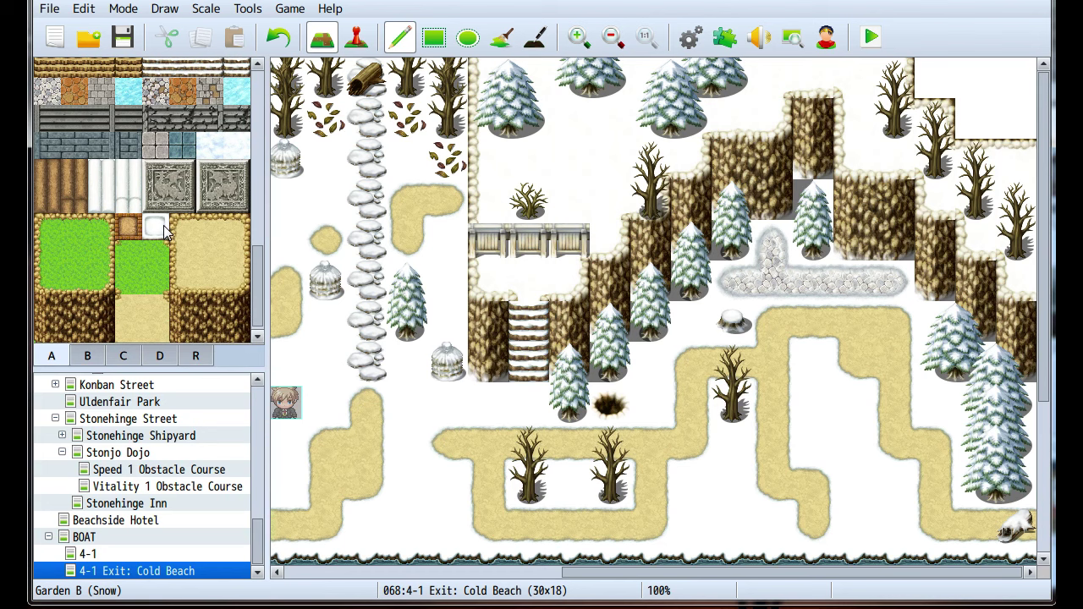
# Paint Garden B (Snow) ground tiles just above the right end of the wooden fence on the ledge
pyautogui.click(155, 226)
pyautogui.moveTo(575, 152)
pyautogui.mouseDown()
pyautogui.moveTo(540, 184)
pyautogui.moveTo(571, 186)
pyautogui.moveTo(588, 175)
pyautogui.moveTo(568, 156)
pyautogui.moveTo(515, 176)
pyautogui.moveTo(573, 188)
pyautogui.mouseUp()
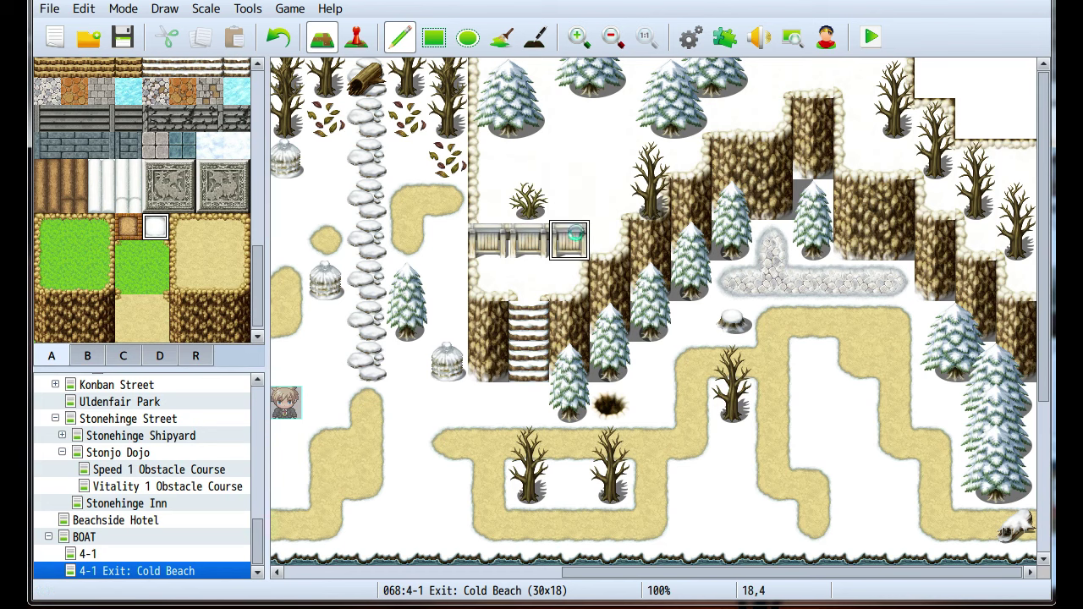
# Scatter small snowy rock tiles over the beach: between the sand paths, below the stairs and near the shoreline
pyautogui.hscroll(-5, 574, 233)
pyautogui.scroll(-2, 541, 254)
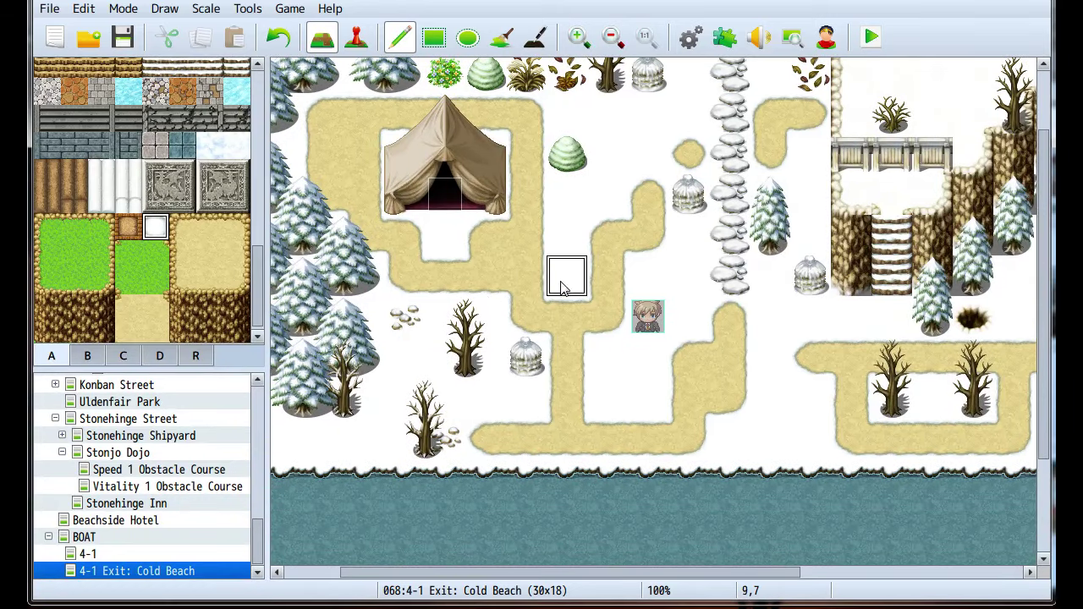
pyautogui.hscroll(-3, 559, 285)
pyautogui.scroll(2, 502, 285)
pyautogui.scroll(3, 148, 237)
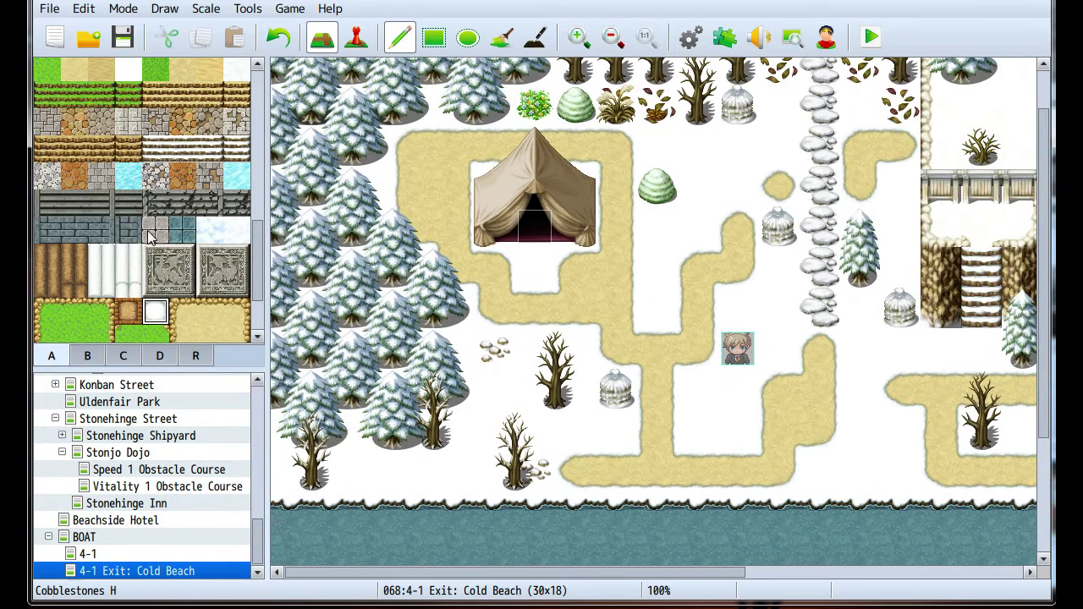
pyautogui.scroll(6, 147, 237)
pyautogui.click(87, 356)
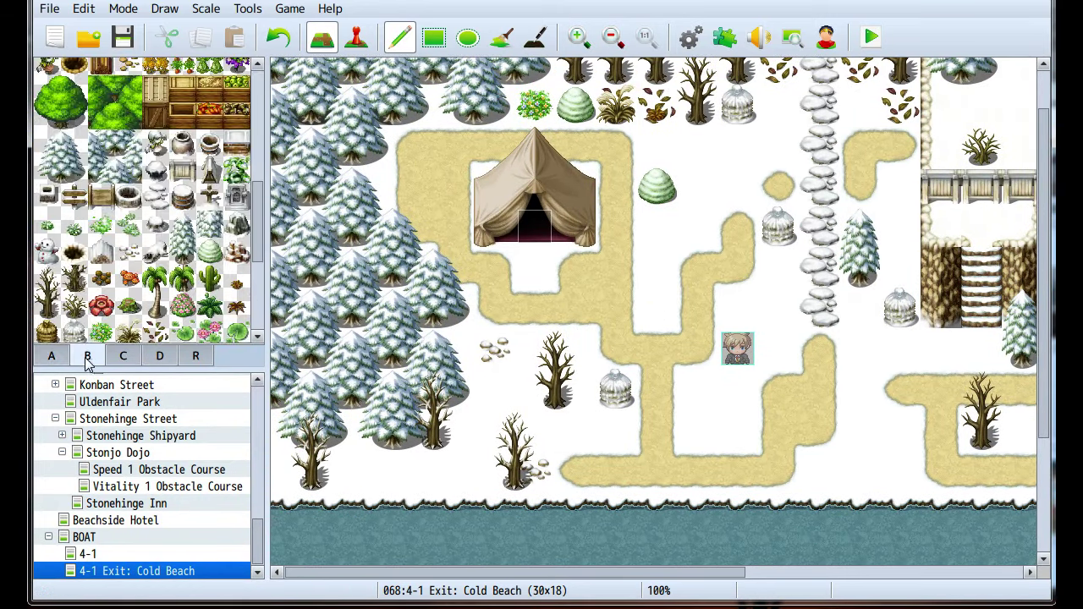
pyautogui.scroll(-3, 157, 263)
pyautogui.click(129, 149)
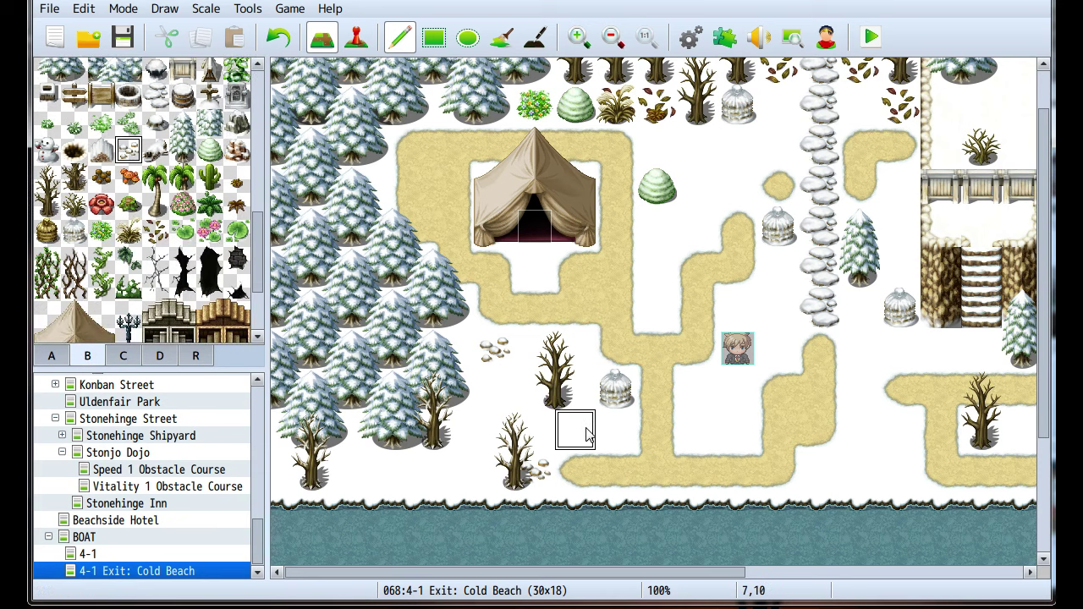
pyautogui.hscroll(3, 762, 364)
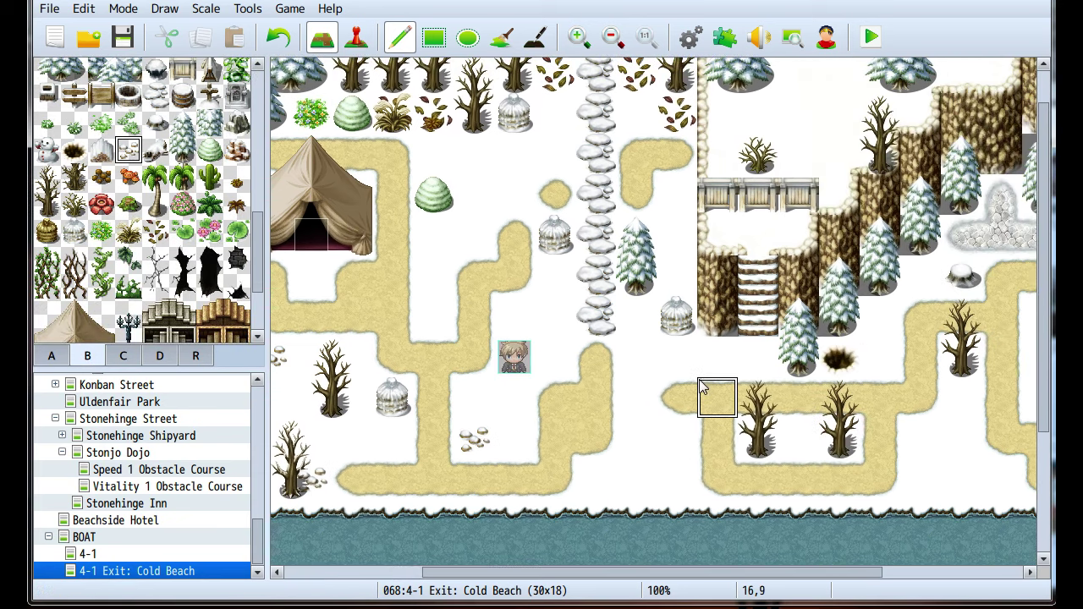
pyautogui.click(717, 357)
pyautogui.click(920, 479)
pyautogui.middleClick(912, 440)
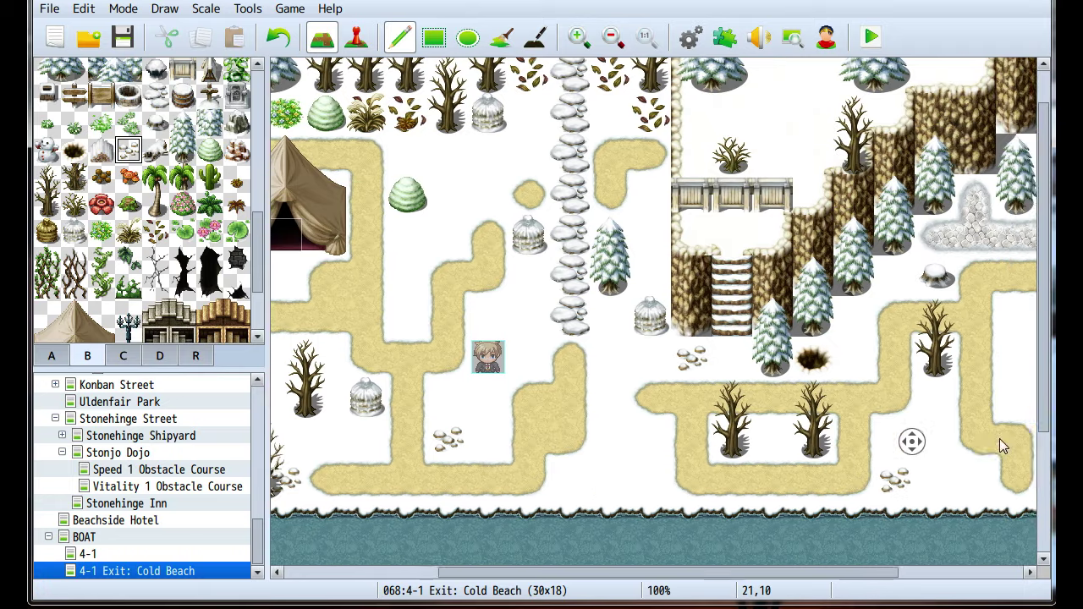
pyautogui.click(814, 316)
pyautogui.click(894, 437)
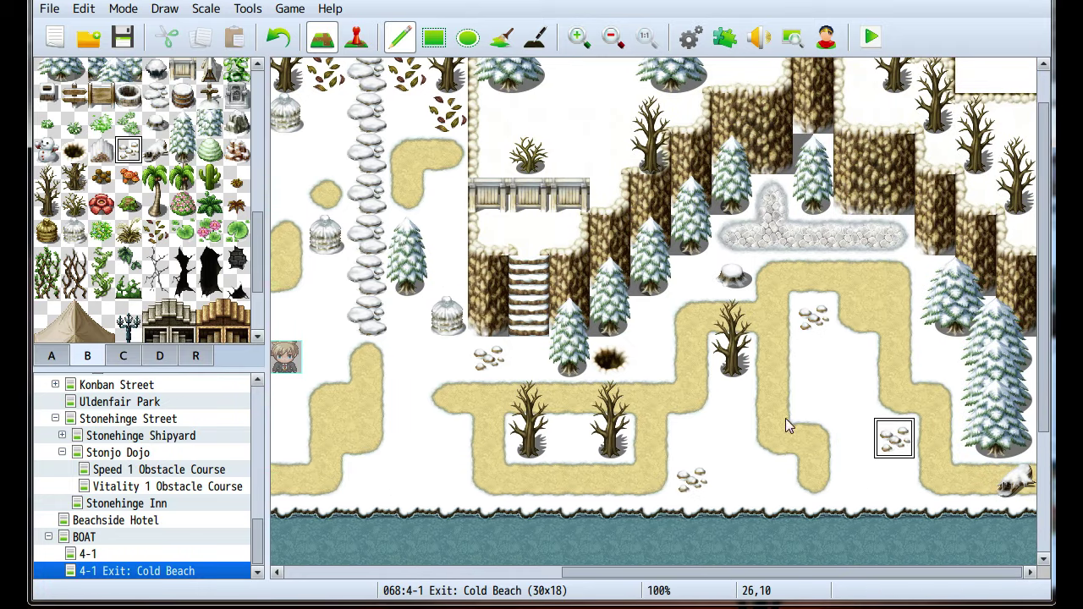
# Open the database's Outside tileset and bring up the image selection for its empty E slot
pyautogui.middleClick(750, 396)
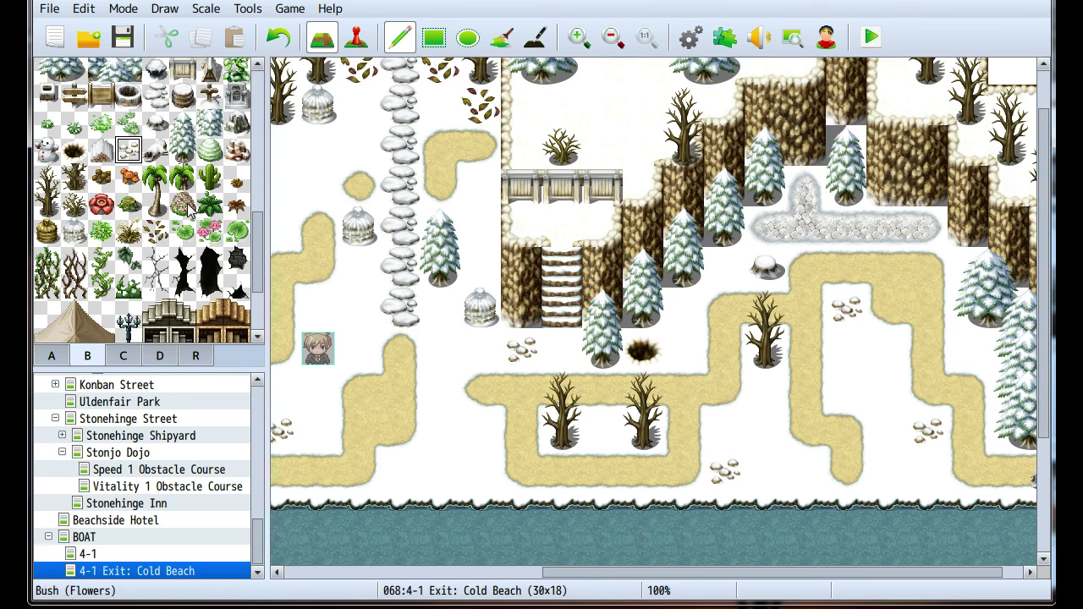
pyautogui.scroll(3, 156, 208)
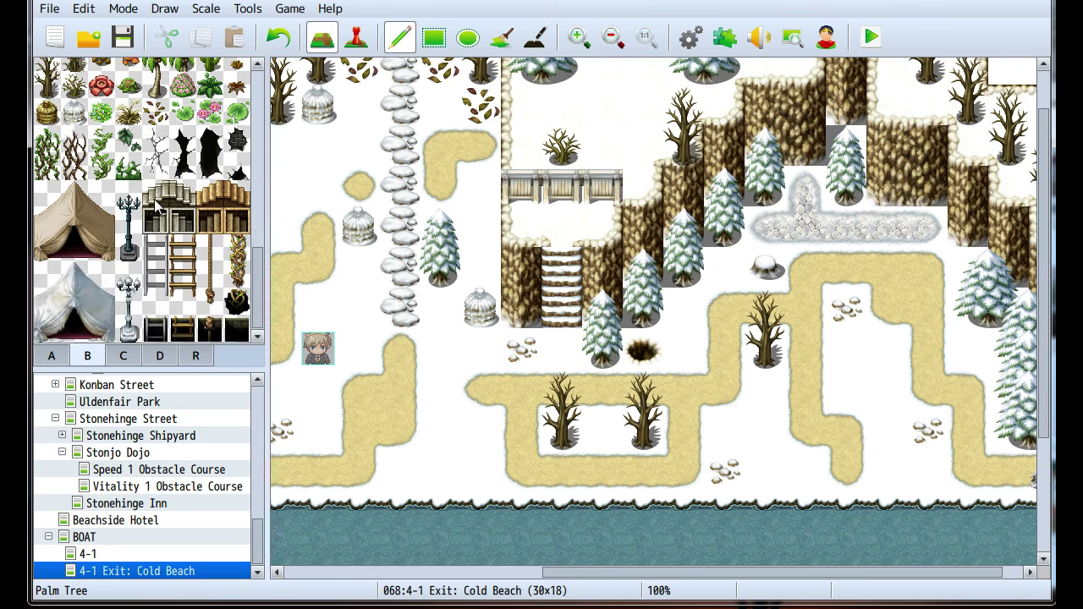
pyautogui.scroll(3, 157, 208)
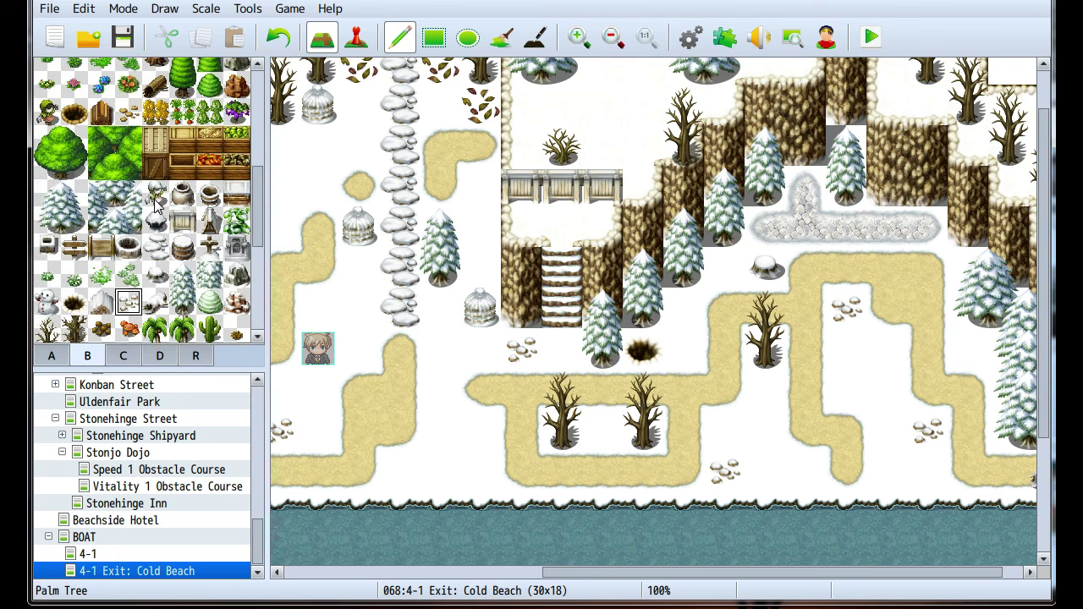
pyautogui.click(690, 36)
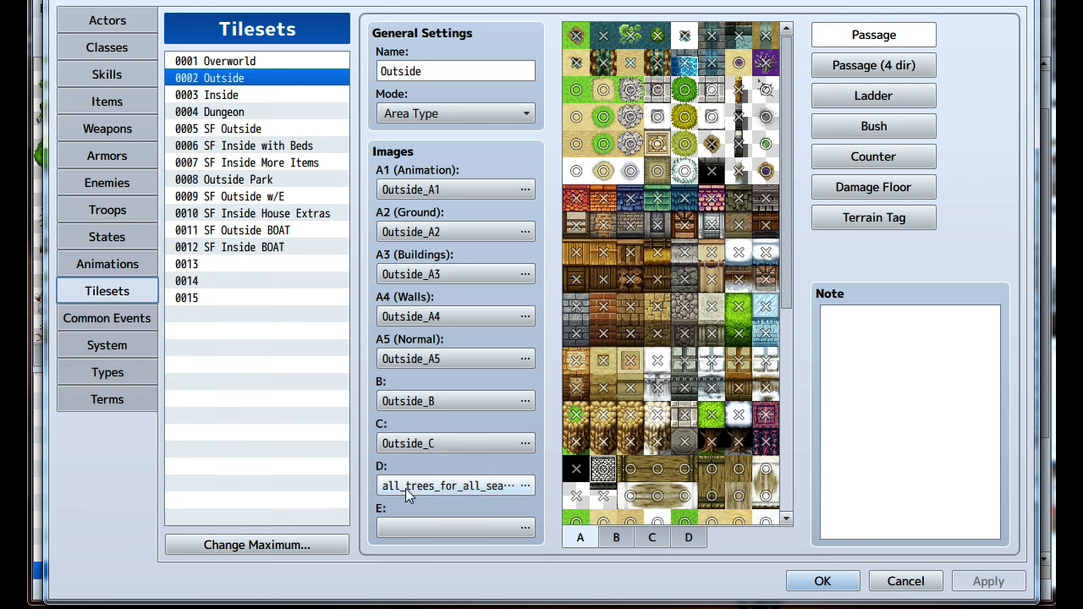
pyautogui.click(445, 525)
# Preview the Ingenuity, PandaMaru and Outside_C images as candidates for the E slot
pyautogui.scroll(-2, 336, 258)
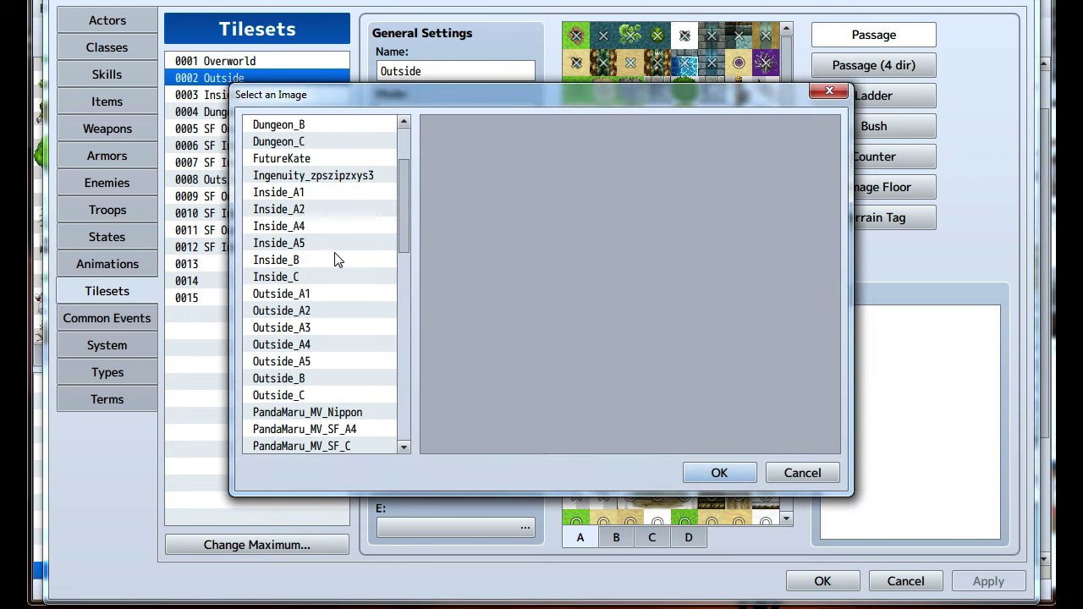
pyautogui.click(331, 175)
pyautogui.scroll(-1, 332, 182)
pyautogui.scroll(-4, 333, 187)
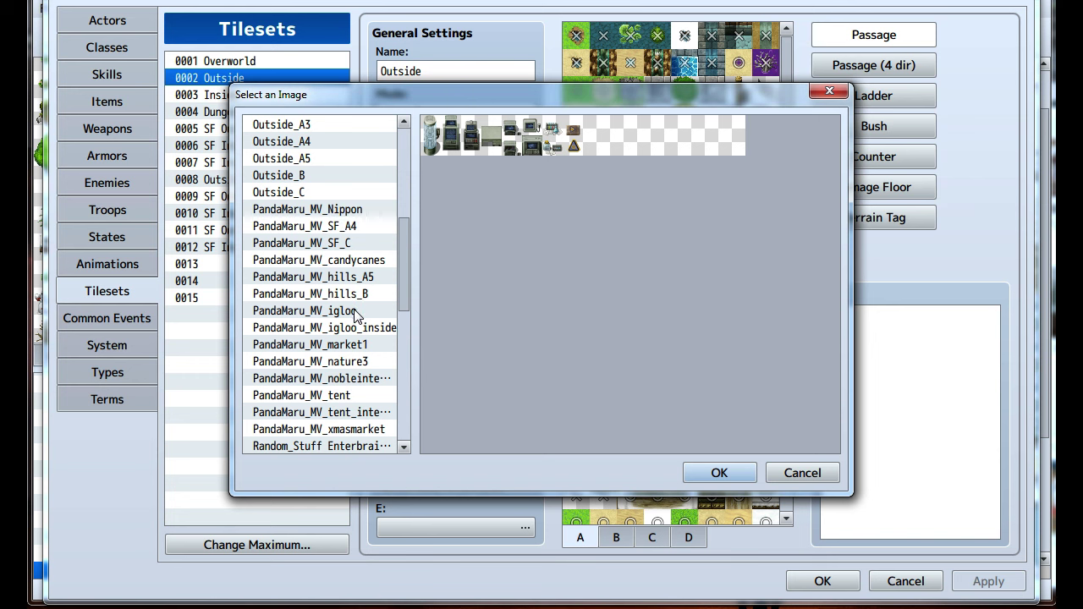
pyautogui.click(353, 312)
pyautogui.press('Down')
pyautogui.press('Down')
pyautogui.press('Down')
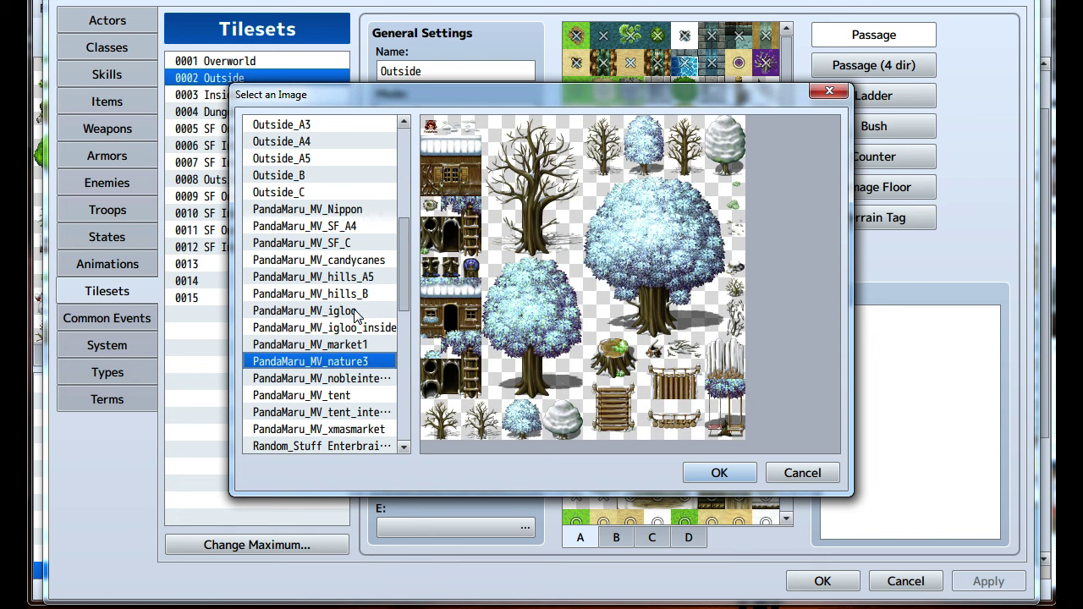
pyautogui.press('Down')
pyautogui.press('Down')
pyautogui.press('Up')
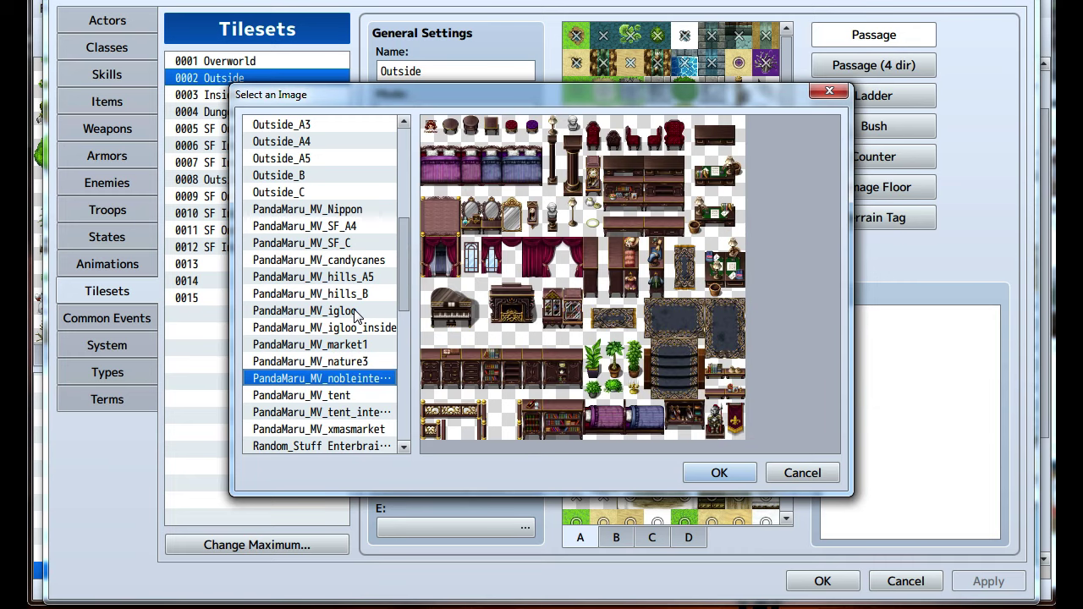
pyautogui.press('Down')
pyautogui.press('Down')
pyautogui.press('Down')
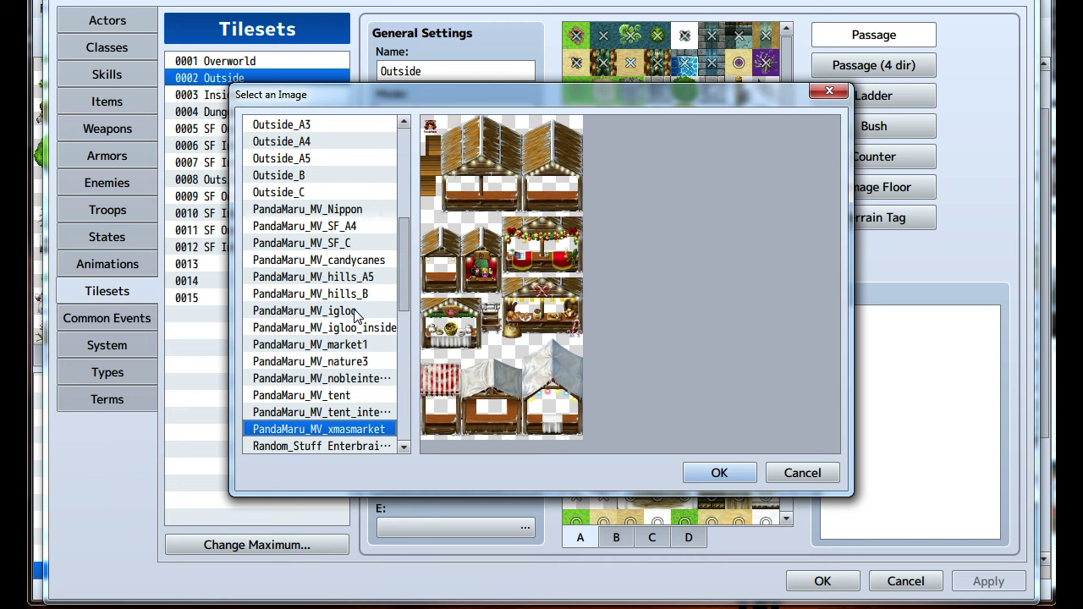
pyautogui.press('Down')
pyautogui.press('Up')
pyautogui.press('Up')
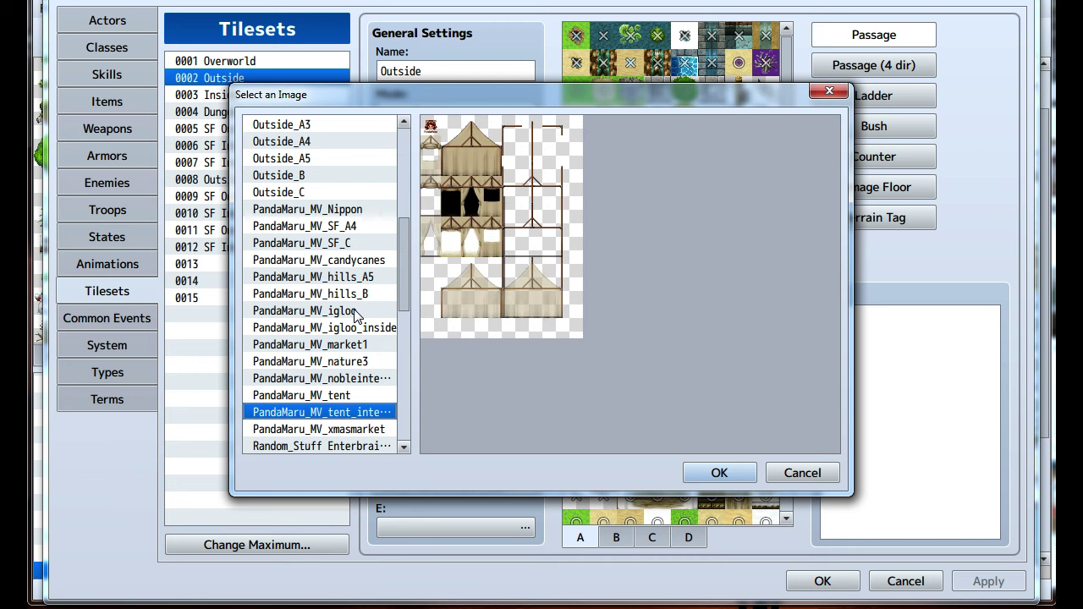
pyautogui.press('Down')
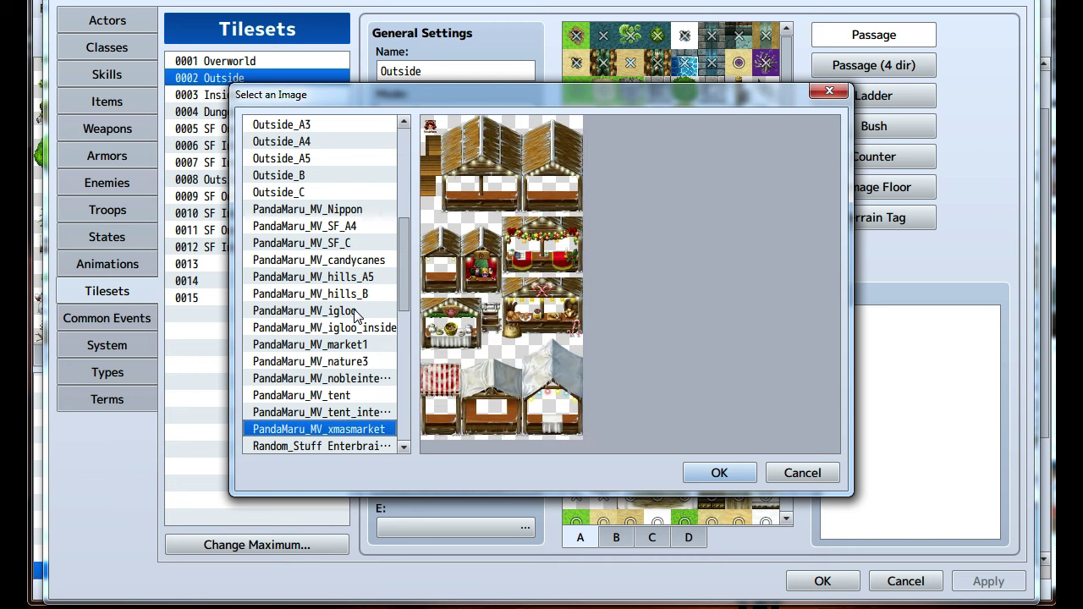
pyautogui.press('Up')
pyautogui.press('Up')
pyautogui.press('Up')
pyautogui.press('Up')
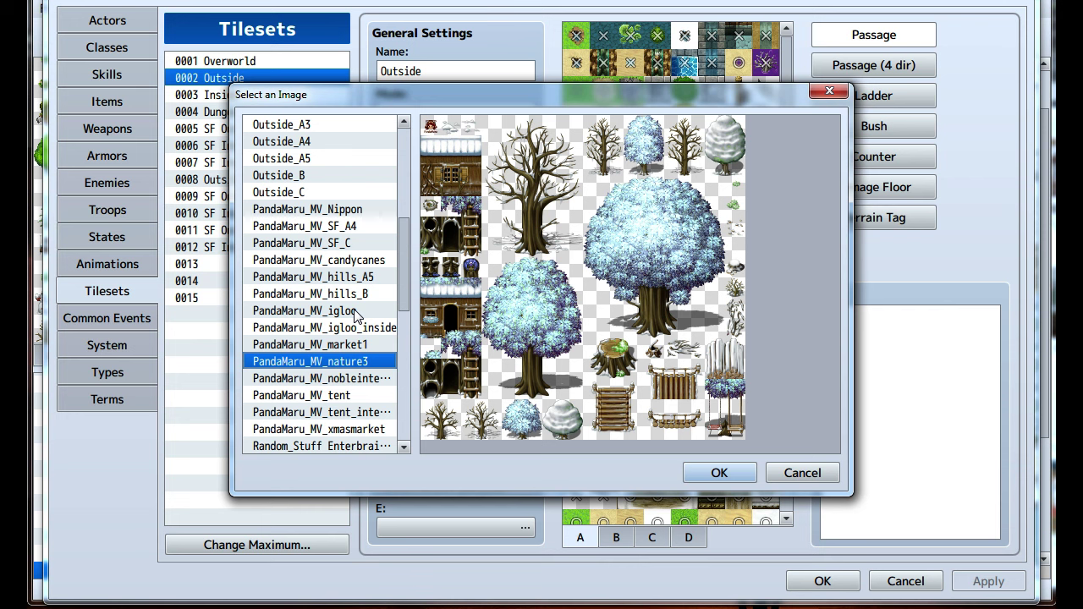
pyautogui.press('Up')
pyautogui.press('Up')
pyautogui.press('Up')
pyautogui.press('Up')
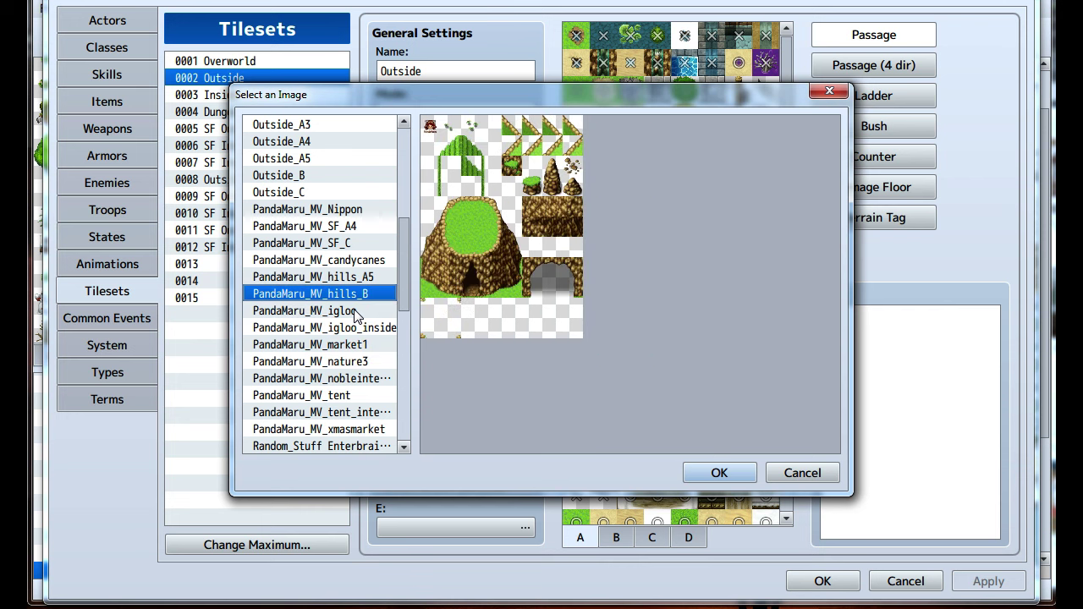
pyautogui.press('Up')
pyautogui.press('Up')
pyautogui.press('Up')
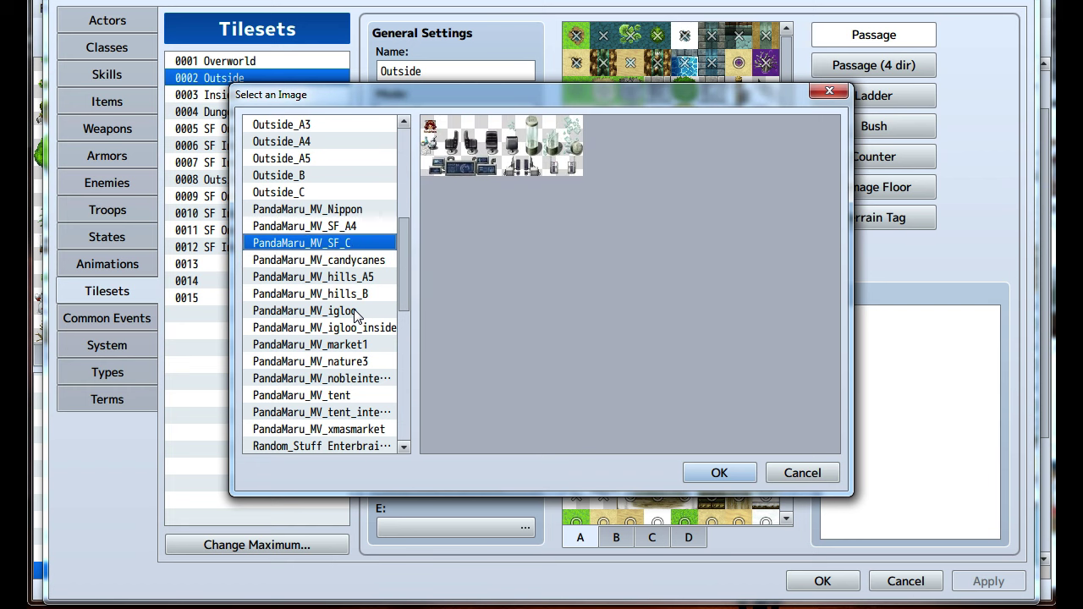
pyautogui.press('Down')
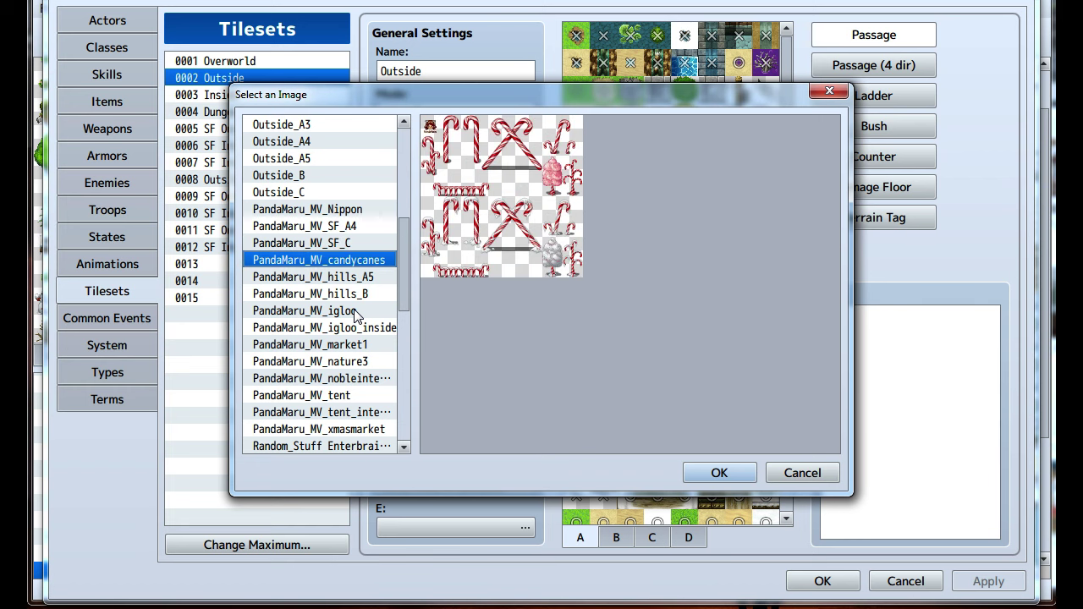
pyautogui.press('Up')
pyautogui.press('Up')
pyautogui.press('Up')
pyautogui.press('Up')
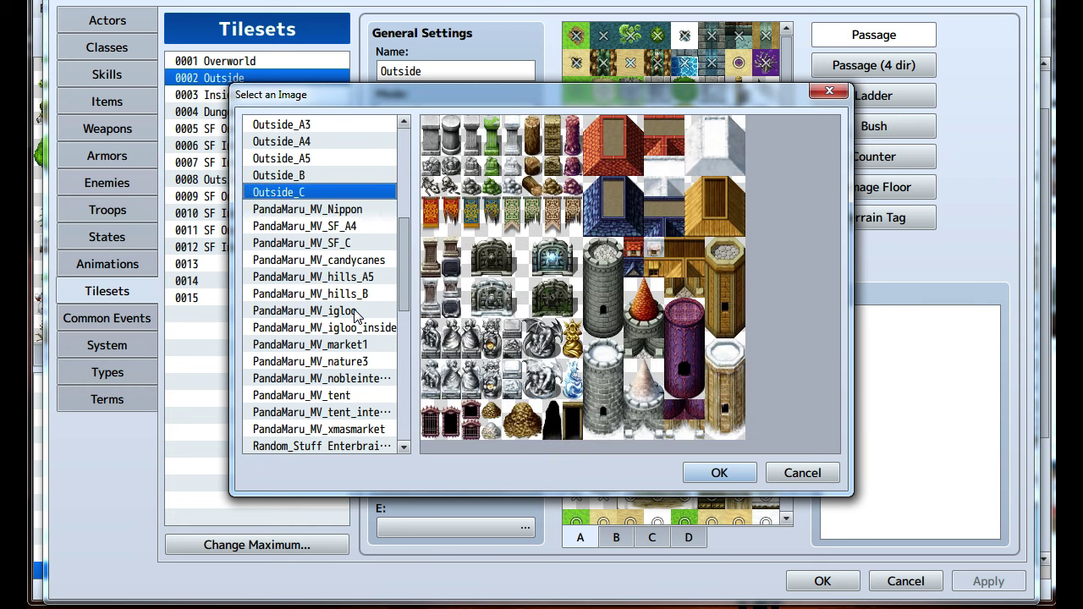
# Preview the PandaMaru images and the first SF_Inside sheets as candidates for the E slot
pyautogui.press('Up')
pyautogui.press('Down')
pyautogui.press('Down')
pyautogui.press('Down')
pyautogui.press('Down')
pyautogui.press('Down')
pyautogui.press('Down')
pyautogui.press('Down')
pyautogui.press('Down')
pyautogui.press('Down')
pyautogui.press('Down')
pyautogui.press('Down')
pyautogui.press('Down')
pyautogui.press('Down')
pyautogui.press('Down')
pyautogui.press('Down')
pyautogui.press('Down')
pyautogui.press('Down')
pyautogui.press('Down')
pyautogui.press('Down')
pyautogui.press('Down')
pyautogui.press('Up')
pyautogui.press('Up')
pyautogui.press('Up')
pyautogui.press('Up')
pyautogui.press('Up')
pyautogui.press('Up')
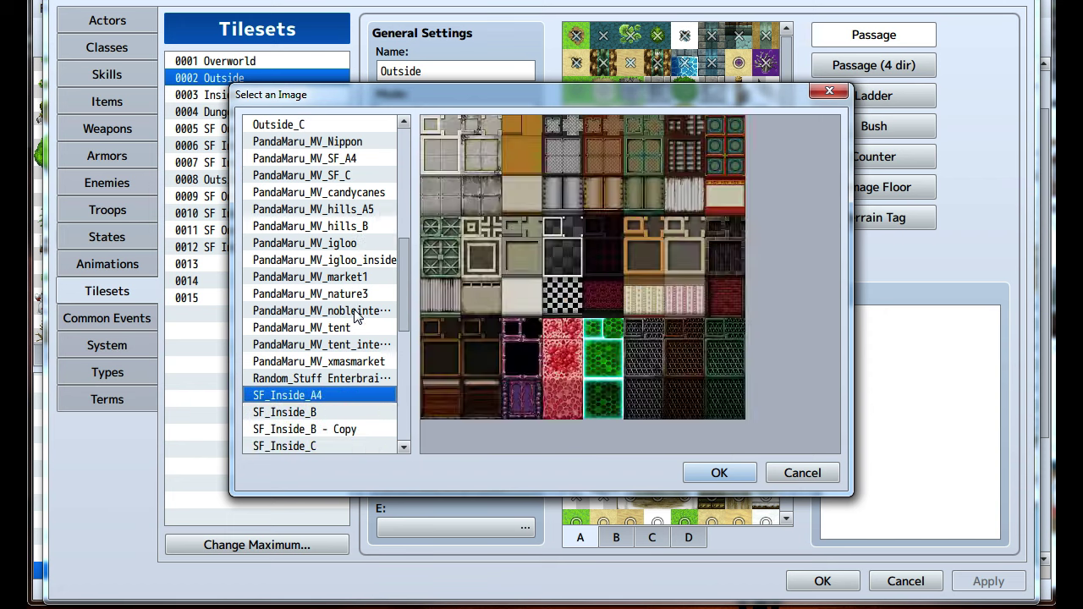
# Preview the SF_Inside, SF_Outside and Scifi Sheet images as candidates for the E slot
pyautogui.press('Down')
pyautogui.press('Down')
pyautogui.press('Down')
pyautogui.press('Down')
pyautogui.press('Down')
pyautogui.press('Down')
pyautogui.press('Down')
pyautogui.press('Down')
pyautogui.press('Down')
pyautogui.press('Down')
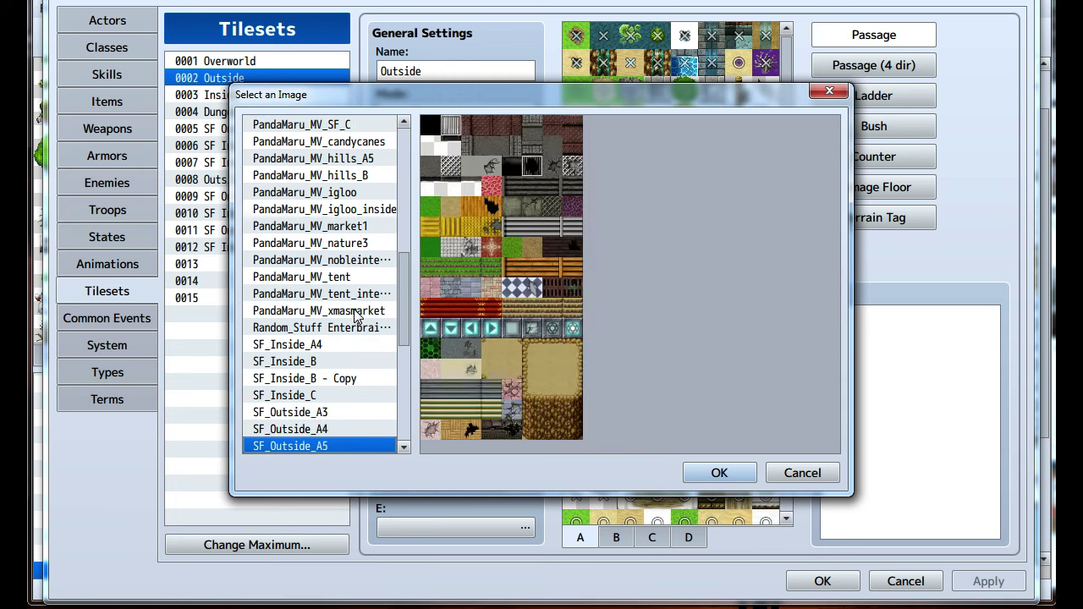
pyautogui.press('Down')
pyautogui.press('Down')
pyautogui.press('Down')
pyautogui.press('Down')
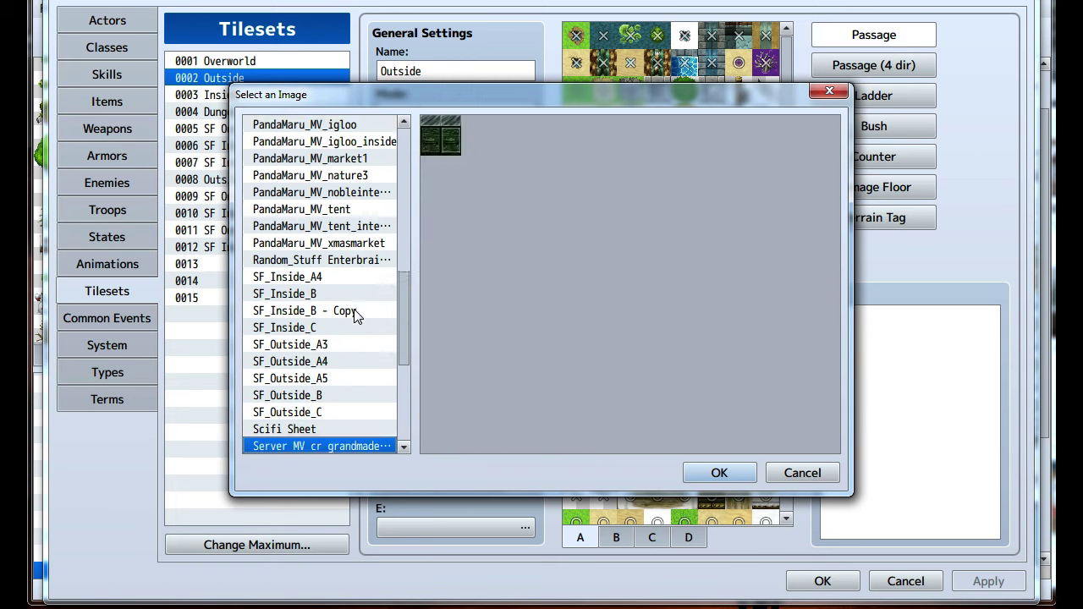
# Preview the TileD-Dungeons and TileE temple and town images as candidates for the E slot
pyautogui.press('Down')
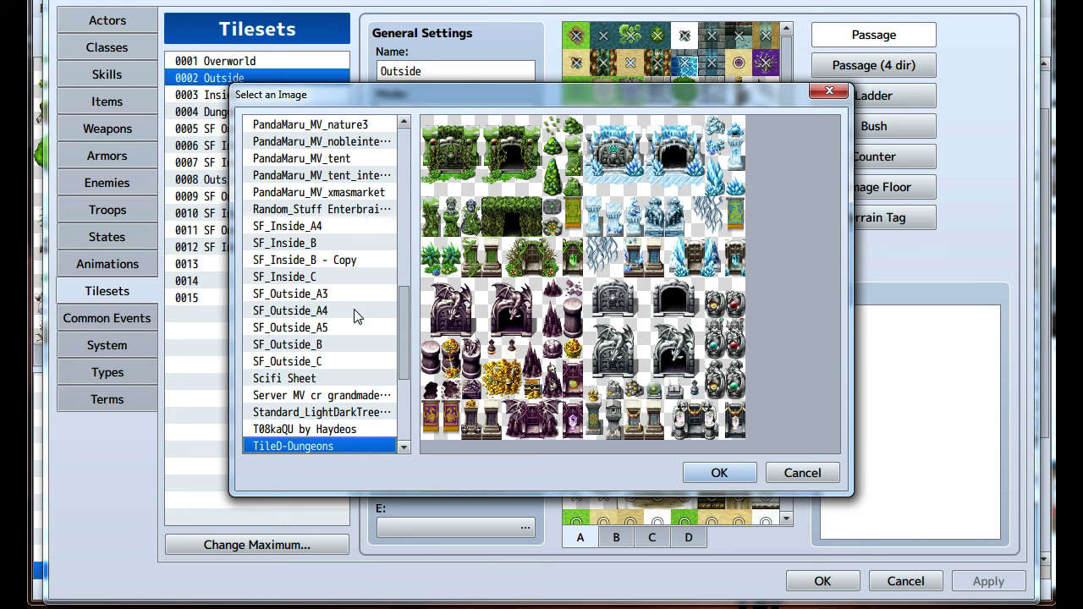
pyautogui.press('Down')
pyautogui.press('Down')
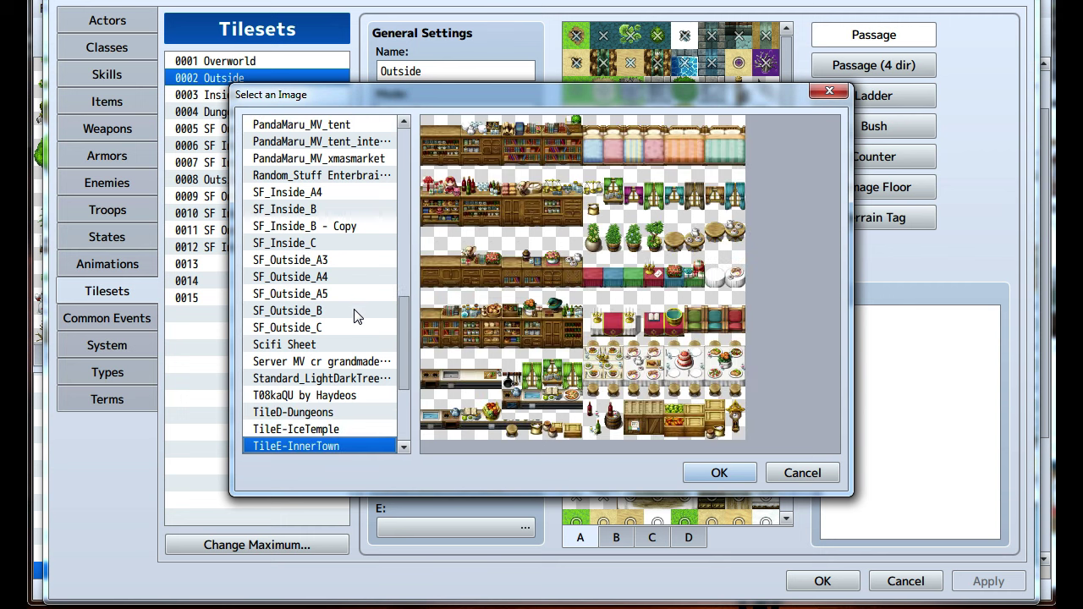
pyautogui.press('Down')
pyautogui.press('Down')
pyautogui.press('Up')
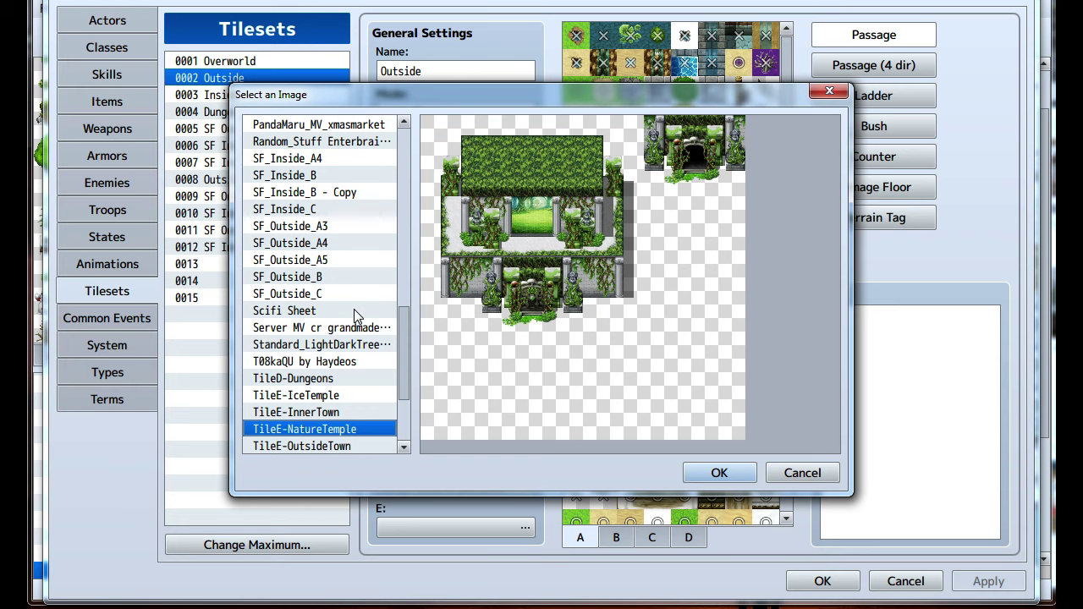
pyautogui.press('Down')
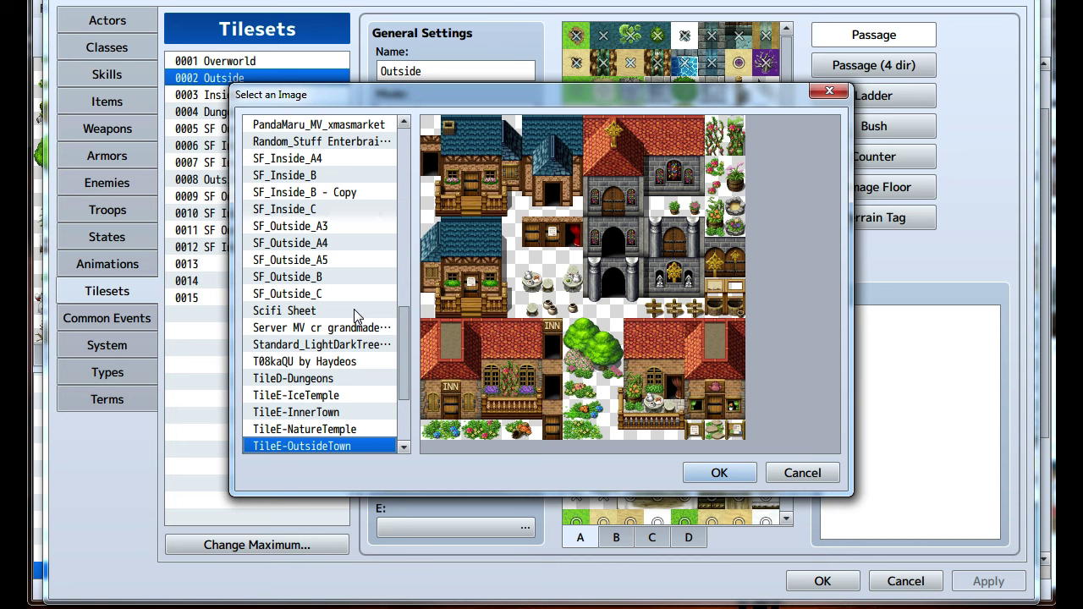
pyautogui.press('Down')
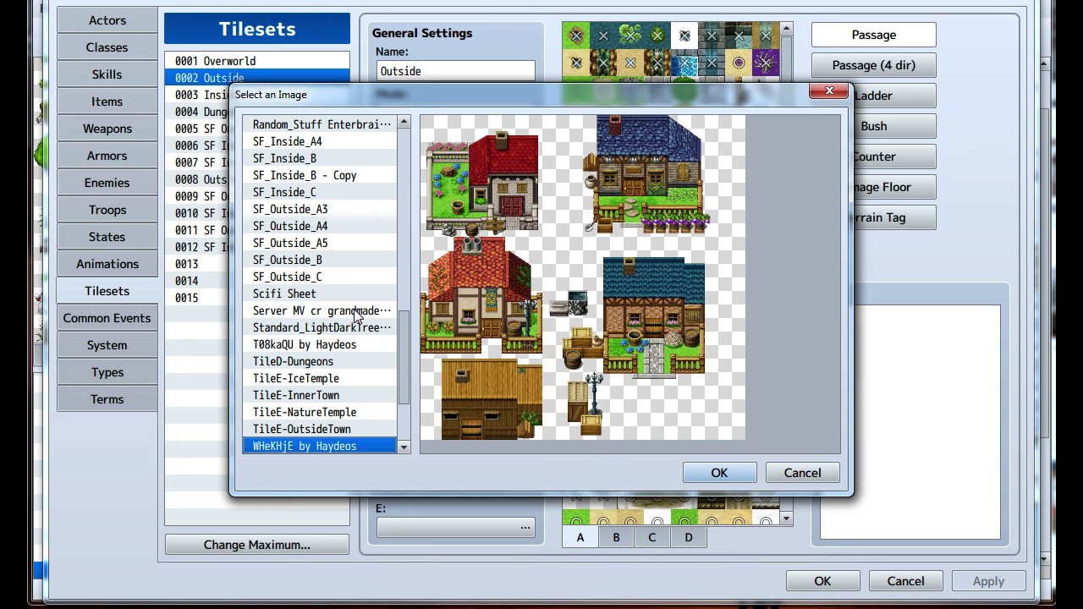
# Preview the World images and the rest of the image list, leave the E slot empty, and close the database
pyautogui.press('Down')
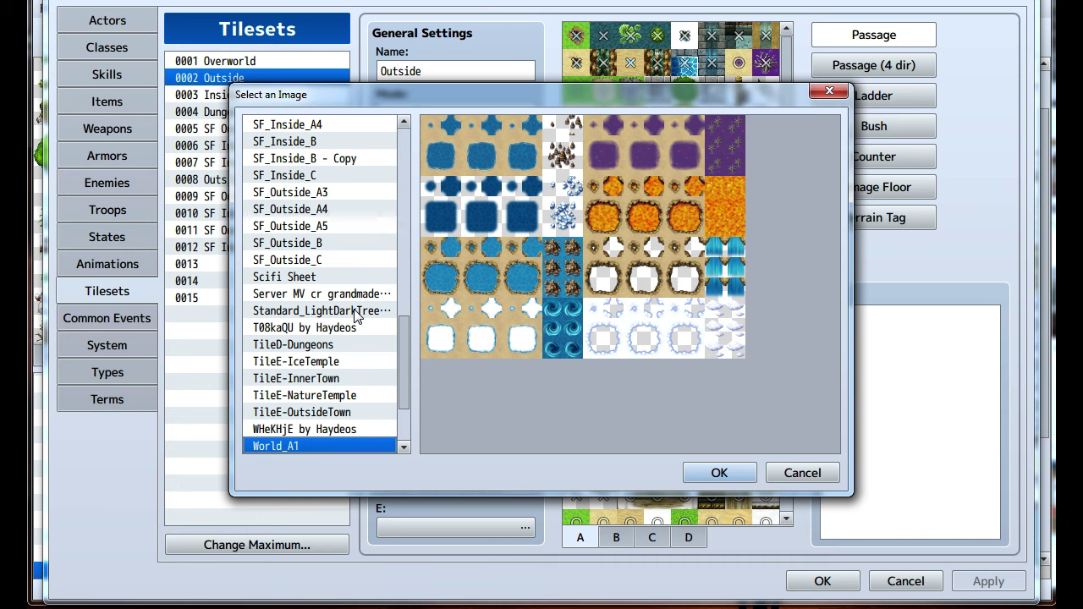
pyautogui.press('Down')
pyautogui.press('Down')
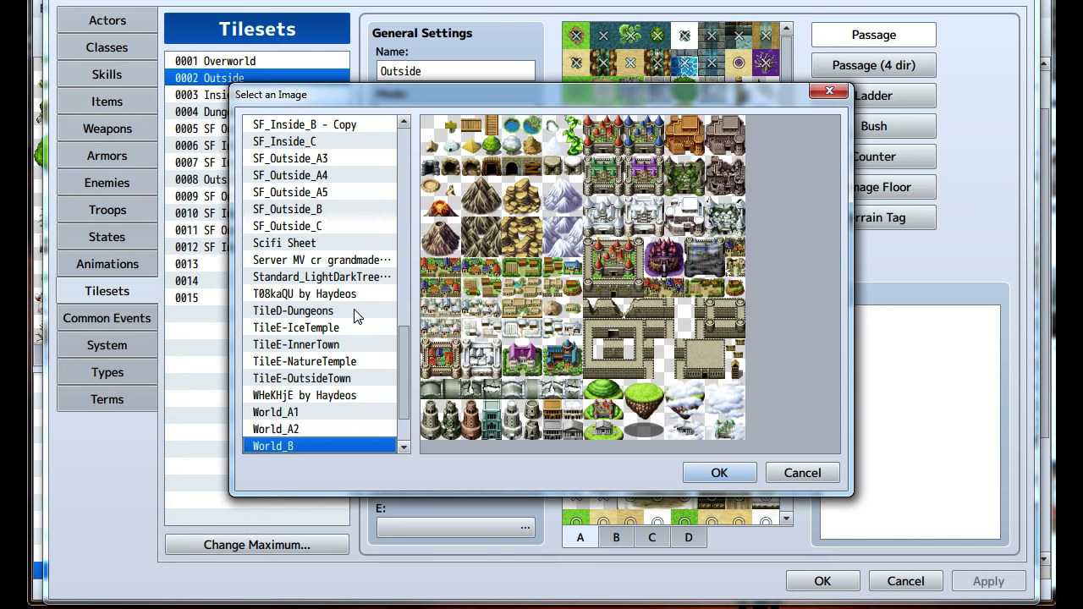
pyautogui.press('Up')
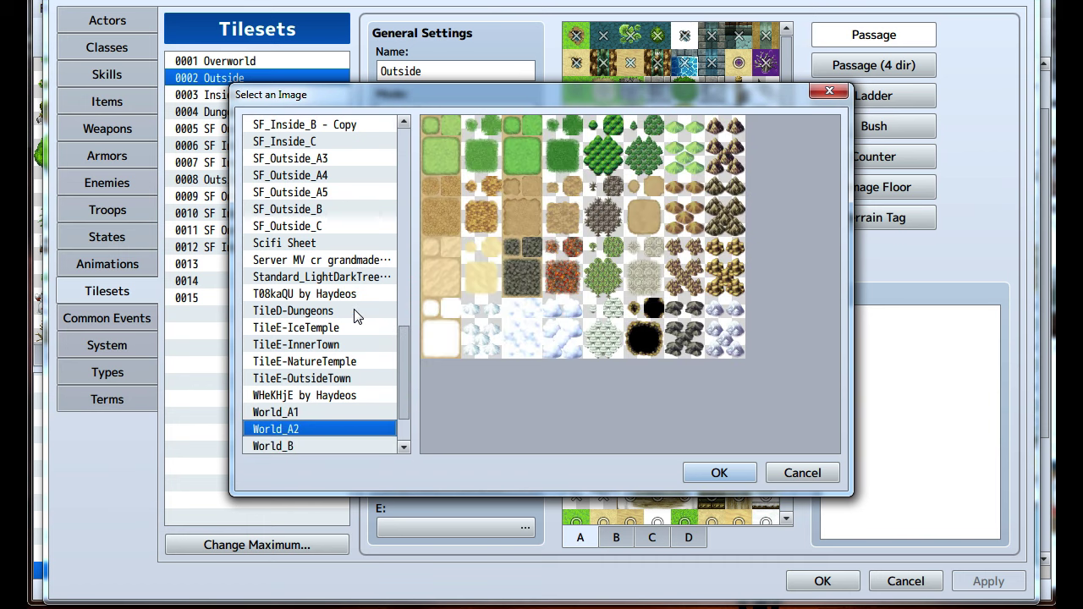
pyautogui.press('Down')
pyautogui.press('Down')
pyautogui.press('Down')
pyautogui.press('Down')
pyautogui.press('Down')
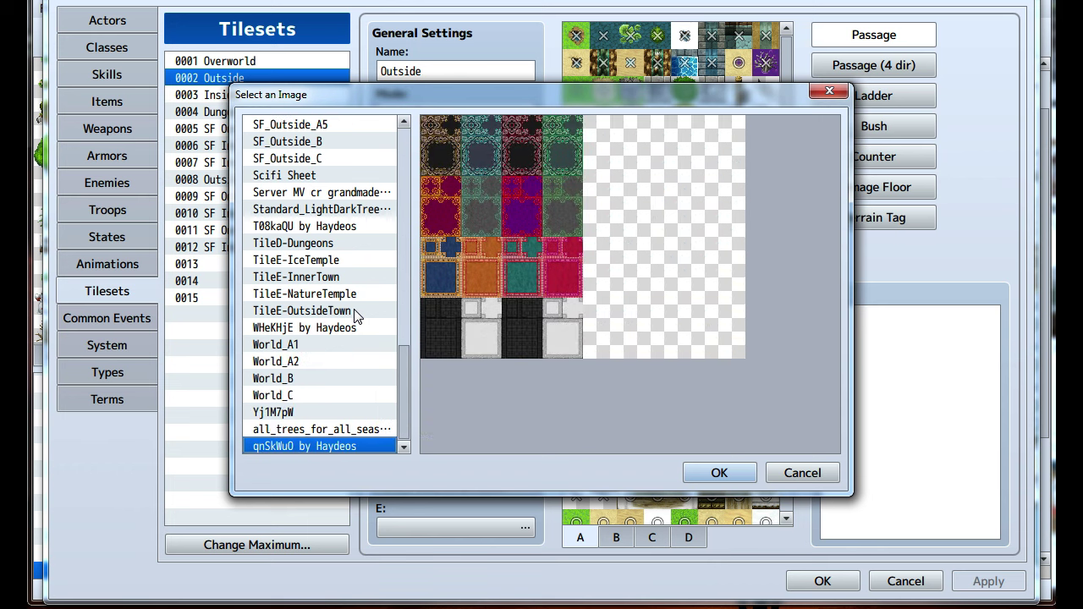
pyautogui.click(770, 478)
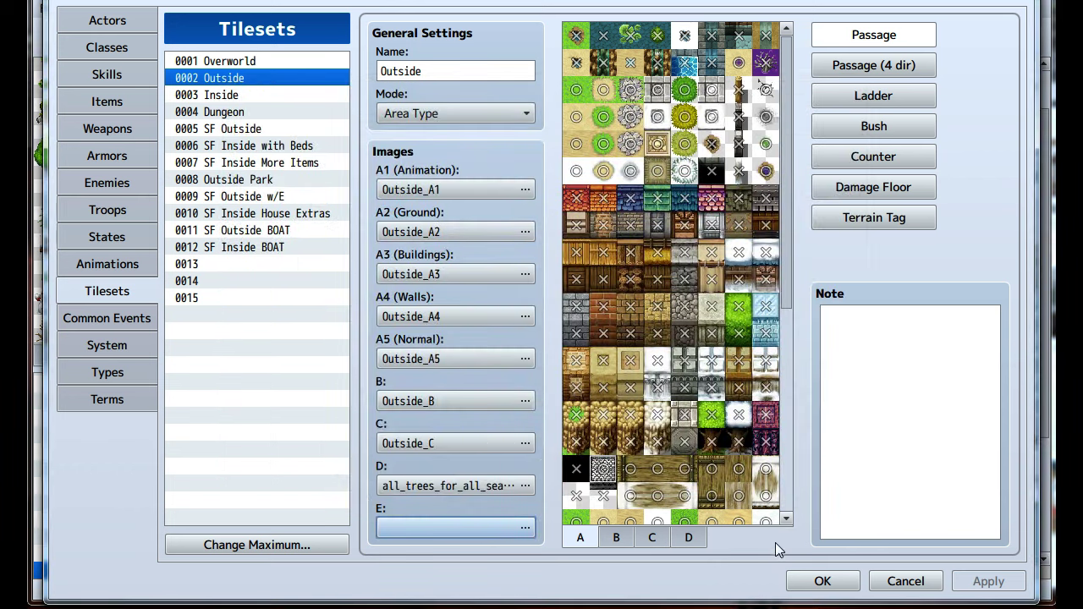
pyautogui.click(815, 580)
pyautogui.scroll(-1, 643, 347)
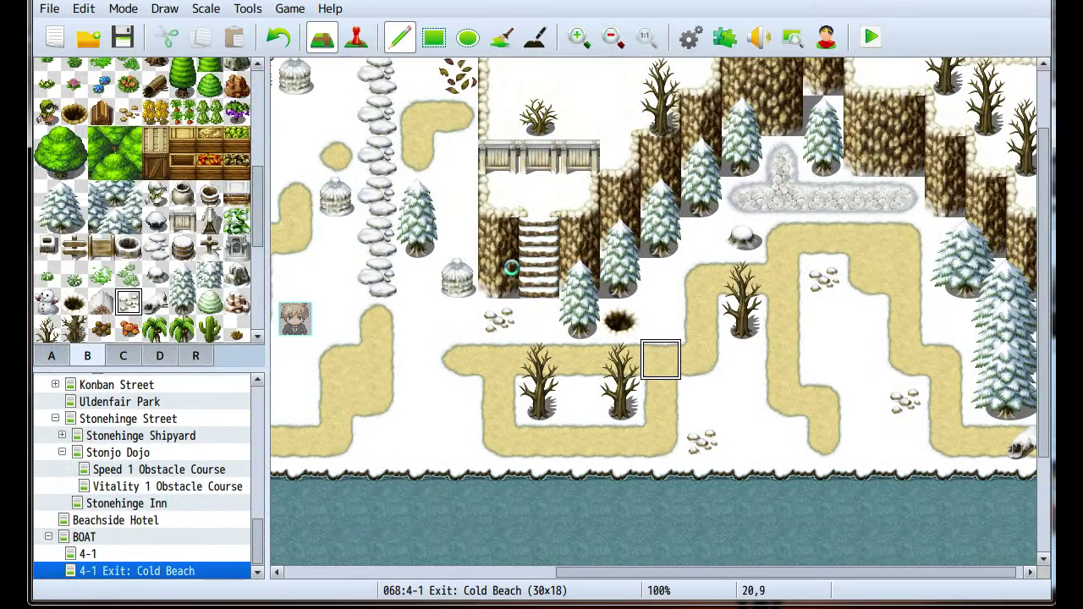
# Try painting the snowy stone tile on the beach between the eastern sand paths, and undo it
pyautogui.click(156, 247)
pyautogui.scroll(-1, 699, 333)
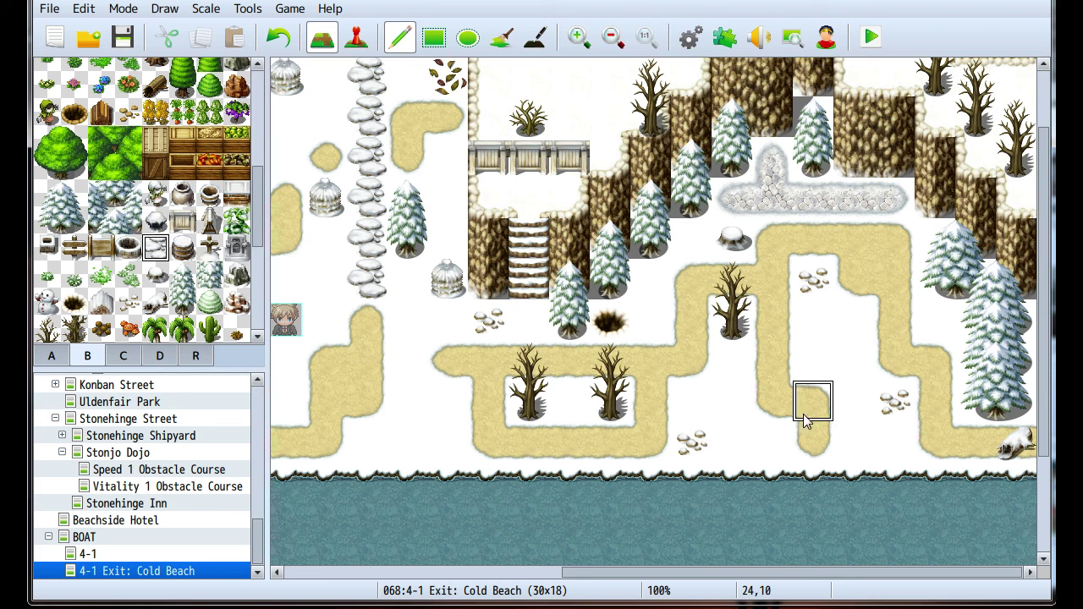
pyautogui.scroll(-1, 854, 432)
pyautogui.moveTo(889, 431)
pyautogui.mouseDown()
pyautogui.moveTo(851, 431)
pyautogui.moveTo(851, 392)
pyautogui.mouseUp()
pyautogui.hotkey('ctrl', 'z')
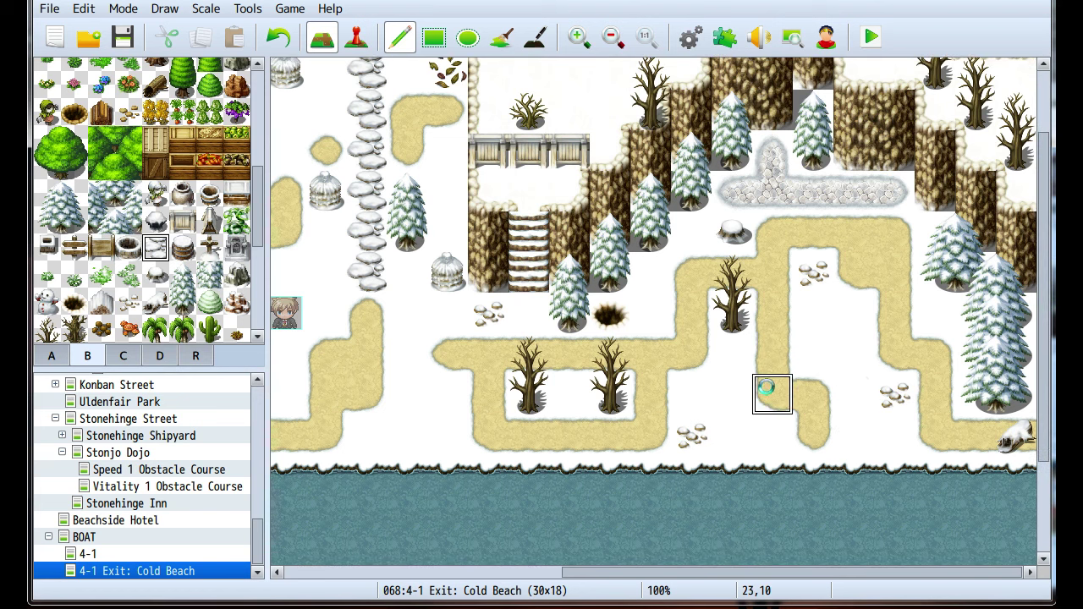
# Create an event on the dead tree northeast of the tent, at 10,2, and set its trigger to Parallel
pyautogui.hscroll(-11, 765, 382)
pyautogui.scroll(2, 710, 338)
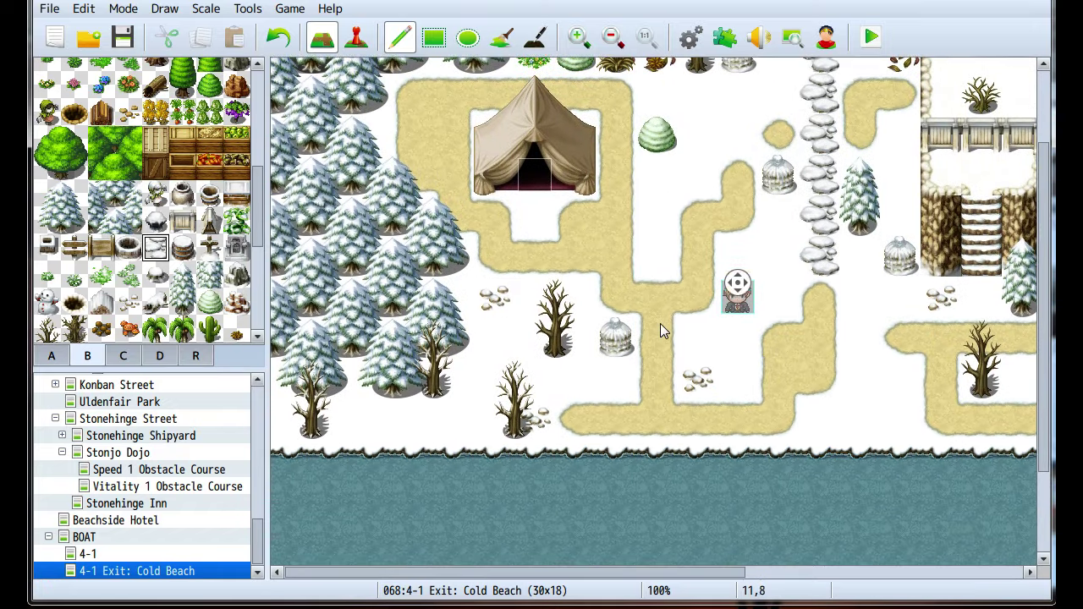
pyautogui.middleClick(652, 324)
pyautogui.middleClick(641, 222)
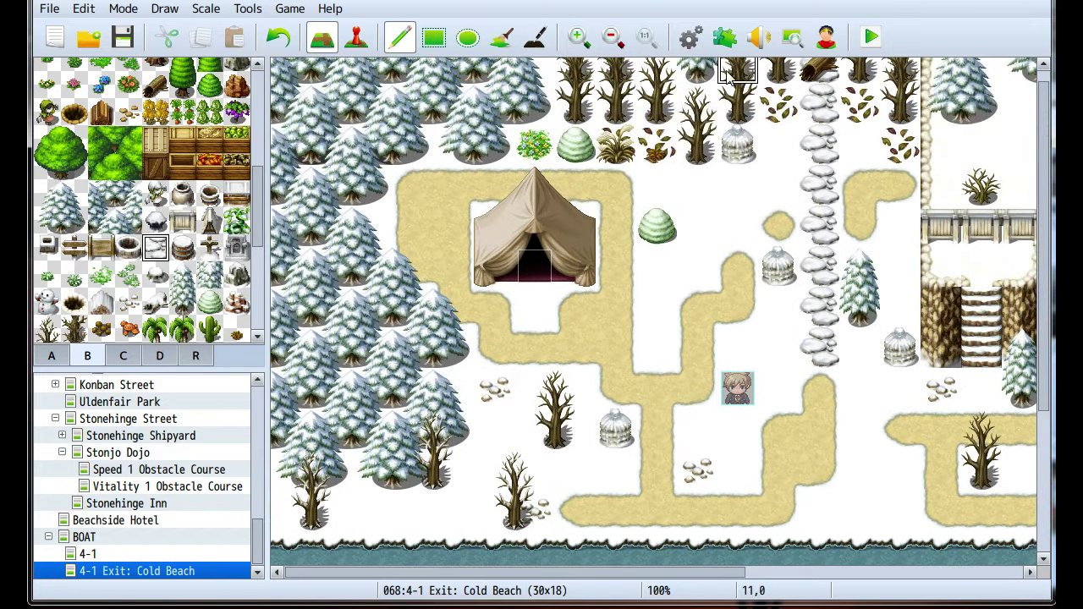
pyautogui.click(349, 40)
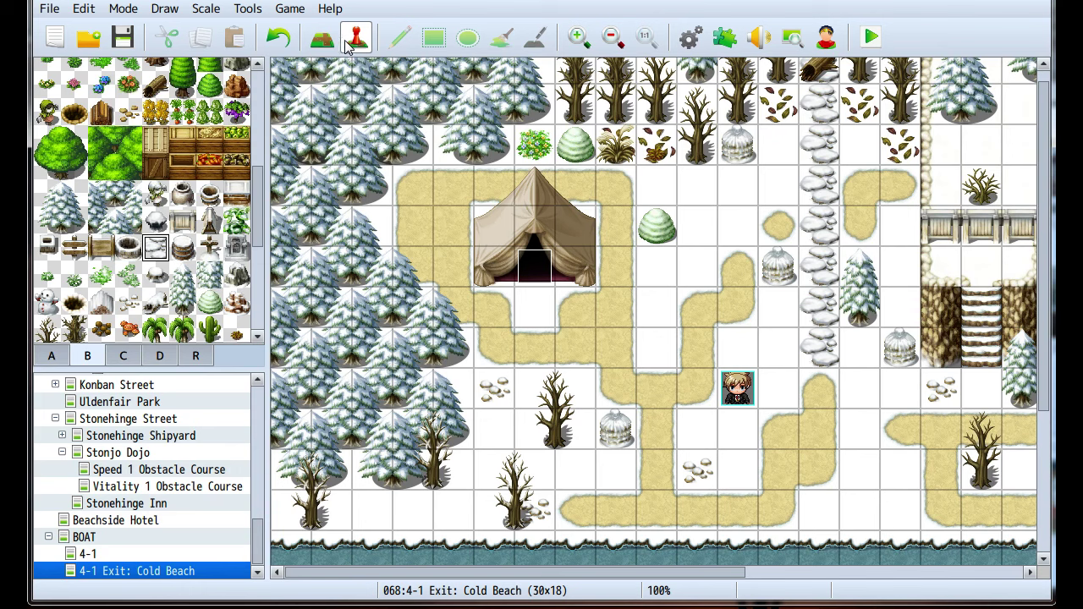
pyautogui.doubleClick(694, 156)
pyautogui.click(309, 535)
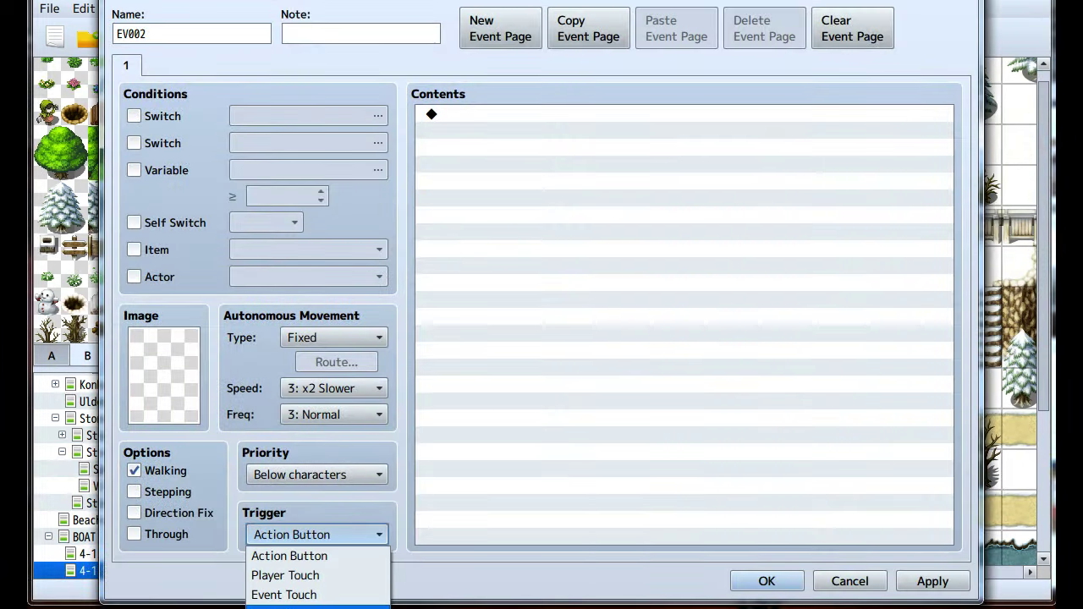
pyautogui.press('Down')
pyautogui.press('Down')
pyautogui.press('Down')
pyautogui.press('Down')
pyautogui.press('Return')
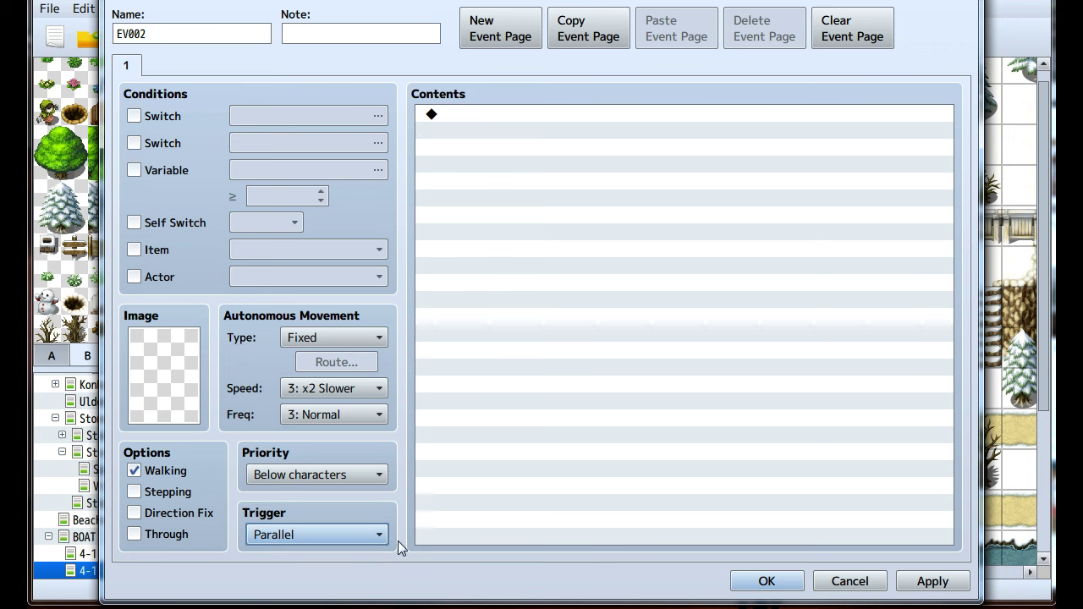
# Add a Set Weather Effect command to the event: Snow, power 5, duration 1 frame, waiting for completion
pyautogui.doubleClick(583, 358)
pyautogui.click(542, 71)
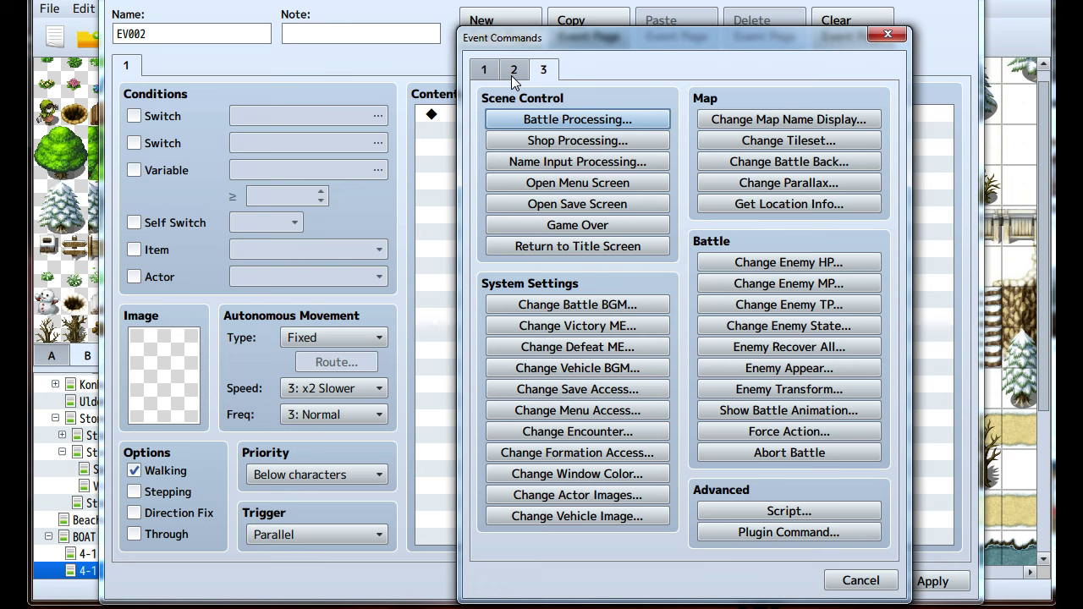
pyautogui.click(651, 453)
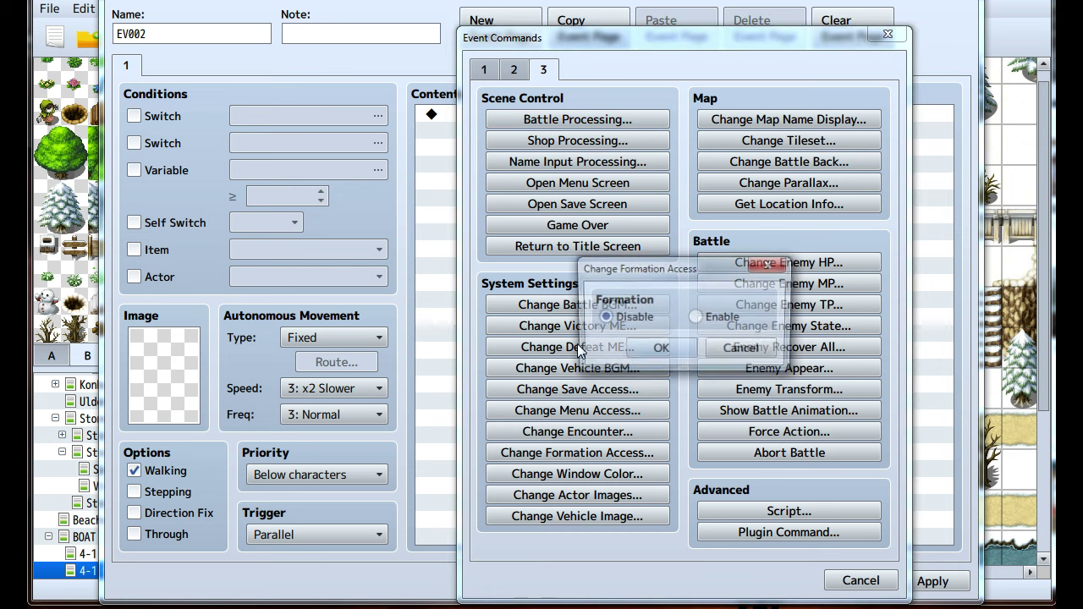
pyautogui.press('Escape')
pyautogui.click(514, 76)
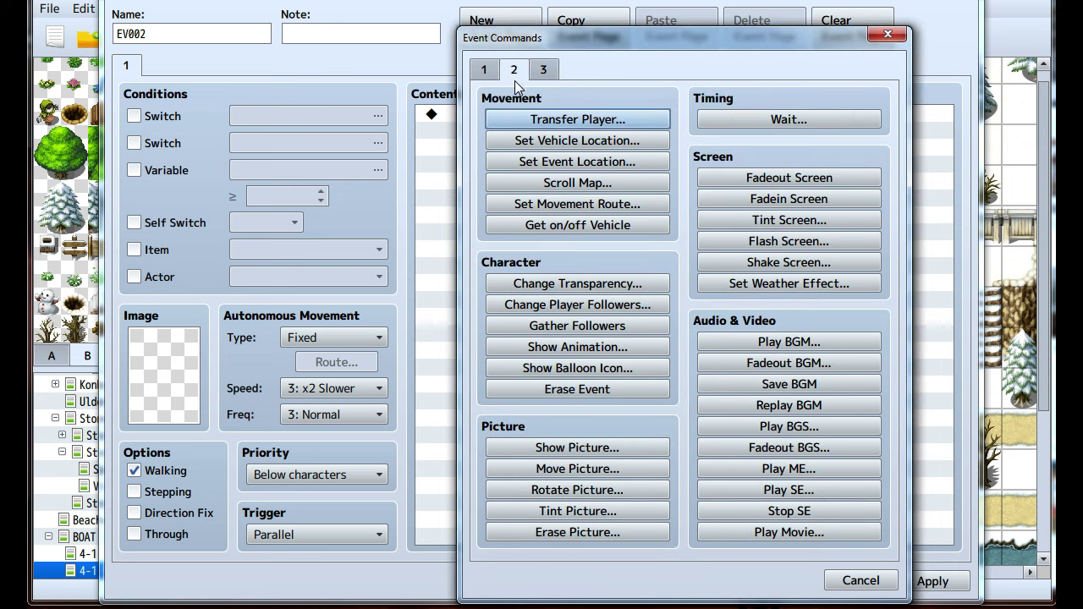
pyautogui.click(732, 286)
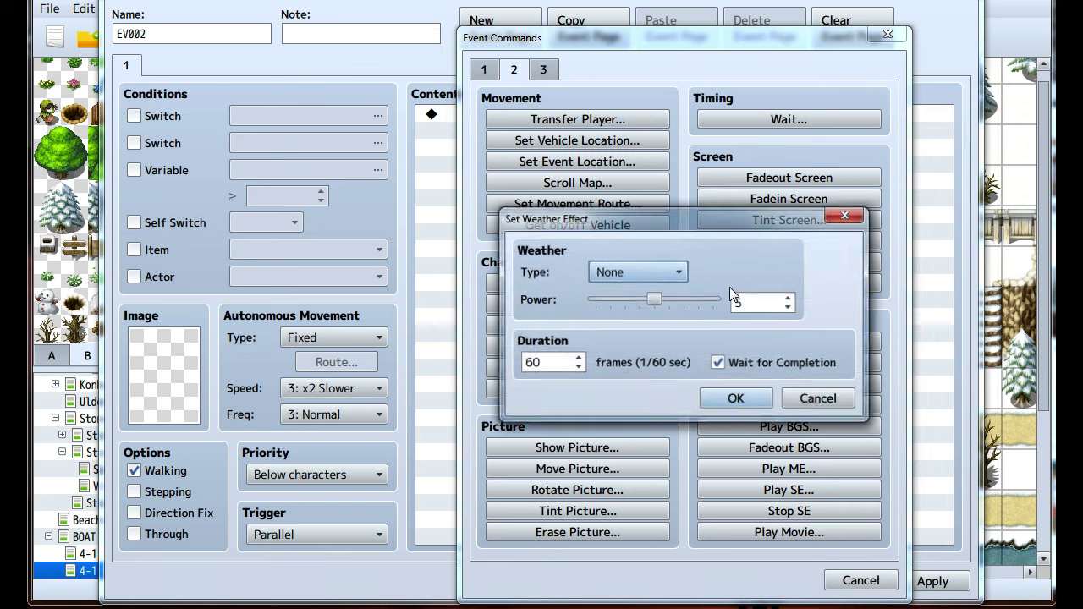
pyautogui.click(651, 271)
pyautogui.click(630, 349)
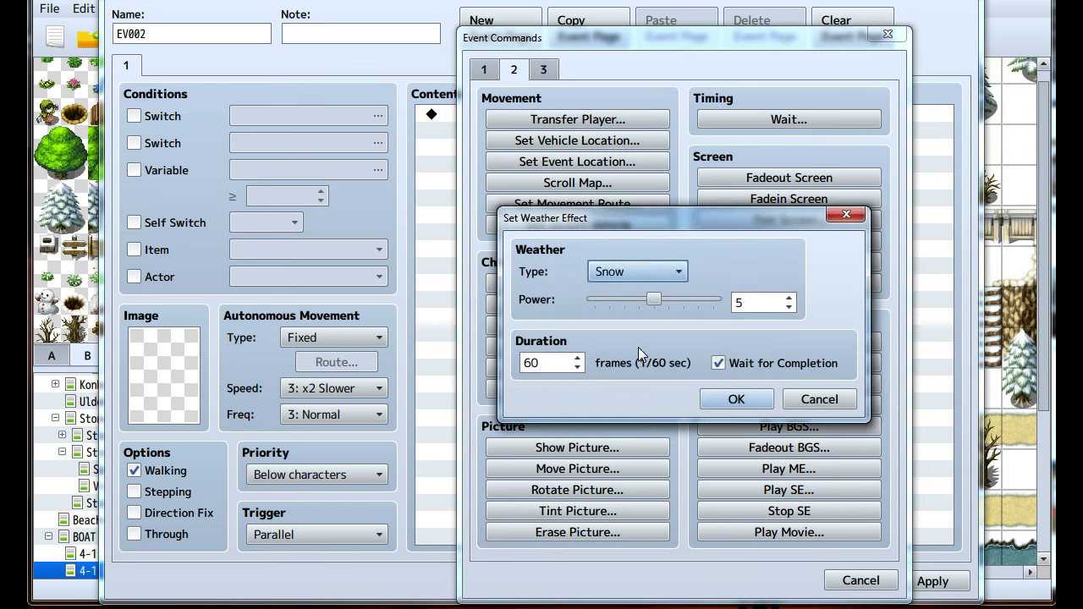
pyautogui.doubleClick(546, 363)
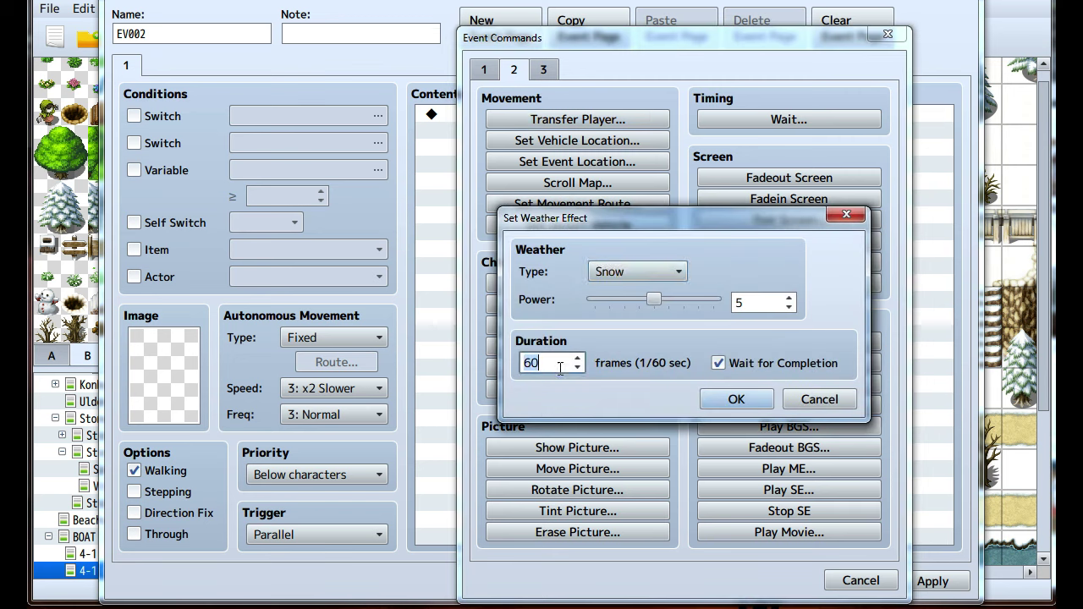
pyautogui.write('1')
pyautogui.click(710, 398)
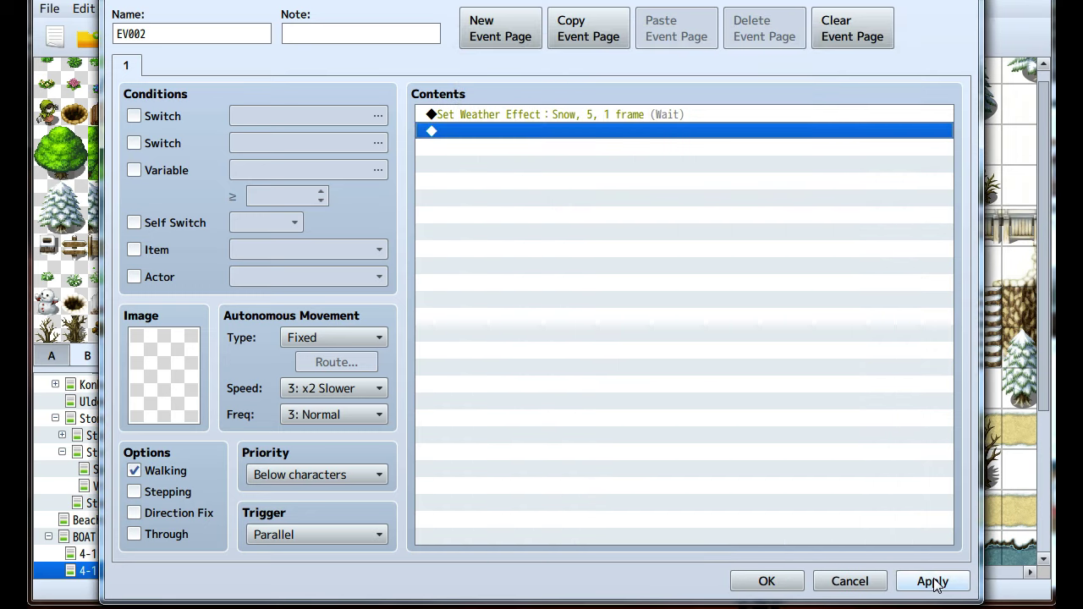
# Add an Erase Event command after the weather effect and save the event
pyautogui.doubleClick(561, 248)
pyautogui.click(568, 392)
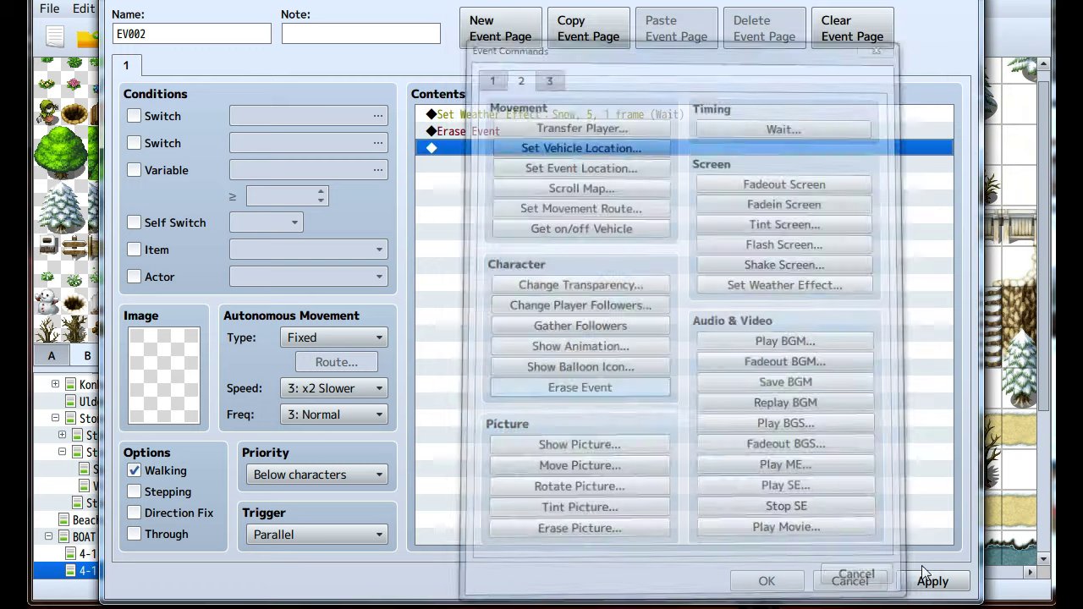
pyautogui.click(764, 579)
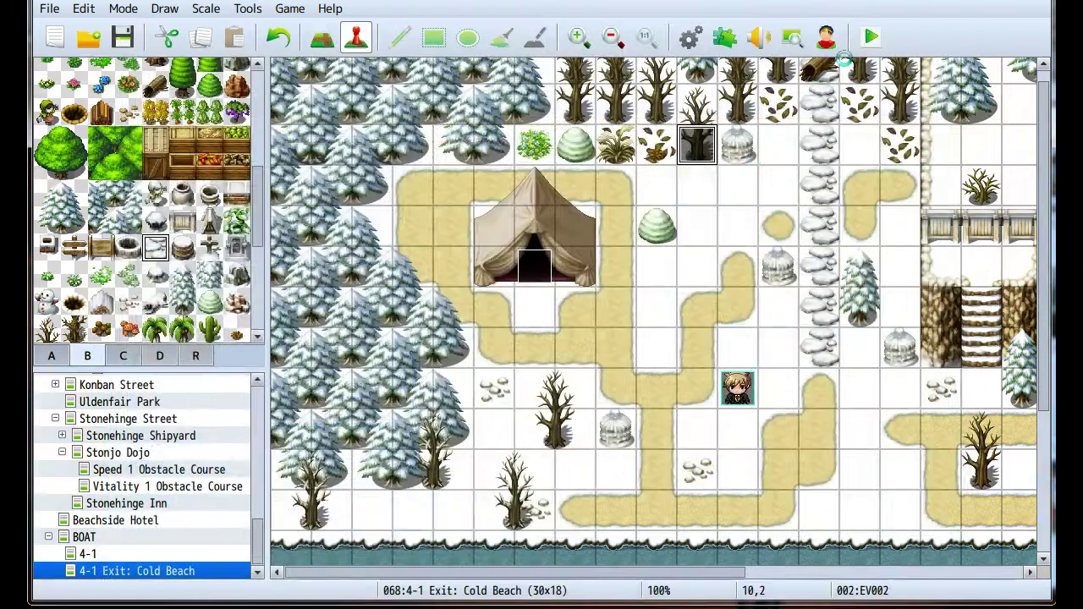
# Playtest the game and walk the character around the Cold Beach map to the tent to check the snowfall
pyautogui.click(871, 38)
pyautogui.press('Return')
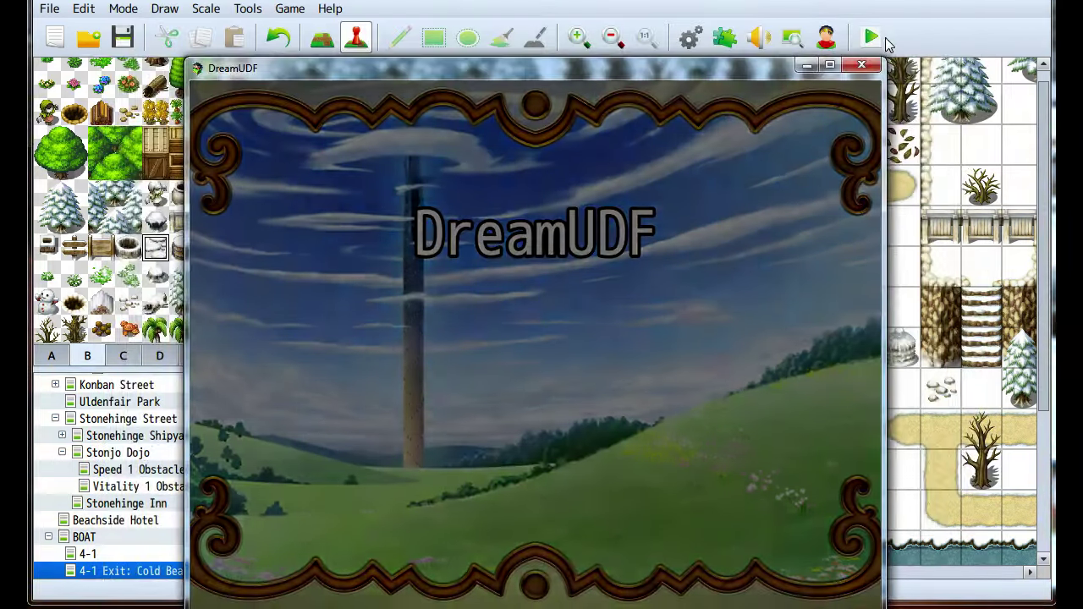
pyautogui.press('Right')
pyautogui.press('Down')
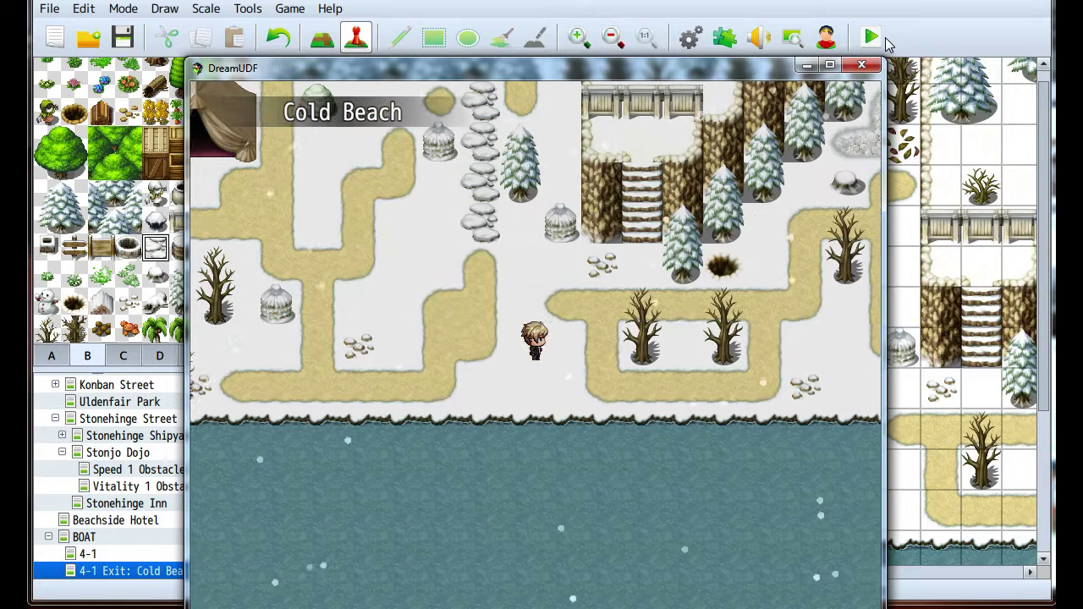
pyautogui.press('Right')
pyautogui.press('Down')
pyautogui.press('Left')
pyautogui.press('Up')
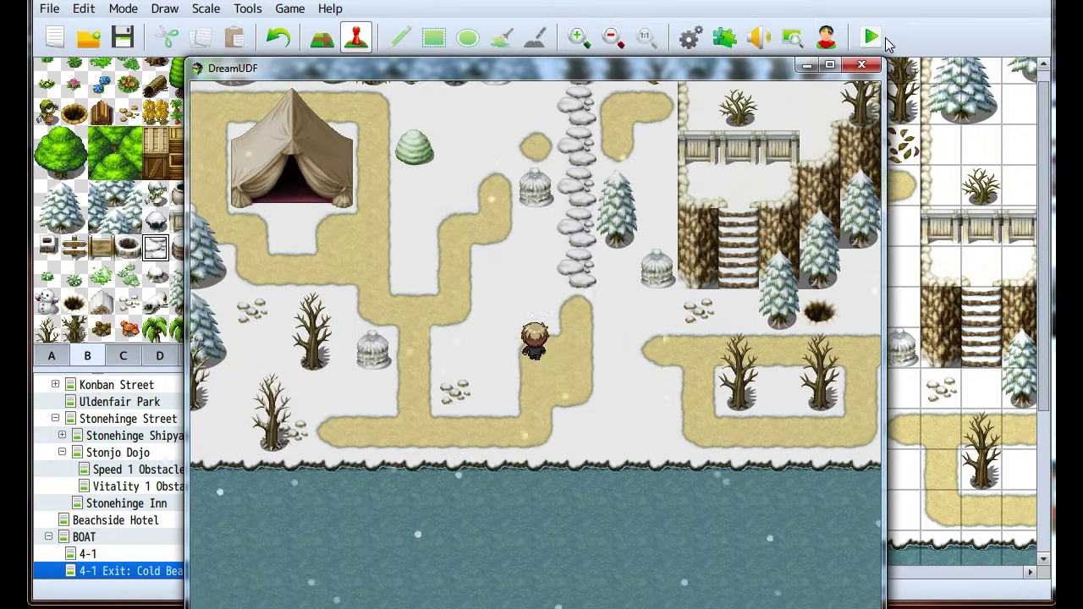
pyautogui.press('Down')
pyautogui.press('Left')
pyautogui.press('Left')
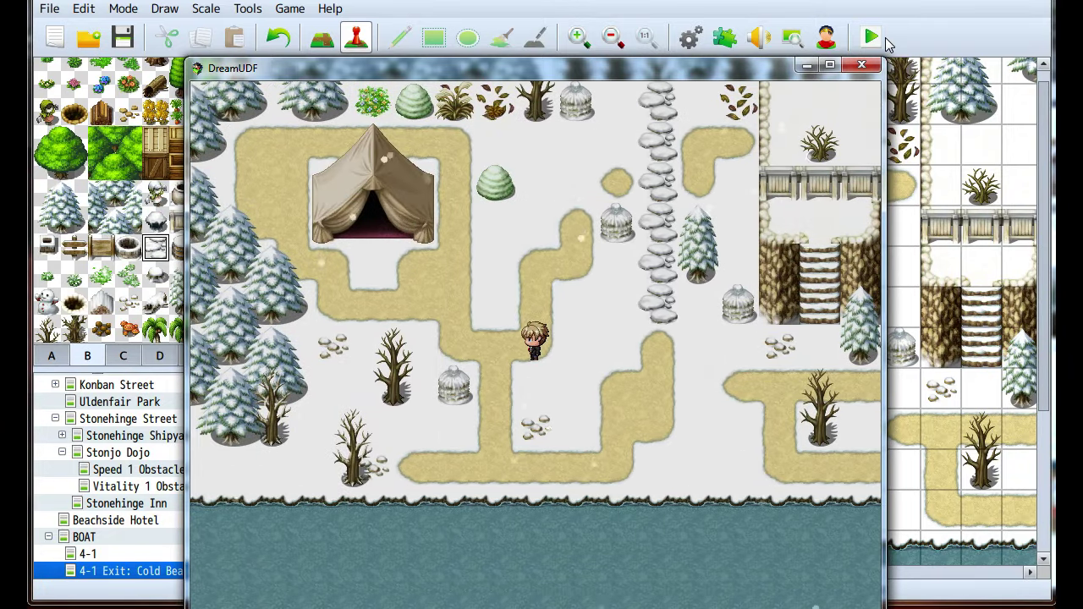
pyautogui.press('Left')
pyautogui.press('Up')
pyautogui.press('Down')
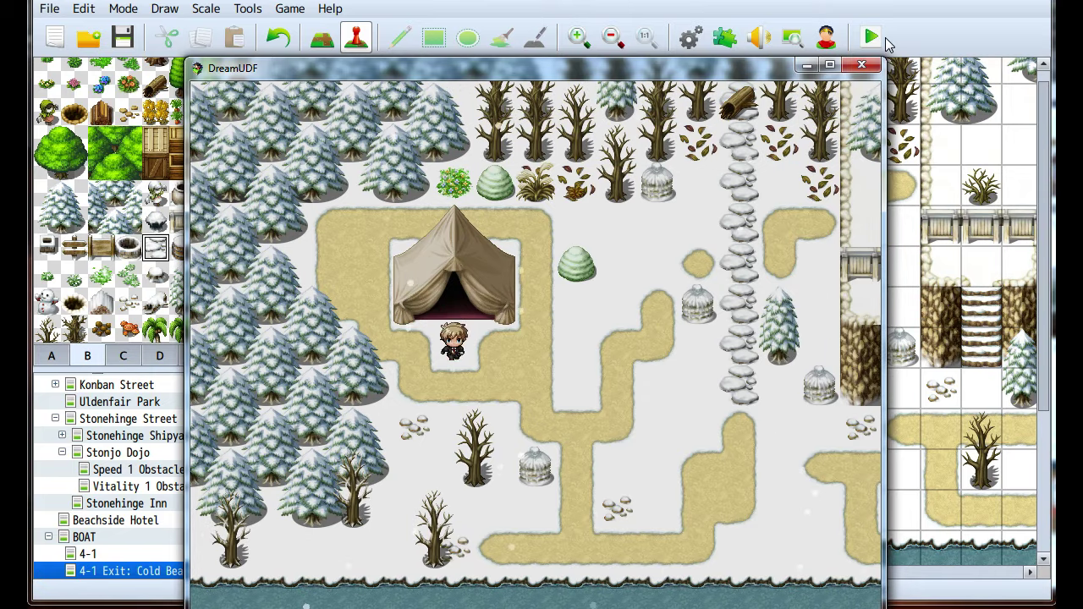
# Walk the character east across the Cold Beach map and back toward the tent to check the snowfall, and end the playtest
pyautogui.press('Right')
pyautogui.press('Up')
pyautogui.press('Right')
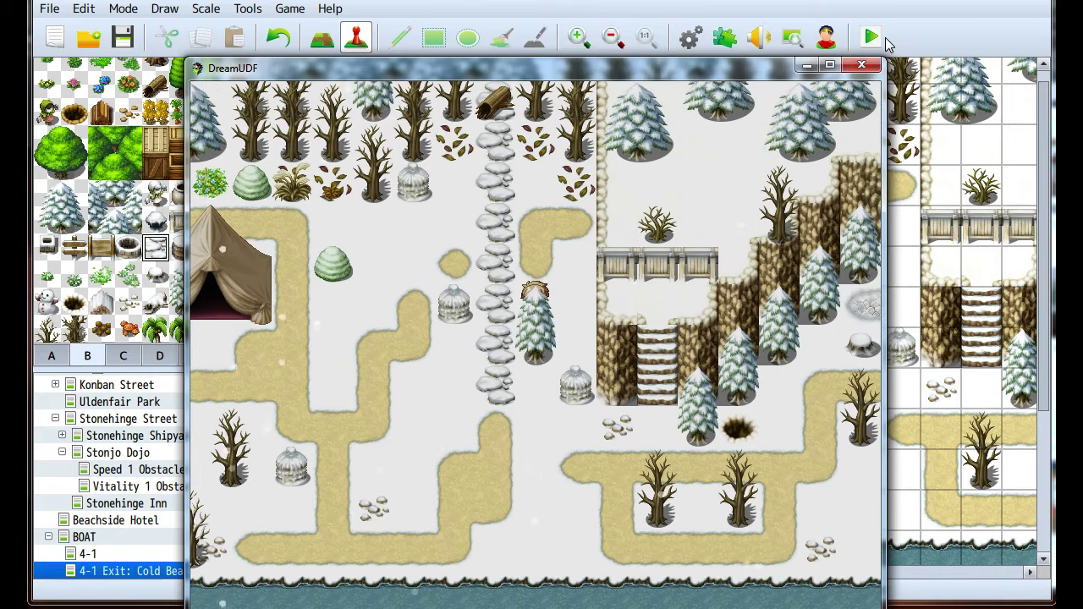
pyautogui.press('Down')
pyautogui.press('Right')
pyautogui.press('Up')
pyautogui.press('Right')
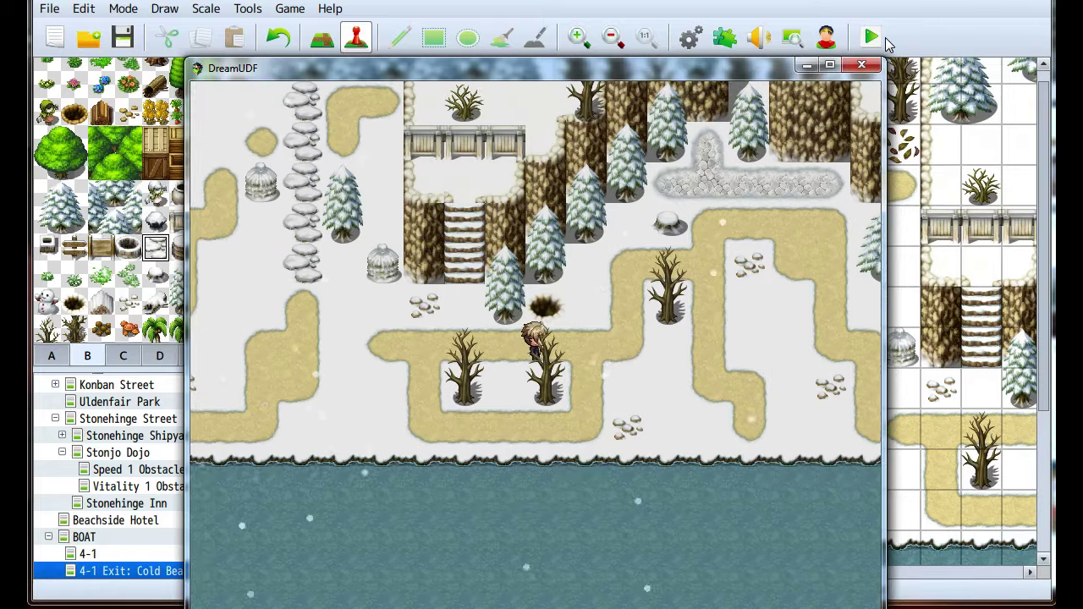
pyautogui.press('Right')
pyautogui.press('Left')
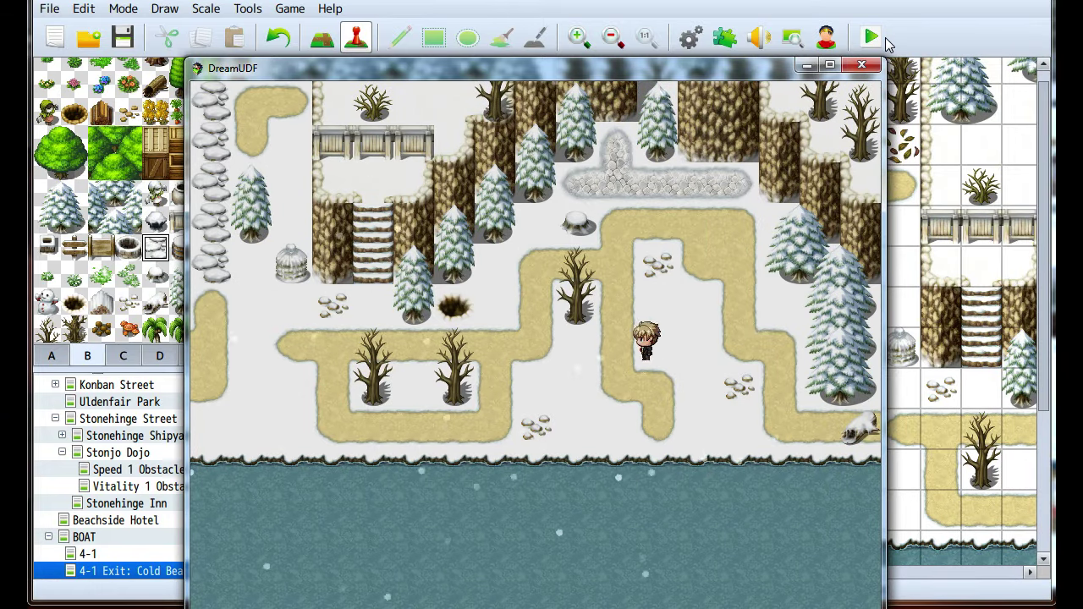
pyautogui.press('Left')
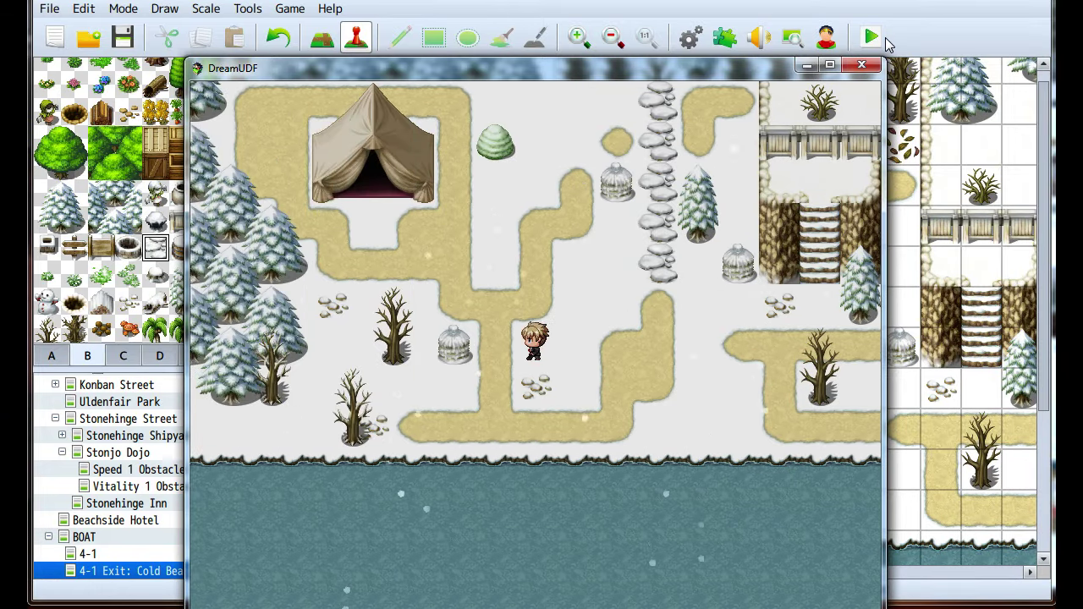
pyautogui.click(858, 67)
# Examine the Item Scene parameters of the YEP_ItemCore plugin, including Icon Size and Show Icon, and close the settings without changes
pyautogui.click(724, 37)
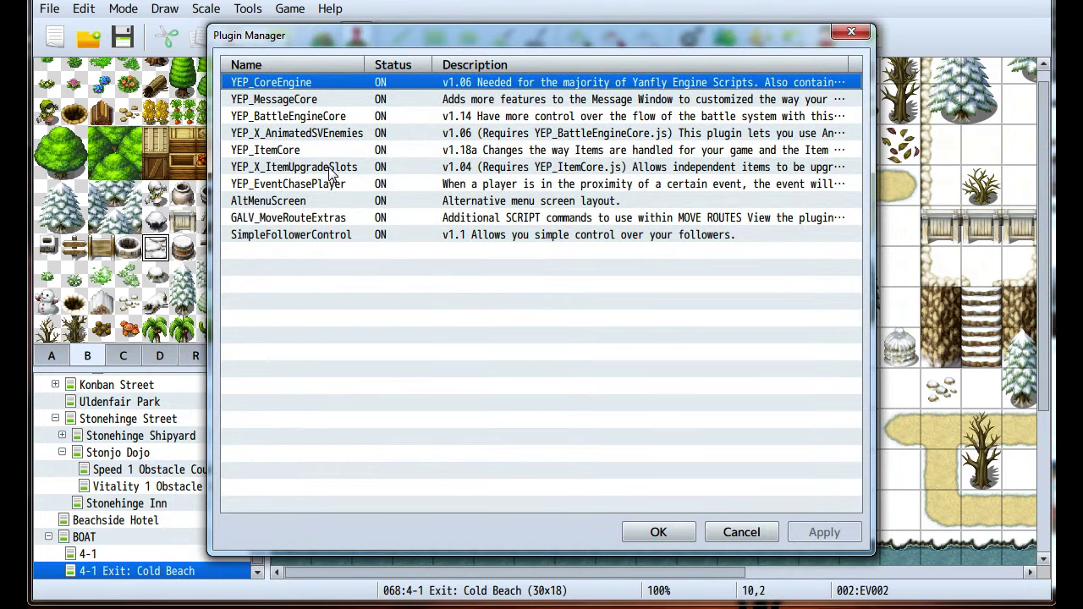
pyautogui.click(298, 152)
pyautogui.doubleClick(298, 152)
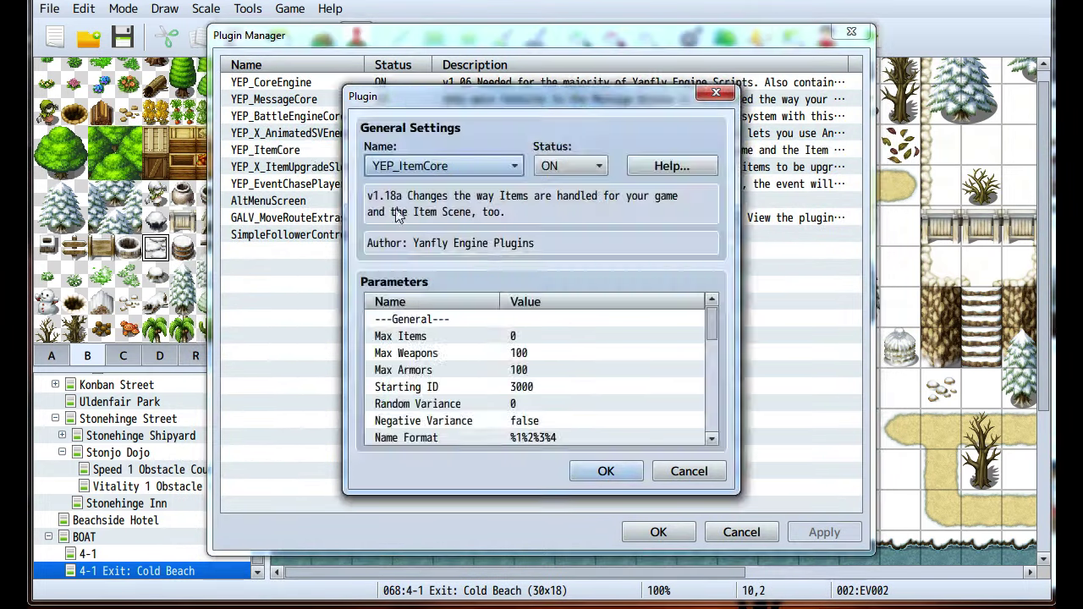
pyautogui.scroll(-1, 567, 346)
pyautogui.scroll(-1, 565, 345)
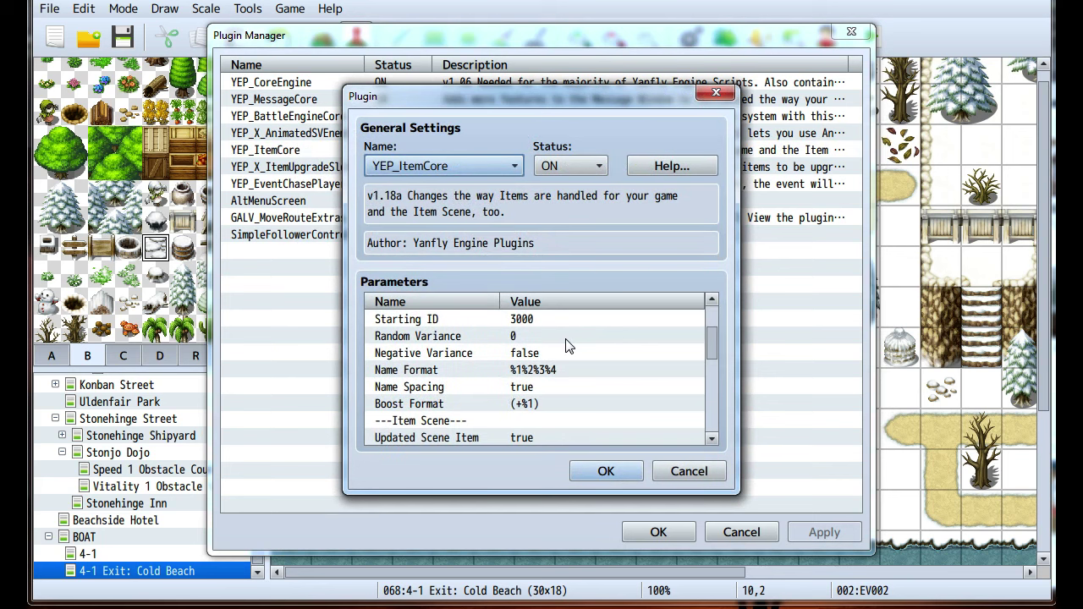
pyautogui.scroll(-1, 490, 368)
pyautogui.scroll(-1, 486, 370)
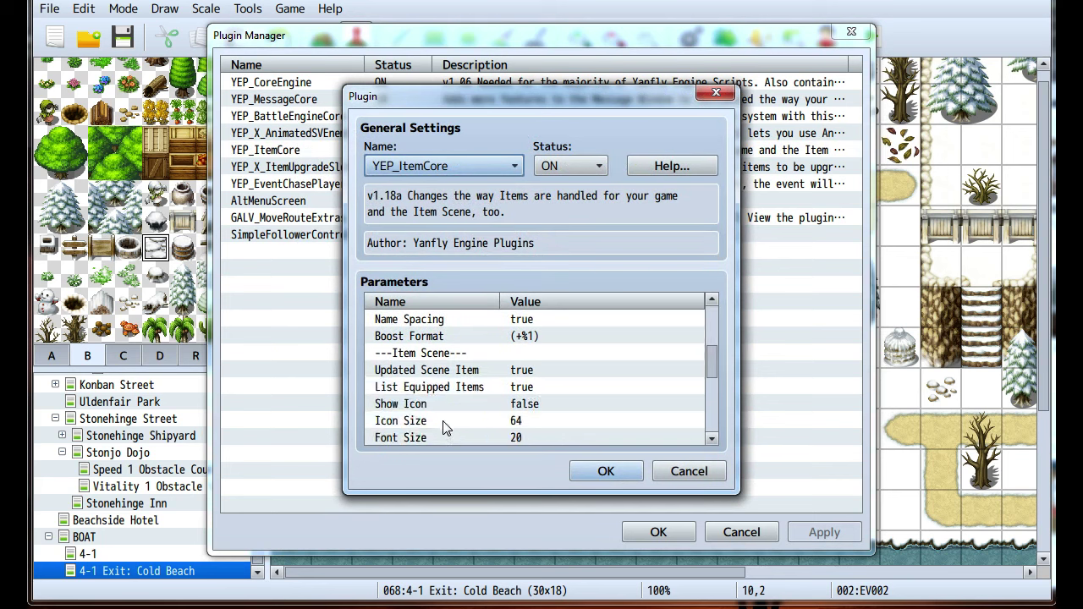
pyautogui.click(440, 420)
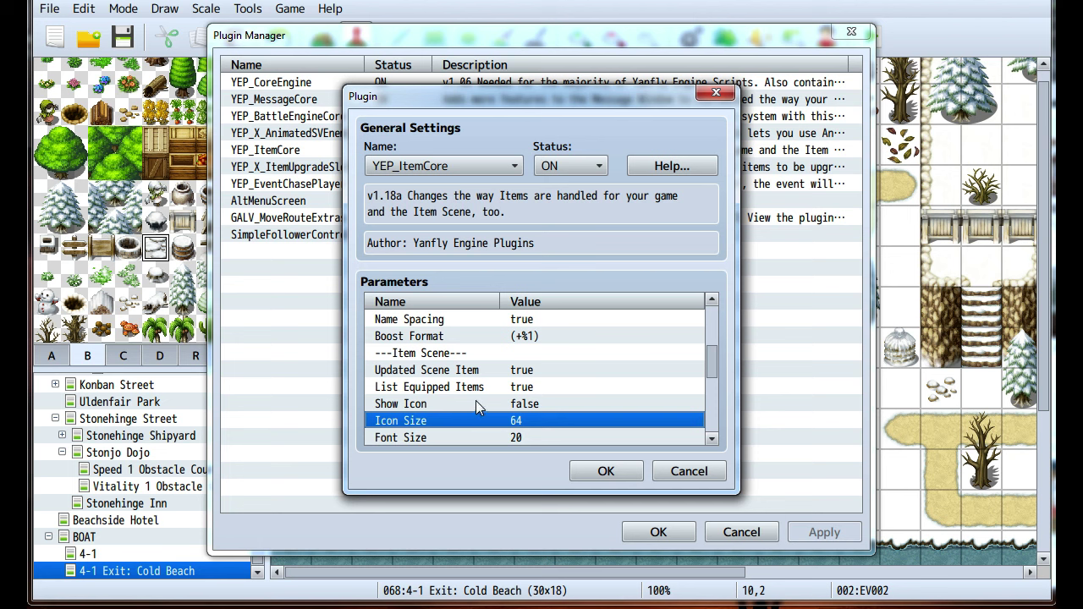
pyautogui.scroll(-2, 502, 391)
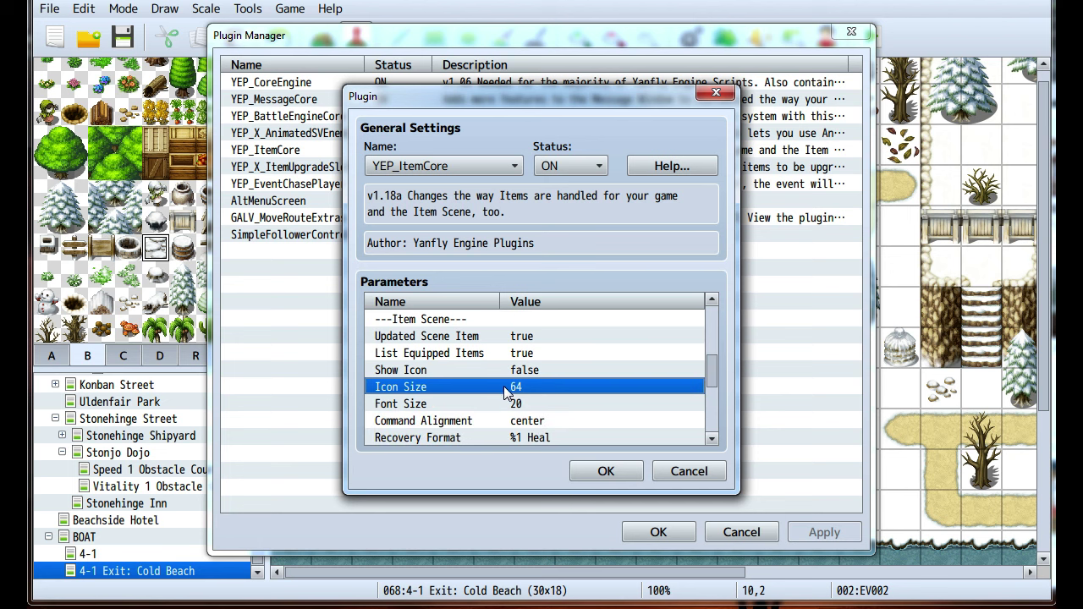
pyautogui.click(457, 373)
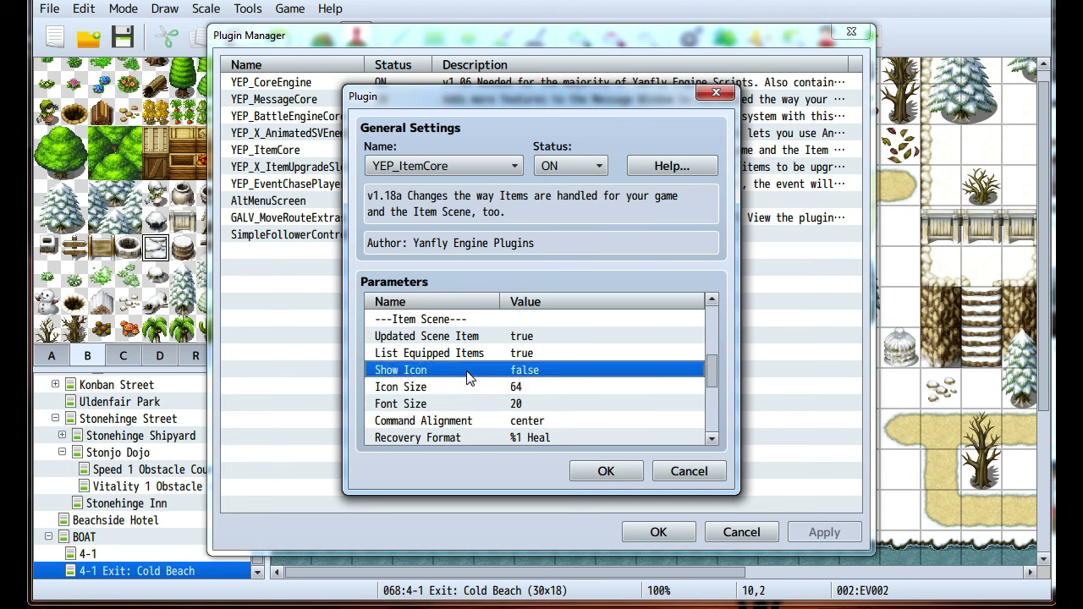
pyautogui.click(673, 472)
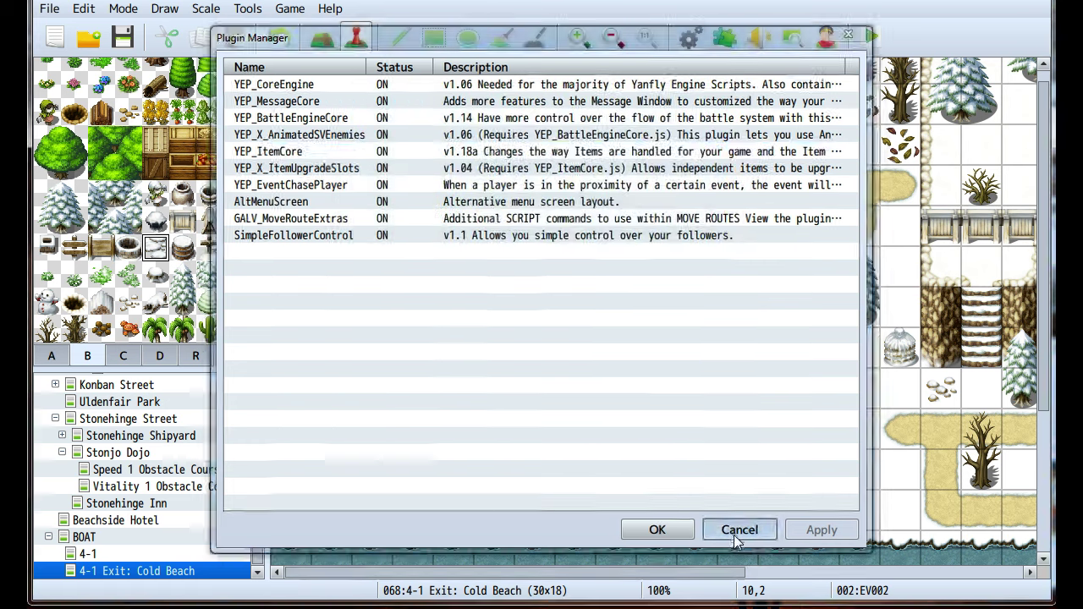
pyautogui.click(734, 535)
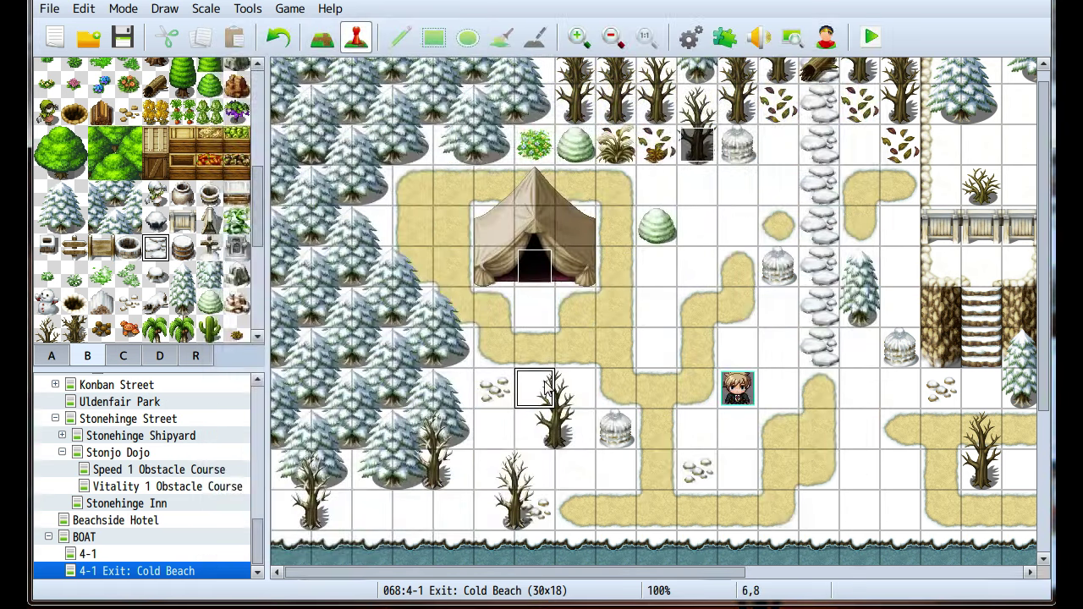
# Switch to map editing and place a Firewood (Snow) tile just below the dead tree northeast of the tent, at 10,3
pyautogui.click(759, 37)
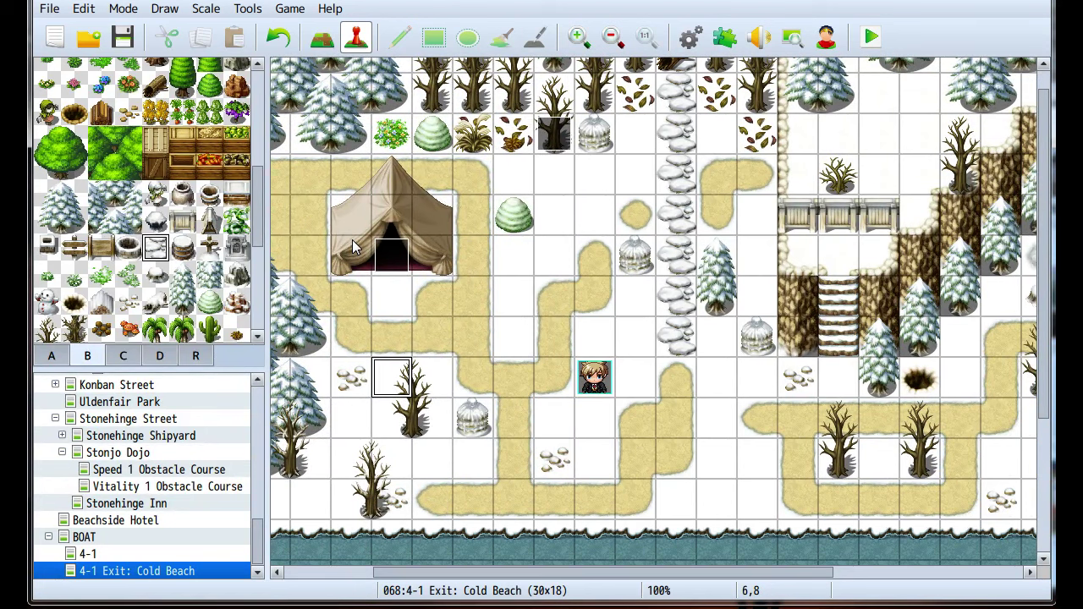
pyautogui.click(101, 301)
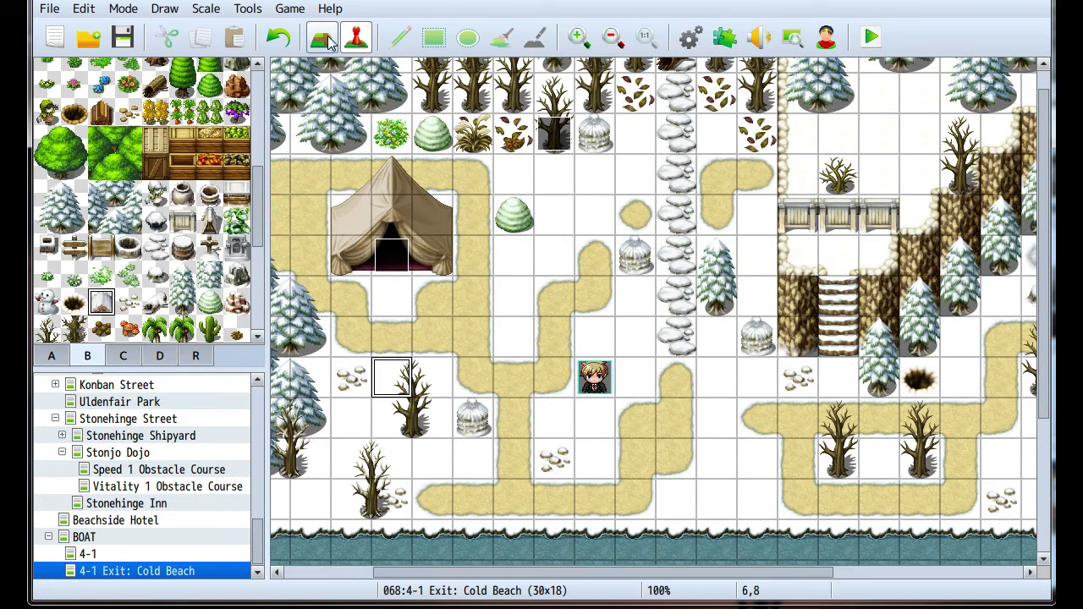
pyautogui.click(321, 37)
pyautogui.scroll(1, 508, 338)
pyautogui.hscroll(1, 508, 339)
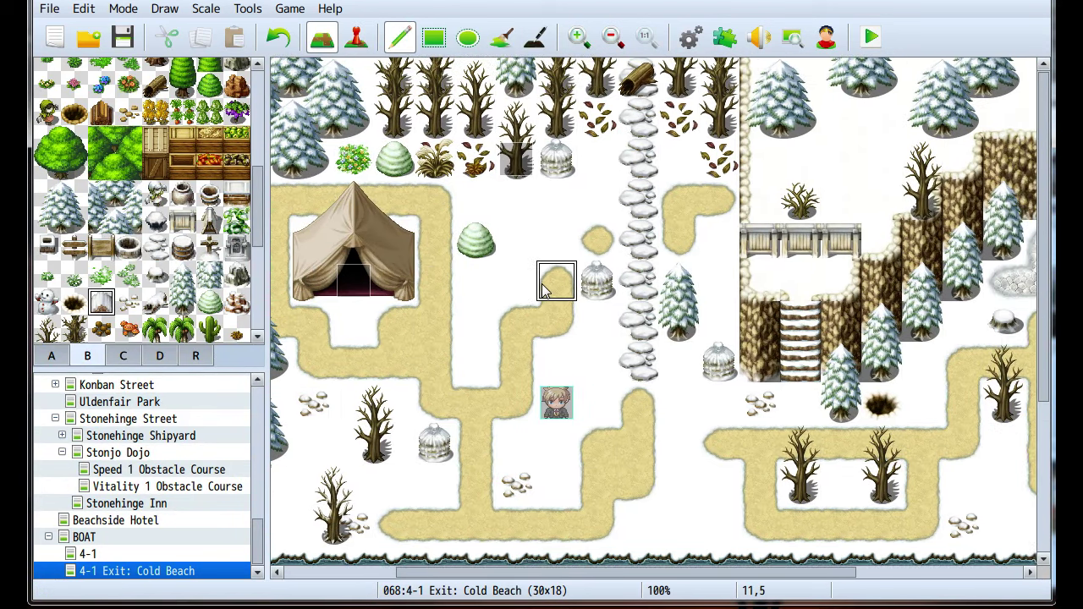
pyautogui.click(516, 201)
# Extend the sandy path east of the tent from 9,5, joining the winding path and the isolated sand patch at 12,4
pyautogui.hscroll(-2, 536, 280)
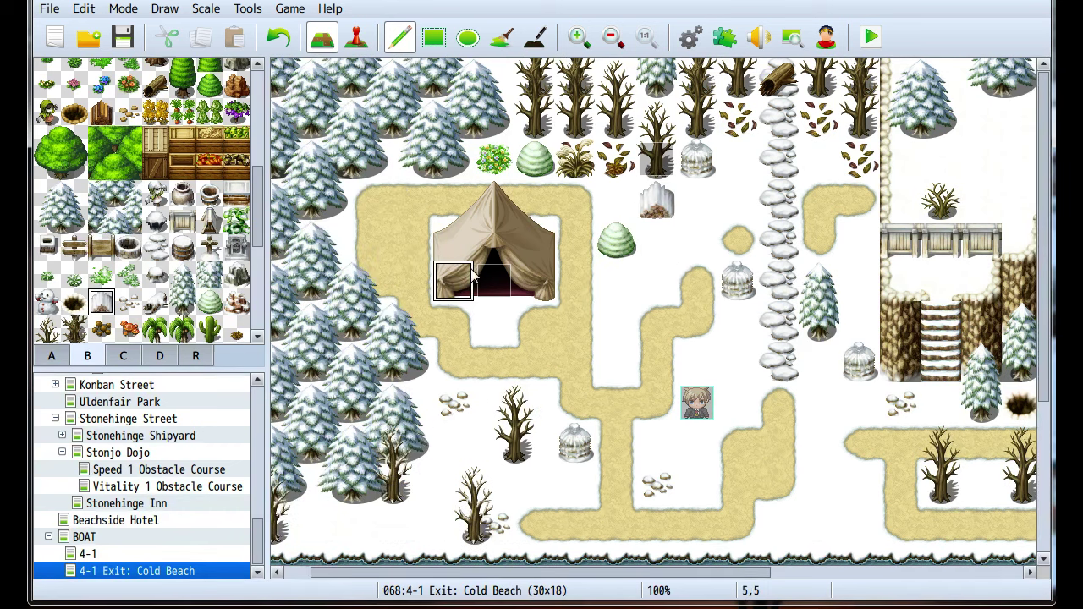
pyautogui.scroll(-2, 584, 275)
pyautogui.hscroll(-1, 584, 275)
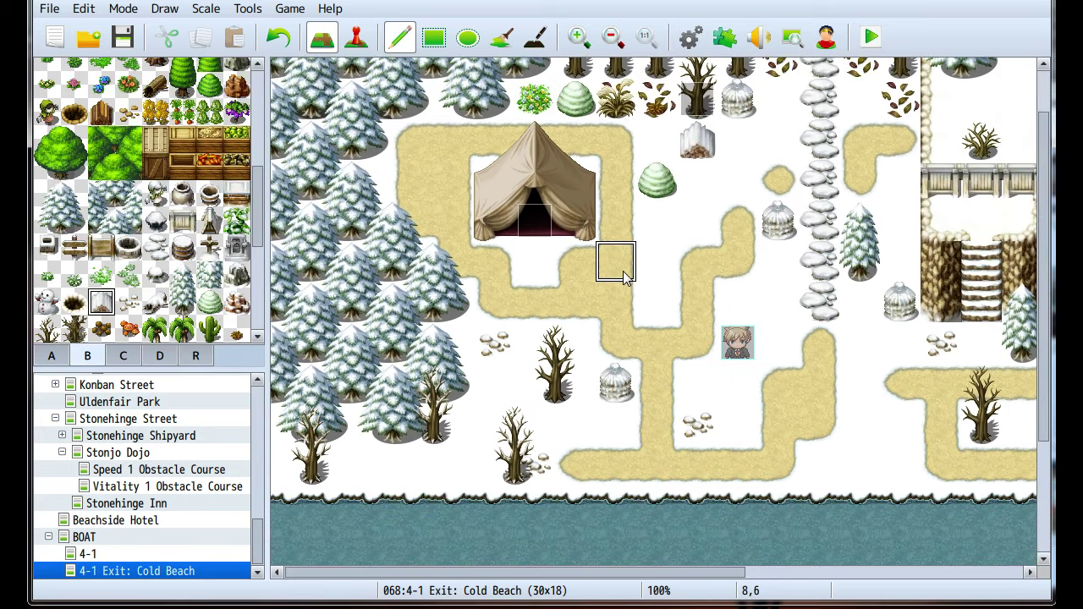
pyautogui.hscroll(4, 600, 273)
pyautogui.scroll(1, 508, 275)
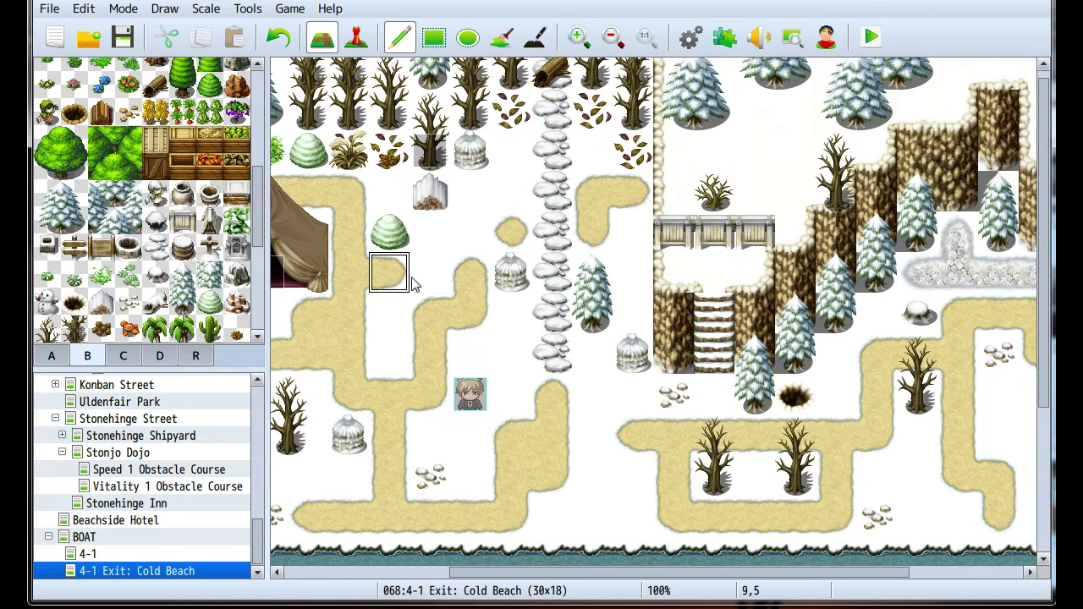
pyautogui.moveTo(412, 284); pyautogui.dragTo(433, 256)
pyautogui.scroll(-1, 389, 314)
pyautogui.hscroll(-4, 390, 314)
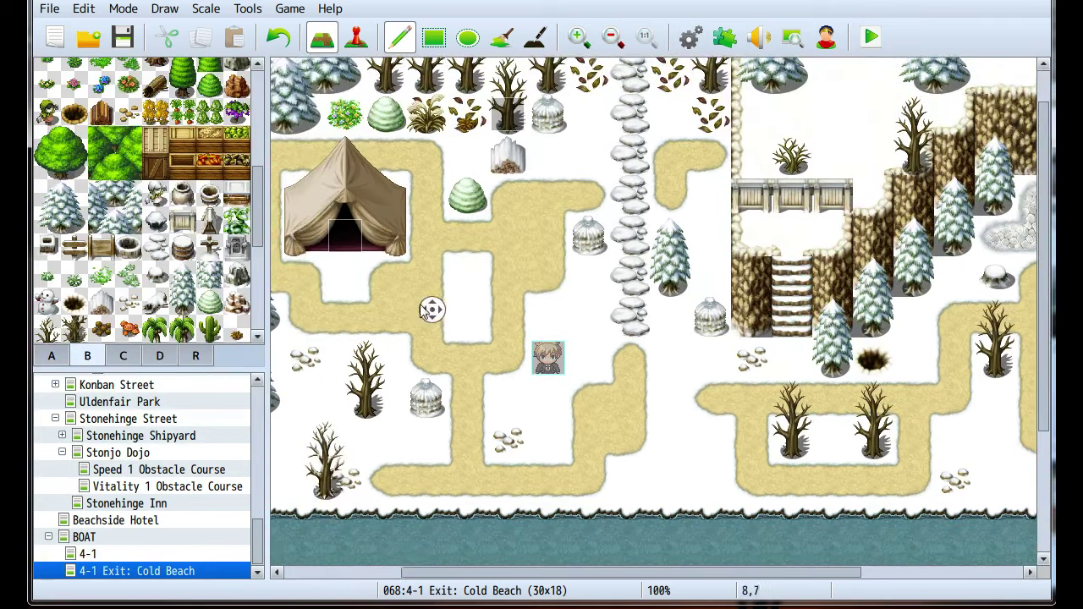
pyautogui.scroll(1, 406, 305)
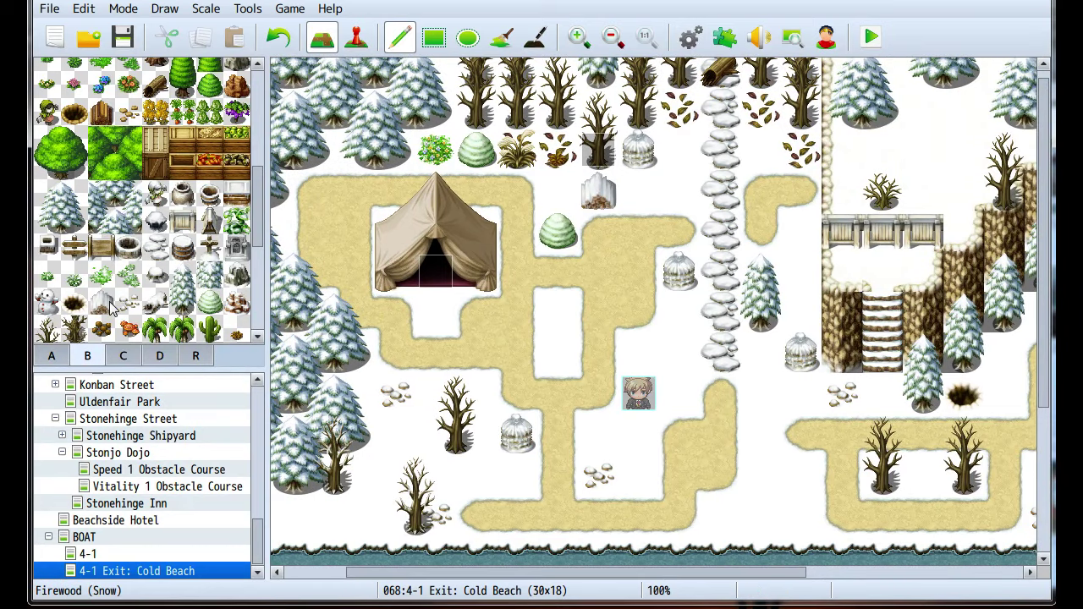
# Place a small snowy stones tile at 9,6, inside the snow patch enclosed by the path east of the tent
pyautogui.click(154, 283)
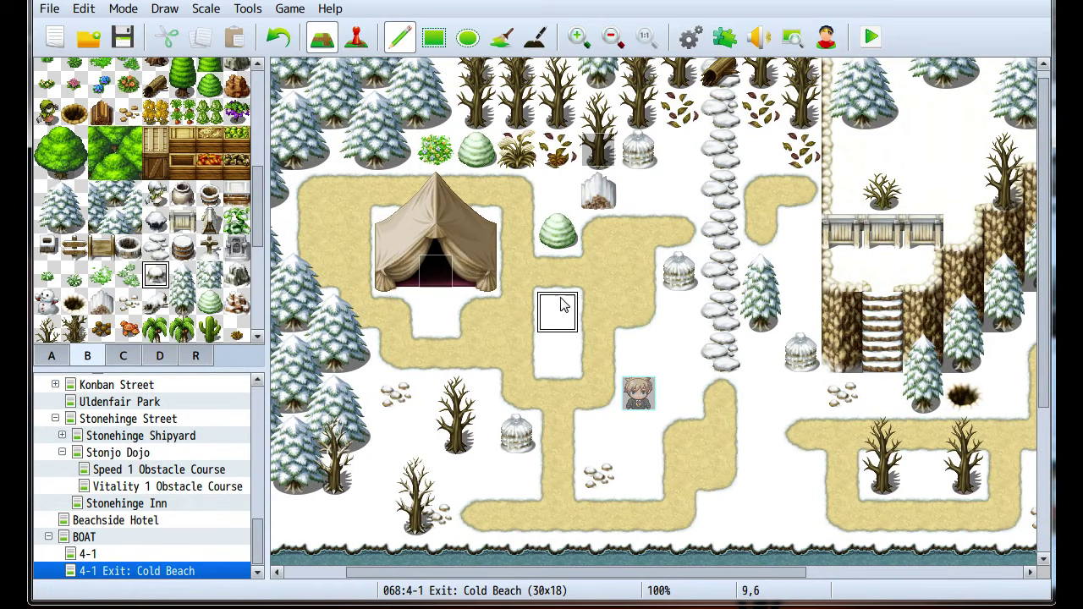
pyautogui.click(128, 302)
pyautogui.click(558, 312)
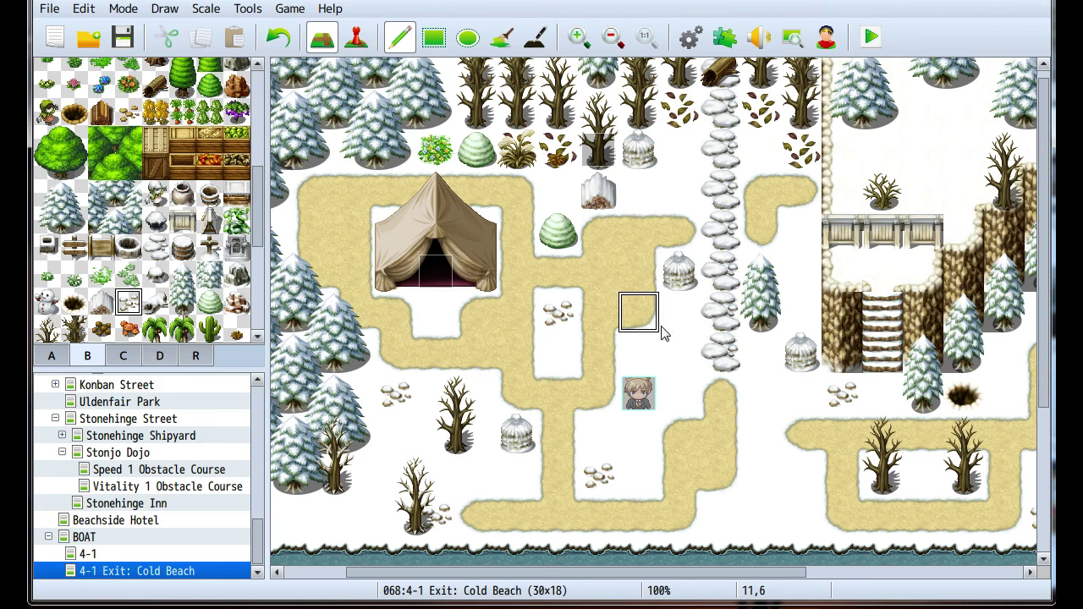
pyautogui.click(561, 352)
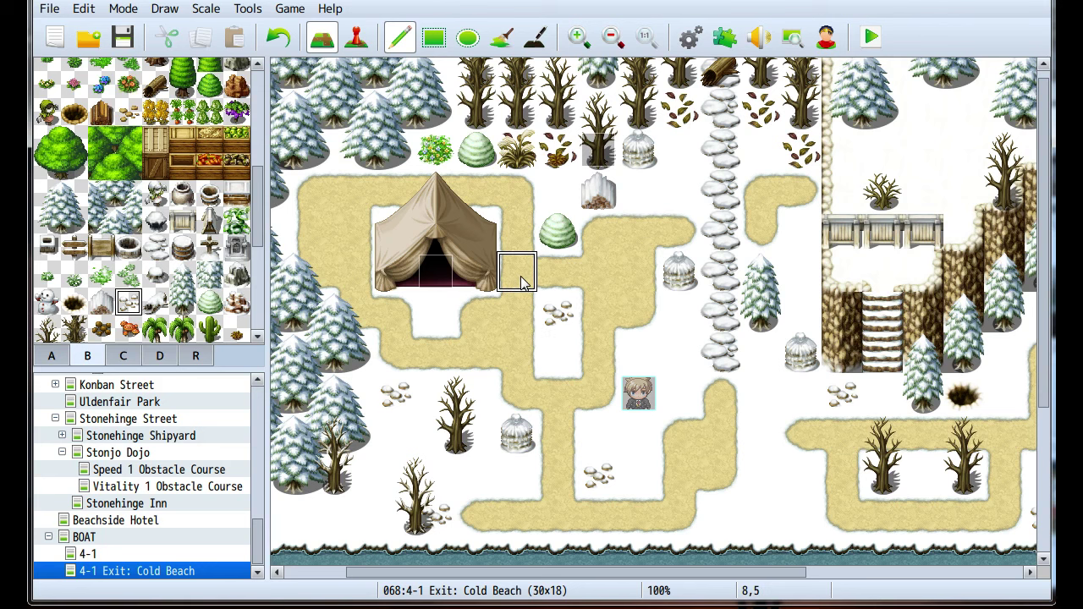
pyautogui.scroll(-3, 454, 387)
pyautogui.keyDown('shift'); pyautogui.hscroll(-3, 454, 386); pyautogui.keyUp('shift')
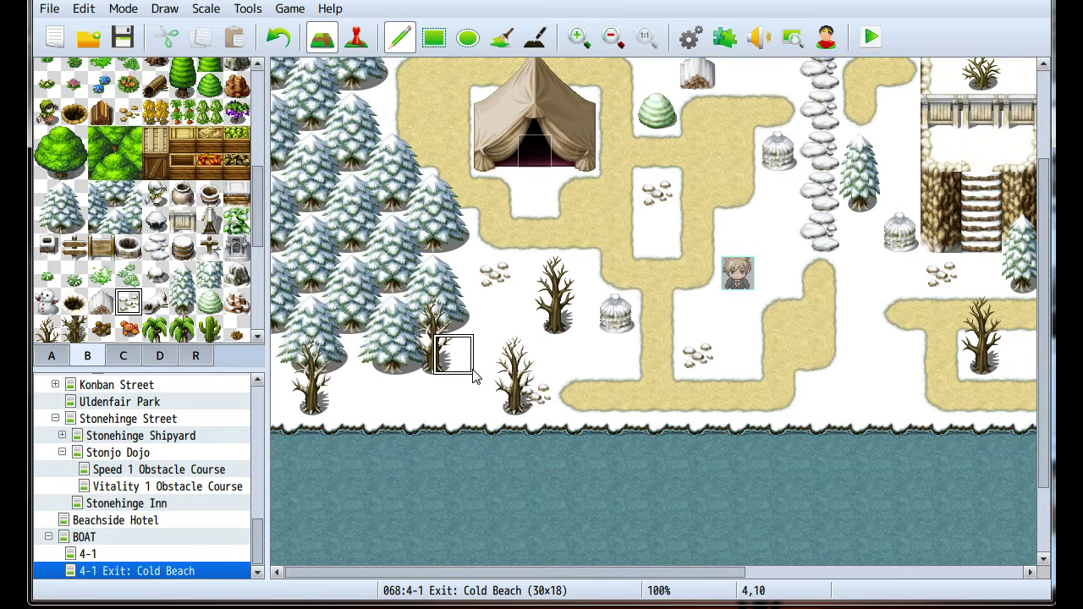
pyautogui.scroll(-3, 201, 288)
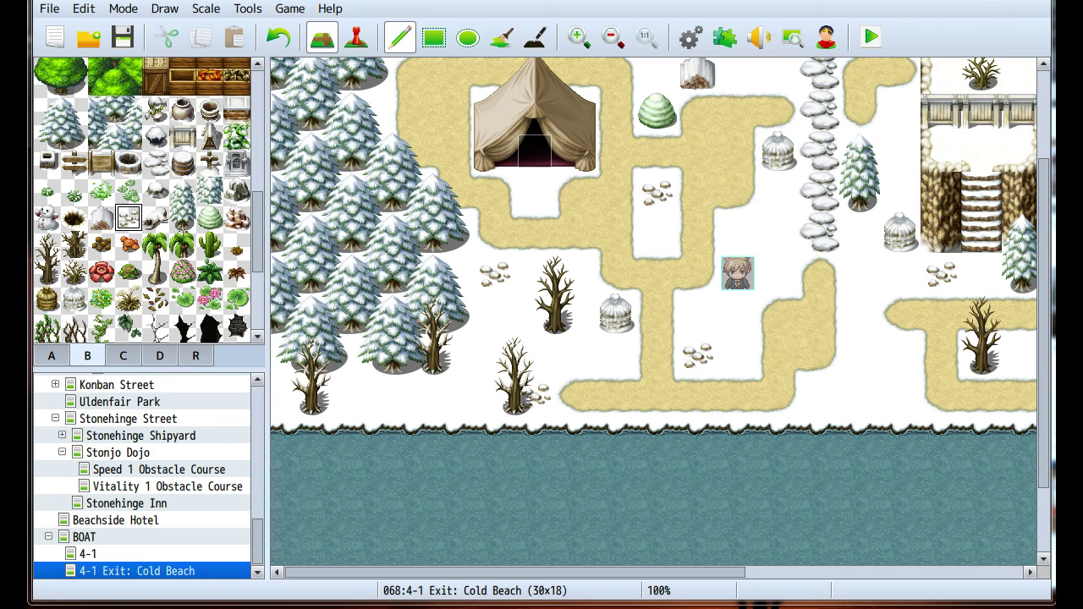
pyautogui.hscroll(10, 411, 387)
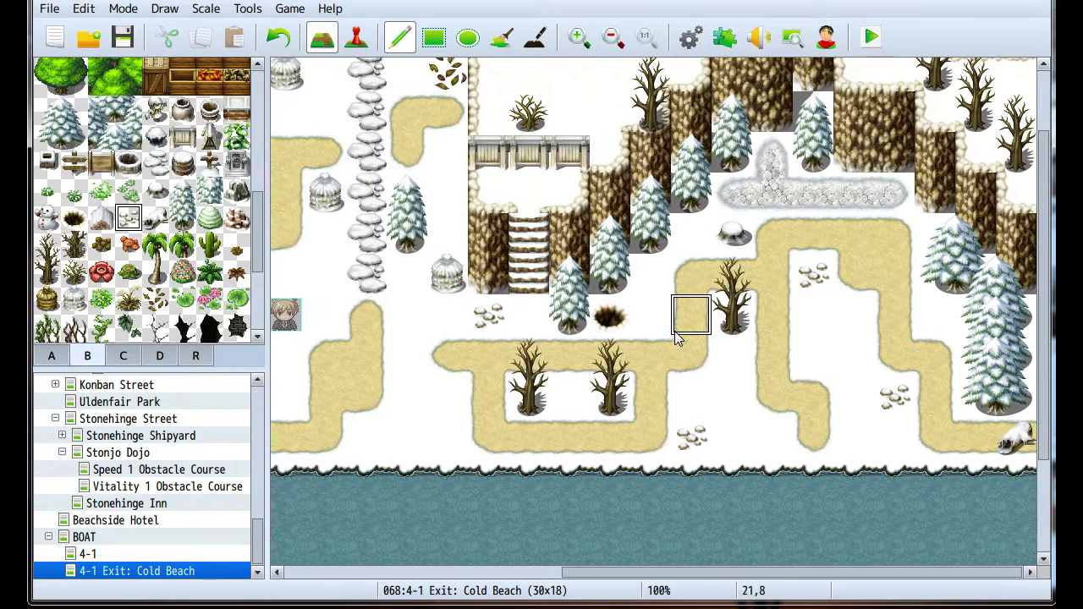
pyautogui.scroll(1, 689, 314)
pyautogui.click(691, 321)
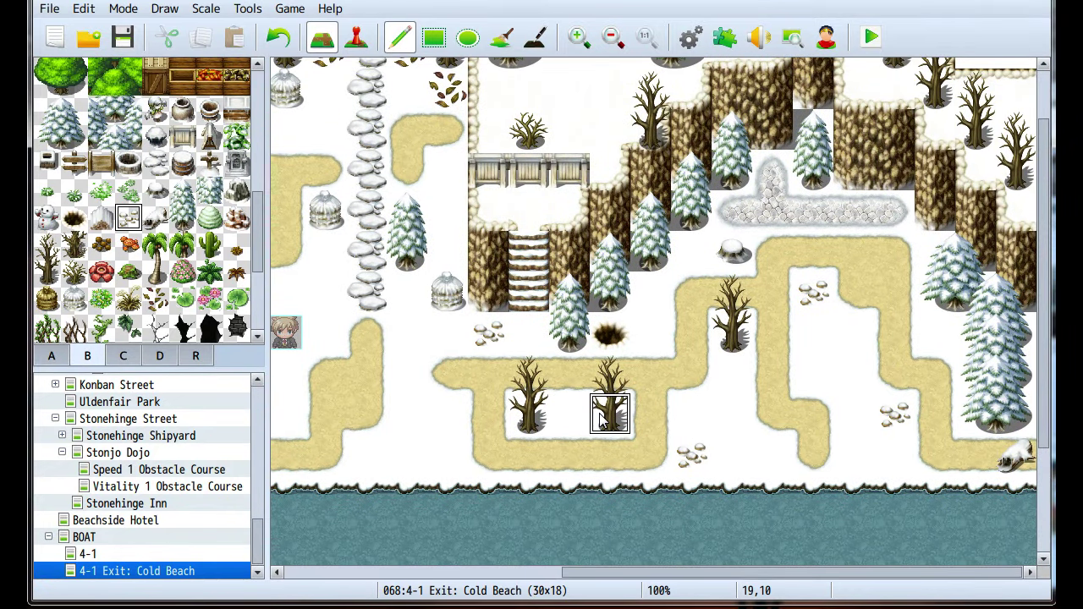
# Read the Icon Size parameter's description in the YEP_ItemCore plugin, keep its value, and close the plugin settings
pyautogui.click(724, 37)
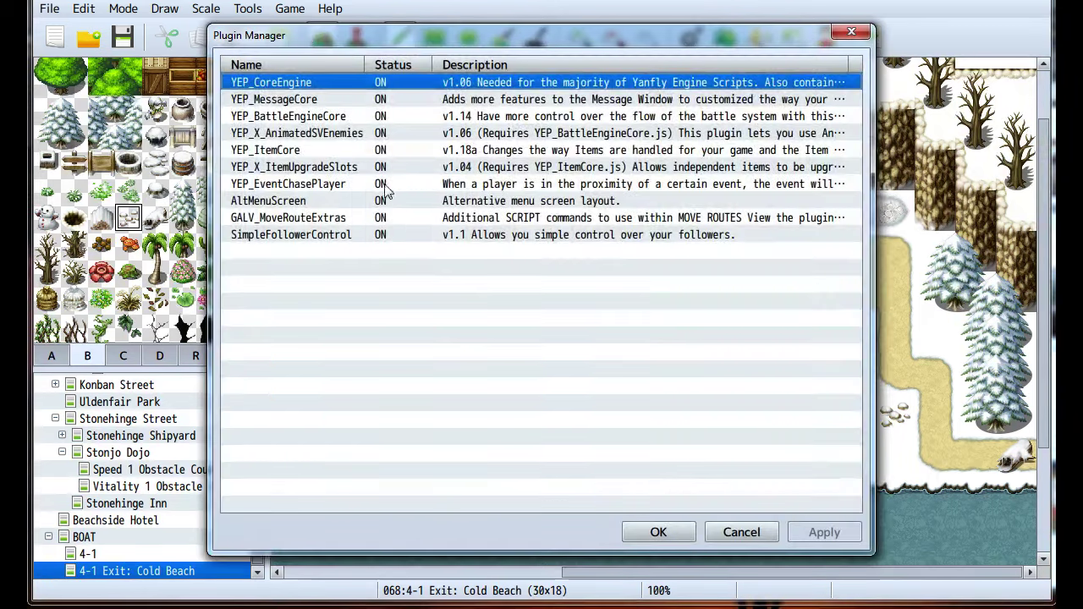
pyautogui.doubleClick(309, 150)
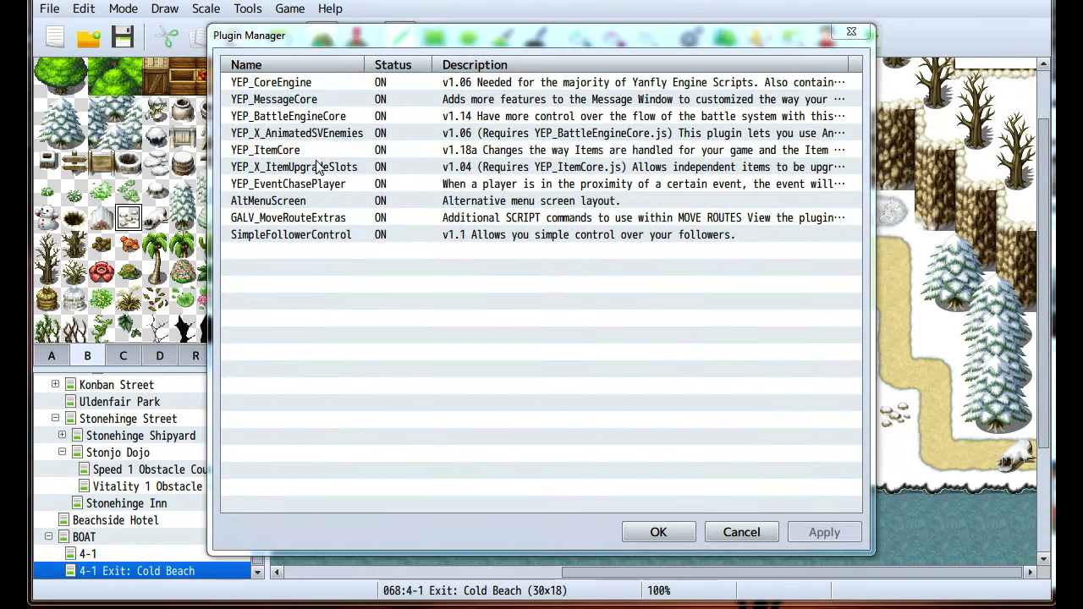
pyautogui.scroll(-2, 527, 359)
pyautogui.click(518, 338)
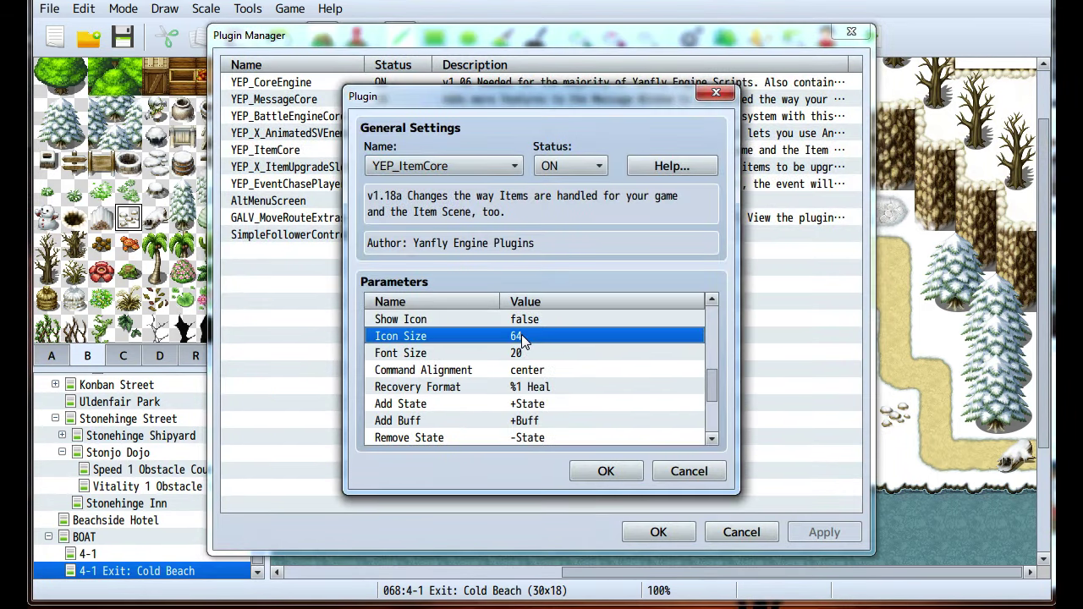
pyautogui.doubleClick(521, 336)
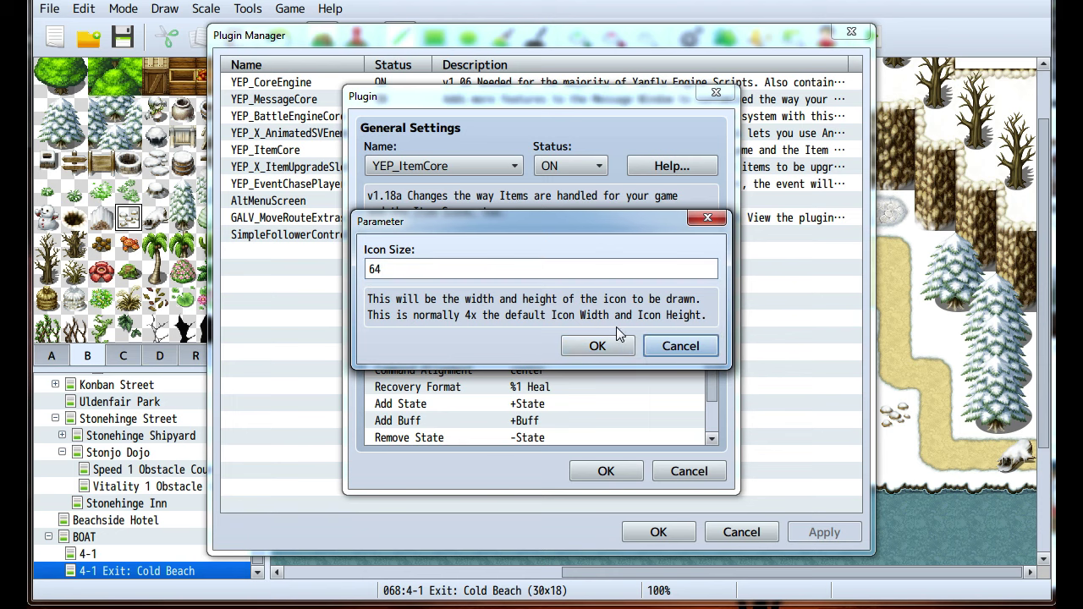
pyautogui.click(677, 349)
pyautogui.click(599, 471)
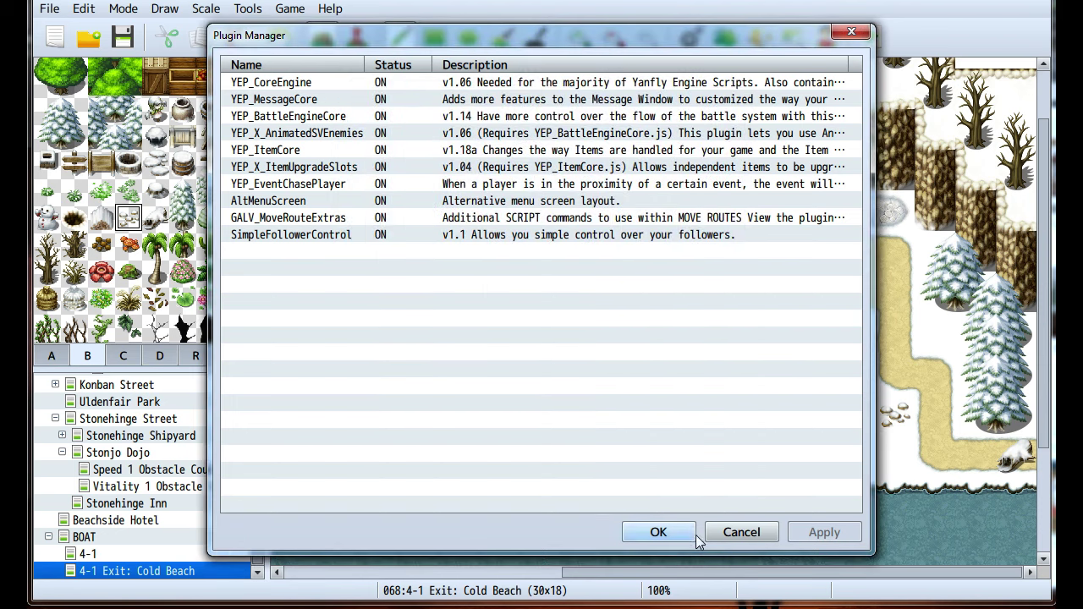
pyautogui.click(658, 531)
# Read the Show Icon parameter's description in the YEP_ItemCore plugin and leave its value as it is
pyautogui.click(724, 37)
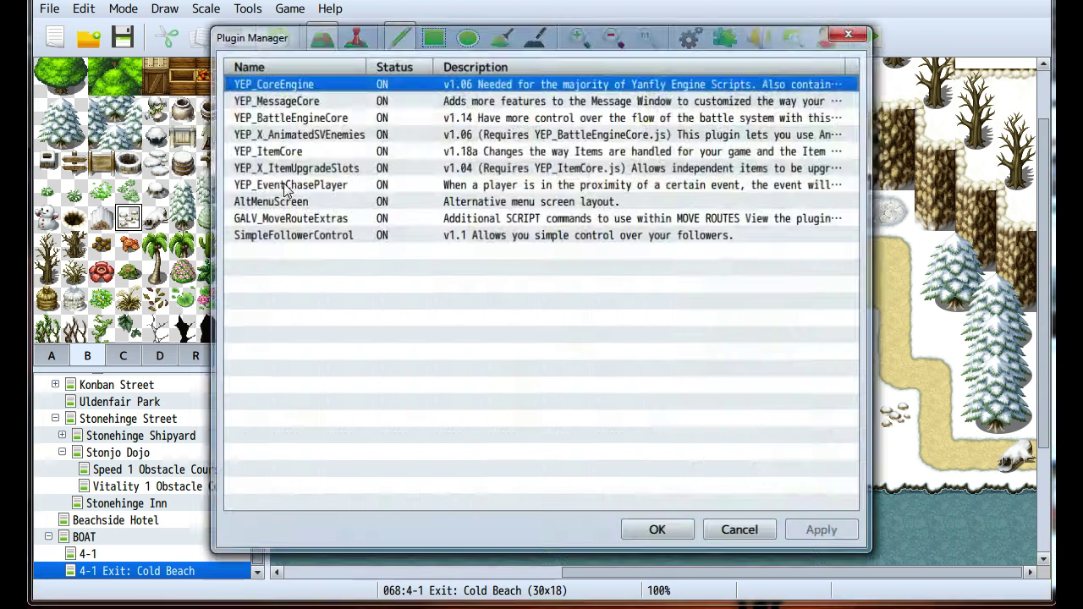
pyautogui.rightClick(277, 147)
pyautogui.click(304, 155)
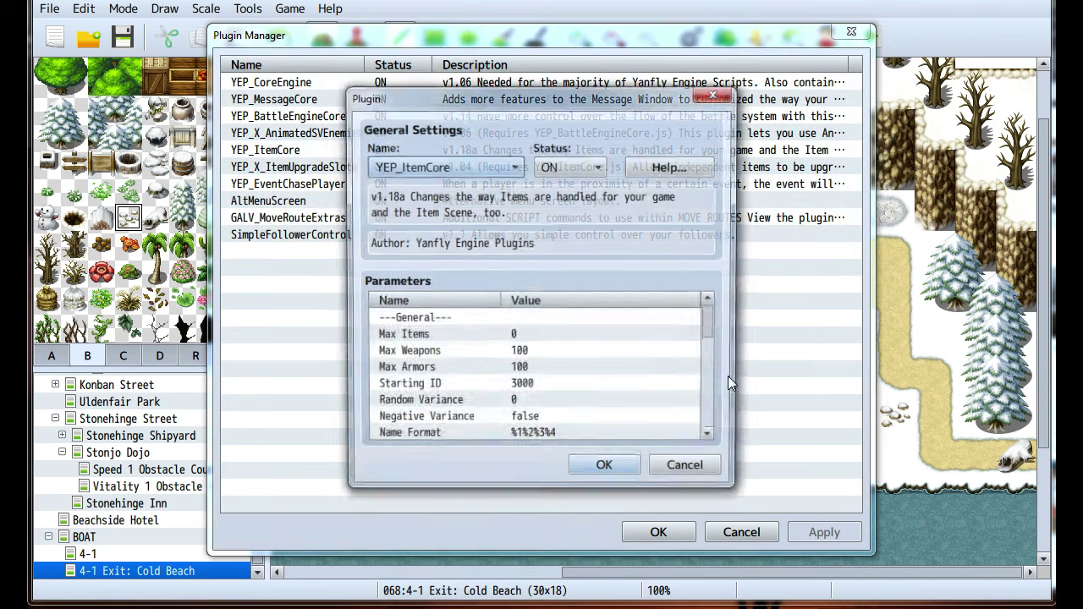
pyautogui.scroll(-3, 560, 377)
pyautogui.click(487, 387)
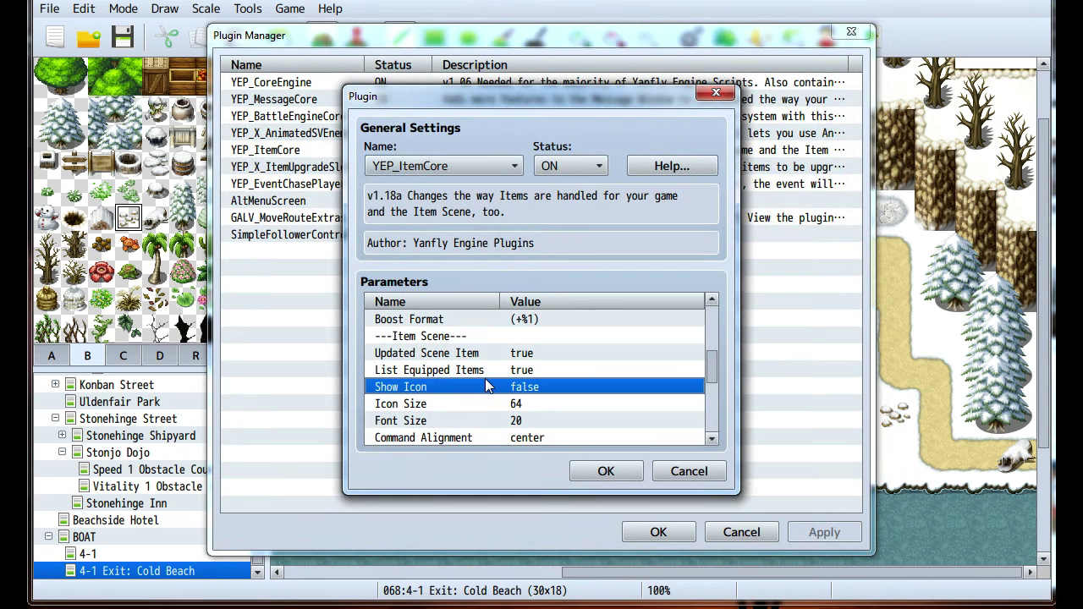
pyautogui.doubleClick(486, 387)
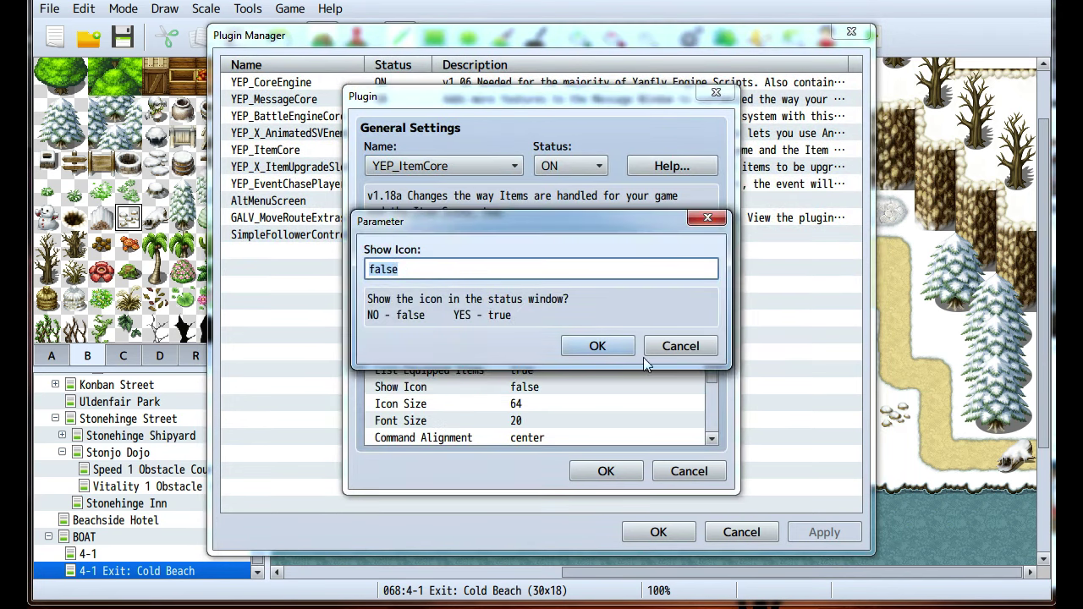
pyautogui.click(676, 347)
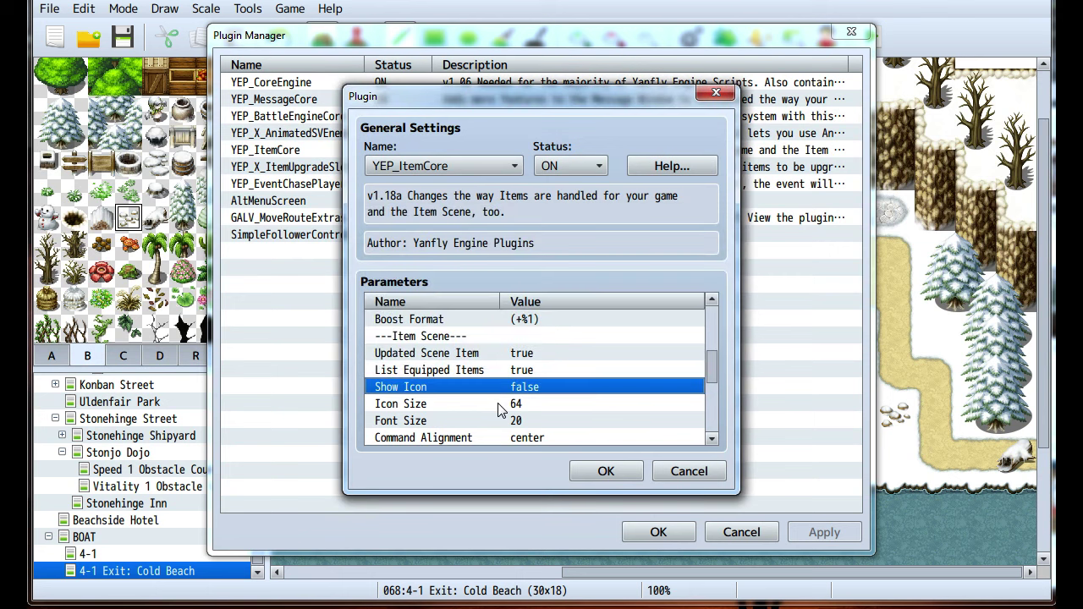
# Set YEP_ItemCore's Icon Size parameter to 0 and save the plugin changes
pyautogui.doubleClick(499, 406)
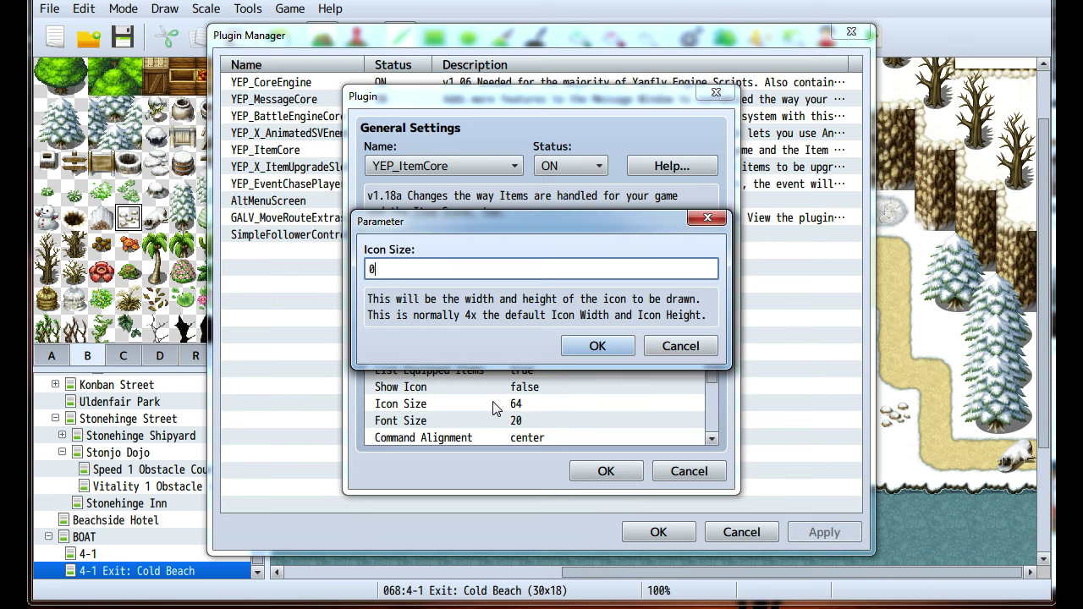
pyautogui.click(597, 346)
pyautogui.click(602, 468)
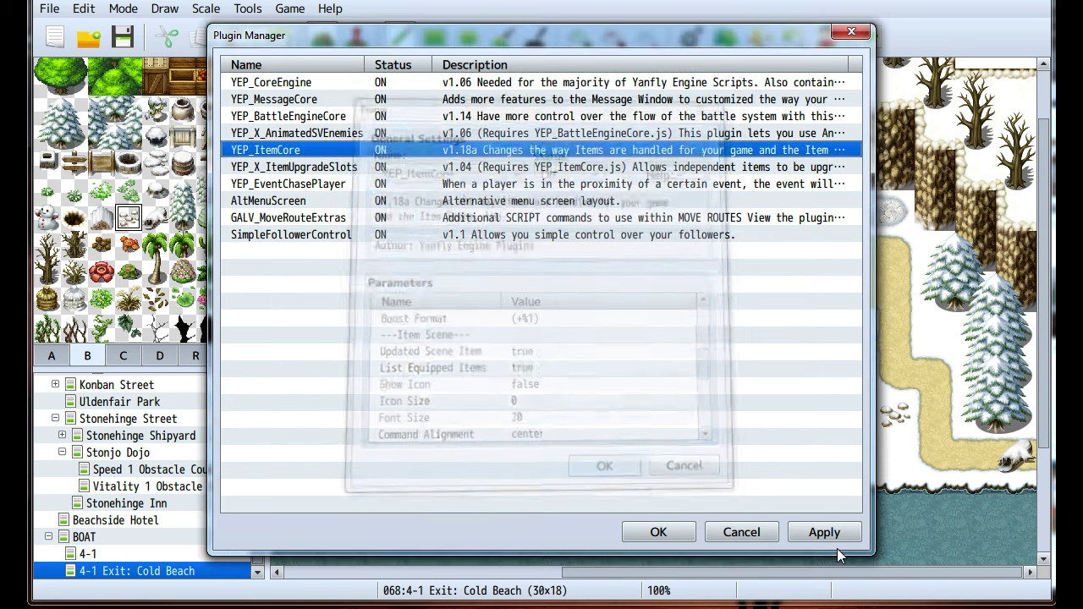
pyautogui.click(685, 539)
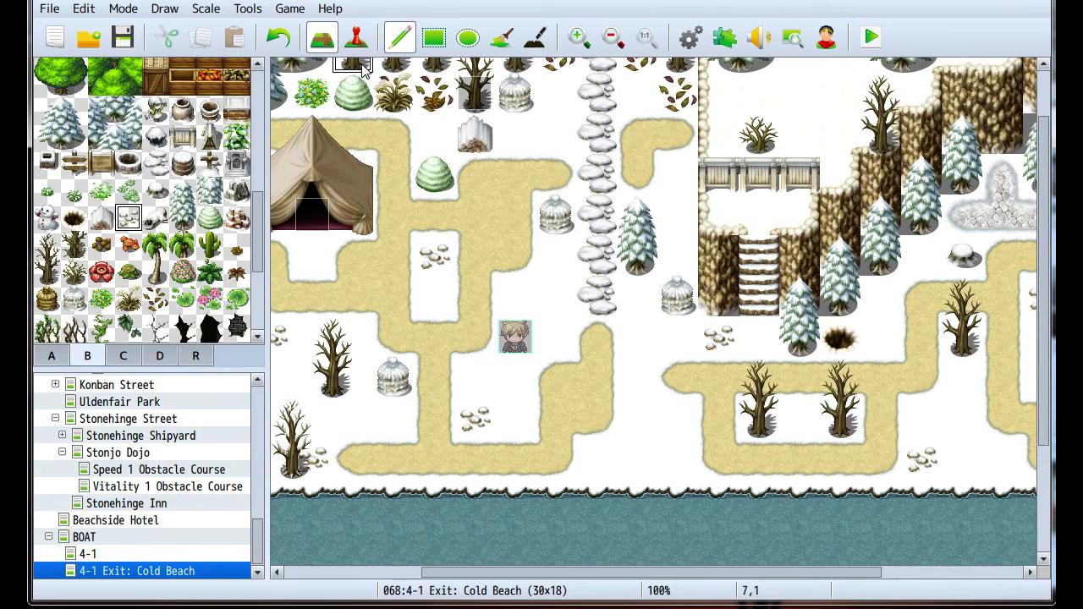
# Create an event at 11,7, directly above the player's start position, with its priority set to Same as characters
pyautogui.click(355, 36)
pyautogui.doubleClick(511, 305)
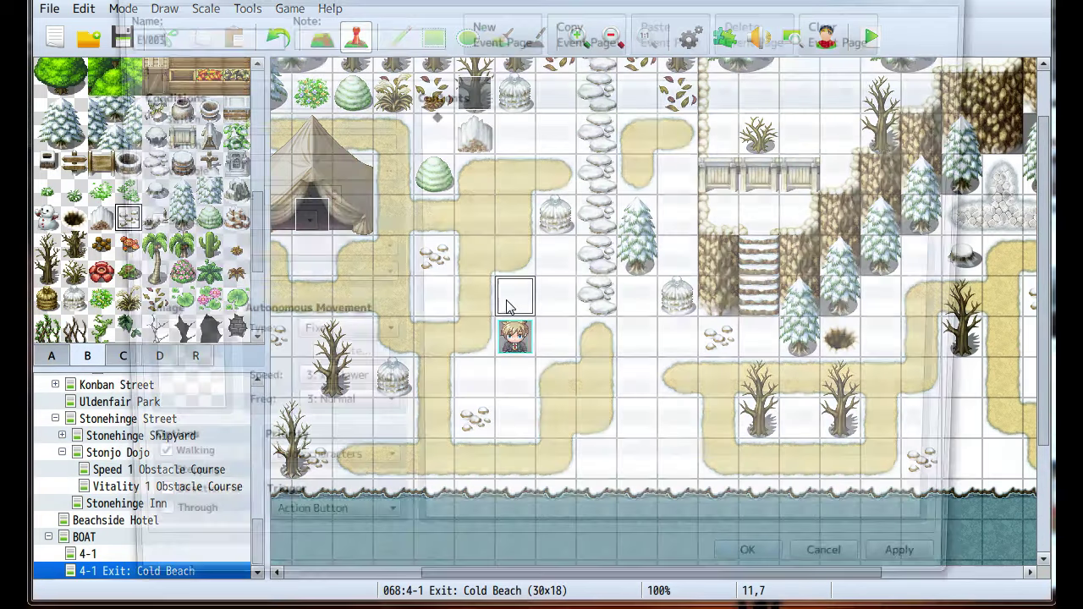
pyautogui.click(313, 475)
pyautogui.click(302, 515)
# Add a Change Items command to the event that increases Wisdom Charm by 1, and save the event
pyautogui.doubleClick(555, 390)
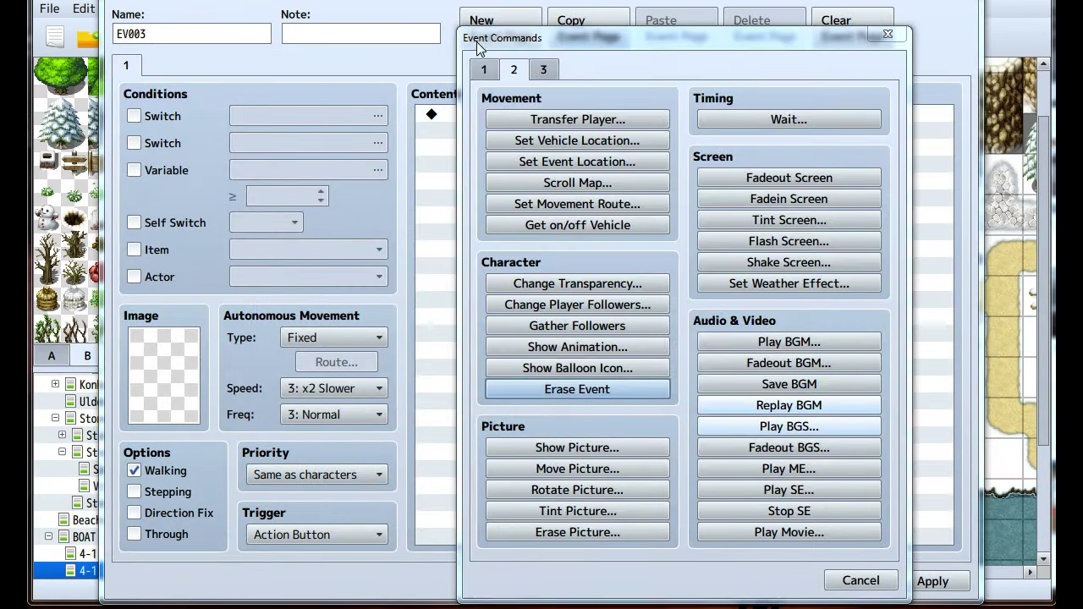
pyautogui.click(484, 69)
pyautogui.click(789, 140)
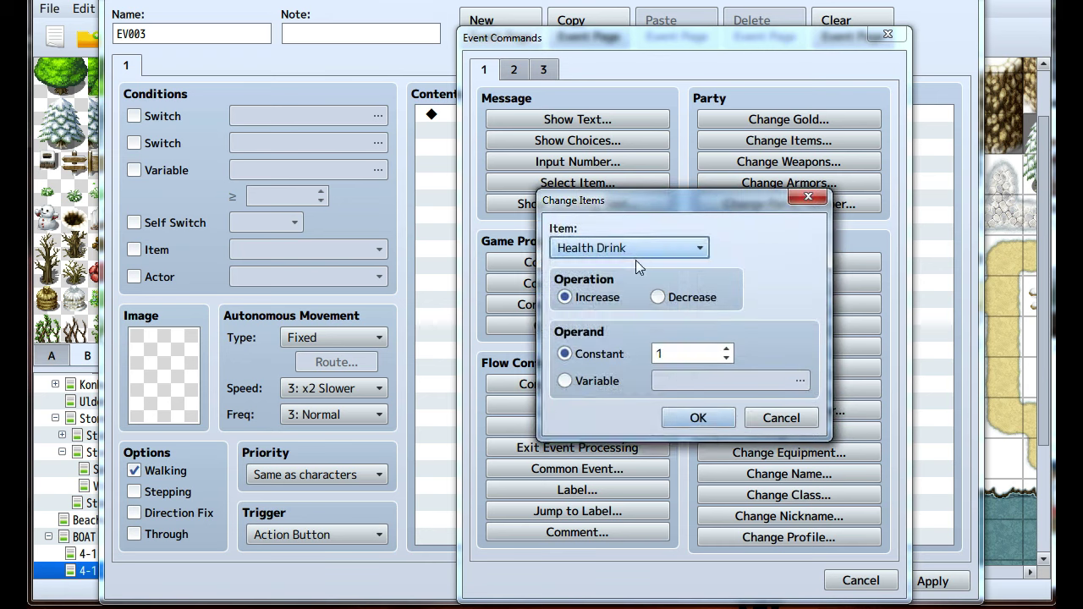
pyautogui.click(633, 249)
pyautogui.click(616, 584)
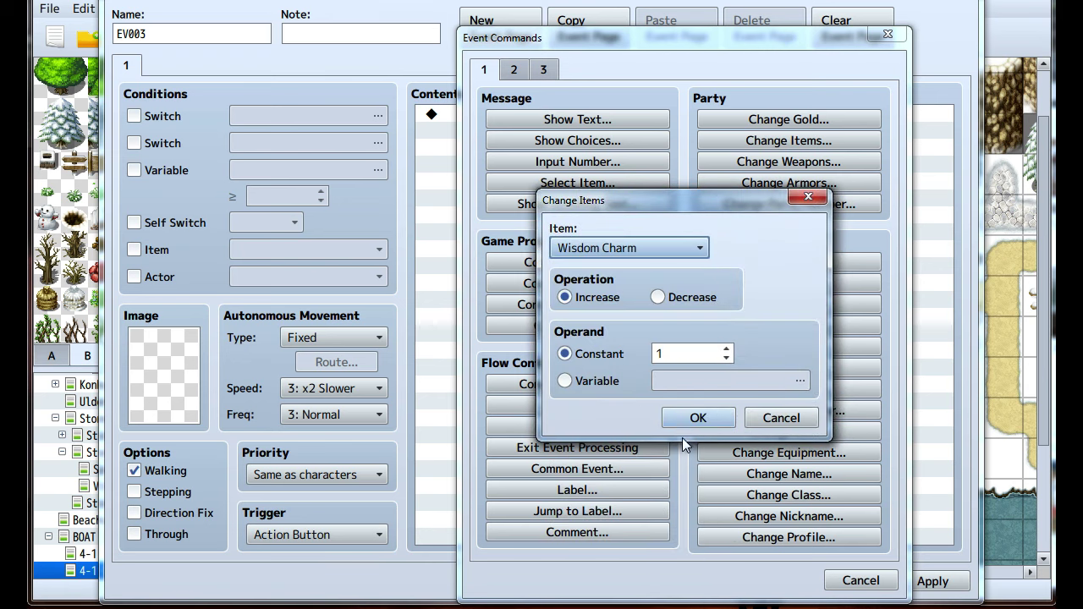
pyautogui.click(697, 415)
pyautogui.press('Return')
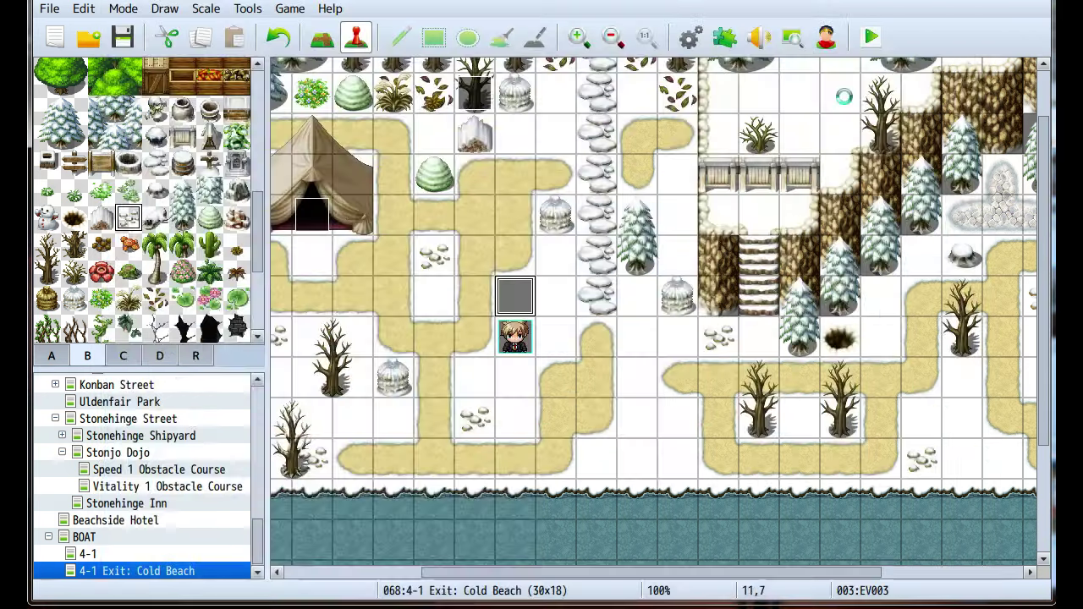
# Playtest the map, collect the Wisdom Charm from the new event, inspect it in the inventory, and close the game
pyautogui.click(870, 36)
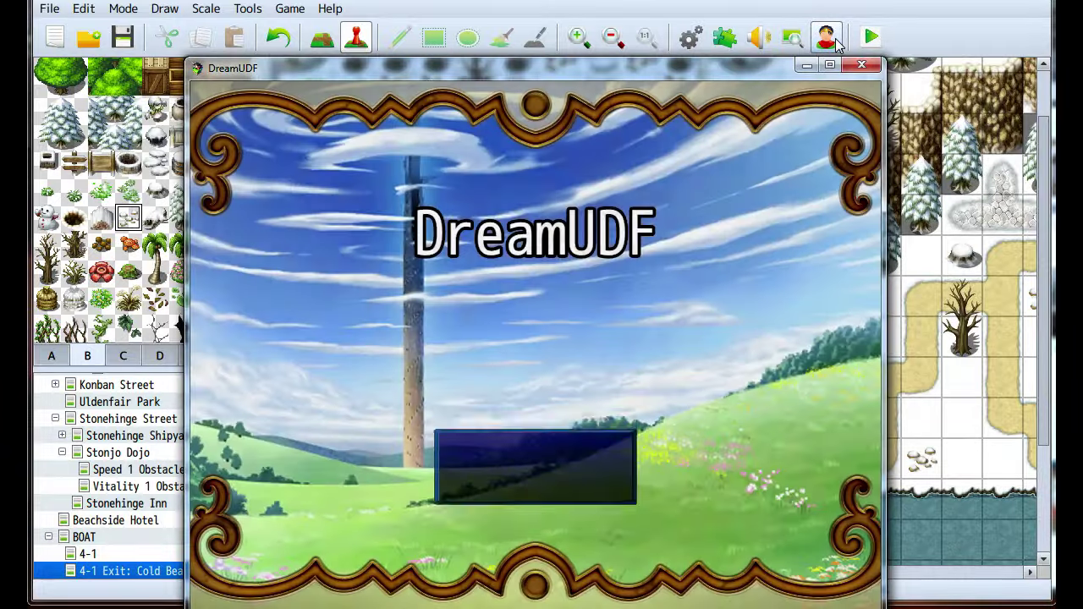
pyautogui.press('Return')
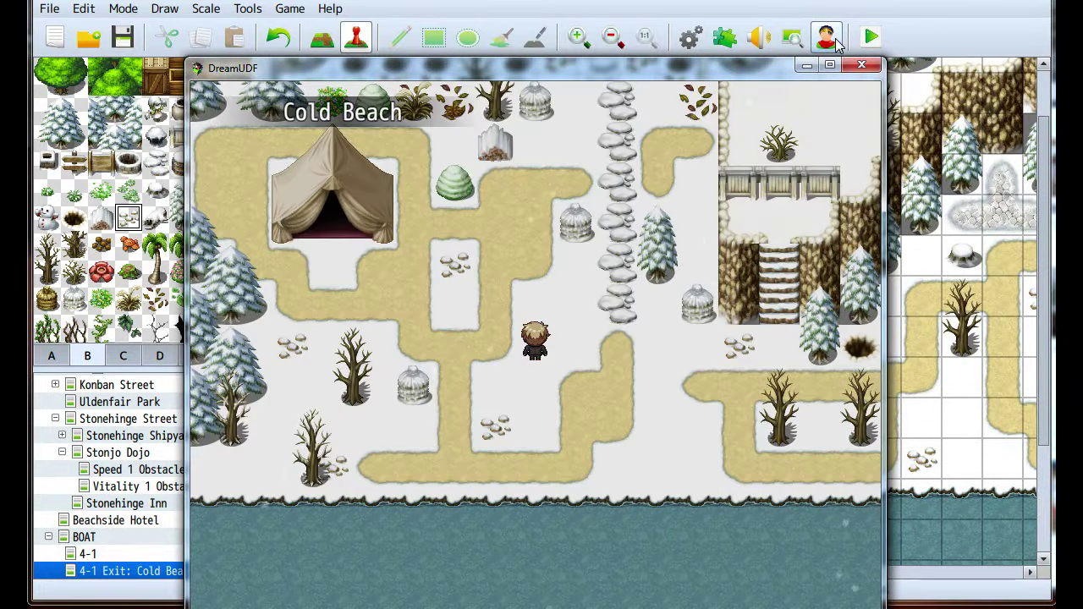
pyautogui.press('Escape')
pyautogui.press('Return')
pyautogui.press('Return')
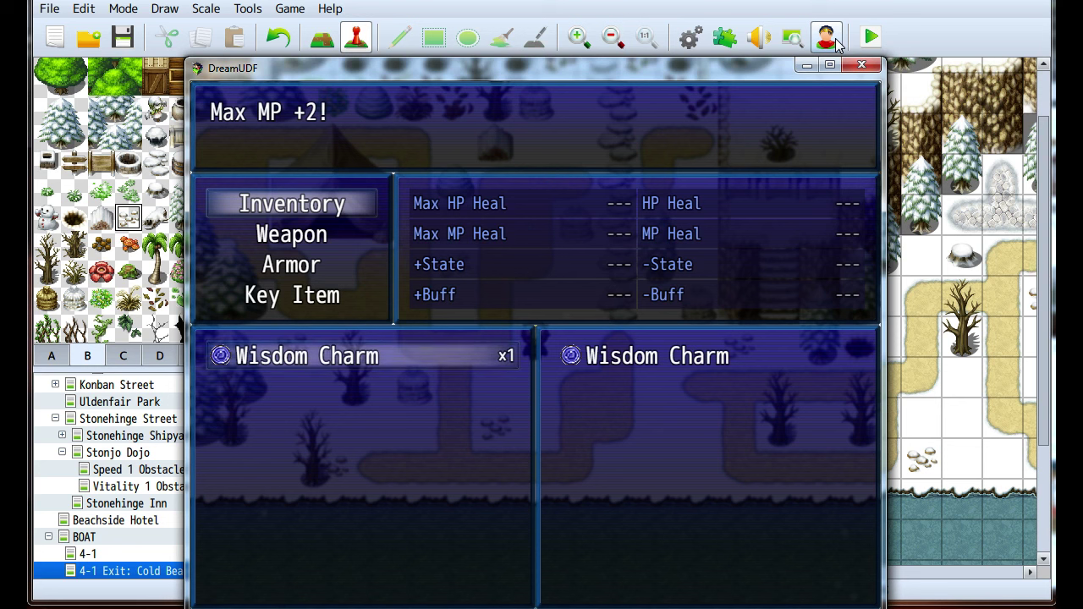
pyautogui.press('Escape')
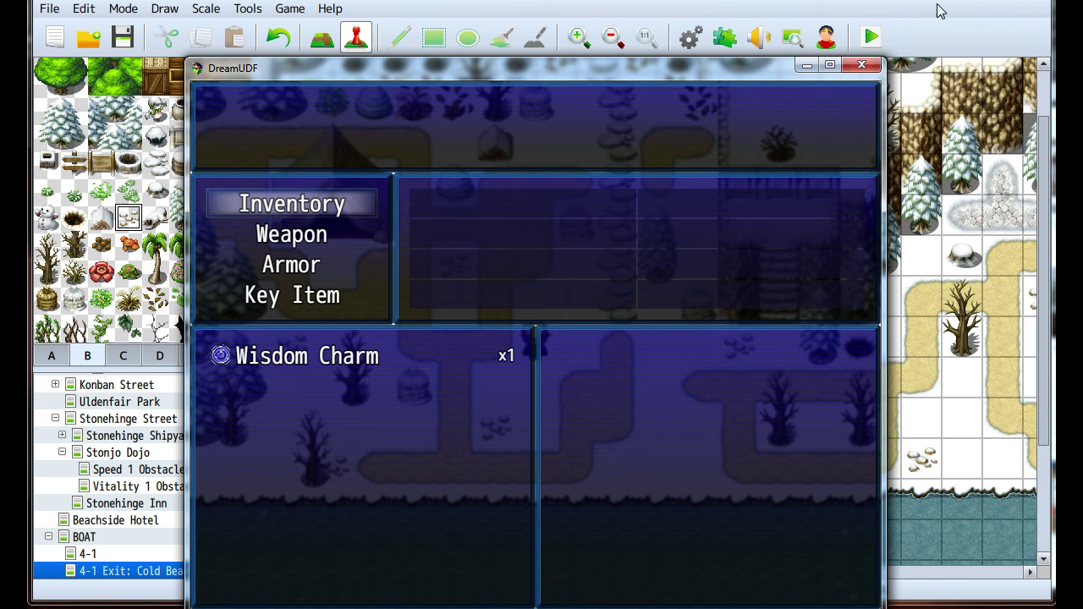
pyautogui.click(861, 64)
pyautogui.click(759, 36)
pyautogui.click(679, 71)
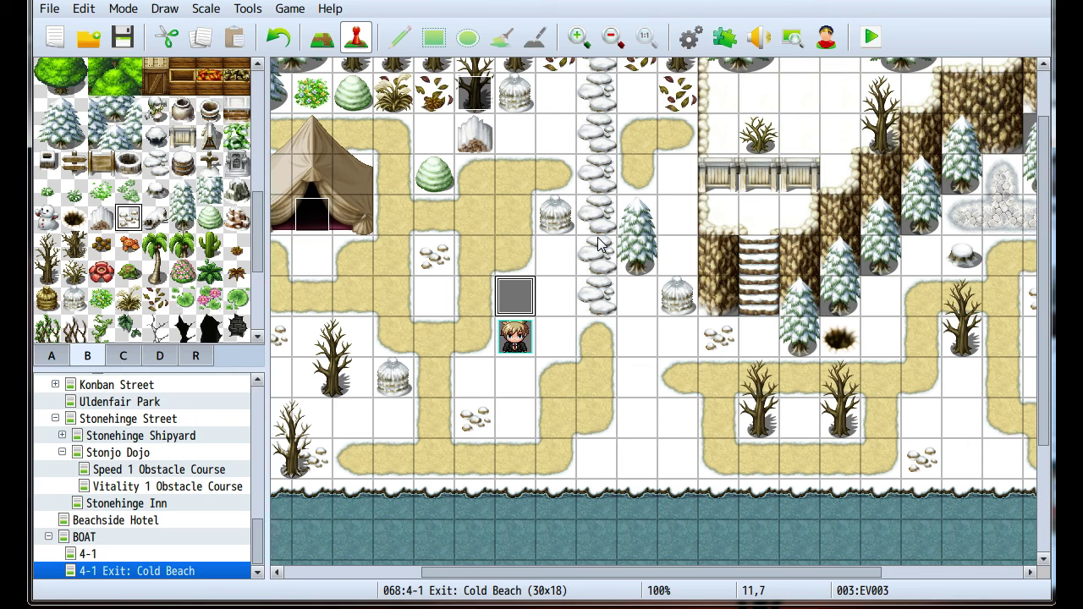
# Switch back to map editing and look through the B tiles for further decorations for the beach
pyautogui.moveTo(430, 365); pyautogui.dragTo(445, 285, button='middle')
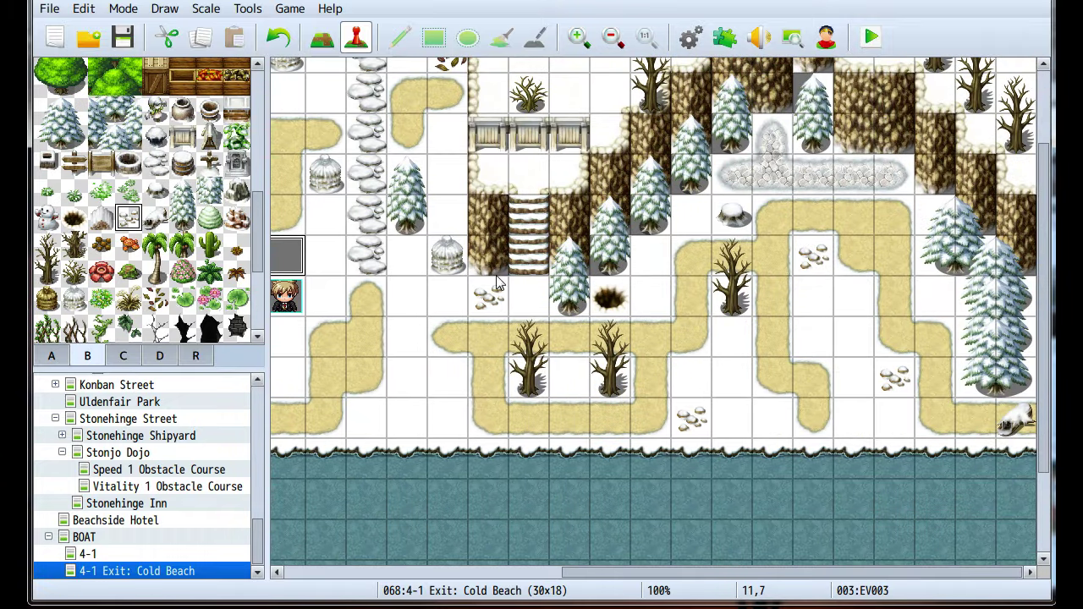
pyautogui.scroll(-3, 159, 285)
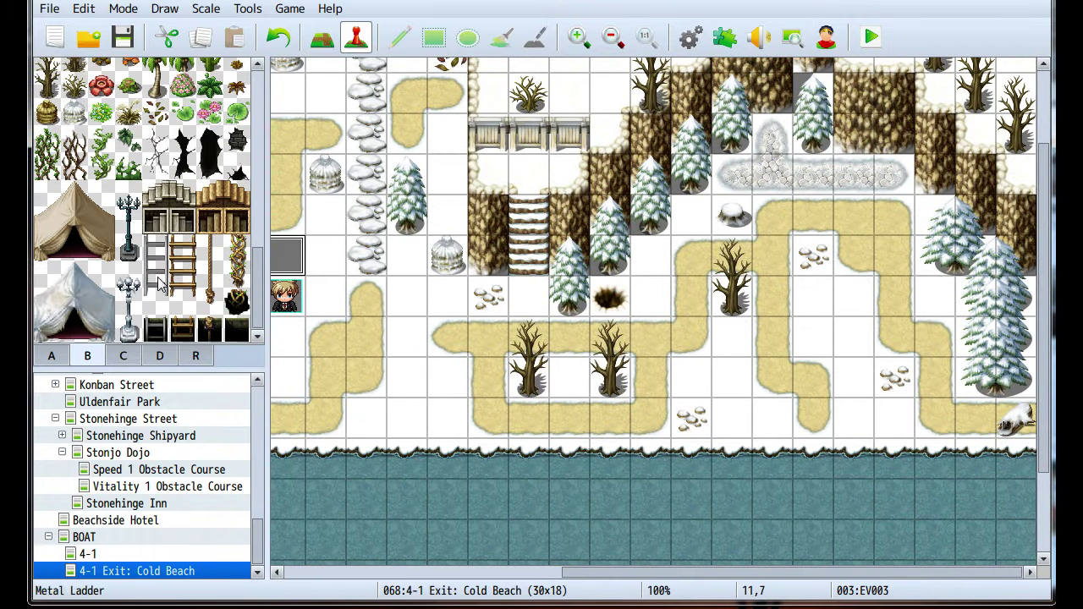
pyautogui.scroll(5, 93, 269)
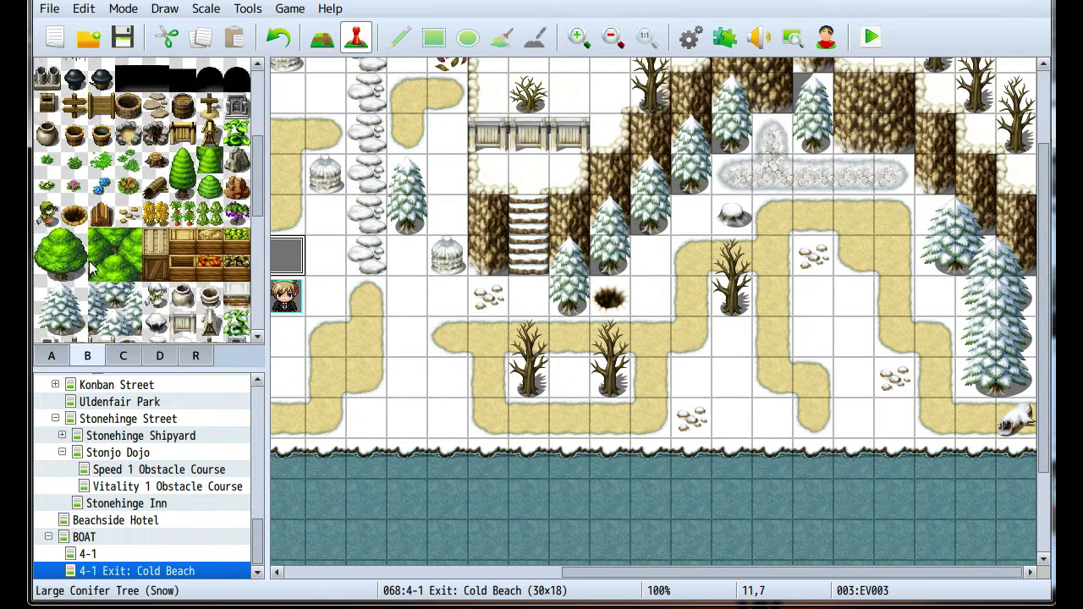
pyautogui.scroll(3, 97, 259)
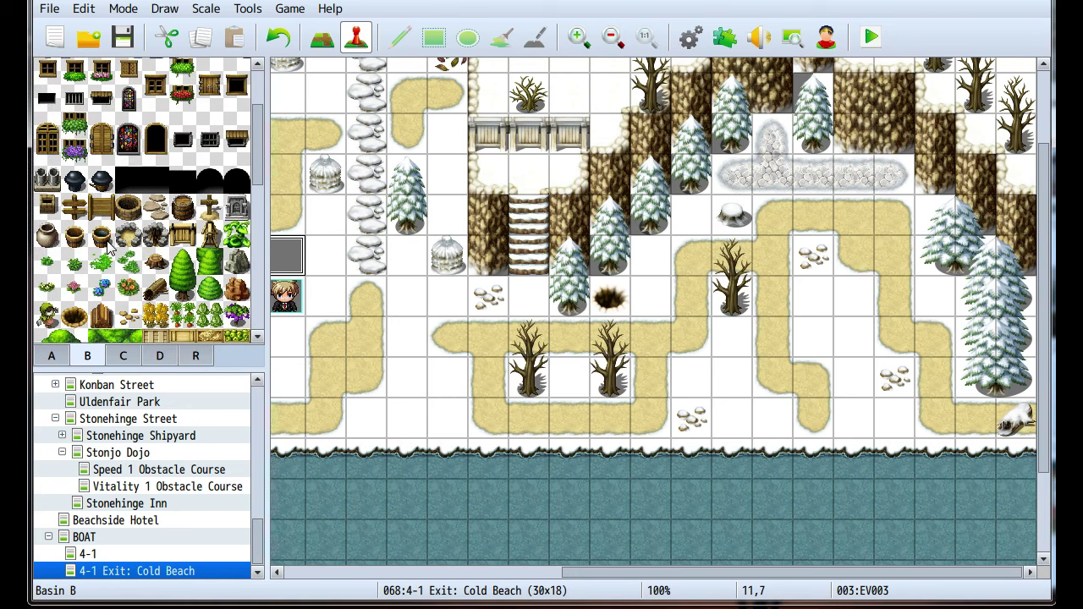
pyautogui.click(129, 316)
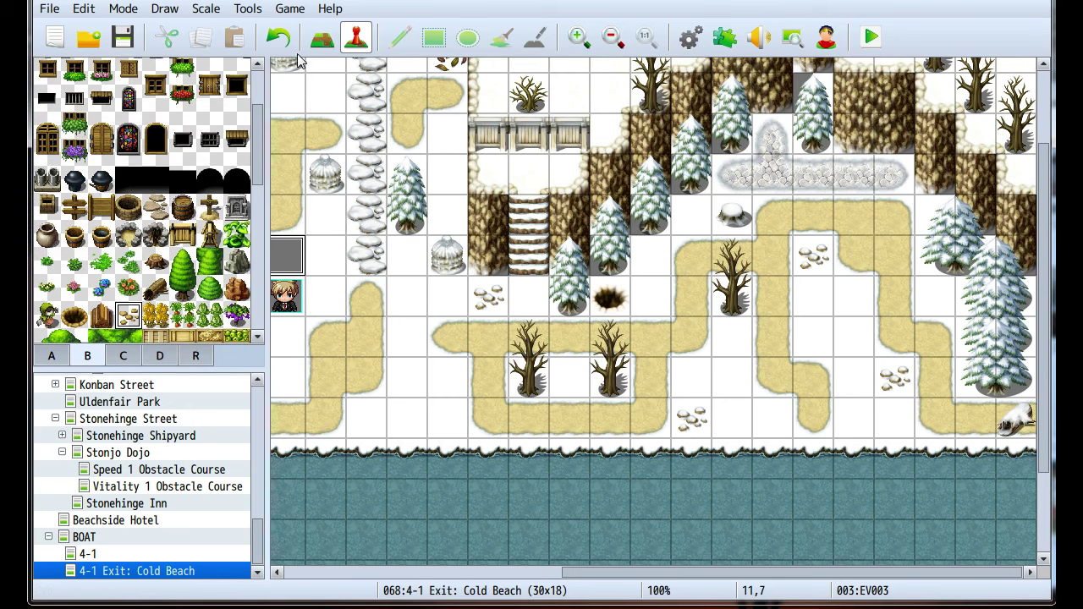
pyautogui.click(649, 256)
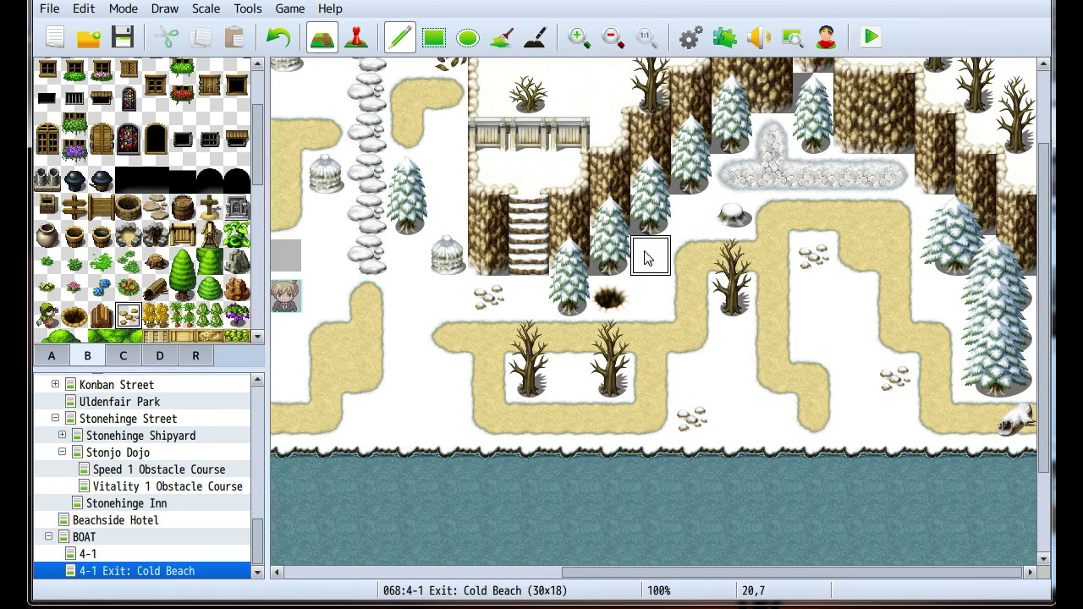
pyautogui.scroll(-1, 618, 363)
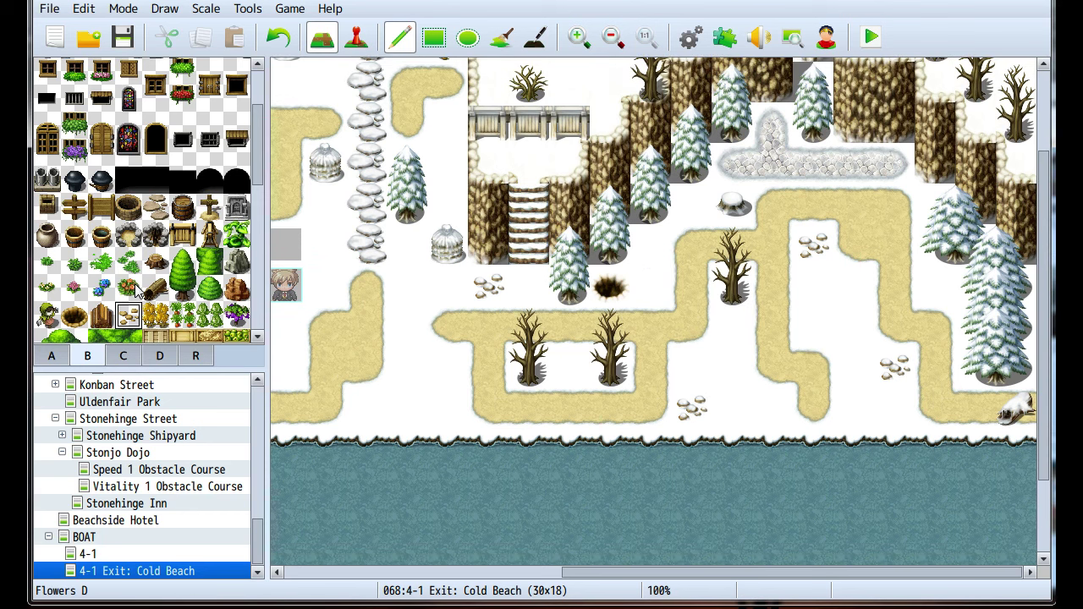
pyautogui.scroll(2, 135, 288)
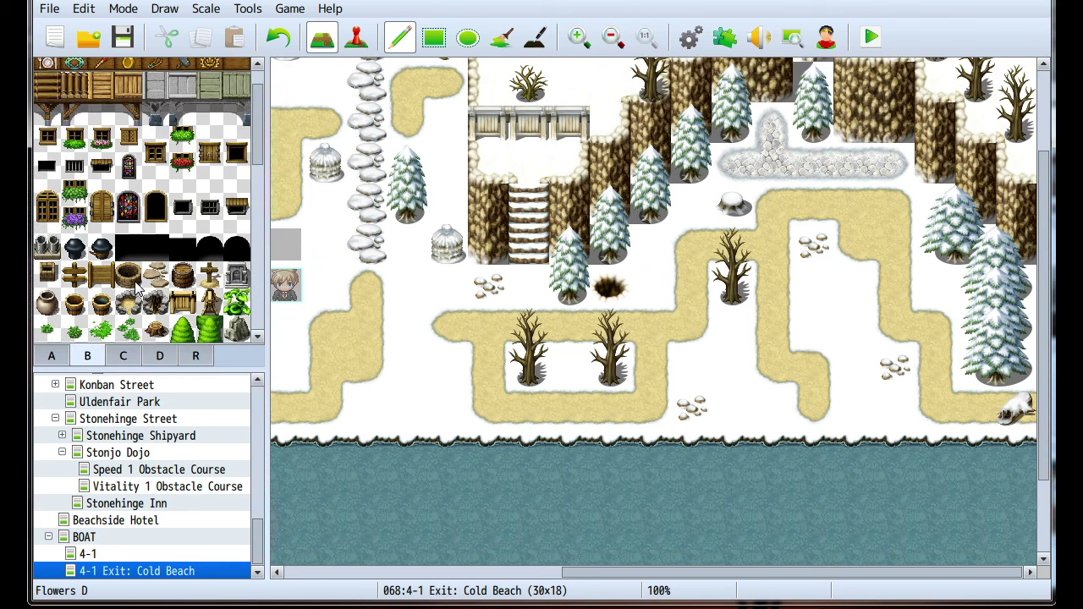
# Try a carpet three tiles wide and two tiles high directly in front of the tent, and undo it
pyautogui.click(66, 358)
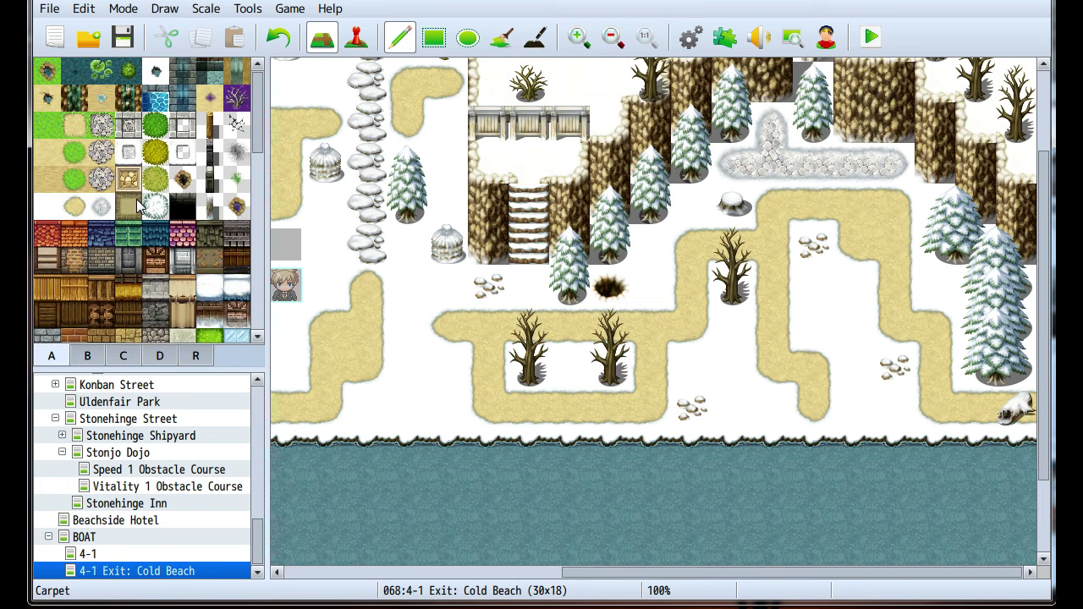
pyautogui.moveTo(343, 308)
pyautogui.mouseDown(button='middle')
pyautogui.moveTo(592, 338)
pyautogui.moveTo(795, 392)
pyautogui.mouseUp(button='middle')
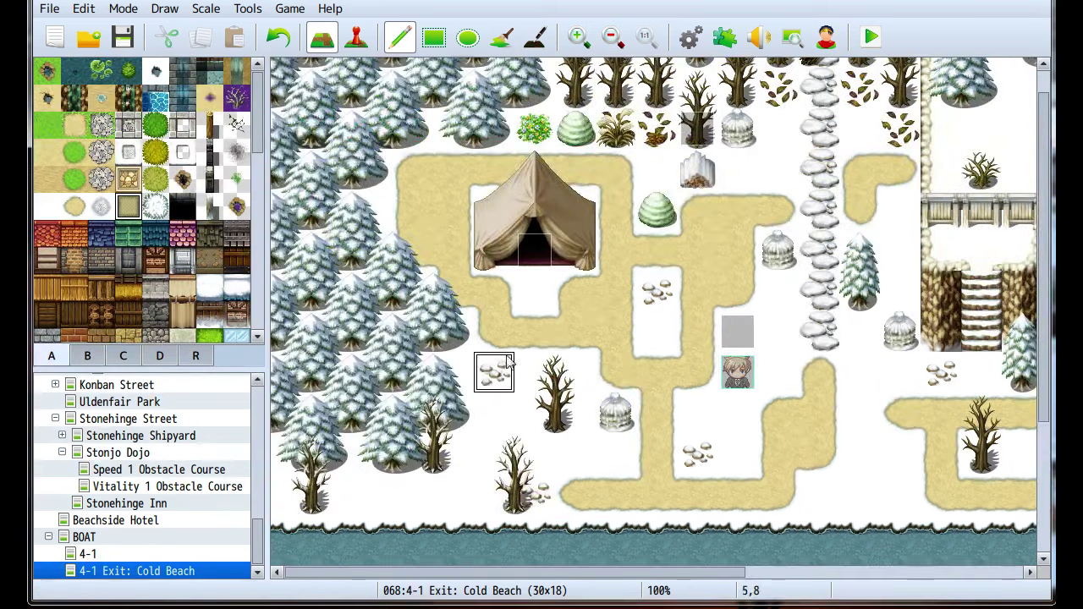
pyautogui.moveTo(495, 290)
pyautogui.mouseDown()
pyautogui.moveTo(574, 328)
pyautogui.moveTo(578, 306)
pyautogui.moveTo(495, 334)
pyautogui.mouseUp()
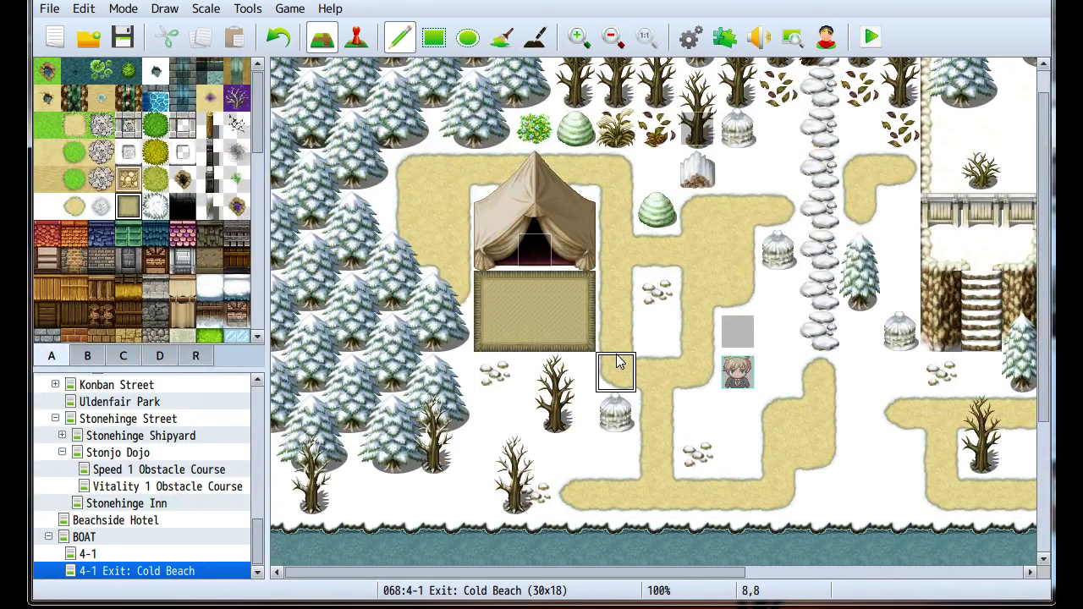
pyautogui.hotkey('ctrl', 'z')
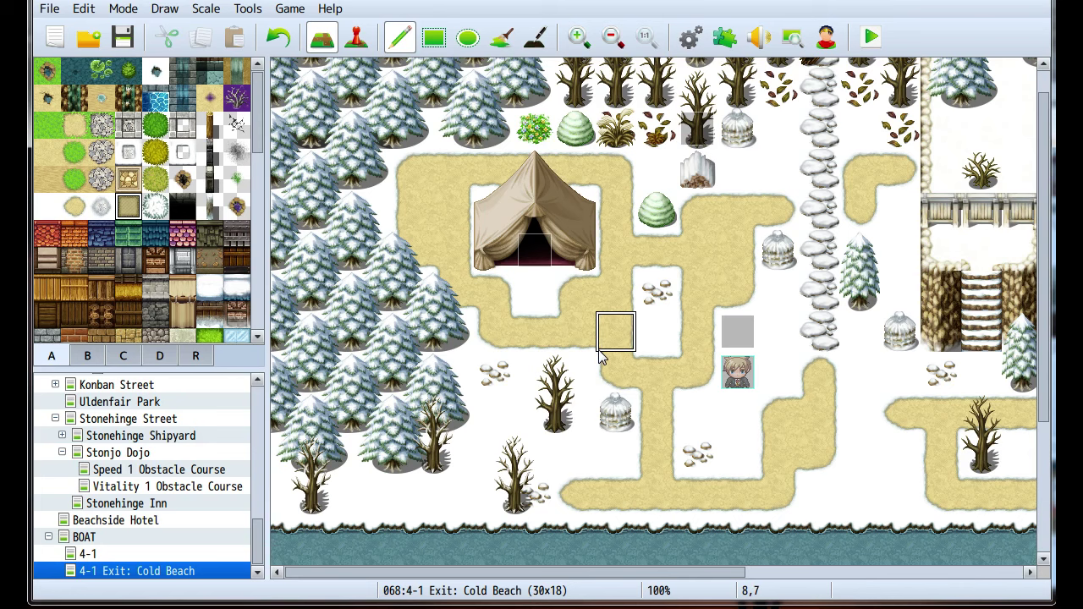
# Try painting a dark, scorched ground trail across the eastern sandy path down to 25,11, and undo it
pyautogui.click(236, 153)
pyautogui.middleClick(481, 366)
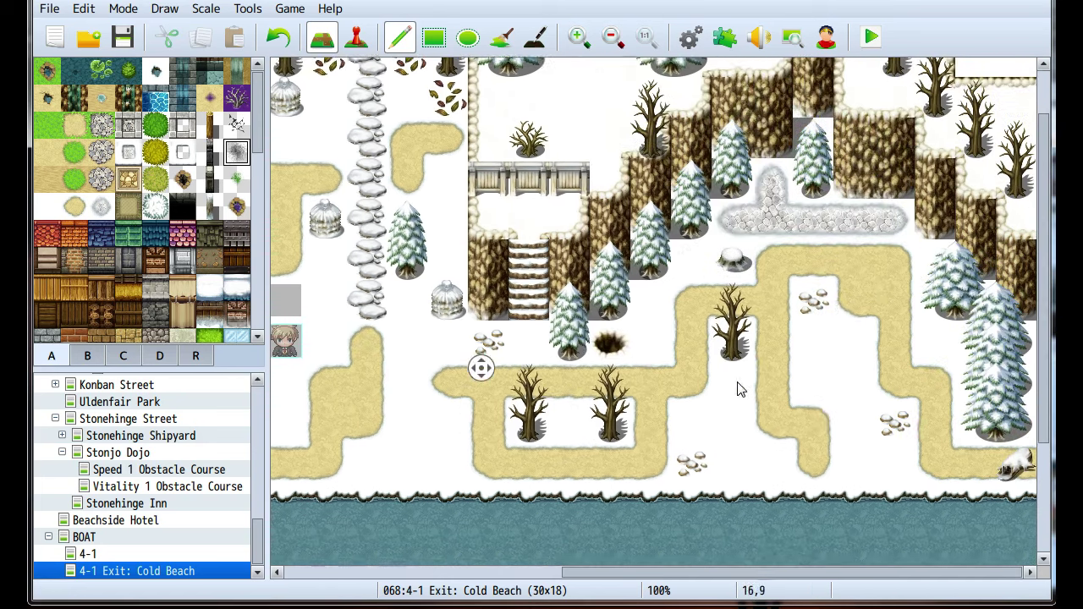
pyautogui.moveTo(738, 388)
pyautogui.mouseDown()
pyautogui.moveTo(706, 434)
pyautogui.moveTo(742, 395)
pyautogui.moveTo(695, 405)
pyautogui.moveTo(726, 419)
pyautogui.moveTo(710, 374)
pyautogui.moveTo(787, 379)
pyautogui.moveTo(853, 457)
pyautogui.mouseUp()
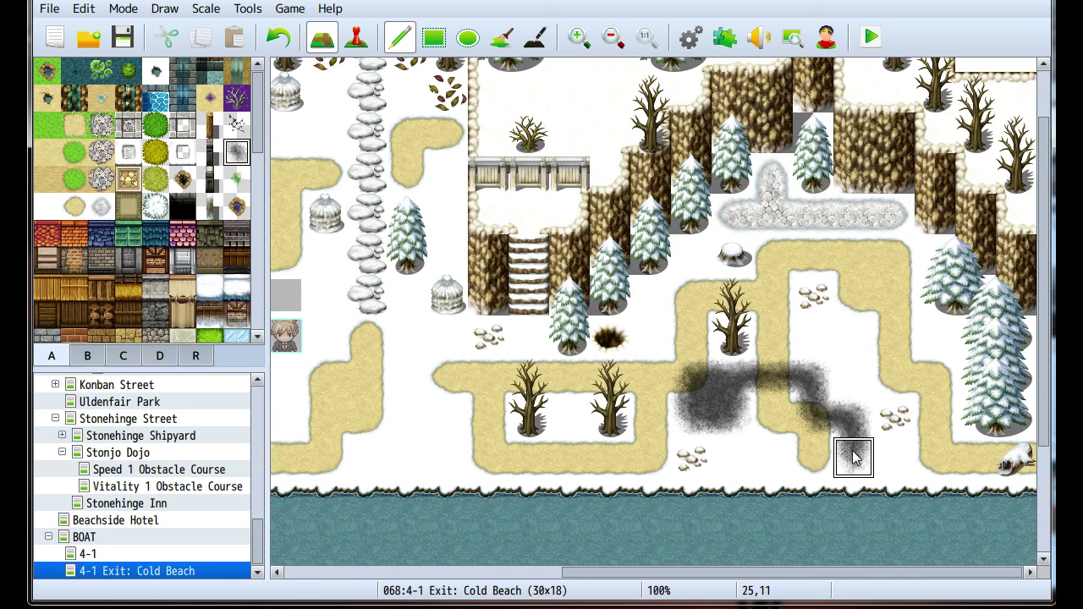
pyautogui.hotkey('ctrl', 'z')
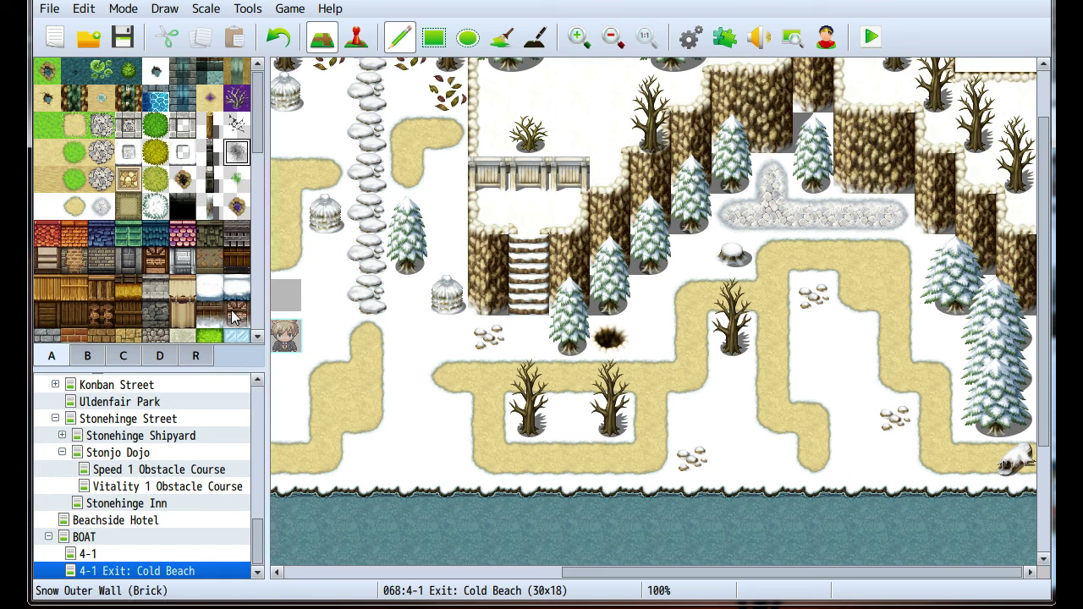
# Try wooden fences on the ledge above the highest cliff and in the map's northeast corner, and undo them
pyautogui.scroll(2, 454, 225)
pyautogui.hscroll(-5, 453, 225)
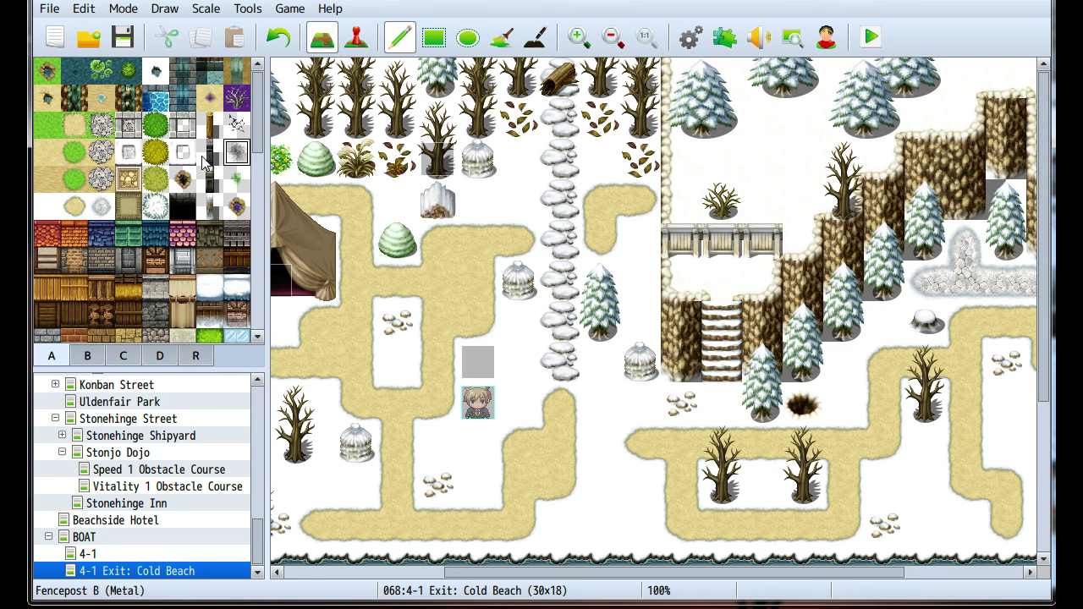
pyautogui.click(210, 125)
pyautogui.hscroll(5, 536, 310)
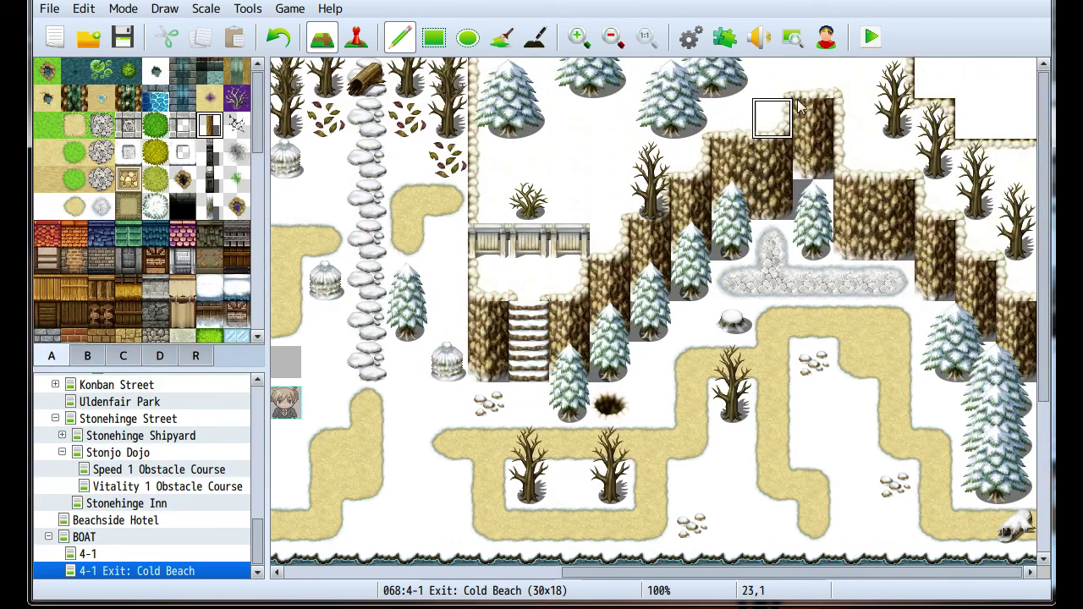
pyautogui.moveTo(799, 105)
pyautogui.mouseDown()
pyautogui.moveTo(770, 73)
pyautogui.moveTo(853, 78)
pyautogui.mouseUp()
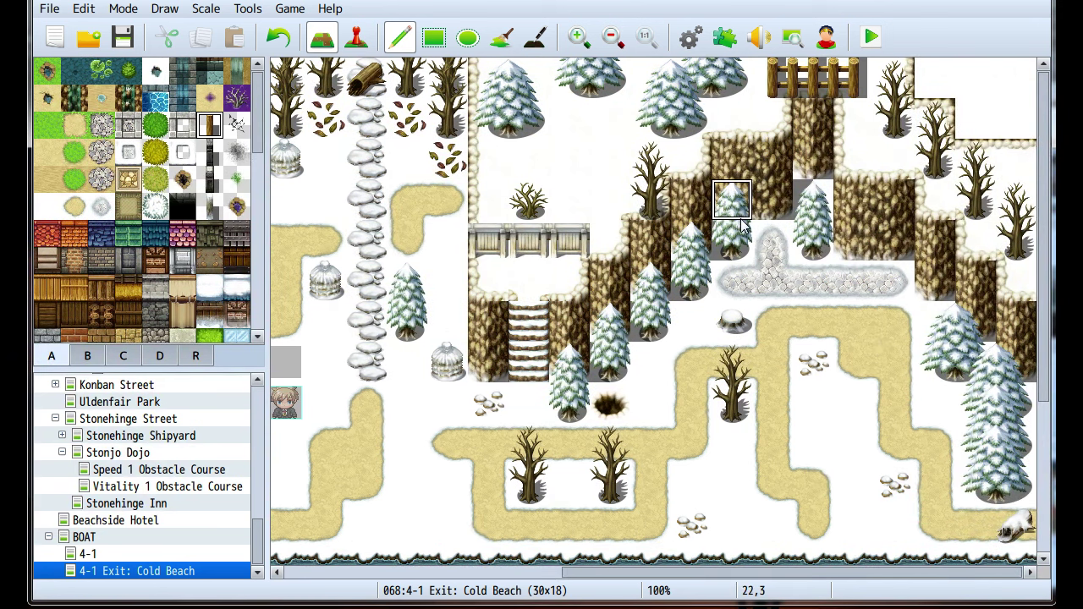
pyautogui.hotkey('ctrl', 'z')
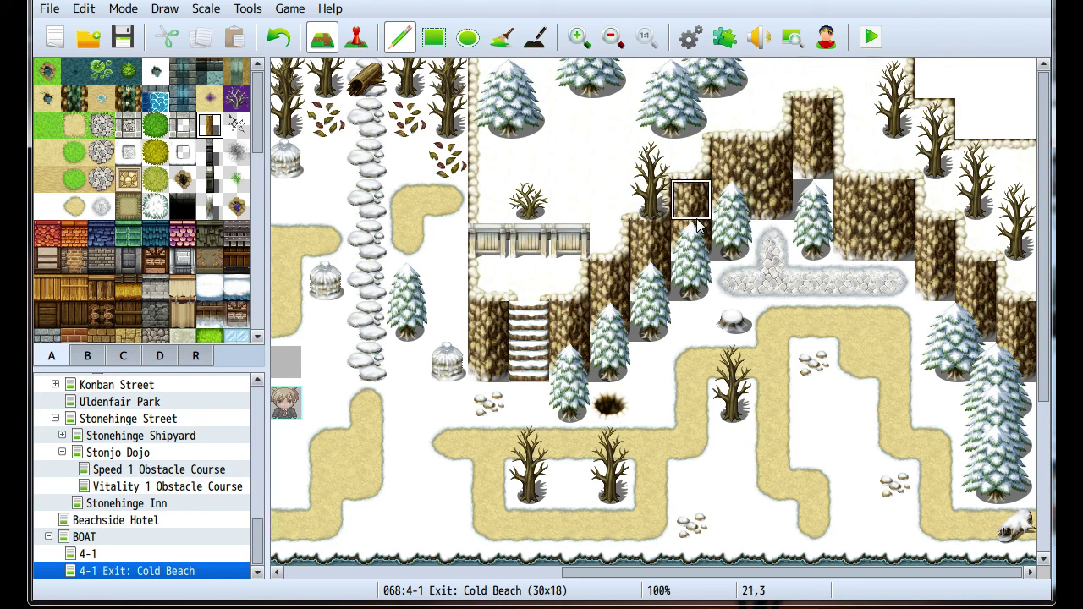
pyautogui.moveTo(770, 78); pyautogui.dragTo(861, 76)
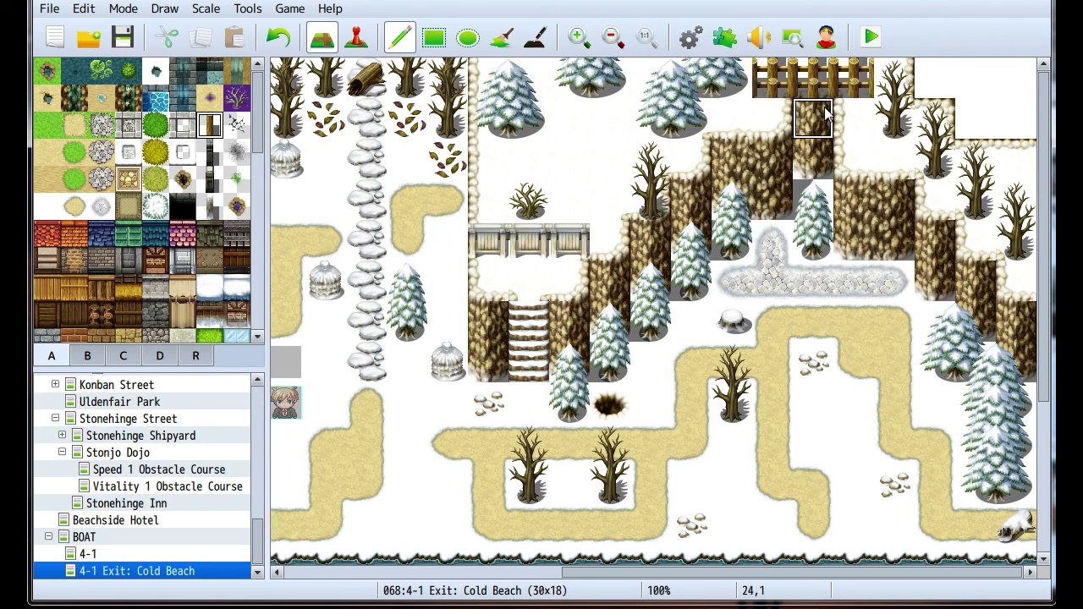
pyautogui.hotkey('ctrl', 'z')
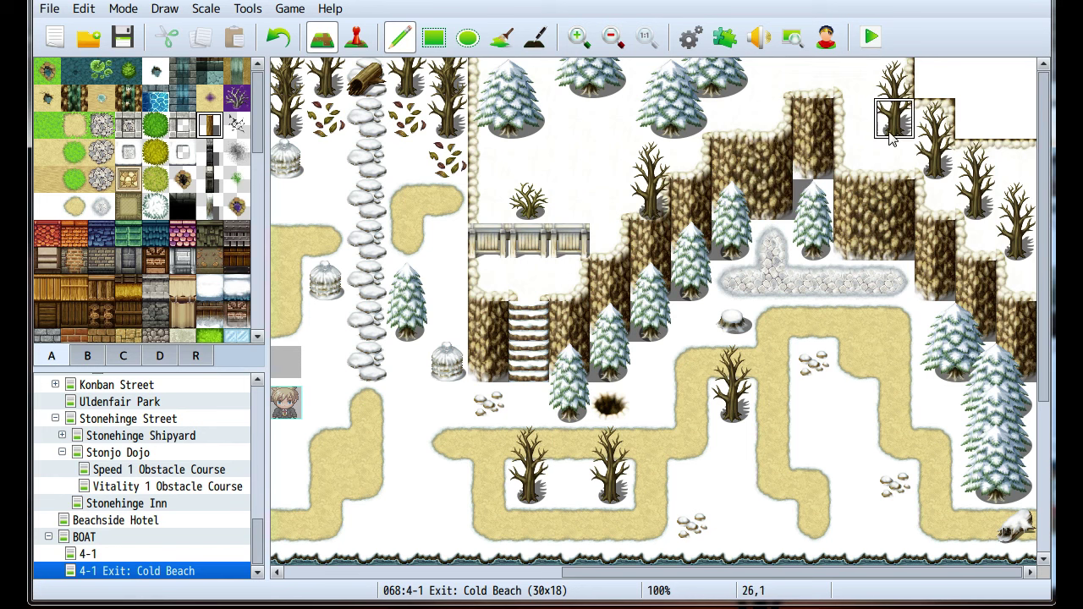
pyautogui.moveTo(931, 78)
pyautogui.mouseDown()
pyautogui.moveTo(1013, 80)
pyautogui.moveTo(1015, 116)
pyautogui.mouseUp()
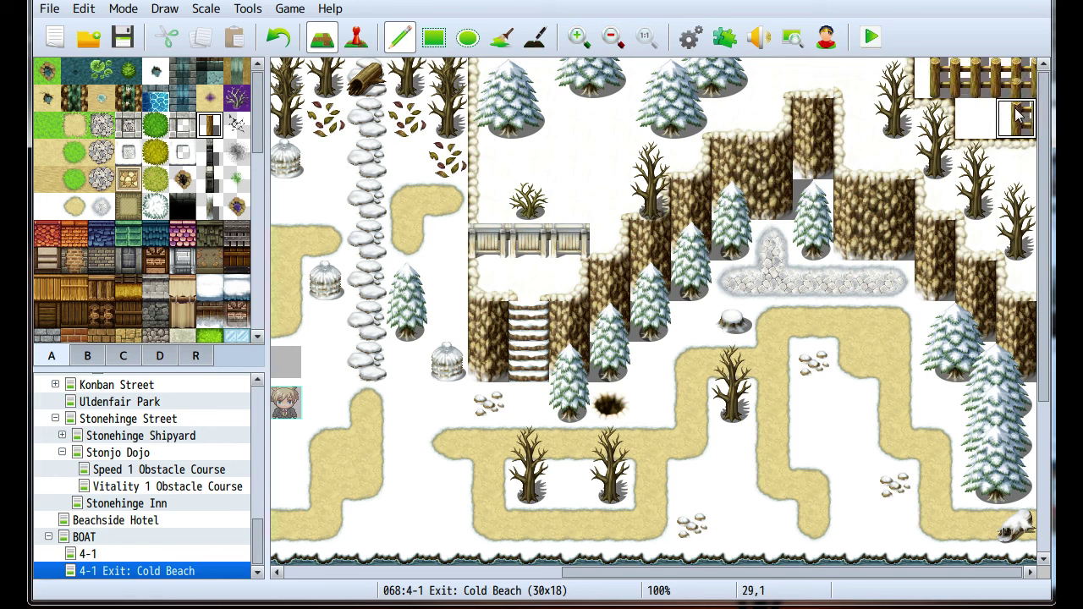
pyautogui.hotkey('ctrl', 'z')
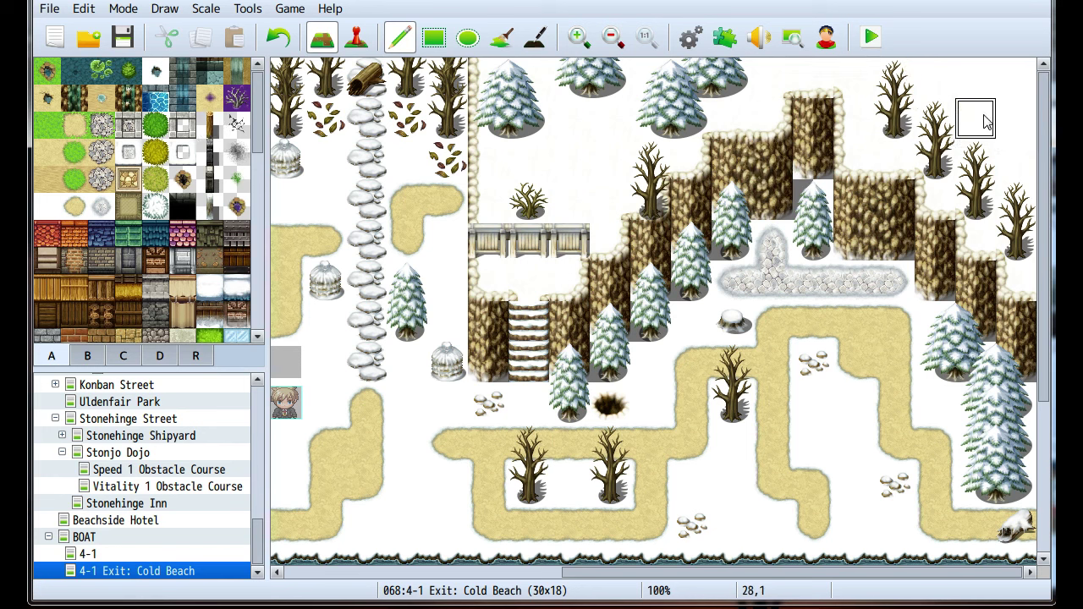
# Place a full two-by-two snowy conifer in the map's northeast corner, starting at 28,0
pyautogui.click(87, 355)
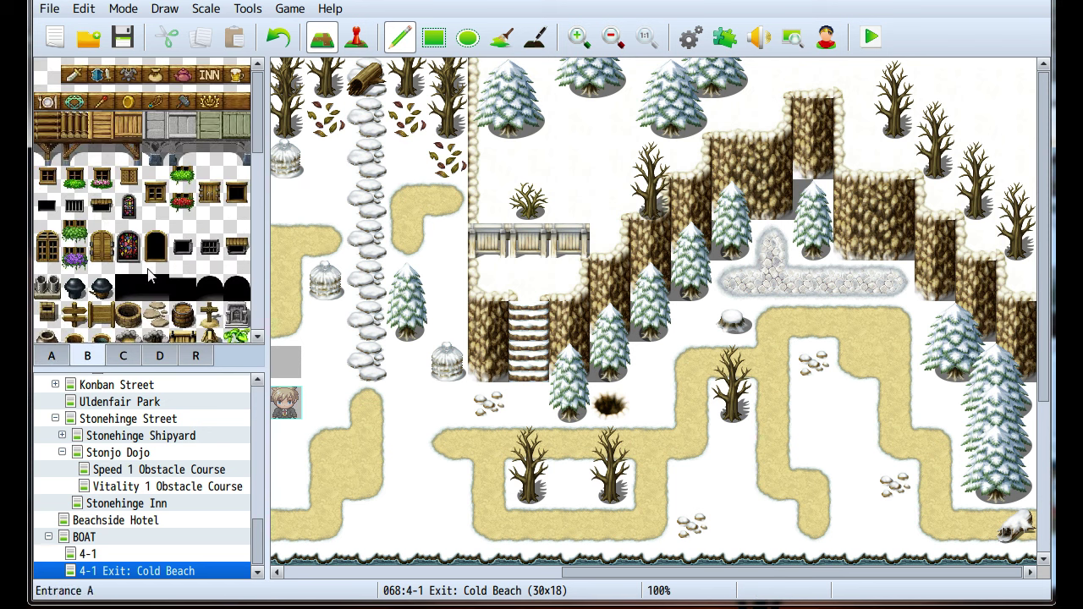
pyautogui.scroll(-2, 143, 266)
pyautogui.scroll(-3, 144, 265)
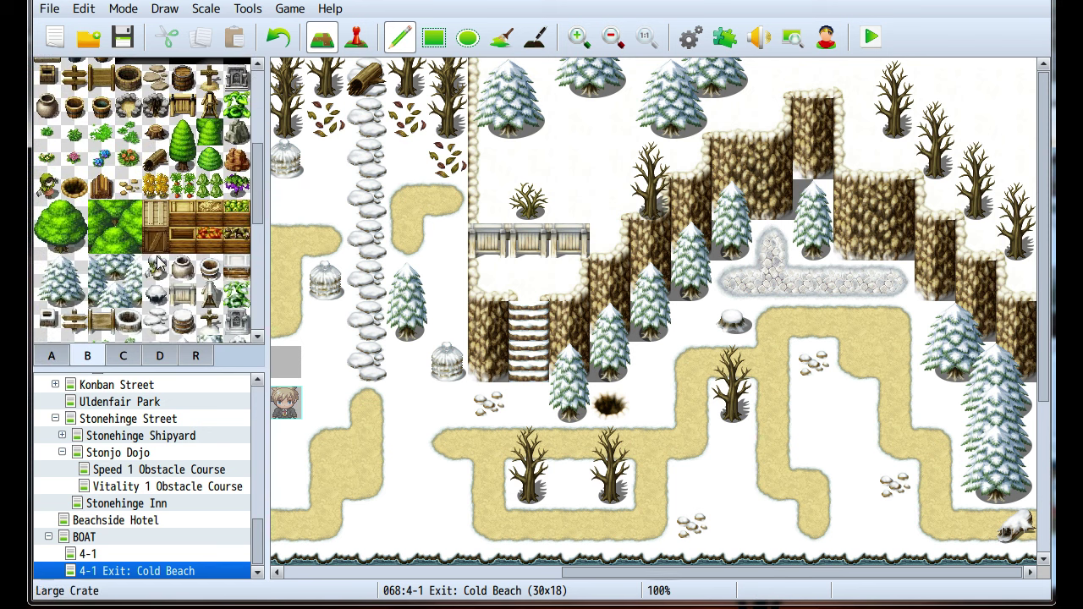
pyautogui.click(57, 269)
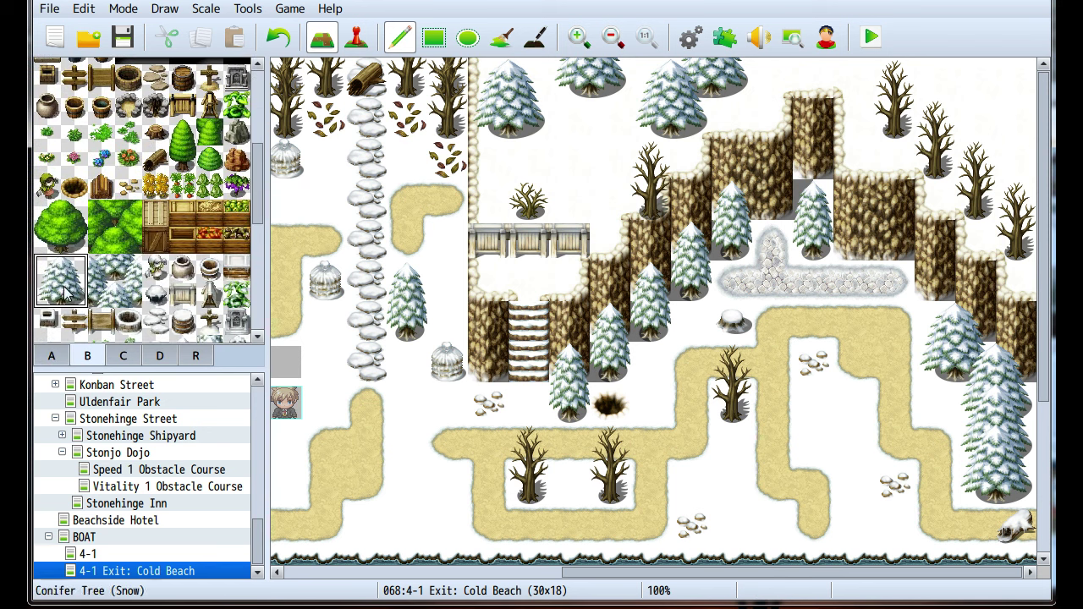
pyautogui.click(992, 91)
pyautogui.click(721, 223)
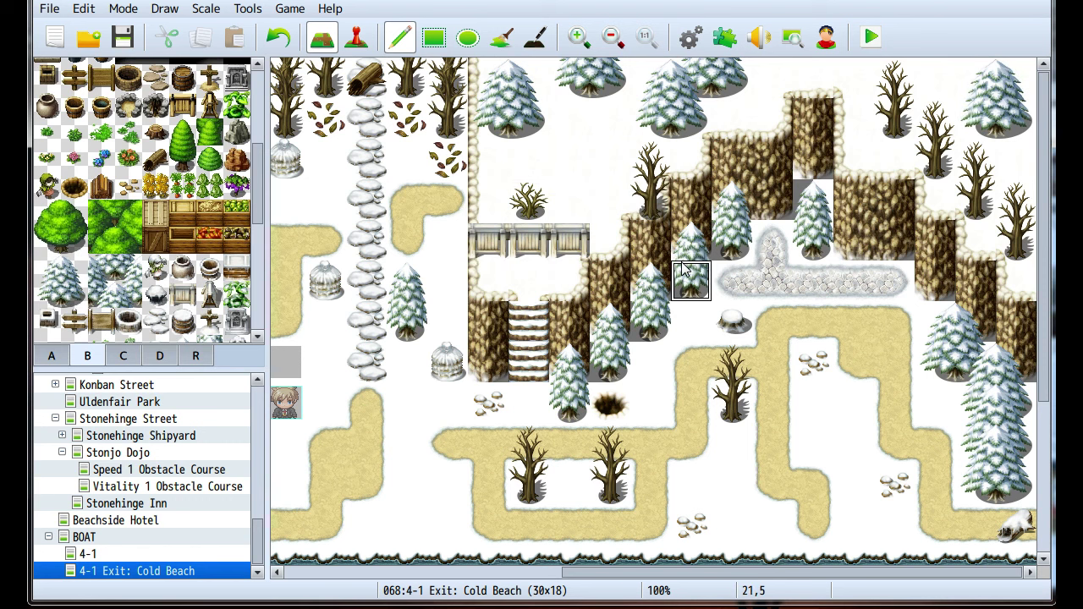
# Fill in partial snowy conifers at 27,0, at 26,0 and along the eastern edge, layering the bare tree tops back over them
pyautogui.click(74, 295)
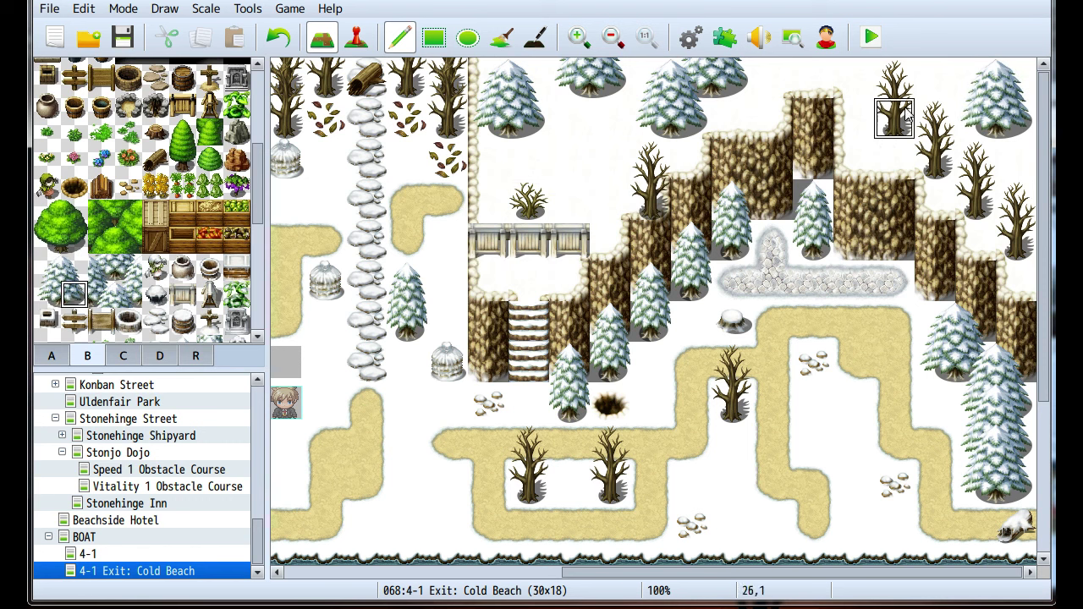
pyautogui.click(935, 77)
pyautogui.moveTo(47, 268); pyautogui.dragTo(47, 295)
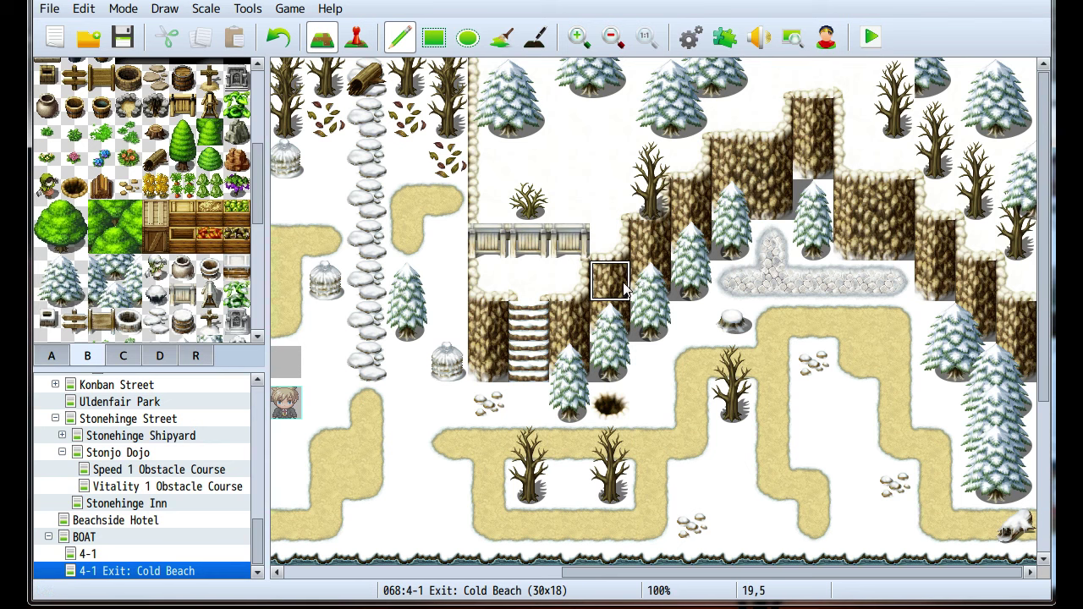
pyautogui.scroll(-3, 131, 241)
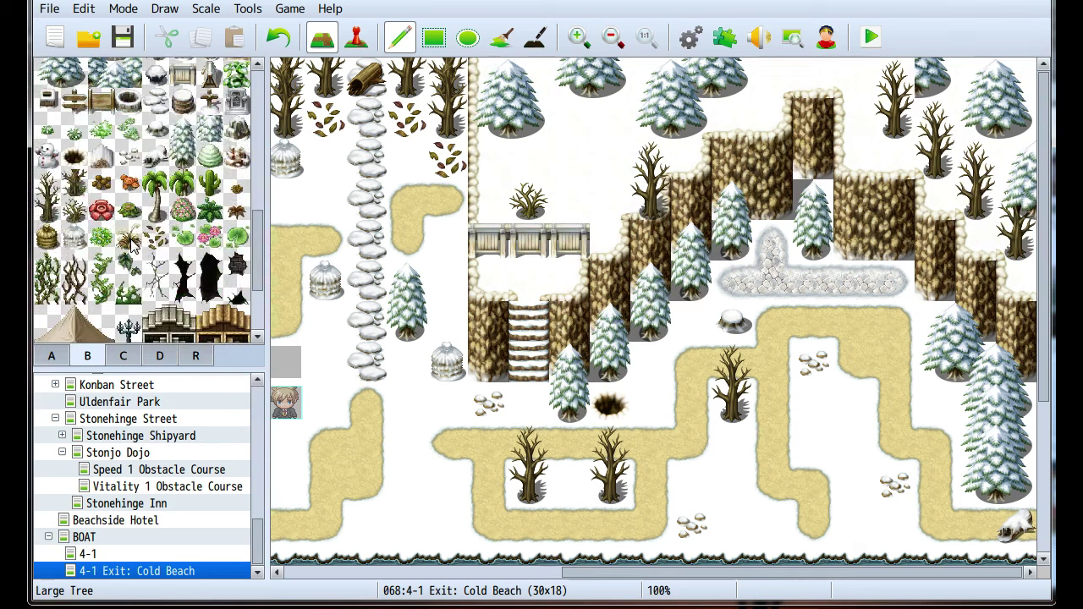
pyautogui.click(47, 183)
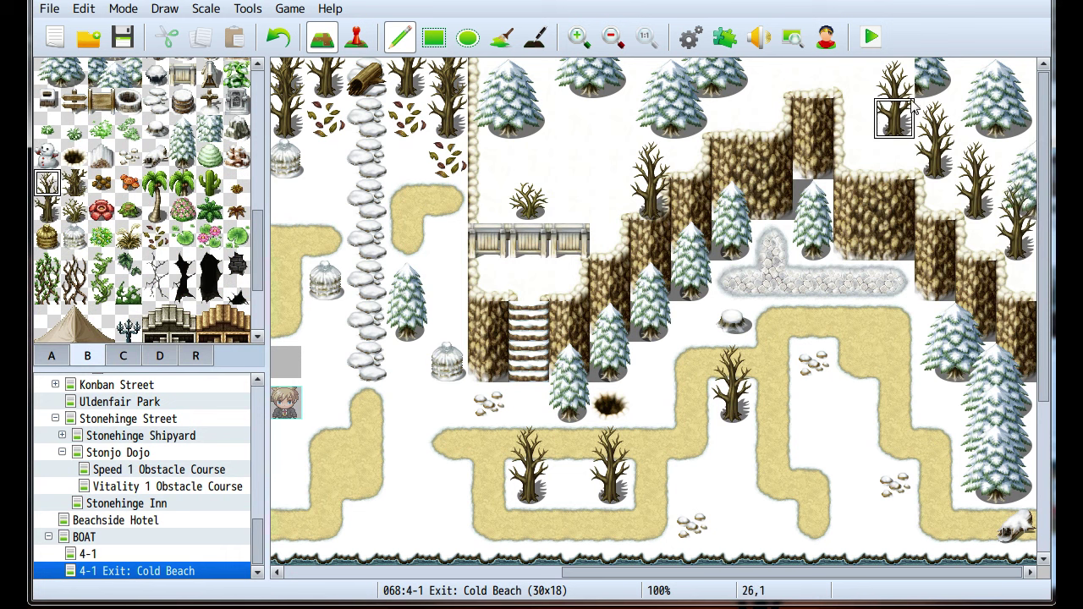
pyautogui.scroll(2, 135, 203)
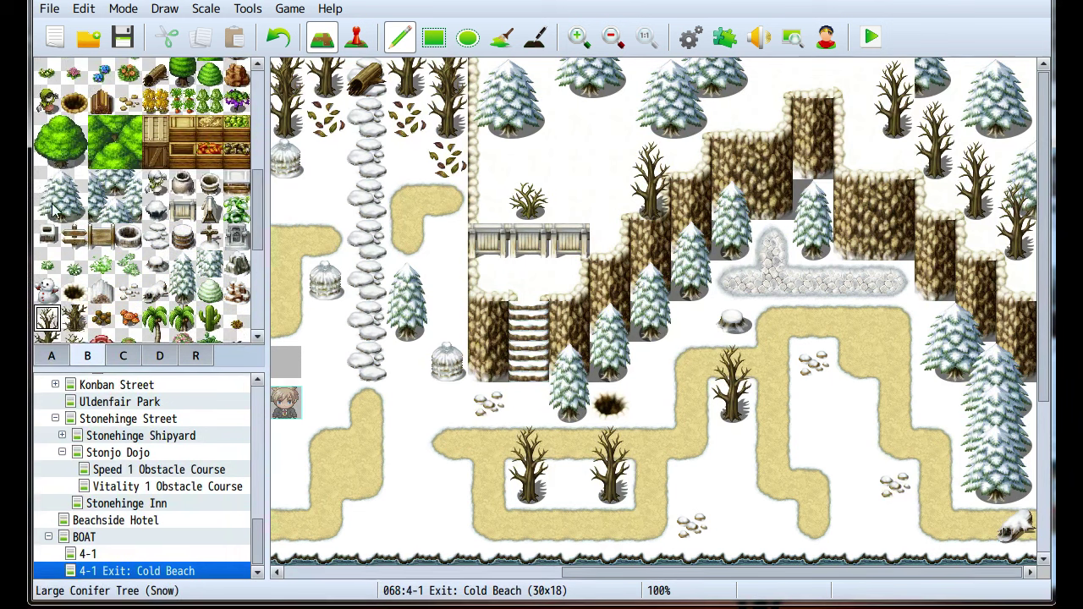
pyautogui.click(47, 196)
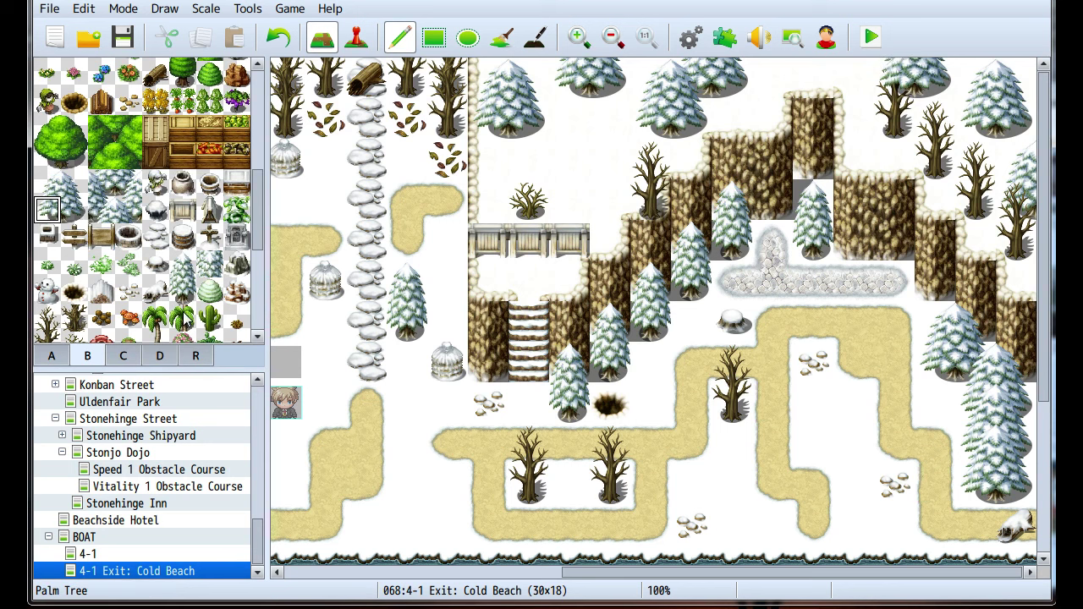
pyautogui.click(47, 318)
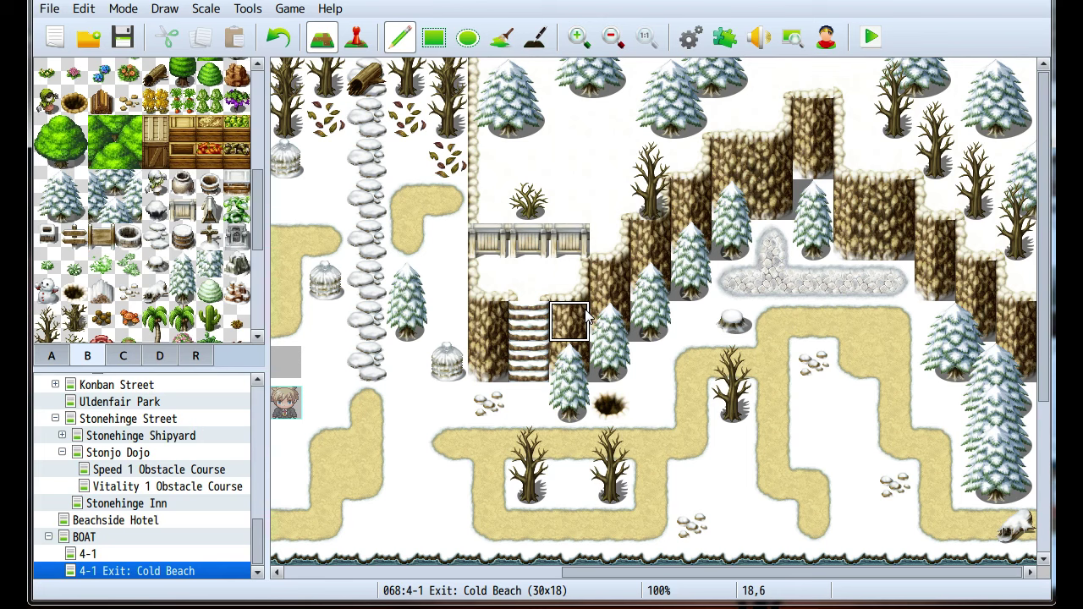
# Paint a sandy path along the western shoreline from 0,11 to 7,10, joining the existing path below the tent
pyautogui.scroll(-2, 507, 326)
pyautogui.keyDown('shift'); pyautogui.hscroll(-5, 508, 326); pyautogui.keyUp('shift')
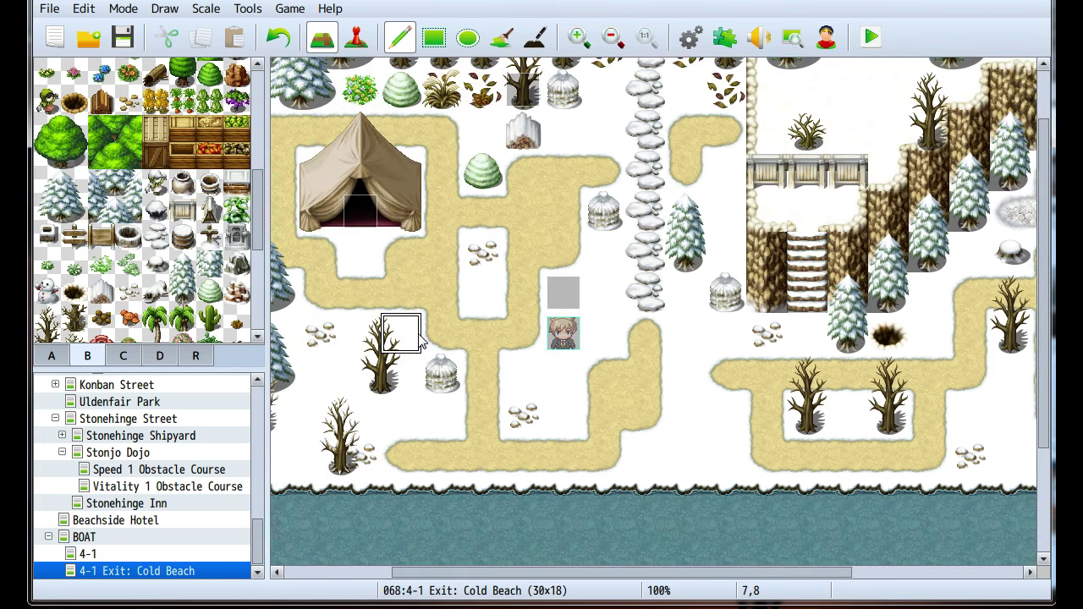
pyautogui.keyDown('shift'); pyautogui.hscroll(-5, 457, 334); pyautogui.keyUp('shift')
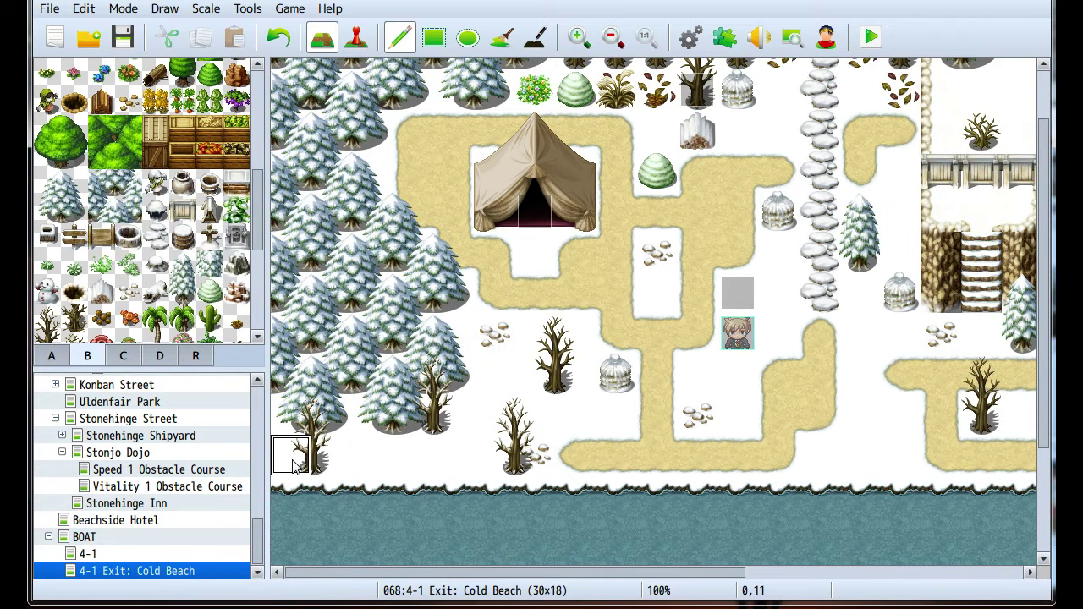
pyautogui.moveTo(293, 466)
pyautogui.mouseDown()
pyautogui.moveTo(453, 466)
pyautogui.moveTo(498, 452)
pyautogui.moveTo(492, 416)
pyautogui.moveTo(566, 415)
pyautogui.mouseUp()
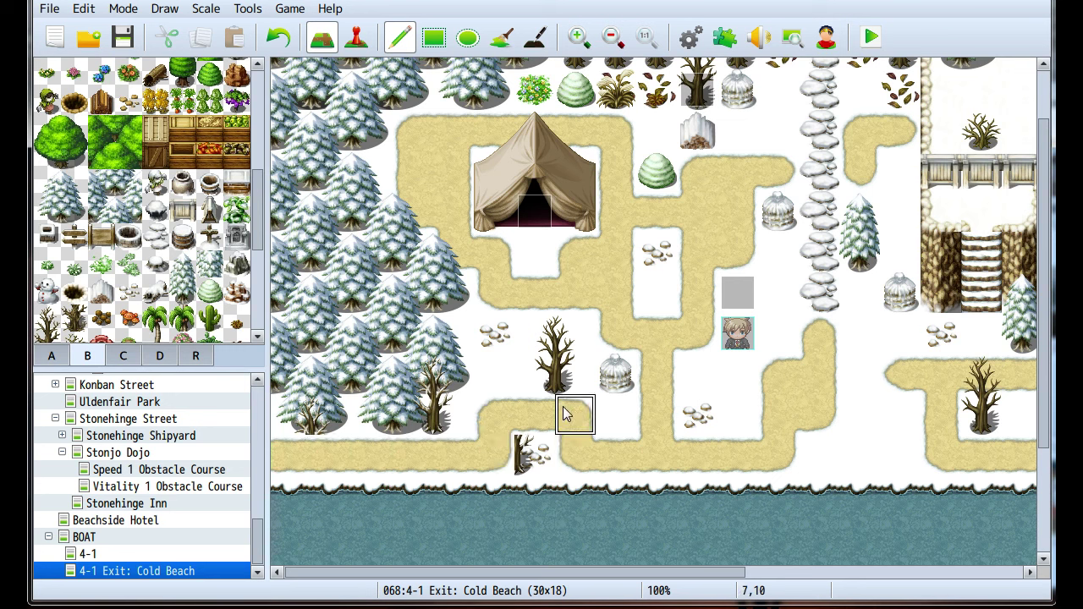
# Put the bare tree at 5,10 back over the new sandy path and restore the trunk of the bare tree near the western edge
pyautogui.scroll(-3, 42, 280)
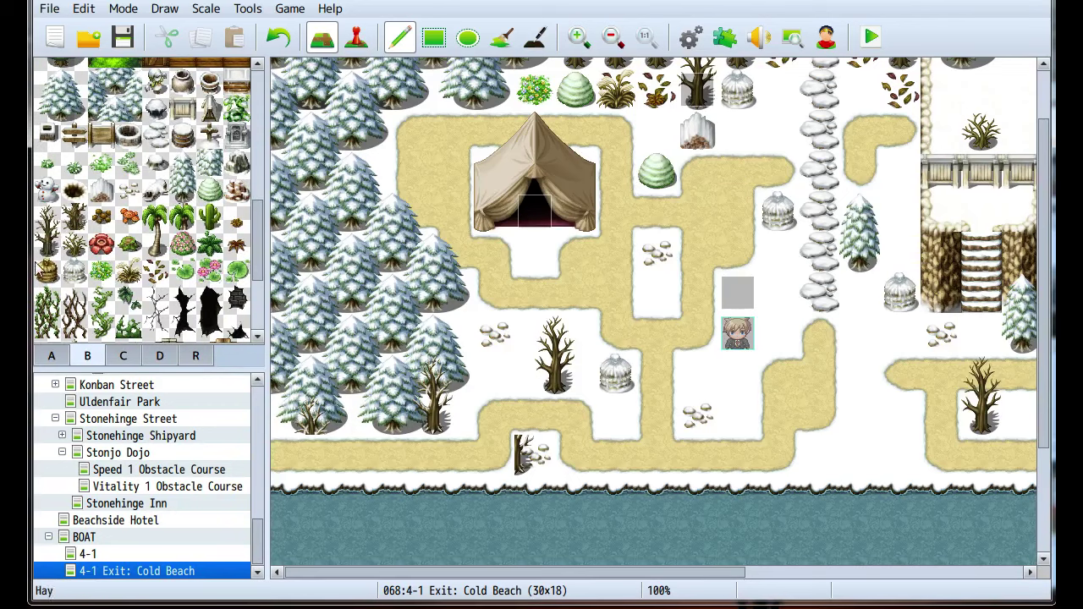
pyautogui.click(48, 244)
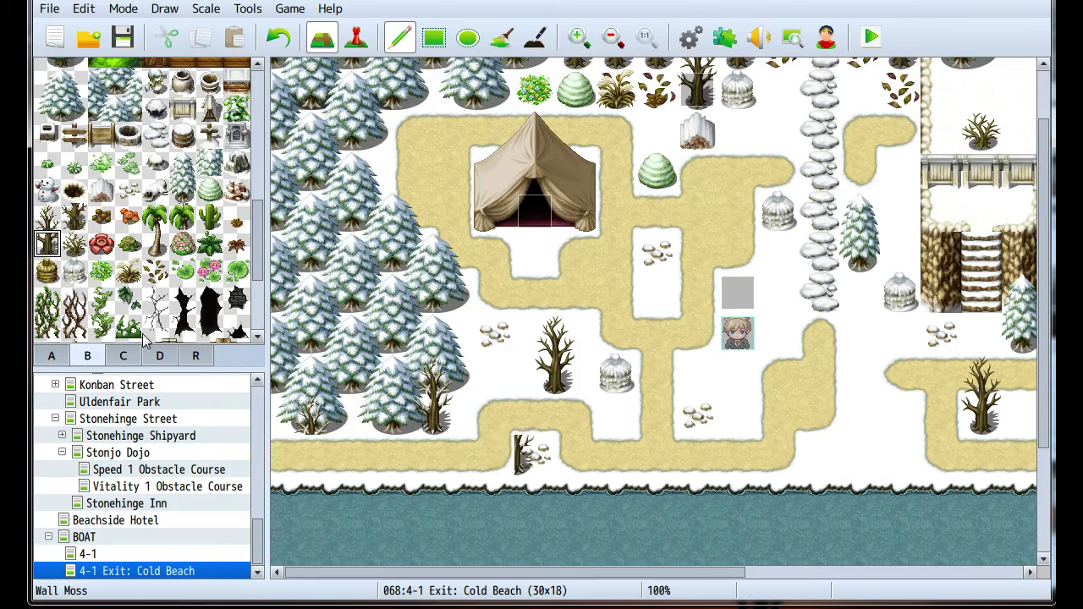
pyautogui.click(161, 355)
pyautogui.scroll(-10, 135, 262)
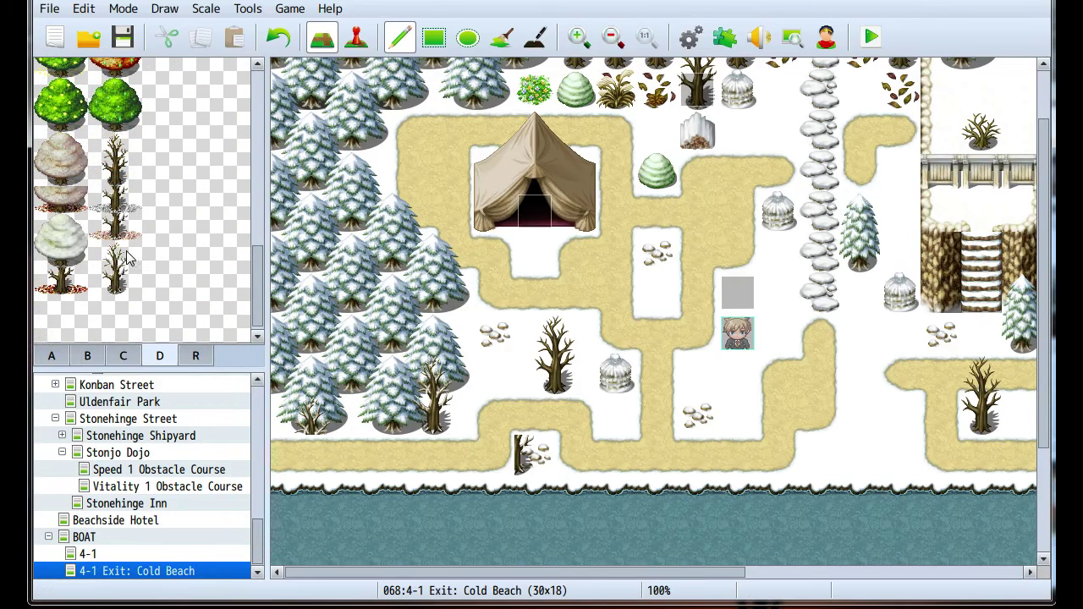
pyautogui.click(127, 281)
pyautogui.moveTo(99, 250); pyautogui.dragTo(131, 288)
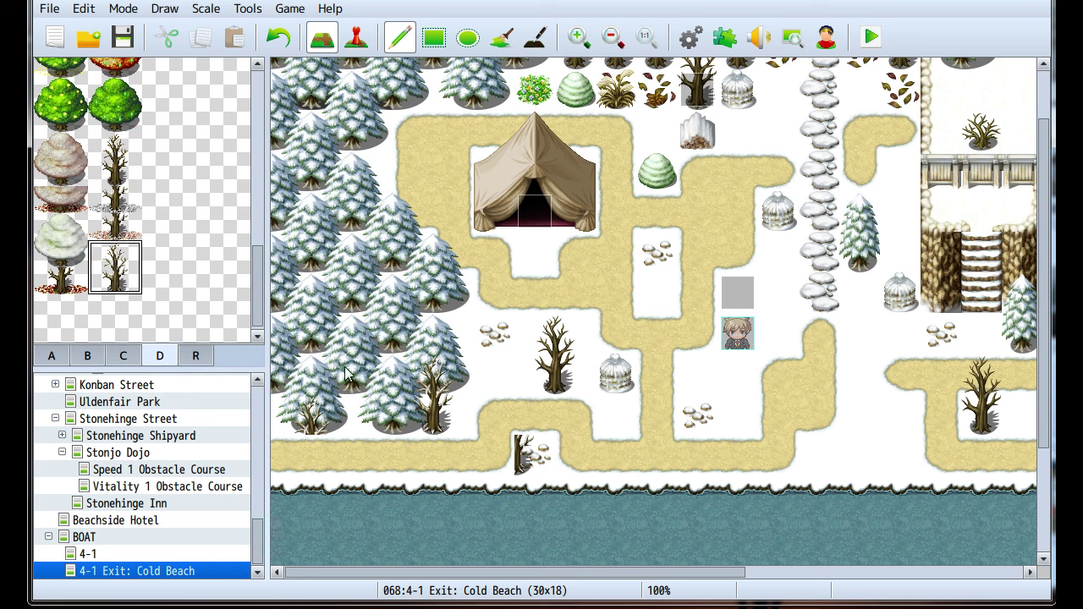
pyautogui.click(495, 415)
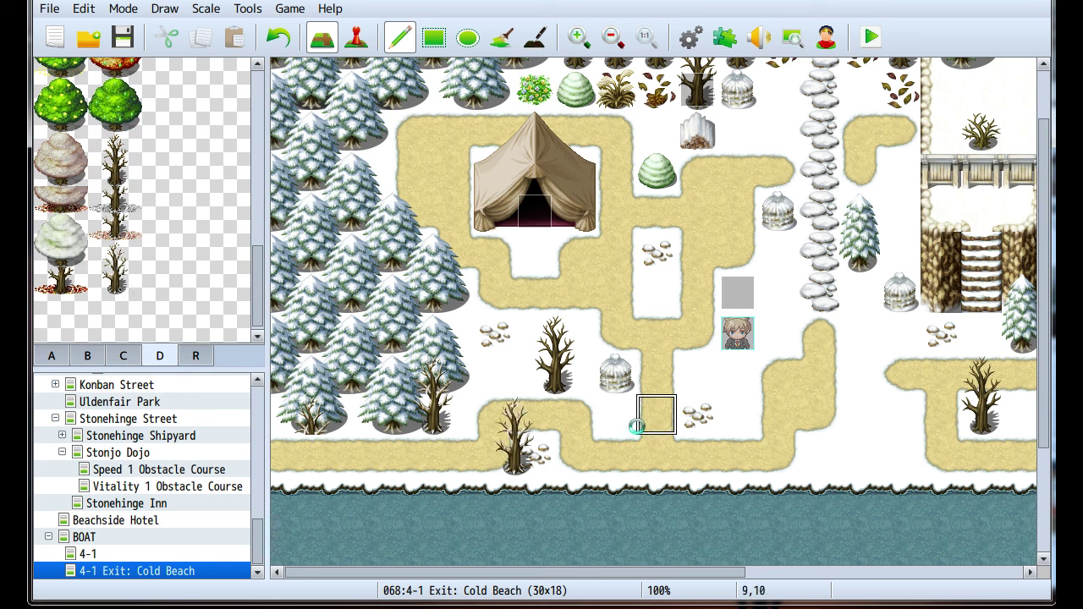
pyautogui.moveTo(93, 285); pyautogui.dragTo(131, 286)
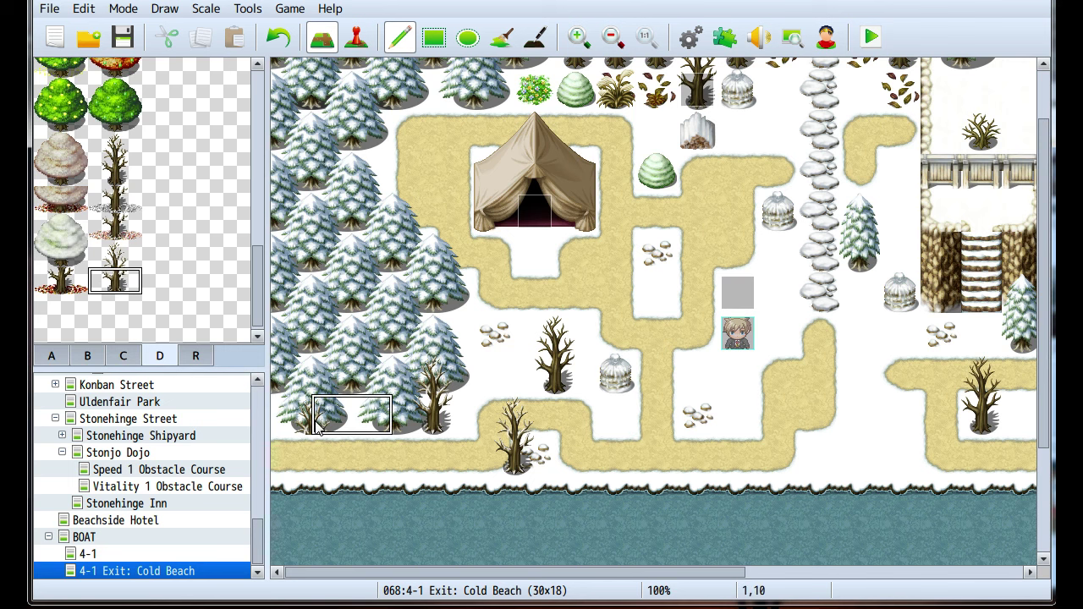
pyautogui.click(313, 453)
# Extend the sandy loop around the two bare trees westward, filling its lower corner with sand out to 14,11
pyautogui.scroll(-1, 431, 338)
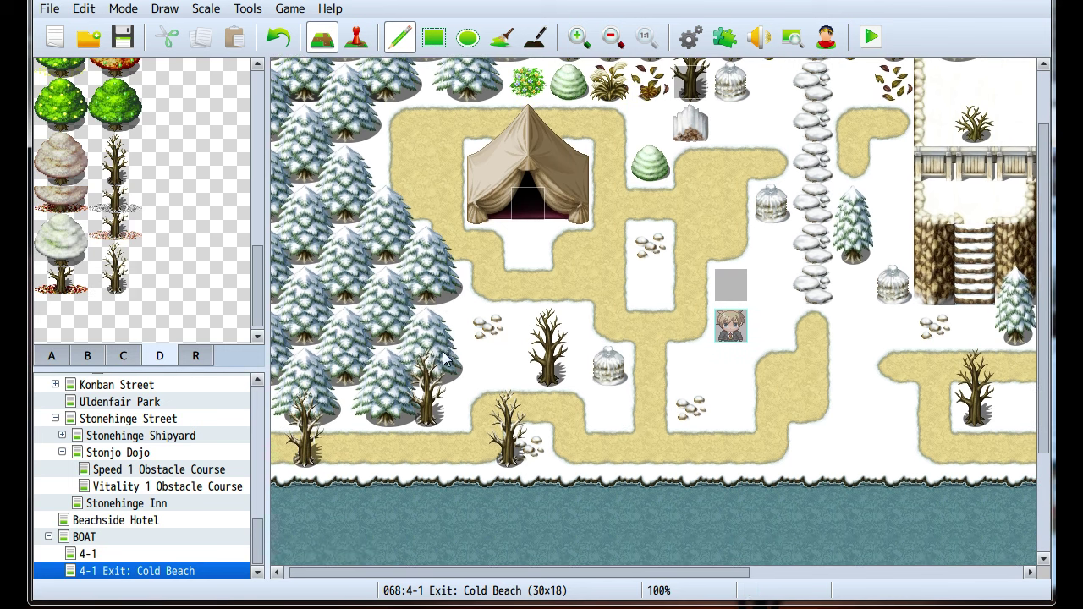
pyautogui.hscroll(4, 447, 355)
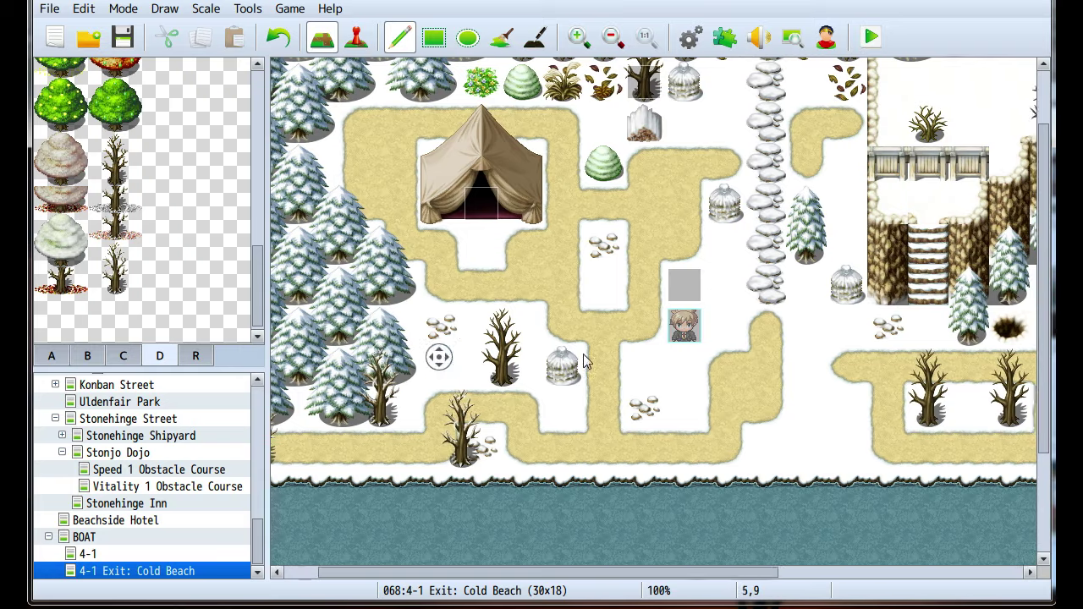
pyautogui.click(689, 446)
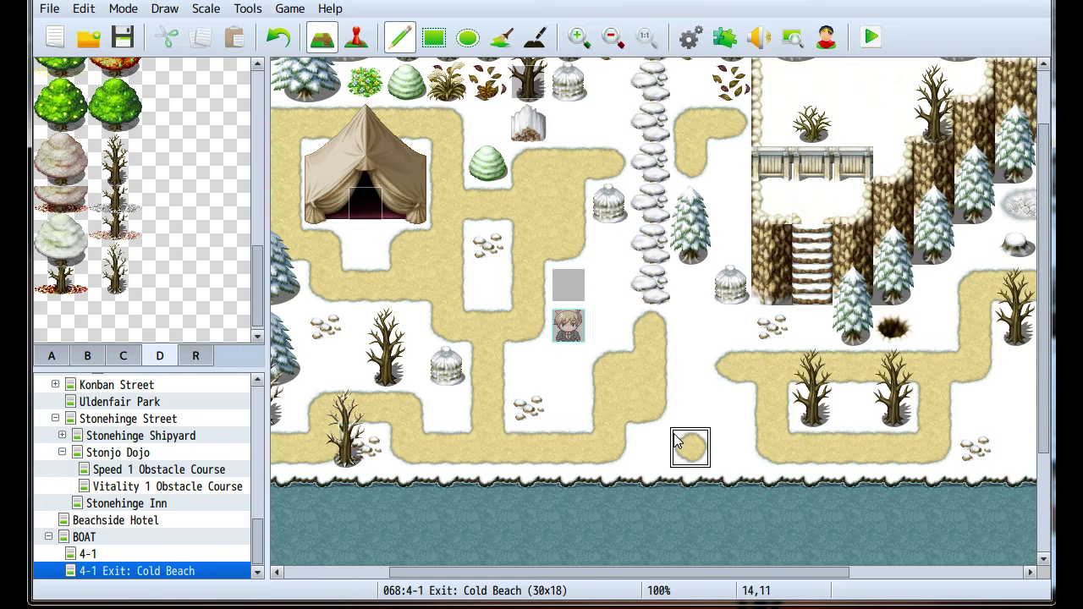
pyautogui.click(731, 447)
# Break up the straight shoreline with snow outcrops in the water at 12,13, 13,12, 15,12 and from 17,13 to 21,12
pyautogui.hscroll(6, 648, 443)
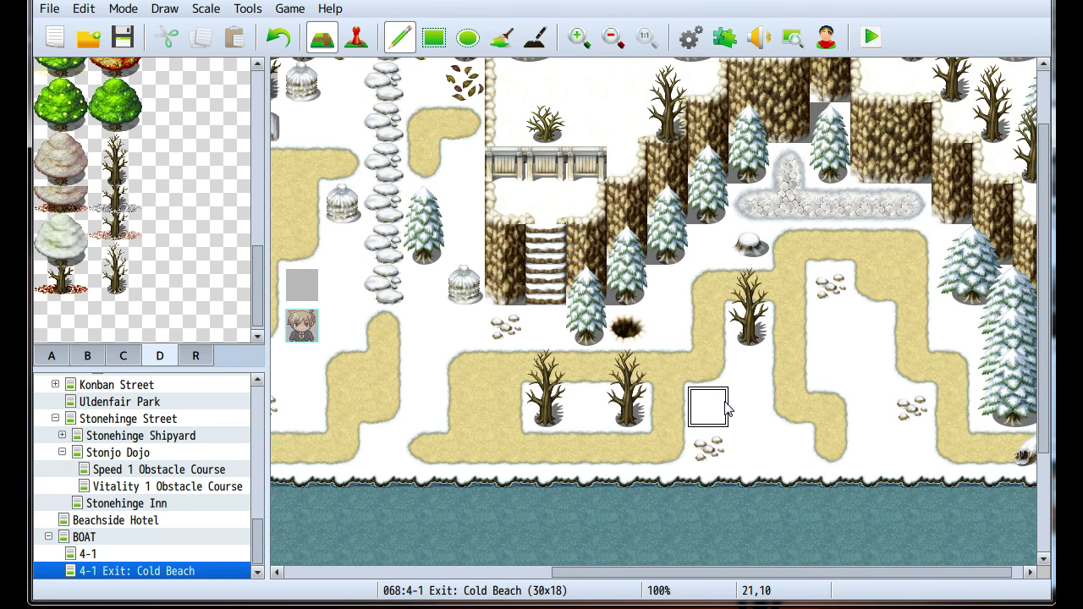
pyautogui.hscroll(-10, 587, 397)
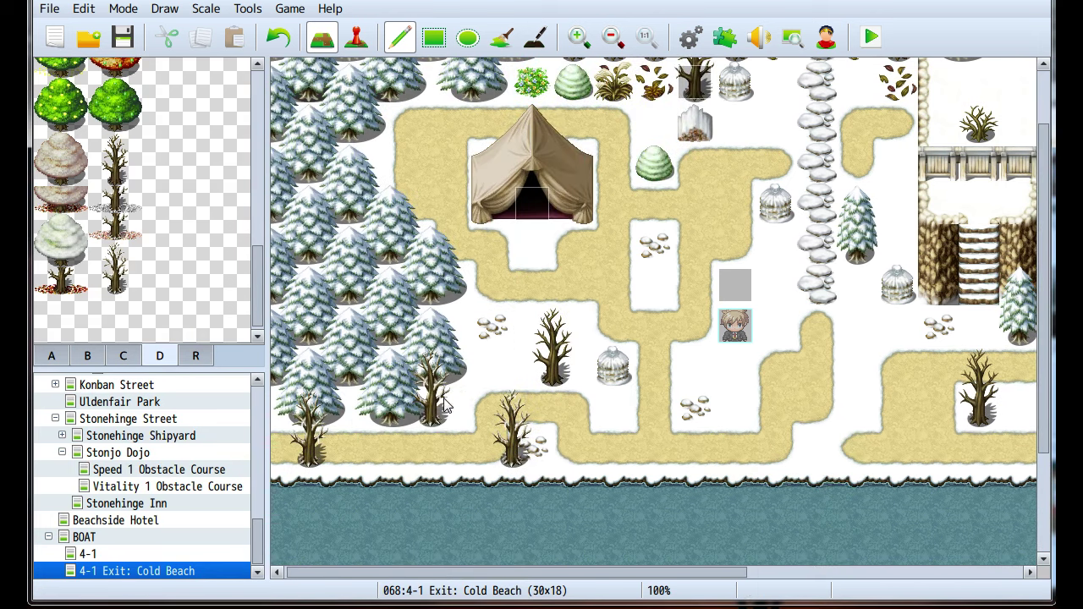
pyautogui.scroll(-4, 495, 479)
pyautogui.hscroll(5, 550, 472)
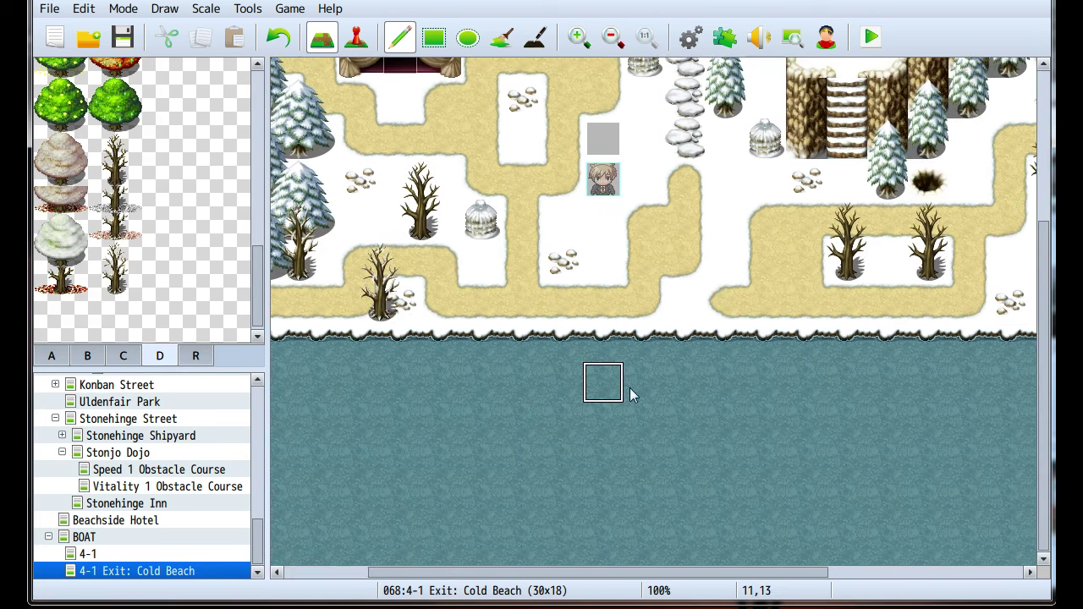
pyautogui.moveTo(696, 359)
pyautogui.mouseDown()
pyautogui.moveTo(654, 399)
pyautogui.moveTo(737, 440)
pyautogui.mouseUp()
pyautogui.click(756, 359)
pyautogui.click(846, 381)
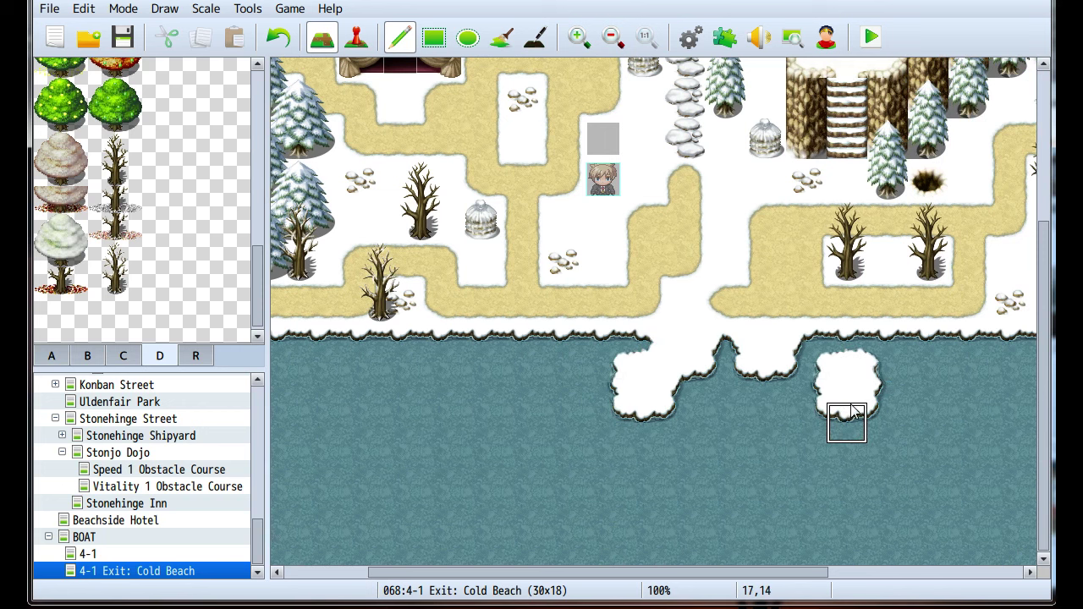
pyautogui.hscroll(6, 897, 422)
pyautogui.click(745, 354)
pyautogui.moveTo(721, 362); pyautogui.dragTo(628, 343)
# Extend the sand from the looping path down to 18,12 and add a sand patch on the outcrop at 17,13
pyautogui.rightClick(629, 302)
pyautogui.click(587, 383)
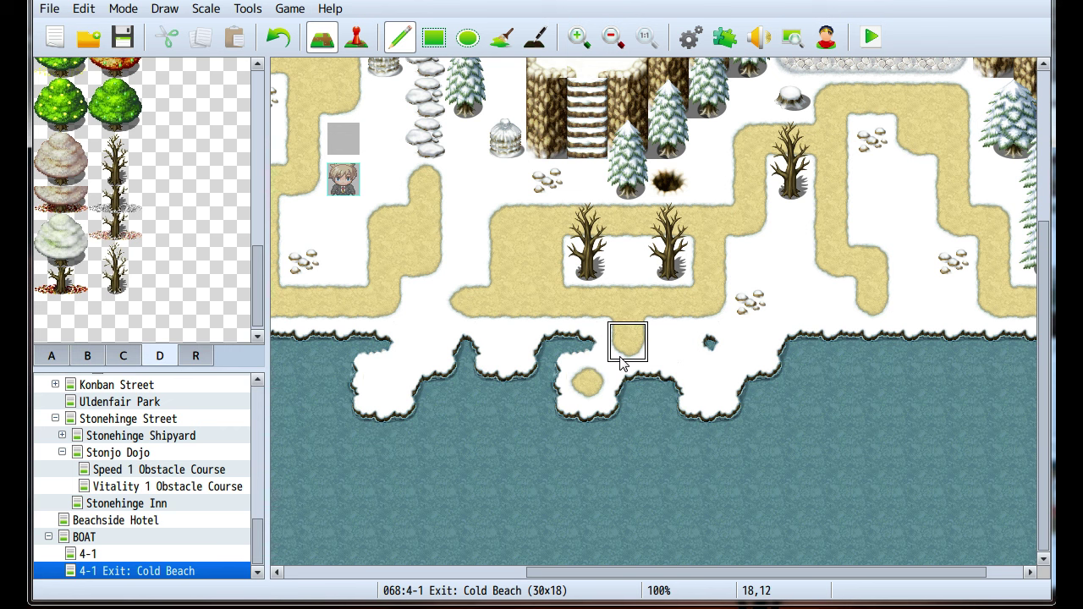
pyautogui.click(628, 343)
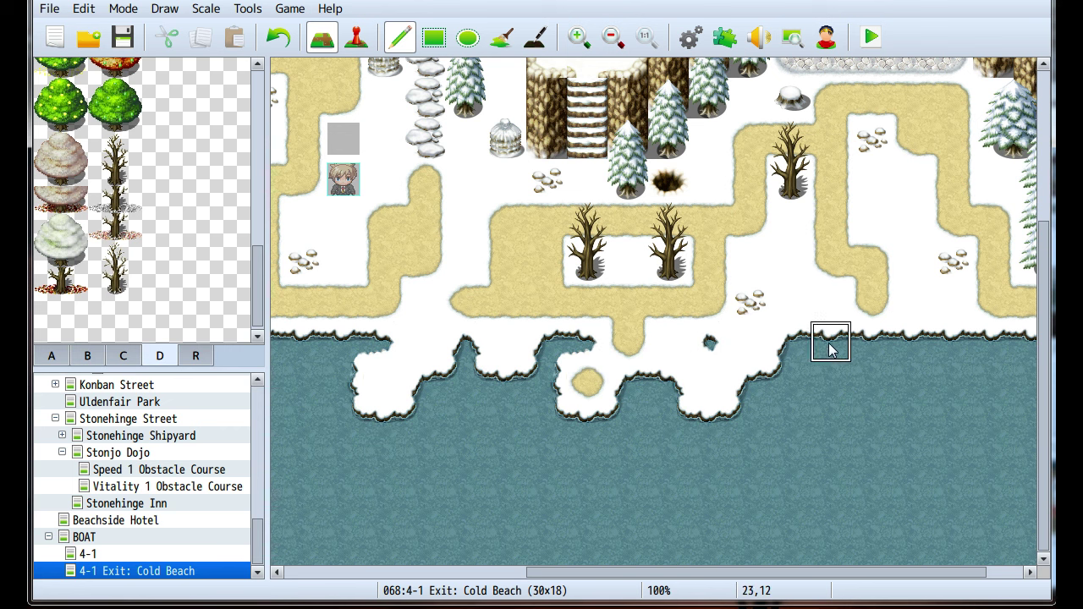
# Extend the snow into the water at 26,12 on the eastern shore and from 8,12 to 5,12 on the western shore
pyautogui.hscroll(1, 880, 343)
pyautogui.click(891, 335)
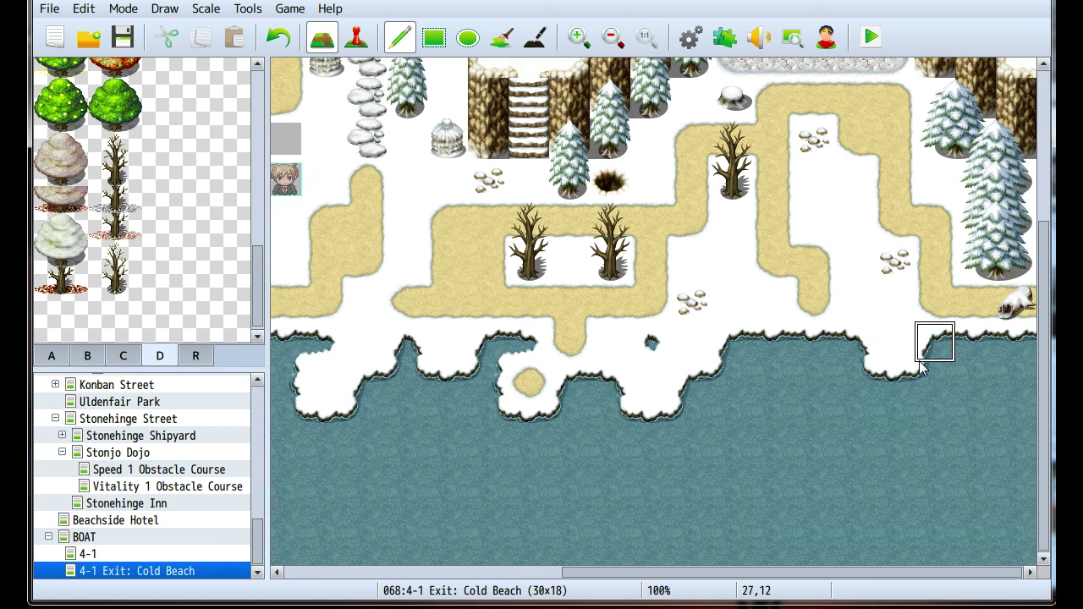
pyautogui.click(928, 354)
pyautogui.hscroll(-8, 665, 415)
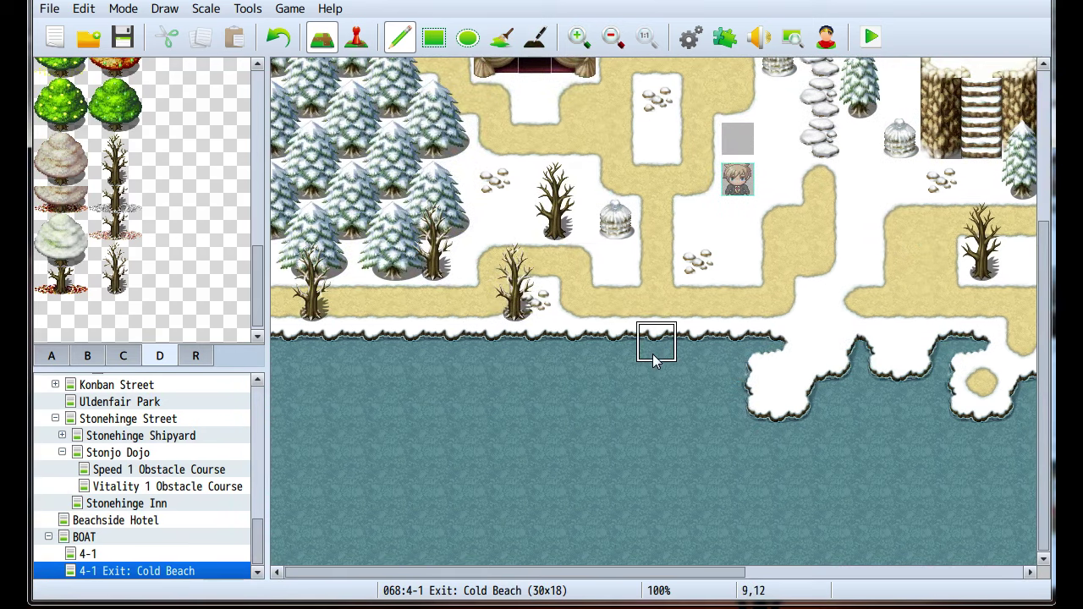
pyautogui.moveTo(599, 342); pyautogui.dragTo(509, 345)
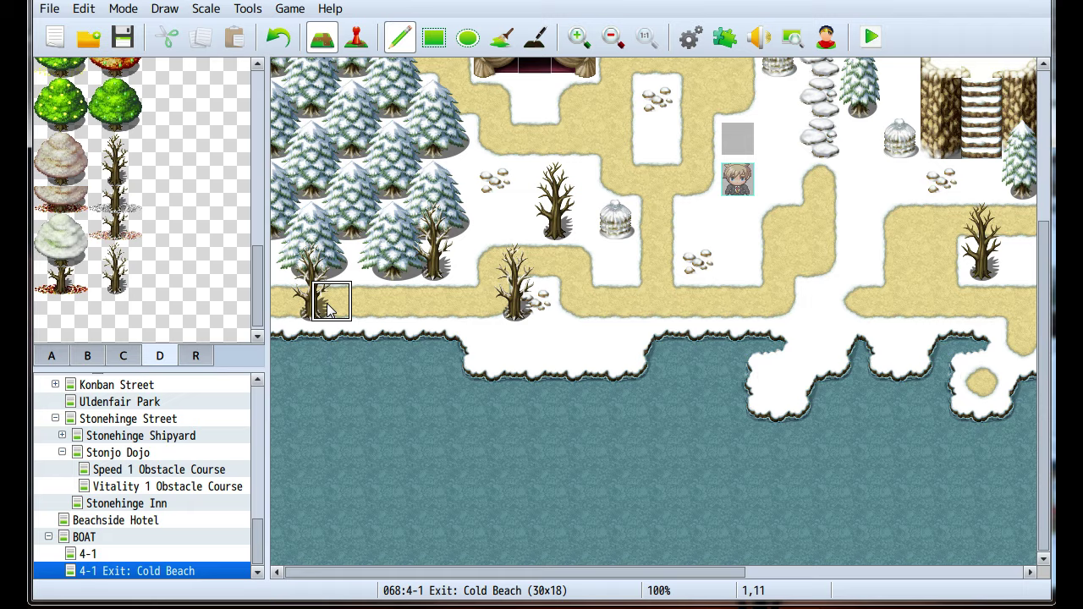
# Review the decorated map and look through tile sheets C and B for further snowy decorations
pyautogui.moveTo(448, 322); pyautogui.dragTo(483, 234, button='middle')
pyautogui.moveTo(587, 353); pyautogui.dragTo(682, 474, button='middle')
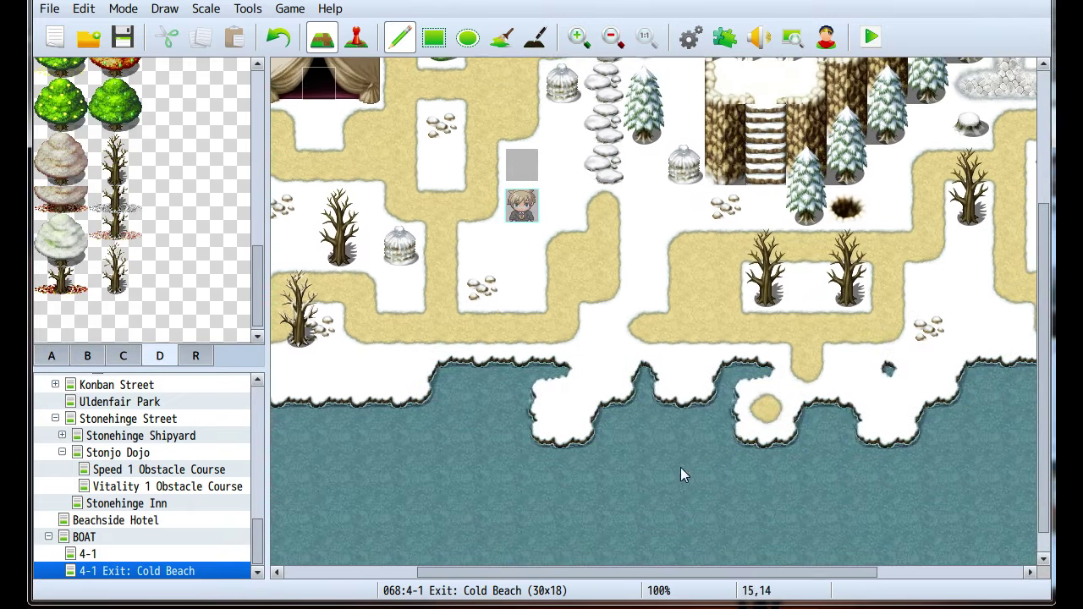
pyautogui.moveTo(514, 357); pyautogui.dragTo(254, 364, button='middle')
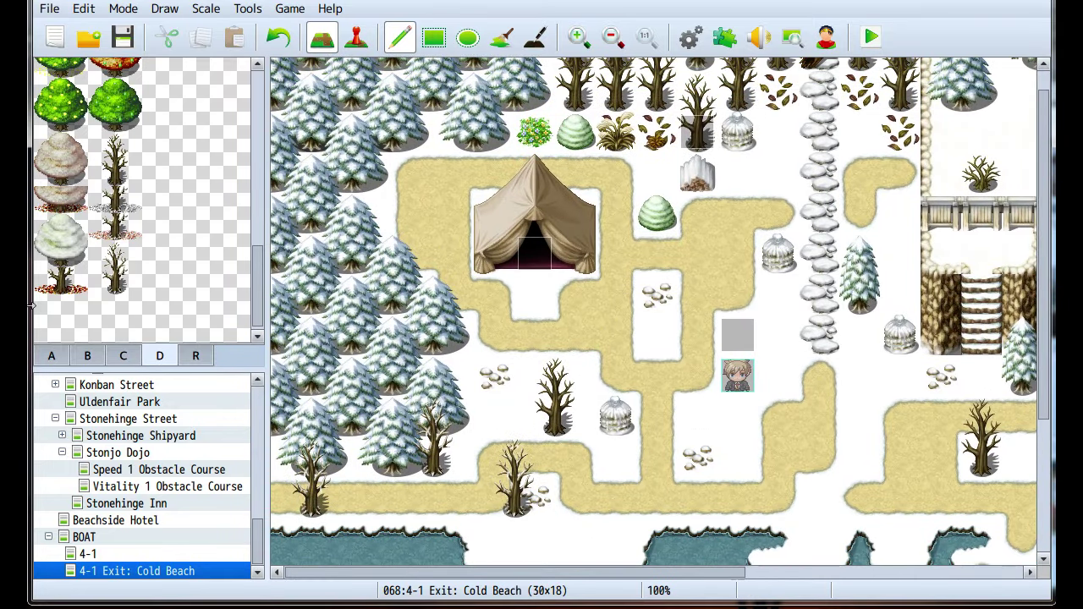
pyautogui.click(123, 356)
pyautogui.scroll(-3, 144, 224)
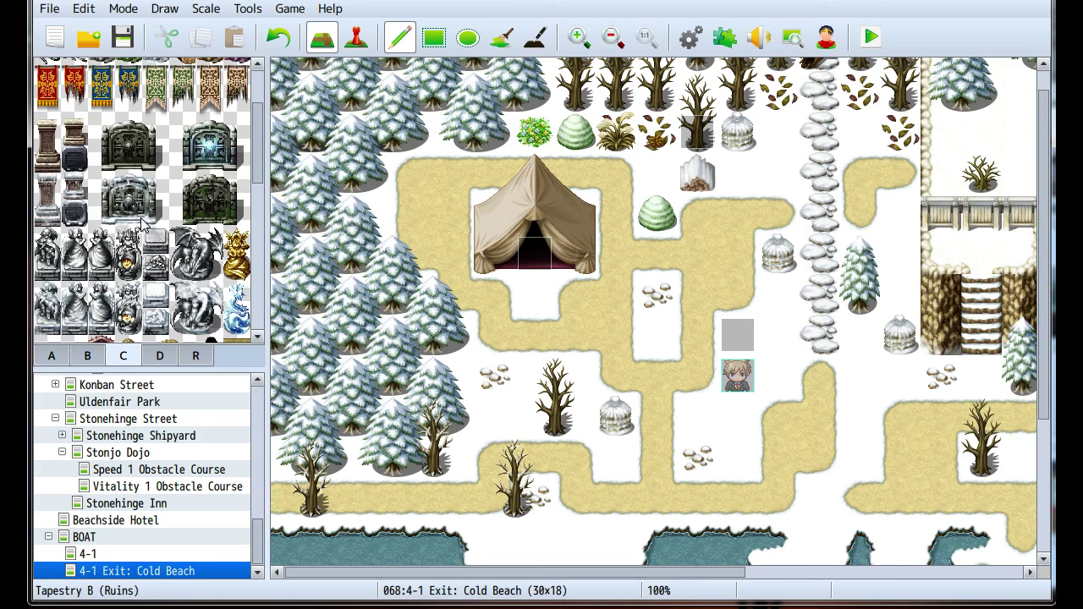
pyautogui.scroll(-3, 143, 225)
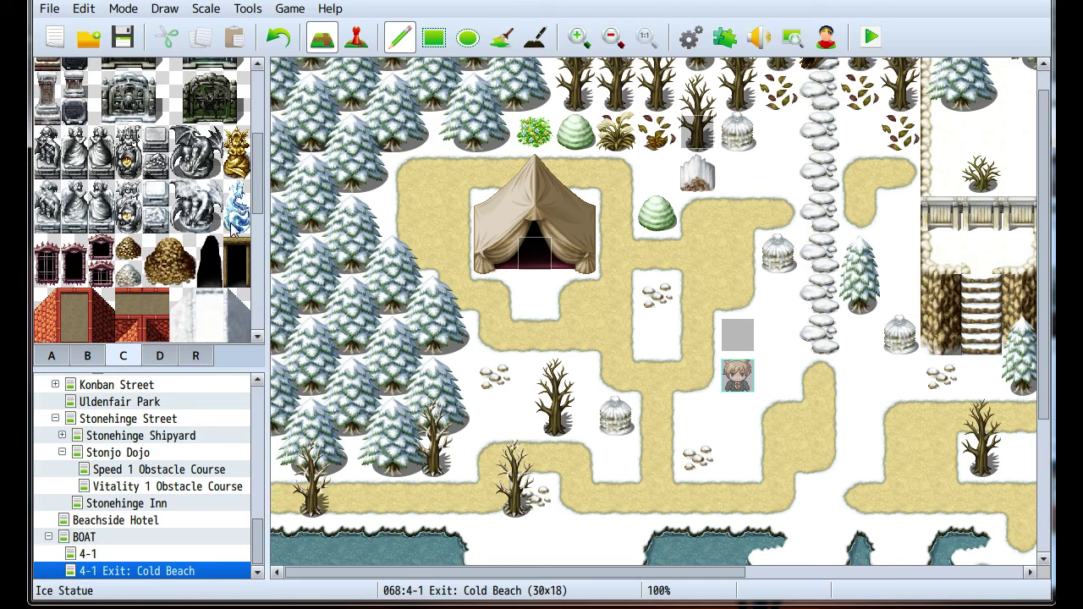
pyautogui.scroll(-7, 193, 234)
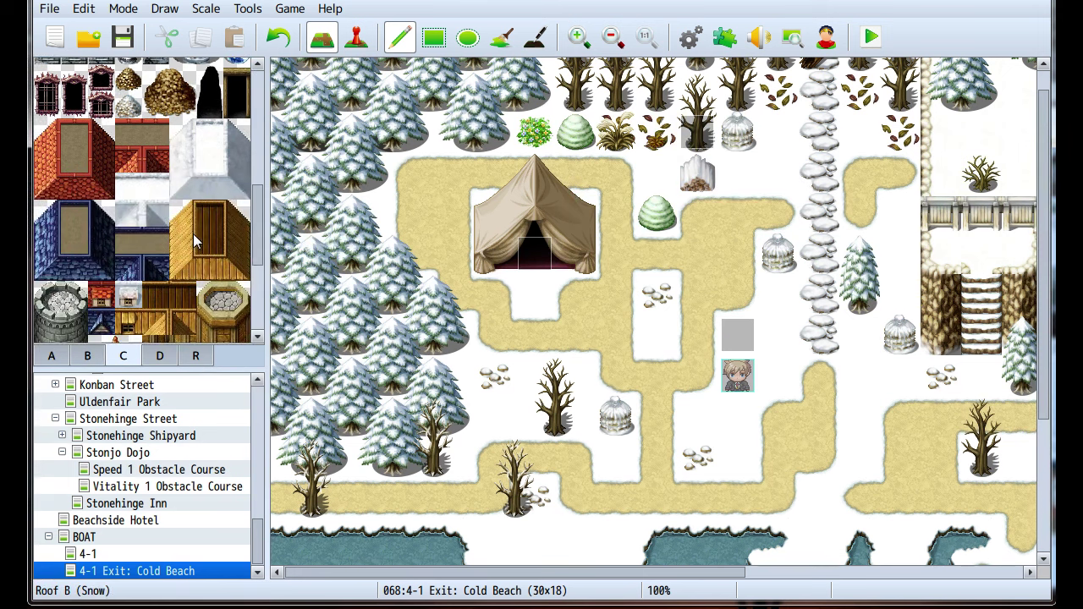
pyautogui.scroll(-3, 195, 241)
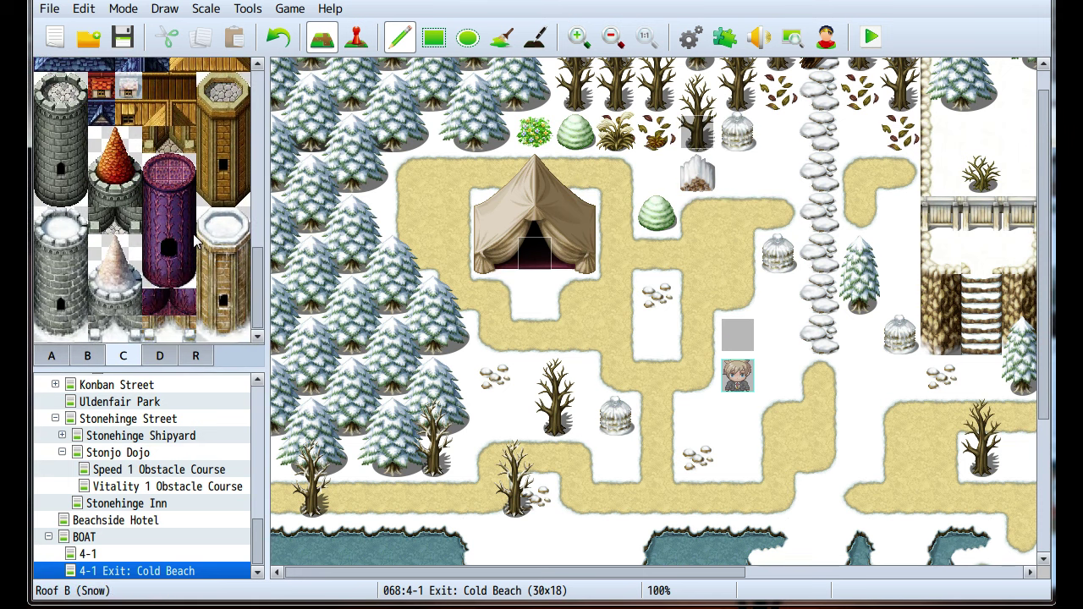
pyautogui.click(88, 357)
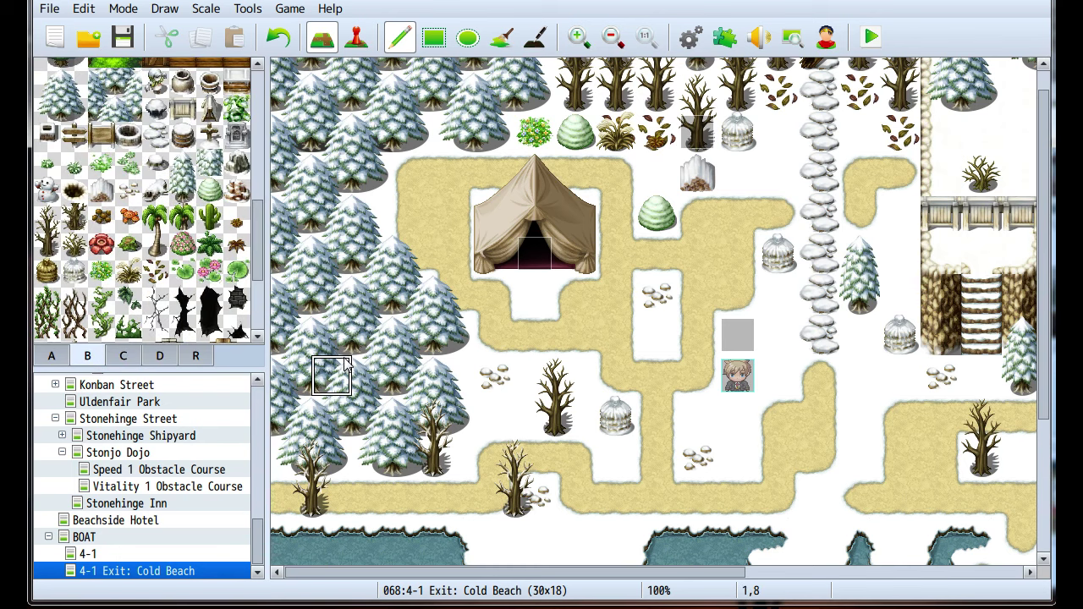
pyautogui.hscroll(3, 508, 338)
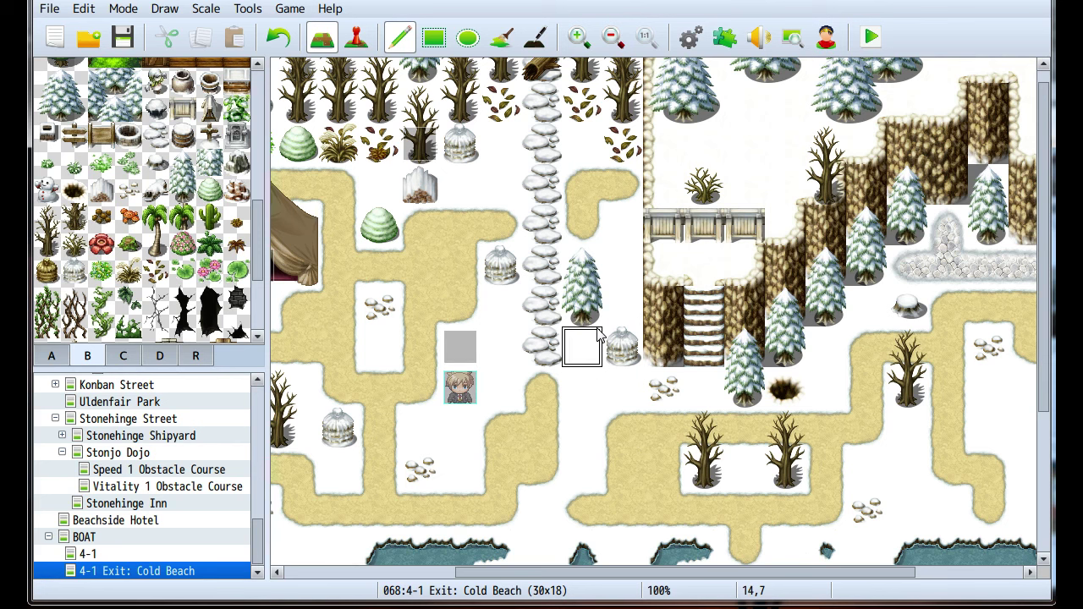
pyautogui.hscroll(-5, 508, 270)
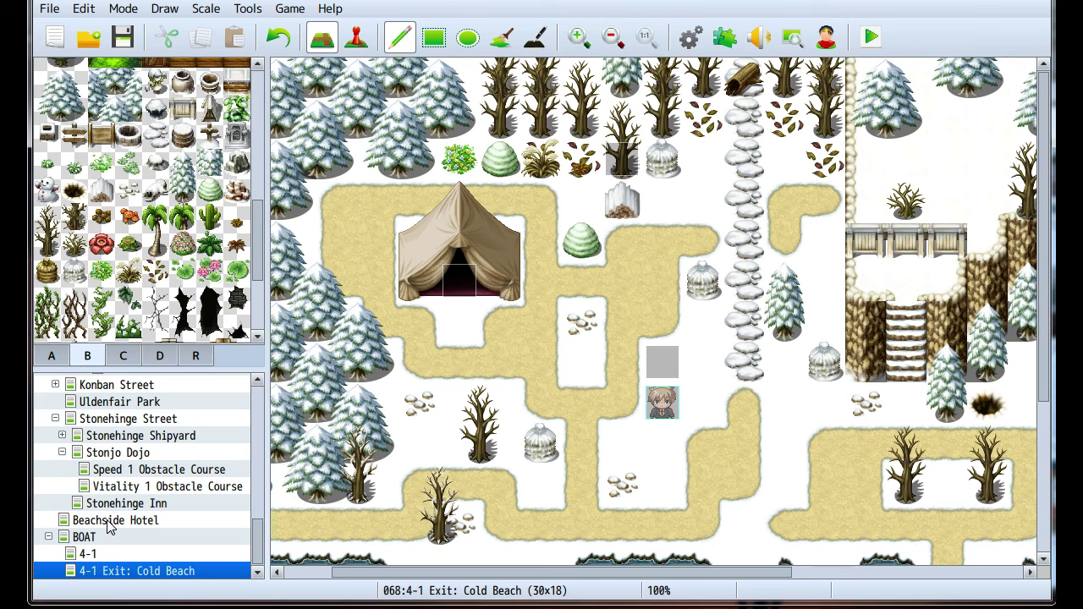
# Check the 4-1 and BOAT maps with events shown and return to 4-1 Exit: Cold Beach
pyautogui.click(108, 552)
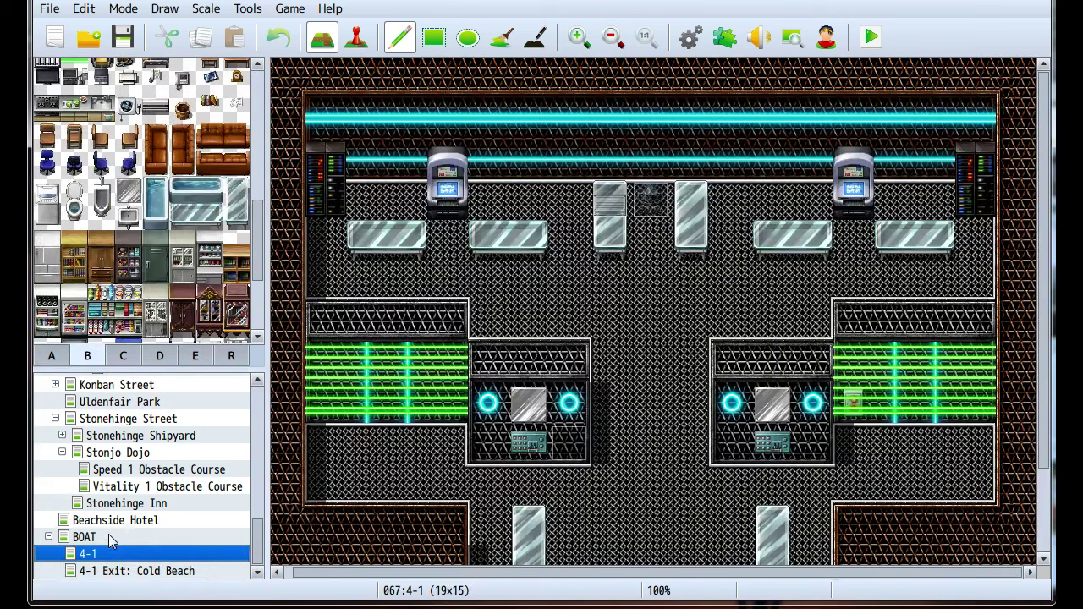
pyautogui.click(109, 536)
pyautogui.press('F6')
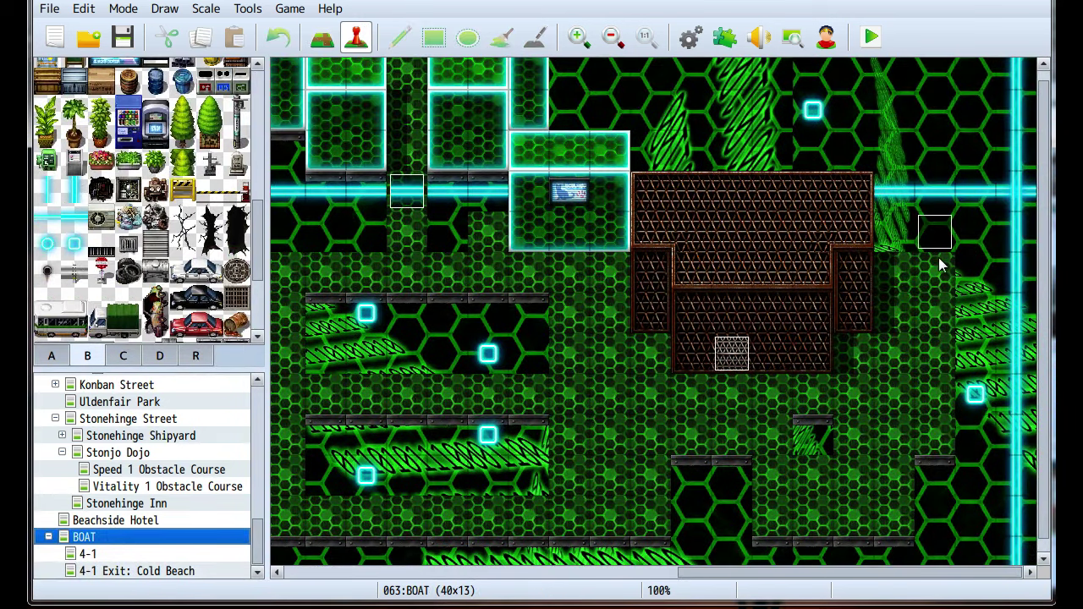
pyautogui.click(87, 554)
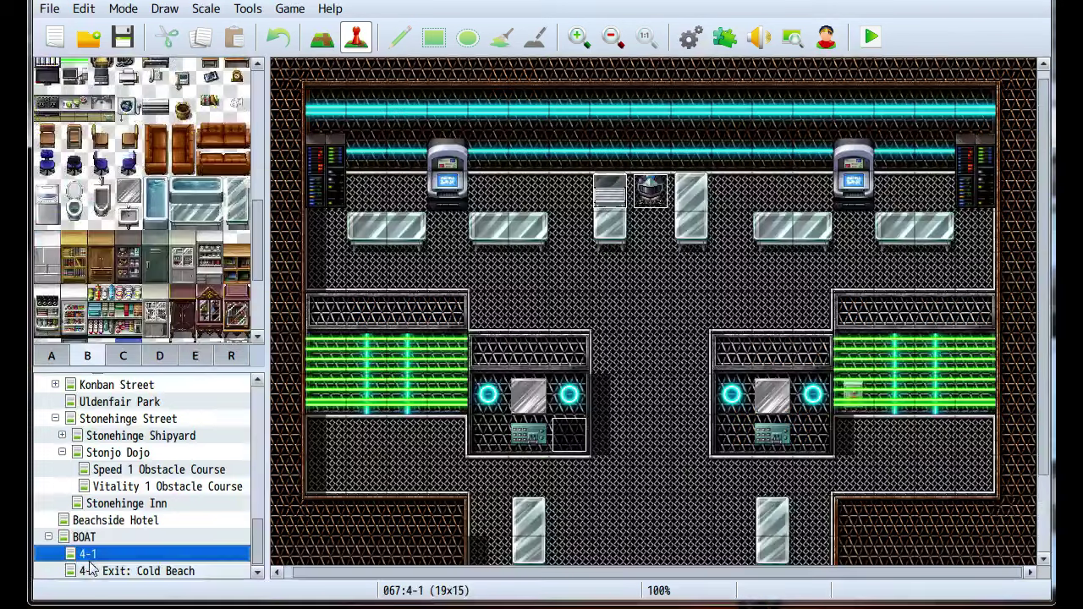
pyautogui.click(118, 571)
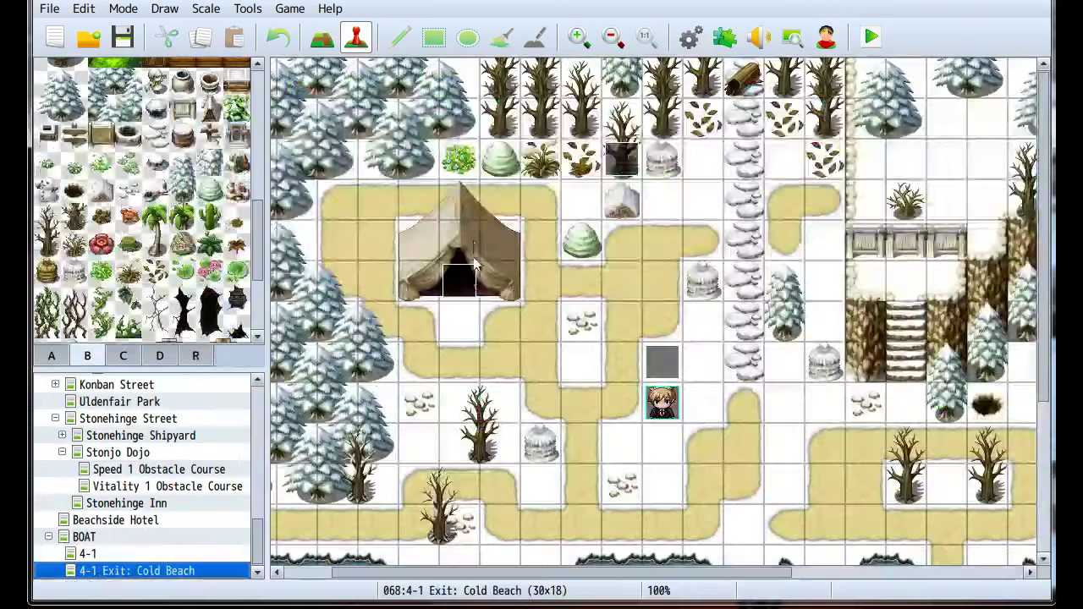
# Open portal event EV004, delete its first page with the 2nd portal check, and remove the self switch A condition
pyautogui.doubleClick(337, 172)
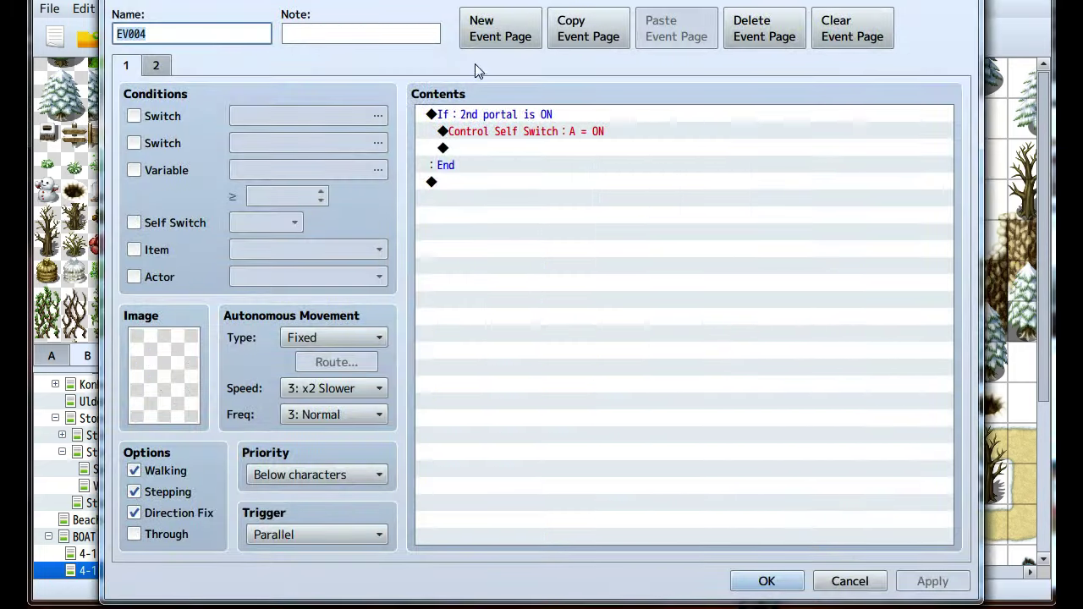
pyautogui.click(764, 34)
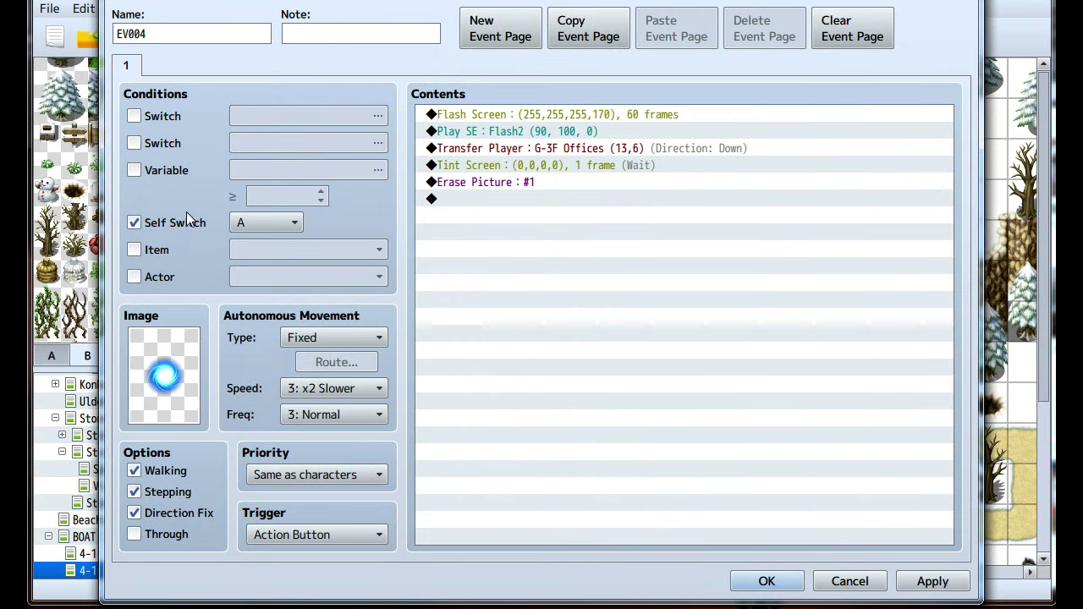
pyautogui.click(157, 223)
# Set the portal event's Transfer Player destination to the BOAT map at 37,5
pyautogui.rightClick(524, 148)
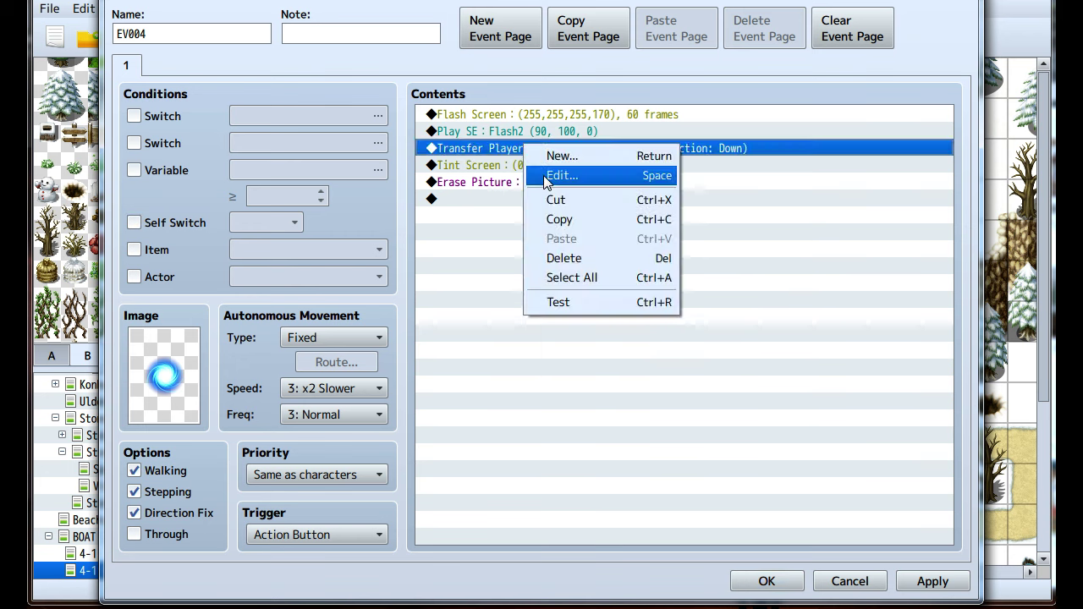
pyautogui.click(554, 174)
pyautogui.click(627, 252)
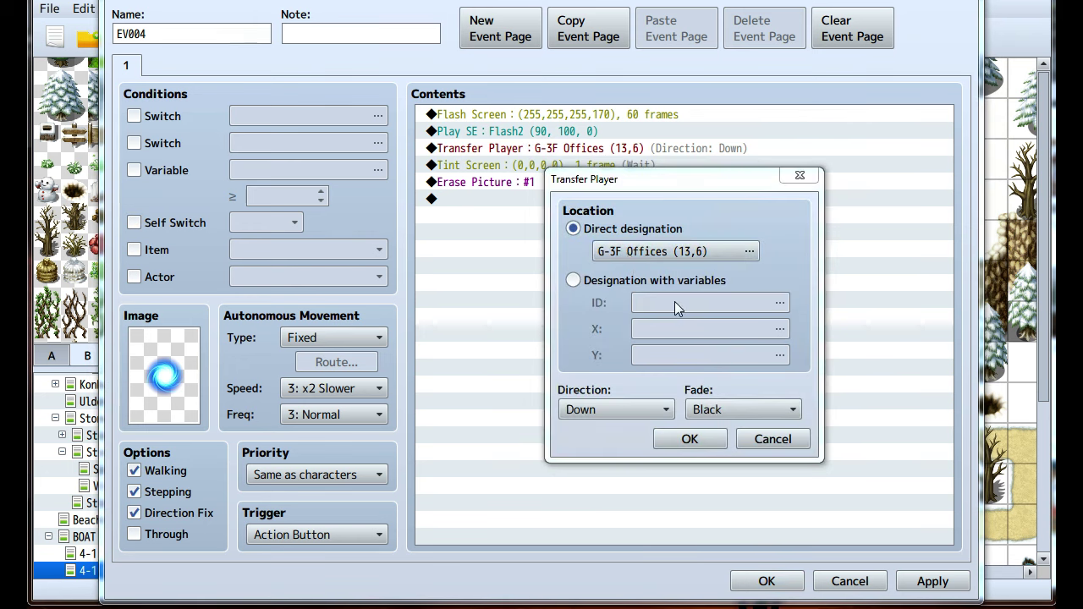
pyautogui.scroll(-4, 288, 507)
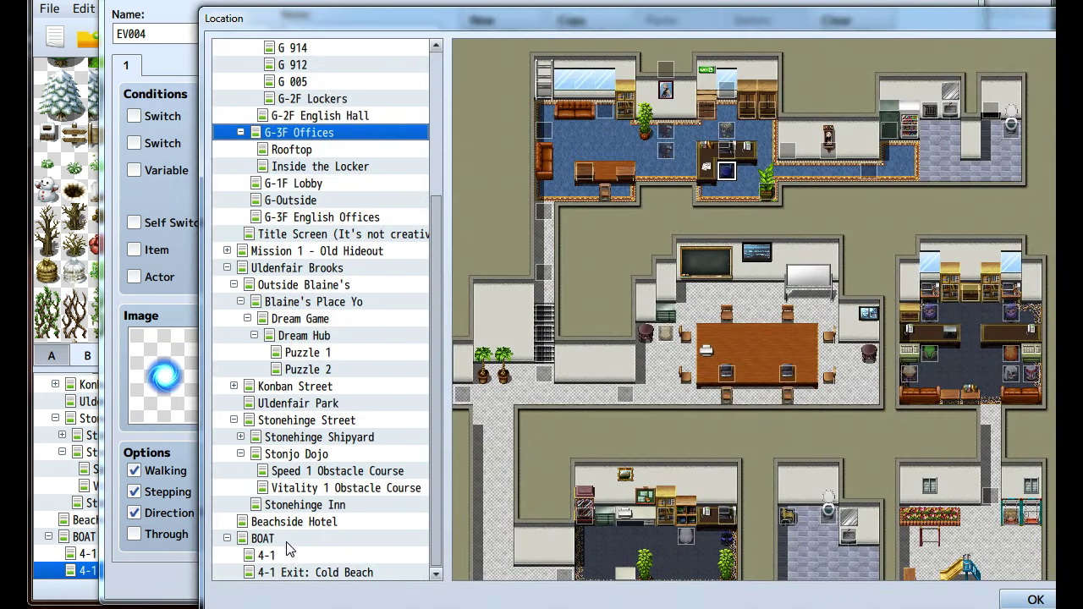
pyautogui.click(329, 538)
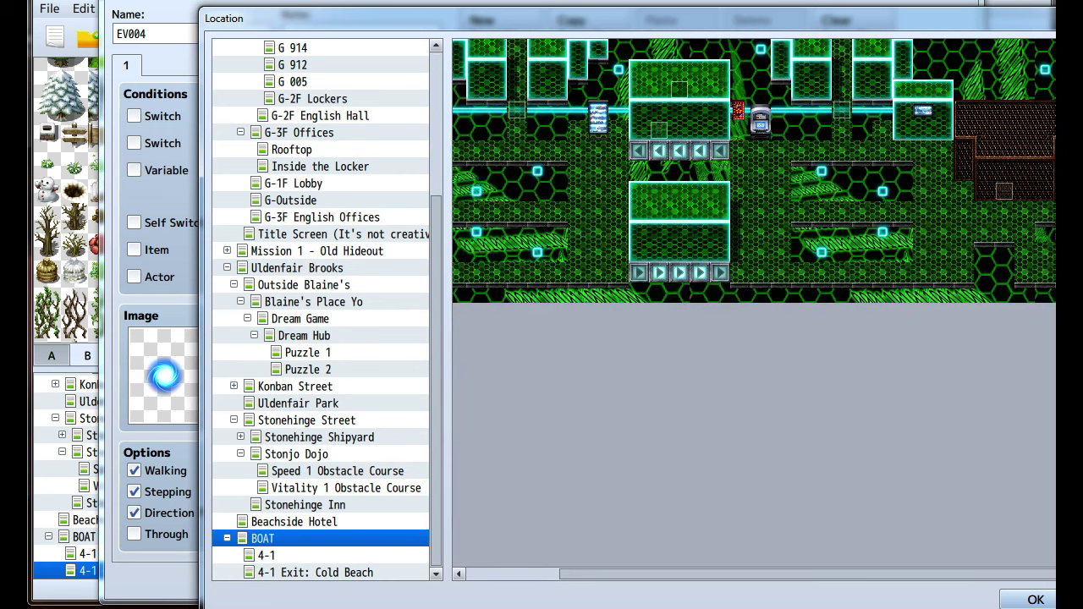
pyautogui.click(1036, 597)
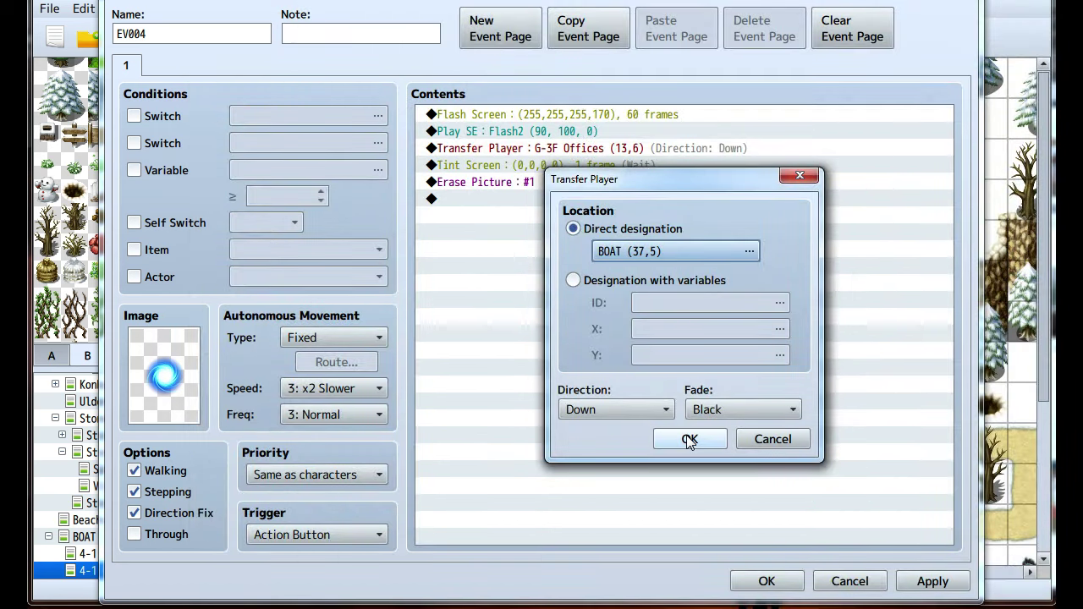
pyautogui.click(688, 439)
# Delete the Erase Picture #1 command from the portal event
pyautogui.click(511, 183)
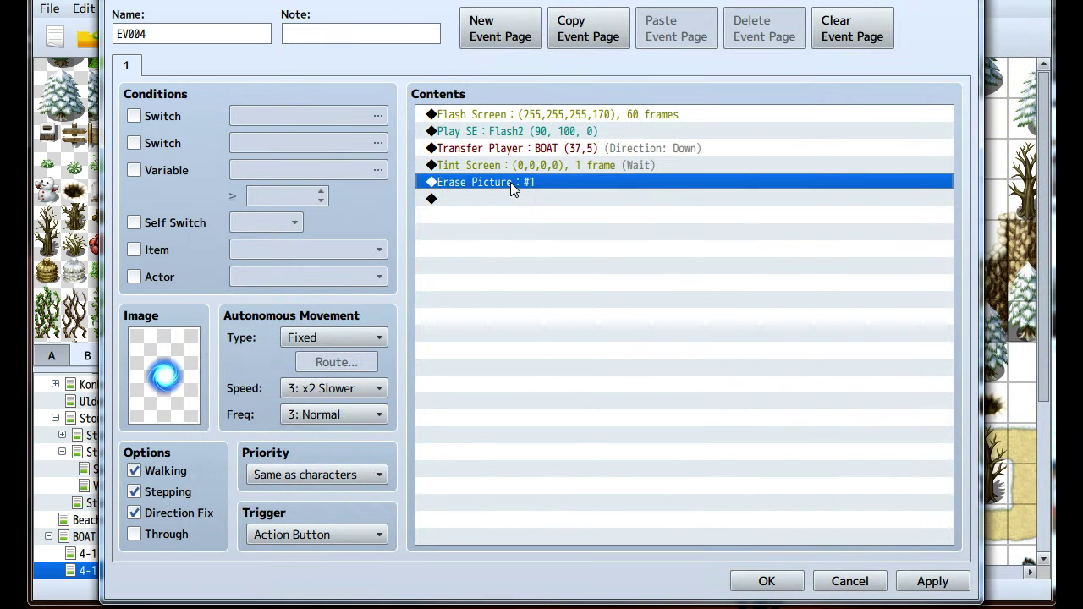
pyautogui.press('Delete')
pyautogui.click(515, 172)
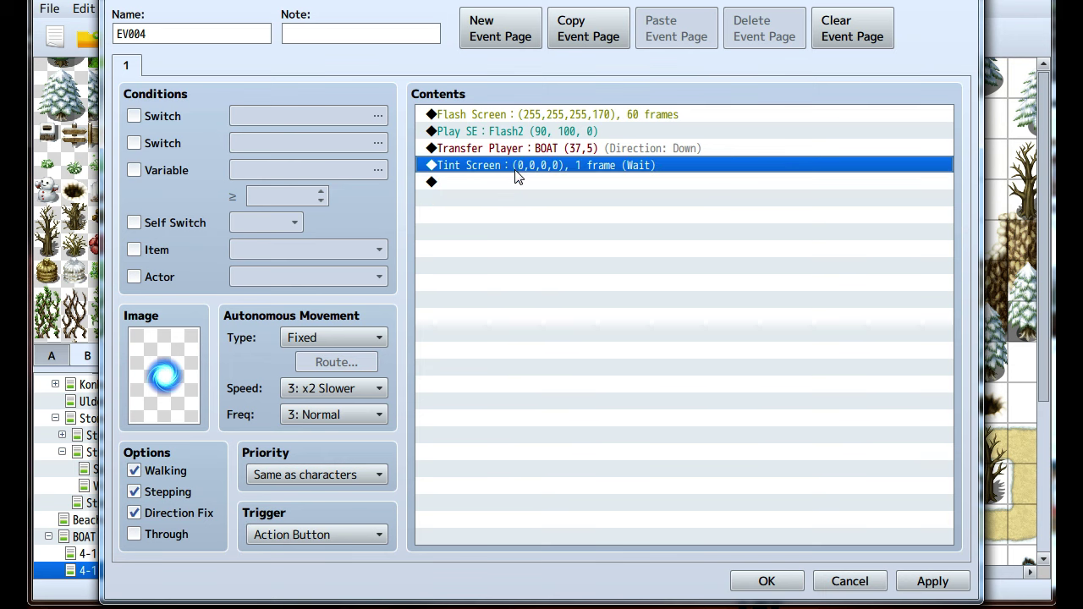
pyautogui.doubleClick(516, 180)
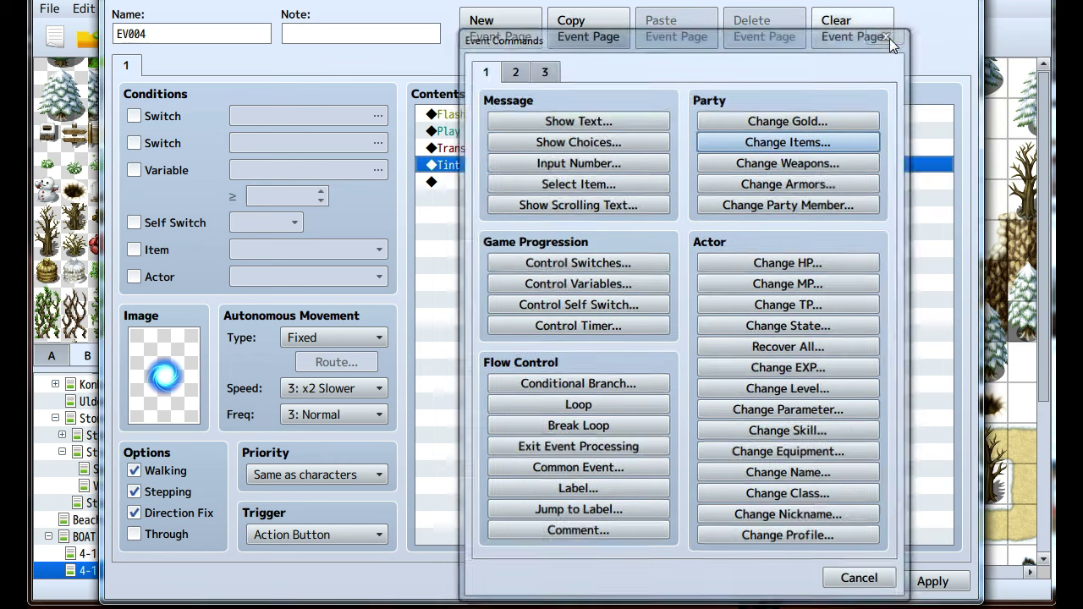
pyautogui.click(888, 34)
# Change the portal event's Tint Screen command to the Night tone (-68,-68,0,68) and save the event
pyautogui.rightClick(474, 173)
pyautogui.click(494, 200)
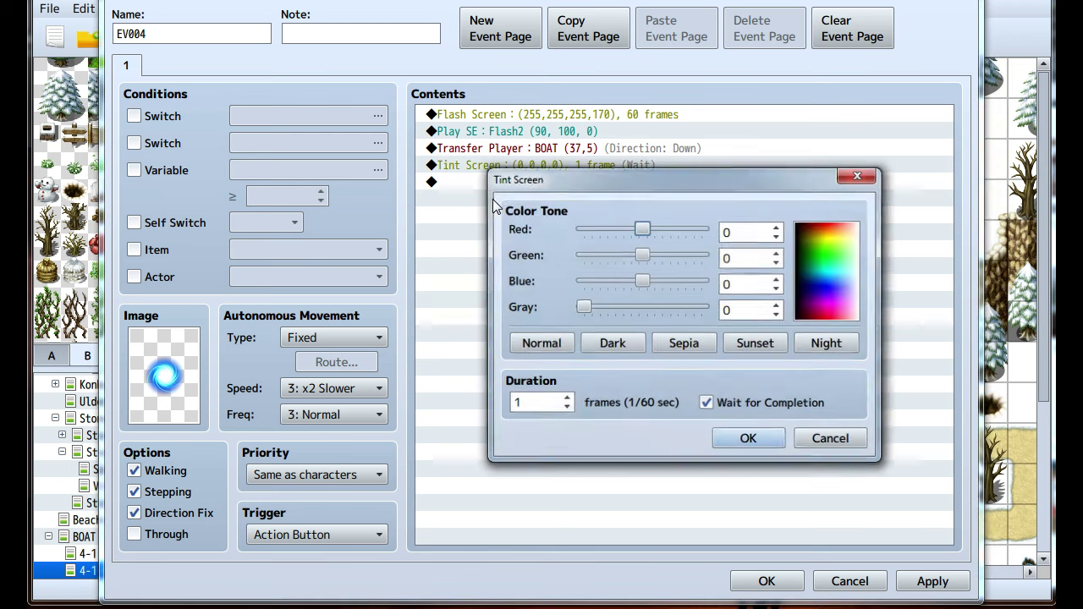
pyautogui.click(817, 348)
pyautogui.click(611, 343)
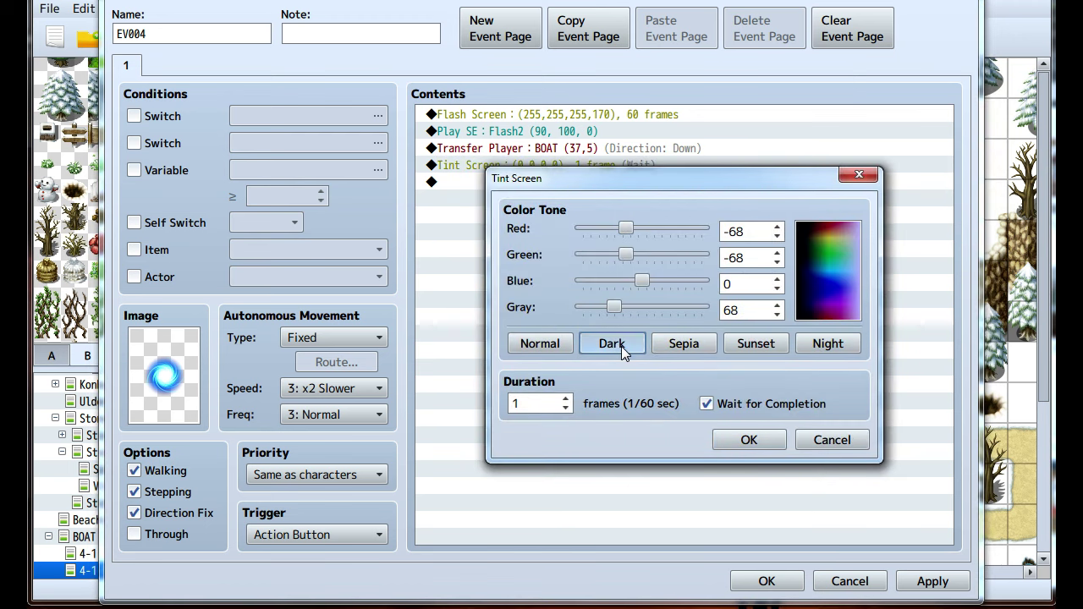
pyautogui.click(827, 343)
pyautogui.click(749, 439)
pyautogui.click(766, 582)
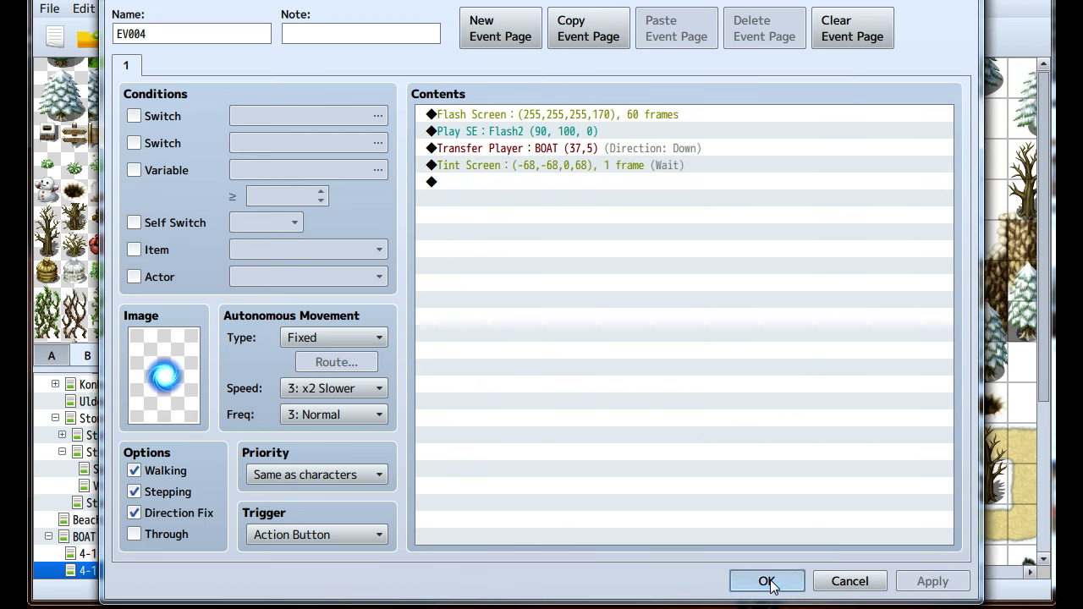
# Examine the BOAT transfer and tint commands on page 2 of the AMBROSE COMP event on the G-3F Offices map
pyautogui.scroll(5, 178, 465)
pyautogui.scroll(10, 161, 461)
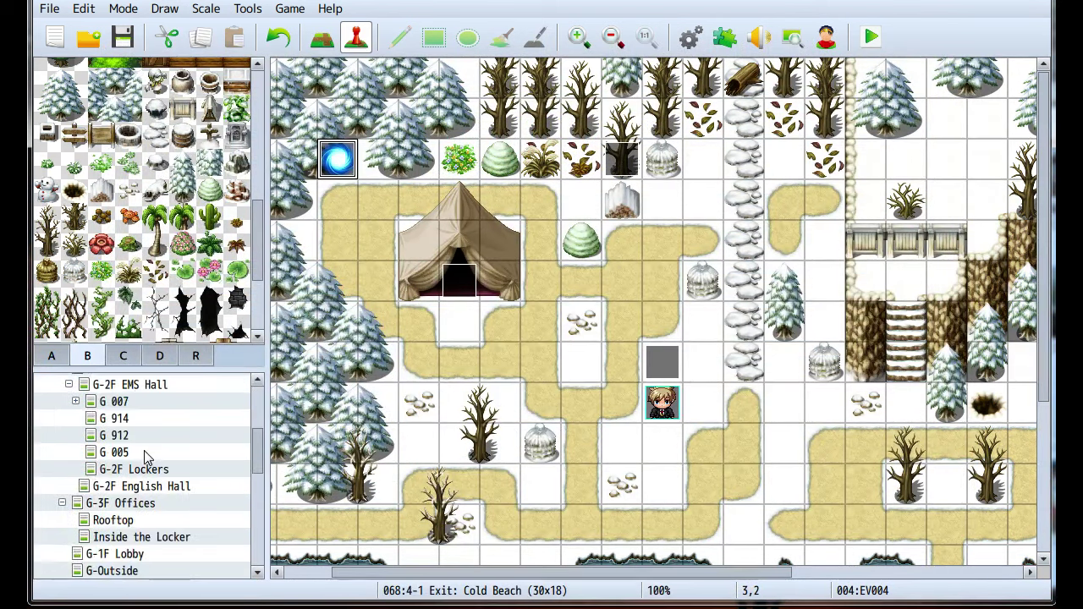
pyautogui.scroll(-1, 140, 500)
pyautogui.scroll(-1, 135, 516)
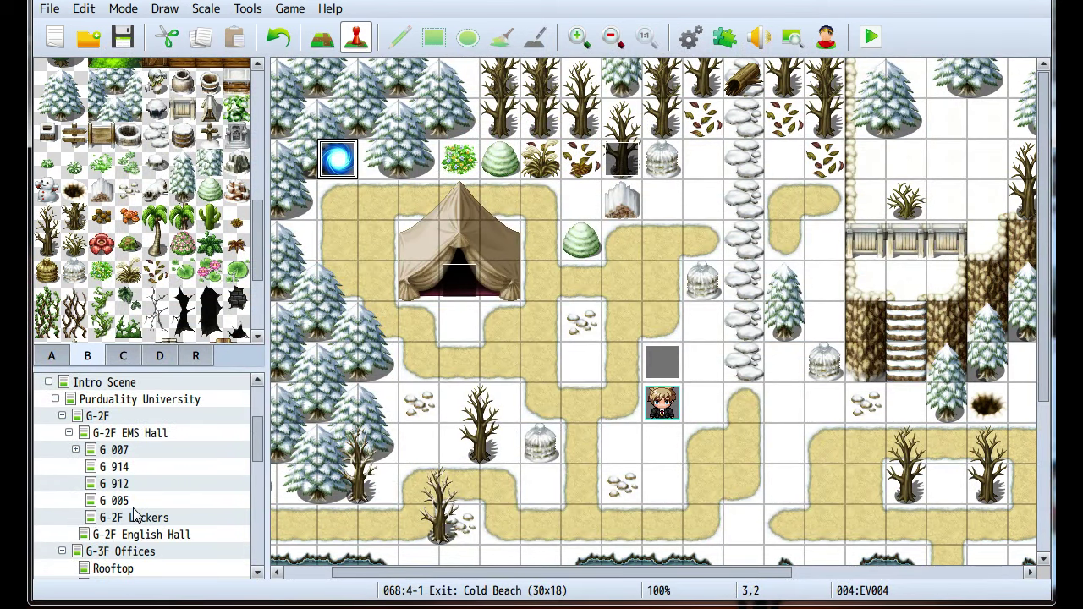
pyautogui.click(133, 551)
pyautogui.scroll(5, 573, 297)
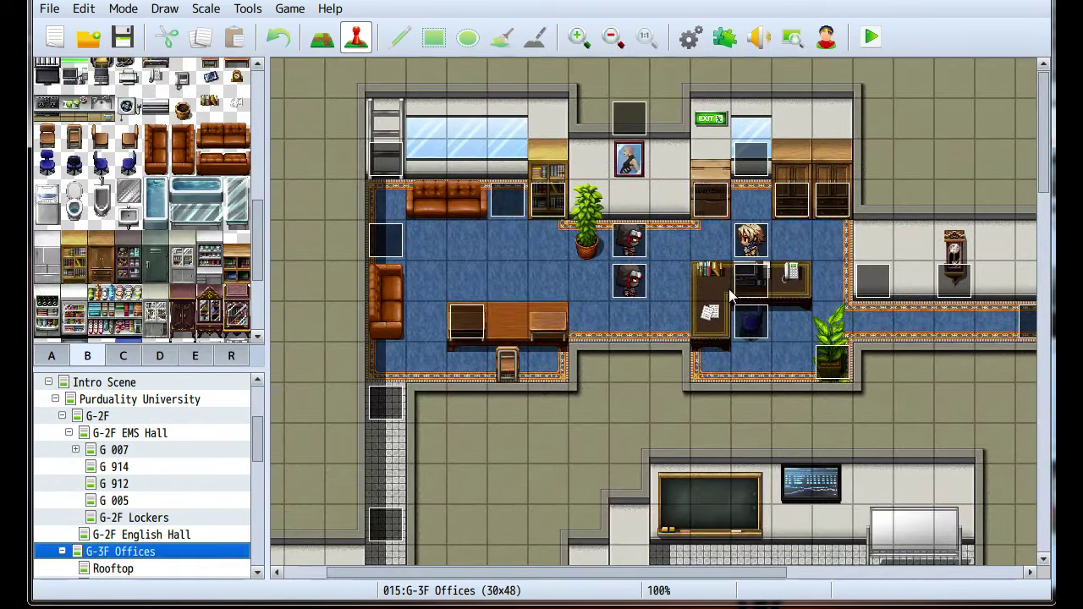
pyautogui.doubleClick(688, 344)
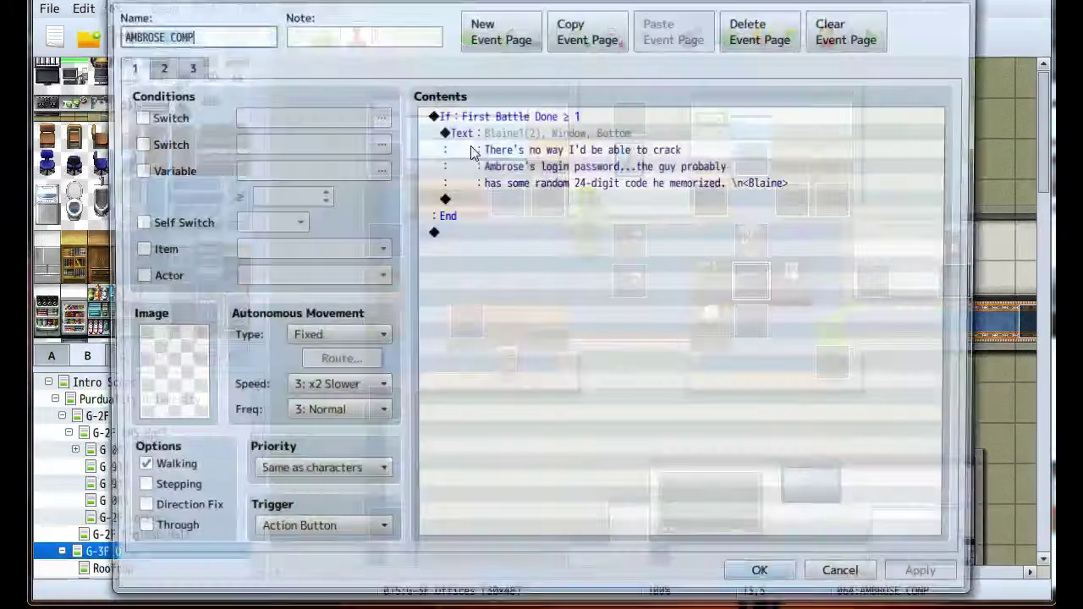
pyautogui.click(156, 67)
pyautogui.scroll(-10, 596, 325)
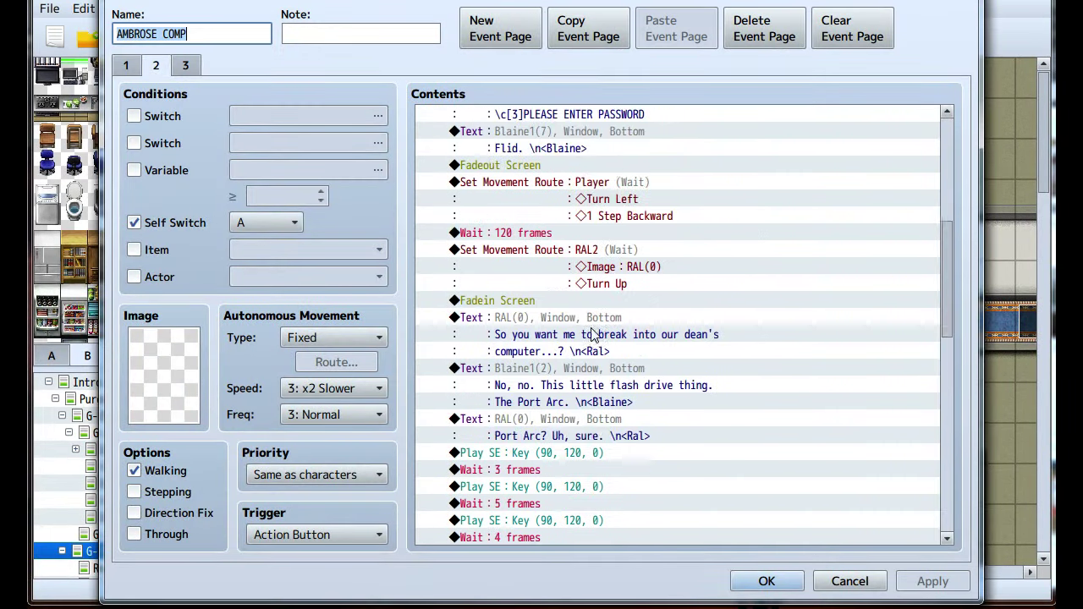
pyautogui.scroll(-4, 596, 326)
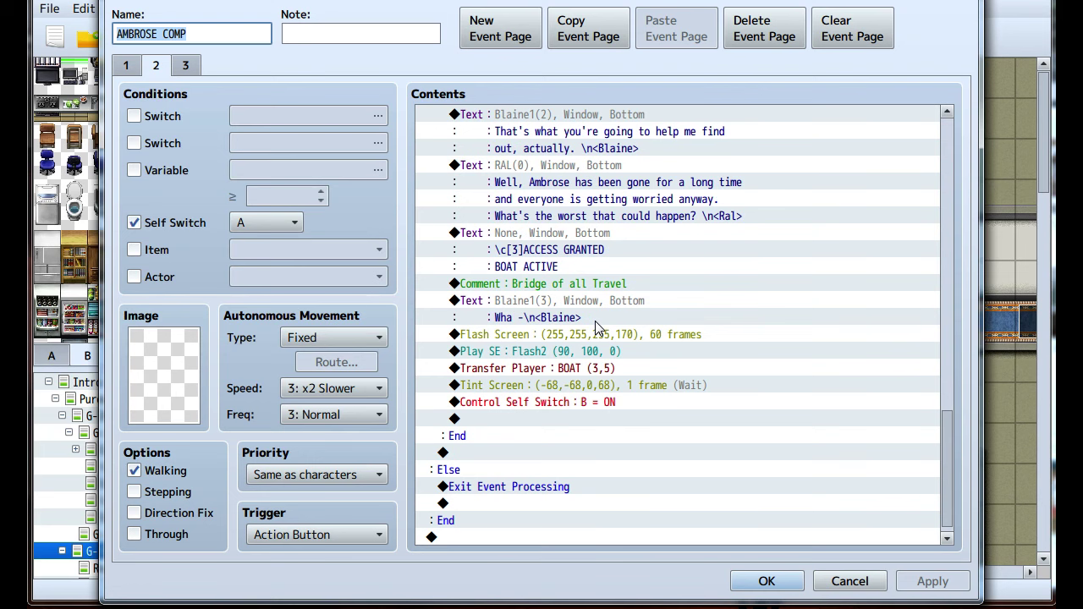
pyautogui.click(590, 388)
pyautogui.click(861, 584)
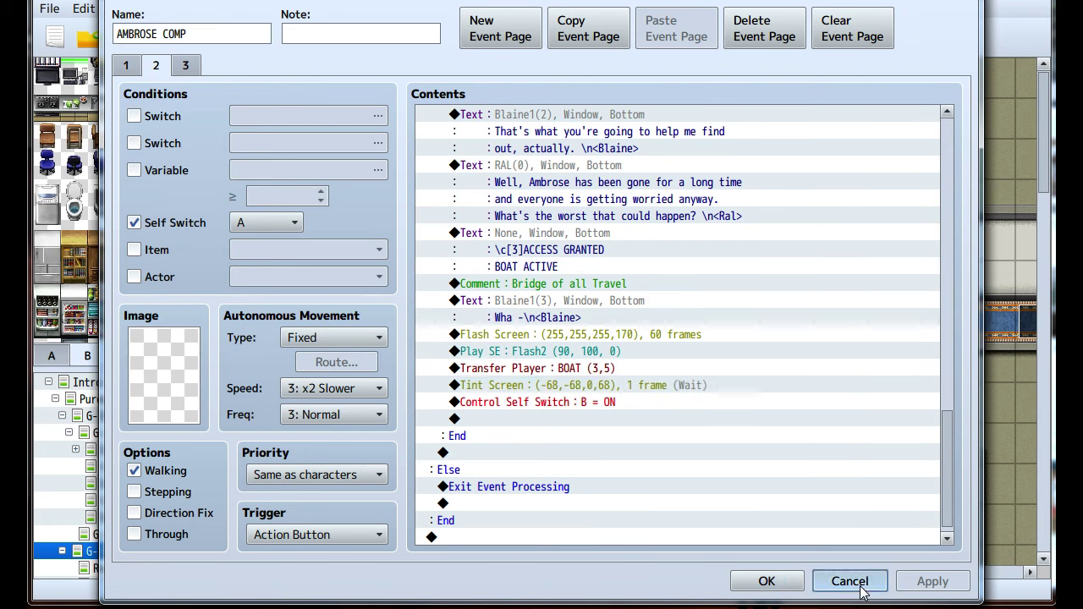
# Look over the eastern part of the BOAT map, and return to the 4-1 Exit: Cold Beach map
pyautogui.scroll(-4, 154, 539)
pyautogui.scroll(-3, 154, 539)
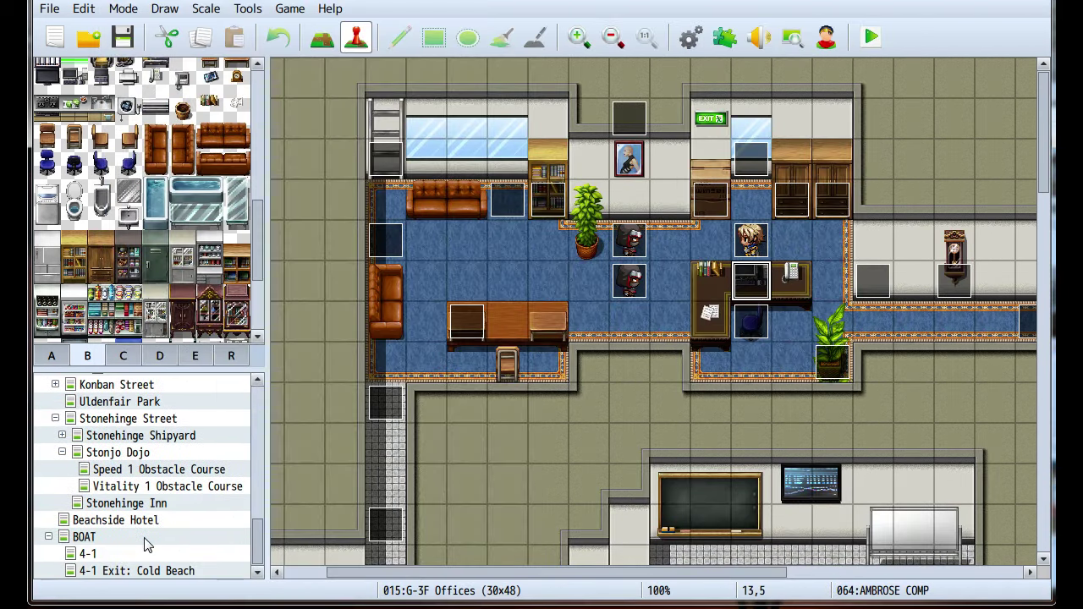
pyautogui.click(119, 544)
pyautogui.hscroll(5, 683, 338)
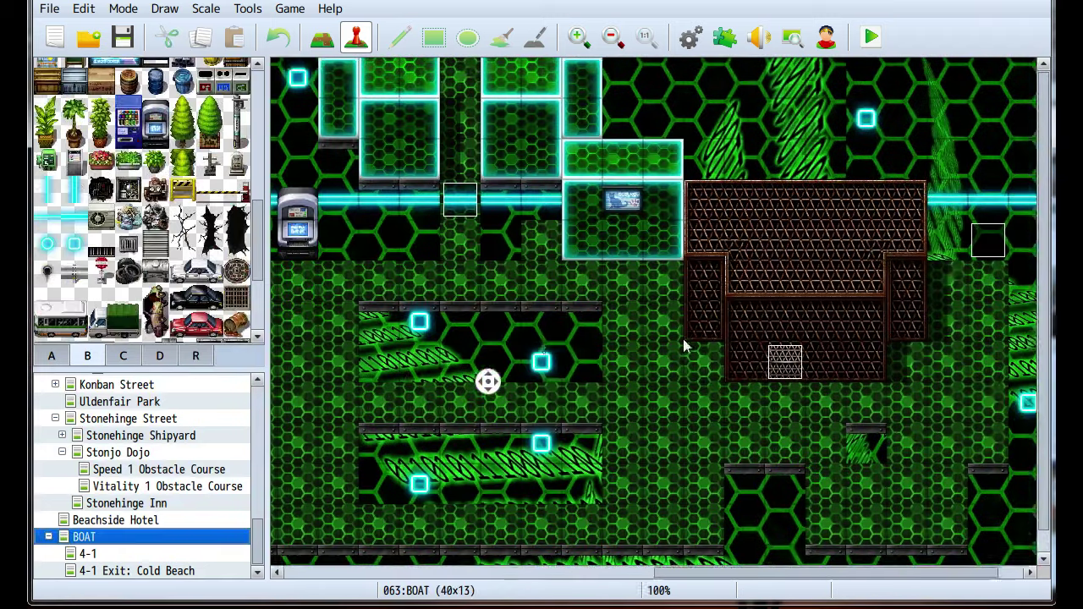
pyautogui.scroll(-2, 662, 370)
pyautogui.click(136, 570)
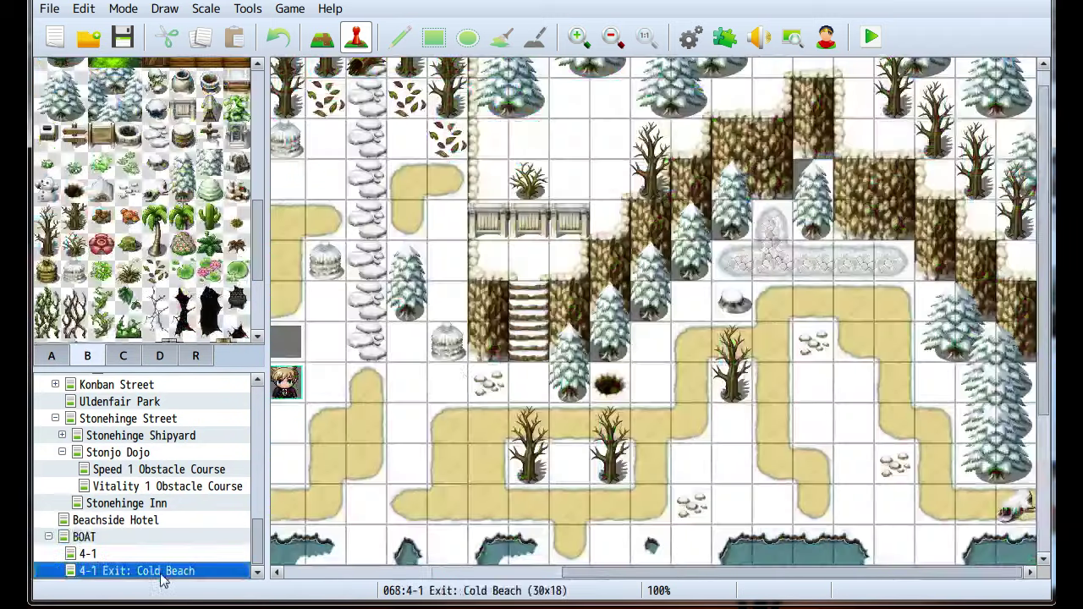
pyautogui.hscroll(-5, 385, 267)
pyautogui.scroll(1, 385, 267)
pyautogui.hscroll(-5, 385, 268)
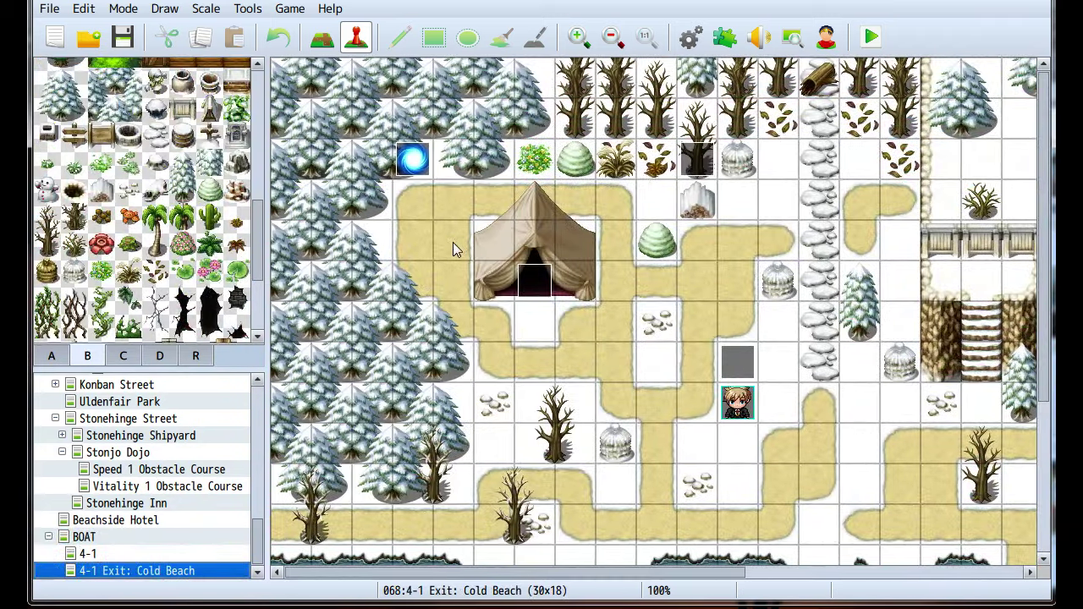
# Remove the bare tree at the western end of the lower sandy path and place a snowy barricade at 0,11
pyautogui.click(692, 280)
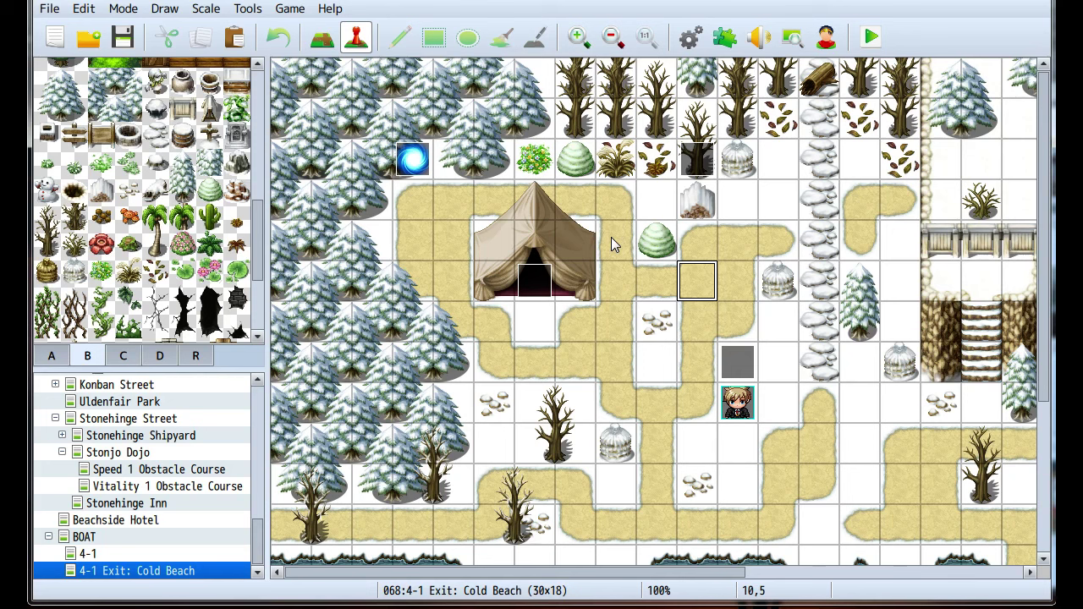
pyautogui.scroll(-3, 613, 275)
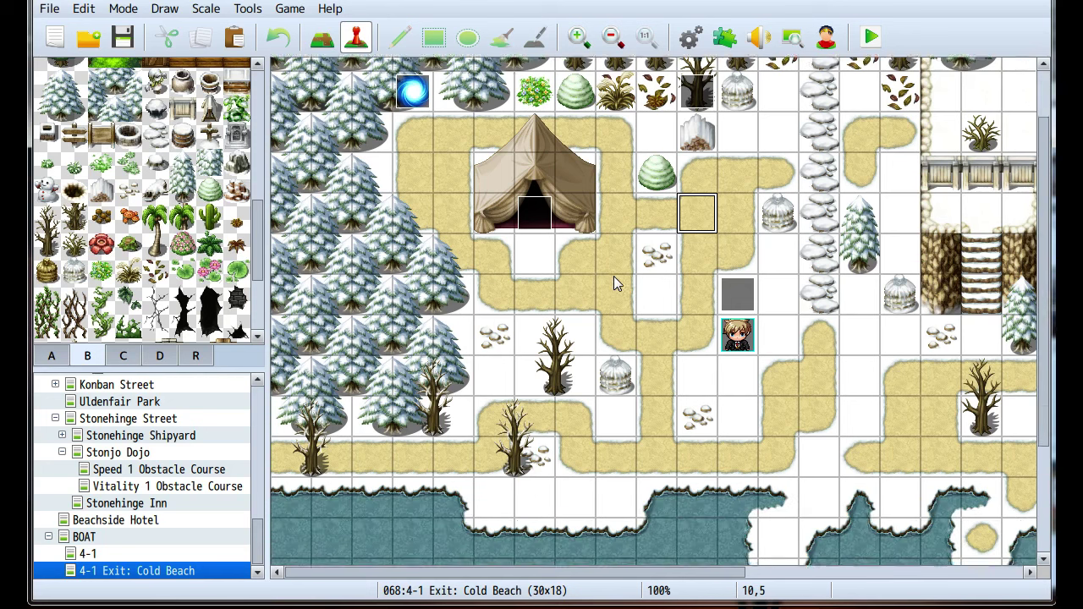
pyautogui.scroll(1, 612, 276)
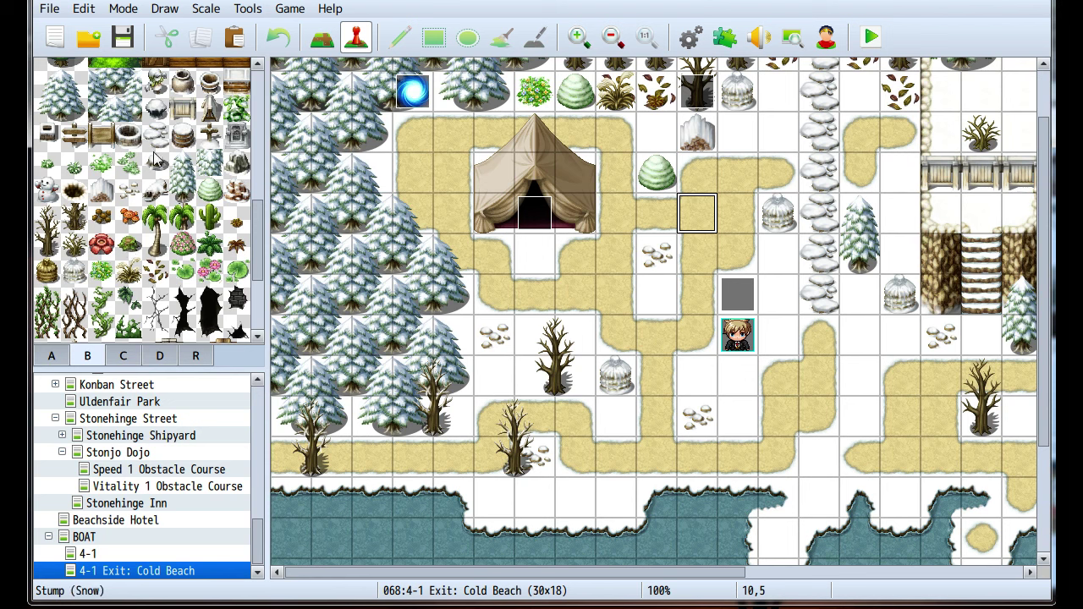
pyautogui.scroll(1, 173, 148)
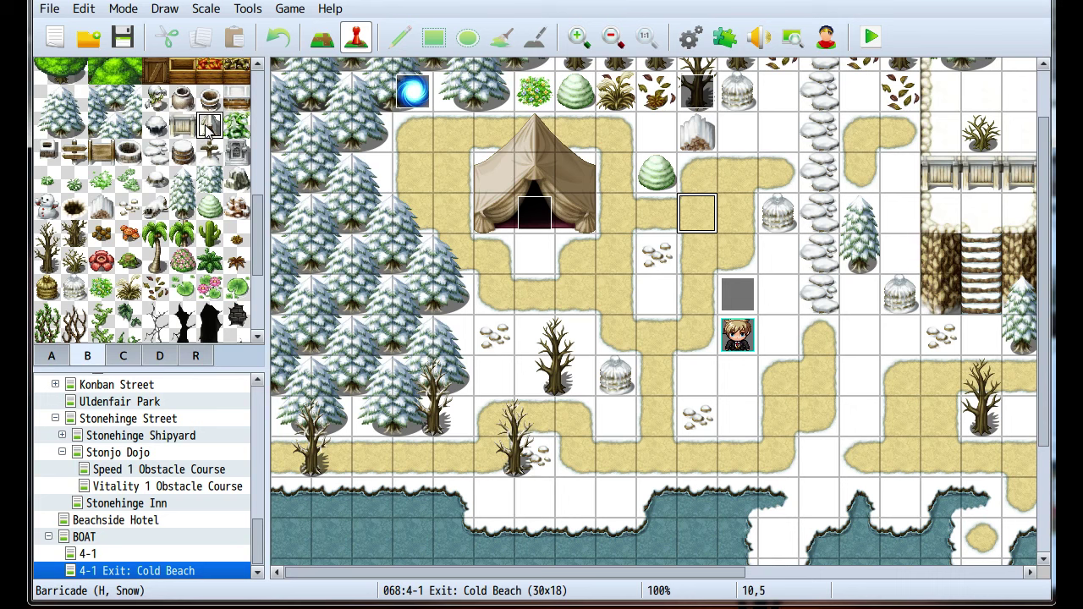
pyautogui.click(321, 36)
pyautogui.click(291, 457)
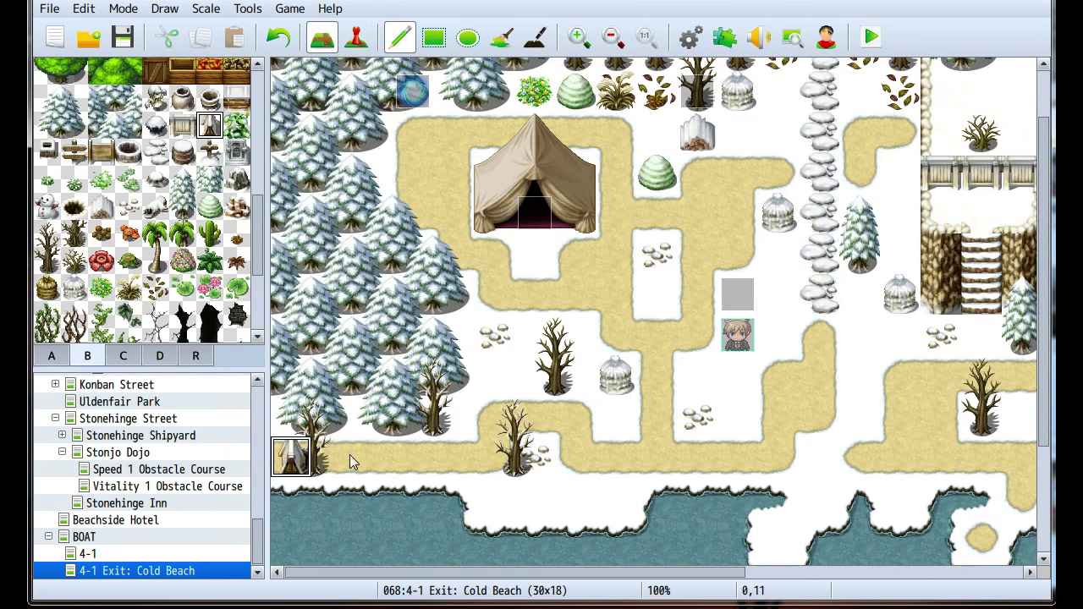
pyautogui.rightClick(390, 469)
pyautogui.click(291, 456)
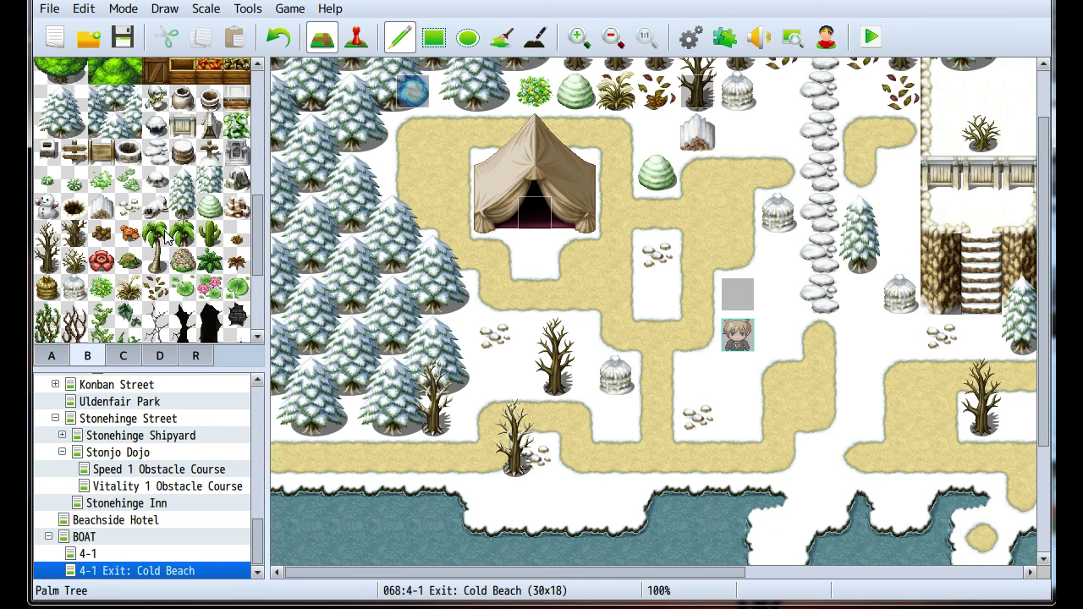
pyautogui.click(210, 127)
pyautogui.click(291, 457)
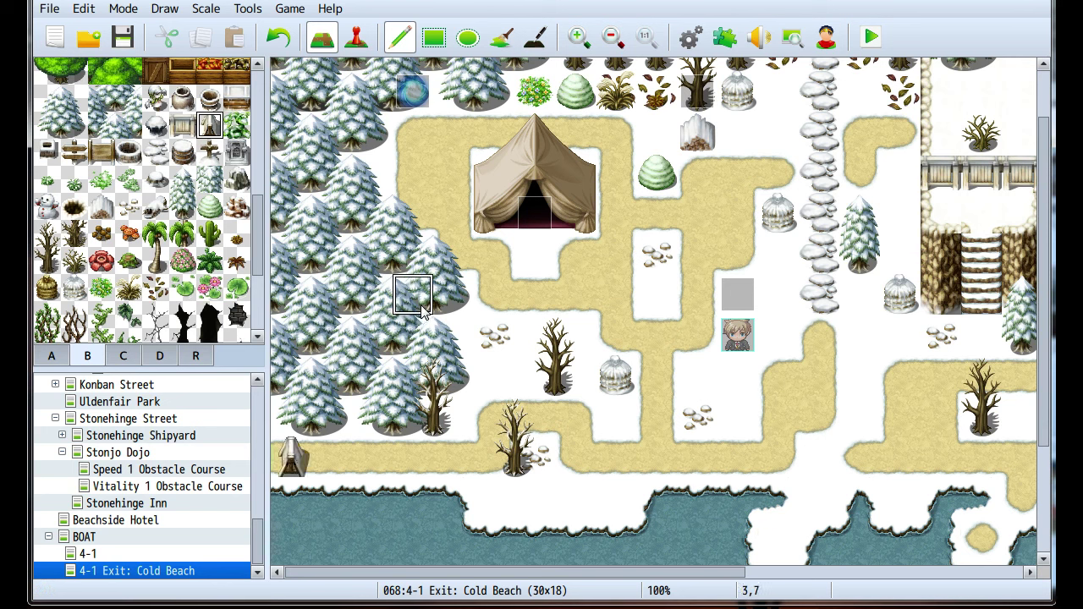
# Save the changes to the game, start a playtest on Cold Beach, and check the in-game inventory screen
pyautogui.click(861, 39)
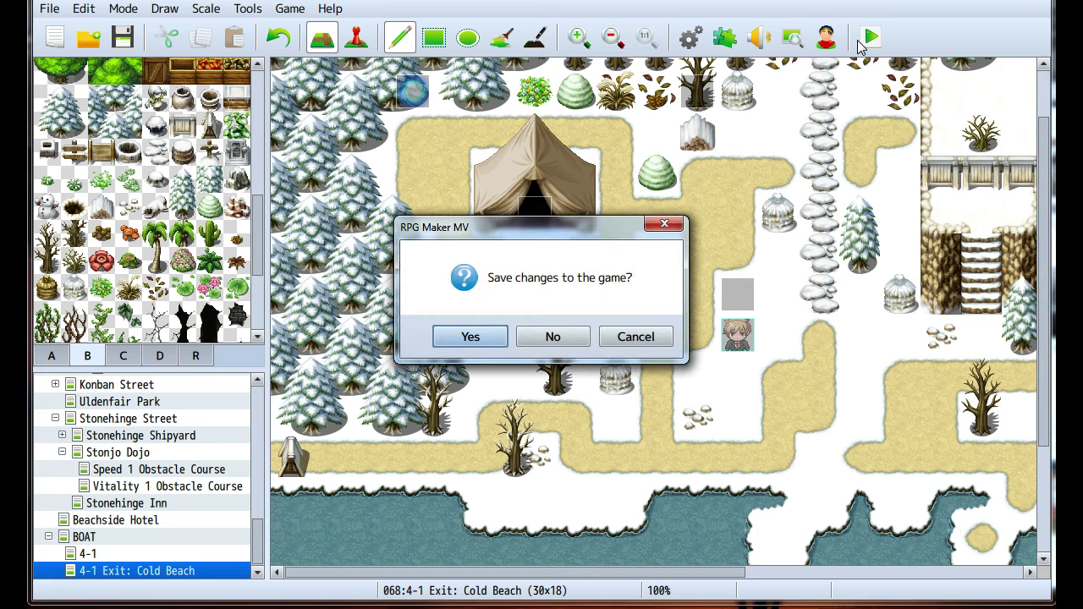
pyautogui.press('Return')
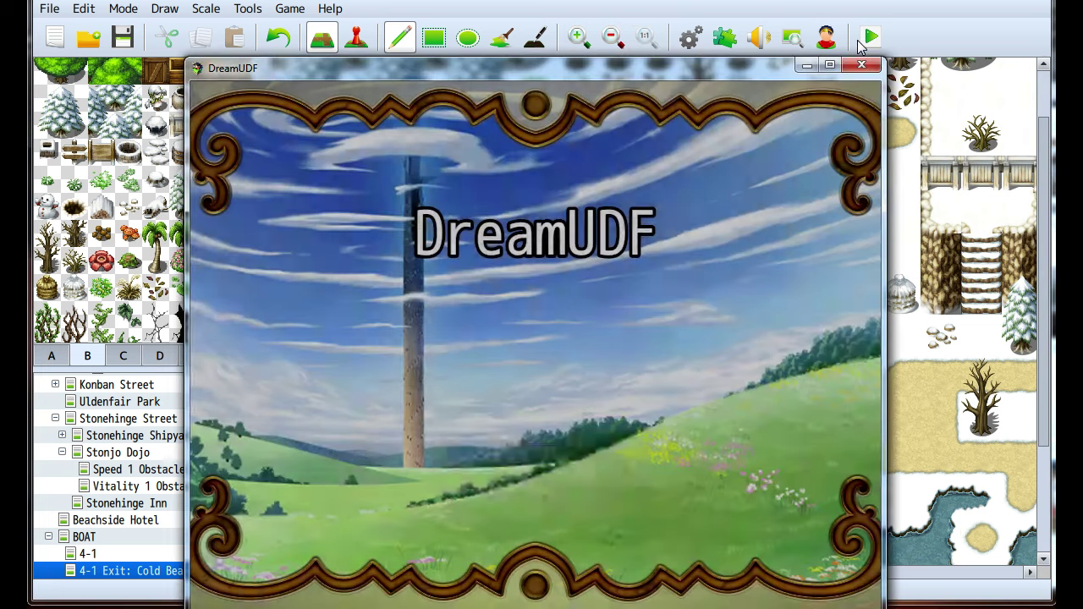
pyautogui.press('Return')
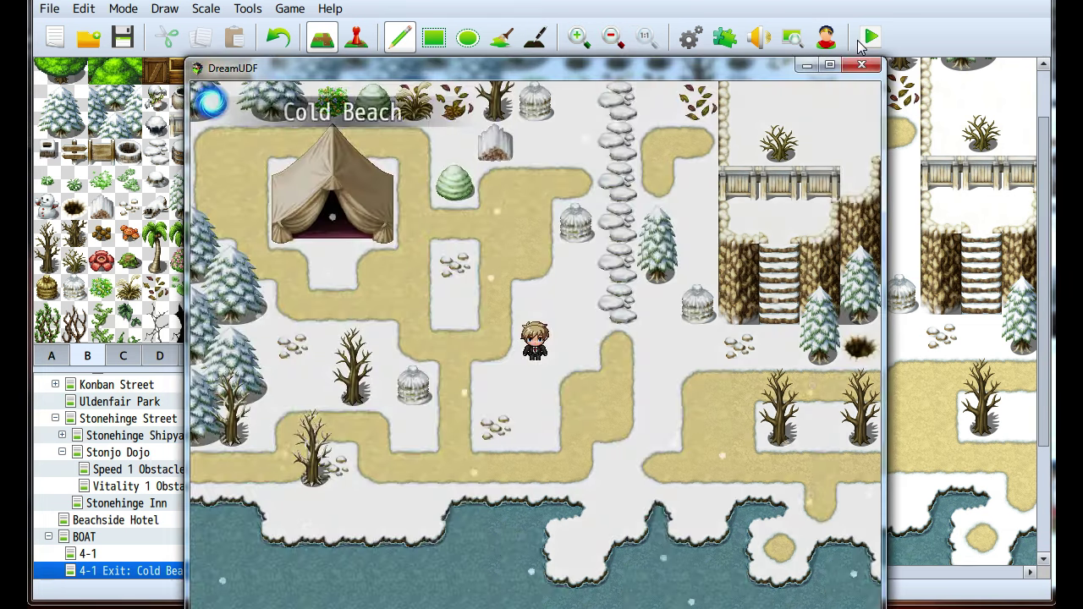
pyautogui.press('Escape')
pyautogui.press('Return')
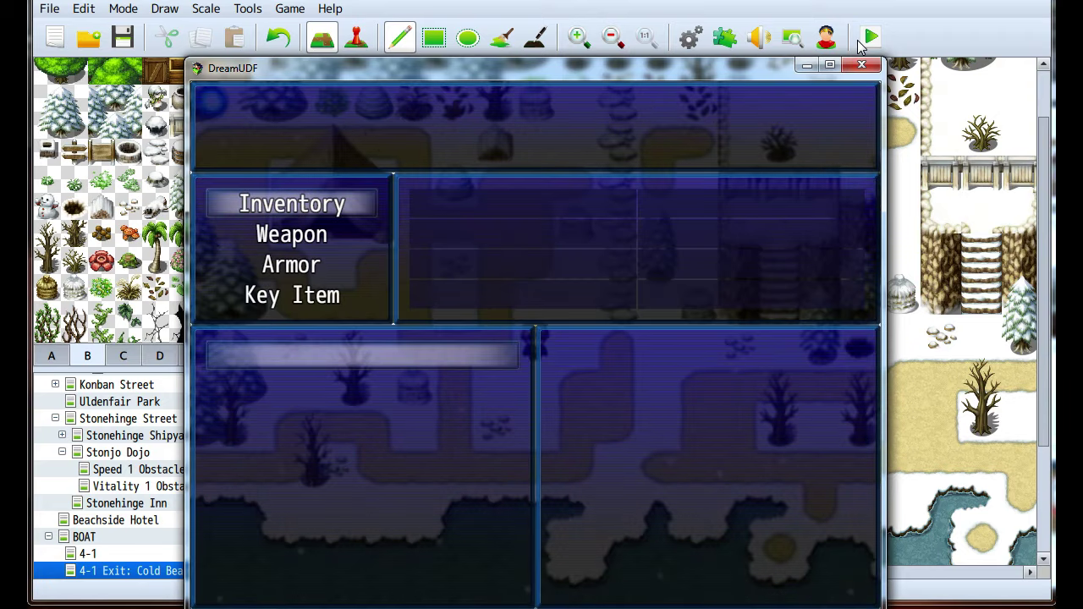
pyautogui.press('Escape')
pyautogui.press('Escape')
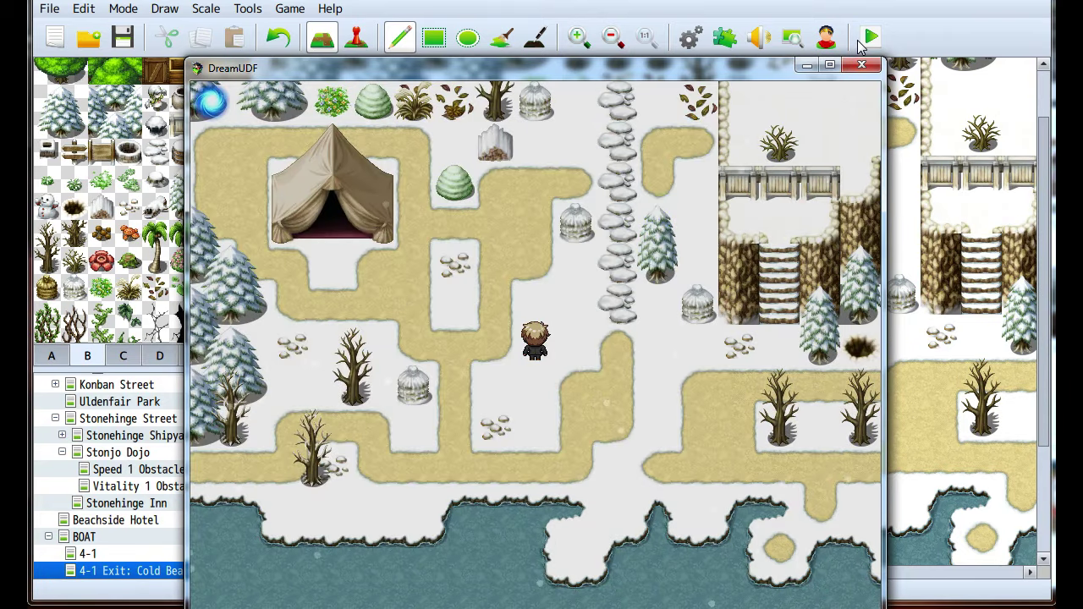
# Test a Wisdom Charm from the in-game inventory on the party member and check the Max MP in the main menu
pyautogui.press('Escape')
pyautogui.press('Return')
pyautogui.press('Return')
pyautogui.press('Return')
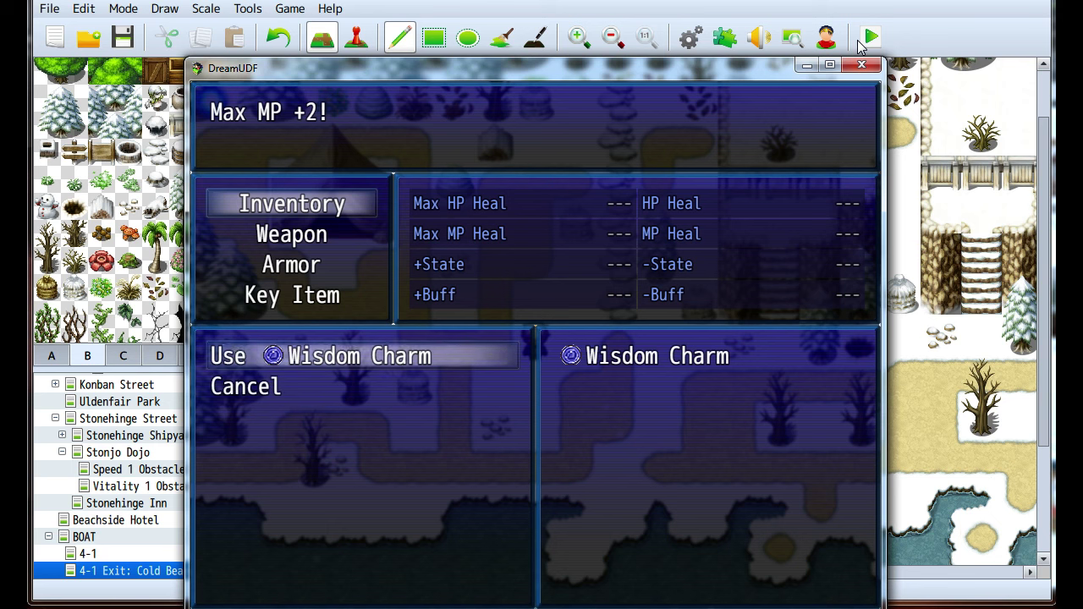
pyautogui.press('Return')
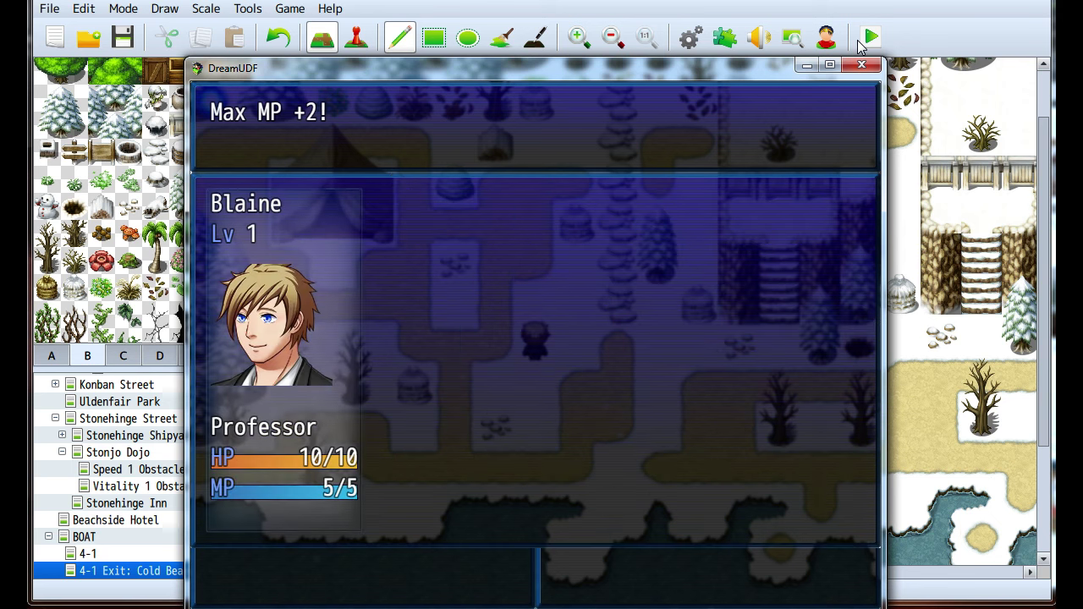
pyautogui.press('Escape')
pyautogui.press('Escape')
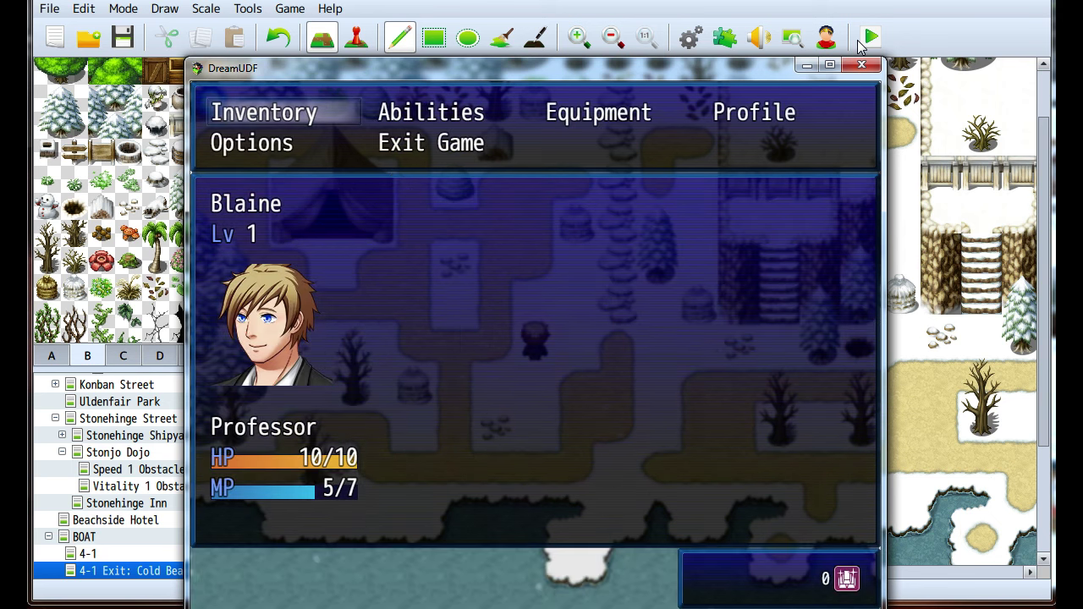
pyautogui.press('Escape')
pyautogui.press('Escape')
pyautogui.press('Return')
pyautogui.press('Escape')
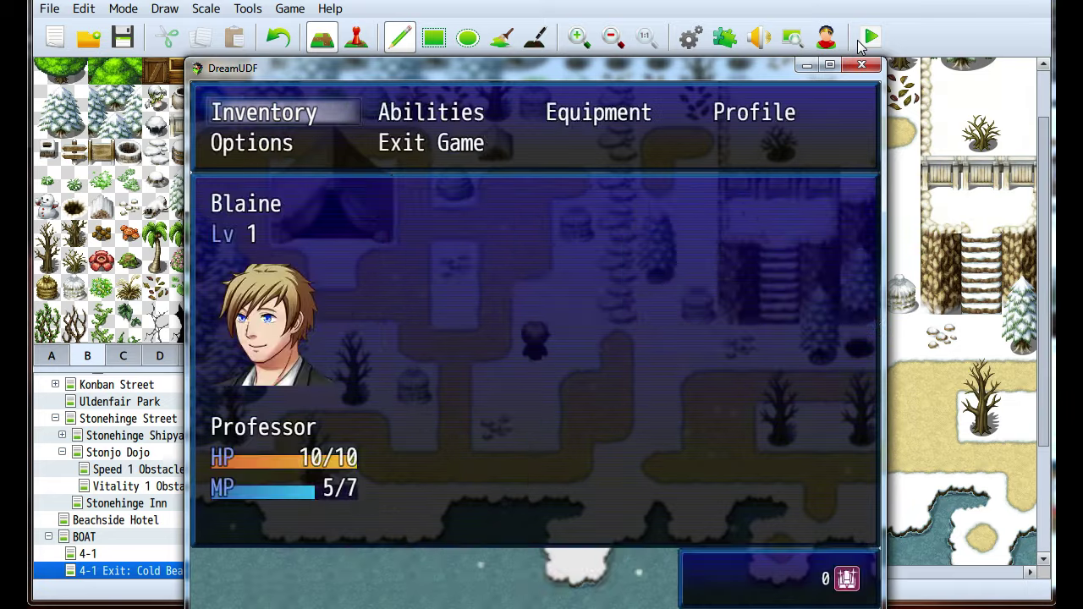
pyautogui.press('Escape')
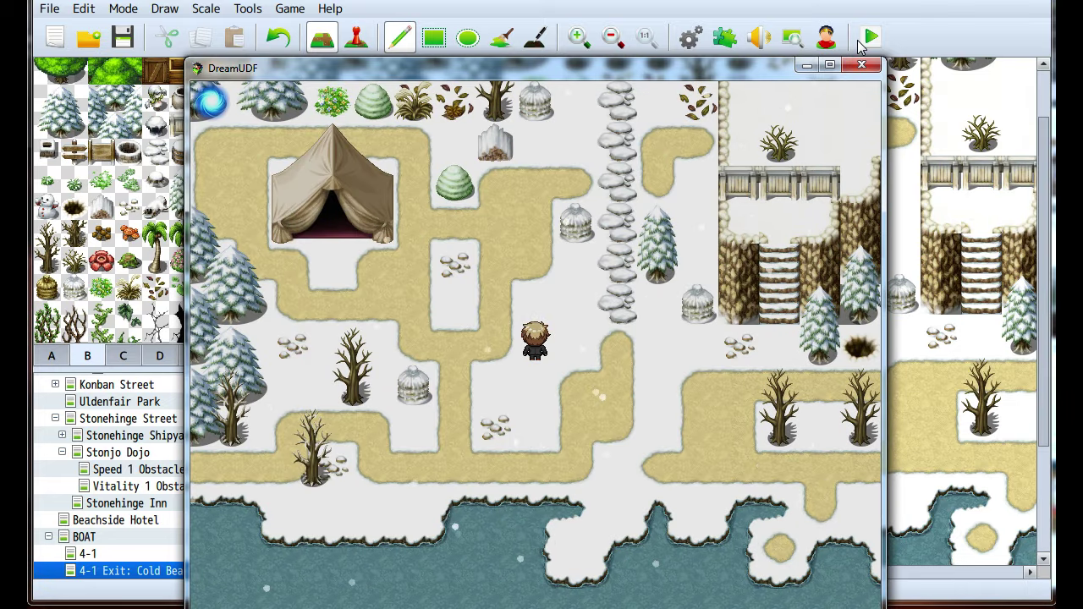
# Use Wisdom Charms on the party member repeatedly in the playtest until only one is left
pyautogui.press('Escape')
pyautogui.press('Return')
pyautogui.press('Return')
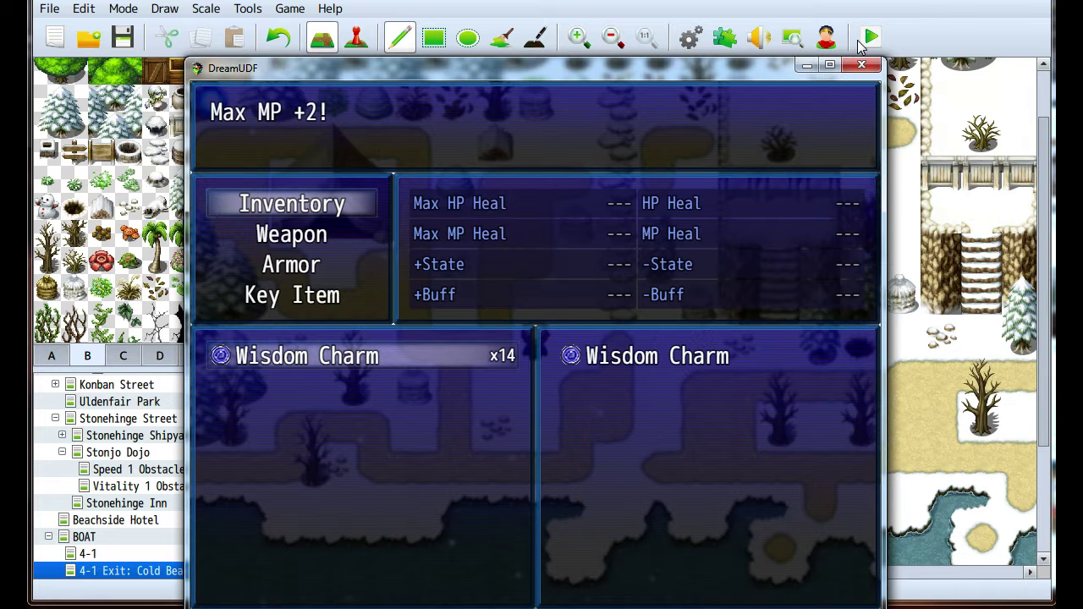
pyautogui.press('Return')
pyautogui.press('Return')
pyautogui.press('Return')
pyautogui.press('Return')
pyautogui.press('Return')
pyautogui.press('Return')
pyautogui.press('Return')
pyautogui.press('Return')
pyautogui.press('Return')
pyautogui.press('Return')
pyautogui.press('Return')
pyautogui.press('Return')
pyautogui.press('Return')
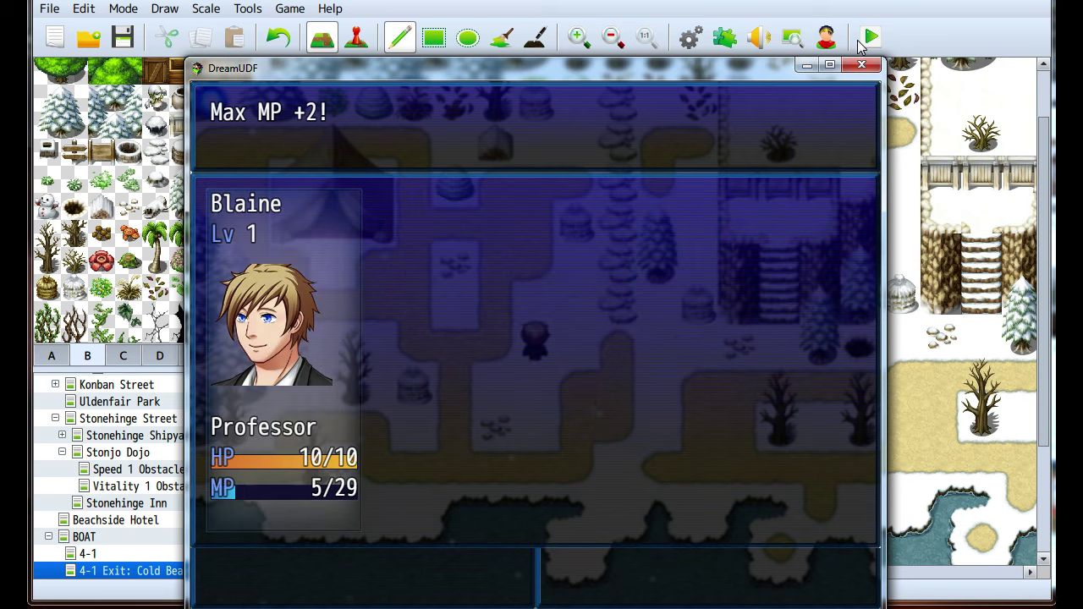
pyautogui.press('Return')
pyautogui.press('Return')
pyautogui.press('Return')
pyautogui.press('Escape')
pyautogui.press('Escape')
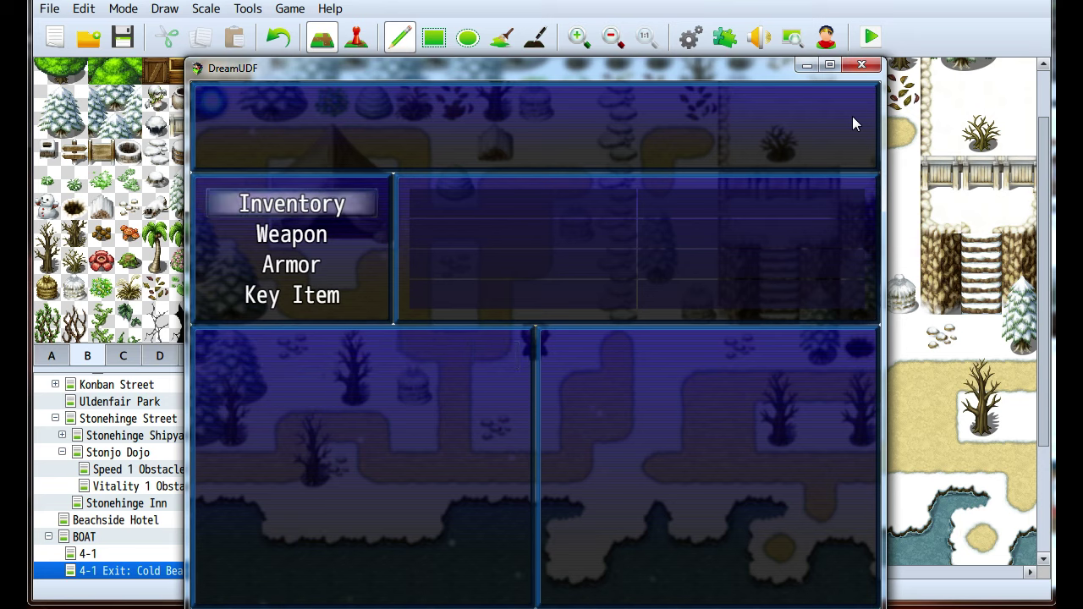
# Reopen the in-game inventory, go through its categories down to Key Item, and show the Wisdom Charm's details
pyautogui.press('Escape')
pyautogui.press('Escape')
pyautogui.press('Escape')
pyautogui.press('Return')
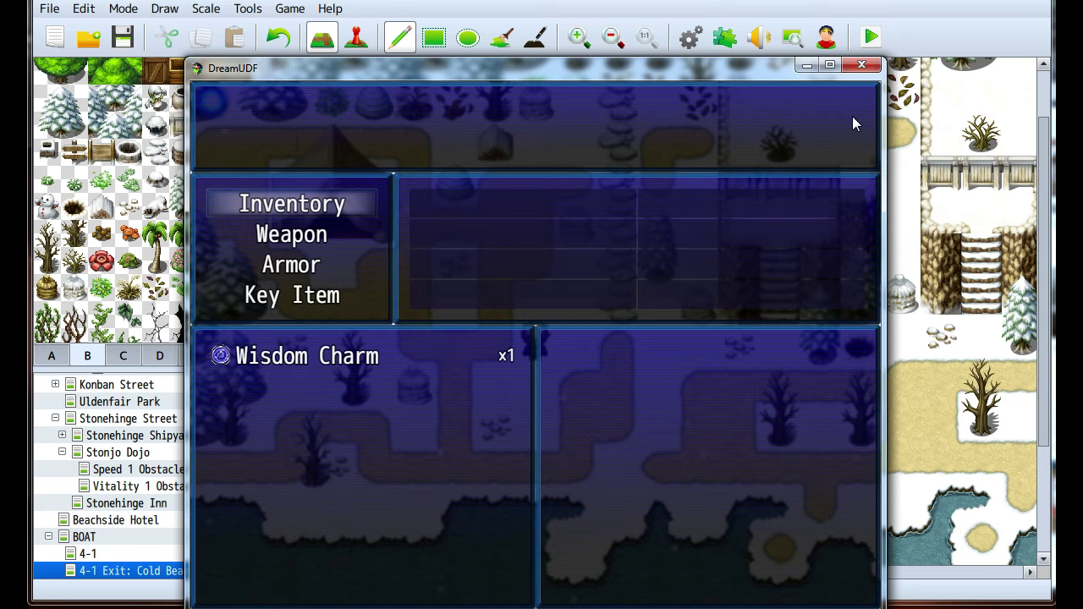
pyautogui.press('Down')
pyautogui.press('Down')
pyautogui.press('Down')
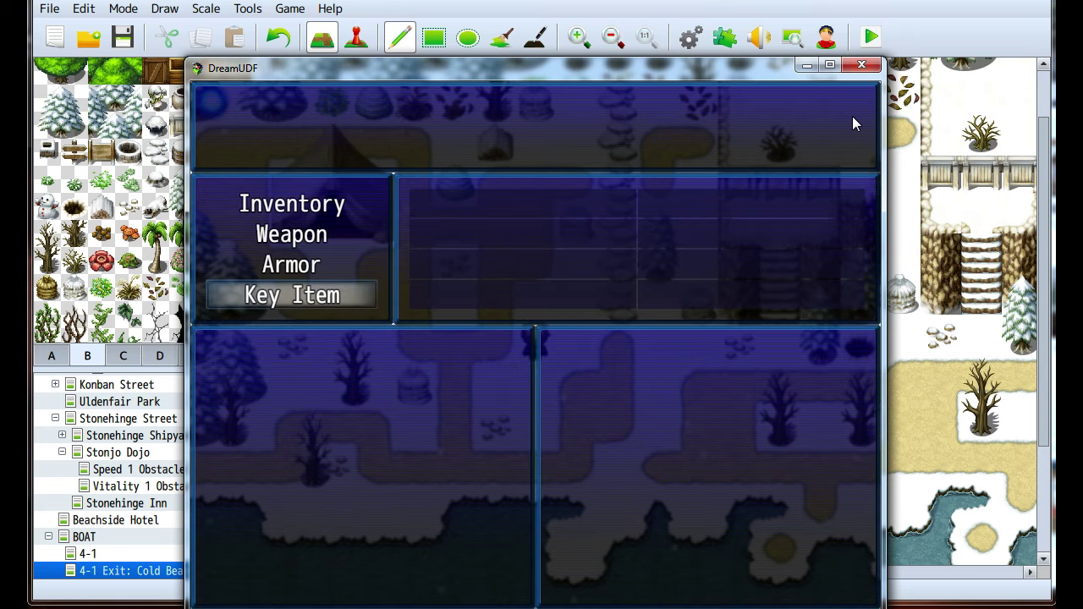
pyautogui.press('Down')
pyautogui.press('Return')
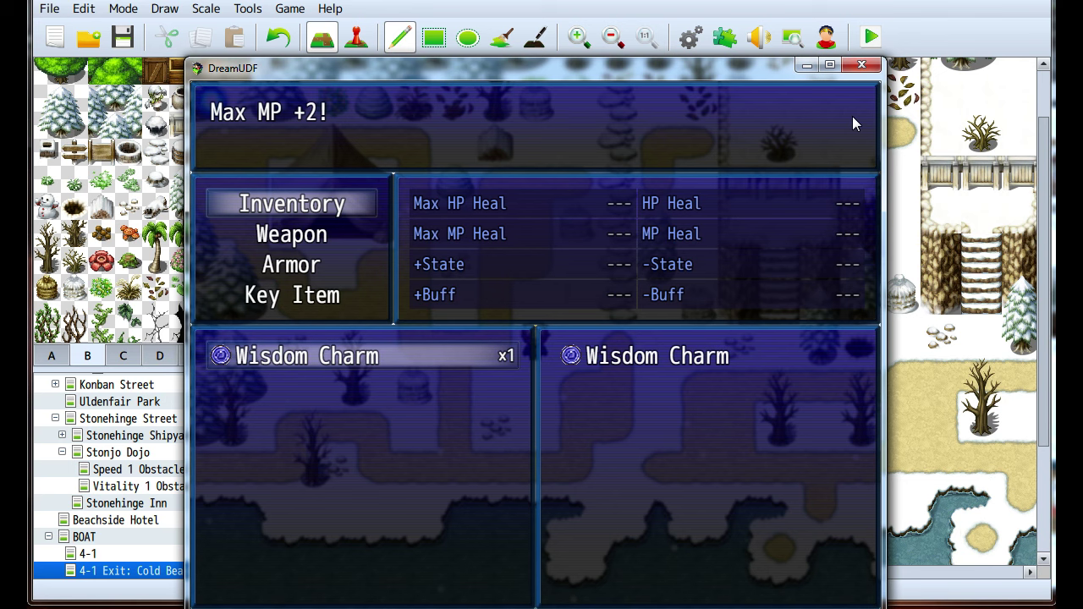
# End the playtest and set the Show Icon parameter of the YEP_ItemCore plugin to true
pyautogui.click(862, 65)
pyautogui.click(725, 36)
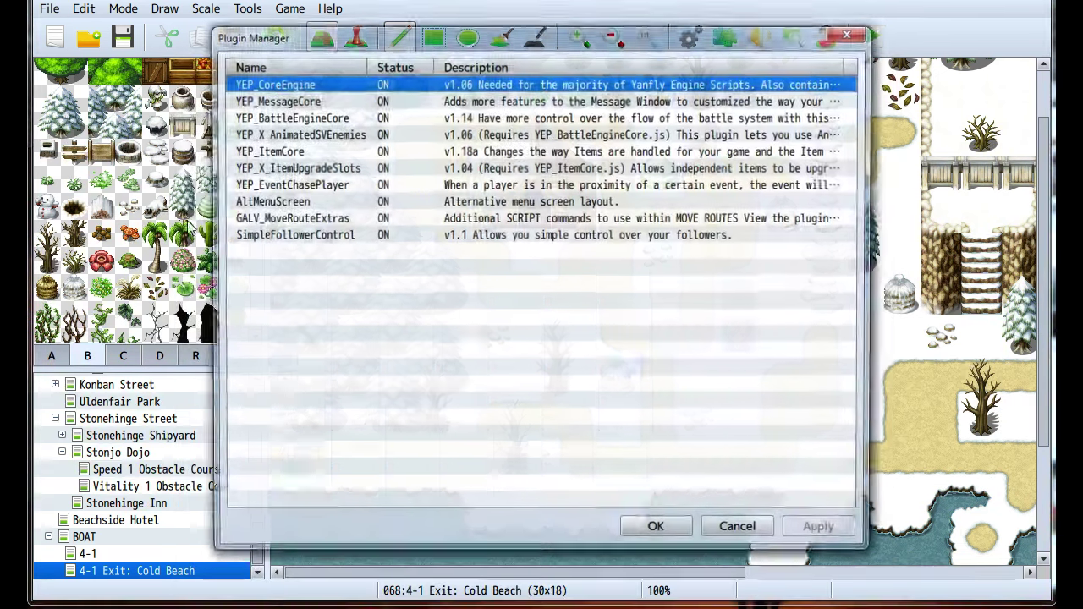
pyautogui.doubleClick(288, 154)
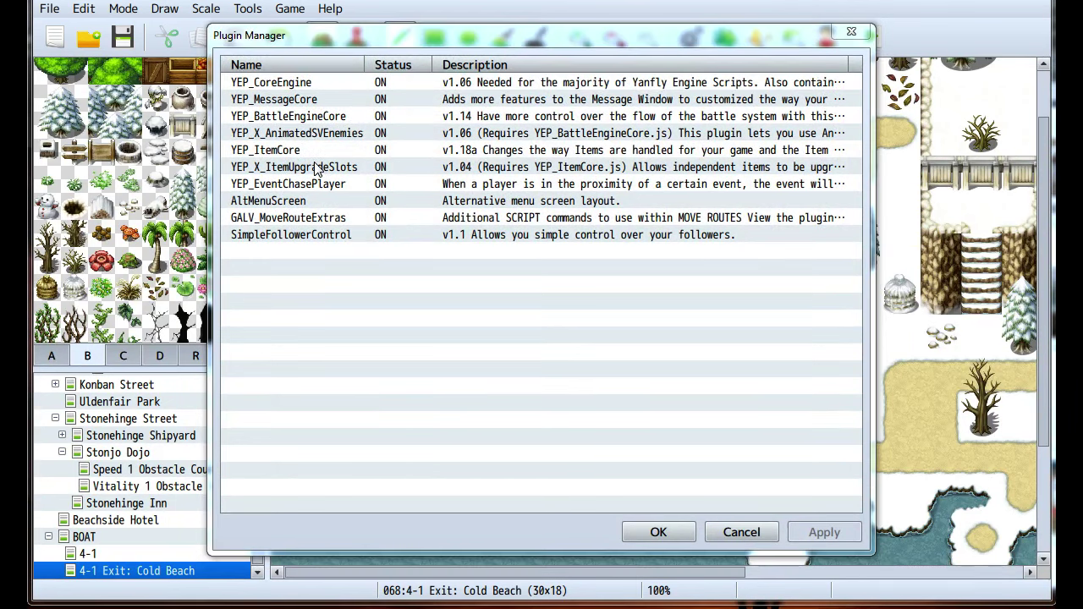
pyautogui.scroll(-5, 549, 339)
pyautogui.scroll(-1, 550, 338)
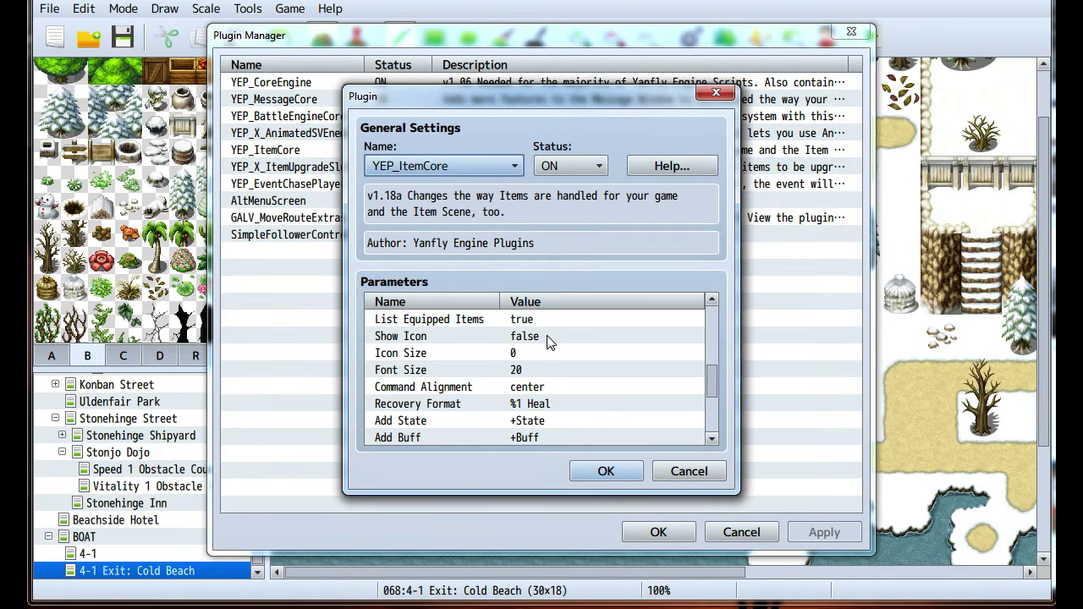
pyautogui.click(488, 355)
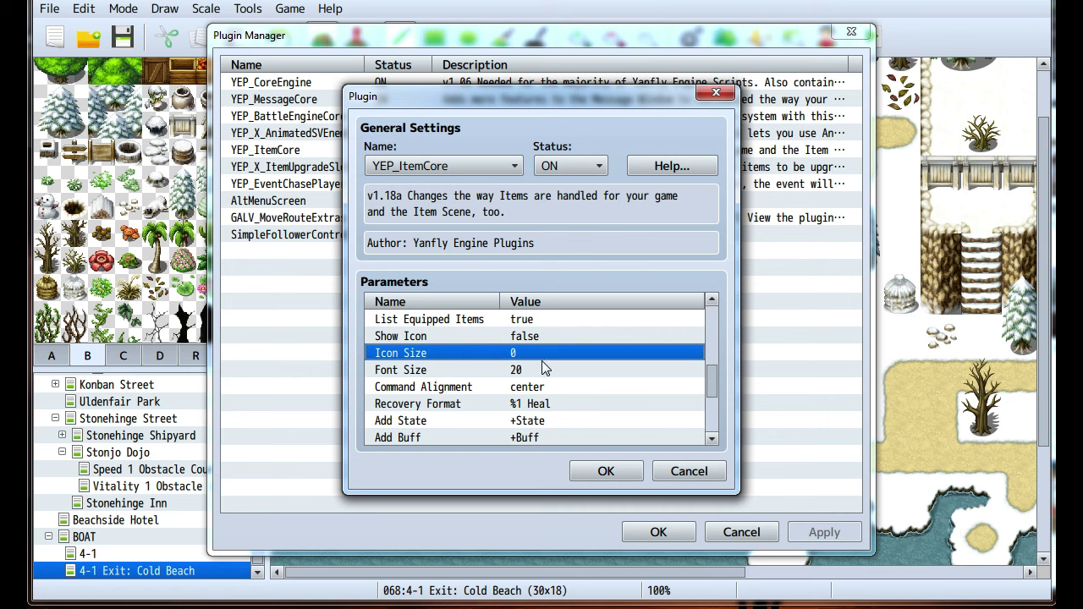
pyautogui.scroll(1, 580, 373)
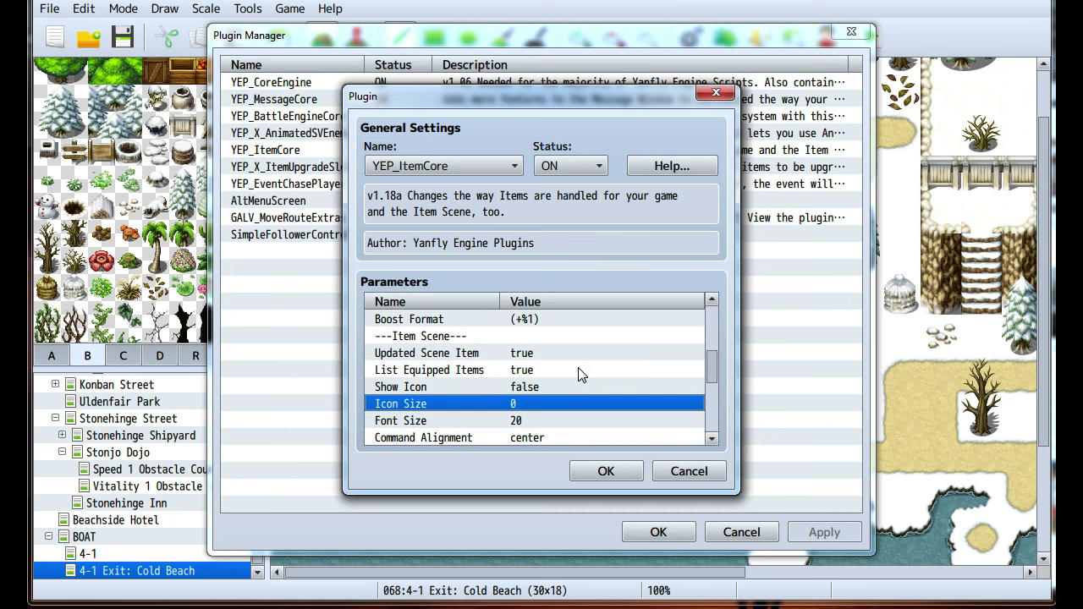
pyautogui.click(552, 388)
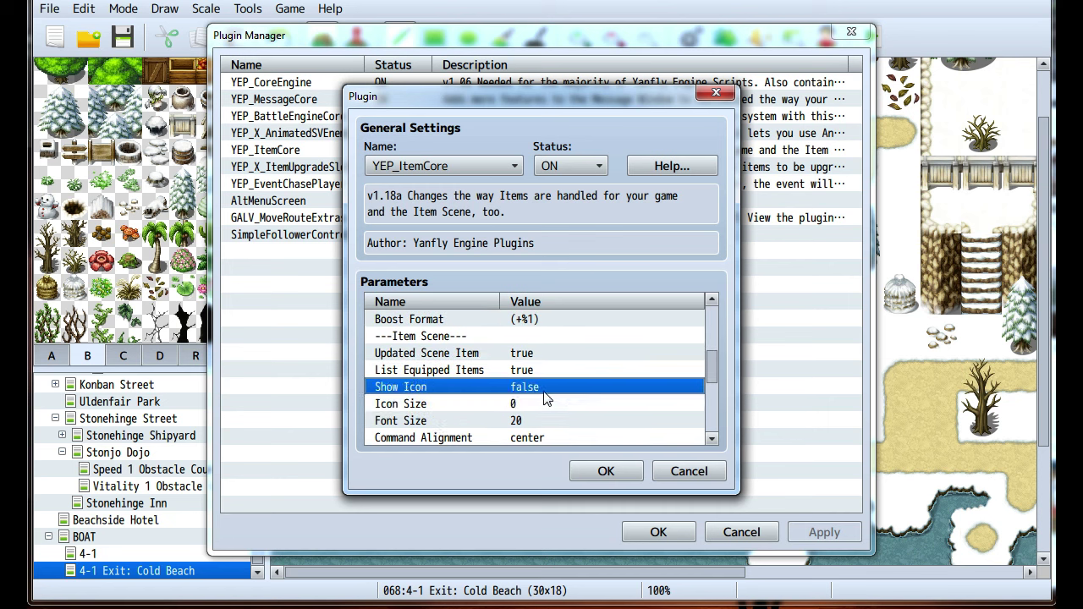
pyautogui.doubleClick(545, 393)
pyautogui.write('true')
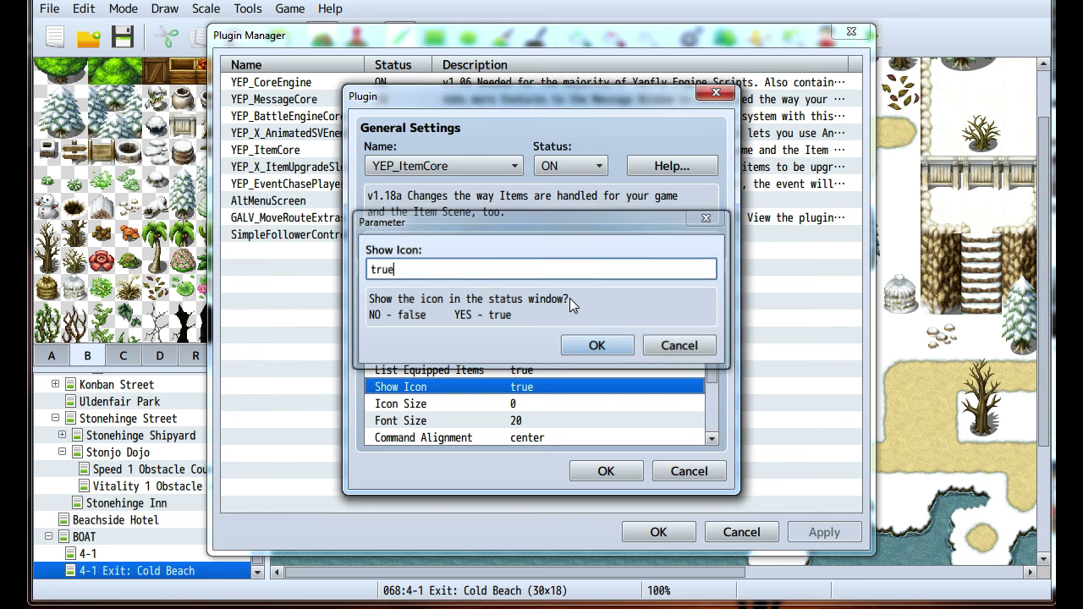
pyautogui.press('Return')
# Set YEP_ItemCore's Icon Size parameter to 64 and apply the plugin changes
pyautogui.click(503, 404)
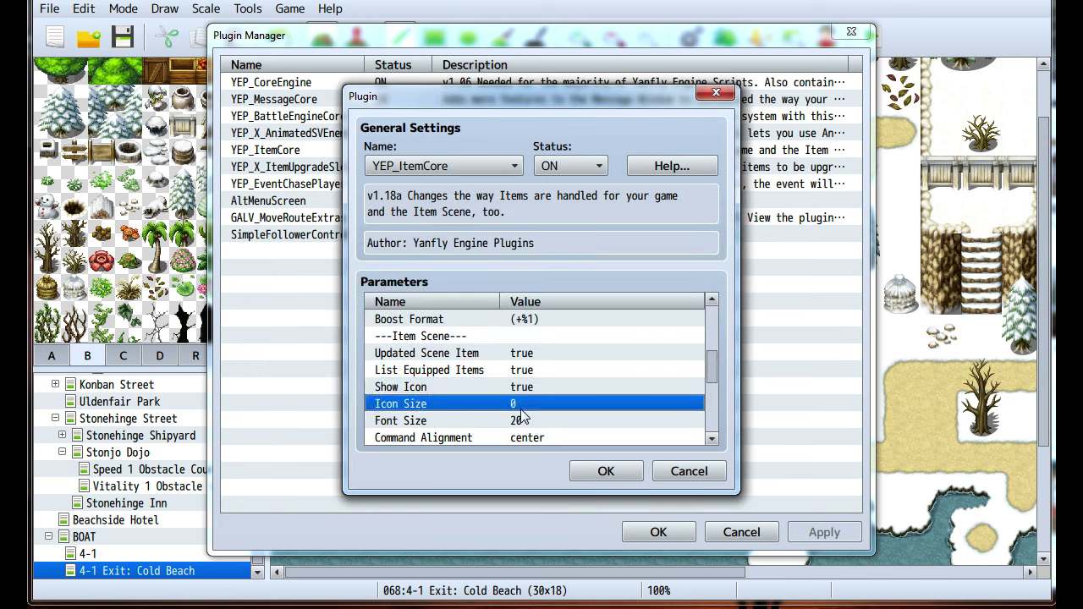
pyautogui.doubleClick(521, 410)
pyautogui.write('64')
pyautogui.click(599, 344)
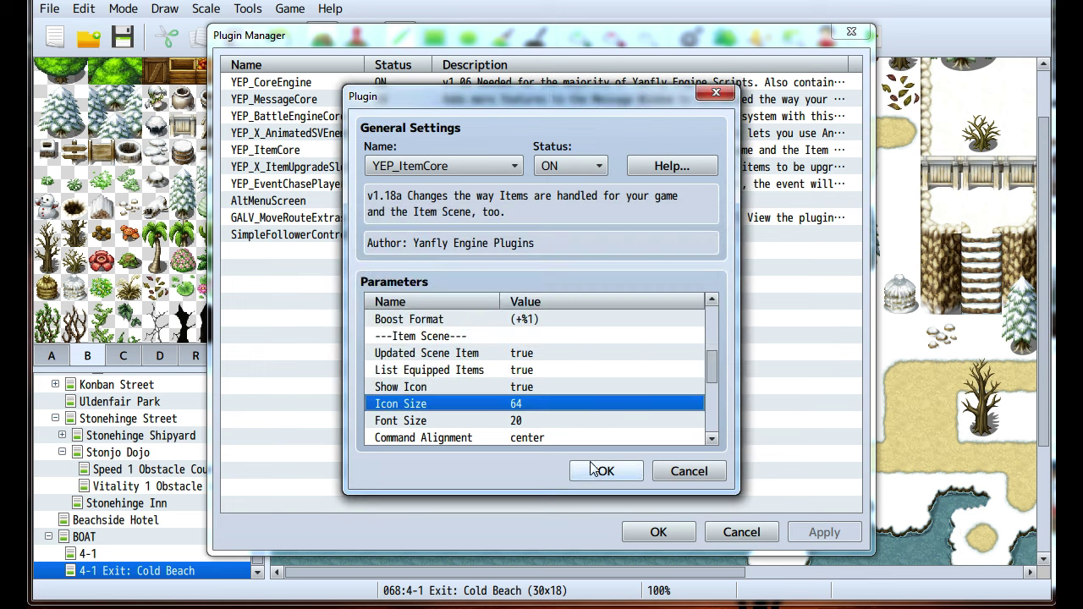
pyautogui.click(593, 471)
pyautogui.click(810, 532)
pyautogui.click(658, 531)
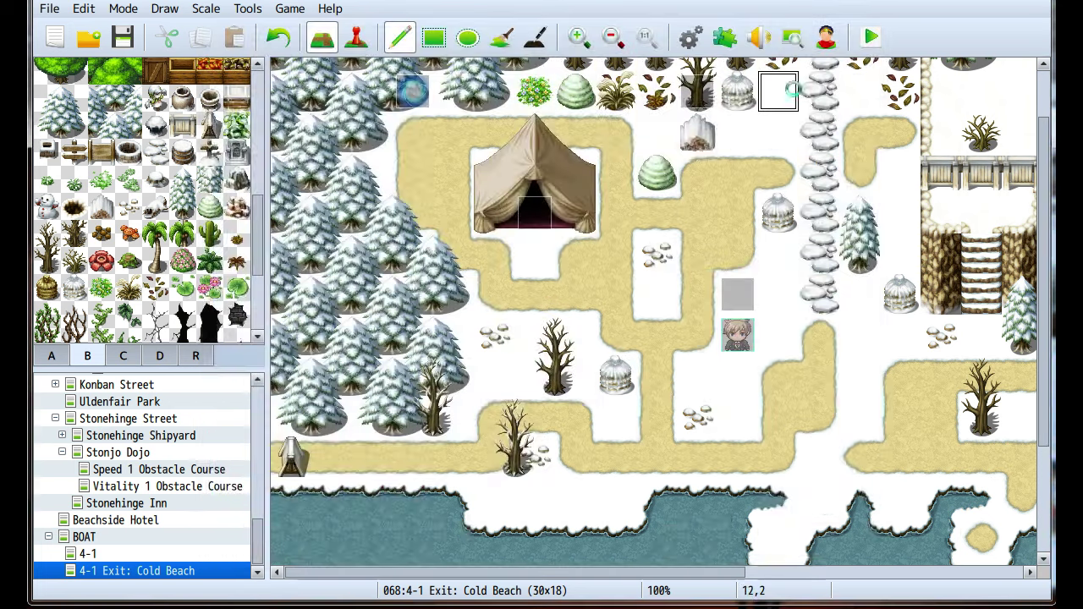
# Playtest the game, check the Wisdom Charm's details in the in-game inventory, and end the playtest
pyautogui.click(872, 38)
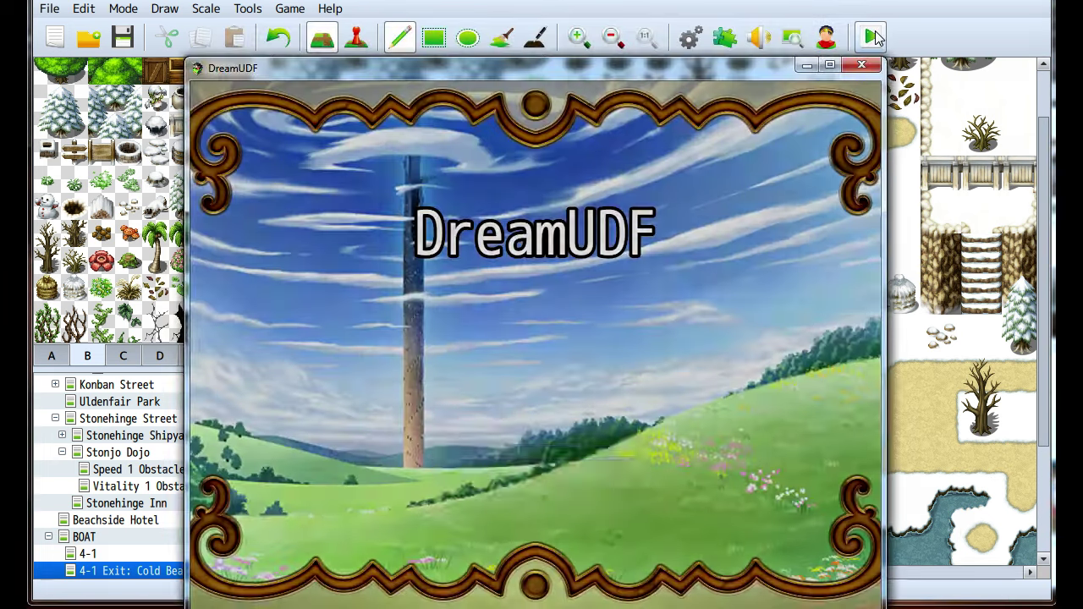
pyautogui.press('Return')
pyautogui.press('Escape')
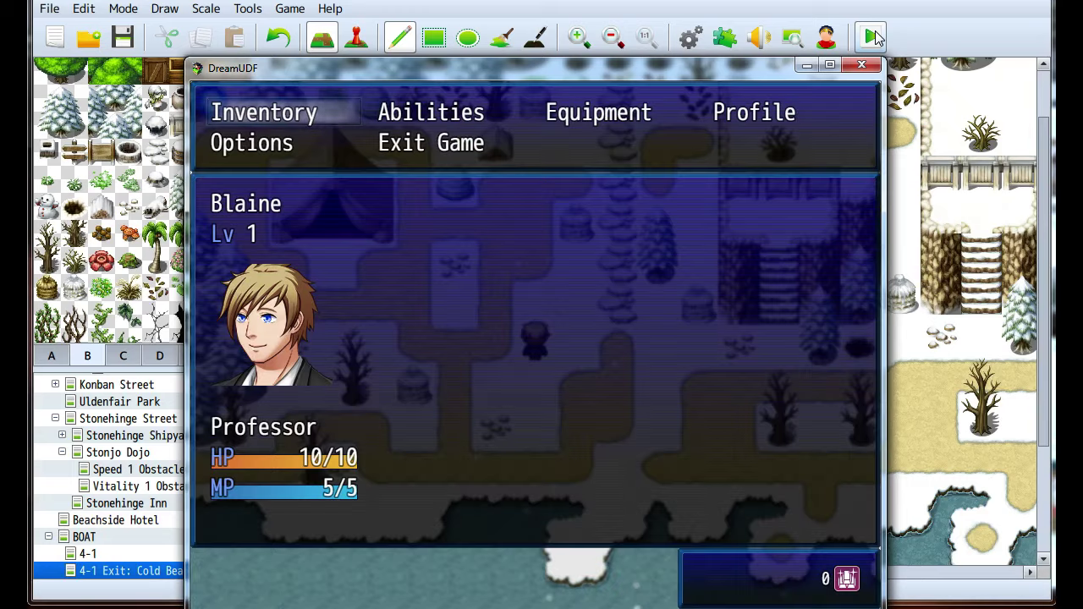
pyautogui.press('Return')
pyautogui.press('Return')
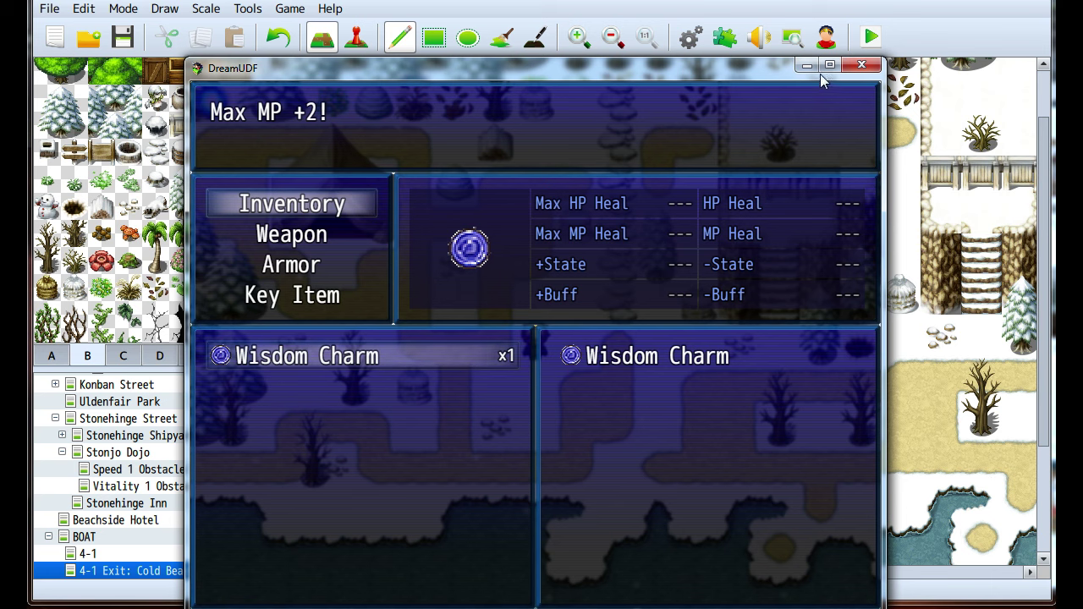
pyautogui.click(861, 65)
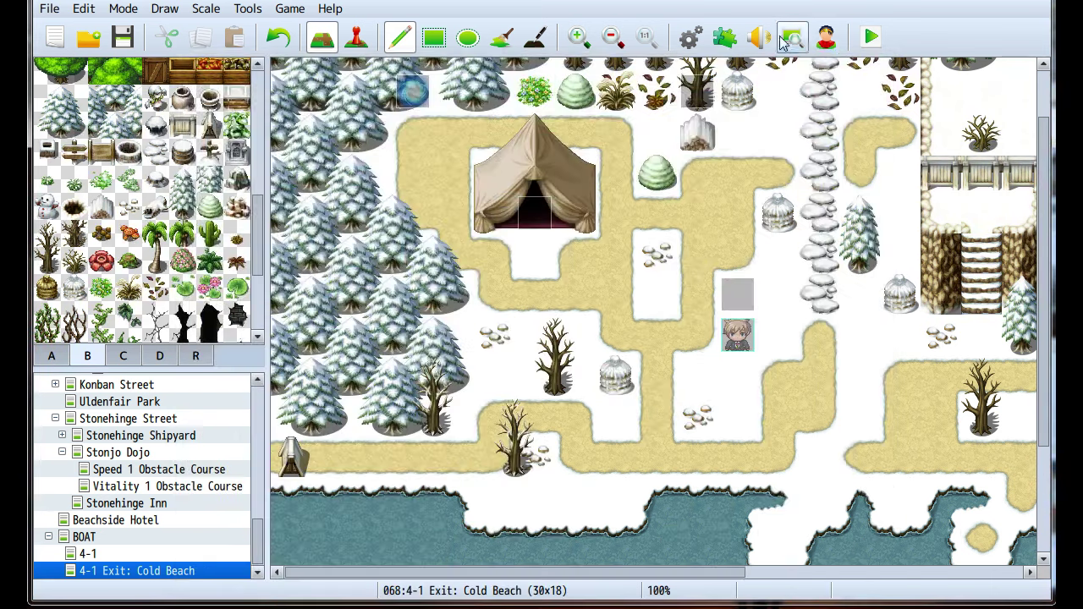
# Set the Show Icon parameter of the YEP_ItemCore plugin back to false and apply the change
pyautogui.click(700, 41)
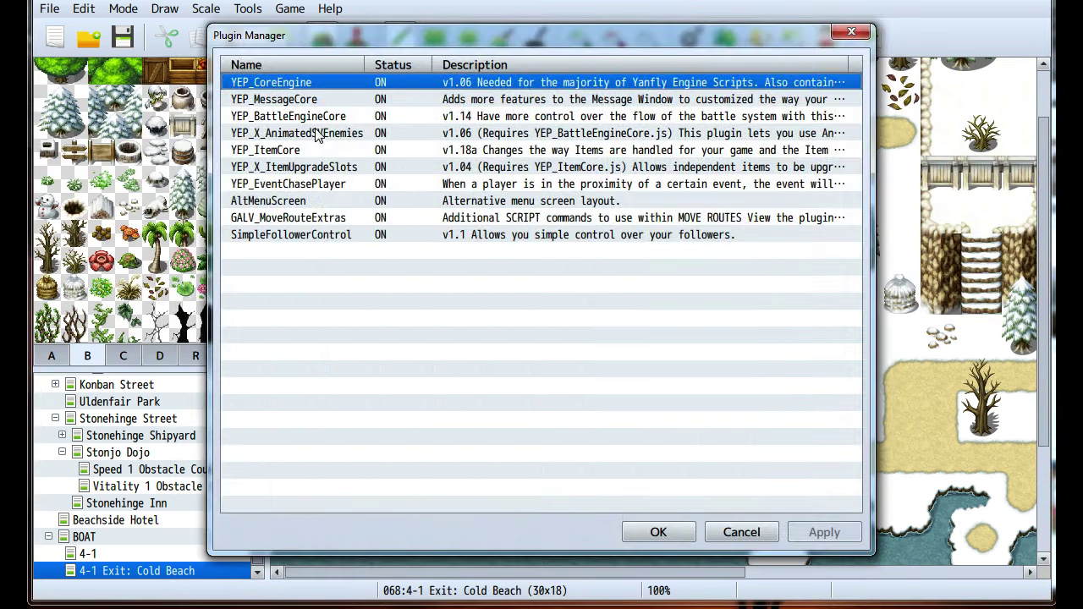
pyautogui.click(297, 100)
pyautogui.rightClick(290, 150)
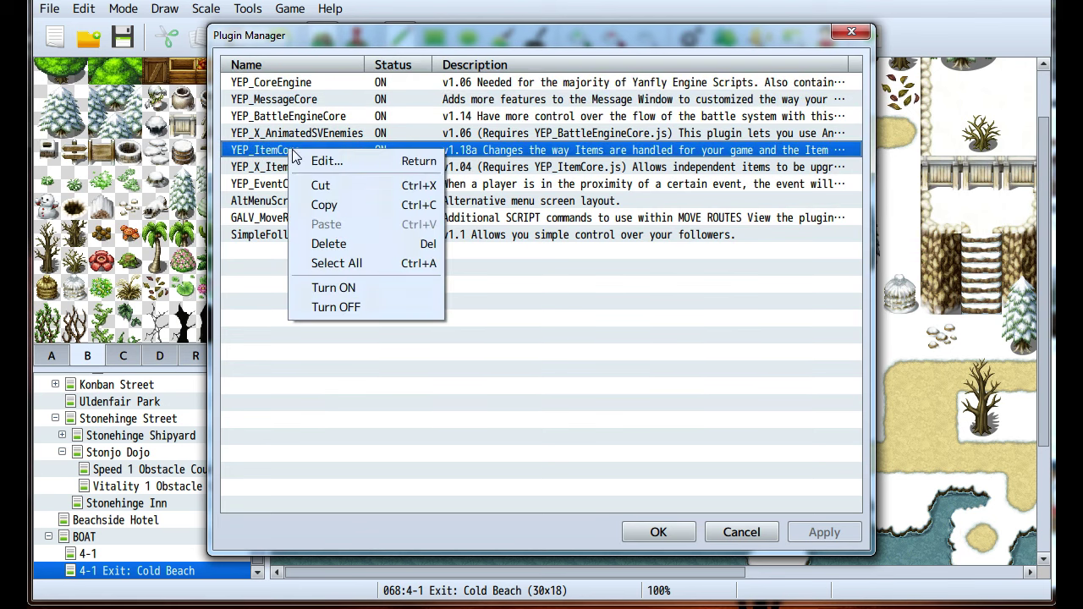
pyautogui.click(321, 160)
pyautogui.scroll(-2, 486, 336)
pyautogui.scroll(-3, 547, 375)
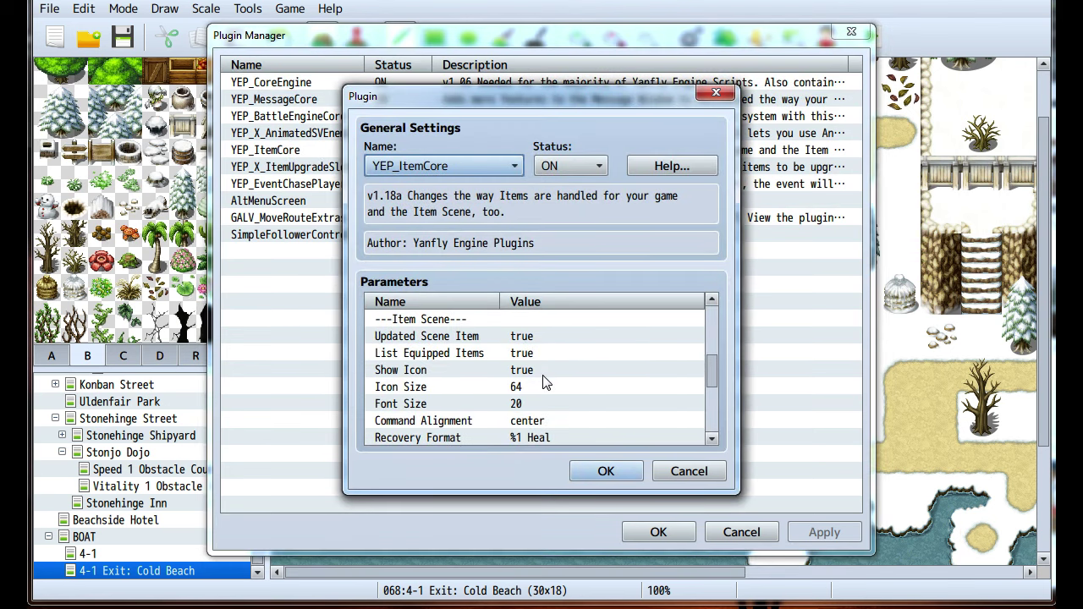
pyautogui.doubleClick(529, 374)
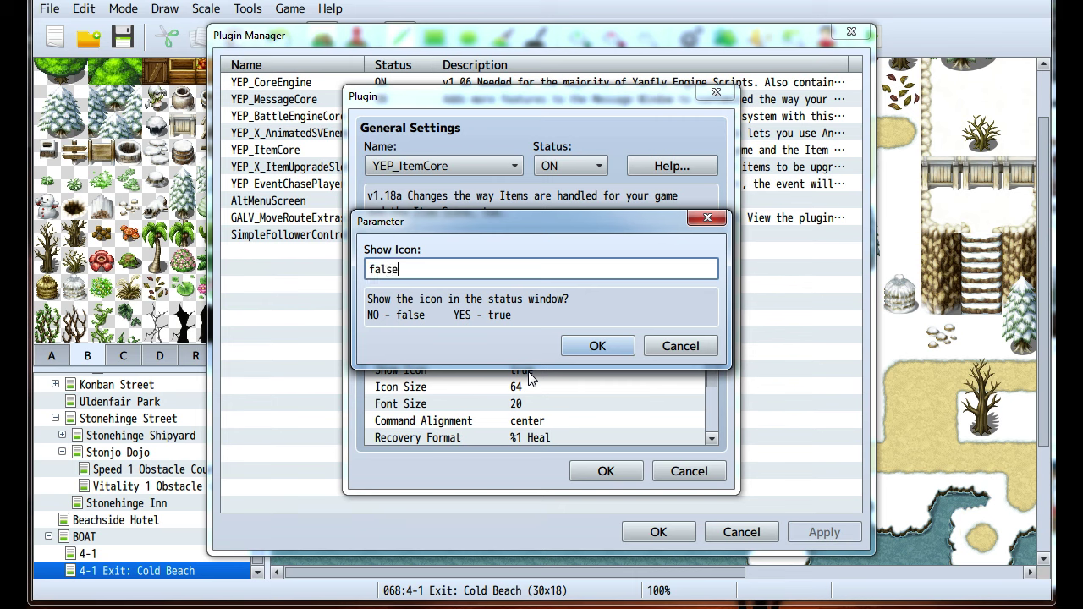
pyautogui.press('Return')
pyautogui.click(605, 471)
pyautogui.click(822, 531)
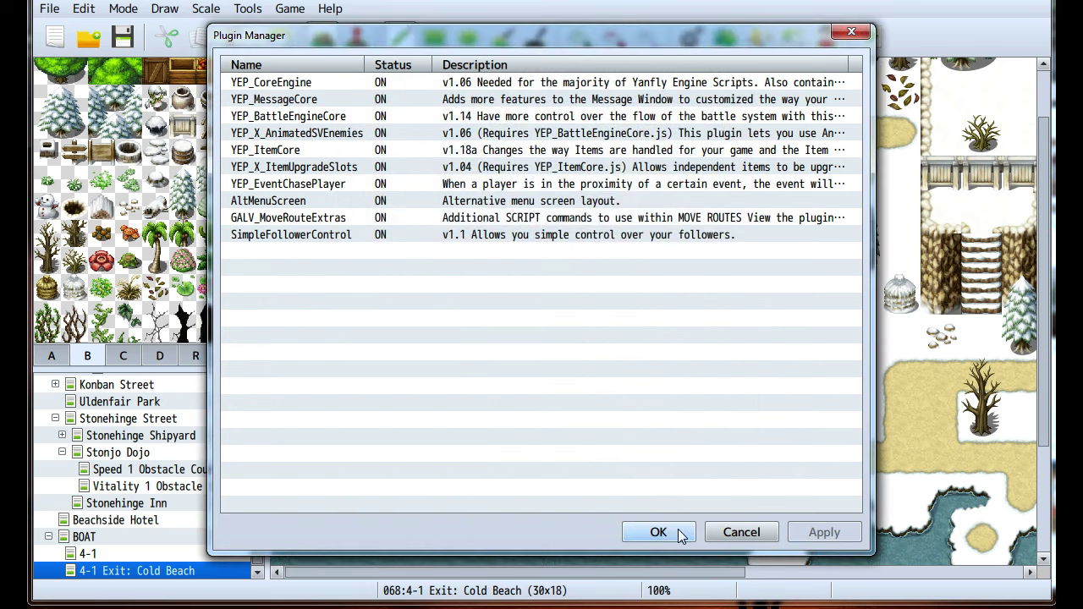
pyautogui.click(681, 535)
# Look over the background music list in the sound test
pyautogui.click(759, 36)
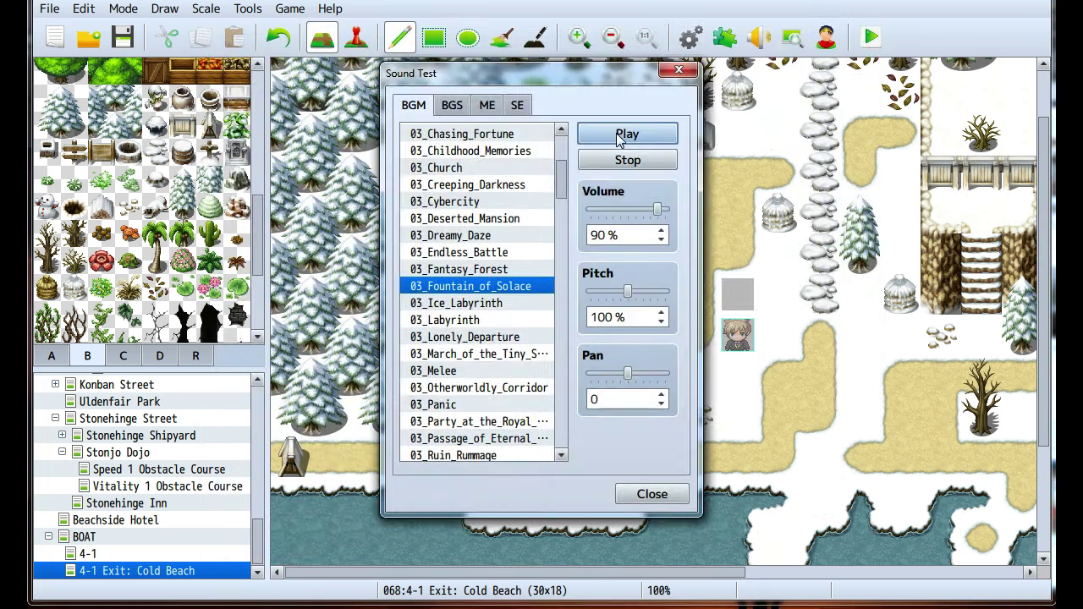
pyautogui.click(668, 74)
pyautogui.moveTo(693, 335); pyautogui.dragTo(493, 306, button='middle')
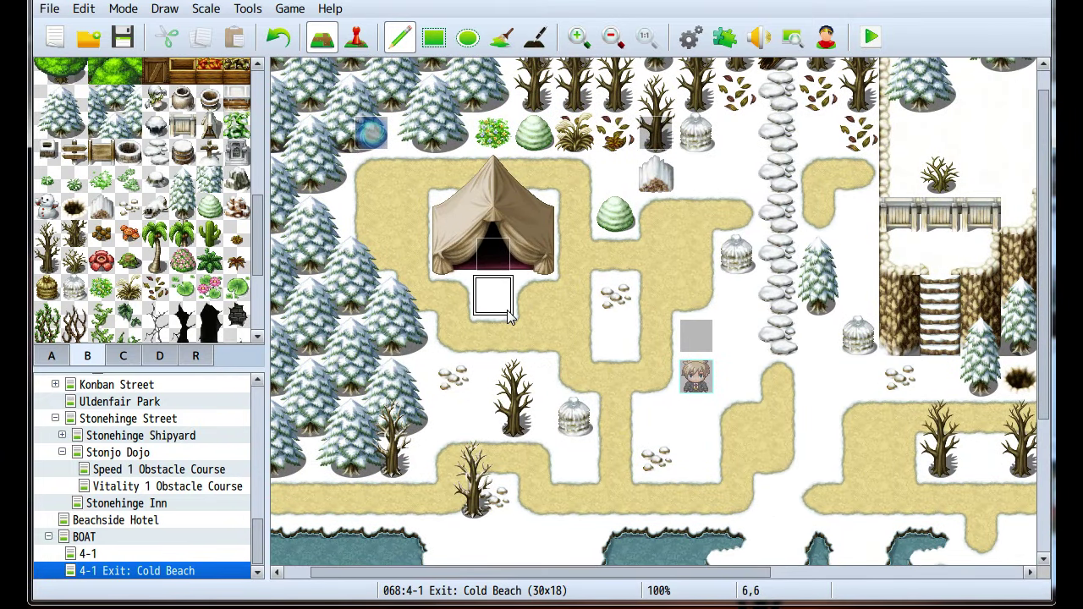
pyautogui.moveTo(527, 319); pyautogui.dragTo(450, 273, button='middle')
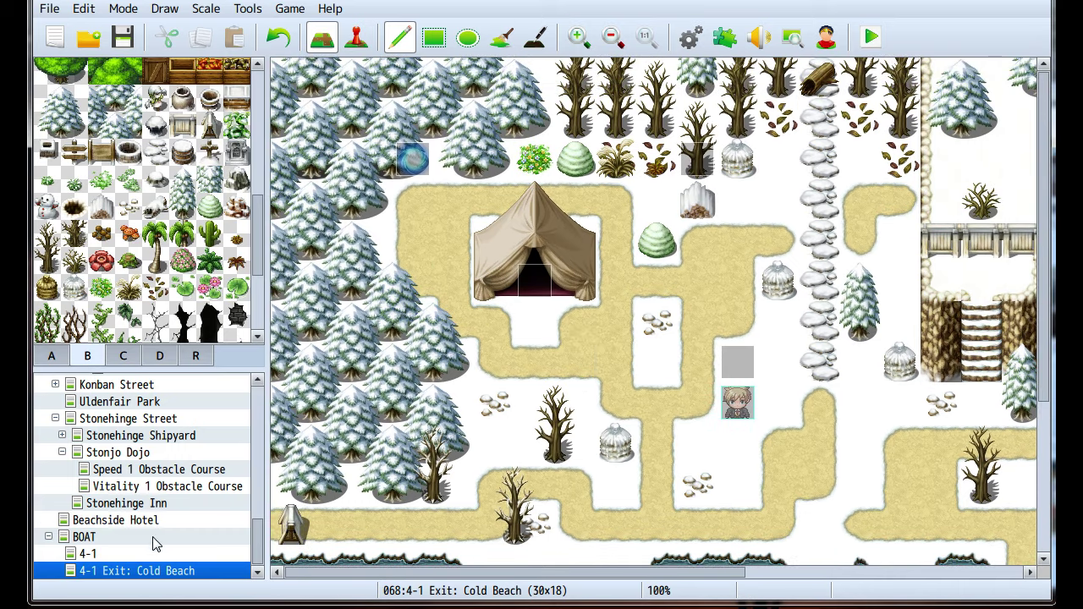
pyautogui.rightClick(142, 571)
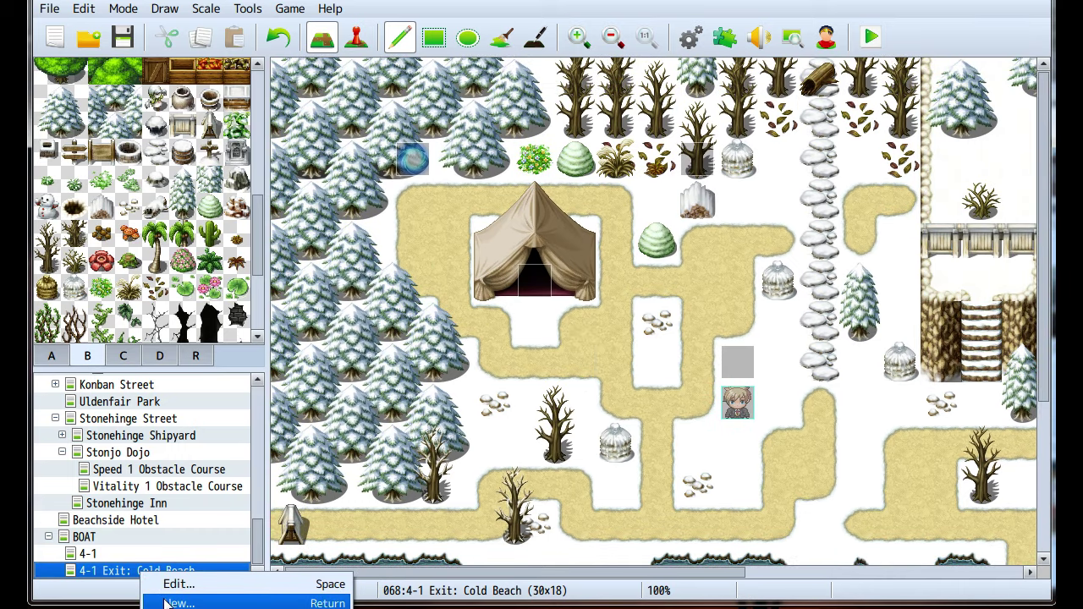
pyautogui.click(166, 602)
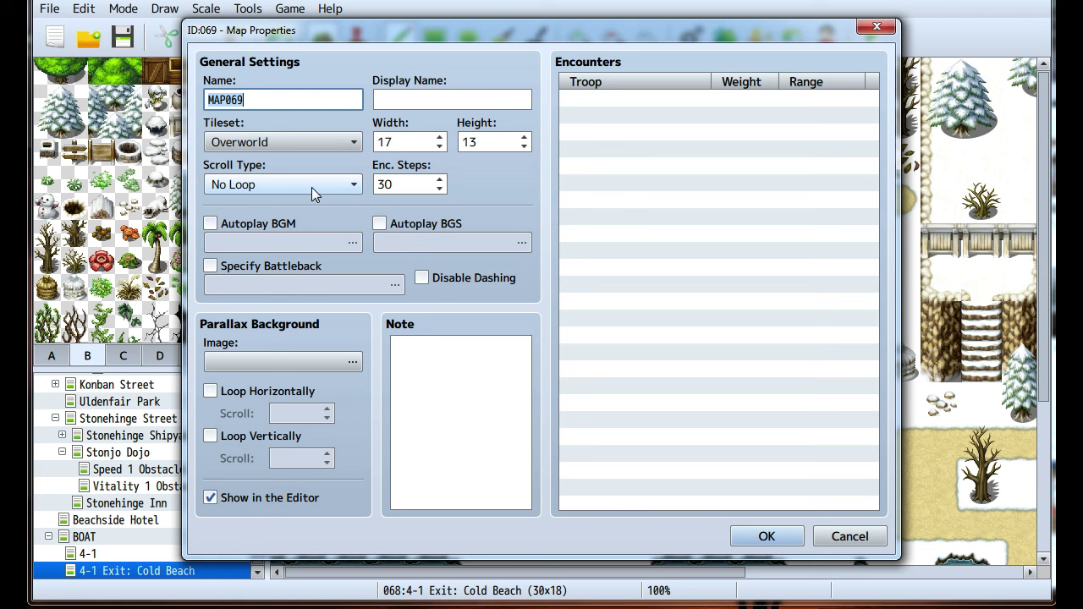
pyautogui.write('Tent Chopper')
pyautogui.press('Tab')
pyautogui.write('Tent')
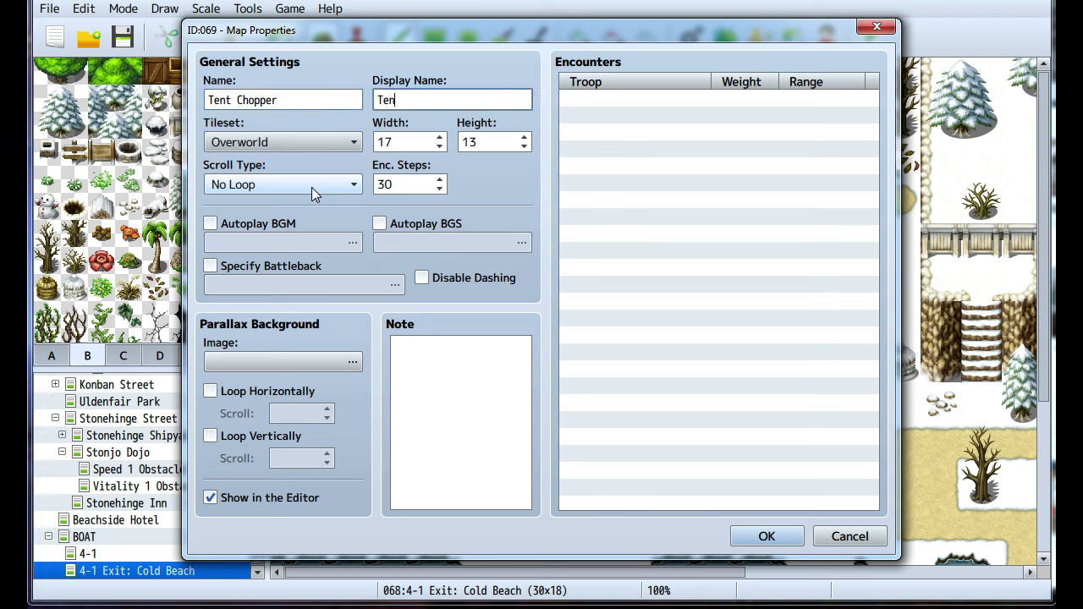
pyautogui.write('d')
pyautogui.press('BackSpace')
pyautogui.click(258, 225)
pyautogui.click(262, 242)
pyautogui.scroll(-7, 409, 400)
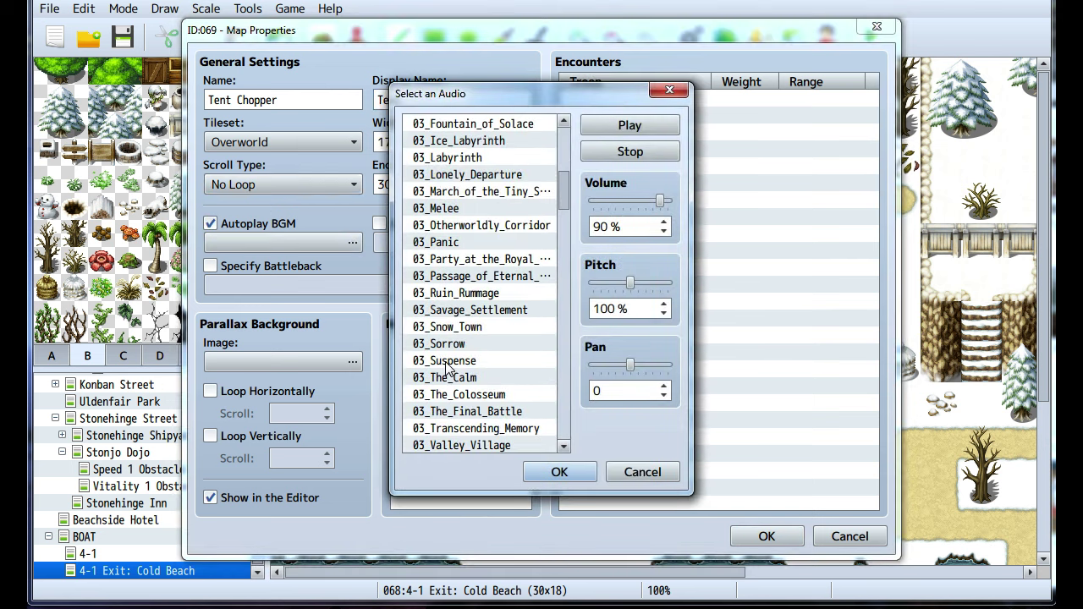
pyautogui.scroll(1, 446, 370)
pyautogui.scroll(-1, 447, 369)
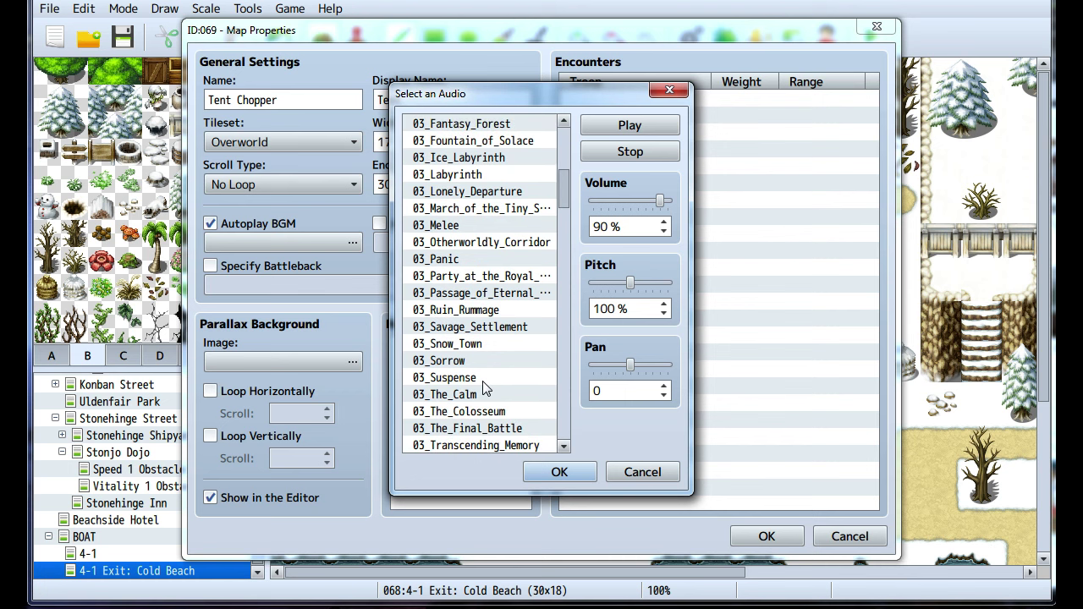
pyautogui.scroll(-8, 483, 382)
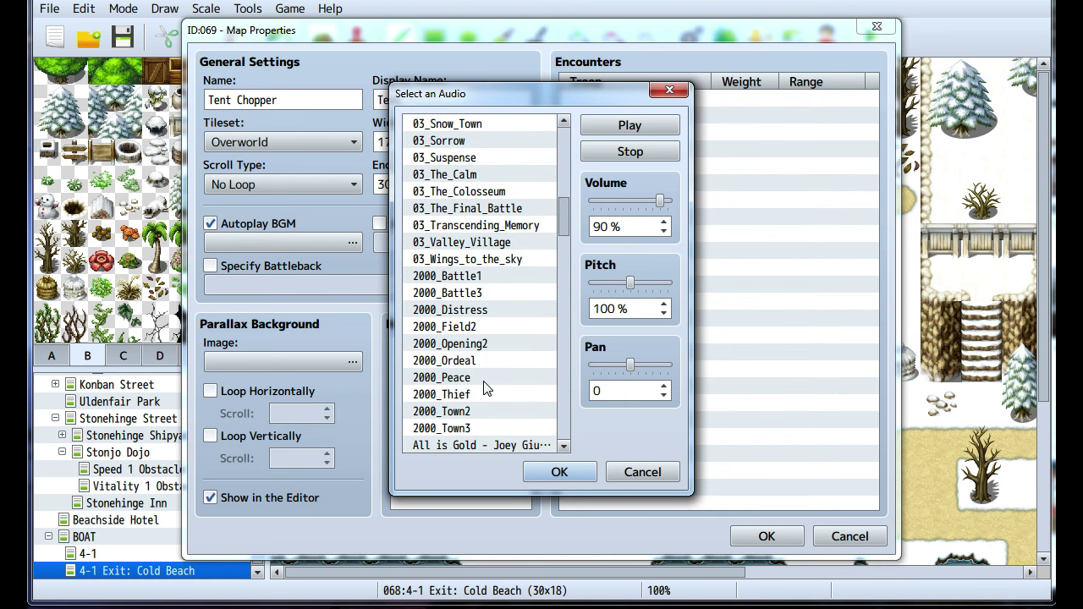
pyautogui.scroll(-6, 483, 380)
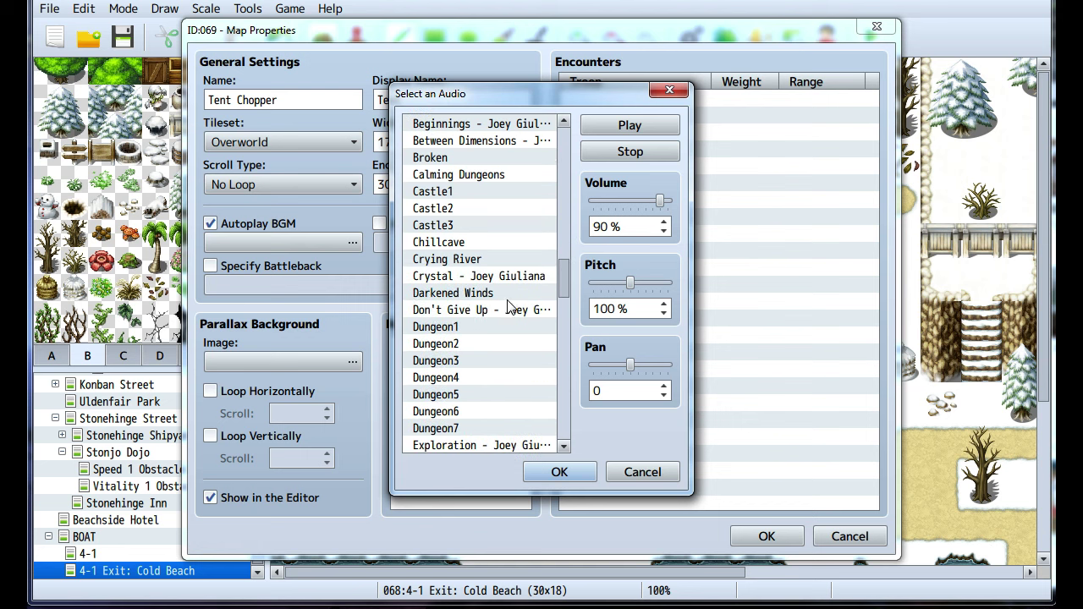
pyautogui.scroll(-4, 504, 267)
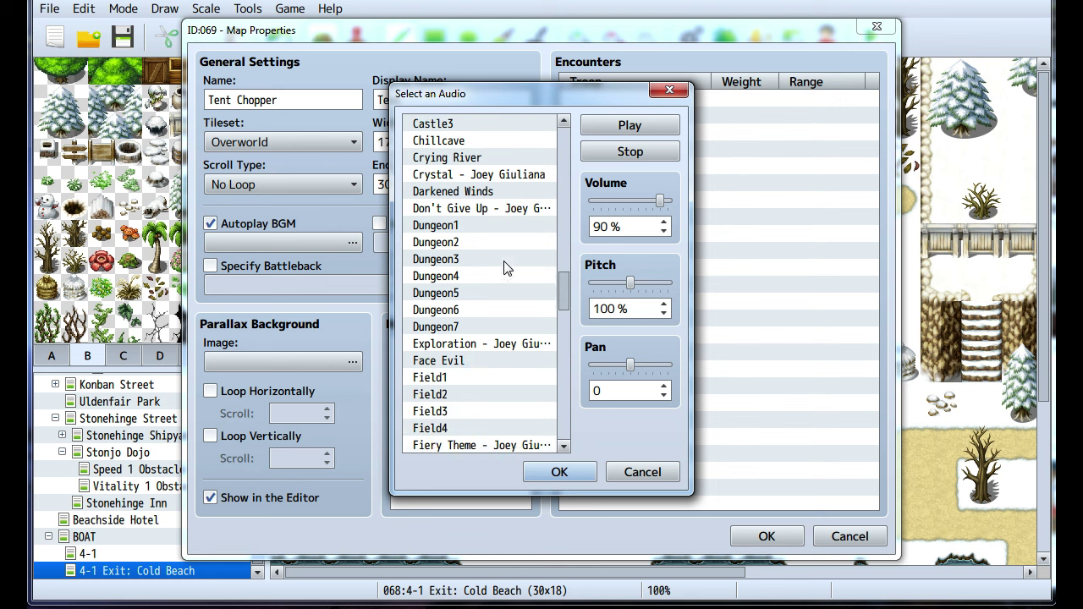
pyautogui.scroll(2, 501, 266)
pyautogui.scroll(-2, 500, 266)
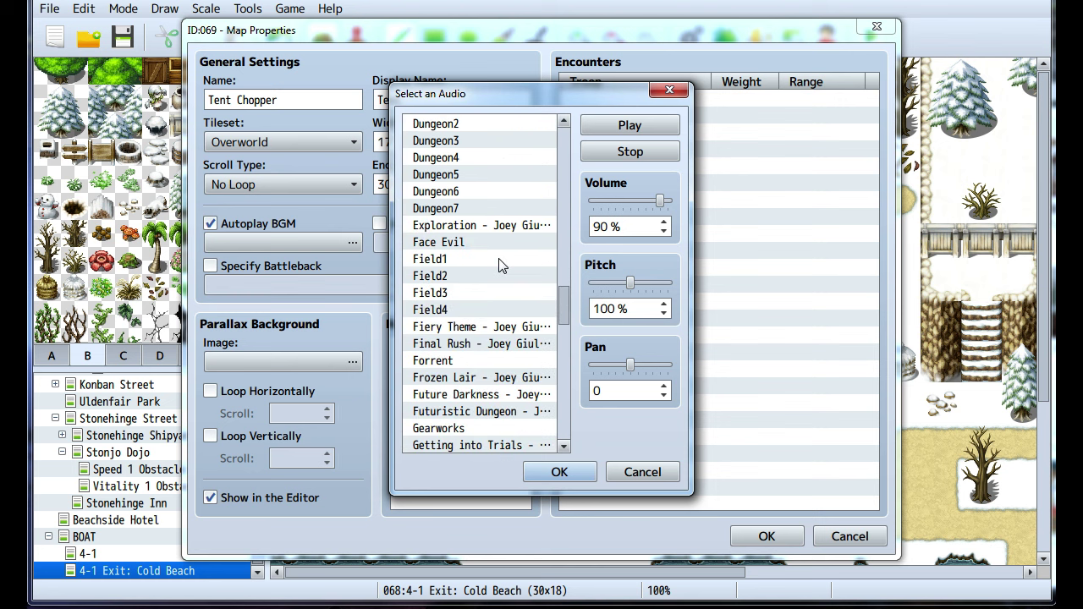
pyautogui.scroll(-2, 500, 265)
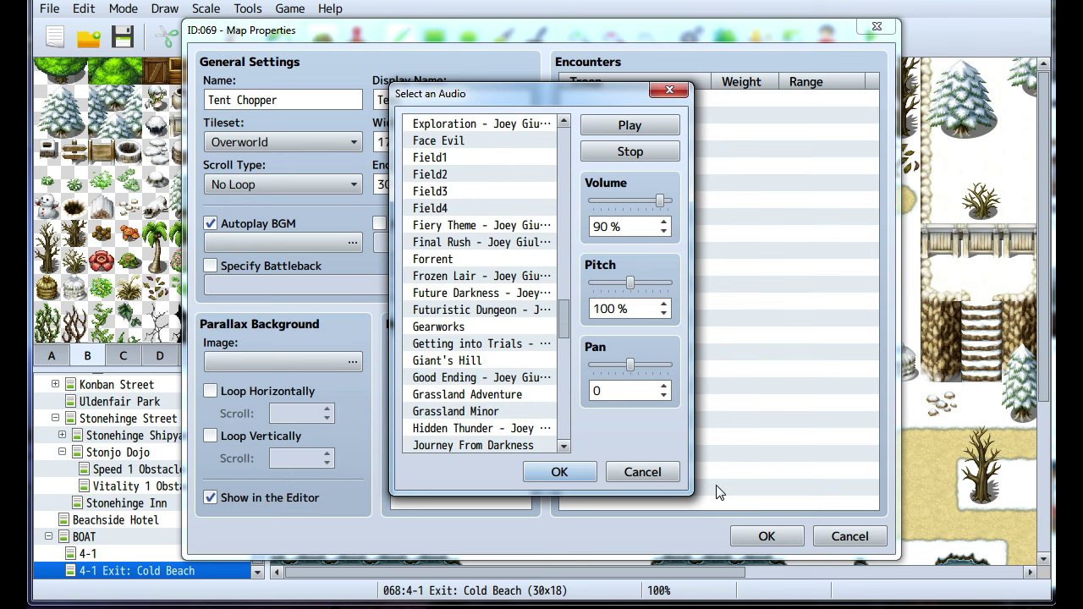
pyautogui.click(642, 472)
pyautogui.click(838, 536)
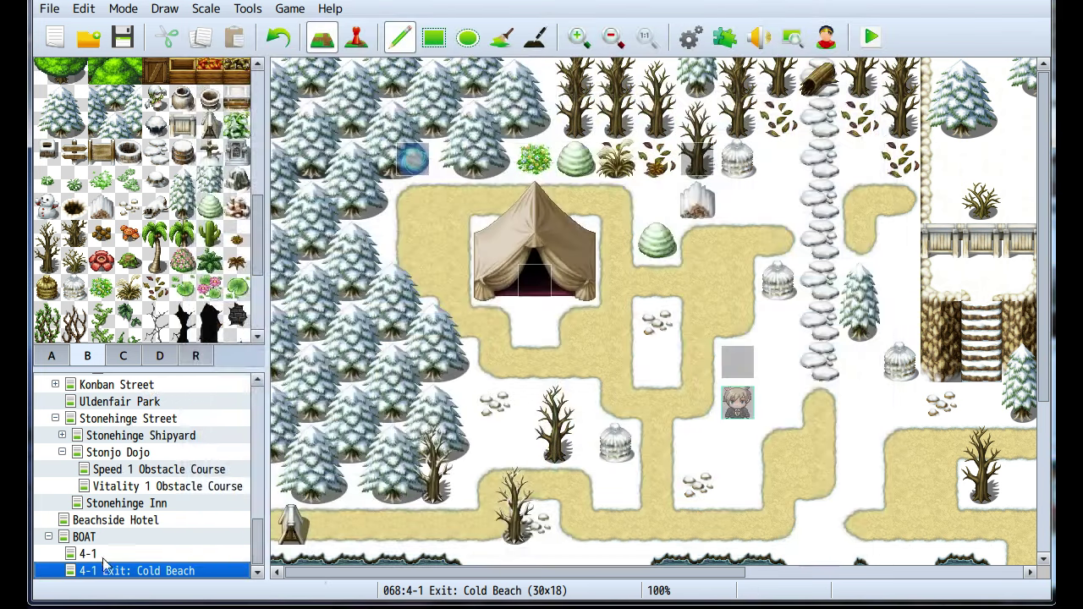
# Check the properties of the 4-1 Exit: Cold Beach map, including its background music, without changing them
pyautogui.rightClick(103, 567)
pyautogui.click(127, 584)
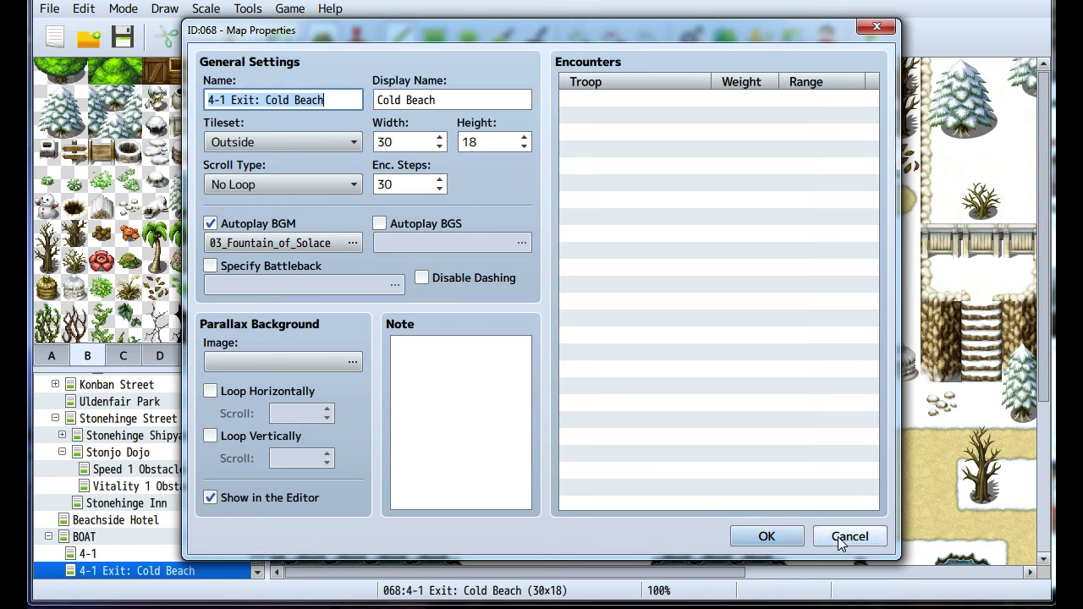
pyautogui.click(838, 536)
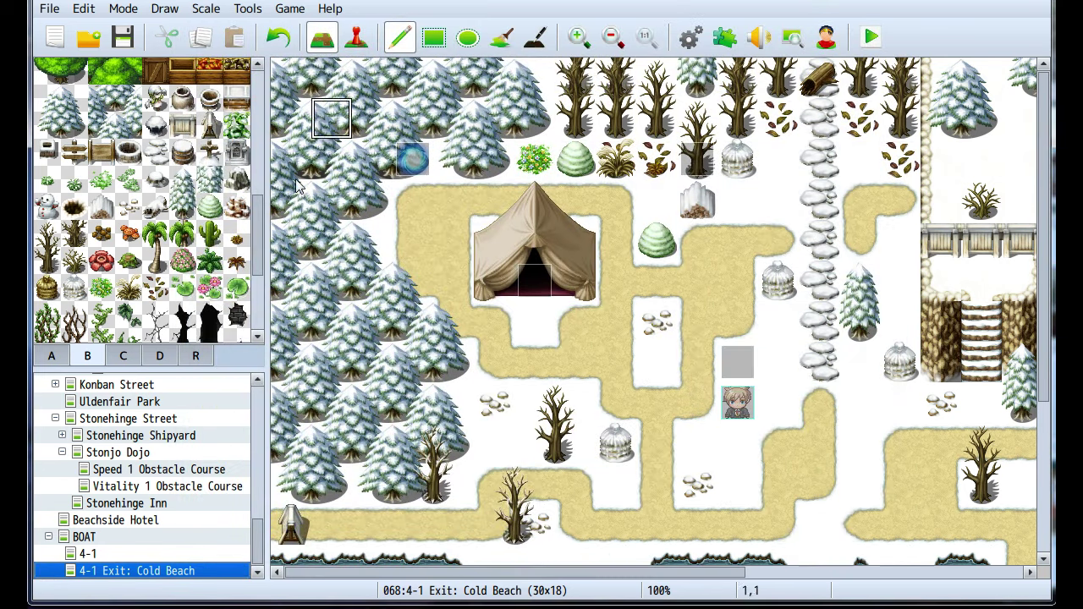
# Start a new map under 4-1 Exit: Cold Beach and set both its name and display name to Tent
pyautogui.rightClick(140, 572)
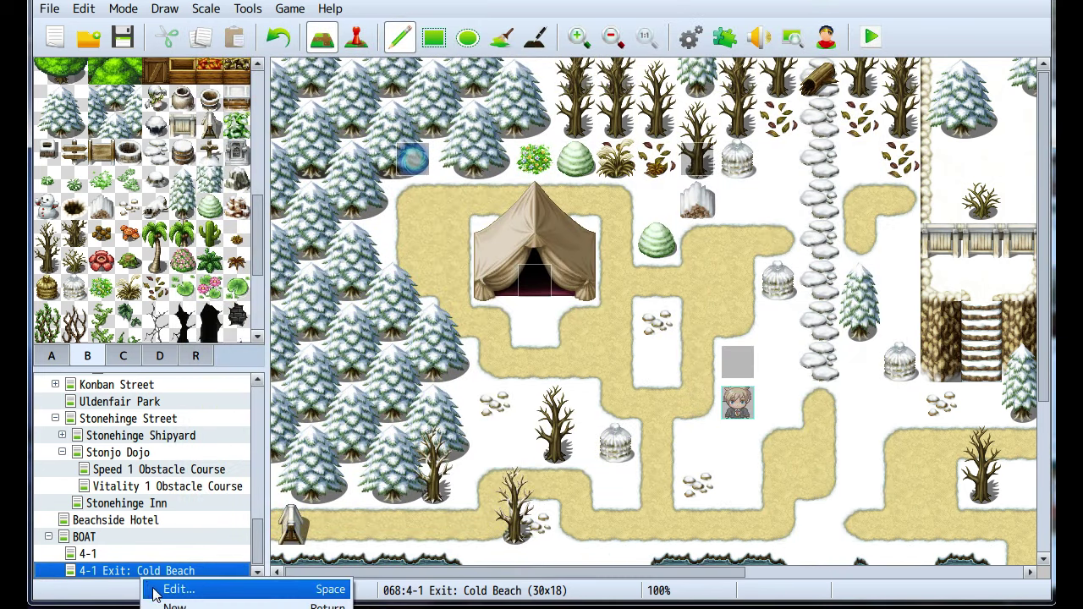
pyautogui.click(169, 603)
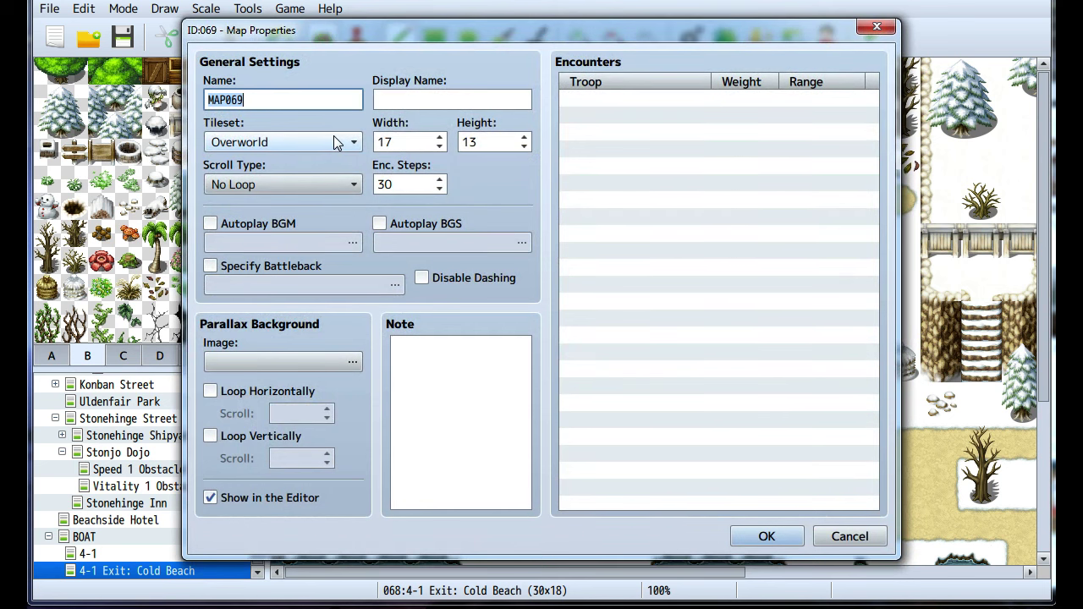
pyautogui.write('Tent')
pyautogui.press('Tab')
pyautogui.write('Tent')
# Enable Autoplay BGM with 03_Fountain_of_Solace for the Tent map and create the map
pyautogui.click(210, 224)
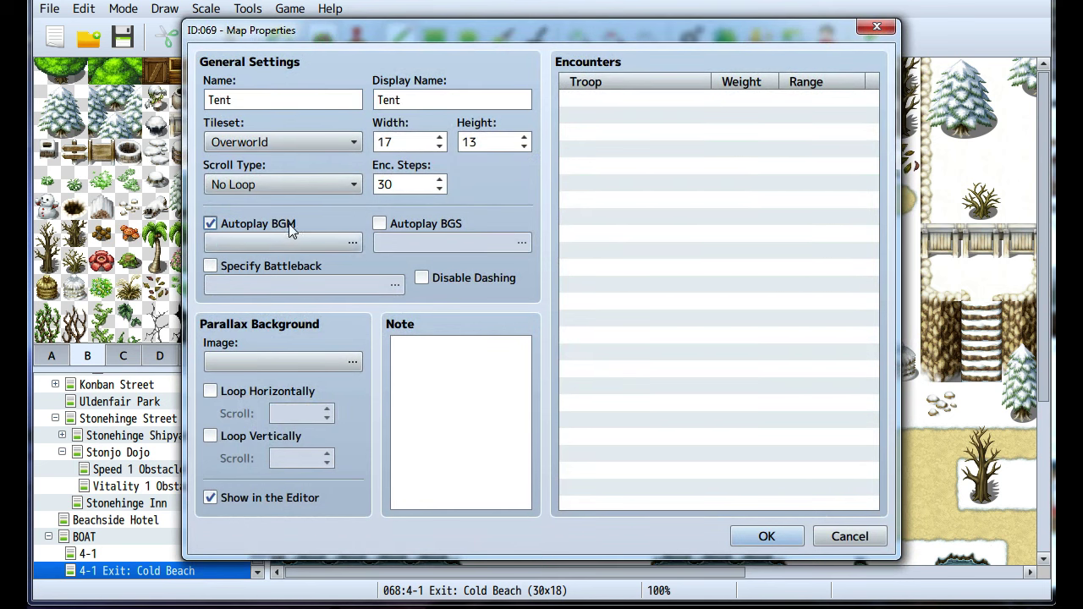
pyautogui.click(285, 243)
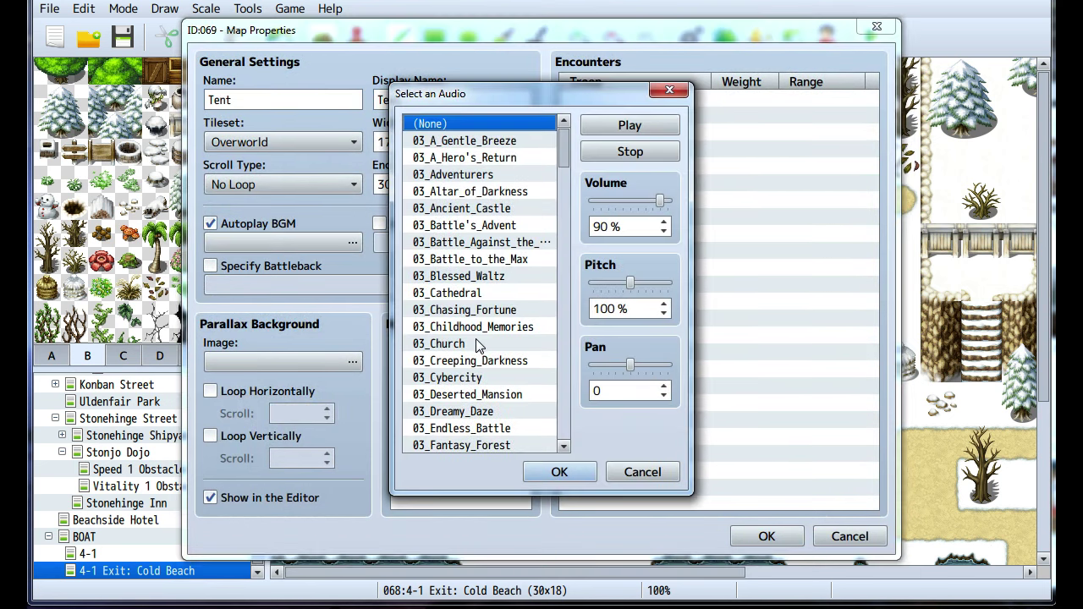
pyautogui.scroll(-1, 477, 340)
pyautogui.click(478, 395)
pyautogui.click(559, 472)
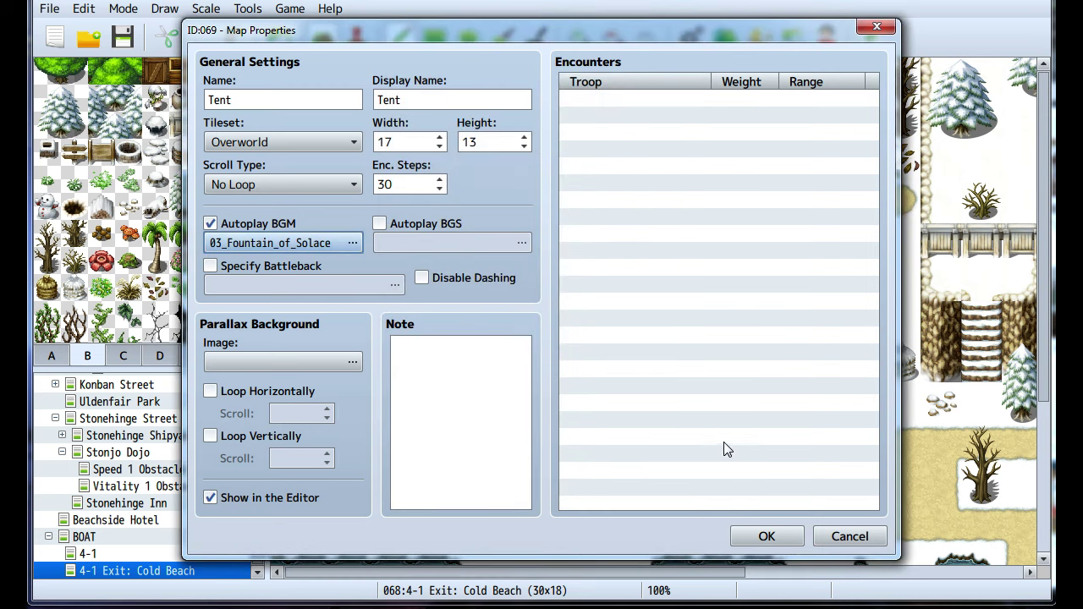
pyautogui.click(766, 536)
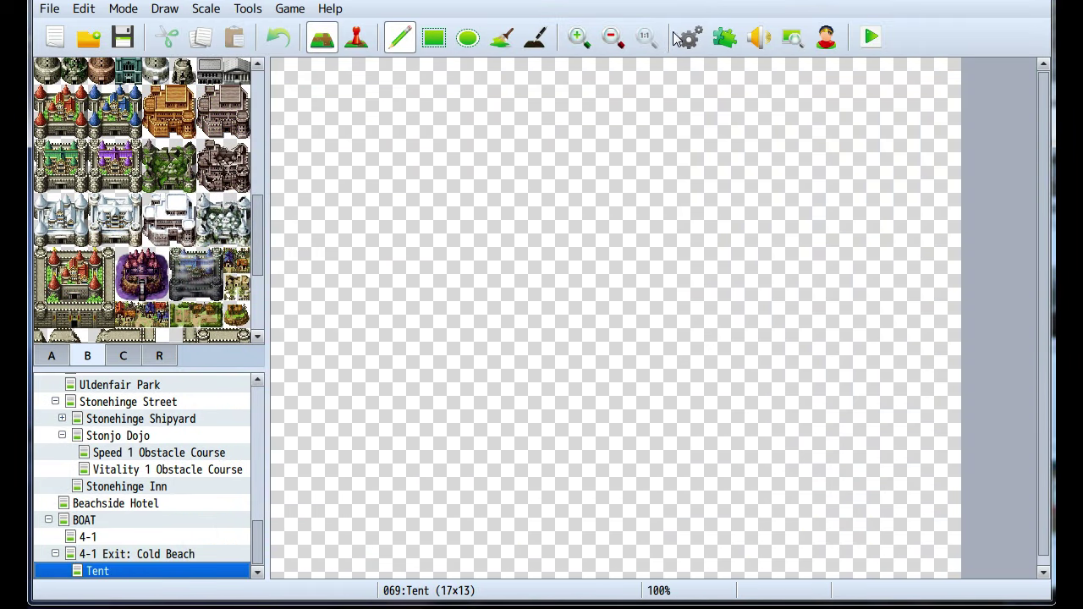
# Compare the SF Inside tilesets in the database and examine tile sheets A to E of SF Inside House Extras
pyautogui.click(681, 37)
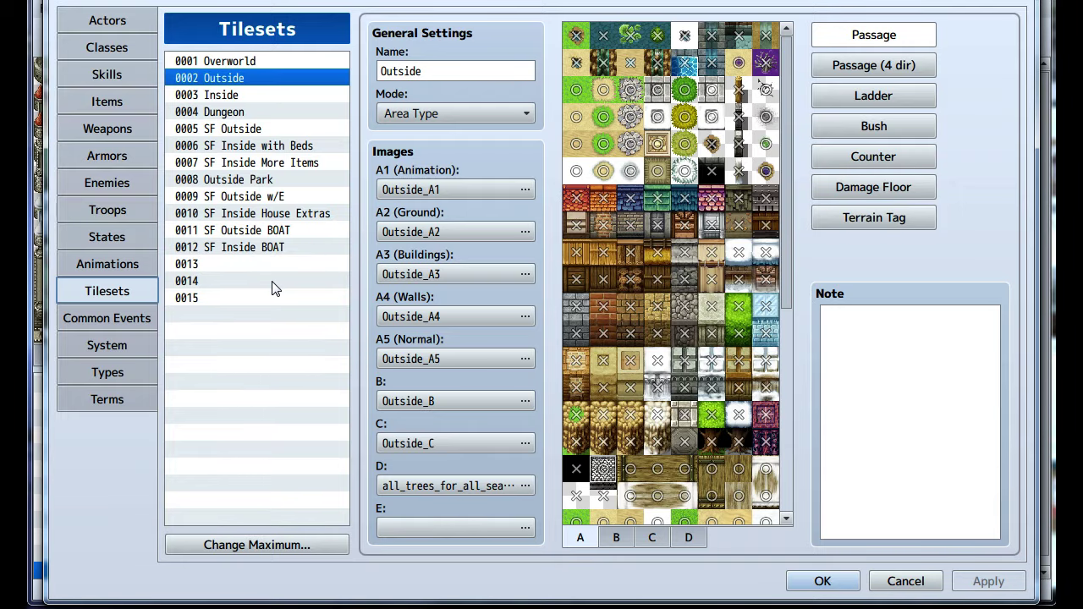
pyautogui.click(261, 148)
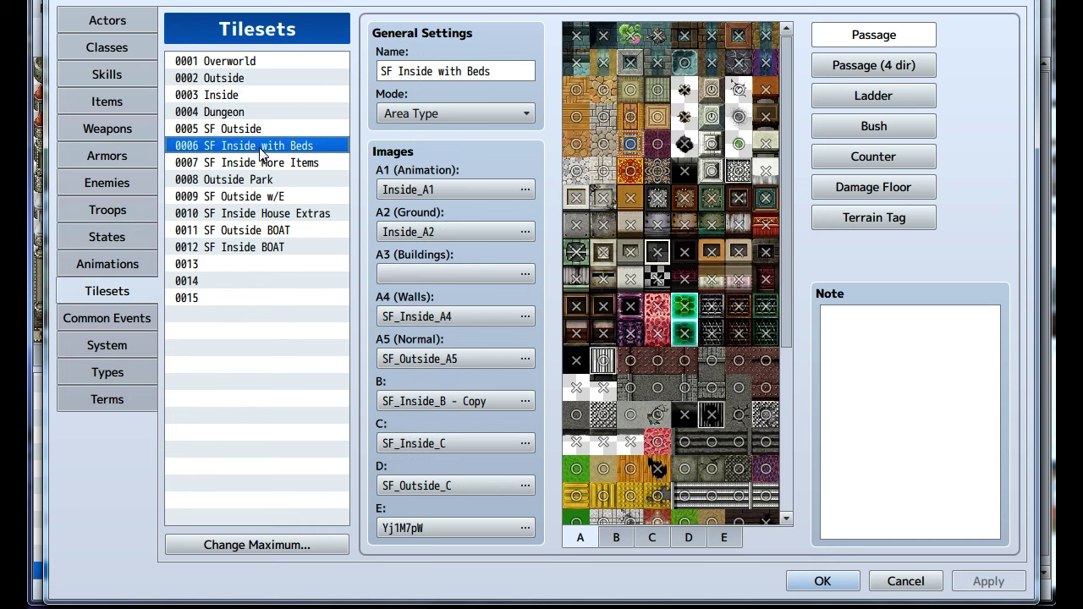
pyautogui.click(262, 163)
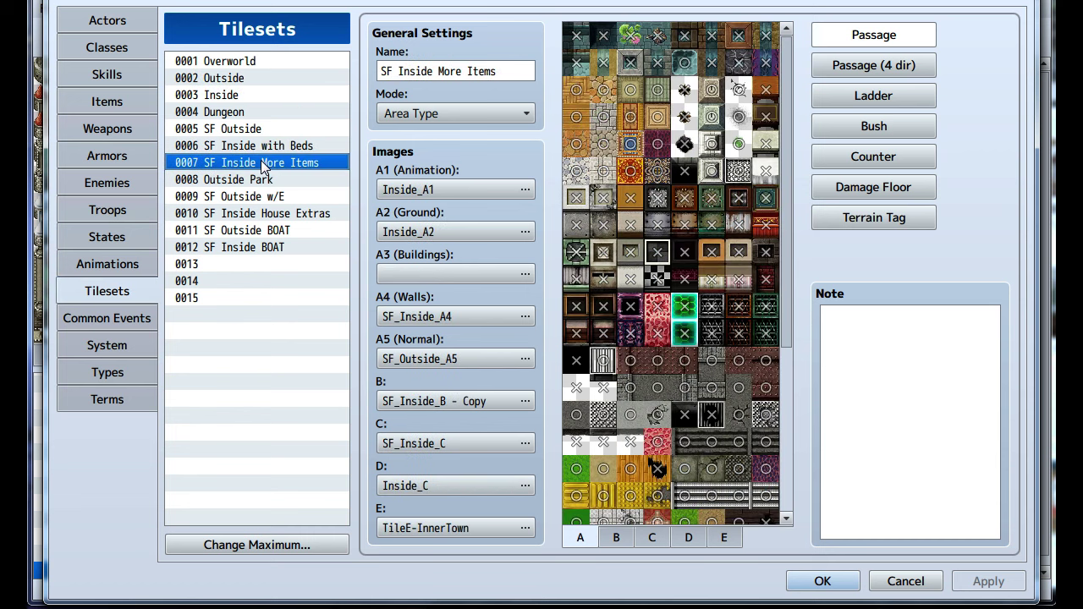
pyautogui.click(276, 211)
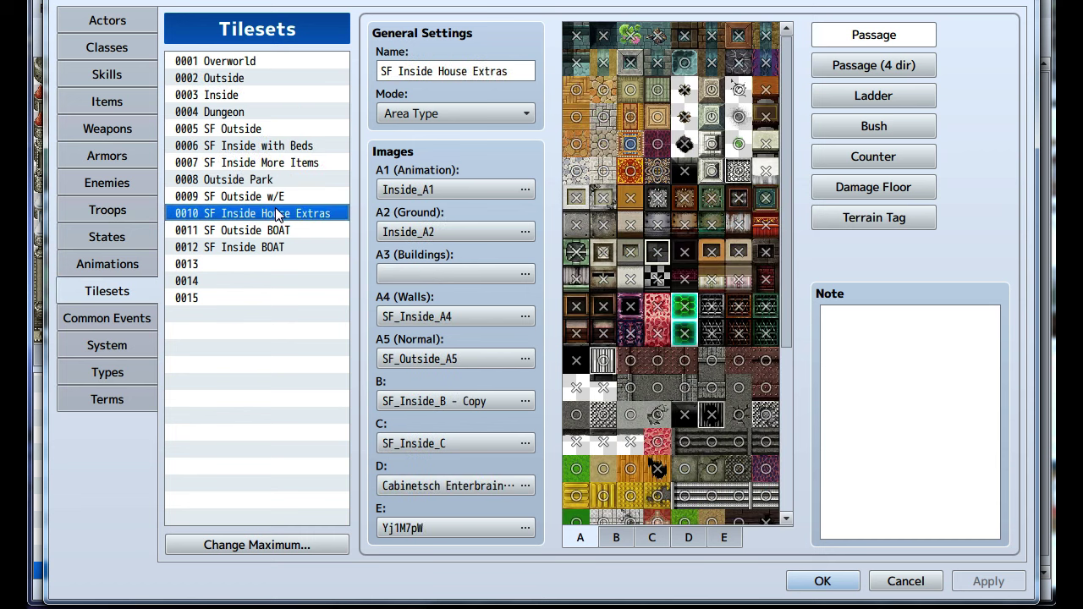
pyautogui.click(715, 542)
pyautogui.scroll(-5, 660, 461)
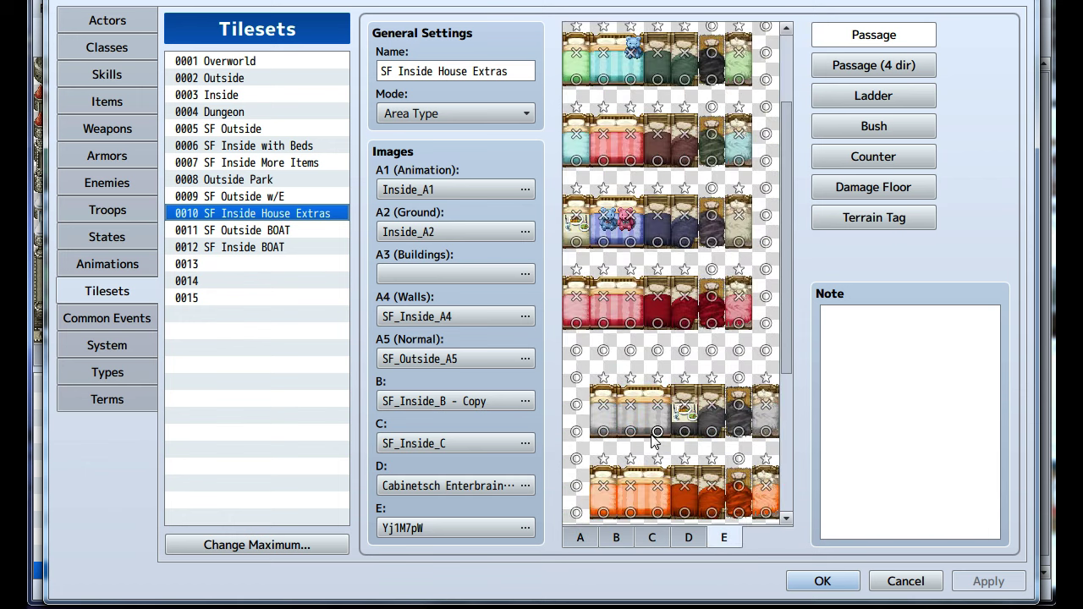
pyautogui.click(688, 538)
pyautogui.scroll(-5, 677, 403)
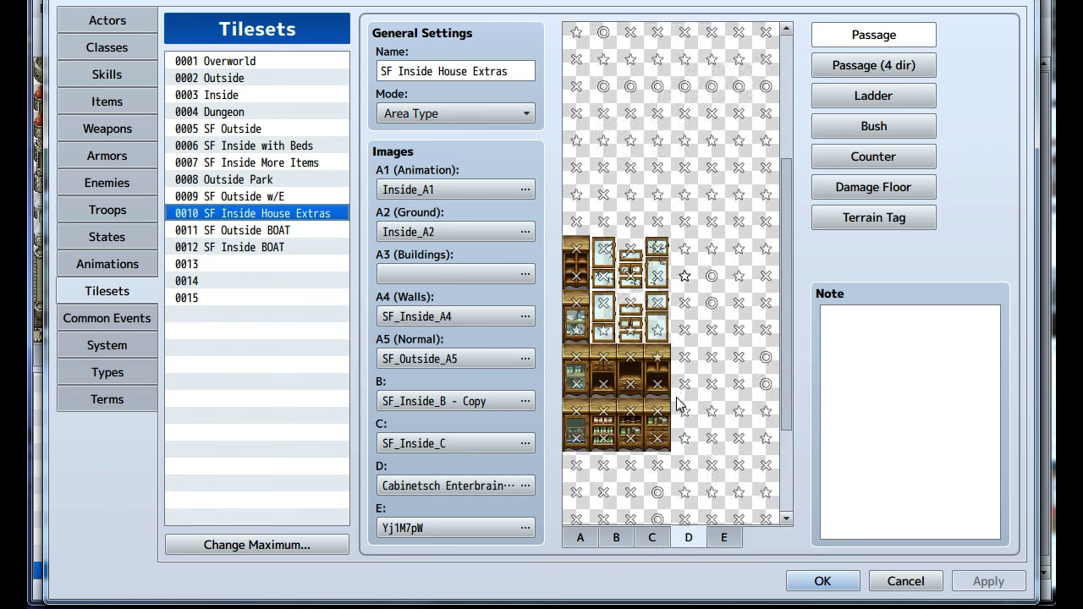
pyautogui.scroll(5, 677, 398)
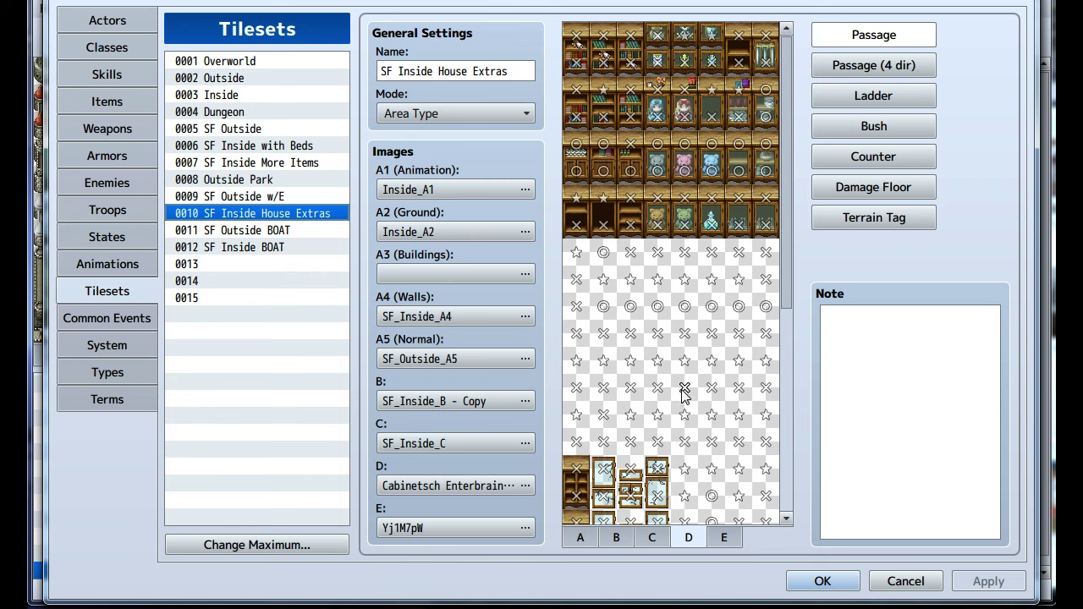
pyautogui.click(654, 538)
pyautogui.scroll(-5, 647, 431)
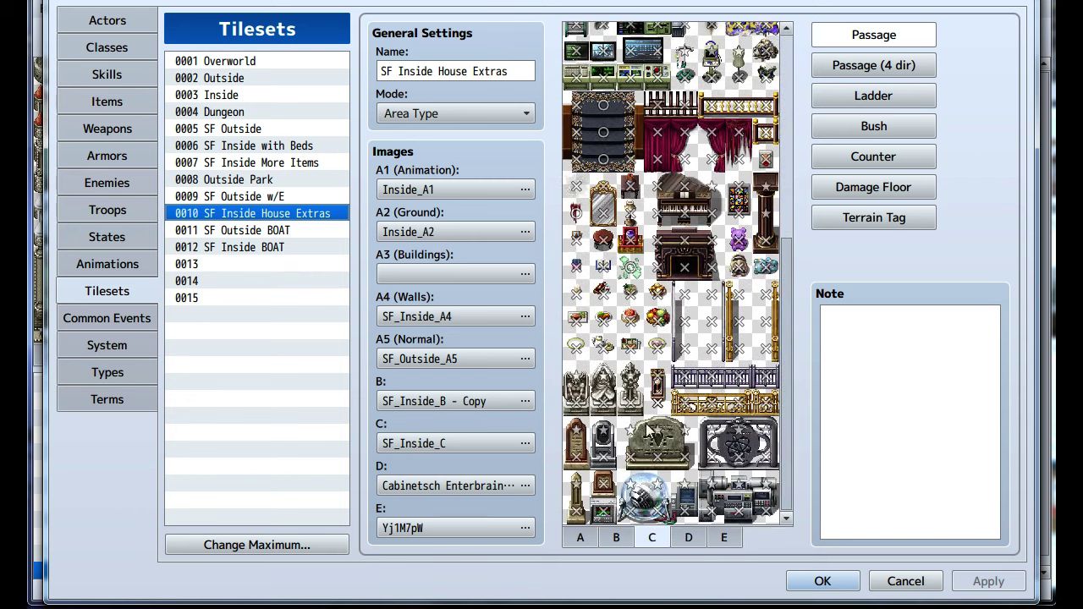
pyautogui.click(626, 538)
pyautogui.scroll(-5, 637, 427)
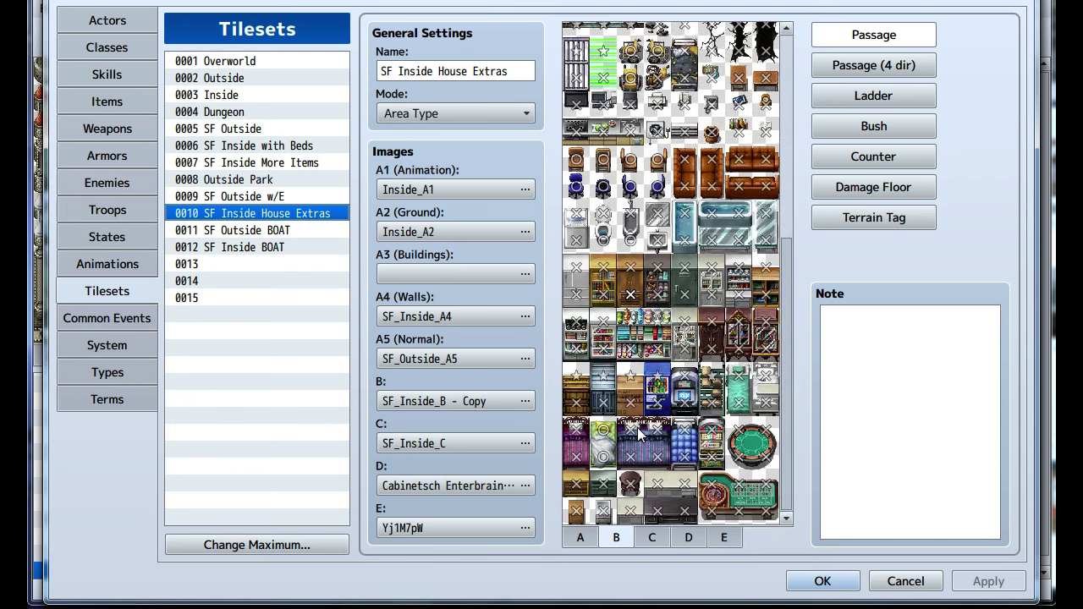
pyautogui.scroll(5, 637, 427)
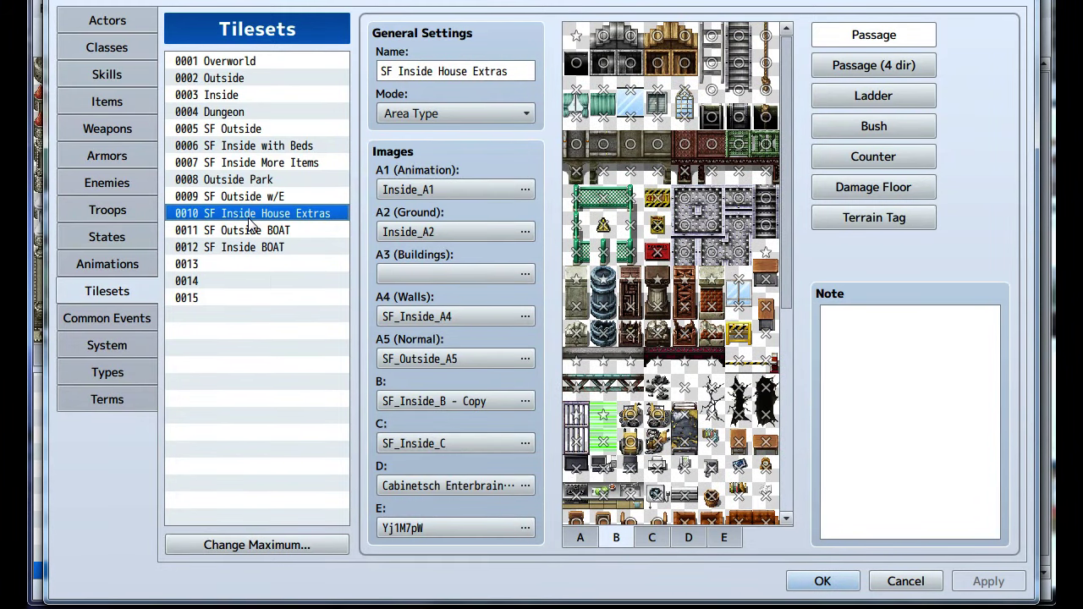
pyautogui.click(580, 538)
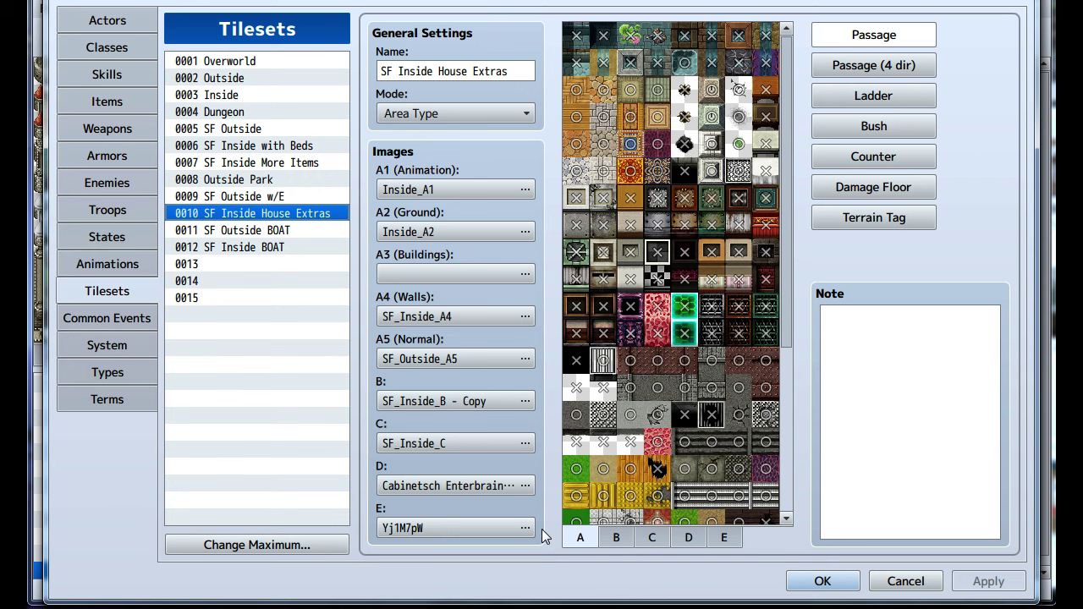
# Copy the SF Inside House Extras tileset into slot 0013 and rename the copy SF Inside Tent Stuff
pyautogui.click(228, 264)
pyautogui.hotkey('ctrl', 'v')
pyautogui.click(516, 74)
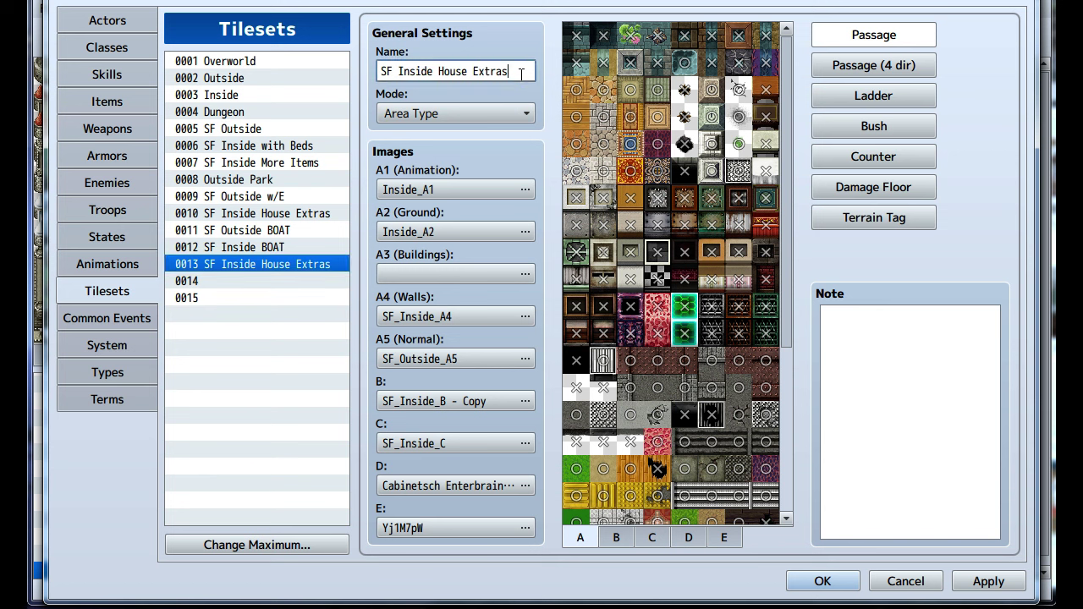
pyautogui.moveTo(523, 71); pyautogui.dragTo(440, 71)
pyautogui.click(439, 74)
pyautogui.press('BackSpace')
pyautogui.press('BackSpace')
pyautogui.press('BackSpace')
pyautogui.press('BackSpace')
pyautogui.press('BackSpace')
pyautogui.press('BackSpace')
pyautogui.press('BackSpace')
pyautogui.press('BackSpace')
pyautogui.press('BackSpace')
pyautogui.press('BackSpace')
pyautogui.press('BackSpace')
pyautogui.press('BackSpace')
pyautogui.write('Tent Stuff')
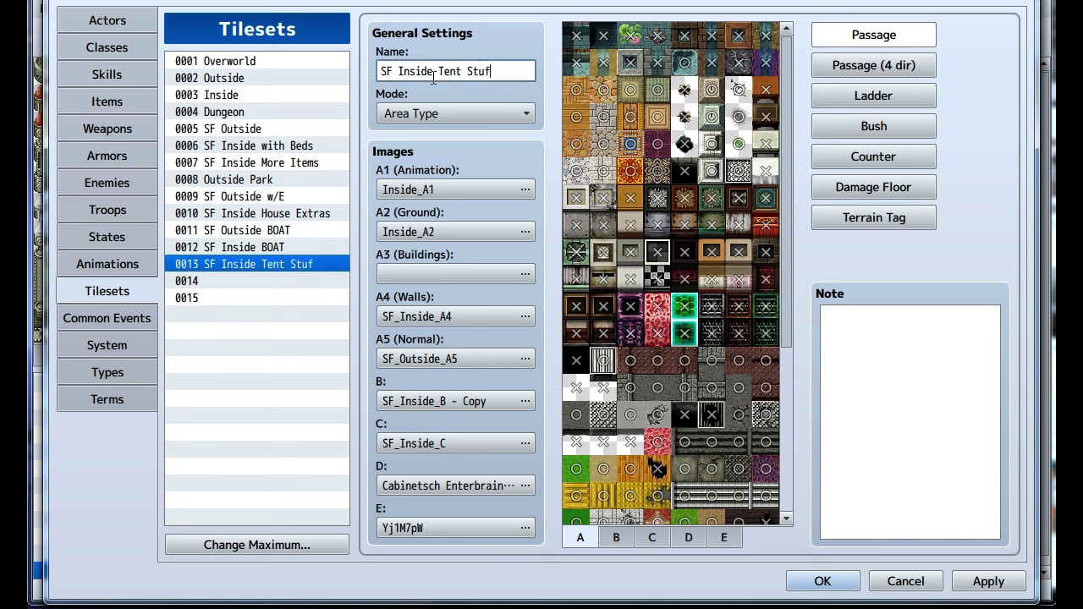
pyautogui.click(426, 114)
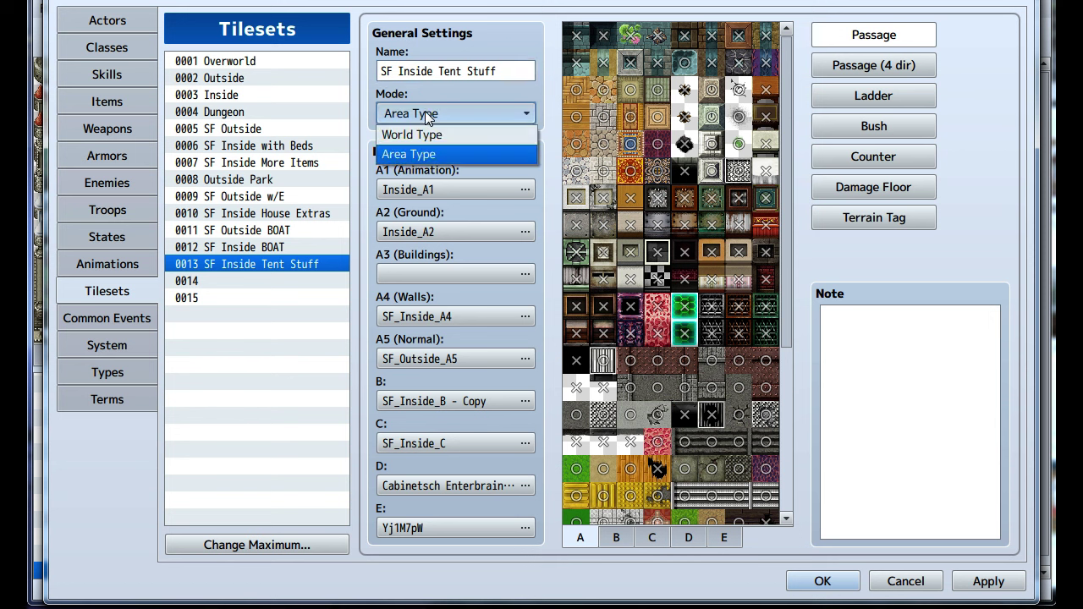
pyautogui.click(426, 113)
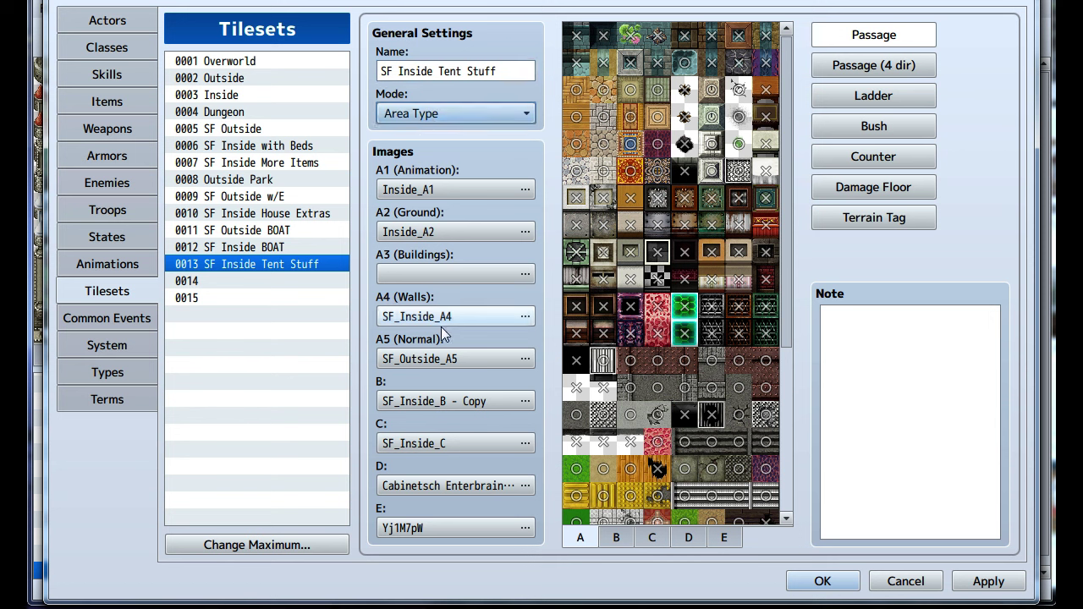
# Browse the tileset images and assign the tent interior image PandaMaru_MV_tent_inte… as sheet B of SF Inside Tent Stuff
pyautogui.click(618, 541)
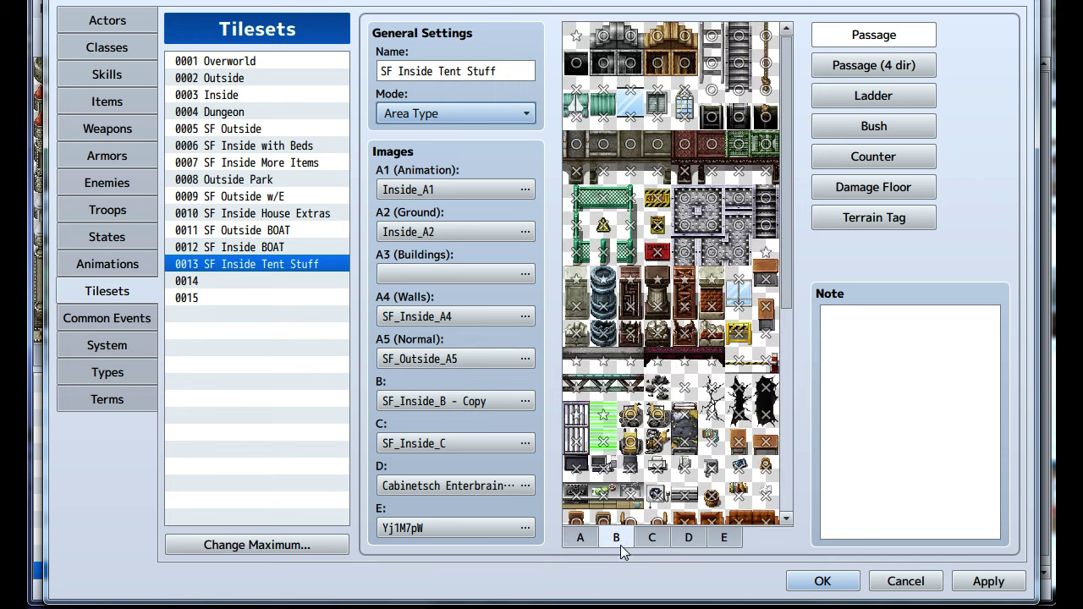
pyautogui.click(457, 401)
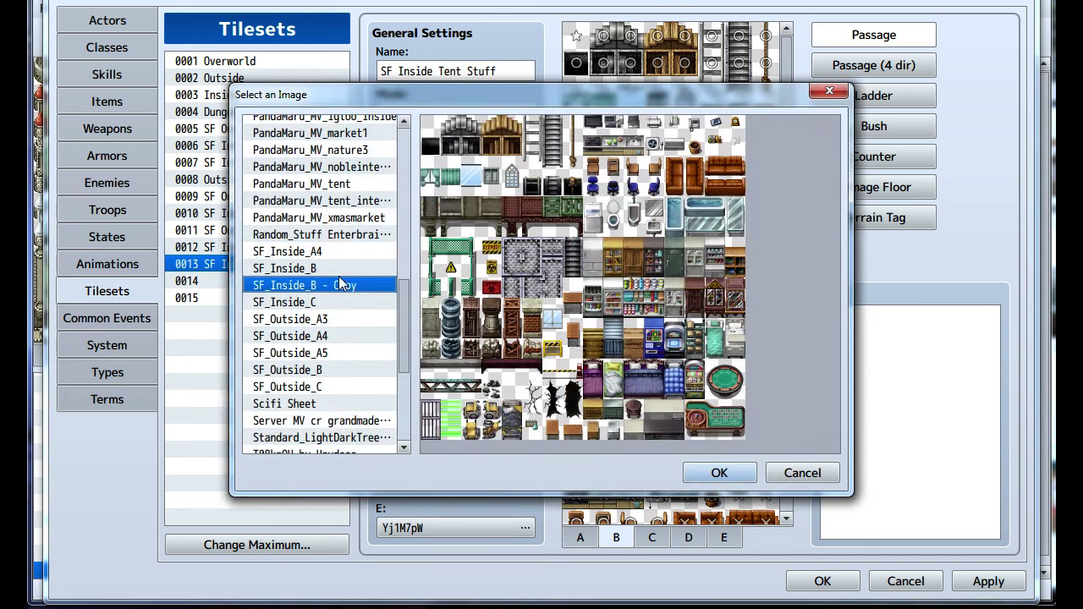
pyautogui.click(340, 285)
pyautogui.press('Up')
pyautogui.press('Up')
pyautogui.press('Down')
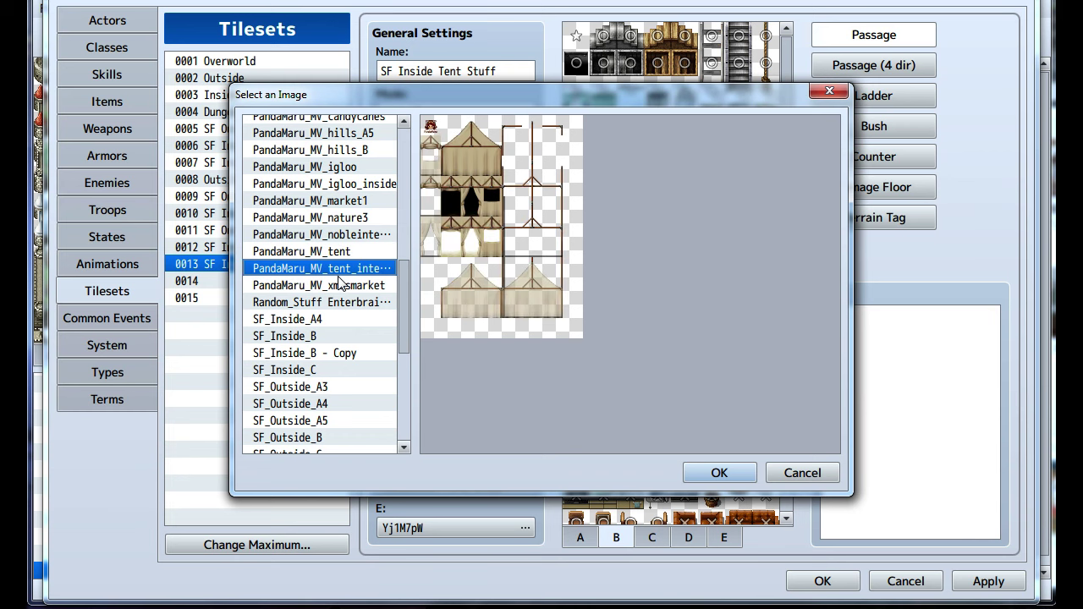
pyautogui.press('Up')
pyautogui.press('Down')
pyautogui.press('Down')
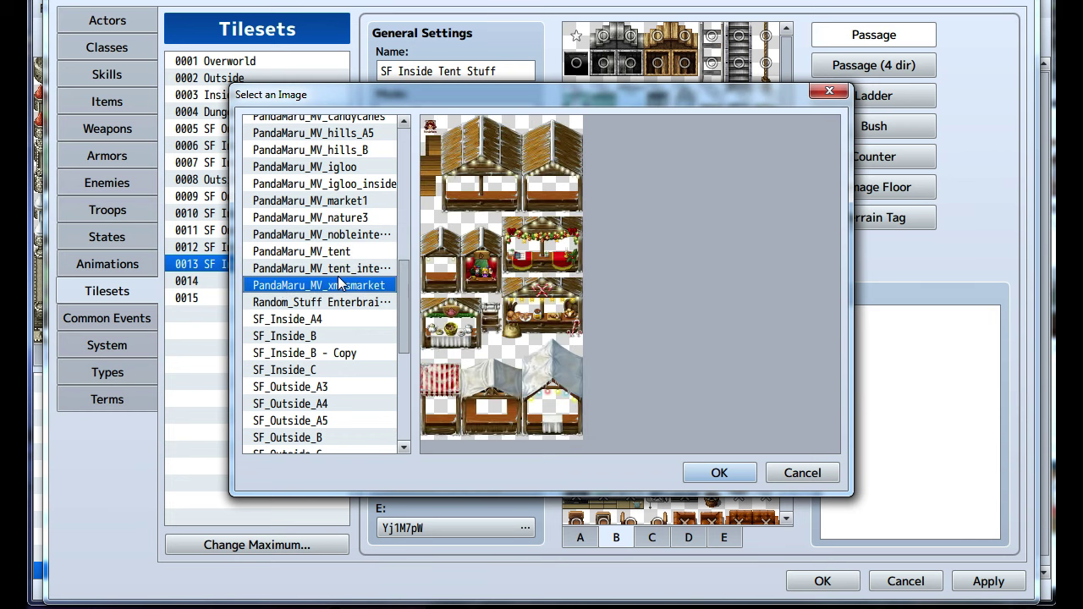
pyautogui.press('Down')
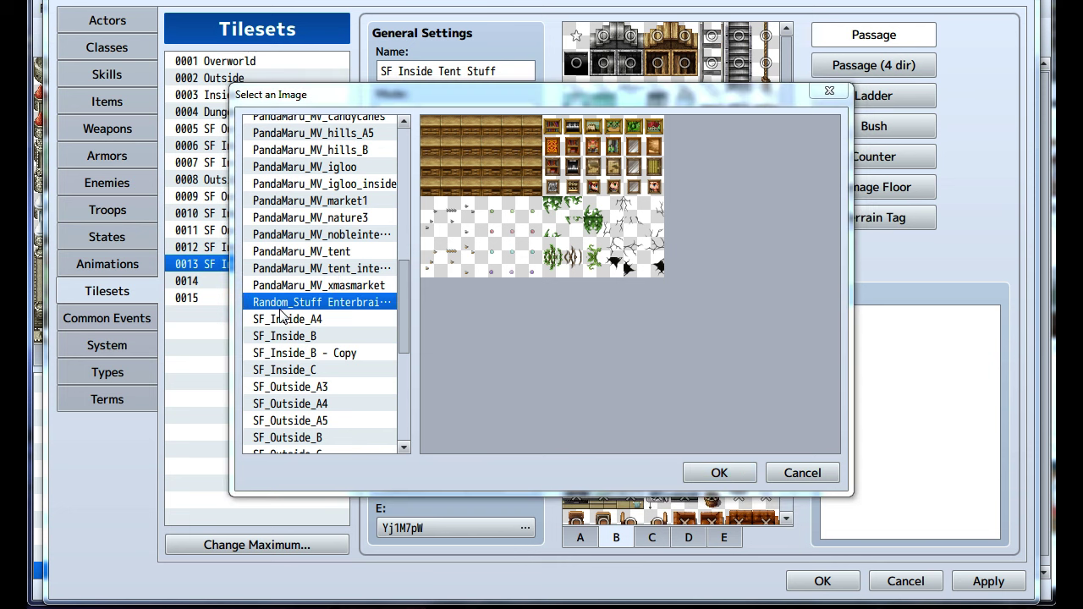
pyautogui.press('Up')
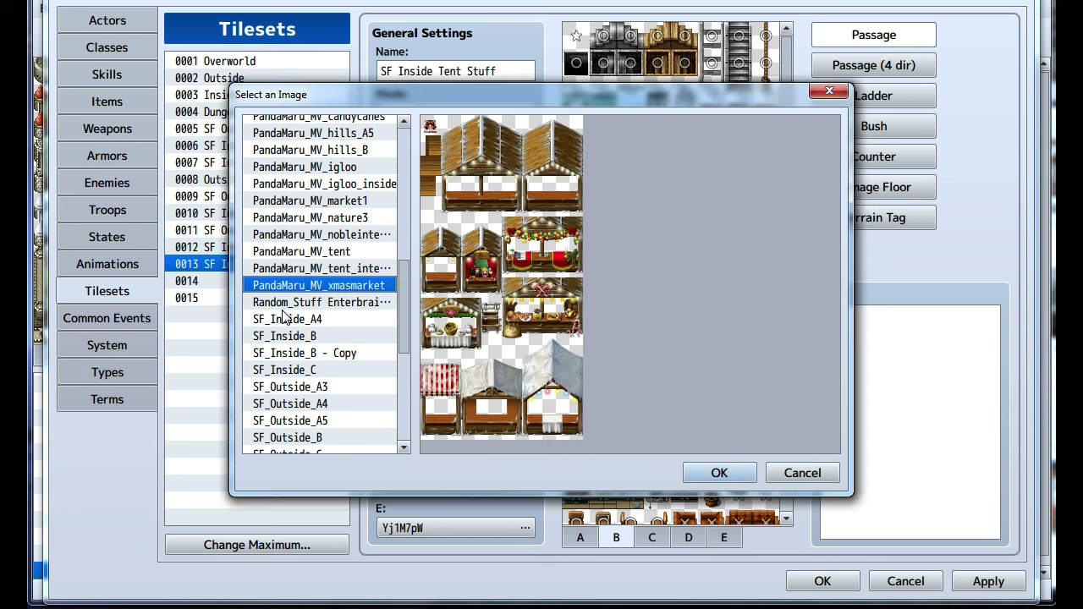
pyautogui.press('Up')
pyautogui.press('Up')
pyautogui.press('Up')
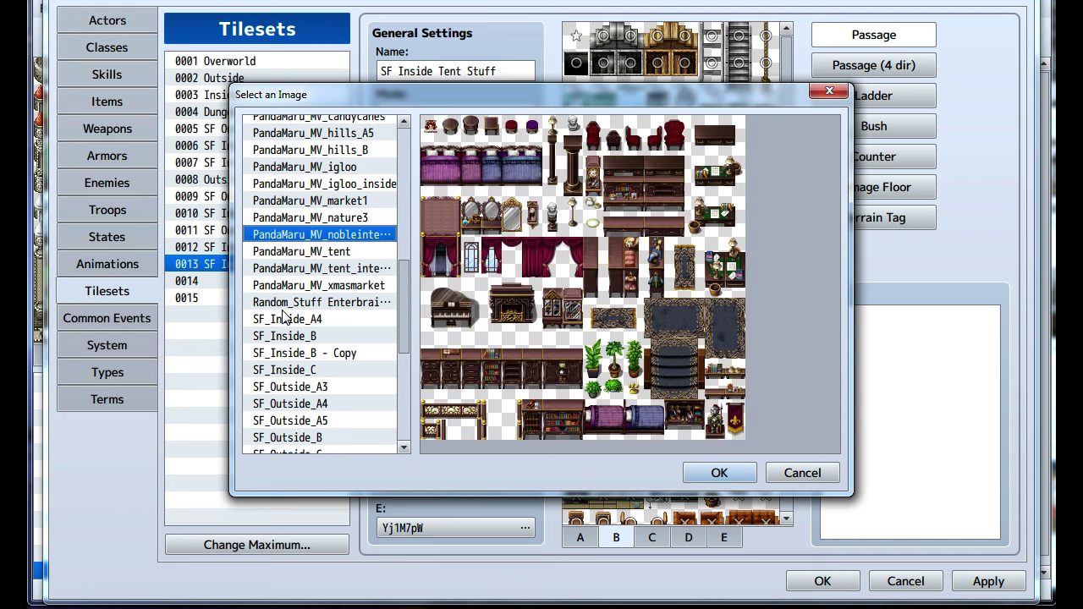
pyautogui.press('Up')
pyautogui.press('Up')
pyautogui.press('Up')
pyautogui.press('Up')
pyautogui.press('Up')
pyautogui.press('Up')
pyautogui.press('Up')
pyautogui.press('Up')
pyautogui.press('Up')
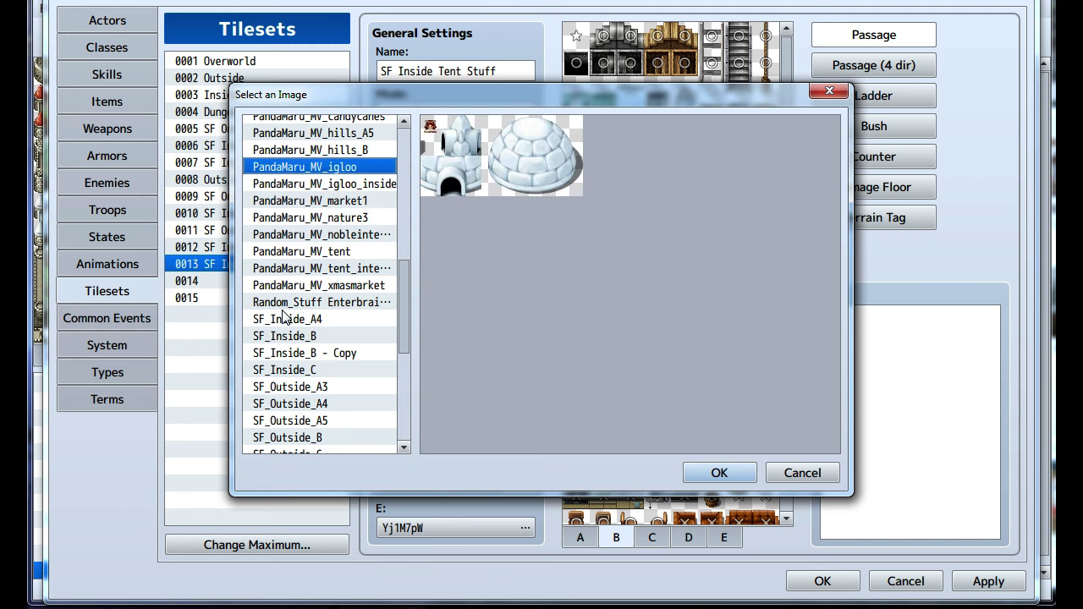
pyautogui.press('Up')
pyautogui.press('Up')
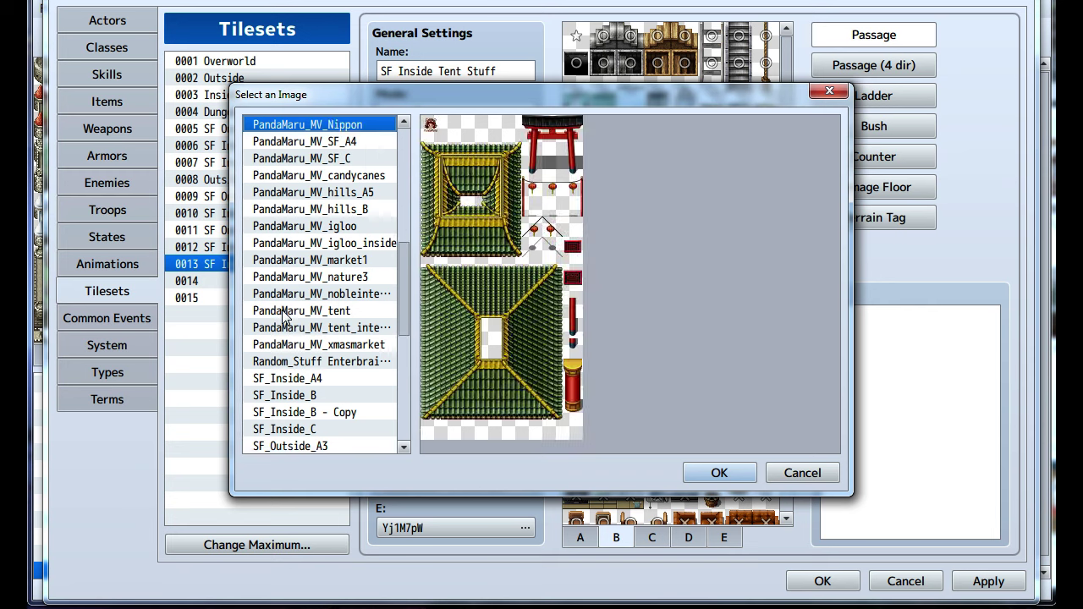
pyautogui.press('Down')
pyautogui.press('Down')
pyautogui.press('Down')
pyautogui.press('Down')
pyautogui.press('Down')
pyautogui.press('Down')
pyautogui.press('Down')
pyautogui.press('Down')
pyautogui.press('Down')
pyautogui.press('Down')
pyautogui.press('Down')
pyautogui.press('Down')
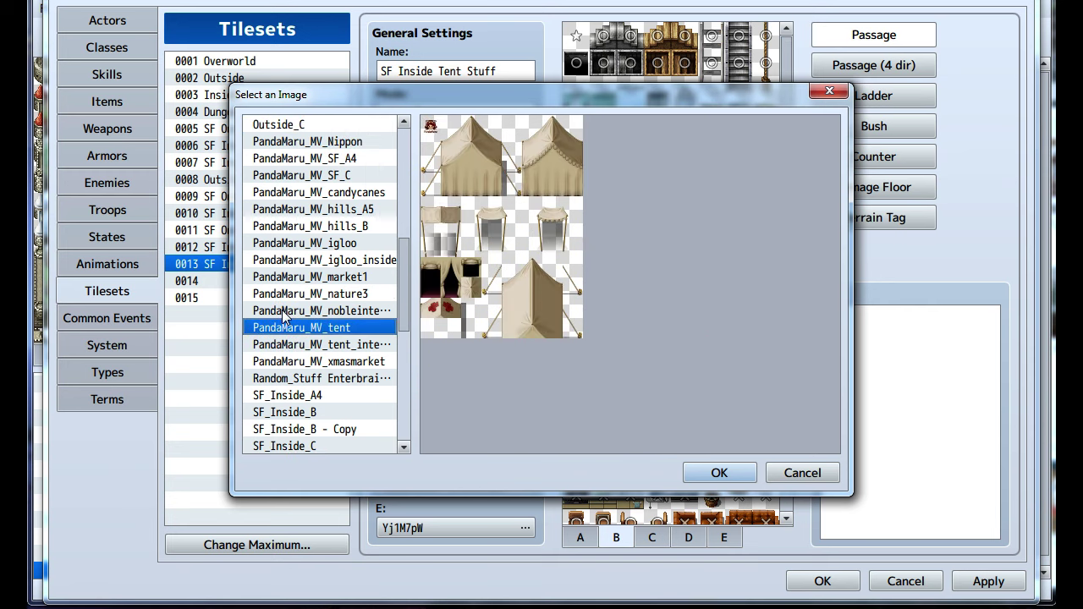
pyautogui.press('Up')
pyautogui.press('Up')
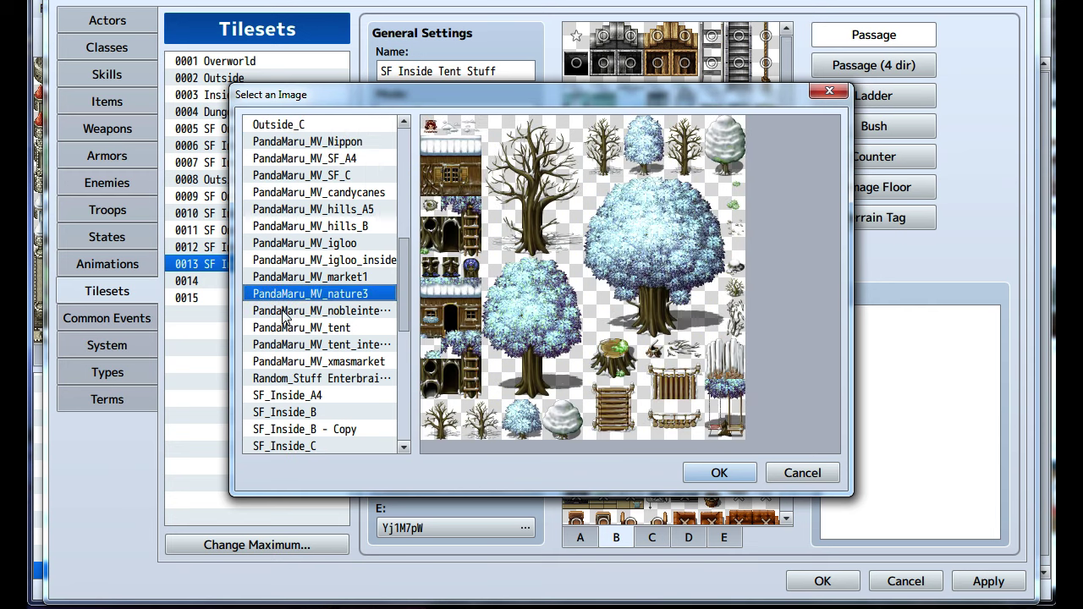
pyautogui.press('Down')
pyautogui.press('Down')
pyautogui.press('Down')
pyautogui.press('Down')
pyautogui.press('Up')
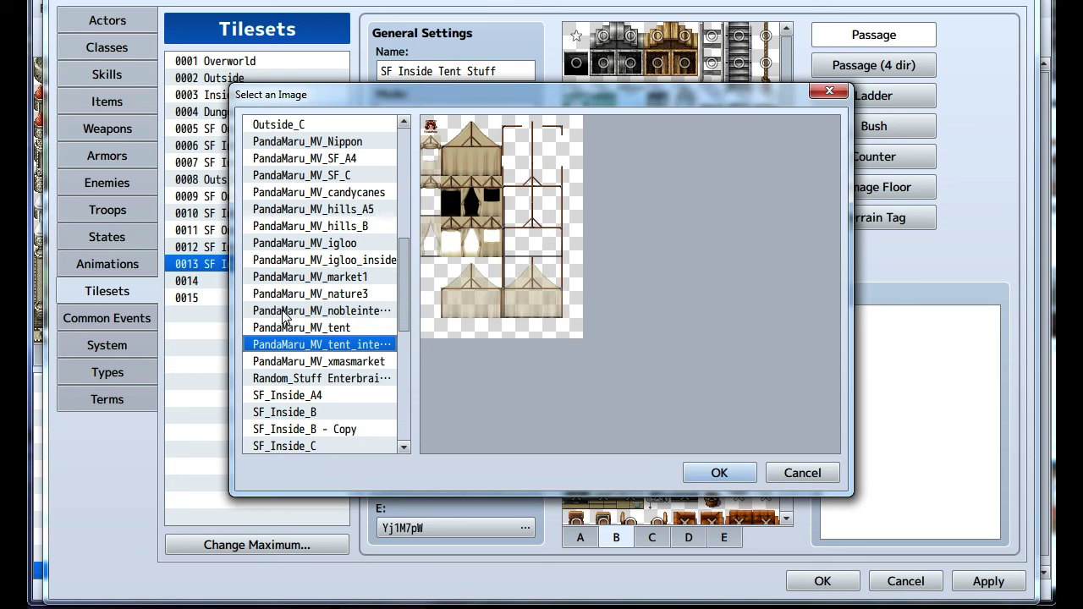
pyautogui.click(738, 474)
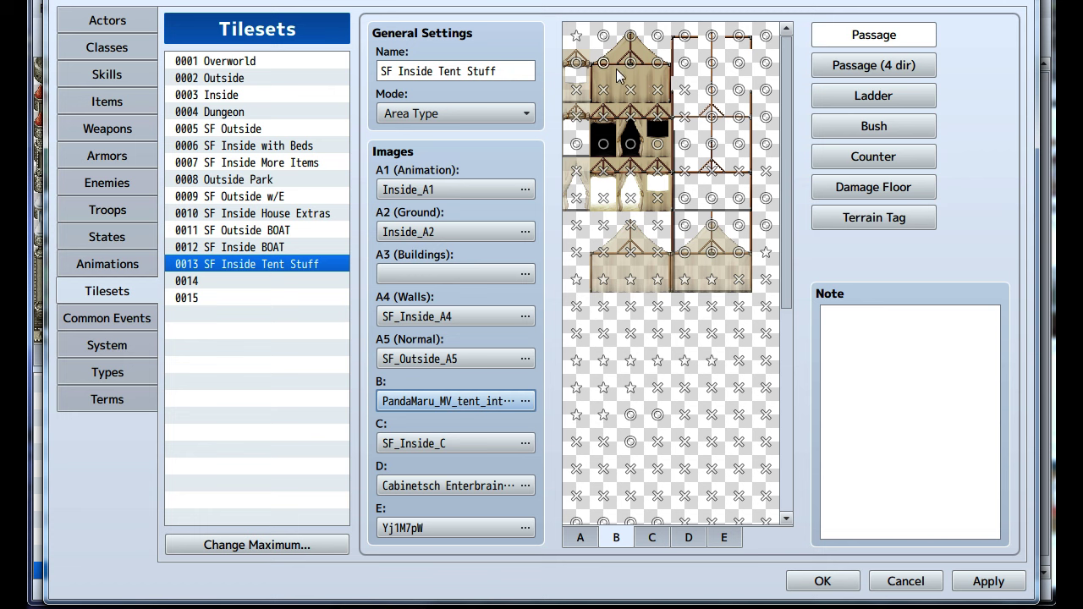
# Adjust the passage settings of the bright doorway and window tiles on sheet B, making the lower opening tiles passable
pyautogui.click(577, 198)
pyautogui.click(580, 175)
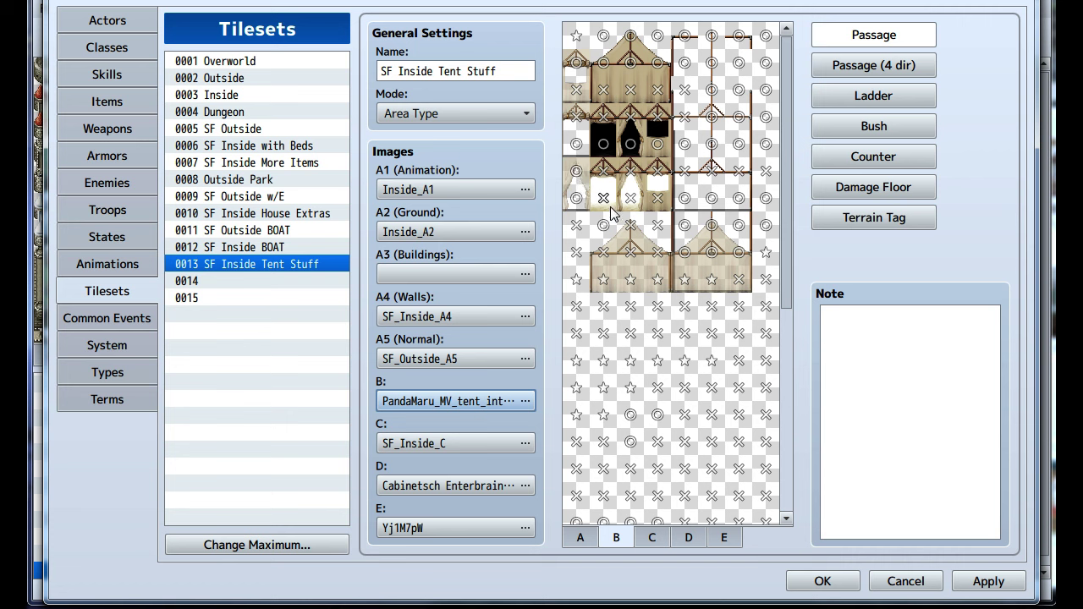
pyautogui.click(603, 198)
pyautogui.click(630, 200)
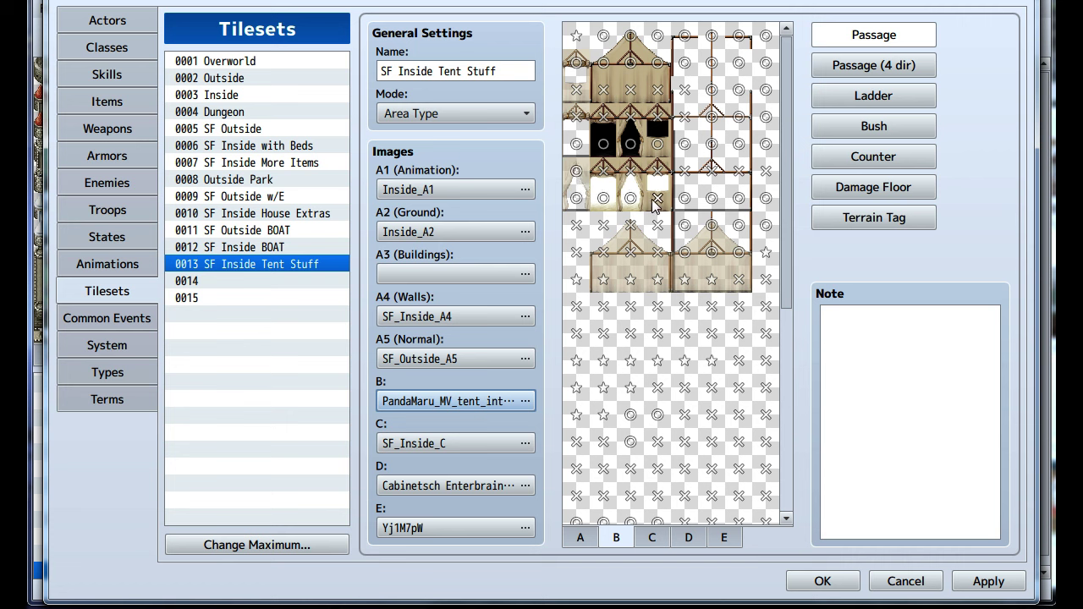
pyautogui.click(633, 173)
pyautogui.click(608, 179)
# Set the roof peak and upper small-window tiles to impassable (X), and the two tiles beside the peak to star passage
pyautogui.click(634, 40)
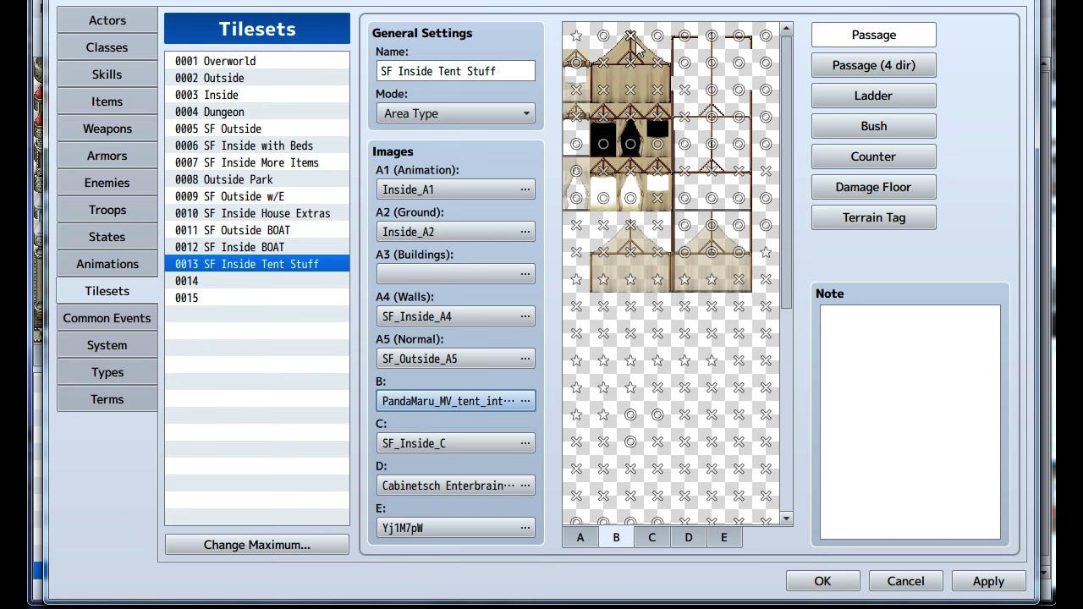
pyautogui.click(605, 38)
pyautogui.click(658, 38)
pyautogui.click(658, 38)
pyautogui.click(605, 38)
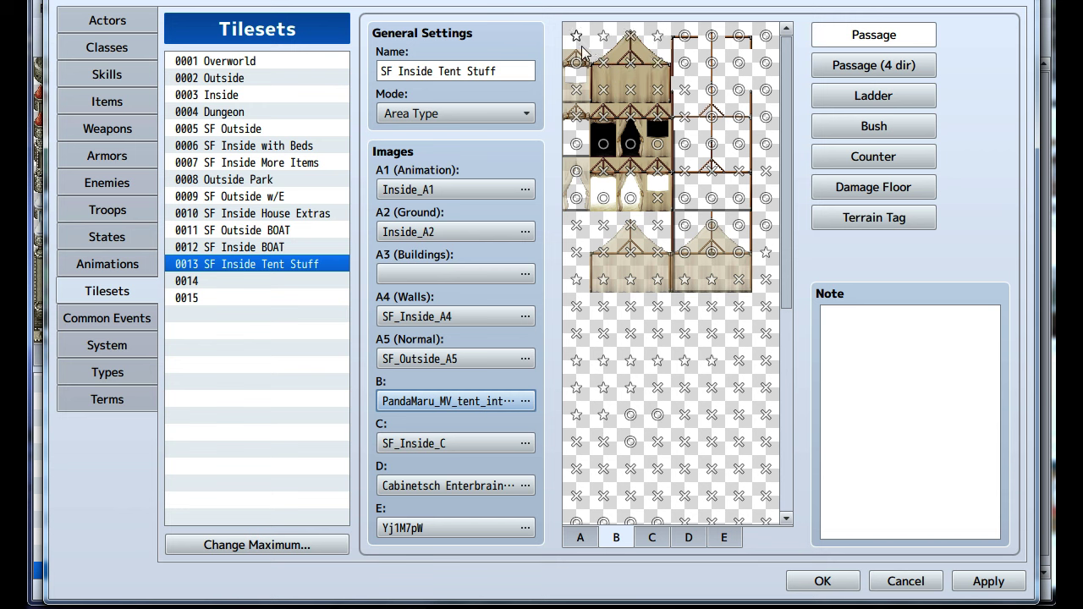
pyautogui.click(582, 54)
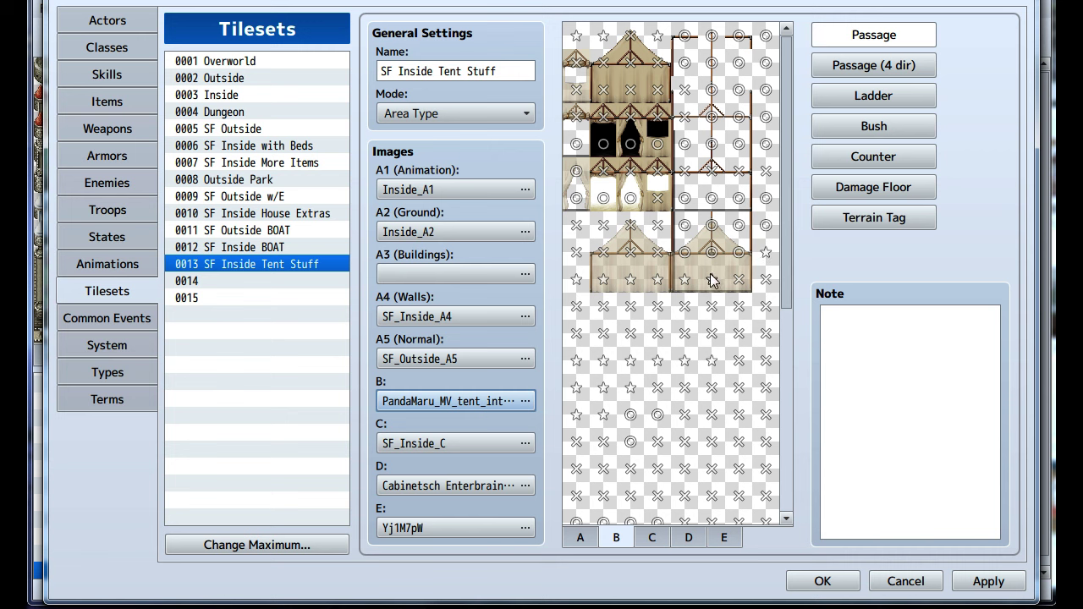
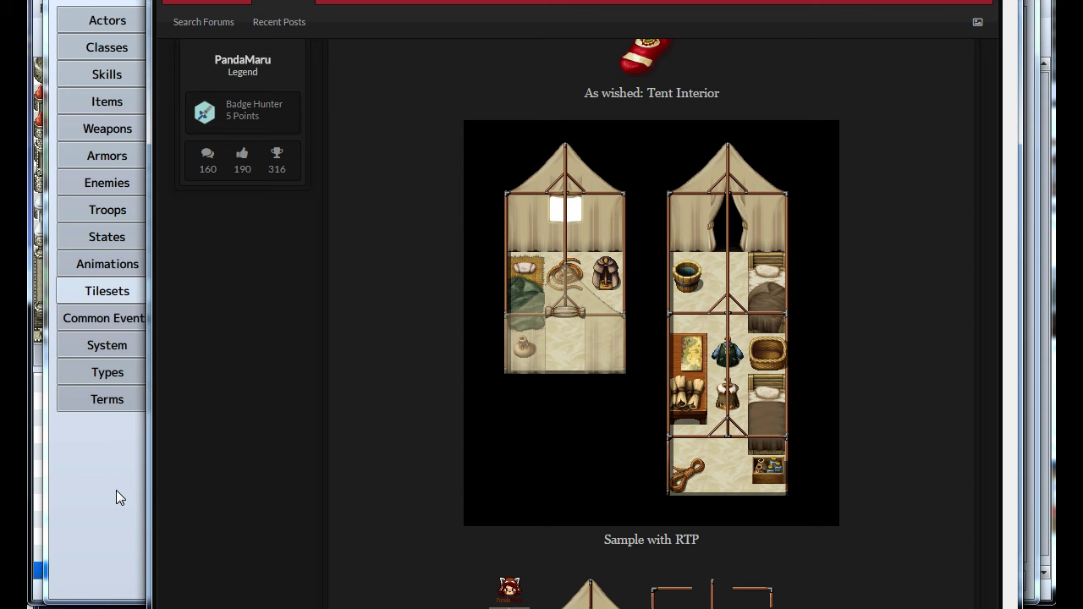
# Check the forum's Tent Interior sample, then set the first-column tile above the pale doorway curtain to star passage
pyautogui.scroll(4, 423, 491)
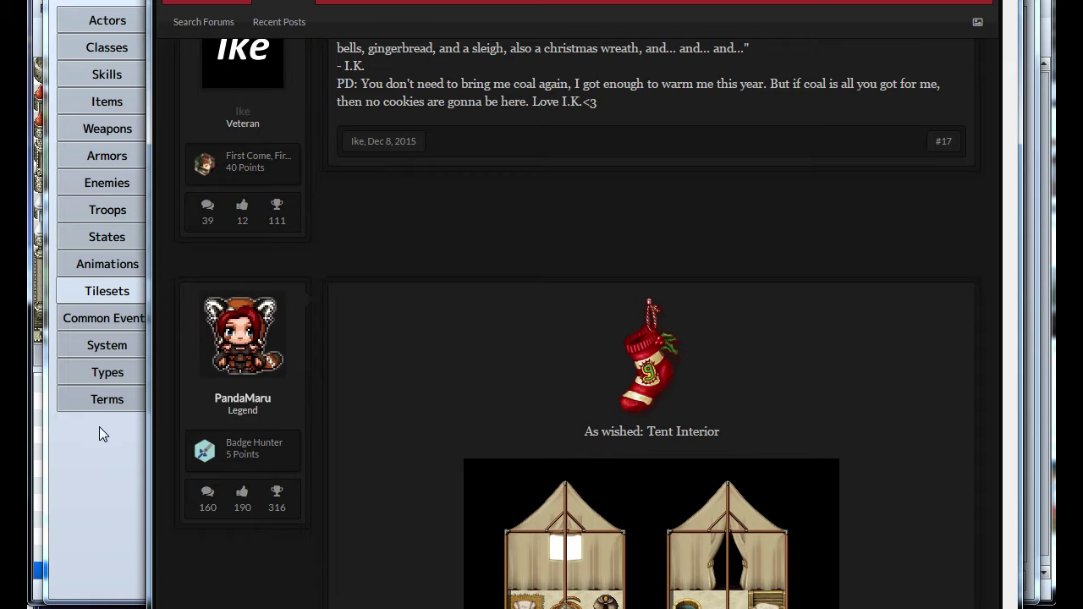
pyautogui.click(102, 422)
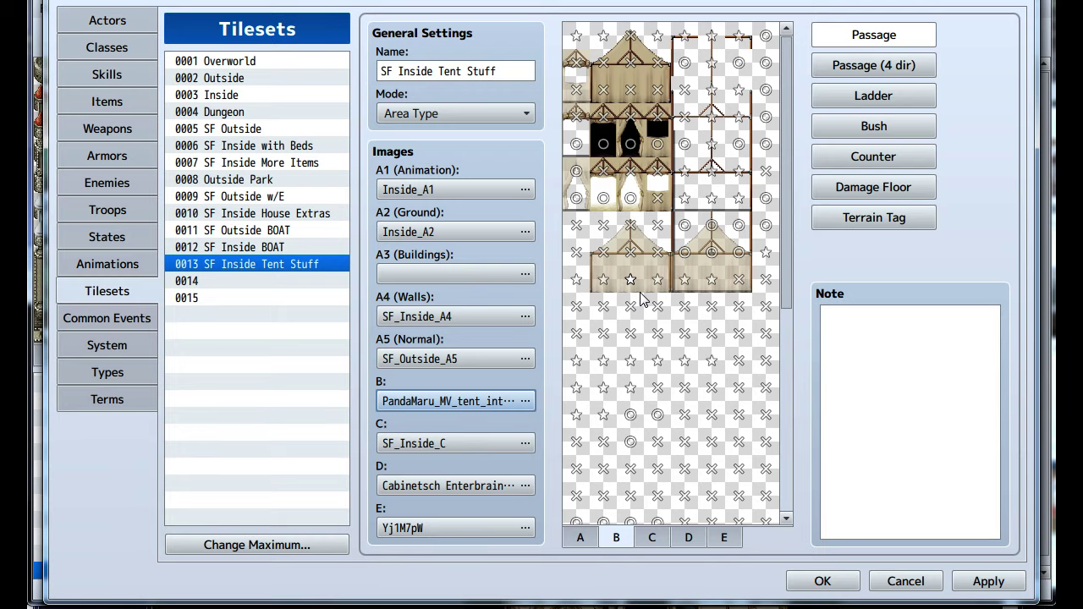
pyautogui.click(576, 171)
pyautogui.click(576, 171)
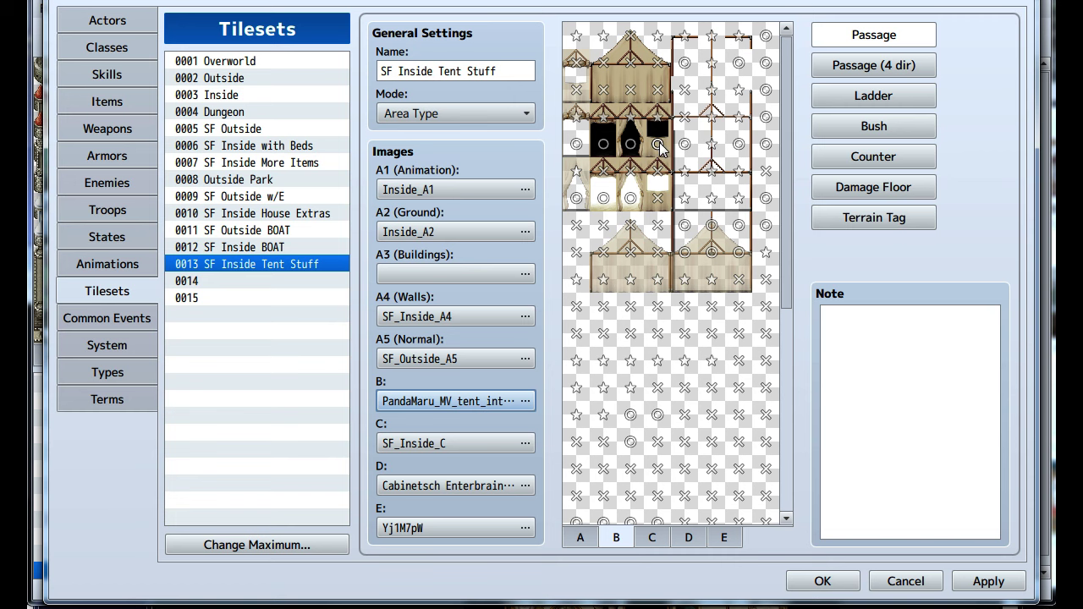
# Compare the passage settings on sheet B with the furnished tent samples in the forum's Tent Interior post
pyautogui.hotkey('alt', 'Tab')
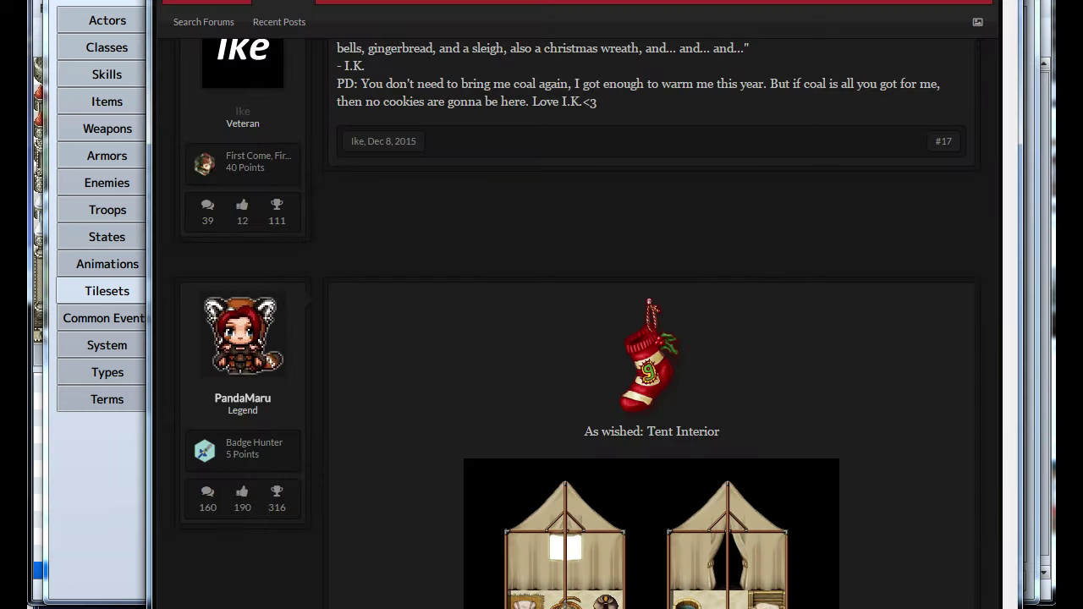
pyautogui.click(123, 462)
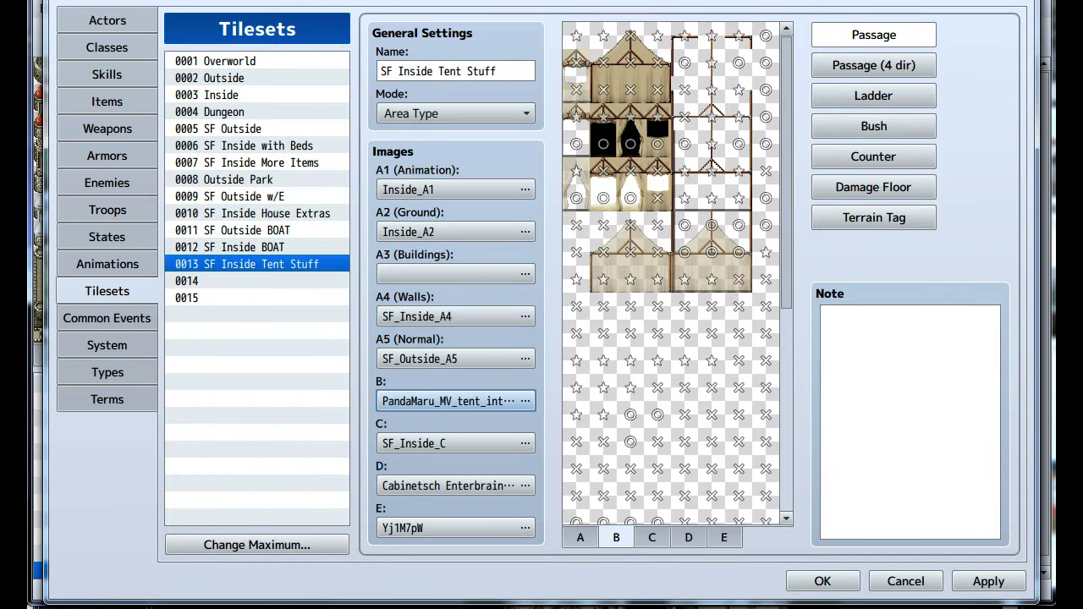
pyautogui.hotkey('alt', 'Tab')
pyautogui.click(124, 552)
pyautogui.hotkey('alt', 'Tab')
pyautogui.scroll(-1, 378, 604)
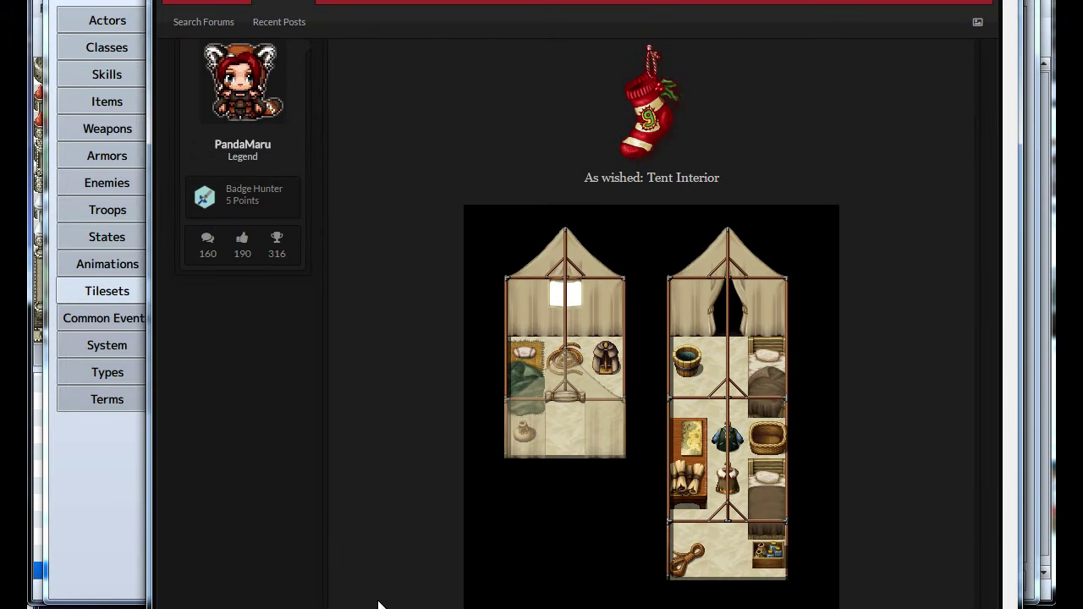
pyautogui.scroll(1, 378, 604)
pyautogui.click(67, 430)
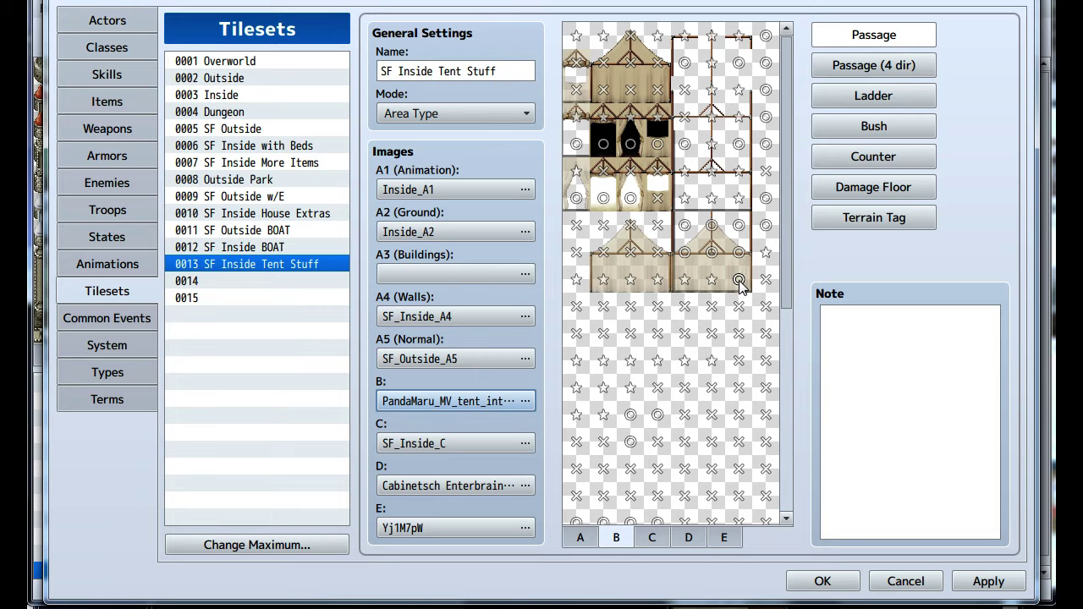
pyautogui.hotkey('alt', 'Tab')
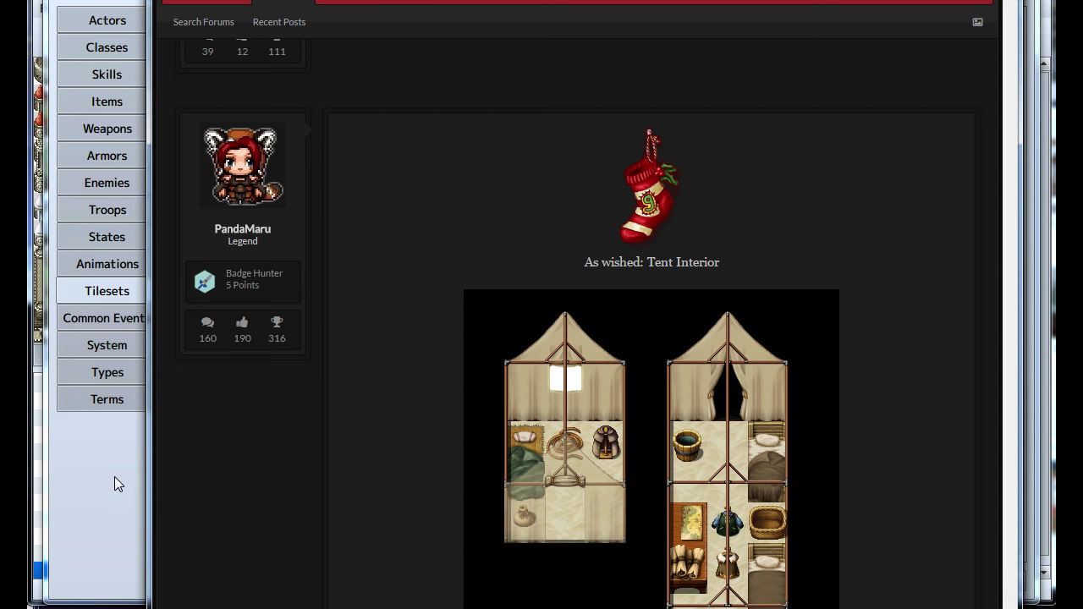
pyautogui.hotkey('alt', 'Tab')
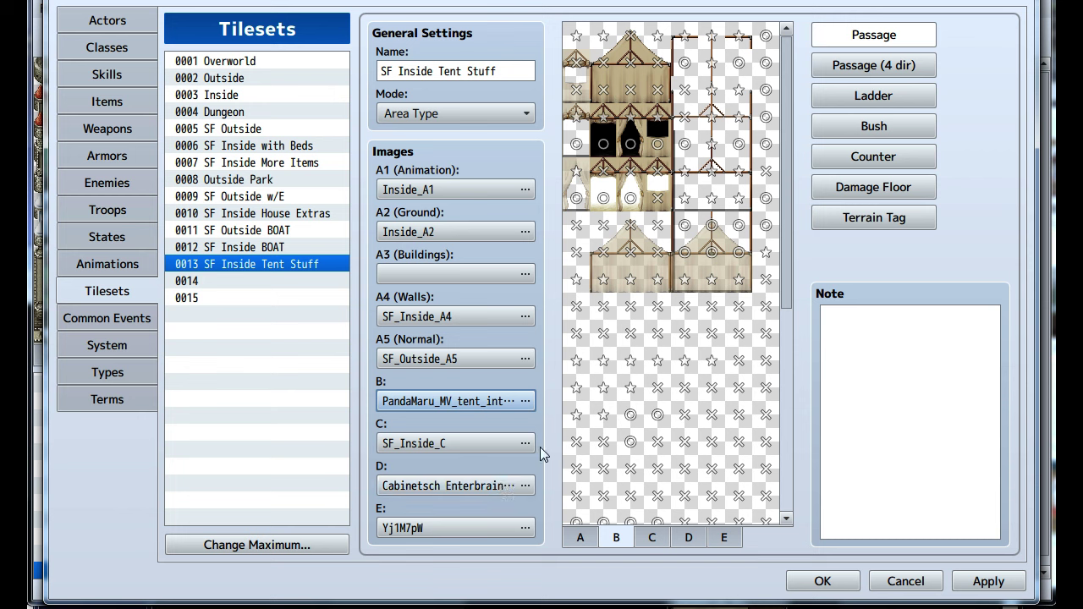
# Apply the SF Inside Tent Stuff changes, check tile sheet C, and close the database
pyautogui.click(987, 586)
pyautogui.click(652, 538)
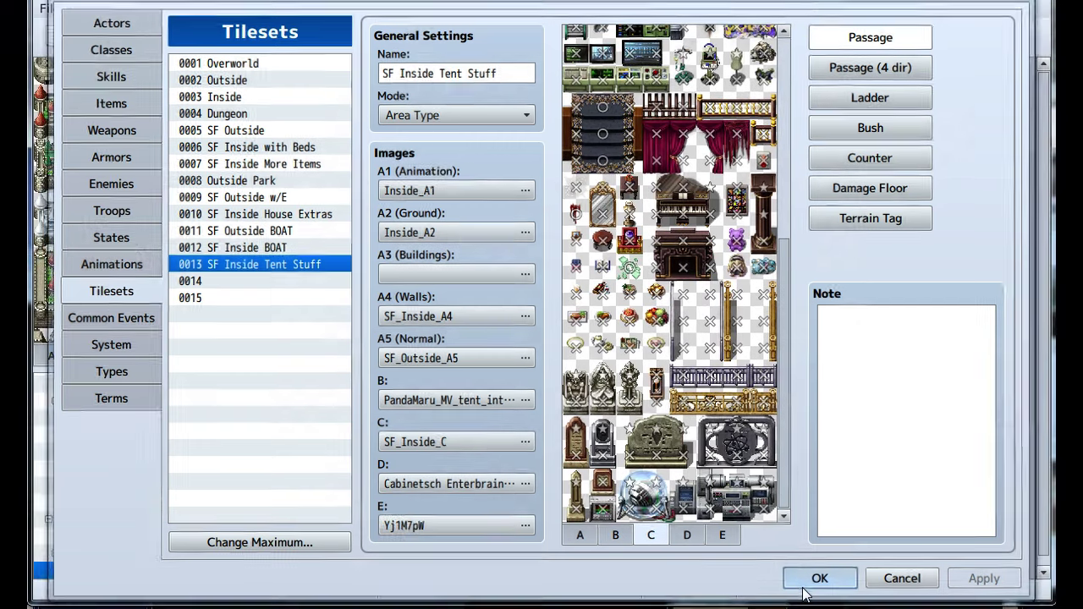
pyautogui.click(811, 584)
# Change the Tent map's tileset to SF Inside Tent Stuff and bring up the tent pieces on sheet B
pyautogui.rightClick(169, 575)
pyautogui.click(194, 580)
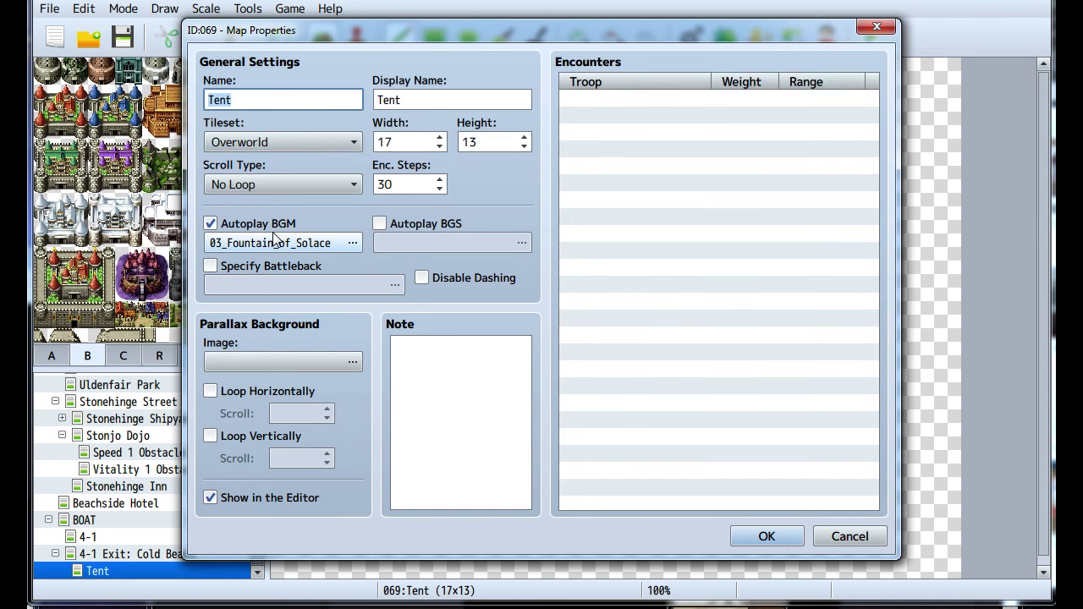
pyautogui.click(288, 142)
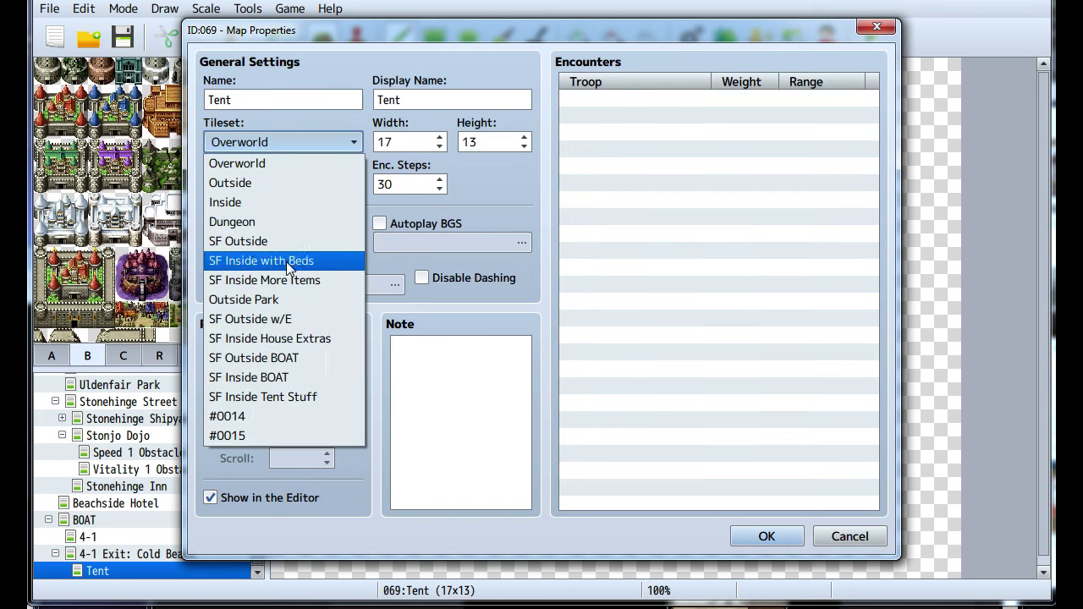
pyautogui.click(250, 393)
pyautogui.click(733, 535)
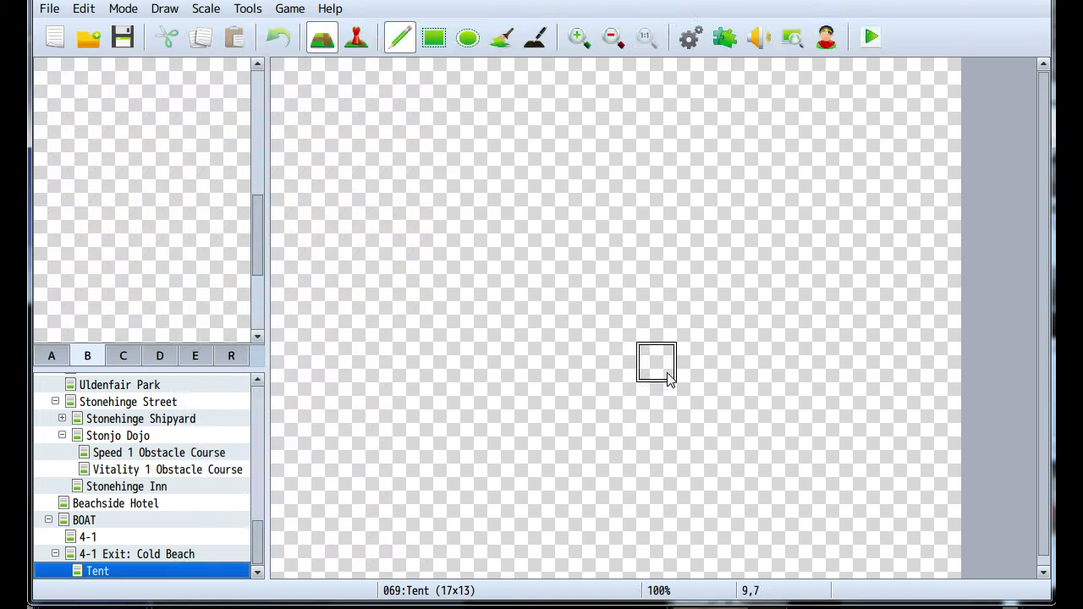
pyautogui.scroll(2, 120, 303)
pyautogui.scroll(6, 119, 296)
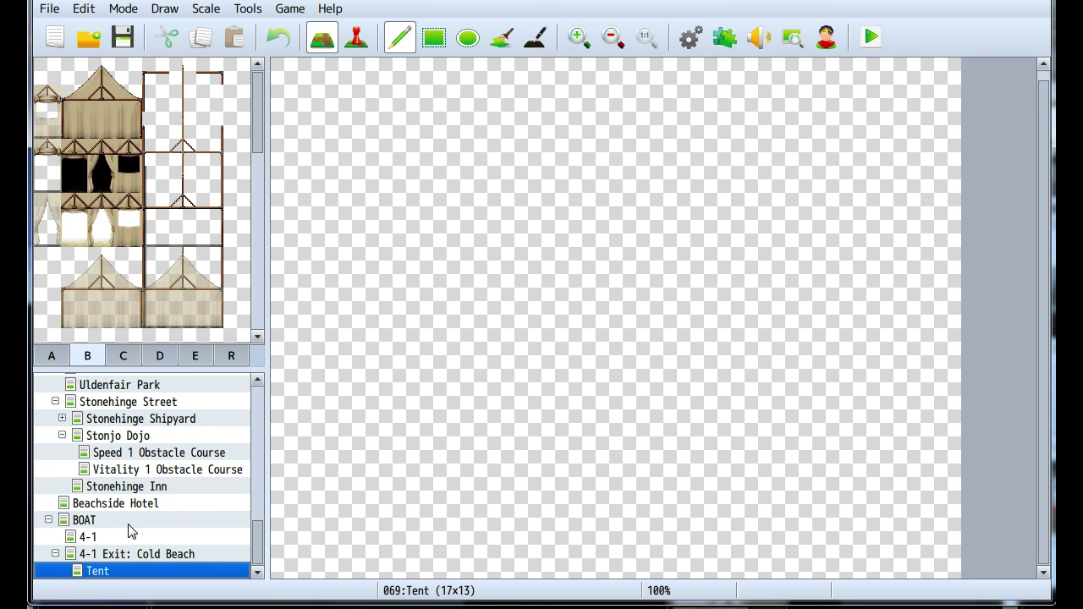
# Compare the tent on the 4-1 Exit: Cold Beach map with the forum's tent samples, and return to the Tent map
pyautogui.click(138, 554)
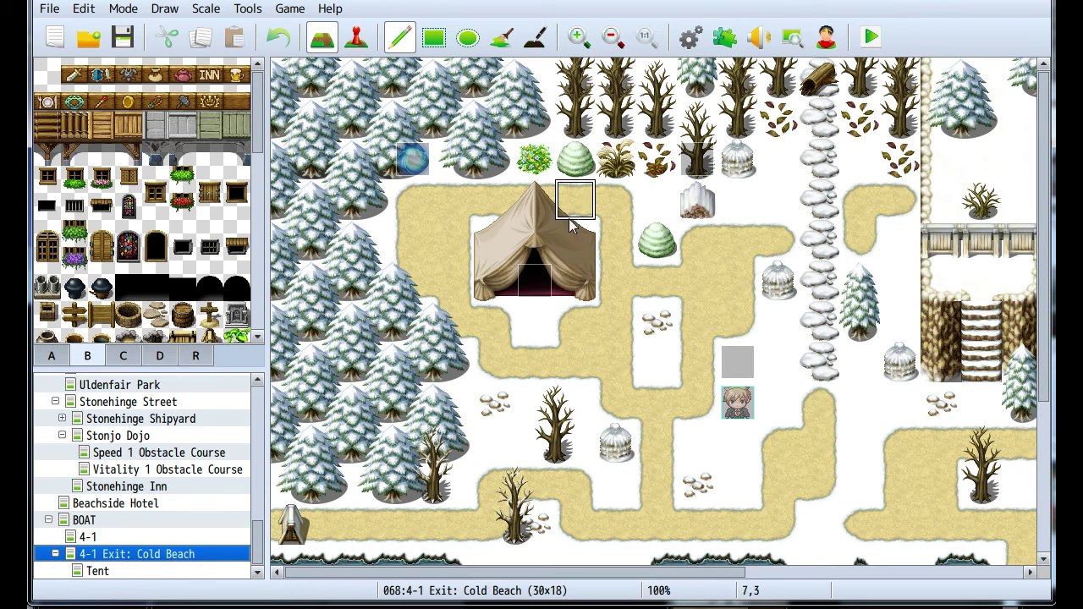
pyautogui.hotkey('alt', 'Tab')
pyautogui.scroll(-2, 367, 560)
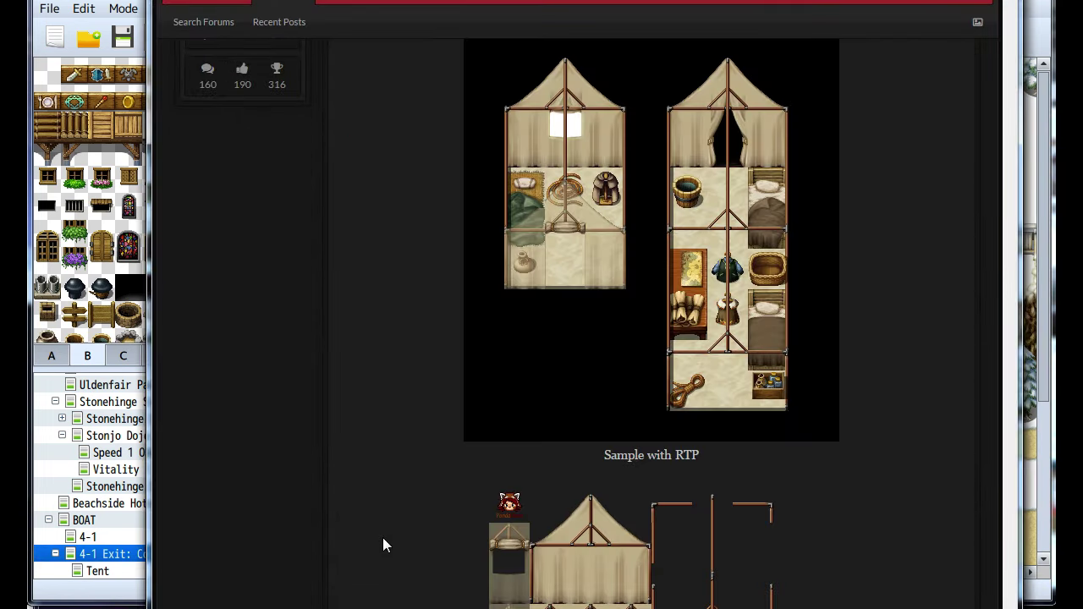
pyautogui.scroll(15, 389, 512)
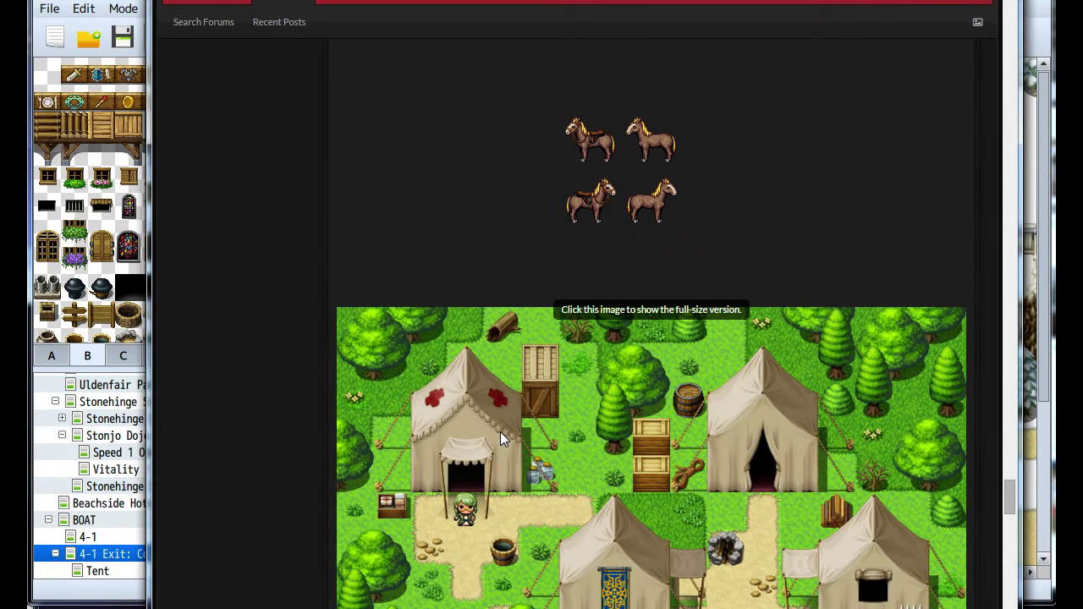
pyautogui.scroll(-15, 500, 431)
pyautogui.scroll(15, 499, 432)
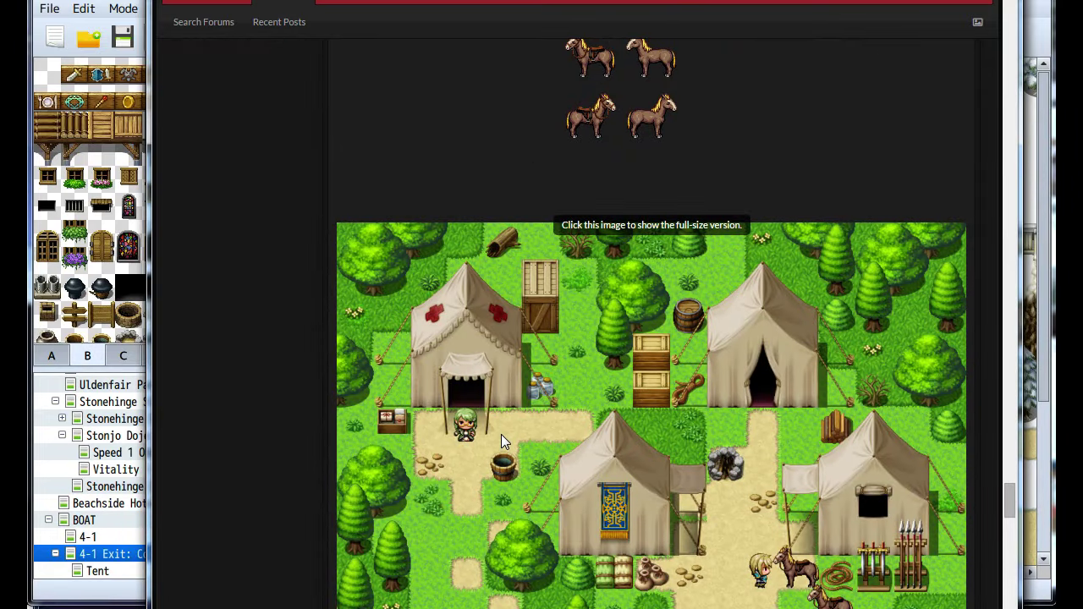
pyautogui.scroll(-20, 504, 435)
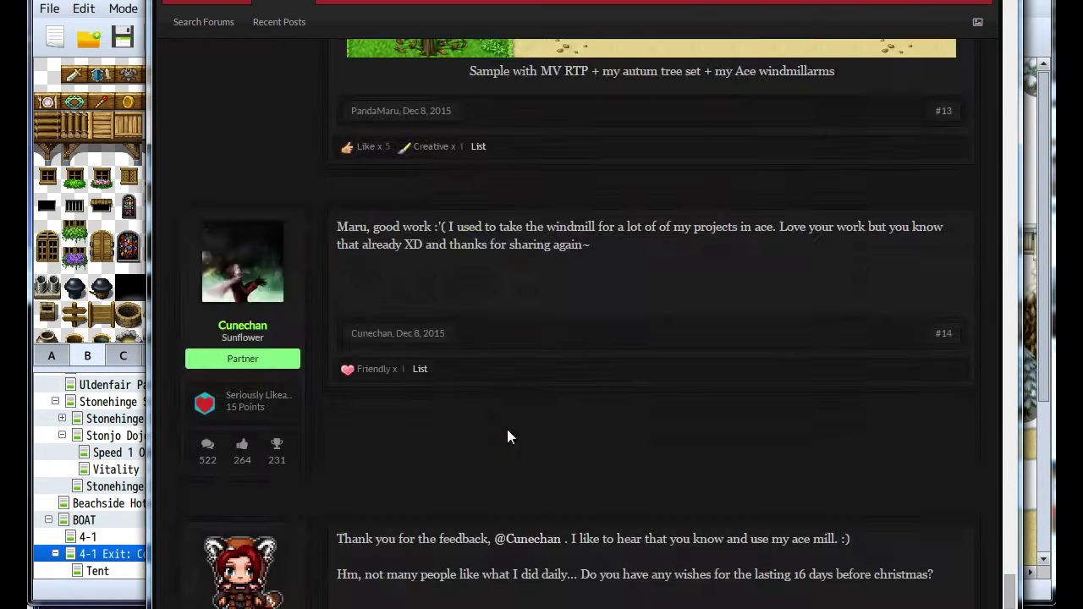
pyautogui.scroll(5, 507, 429)
pyautogui.scroll(-4, 507, 429)
pyautogui.scroll(15, 507, 429)
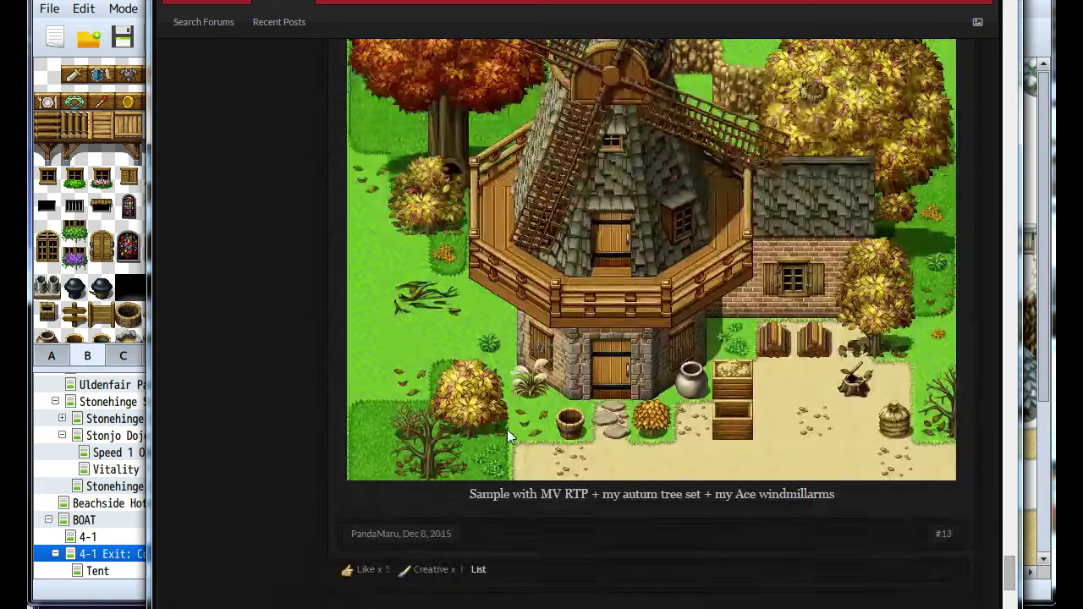
pyautogui.scroll(8, 505, 426)
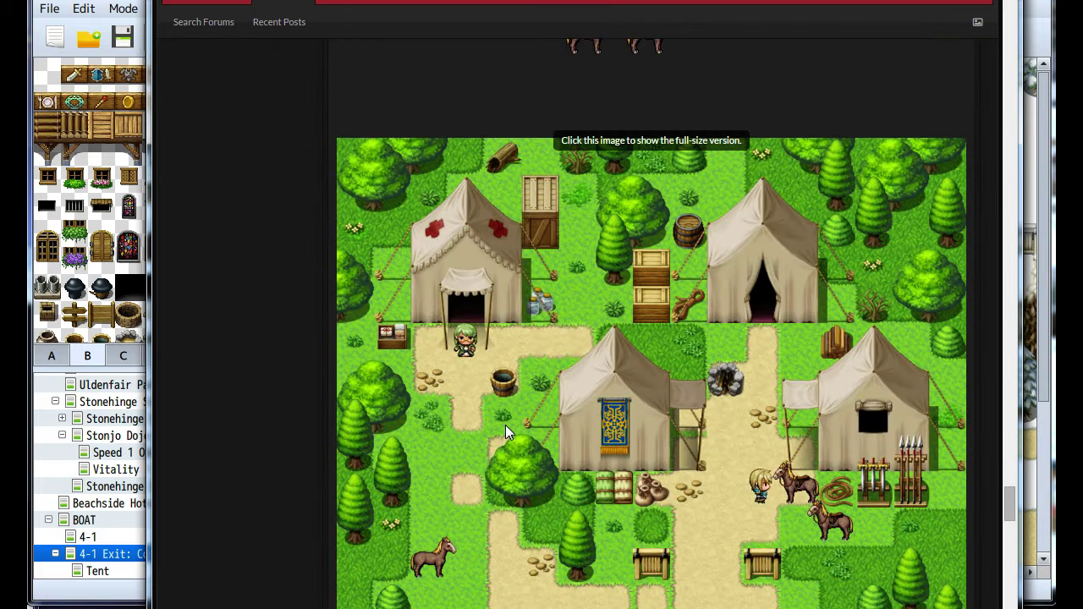
pyautogui.scroll(-12, 505, 425)
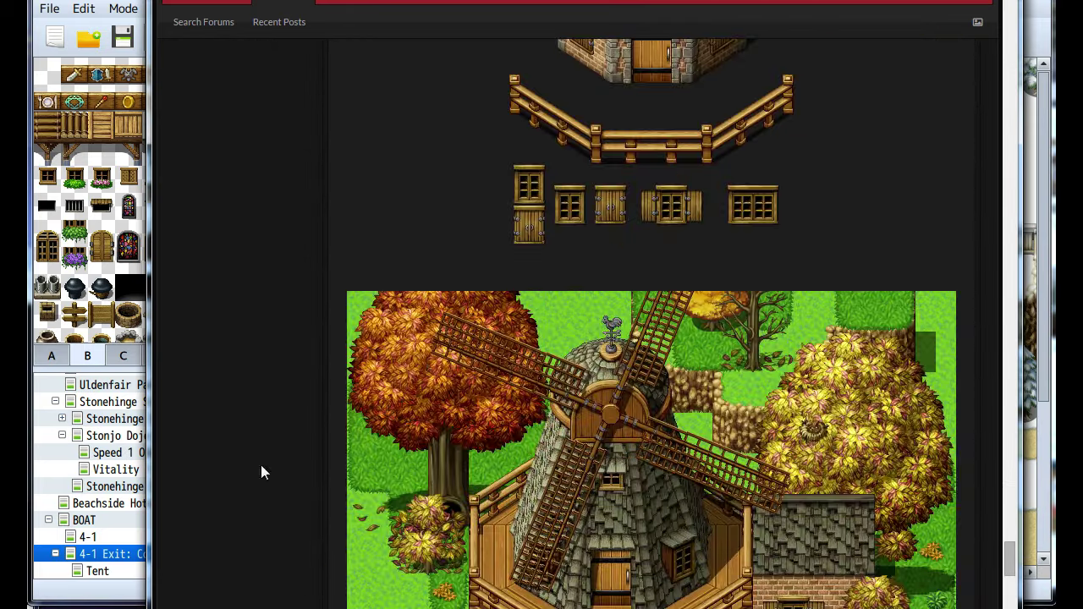
pyautogui.click(127, 466)
pyautogui.click(113, 572)
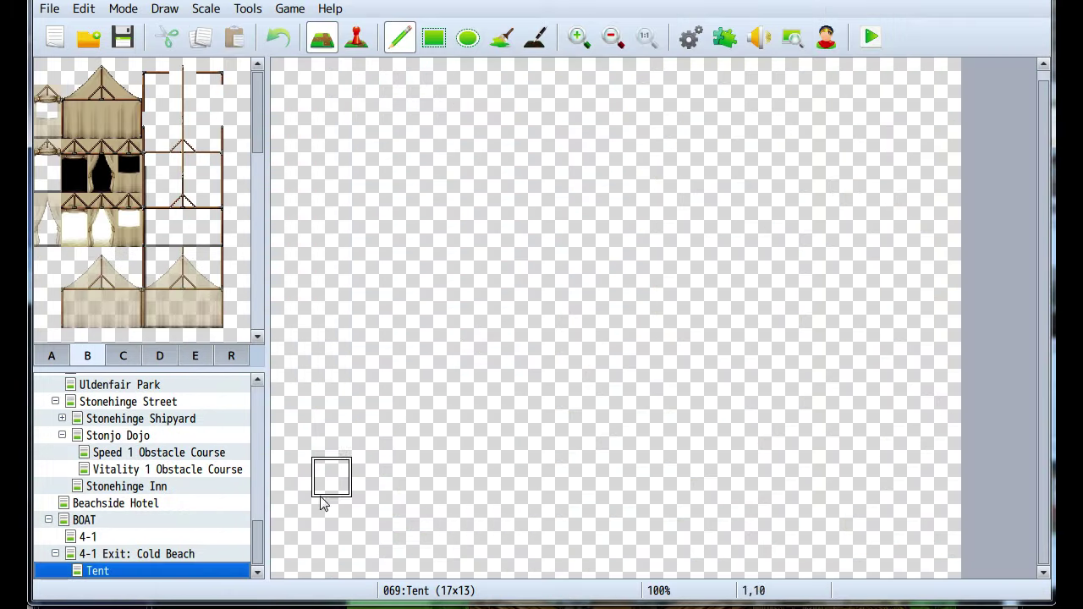
# Try placing the mostly transparent doorway-bottom tile from sheet B at cell 8,4, and undo the placement
pyautogui.middleClick(526, 271)
pyautogui.click(101, 314)
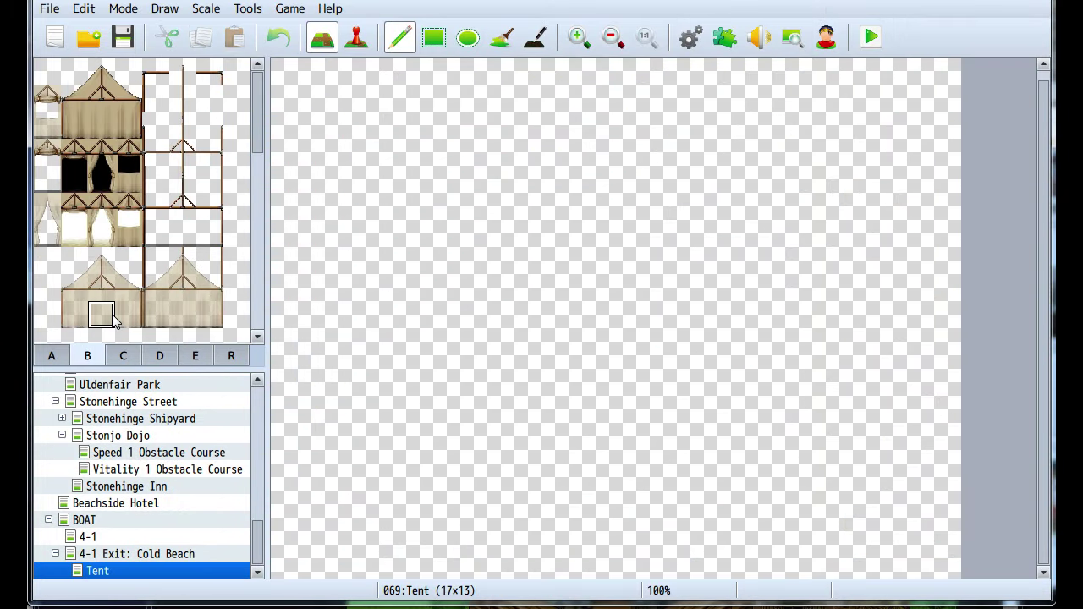
pyautogui.click(47, 180)
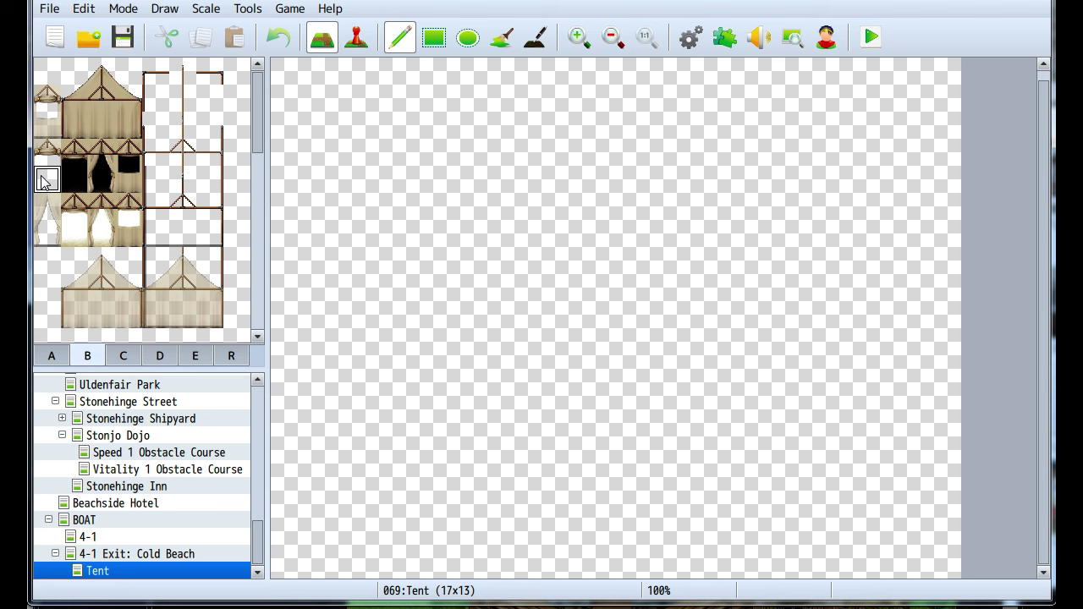
pyautogui.click(615, 233)
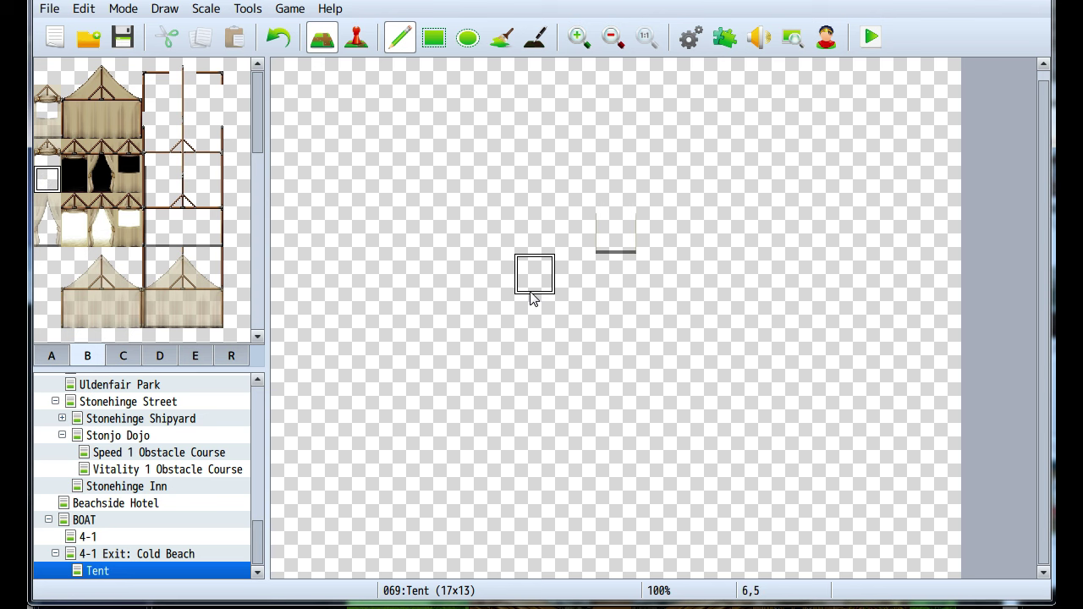
pyautogui.hotkey('ctrl', 'z')
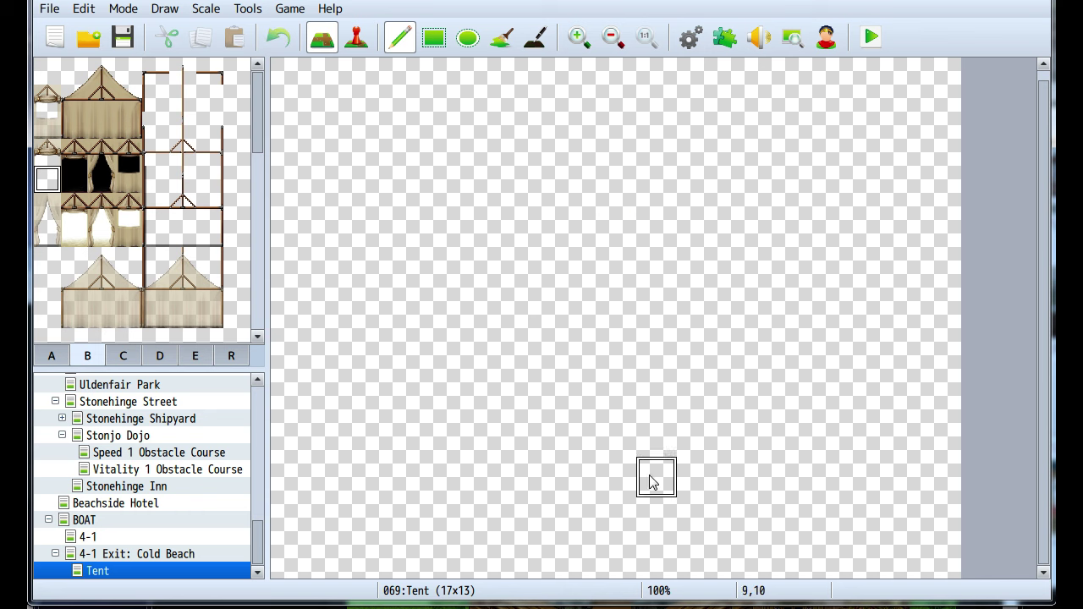
# Try placing the doorway-bottom tile at cell 8,10 with translucent tent wall tiles at cells 7,10 and 9,10
pyautogui.click(618, 479)
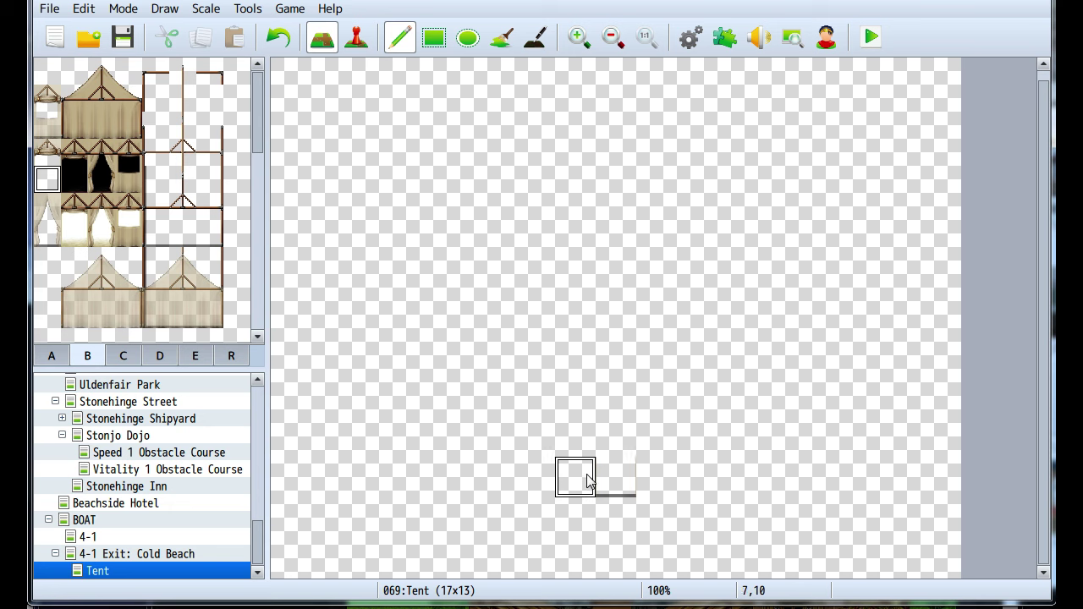
pyautogui.click(82, 314)
pyautogui.click(577, 478)
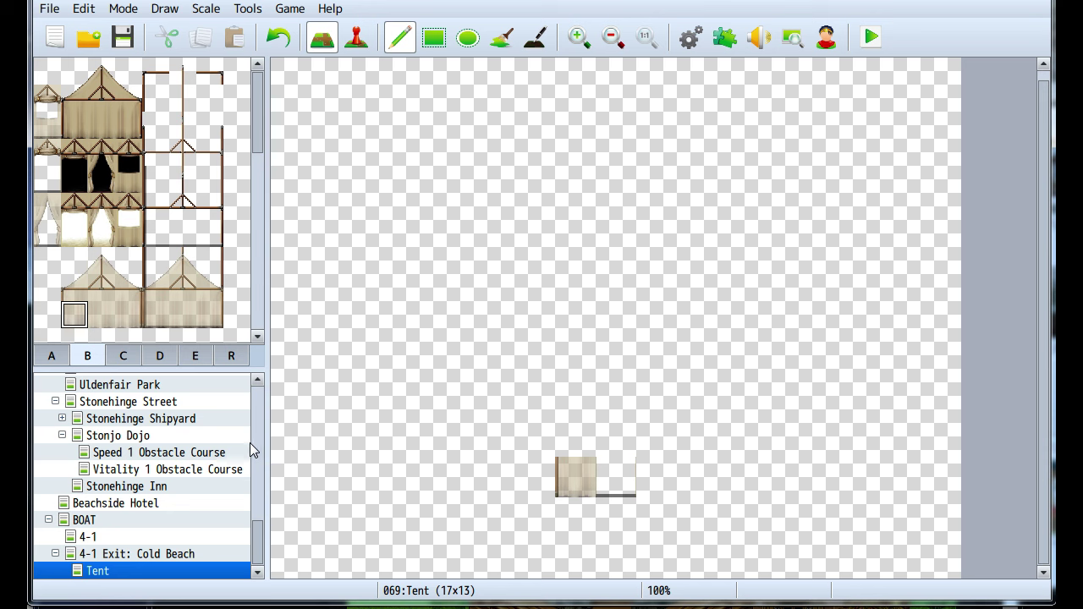
pyautogui.click(101, 315)
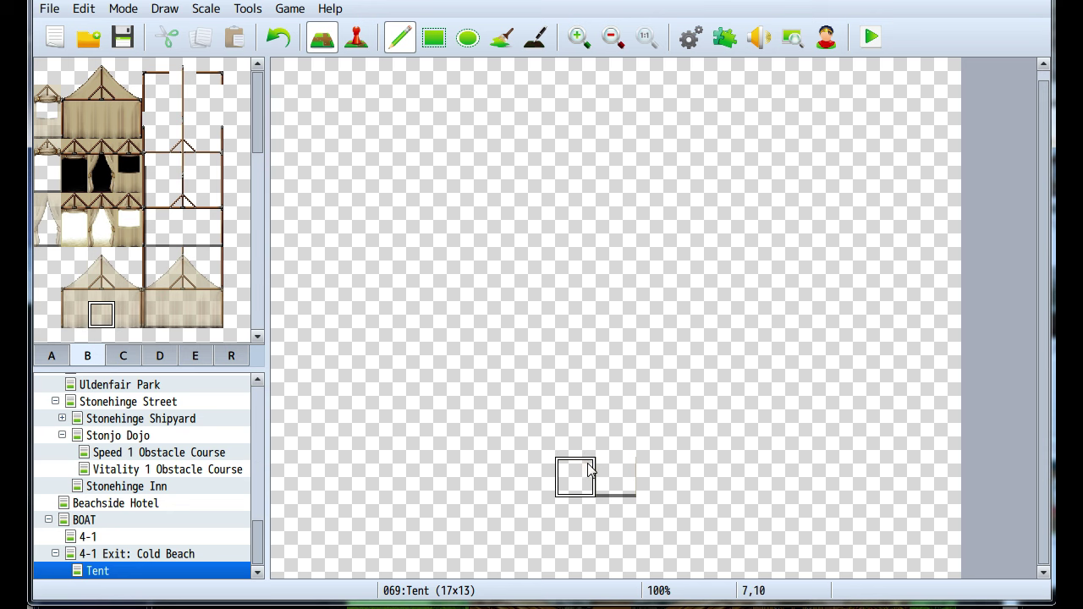
pyautogui.click(657, 476)
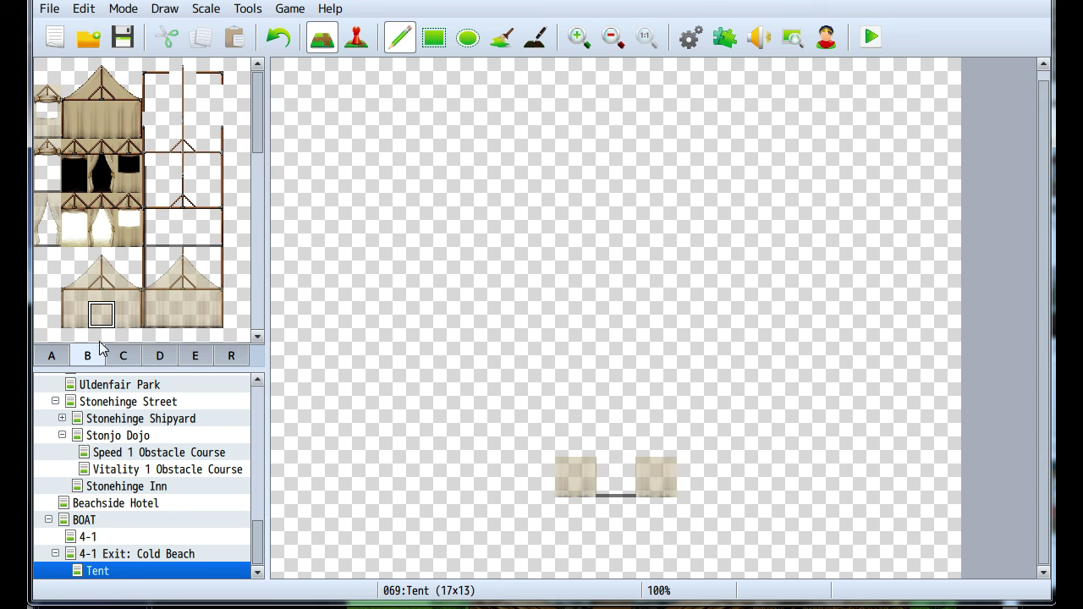
# Try painting a floor five tiles wide and two tiles high with Rug C from sheet A, across rows 9 and 10
pyautogui.click(51, 357)
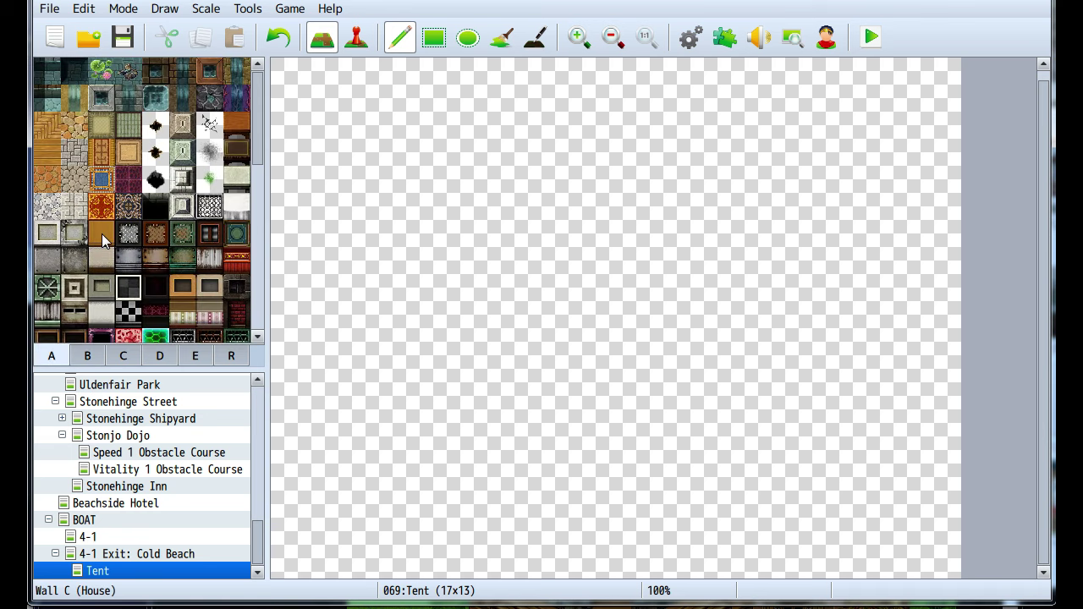
pyautogui.click(119, 156)
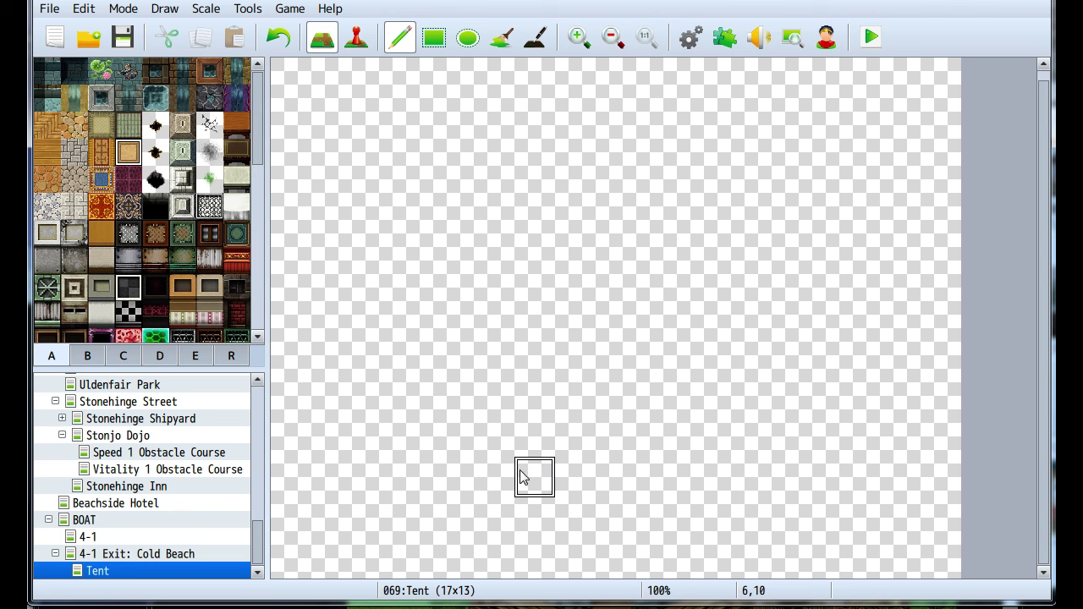
pyautogui.moveTo(508, 476)
pyautogui.mouseDown()
pyautogui.moveTo(652, 479)
pyautogui.moveTo(655, 461)
pyautogui.moveTo(655, 451)
pyautogui.moveTo(577, 425)
pyautogui.moveTo(496, 437)
pyautogui.mouseUp()
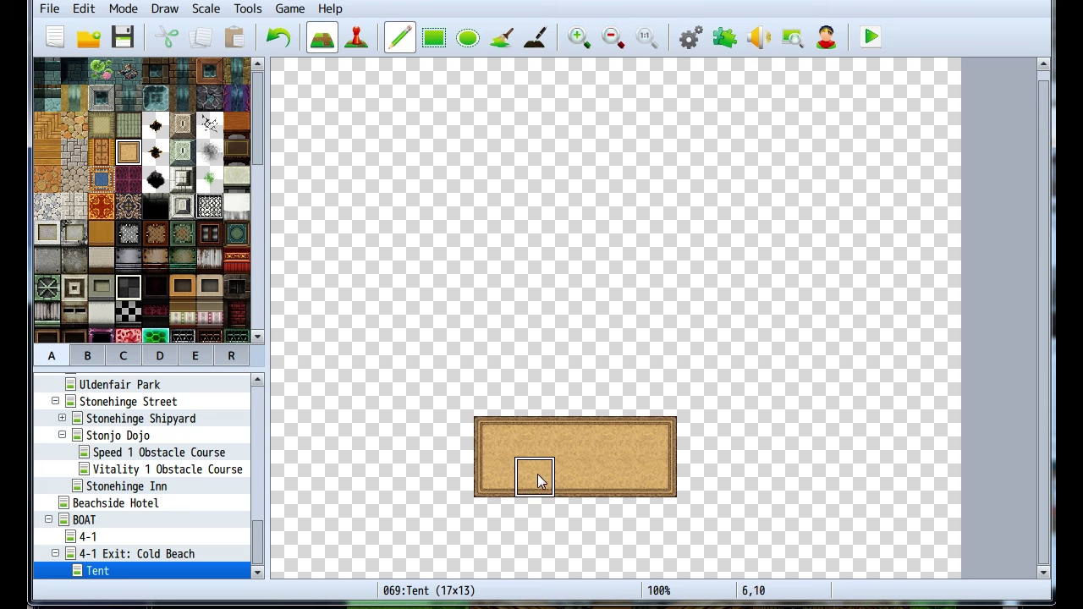
pyautogui.rightClick(740, 481)
pyautogui.moveTo(740, 481)
pyautogui.mouseDown()
pyautogui.moveTo(654, 440)
pyautogui.moveTo(467, 443)
pyautogui.moveTo(640, 481)
pyautogui.moveTo(670, 434)
pyautogui.moveTo(501, 474)
pyautogui.mouseUp()
# Paint a 5-by-5-tile floor of Rug C from cell 6,5 to cell 10,9 on the Tent map
pyautogui.click(127, 152)
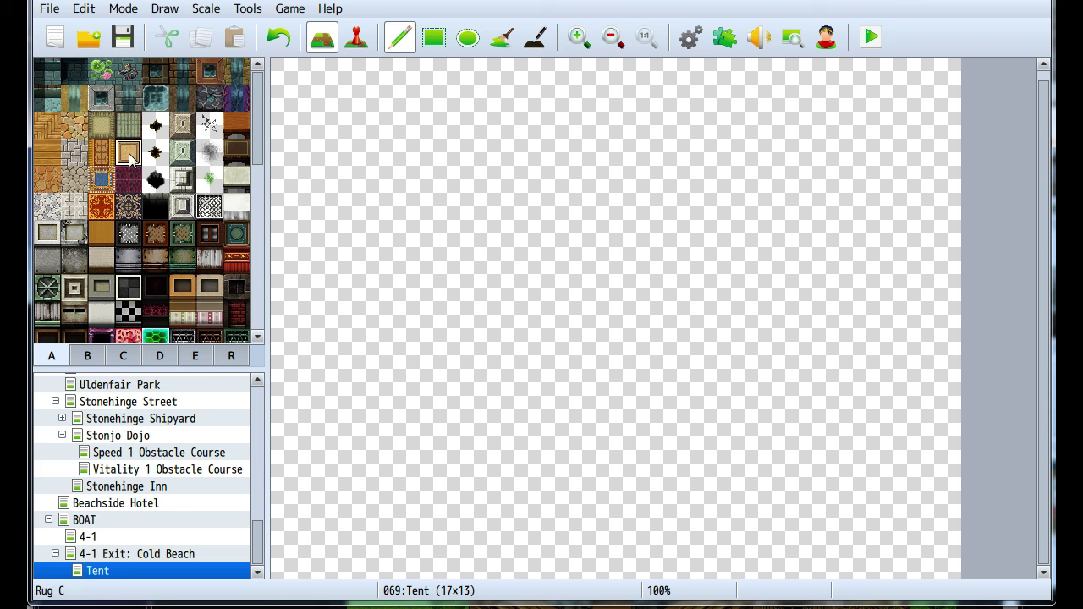
pyautogui.moveTo(601, 462)
pyautogui.mouseDown()
pyautogui.moveTo(619, 430)
pyautogui.moveTo(621, 314)
pyautogui.moveTo(606, 402)
pyautogui.mouseUp()
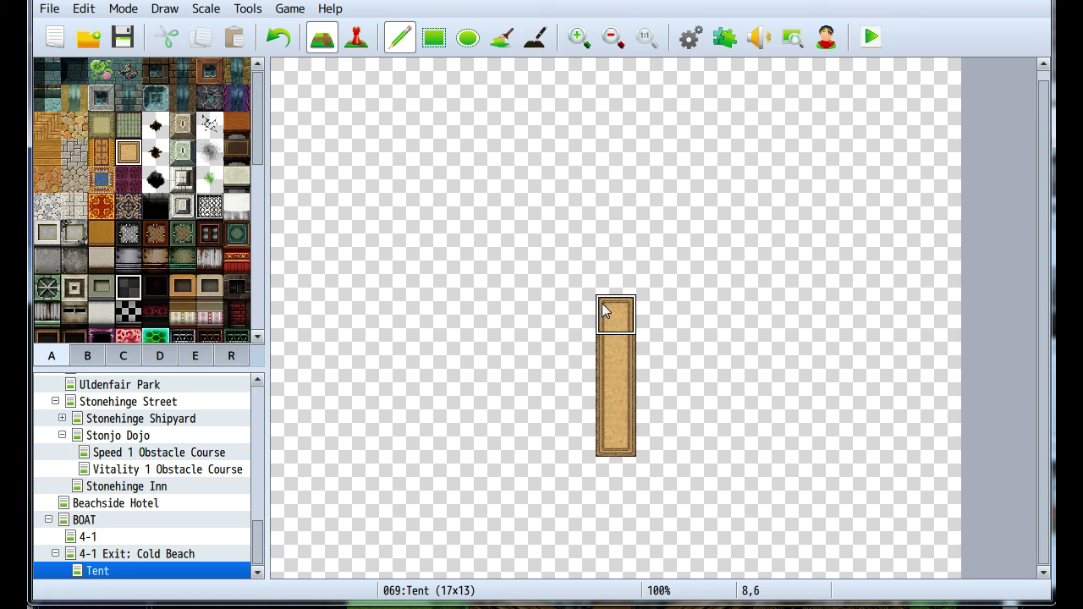
pyautogui.click(614, 273)
pyautogui.moveTo(570, 434)
pyautogui.mouseDown()
pyautogui.moveTo(543, 429)
pyautogui.moveTo(696, 433)
pyautogui.mouseUp()
pyautogui.moveTo(605, 283)
pyautogui.mouseDown()
pyautogui.moveTo(554, 330)
pyautogui.moveTo(558, 404)
pyautogui.moveTo(571, 350)
pyautogui.moveTo(545, 293)
pyautogui.moveTo(677, 284)
pyautogui.moveTo(687, 333)
pyautogui.moveTo(648, 332)
pyautogui.mouseUp()
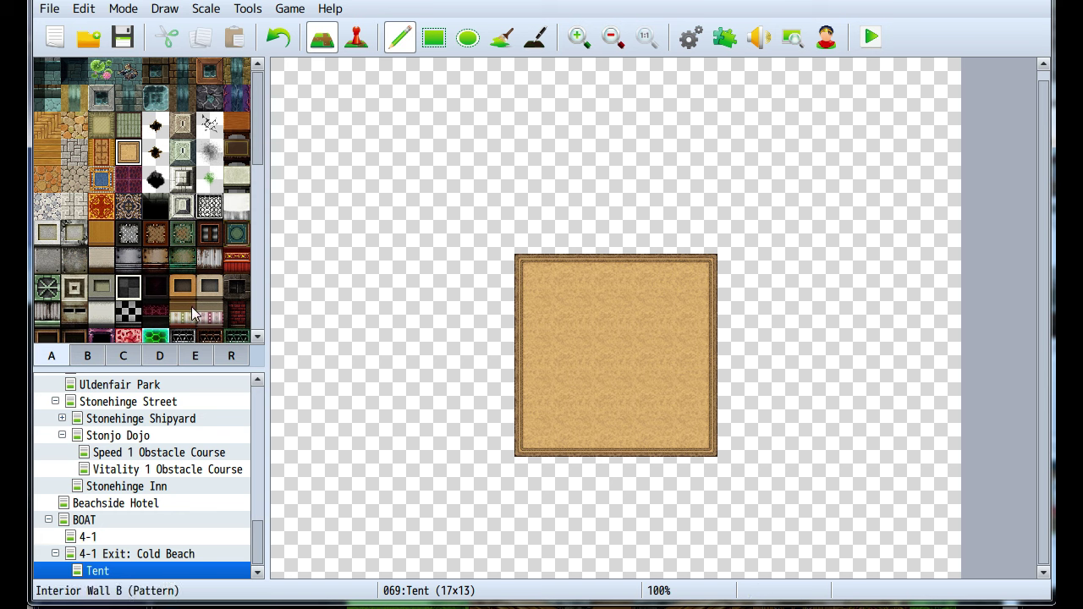
pyautogui.click(691, 38)
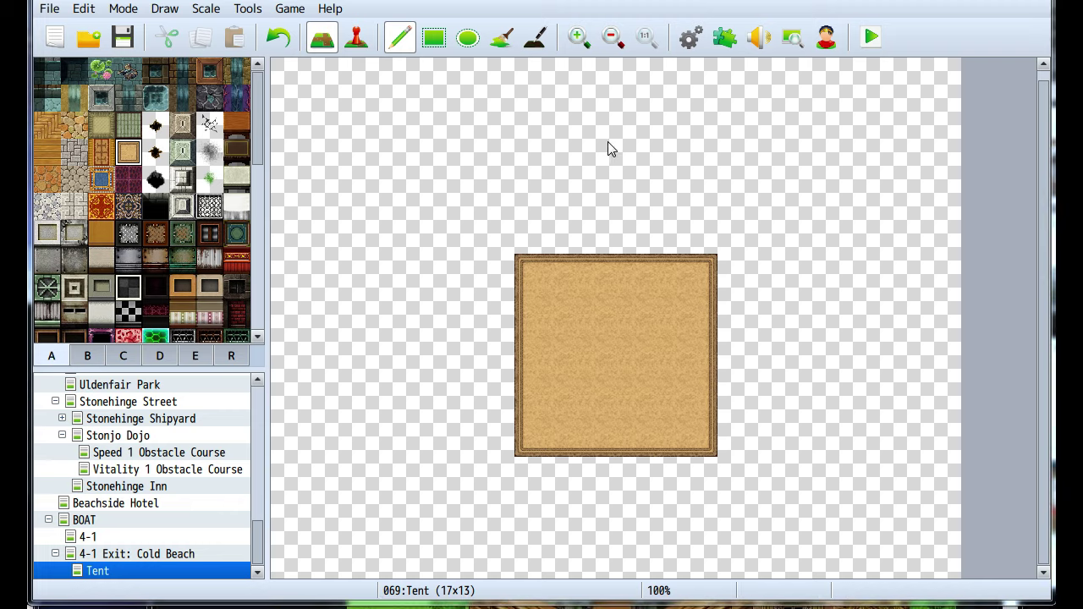
pyautogui.click(880, 580)
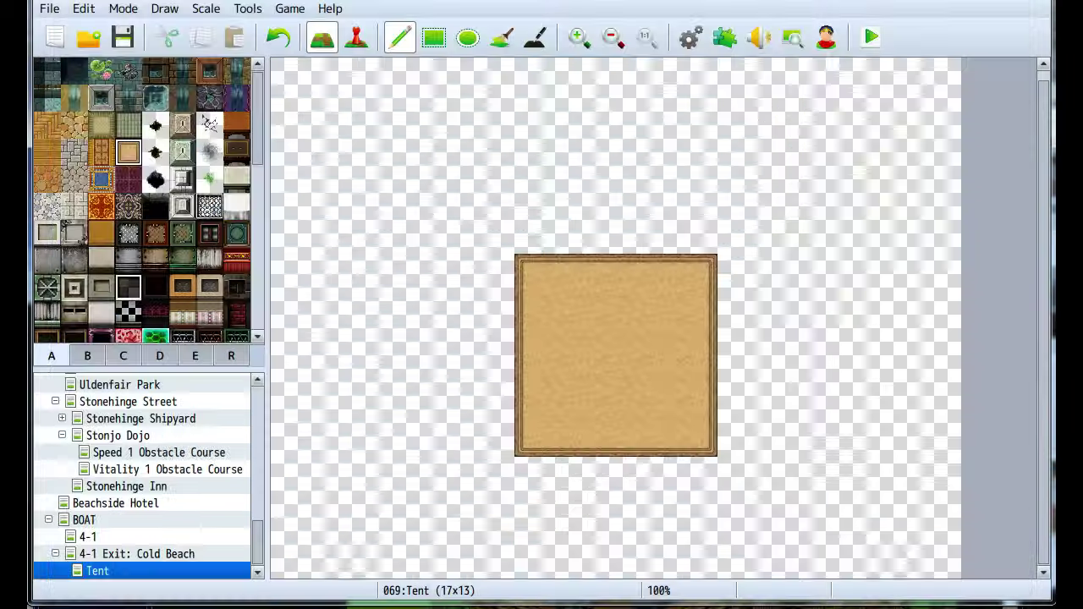
# Open the sound test, find 03_Snow_Town among the background music to preview it, and stop playback
pyautogui.click(759, 37)
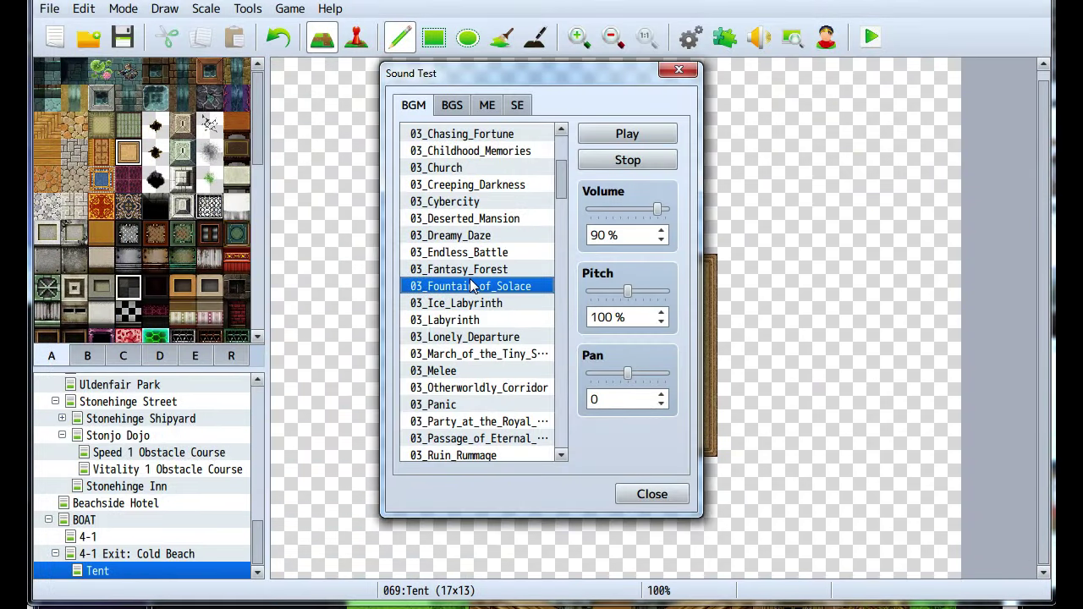
pyautogui.scroll(-6, 471, 282)
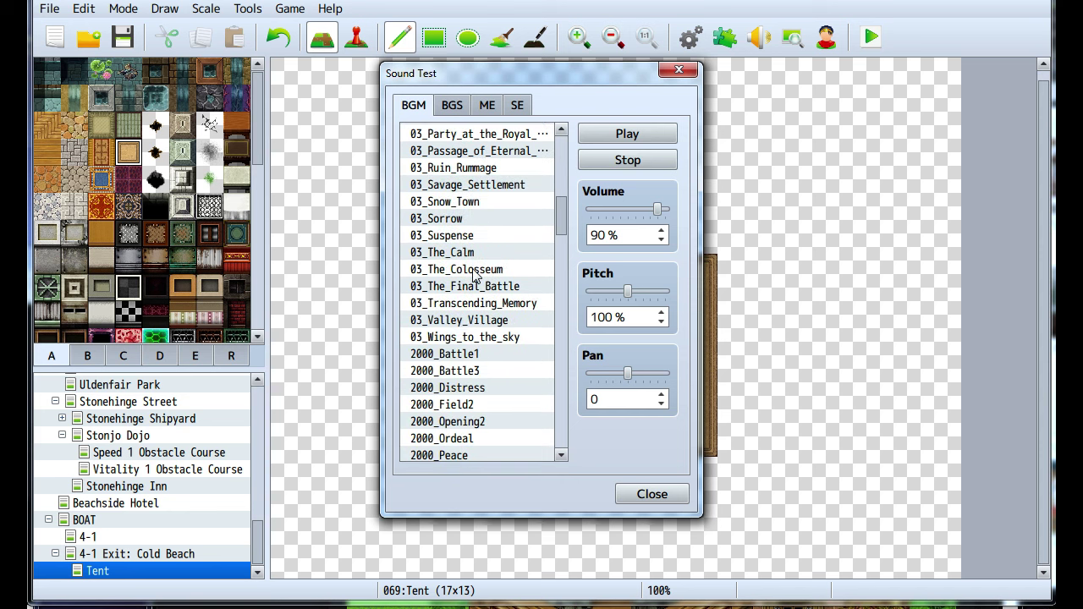
pyautogui.scroll(2, 467, 253)
pyautogui.click(464, 237)
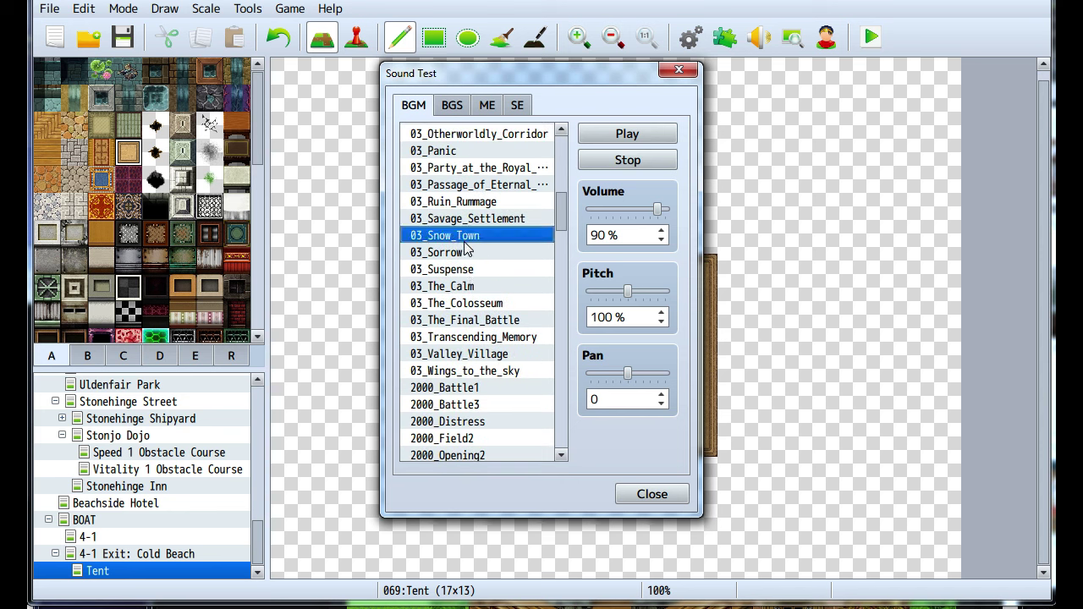
pyautogui.click(623, 162)
# Browse the background music for Town3 and 03_Fountain_of_Solace, and close the sound test
pyautogui.scroll(-2, 525, 220)
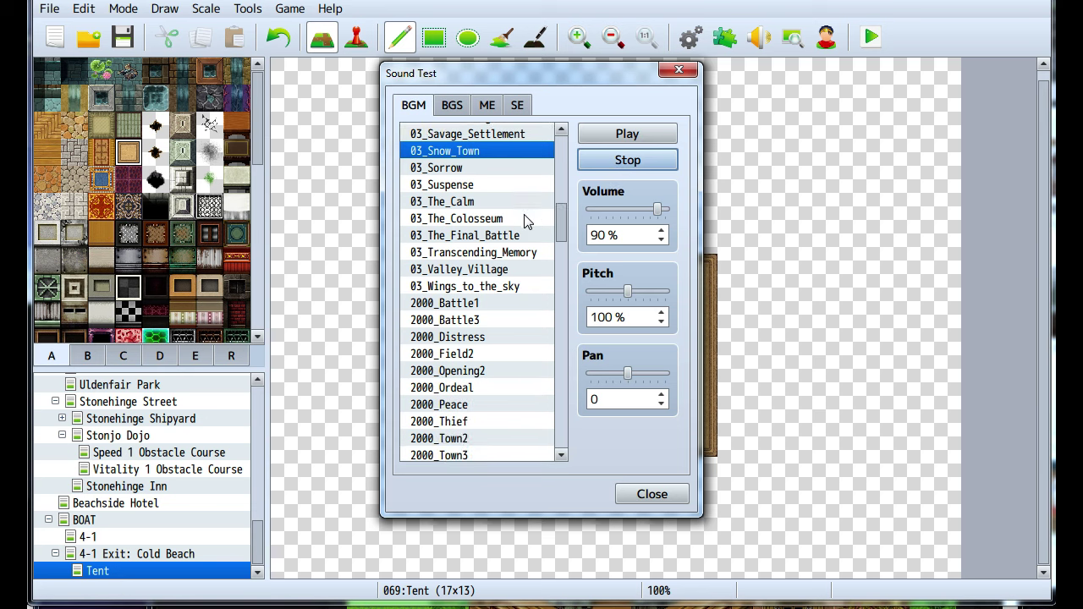
pyautogui.scroll(-20, 511, 254)
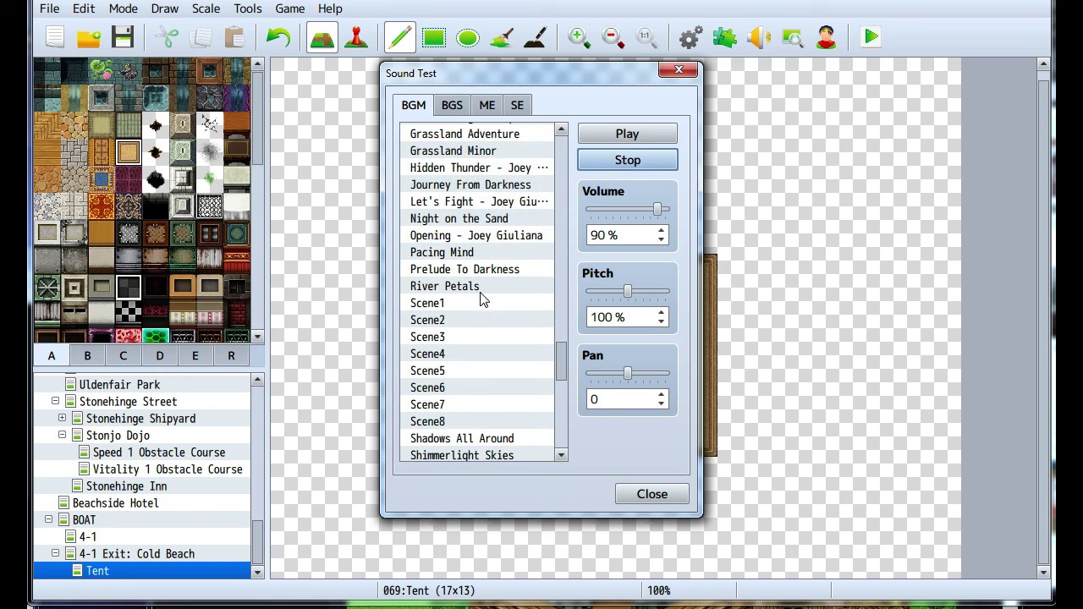
pyautogui.scroll(-8, 480, 299)
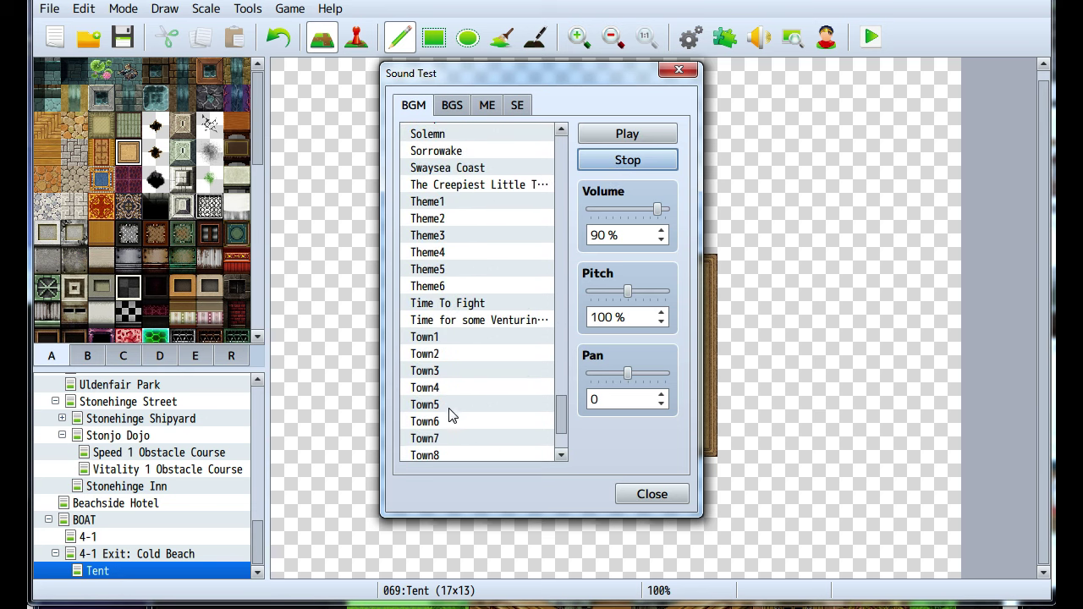
pyautogui.click(444, 373)
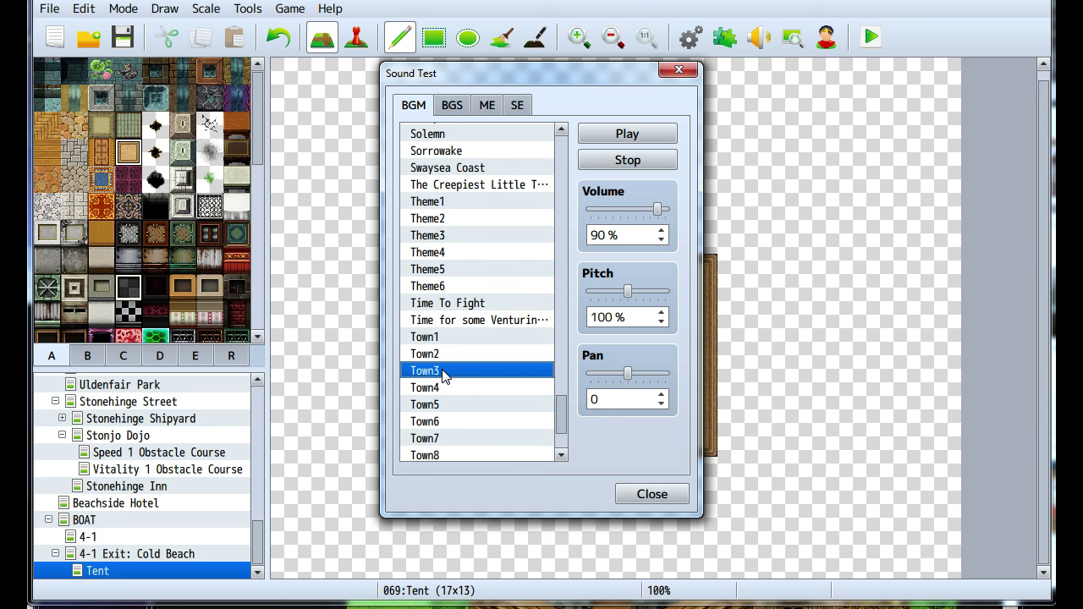
pyautogui.scroll(6, 444, 372)
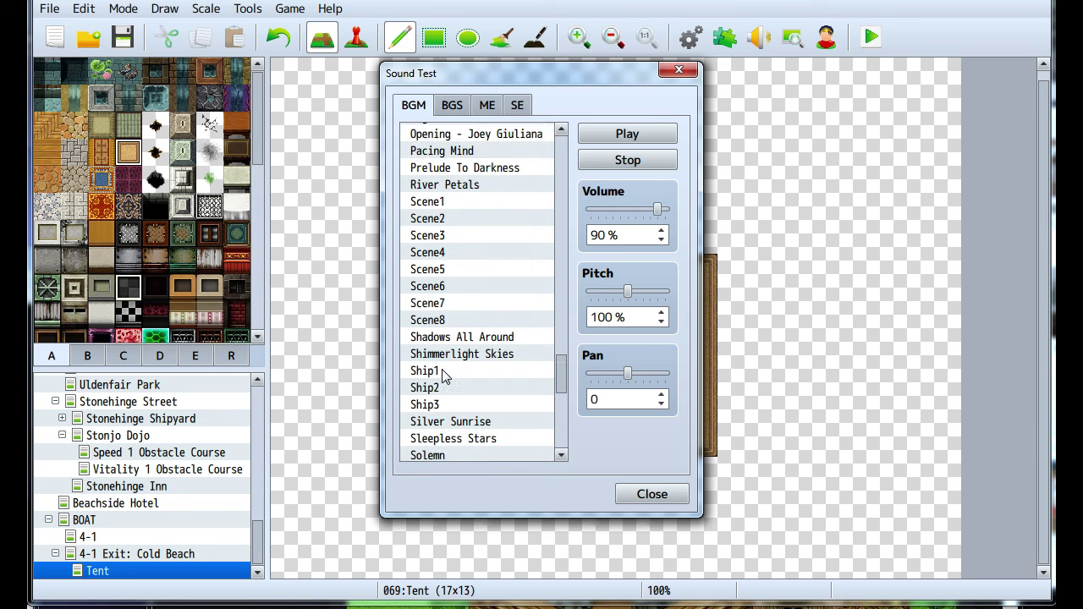
pyautogui.scroll(-8, 442, 369)
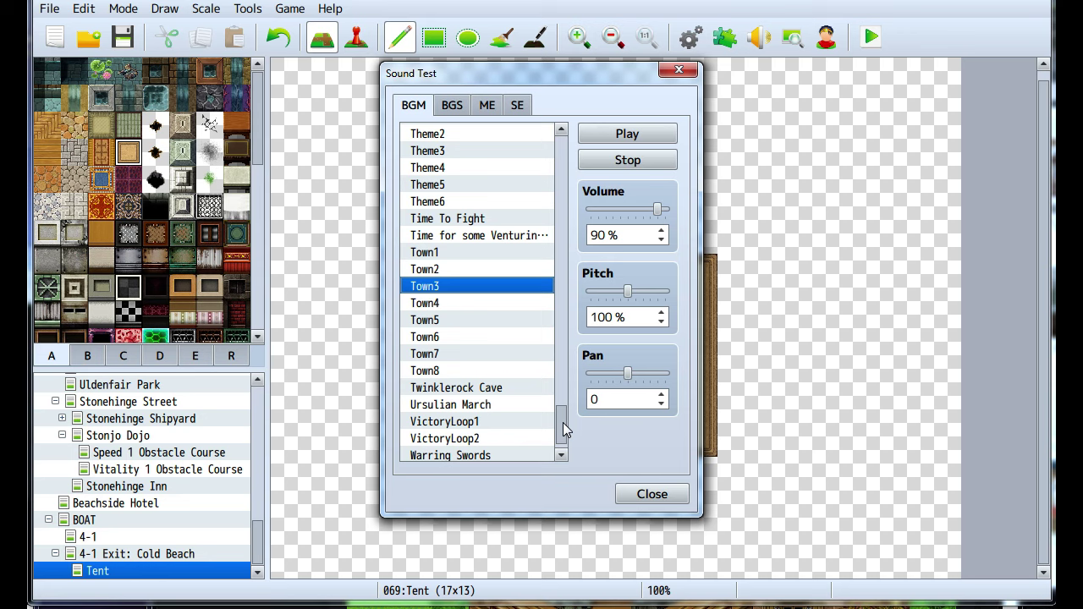
pyautogui.moveTo(564, 430); pyautogui.dragTo(564, 182)
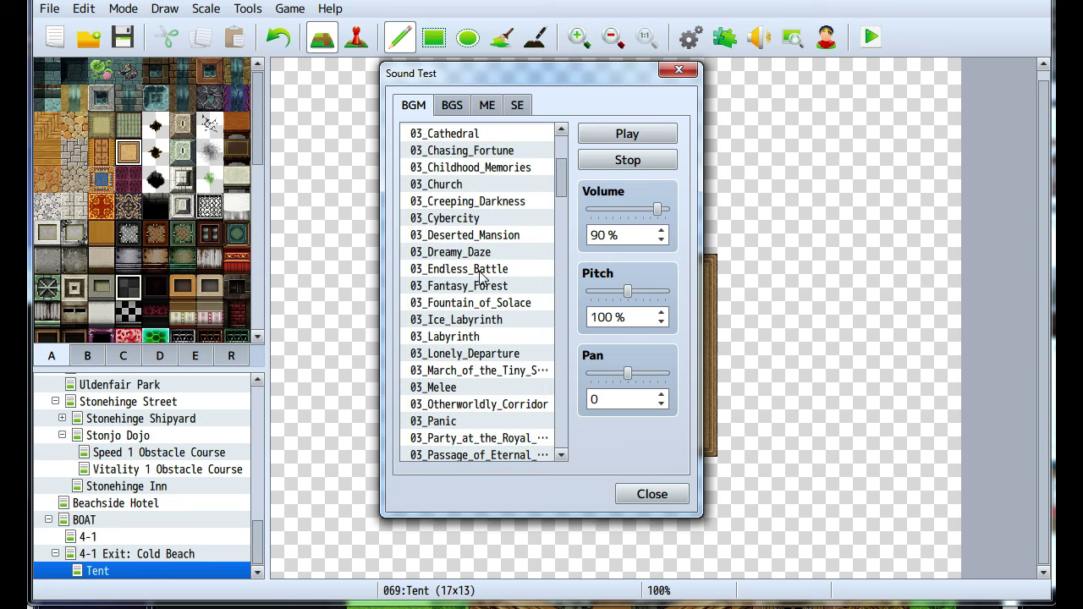
pyautogui.click(474, 303)
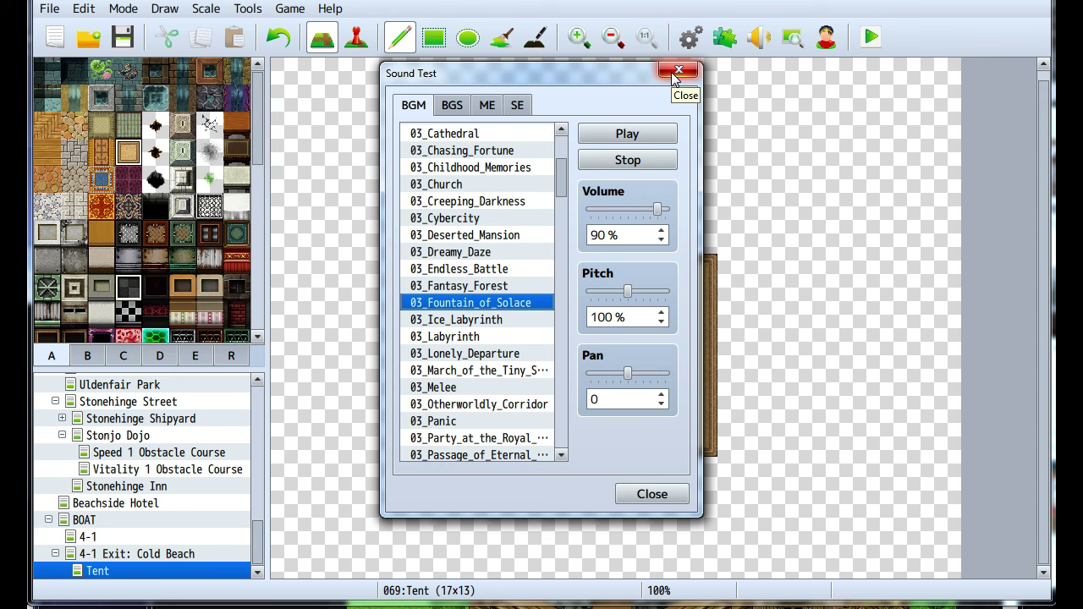
pyautogui.click(674, 76)
# Look over the 4-1 Exit: Cold Beach map and return to the Tent map
pyautogui.click(135, 554)
pyautogui.moveTo(740, 363); pyautogui.dragTo(437, 229, button='middle')
pyautogui.moveTo(434, 314); pyautogui.dragTo(421, 404, button='middle')
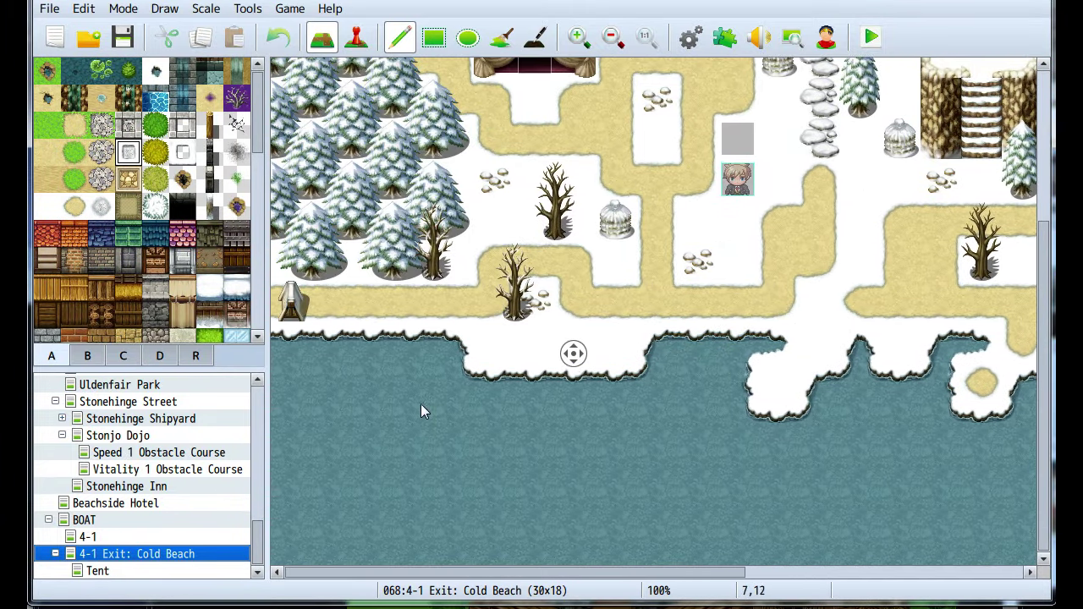
pyautogui.moveTo(799, 275); pyautogui.dragTo(398, 93, button='middle')
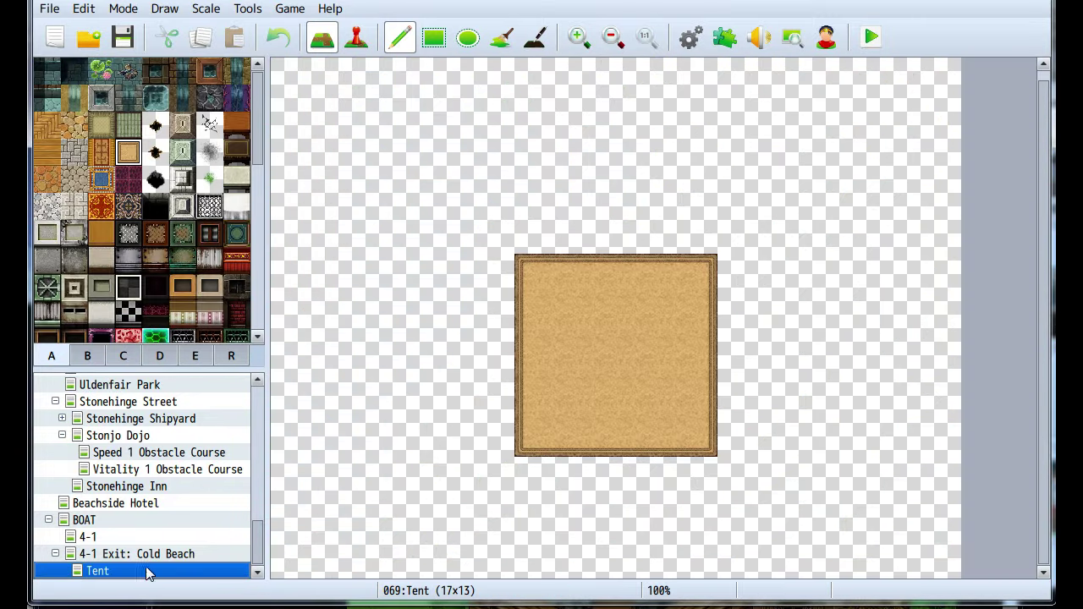
pyautogui.click(150, 571)
pyautogui.moveTo(606, 347); pyautogui.dragTo(653, 367, button='middle')
# Pick the translucent doorway-bottom tile from sheet B, check the forum's Tent Interior sample and tile sheet, and return to the map editor
pyautogui.click(88, 356)
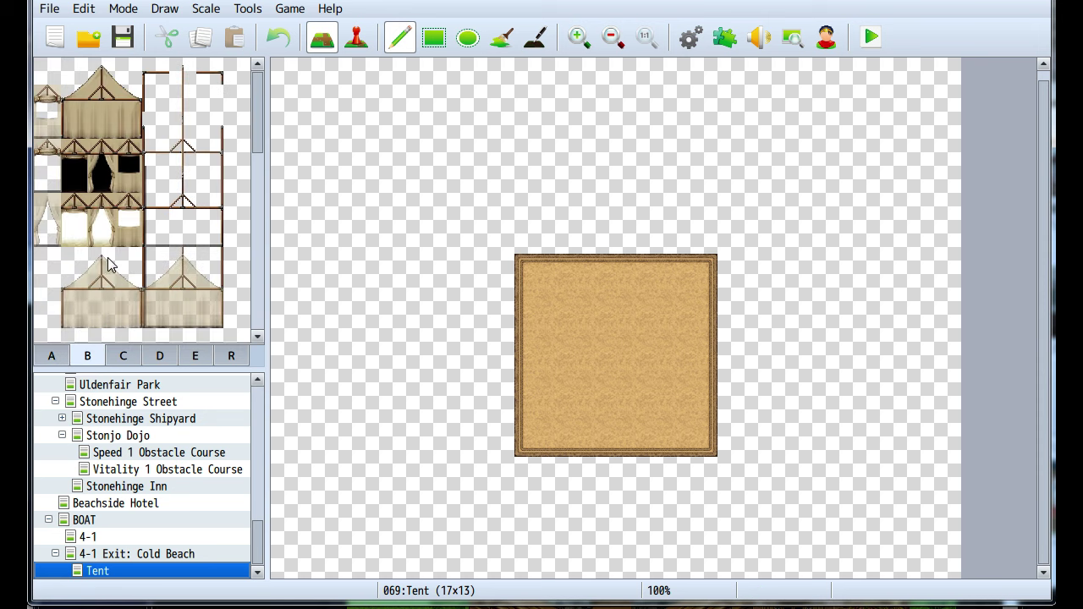
pyautogui.click(47, 234)
pyautogui.click(188, 605)
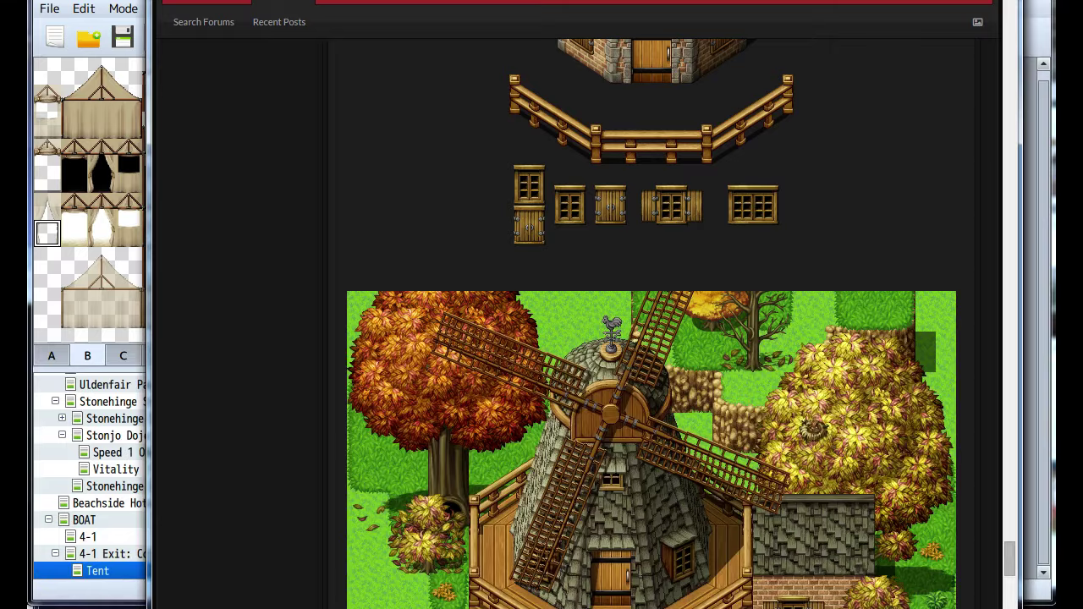
pyautogui.scroll(-15, 287, 575)
pyautogui.scroll(4, 297, 560)
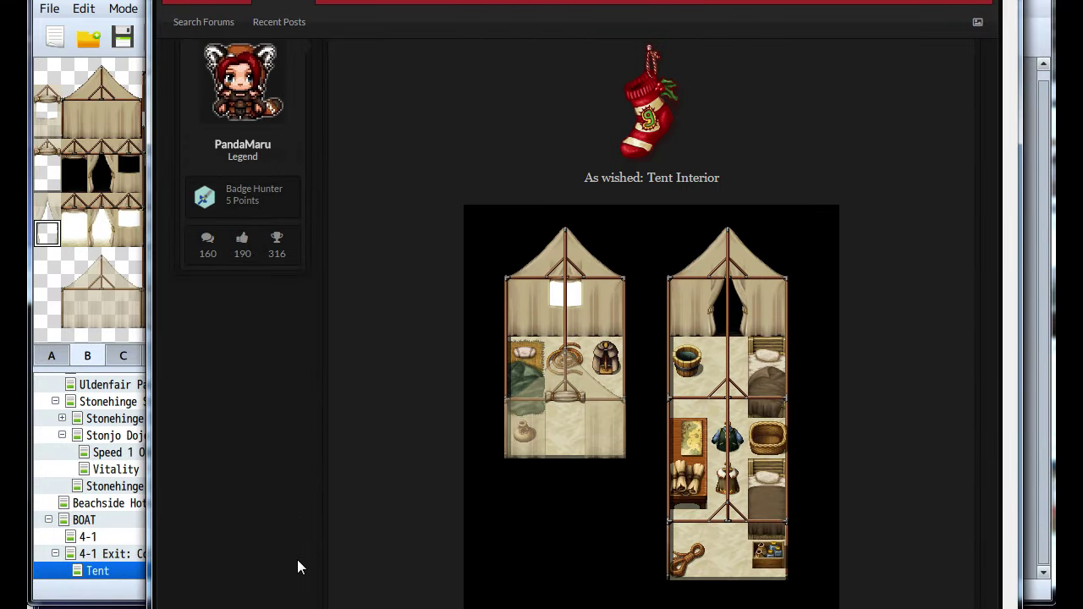
pyautogui.scroll(-4, 498, 525)
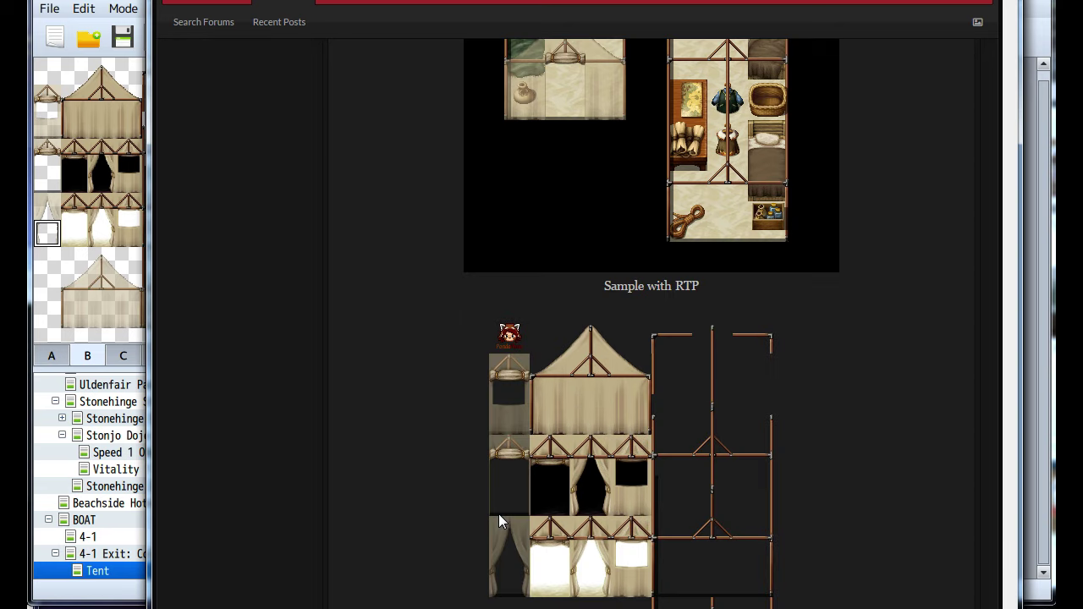
pyautogui.scroll(-7, 499, 514)
pyautogui.scroll(12, 479, 503)
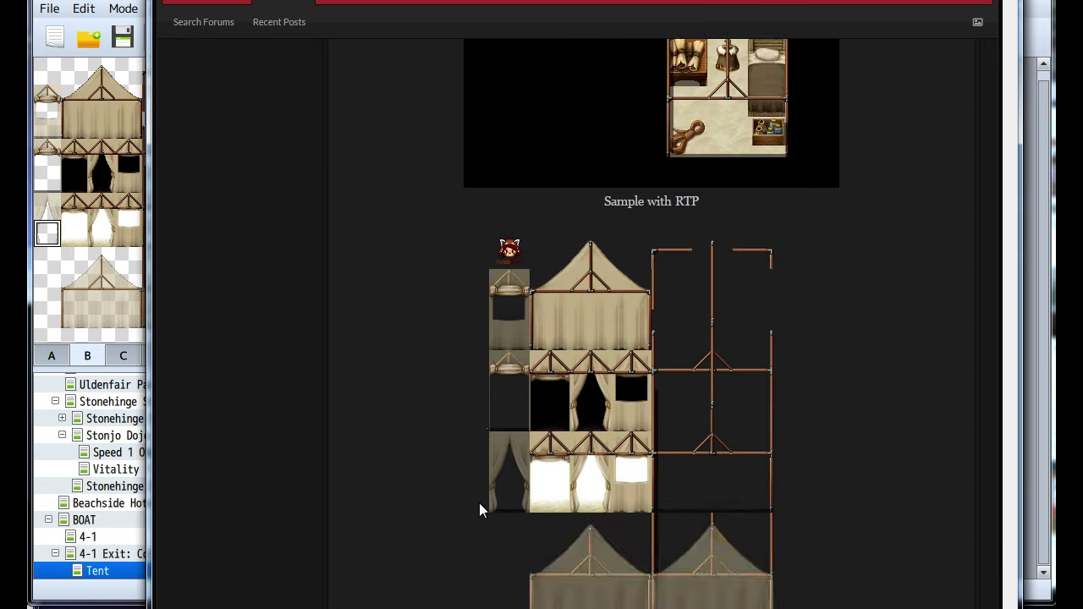
pyautogui.hotkey('alt', 'Tab')
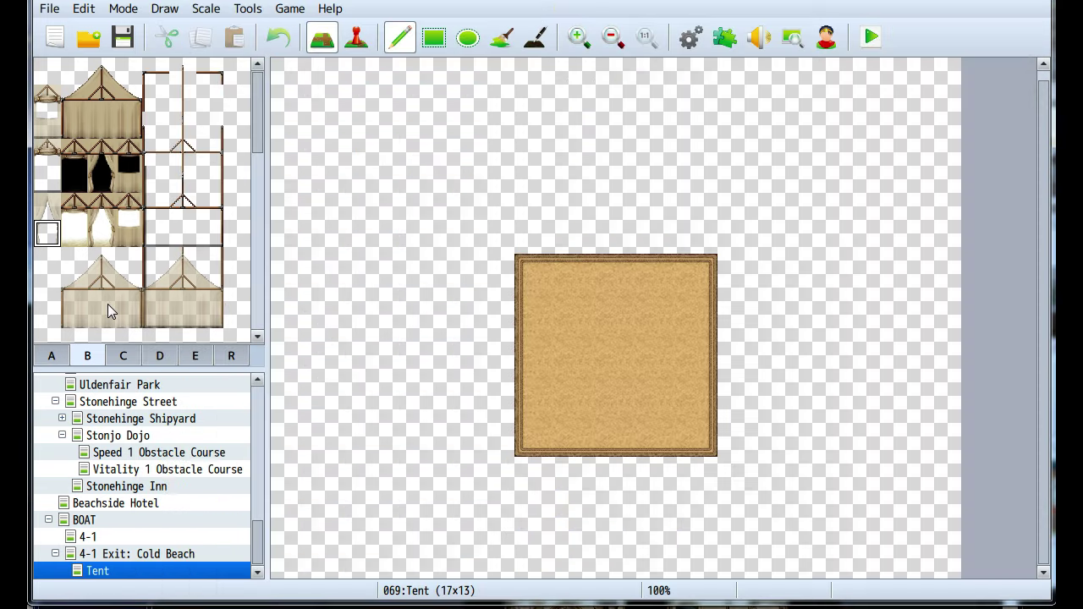
# Place the translucent curtain doorway at the floor's front edge, its bottom tile at cell 8,9 and its top tile at cell 8,8
pyautogui.click(616, 439)
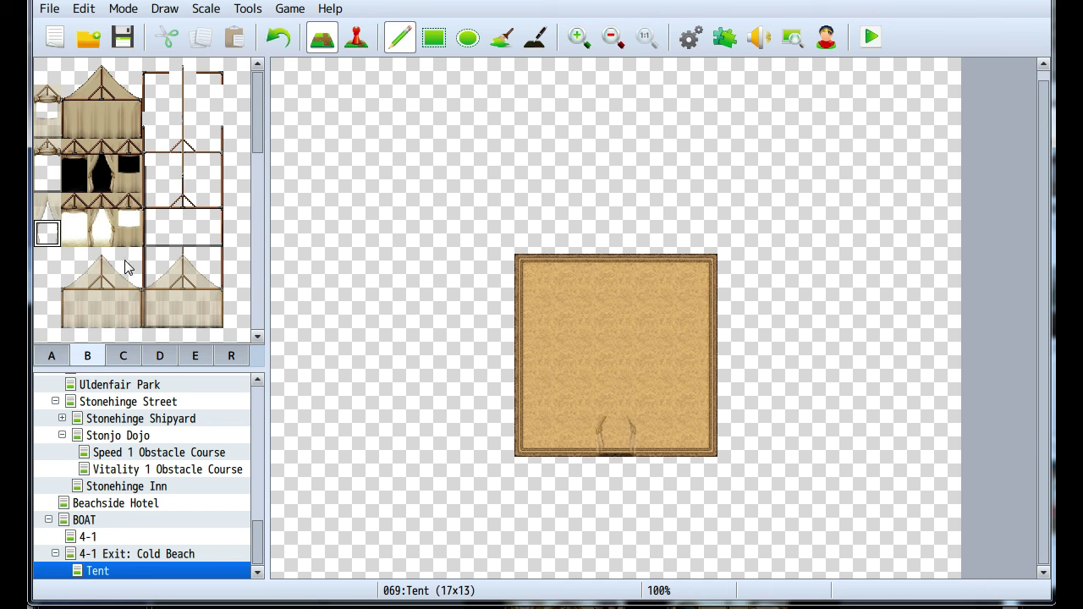
pyautogui.click(48, 214)
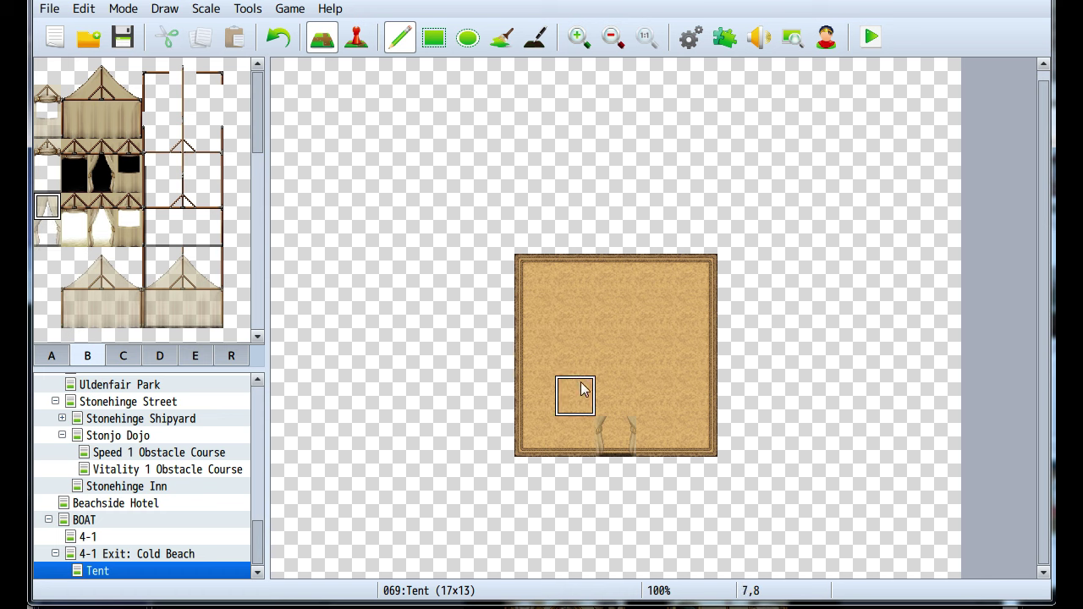
pyautogui.click(612, 391)
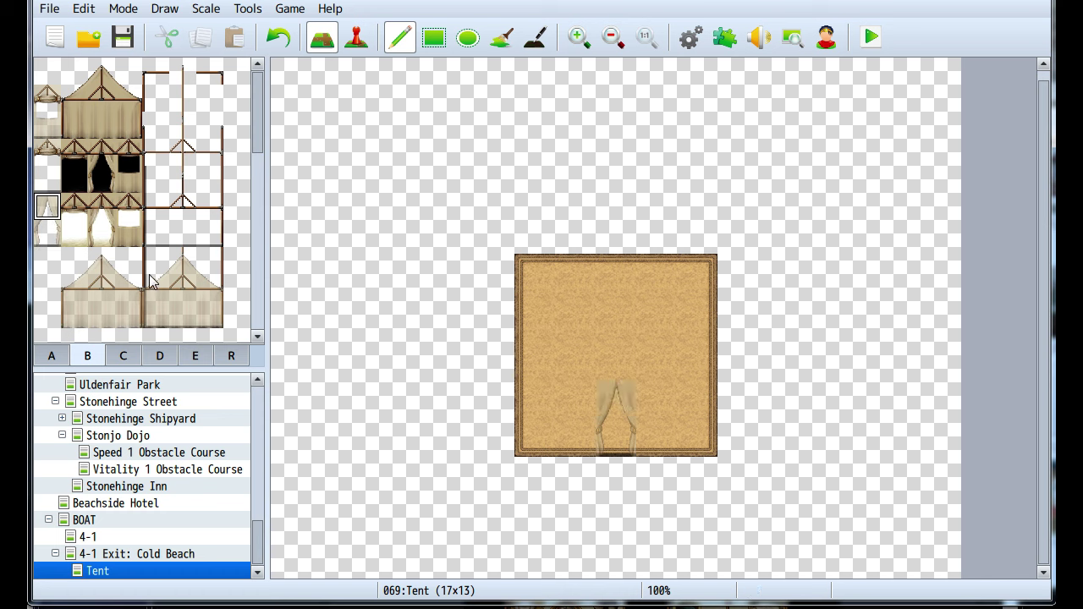
# Place the two-tile-high translucent tent front's left-edge piece in column 6 and its middle piece in column 7, covering rows 8 and 9
pyautogui.moveTo(75, 300); pyautogui.dragTo(74, 315)
pyautogui.click(521, 396)
pyautogui.moveTo(98, 293); pyautogui.dragTo(100, 315)
pyautogui.click(578, 402)
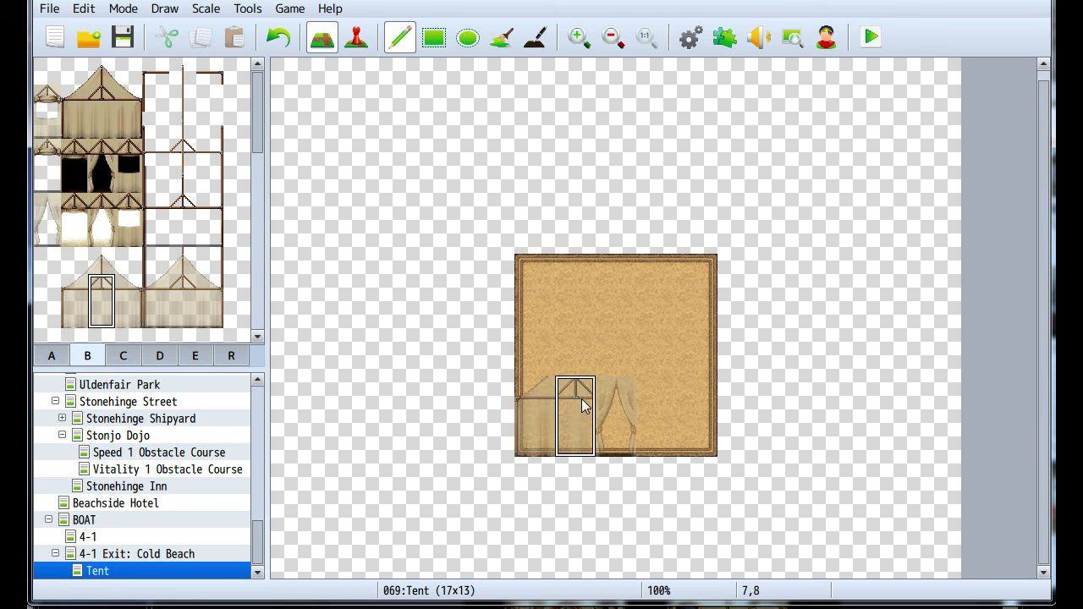
# Complete the translucent tent front on rows 8 and 9 with the middle piece in column 9 and the right-edge piece in column 10
pyautogui.moveTo(127, 290); pyautogui.dragTo(128, 311)
pyautogui.click(652, 388)
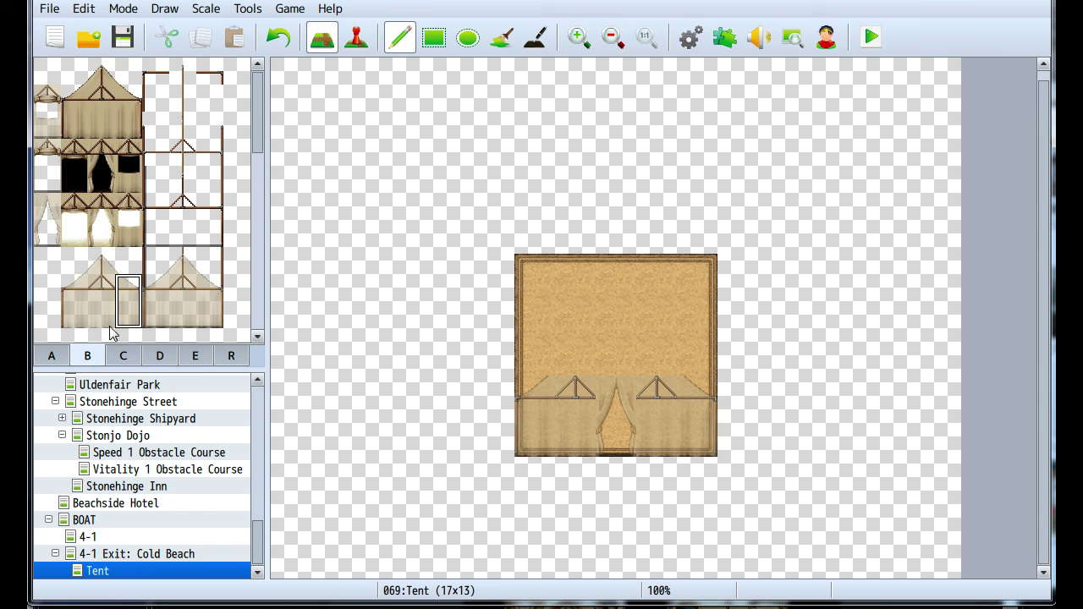
# Check the Tent Interior sample in the forum post against the tent front's layout, and return to the map editor
pyautogui.click(72, 287)
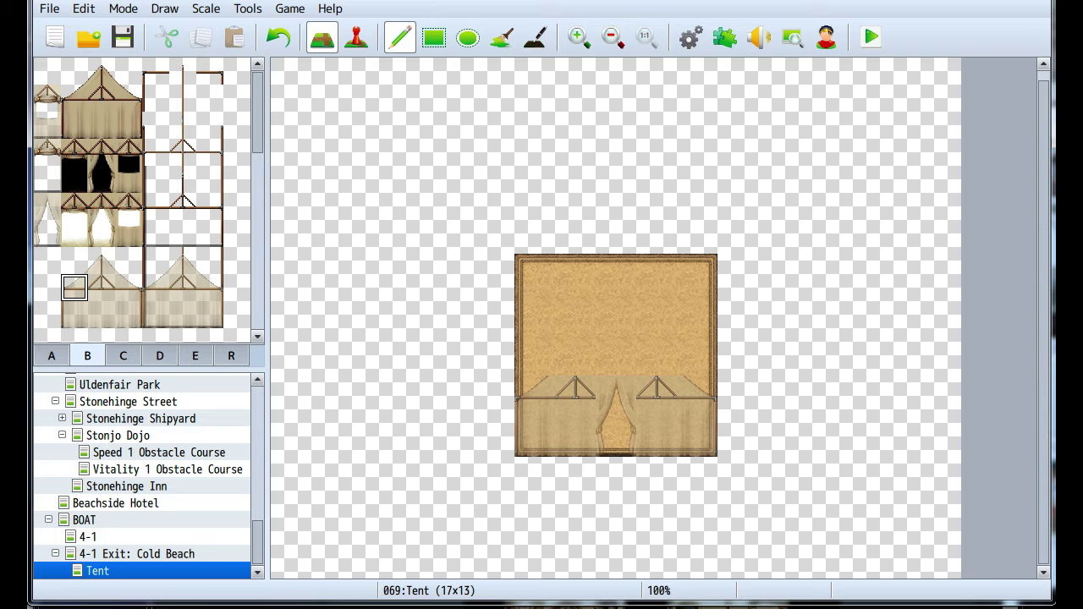
pyautogui.hotkey('alt', 'Tab')
pyautogui.scroll(-3, 575, 338)
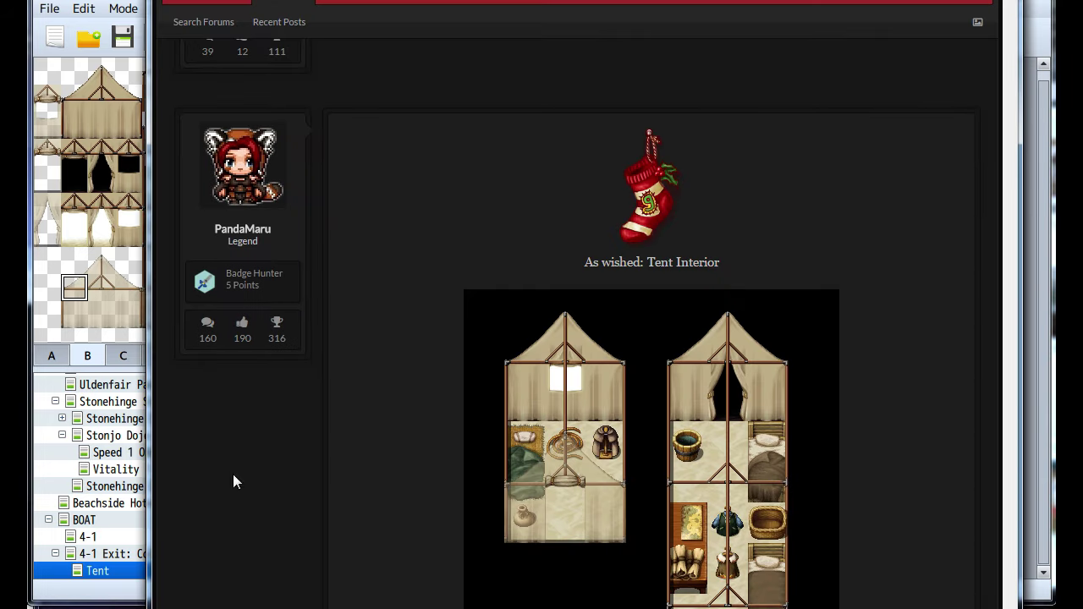
pyautogui.hotkey('alt', 'Tab')
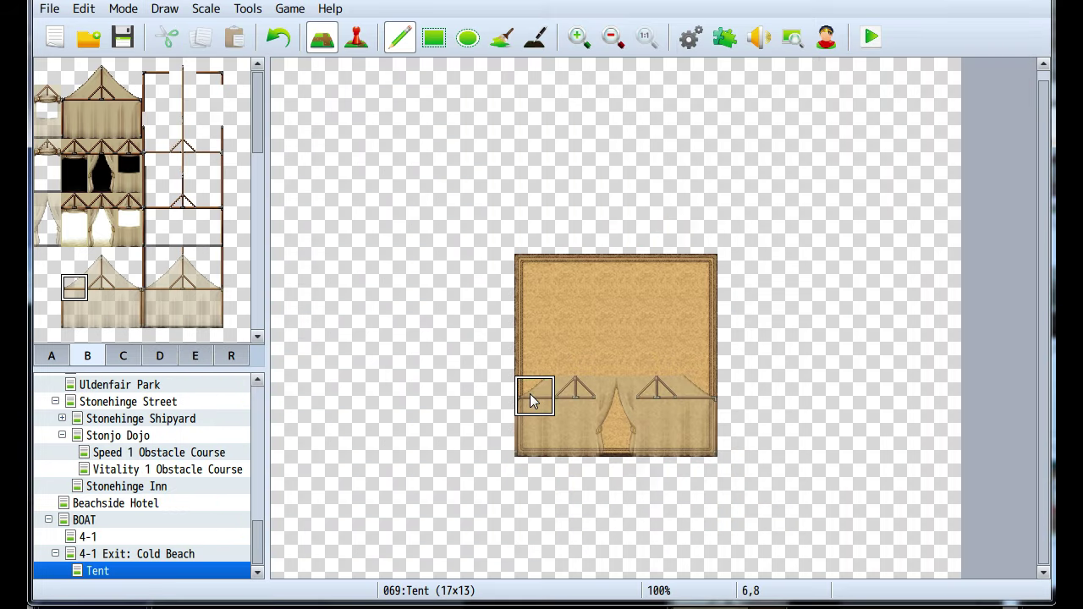
pyautogui.click(98, 313)
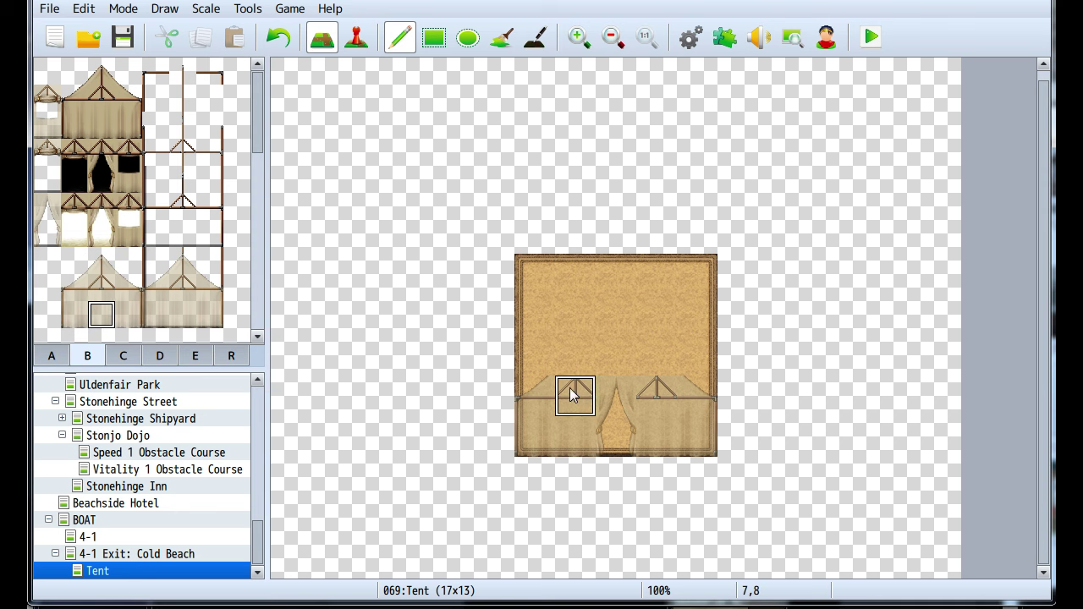
# Undo the tent front pieces placed in columns 7, 9 and 10, back to the left-edge piece and the curtain doorway
pyautogui.hotkey('ctrl', 'z')
pyautogui.hotkey('ctrl', 'z')
pyautogui.hotkey('ctrl', 'z')
pyautogui.hotkey('ctrl', 'z')
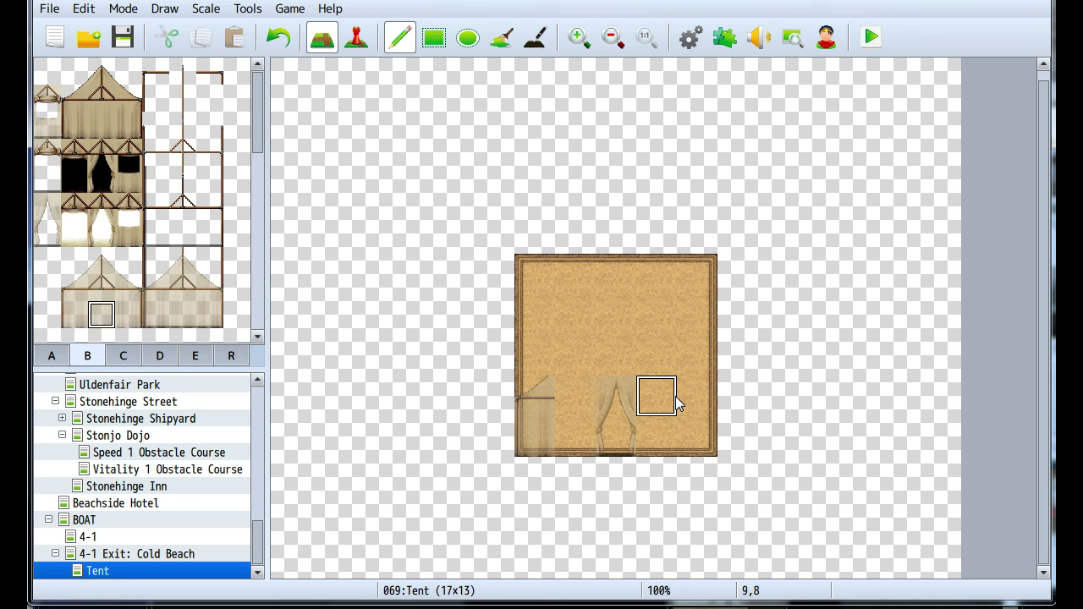
# Pick the two-tile-high right-edge piece of the translucent tent front from sheet B
pyautogui.moveTo(129, 288); pyautogui.dragTo(129, 315)
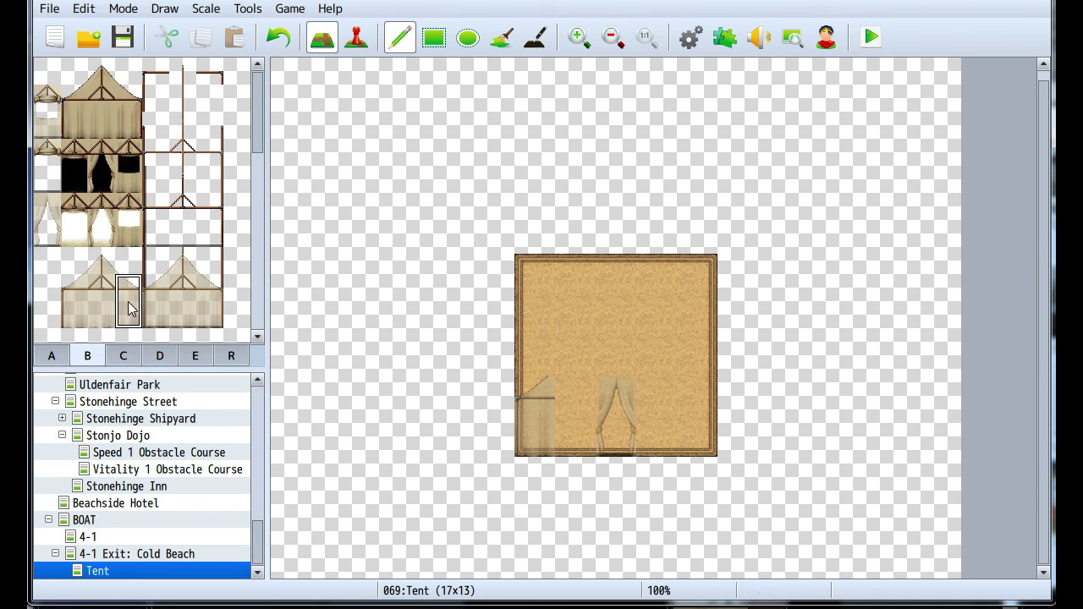
# Paint solid black tiles across the area below the tent floor and around the border of the empty area beside its west wall
pyautogui.rightClick(806, 392)
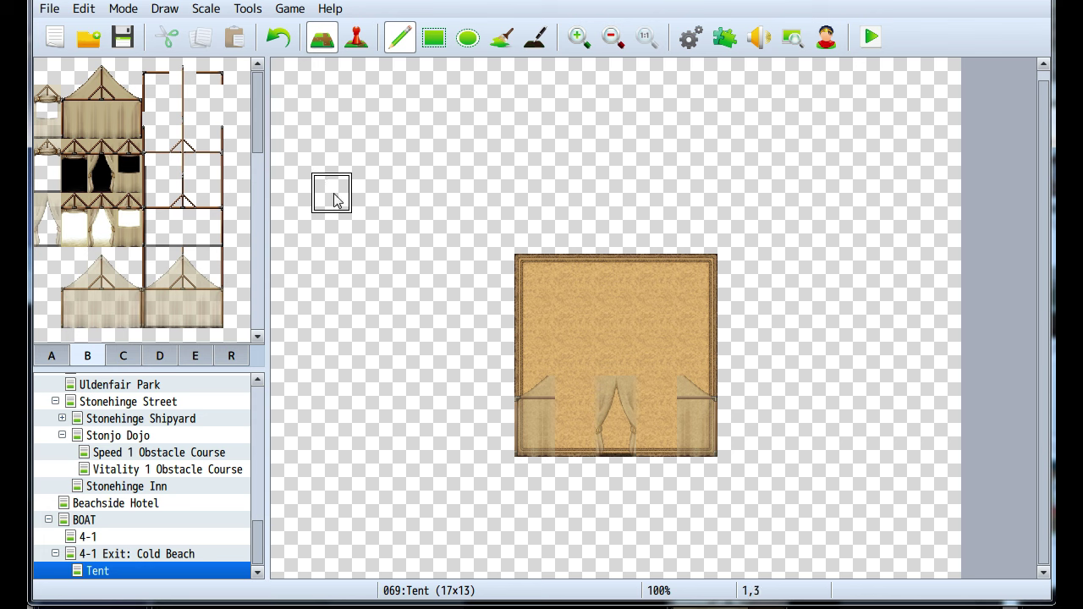
pyautogui.click(56, 357)
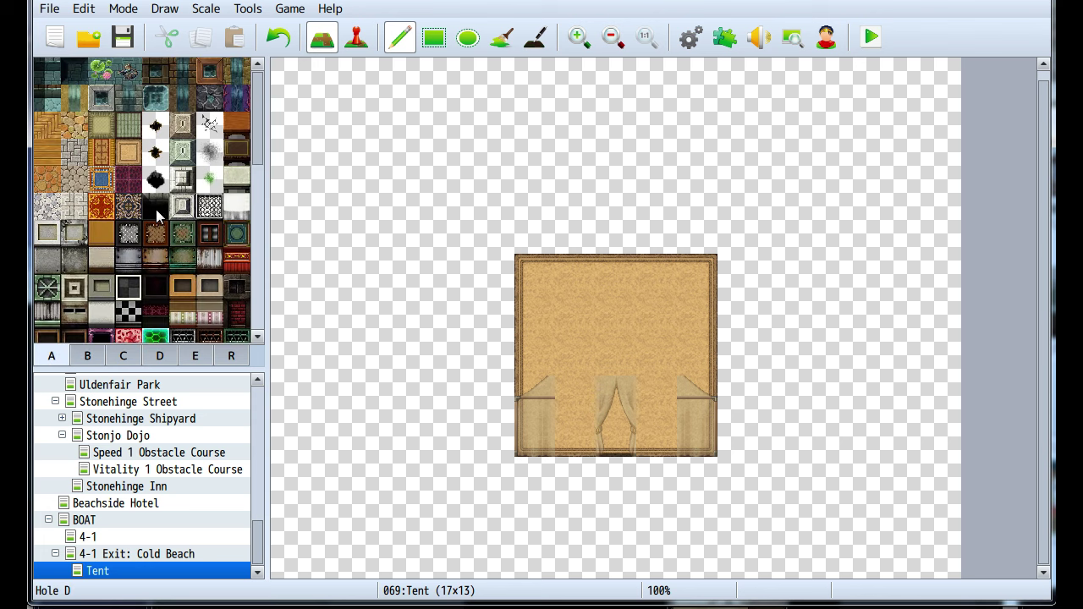
pyautogui.scroll(-5, 156, 209)
pyautogui.click(47, 176)
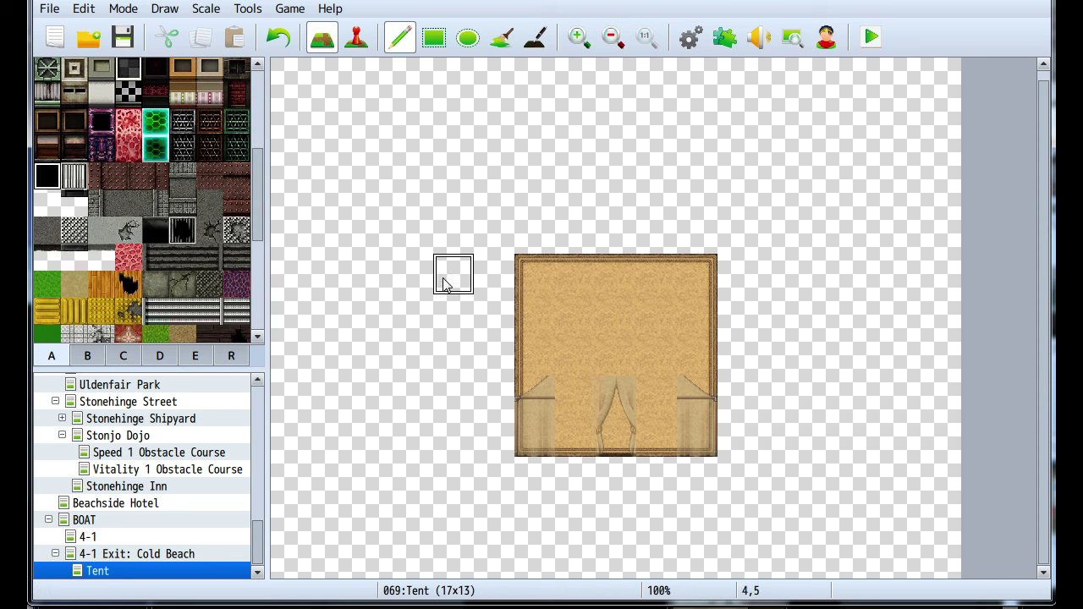
pyautogui.moveTo(290, 477)
pyautogui.mouseDown()
pyautogui.moveTo(940, 507)
pyautogui.moveTo(931, 491)
pyautogui.moveTo(380, 504)
pyautogui.moveTo(286, 530)
pyautogui.moveTo(919, 537)
pyautogui.moveTo(935, 574)
pyautogui.moveTo(477, 573)
pyautogui.moveTo(279, 559)
pyautogui.mouseUp()
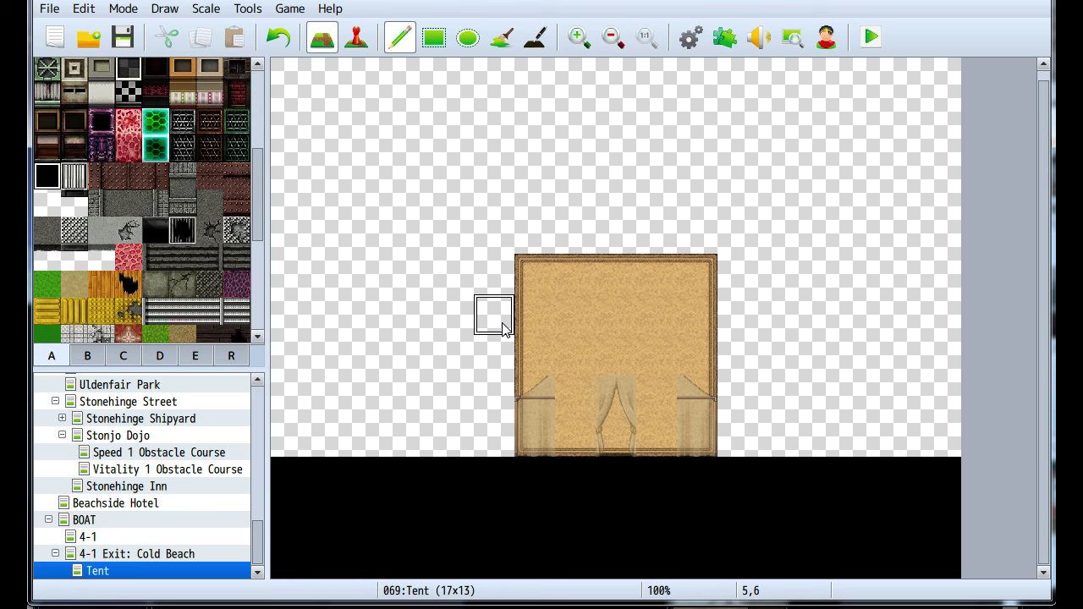
pyautogui.moveTo(483, 431)
pyautogui.mouseDown()
pyautogui.moveTo(485, 285)
pyautogui.moveTo(271, 273)
pyautogui.moveTo(291, 440)
pyautogui.mouseUp()
# Fill the remaining empty areas around the tent floor with the solid black tile using the Rectangle tool
pyautogui.click(433, 37)
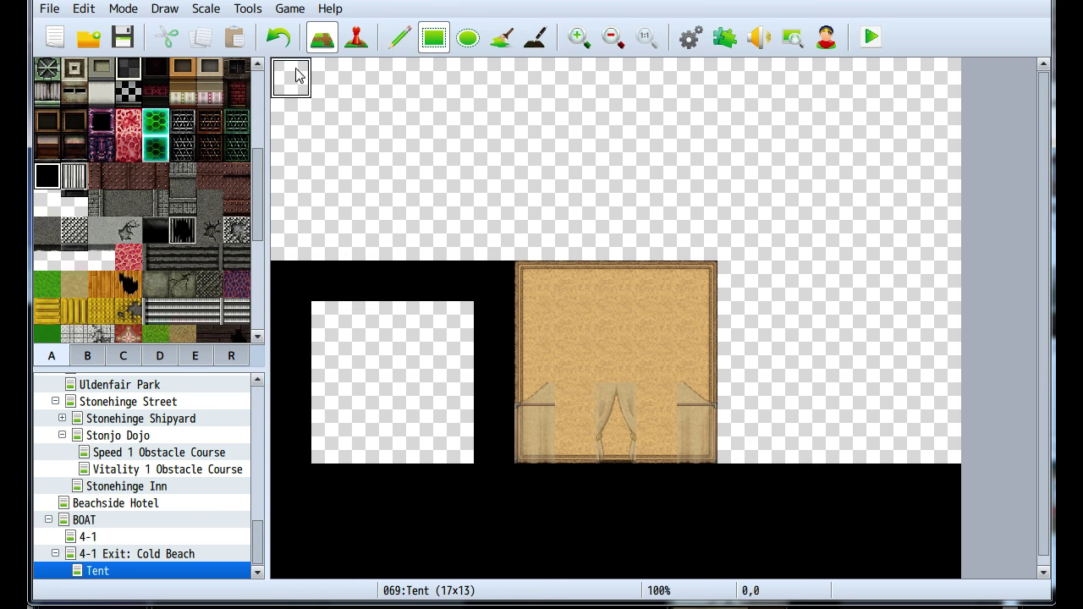
pyautogui.moveTo(290, 84); pyautogui.dragTo(449, 250)
pyautogui.moveTo(444, 309); pyautogui.dragTo(326, 448)
pyautogui.moveTo(469, 494); pyautogui.dragTo(948, 165)
pyautogui.moveTo(994, 192); pyautogui.dragTo(979, 243)
pyautogui.moveTo(741, 281); pyautogui.dragTo(921, 539)
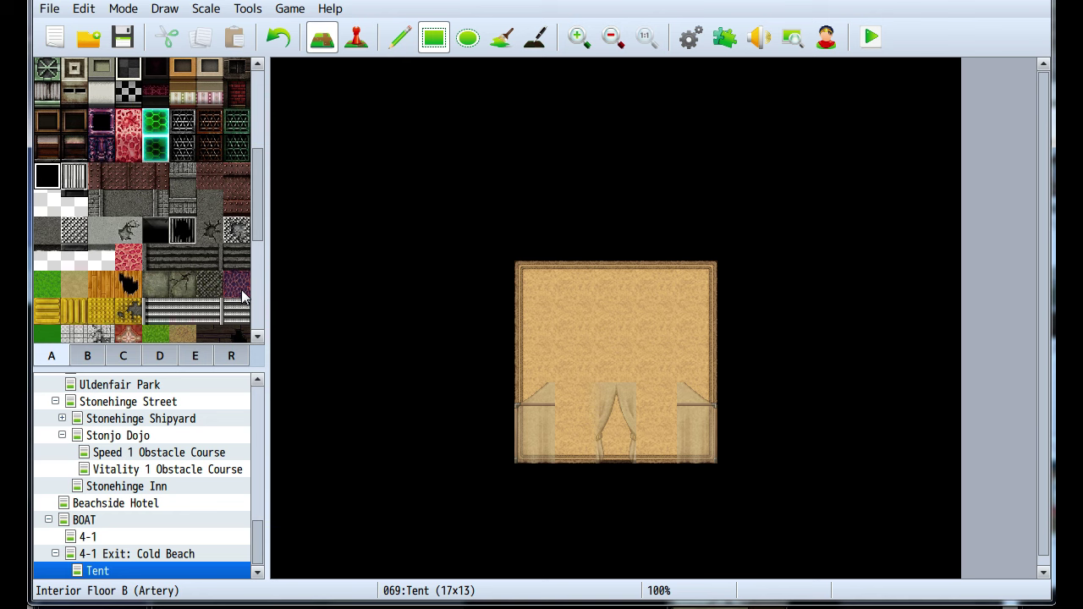
# Check the sample tent interiors in the browser, and create a Player Touch event on the black tile just below the tent's exit (8,10)
pyautogui.click(356, 37)
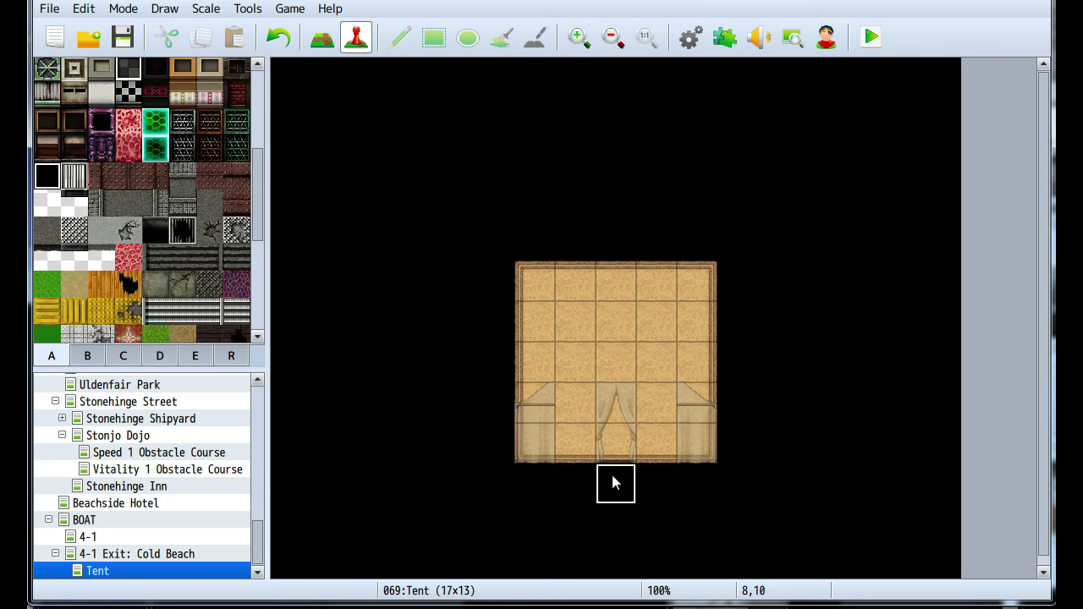
pyautogui.hotkey('alt', 'Tab')
pyautogui.scroll(-3, 347, 590)
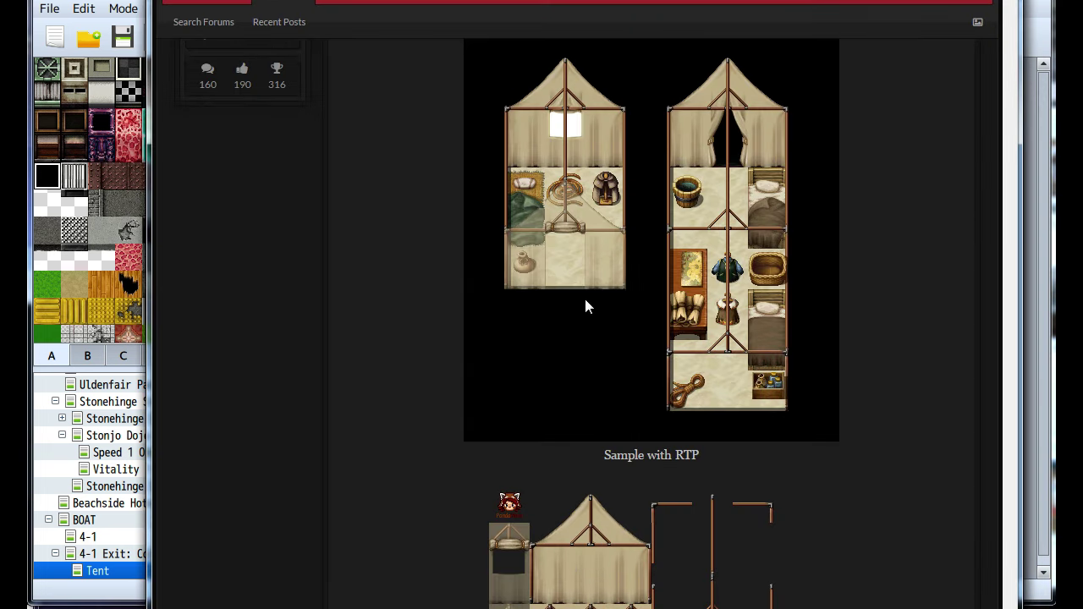
pyautogui.hotkey('alt', 'Tab')
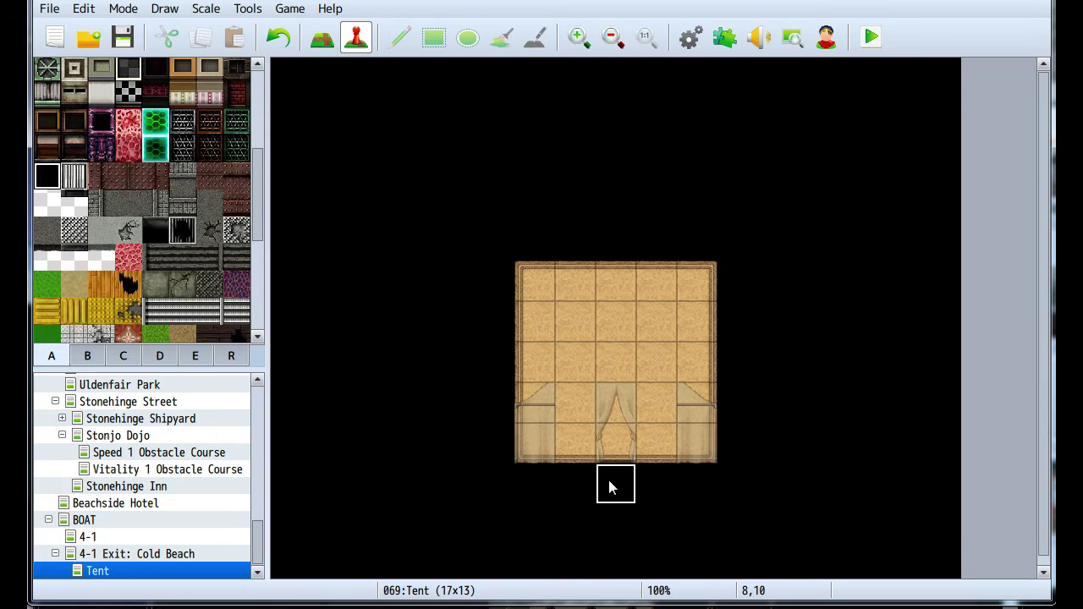
pyautogui.press('Return')
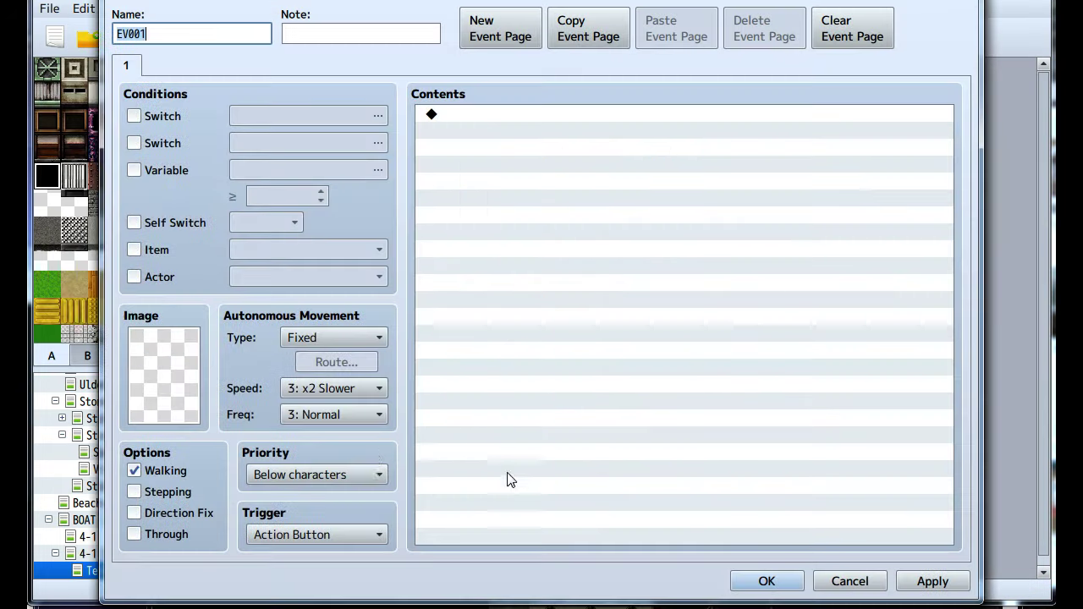
pyautogui.click(269, 534)
pyautogui.click(285, 577)
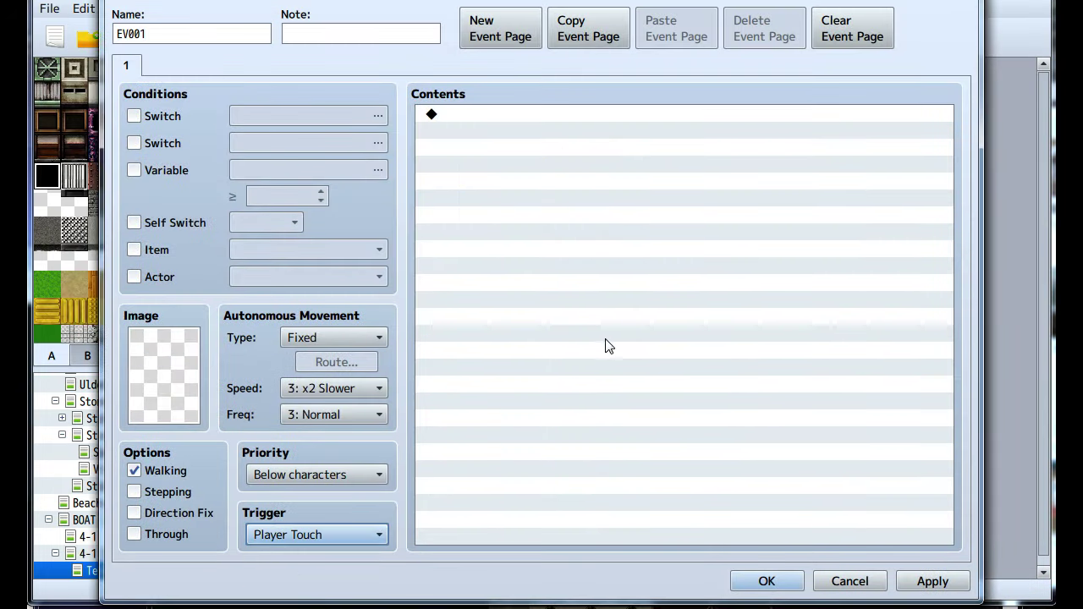
# Add a Transfer Player command to the exit event leading to 4-1 Exit: Cold Beach (6,6), and save the event
pyautogui.doubleClick(592, 115)
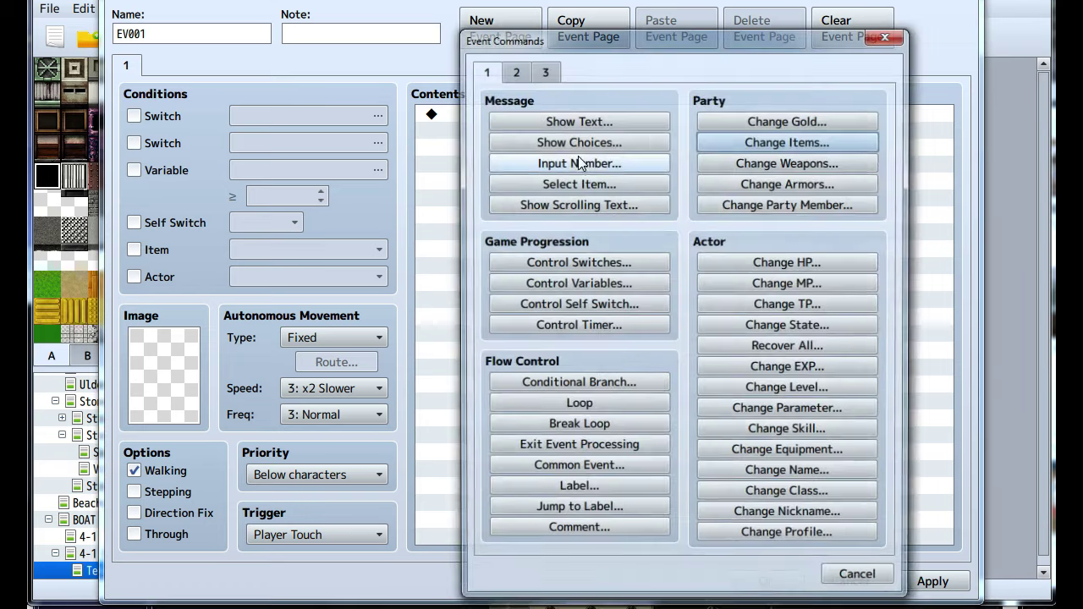
pyautogui.click(513, 70)
pyautogui.click(578, 120)
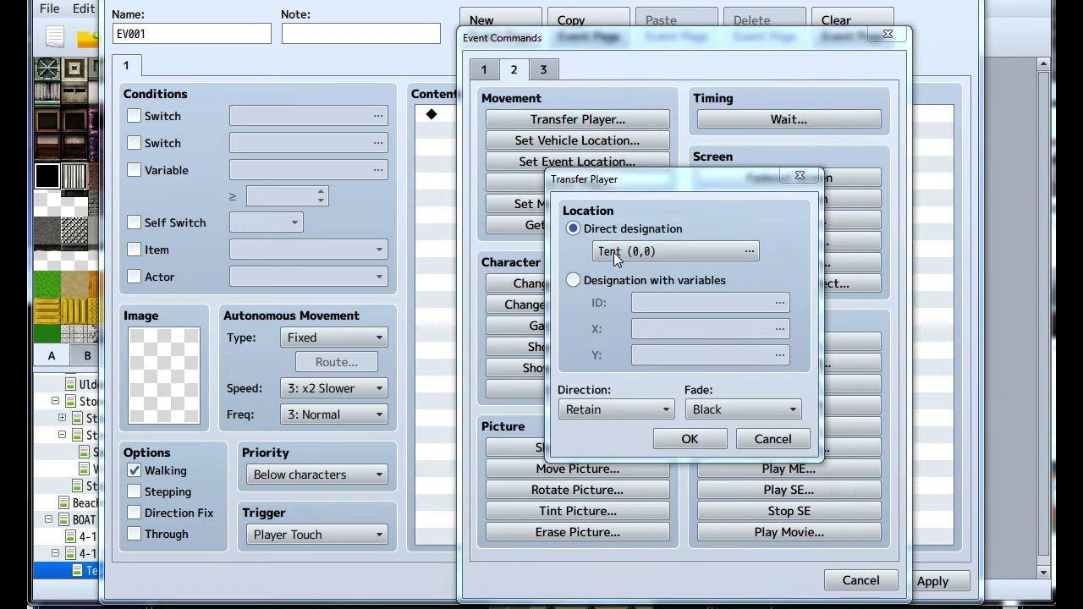
pyautogui.click(630, 251)
pyautogui.click(584, 170)
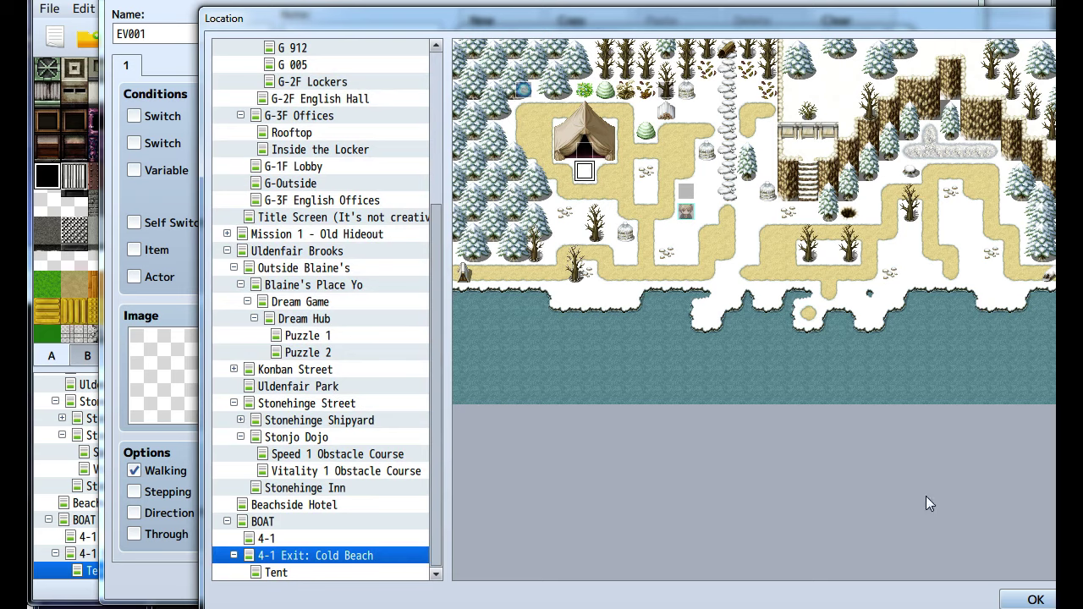
pyautogui.click(1029, 597)
pyautogui.click(670, 435)
pyautogui.click(734, 584)
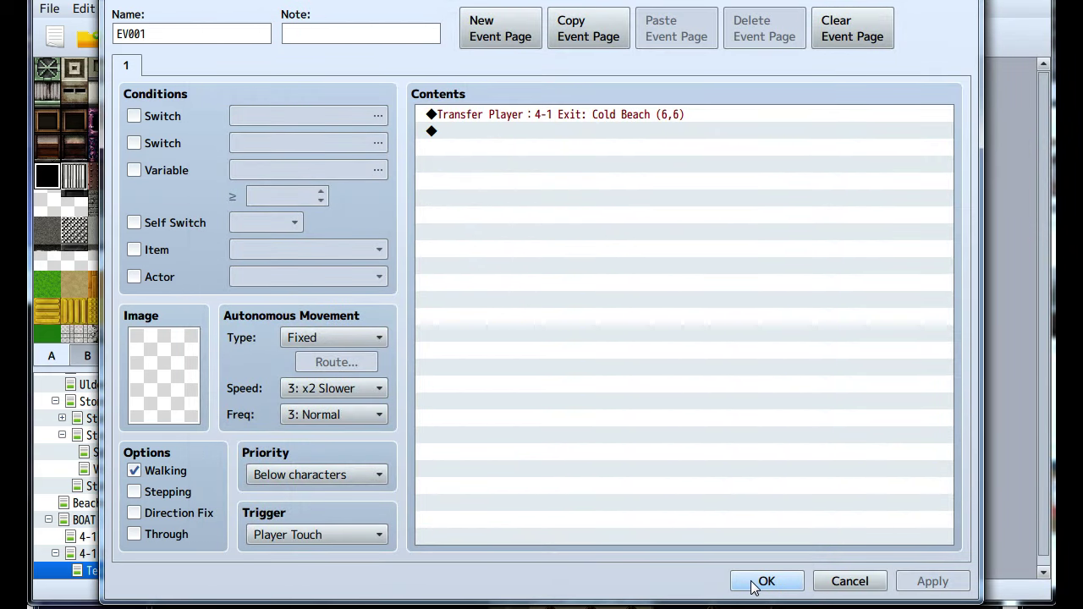
pyautogui.click(755, 582)
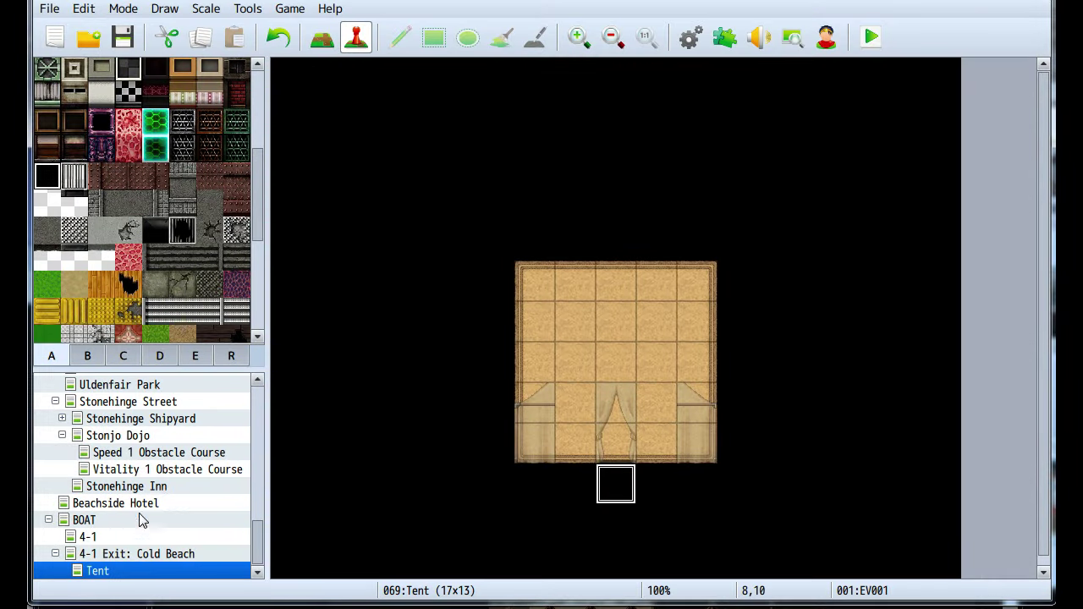
# Open the existing event at the large tent's entrance (6,5) on the 4-1 Exit: Cold Beach map
pyautogui.click(128, 557)
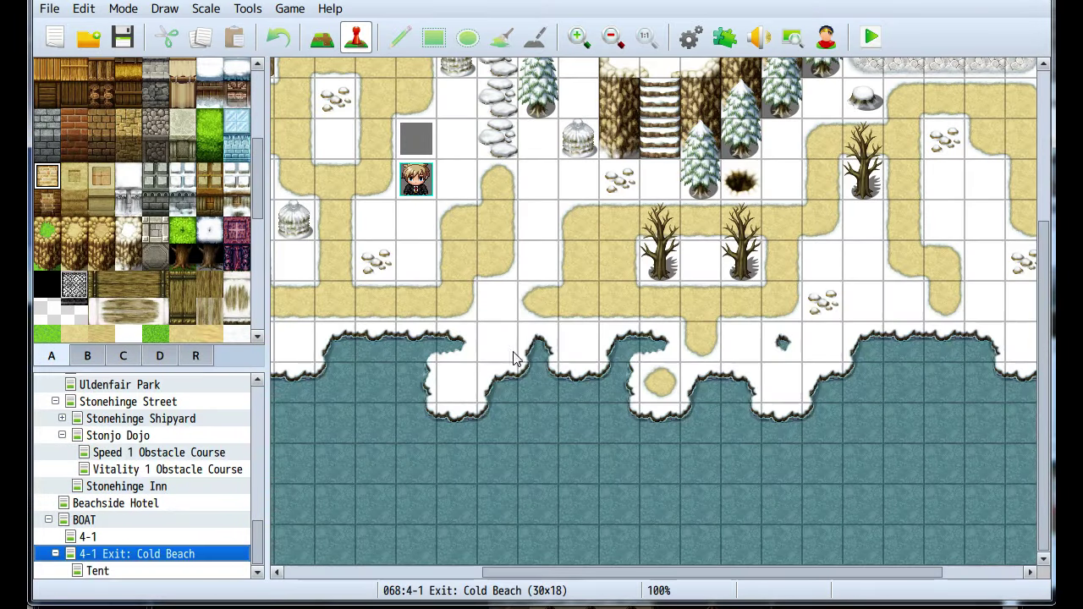
pyautogui.scroll(5, 469, 287)
pyautogui.keyDown('shift'); pyautogui.hscroll(-7, 515, 355); pyautogui.keyUp('shift')
pyautogui.doubleClick(480, 292)
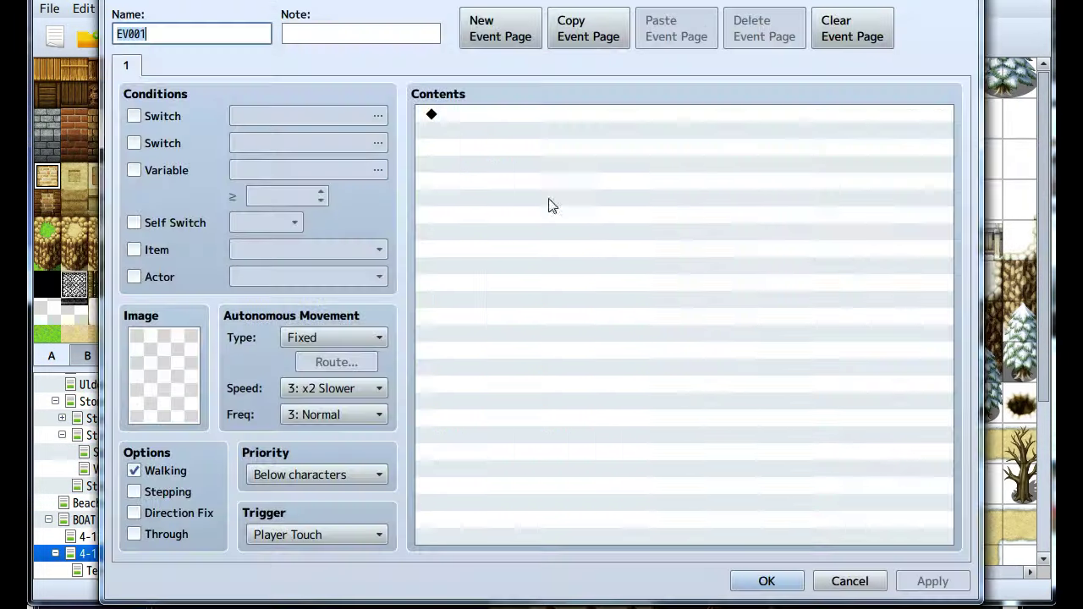
# Add a Transfer Player command to the entrance event leading to Tent (8,9), and save the event
pyautogui.doubleClick(532, 150)
pyautogui.click(577, 140)
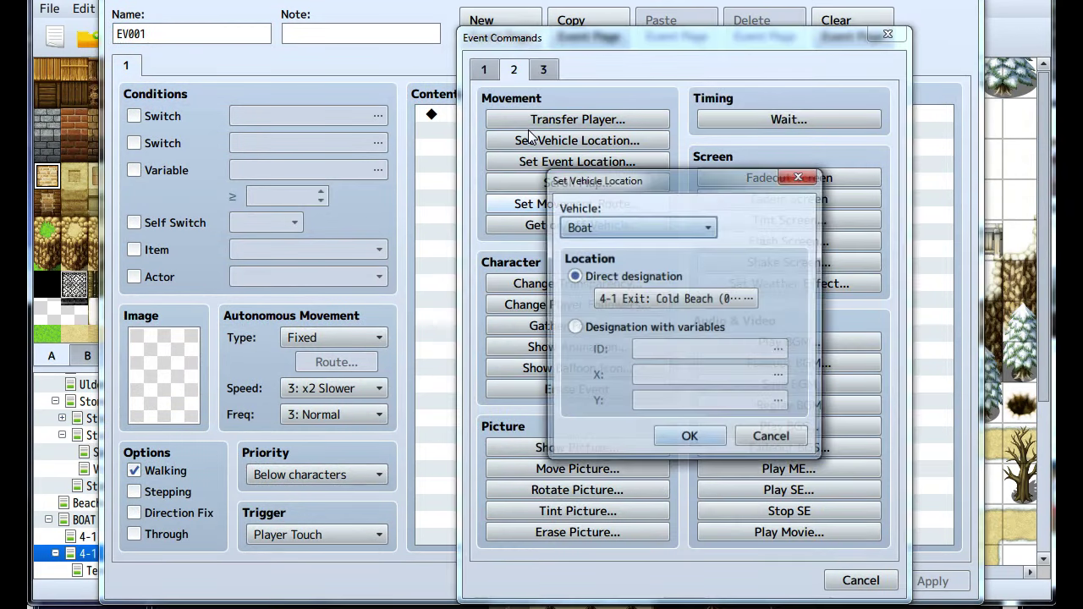
pyautogui.click(797, 179)
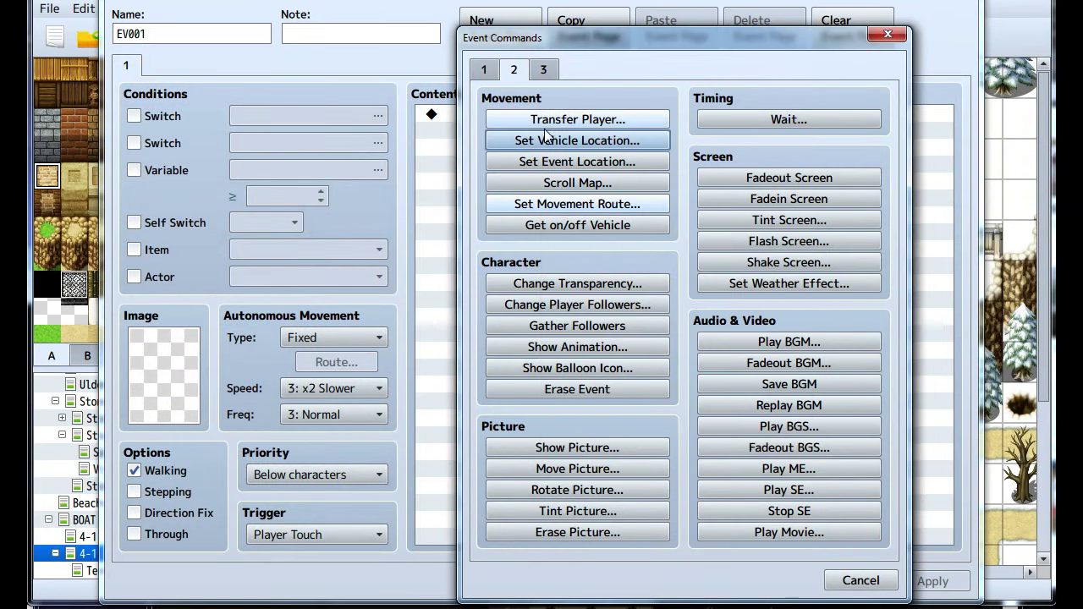
pyautogui.click(577, 119)
pyautogui.click(622, 253)
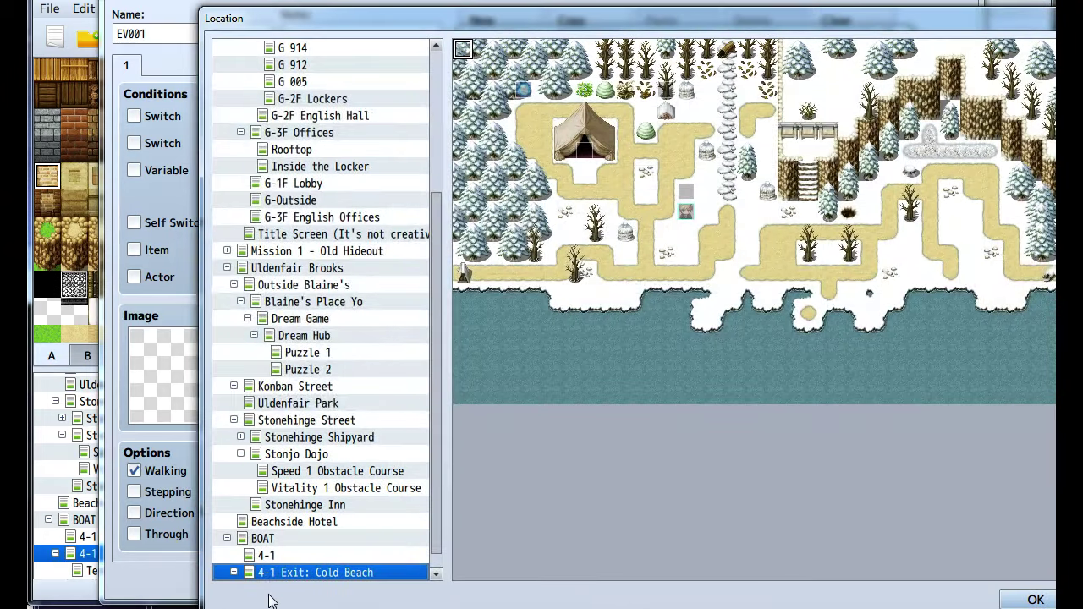
pyautogui.click(275, 575)
pyautogui.click(624, 233)
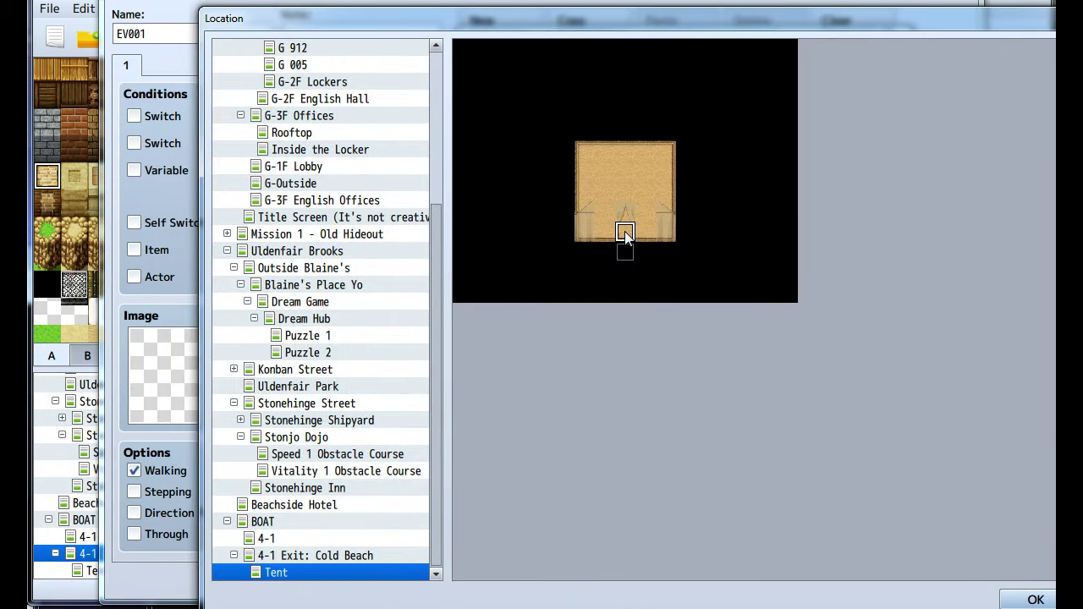
pyautogui.click(1028, 599)
pyautogui.click(689, 437)
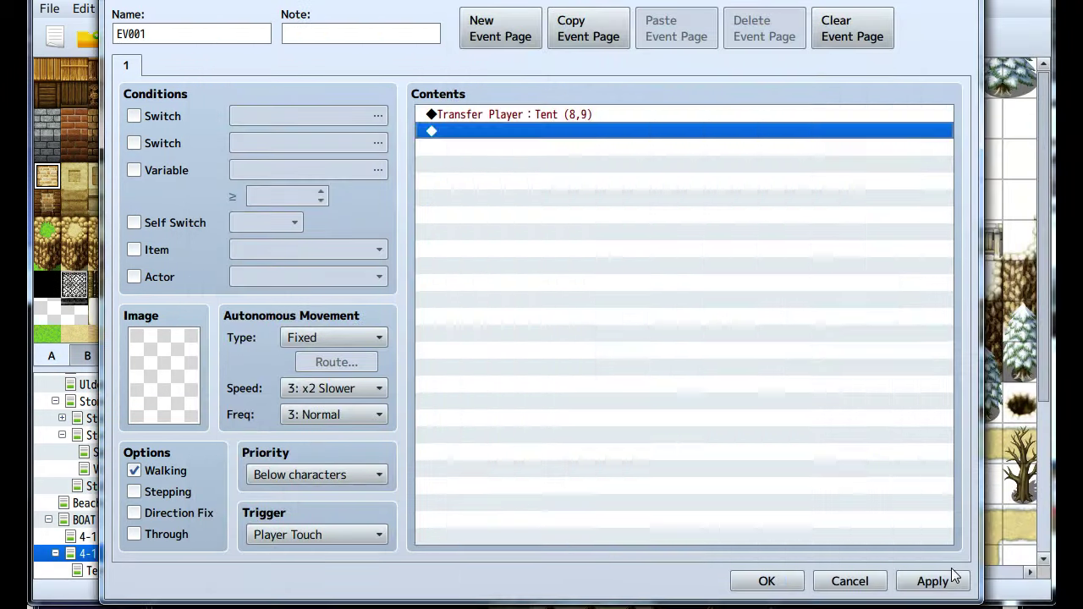
pyautogui.click(948, 580)
pyautogui.click(735, 582)
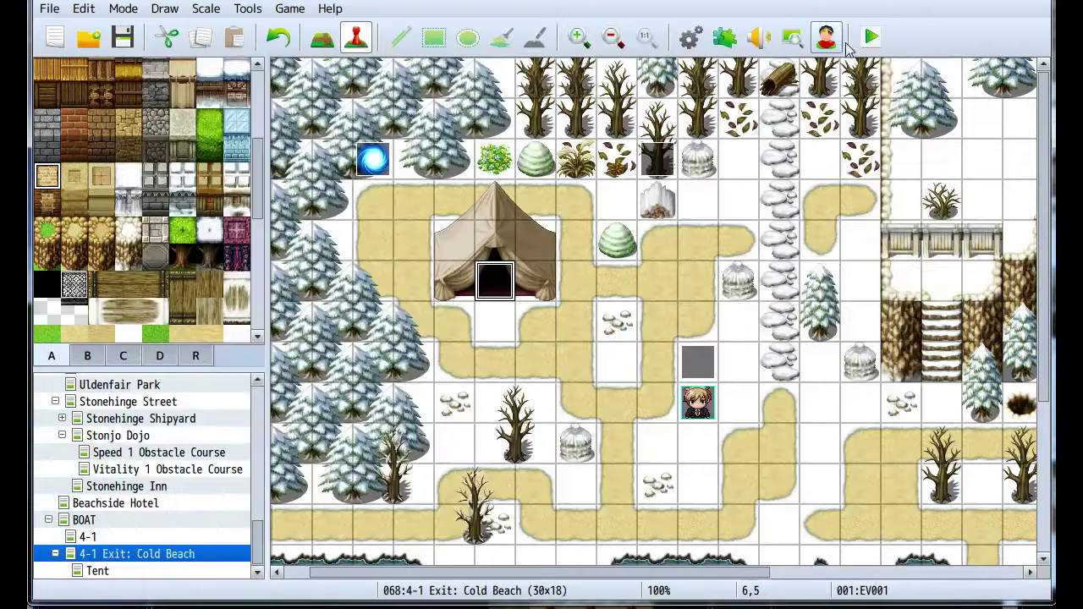
# Start a playtest of the game and walk the character into the tent on Cold Beach
pyautogui.click(863, 41)
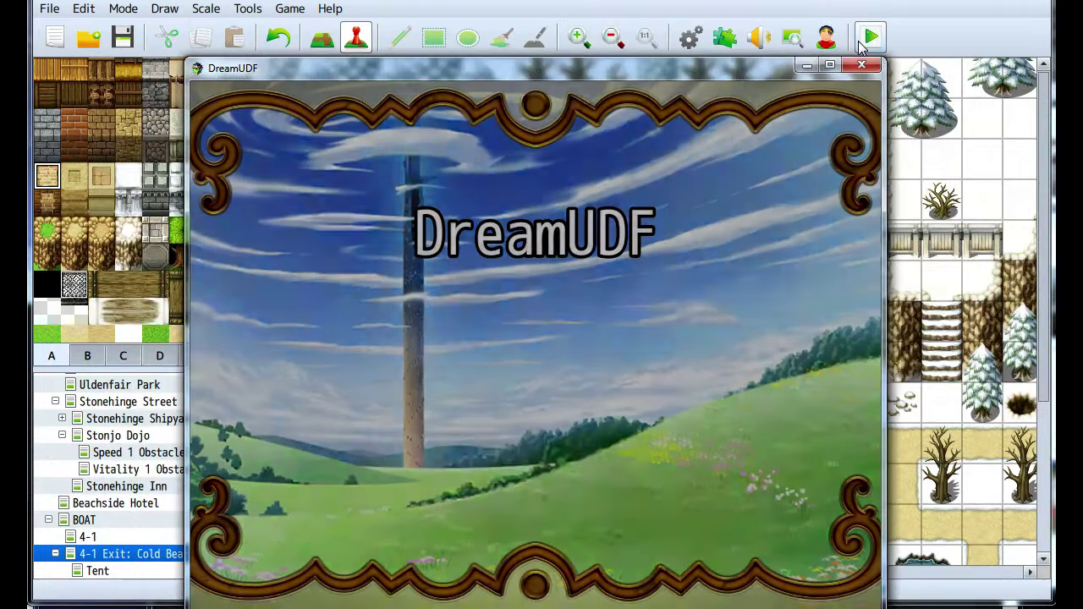
pyautogui.press('Left')
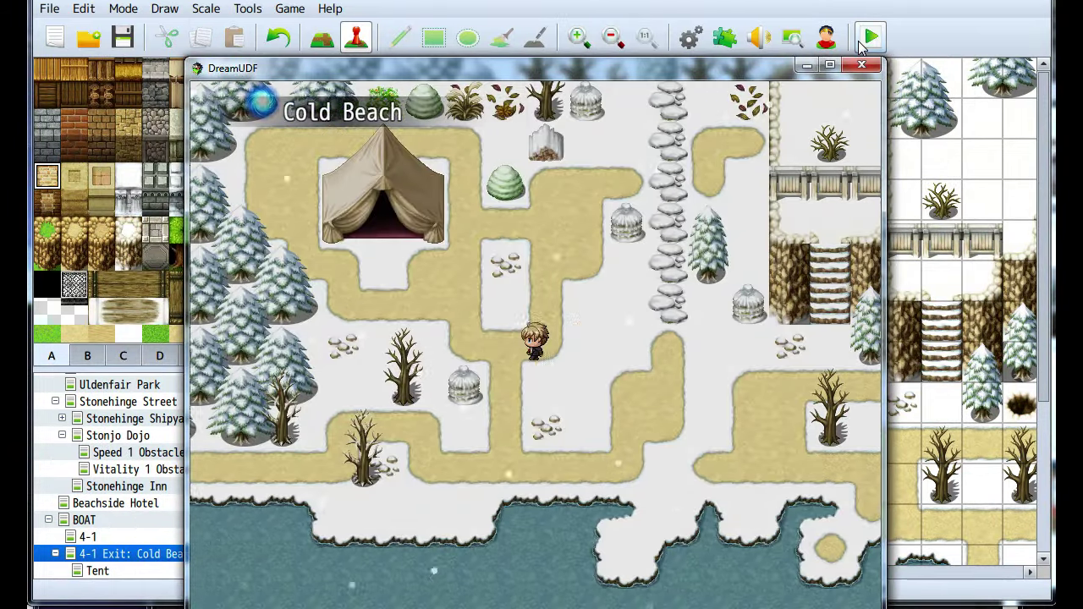
pyautogui.press('Up')
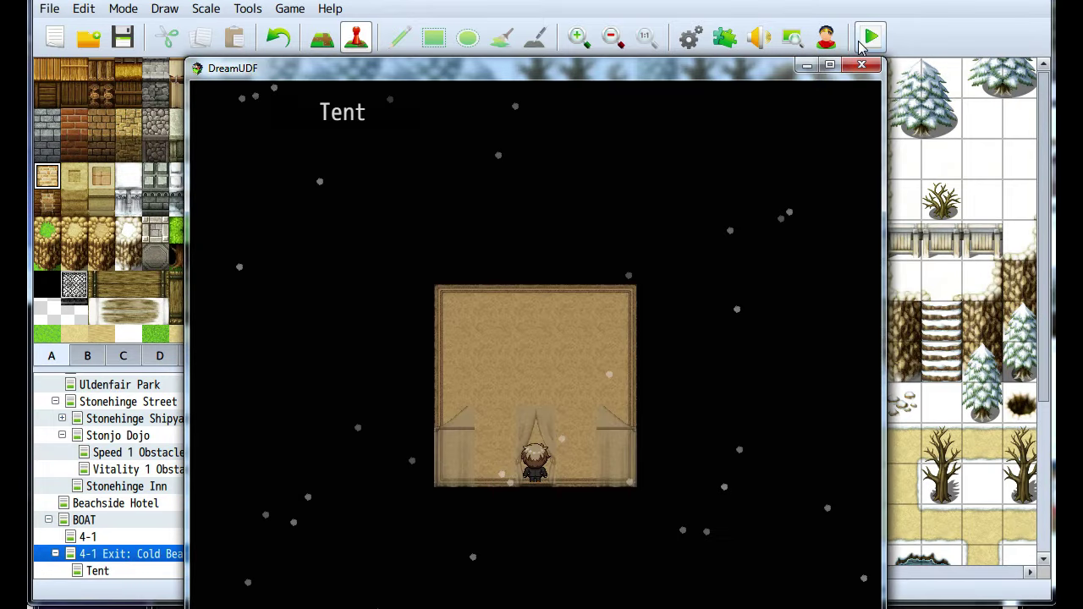
# Walk the character around inside the tent to check the curtains and translucent side walls, and close the playtest
pyautogui.press('Up')
pyautogui.press('Down')
pyautogui.press('Left')
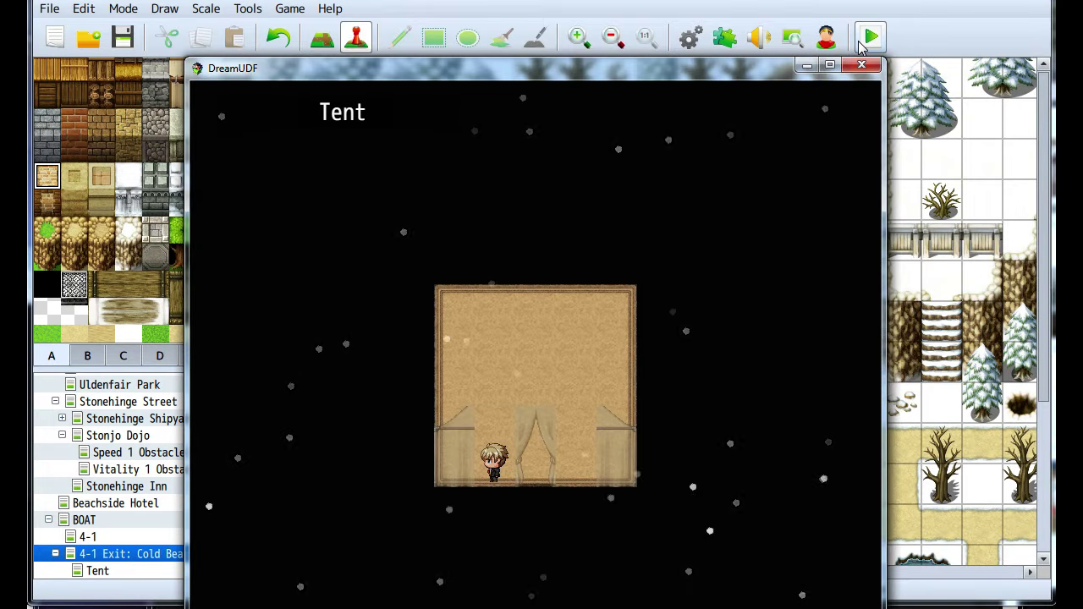
pyautogui.press('Right')
pyautogui.press('Left')
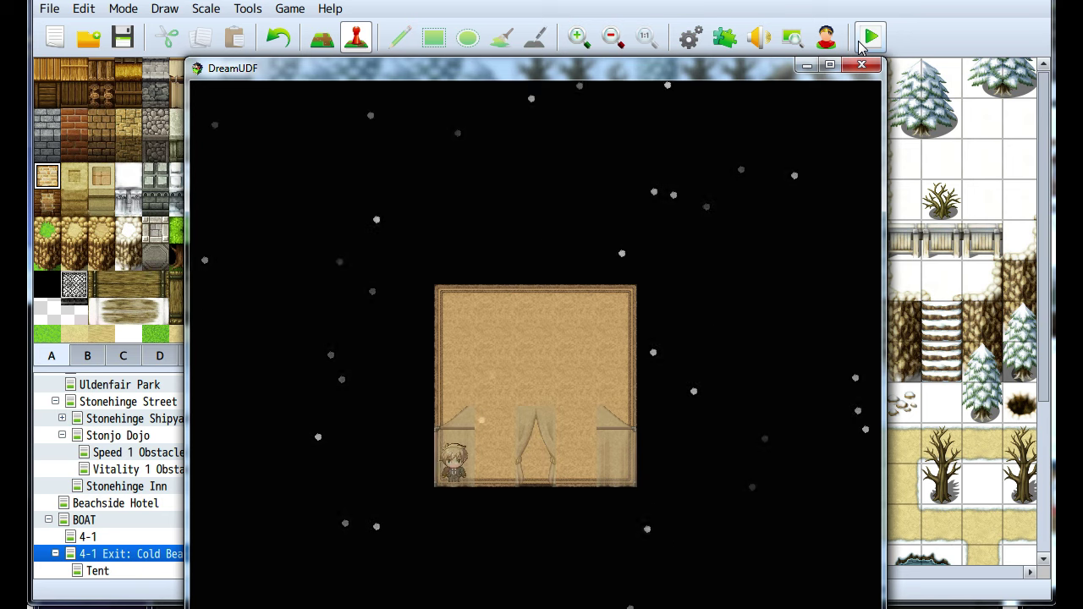
pyautogui.press('Right')
pyautogui.press('Right')
pyautogui.press('Left')
pyautogui.press('Up')
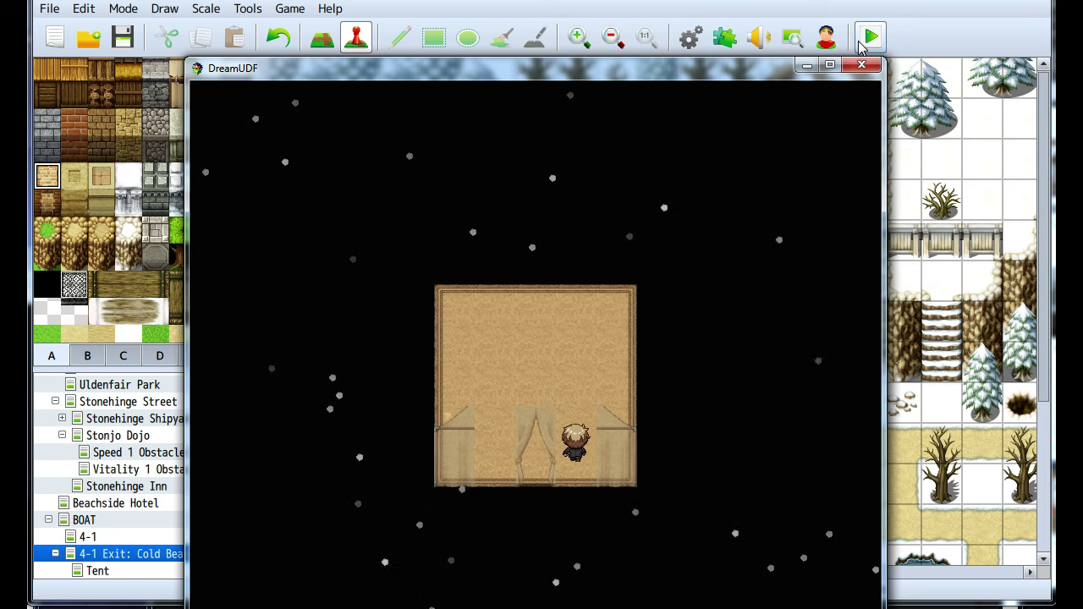
pyautogui.press('Right')
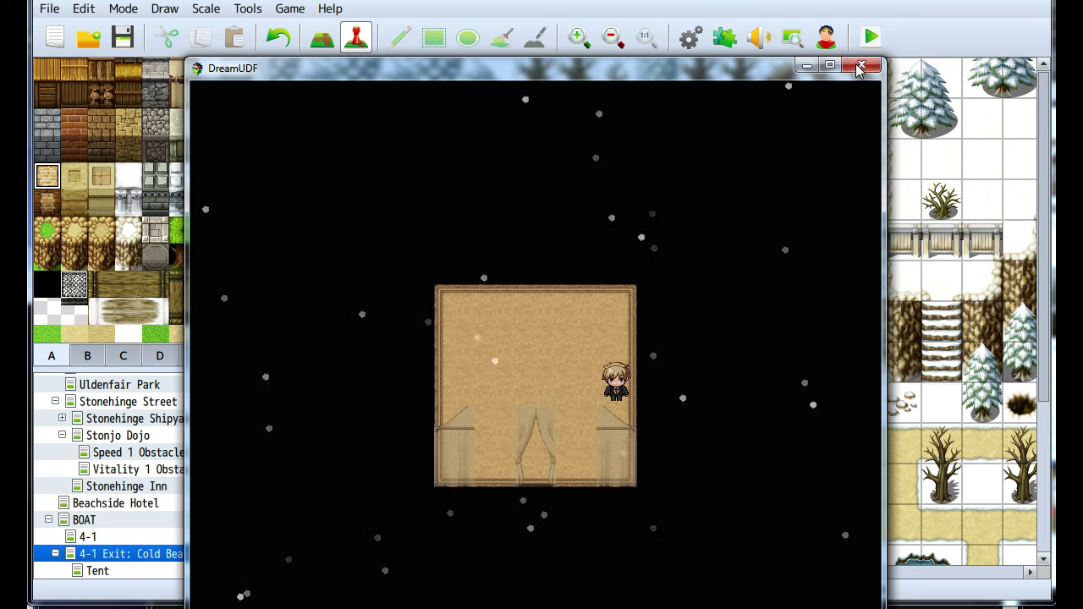
pyautogui.click(861, 66)
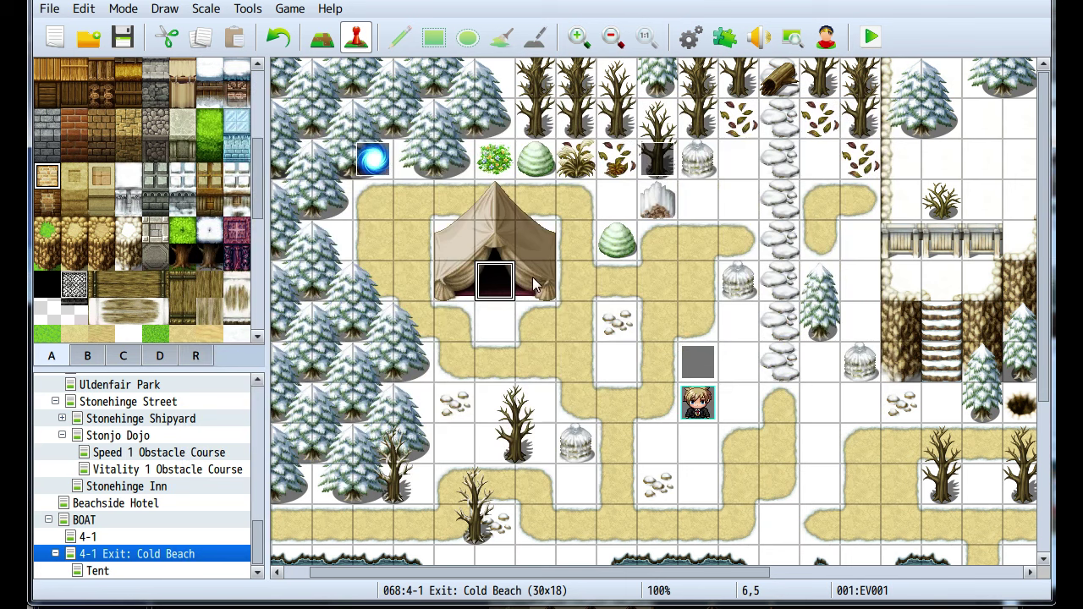
# Add a Set Weather Effect command of None over 60 frames with Wait for Completion to the Cold Beach tent entrance event
pyautogui.doubleClick(497, 289)
pyautogui.doubleClick(544, 148)
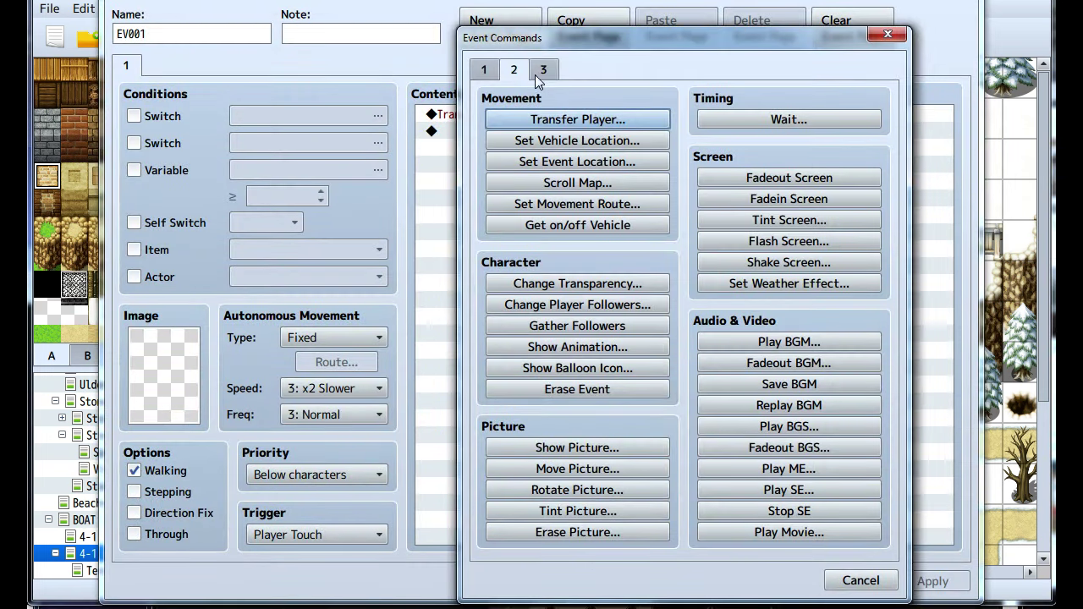
pyautogui.click(795, 284)
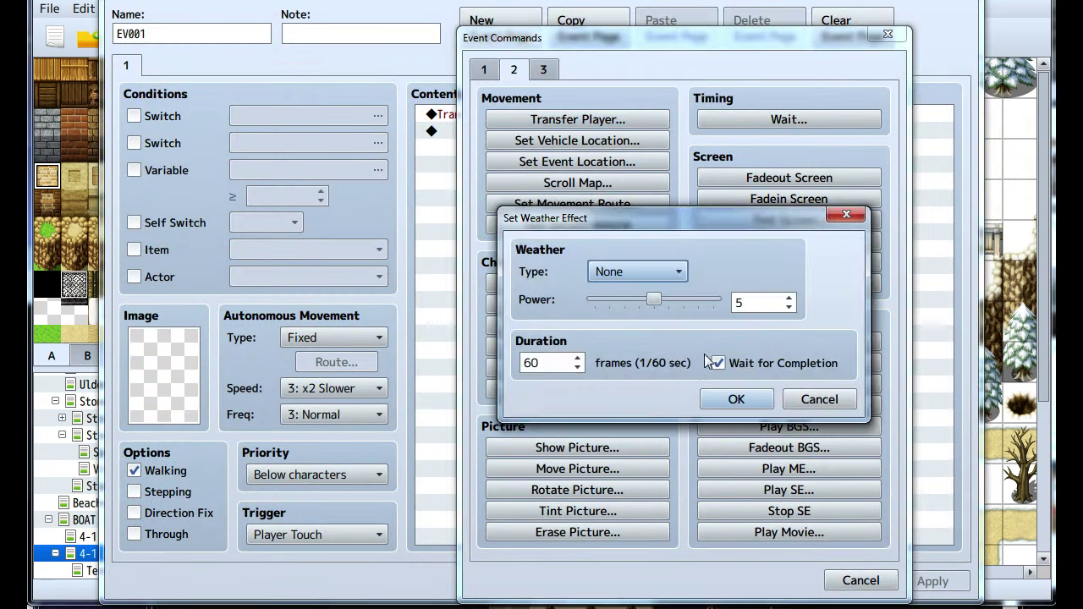
pyautogui.click(724, 399)
pyautogui.doubleClick(550, 132)
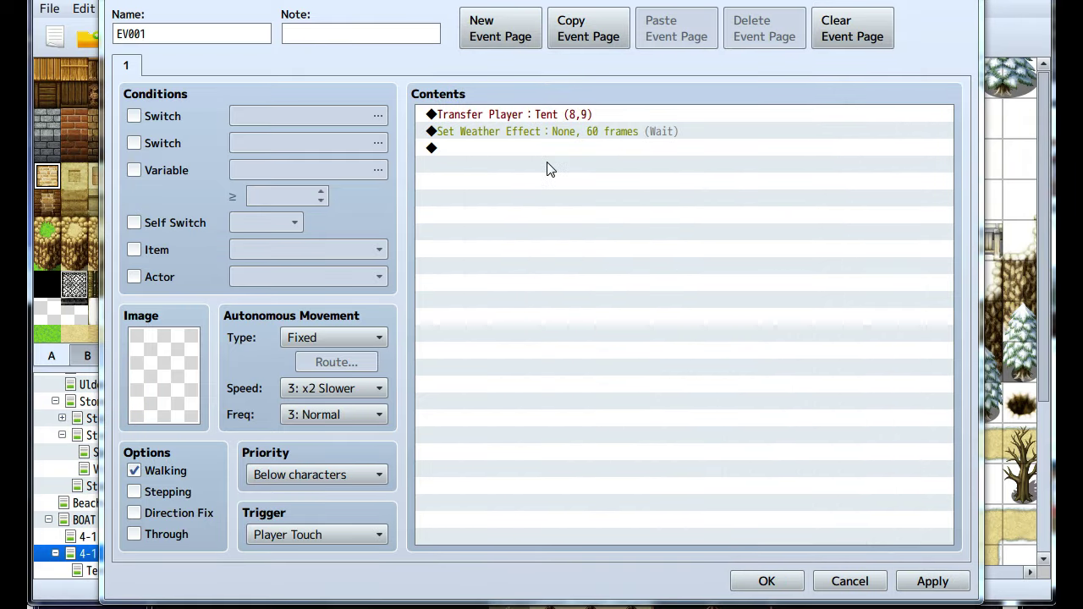
# Set the entrance event's Set Weather Effect duration to 1 frame, turn off Wait for Completion, and save the event
pyautogui.doubleClick(542, 363)
pyautogui.write('1')
pyautogui.click(718, 364)
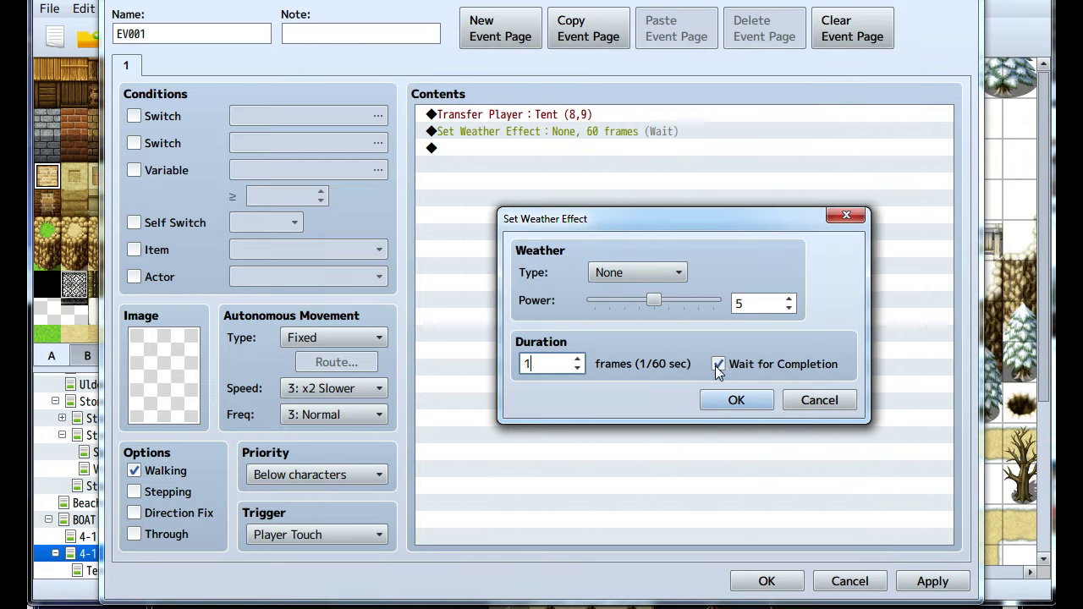
pyautogui.click(736, 399)
pyautogui.click(931, 581)
pyautogui.click(766, 581)
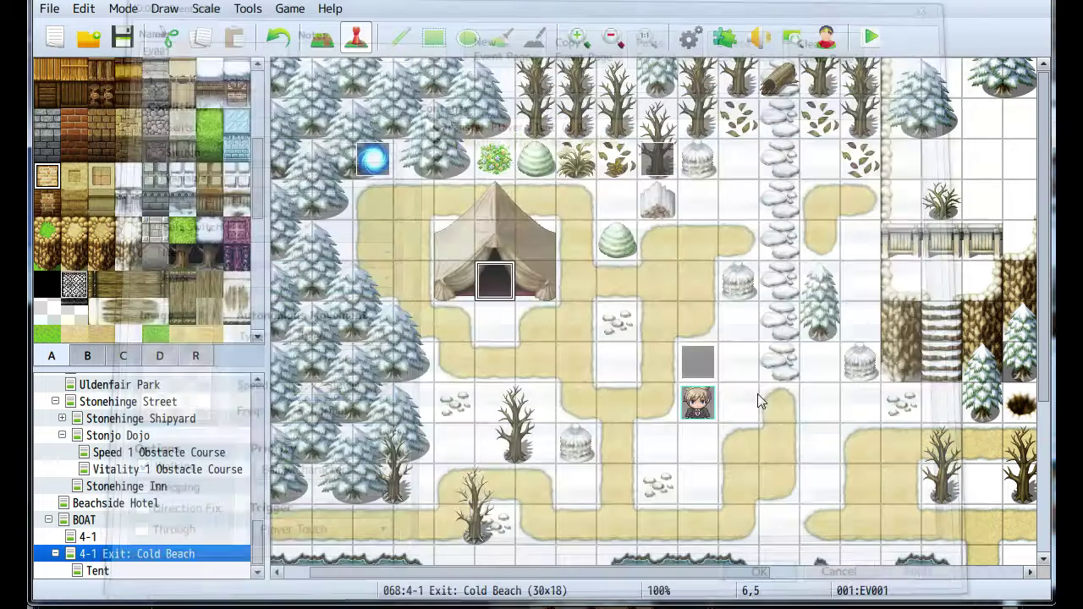
# Set the exit event below the curtains on the Tent map to Same as characters priority, update its trigger, and save it
pyautogui.click(141, 571)
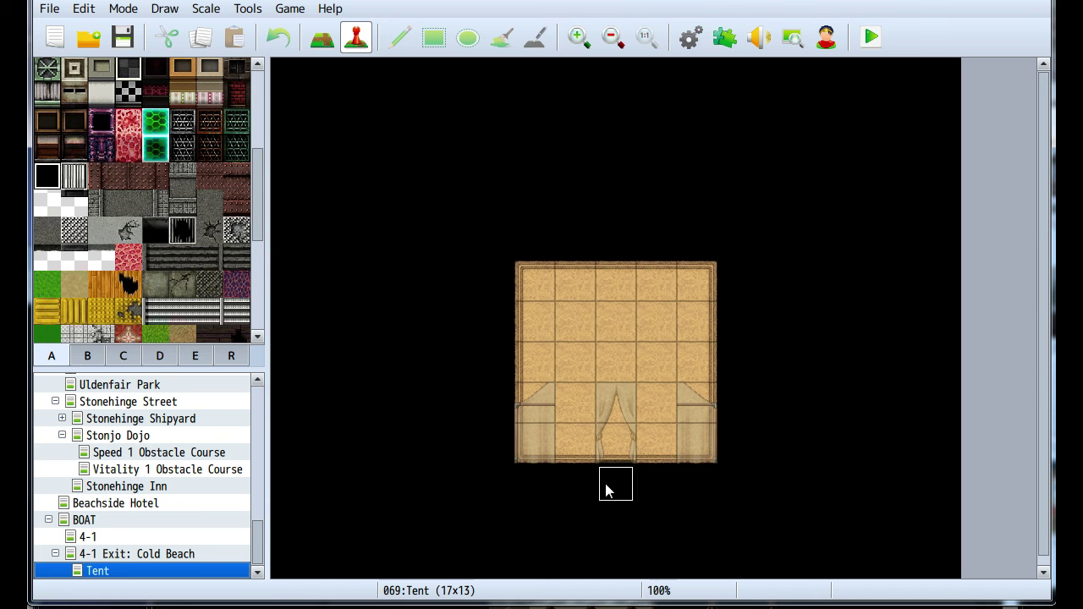
pyautogui.click(606, 487)
pyautogui.doubleClick(605, 487)
pyautogui.click(326, 478)
pyautogui.click(311, 514)
pyautogui.click(310, 535)
pyautogui.click(304, 559)
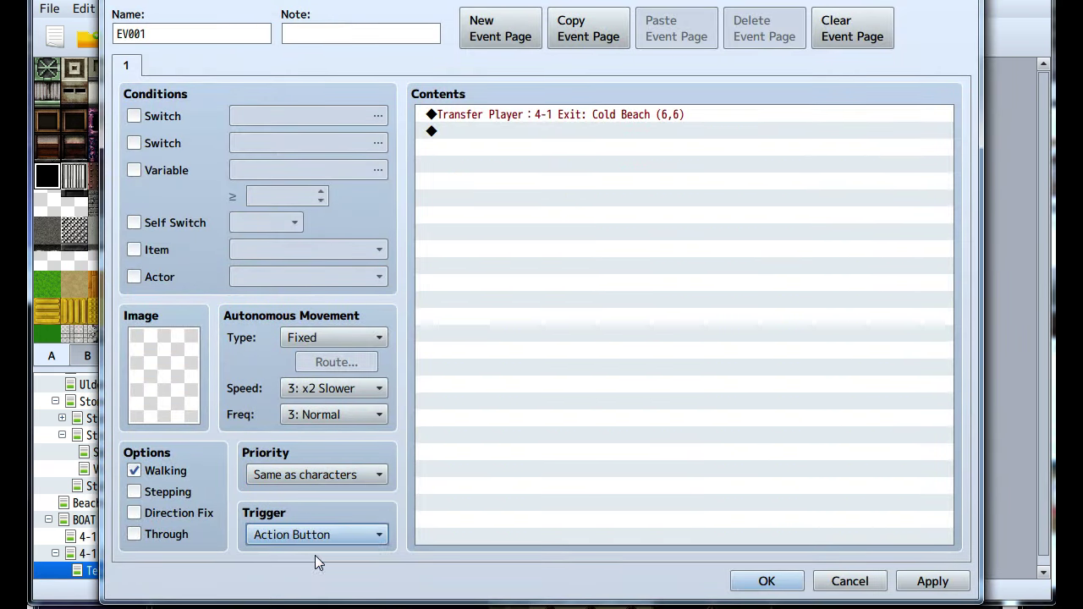
pyautogui.click(930, 581)
pyautogui.click(766, 581)
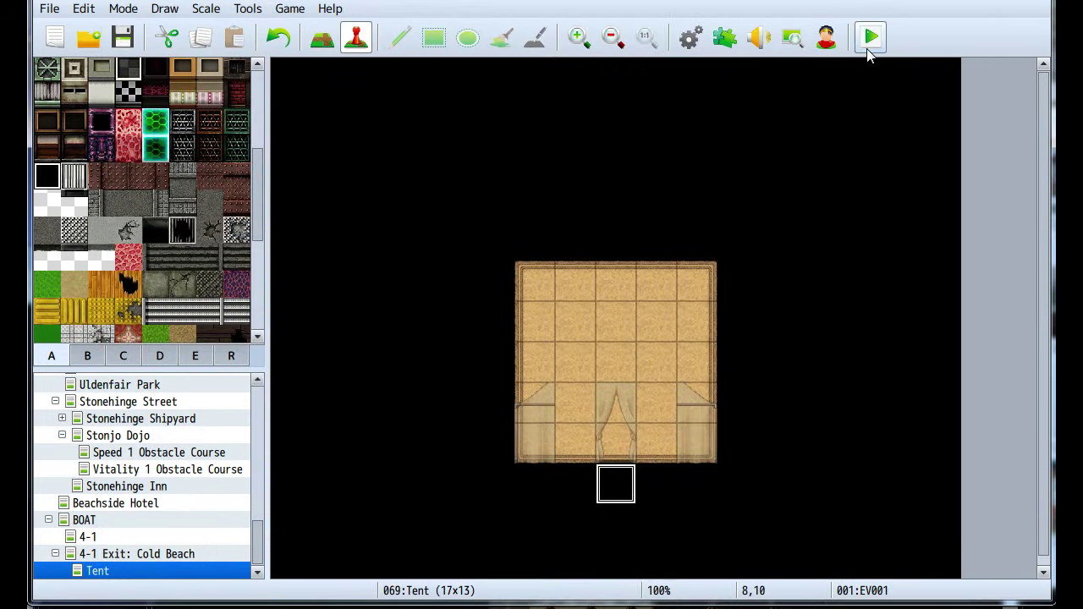
# Start a playtest of the game and look over the Tent Interior samples on the forum page before returning to the game
pyautogui.click(867, 49)
pyautogui.press('Return')
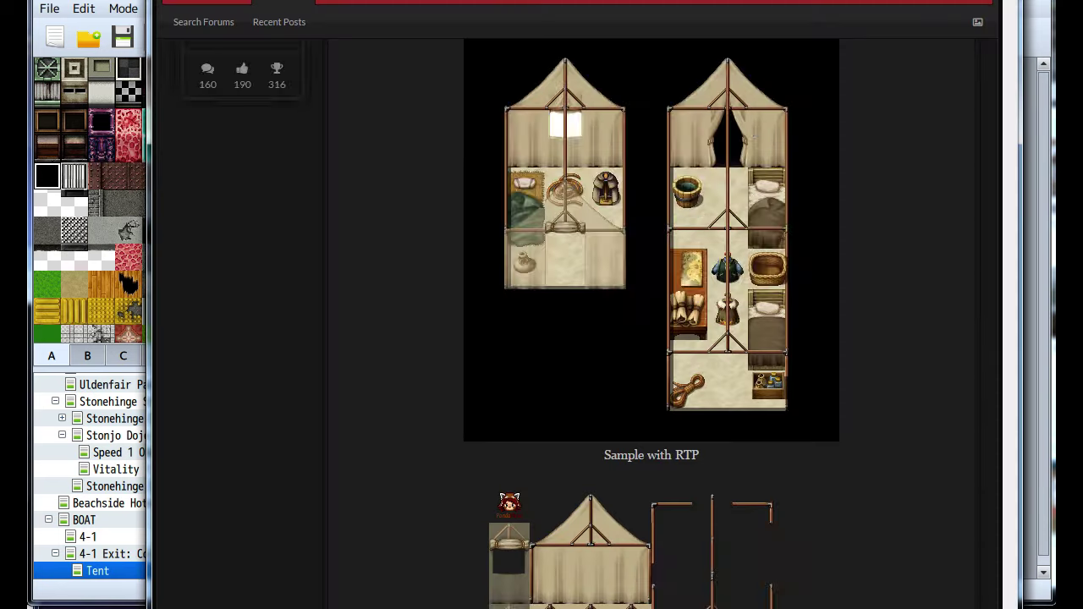
pyautogui.scroll(-10, 423, 589)
pyautogui.scroll(-12, 395, 570)
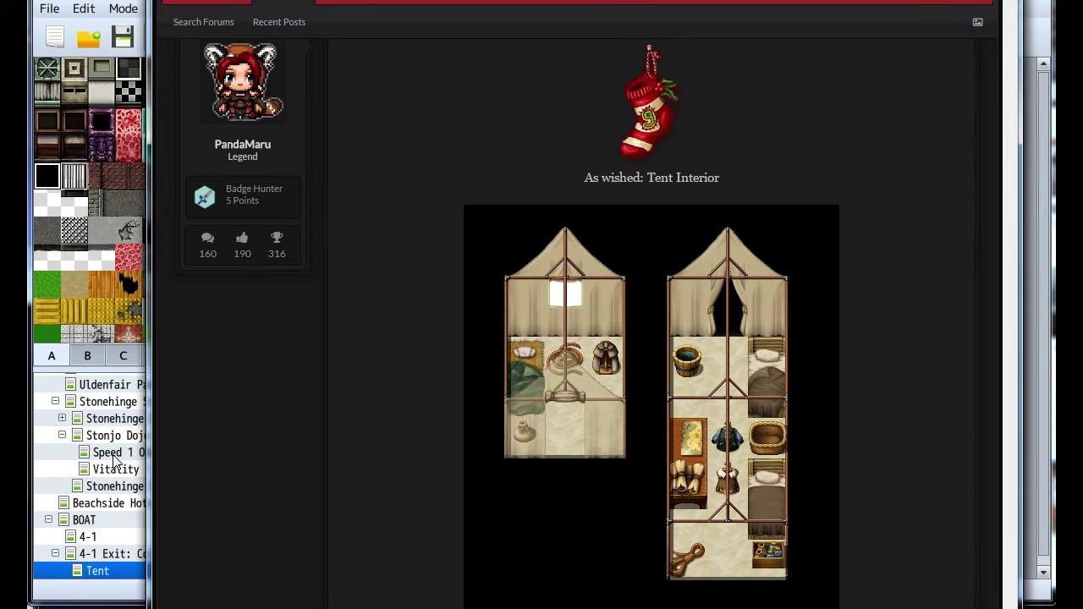
pyautogui.hotkey('alt', 'Tab')
pyautogui.hotkey('alt', 'Tab')
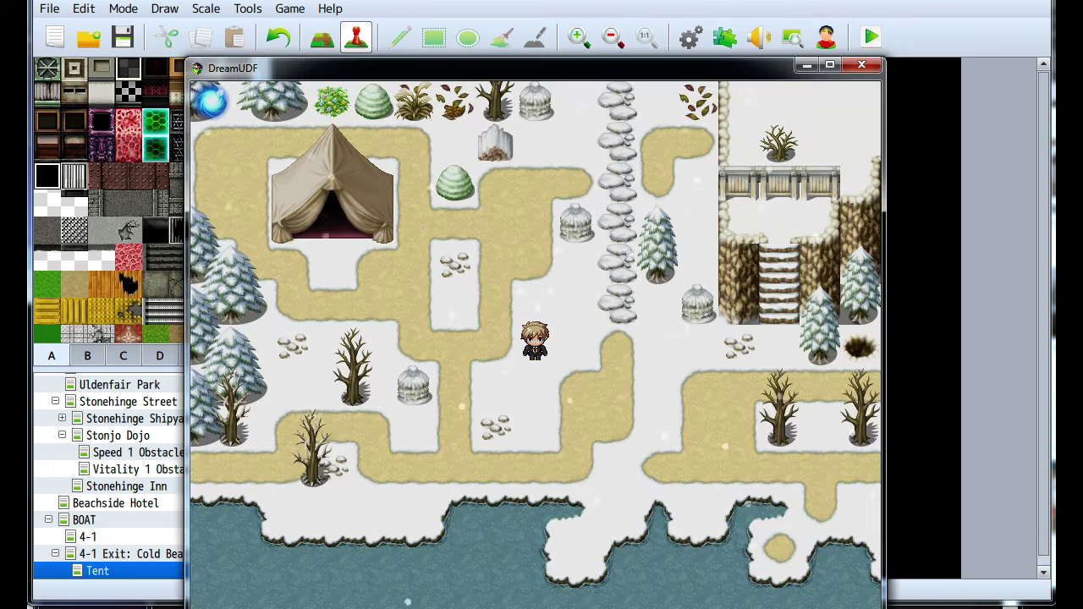
# Walk the character into the tent on Cold Beach and back outside to test both transfers
pyautogui.press('Left')
pyautogui.press('Up')
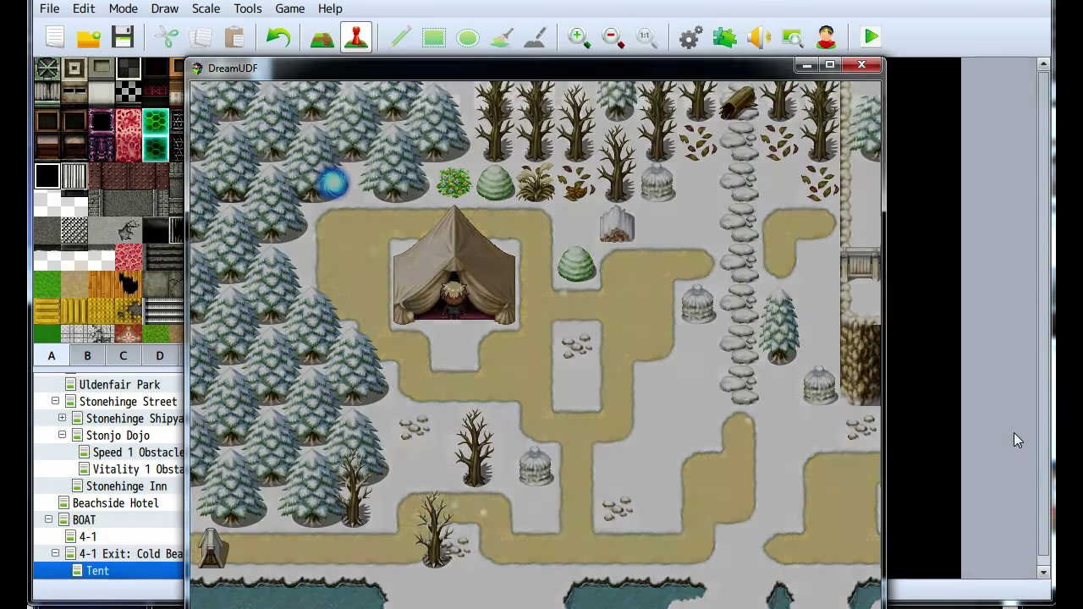
pyautogui.press('Down')
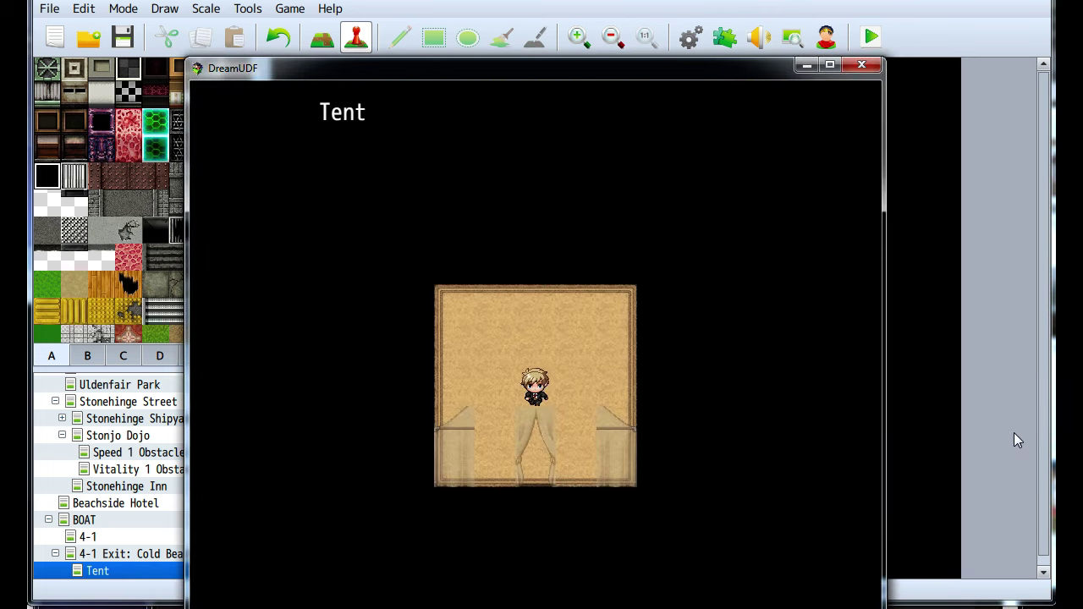
pyautogui.press('Right')
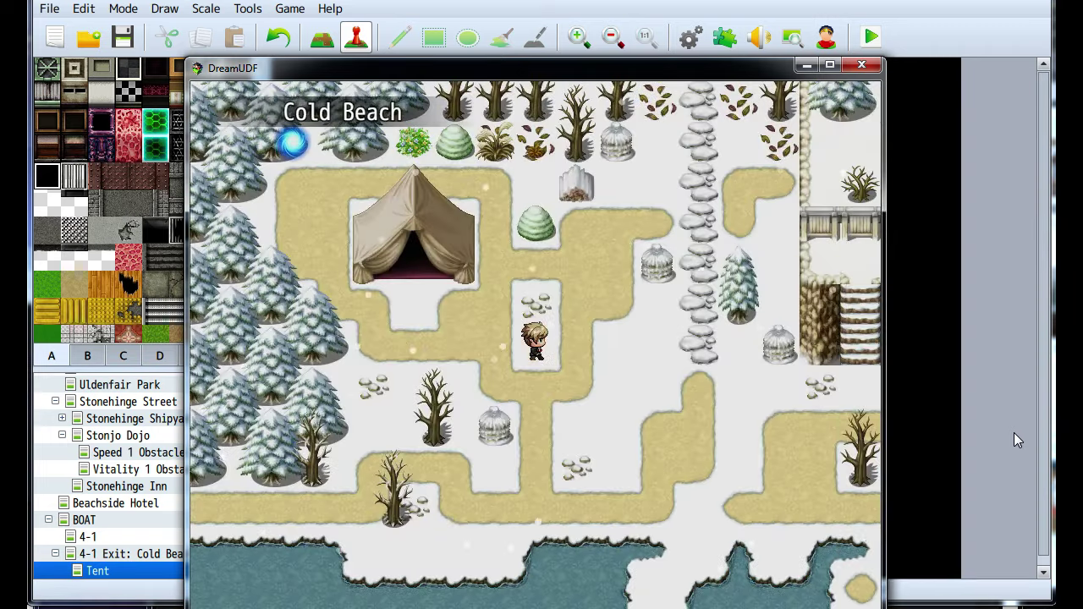
# Walk the character into the blue portal on Cold Beach to check the weather in BOAT, and close the playtest
pyautogui.press('Left')
pyautogui.press('Up')
pyautogui.press('Up')
pyautogui.press('Left')
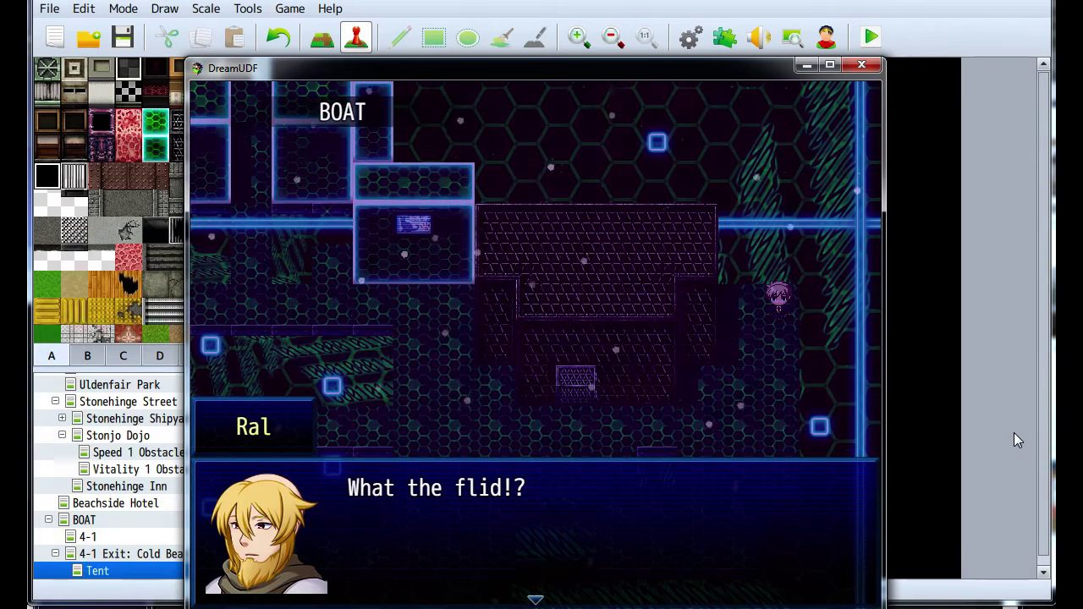
pyautogui.click(861, 66)
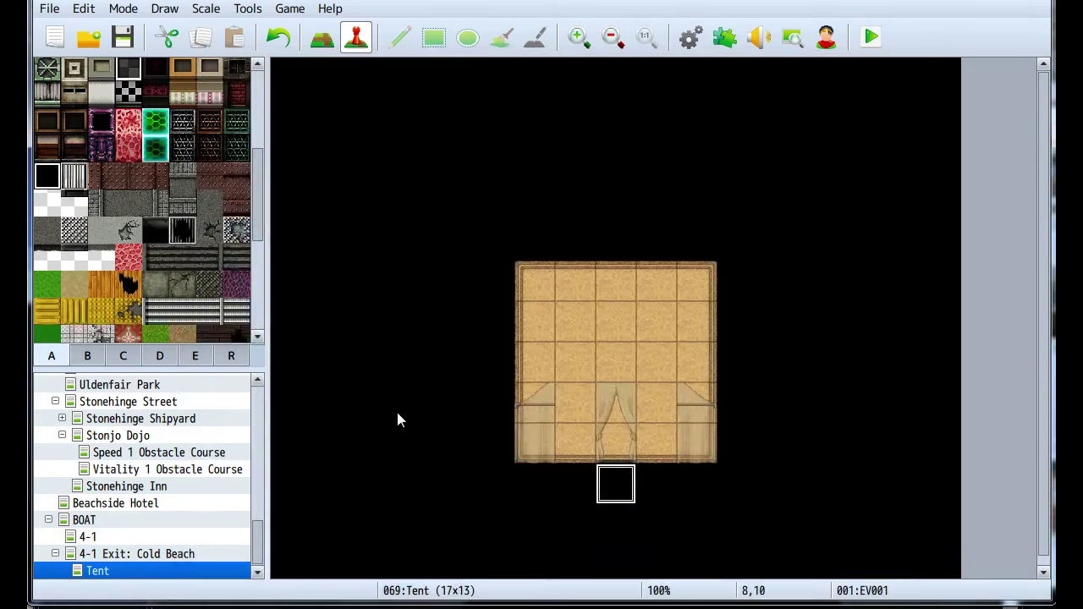
# Copy the 1-frame Set Weather Effect command of None from the Cold Beach tent entrance event to the end of the blue portal event
pyautogui.click(114, 555)
pyautogui.middleClick(609, 413)
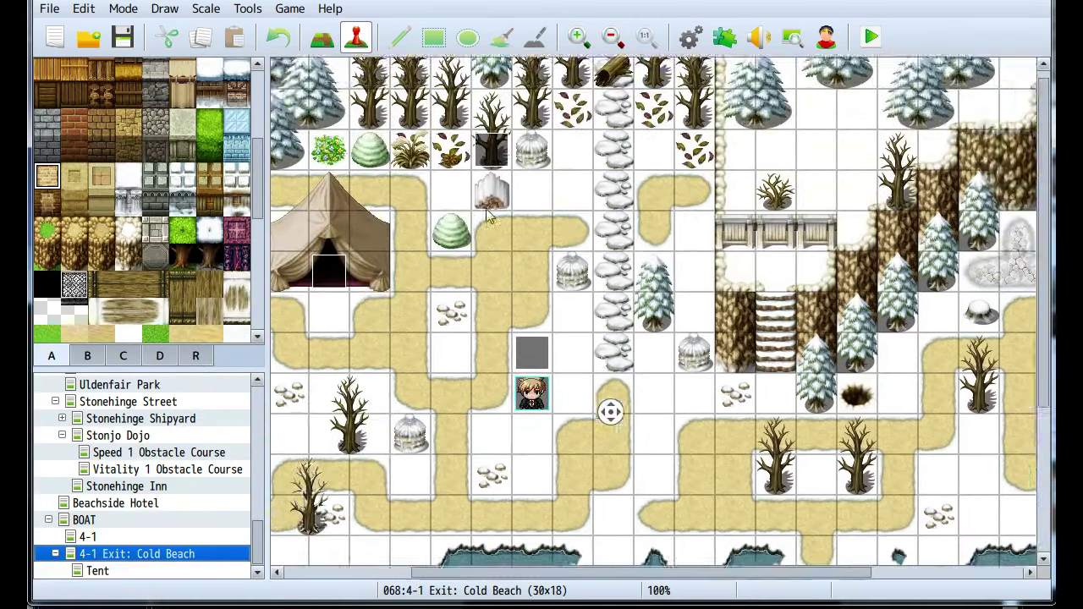
pyautogui.doubleClick(446, 288)
pyautogui.click(523, 134)
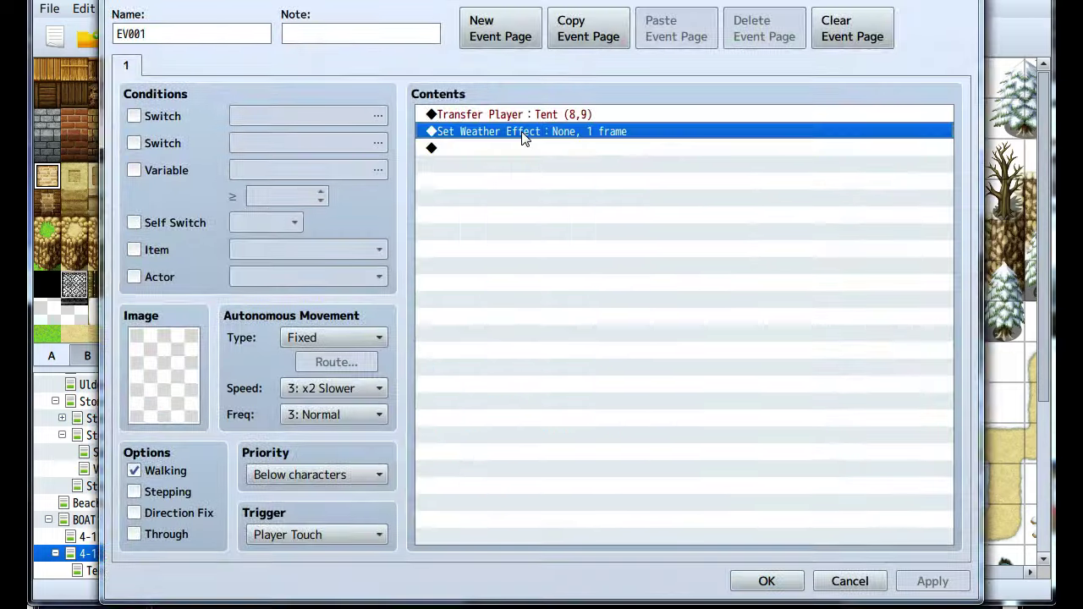
pyautogui.press('Escape')
pyautogui.doubleClick(314, 159)
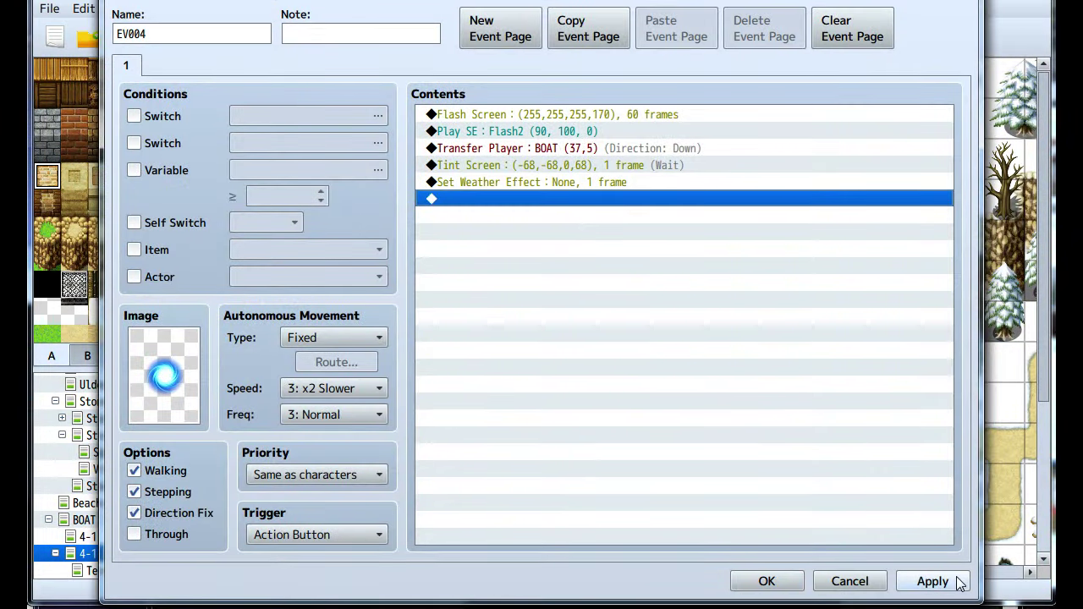
# Move the portal event's Set Weather Effect command to just before Transfer Player, and save the event
pyautogui.click(468, 183)
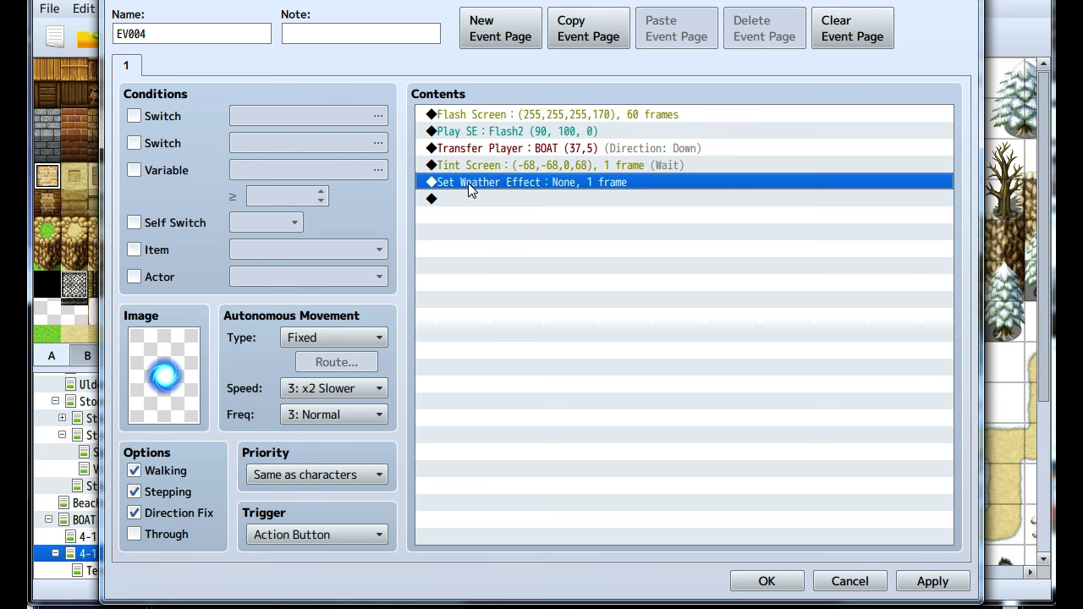
pyautogui.press('Delete')
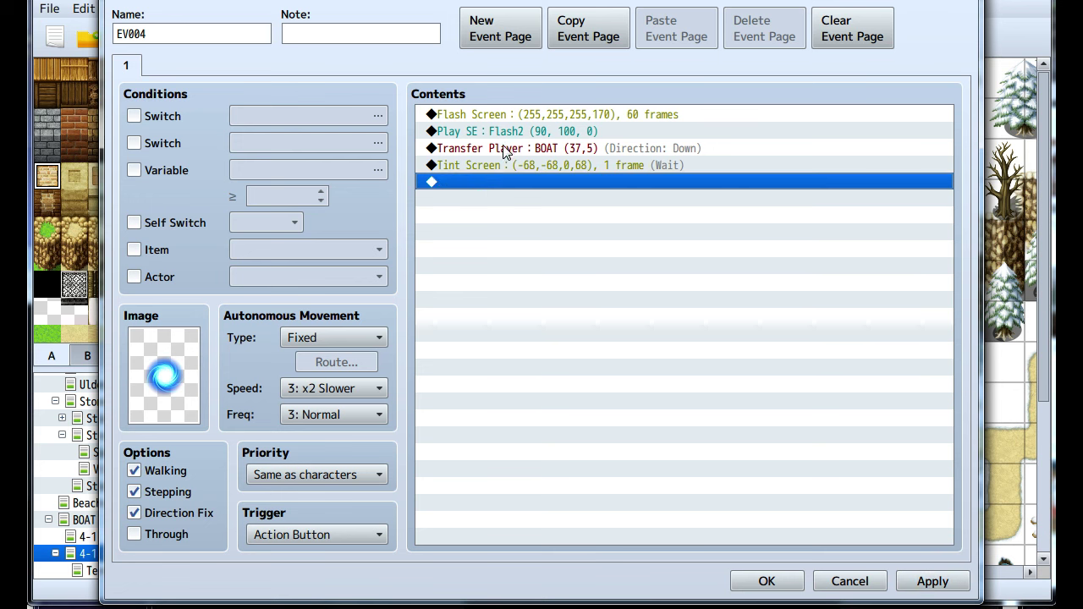
pyautogui.hotkey('ctrl', 'z')
pyautogui.click(932, 581)
pyautogui.click(764, 580)
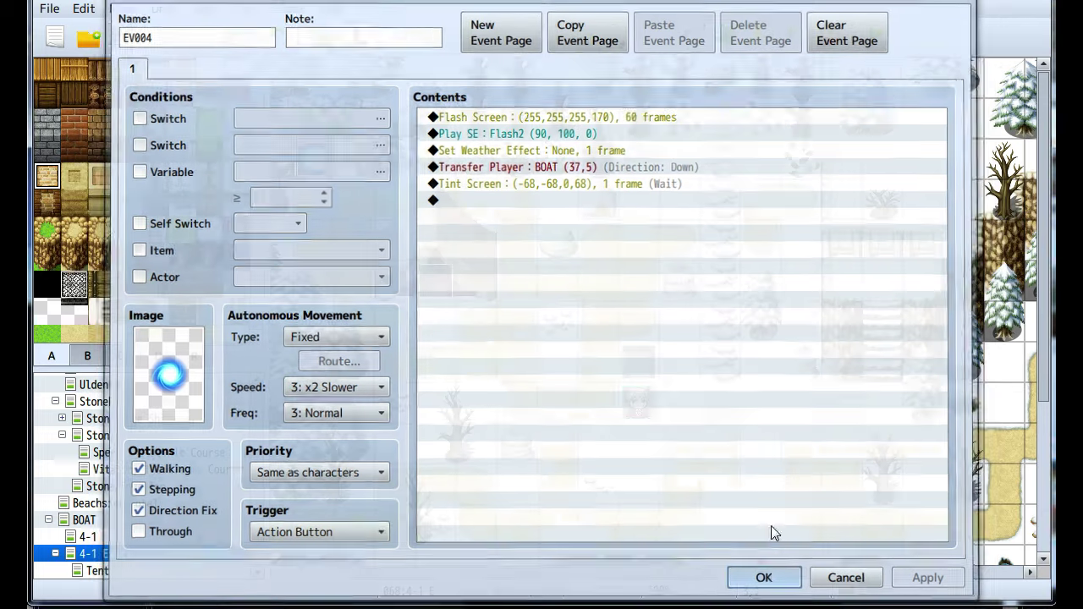
# Playtest the blue portal transfer to BOAT to check that the snow stops, and close the playtest
pyautogui.click(871, 37)
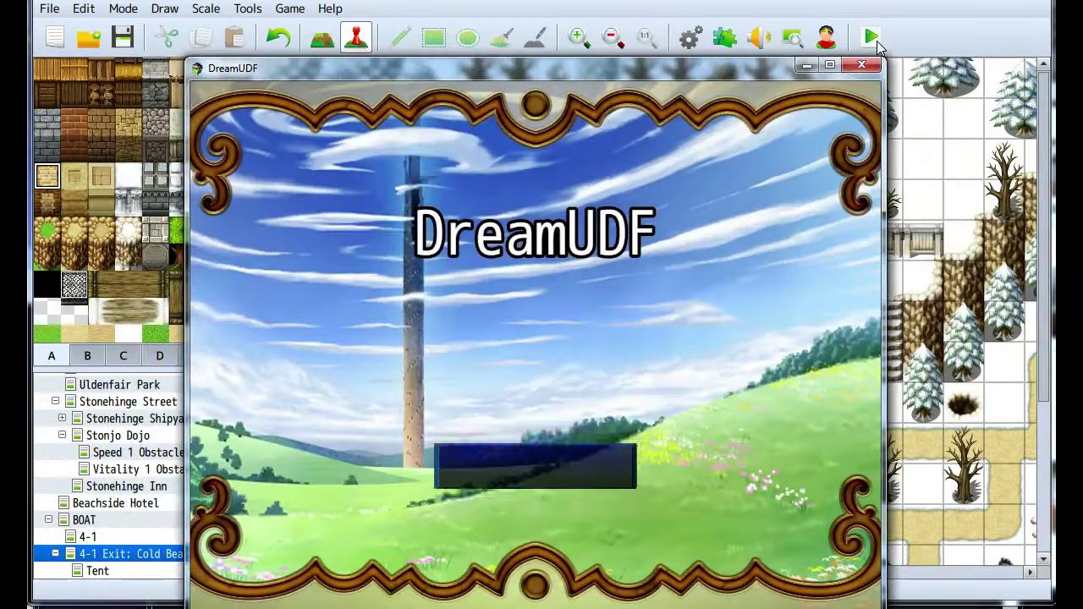
pyautogui.press('Return')
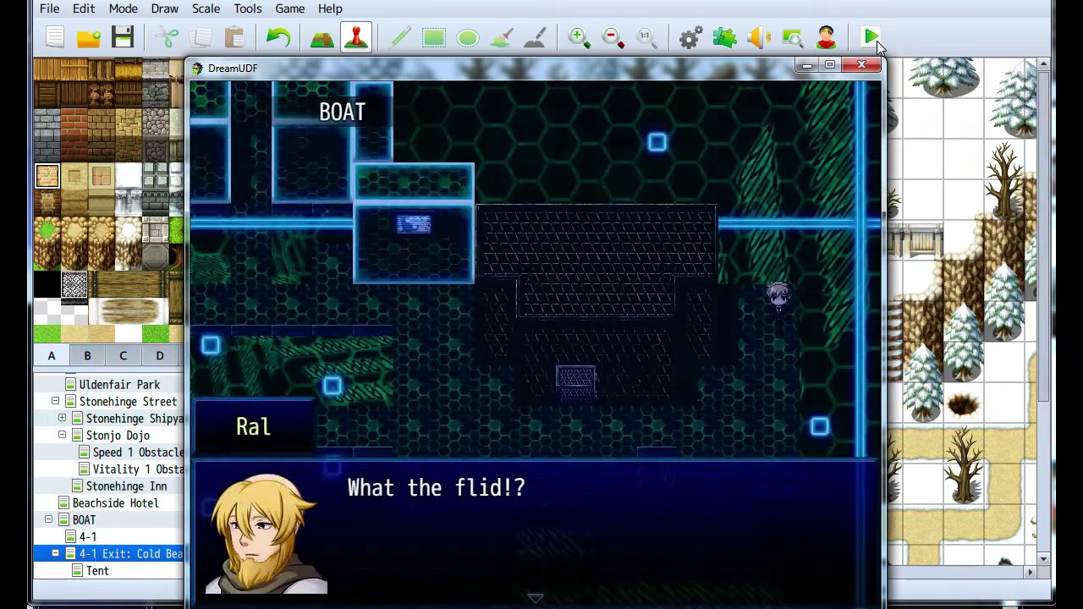
pyautogui.press('Return')
pyautogui.click(874, 38)
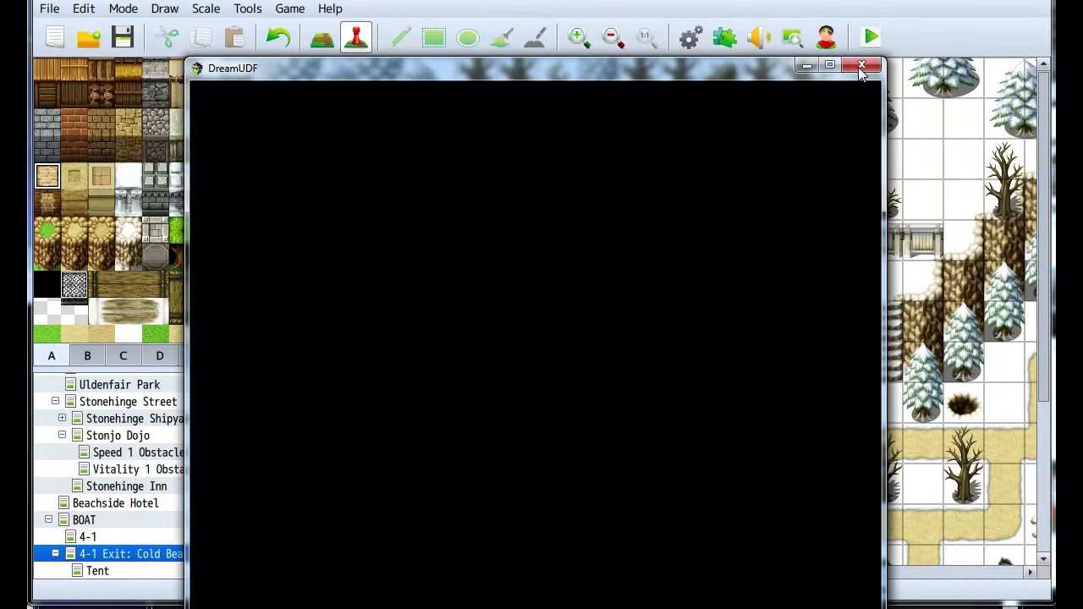
pyautogui.click(861, 66)
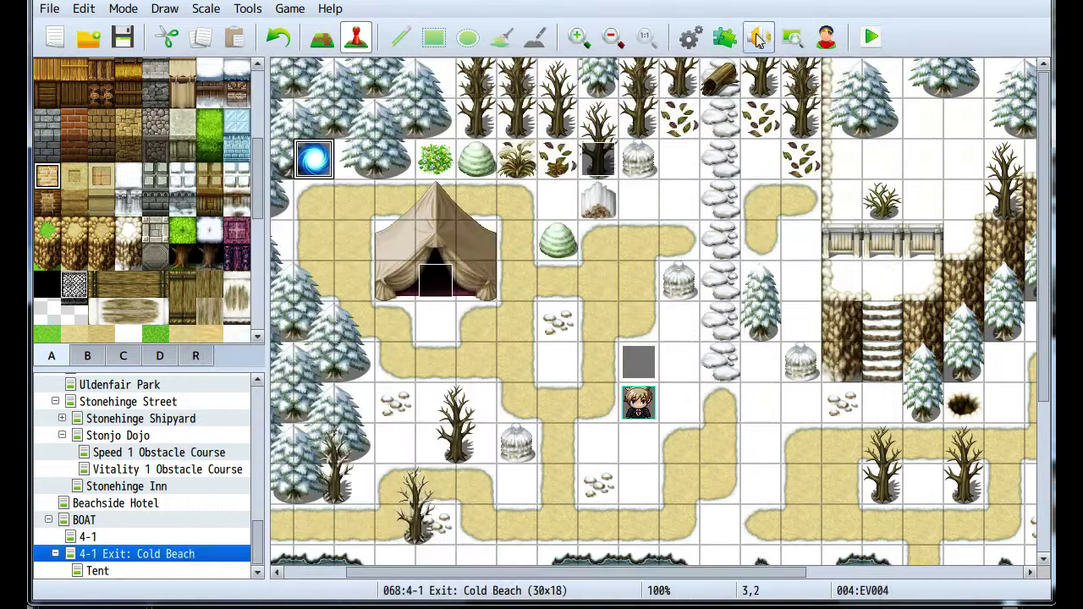
pyautogui.click(759, 40)
pyautogui.click(649, 494)
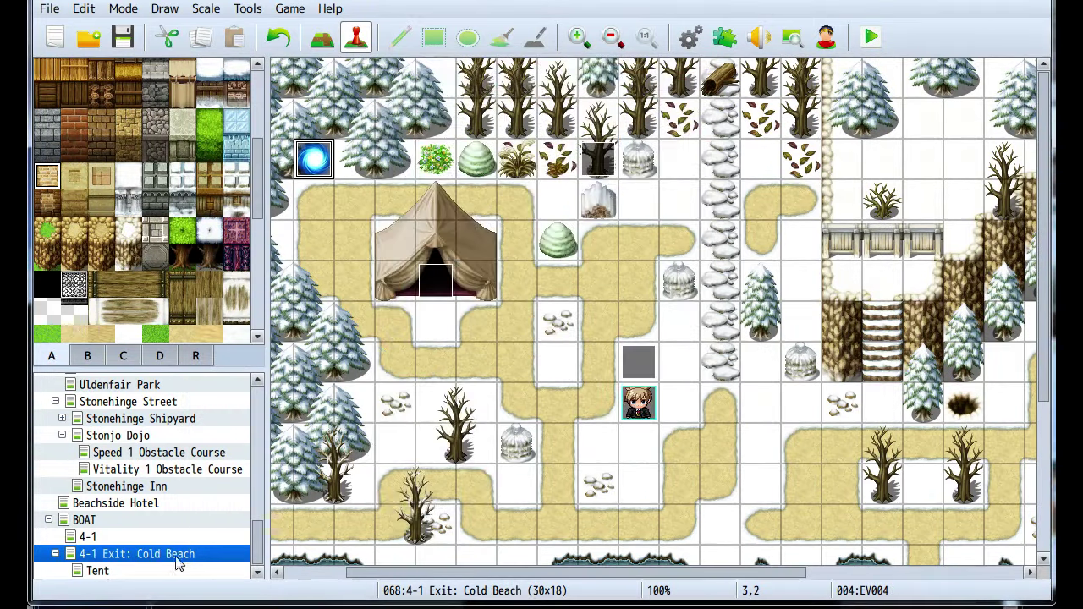
# Show the Tent map and compare it with the Tent Interior samples on the forum page
pyautogui.click(94, 569)
pyautogui.hotkey('alt', 'Tab')
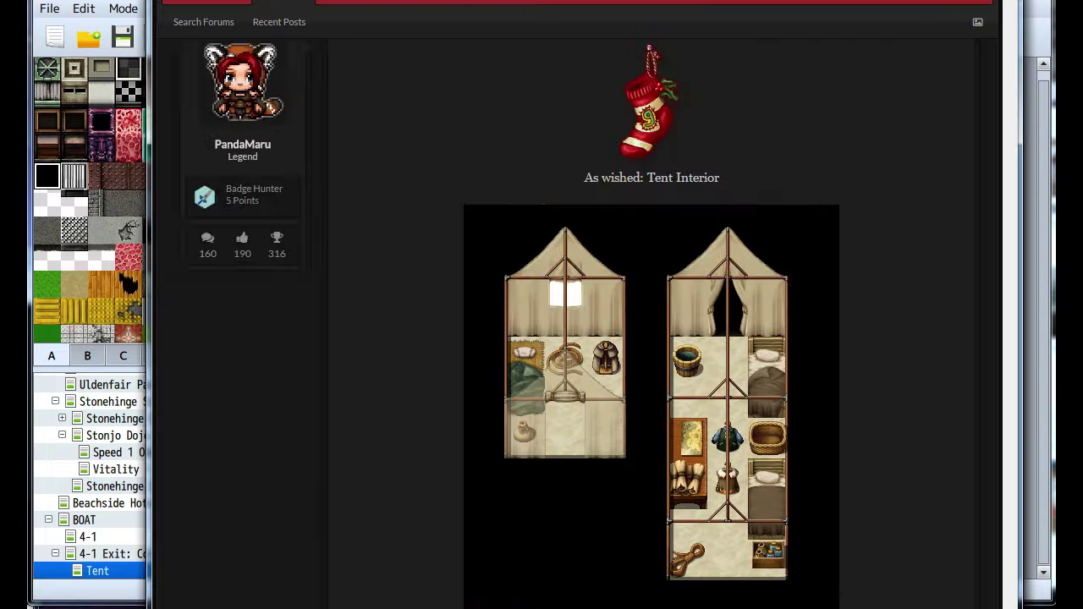
pyautogui.scroll(-5, 364, 538)
pyautogui.scroll(1, 359, 531)
pyautogui.hotkey('alt', 'Tab')
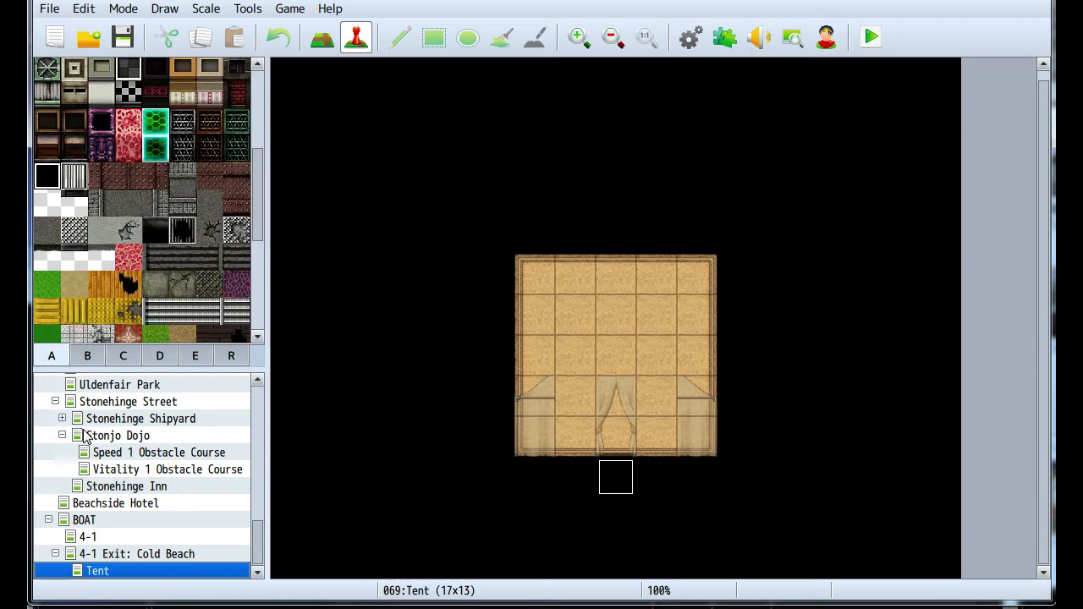
# Set the translucent tent roof tiles on sheet B of the SF Inside Tent Stuff tileset to star passage, and save the database
pyautogui.click(691, 37)
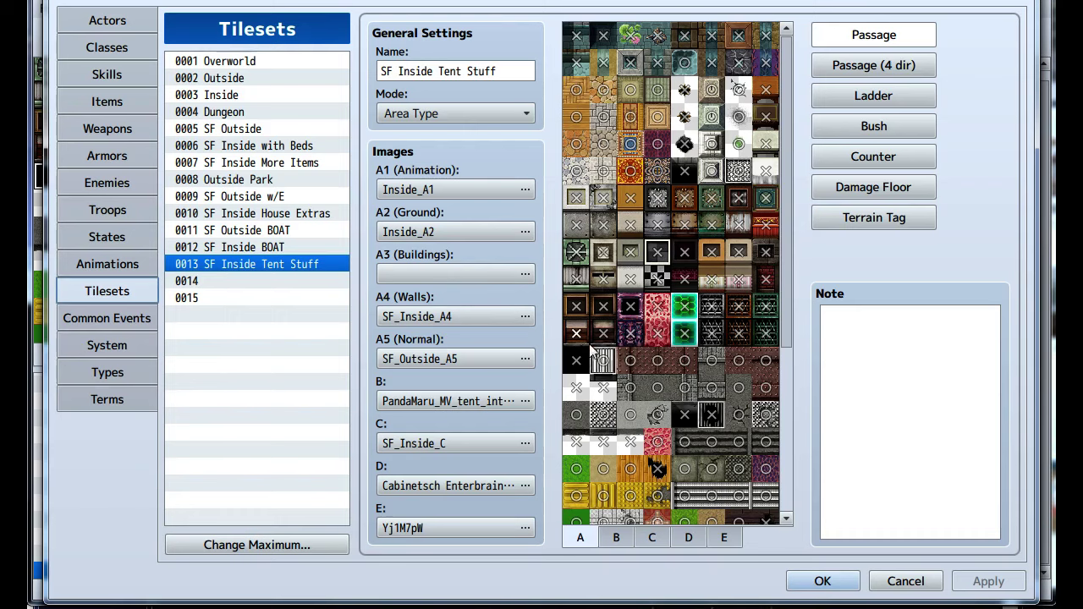
pyautogui.click(614, 540)
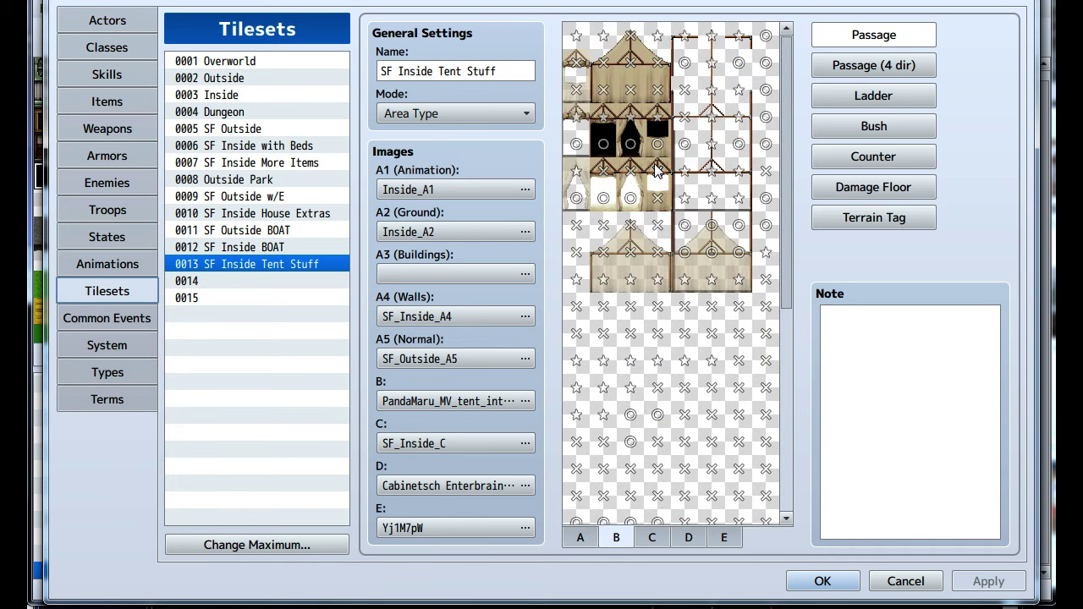
pyautogui.click(692, 254)
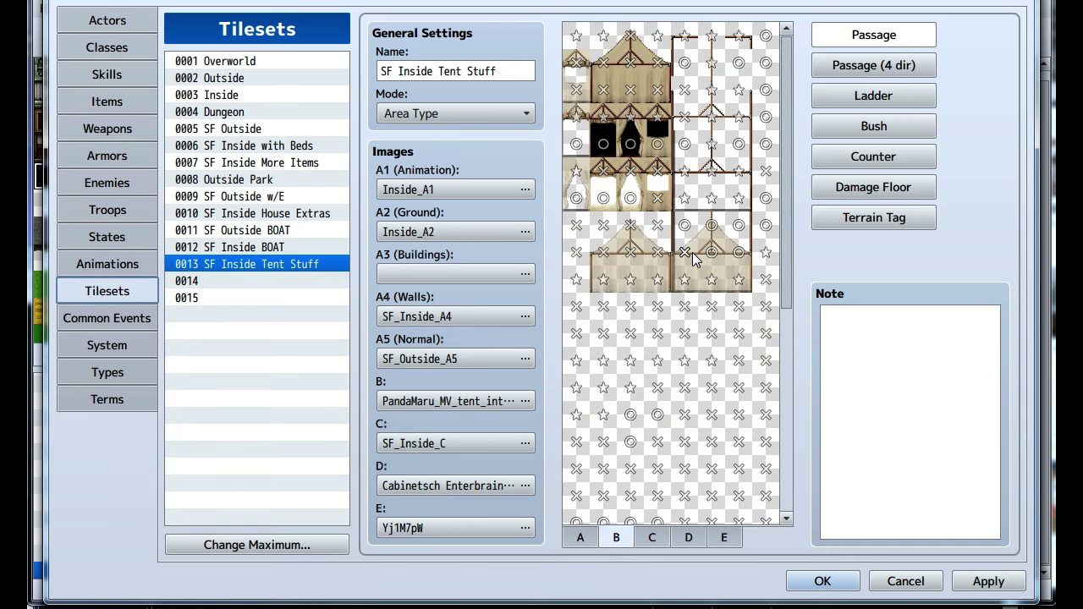
pyautogui.moveTo(692, 258); pyautogui.dragTo(738, 256)
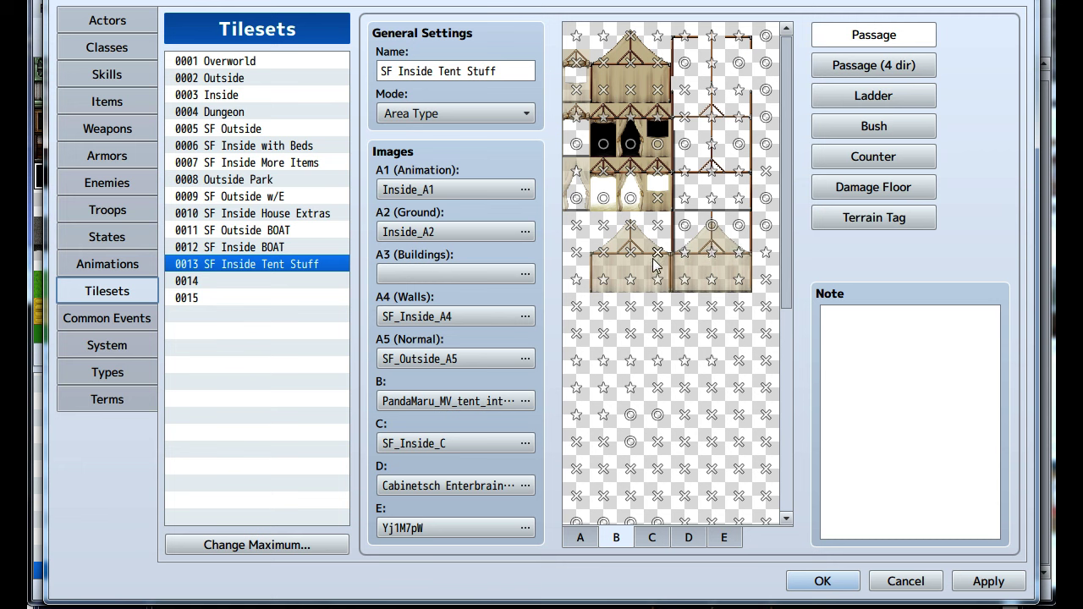
pyautogui.moveTo(658, 263); pyautogui.dragTo(604, 262)
pyautogui.moveTo(630, 226)
pyautogui.mouseDown()
pyautogui.moveTo(660, 230)
pyautogui.moveTo(605, 230)
pyautogui.moveTo(715, 233)
pyautogui.moveTo(712, 225)
pyautogui.moveTo(740, 228)
pyautogui.mouseUp()
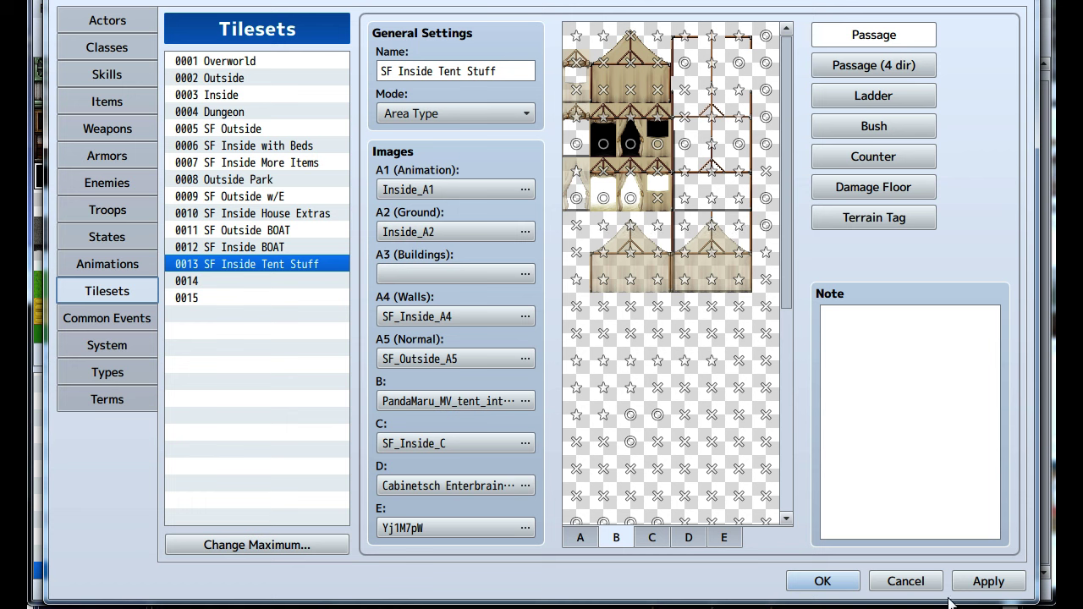
pyautogui.click(990, 583)
pyautogui.click(823, 584)
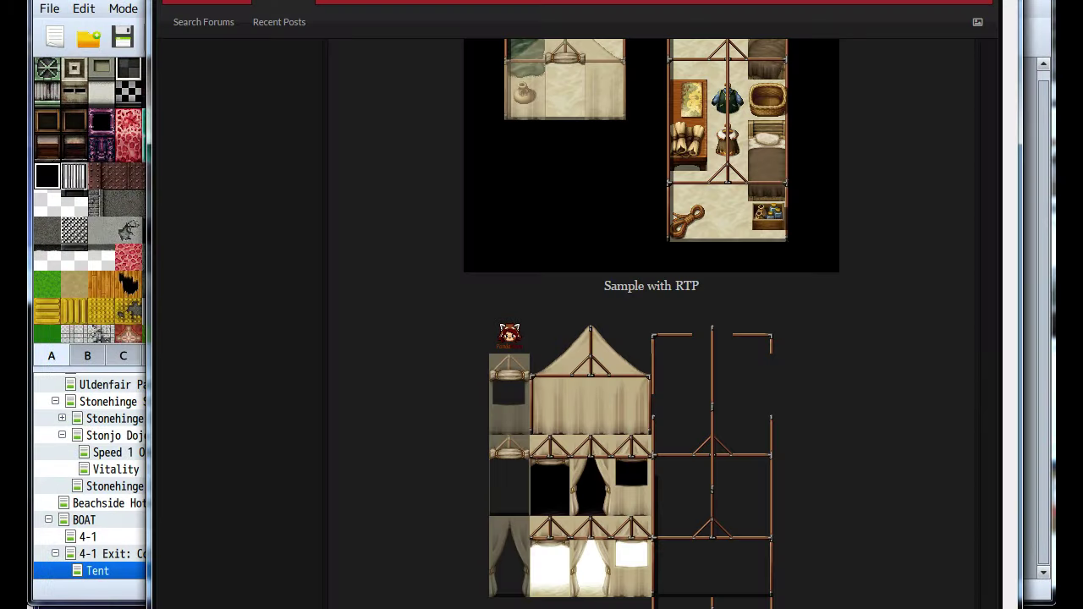
# Review the forum post's Tent Interior sample images once more and return to the map editor
pyautogui.scroll(2, 851, 593)
pyautogui.scroll(4, 822, 501)
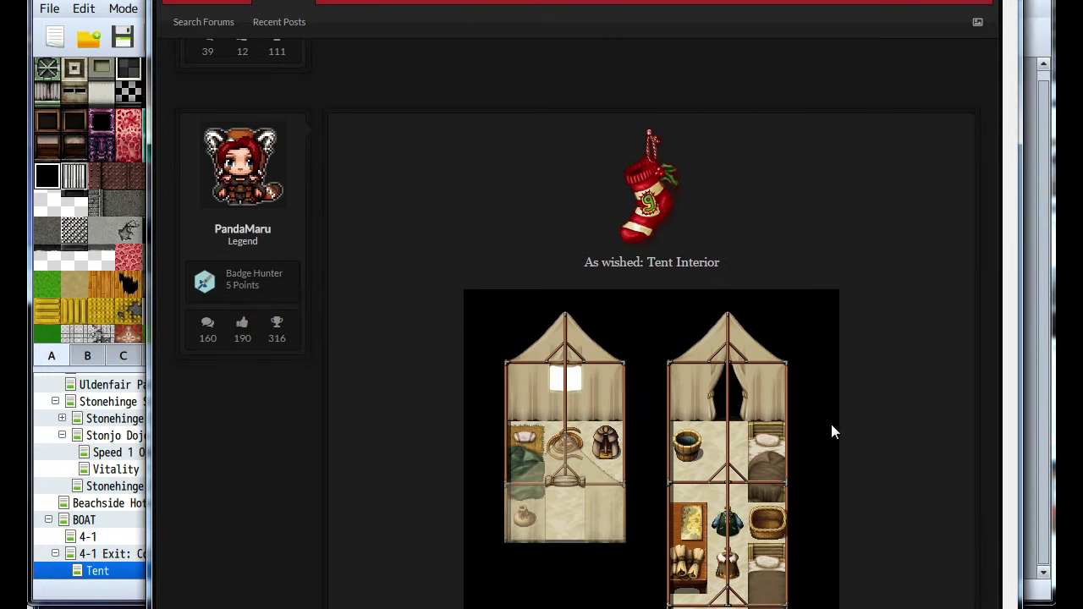
pyautogui.scroll(3, 844, 416)
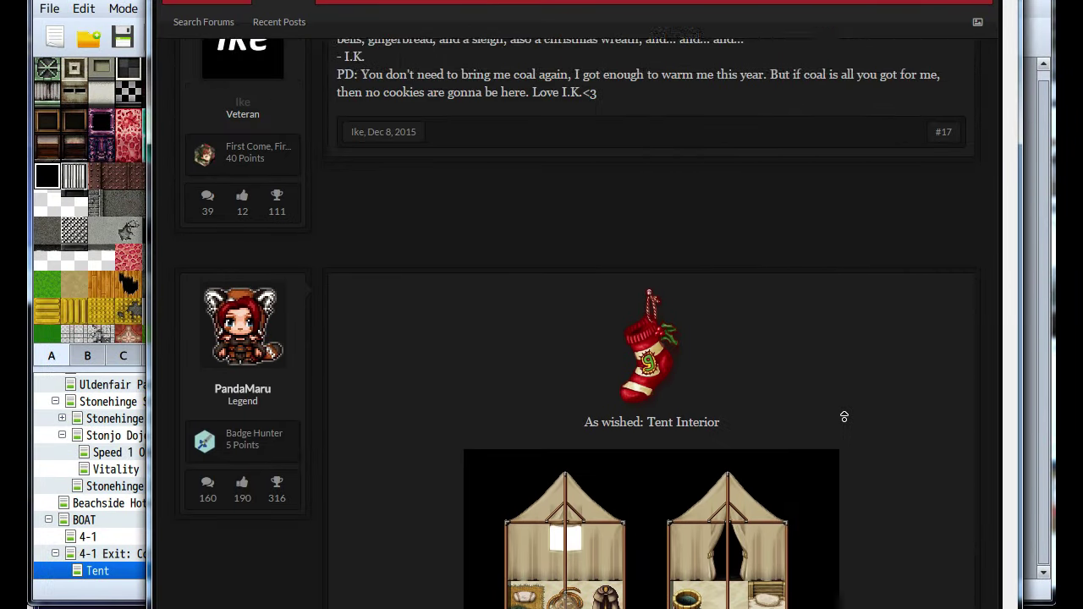
pyautogui.hotkey('alt', 'Tab')
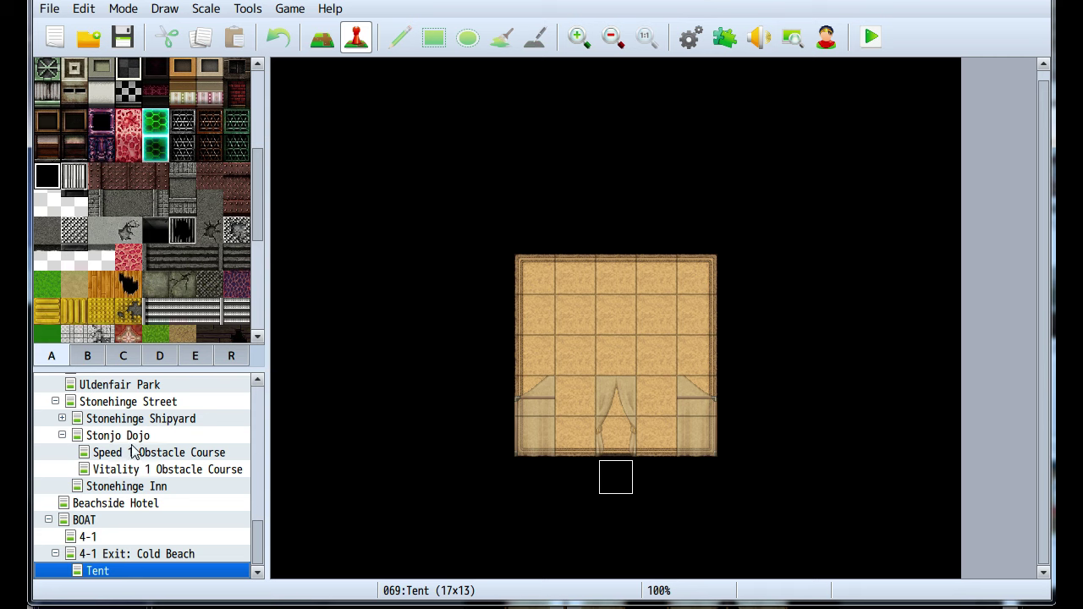
# Fill the bottom-row gaps on both sides of the Tent map's entrance with the translucent canvas wall tile, checking the forum sample
pyautogui.click(93, 360)
pyautogui.click(83, 296)
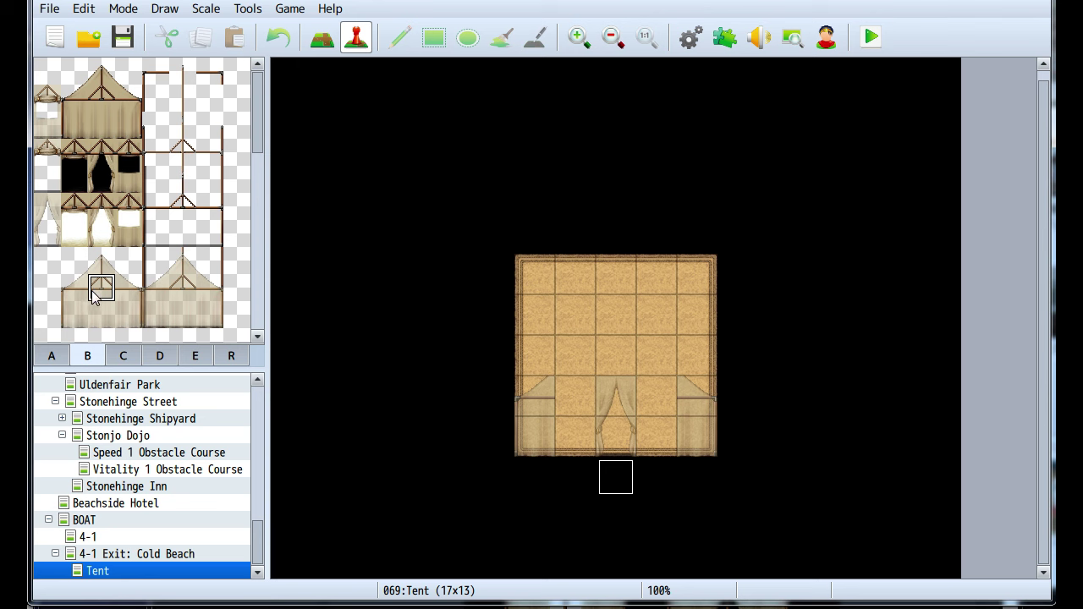
pyautogui.click(98, 316)
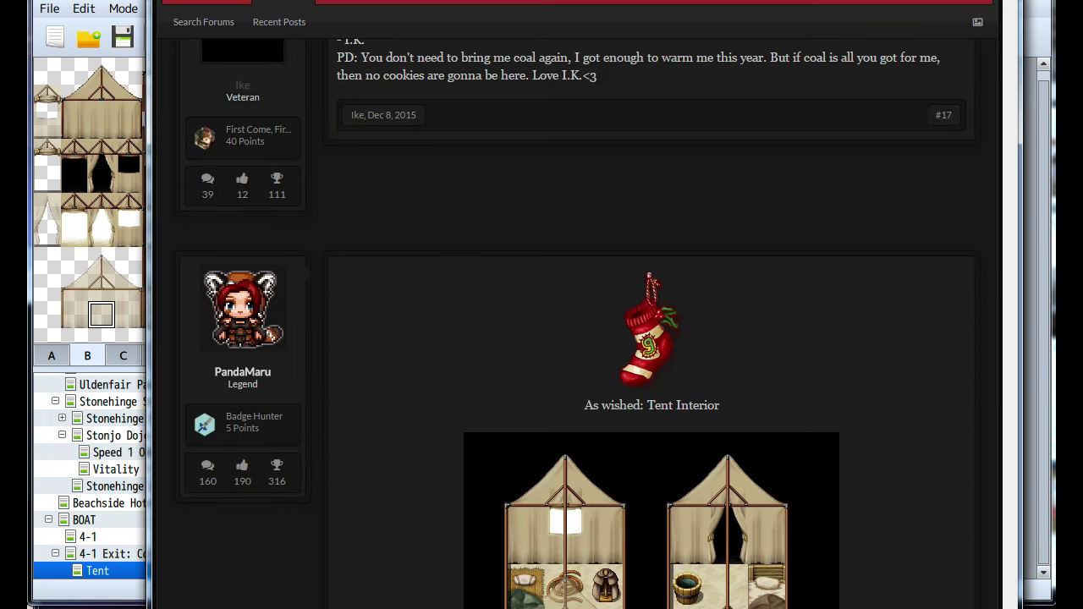
pyautogui.scroll(-1, 575, 339)
pyautogui.scroll(2, 576, 338)
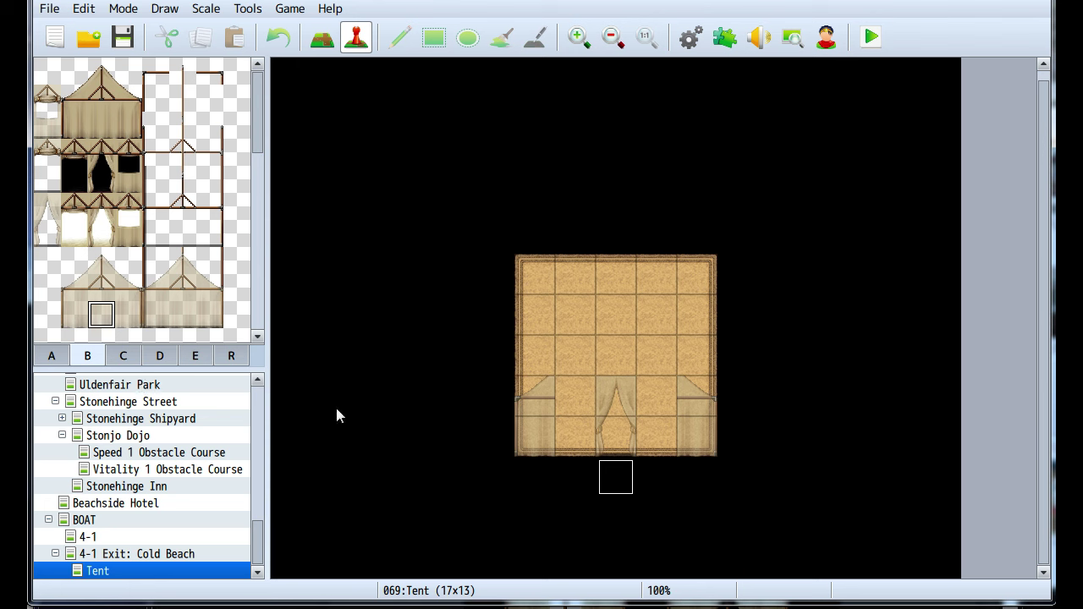
pyautogui.click(322, 37)
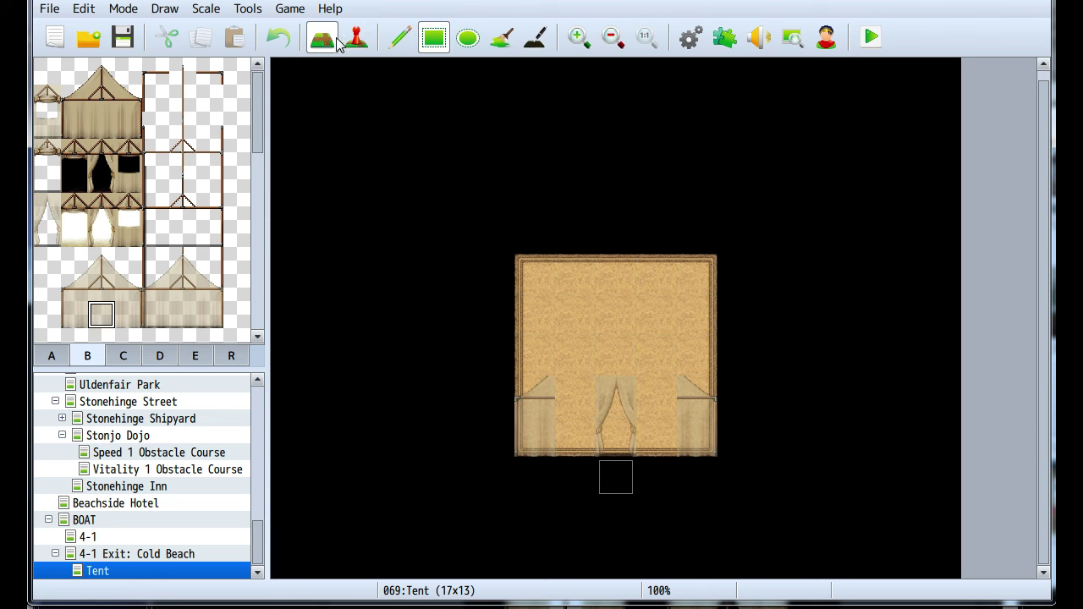
pyautogui.click(633, 450)
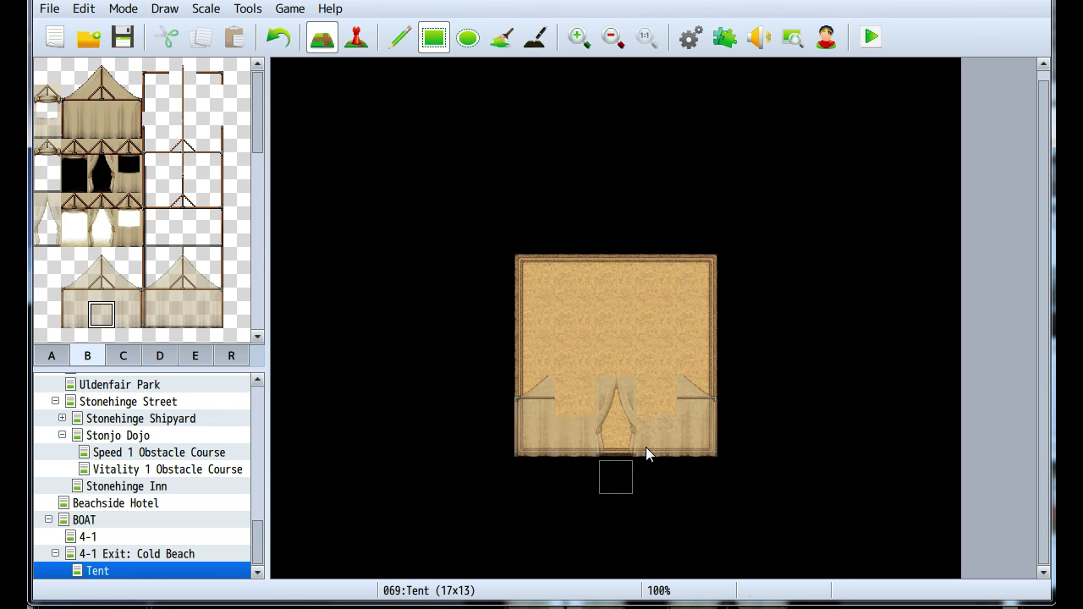
pyautogui.click(634, 395)
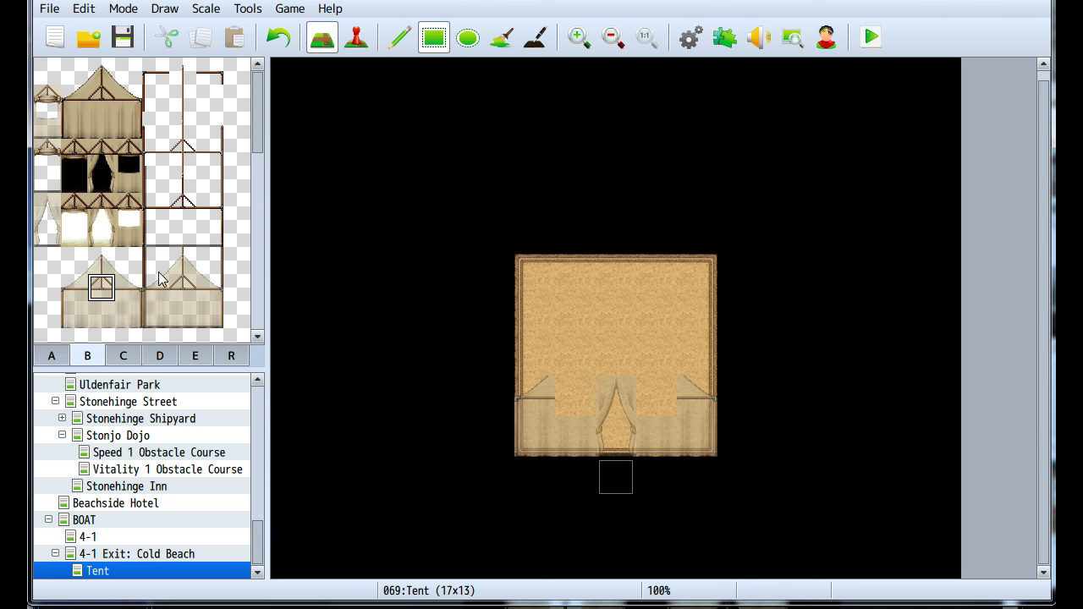
# Look over the tent tiles on sheet B and pick the rolled-up canvas flap tile
pyautogui.click(48, 185)
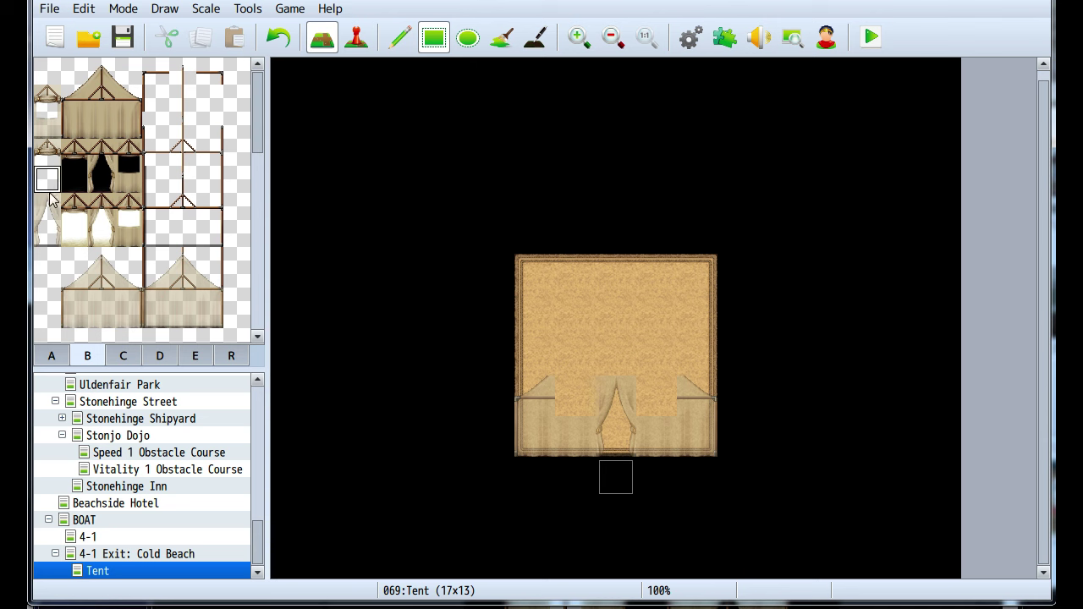
pyautogui.click(48, 126)
pyautogui.click(49, 100)
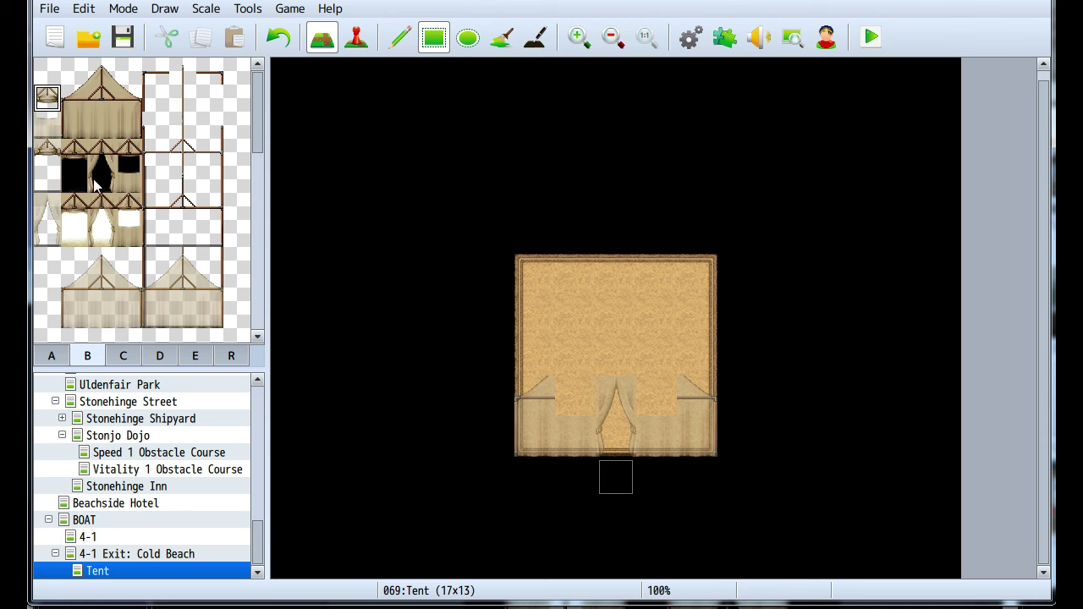
pyautogui.scroll(-2, 120, 247)
pyautogui.scroll(2, 121, 247)
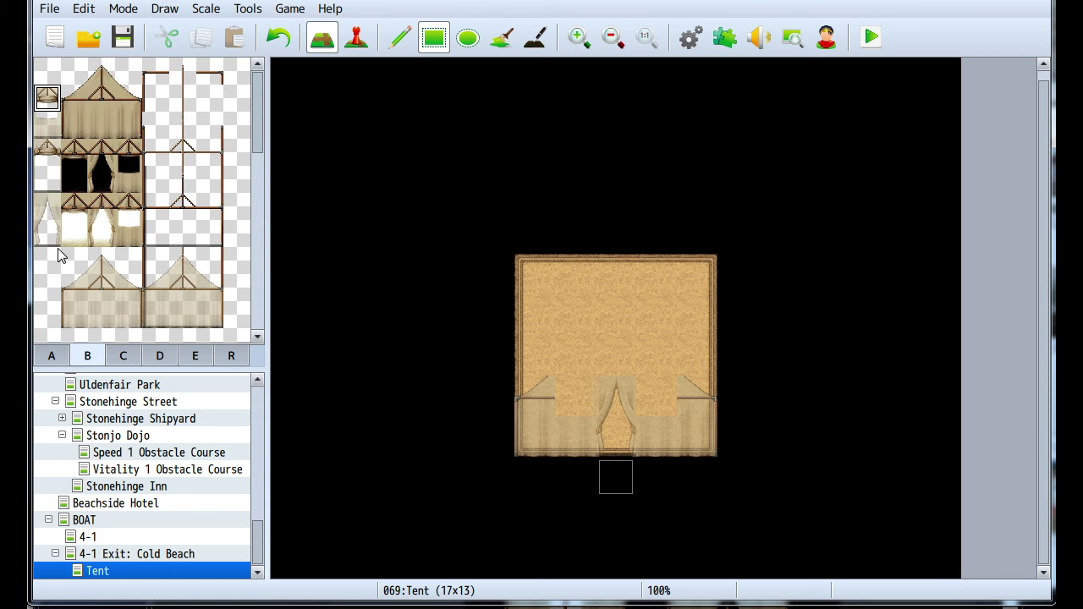
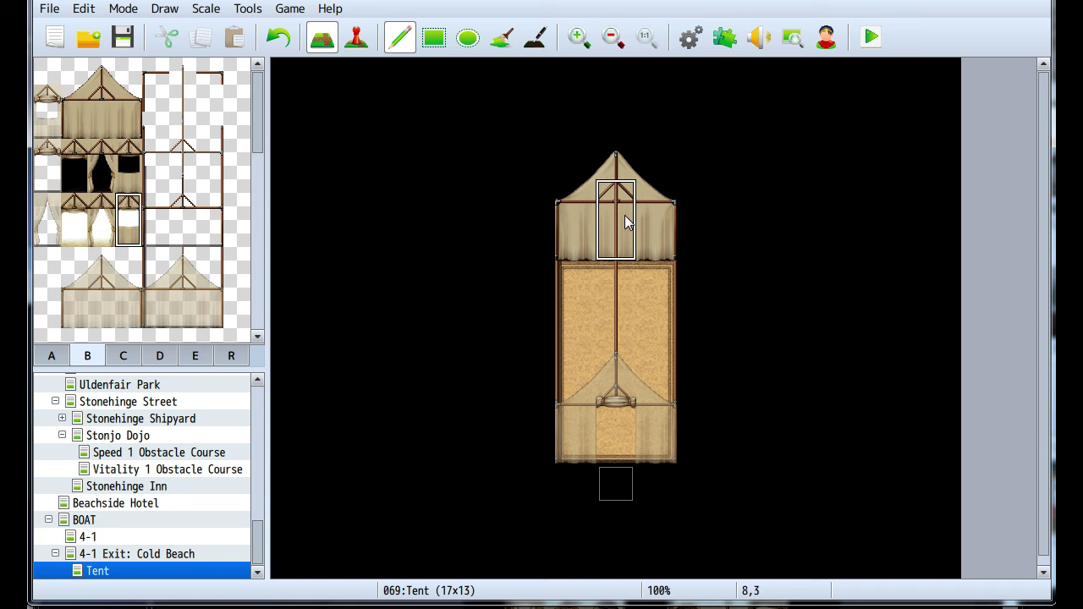
# Examine tile sheets D, E and C for furnishings suitable for the tent interior
pyautogui.rightClick(360, 306)
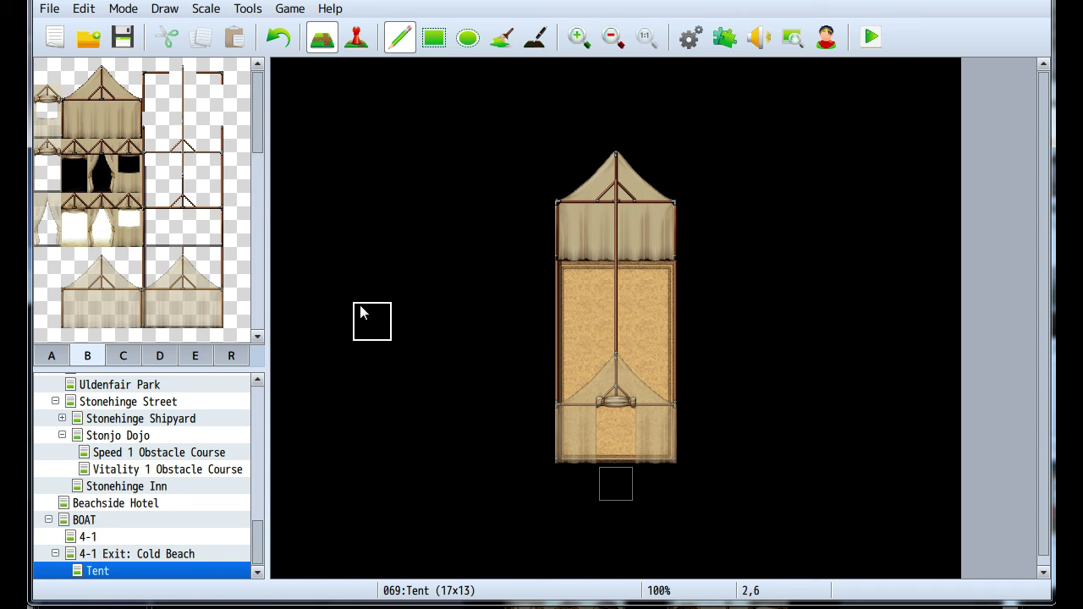
pyautogui.click(160, 355)
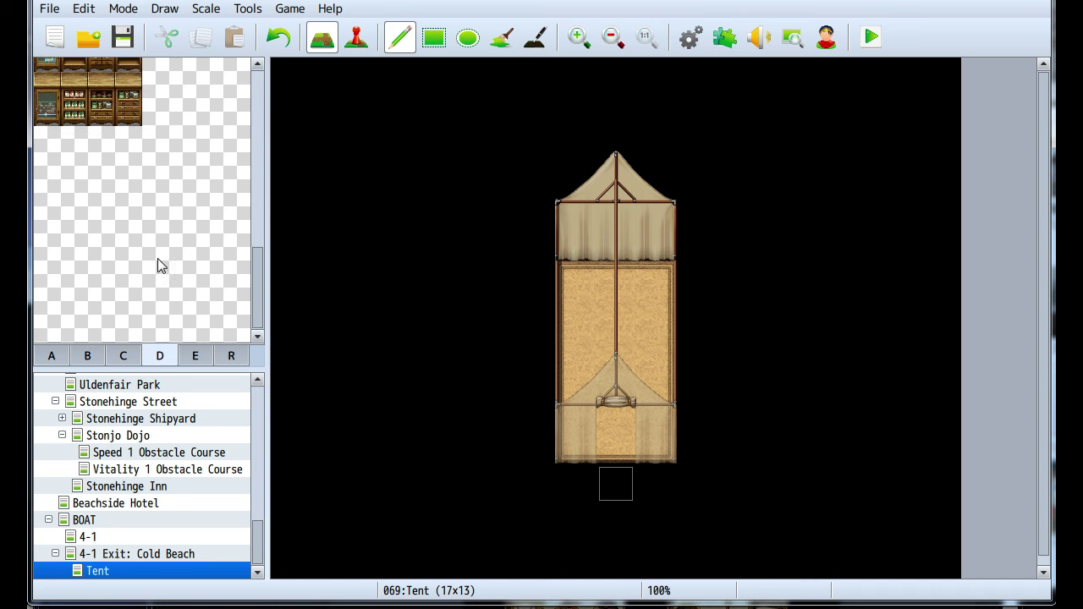
pyautogui.scroll(3, 158, 258)
pyautogui.scroll(-3, 162, 250)
pyautogui.scroll(3, 162, 252)
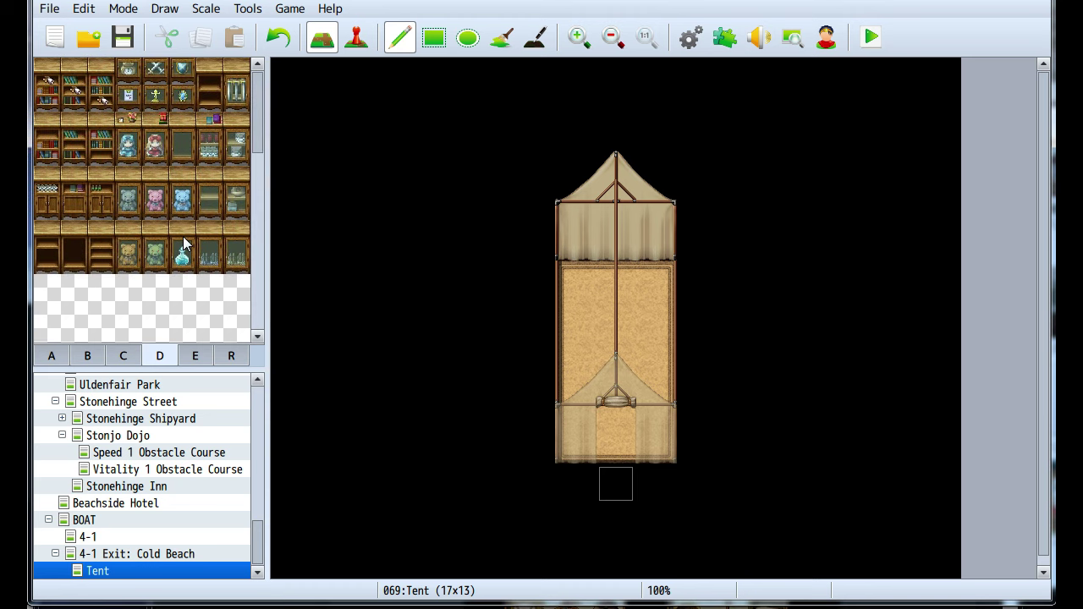
pyautogui.scroll(-8, 181, 243)
pyautogui.click(194, 355)
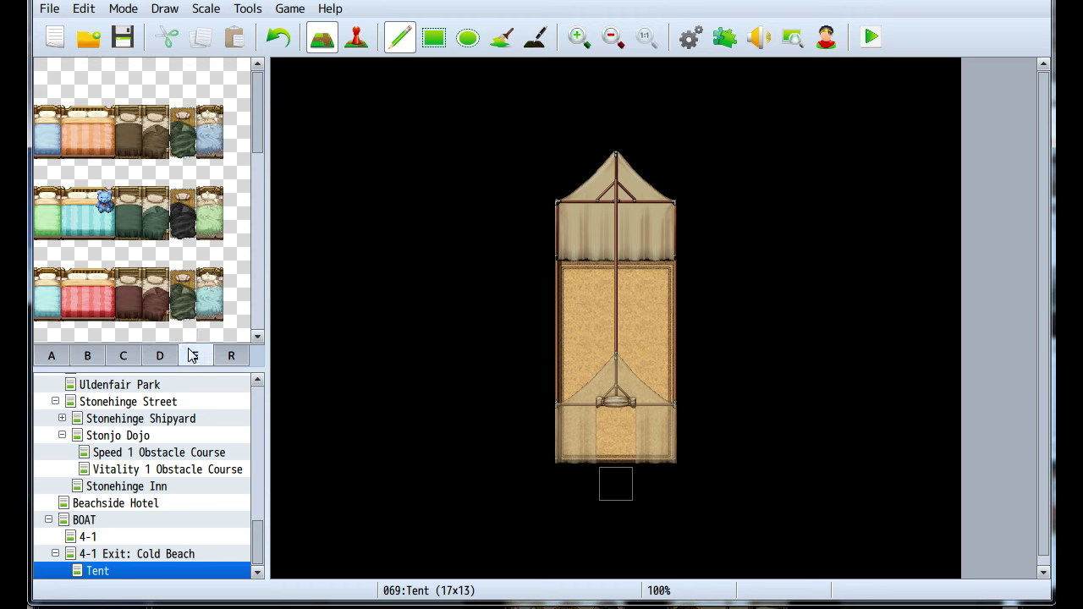
pyautogui.click(88, 355)
pyautogui.click(194, 354)
pyautogui.scroll(-10, 181, 228)
pyautogui.scroll(5, 181, 230)
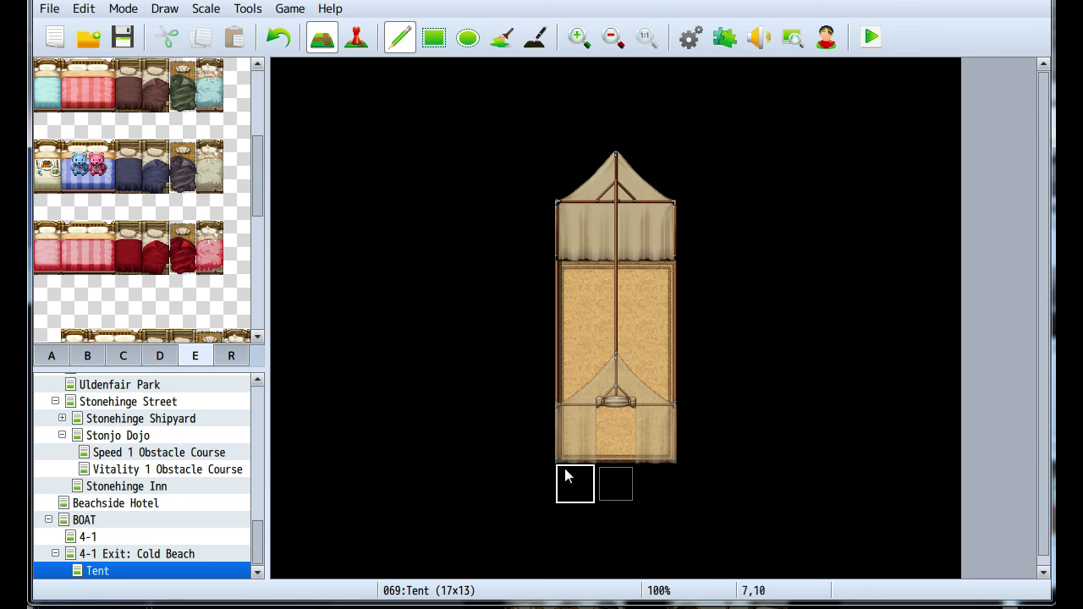
pyautogui.click(50, 355)
pyautogui.click(162, 360)
pyautogui.click(138, 362)
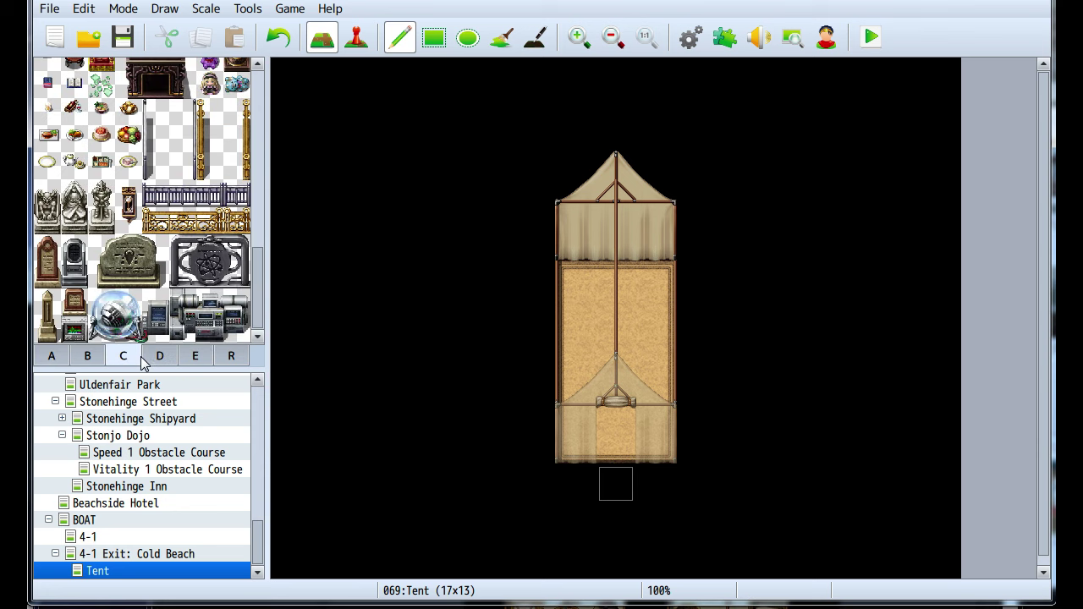
pyautogui.scroll(5, 194, 212)
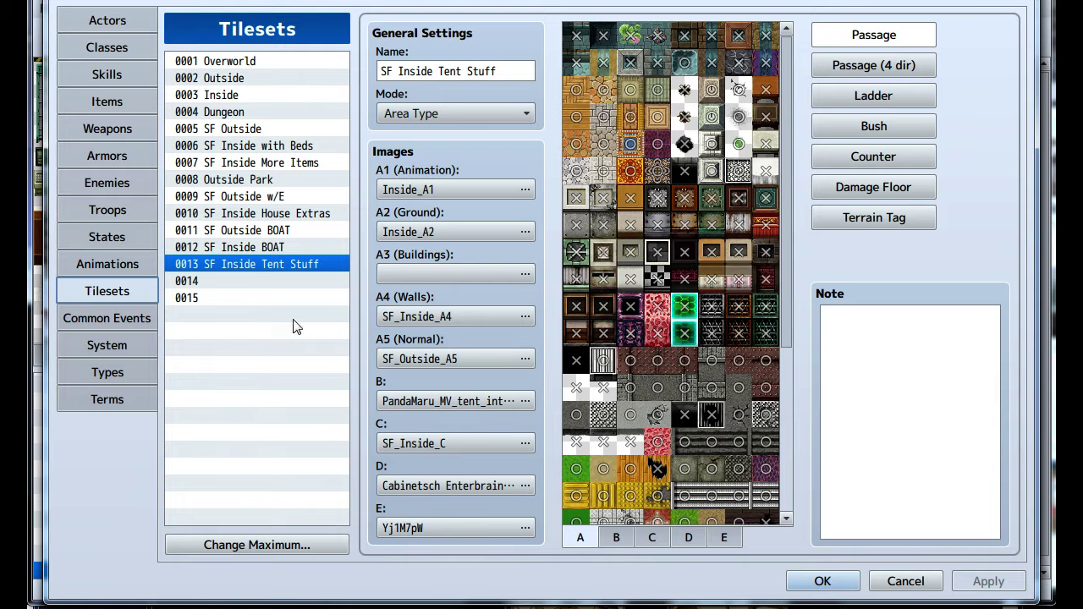
# Preview candidate sheet C images for the SF Inside Tent Stuff tileset, covering the SF_Outside, TileD, TileE and Yj1M7pW sheets
pyautogui.click(406, 442)
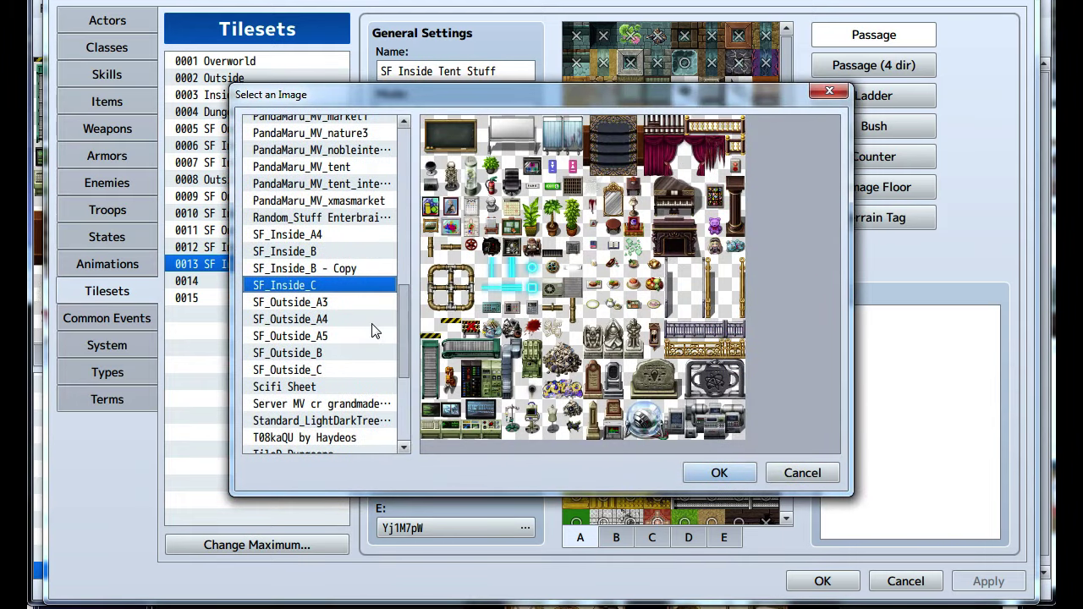
pyautogui.click(284, 370)
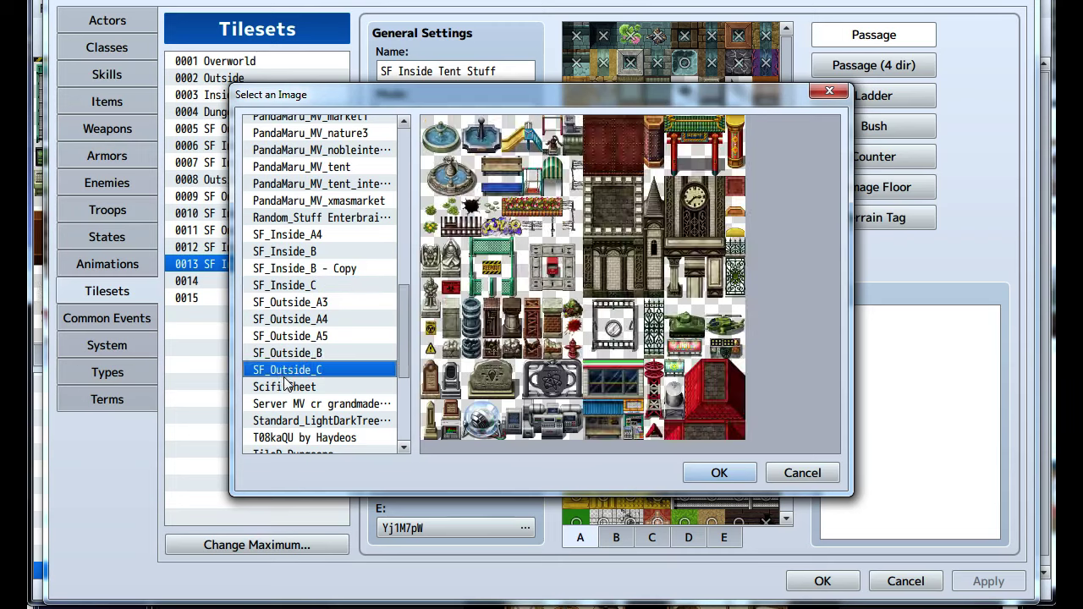
pyautogui.click(284, 387)
pyautogui.scroll(-2, 291, 383)
pyautogui.press('Down')
pyautogui.press('Down')
pyautogui.press('Down')
pyautogui.press('Down')
pyautogui.press('Down')
pyautogui.press('Down')
pyautogui.press('Down')
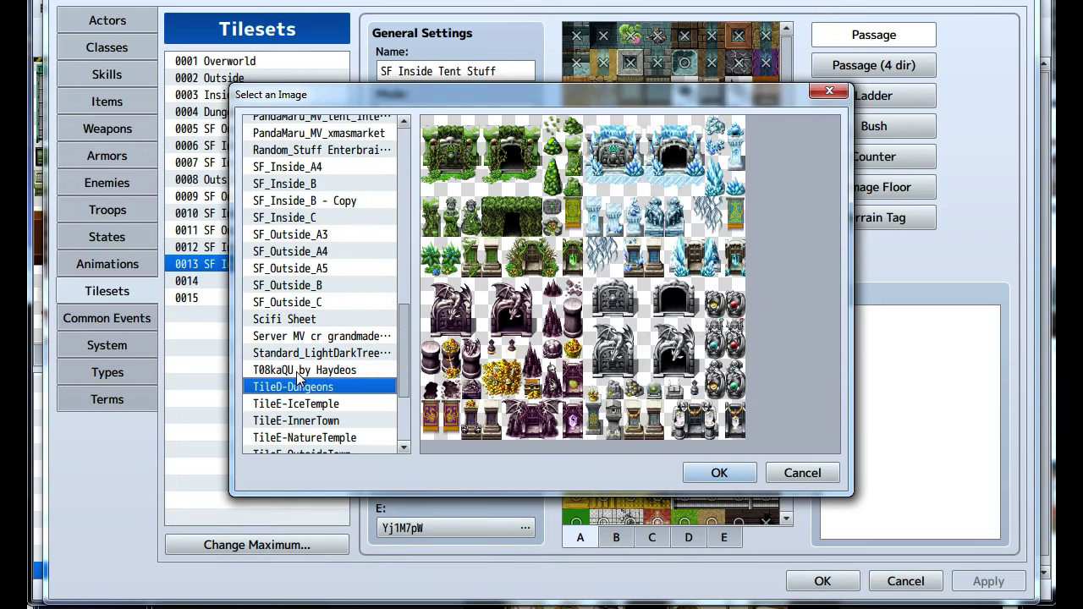
pyautogui.press('Up')
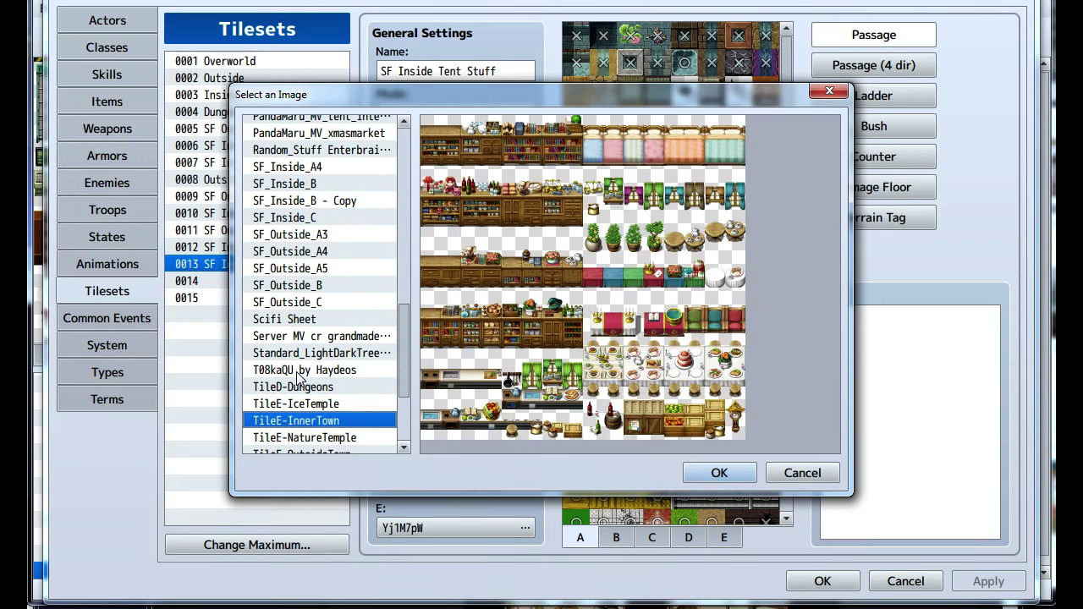
pyautogui.press('Down')
pyautogui.press('Down')
pyautogui.press('Down')
pyautogui.press('Up')
pyautogui.press('Down')
pyautogui.press('Up')
pyautogui.press('Down')
pyautogui.press('Down')
pyautogui.press('Down')
pyautogui.press('Down')
pyautogui.press('Down')
pyautogui.press('Down')
pyautogui.press('Down')
pyautogui.press('Down')
pyautogui.press('Up')
pyautogui.press('Up')
pyautogui.press('Up')
pyautogui.press('Up')
pyautogui.press('Up')
pyautogui.press('Up')
pyautogui.press('Up')
pyautogui.press('Up')
pyautogui.press('Up')
pyautogui.press('Up')
pyautogui.press('Up')
pyautogui.press('Up')
pyautogui.press('Up')
pyautogui.press('Up')
pyautogui.press('Up')
pyautogui.press('Up')
pyautogui.press('Up')
pyautogui.press('Up')
pyautogui.press('Up')
pyautogui.press('Up')
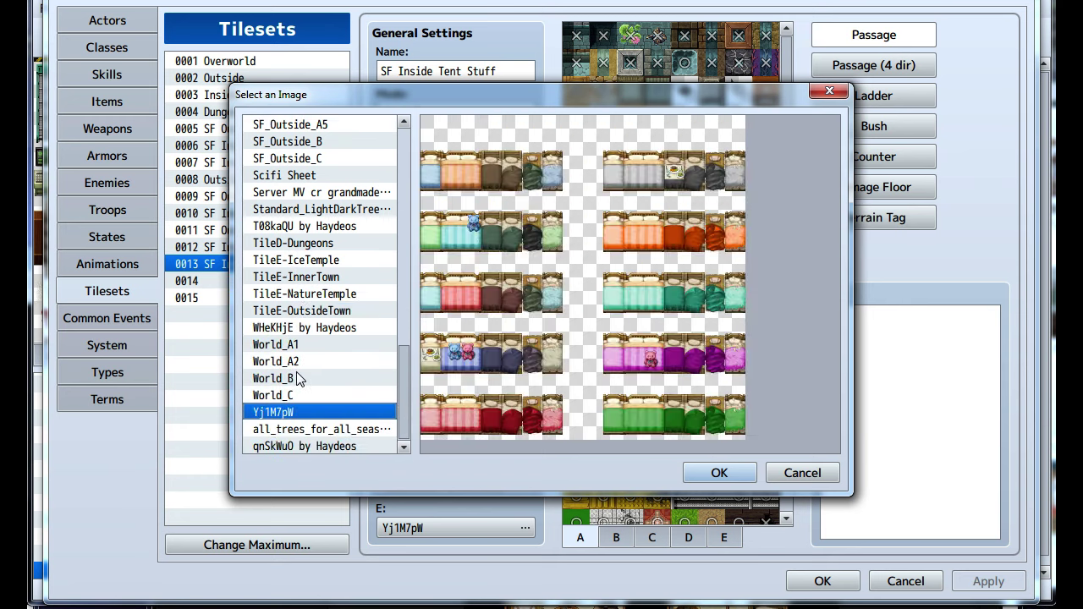
pyautogui.press('Down')
pyautogui.press('Down')
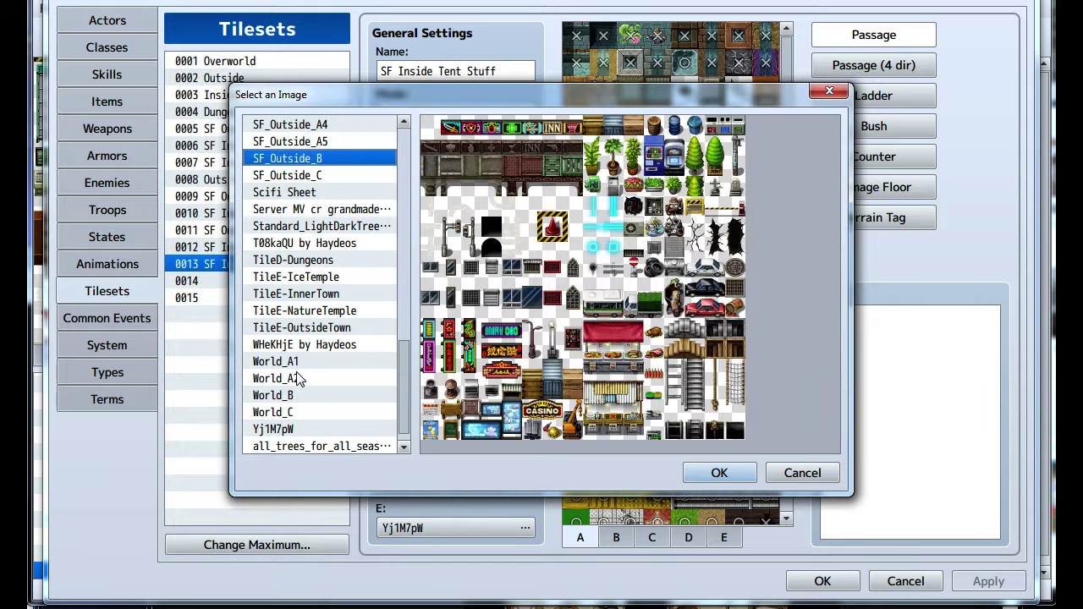
# Compare the available tileset images from the PandaMaru_MV sheets through the SF and TileE sheets to World_B as sheet C replacements
pyautogui.scroll(7, 313, 368)
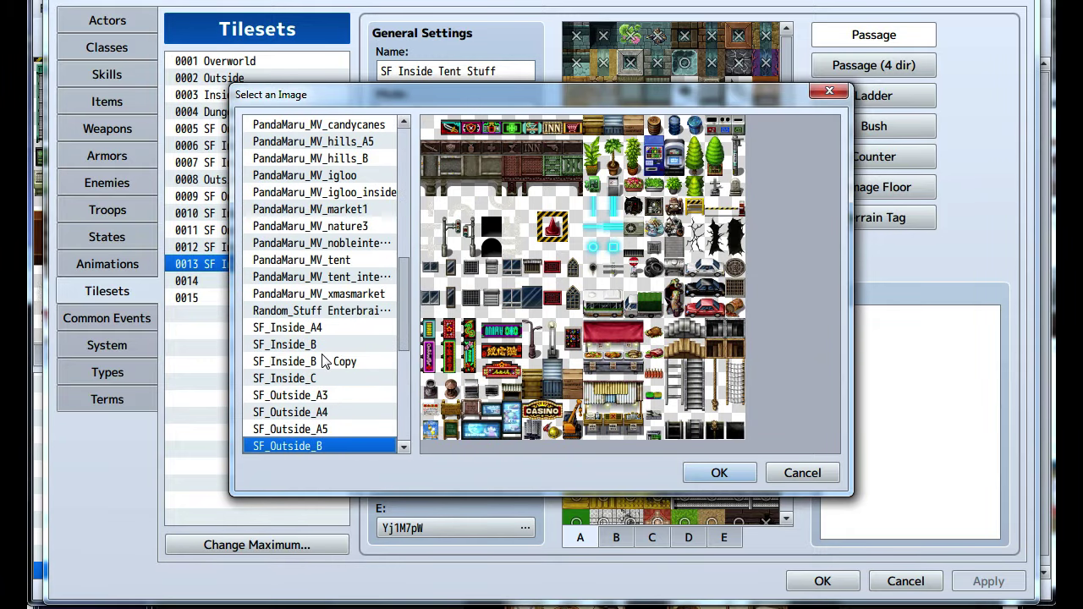
pyautogui.scroll(3, 322, 361)
pyautogui.click(320, 308)
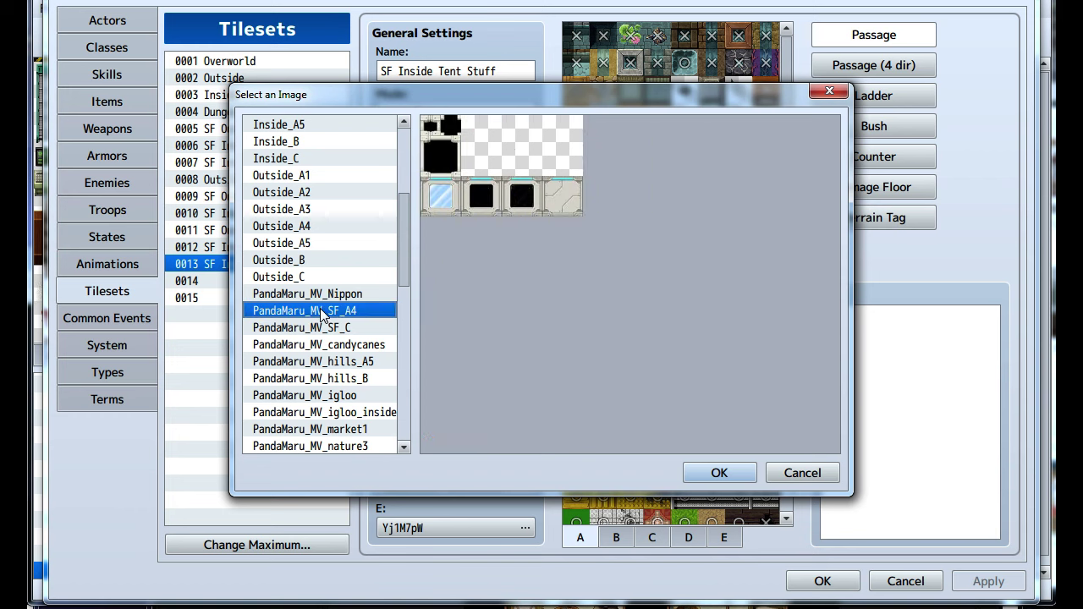
pyautogui.press('Up')
pyautogui.press('Down')
pyautogui.press('Down')
pyautogui.press('Down')
pyautogui.press('Down')
pyautogui.press('Up')
pyautogui.press('Up')
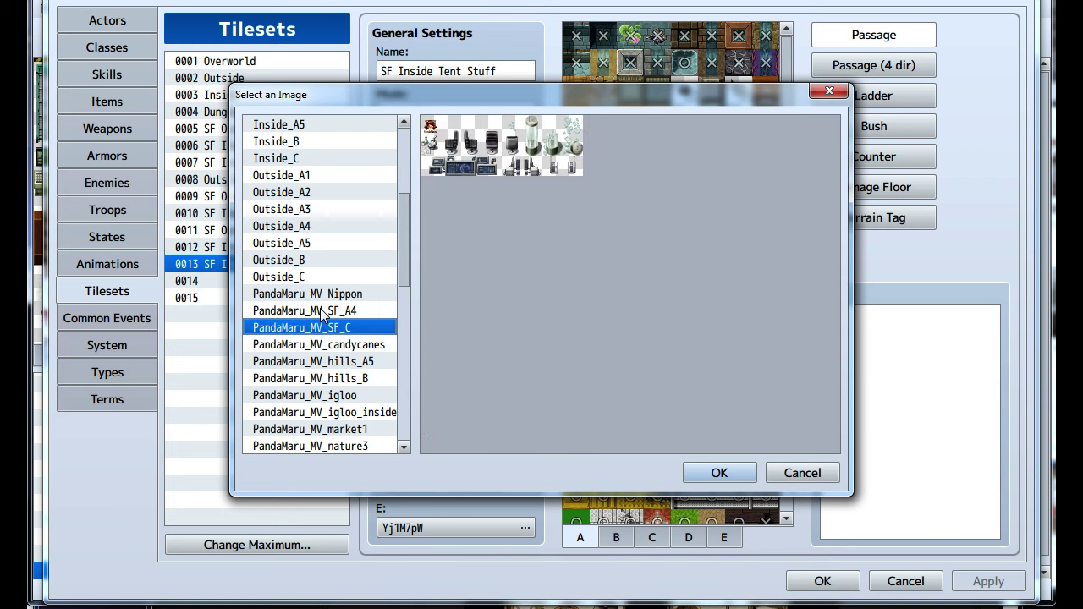
pyautogui.press('Down')
pyautogui.press('Down')
pyautogui.press('Down')
pyautogui.press('Down')
pyautogui.press('Down')
pyautogui.press('Down')
pyautogui.press('Down')
pyautogui.press('Down')
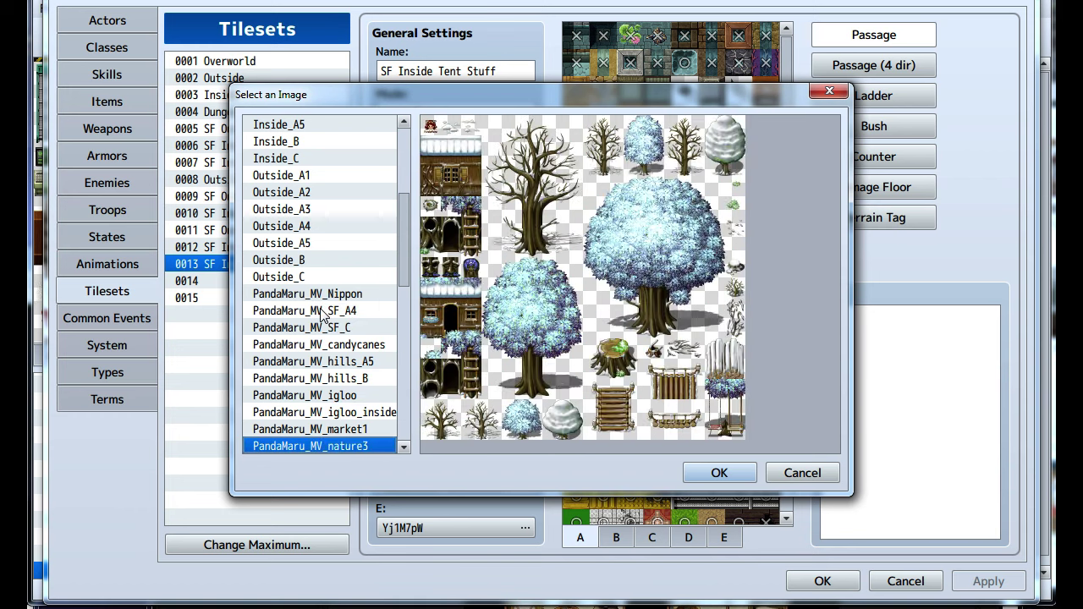
pyautogui.press('Up')
pyautogui.press('Up')
pyautogui.press('Down')
pyautogui.press('Down')
pyautogui.press('Down')
pyautogui.press('Up')
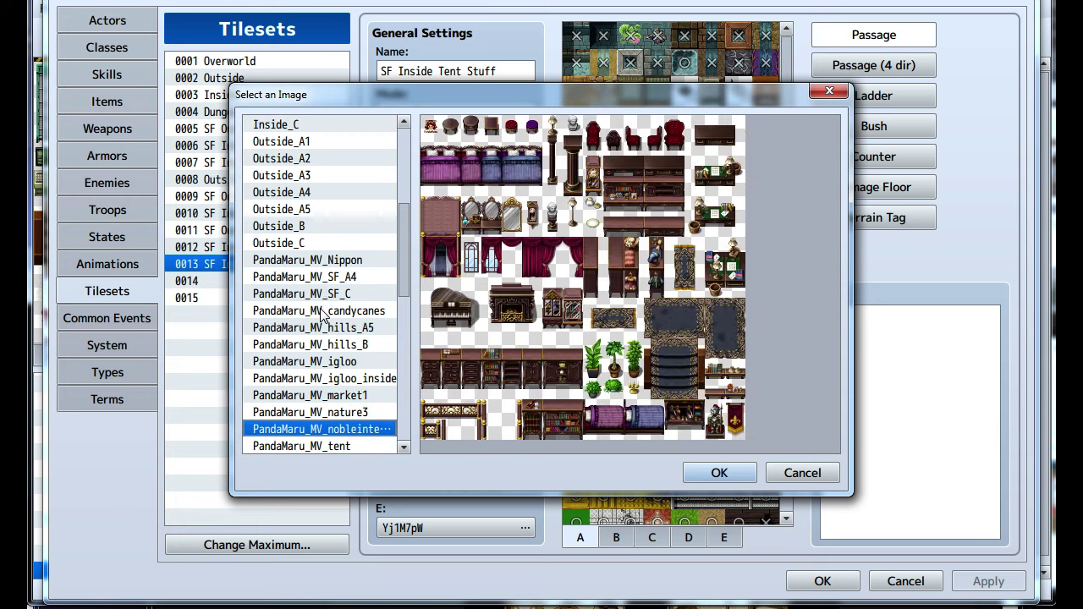
pyautogui.press('Down')
pyautogui.press('Down')
pyautogui.press('Down')
pyautogui.press('Down')
pyautogui.press('Down')
pyautogui.press('Up')
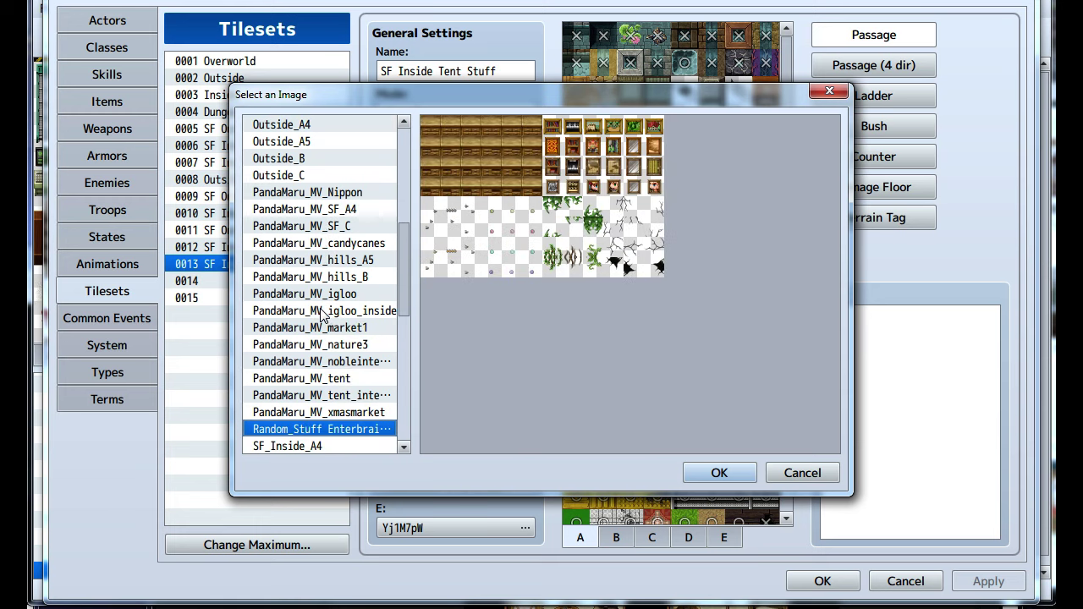
pyautogui.press('Down')
pyautogui.press('Down')
pyautogui.press('Down')
pyautogui.press('Up')
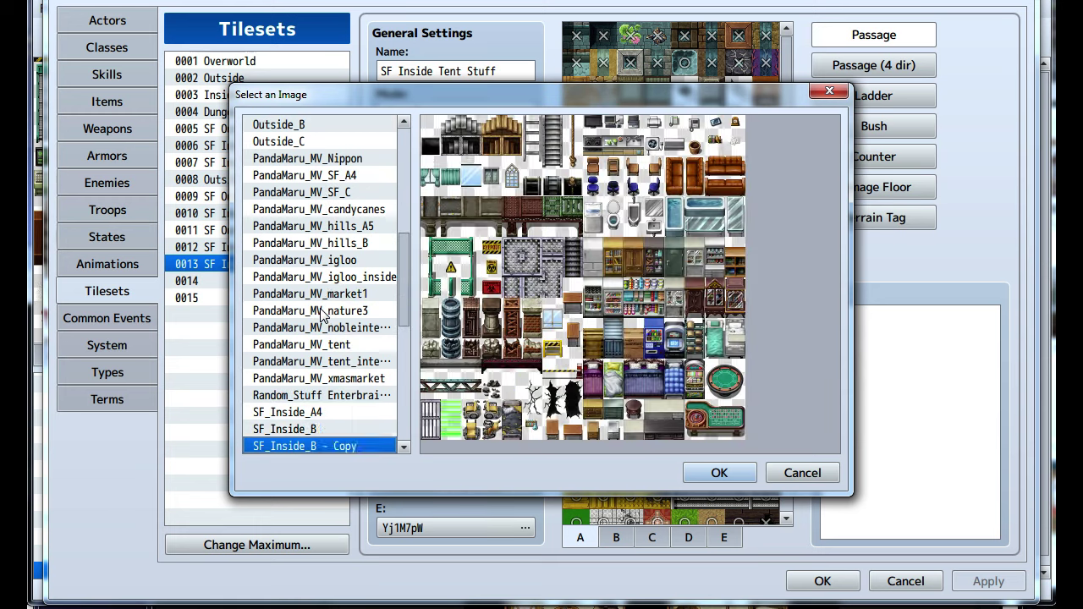
pyautogui.press('Down')
pyautogui.press('Down')
pyautogui.press('Down')
pyautogui.press('Down')
pyautogui.press('Down')
pyautogui.press('Down')
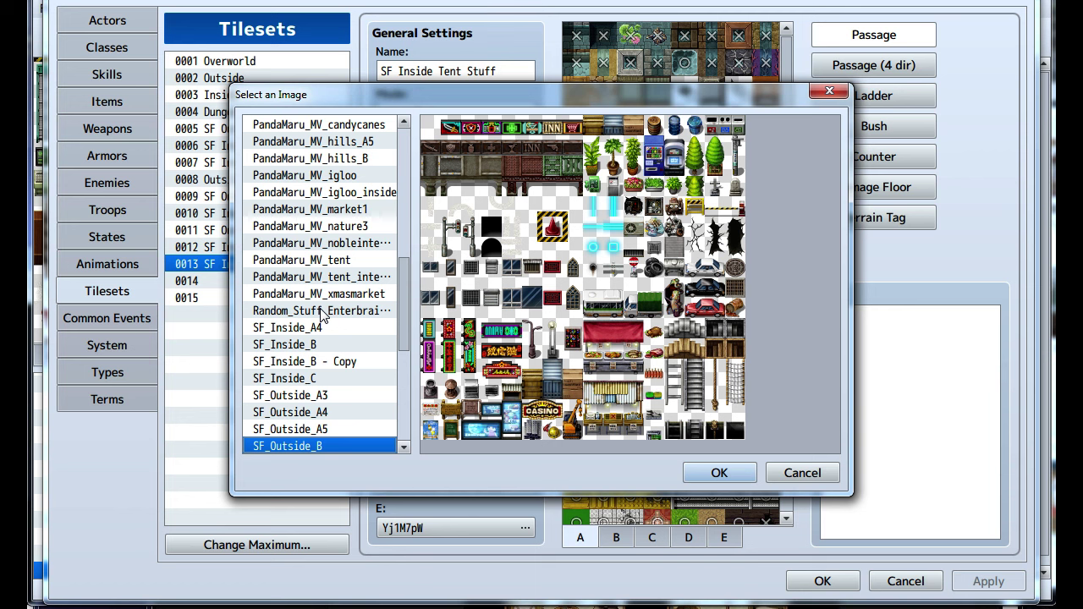
pyautogui.press('Down')
pyautogui.press('Down')
pyautogui.press('Down')
pyautogui.press('Down')
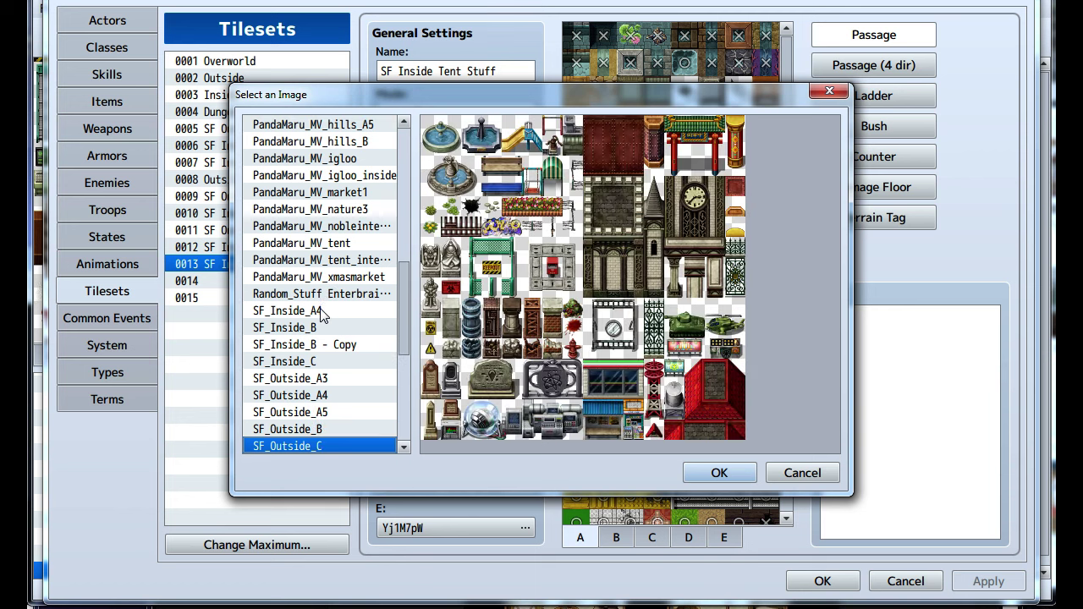
pyautogui.press('Down')
pyautogui.press('Down')
pyautogui.press('Down')
pyautogui.press('Down')
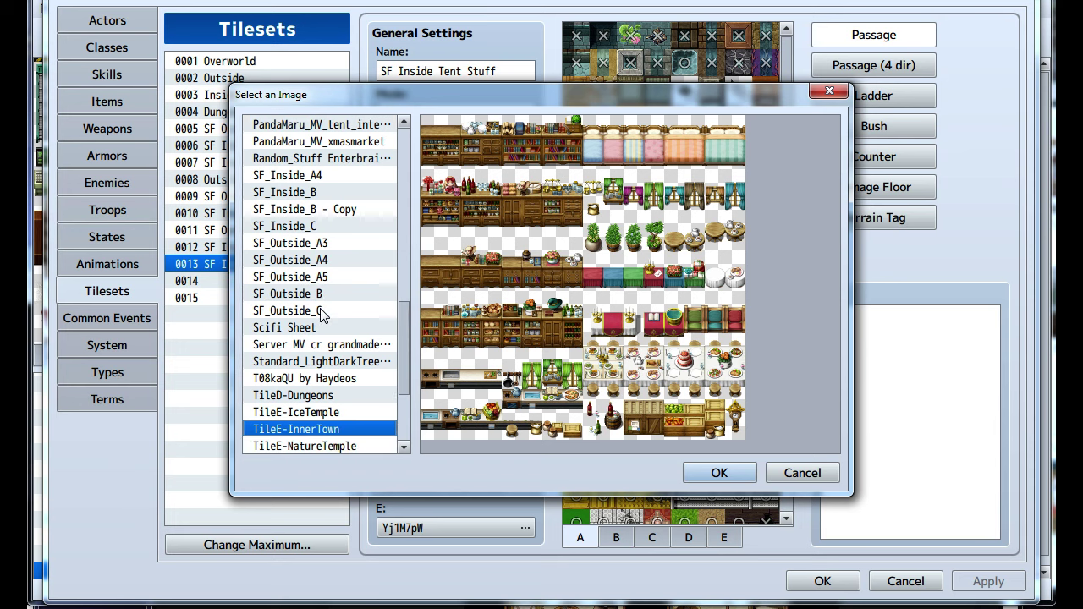
pyautogui.press('Down')
pyautogui.press('Down')
pyautogui.press('Down')
pyautogui.press('Down')
pyautogui.press('Down')
pyautogui.press('Down')
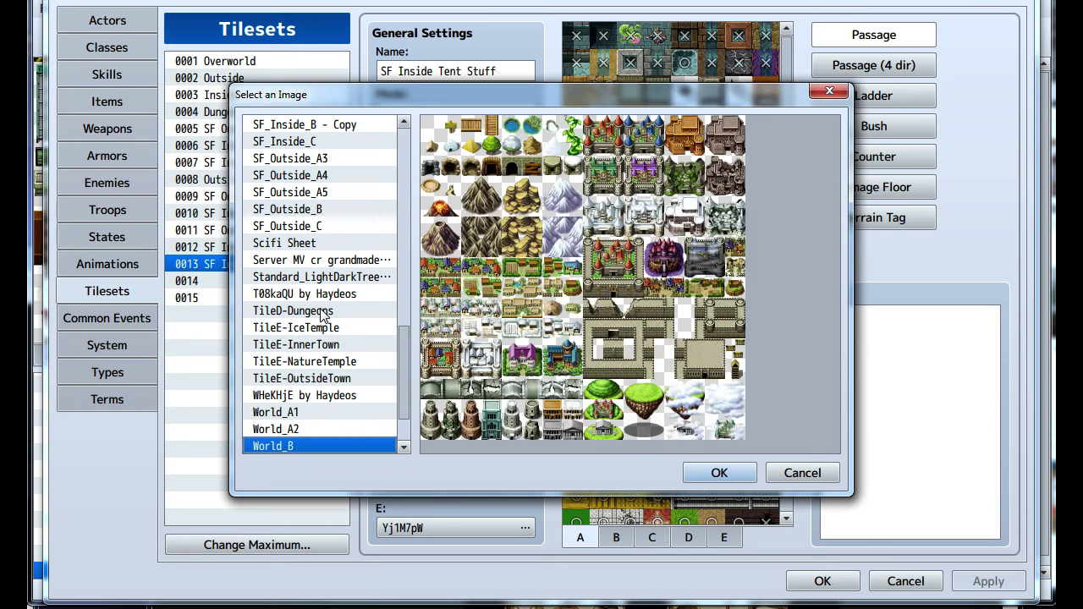
# Browse the remaining tileset images and set sheet C of the SF Inside Tent Stuff tileset to Inside_C
pyautogui.scroll(4, 322, 314)
pyautogui.click(313, 293)
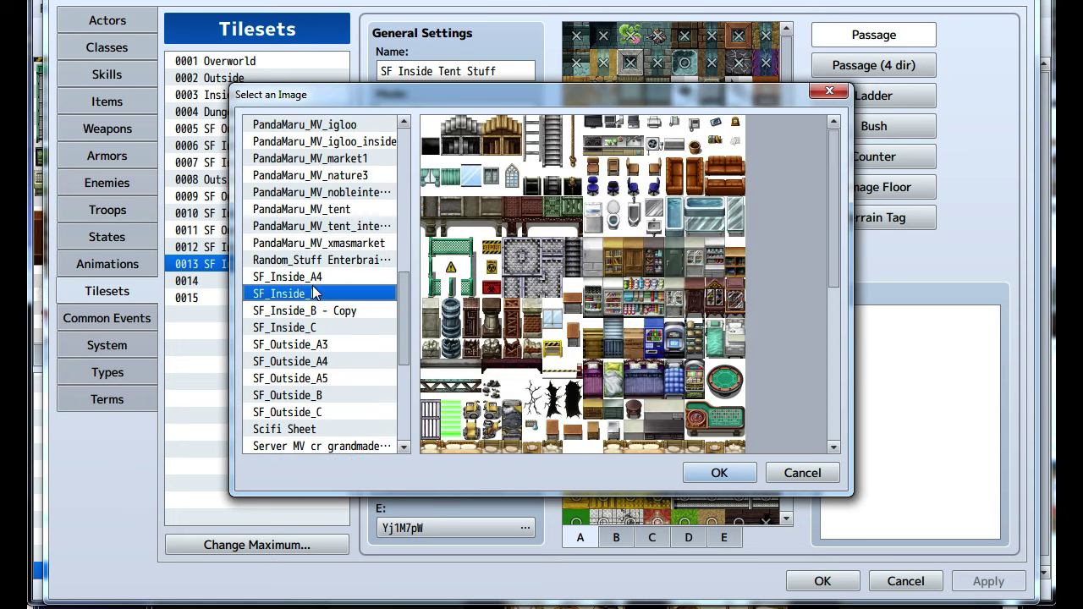
pyautogui.press('Up')
pyautogui.press('Up')
pyautogui.press('Up')
pyautogui.press('Up')
pyautogui.press('Up')
pyautogui.press('Up')
pyautogui.press('Up')
pyautogui.press('Up')
pyautogui.press('Up')
pyautogui.press('Up')
pyautogui.press('Up')
pyautogui.press('Up')
pyautogui.press('Up')
pyautogui.press('Up')
pyautogui.press('Up')
pyautogui.press('Up')
pyautogui.press('Up')
pyautogui.press('Up')
pyautogui.press('Up')
pyautogui.press('Up')
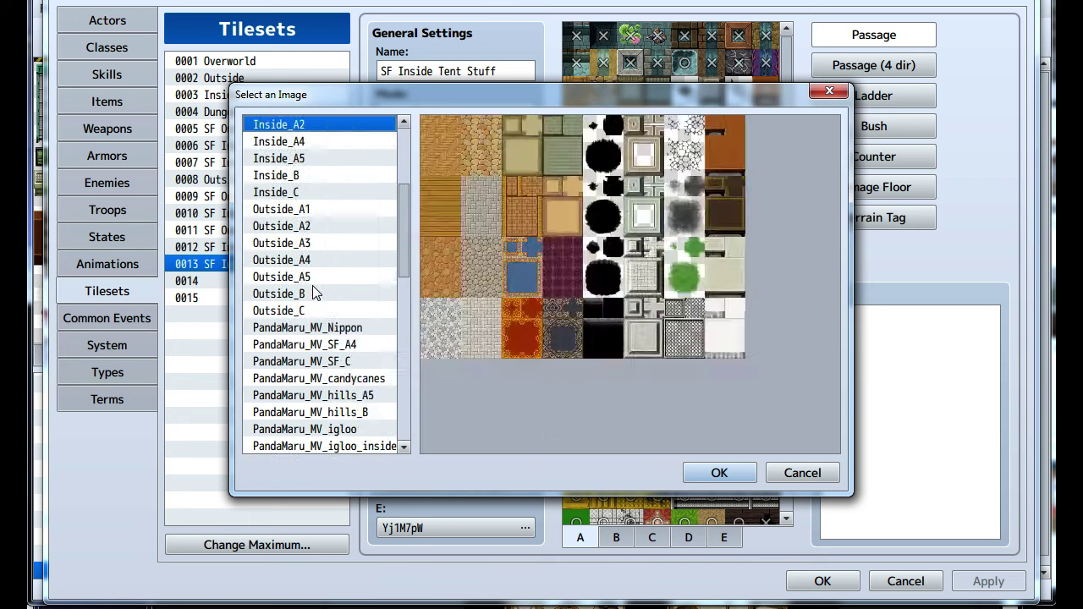
pyautogui.press('Down')
pyautogui.press('Down')
pyautogui.press('Down')
pyautogui.press('Down')
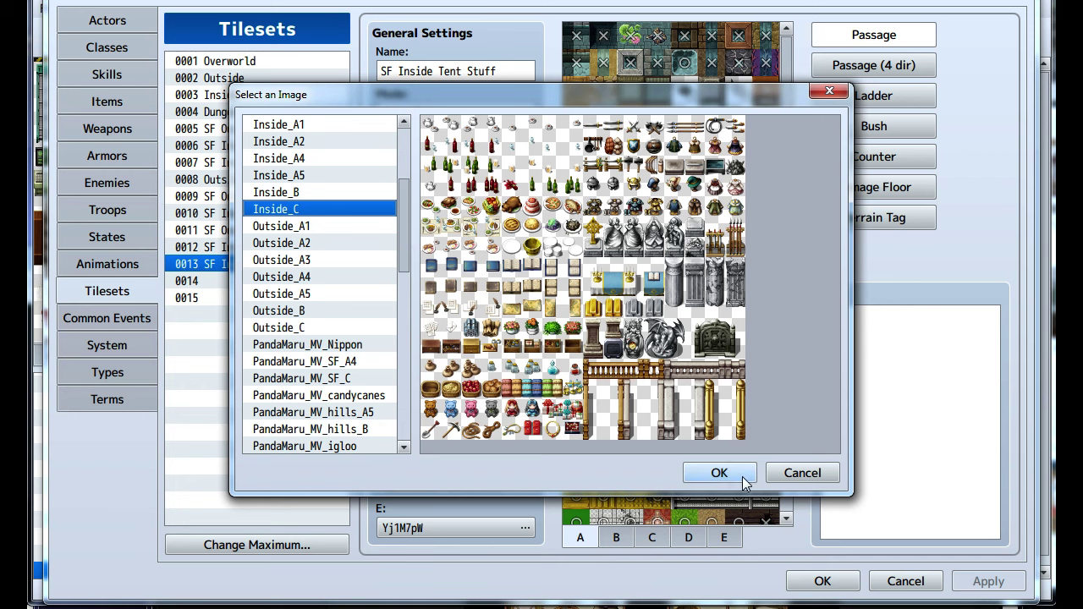
pyautogui.moveTo(647, 104); pyautogui.dragTo(1039, 163)
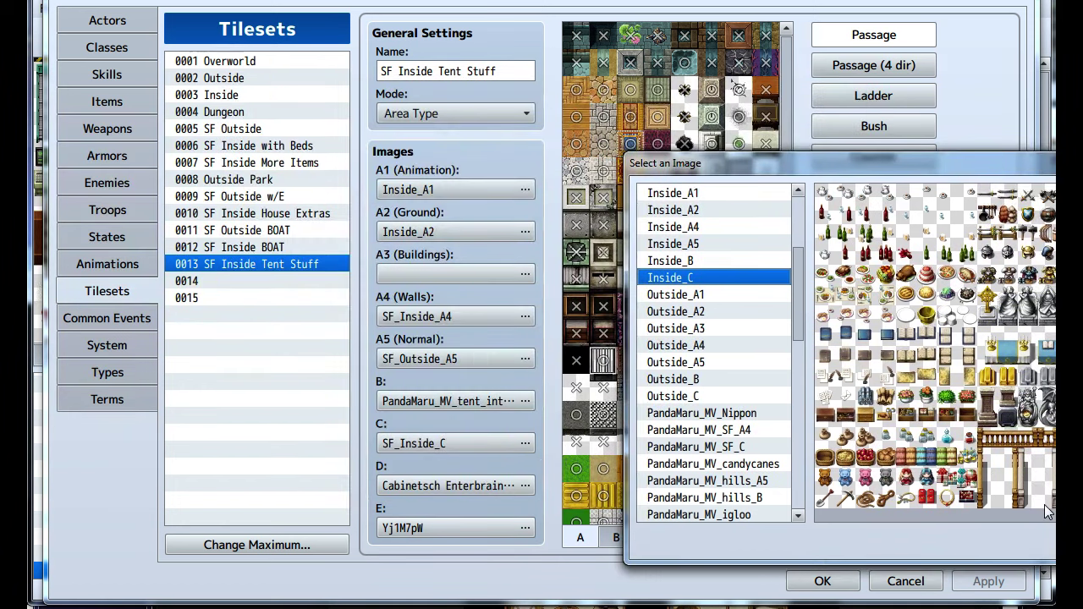
pyautogui.press('Return')
# Make the small scattered items in the first row of sheet C impassable
pyautogui.click(651, 537)
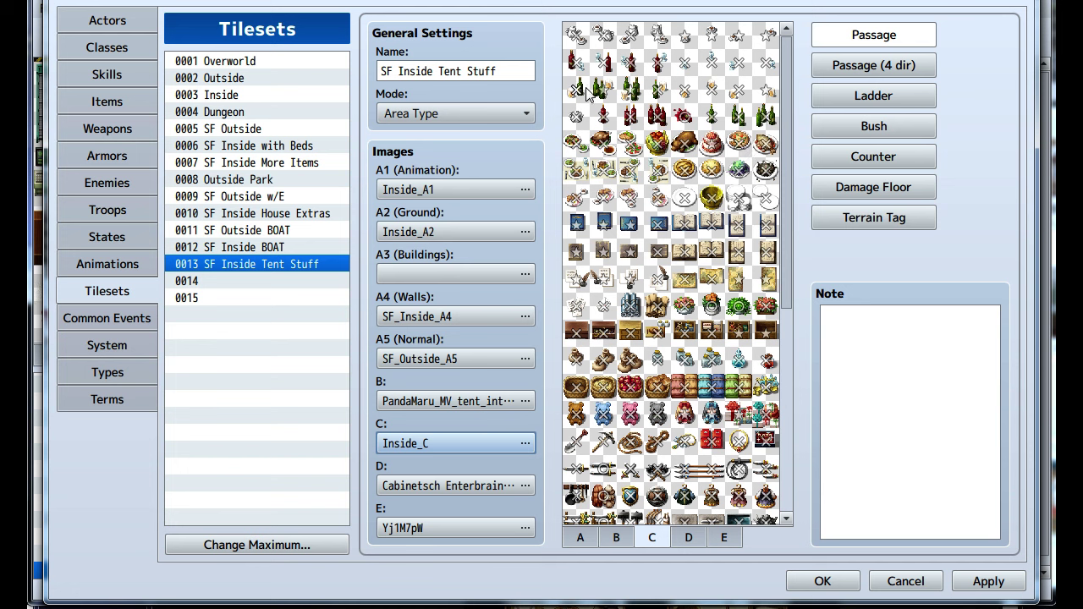
pyautogui.click(737, 35)
pyautogui.click(767, 35)
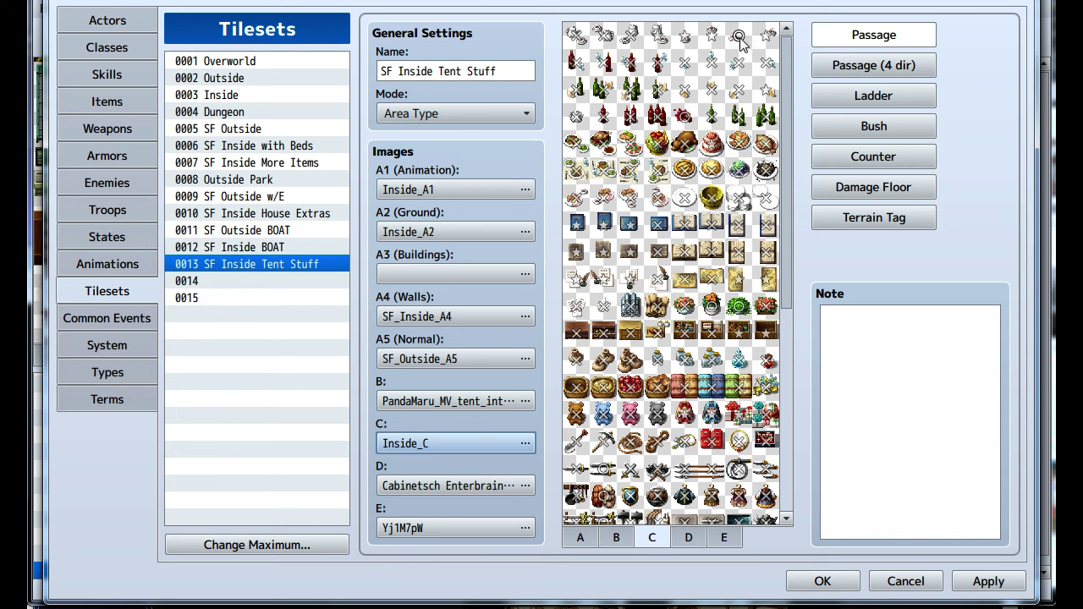
pyautogui.click(685, 37)
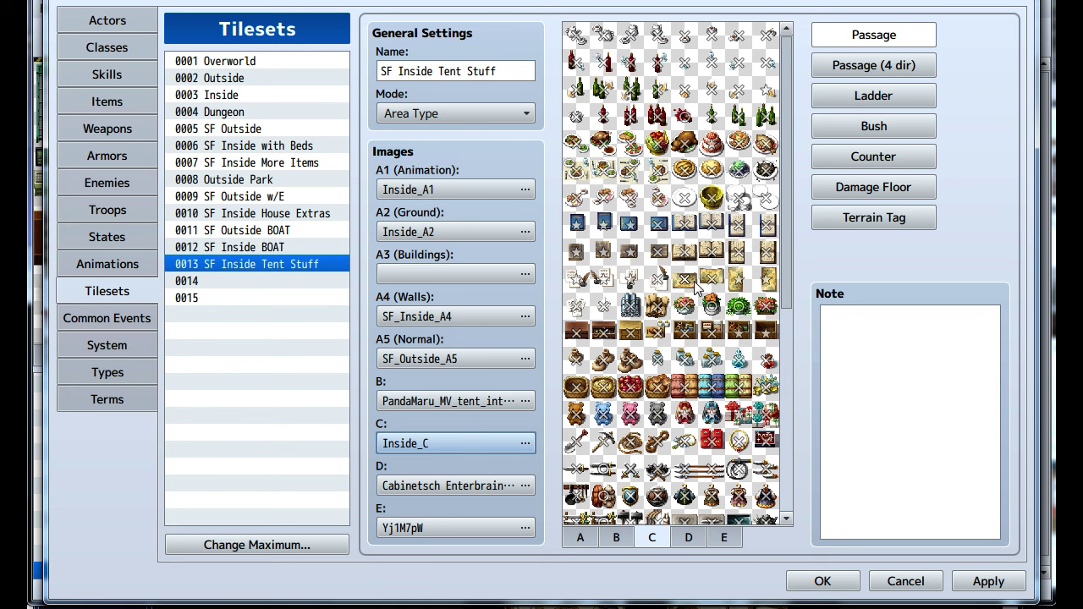
# Make the maps, papers and open chest items in the middle rows of sheet C impassable
pyautogui.click(738, 282)
pyautogui.click(743, 283)
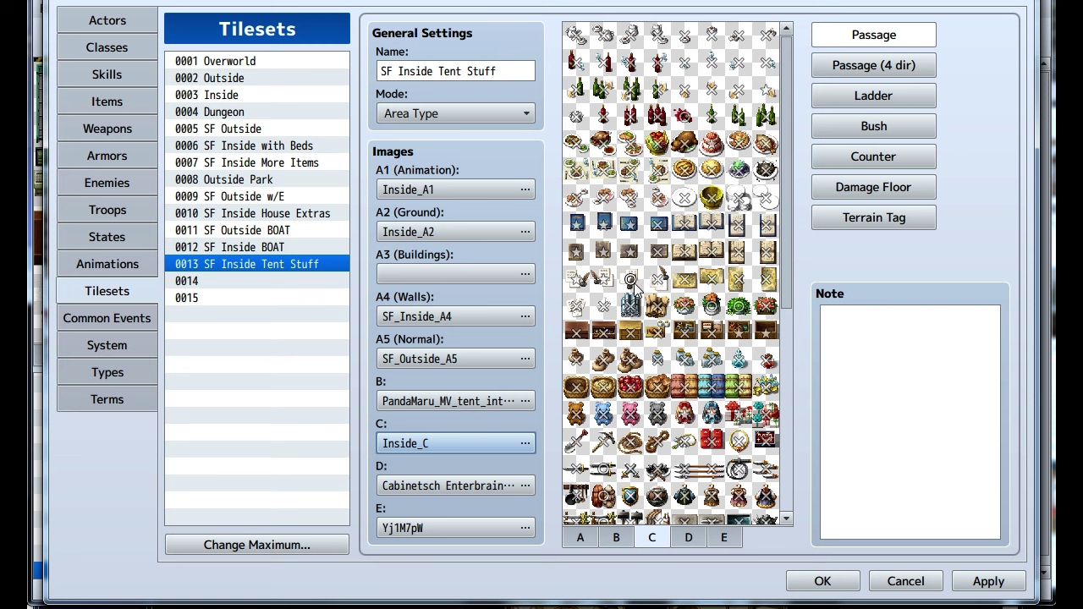
pyautogui.moveTo(634, 288)
pyautogui.mouseDown()
pyautogui.moveTo(586, 290)
pyautogui.moveTo(581, 309)
pyautogui.mouseUp()
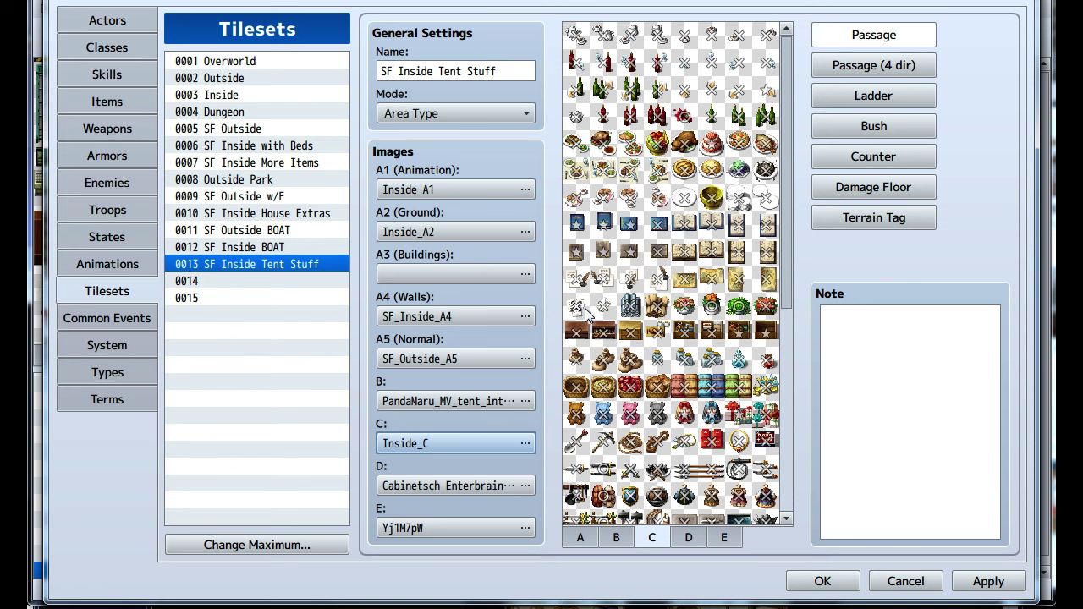
pyautogui.click(750, 343)
pyautogui.click(766, 338)
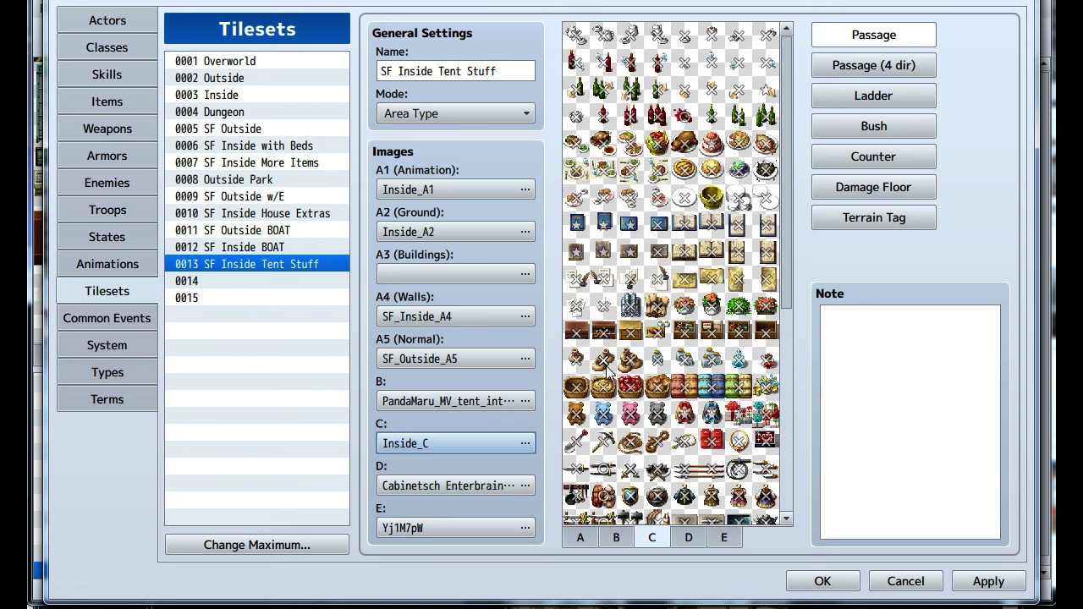
pyautogui.click(647, 363)
# Set the upper tiles of the spear racks and stone pillars on sheet C to star passage
pyautogui.scroll(-2, 648, 364)
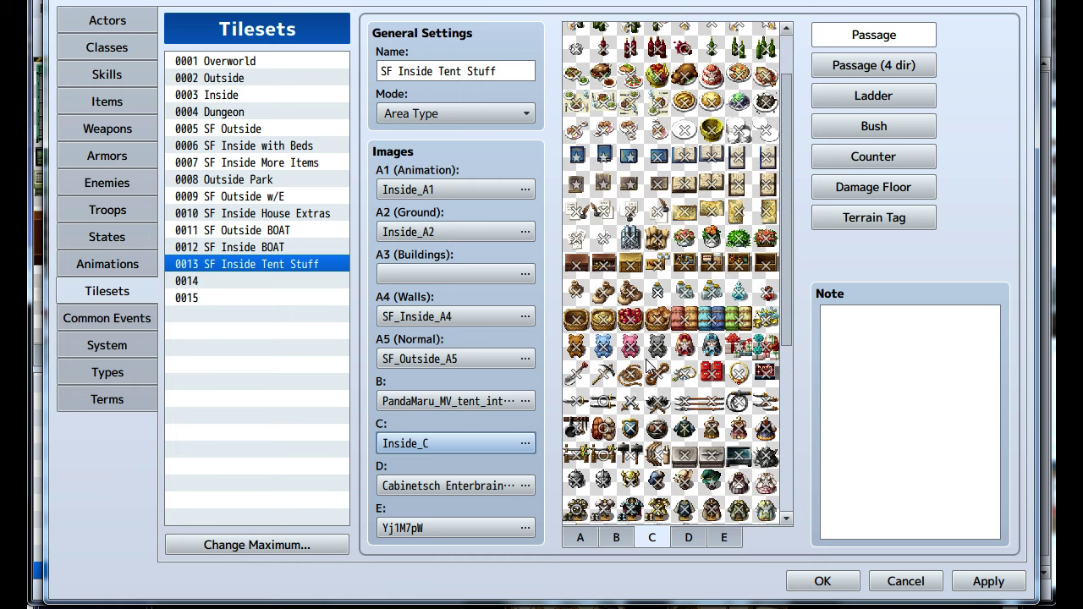
pyautogui.scroll(-2, 648, 363)
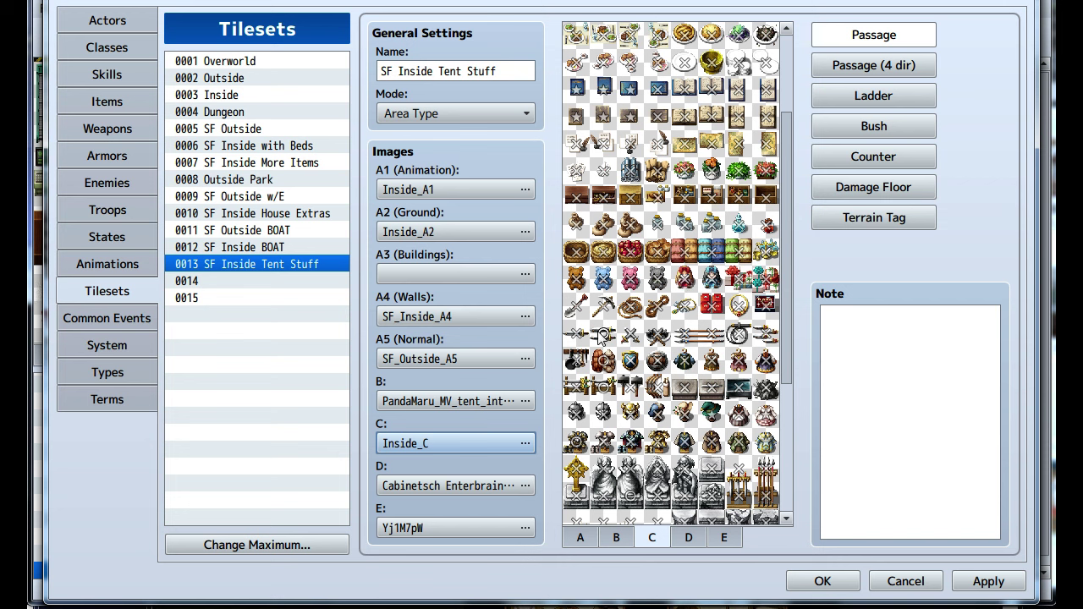
pyautogui.scroll(-1, 600, 336)
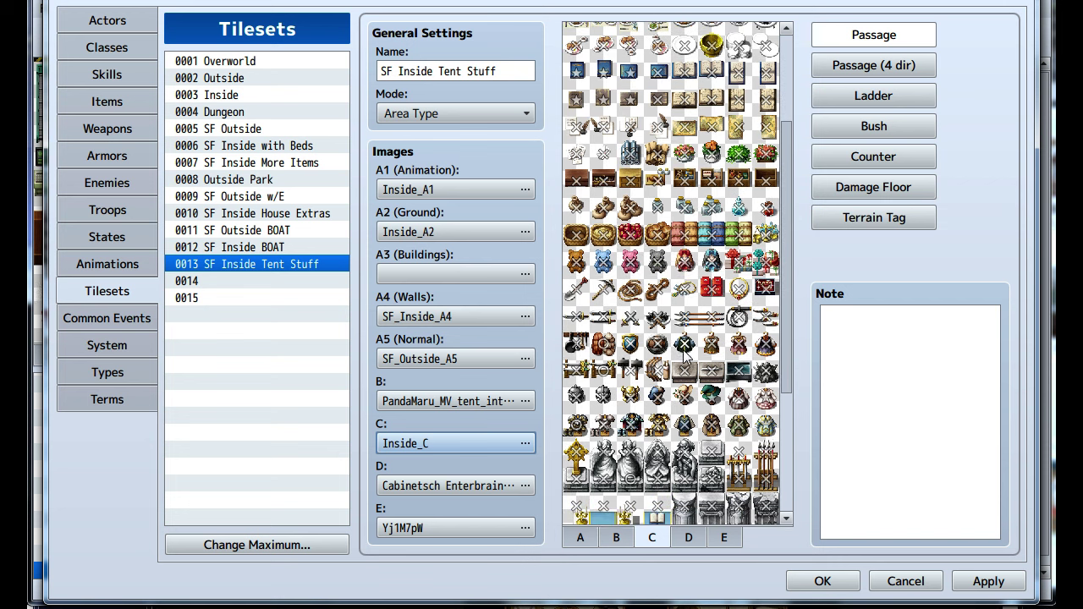
pyautogui.scroll(-1, 684, 357)
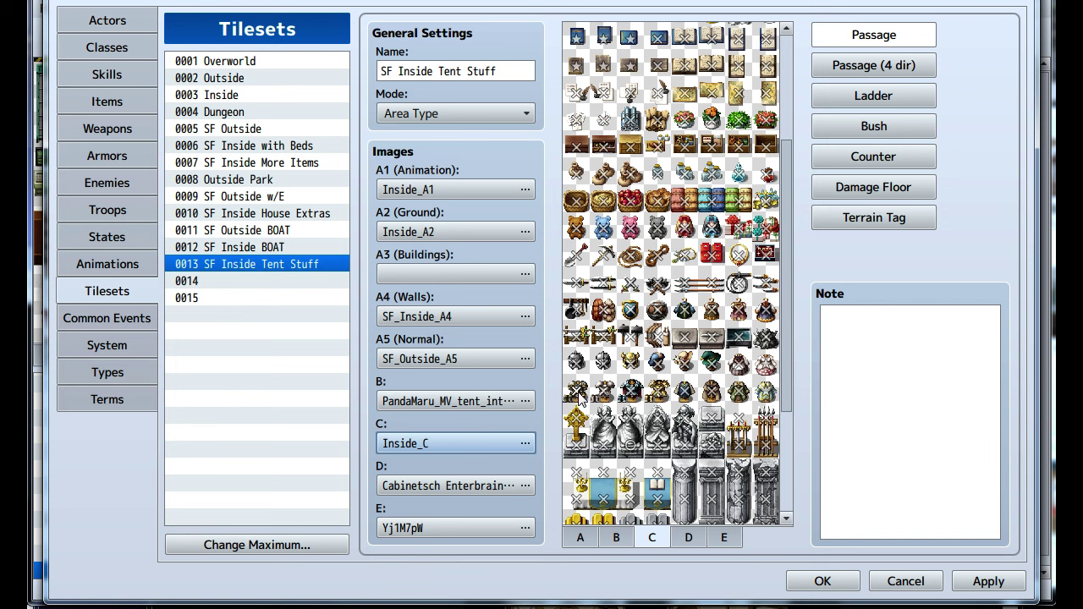
pyautogui.scroll(-1, 696, 406)
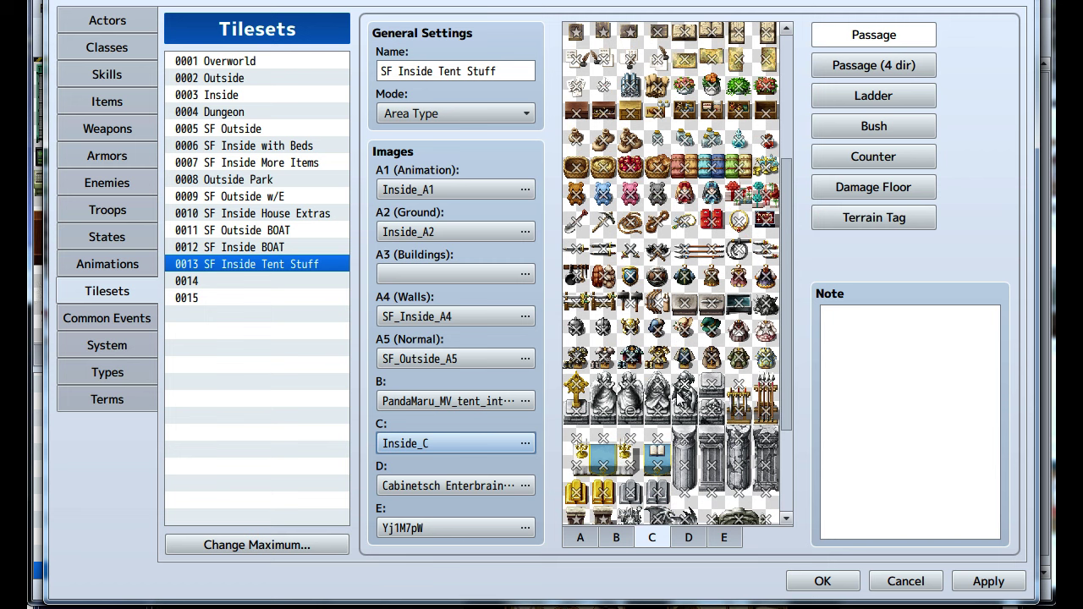
pyautogui.scroll(-2, 648, 408)
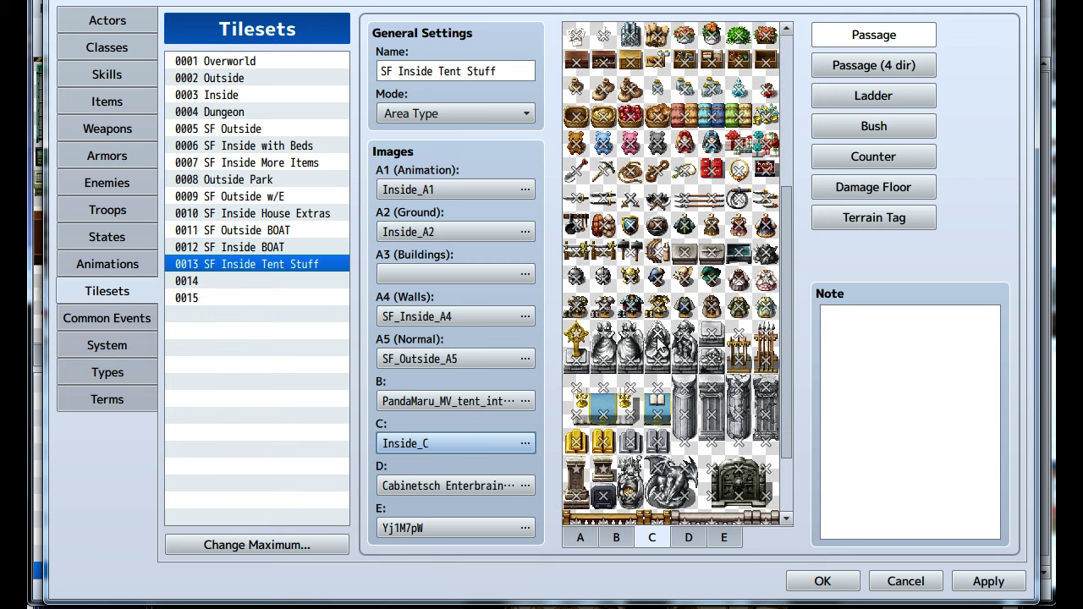
pyautogui.click(738, 336)
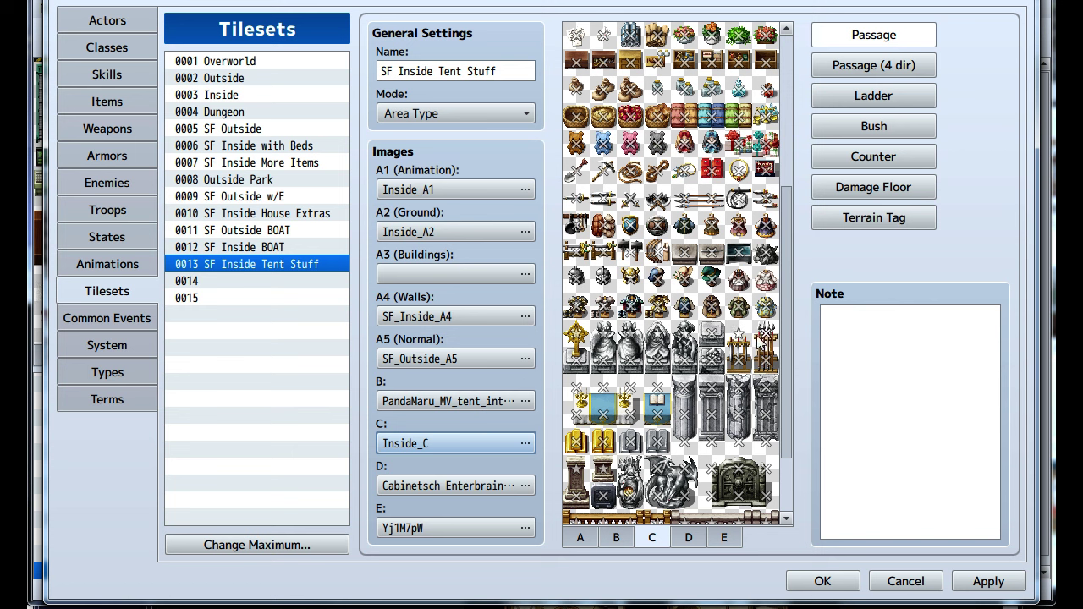
pyautogui.click(718, 393)
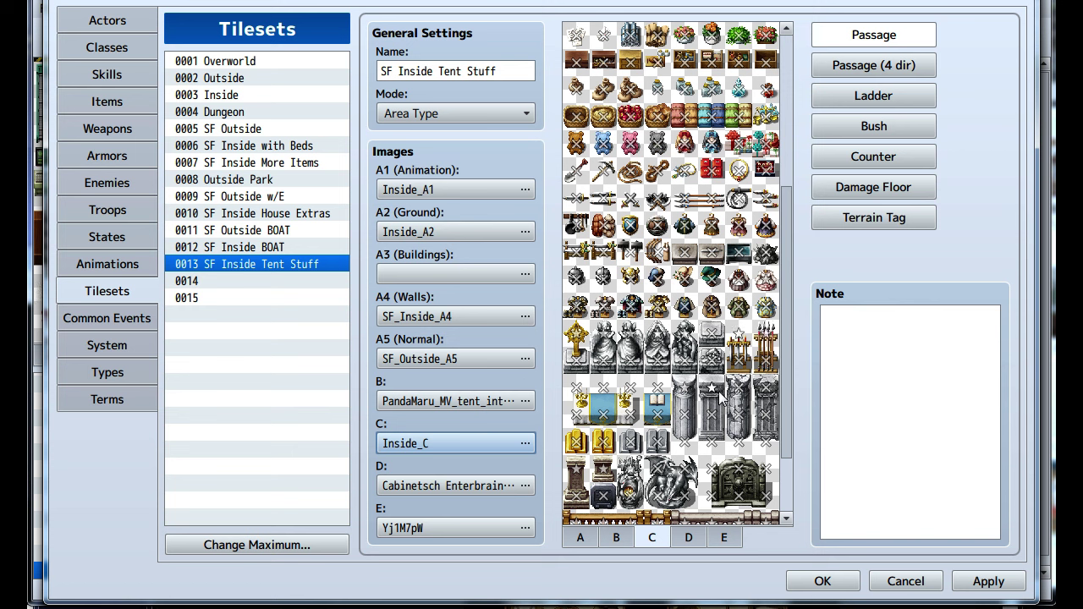
# Set the row of tiles above the blue altar cloth on sheet C to star passage
pyautogui.click(658, 403)
pyautogui.click(630, 410)
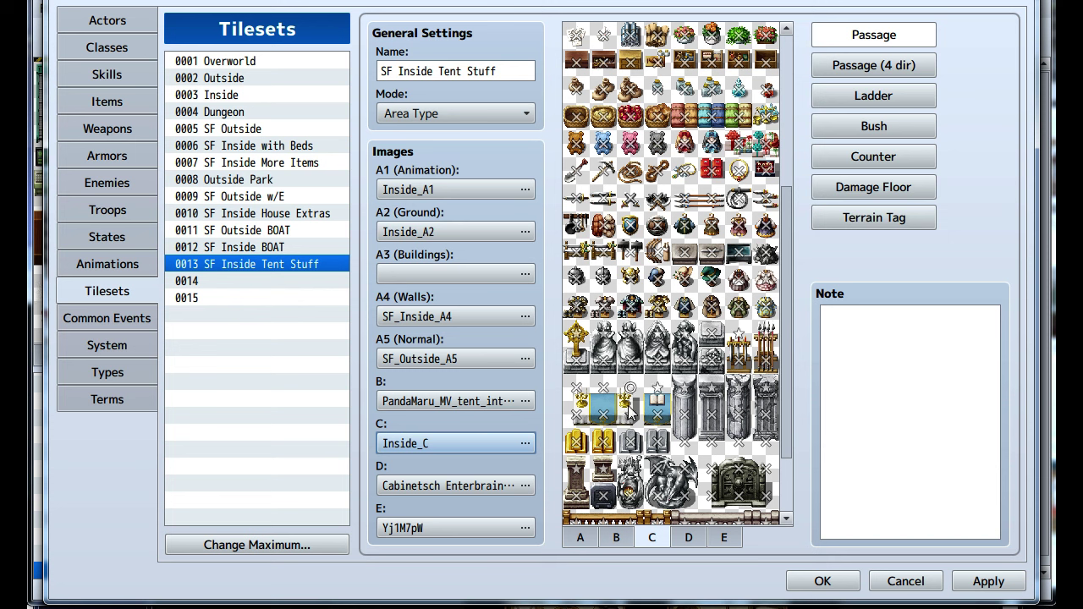
pyautogui.click(631, 396)
pyautogui.click(601, 394)
pyautogui.click(598, 393)
pyautogui.click(576, 391)
pyautogui.click(576, 390)
# Make the railing row on sheet C impassable, then apply the tileset changes and return to the Tent map
pyautogui.scroll(-1, 592, 442)
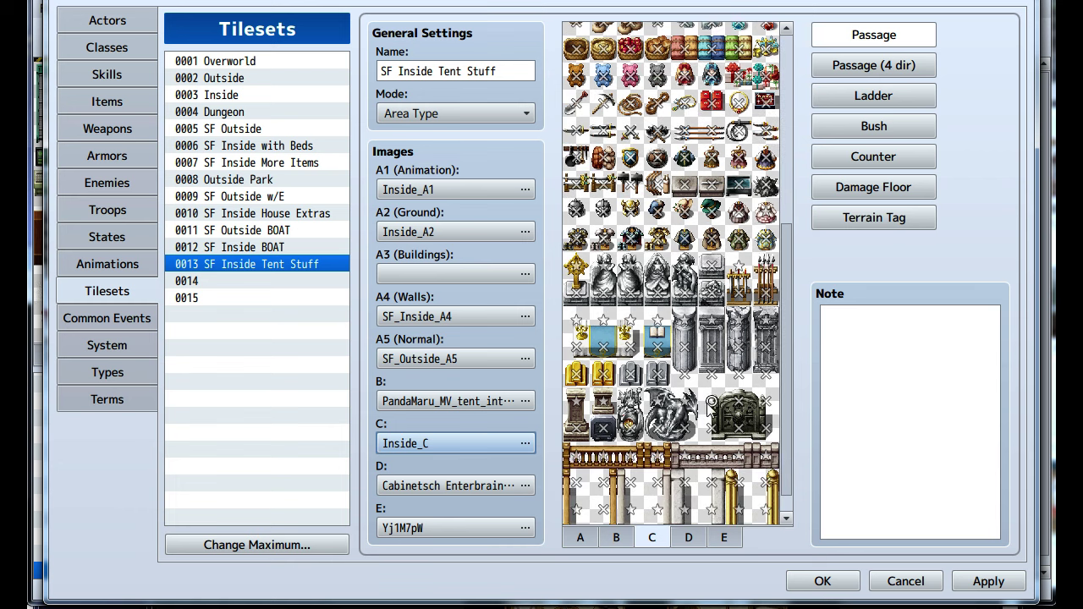
pyautogui.scroll(-1, 752, 409)
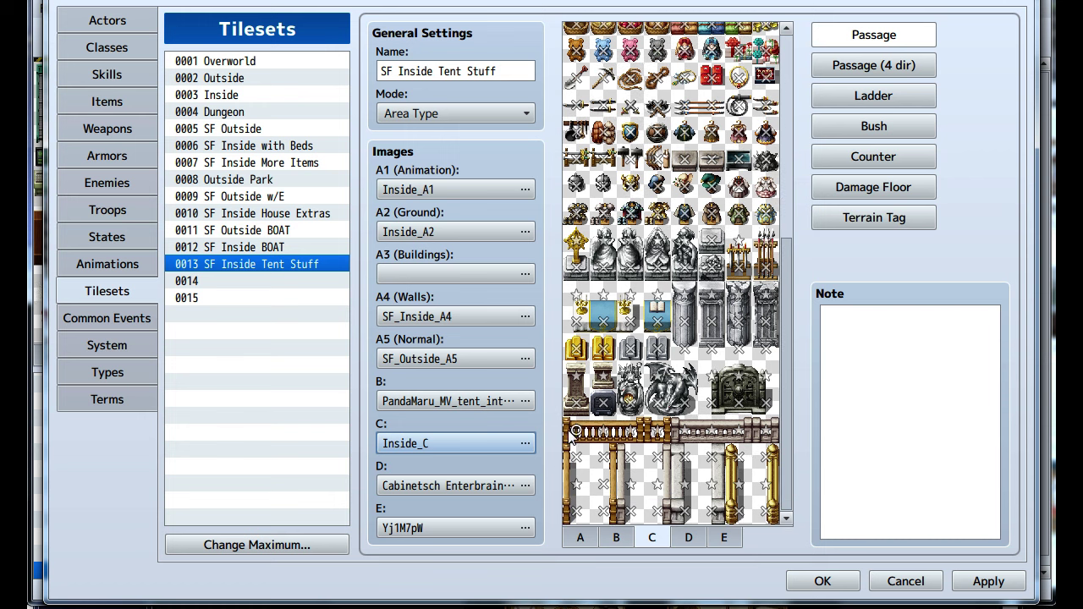
pyautogui.moveTo(572, 431); pyautogui.dragTo(768, 430)
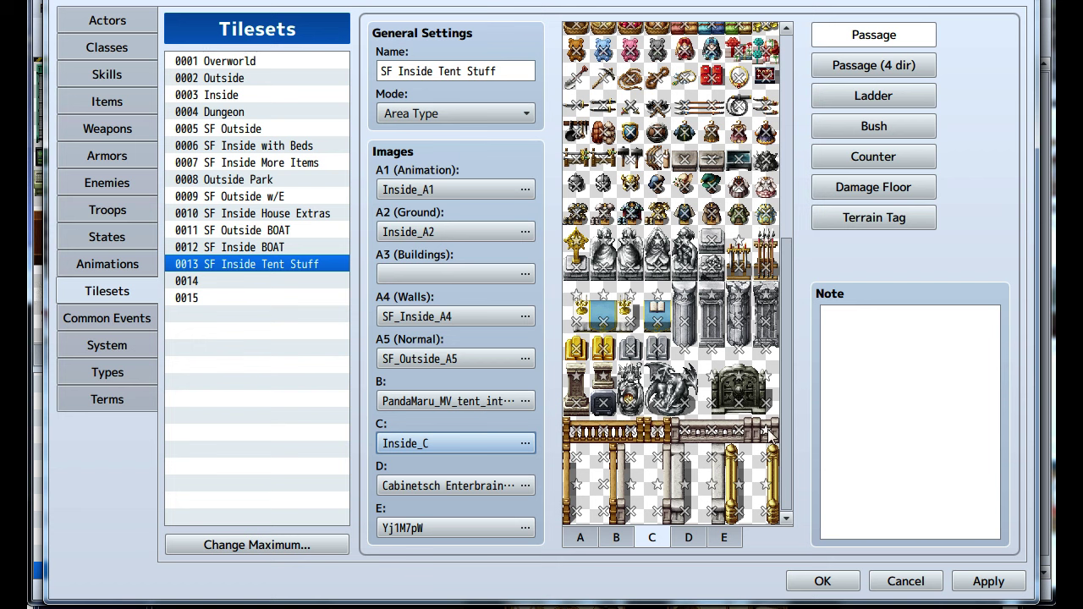
pyautogui.scroll(3, 628, 436)
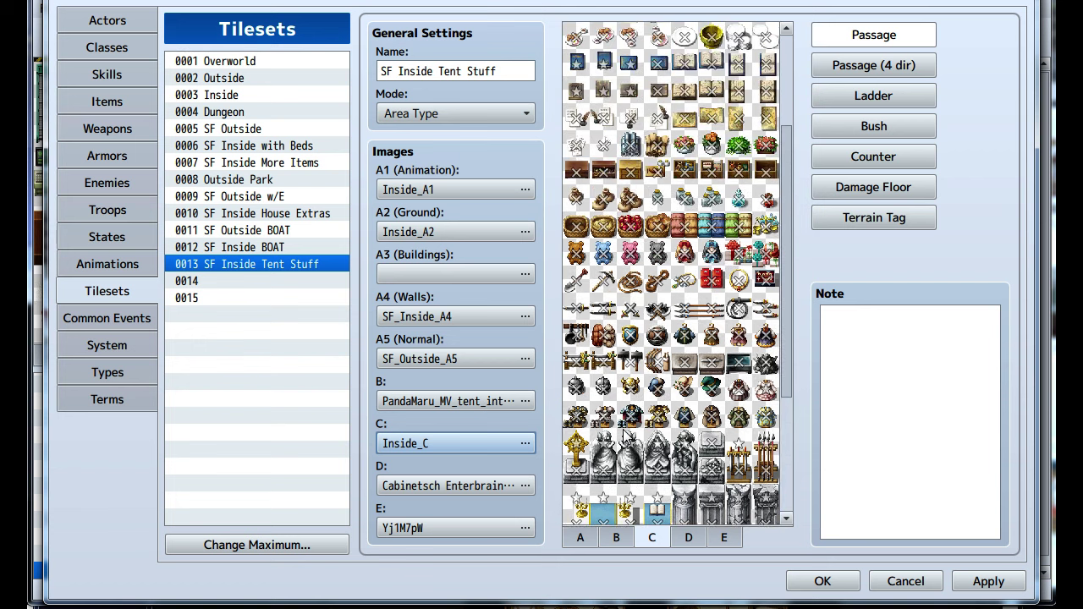
pyautogui.click(988, 581)
pyautogui.click(823, 581)
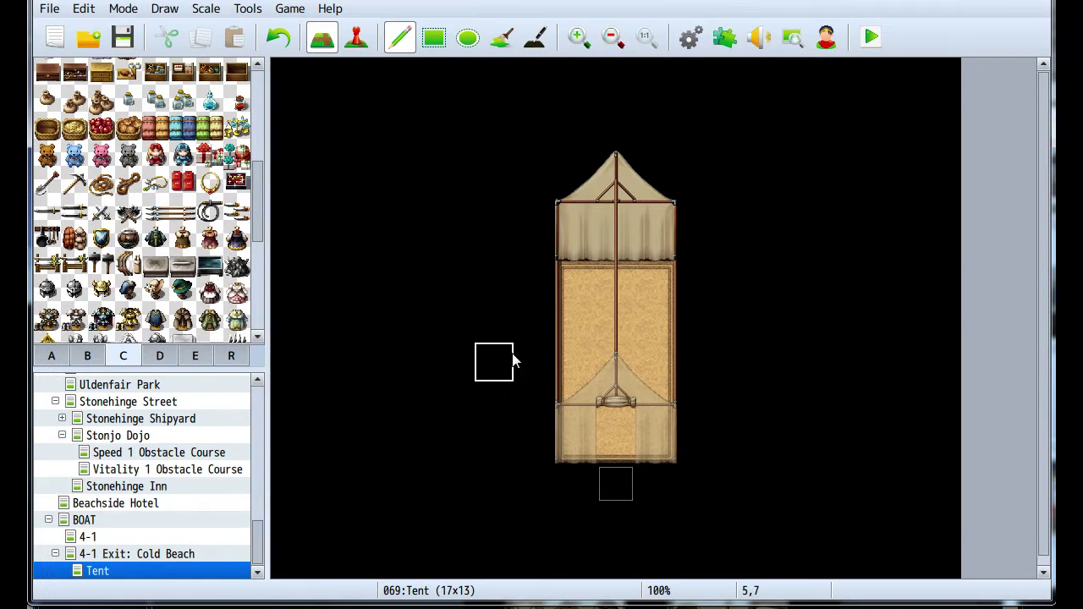
# Place the three-sack pile in the tent's lower-right corner and cover it with the translucent canvas tile from sheet B
pyautogui.click(101, 101)
pyautogui.click(660, 434)
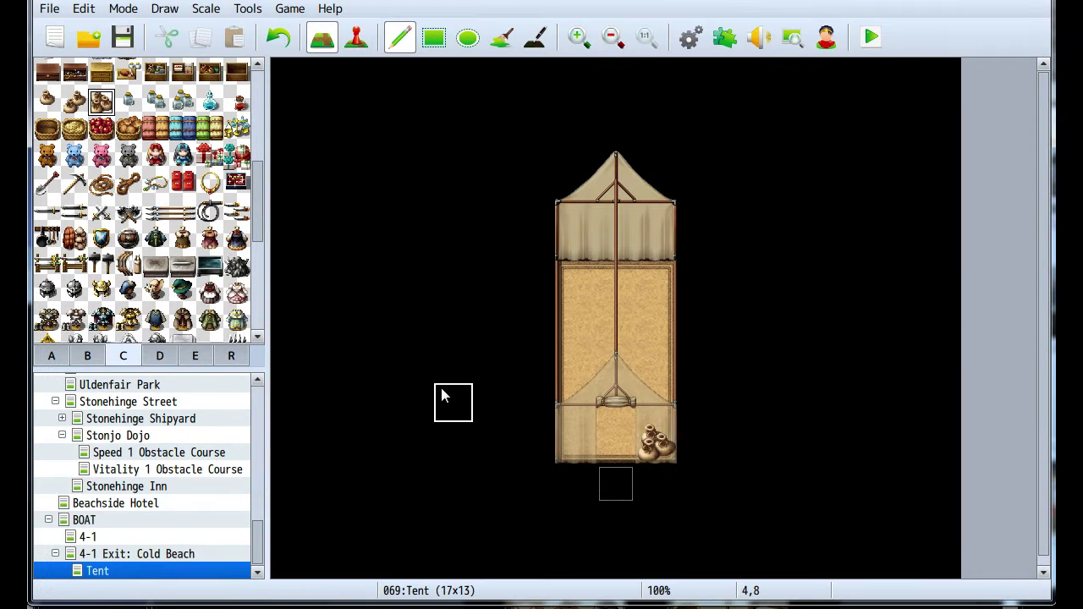
pyautogui.click(82, 358)
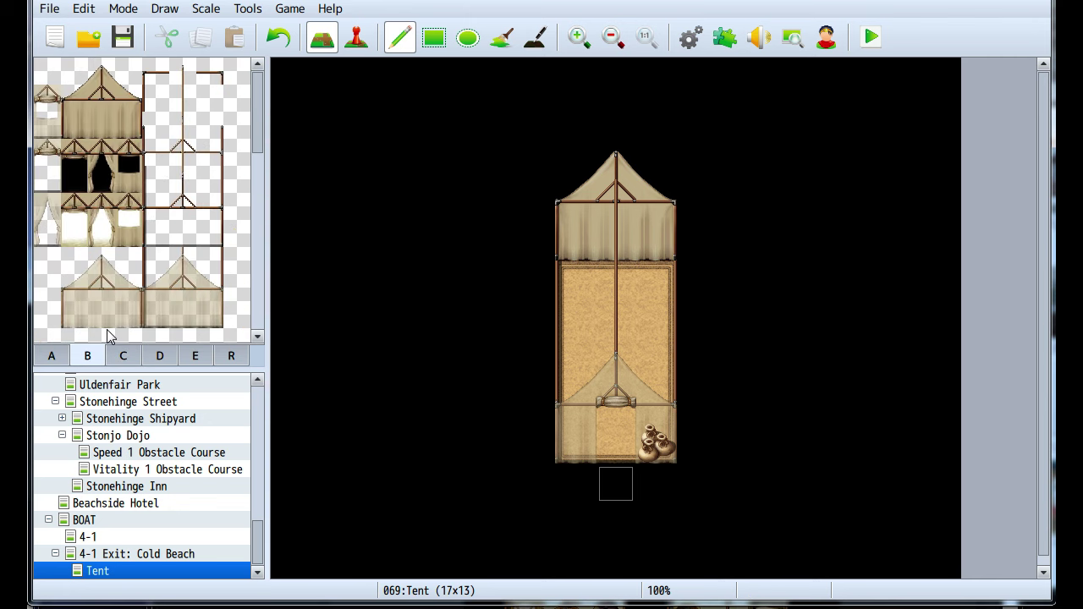
pyautogui.click(656, 443)
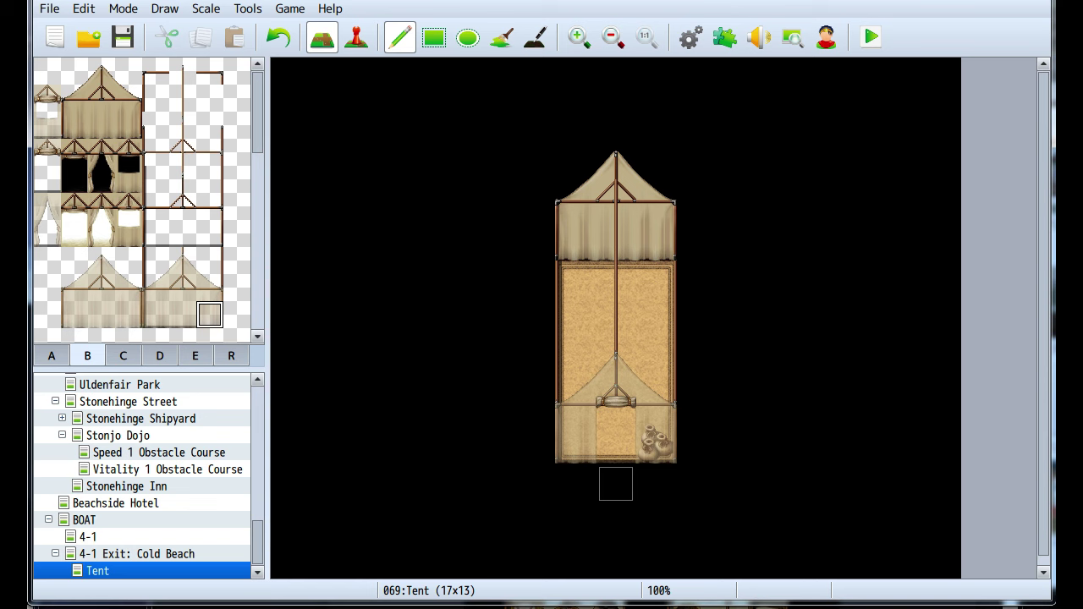
# Switch to the forum page and compare its Tent Interior sample layout with the tent map and the sheet B tiles
pyautogui.hotkey('alt', 'Tab')
pyautogui.scroll(-1, 532, 577)
pyautogui.scroll(6, 533, 597)
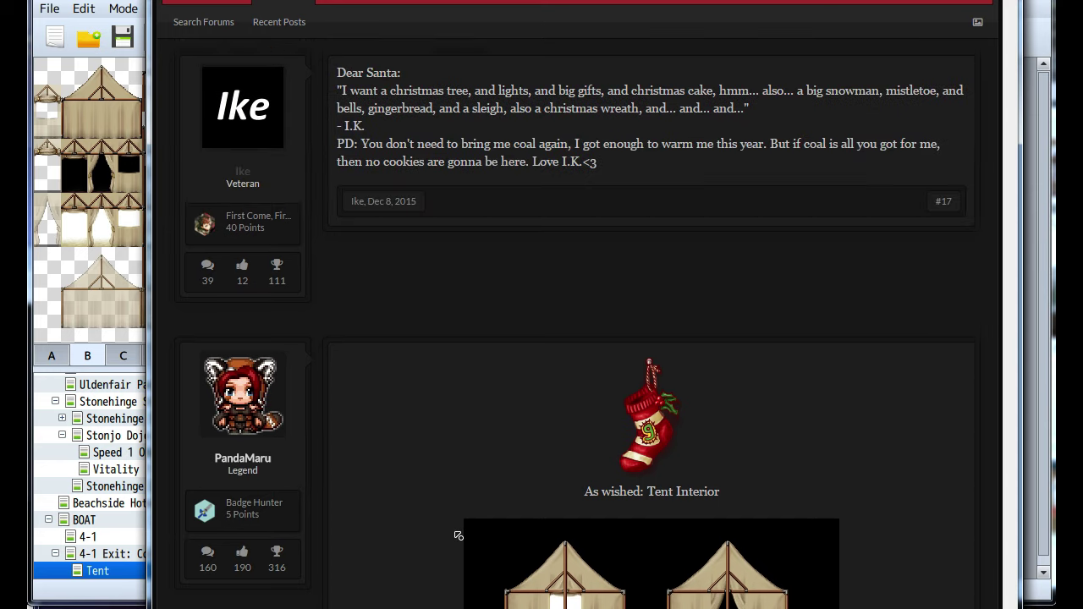
pyautogui.click(98, 326)
pyautogui.scroll(-1, 107, 266)
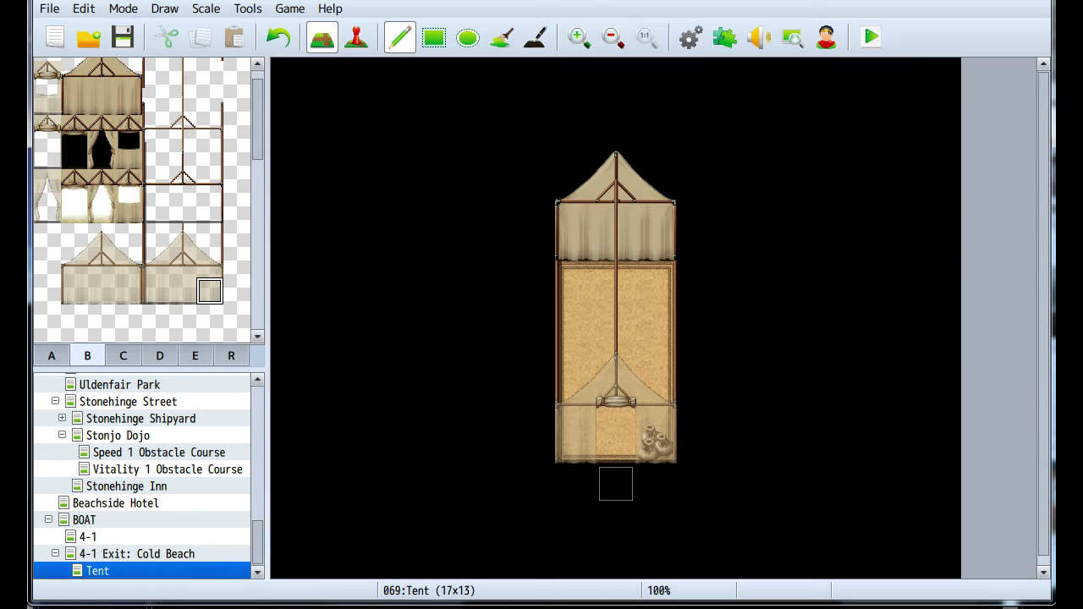
pyautogui.hotkey('alt', 'Tab')
pyautogui.scroll(-5, 419, 569)
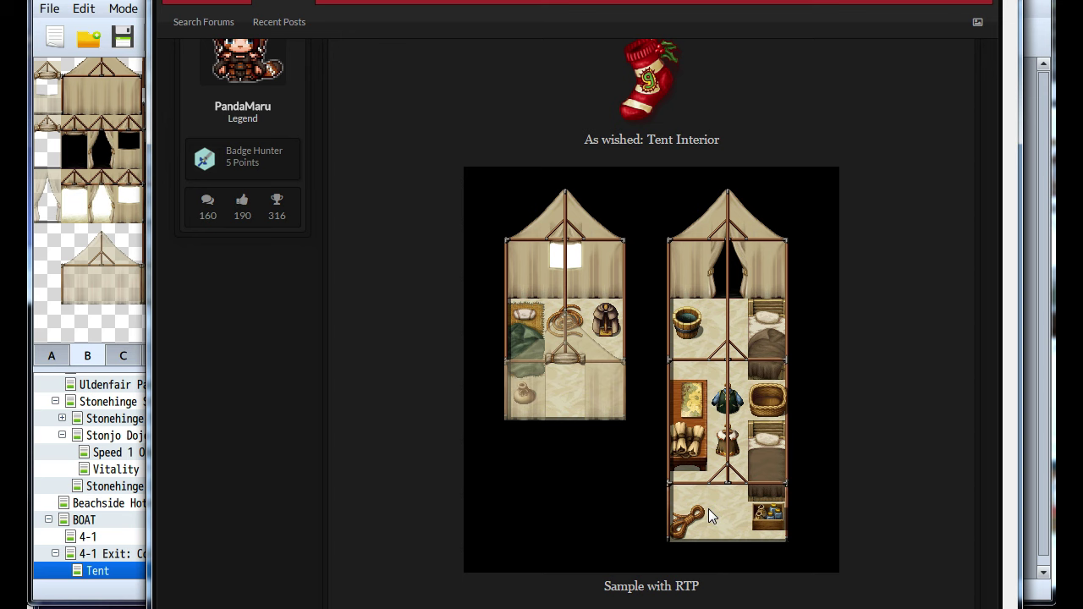
pyautogui.scroll(2, 708, 509)
pyautogui.click(124, 346)
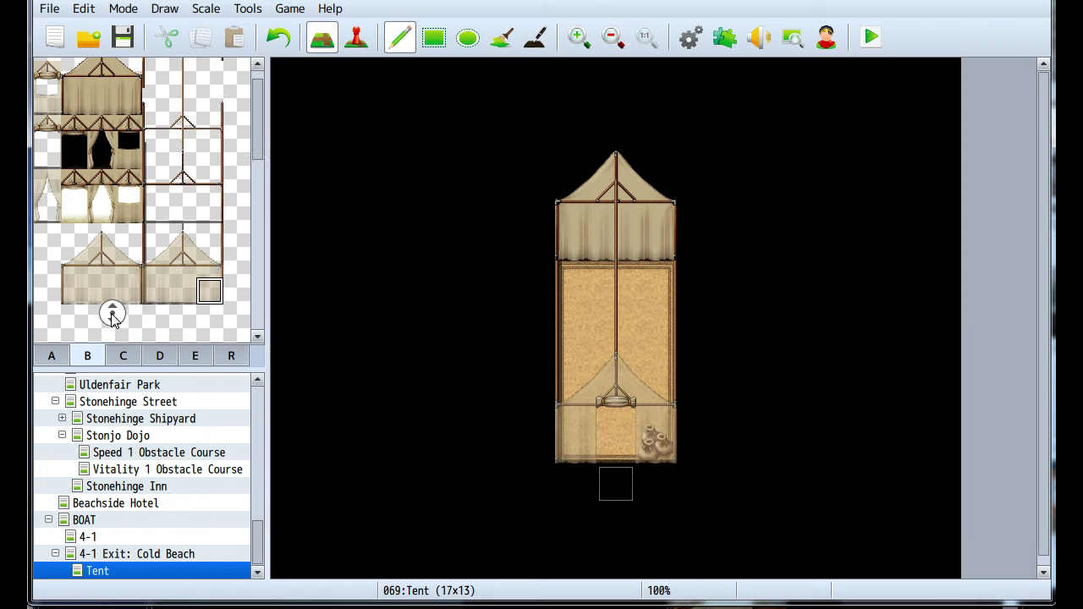
pyautogui.scroll(1, 135, 311)
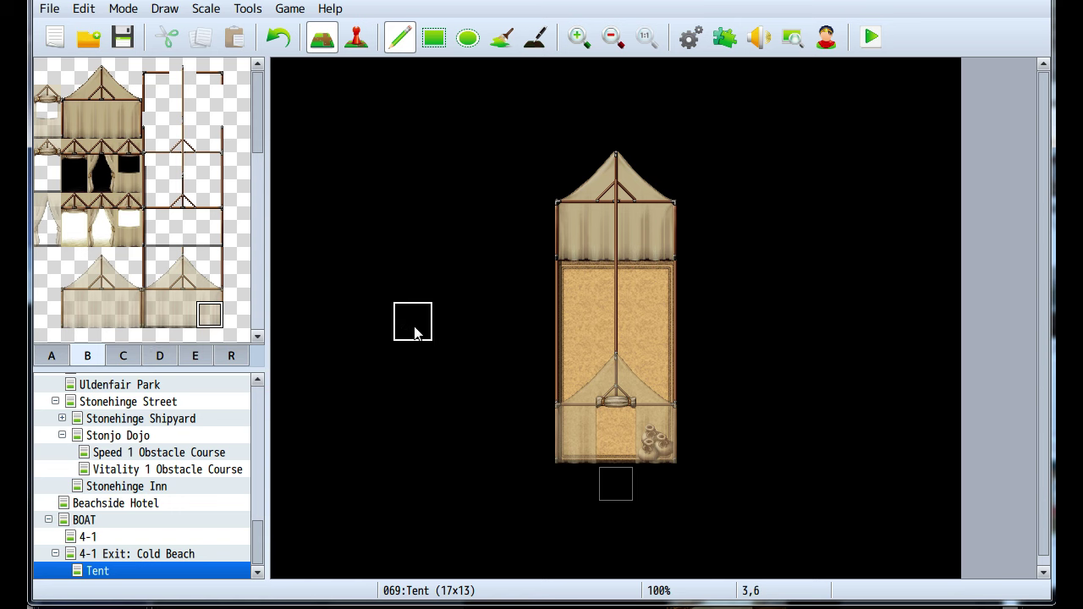
# Place the sheet E bedroll with the dark grey-purple blanket against the tent's left wall, one tile below the back wall
pyautogui.click(193, 354)
pyautogui.moveTo(183, 241); pyautogui.dragTo(184, 267)
pyautogui.moveTo(183, 159); pyautogui.dragTo(187, 215)
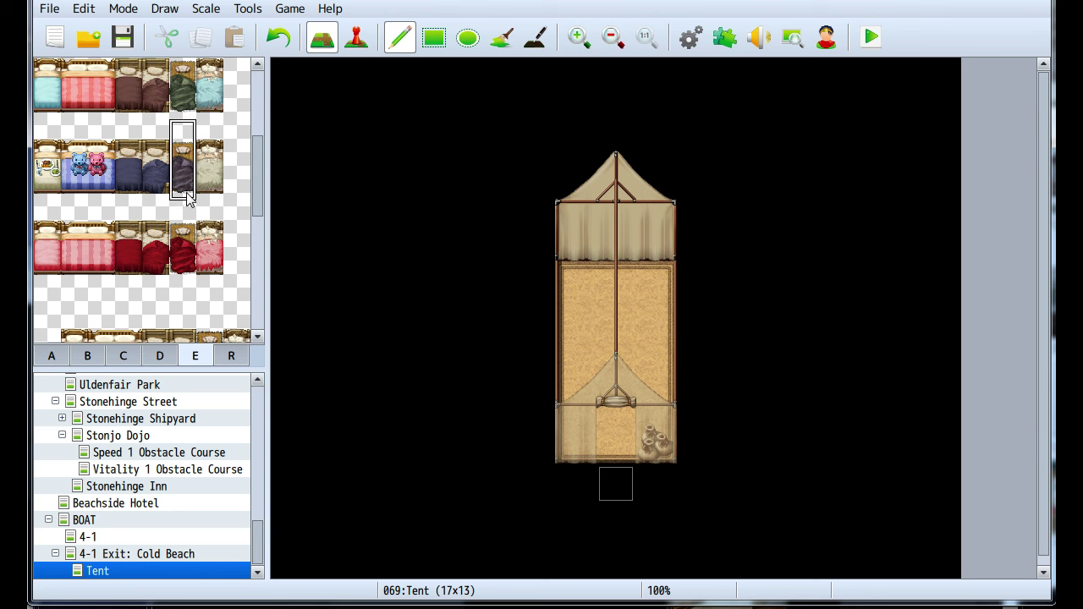
pyautogui.click(575, 247)
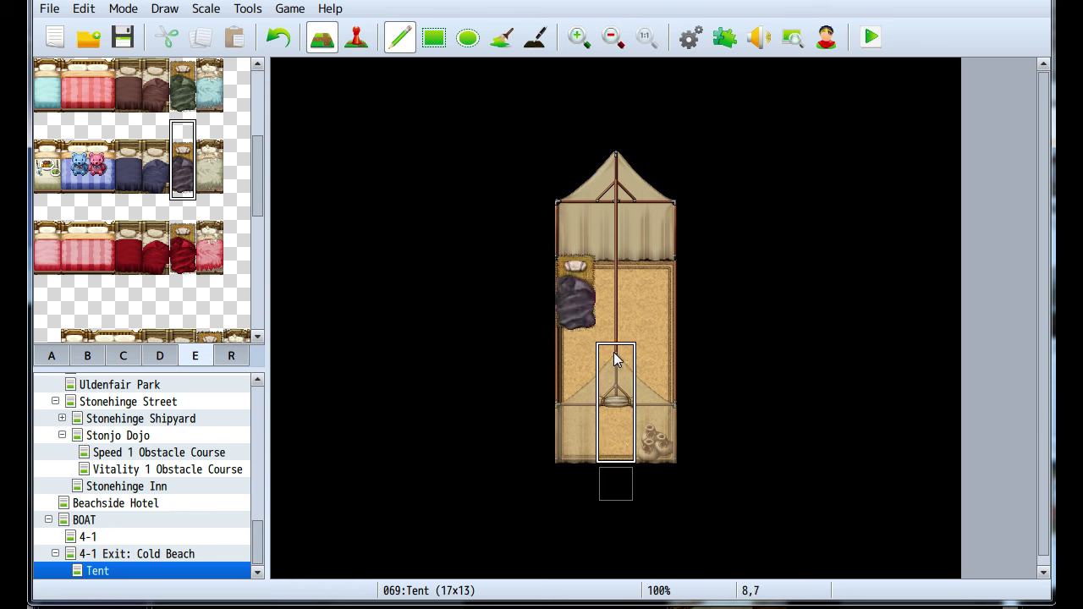
pyautogui.hotkey('ctrl', 'z')
pyautogui.click(576, 274)
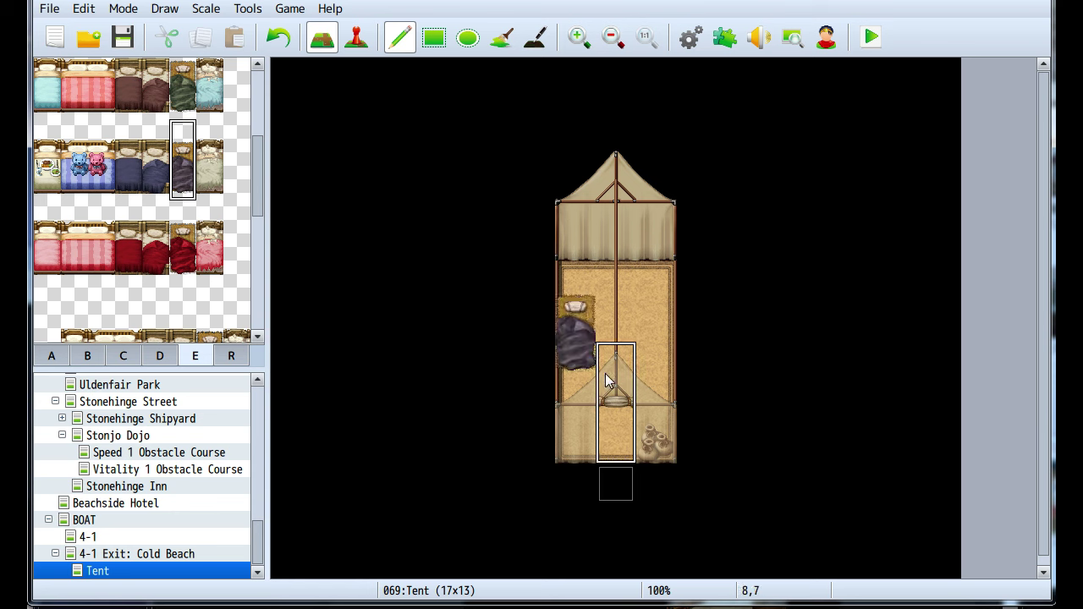
# Place the sheet E bedroll with the dark green blanket against the tent's right wall, level with the left bedroll
pyautogui.scroll(2, 191, 197)
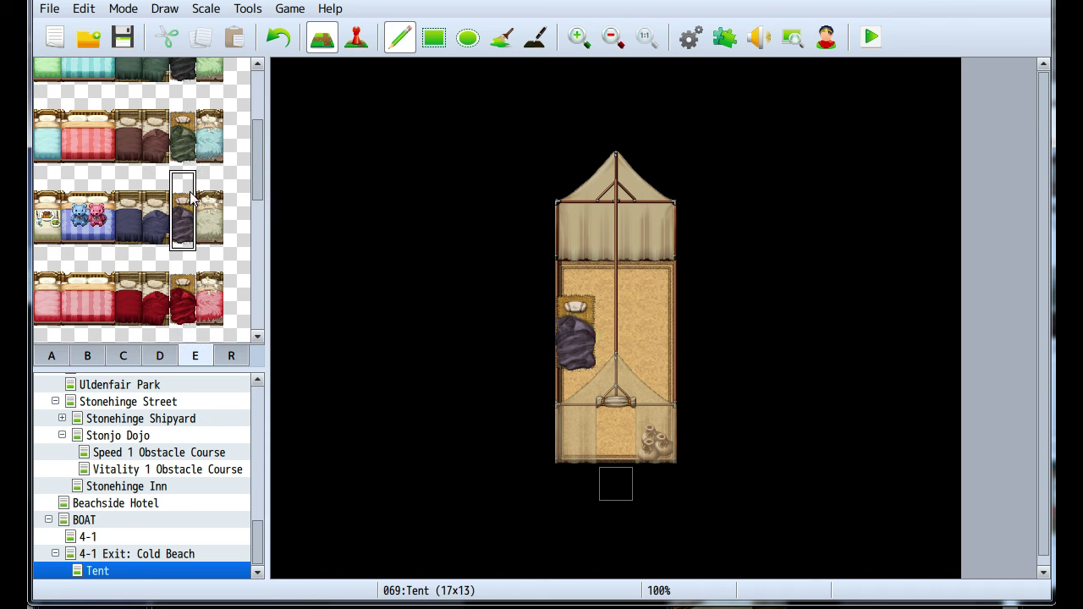
pyautogui.moveTo(182, 99); pyautogui.dragTo(183, 157)
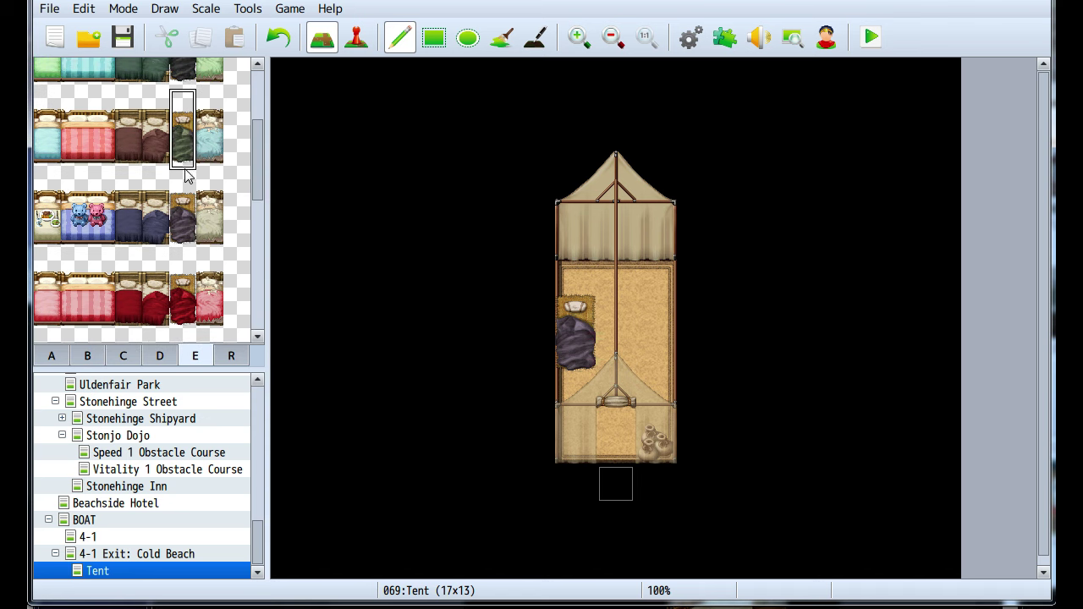
pyautogui.click(645, 274)
pyautogui.rightClick(458, 279)
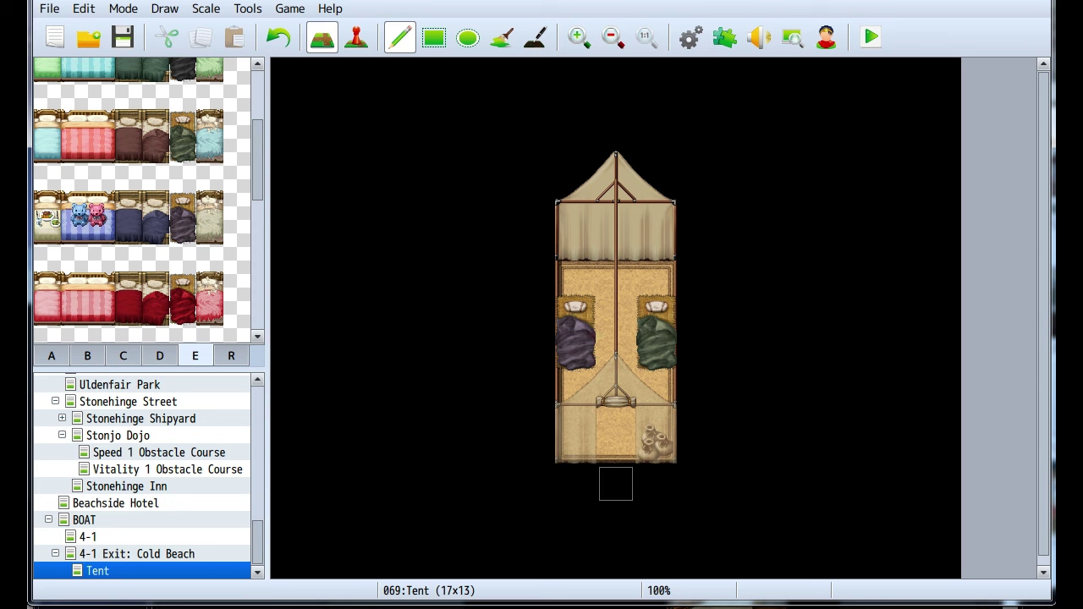
# Switch to the forum page, examine the furnishings in the Tent Interior sample, and return to the Tent map
pyautogui.scroll(-3, 152, 330)
pyautogui.click(312, 605)
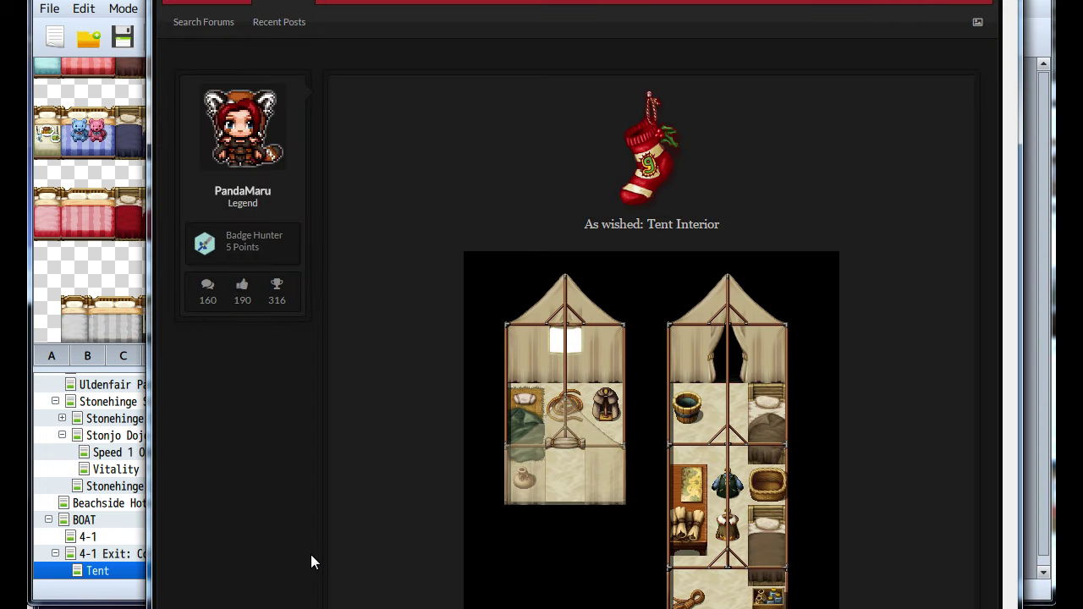
pyautogui.scroll(-2, 310, 554)
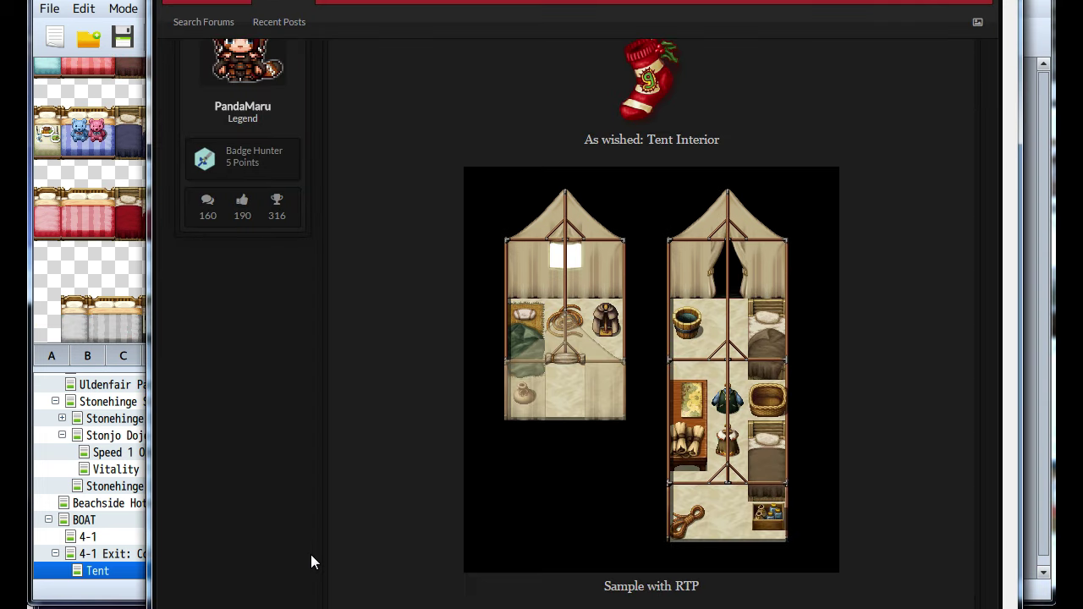
pyautogui.scroll(2, 309, 552)
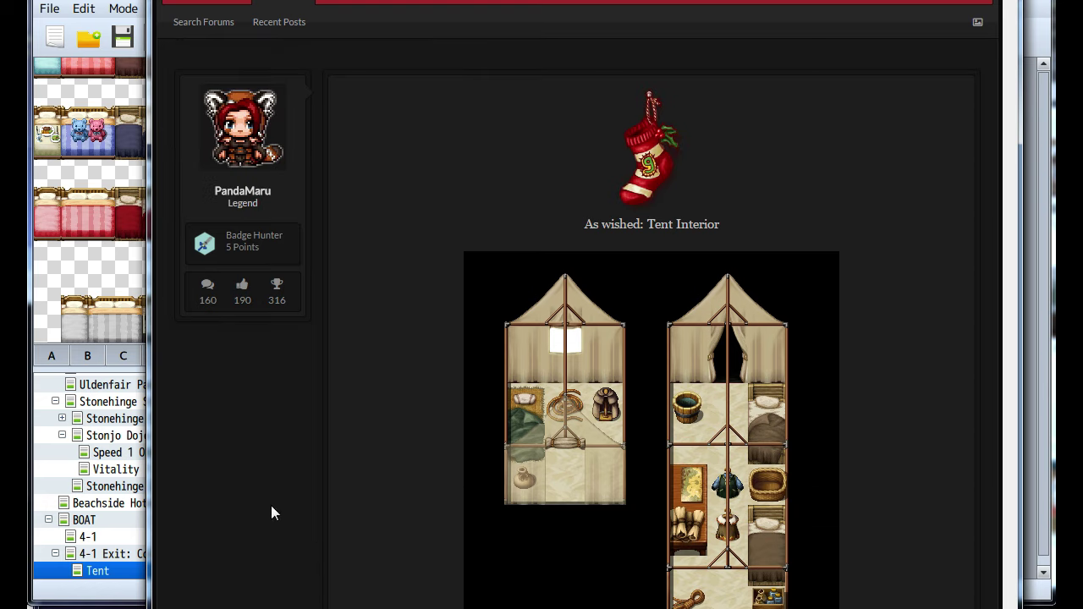
pyautogui.click(83, 203)
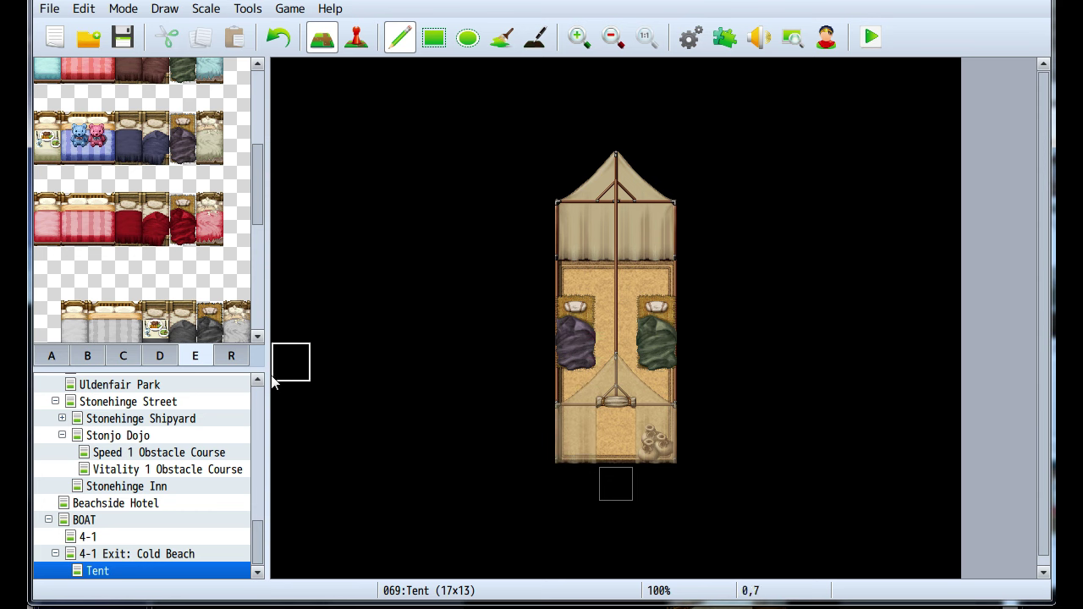
# Place the sheet C green potted plant against the left wall below the bedroll and cover it with the translucent canvas tile from sheet B
pyautogui.click(52, 356)
pyautogui.scroll(5, 126, 271)
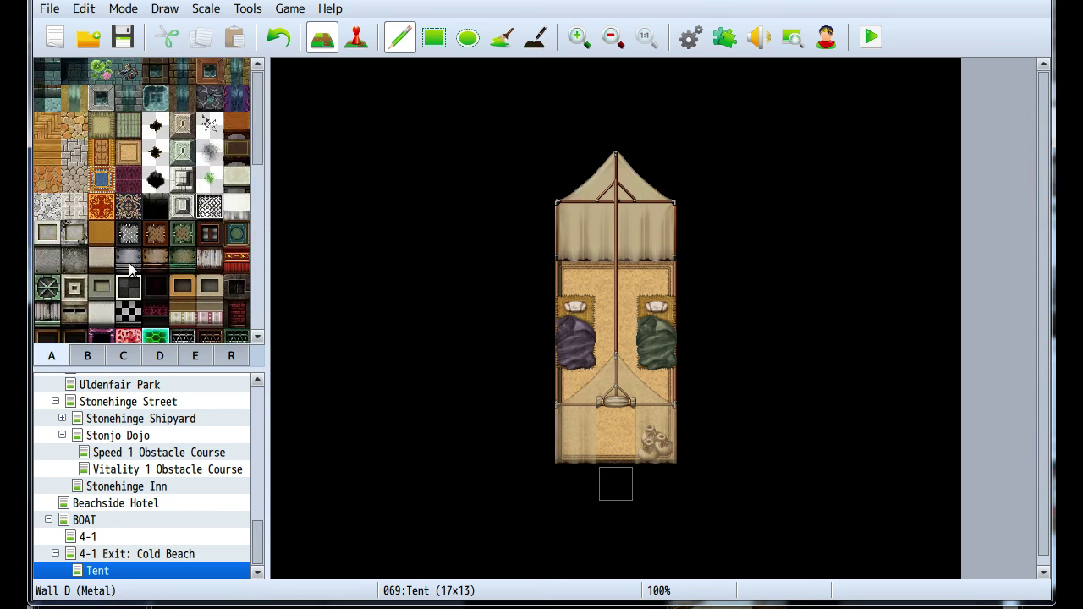
pyautogui.click(88, 356)
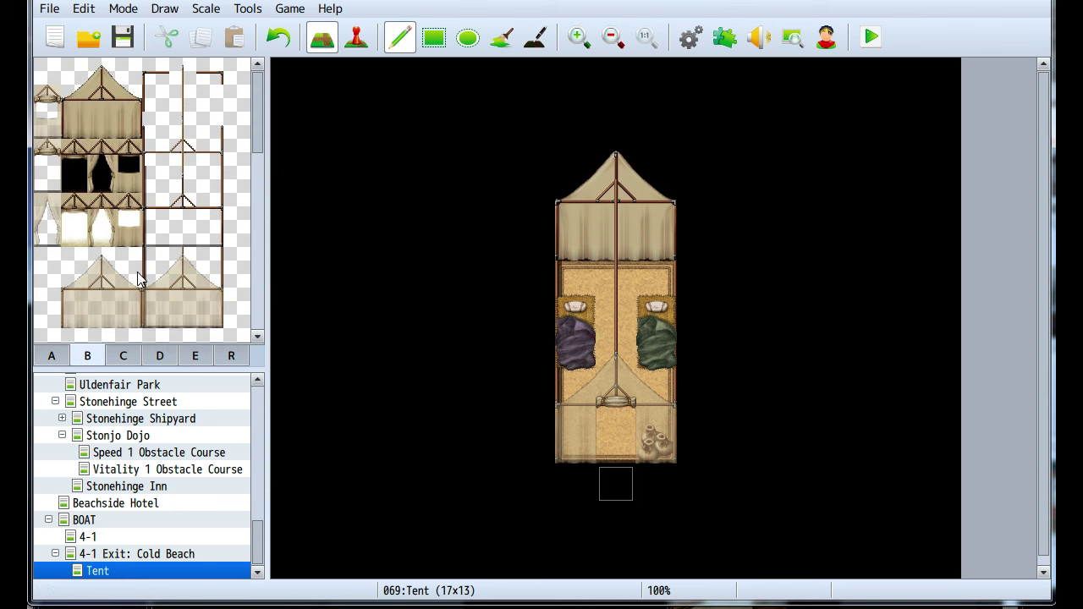
pyautogui.click(122, 356)
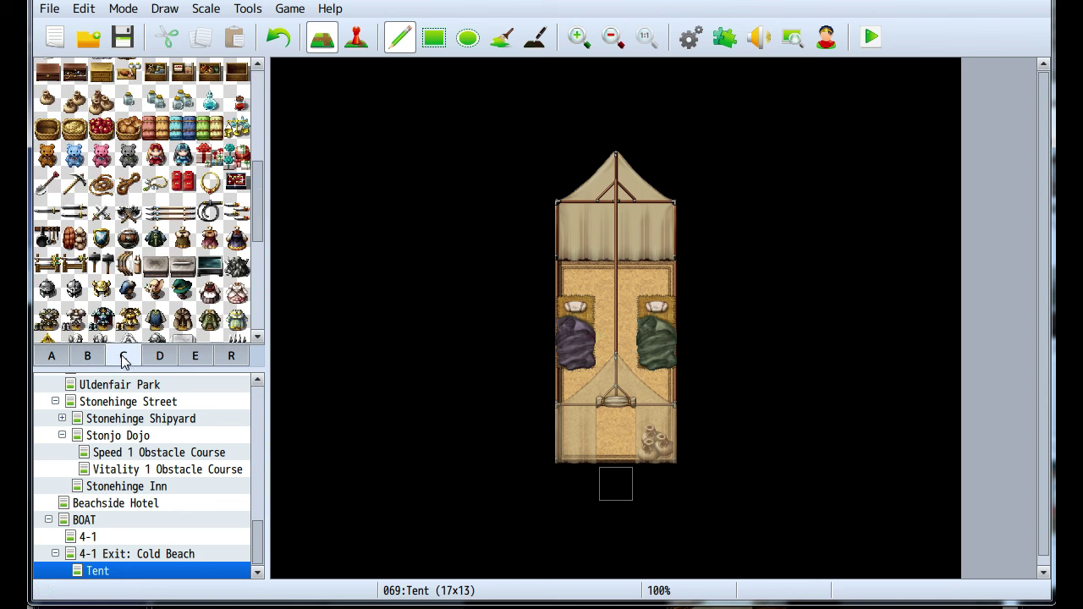
pyautogui.scroll(3, 85, 136)
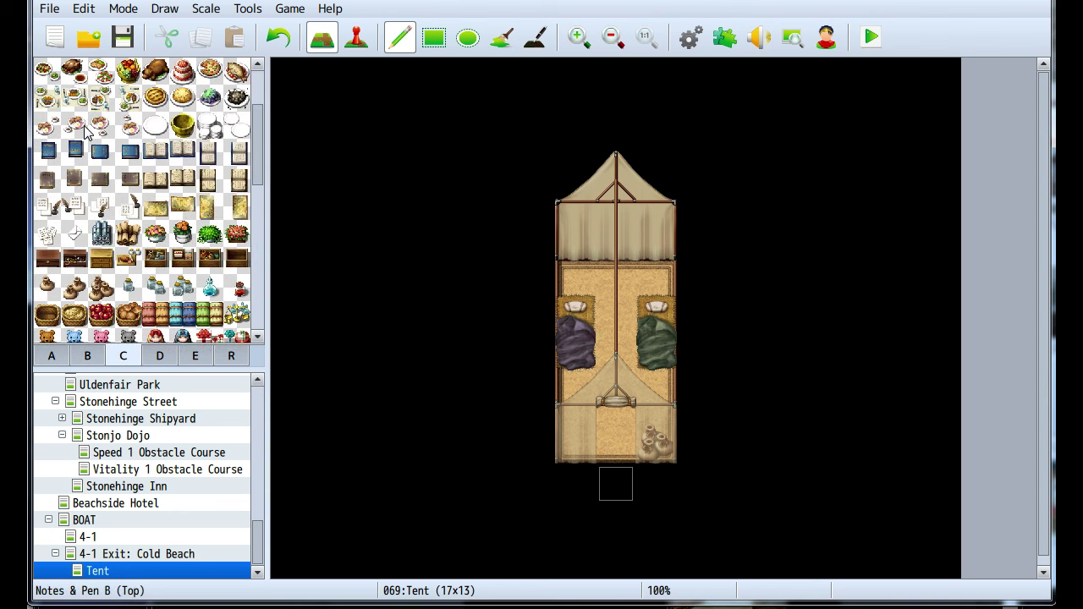
pyautogui.scroll(1, 89, 135)
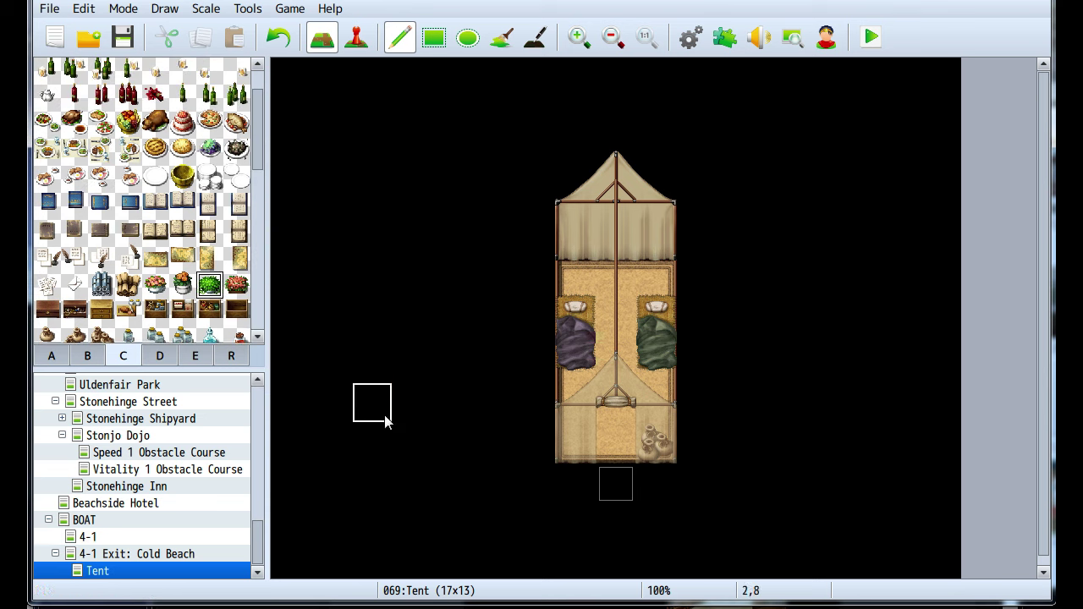
pyautogui.click(574, 400)
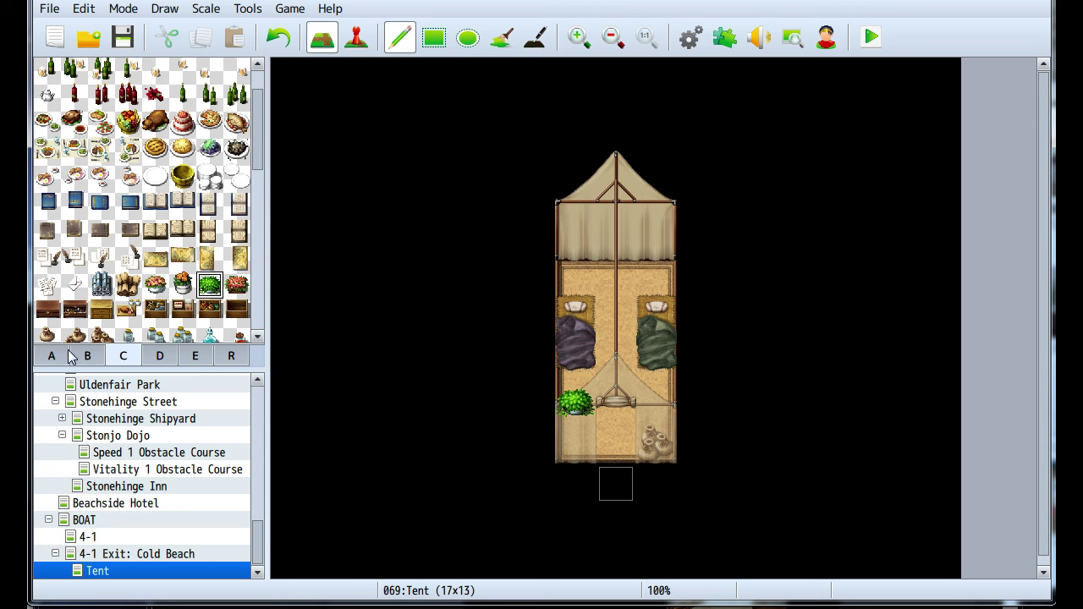
pyautogui.click(85, 357)
pyautogui.click(561, 391)
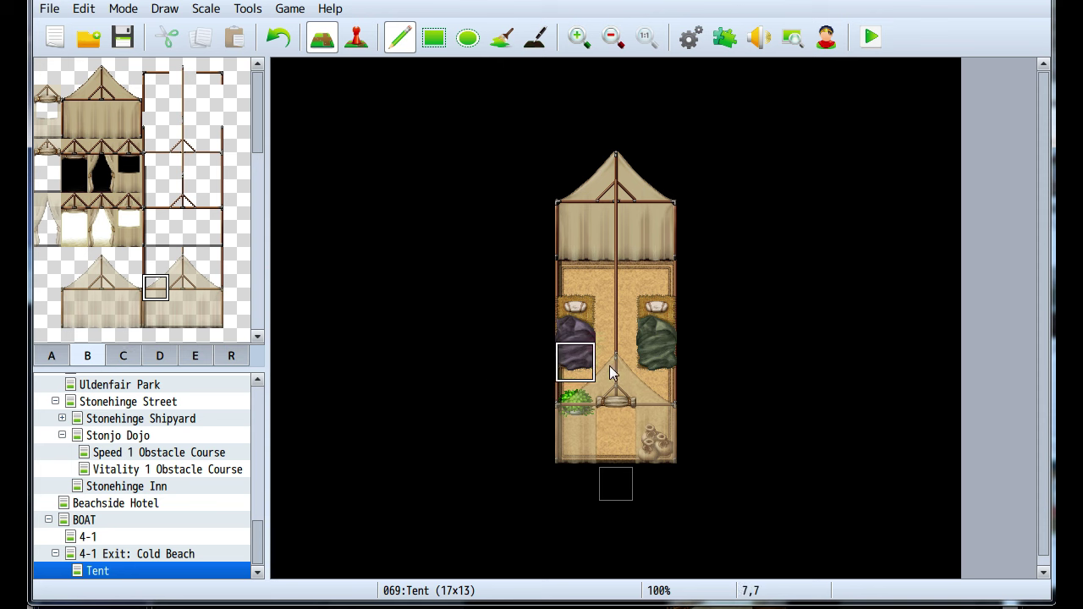
# Try the sheet C closed dark wood drawer in the tent's upper-left floor corner, then place it centrally against the back wall instead
pyautogui.click(126, 360)
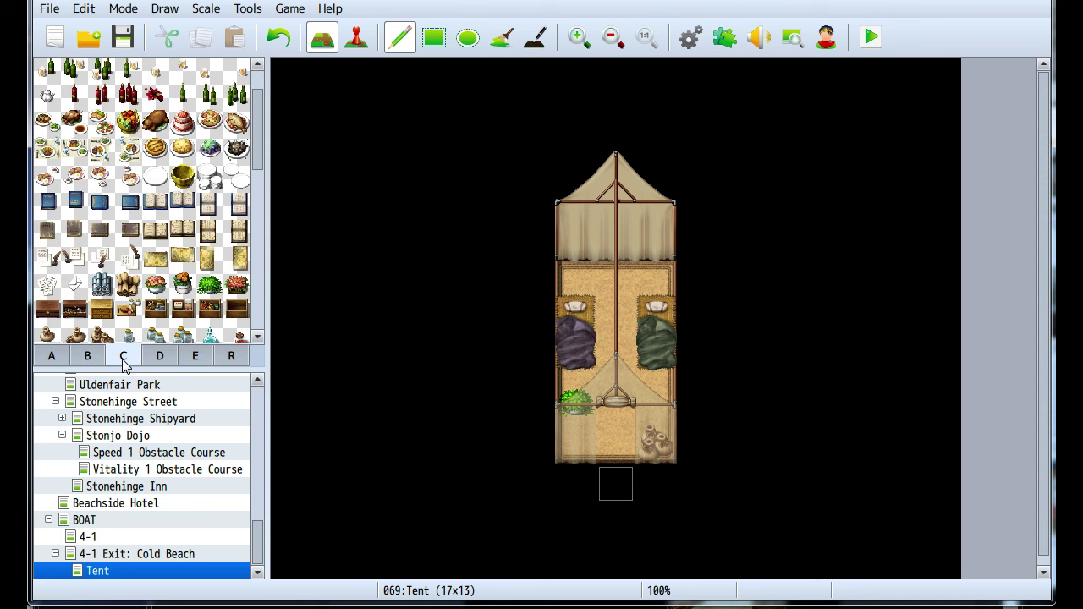
pyautogui.scroll(-2, 144, 195)
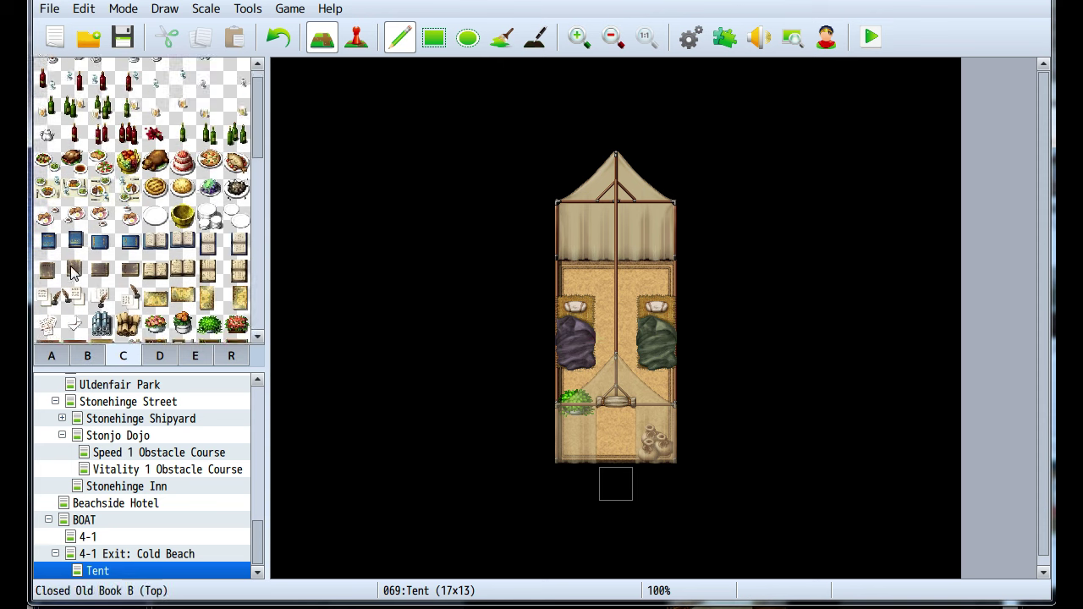
pyautogui.click(47, 299)
pyautogui.click(572, 287)
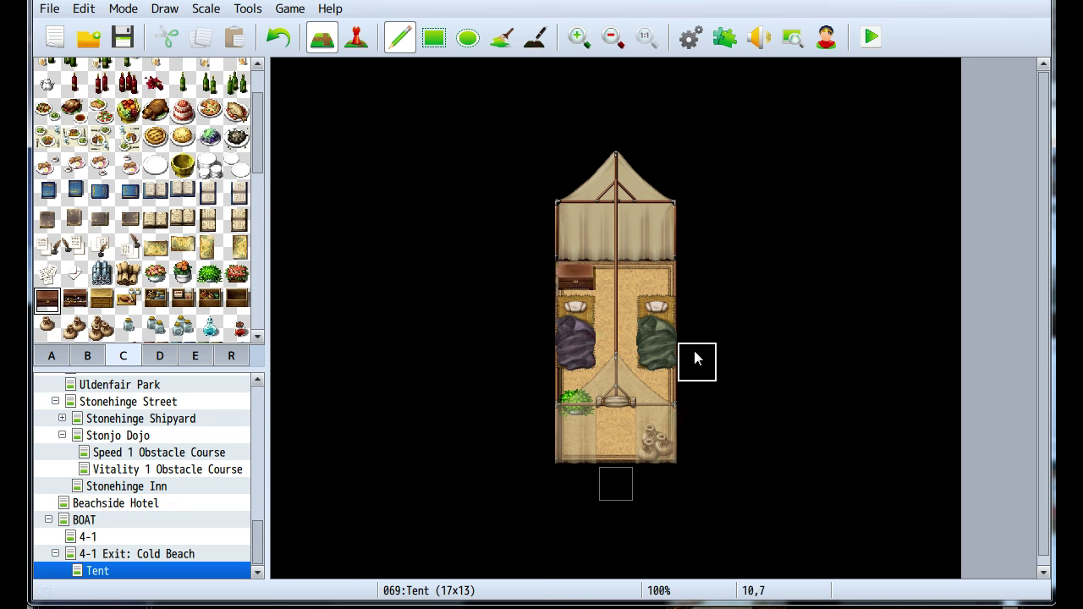
pyautogui.hotkey('ctrl', 'z')
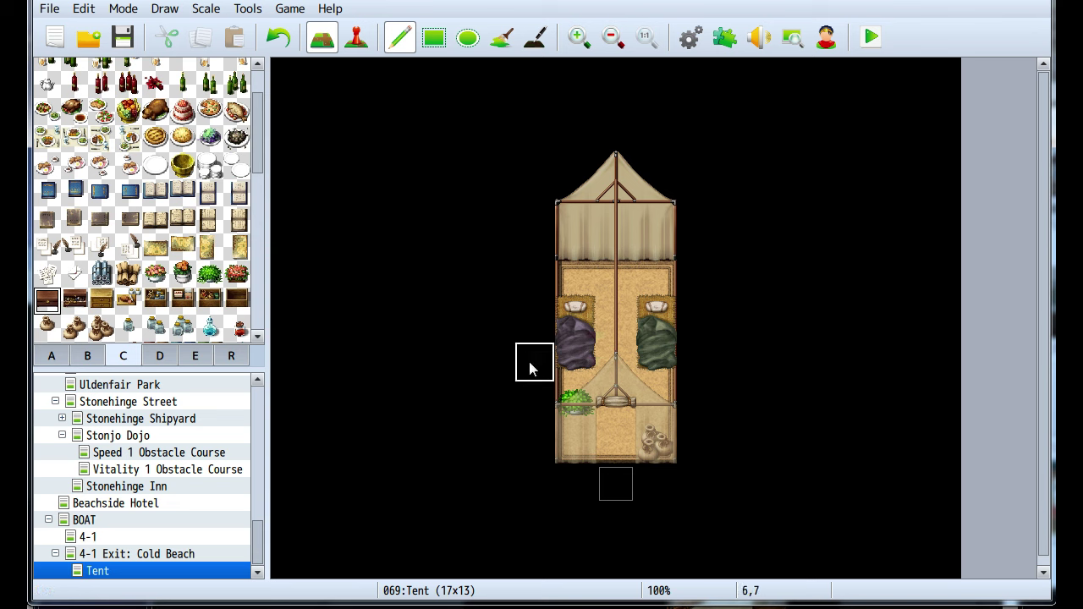
pyautogui.click(582, 282)
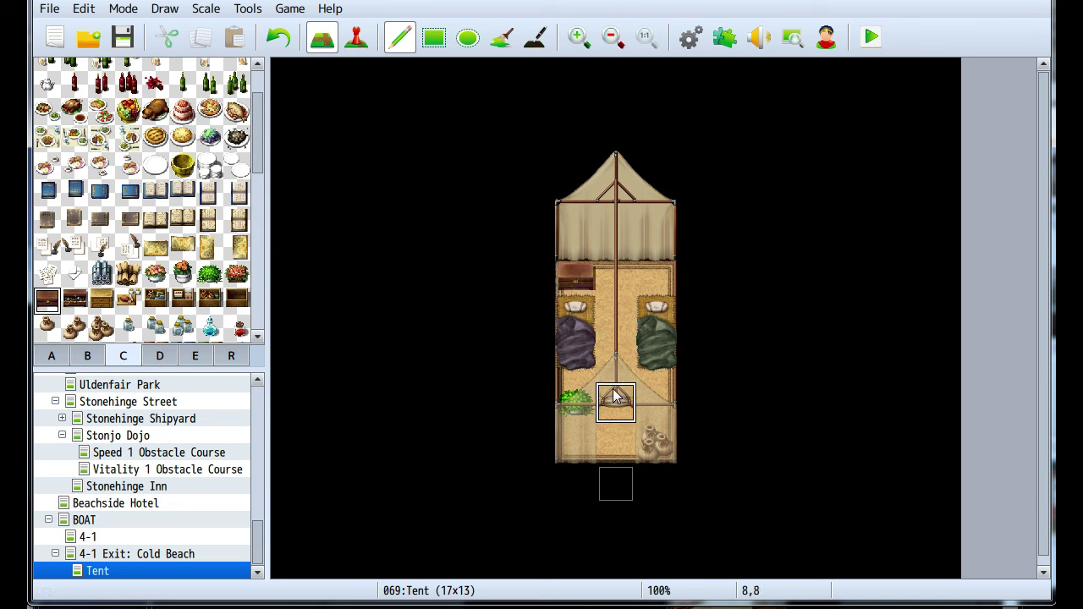
pyautogui.hotkey('ctrl', 'z')
pyautogui.click(599, 271)
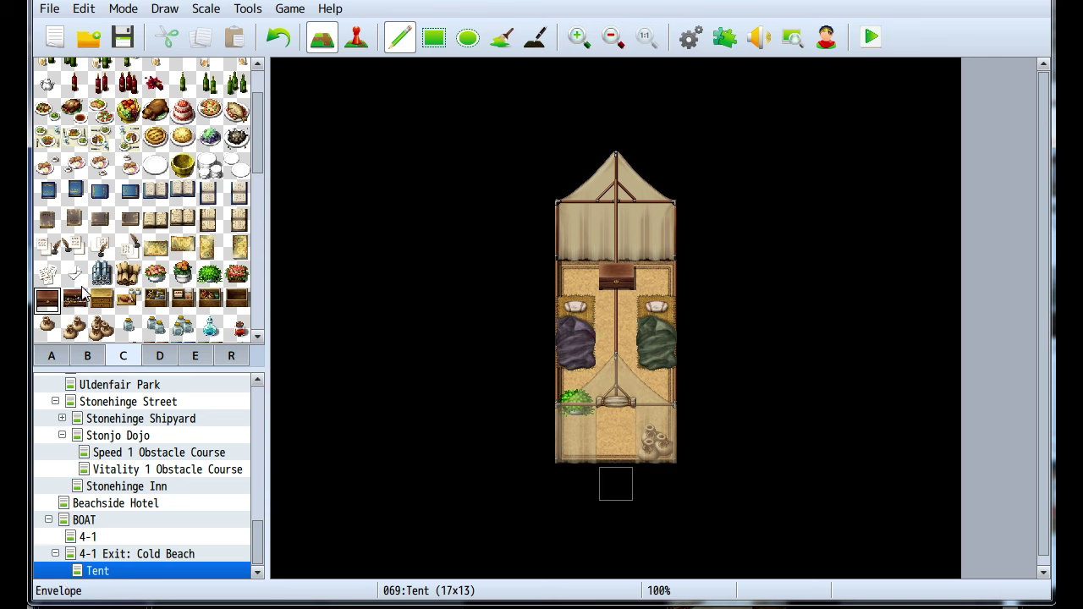
# Overlay the drawer with the vertical tent pole tile from sheet B
pyautogui.click(89, 355)
pyautogui.click(182, 97)
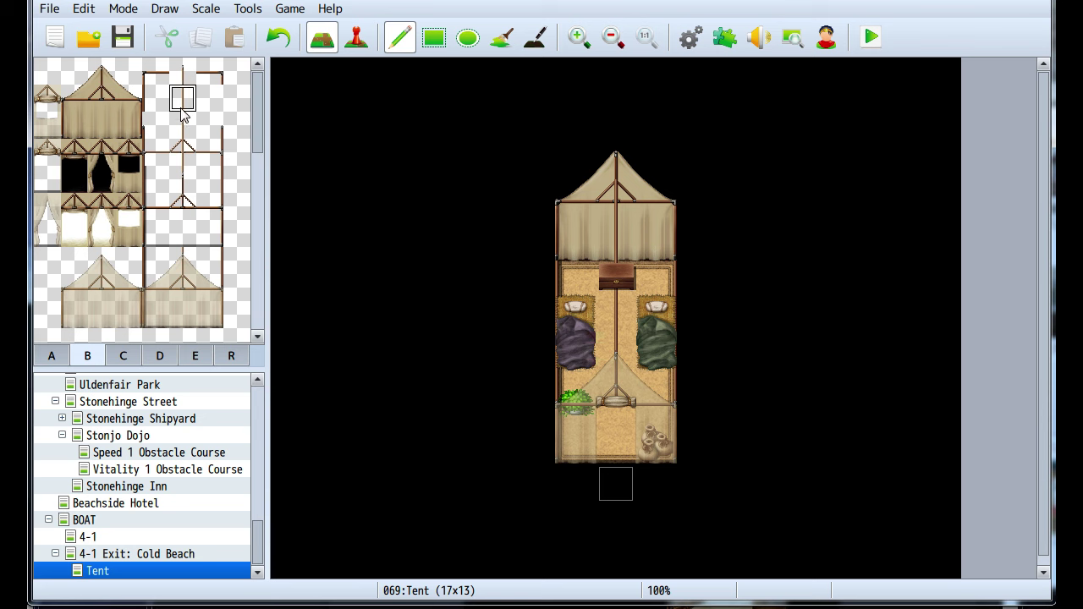
pyautogui.click(616, 281)
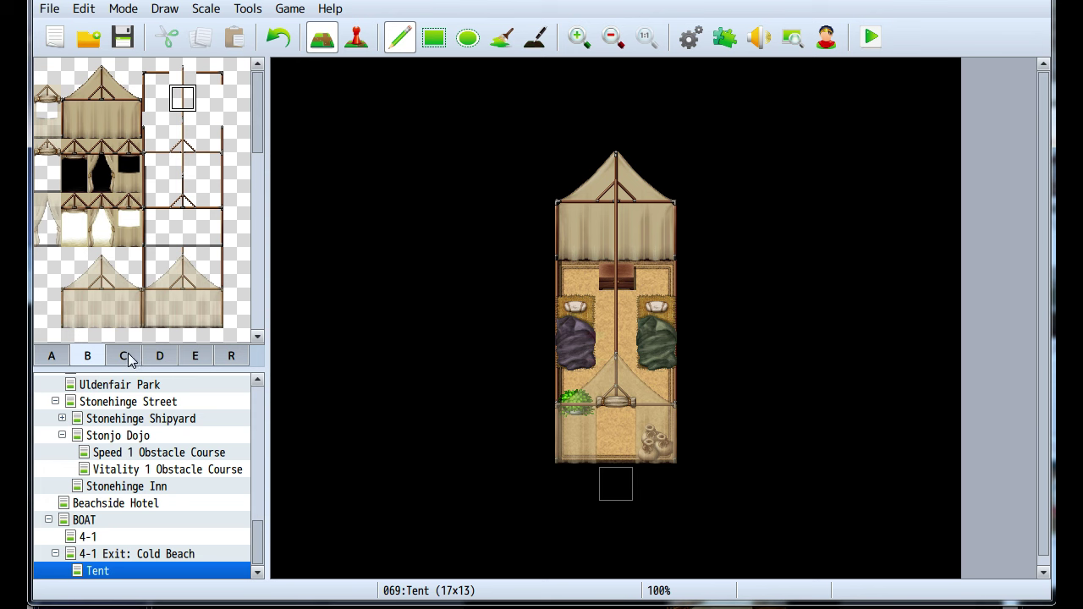
# Create an event on the upper-left floor tile above the purple bedroll with its priority set to Same as characters
pyautogui.click(357, 36)
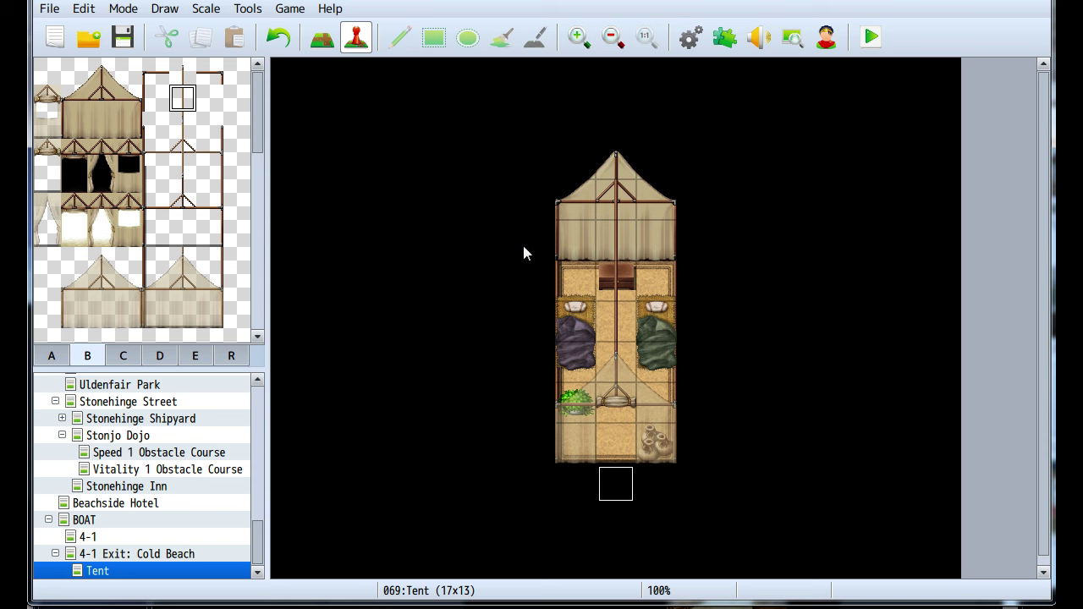
pyautogui.click(576, 282)
pyautogui.press('Return')
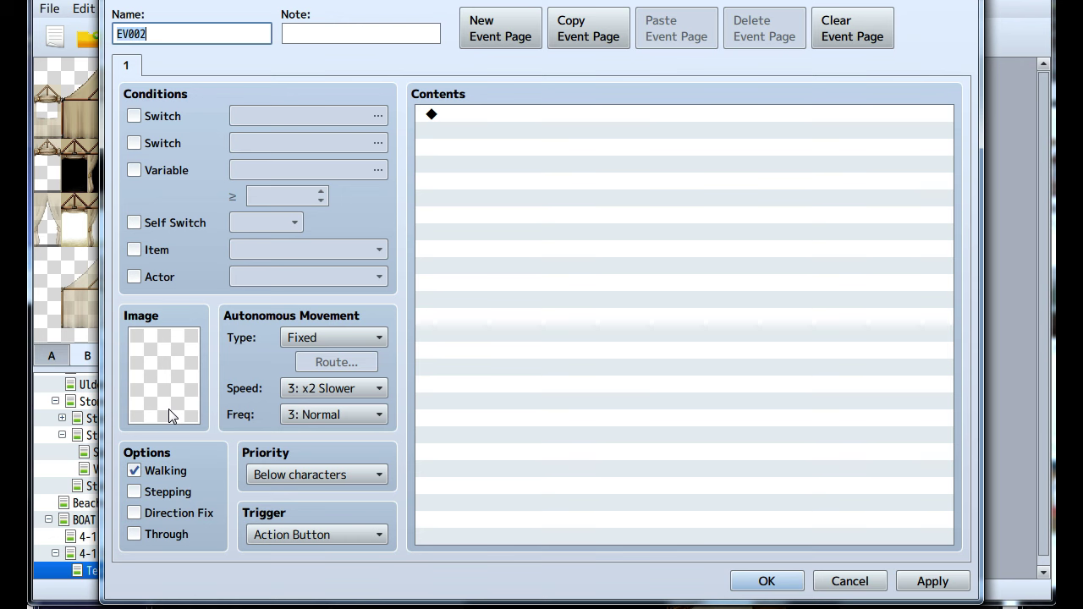
pyautogui.click(282, 475)
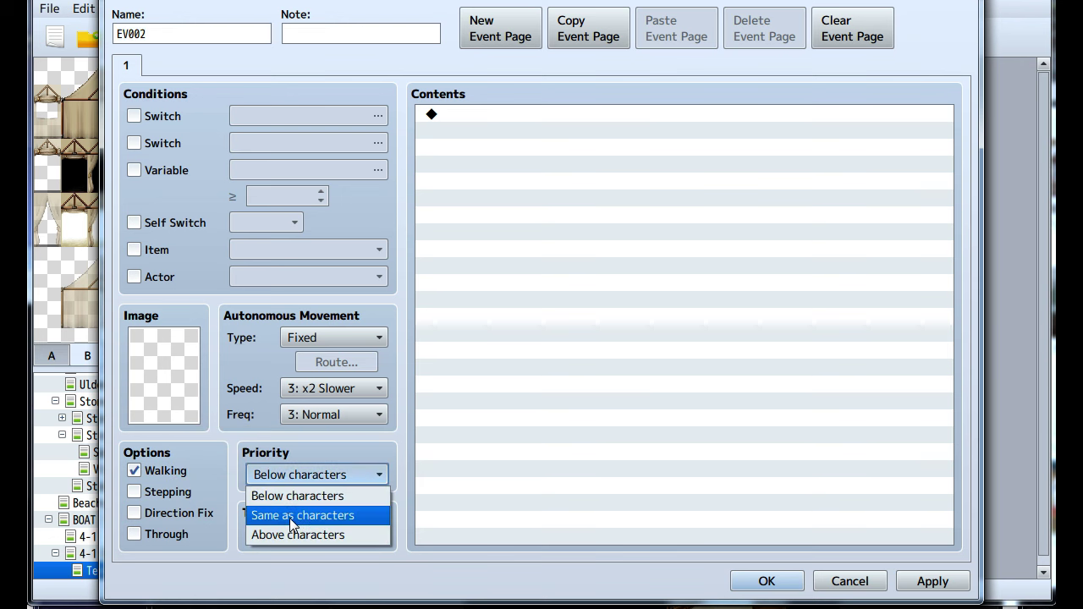
pyautogui.click(302, 514)
# Give the event the plain brown wooden chest image from !Chest, then apply and close the event
pyautogui.doubleClick(174, 363)
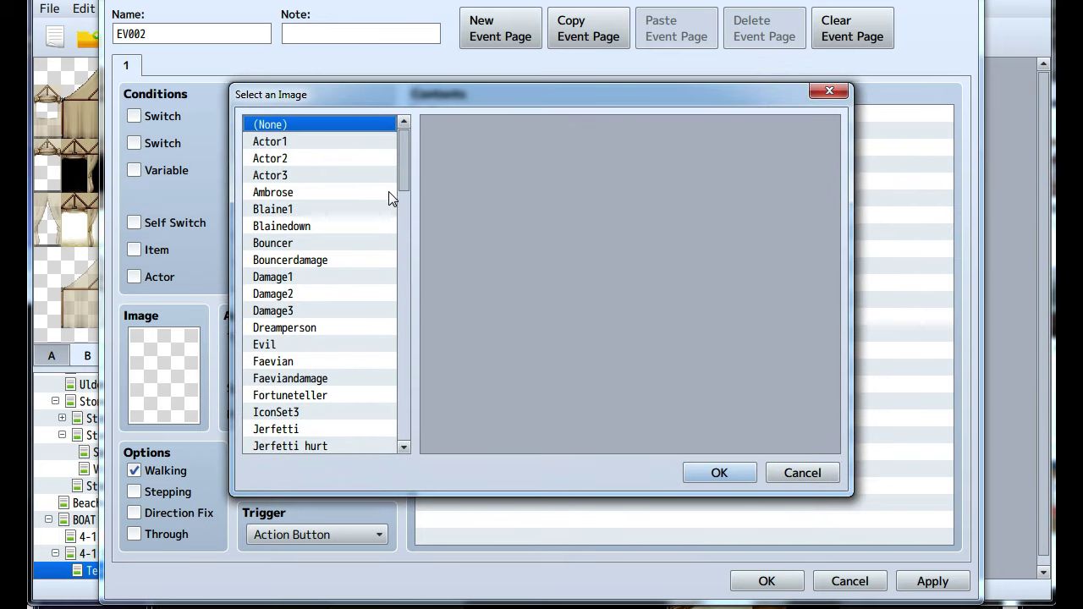
pyautogui.moveTo(402, 178); pyautogui.dragTo(392, 396)
pyautogui.scroll(4, 320, 381)
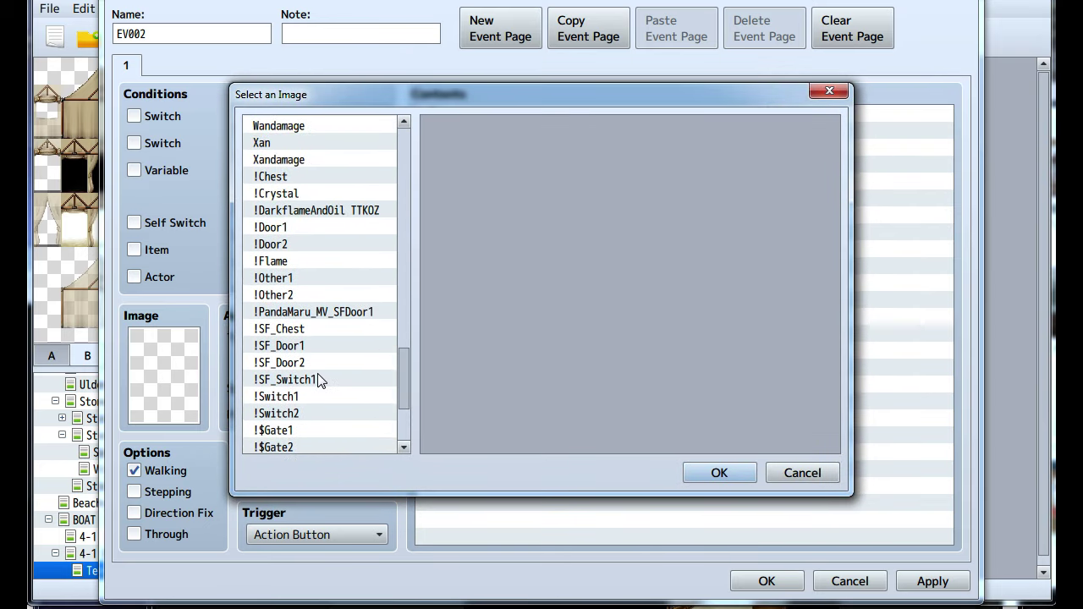
pyautogui.click(282, 262)
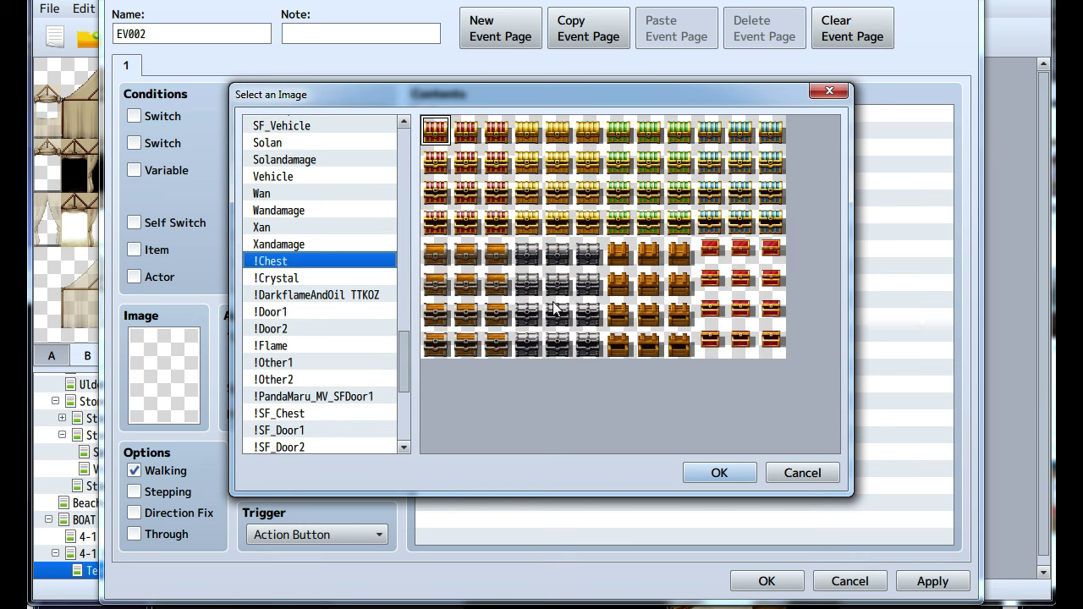
pyautogui.click(655, 259)
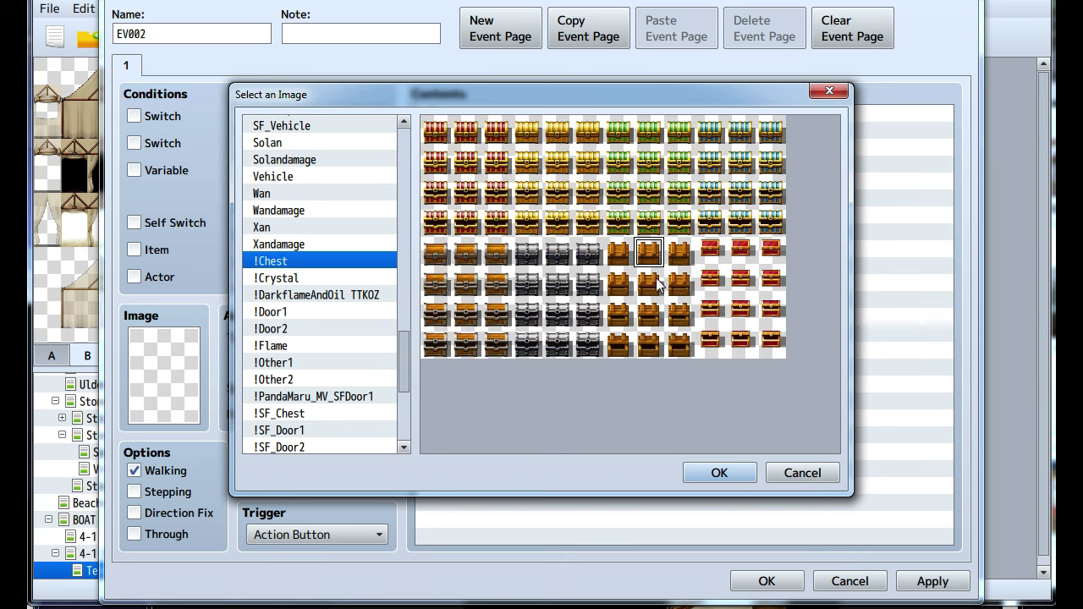
pyautogui.click(710, 474)
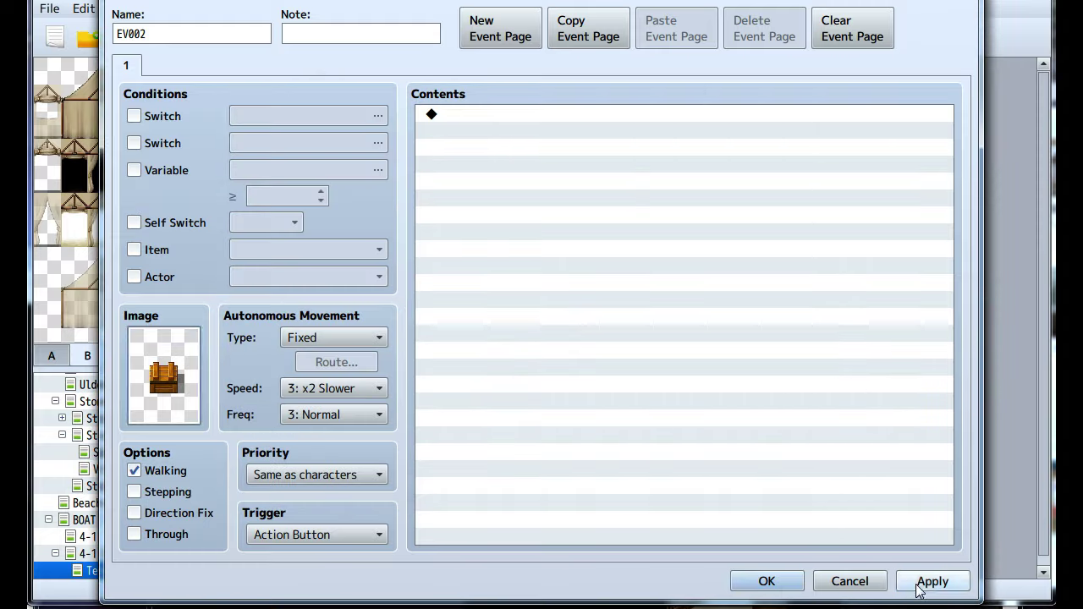
pyautogui.click(931, 582)
pyautogui.click(790, 581)
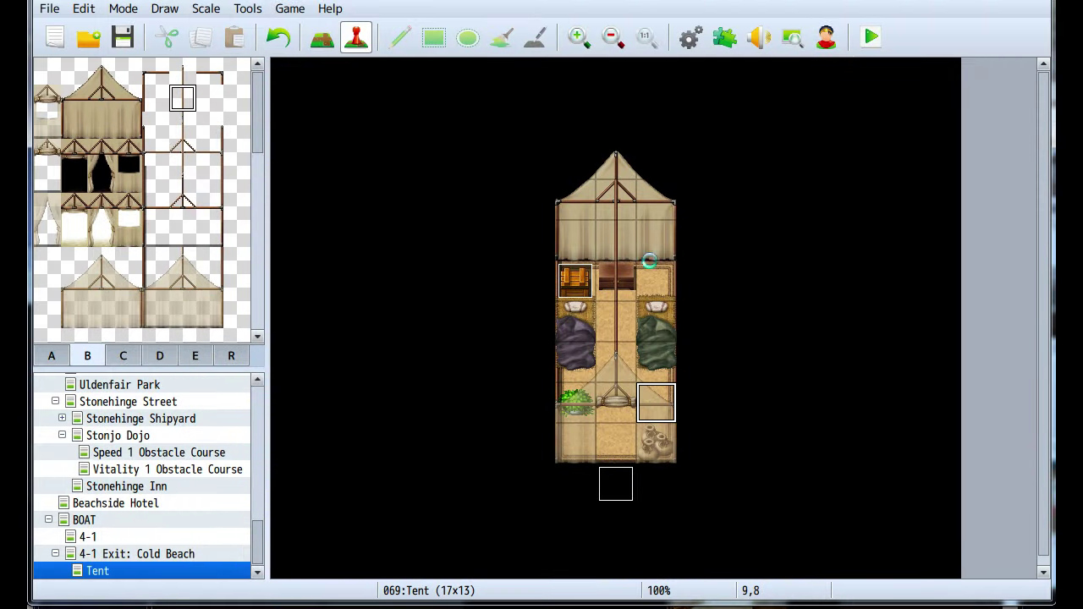
# Playtest the game, enter the tent from Cold Beach, and walk around the bedrolls, chest and drawer to check passage
pyautogui.click(872, 38)
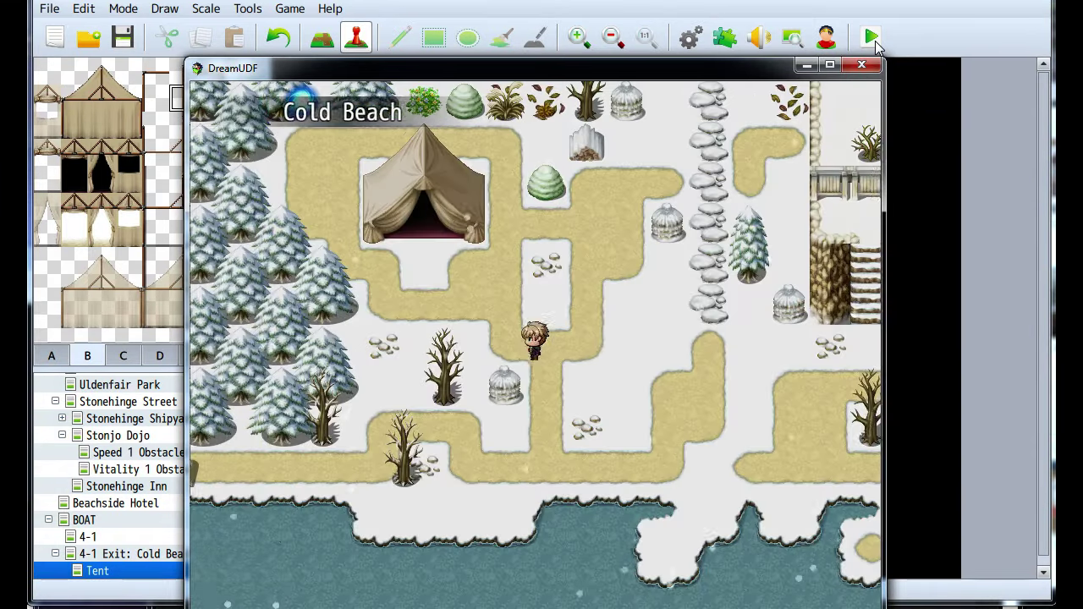
pyautogui.press('Up')
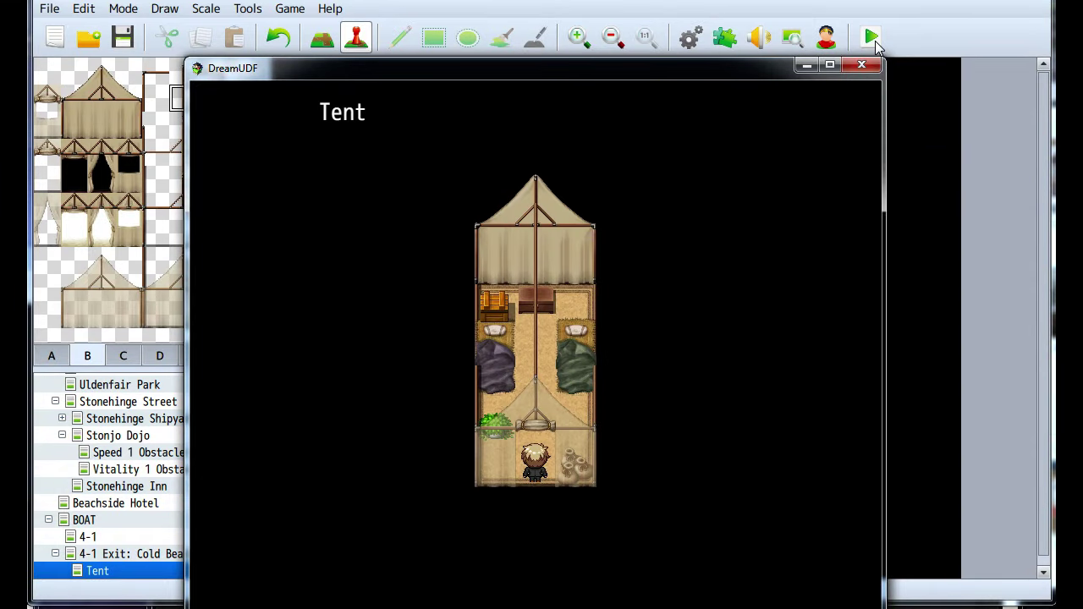
pyautogui.press('Up')
pyautogui.press('Left')
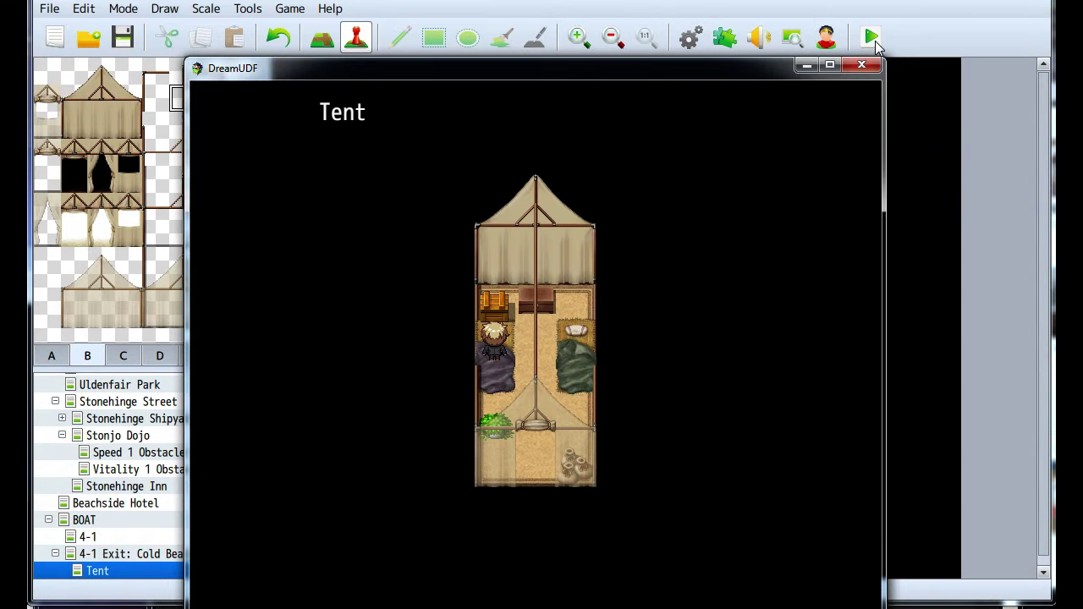
pyautogui.press('Right')
pyautogui.press('Right')
pyautogui.press('Up')
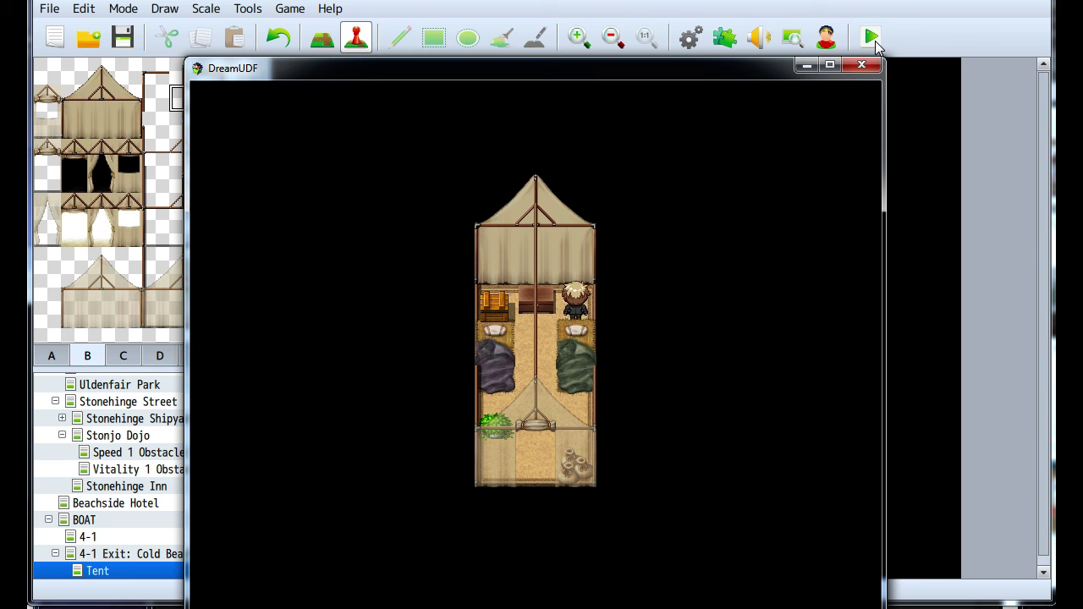
# Walk the character down the tent's interior, around the pots, and out to Cold Beach to check the exit
pyautogui.press('Down')
pyautogui.press('Down')
pyautogui.press('Down')
pyautogui.press('Down')
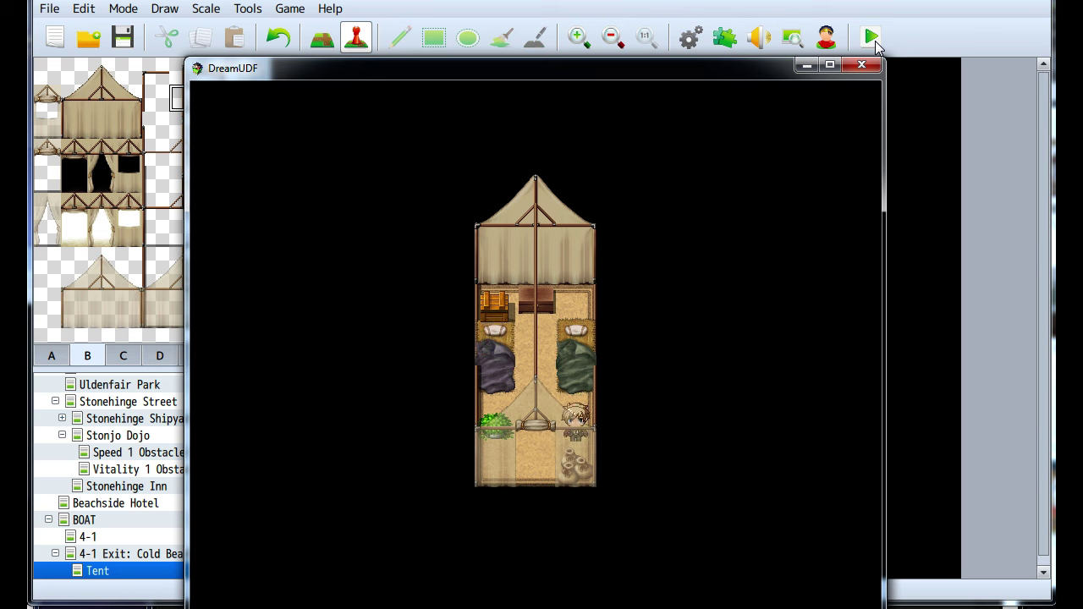
pyautogui.press('Left')
pyautogui.press('Left')
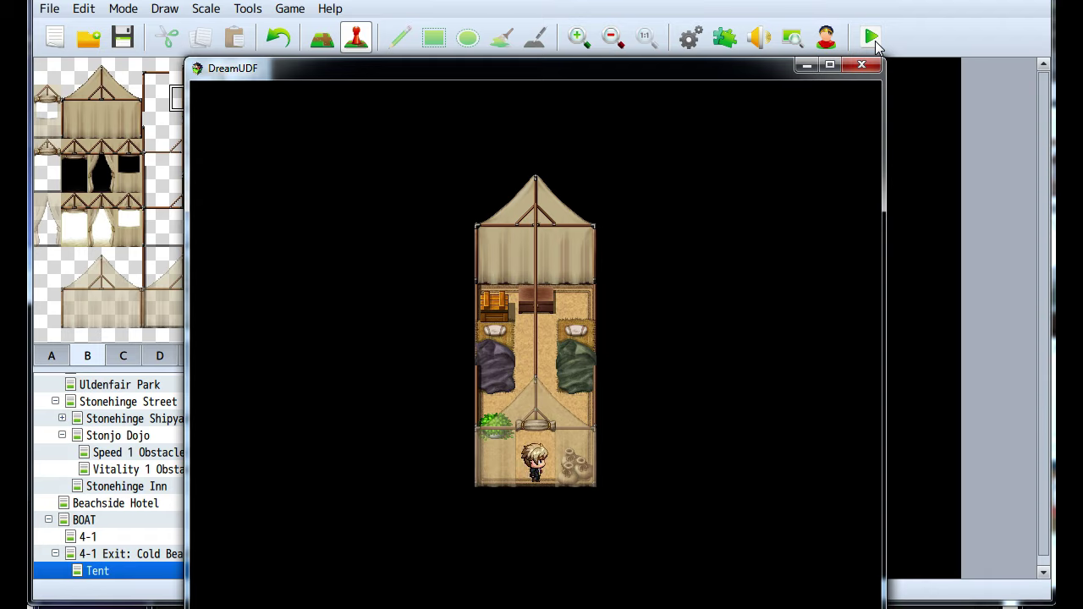
pyautogui.press('Down')
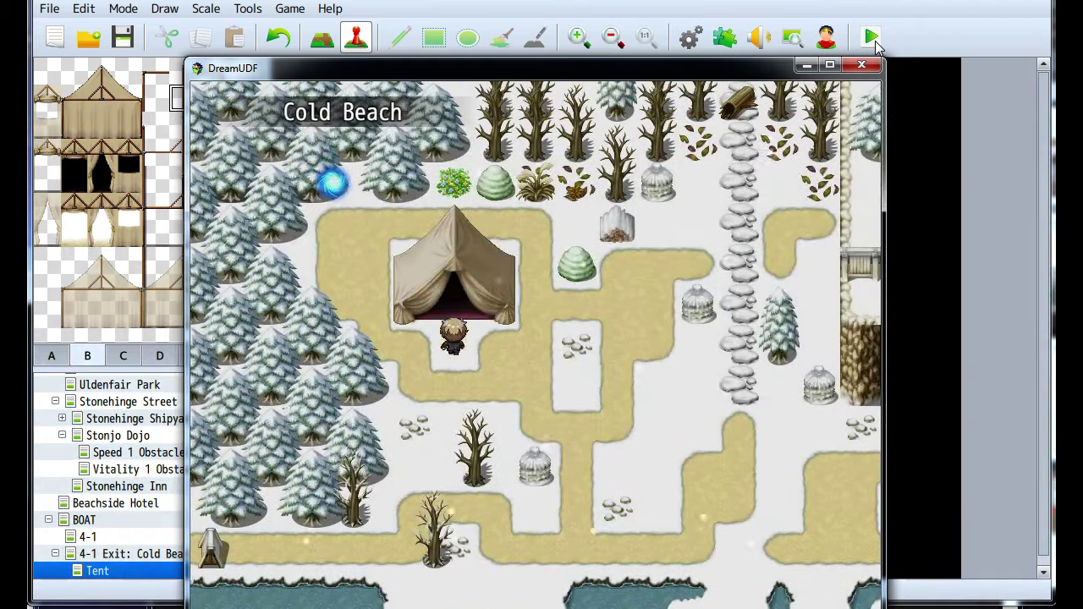
# Re-enter the tent, walk over to the purple bedroll and return outside to recheck the transfers
pyautogui.press('Up')
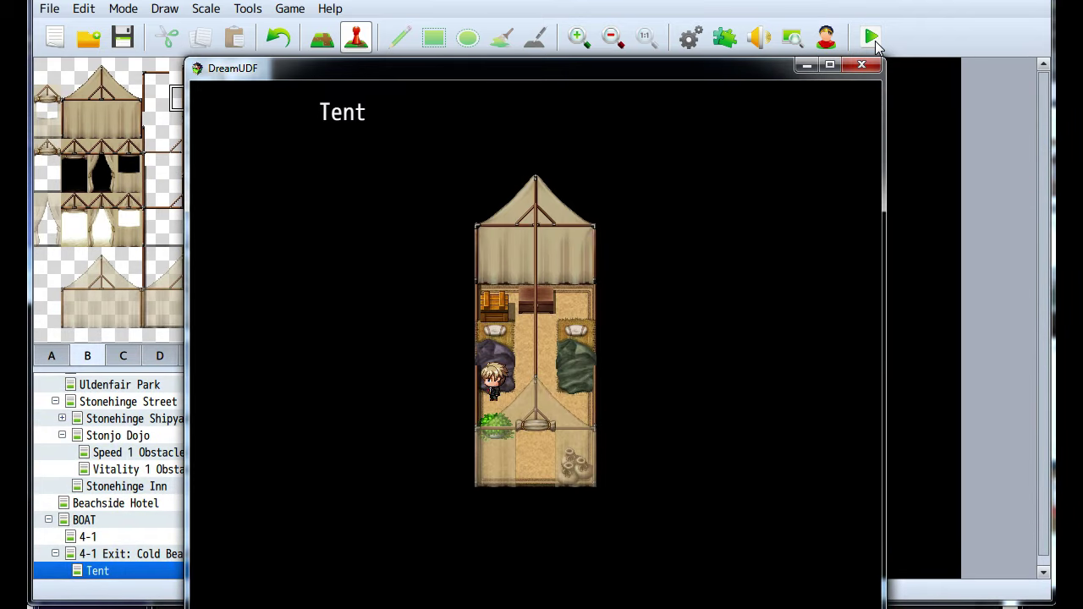
pyautogui.press('Up')
pyautogui.press('Right')
pyautogui.press('Down')
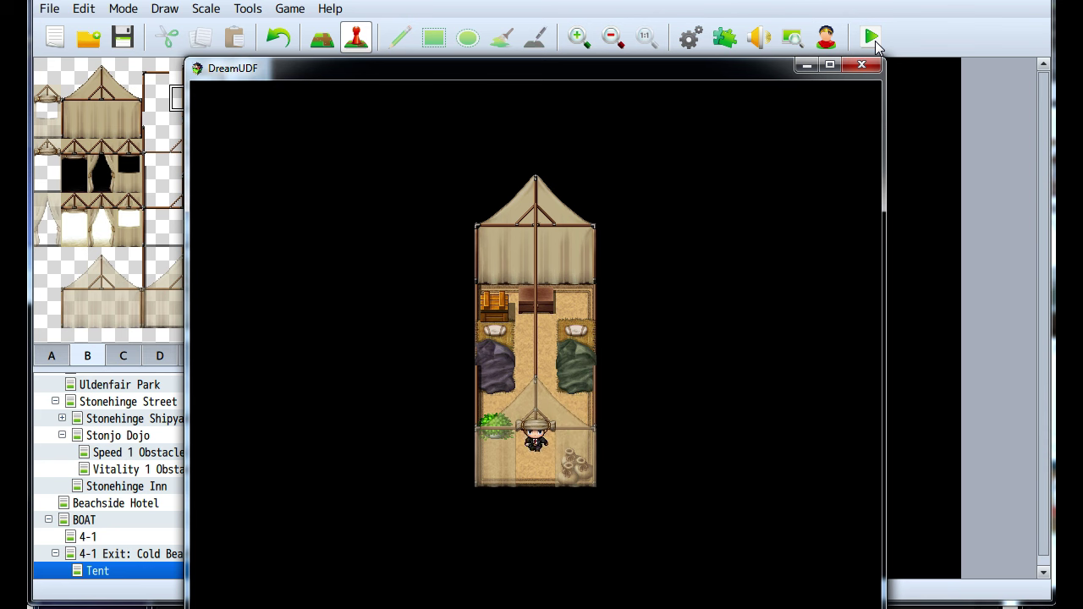
pyautogui.press('Down')
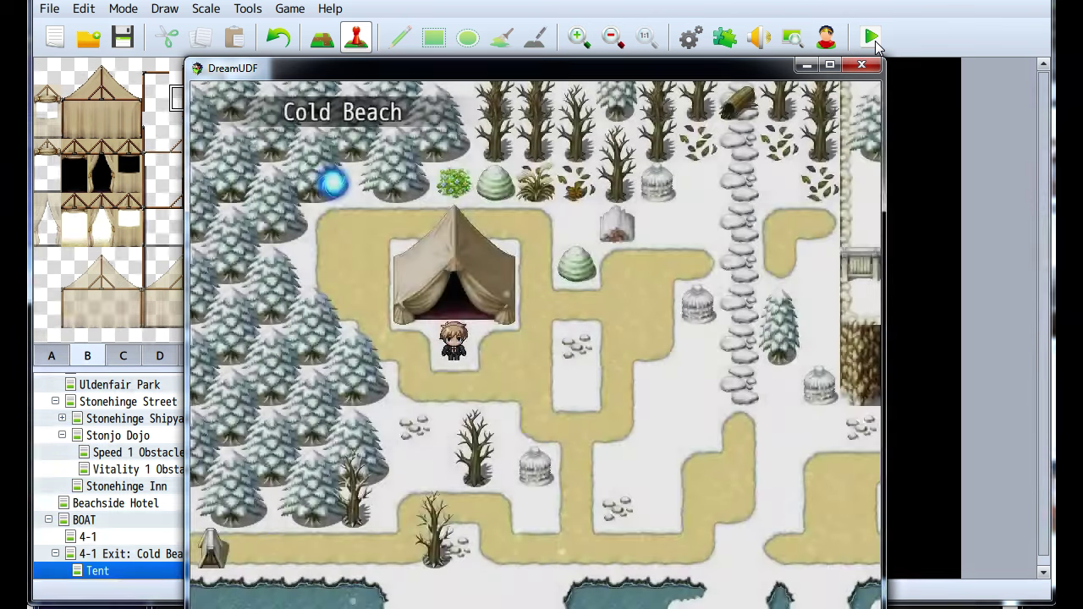
# Walk the character east from the tent and up along the vertical stone row to check its passage
pyautogui.press('Up')
pyautogui.press('Right')
pyautogui.press('Down')
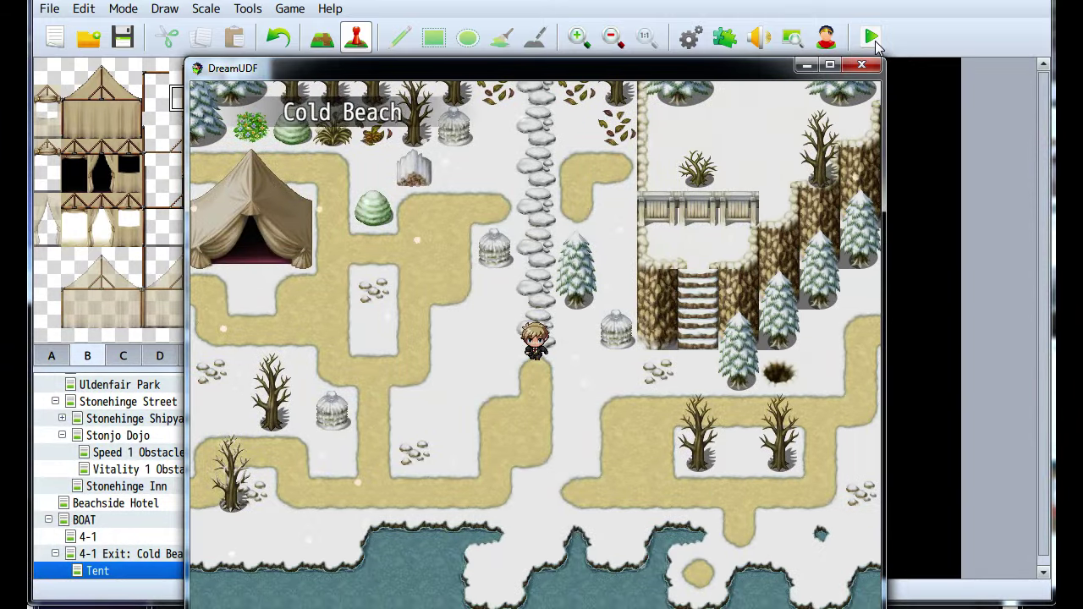
pyautogui.press('Left')
pyautogui.press('Up')
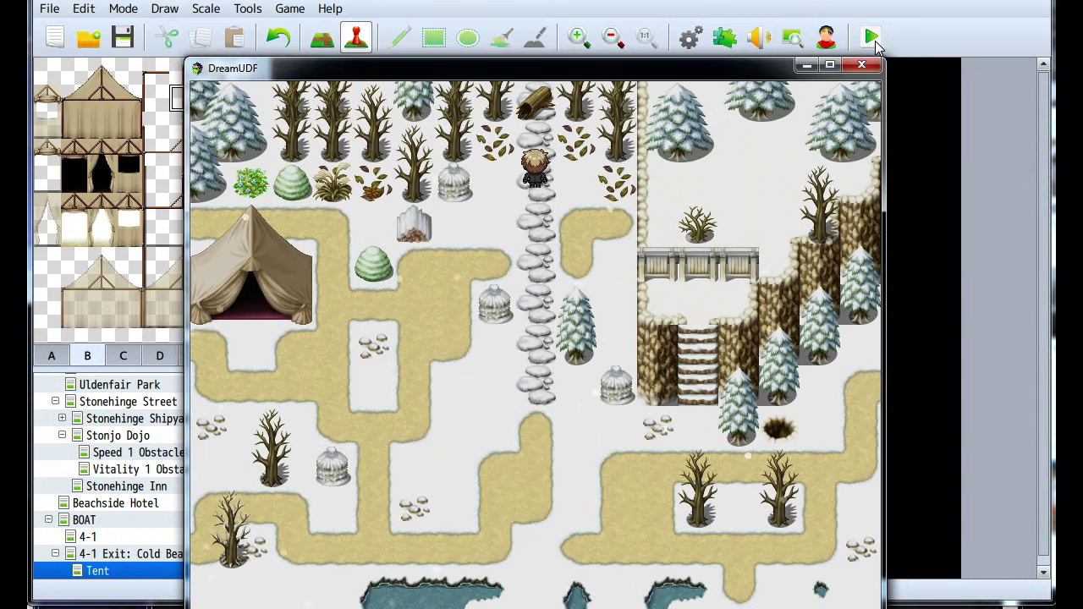
# Climb the snowy stairs below the fence, come back down and follow the dirt path east to the gravel patch
pyautogui.press('Down')
pyautogui.press('Right')
pyautogui.press('Up')
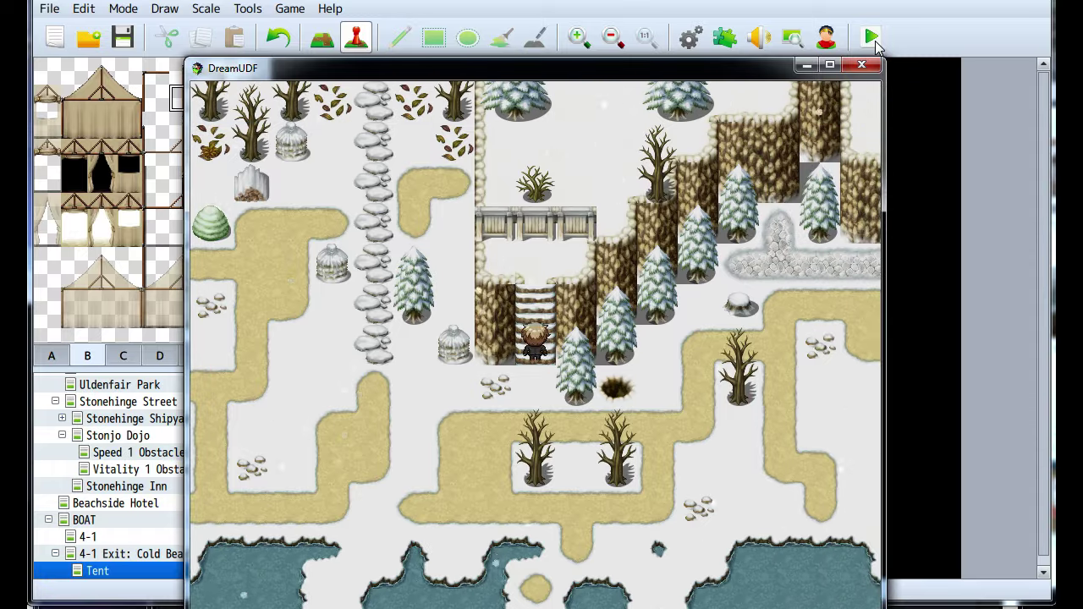
pyautogui.press('Right')
pyautogui.press('Left')
pyautogui.press('Down')
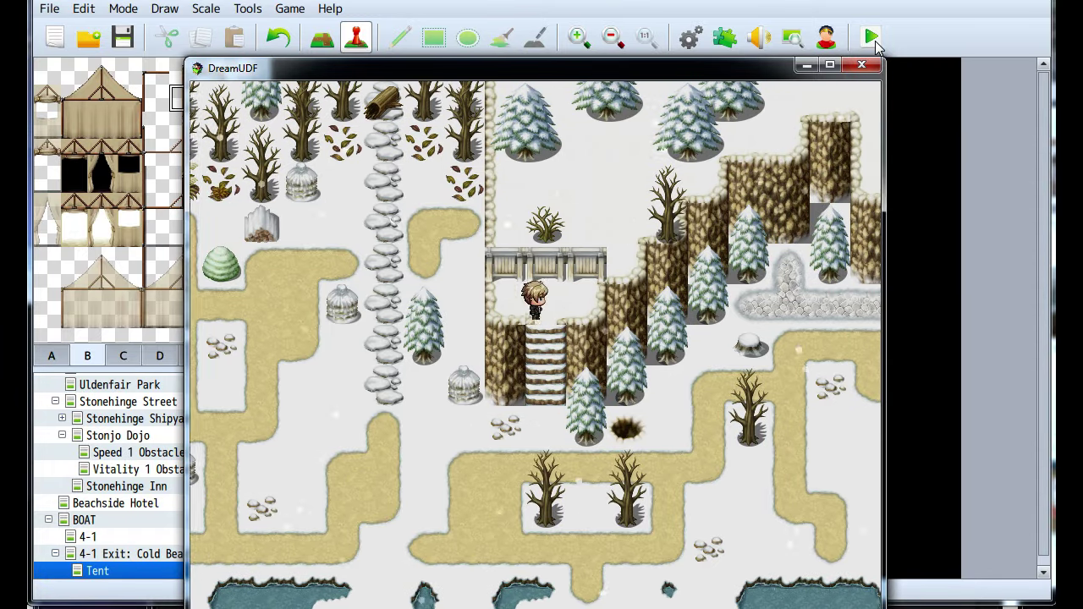
pyautogui.press('Right')
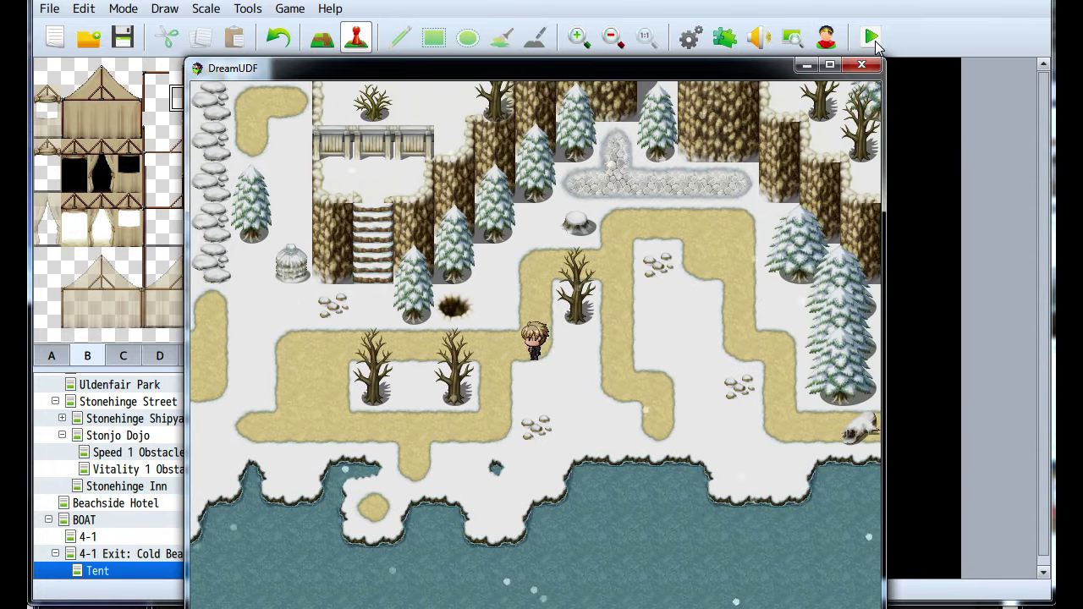
pyautogui.press('Up')
pyautogui.press('Up')
pyautogui.press('Right')
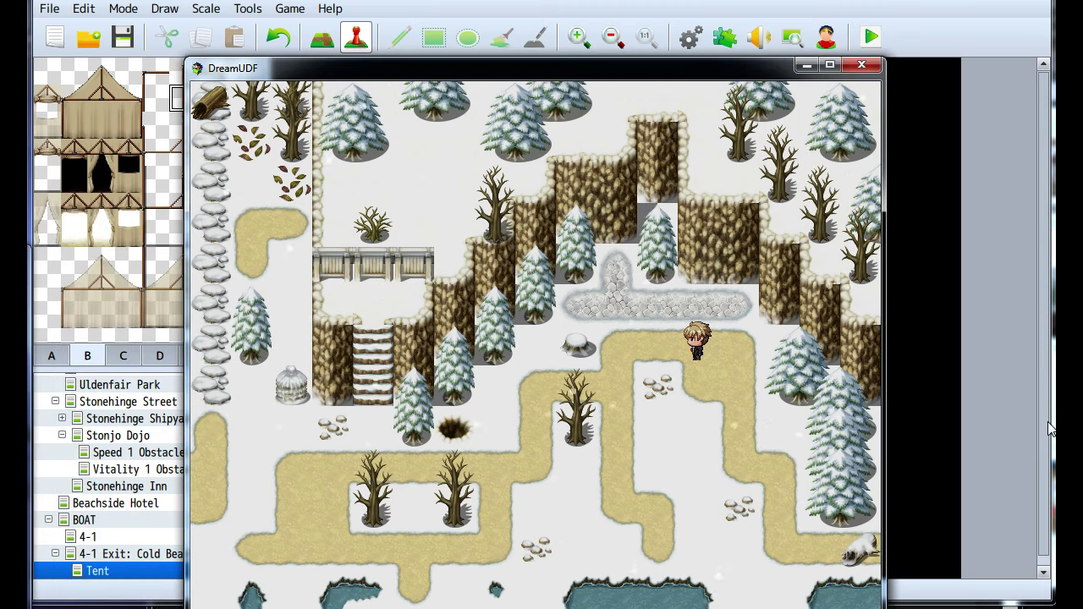
# Walk down to the shoreline and back west, approaching the dead trees on the path below the tent
pyautogui.press('Down')
pyautogui.press('Right')
pyautogui.press('Left')
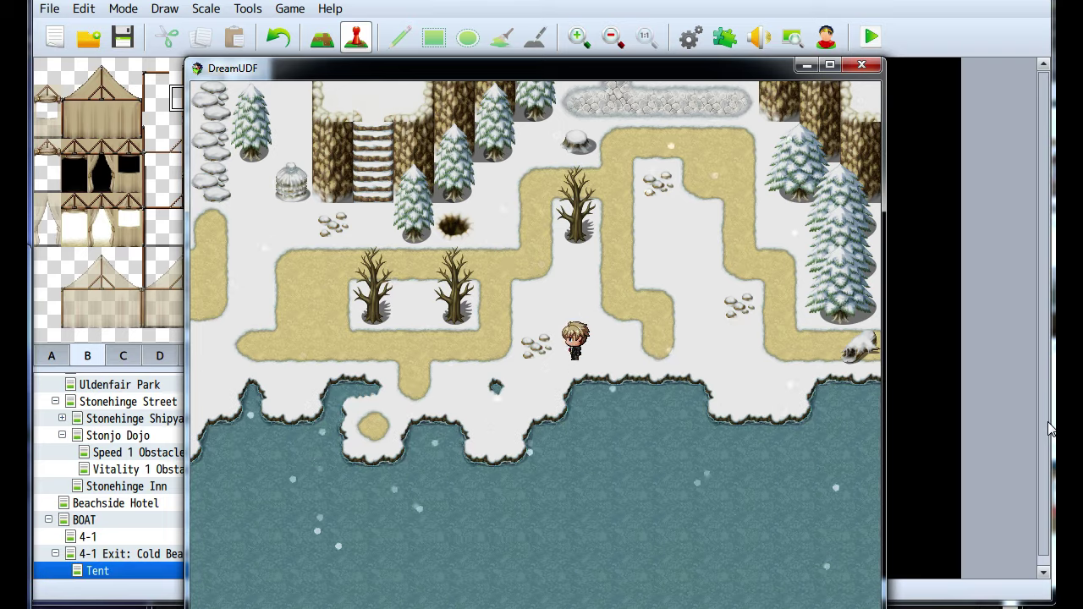
pyautogui.press('Up')
pyautogui.press('Left')
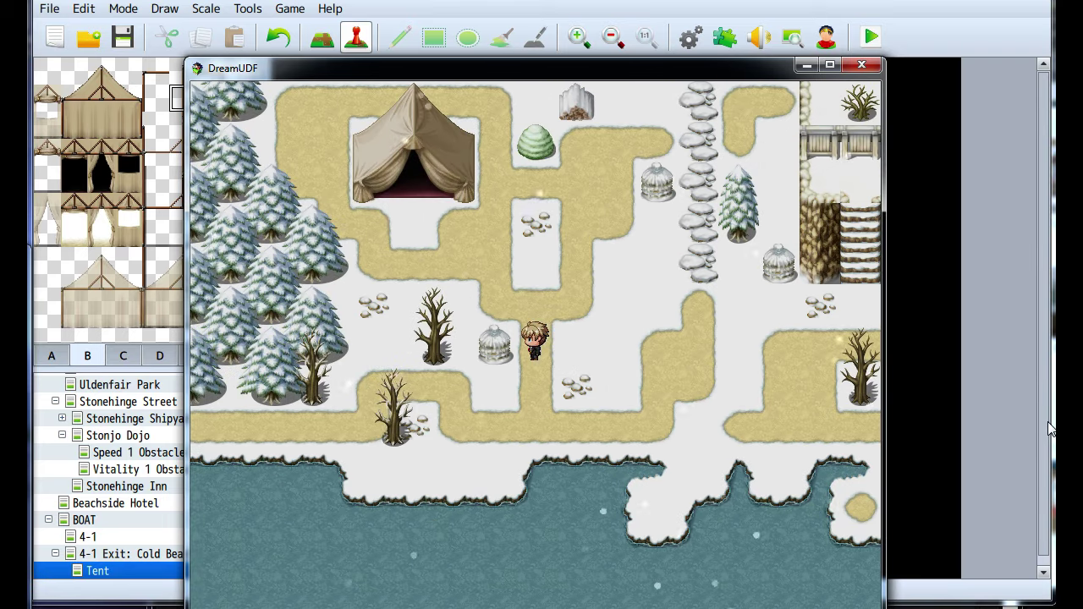
pyautogui.press('Up')
pyautogui.press('Left')
pyautogui.press('Down')
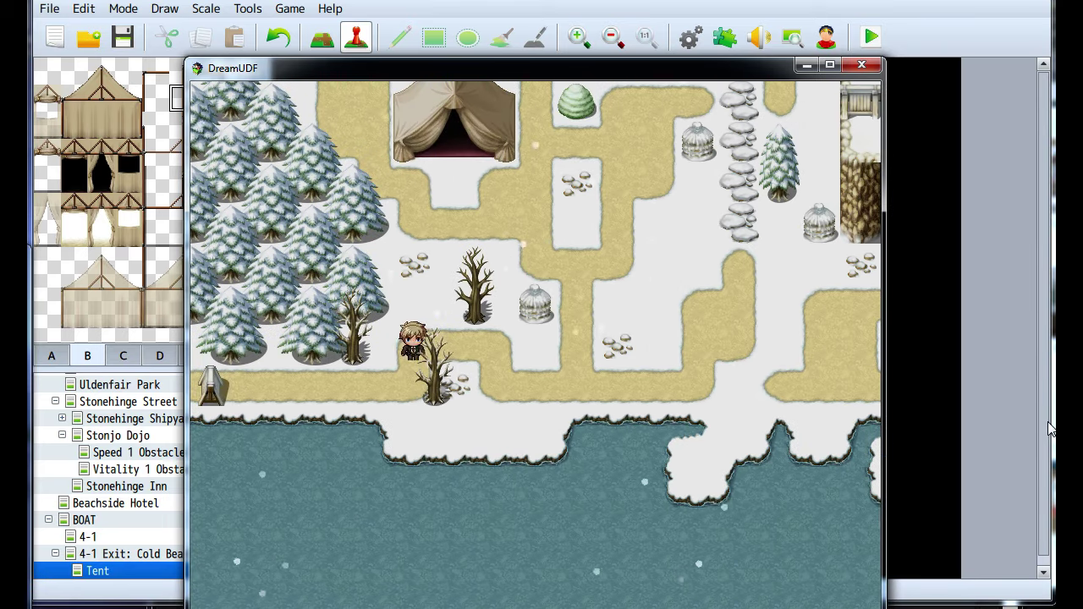
# Check passage around the dead tree beside the small rocks on the lower path, and close the playtest
pyautogui.press('Right')
pyautogui.press('Down')
pyautogui.press('Up')
pyautogui.press('Left')
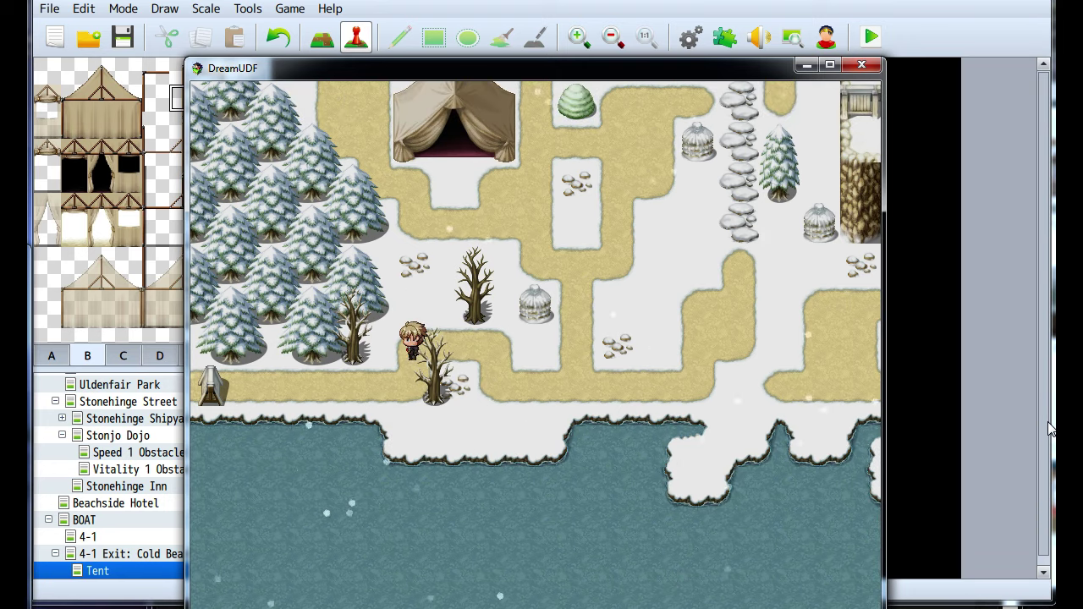
pyautogui.press('Right')
pyautogui.press('Left')
pyautogui.press('Down')
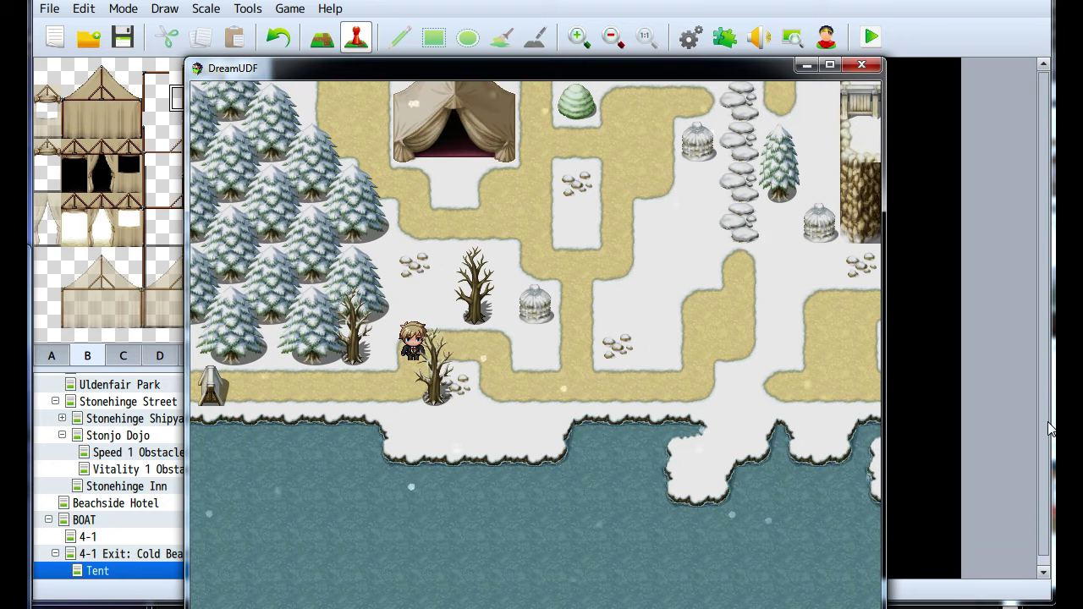
pyautogui.press('Down')
pyautogui.press('Right')
pyautogui.press('Down')
pyautogui.press('Left')
pyautogui.press('Right')
pyautogui.press('Left')
pyautogui.press('Right')
pyautogui.press('Up')
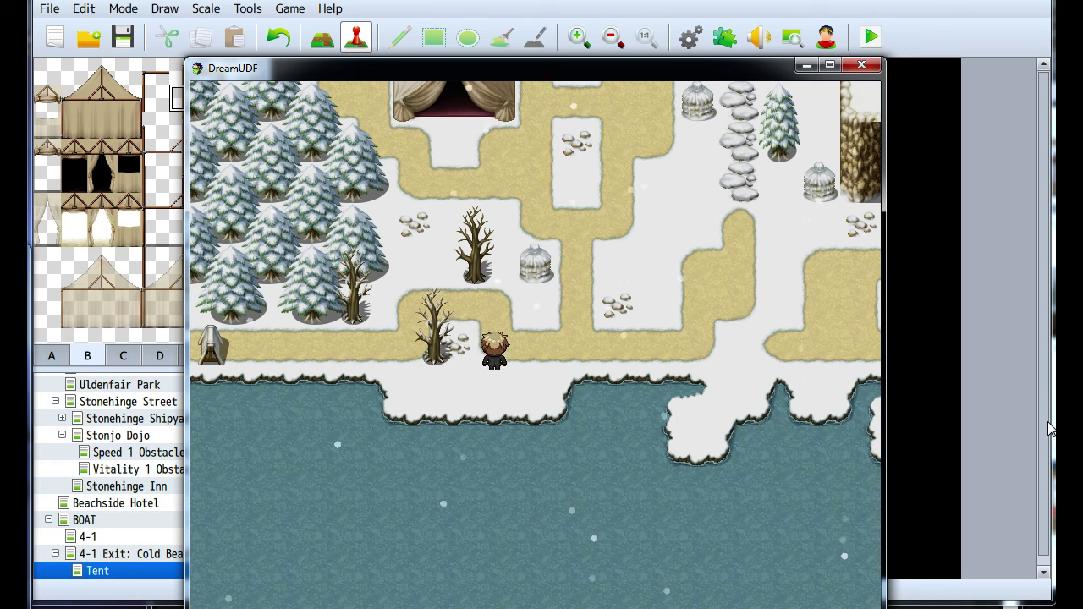
pyautogui.press('Up')
pyautogui.press('Left')
pyautogui.press('Left')
pyautogui.press('Up')
pyautogui.press('Down')
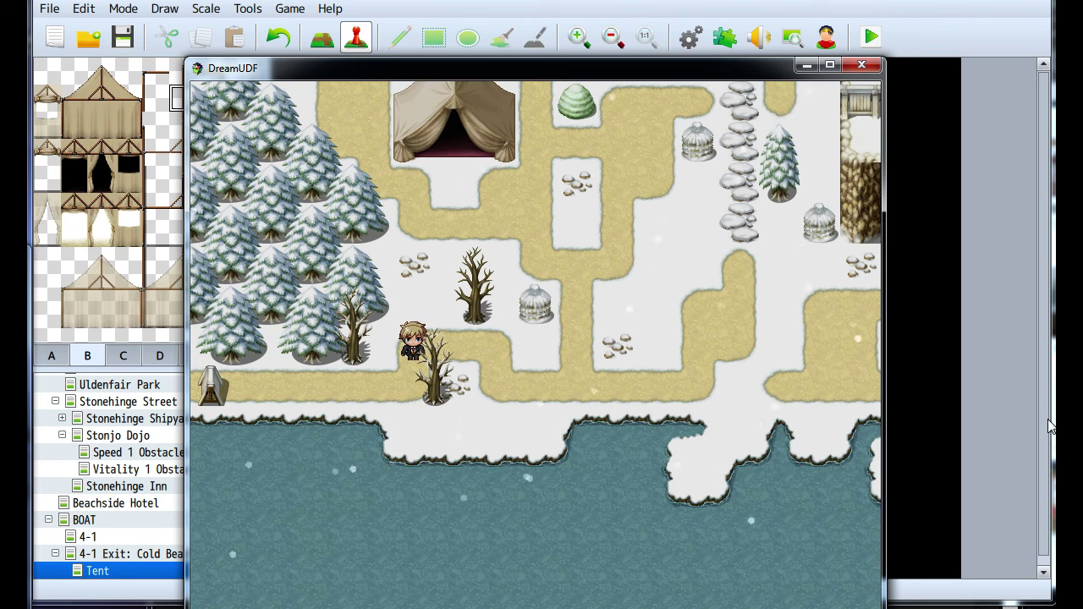
pyautogui.click(863, 66)
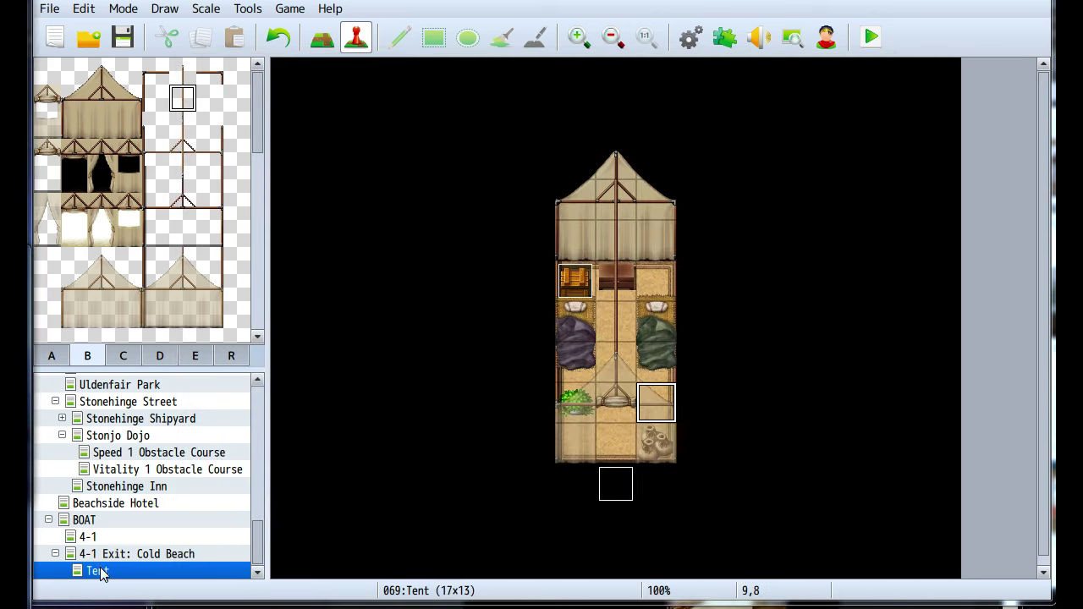
# On the Cold Beach map, erase the dead tree on the lower path and repaint its rock tile with a copied small-stones tile
pyautogui.click(105, 554)
pyautogui.scroll(-3, 416, 391)
pyautogui.keyDown('shift'); pyautogui.hscroll(-3, 358, 466); pyautogui.keyUp('shift')
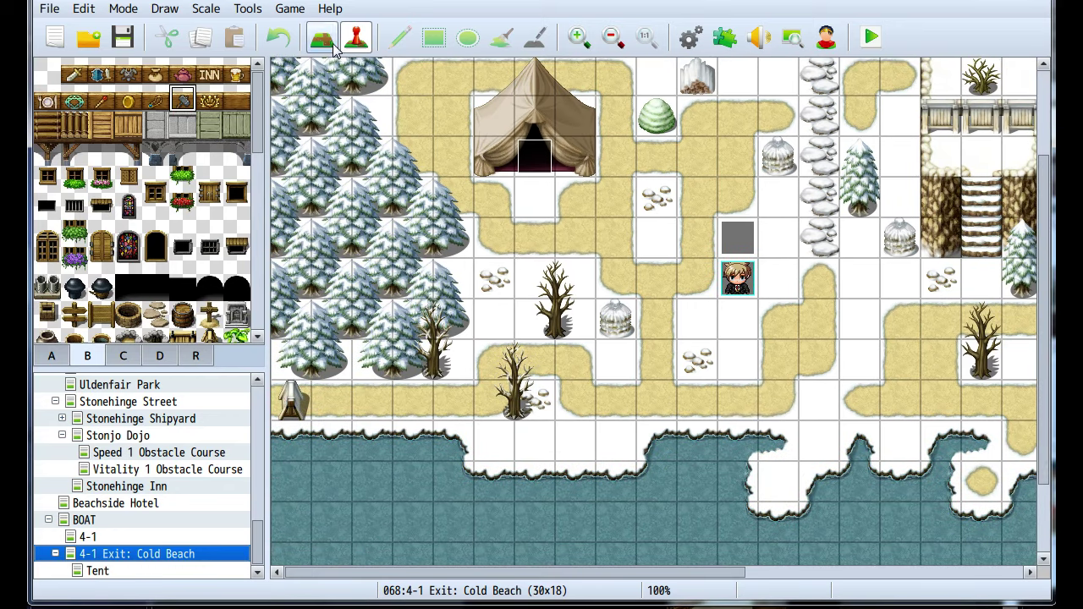
pyautogui.click(332, 46)
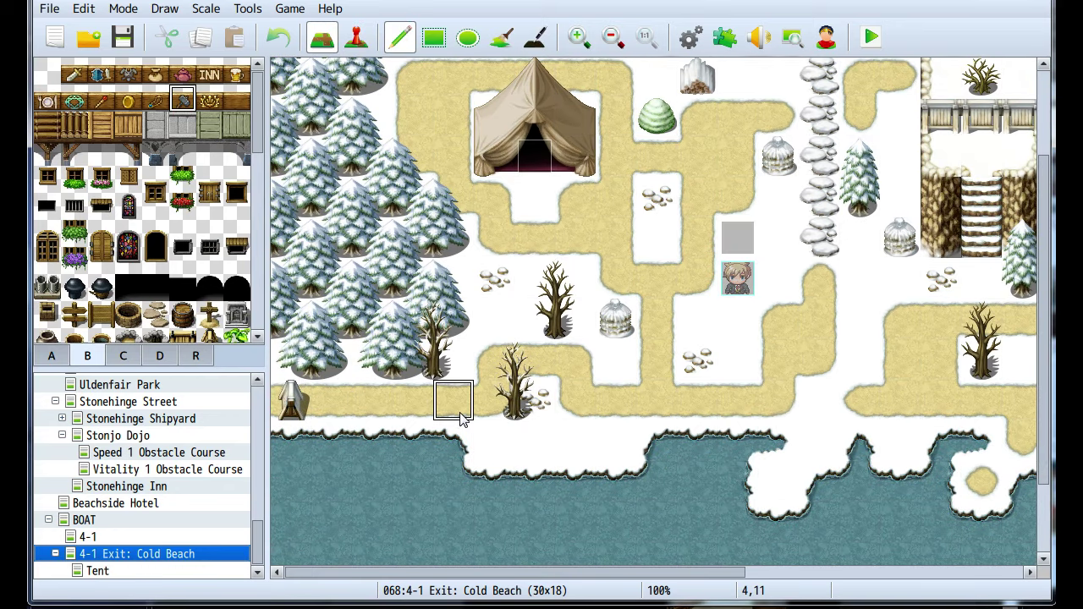
pyautogui.click(52, 357)
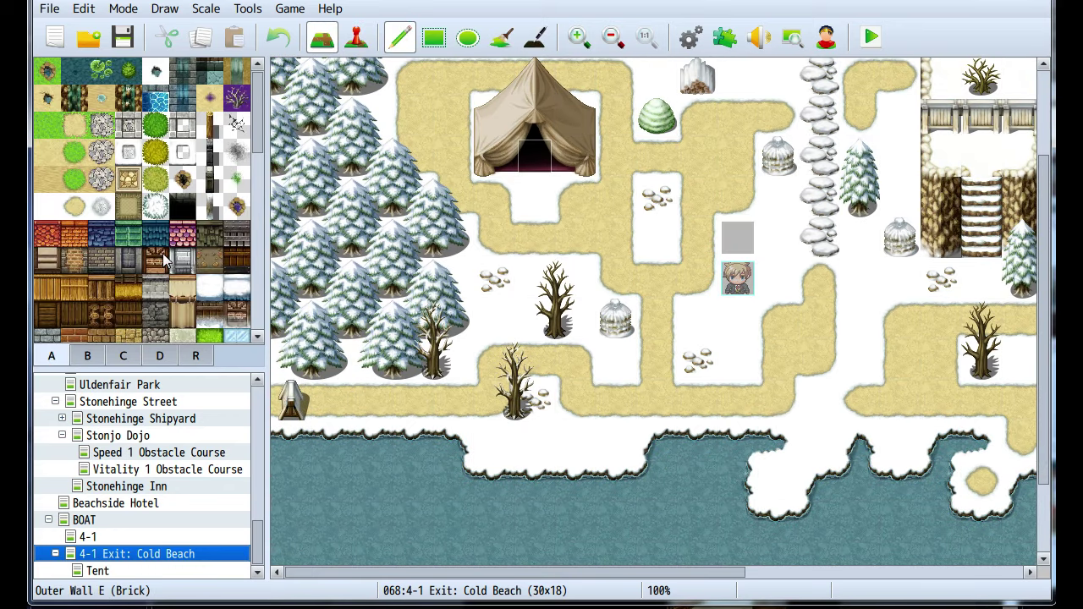
pyautogui.scroll(-4, 149, 241)
pyautogui.scroll(-2, 146, 241)
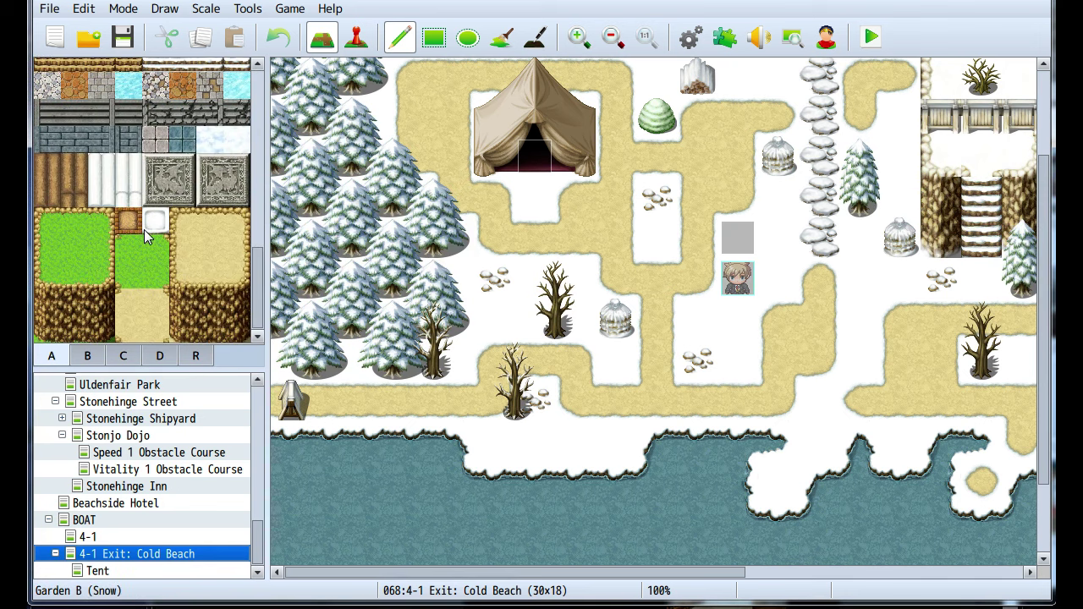
pyautogui.click(505, 398)
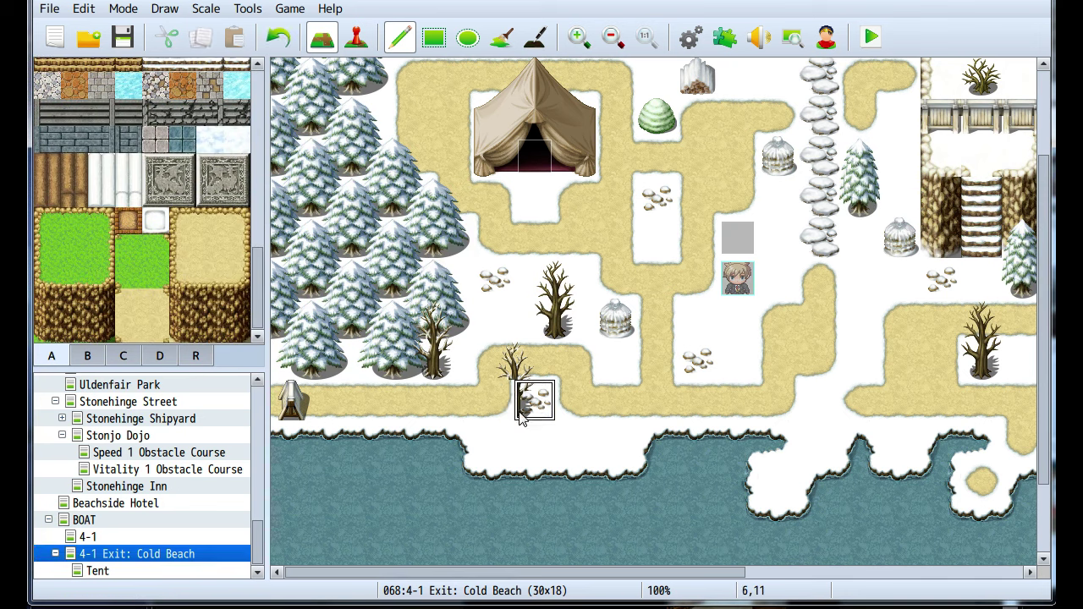
pyautogui.click(530, 366)
pyautogui.click(505, 372)
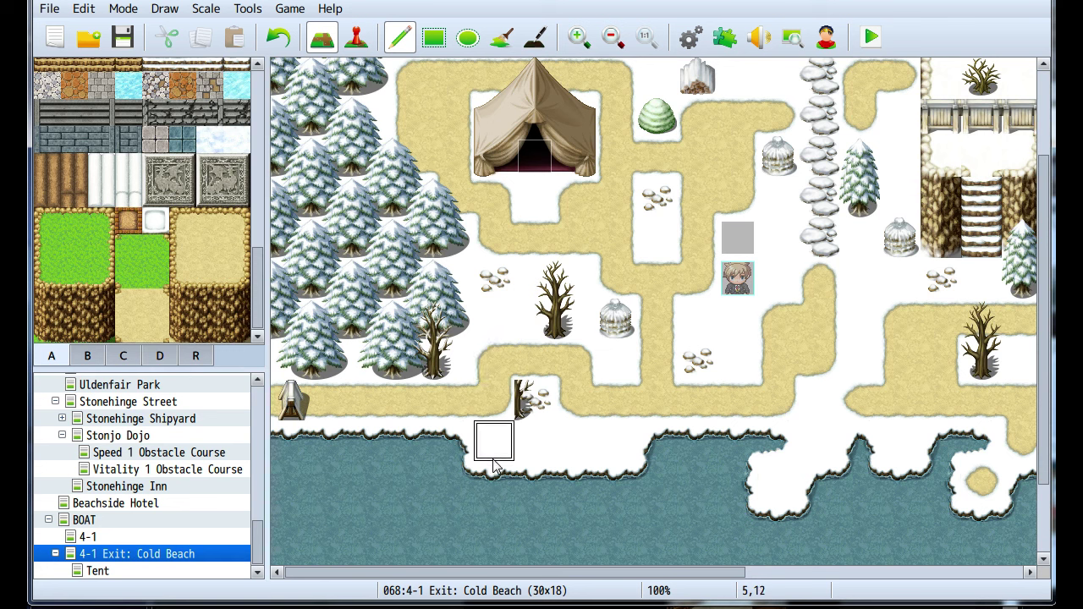
pyautogui.rightClick(495, 279)
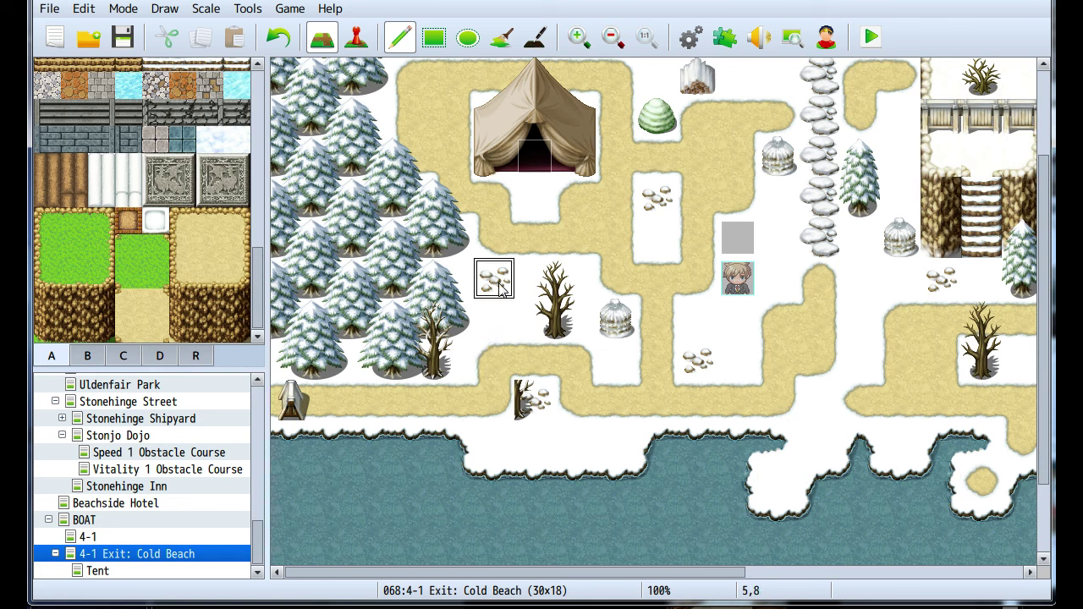
pyautogui.click(535, 399)
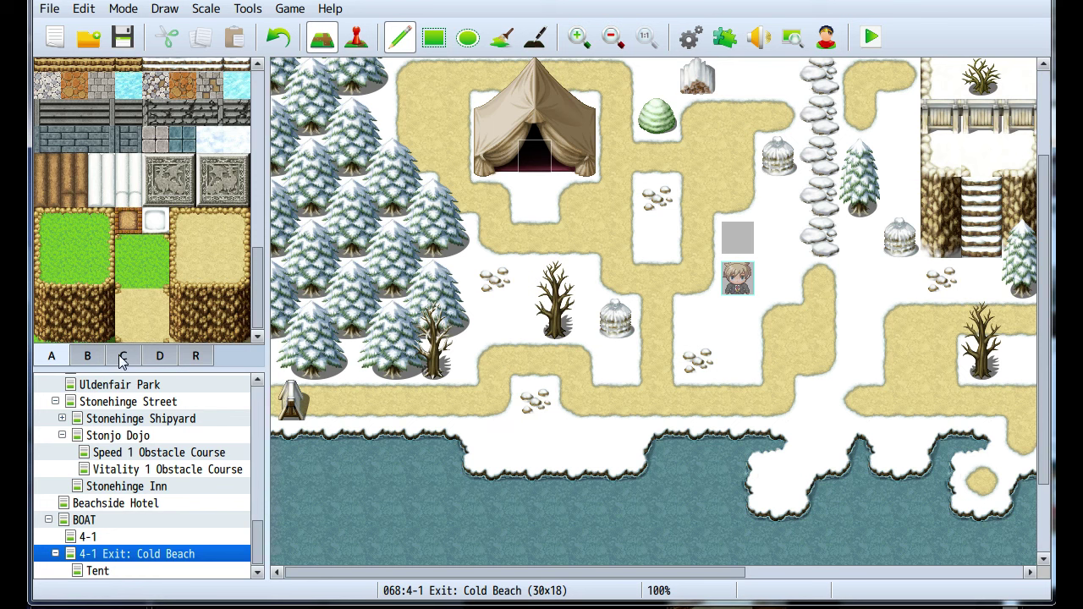
# Try a plain wooden barrel from sheet B on the tile directly below the tent's right corner
pyautogui.click(85, 359)
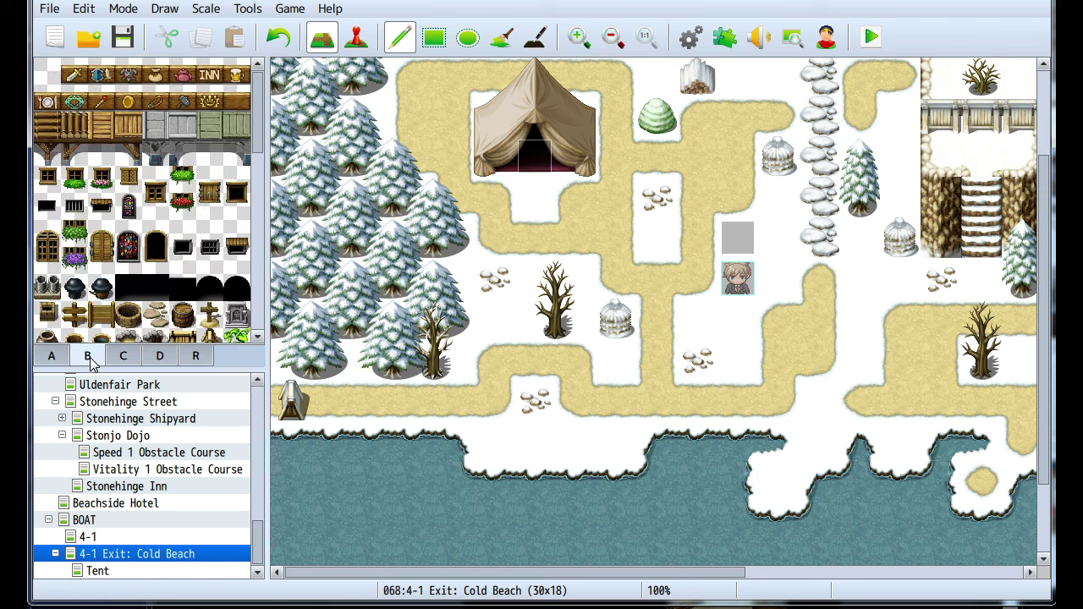
pyautogui.click(182, 315)
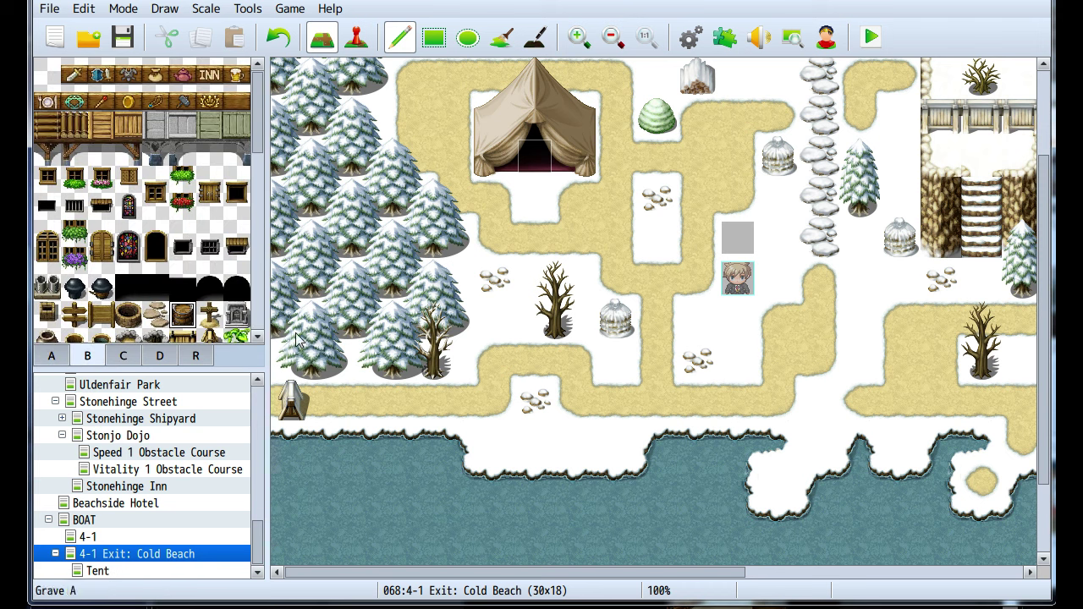
pyautogui.scroll(3, 623, 382)
pyautogui.click(576, 322)
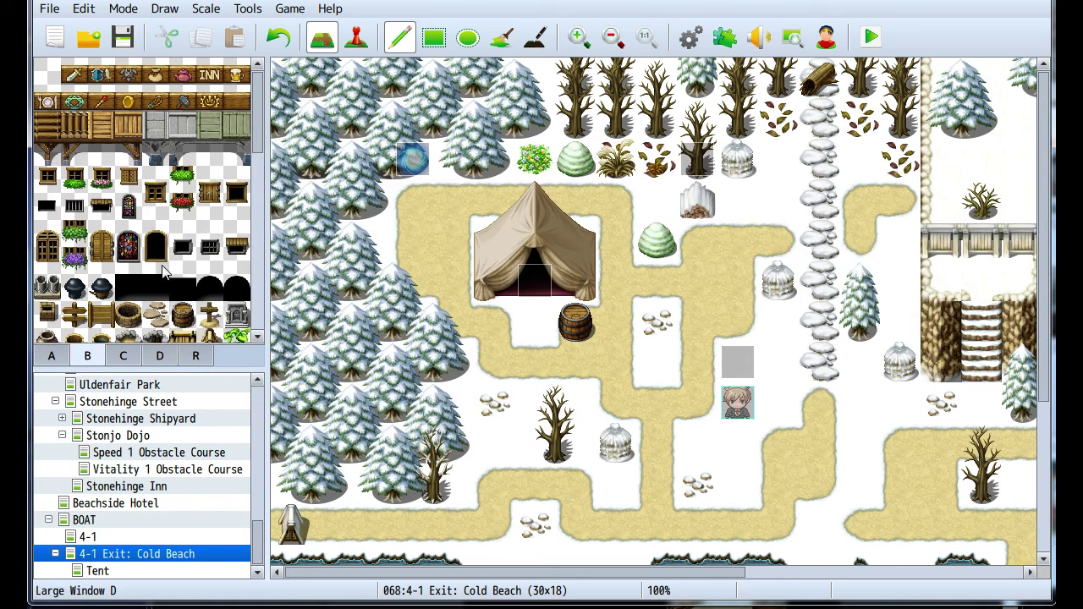
# Place the snow-covered barrel below the tent's right corner, undoing the earlier barrel placements so only the snowy one is used
pyautogui.scroll(-6, 192, 198)
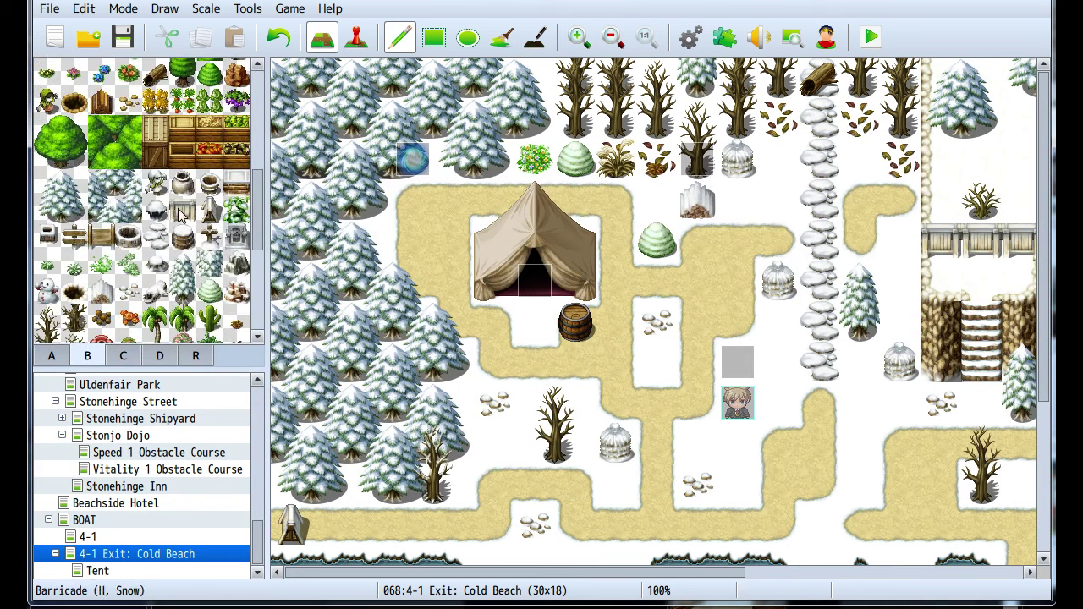
pyautogui.click(182, 237)
pyautogui.click(575, 321)
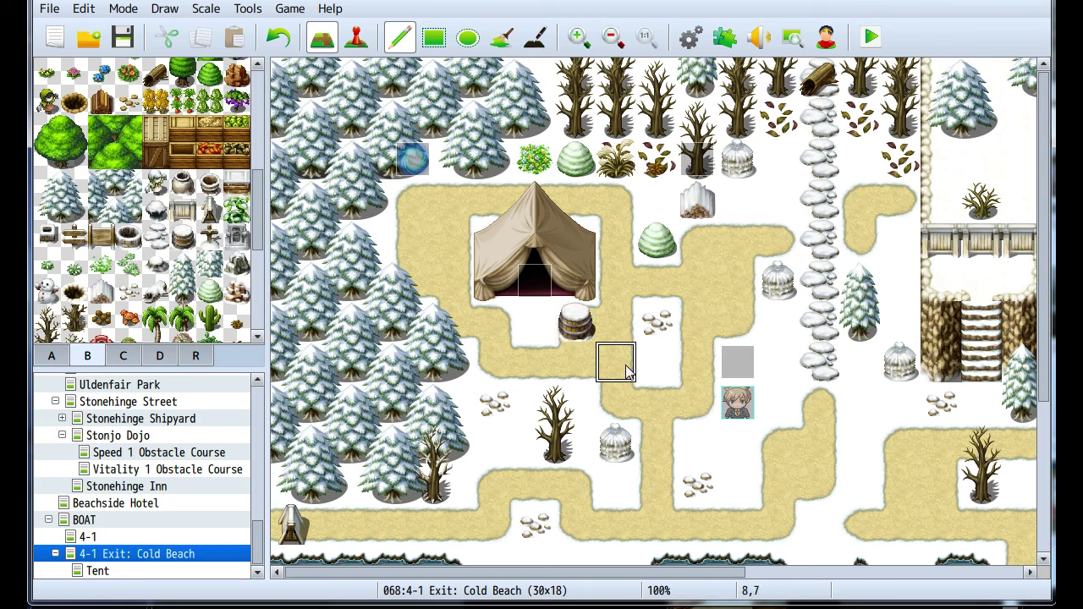
pyautogui.hotkey('ctrl', 'z')
pyautogui.hotkey('ctrl', 'z')
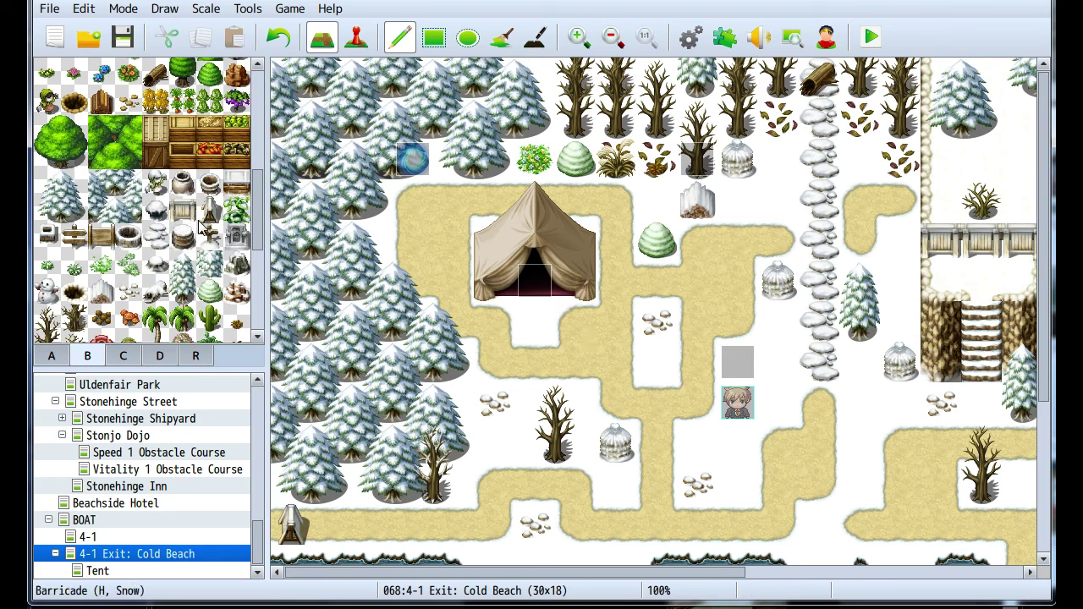
pyautogui.click(576, 325)
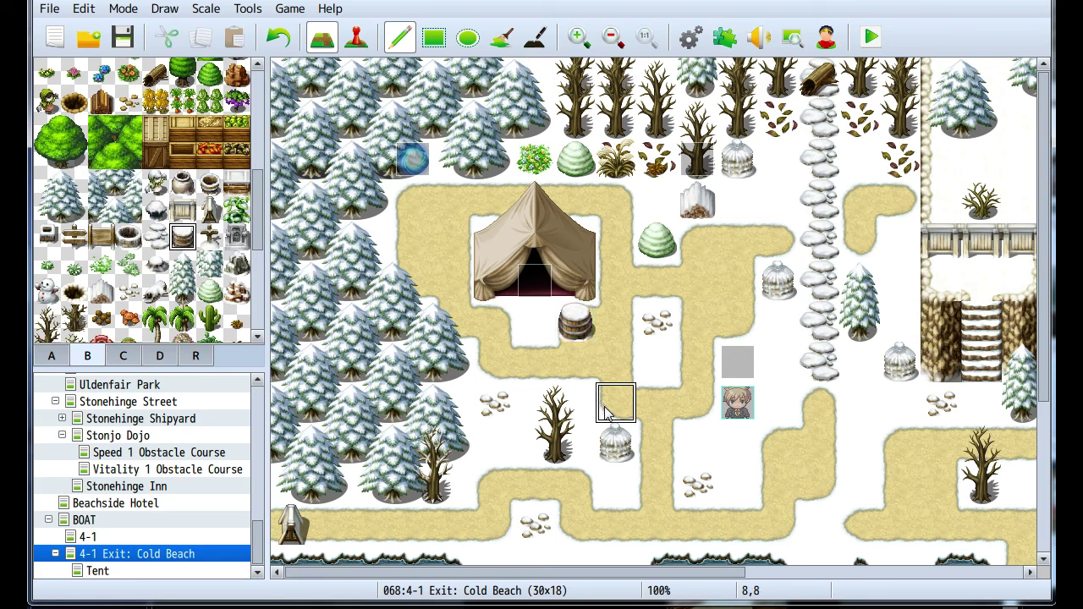
# Undo the last barrel placement, put the snow-covered barrel directly left of the tent instead, and check the Cold Beach map in a short playtest
pyautogui.hotkey('ctrl', 'z')
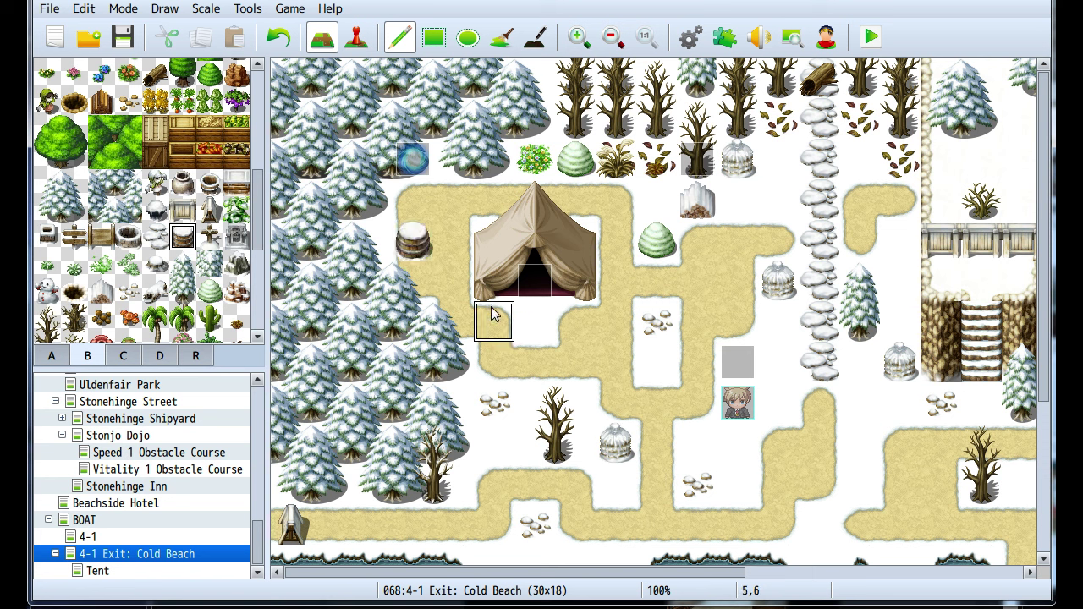
pyautogui.click(454, 257)
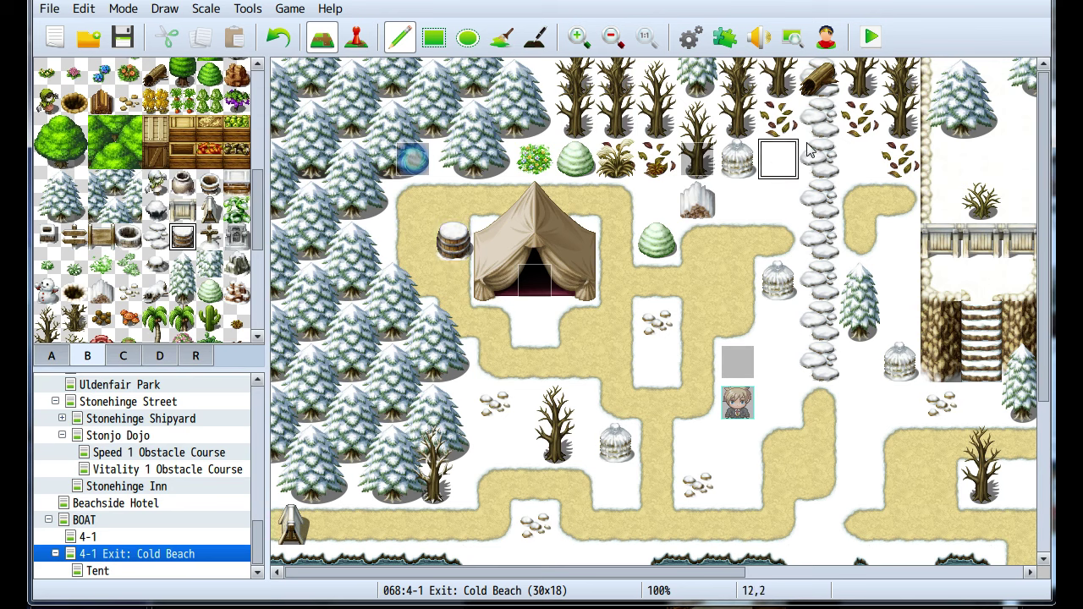
pyautogui.click(874, 44)
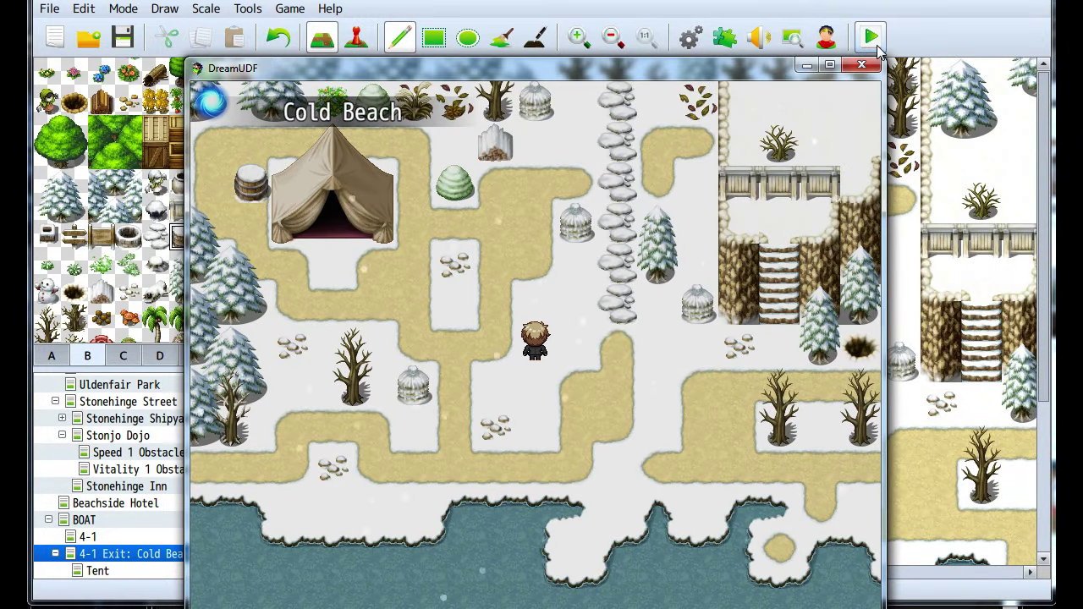
pyautogui.press('Right')
pyautogui.press('Up')
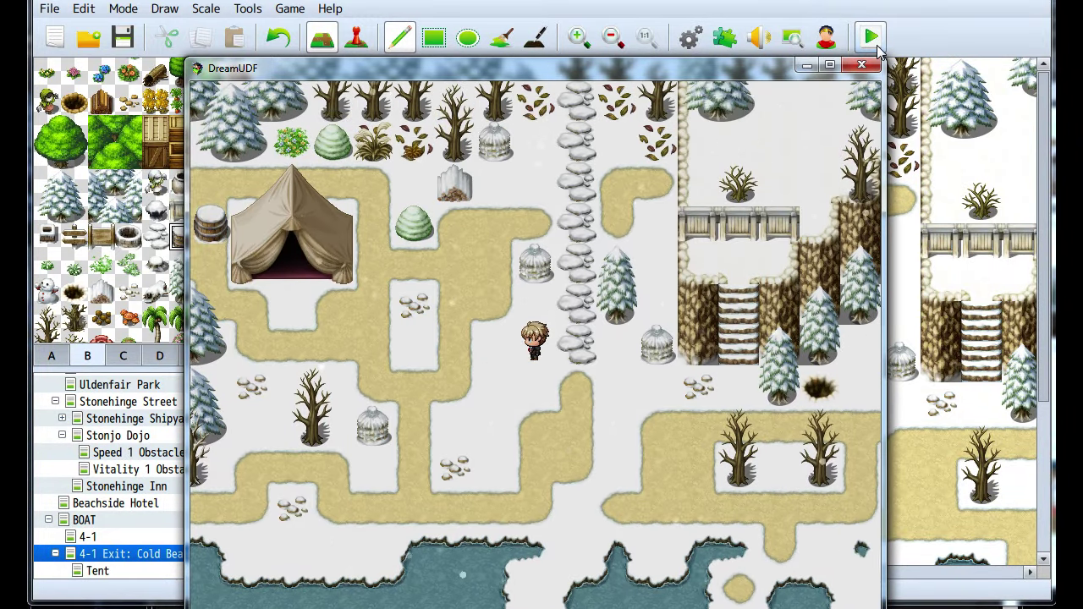
pyautogui.click(862, 66)
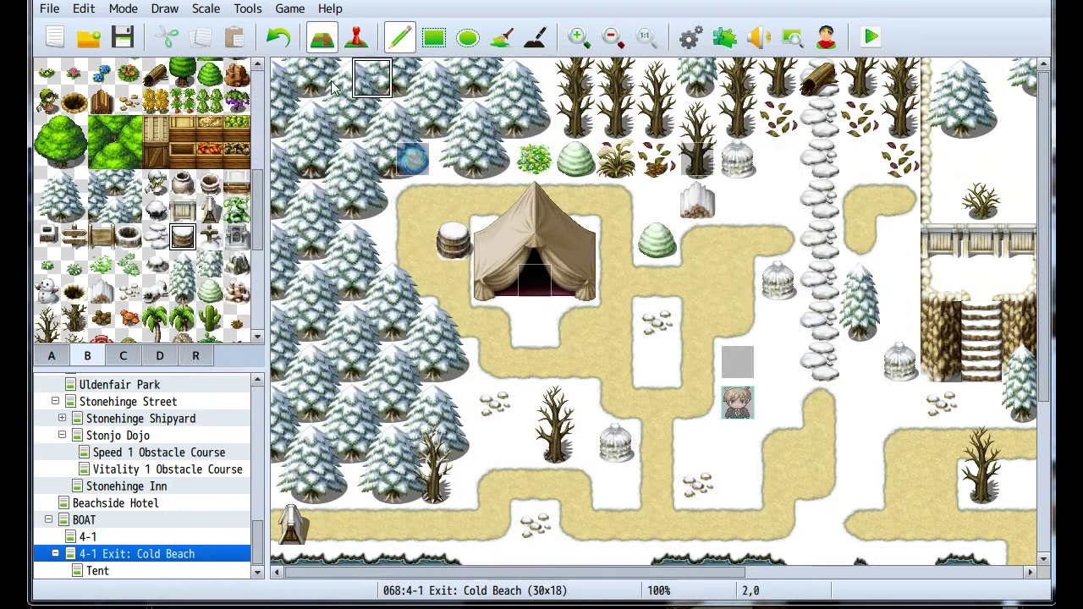
# Delete the blank event EV003 at 11,7, directly above the character on the Cold Beach map
pyautogui.press('F6')
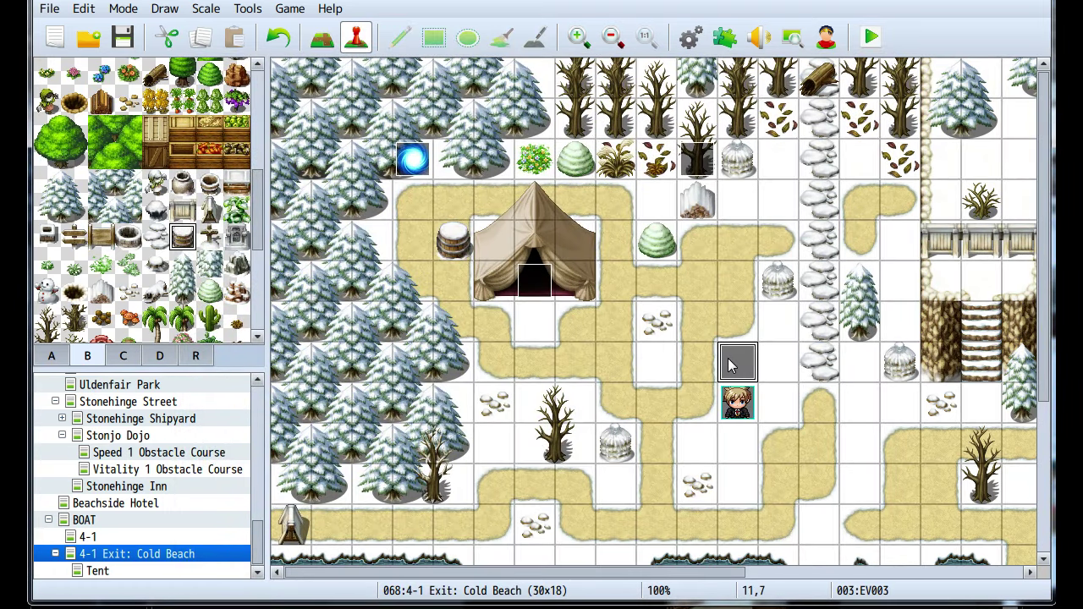
pyautogui.moveTo(733, 363); pyautogui.dragTo(656, 322)
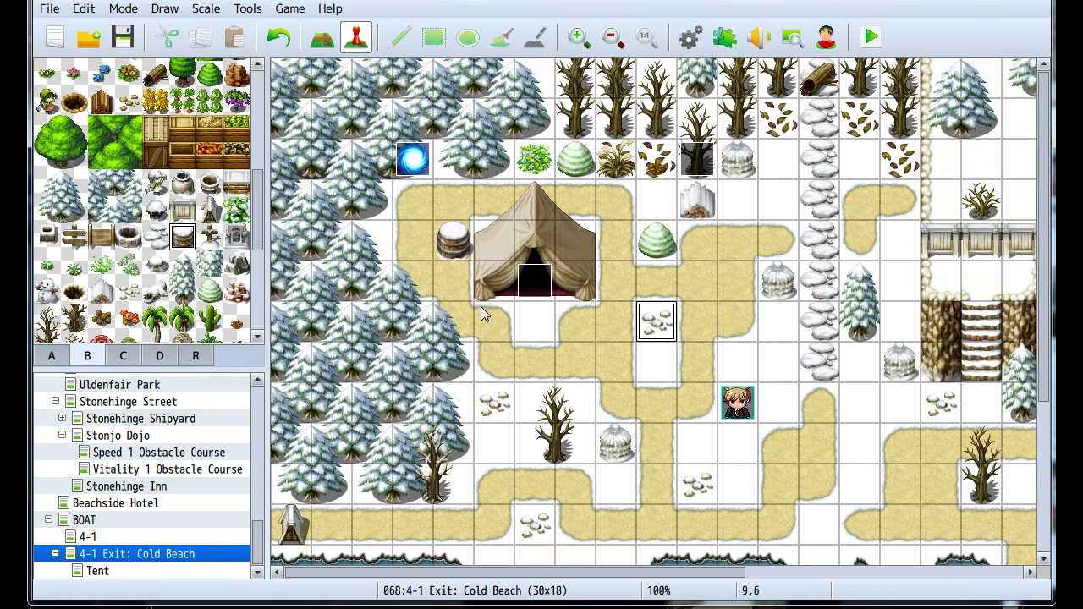
pyautogui.scroll(-3, 457, 381)
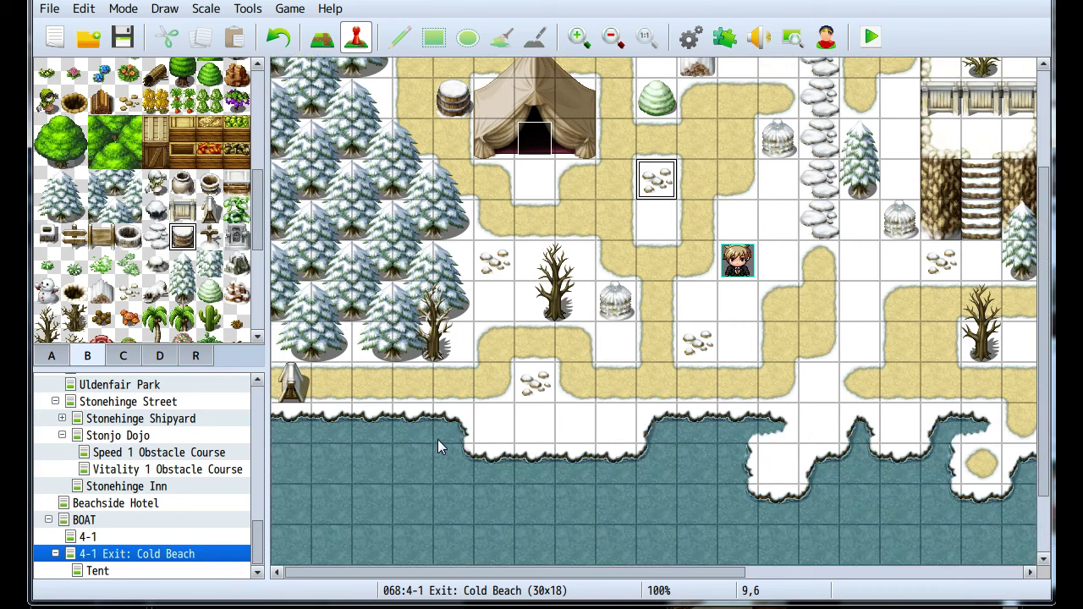
pyautogui.scroll(3, 437, 441)
# Look over the Tent interior map and its tileset, and return to the Cold Beach map
pyautogui.press('Down')
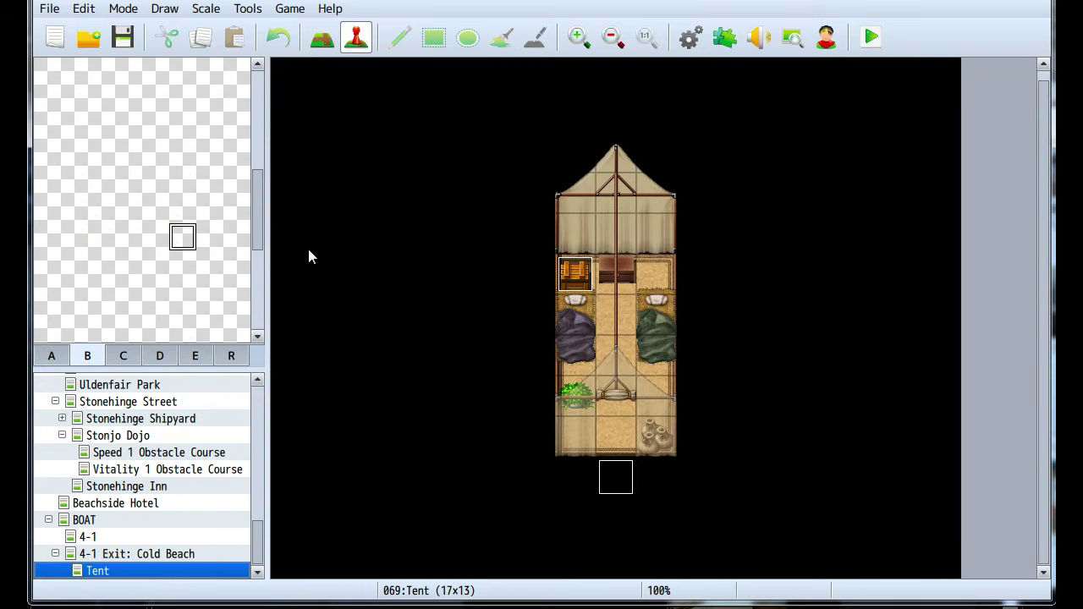
pyautogui.scroll(5, 217, 244)
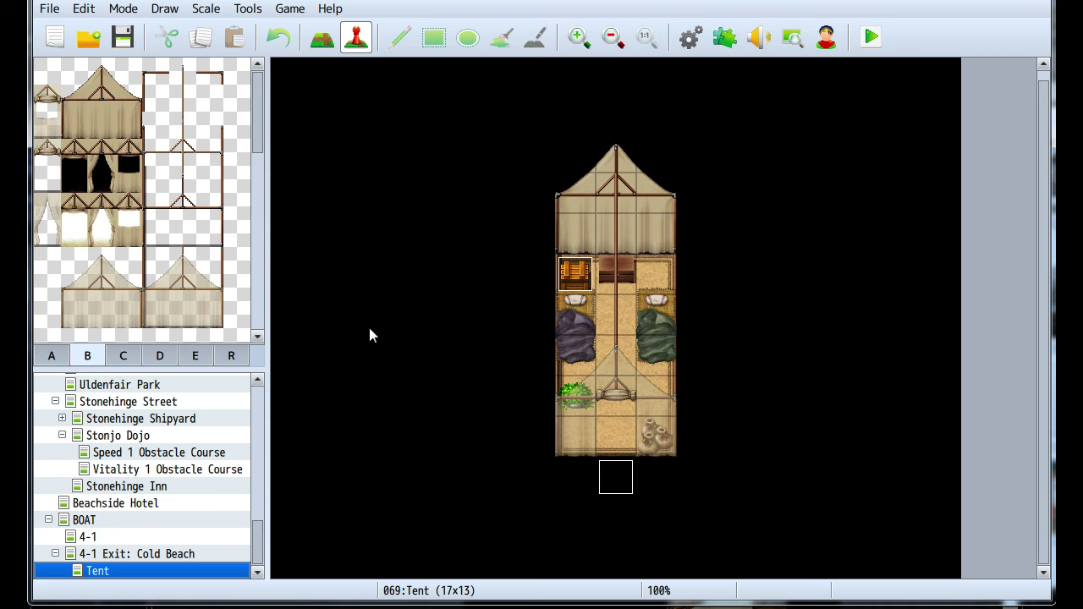
pyautogui.click(144, 554)
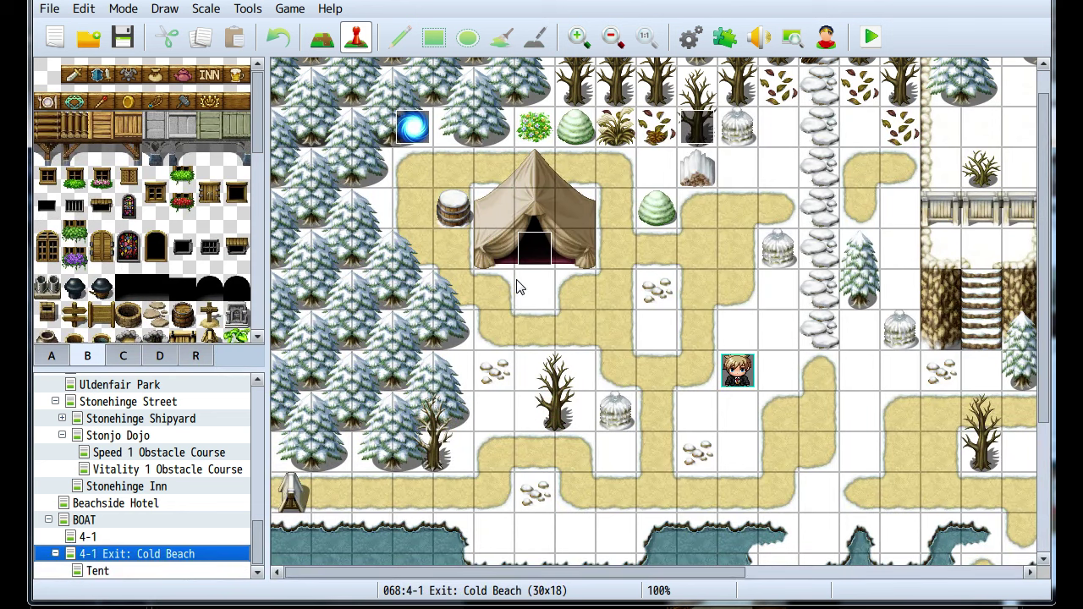
pyautogui.hscroll(2, 514, 283)
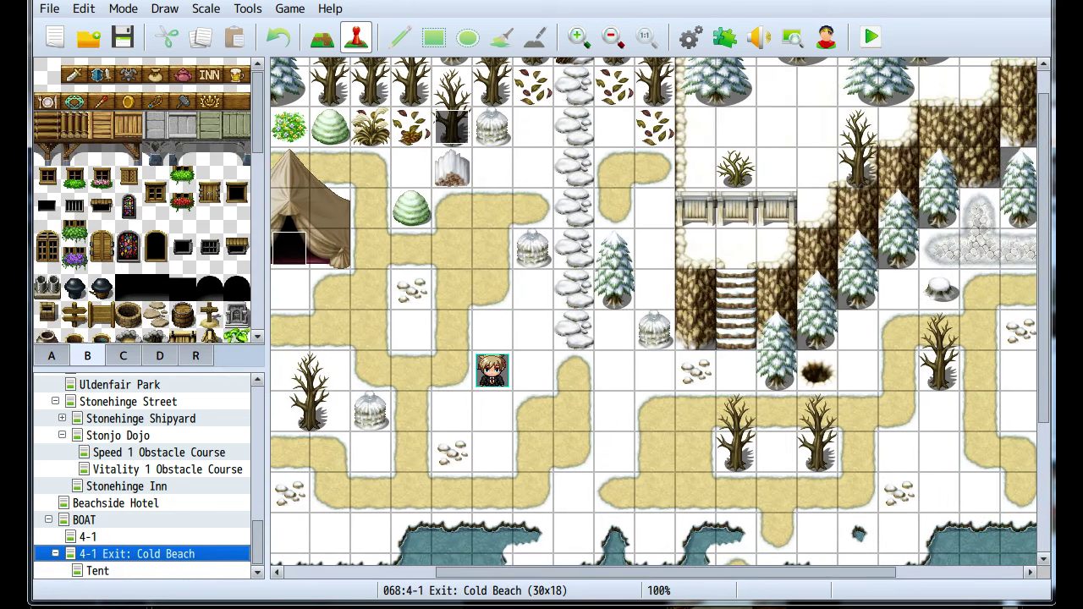
# Switch to the browser to review the forum post with the tent interior and modular tent tiles, and return to the map editor
pyautogui.hotkey('alt', 'Tab')
pyautogui.scroll(2, 346, 552)
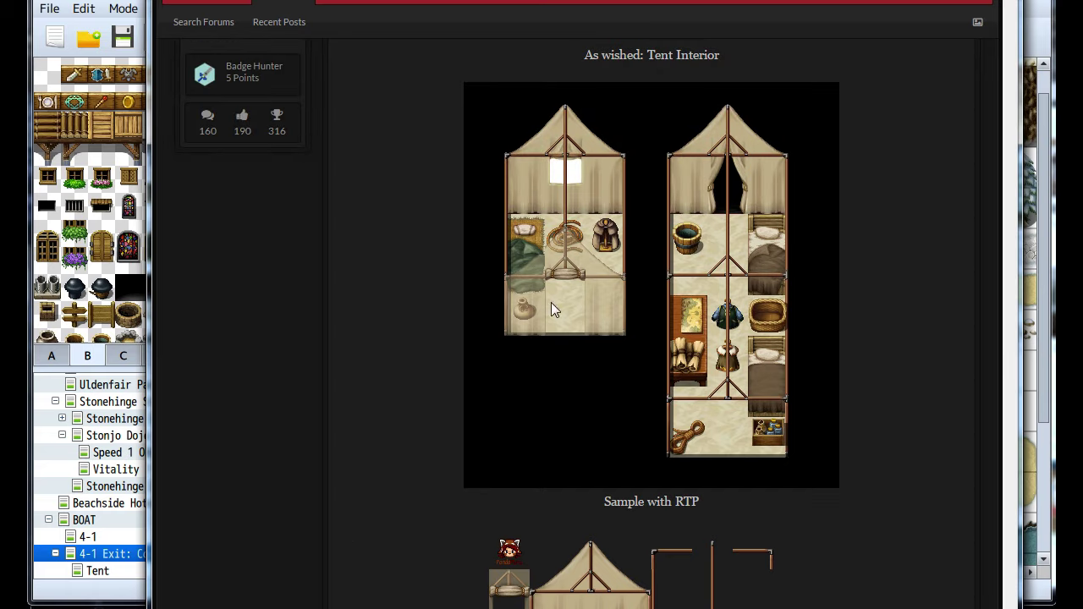
pyautogui.scroll(-7, 382, 324)
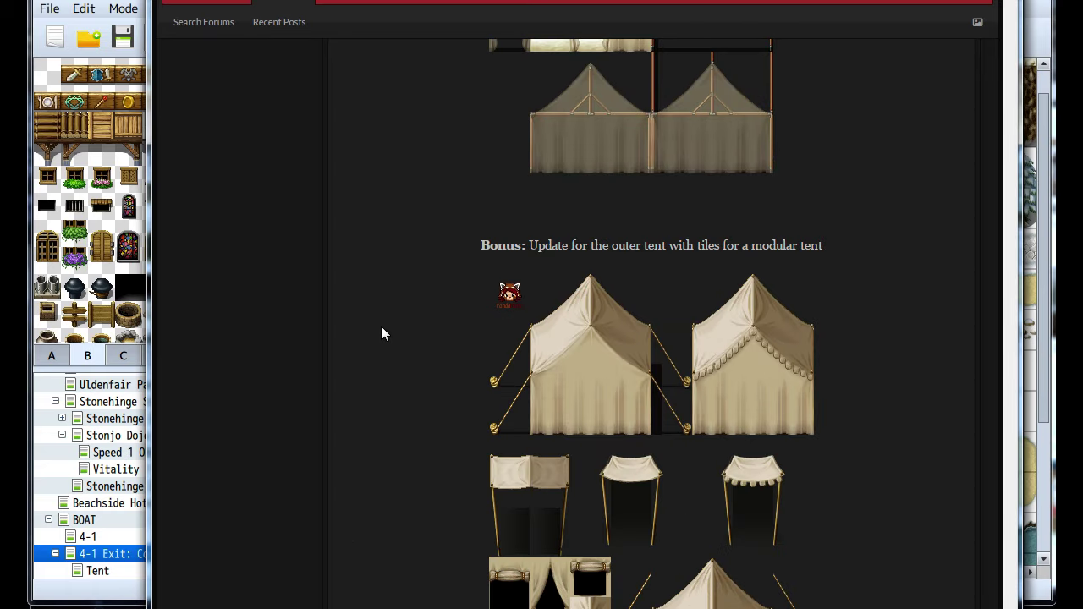
pyautogui.scroll(-2, 381, 332)
pyautogui.scroll(10, 381, 330)
pyautogui.scroll(7, 380, 323)
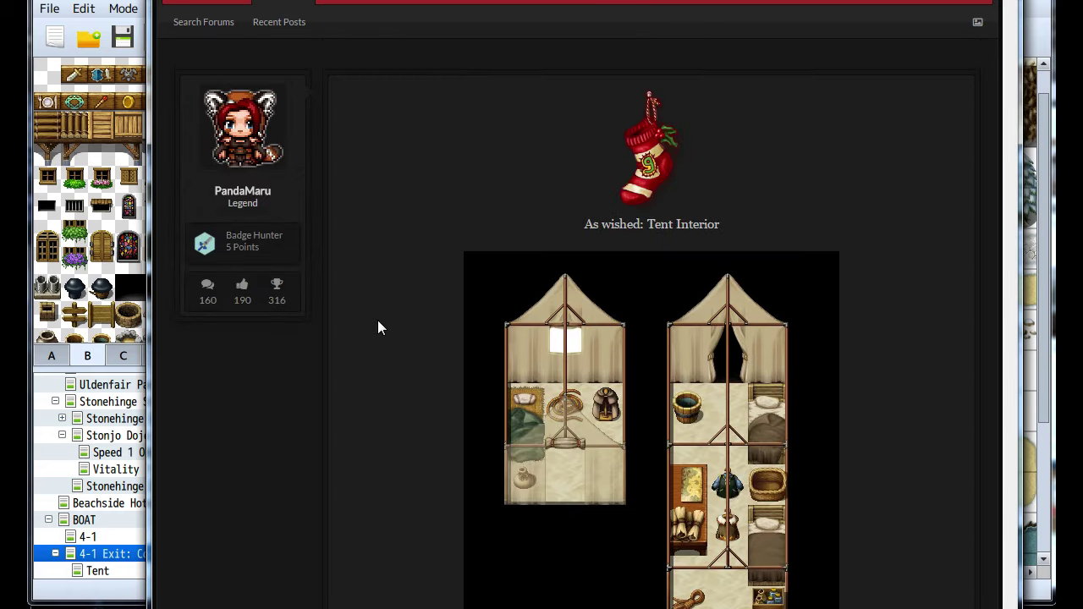
pyautogui.scroll(-6, 398, 338)
pyautogui.click(37, 239)
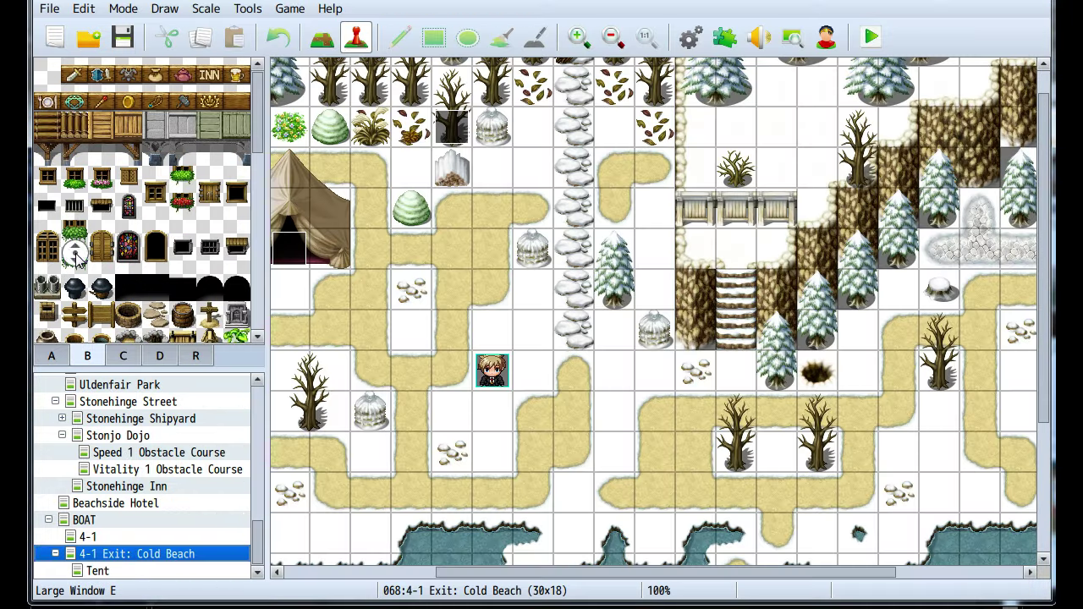
# Sample background music in the sound test, from 03_Dreamy_Daze through 03_Otherworldly_Corridor, 03_Lonely_Departure and 03_Panic to the 03_Party_at_the_Royal track
pyautogui.hscroll(-5, 497, 333)
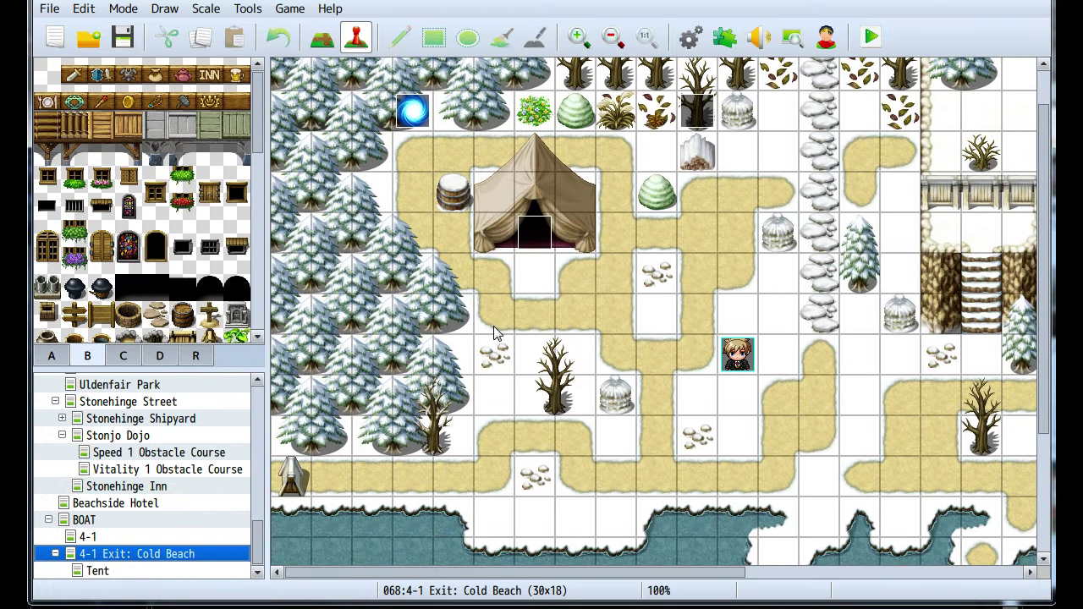
pyautogui.hscroll(2, 497, 337)
pyautogui.click(759, 37)
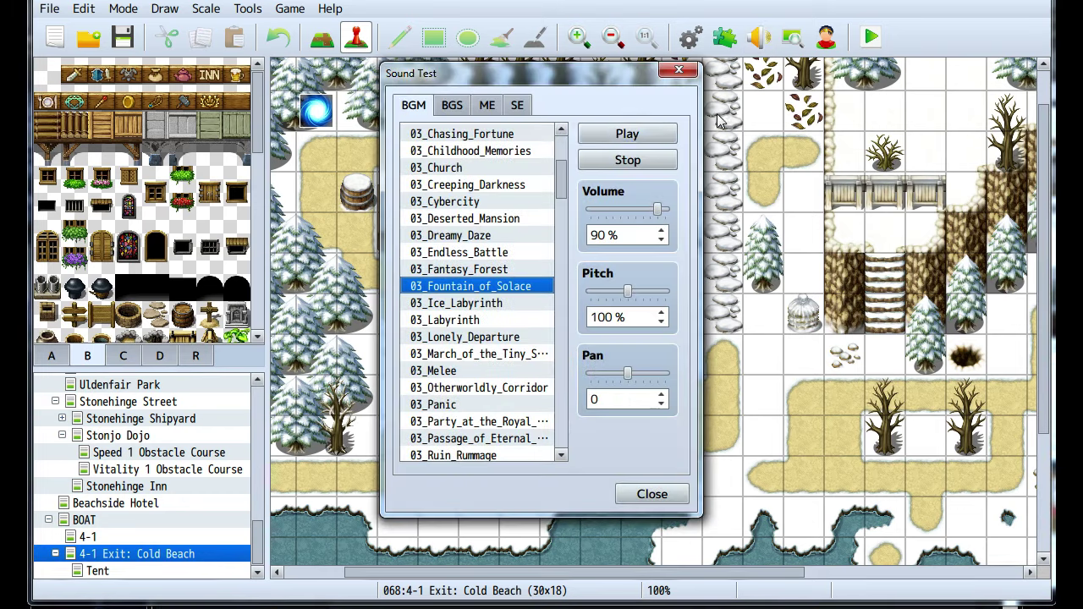
pyautogui.click(480, 237)
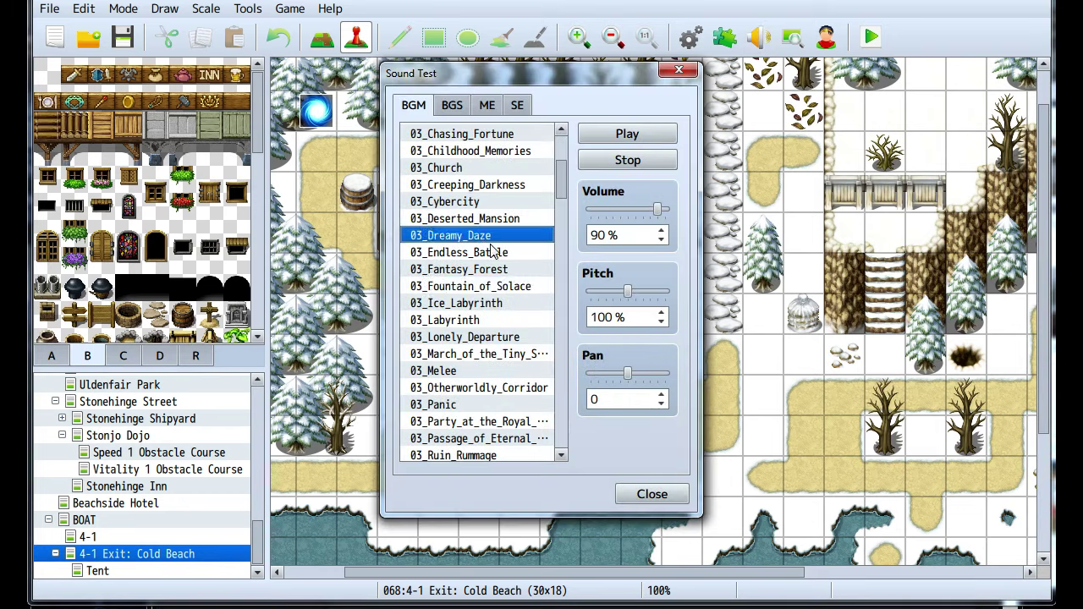
pyautogui.click(627, 174)
pyautogui.click(470, 390)
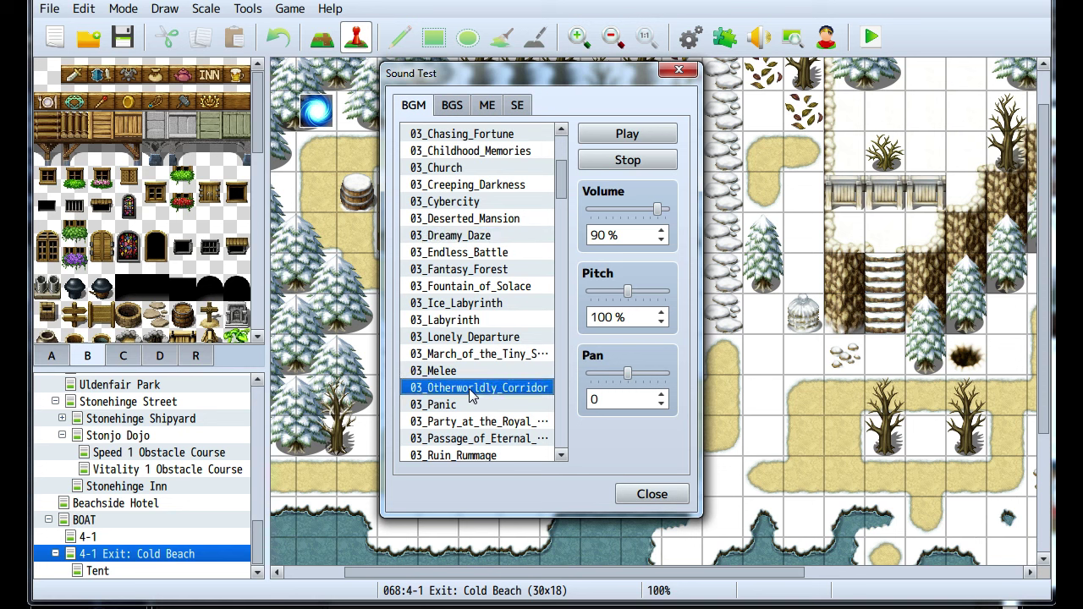
pyautogui.click(471, 357)
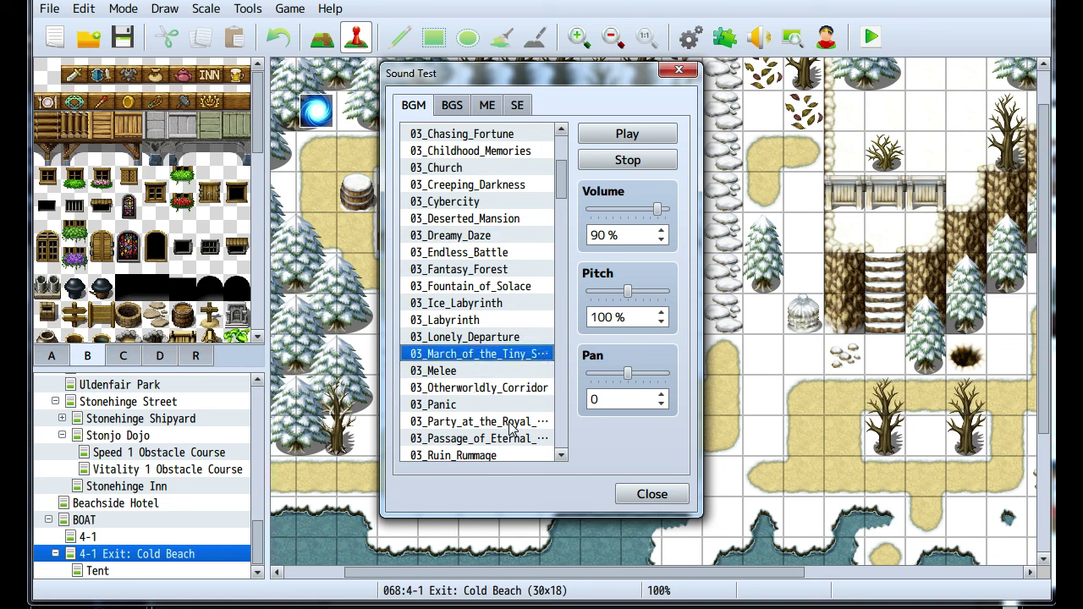
pyautogui.click(448, 371)
pyautogui.click(471, 337)
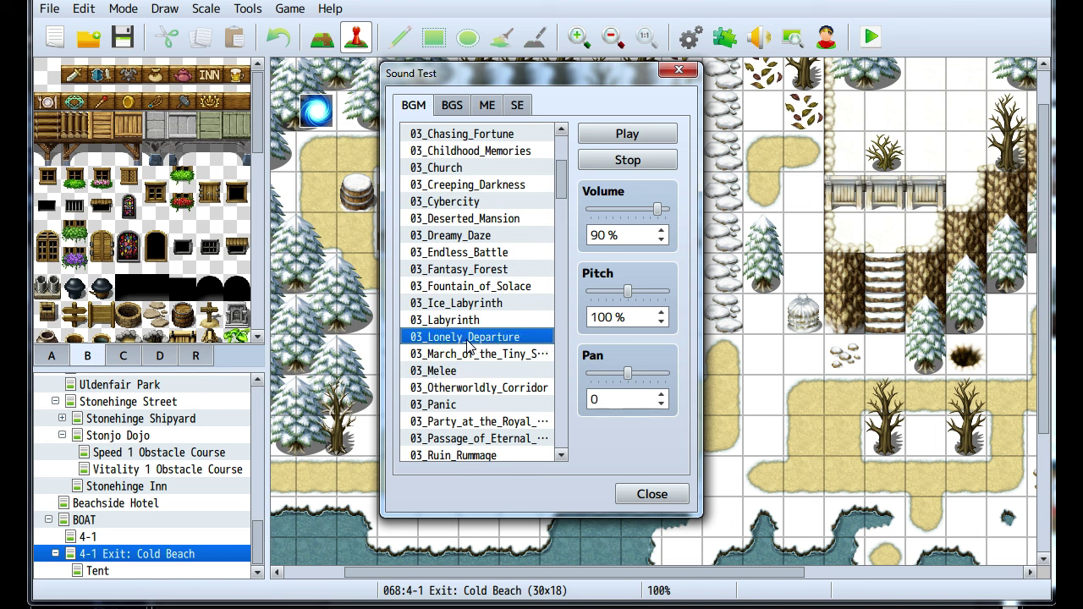
pyautogui.click(468, 405)
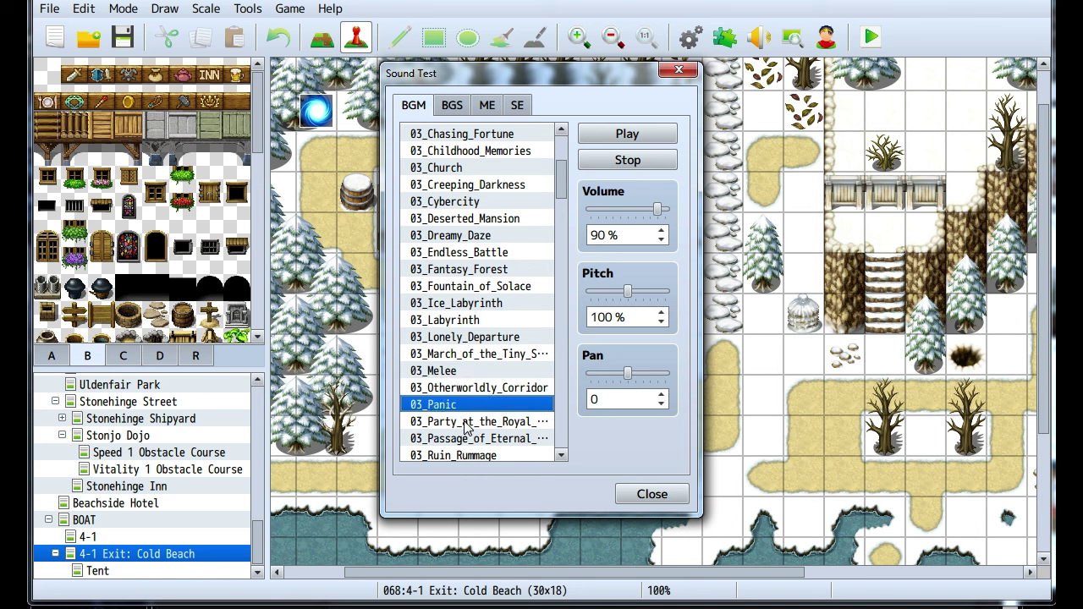
pyautogui.click(464, 423)
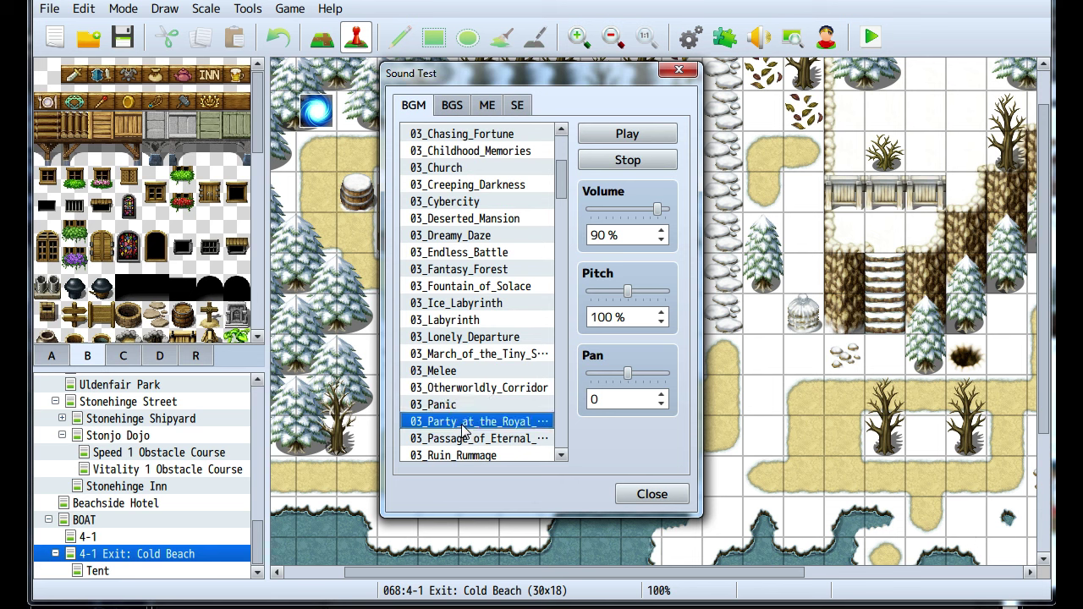
# Sample further background tracks, including 03_Ruin_Rummage, 03_Snow_Town, 03_Suspense, 03_The_Calm and 03_Transcending_Memory, and close the sound test
pyautogui.scroll(-3, 471, 406)
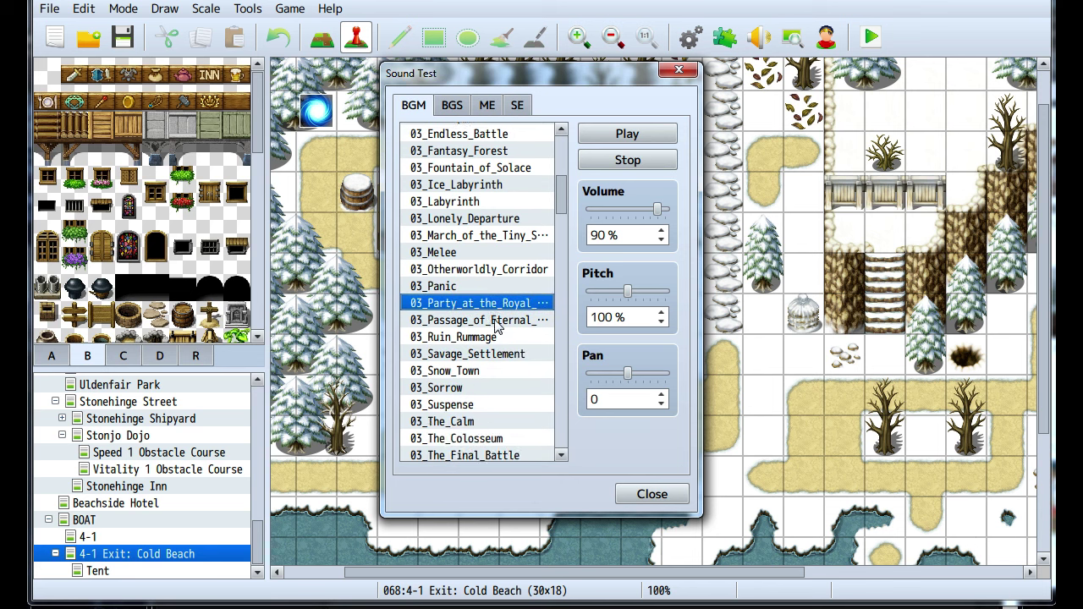
pyautogui.click(490, 339)
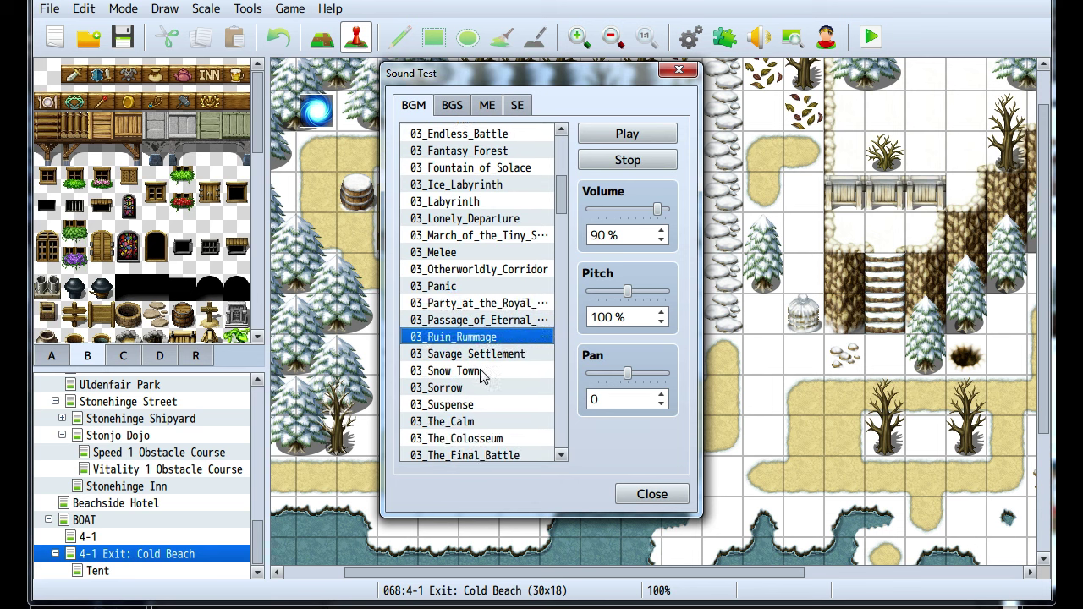
pyautogui.click(481, 374)
pyautogui.click(464, 408)
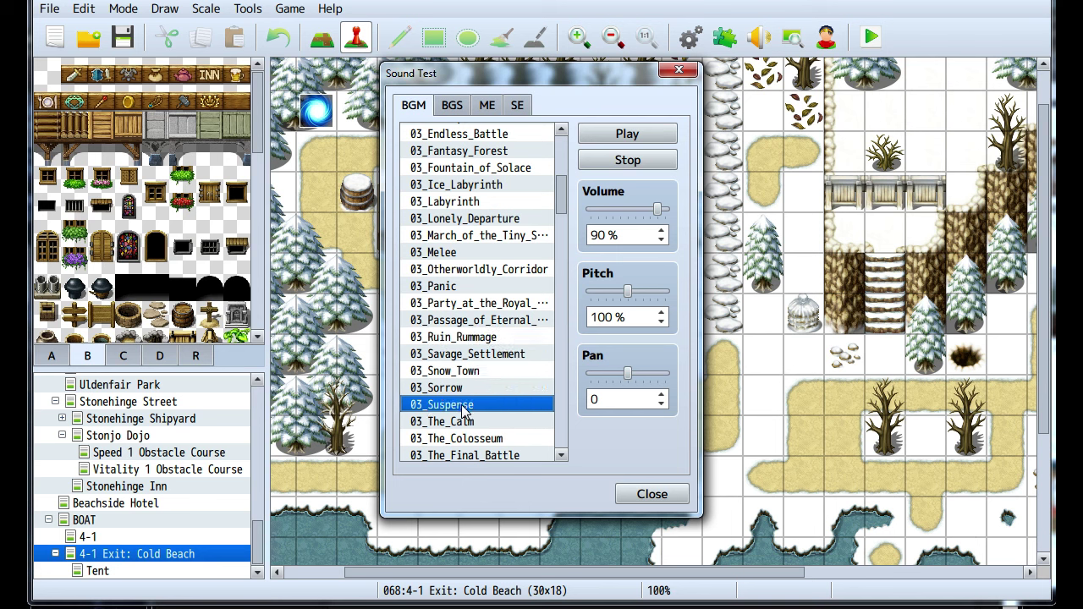
pyautogui.scroll(-2, 464, 408)
pyautogui.click(467, 336)
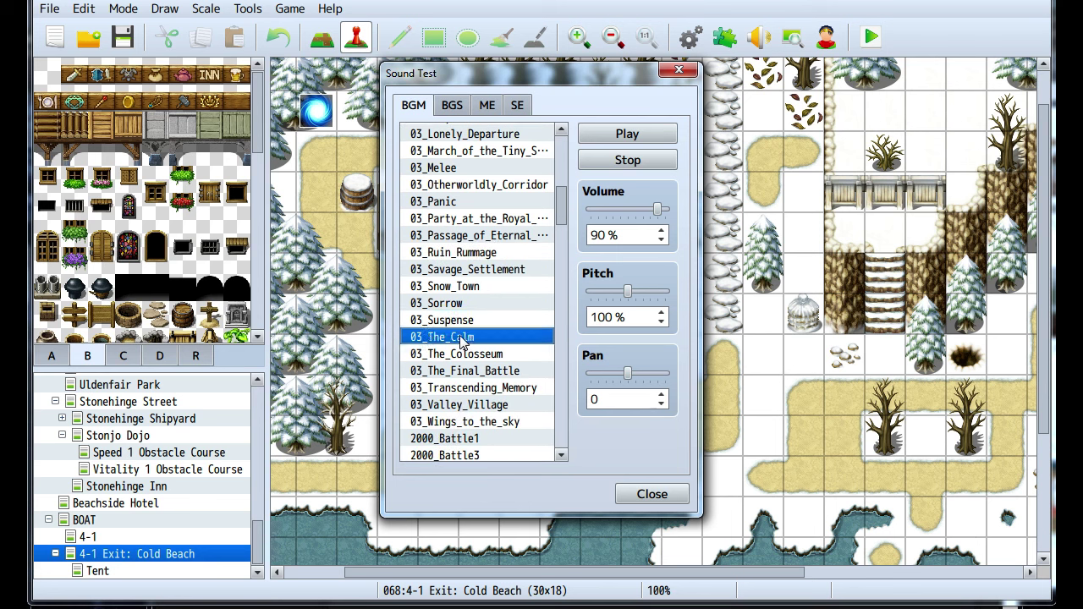
pyautogui.click(467, 389)
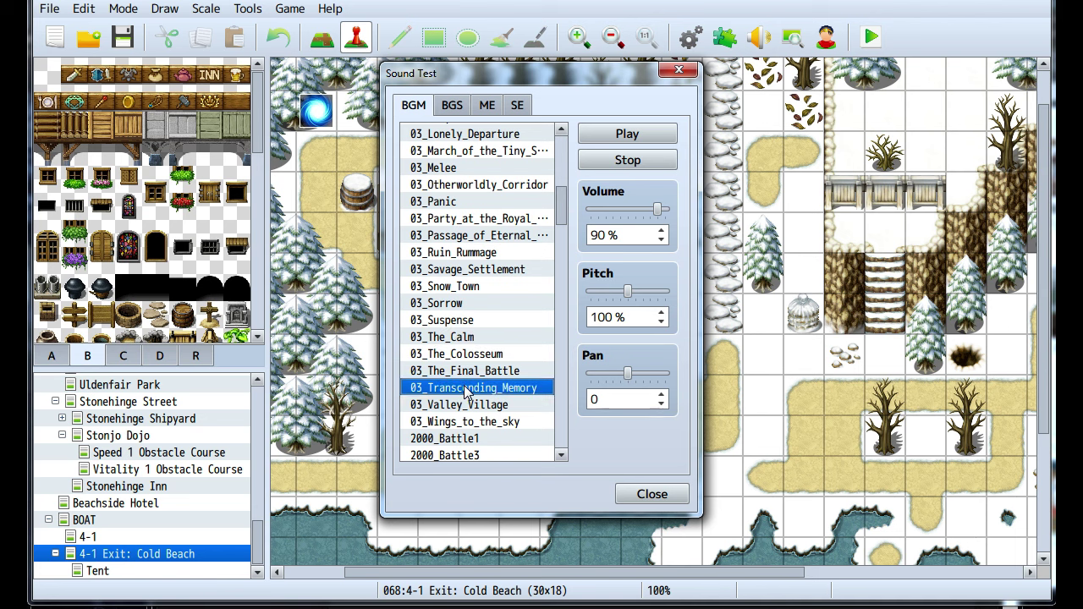
pyautogui.click(679, 69)
# Look through sheet B's snow-covered props against the area around the tent, and reopen the Tent interior map
pyautogui.moveTo(512, 306); pyautogui.dragTo(436, 399, button='middle')
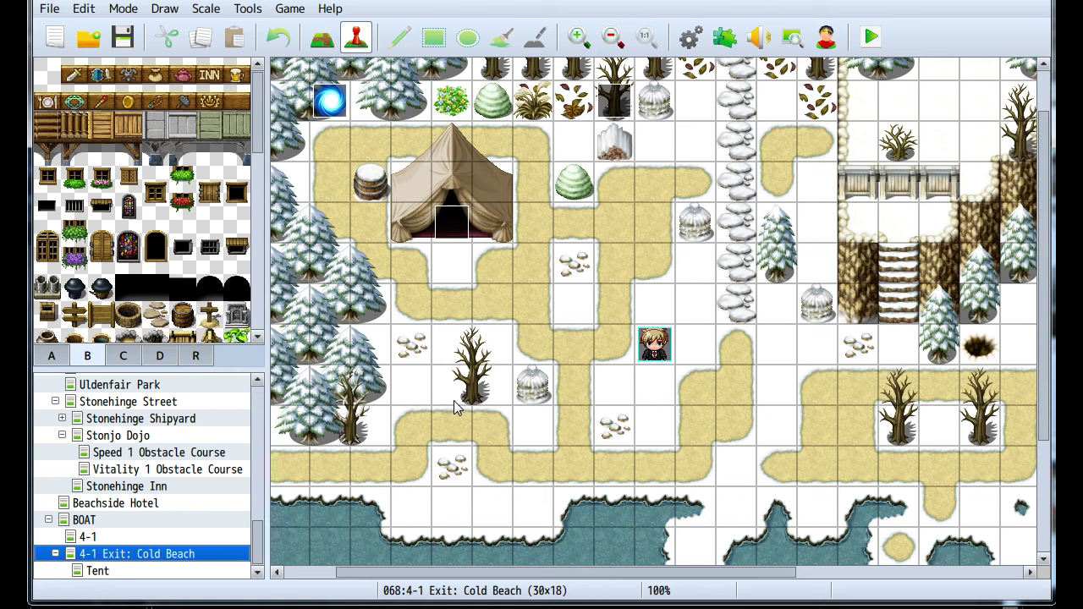
pyautogui.scroll(-5, 181, 273)
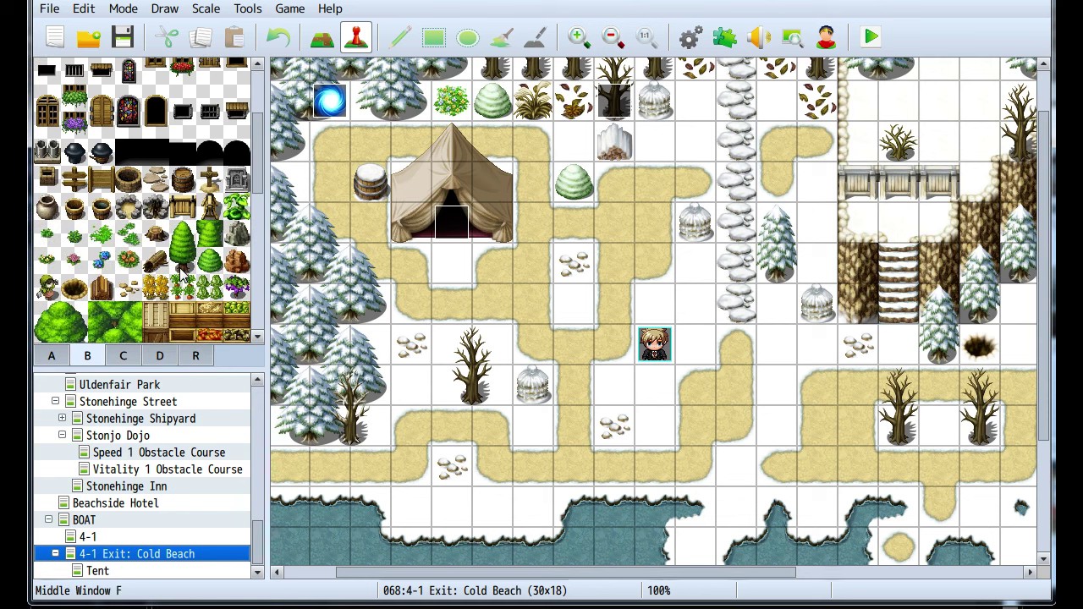
pyautogui.scroll(-7, 181, 273)
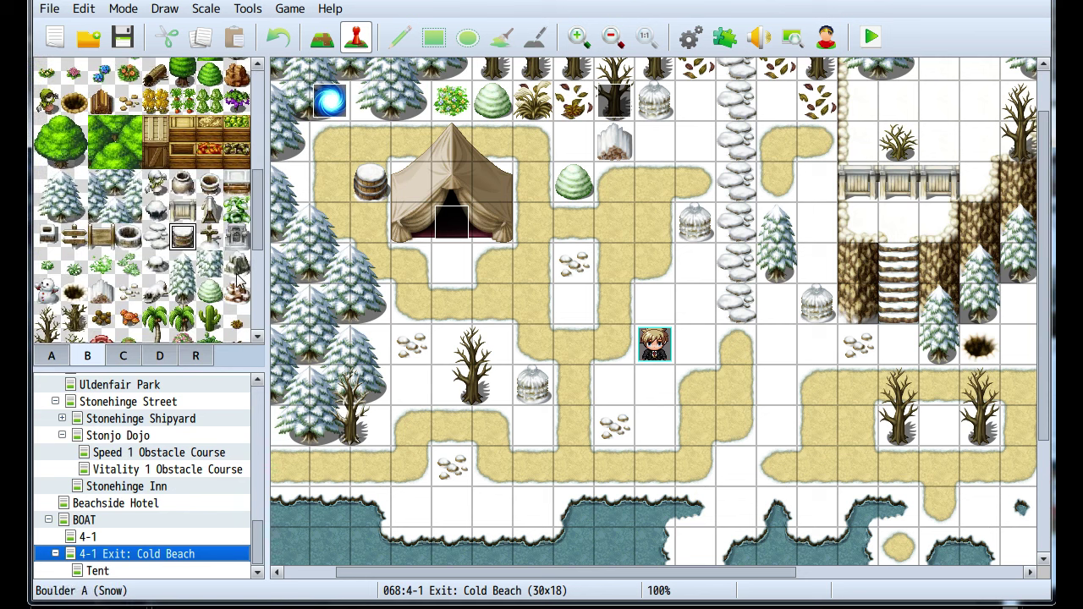
pyautogui.click(237, 240)
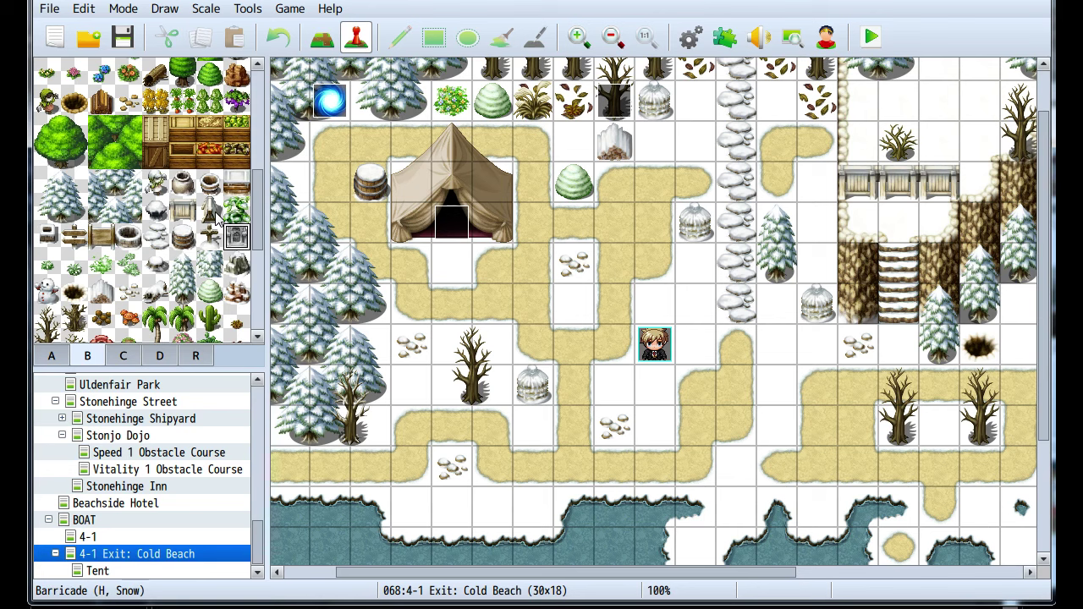
pyautogui.scroll(2, 379, 256)
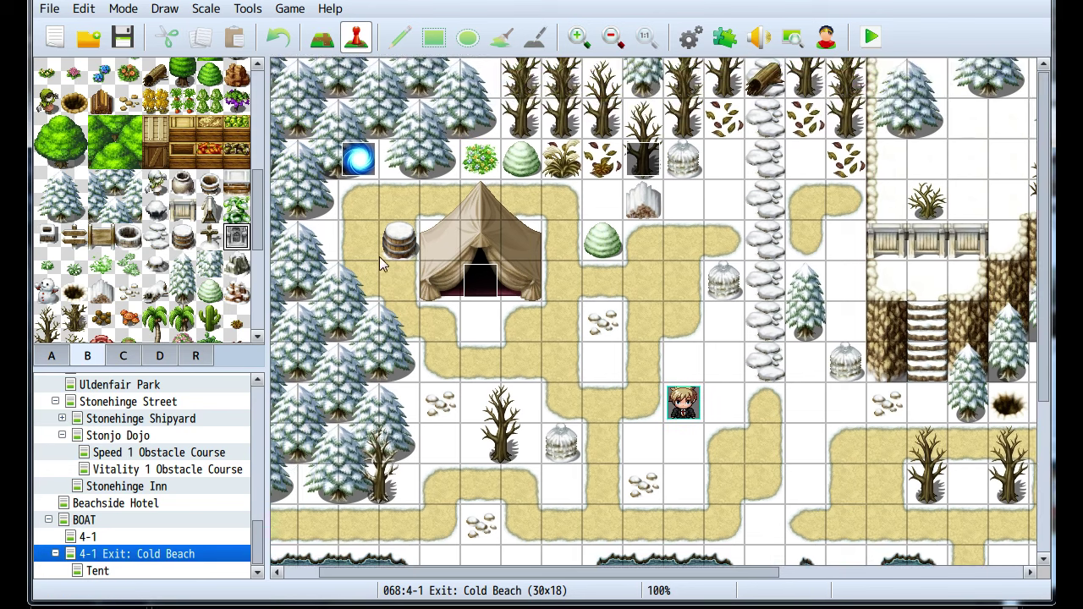
pyautogui.click(108, 570)
pyautogui.scroll(5, 150, 234)
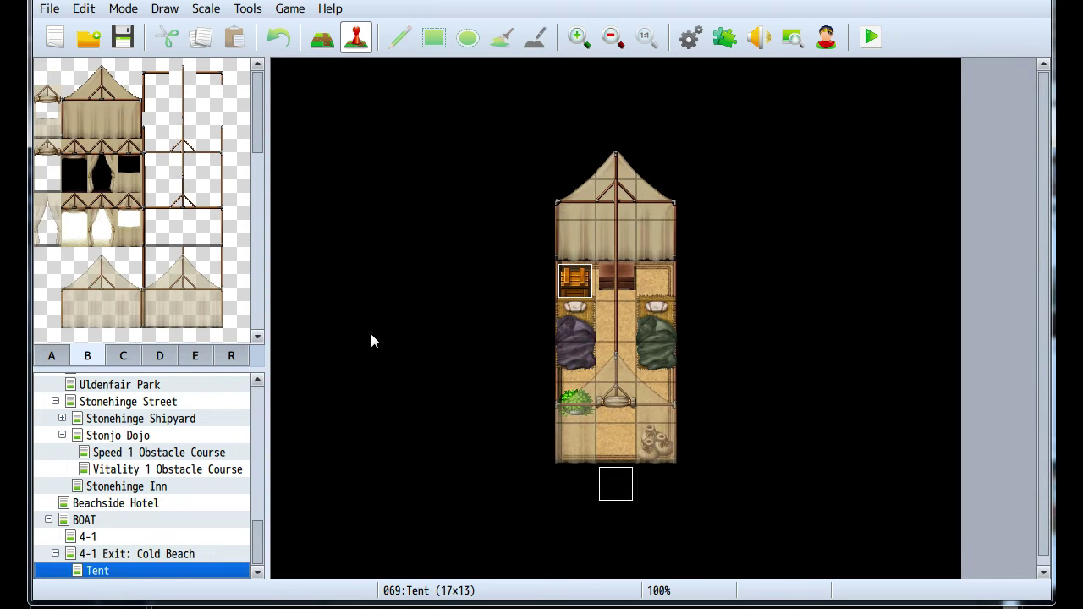
# Look through the item list in the database, view the Fish Juice entry, and inspect the chest event in the tent
pyautogui.moveTo(409, 320); pyautogui.dragTo(424, 382, button='middle')
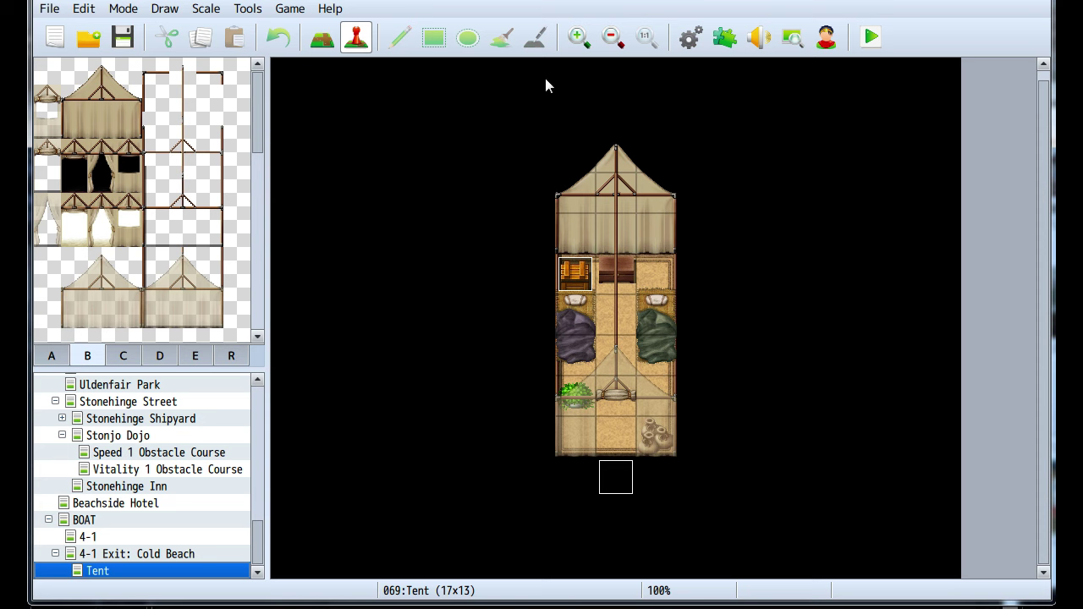
pyautogui.click(690, 37)
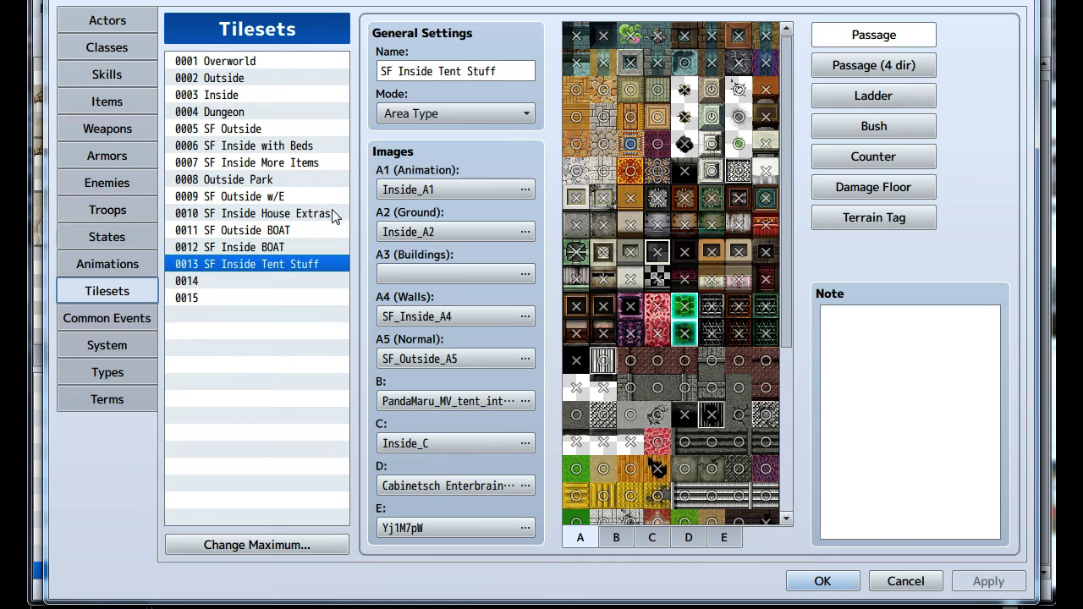
pyautogui.click(108, 101)
pyautogui.scroll(-1, 217, 265)
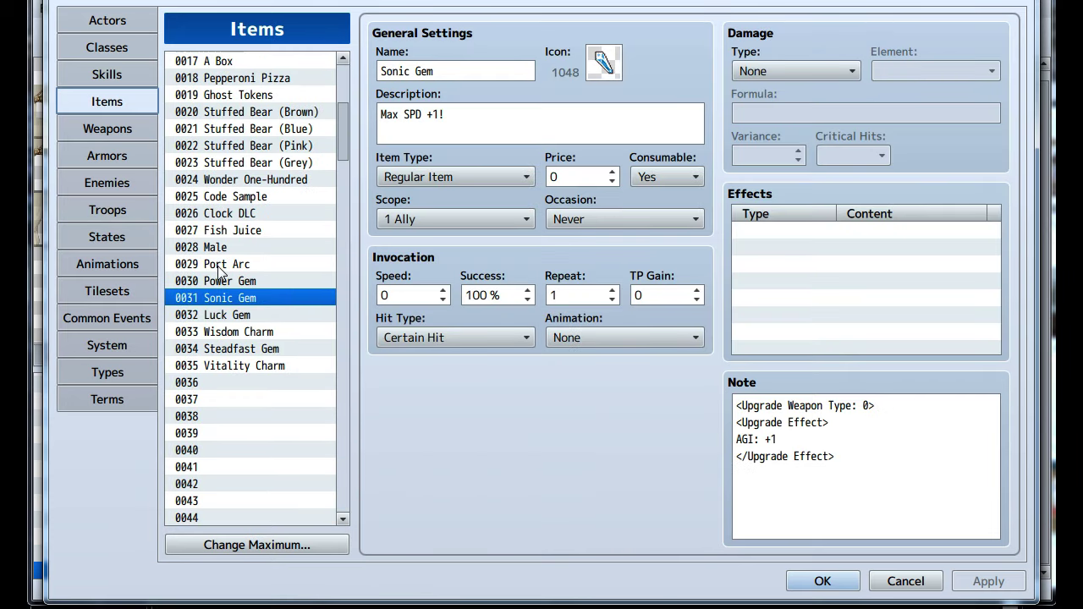
pyautogui.scroll(2, 217, 269)
pyautogui.scroll(2, 228, 271)
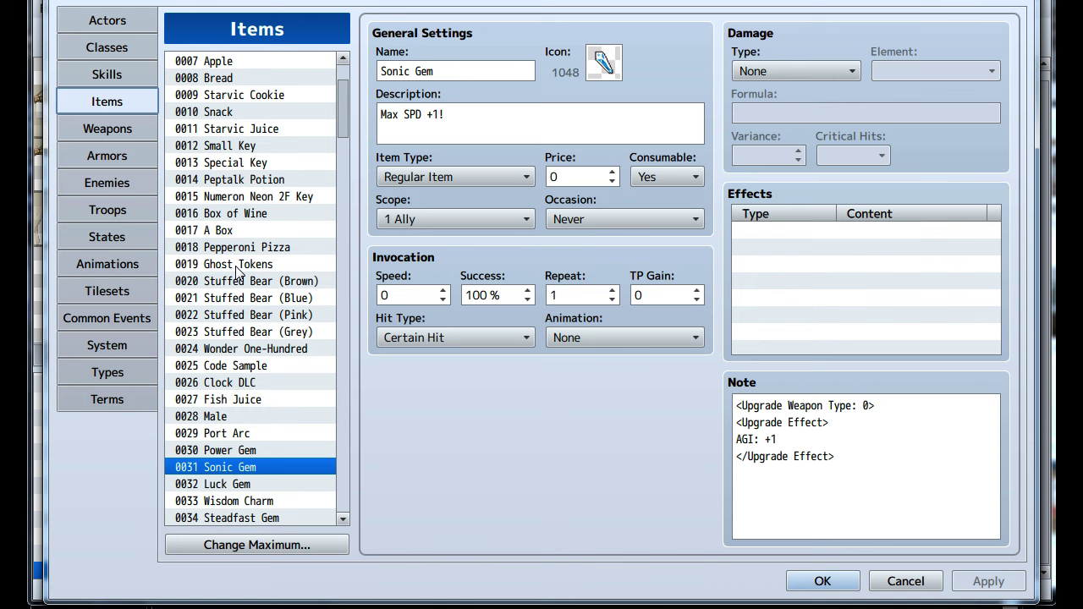
pyautogui.click(250, 399)
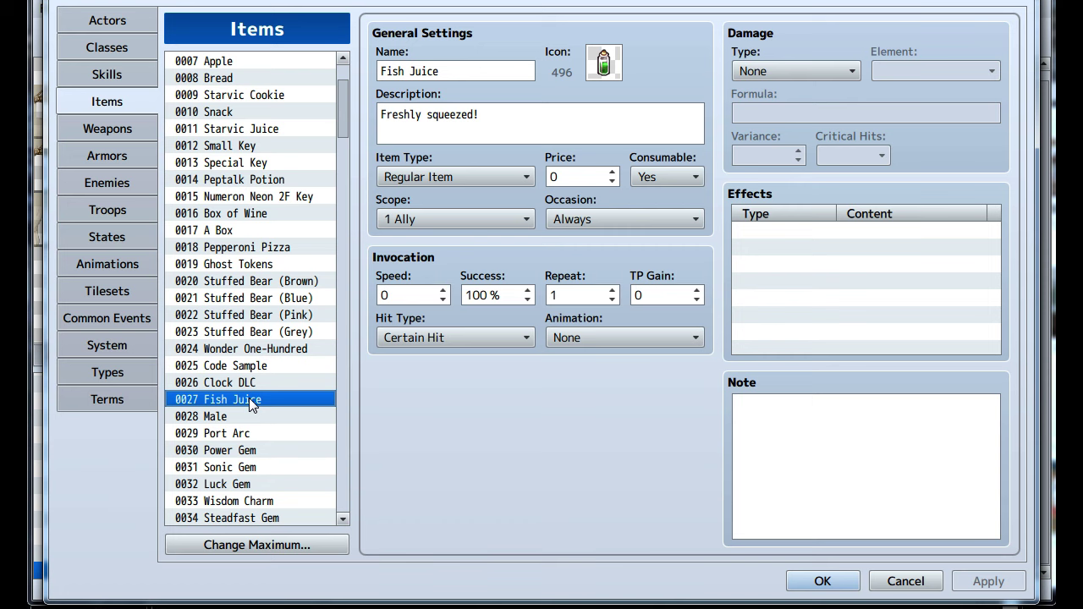
pyautogui.click(819, 578)
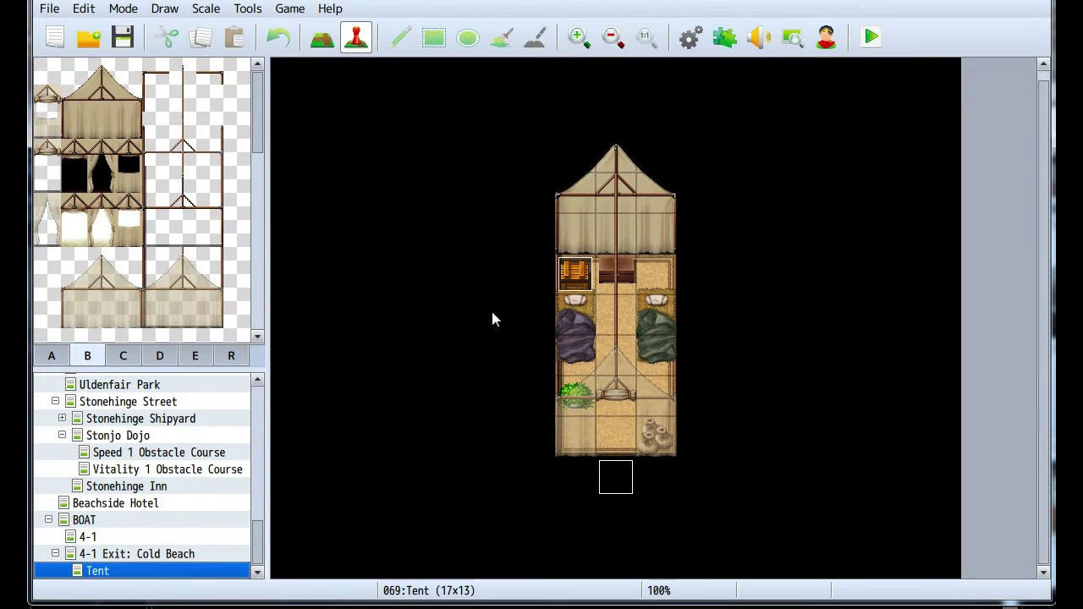
pyautogui.doubleClick(574, 272)
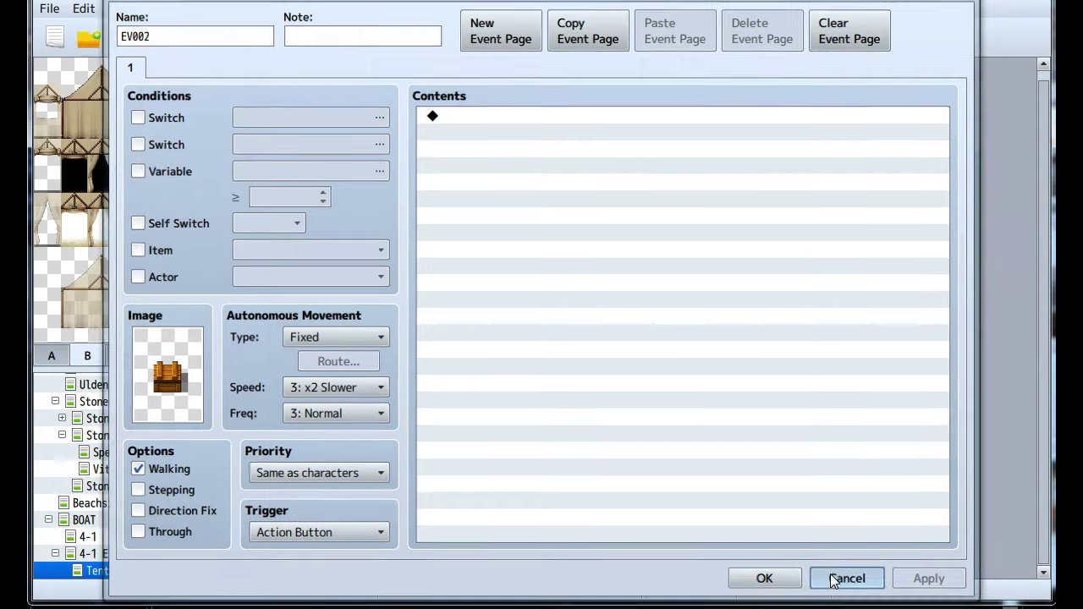
pyautogui.click(832, 579)
# Review the database items again, view the Pepperoni Pizza entry, and browse the icon set for it
pyautogui.click(694, 37)
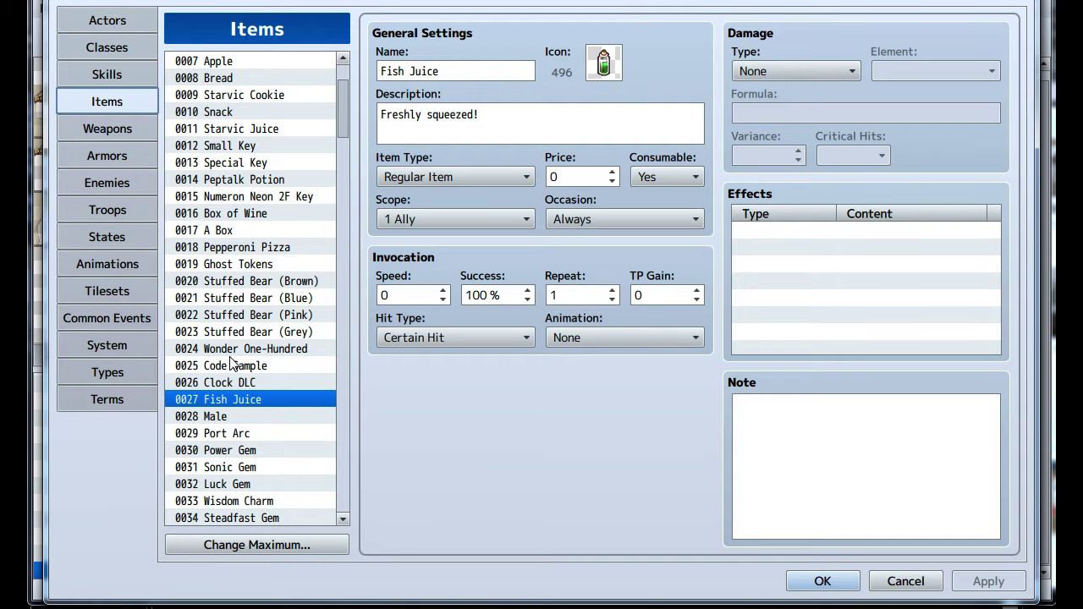
pyautogui.scroll(-2, 241, 371)
pyautogui.scroll(4, 242, 370)
pyautogui.scroll(1, 241, 370)
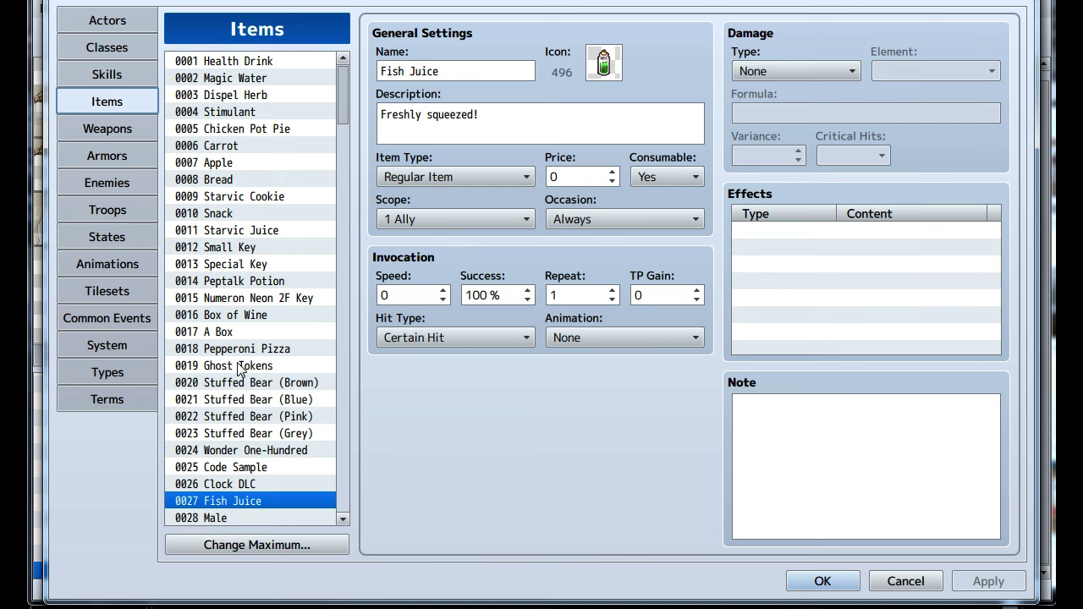
pyautogui.click(241, 349)
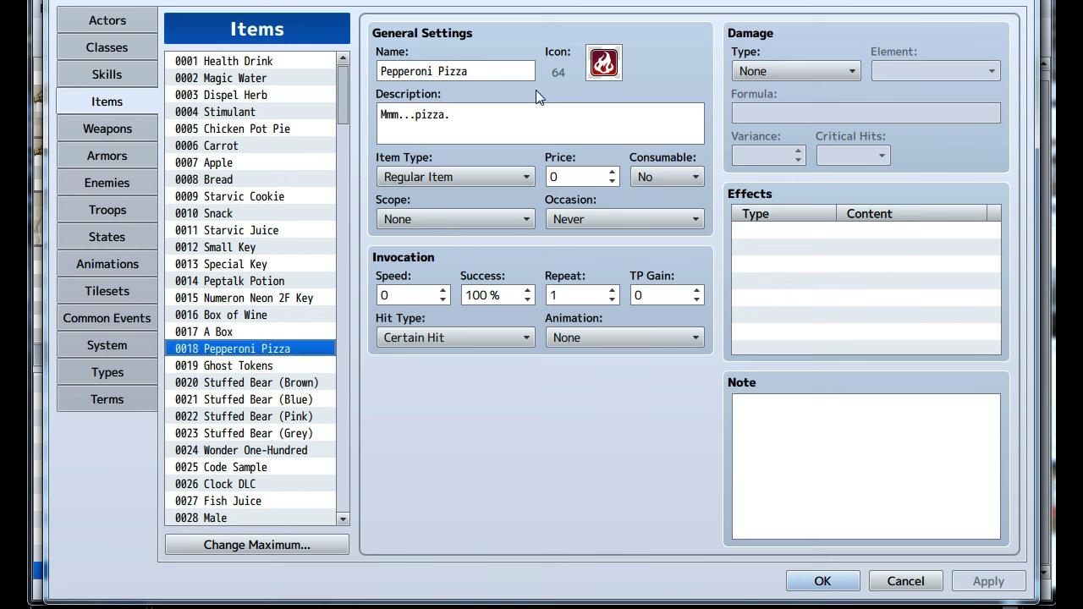
pyautogui.doubleClick(610, 71)
pyautogui.scroll(-12, 627, 128)
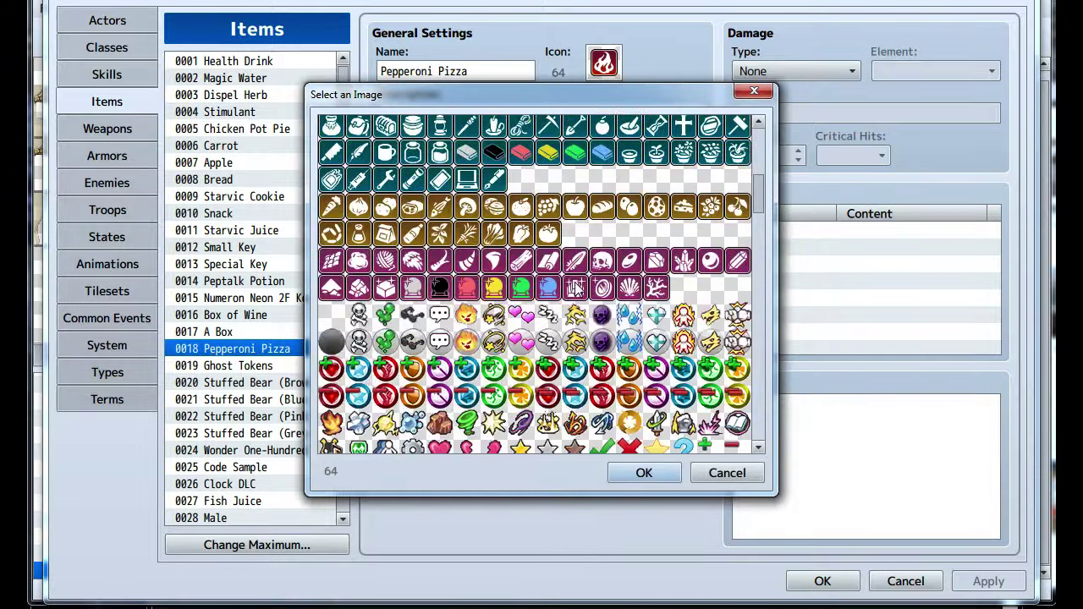
pyautogui.scroll(-15, 578, 288)
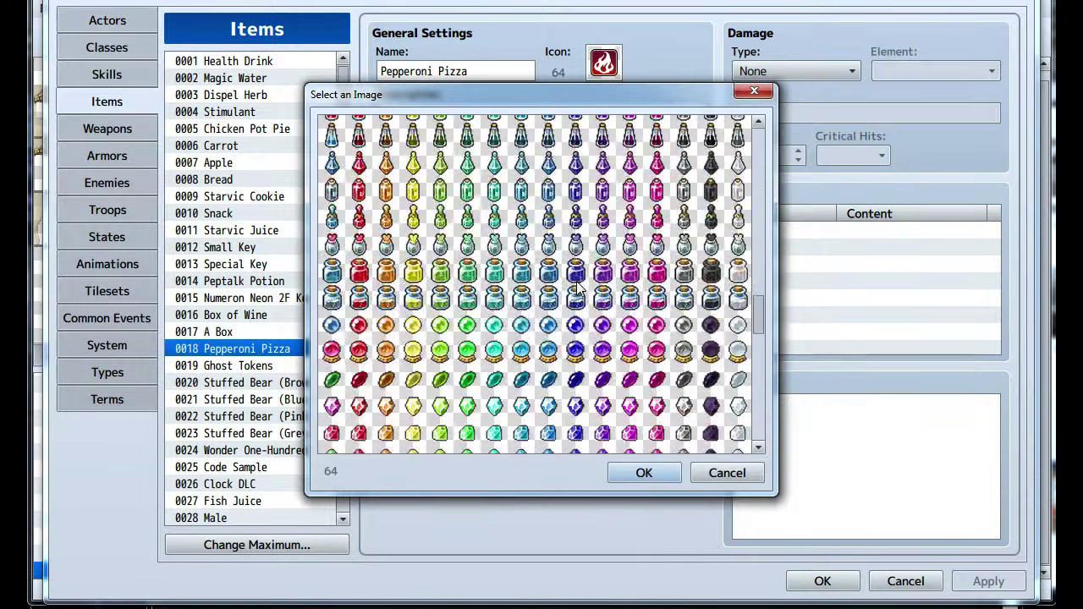
pyautogui.scroll(-5, 582, 287)
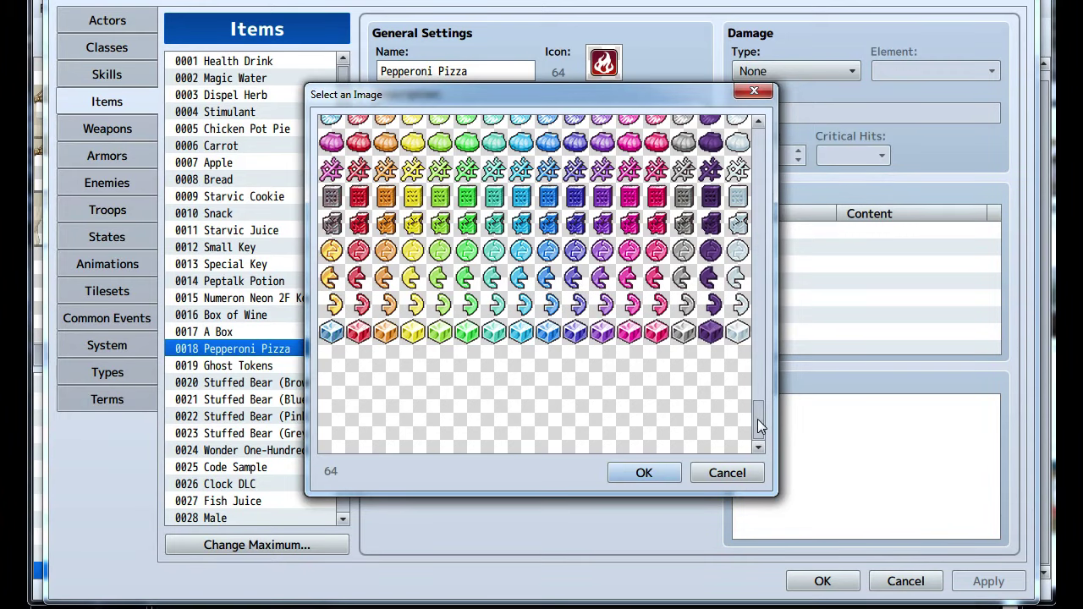
pyautogui.moveTo(758, 419); pyautogui.dragTo(744, 139)
pyautogui.click(715, 472)
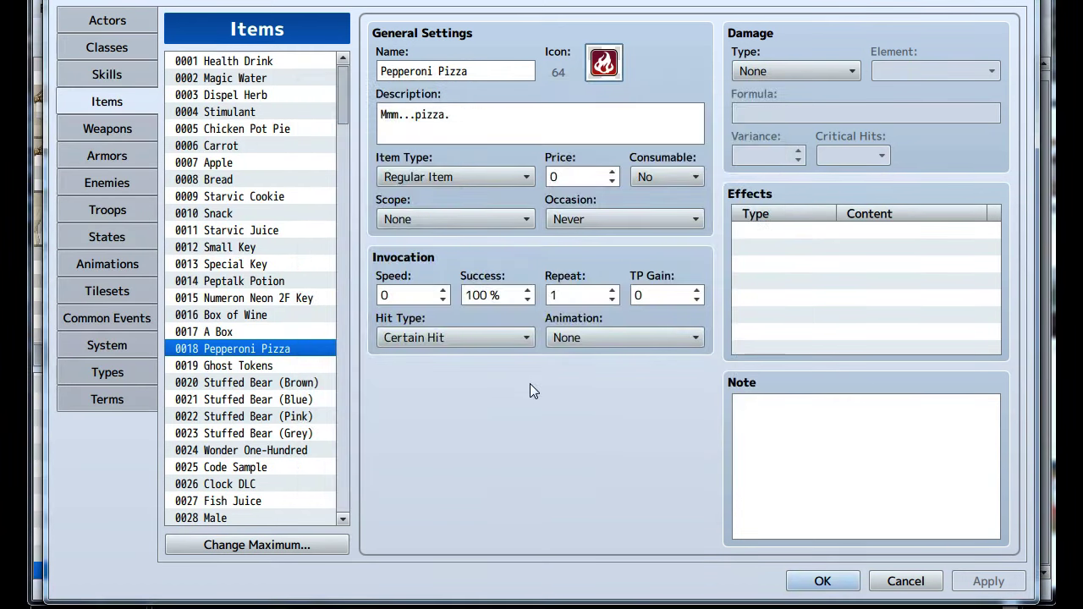
# Set the Fish Juice item's occasion to Never and save the database change
pyautogui.scroll(-4, 297, 372)
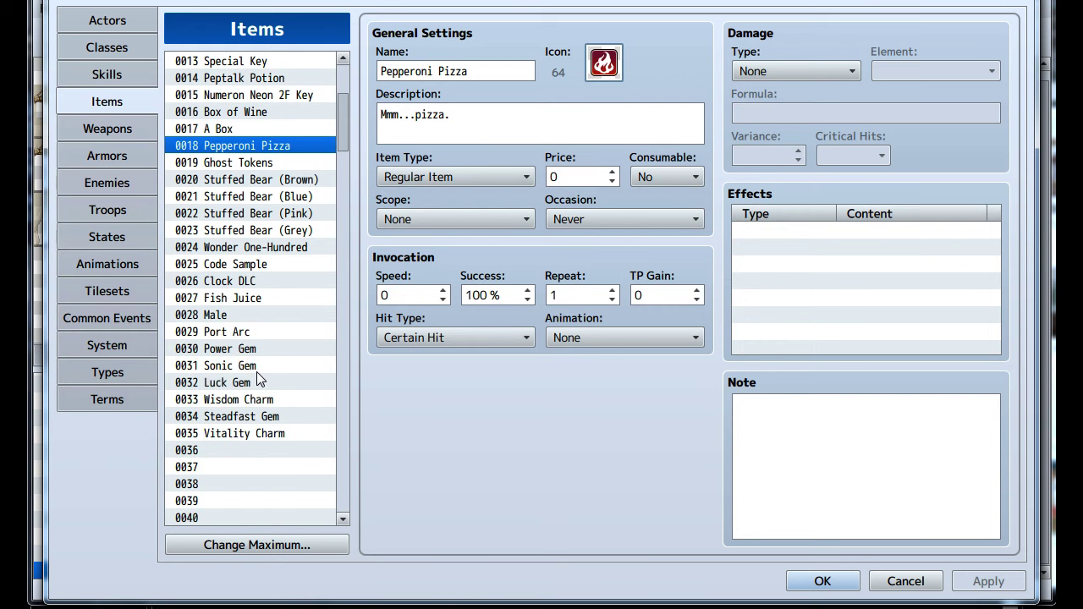
pyautogui.click(257, 298)
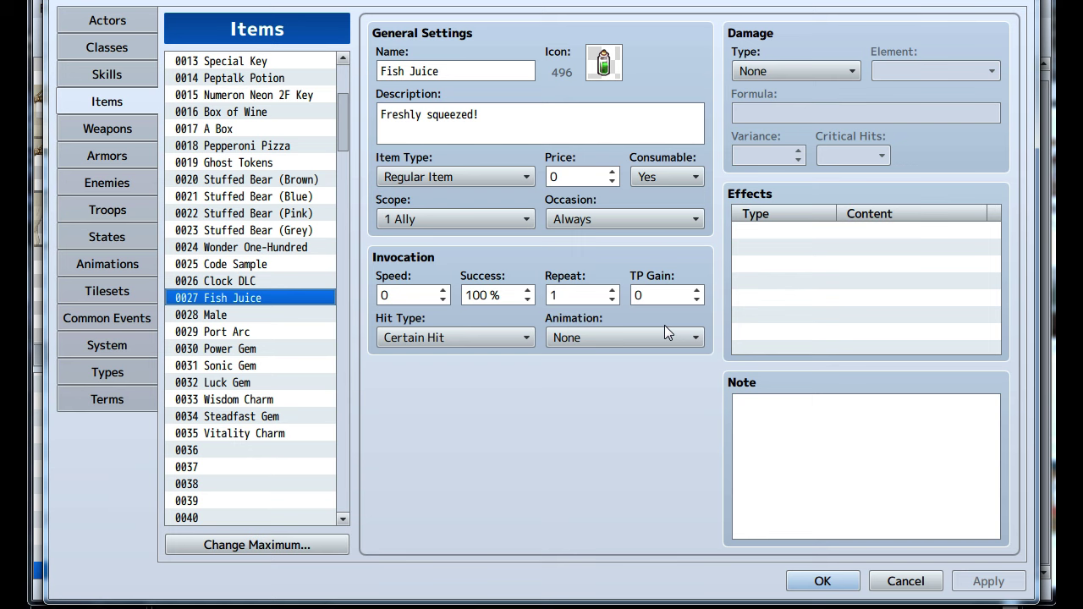
pyautogui.click(620, 219)
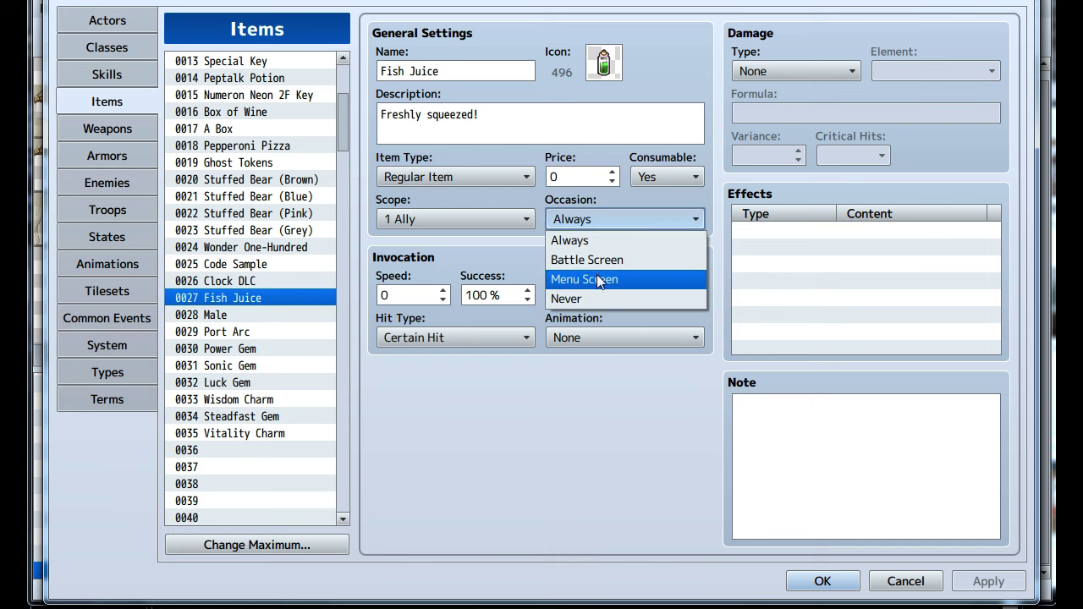
pyautogui.click(594, 298)
pyautogui.click(988, 581)
pyautogui.click(822, 581)
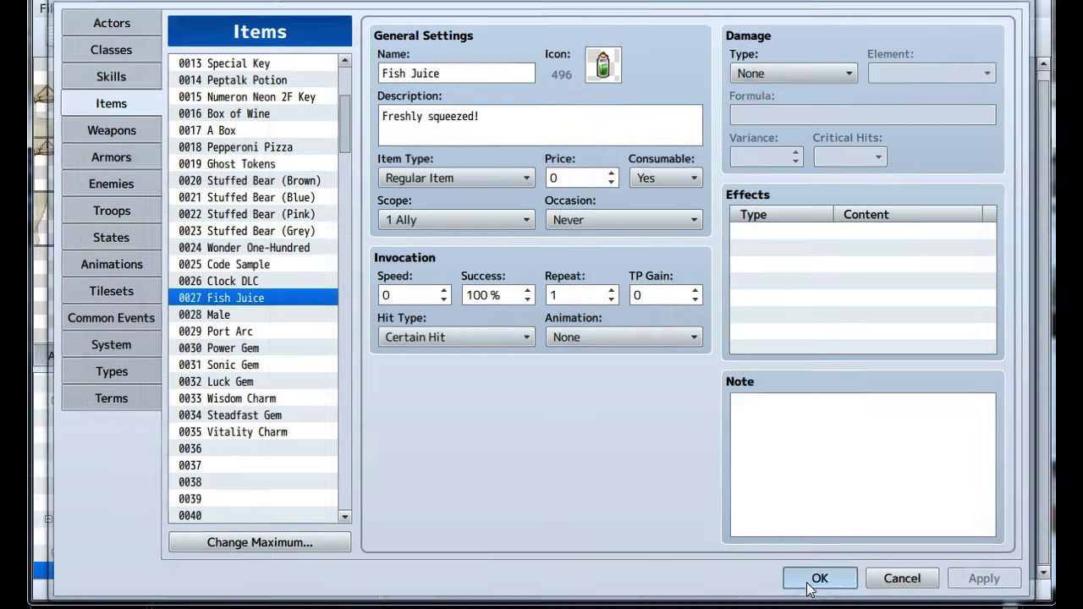
# Add a Change Items command to the tent's chest event that gives the player one Fish Juice
pyautogui.doubleClick(565, 286)
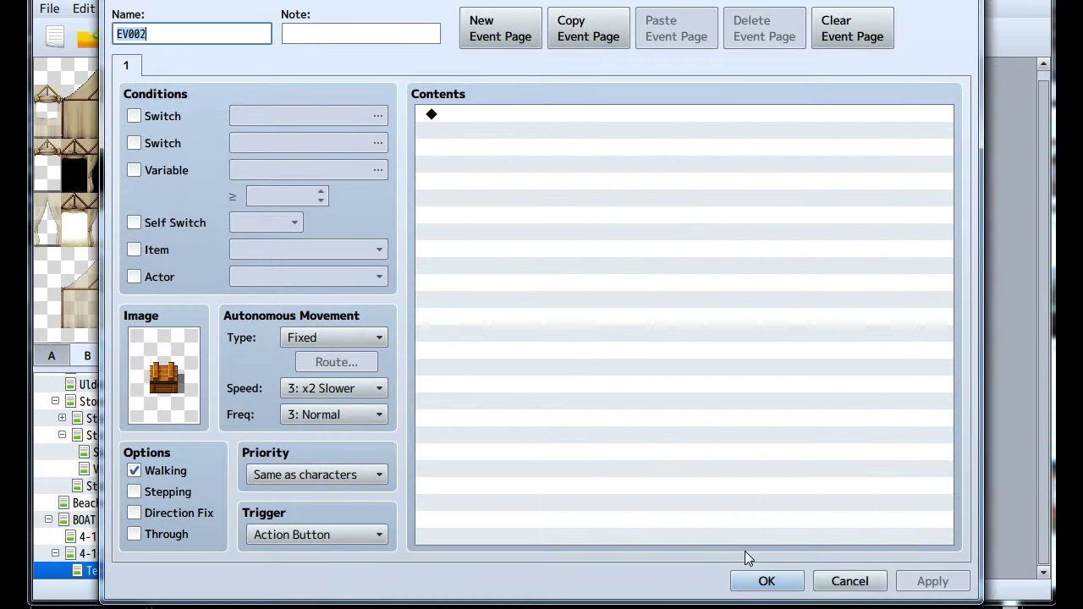
pyautogui.click(842, 578)
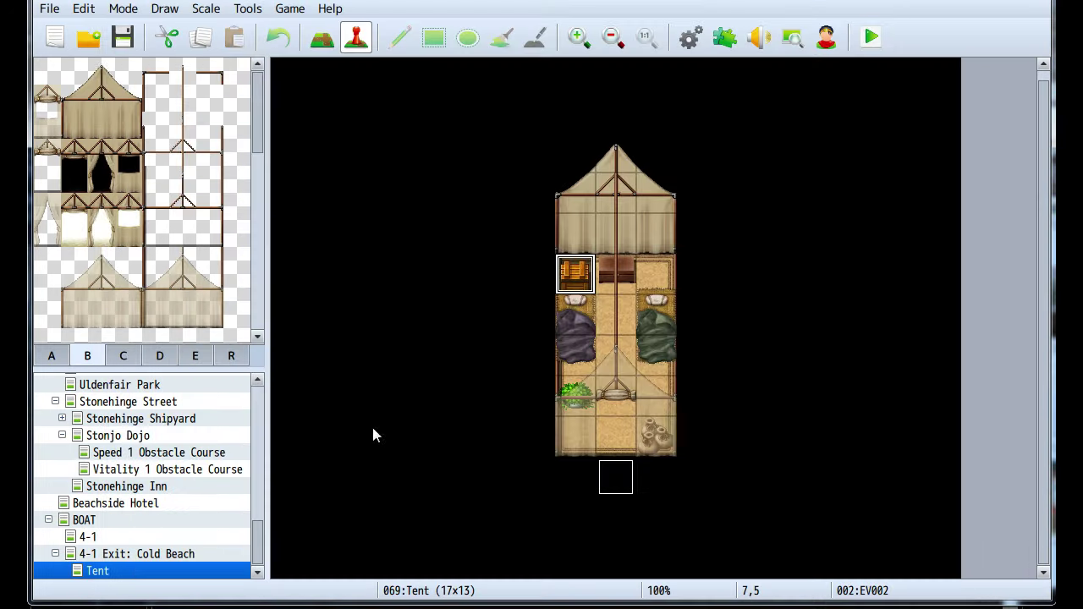
pyautogui.doubleClick(573, 279)
pyautogui.doubleClick(583, 184)
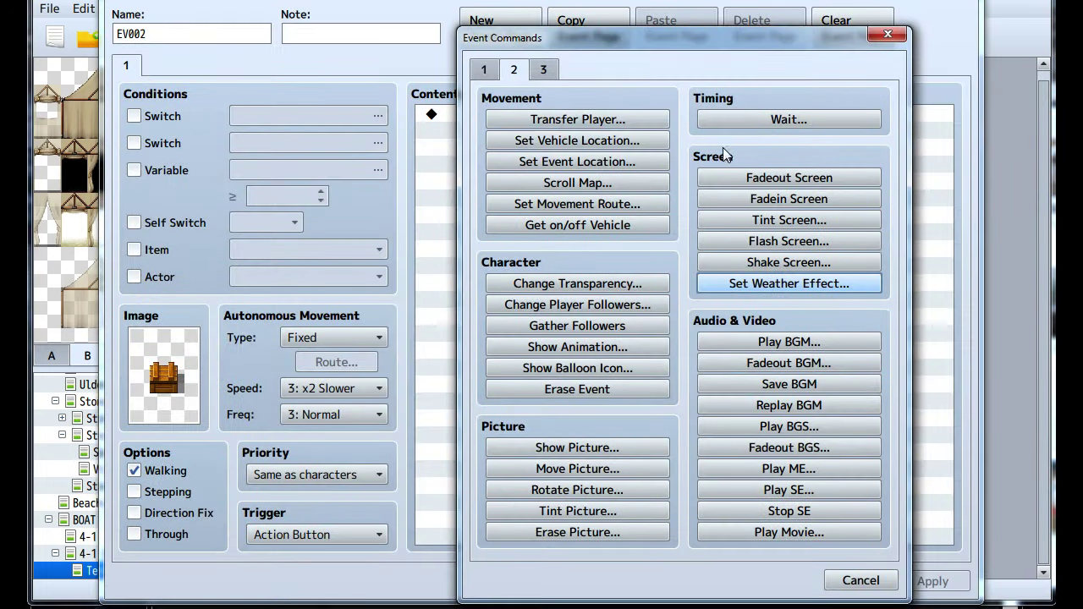
pyautogui.click(498, 80)
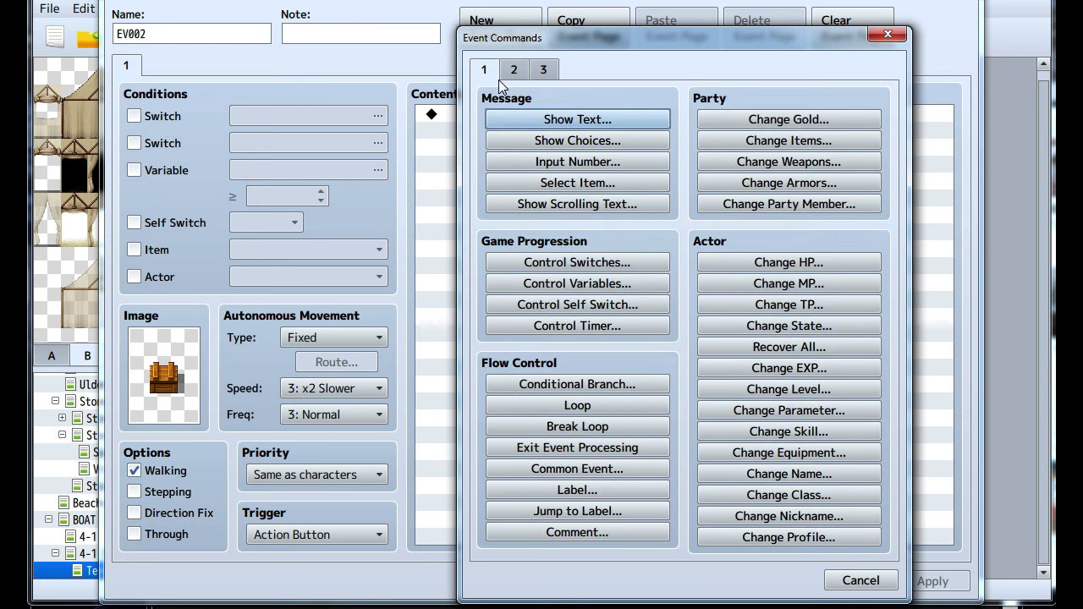
pyautogui.click(725, 141)
pyautogui.click(652, 248)
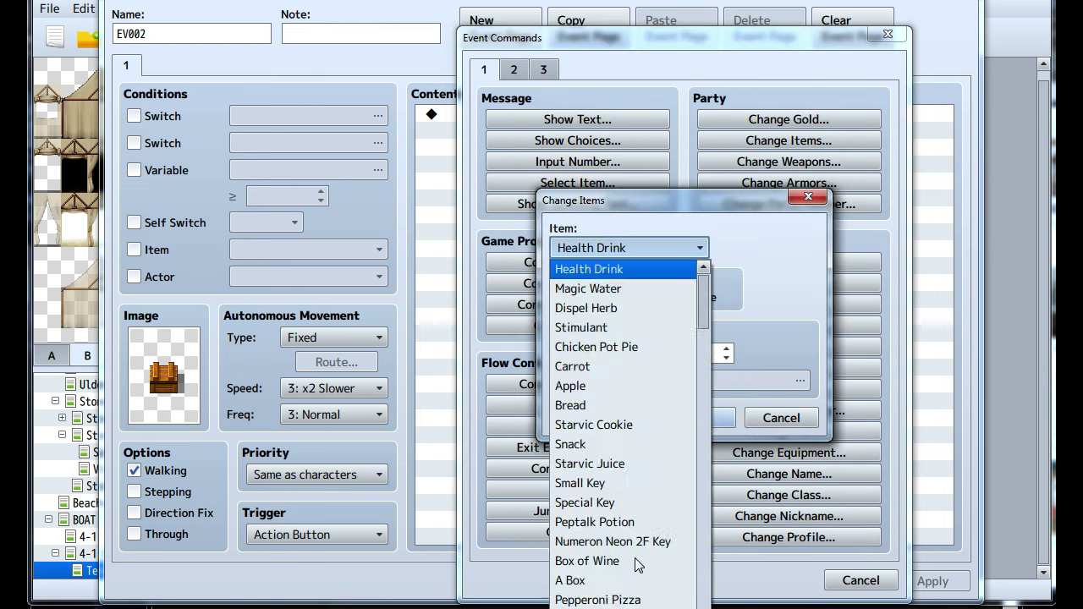
pyautogui.scroll(-7, 639, 565)
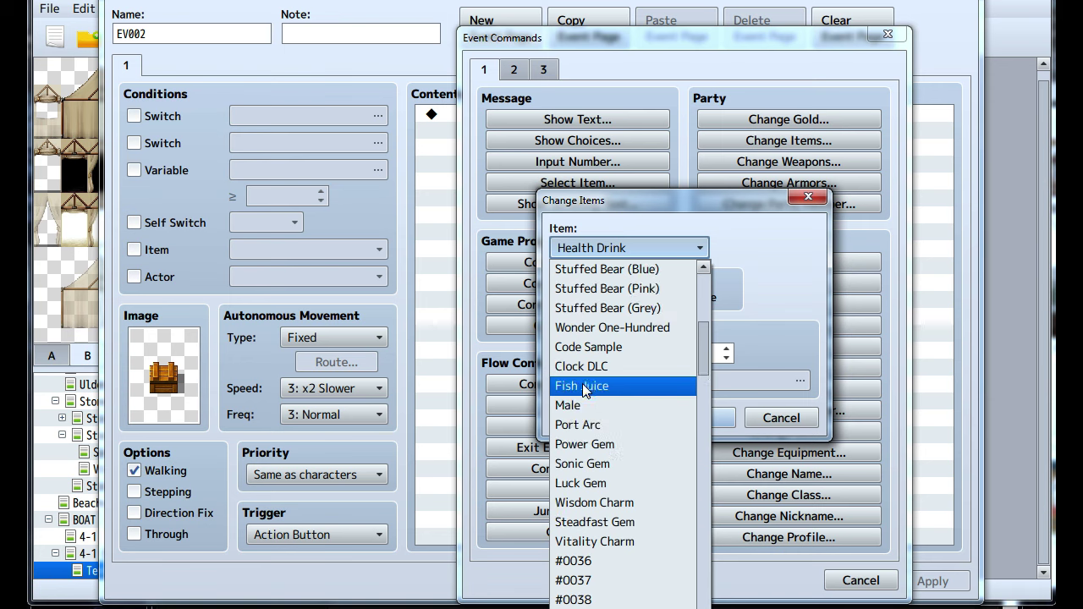
pyautogui.click(582, 386)
pyautogui.click(696, 417)
# Add a Play SE command with the Item1 sound to the chest event, at 90 % volume and 100 % pitch
pyautogui.doubleClick(566, 198)
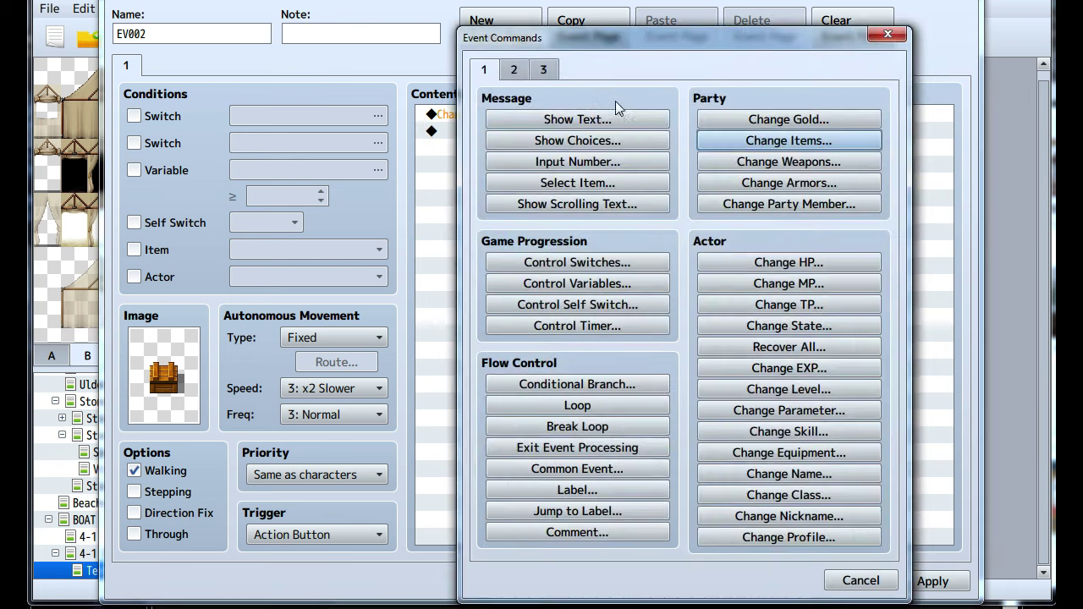
pyautogui.click(514, 69)
pyautogui.click(789, 484)
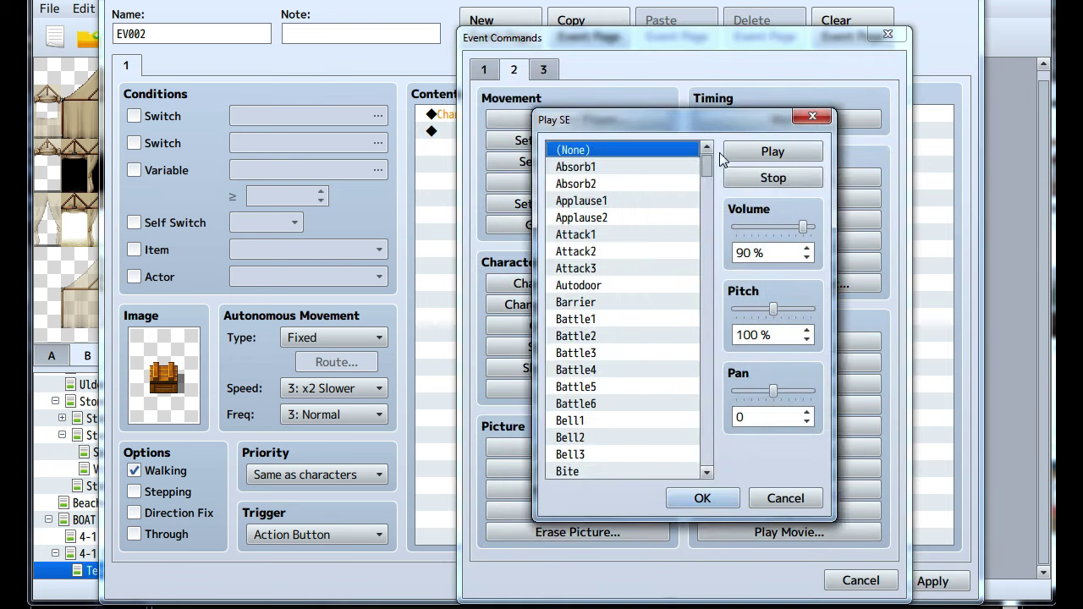
pyautogui.moveTo(705, 173)
pyautogui.mouseDown()
pyautogui.moveTo(709, 312)
pyautogui.moveTo(692, 324)
pyautogui.mouseUp()
pyautogui.click(575, 186)
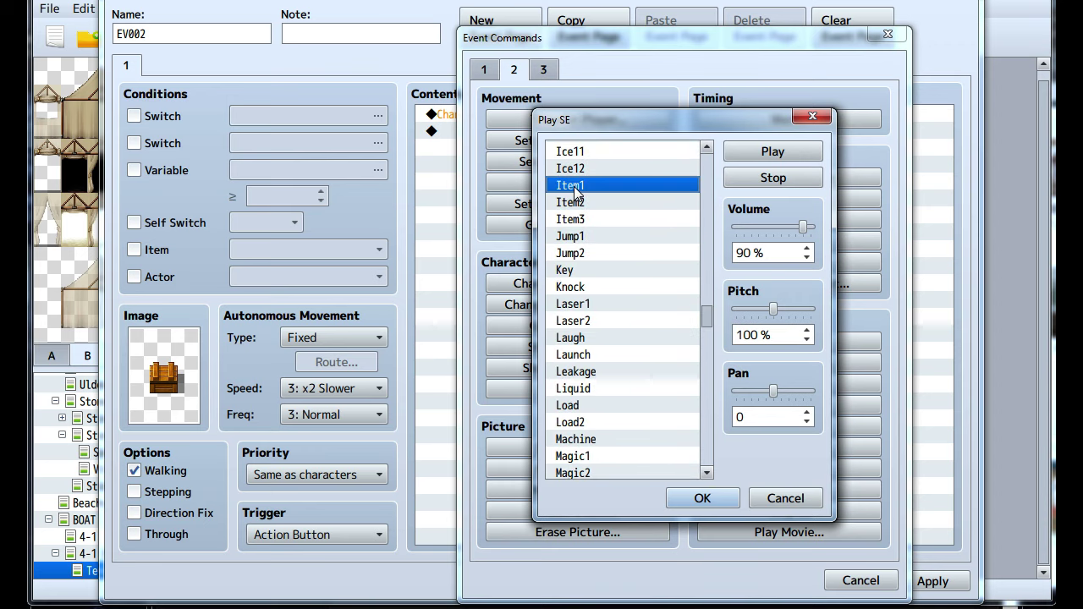
pyautogui.click(702, 499)
# Add the message "\c[17]Found Fish Juice!" to the chest event and preview it
pyautogui.doubleClick(503, 223)
pyautogui.click(484, 70)
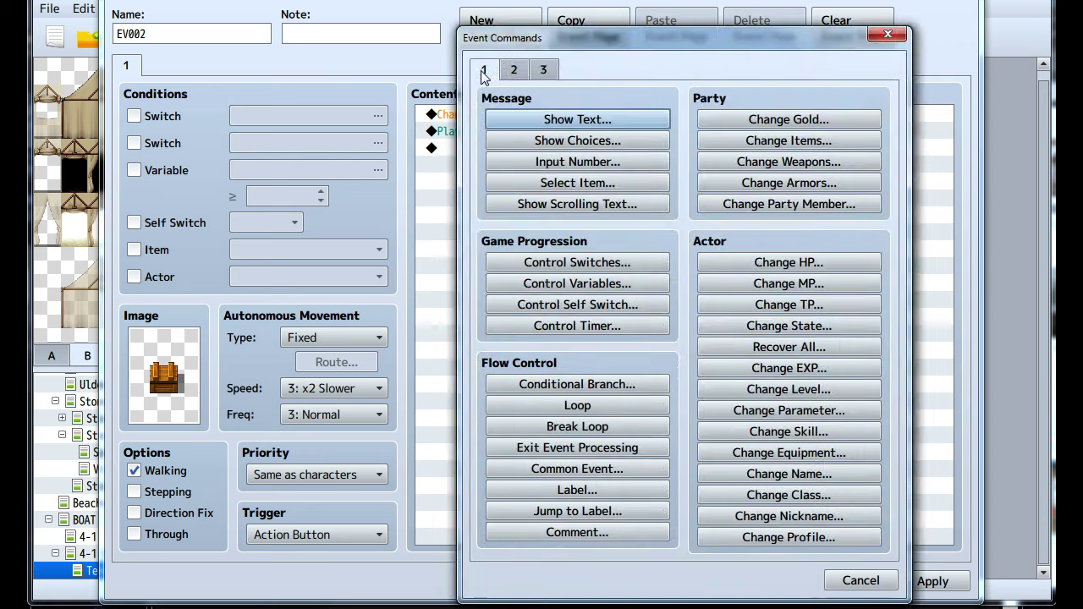
pyautogui.click(506, 123)
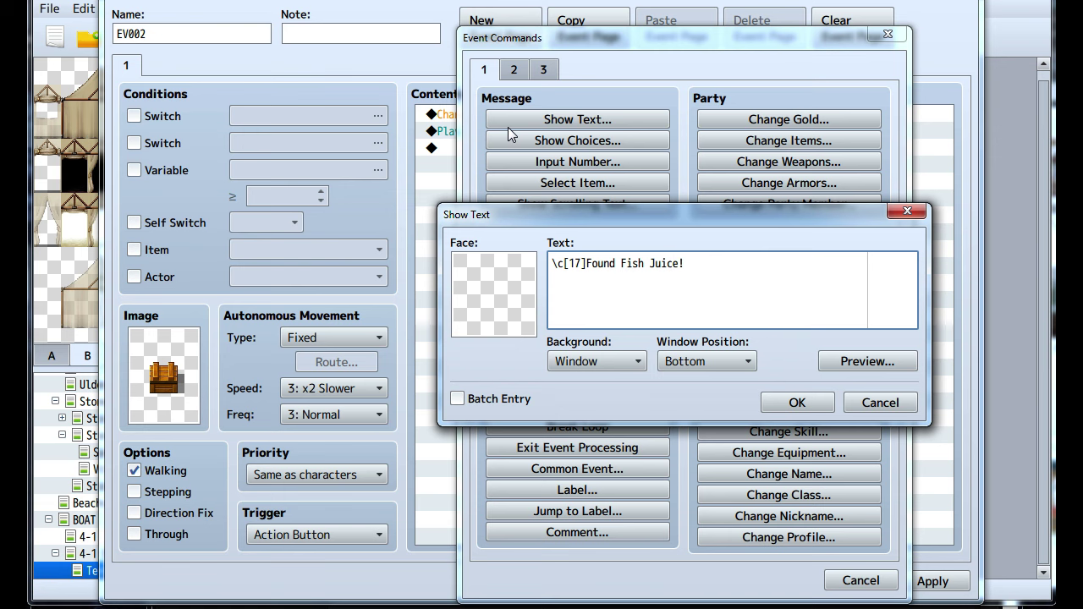
pyautogui.click(880, 362)
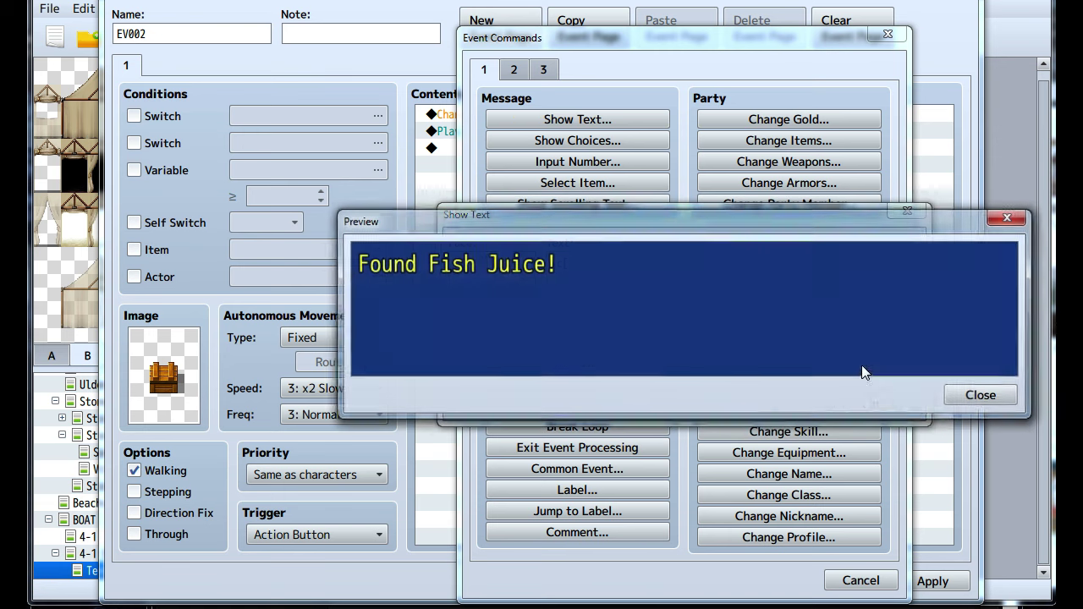
pyautogui.click(985, 400)
pyautogui.press('Return')
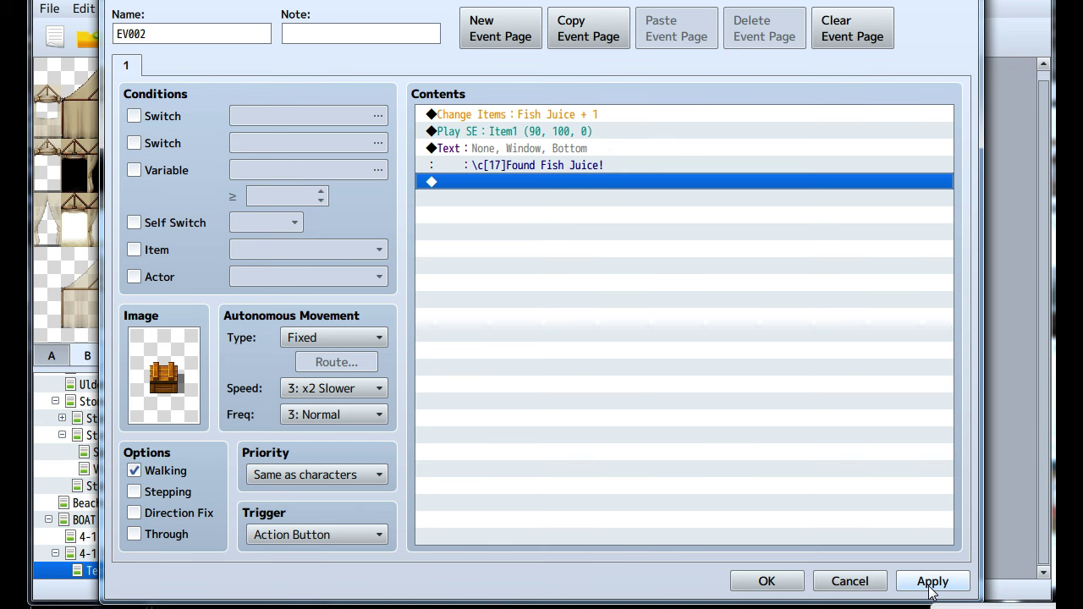
# Delete the item, sound and text commands from the chest event, and remove the chest event from the tent
pyautogui.click(456, 115)
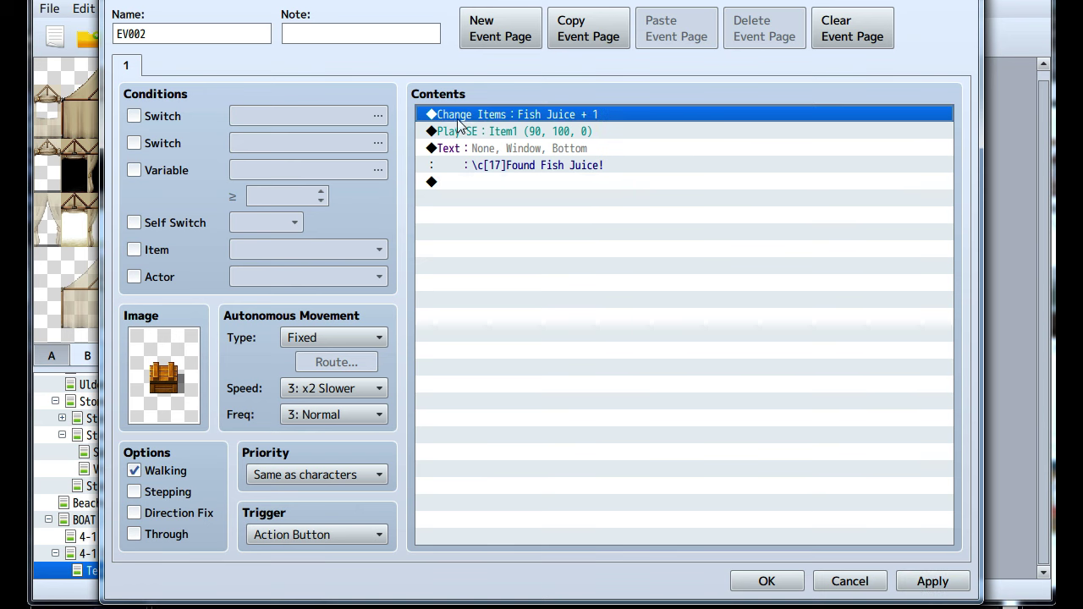
pyautogui.keyDown('shift'); pyautogui.click(478, 155); pyautogui.keyUp('shift')
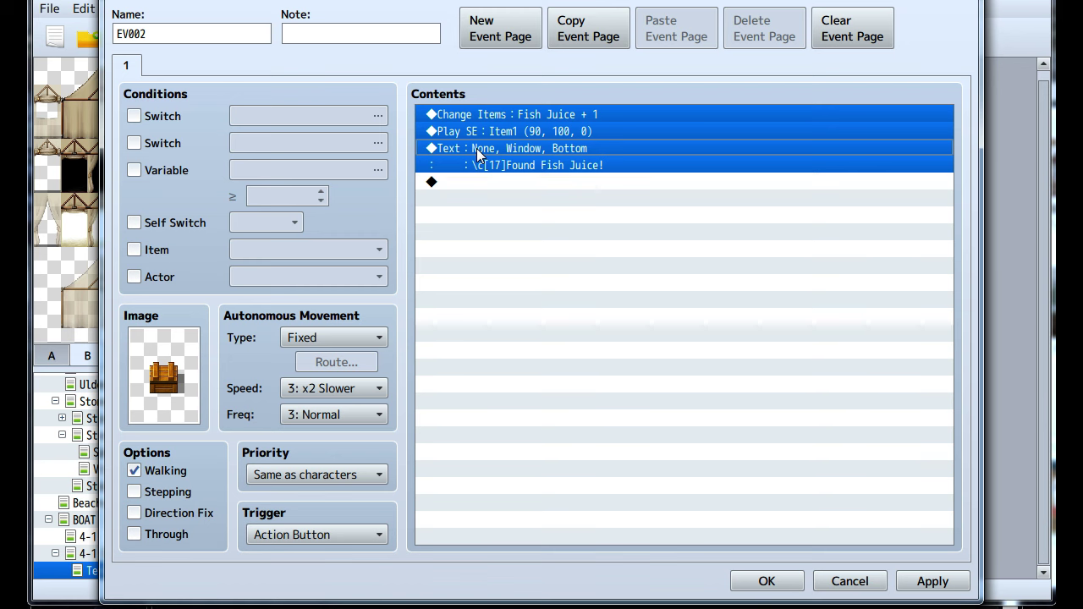
pyautogui.press('Delete')
pyautogui.click(926, 582)
pyautogui.click(777, 582)
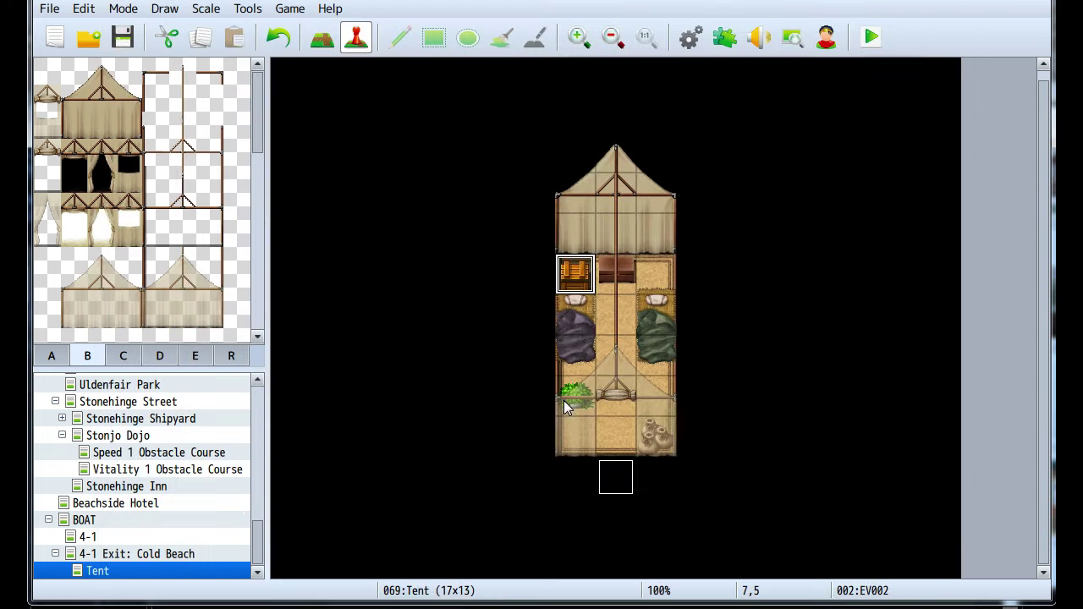
pyautogui.doubleClick(573, 270)
pyautogui.click(814, 579)
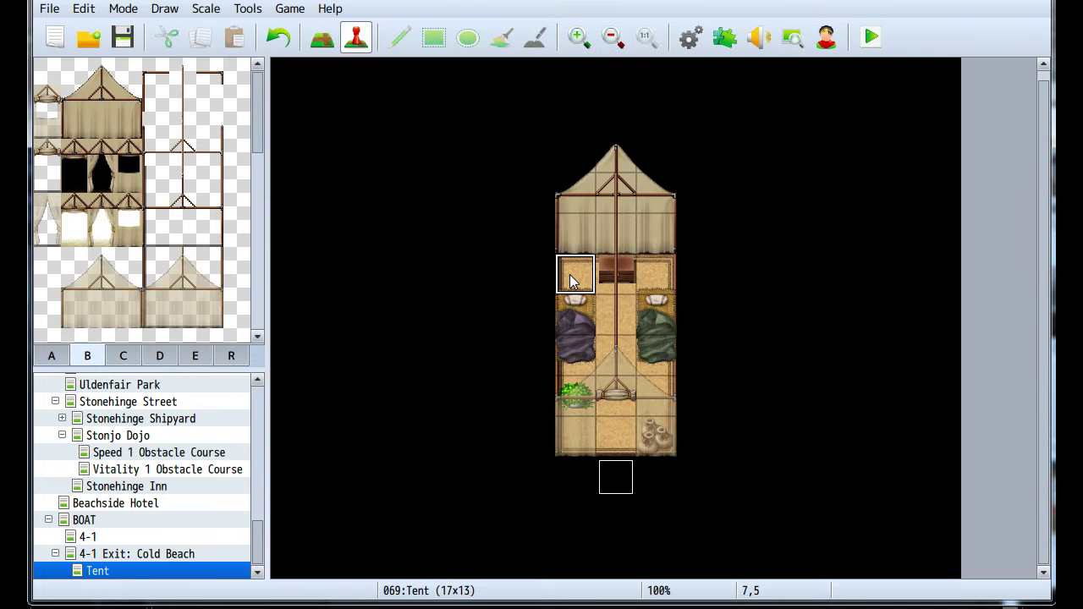
pyautogui.doubleClick(569, 274)
pyautogui.hotkey('ctrl', 'v')
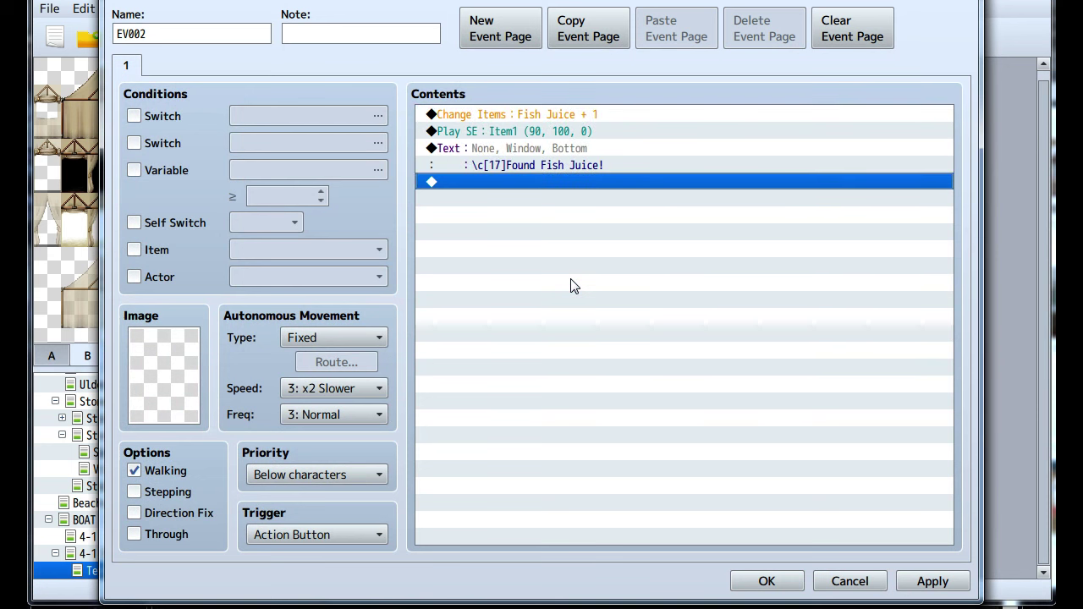
pyautogui.click(865, 582)
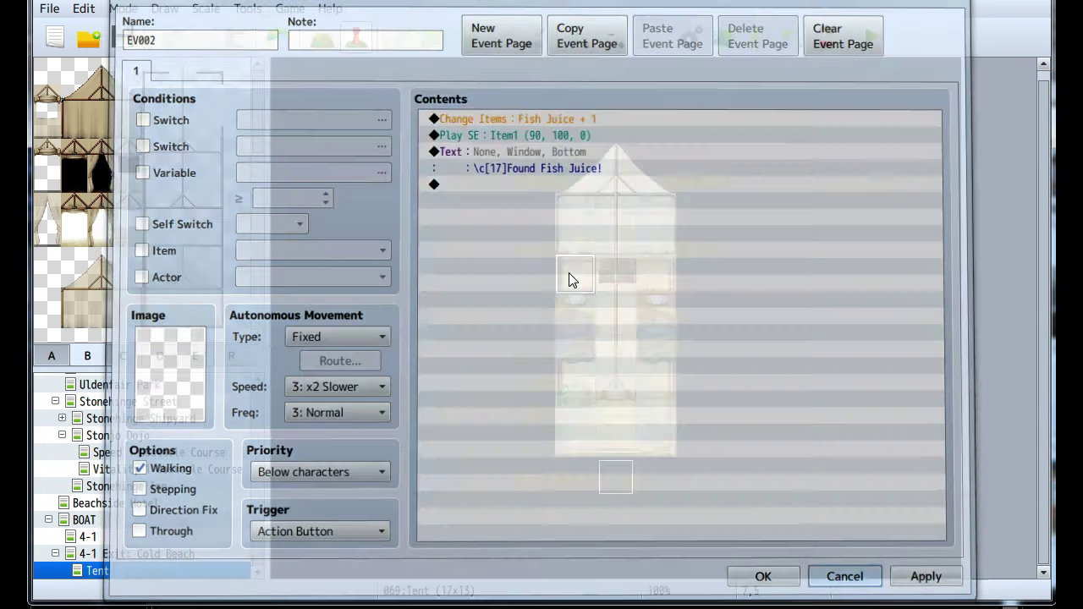
# Create a quick treasure event beside the tent's dresser, using the open-topped wooden !Chest image and Fish Juice as its item
pyautogui.rightClick(564, 283)
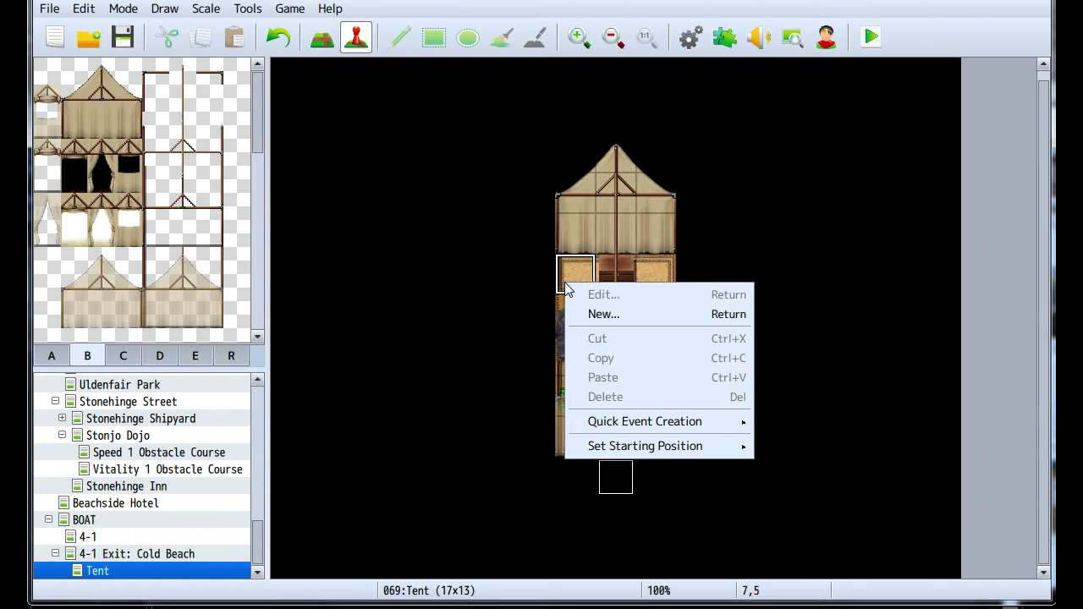
pyautogui.moveTo(669, 423)
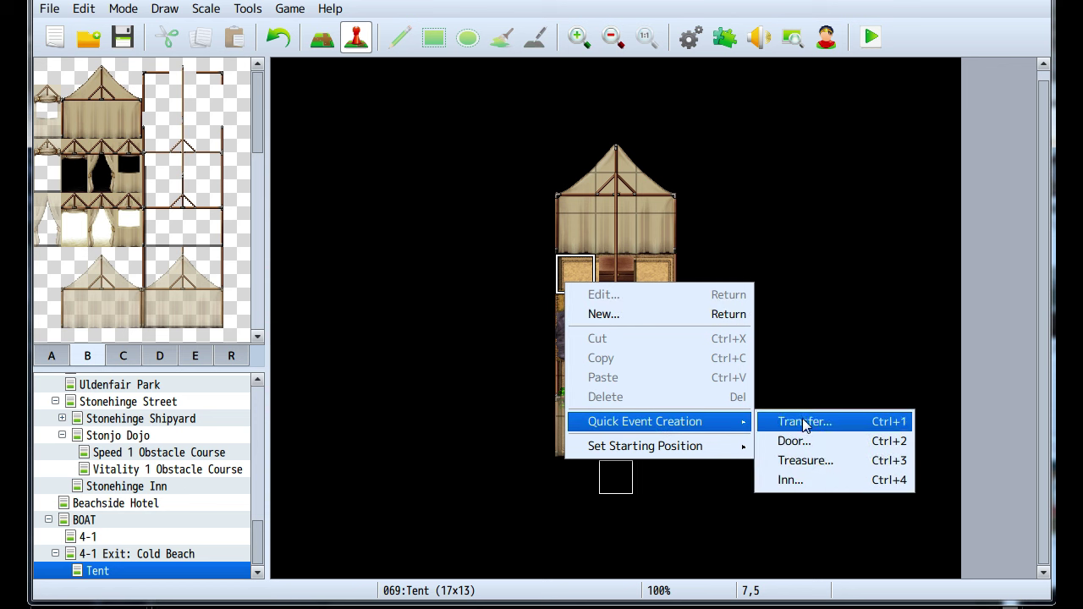
pyautogui.click(808, 462)
pyautogui.click(473, 281)
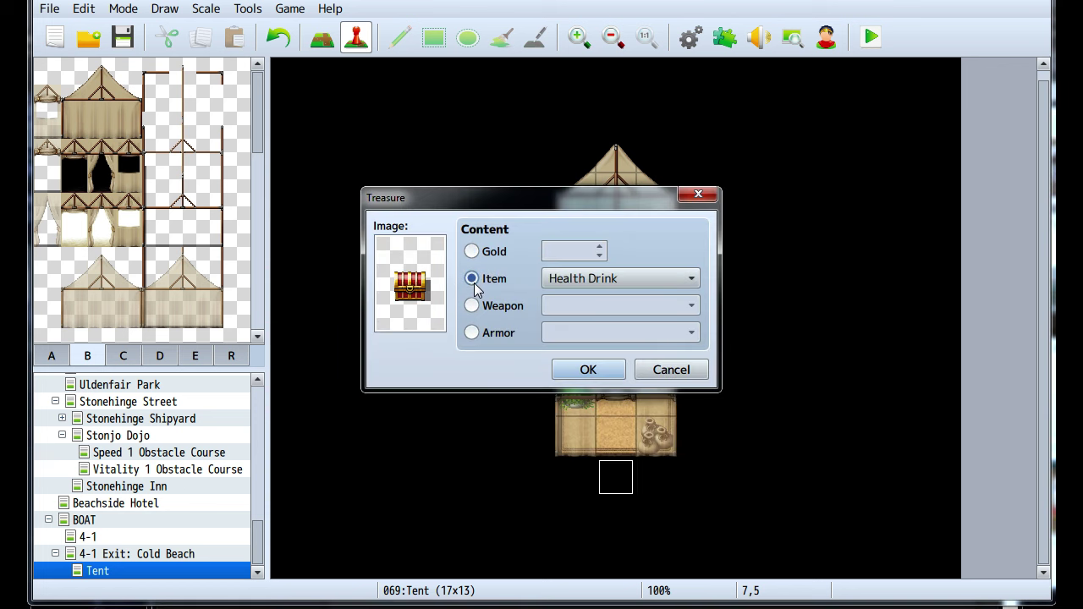
pyautogui.doubleClick(439, 286)
pyautogui.click(621, 255)
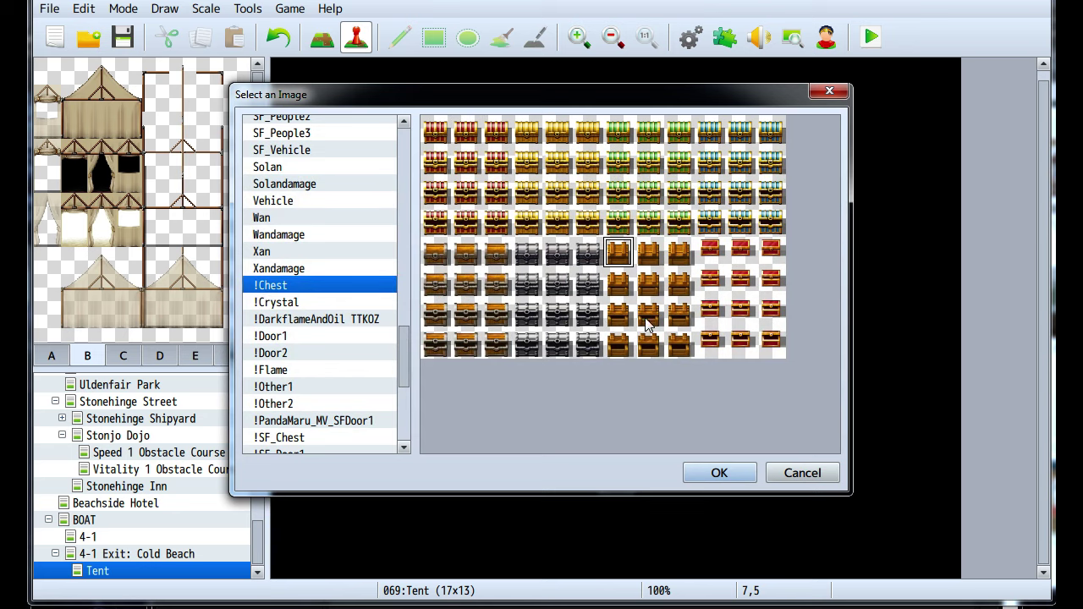
pyautogui.click(719, 473)
pyautogui.click(564, 275)
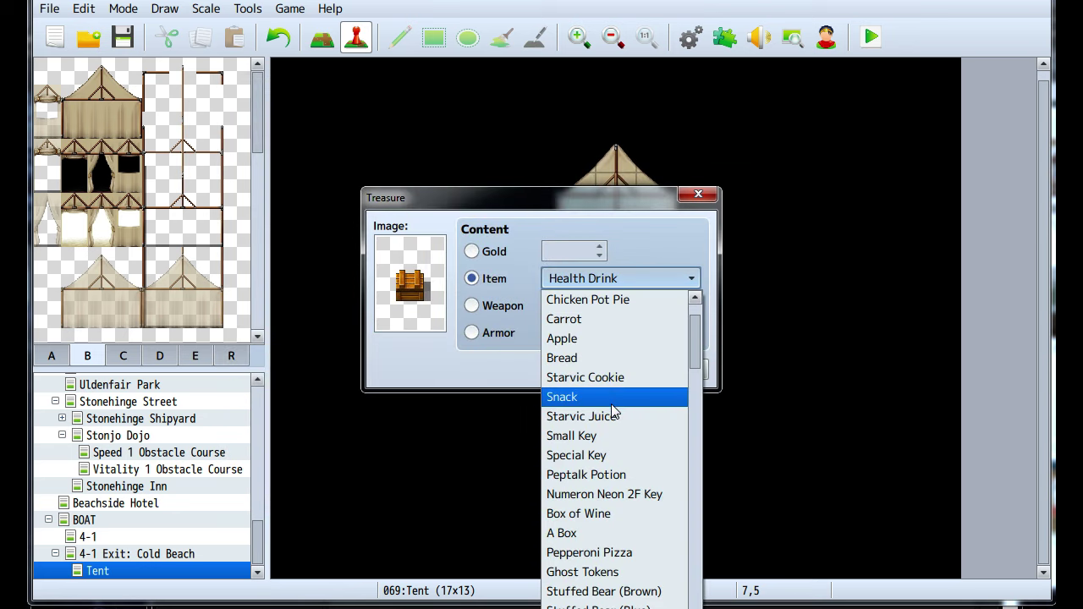
pyautogui.scroll(-5, 609, 459)
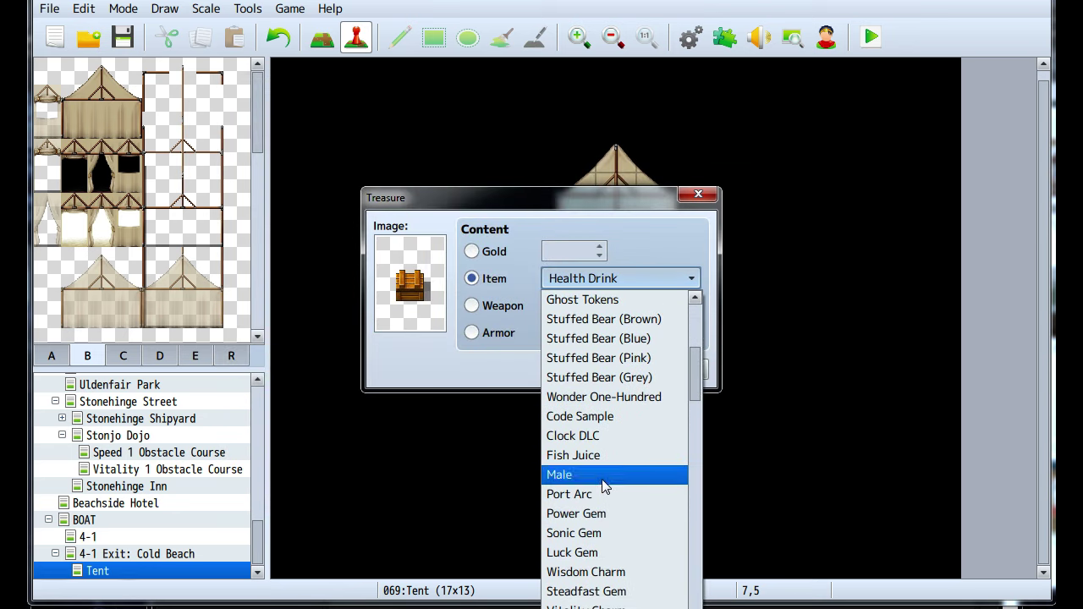
pyautogui.click(588, 455)
pyautogui.click(589, 373)
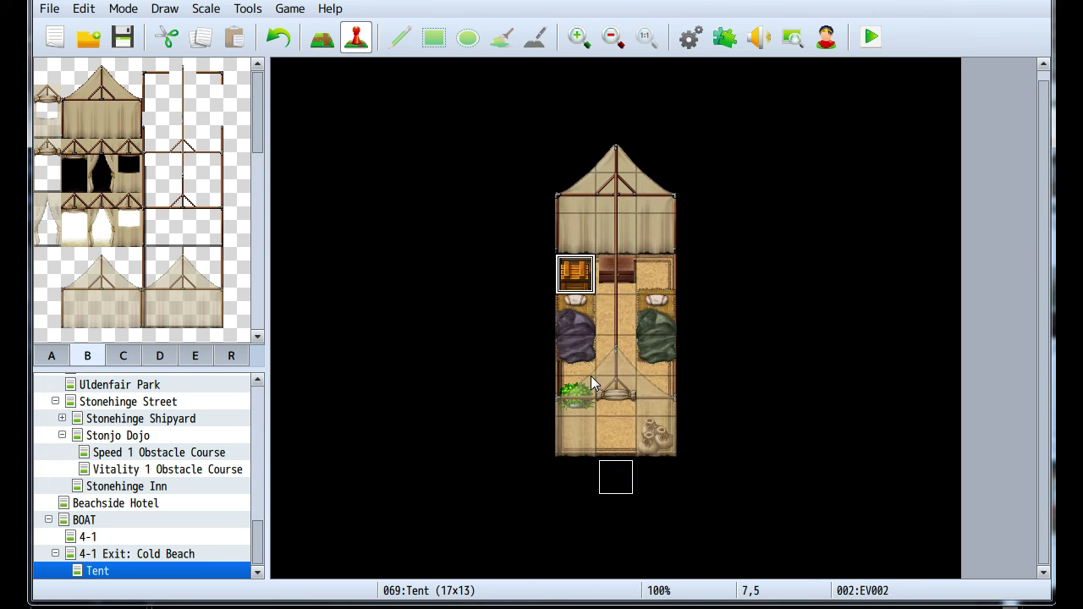
# Compare the tent chest event's commands with those of the chest event on the Puzzle 1 map
pyautogui.doubleClick(579, 292)
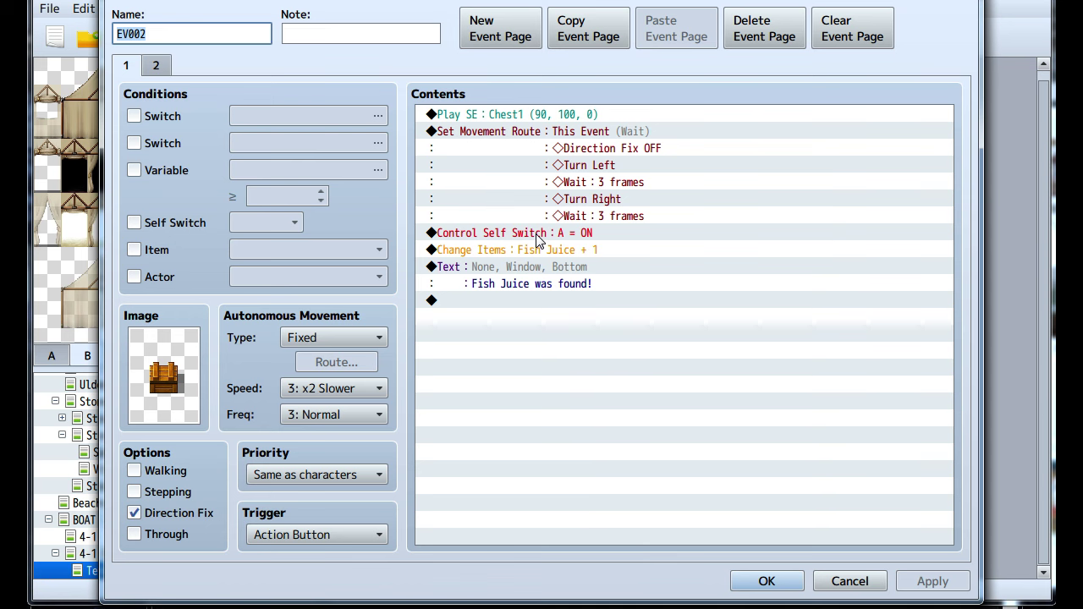
pyautogui.click(841, 579)
pyautogui.scroll(15, 148, 480)
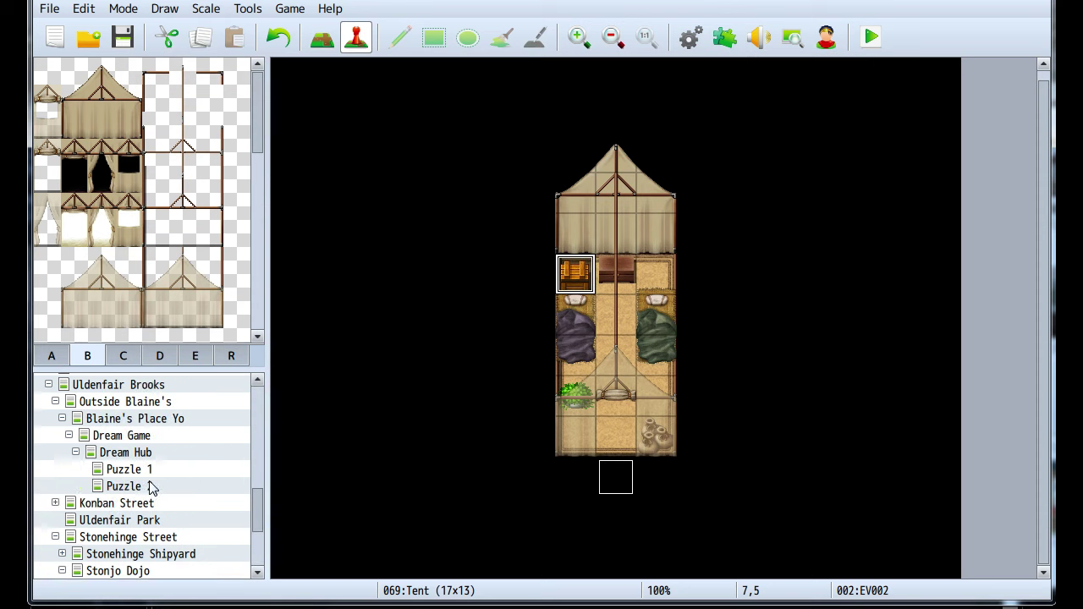
pyautogui.scroll(5, 148, 478)
pyautogui.scroll(-5, 145, 476)
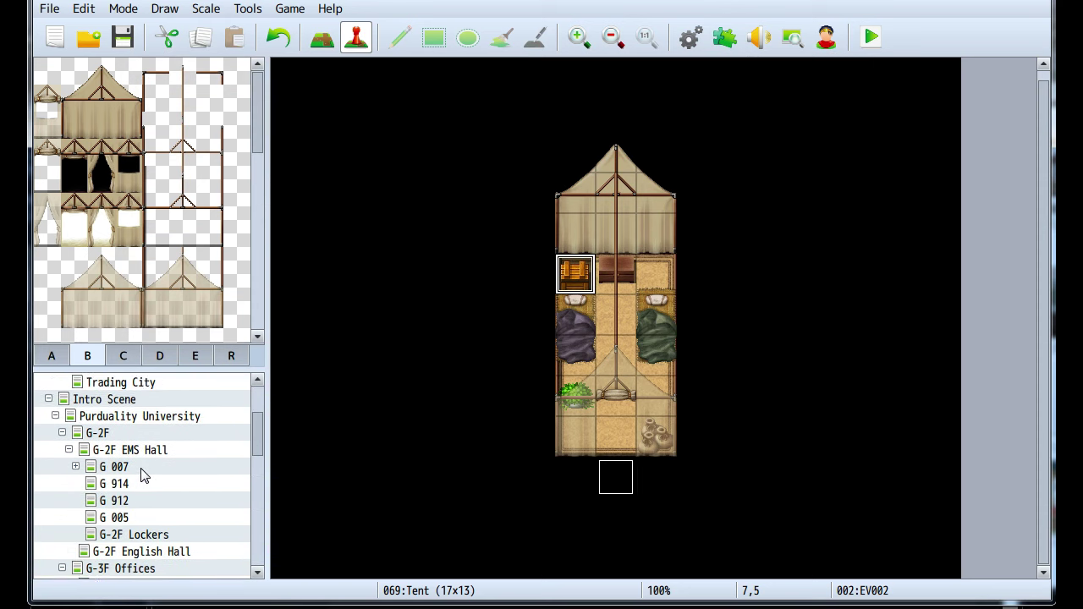
pyautogui.scroll(-3, 144, 477)
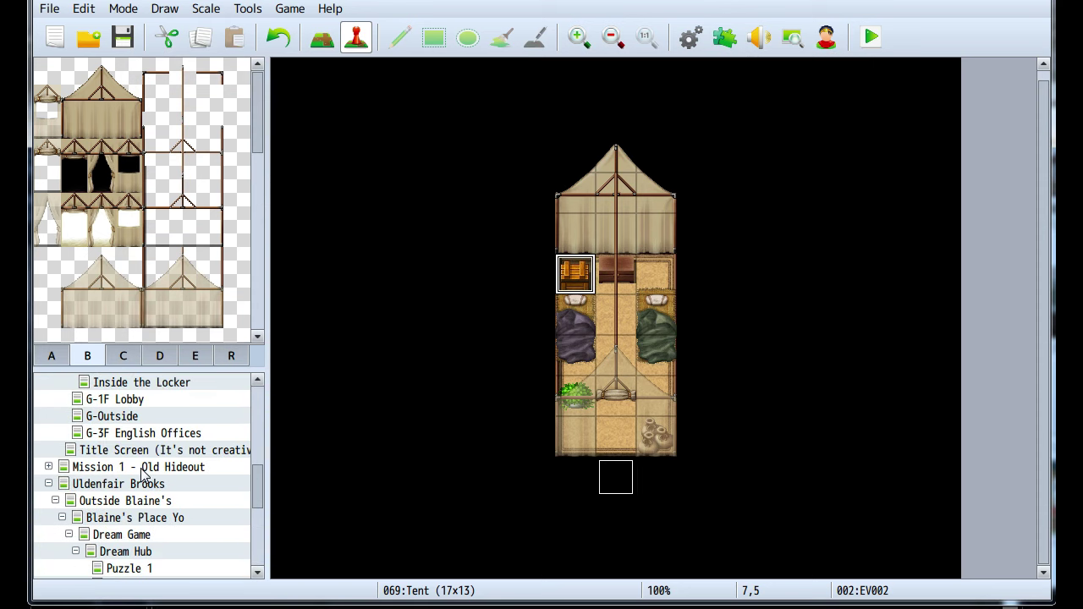
pyautogui.scroll(-2, 142, 500)
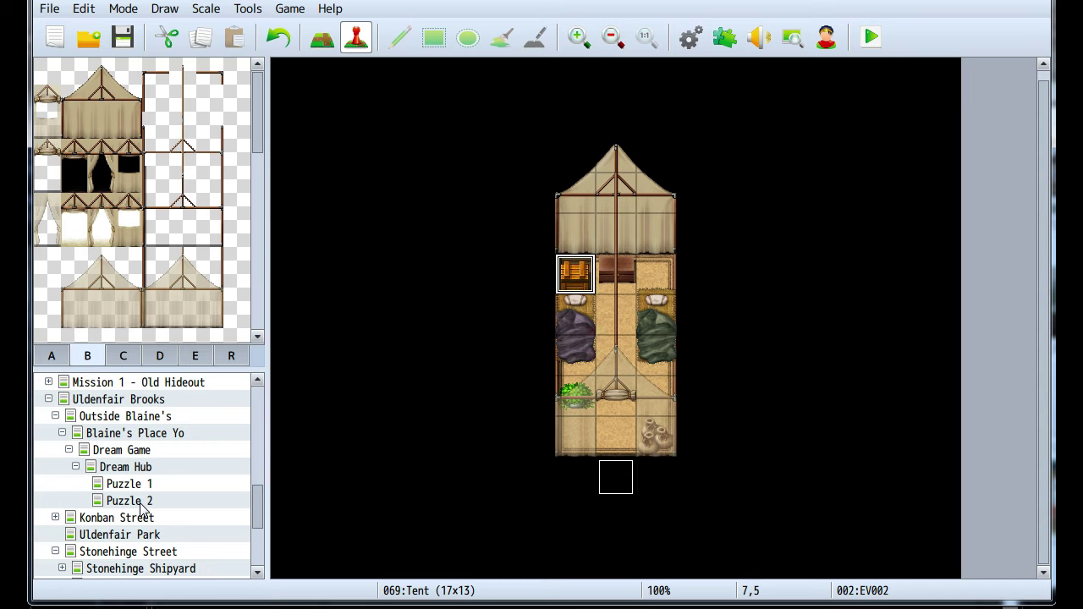
pyautogui.scroll(2, 142, 508)
pyautogui.scroll(-1, 140, 511)
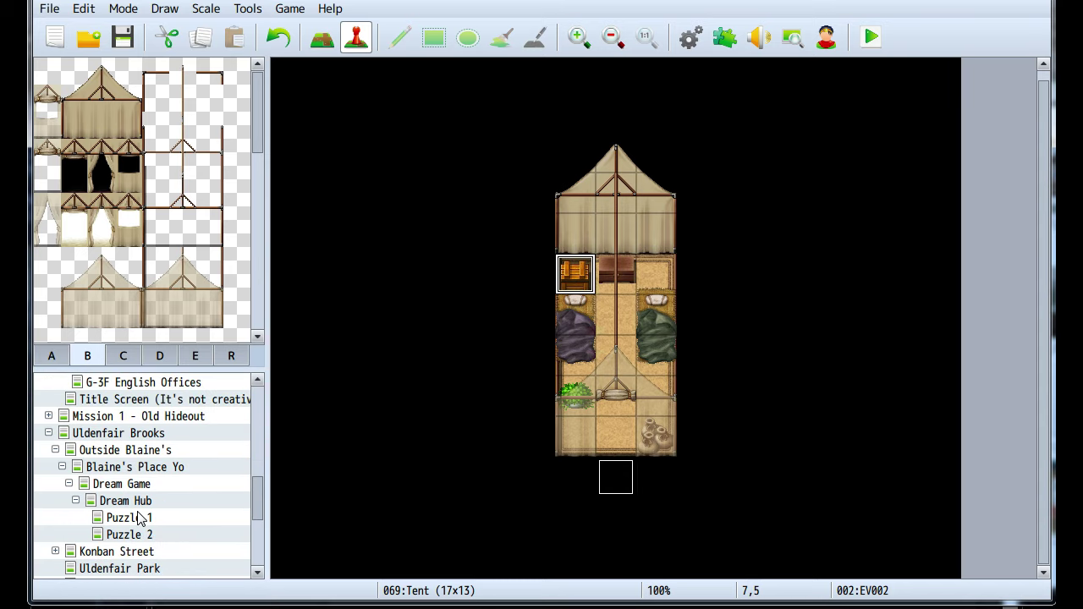
pyautogui.click(135, 517)
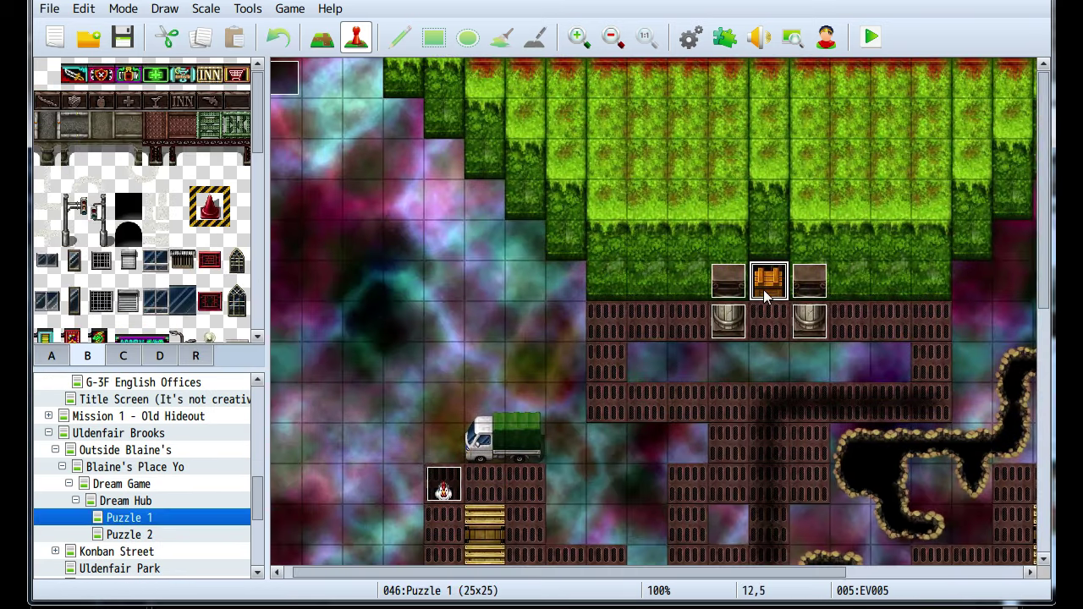
pyautogui.doubleClick(763, 282)
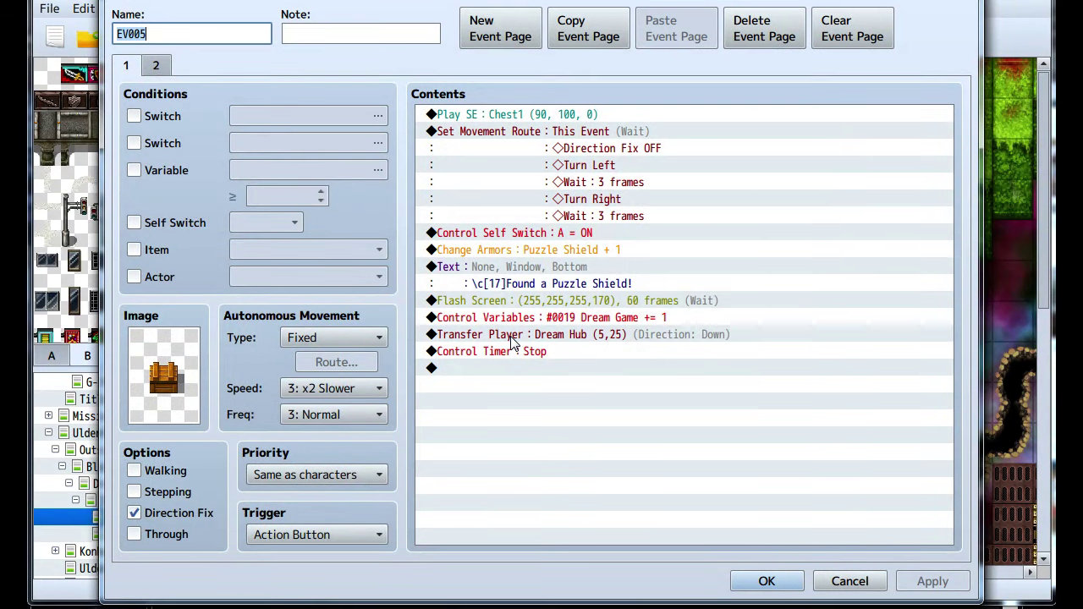
pyautogui.click(850, 581)
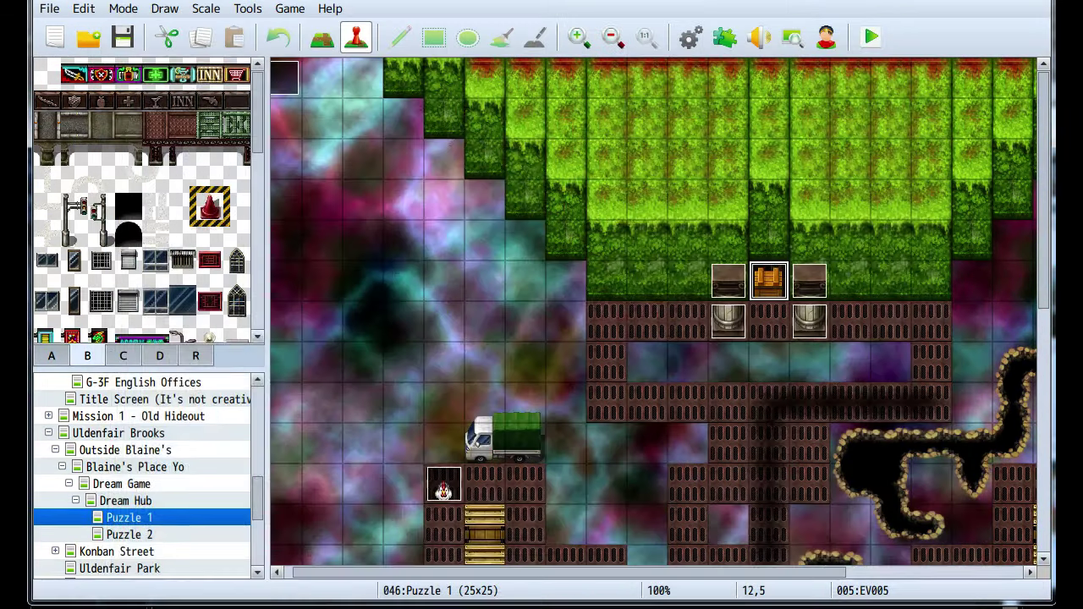
# In the Tent map's chest event, replace the default item and text commands with the copied Fish Juice, Item1 sound and "\c[17]Found Fish Juice!" commands
pyautogui.scroll(-3, 174, 478)
pyautogui.scroll(-2, 173, 478)
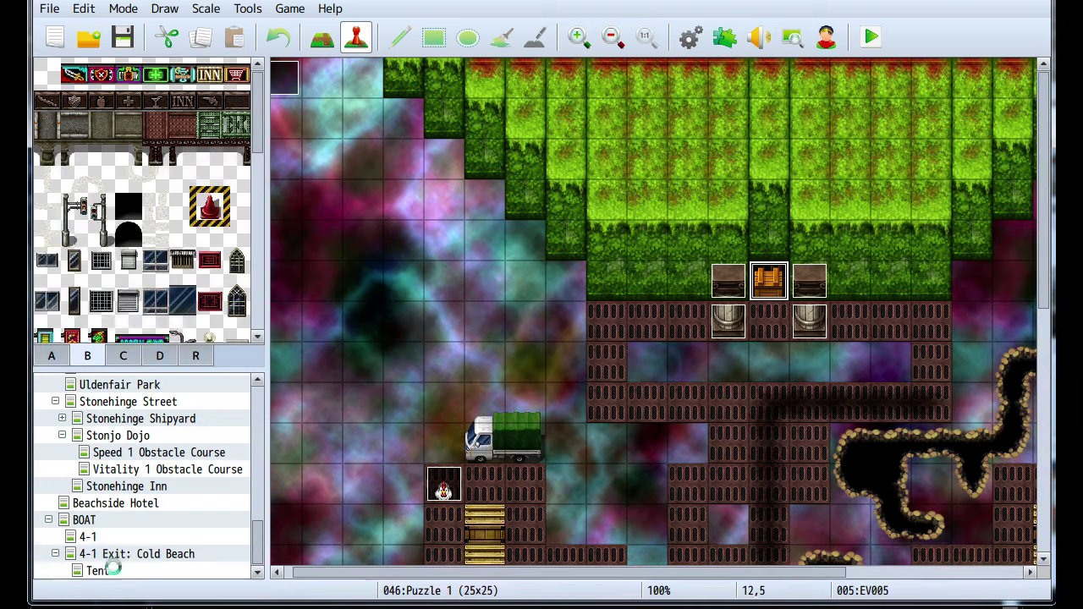
pyautogui.click(110, 570)
pyautogui.doubleClick(566, 290)
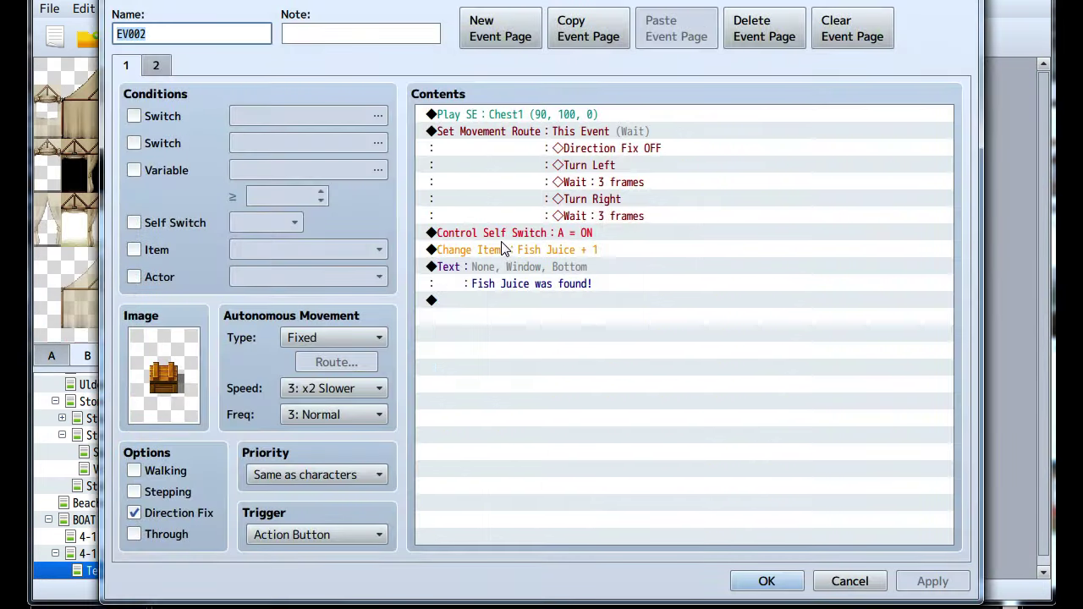
pyautogui.moveTo(506, 250); pyautogui.dragTo(512, 279)
pyautogui.press('Delete')
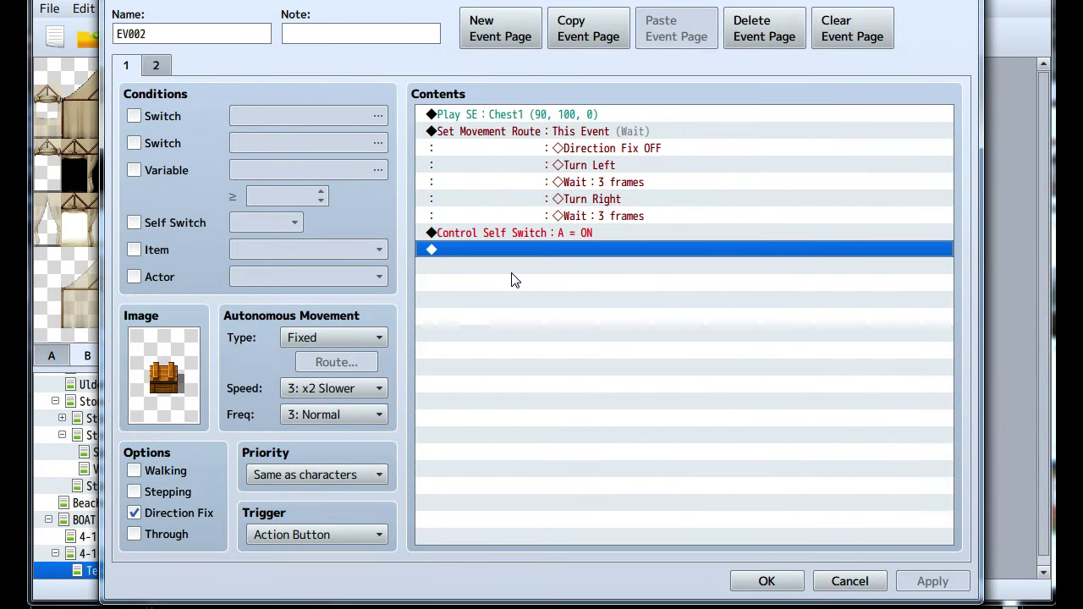
pyautogui.hotkey('ctrl', 'v')
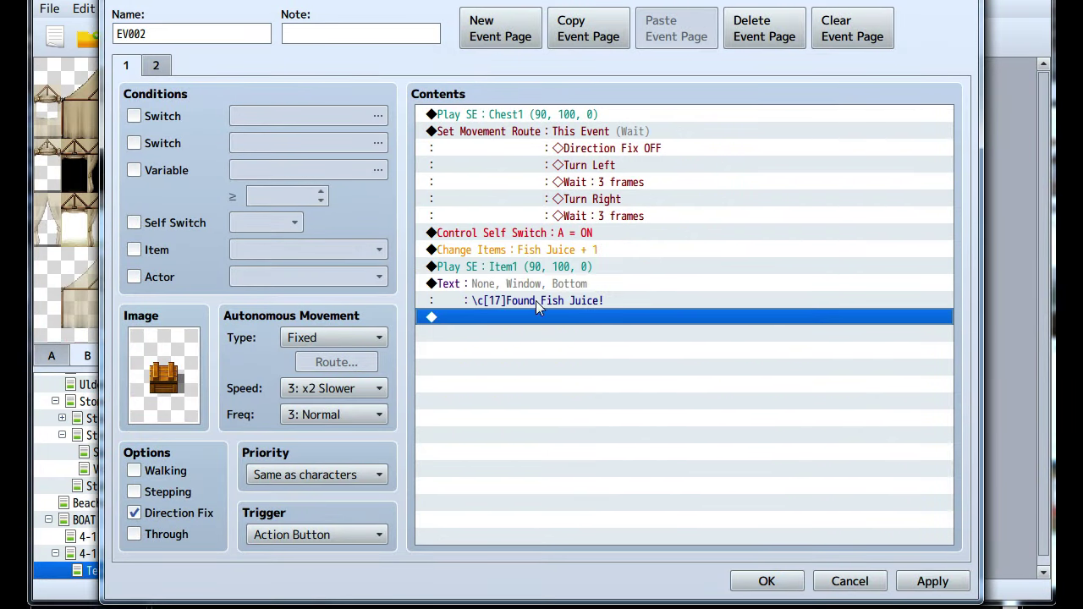
pyautogui.click(933, 582)
pyautogui.click(155, 66)
pyautogui.click(126, 66)
pyautogui.click(767, 581)
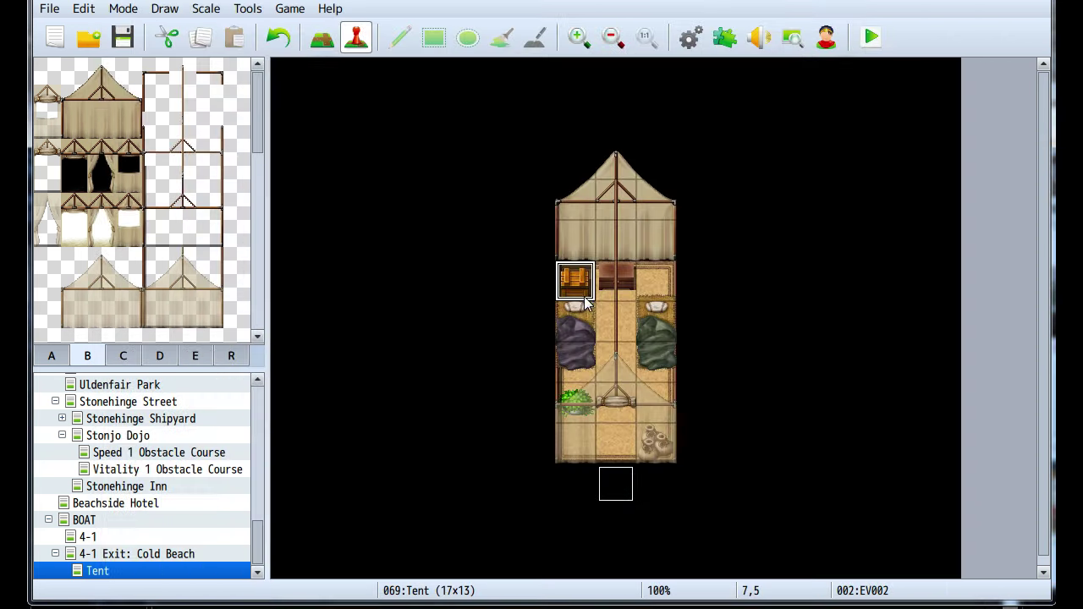
# Start a playtest and walk the character from Cold Beach into the tent
pyautogui.click(870, 37)
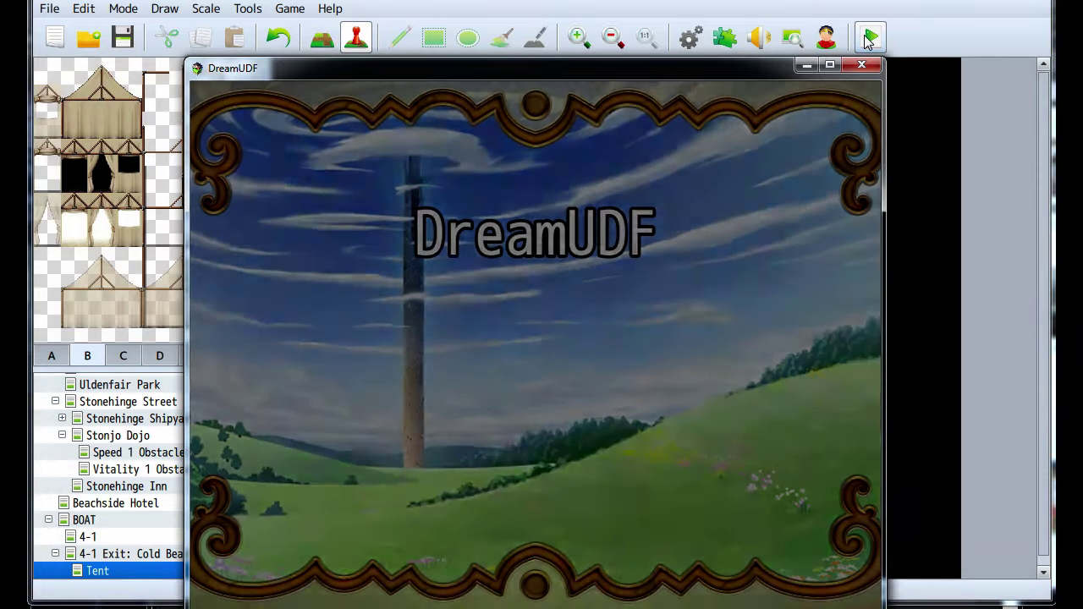
pyautogui.press('Left')
pyautogui.press('Left')
pyautogui.press('Up')
pyautogui.press('Up')
pyautogui.press('Up')
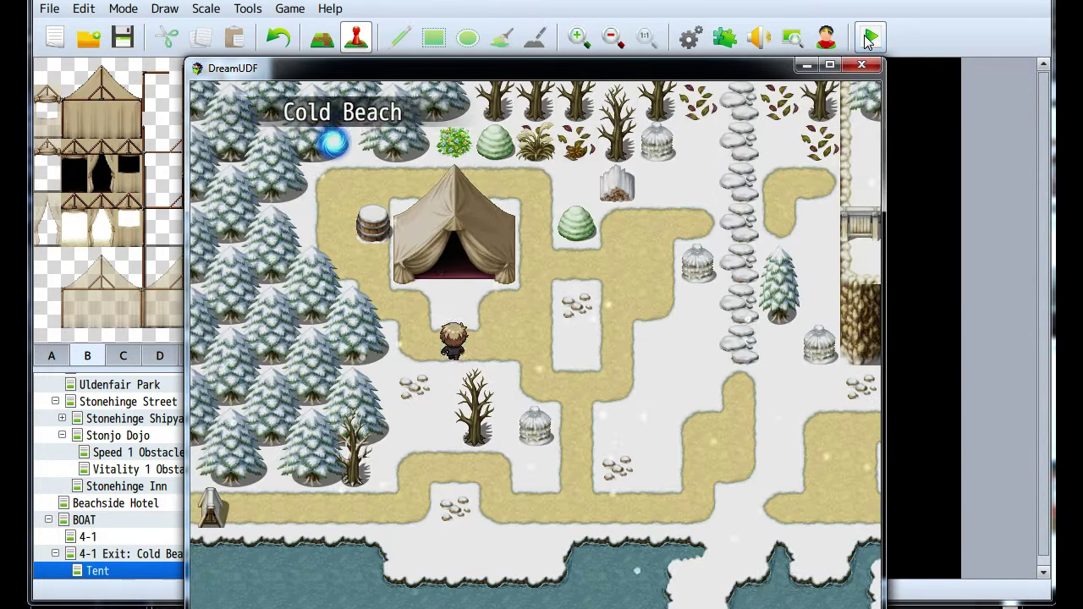
pyautogui.press('Up')
pyautogui.press('Up')
pyautogui.press('Up')
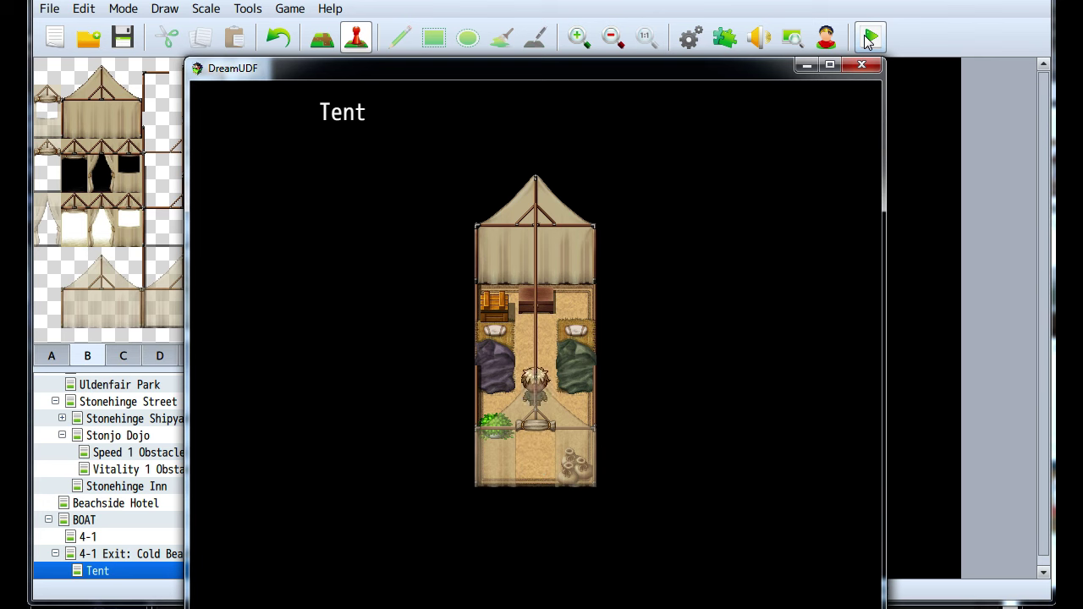
# Test opening the tent's chest, dismiss its message, and walk back out of the tent
pyautogui.press('Left')
pyautogui.press('Up')
pyautogui.press('Return')
pyautogui.press('Return')
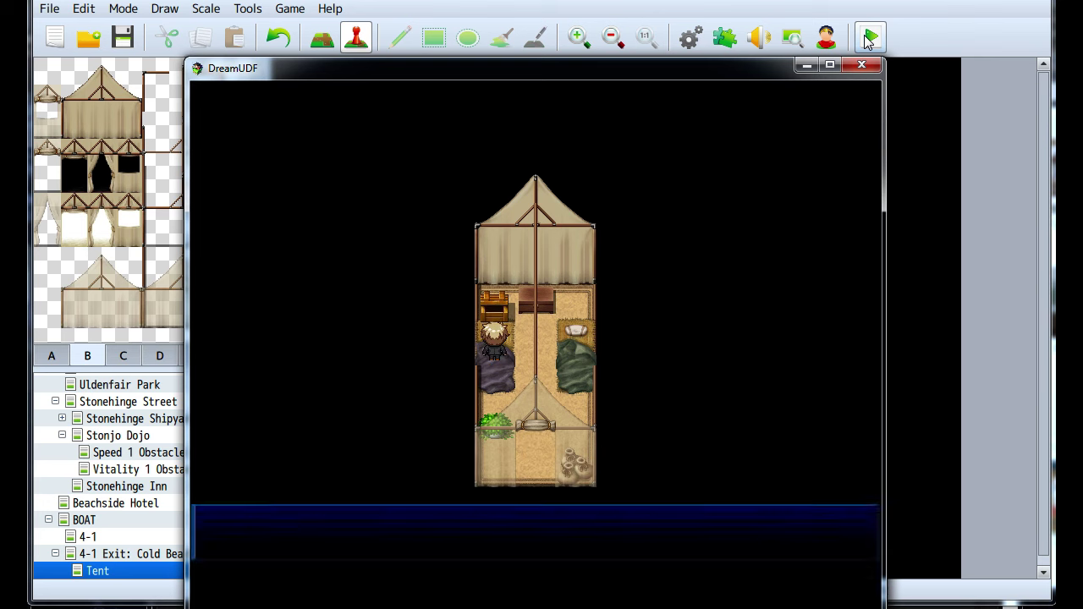
pyautogui.press('Down')
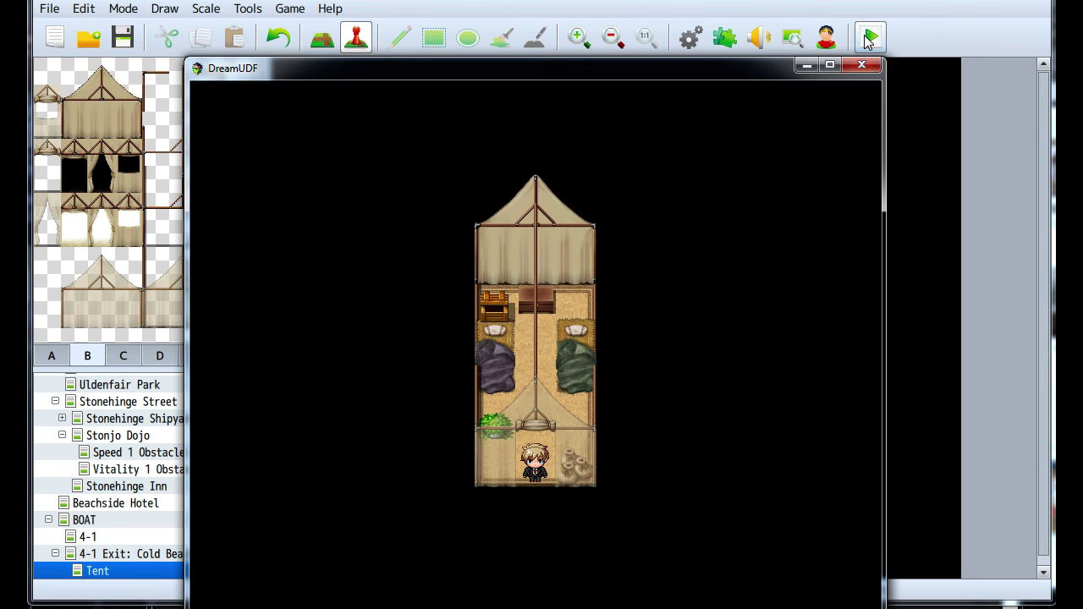
pyautogui.press('Down')
pyautogui.press('Down')
# Walk the character east across Cold Beach and down past the shoreline to check where movement is possible
pyautogui.press('Right')
pyautogui.press('Right')
pyautogui.press('Right')
pyautogui.press('Right')
pyautogui.press('Right')
pyautogui.press('Down')
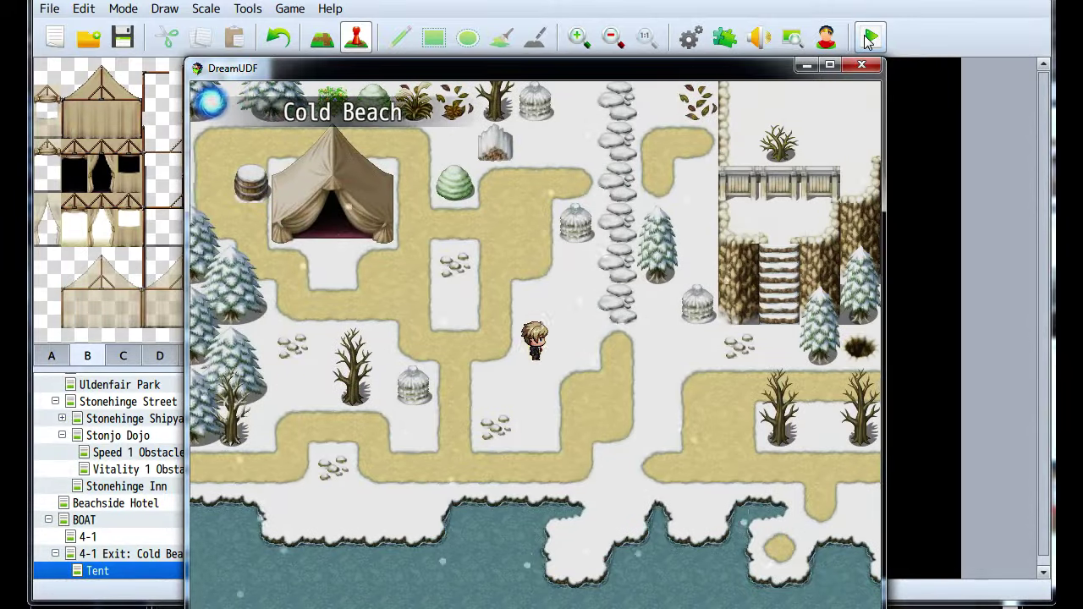
pyautogui.press('Right')
pyautogui.press('Right')
pyautogui.press('Right')
pyautogui.press('Right')
pyautogui.press('Right')
pyautogui.press('Right')
pyautogui.press('Right')
pyautogui.press('Right')
pyautogui.press('Down')
pyautogui.press('Right')
pyautogui.press('Right')
pyautogui.press('Right')
pyautogui.press('Down')
pyautogui.press('Down')
pyautogui.press('Down')
pyautogui.press('Left')
pyautogui.press('Left')
pyautogui.press('Left')
pyautogui.press('Left')
pyautogui.press('Down')
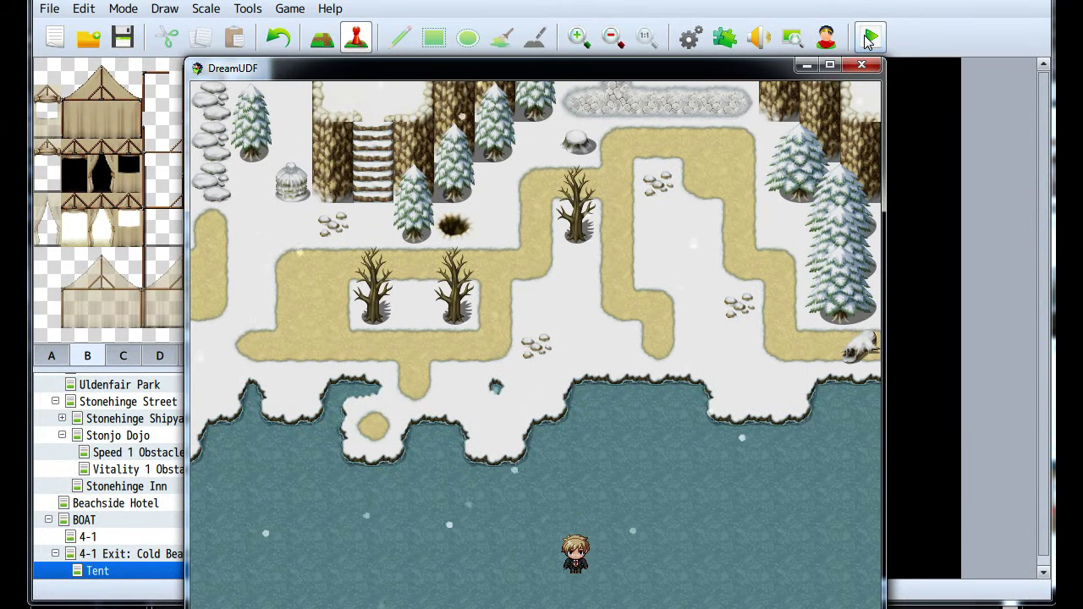
# Walk the character back onto the shore and west along the beach, and end the playtest
pyautogui.press('Up')
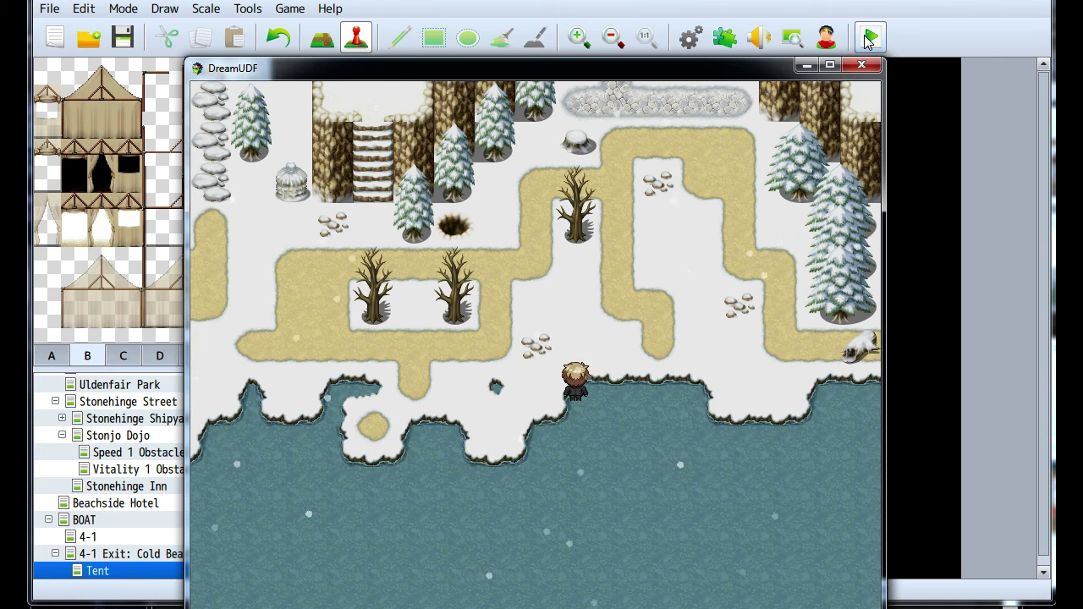
pyautogui.press('Up')
pyautogui.press('Left')
pyautogui.press('Left')
pyautogui.press('Left')
pyautogui.press('Left')
pyautogui.press('Left')
pyautogui.press('Left')
pyautogui.press('Left')
pyautogui.press('Left')
pyautogui.press('Left')
pyautogui.press('Left')
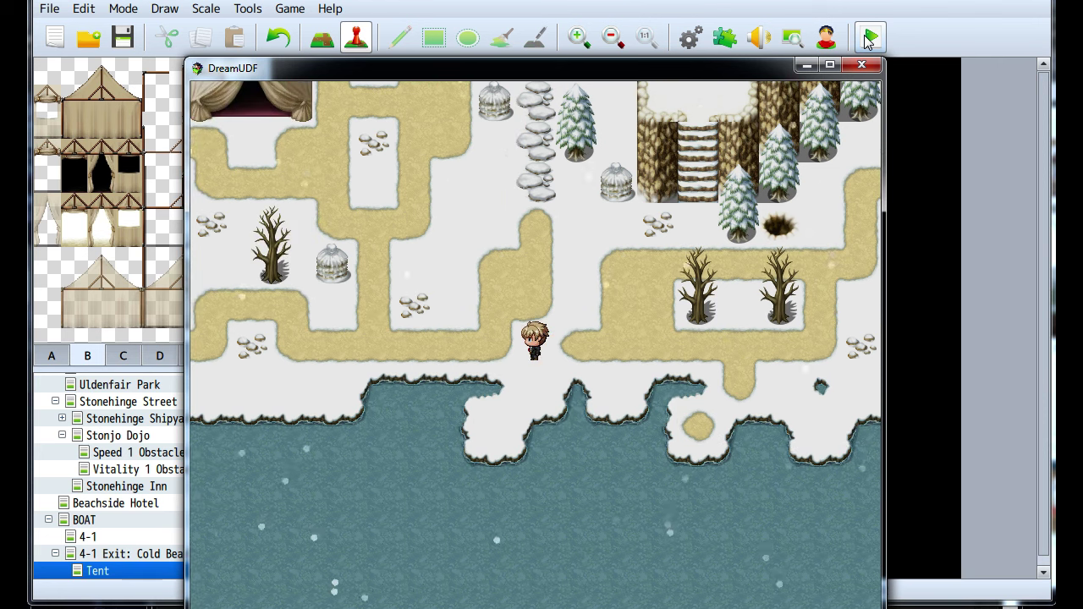
pyautogui.press('Escape')
pyautogui.press('Escape')
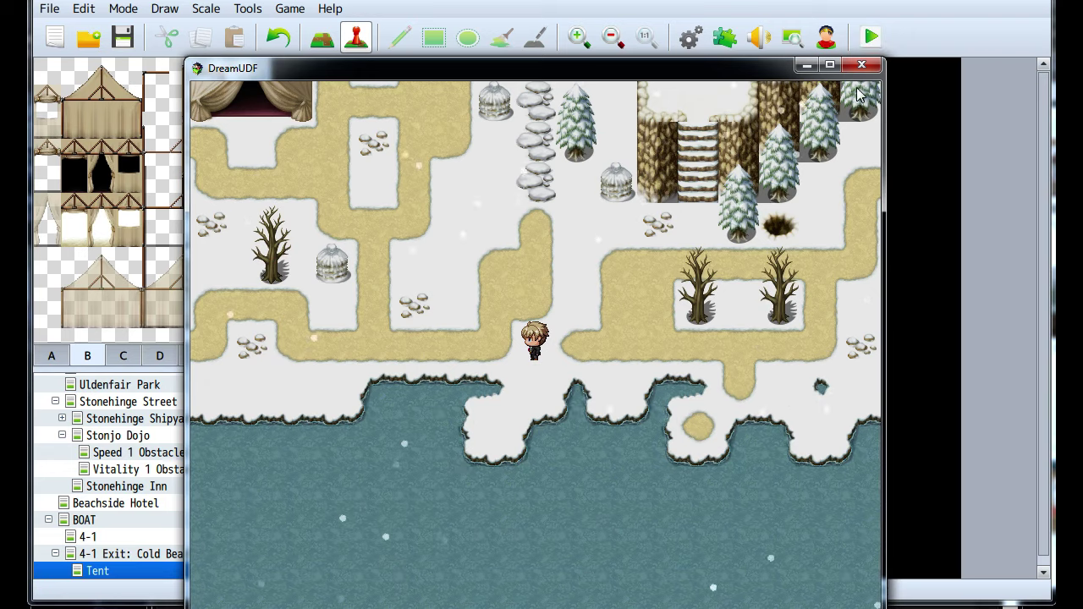
pyautogui.click(862, 66)
# Look through the background music tracks in the sound test from 03_Wings_to_the_sky to Between Dimensions, and close it
pyautogui.click(759, 36)
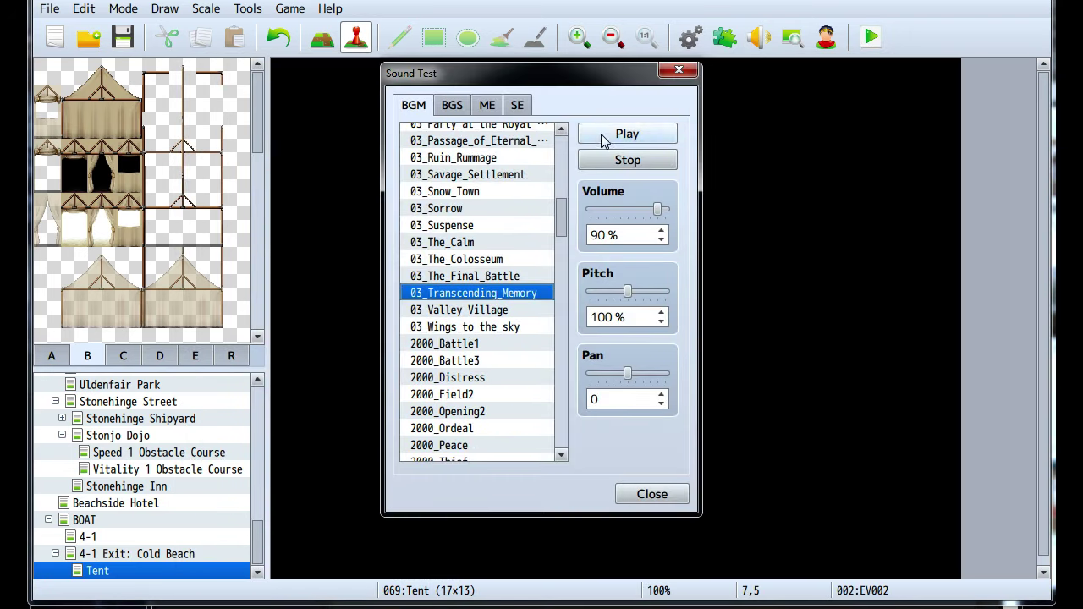
pyautogui.click(494, 331)
pyautogui.scroll(-2, 507, 325)
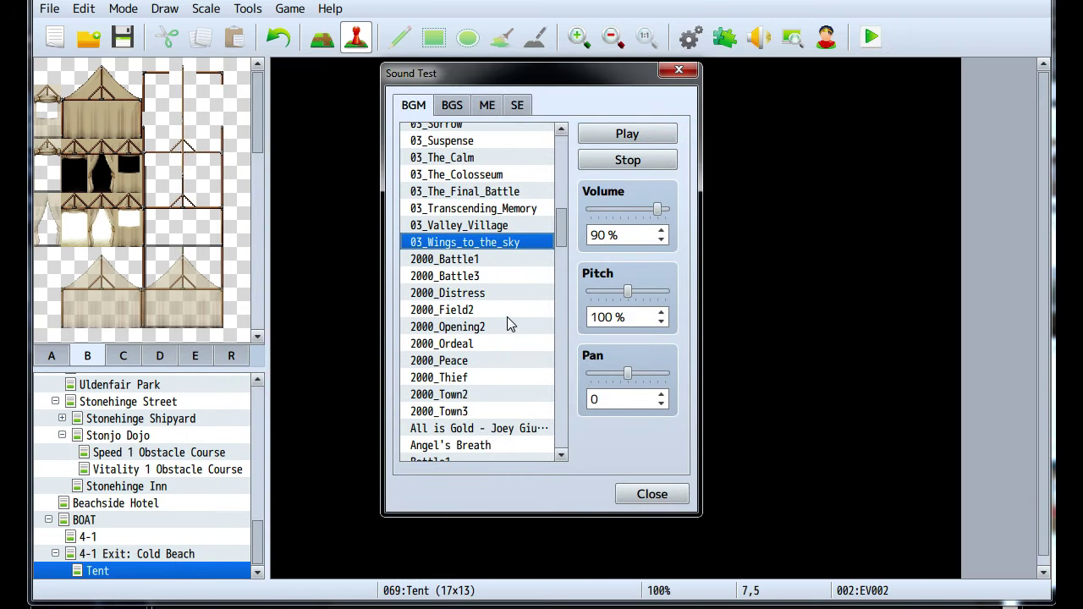
pyautogui.scroll(-3, 507, 321)
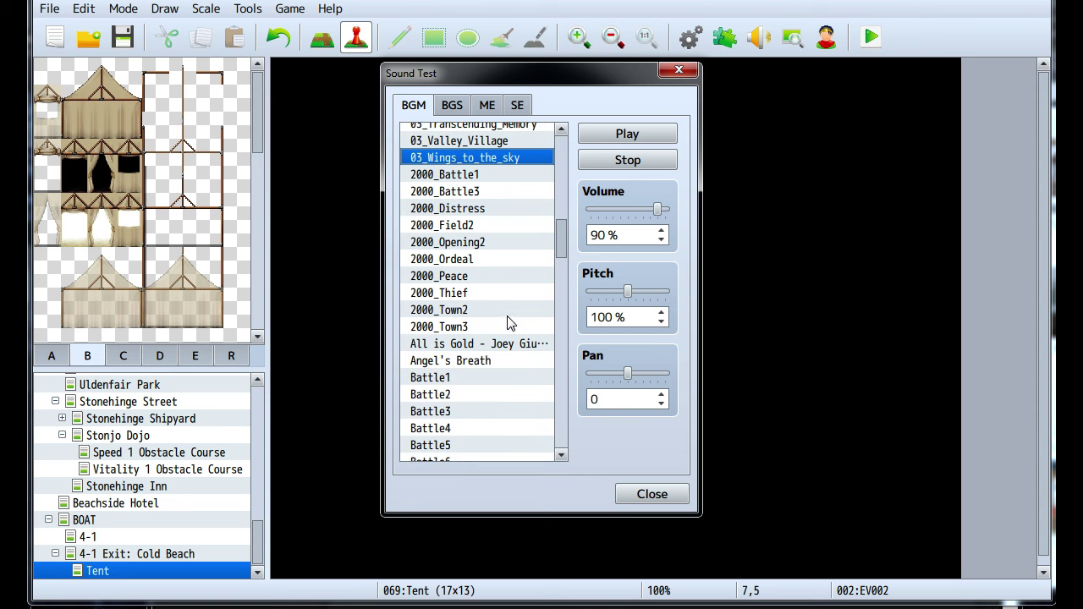
pyautogui.click(490, 310)
pyautogui.scroll(-3, 492, 309)
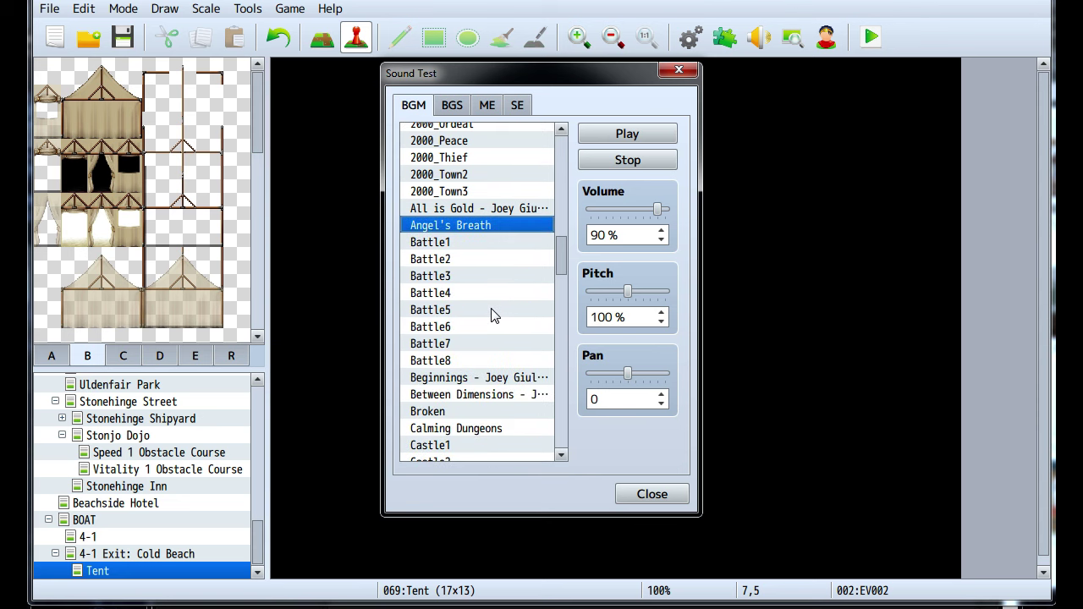
pyautogui.click(486, 329)
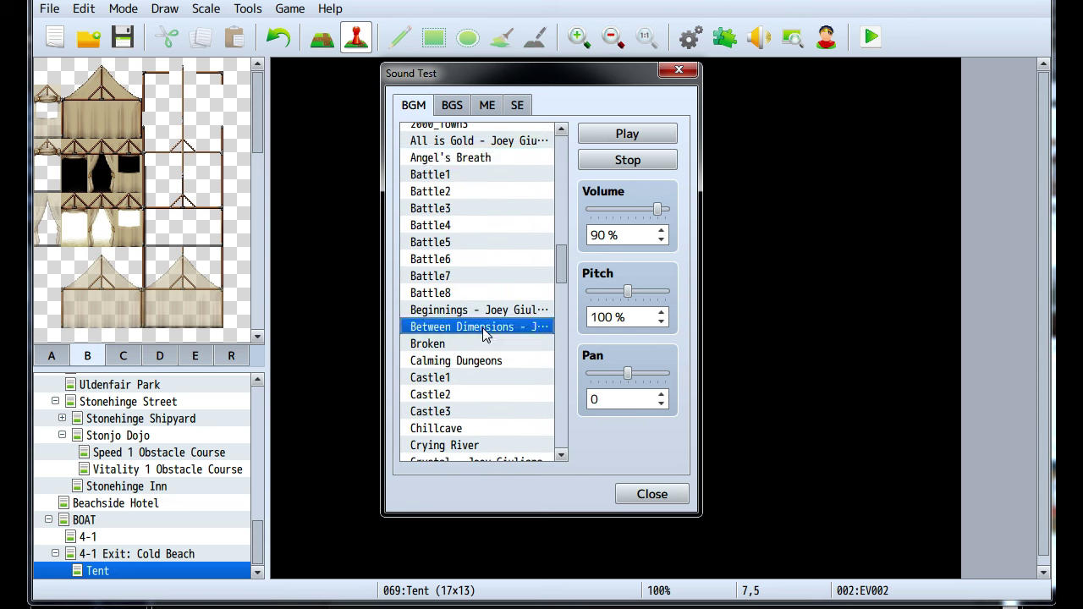
pyautogui.click(678, 71)
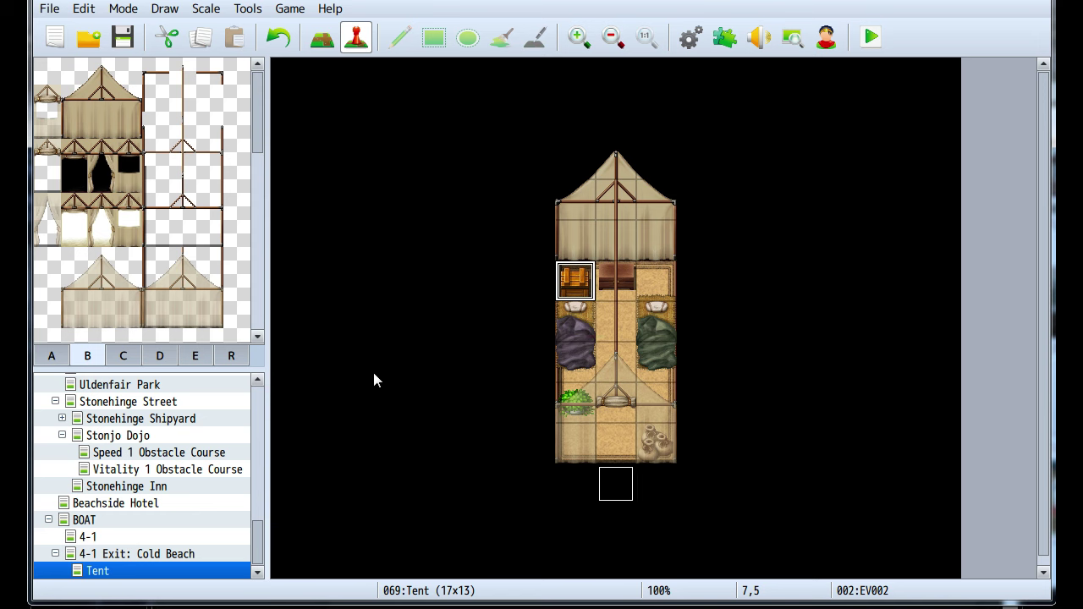
# Place the Meal (Fish) tile in the back corner of the tent, opposite the treasure chest
pyautogui.click(123, 355)
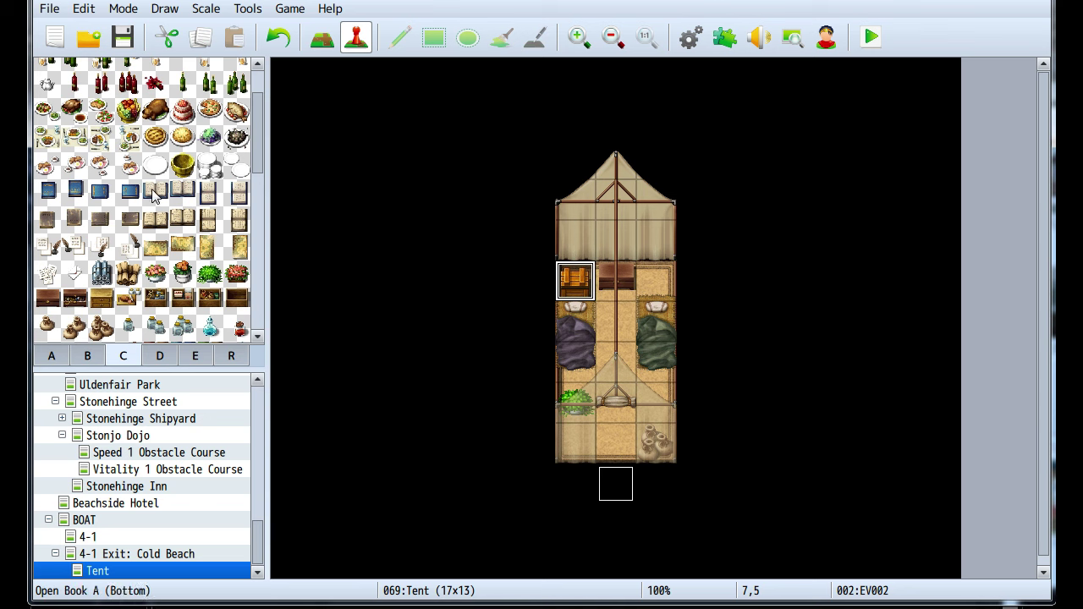
pyautogui.scroll(2, 224, 170)
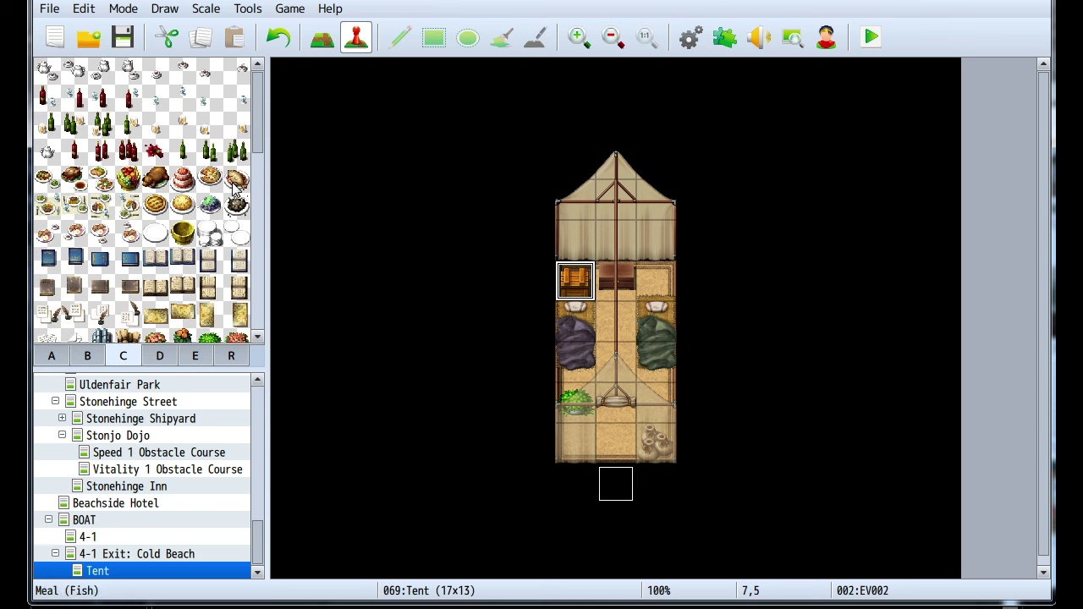
pyautogui.click(235, 188)
pyautogui.click(321, 37)
pyautogui.click(653, 276)
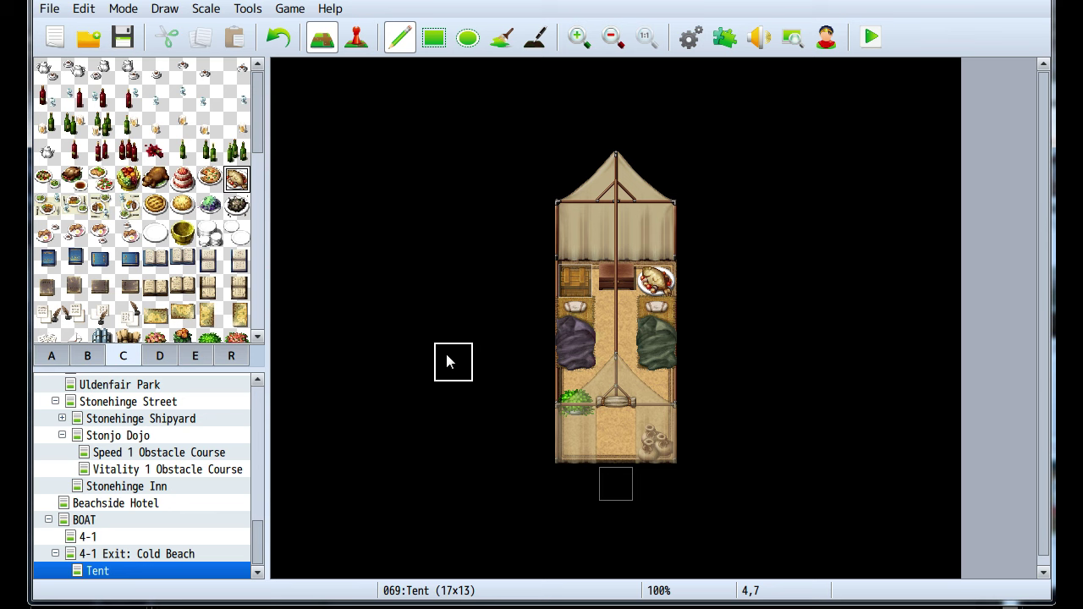
# Create an event on the fish meal tile and set its priority to Same as characters
pyautogui.click(357, 37)
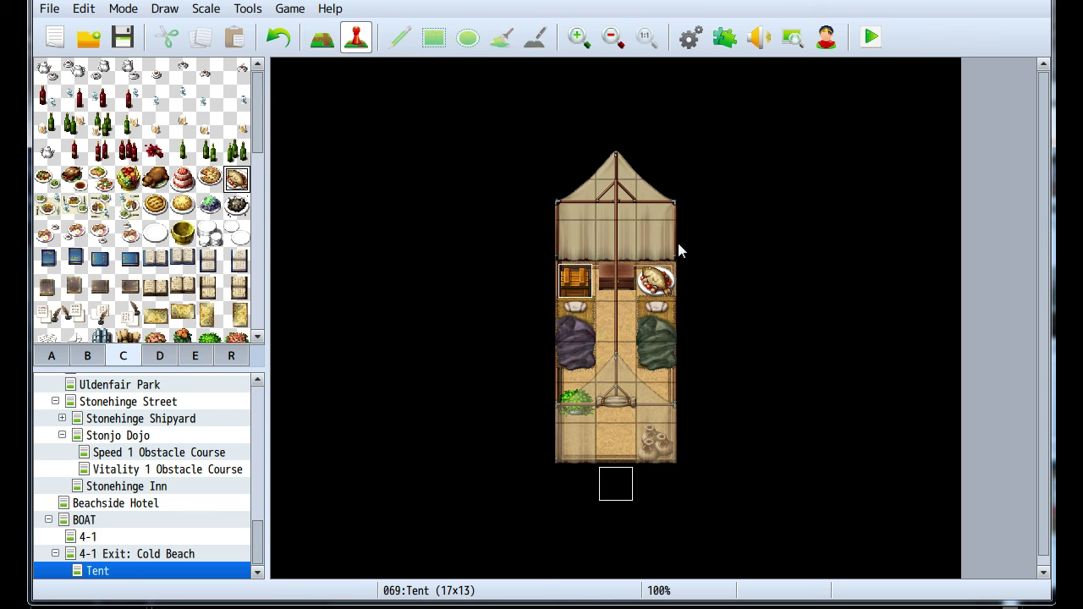
pyautogui.doubleClick(656, 284)
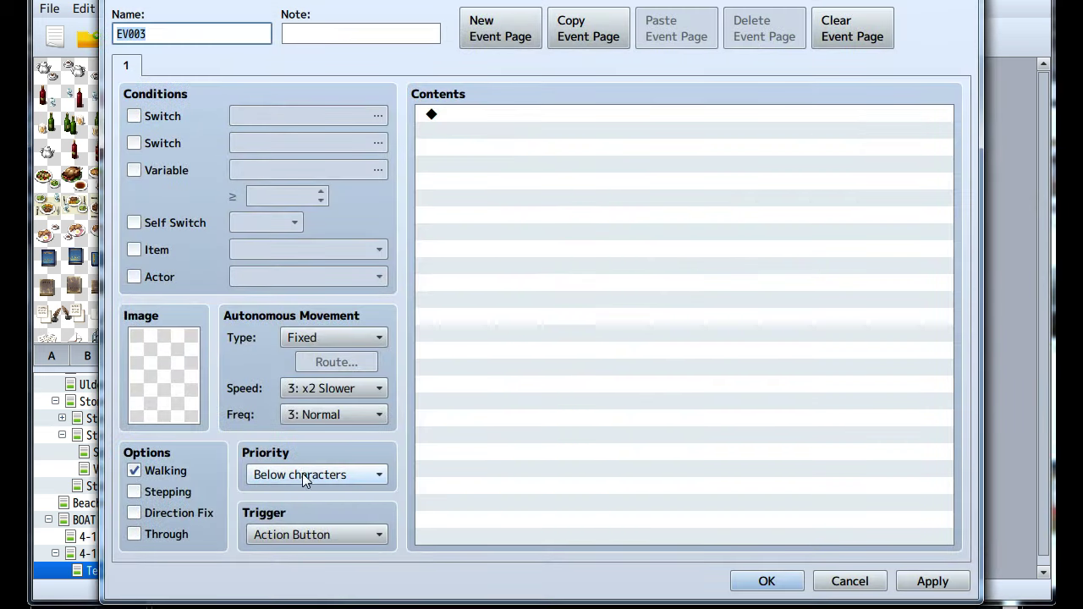
pyautogui.click(315, 474)
pyautogui.click(289, 518)
# Add a Show Text command reading "It's a fish." to the fish event and save the event
pyautogui.doubleClick(573, 346)
pyautogui.click(502, 119)
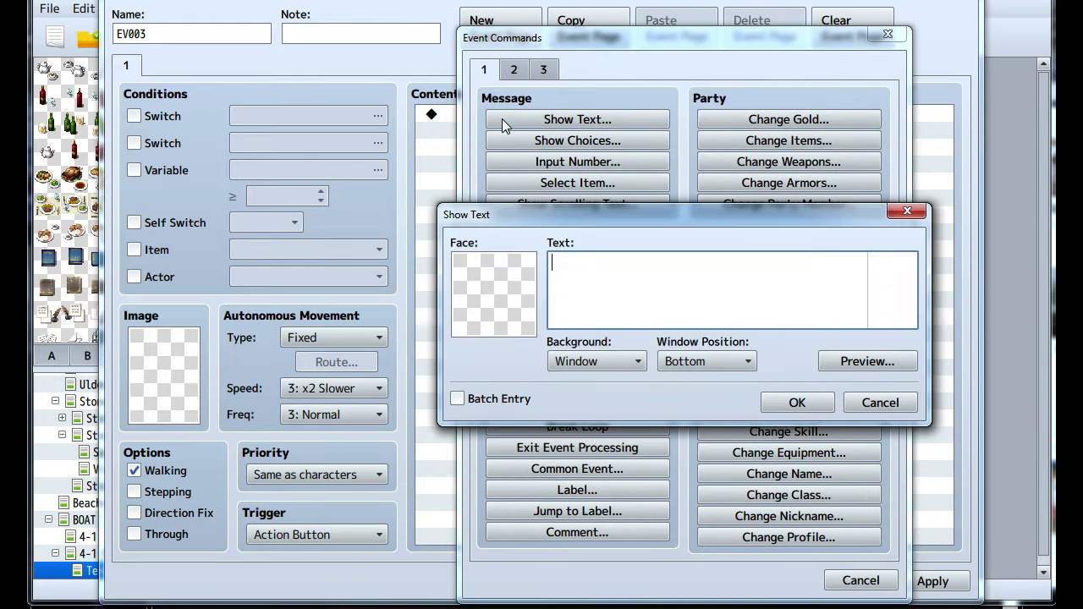
pyautogui.write("It's a fish.")
pyautogui.click(797, 402)
pyautogui.click(933, 582)
pyautogui.click(753, 585)
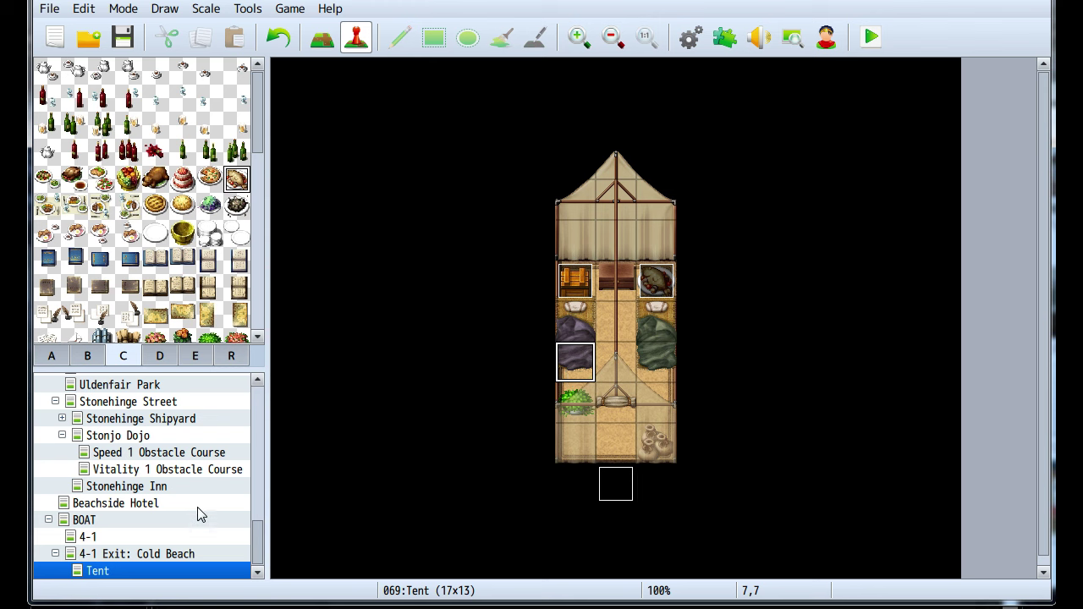
# Open the 4-1 Exit: Cold Beach map and look through its C and B tiles for more scenery
pyautogui.click(149, 554)
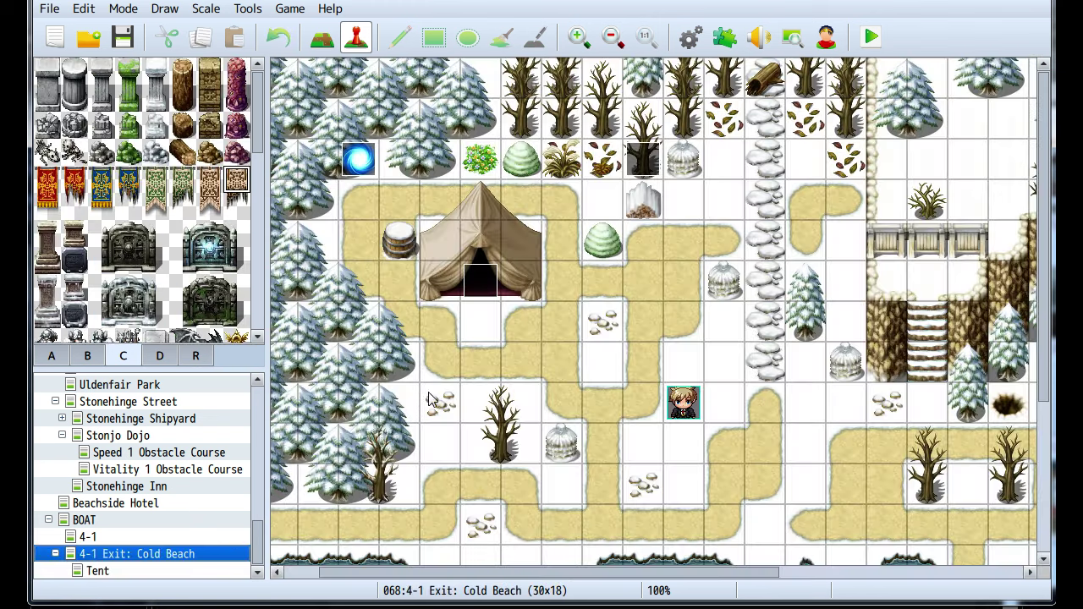
pyautogui.middleClick(609, 382)
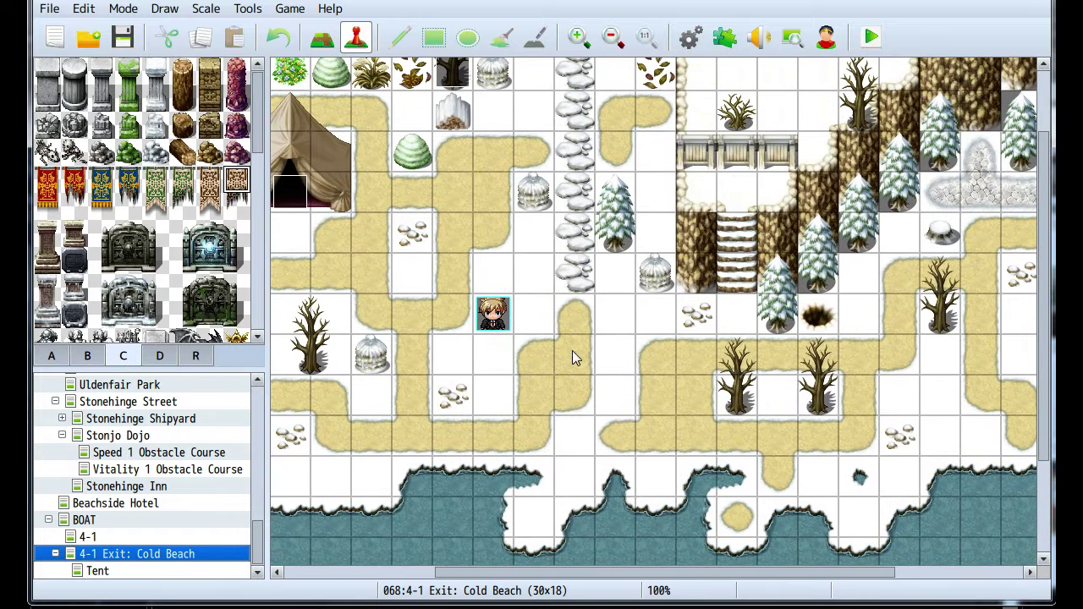
pyautogui.middleClick(651, 365)
pyautogui.scroll(-3, 173, 292)
pyautogui.scroll(-8, 173, 292)
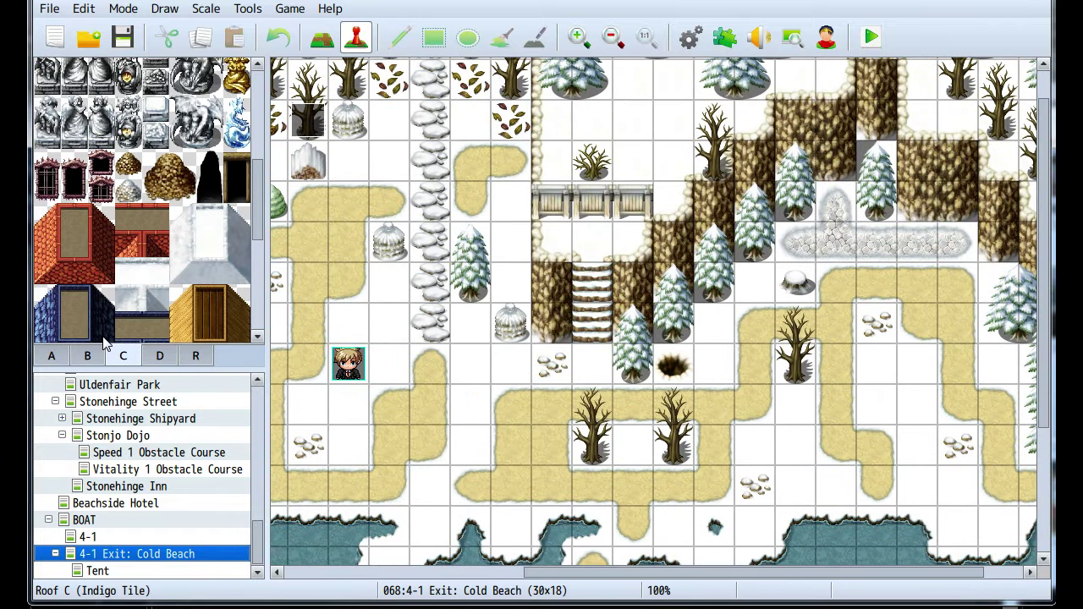
pyautogui.click(89, 356)
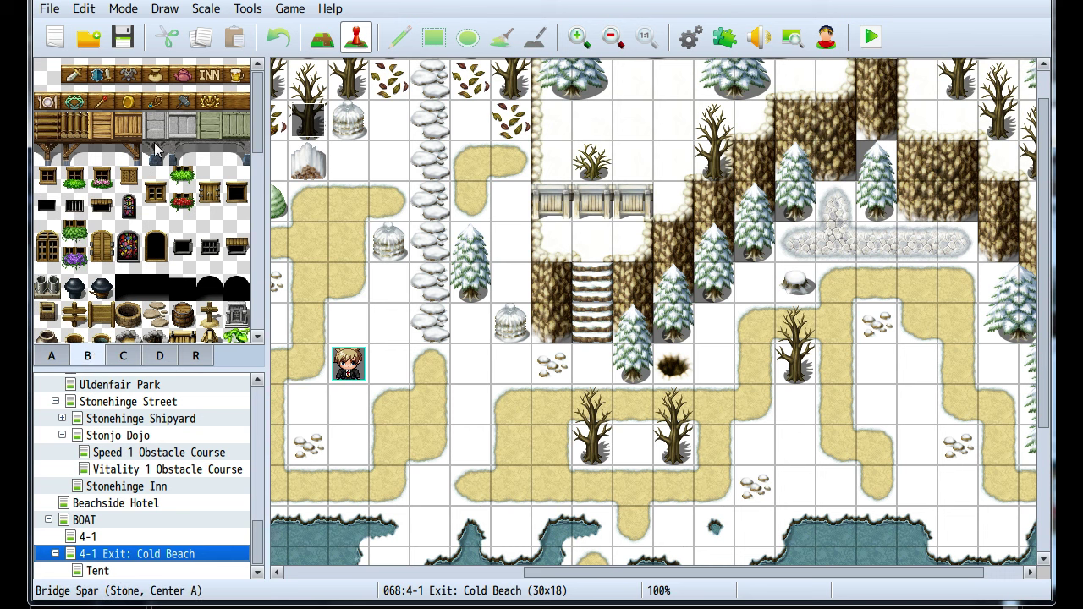
pyautogui.scroll(-10, 152, 146)
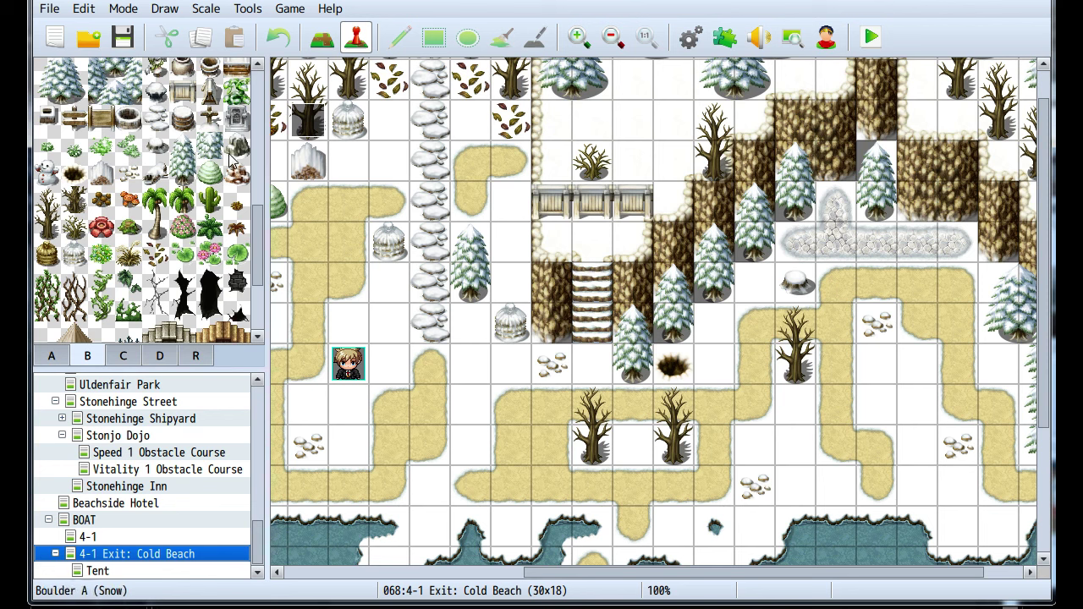
pyautogui.scroll(-3, 201, 218)
pyautogui.scroll(-1, 200, 217)
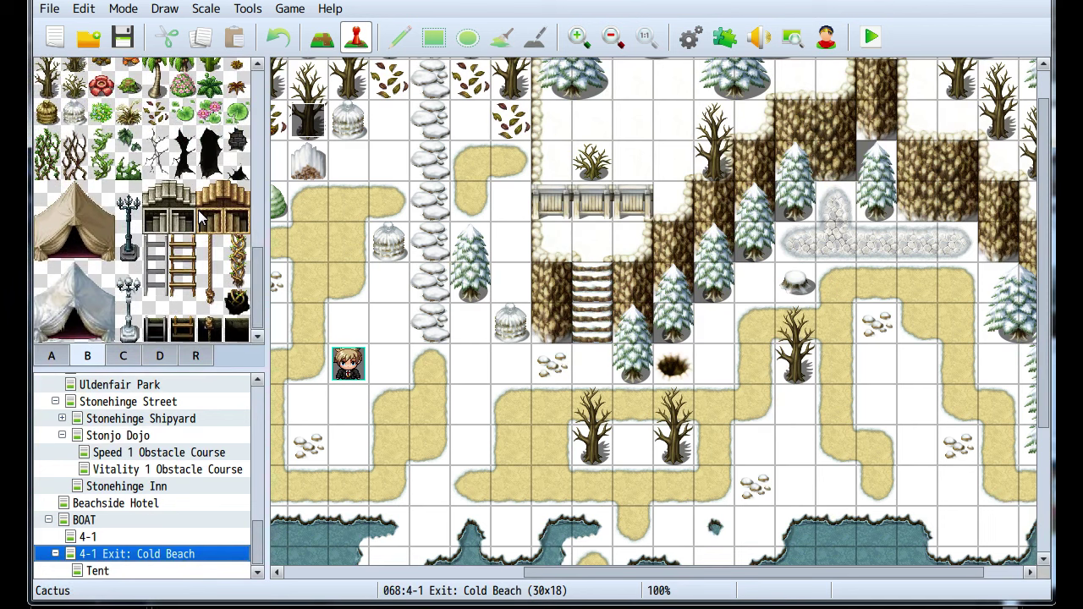
pyautogui.scroll(6, 200, 217)
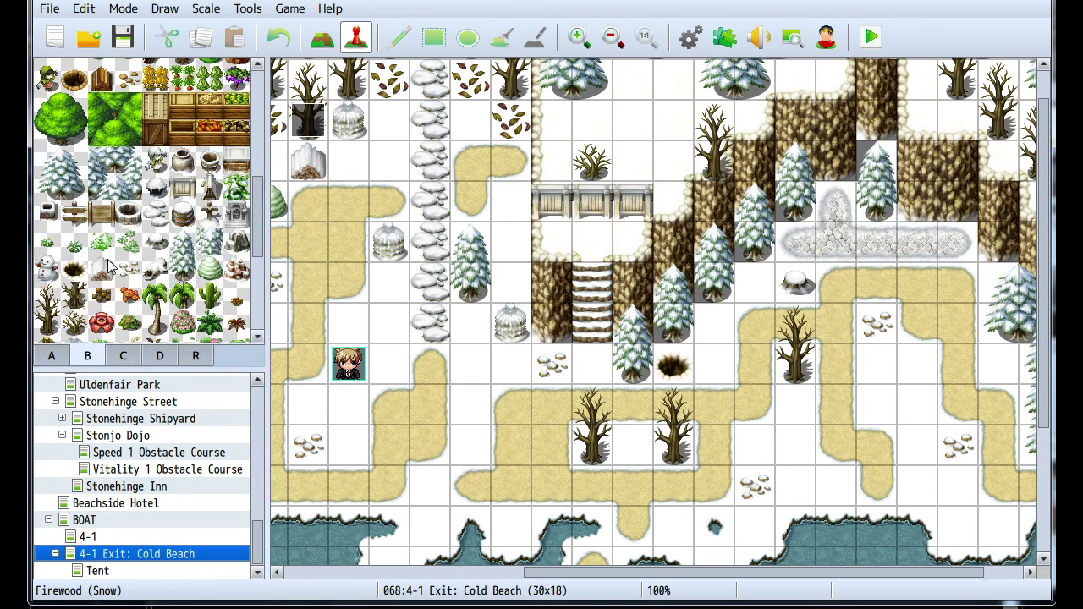
# Scatter small snowy plant tiles over Cold Beach, including near the firewood, between the paths, by the shore and below the cliff
pyautogui.click(48, 242)
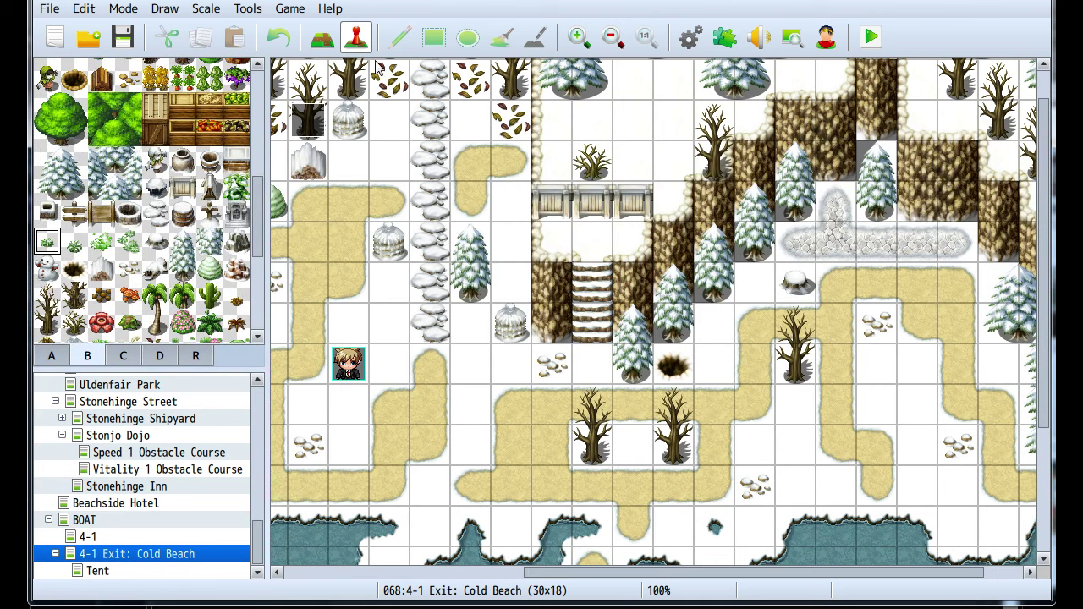
pyautogui.click(322, 37)
pyautogui.hscroll(-6, 391, 375)
pyautogui.scroll(1, 391, 375)
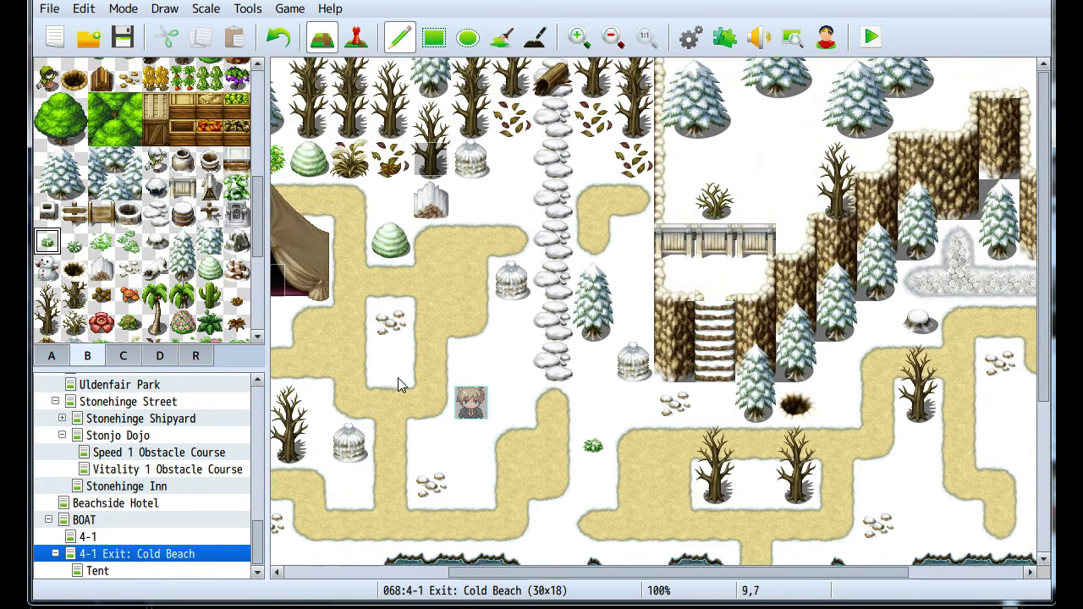
pyautogui.scroll(-2, 551, 324)
pyautogui.hscroll(-2, 551, 324)
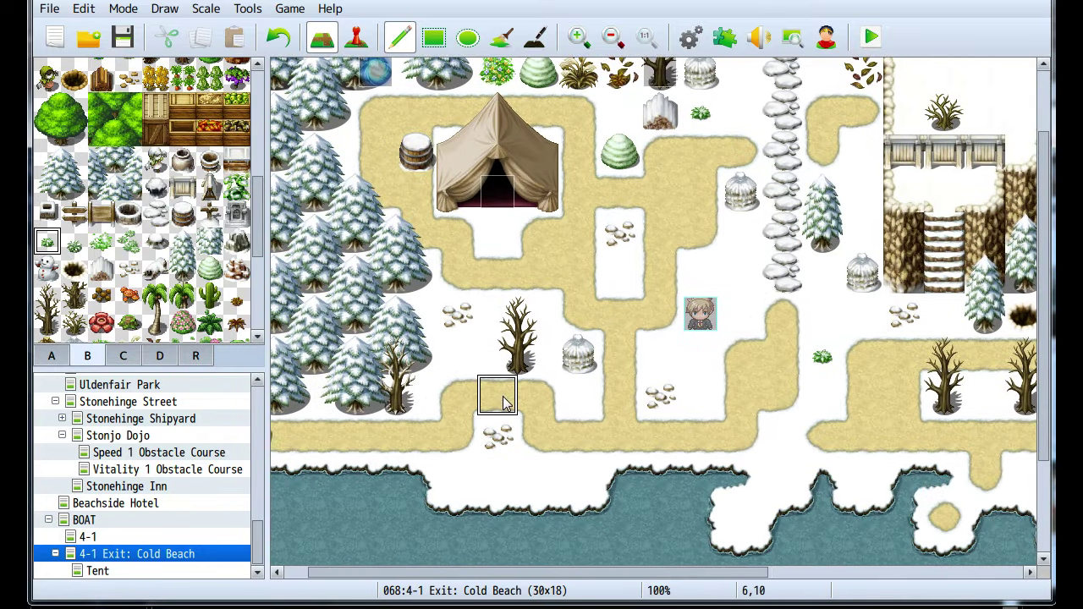
pyautogui.click(416, 357)
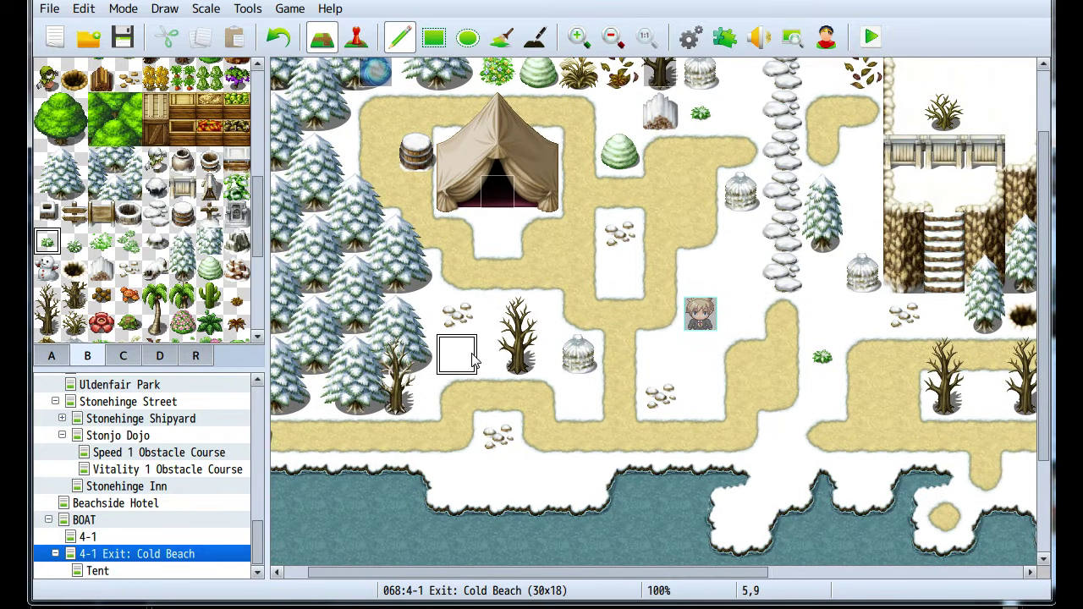
pyautogui.click(461, 478)
pyautogui.moveTo(709, 518); pyautogui.dragTo(814, 405, button='middle')
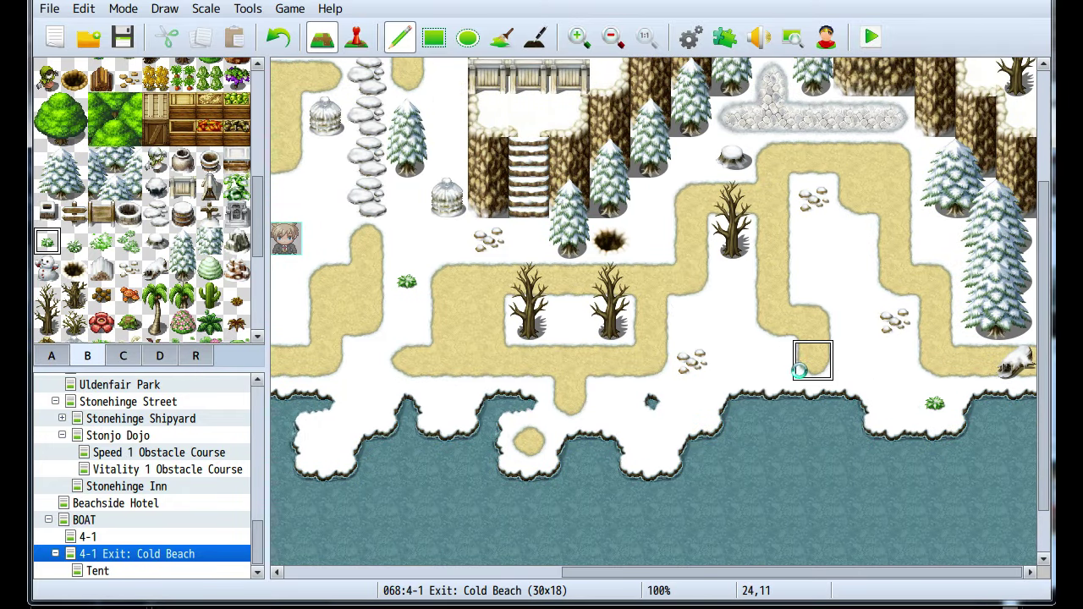
pyautogui.moveTo(718, 377); pyautogui.dragTo(773, 324, button='middle')
pyautogui.moveTo(800, 380); pyautogui.dragTo(793, 311, button='middle')
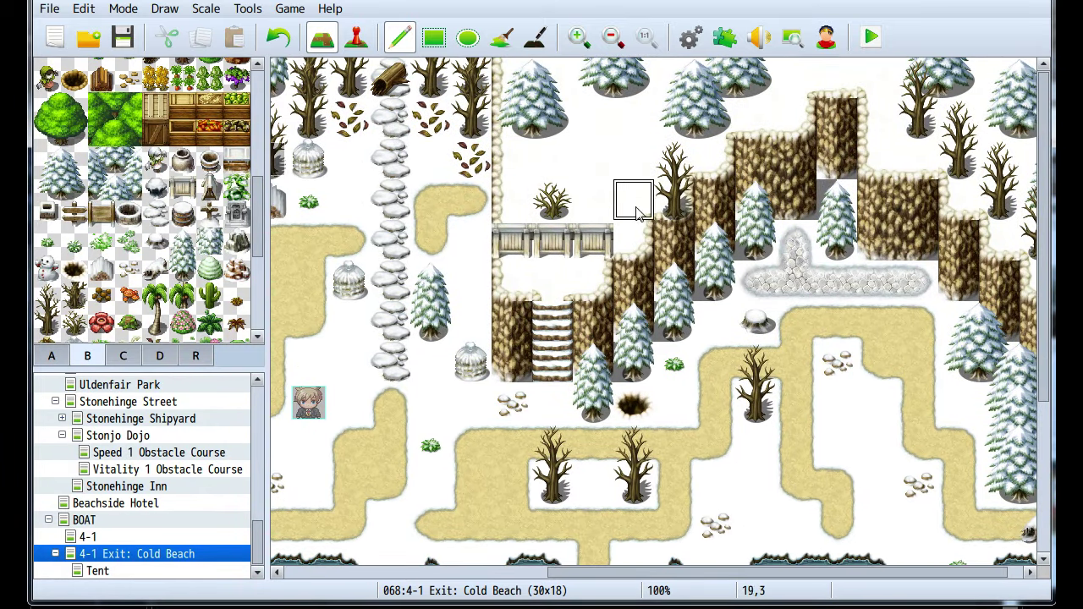
# Try painting a two-tile vertical stony patch on the snowy plateau above the fence, and undo each attempt
pyautogui.click(593, 159)
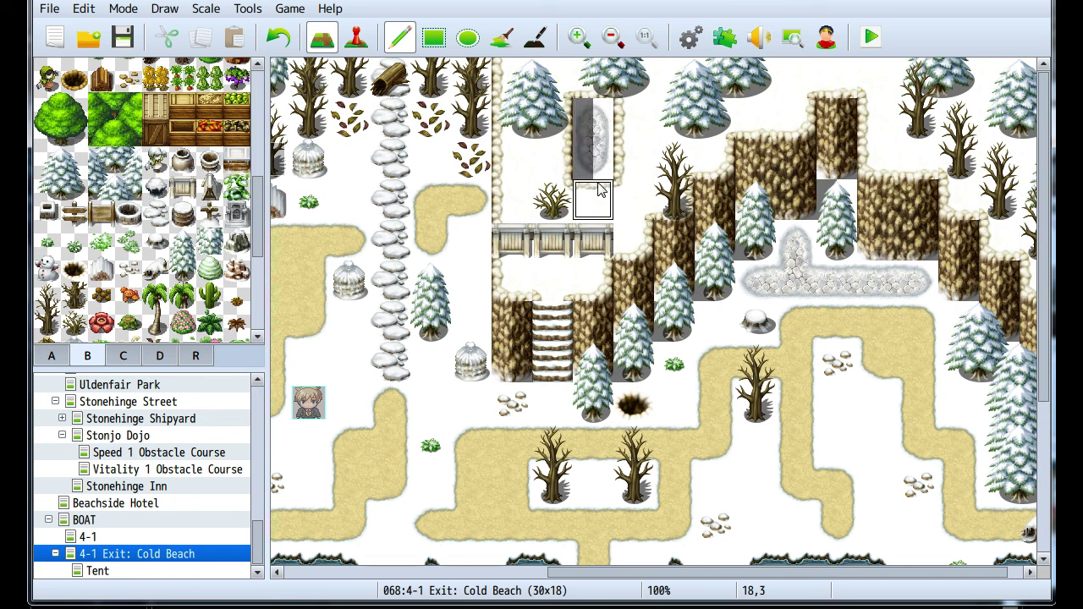
pyautogui.hotkey('ctrl', 'z')
pyautogui.moveTo(592, 118); pyautogui.dragTo(594, 161)
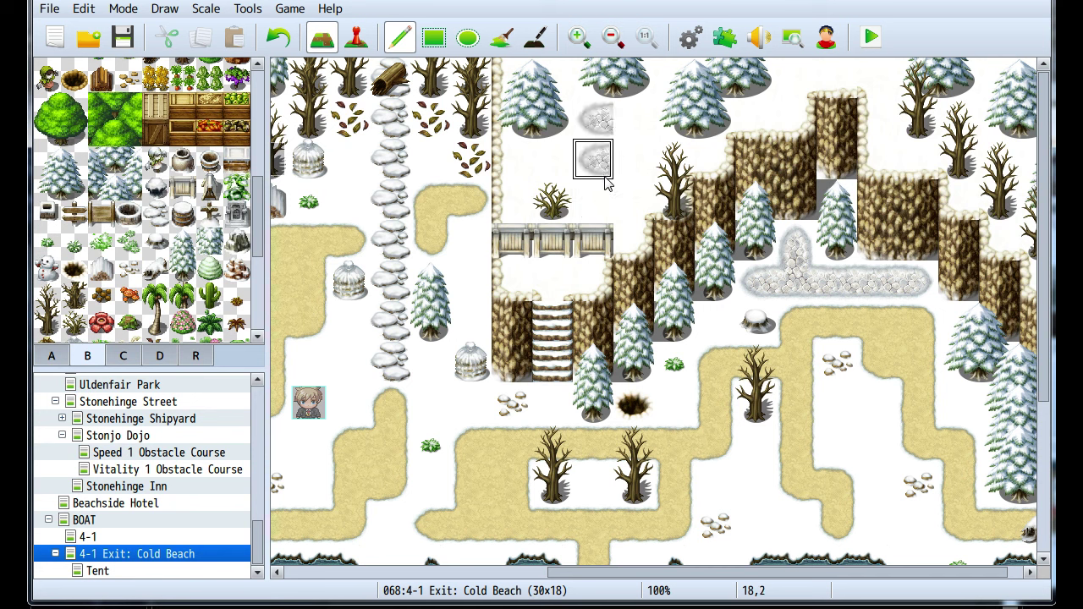
pyautogui.hotkey('ctrl', 'z')
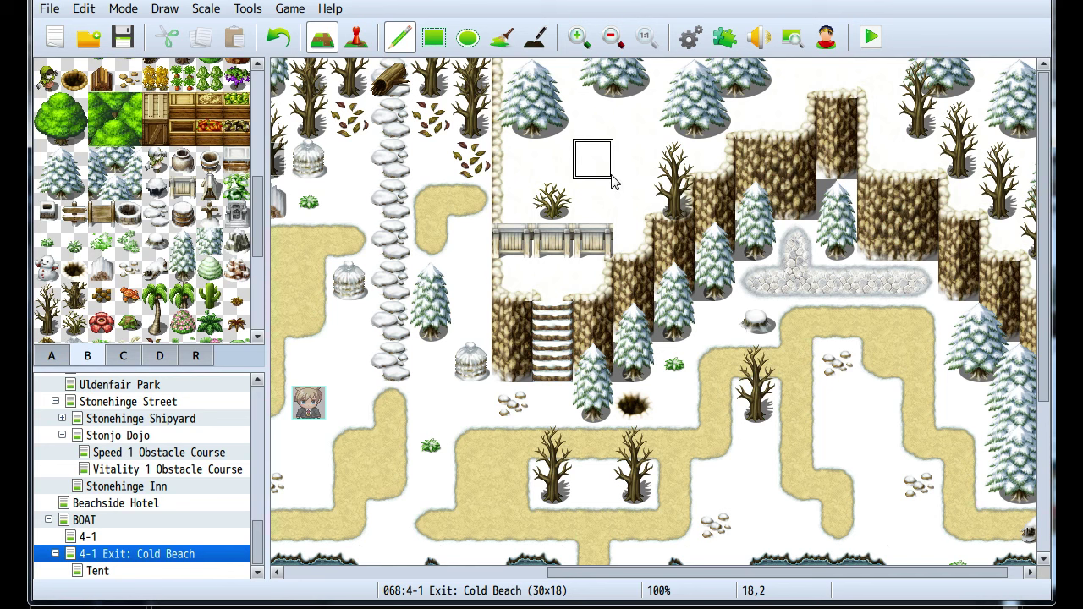
# Paint a barrier of snow-covered stones across the plateau above the fence, running up to the map edge beside both pines
pyautogui.scroll(2, 196, 253)
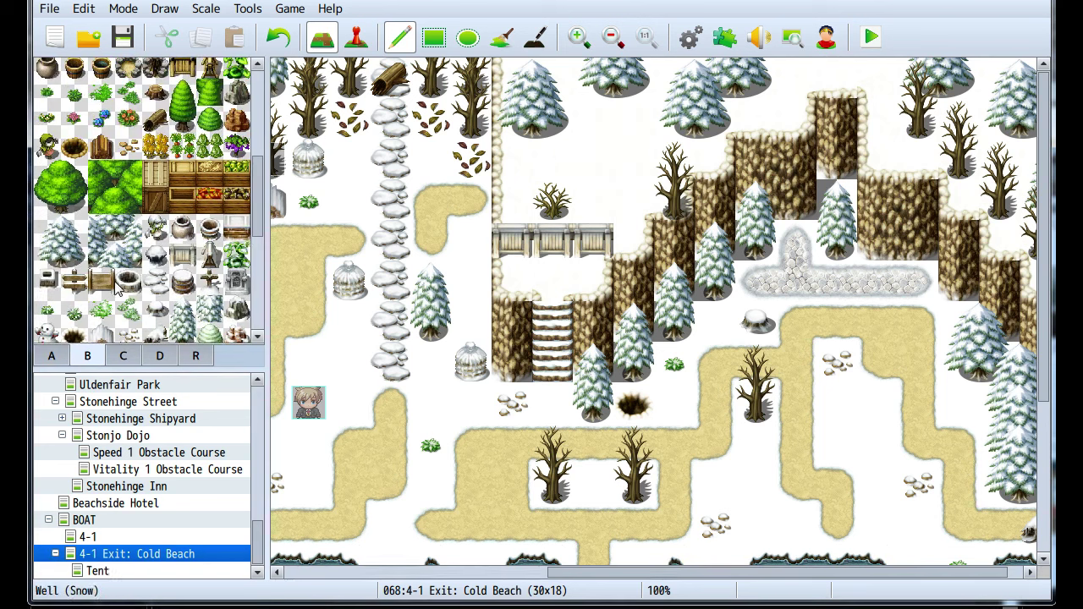
pyautogui.click(156, 282)
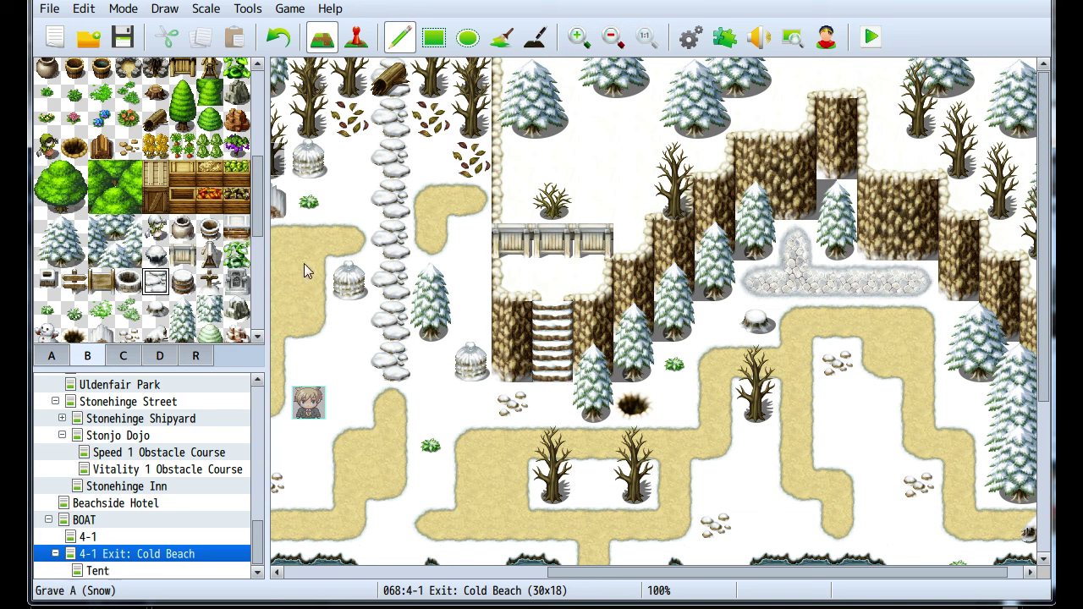
pyautogui.moveTo(596, 162); pyautogui.dragTo(596, 118)
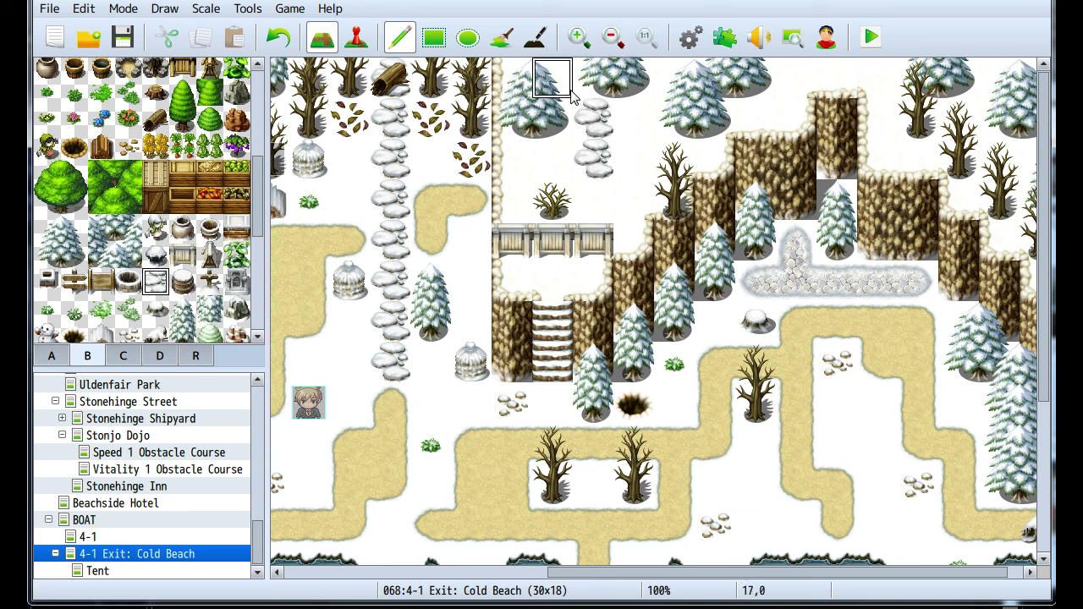
pyautogui.click(572, 96)
pyautogui.click(571, 115)
pyautogui.click(647, 118)
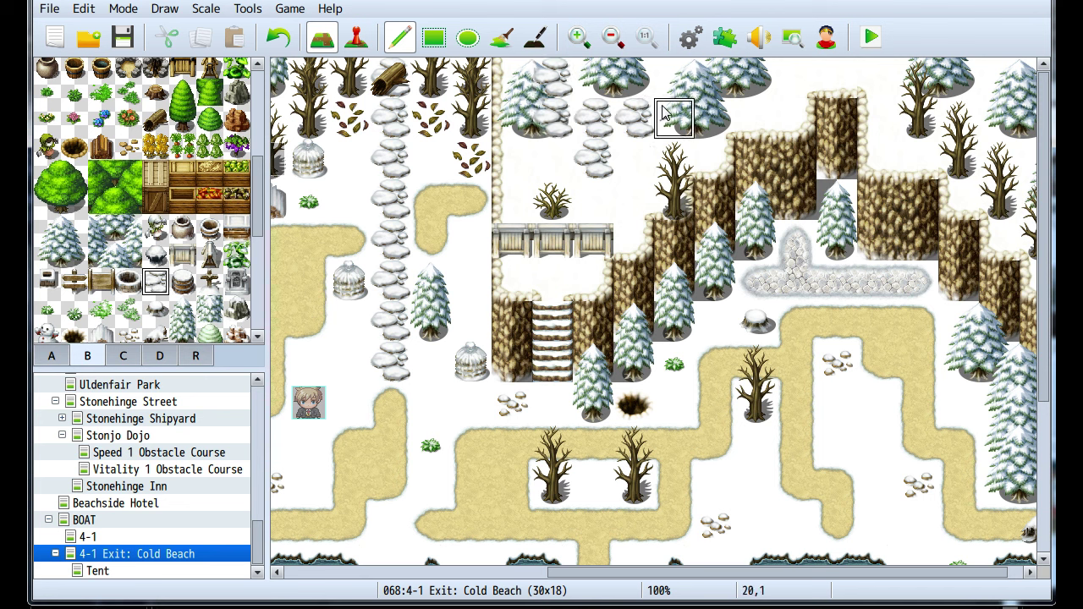
pyautogui.click(682, 119)
pyautogui.click(681, 79)
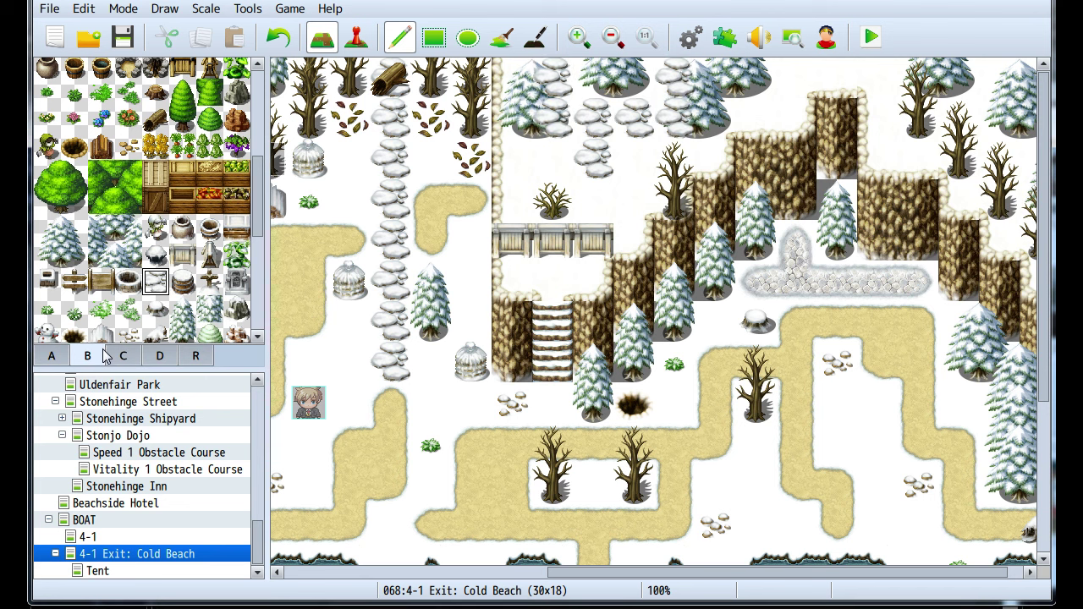
# Repaint the missing snowy conifer tiles over the stones covering the two large pines at the upper edge of the plateau
pyautogui.scroll(-2, 55, 187)
pyautogui.click(48, 152)
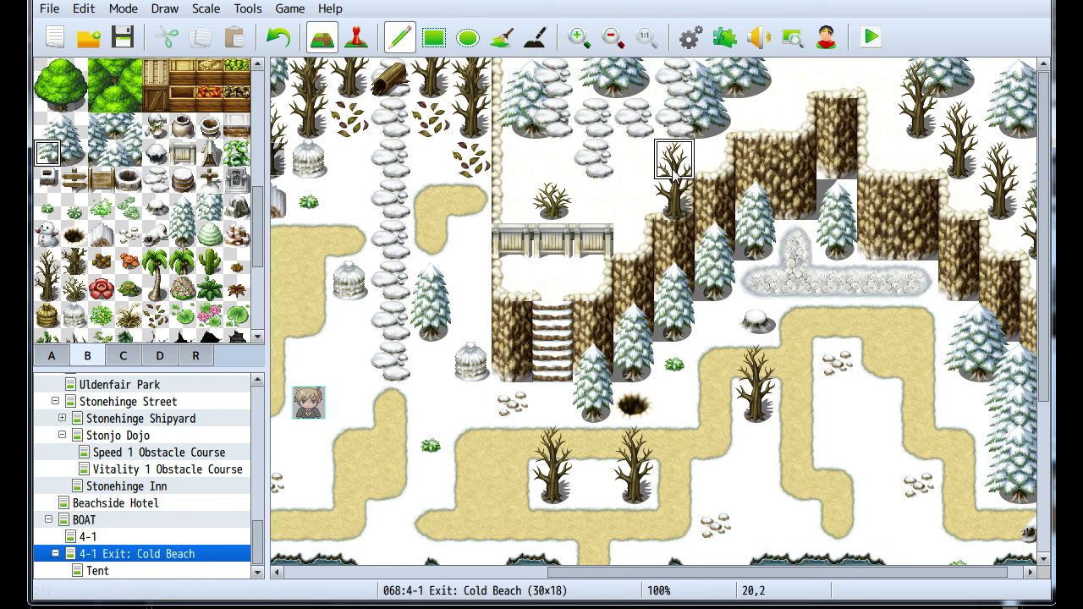
pyautogui.click(677, 119)
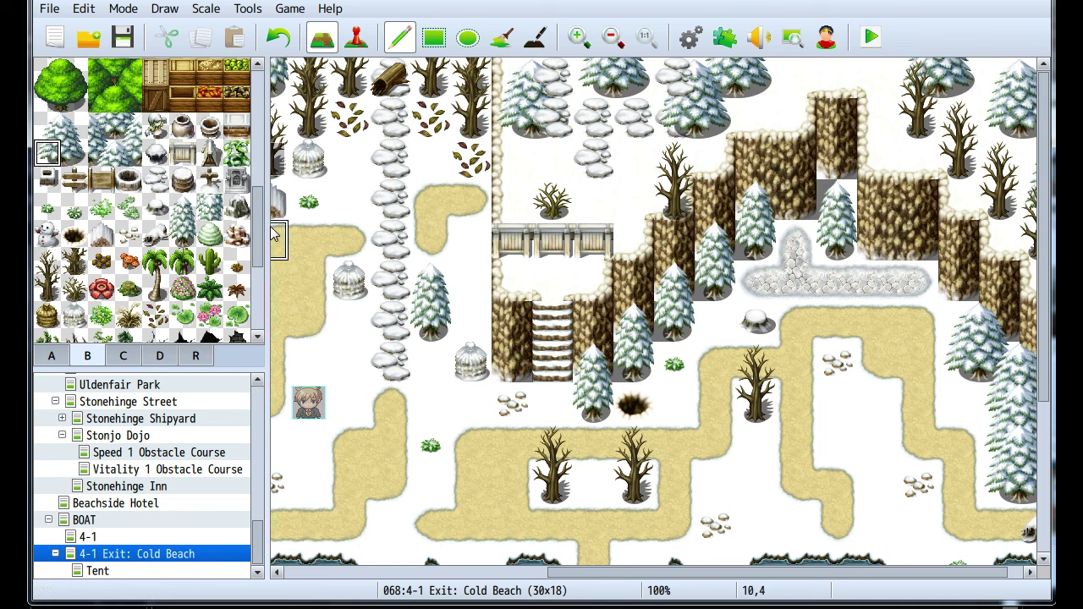
pyautogui.click(47, 125)
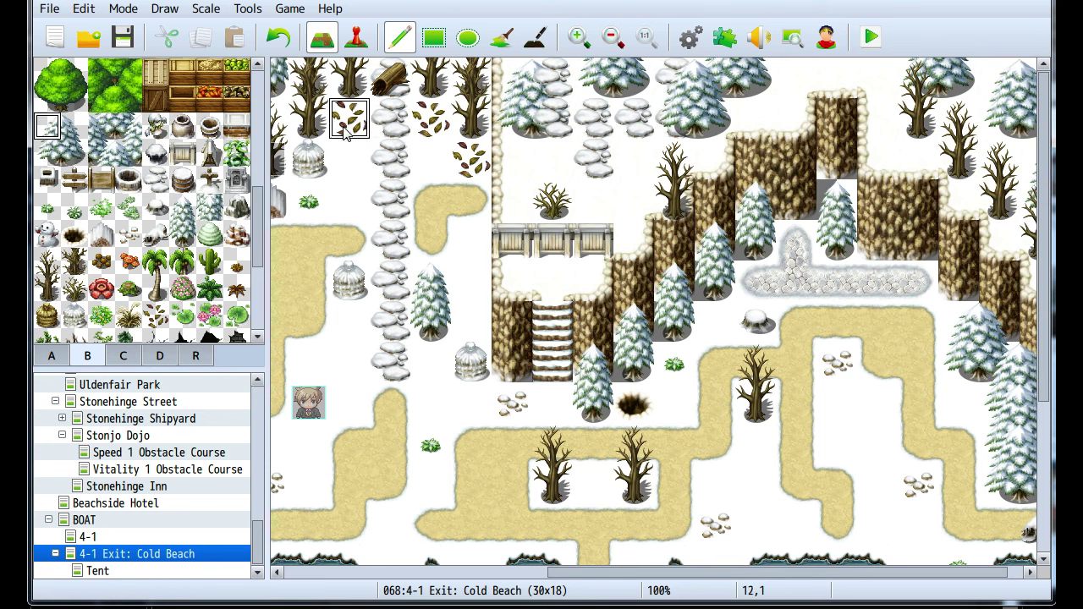
pyautogui.moveTo(73, 125); pyautogui.dragTo(74, 154)
pyautogui.click(554, 80)
# Add snow-covered stone tiles beside the bare bush above the fence and at the head of the snowy stairs
pyautogui.rightClick(537, 168)
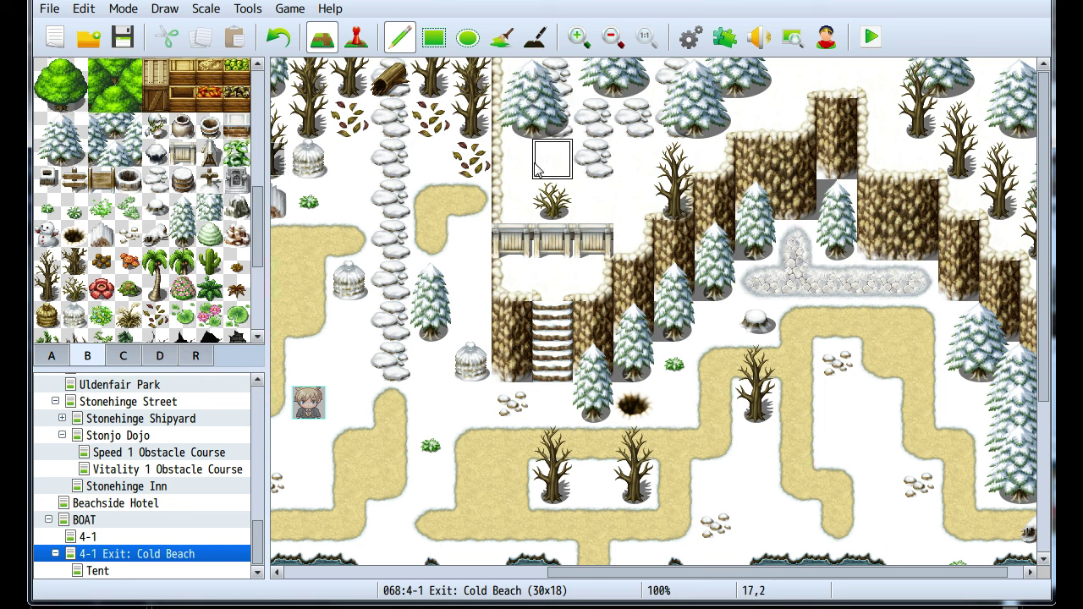
pyautogui.click(600, 192)
pyautogui.click(555, 281)
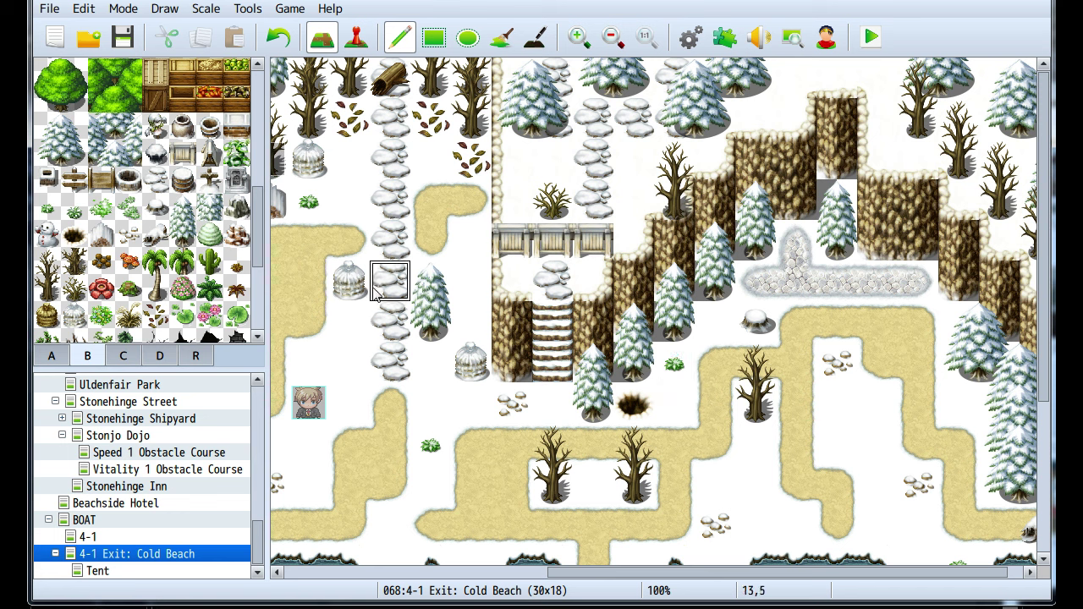
# Look through the B and A tiles for more snow scenery and ground textures to use on the map
pyautogui.scroll(-5, 127, 169)
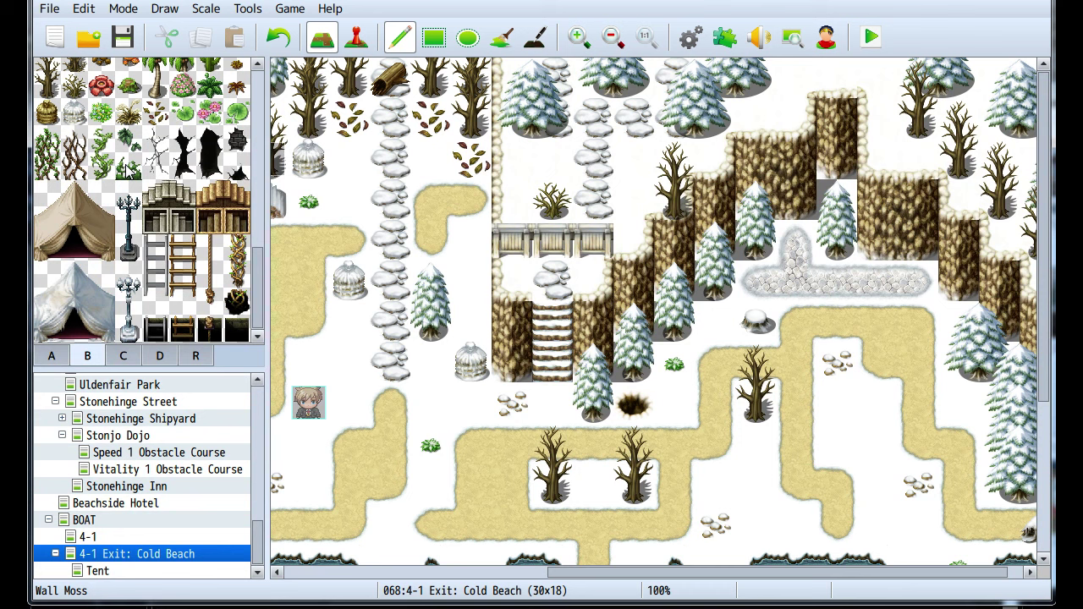
pyautogui.scroll(5, 132, 191)
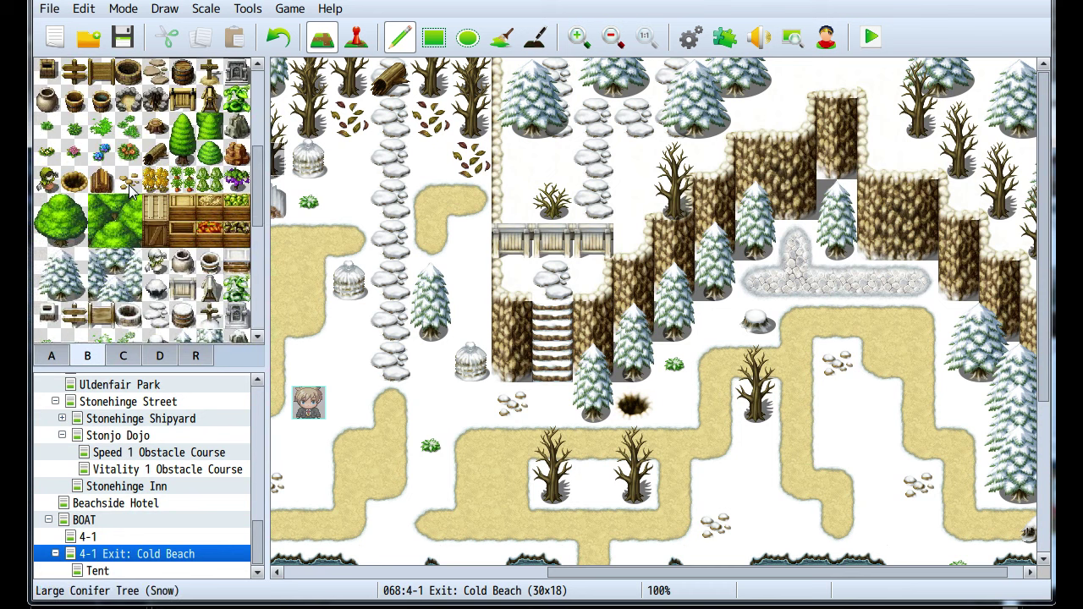
pyautogui.scroll(-2, 131, 188)
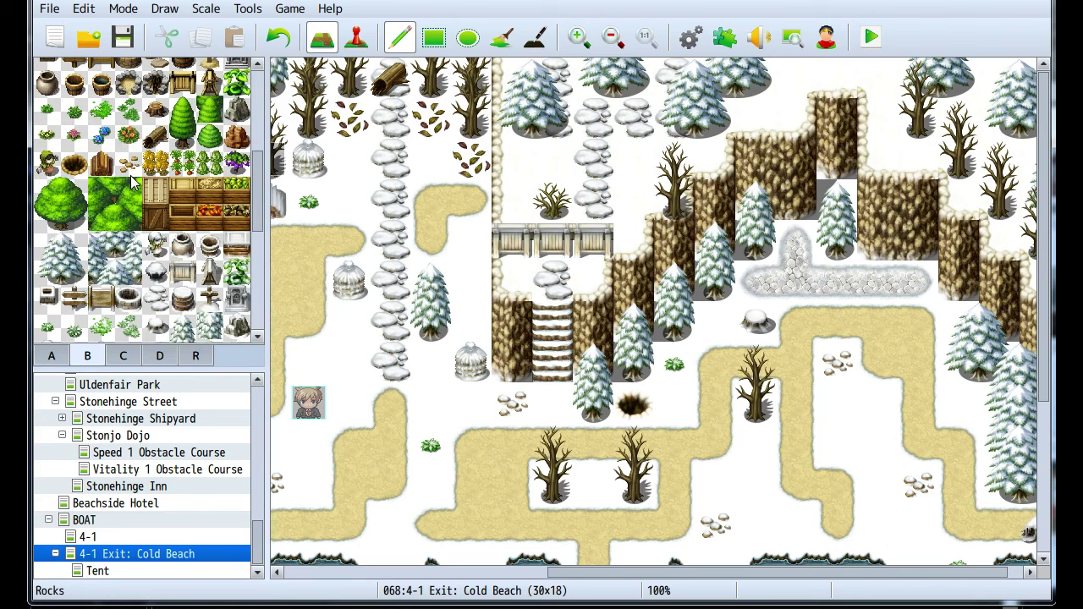
pyautogui.scroll(-5, 131, 182)
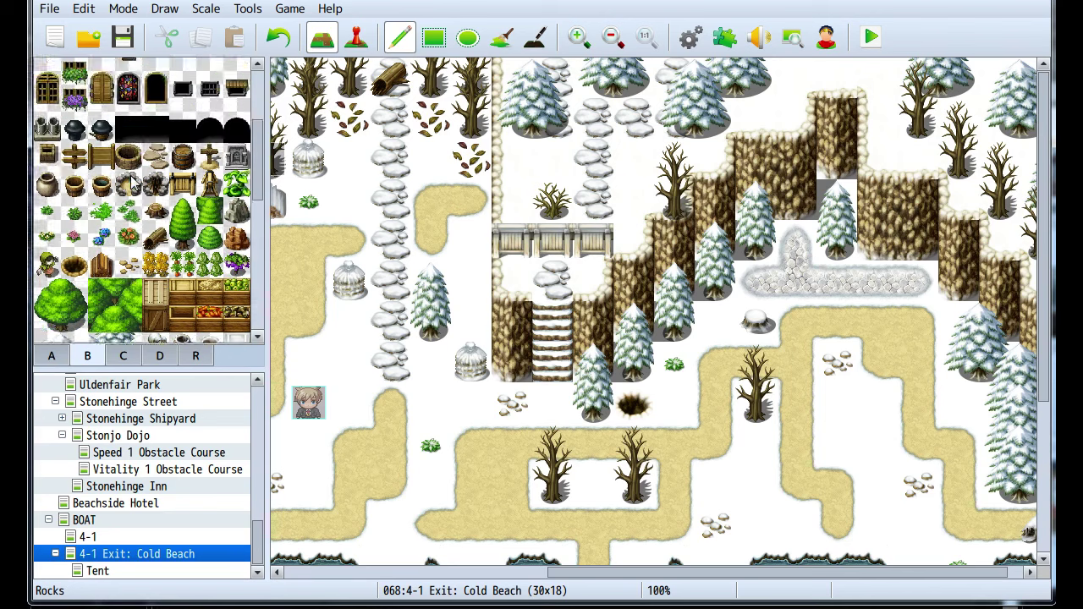
pyautogui.click(767, 39)
pyautogui.click(702, 62)
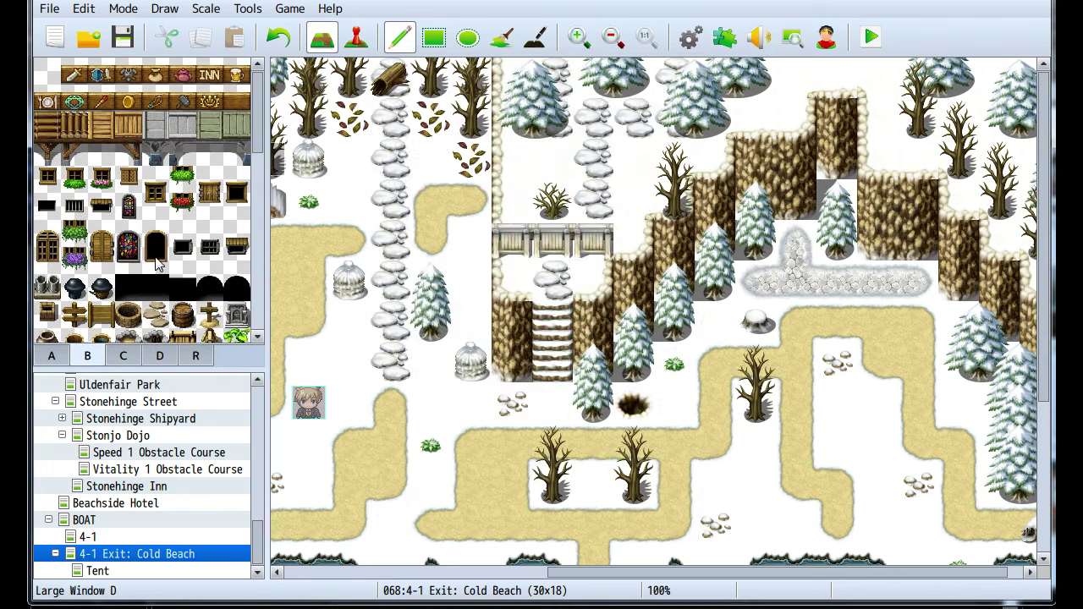
pyautogui.click(51, 360)
pyautogui.scroll(-5, 116, 279)
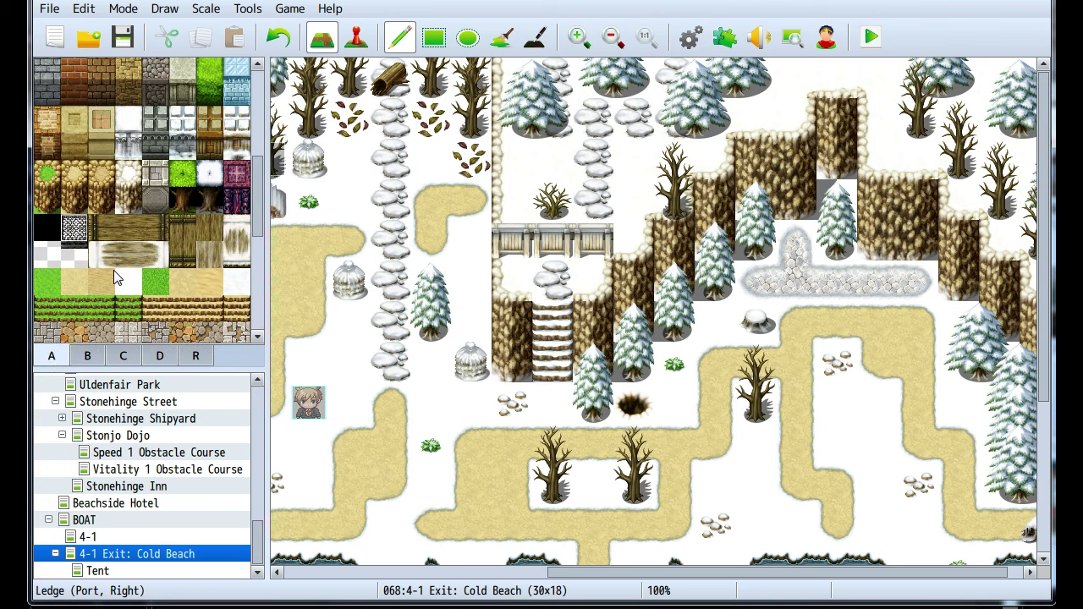
pyautogui.scroll(-3, 116, 280)
pyautogui.click(237, 288)
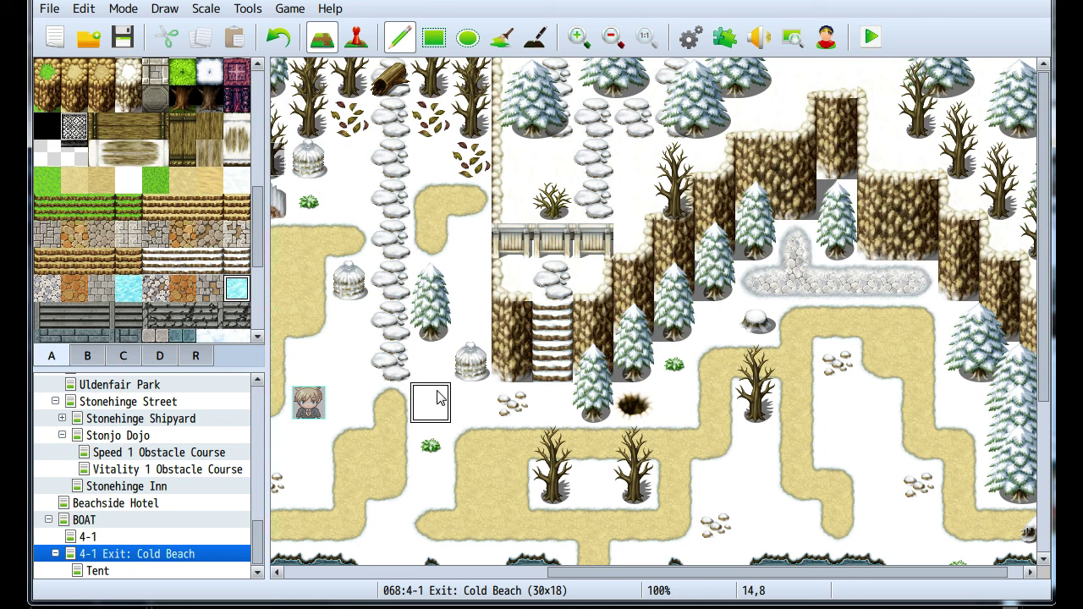
pyautogui.scroll(4, 130, 193)
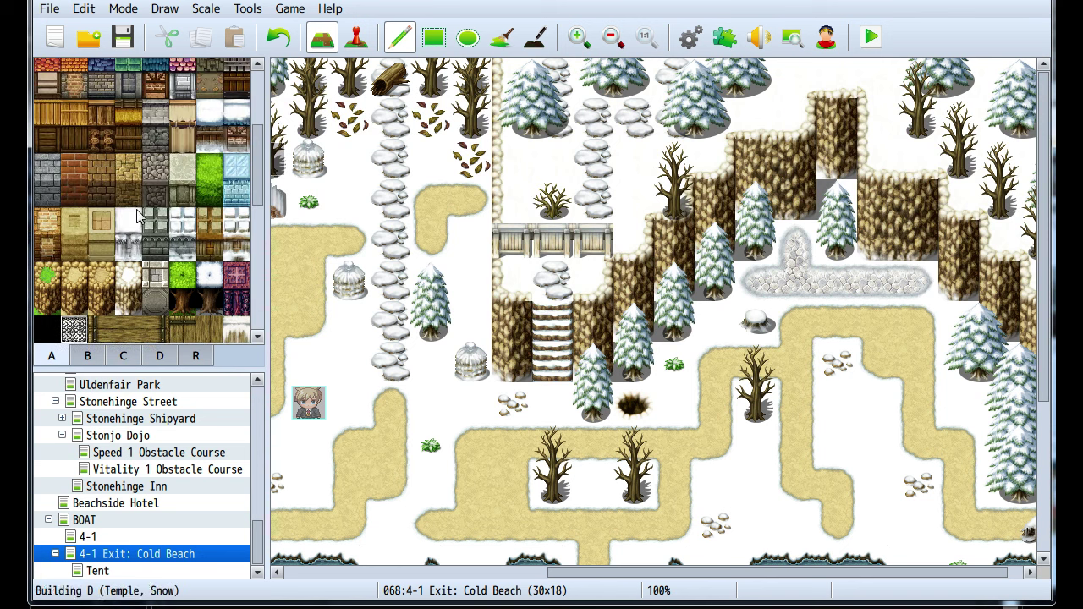
pyautogui.scroll(3, 130, 193)
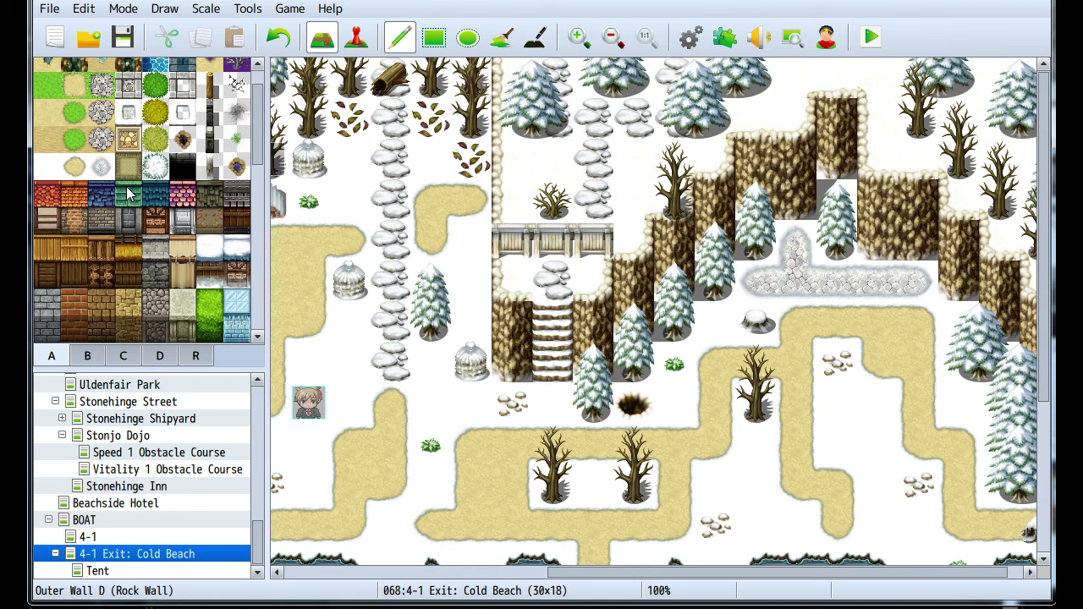
pyautogui.scroll(2, 129, 193)
# Review the Cold Beach layout from the tent area across to the cliffs and down to the shoreline
pyautogui.keyDown('shift'); pyautogui.hscroll(-8, 515, 308); pyautogui.keyUp('shift')
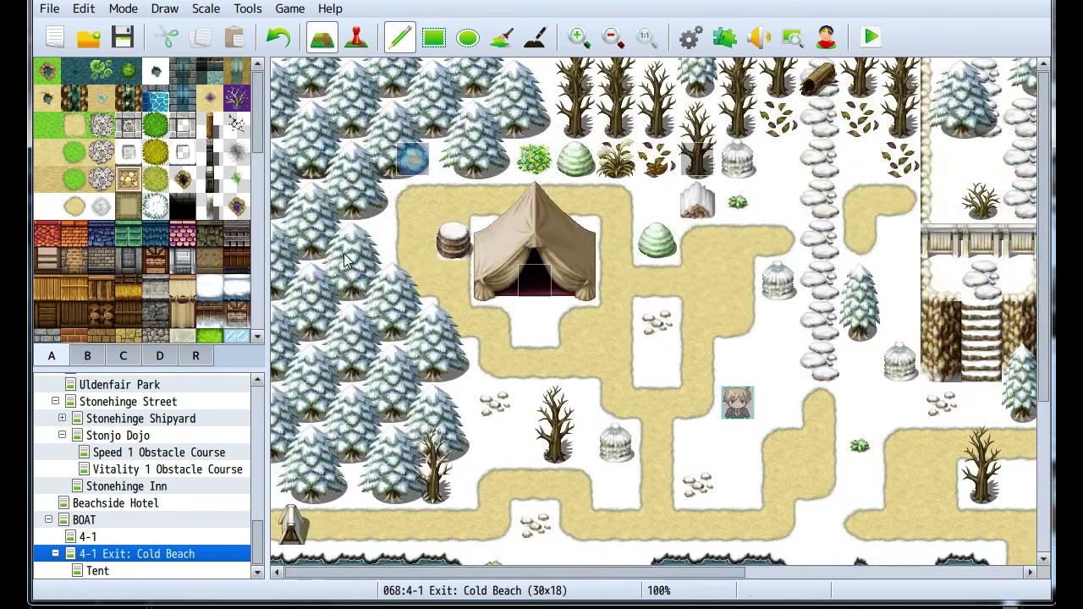
pyautogui.scroll(-4, 345, 261)
pyautogui.keyDown('shift'); pyautogui.hscroll(8, 331, 226); pyautogui.keyUp('shift')
pyautogui.scroll(4, 466, 350)
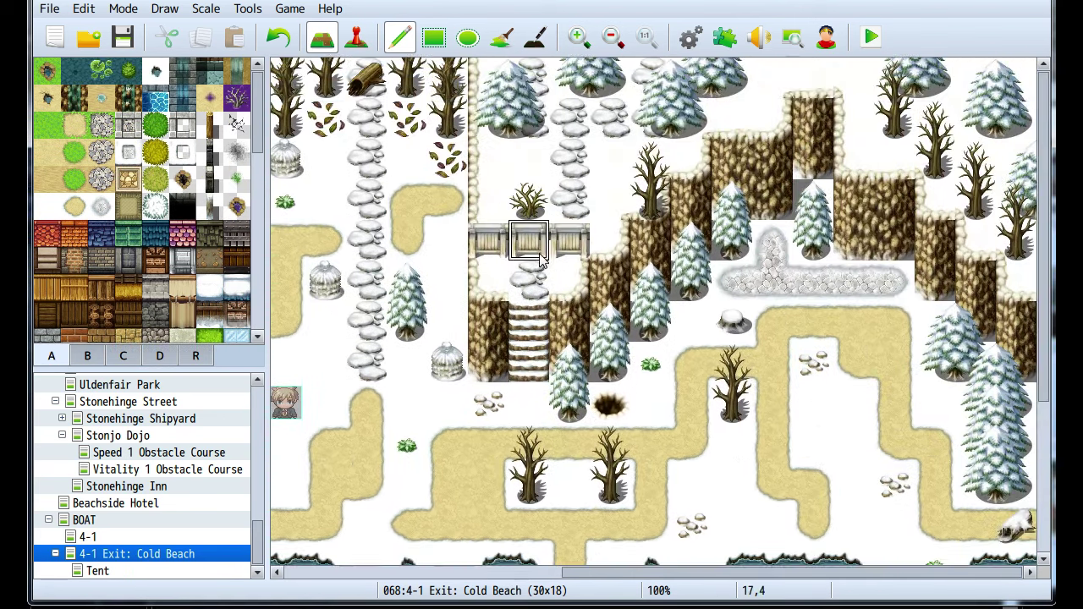
pyautogui.scroll(-3, 543, 262)
pyautogui.scroll(3, 550, 263)
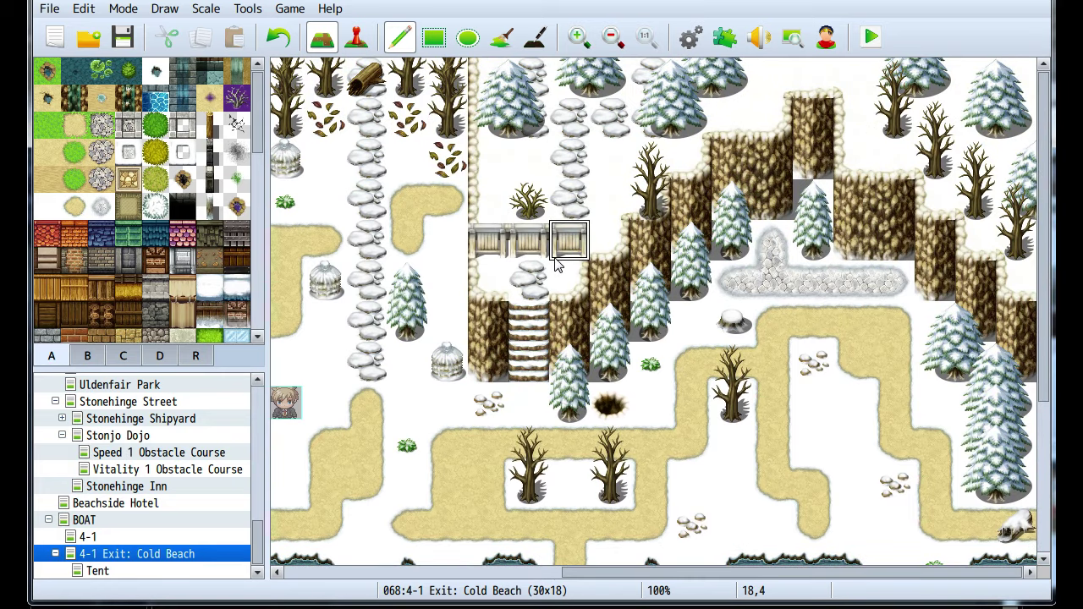
pyautogui.scroll(-5, 580, 406)
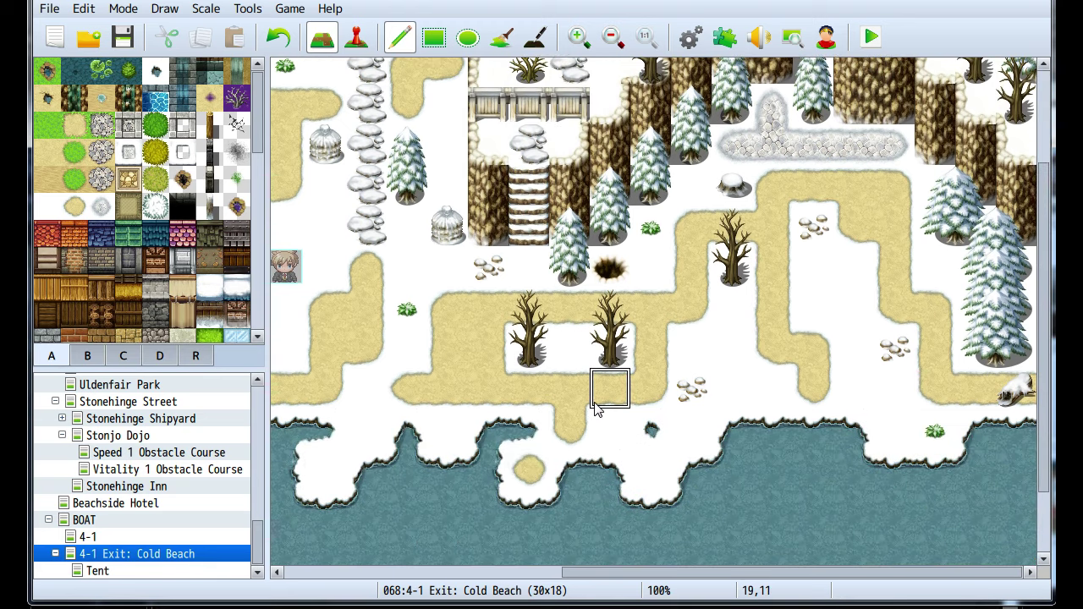
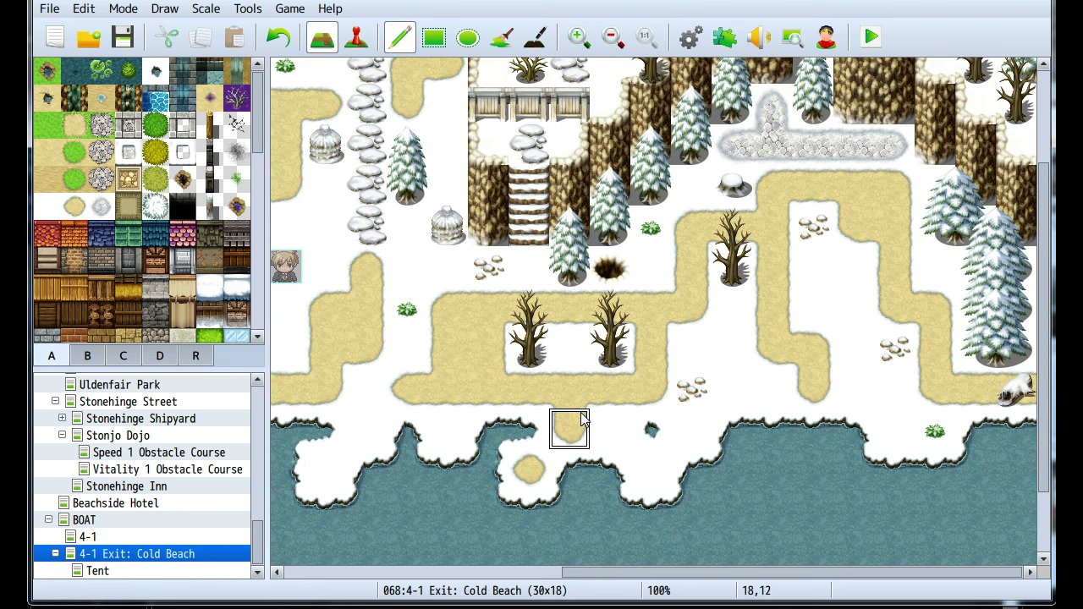
pyautogui.scroll(3, 600, 457)
pyautogui.scroll(-4, 614, 375)
# Check the A and B tiles once more for shore decorations, and switch the map to event editing
pyautogui.scroll(-6, 200, 330)
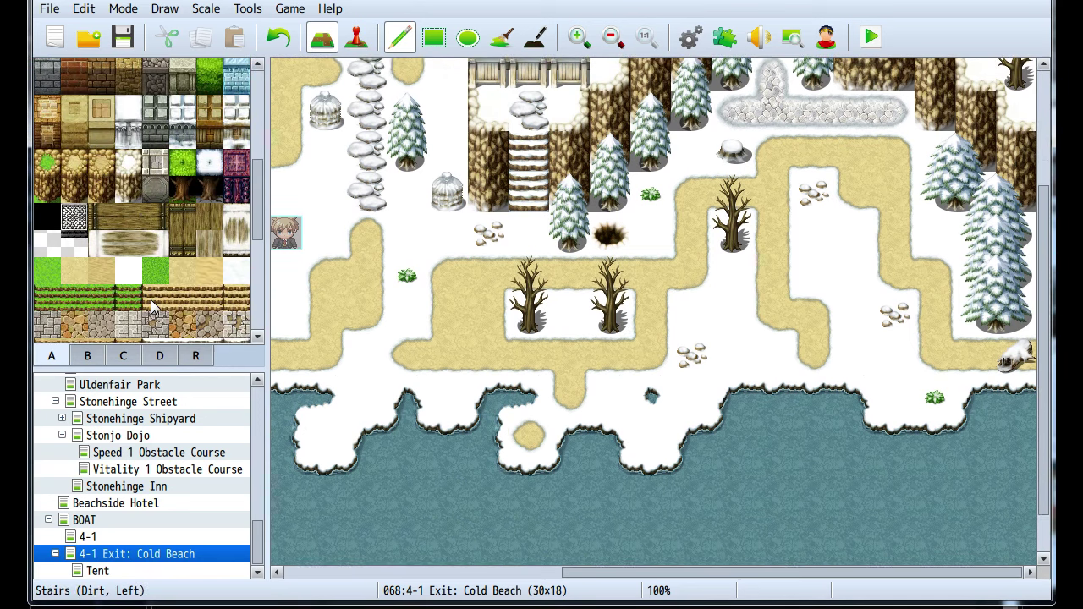
pyautogui.click(87, 356)
pyautogui.scroll(-3, 105, 208)
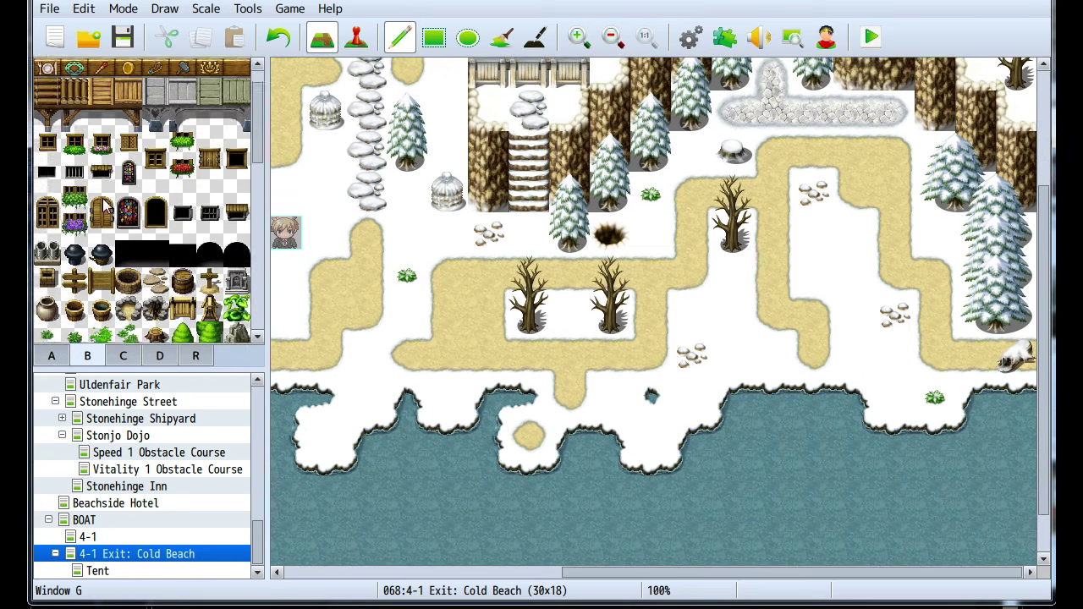
pyautogui.scroll(-4, 105, 203)
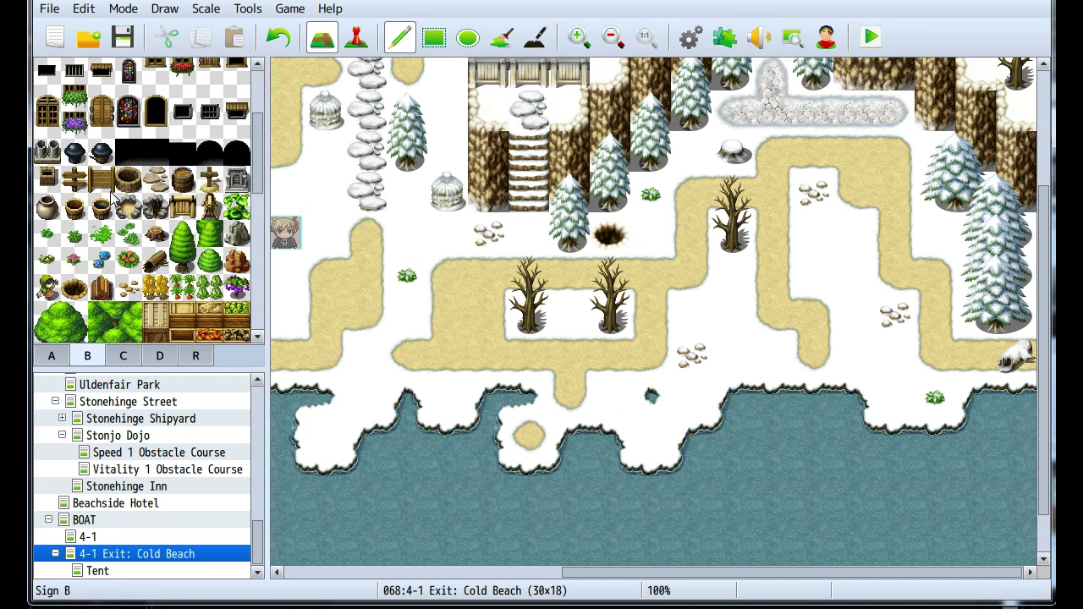
pyautogui.scroll(-3, 110, 197)
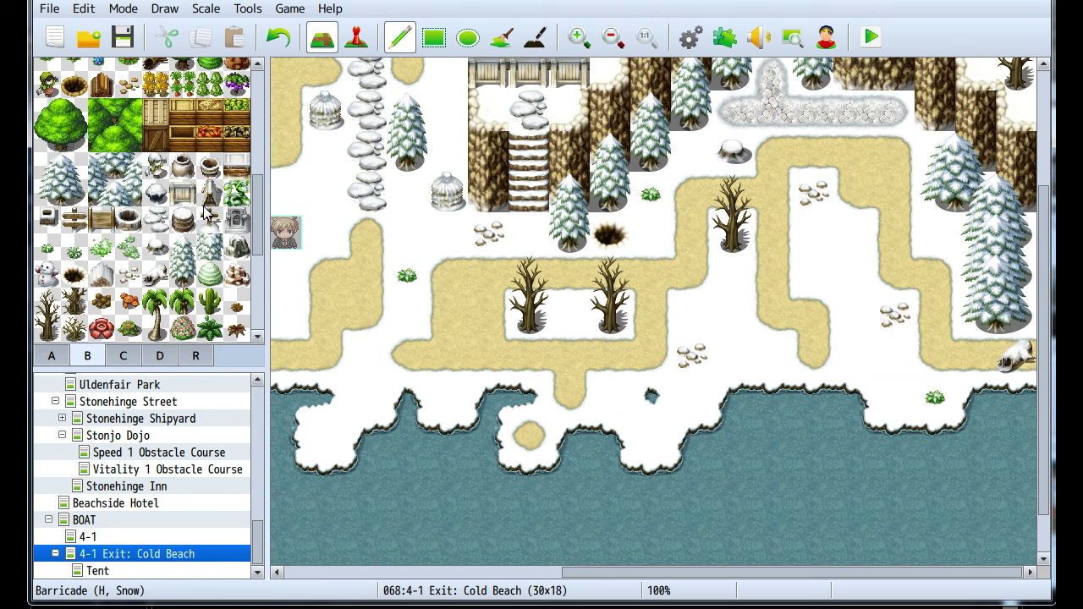
pyautogui.click(356, 37)
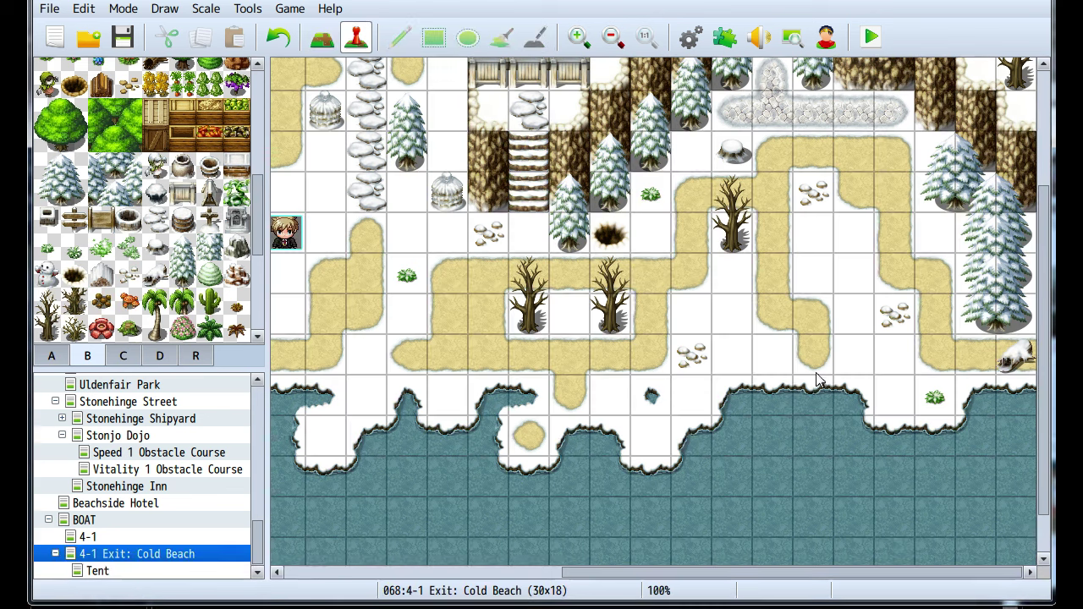
# Start a new event on the snowy shore beside the grass tuft and browse the Monster and Nature character sheets for its image
pyautogui.doubleClick(899, 407)
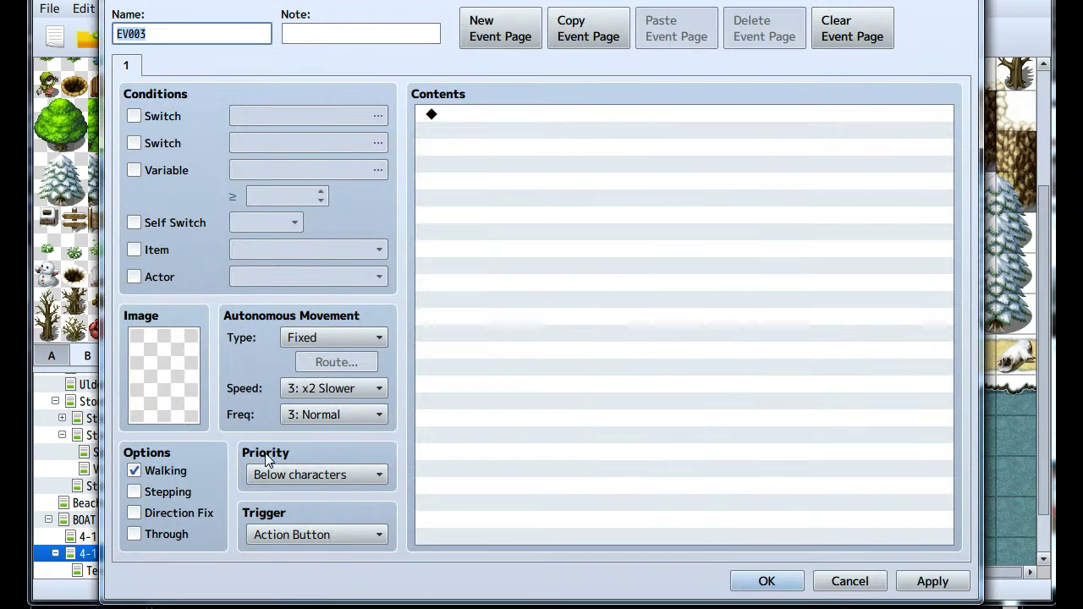
pyautogui.doubleClick(185, 399)
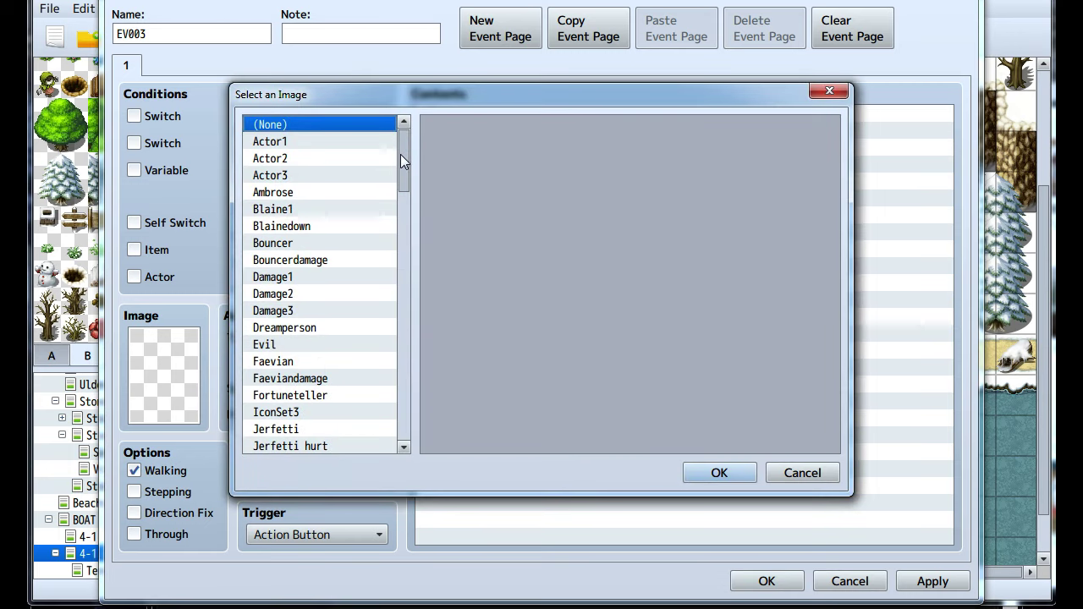
pyautogui.moveTo(400, 154); pyautogui.dragTo(395, 236)
pyautogui.click(298, 218)
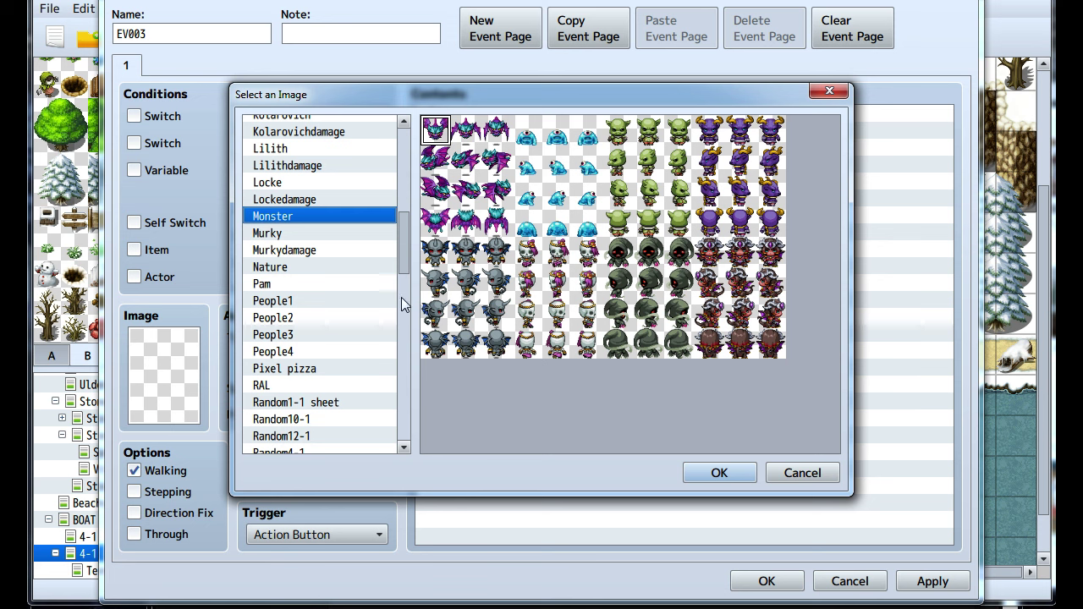
pyautogui.scroll(-1, 328, 315)
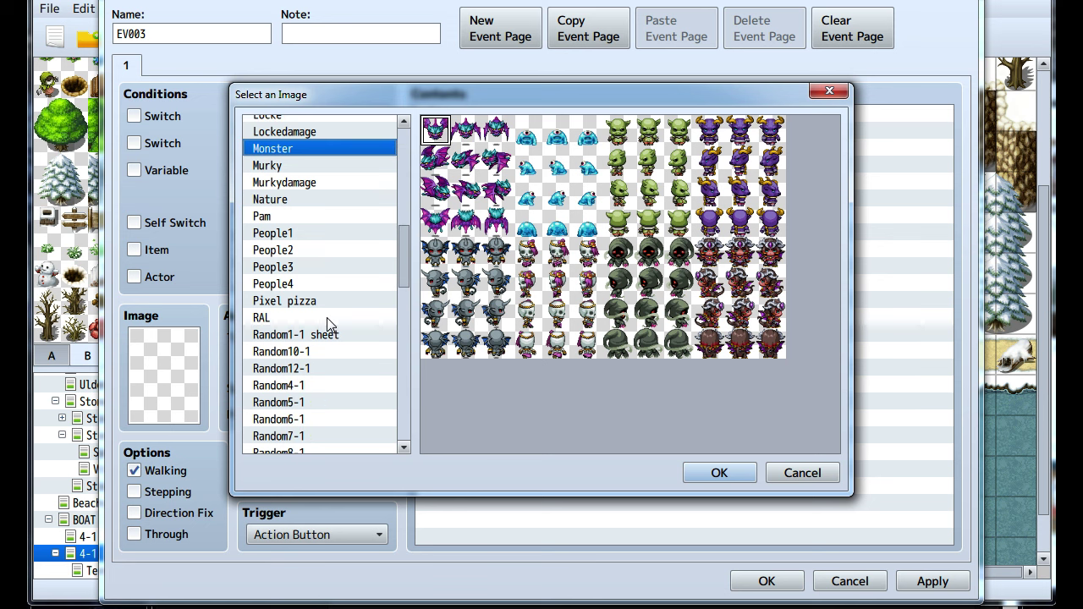
pyautogui.click(290, 201)
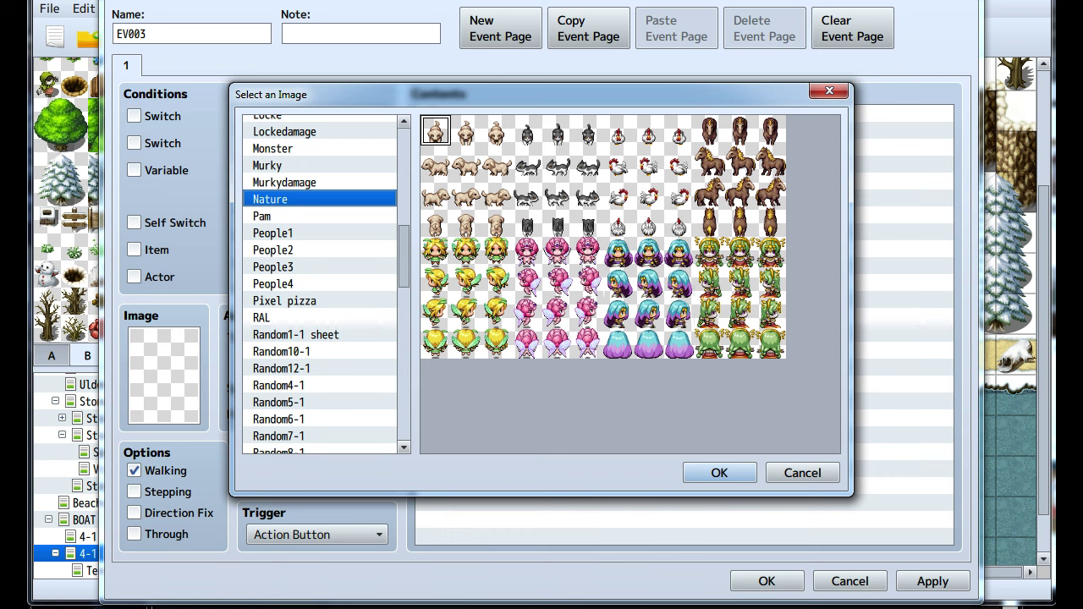
# Switch to the browser's resource forum thread, skim the posts below the tent interior sample, and put that window away
pyautogui.hotkey('alt', 'Tab')
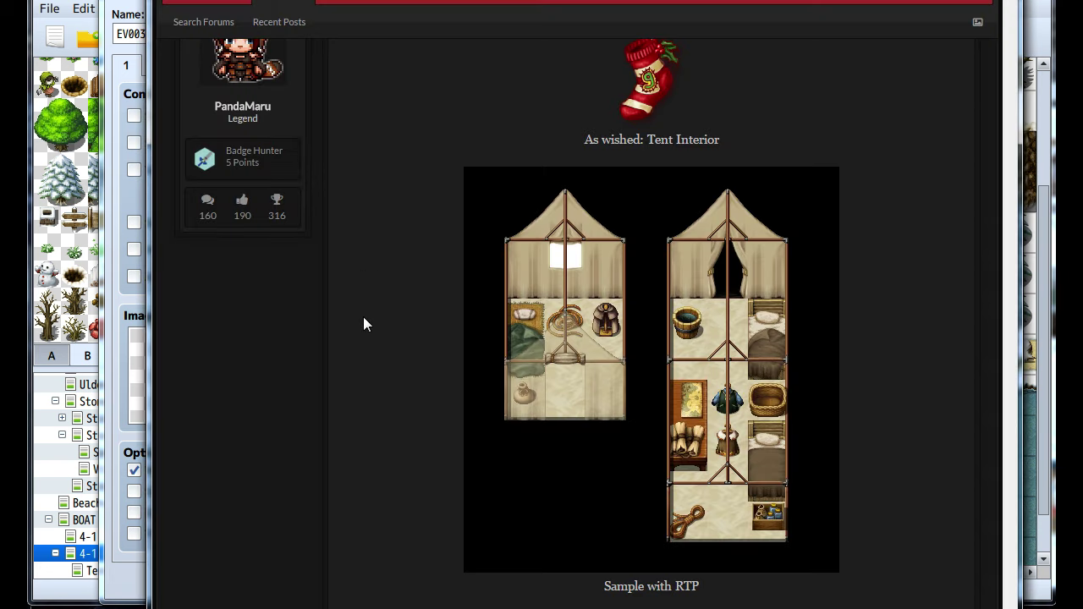
pyautogui.scroll(-5, 363, 318)
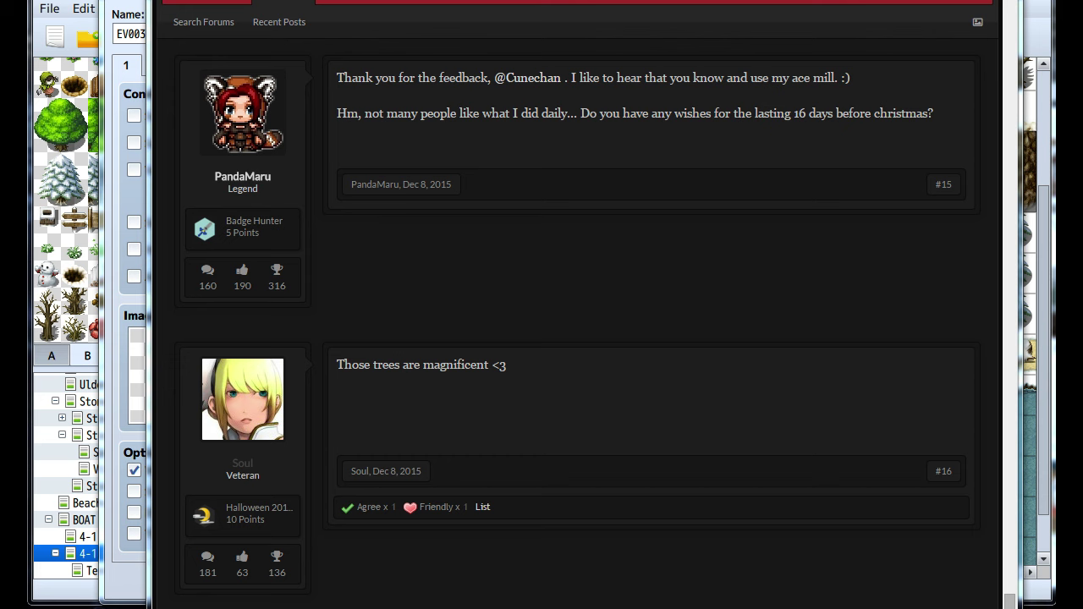
pyautogui.press('super+Down')
pyautogui.press('super+Down')
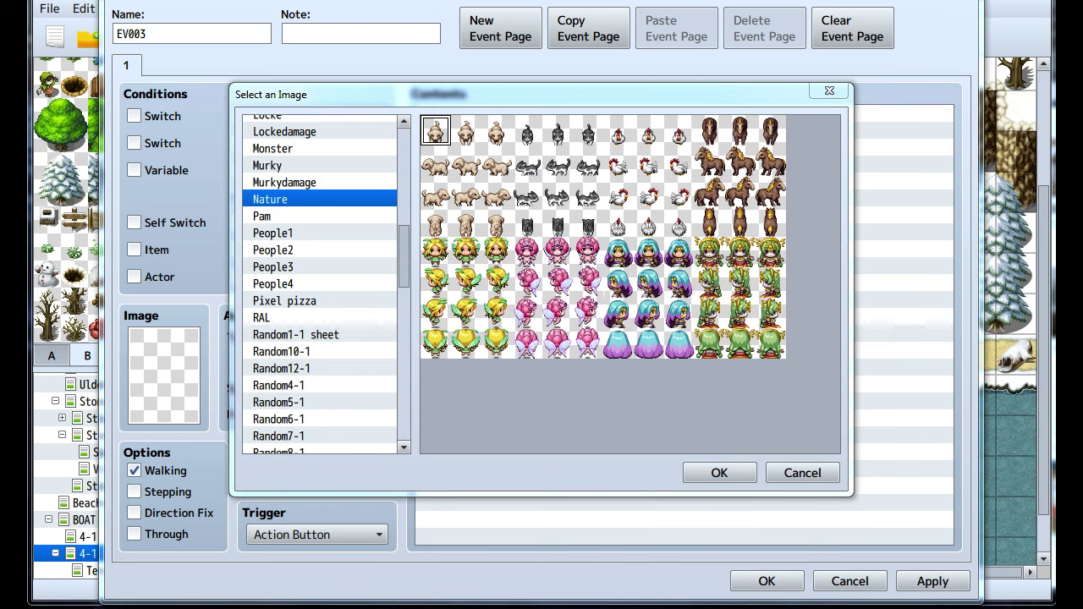
# Switch to the Google browser window, search for "RPG Maker MV sea monsters" and enlarge the window for the results
pyautogui.hotkey('alt', 'Tab')
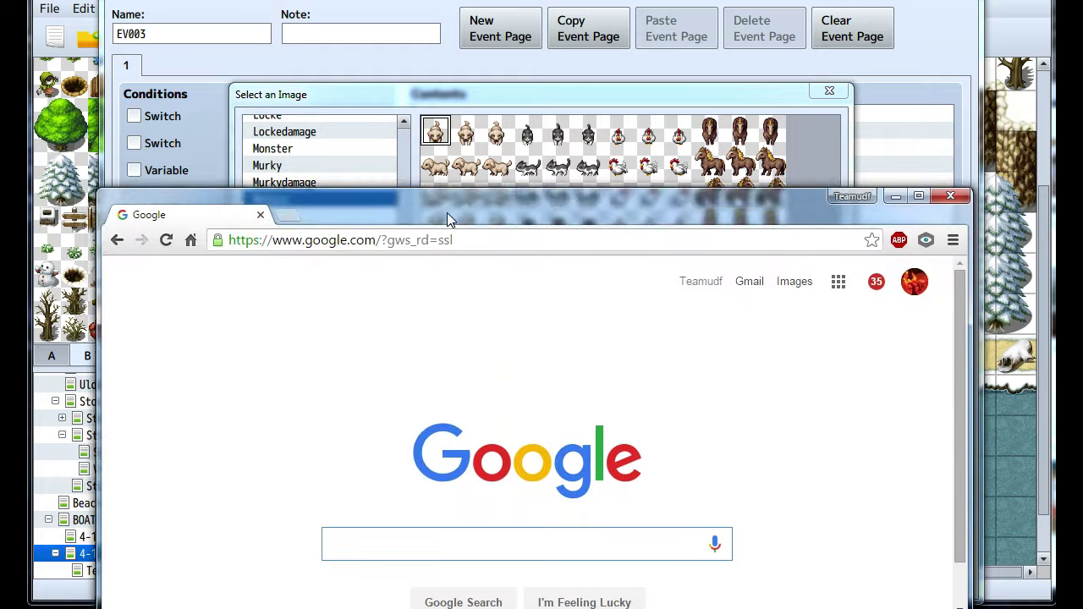
pyautogui.moveTo(447, 212); pyautogui.dragTo(446, 130)
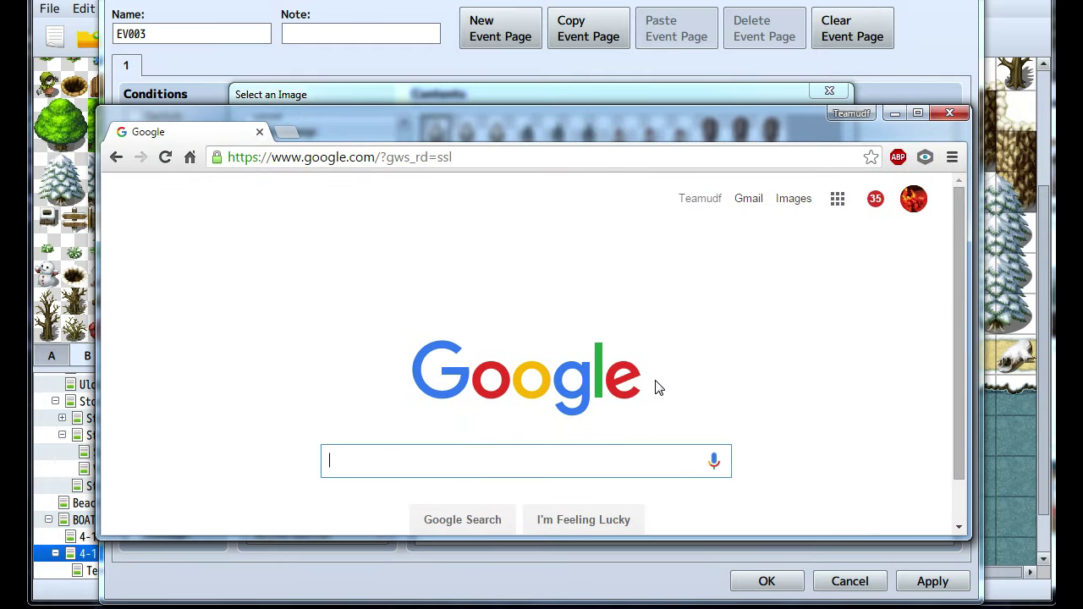
pyautogui.write('RPG Maker MV ')
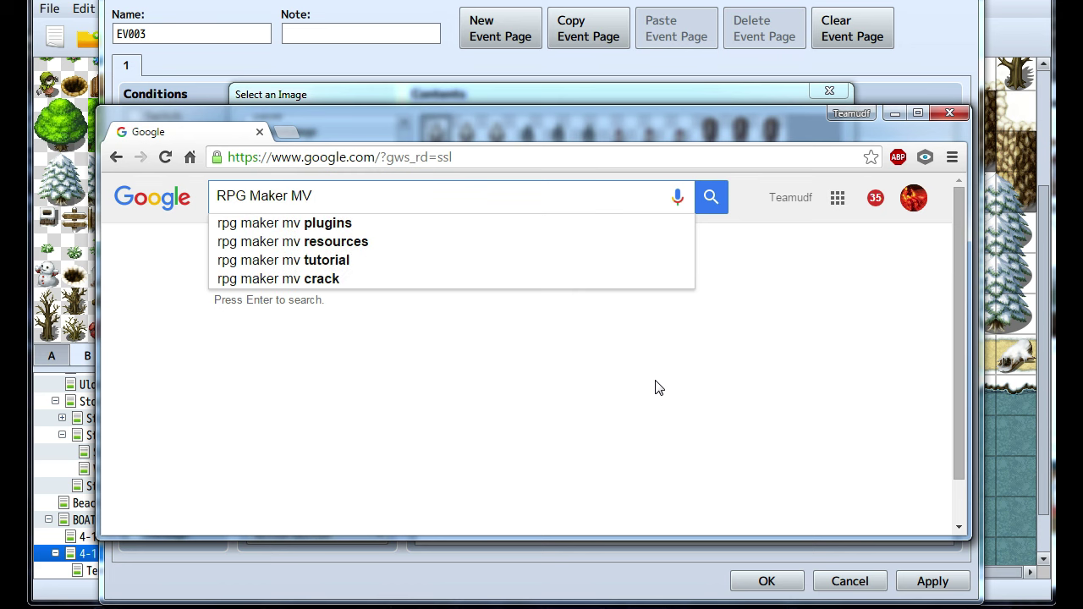
pyautogui.write('sea monsters')
pyautogui.press('Return')
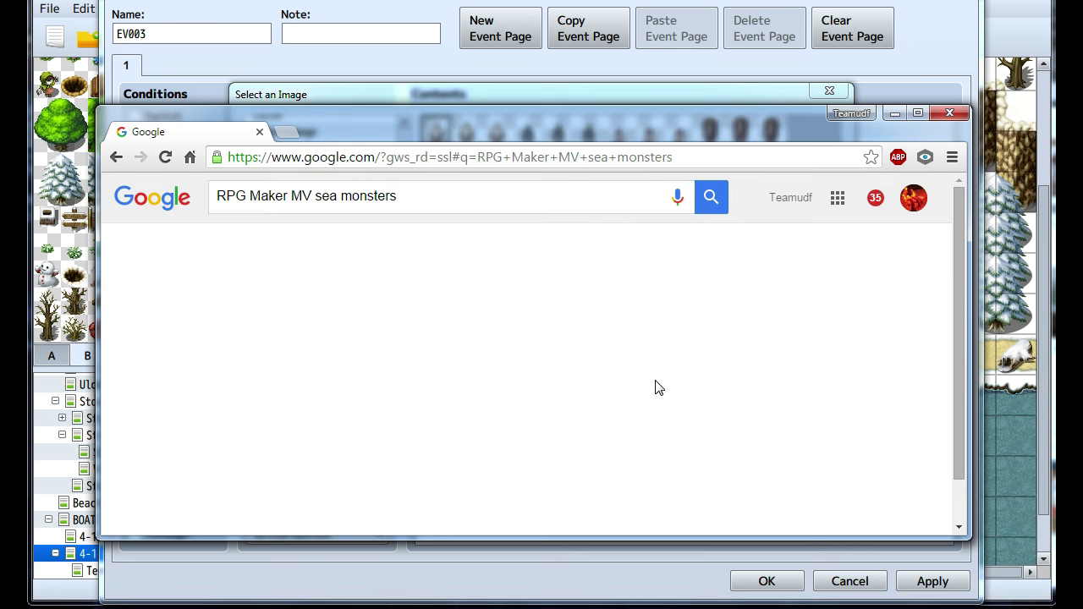
pyautogui.doubleClick(586, 108)
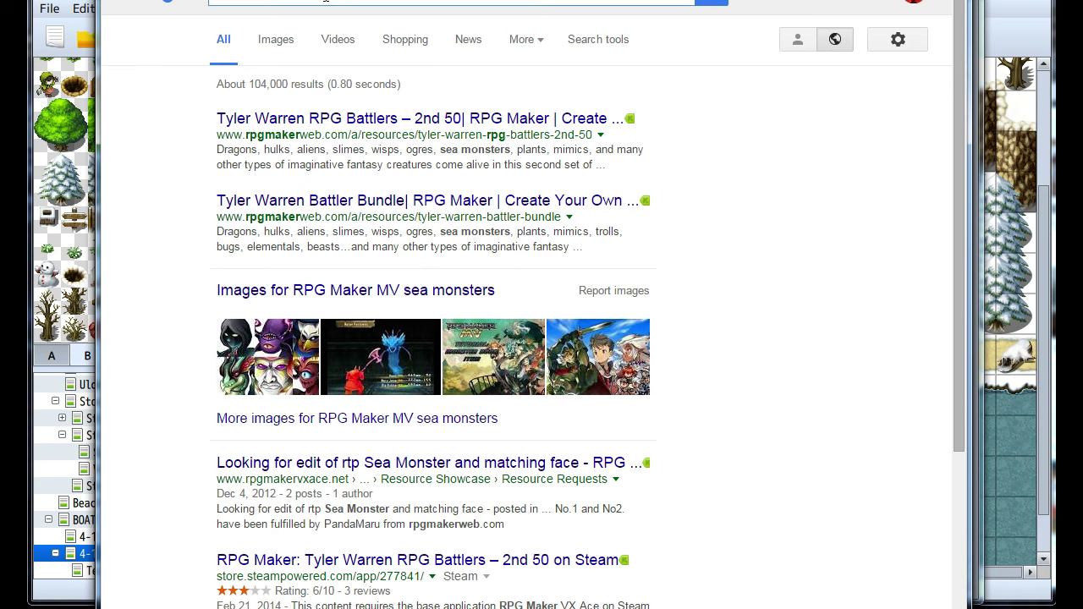
# Search the web for RPG Maker MV ocean material and refine the query to "RPG Maker MV ocean sprites"
pyautogui.write('scripts')
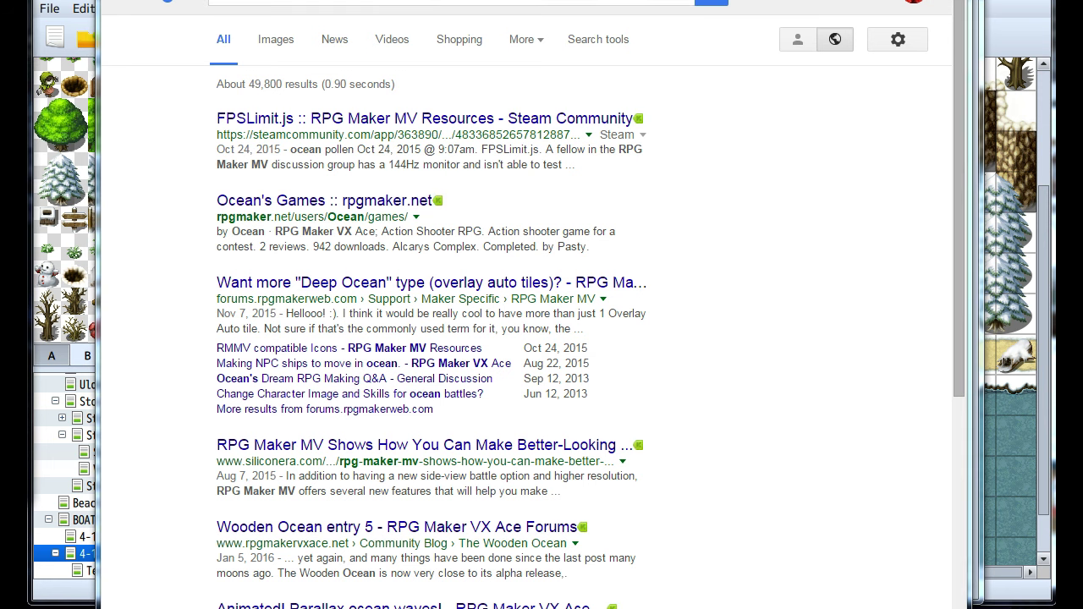
pyautogui.rightClick(801, 323)
pyautogui.click(746, 272)
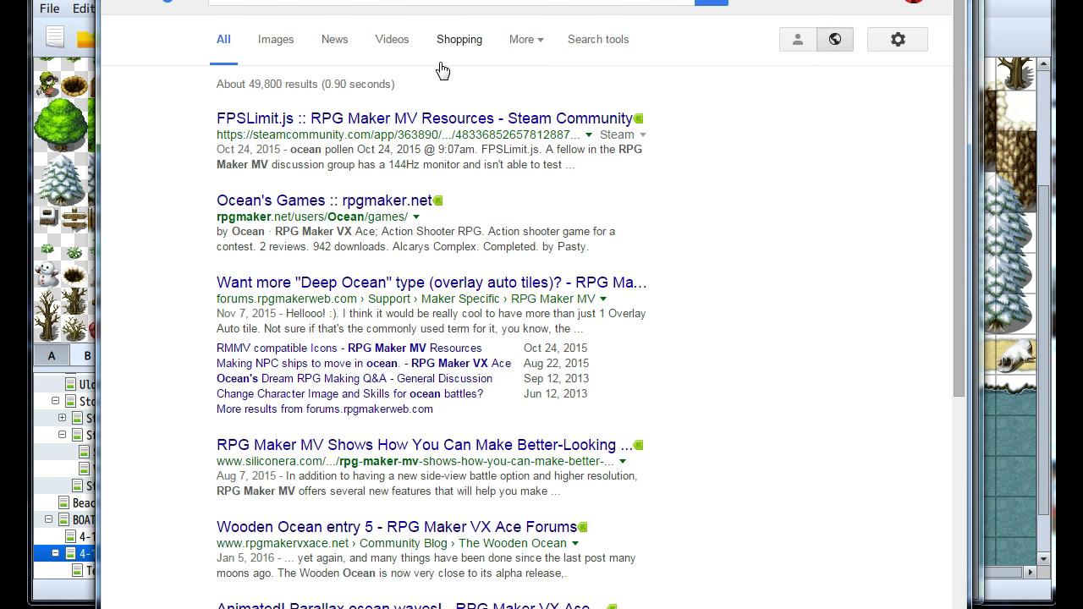
pyautogui.click(423, 3)
pyautogui.write('sprites')
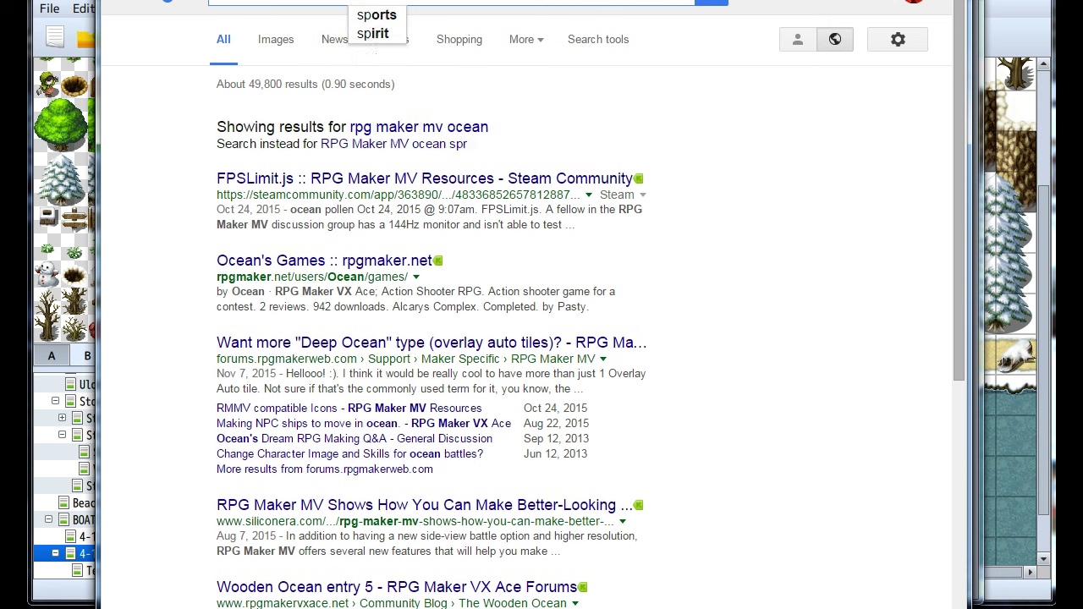
pyautogui.press('Return')
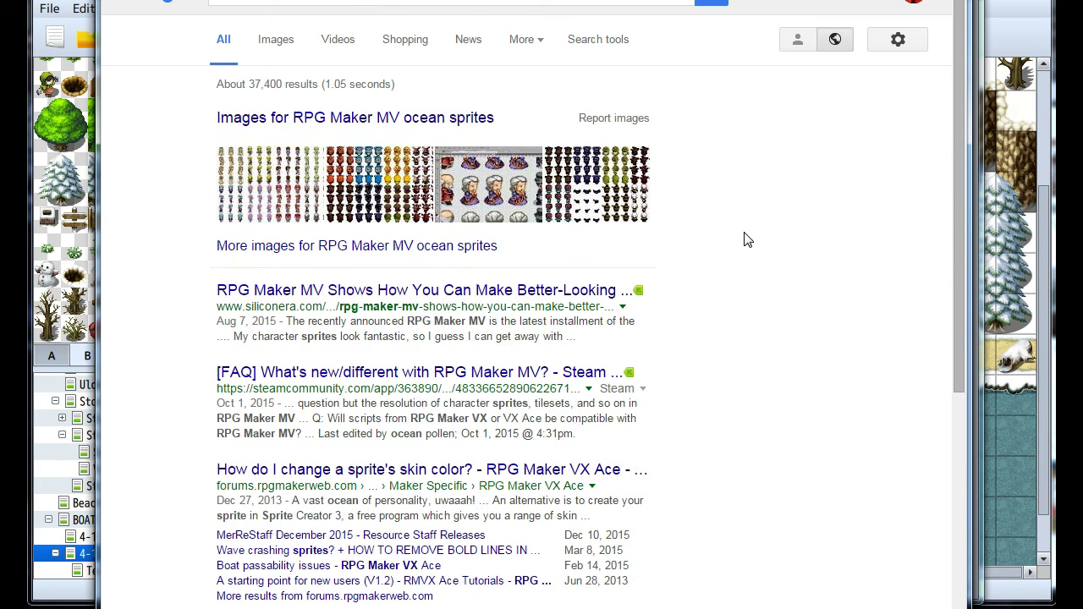
# Search for "RPG Maker MV fish sprites" and open the Shibas Fish - Sprite Sheets result in a separate tab
pyautogui.click(364, 2)
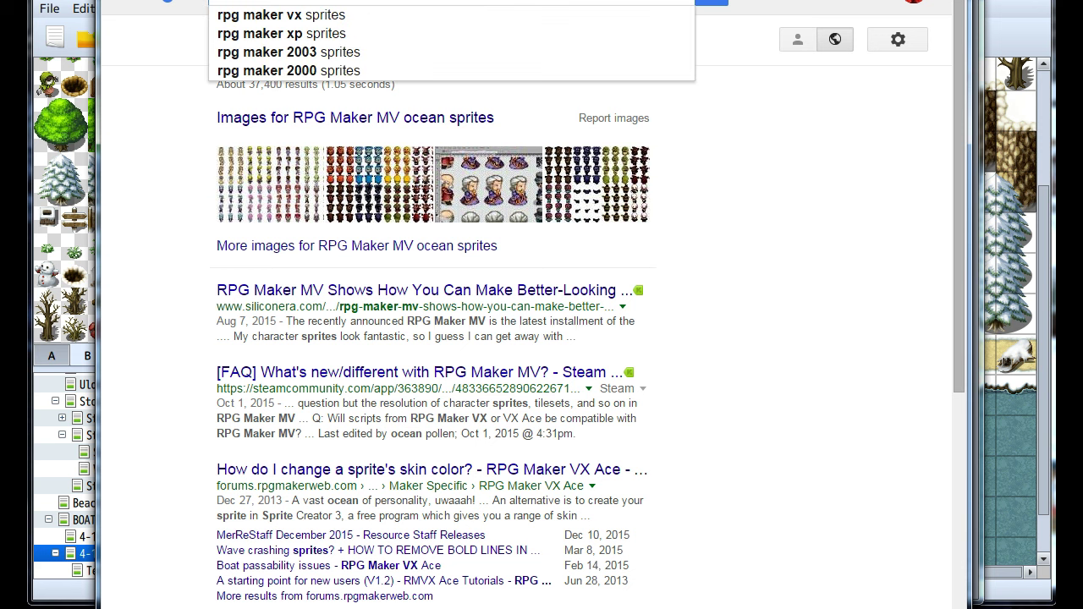
pyautogui.press('Return')
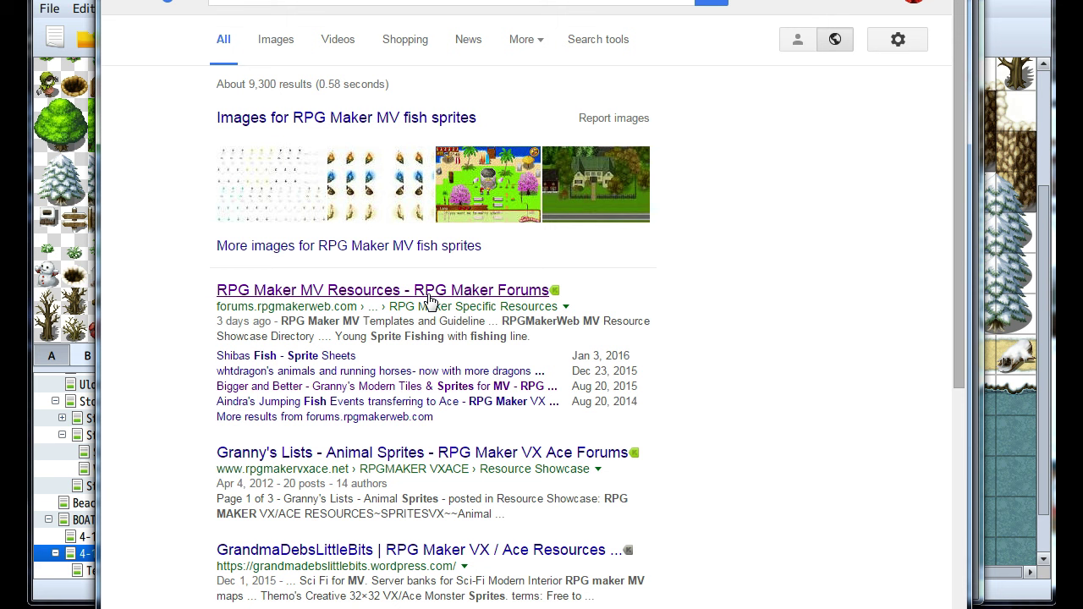
pyautogui.rightClick(313, 360)
pyautogui.click(364, 368)
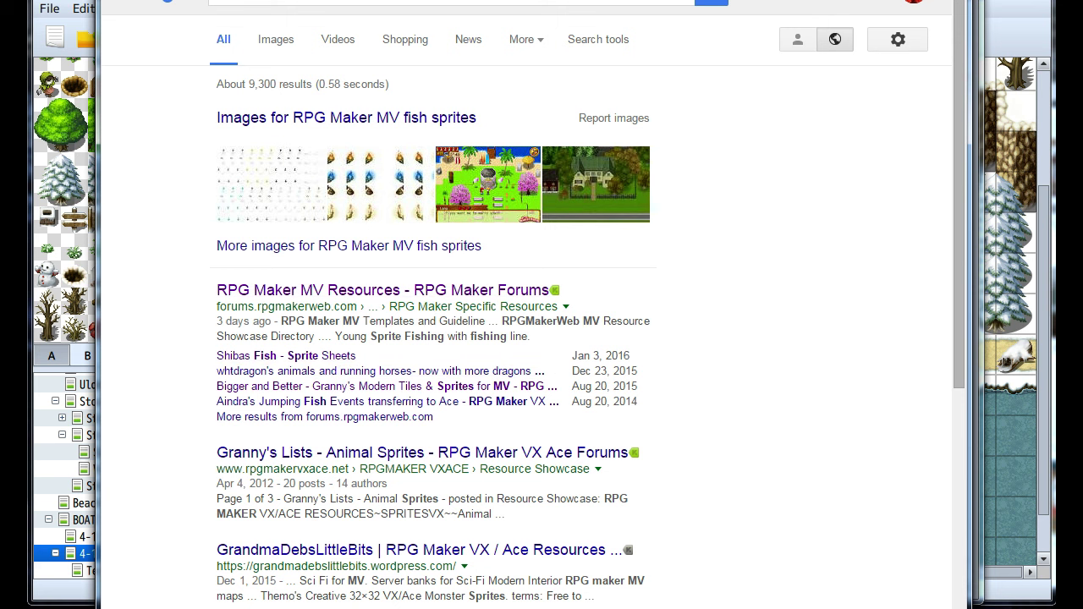
# Examine the Shibas Fish sprite sheet and its copyright terms, and return to the fish sprites search results
pyautogui.hotkey('ctrl', 'Tab')
pyautogui.scroll(-4, 511, 350)
pyautogui.scroll(4, 447, 314)
pyautogui.scroll(-8, 472, 244)
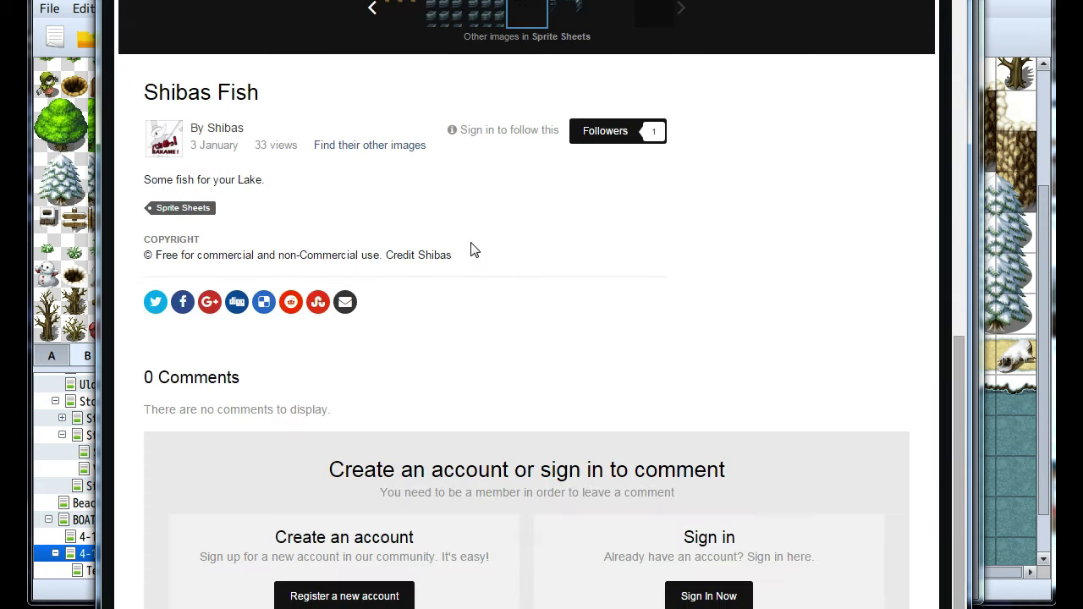
pyautogui.scroll(6, 473, 248)
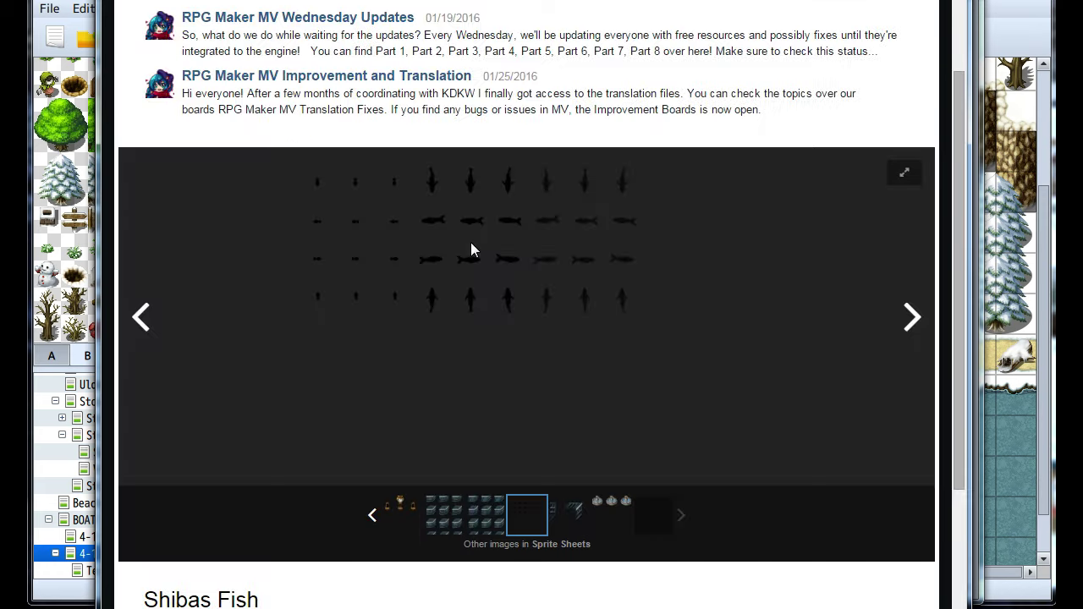
pyautogui.scroll(1, 472, 247)
pyautogui.scroll(1, 470, 242)
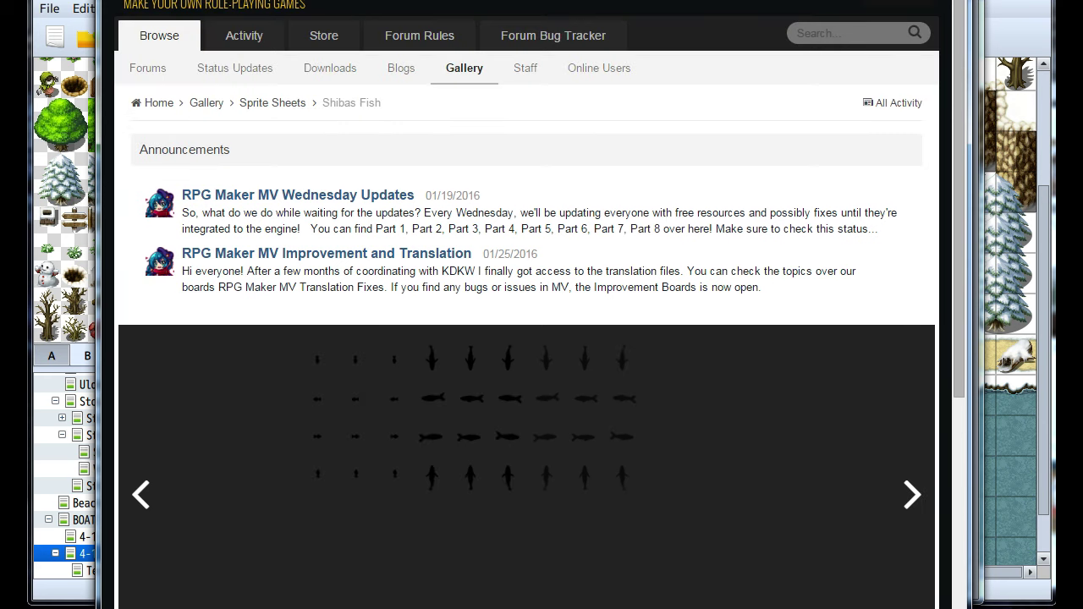
pyautogui.hotkey('alt', 'Left')
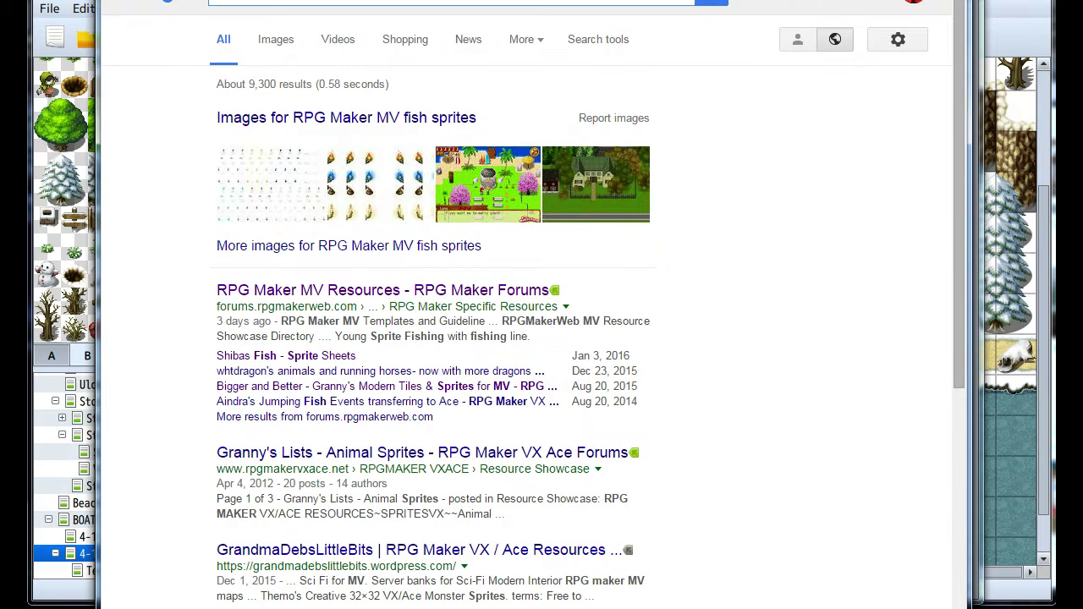
# Search for Thalzon's RPG Maker MV resources and open the Thalzon's MV Battlers forum thread
pyautogui.write('thalzon')
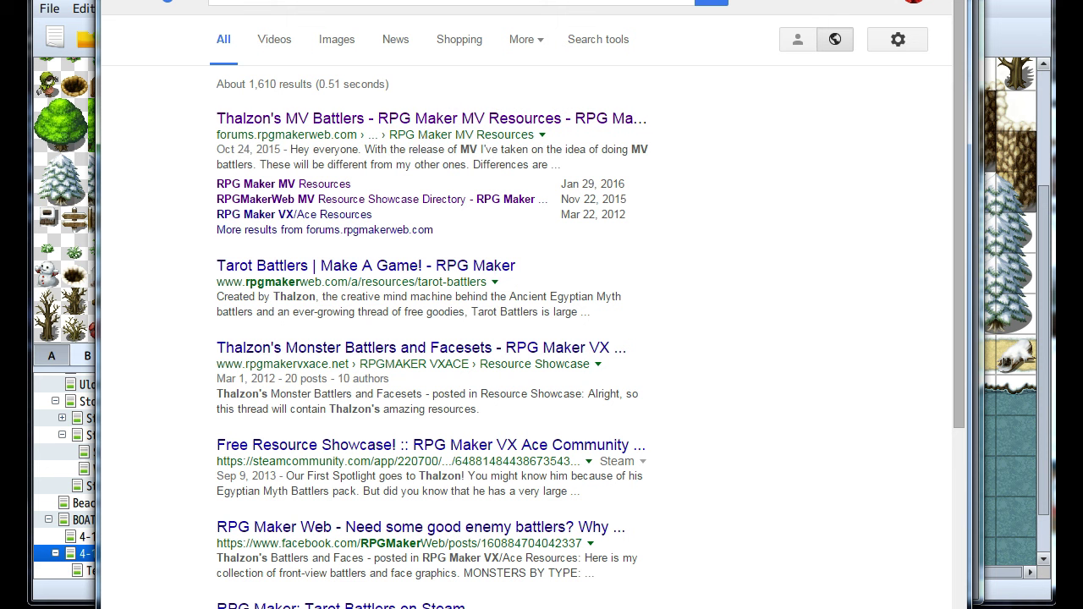
pyautogui.click(432, 117)
# Examine the usage terms, download links and monster artwork in the first post of the Thalzon's MV Battlers thread
pyautogui.scroll(-4, 543, 256)
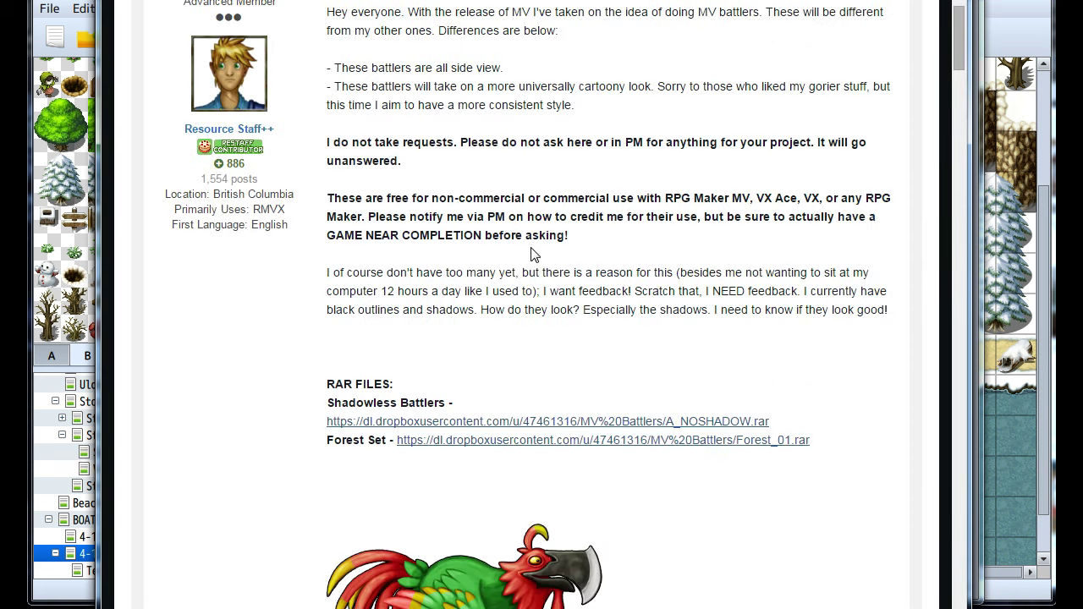
pyautogui.scroll(-3, 533, 254)
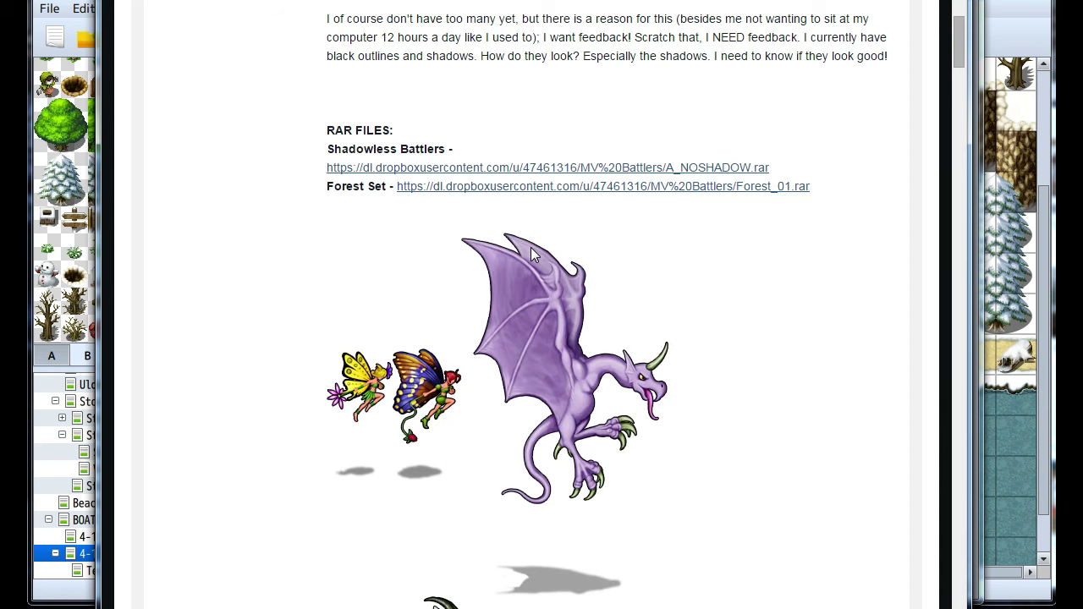
pyautogui.scroll(-5, 534, 253)
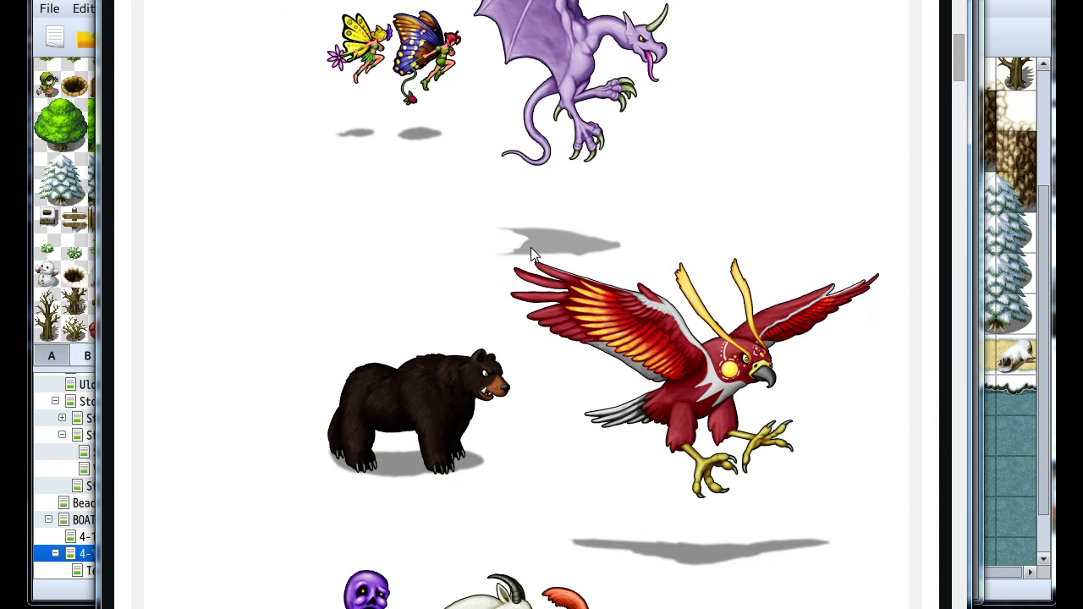
pyautogui.scroll(7, 534, 253)
pyautogui.scroll(-7, 534, 254)
pyautogui.scroll(10, 533, 254)
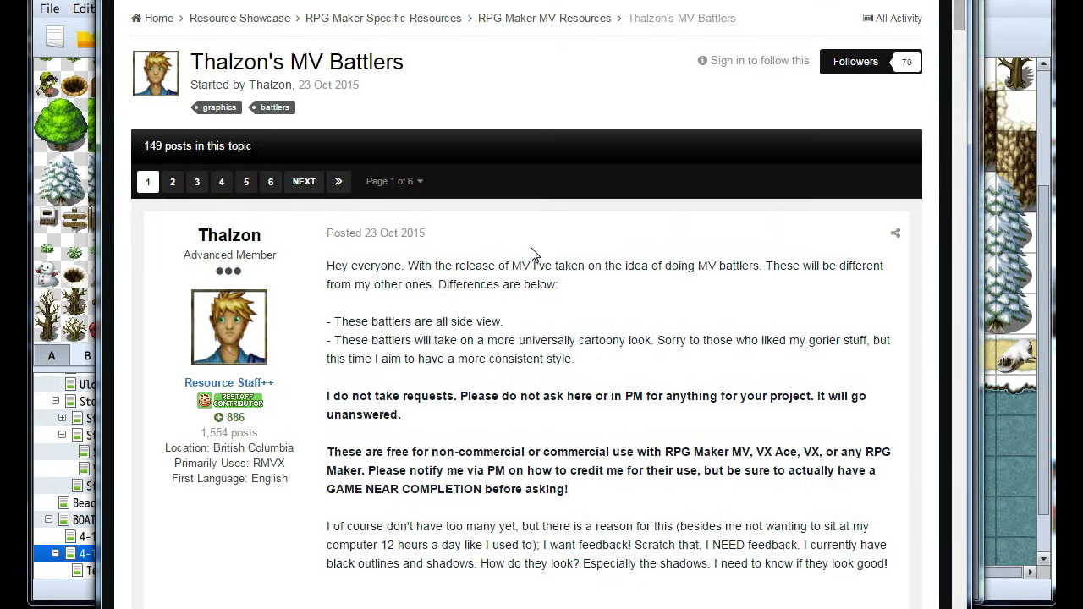
pyautogui.scroll(-15, 538, 270)
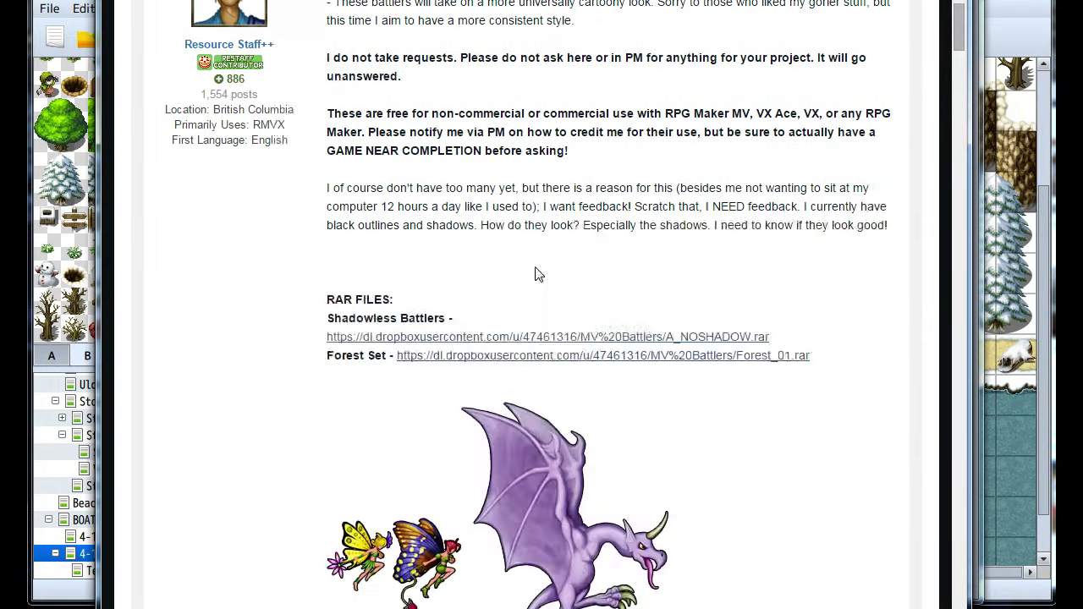
pyautogui.scroll(-15, 544, 274)
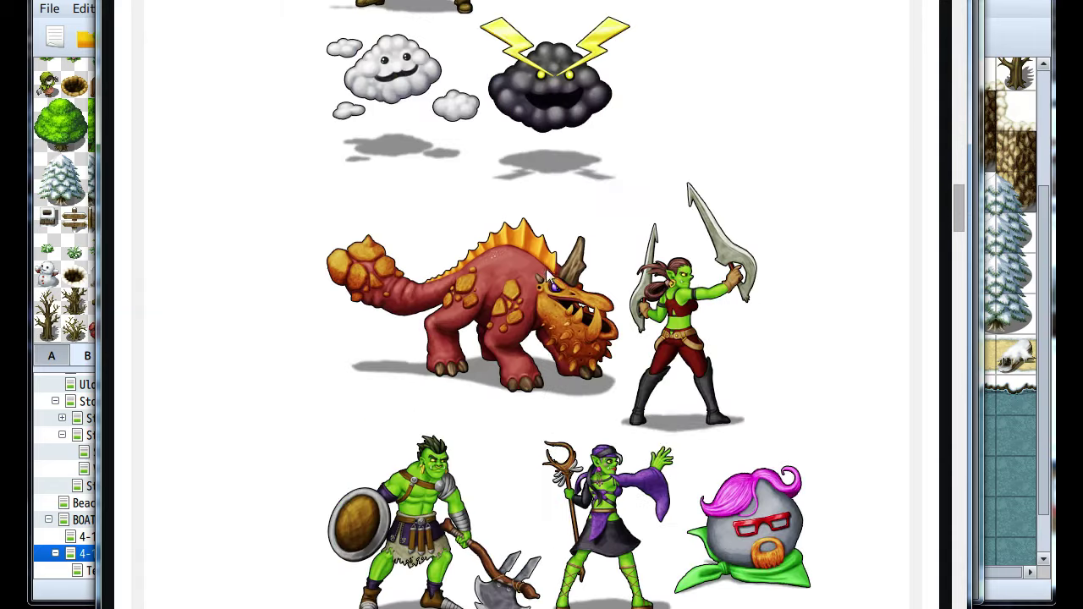
pyautogui.scroll(15, 545, 276)
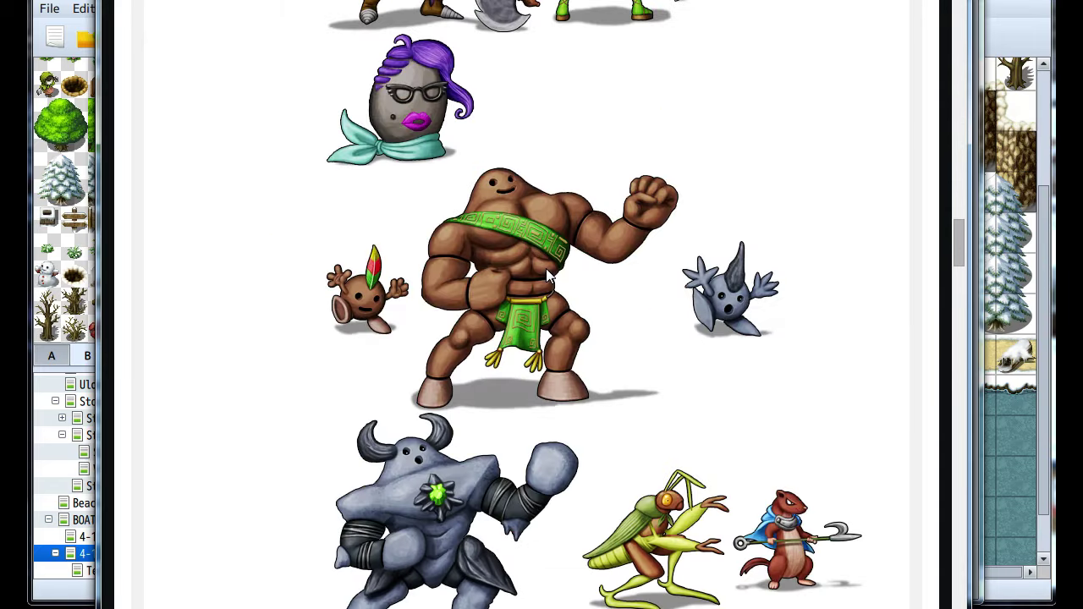
pyautogui.scroll(-9, 546, 271)
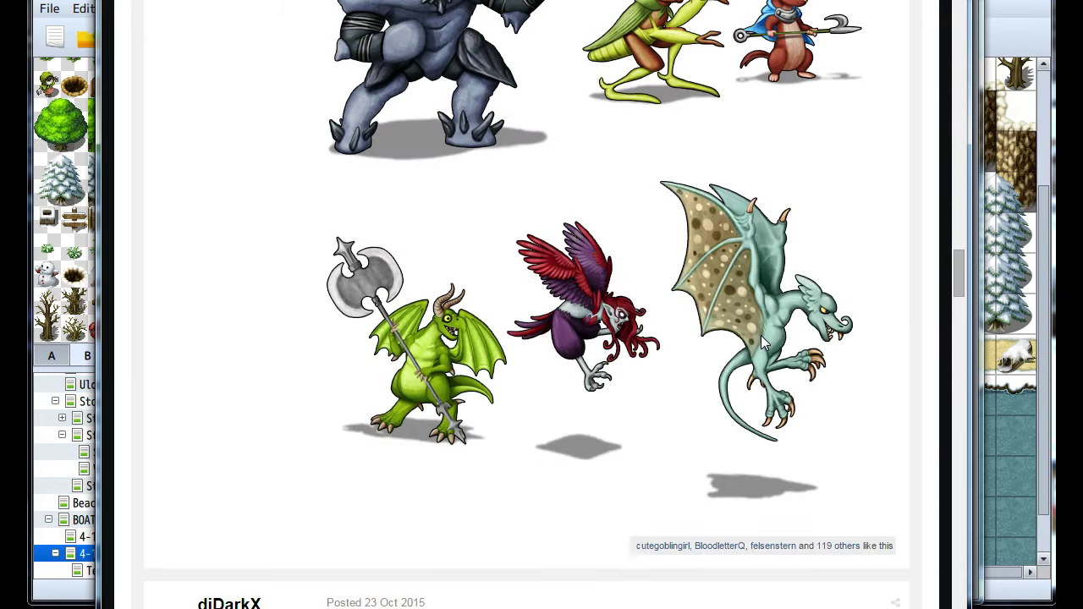
pyautogui.scroll(10, 643, 385)
pyautogui.scroll(-8, 530, 360)
pyautogui.scroll(10, 474, 376)
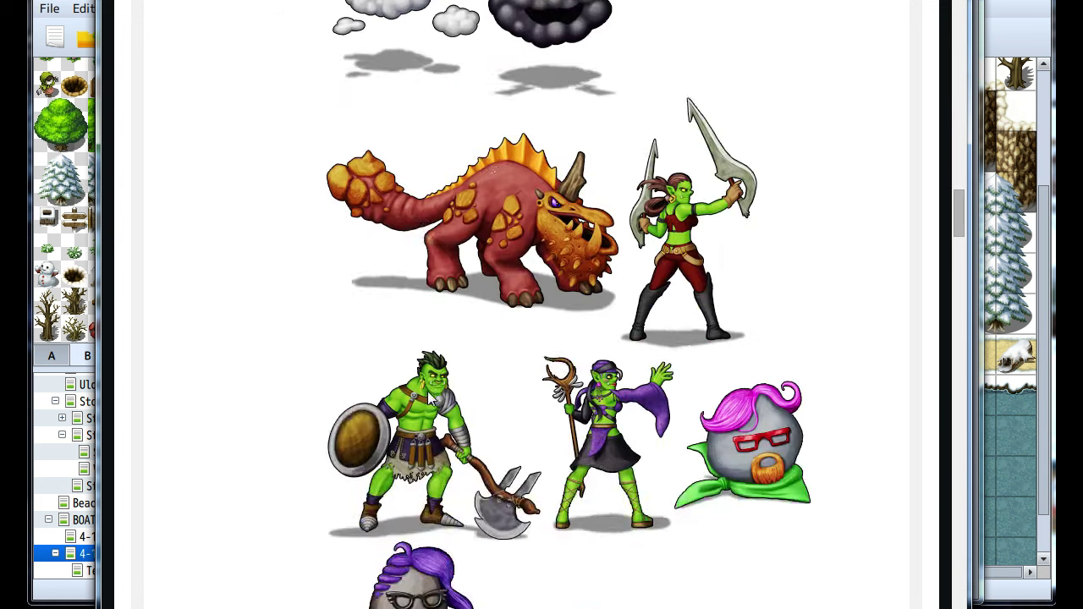
pyautogui.scroll(-5, 438, 374)
pyautogui.scroll(10, 447, 371)
pyautogui.scroll(-8, 512, 533)
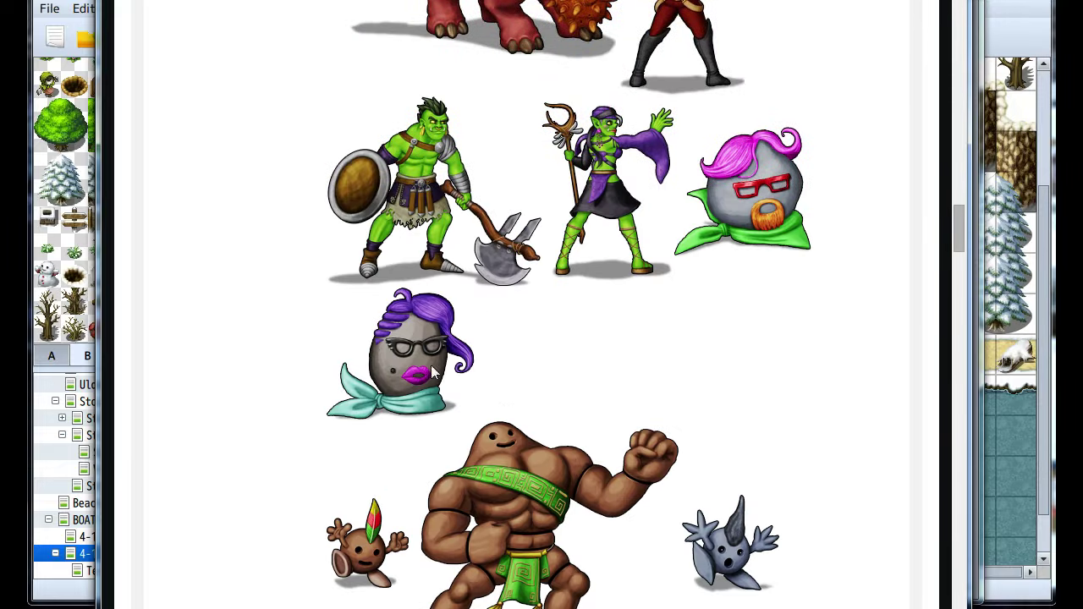
# Leave the Thalzon's MV Battlers thread for the search results and search for "RPG Maker MV sprites"
pyautogui.scroll(15, 496, 417)
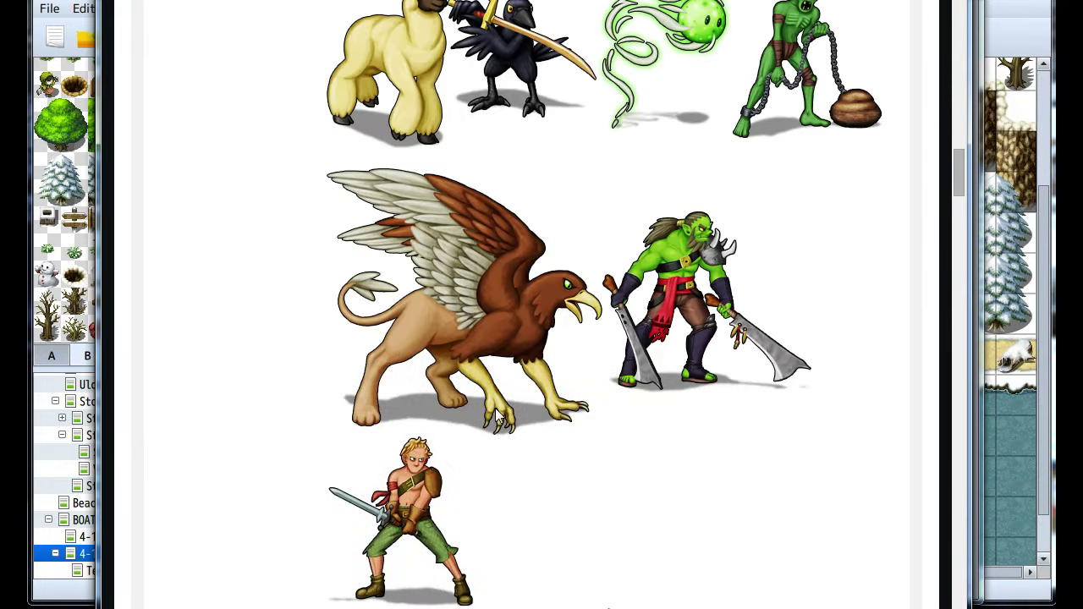
pyautogui.scroll(15, 496, 414)
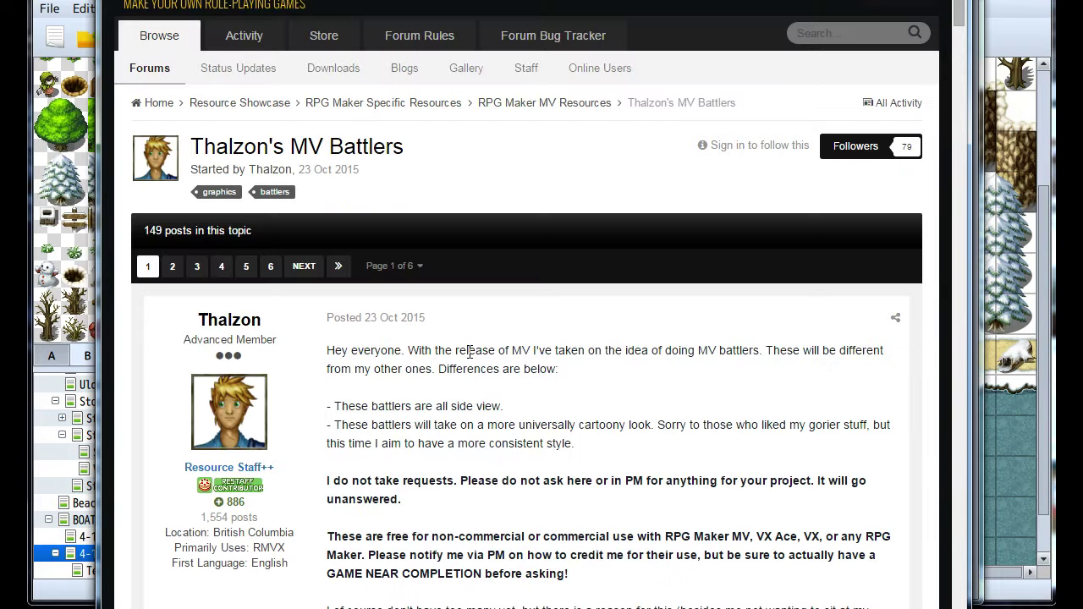
pyautogui.scroll(6, 470, 322)
pyautogui.hotkey('alt', 'Left')
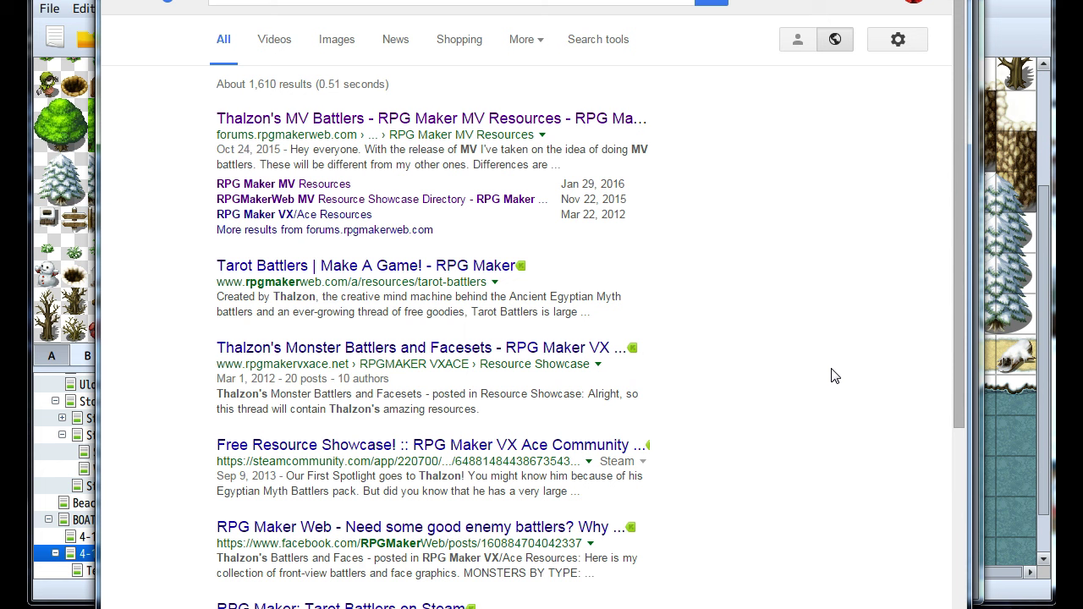
pyautogui.click(331, 2)
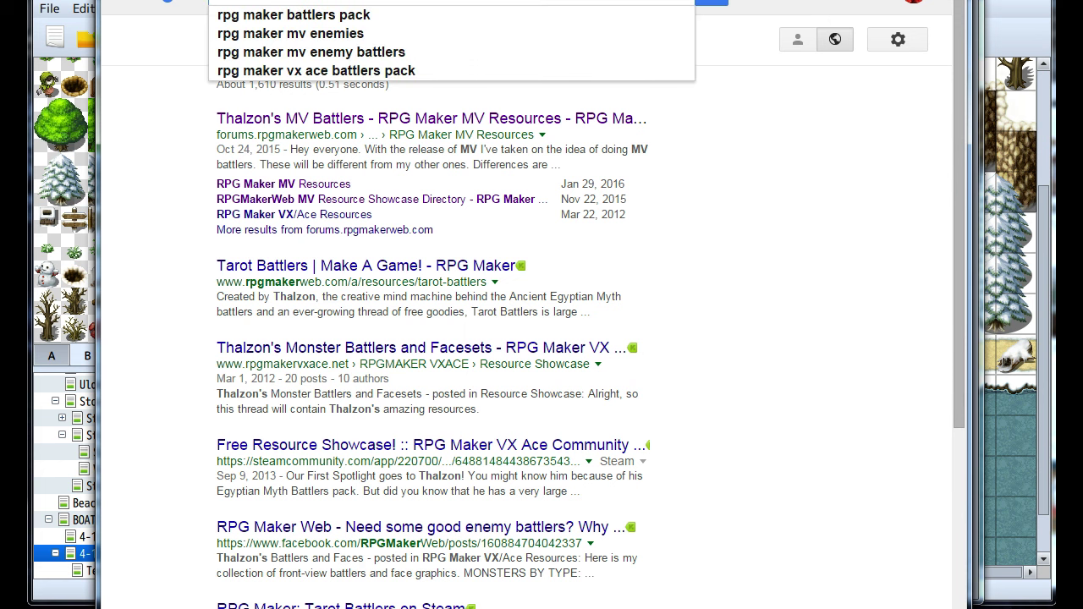
pyautogui.write('mv sprites')
pyautogui.press('Return')
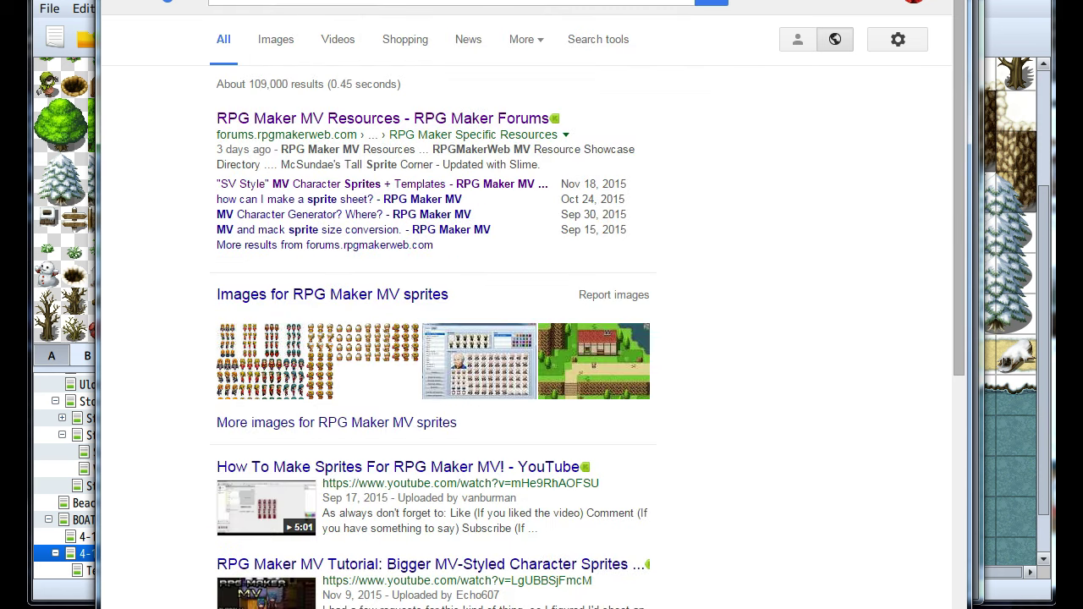
# Search for whtdragon's RPG Maker MV resources and open the forum thread on animals and running horses
pyautogui.write('wh')
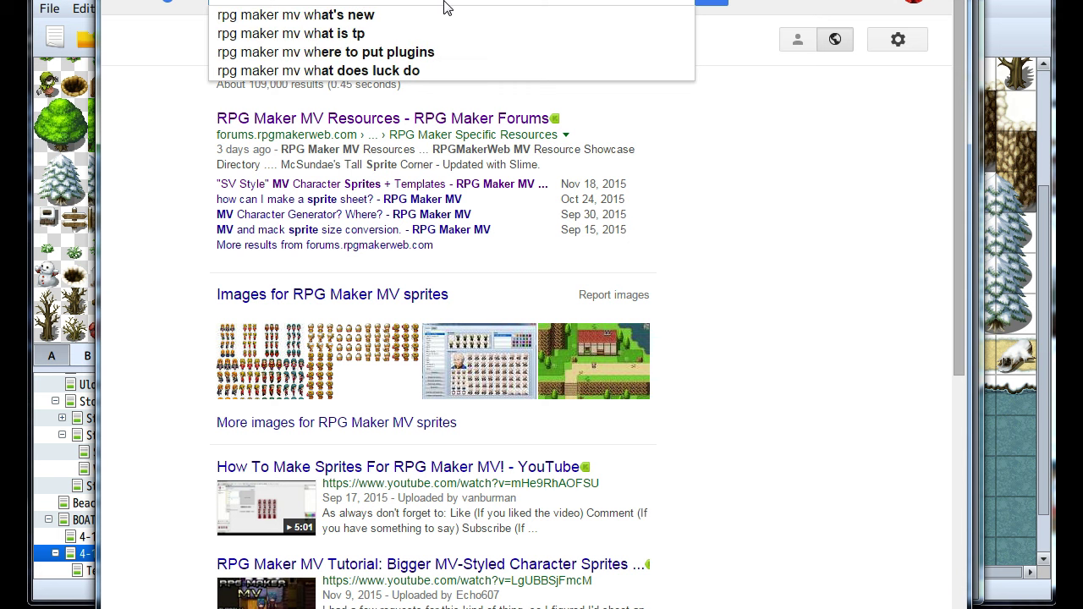
pyautogui.press('Escape')
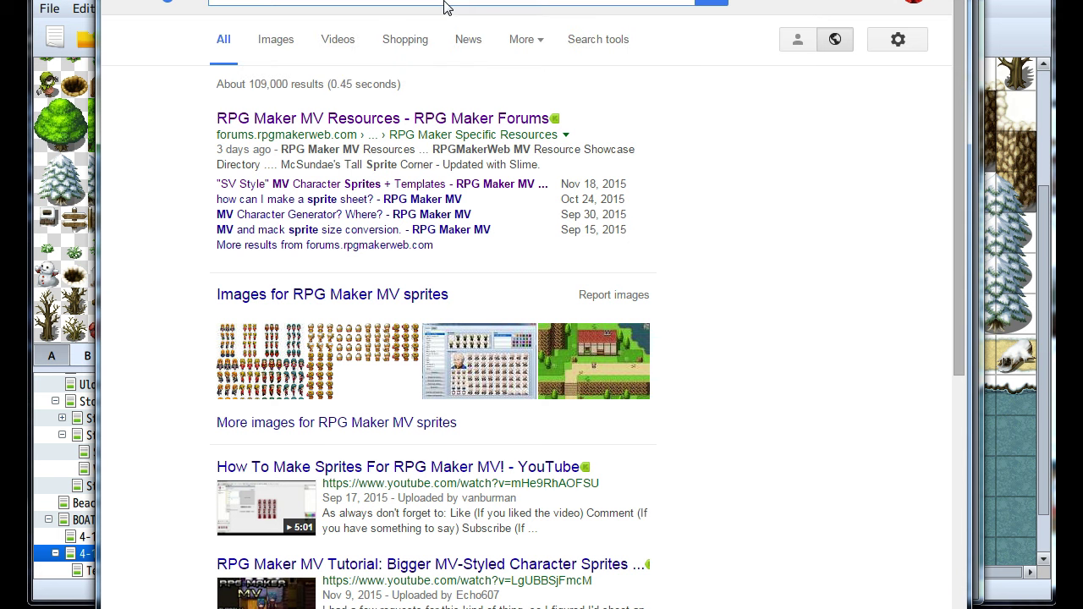
pyautogui.press('Return')
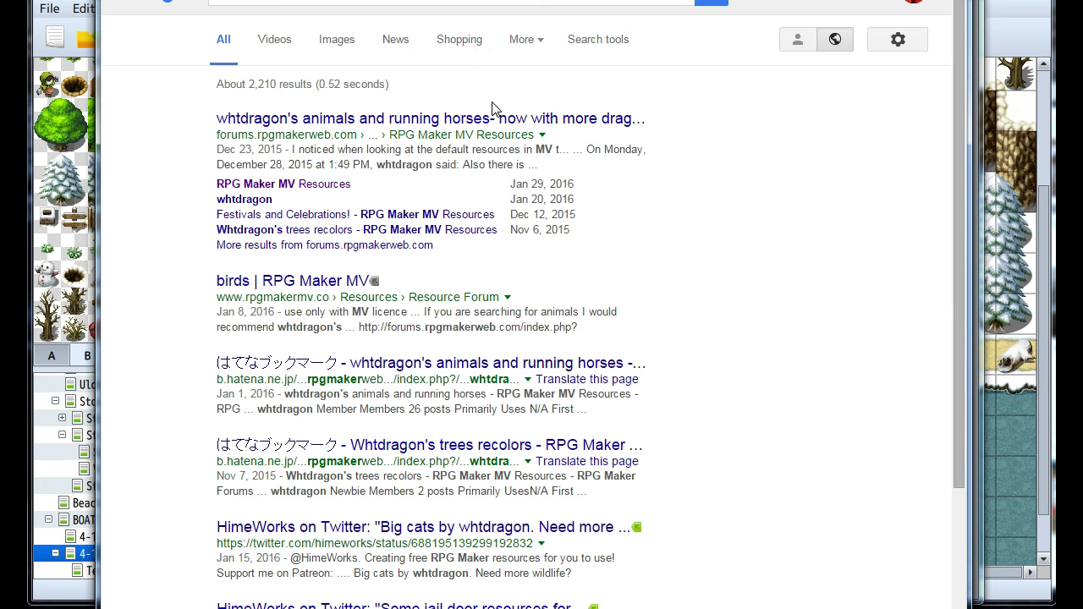
pyautogui.click(404, 229)
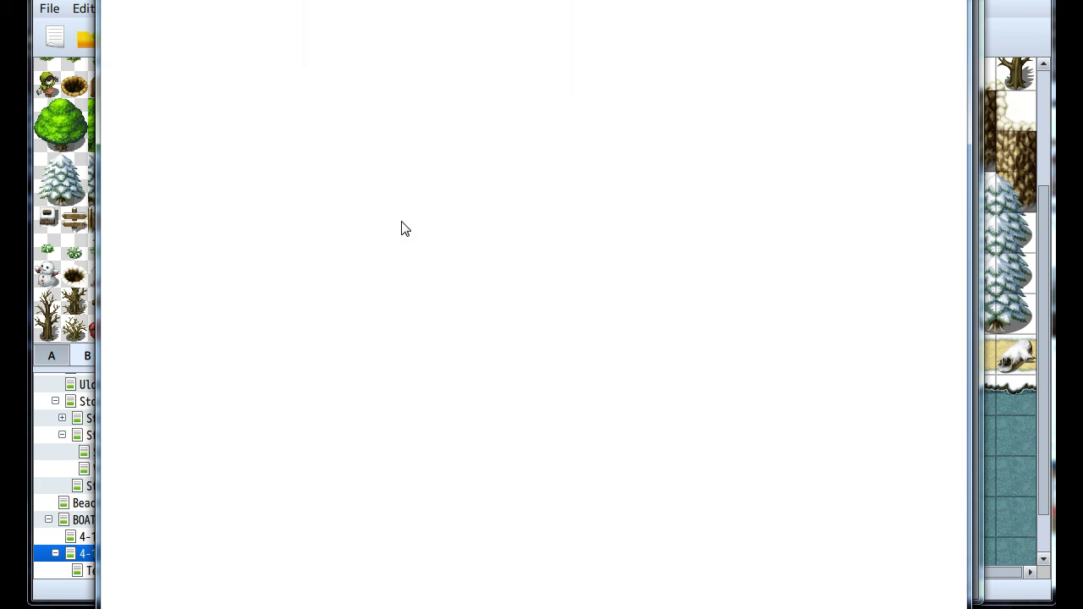
# Read the introduction, disclaimer, usage terms and download link in the first post of whtdragon's animals thread
pyautogui.scroll(-2, 398, 313)
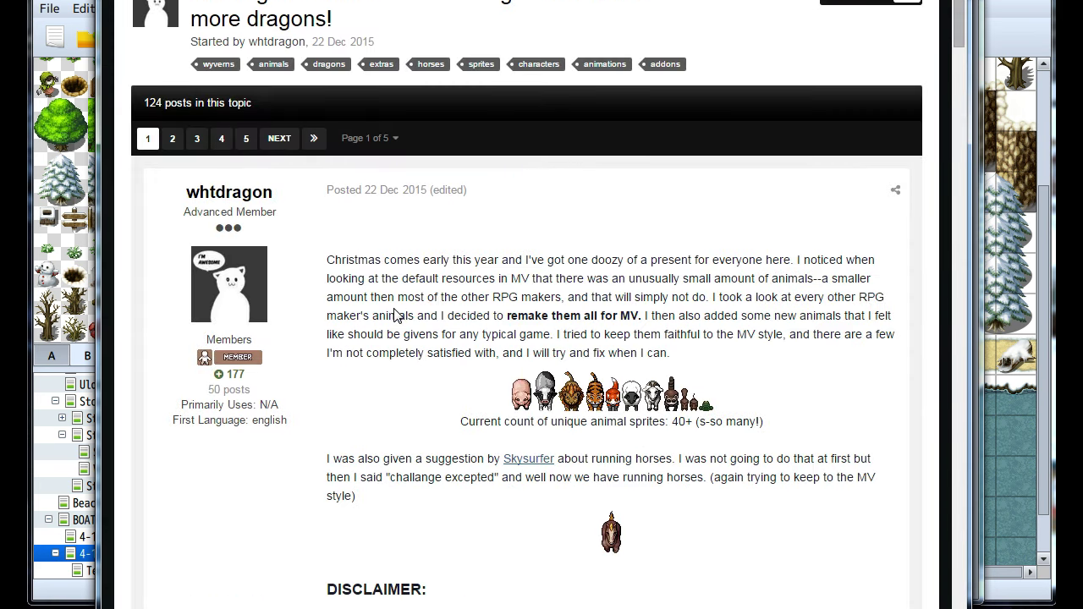
pyautogui.scroll(-1, 391, 312)
pyautogui.scroll(-1, 397, 306)
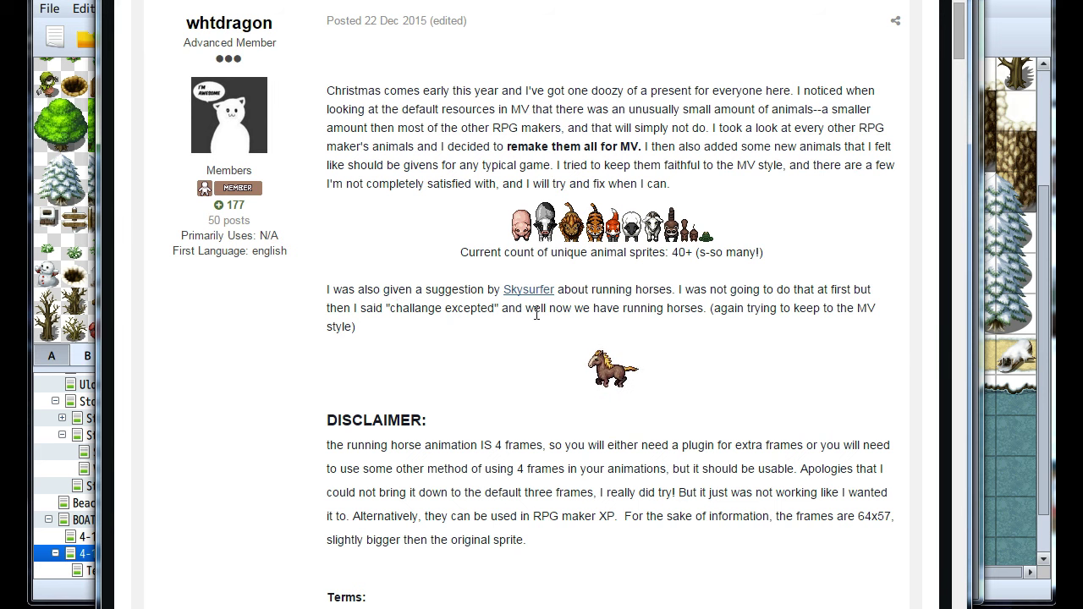
pyautogui.scroll(-2, 462, 325)
pyautogui.scroll(-1, 440, 341)
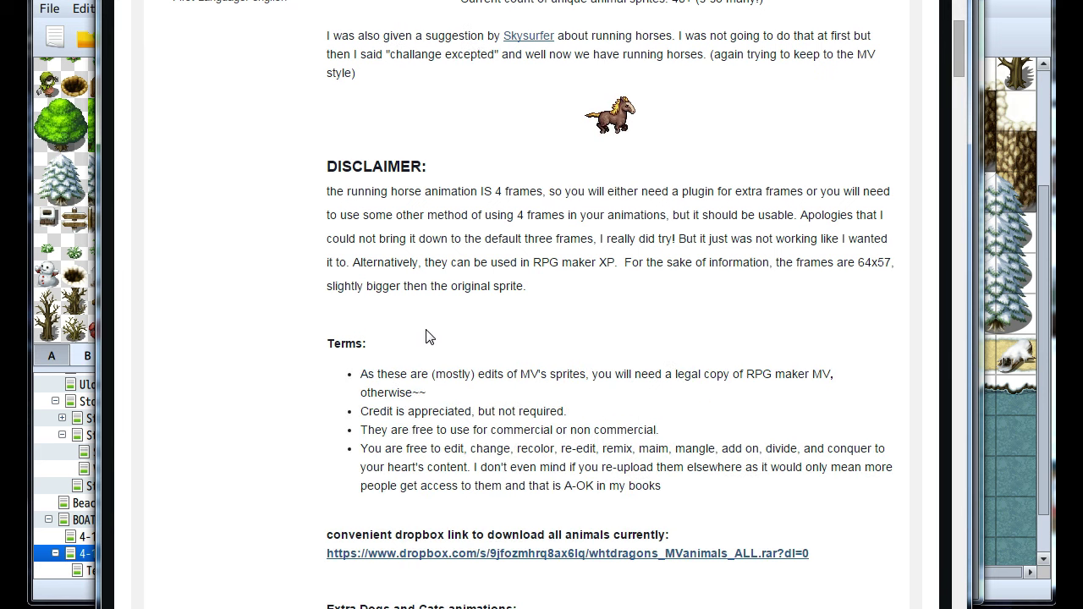
pyautogui.scroll(4, 426, 336)
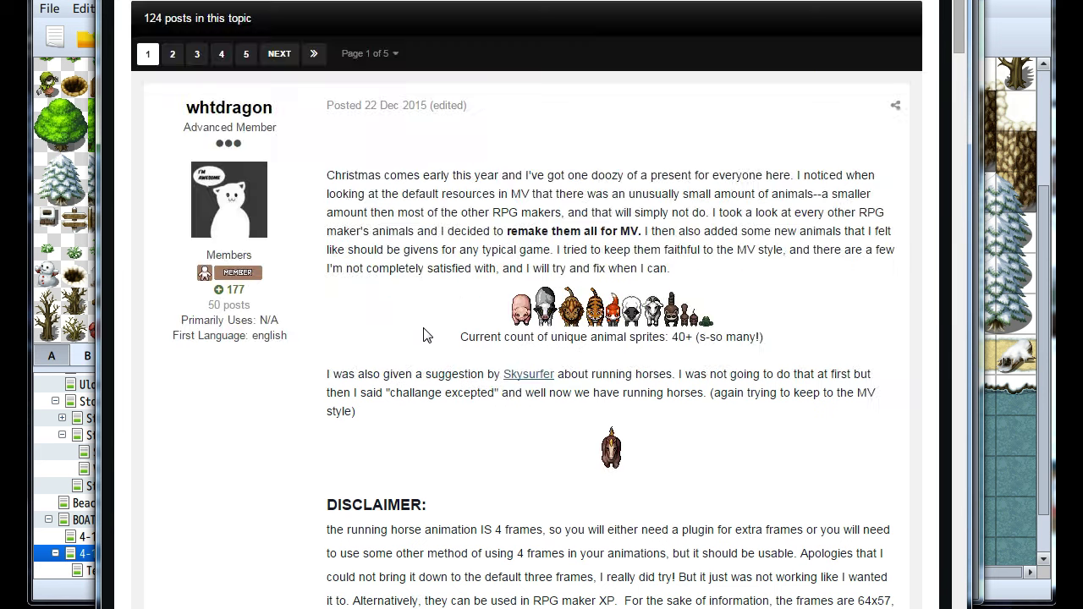
pyautogui.scroll(-5, 426, 336)
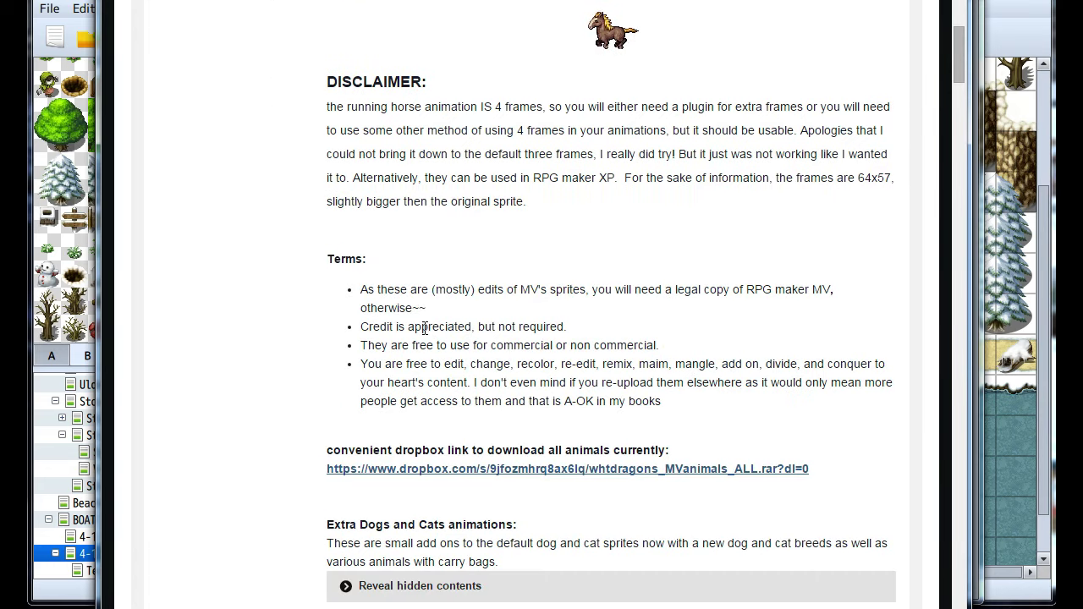
# Reveal the Extra Dogs and Cats animations section and examine its dog, cat and animal carrier sprites
pyautogui.scroll(-3, 442, 338)
pyautogui.click(403, 342)
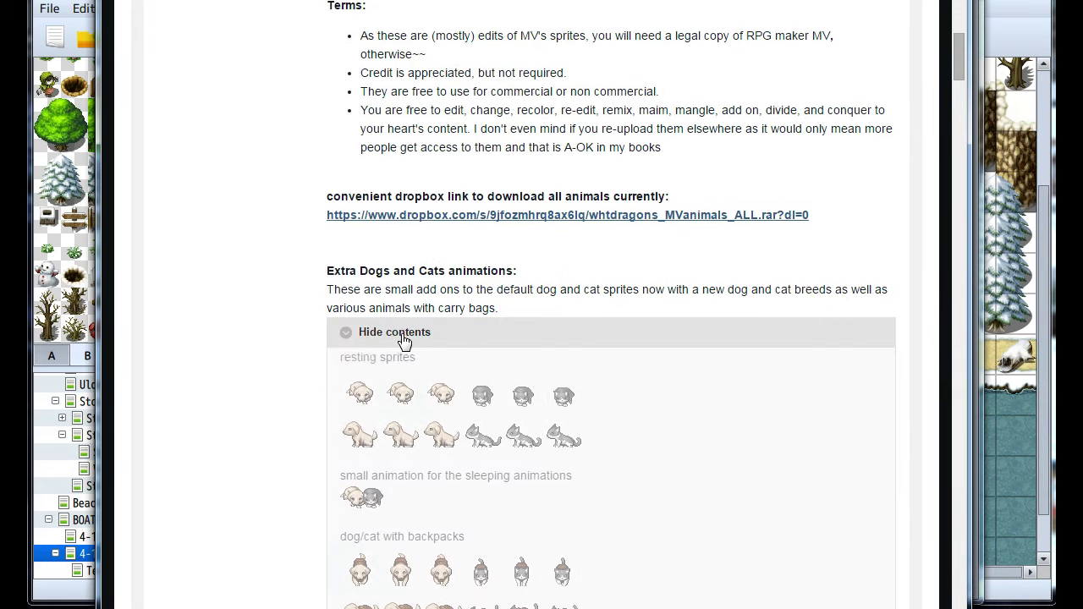
pyautogui.scroll(-1, 285, 342)
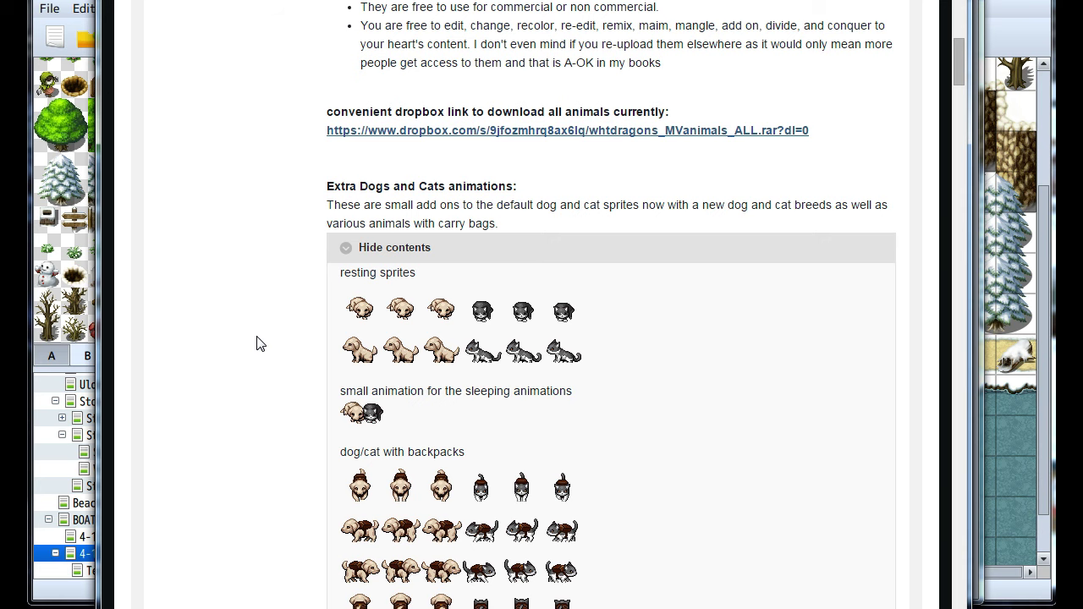
pyautogui.scroll(-2, 266, 341)
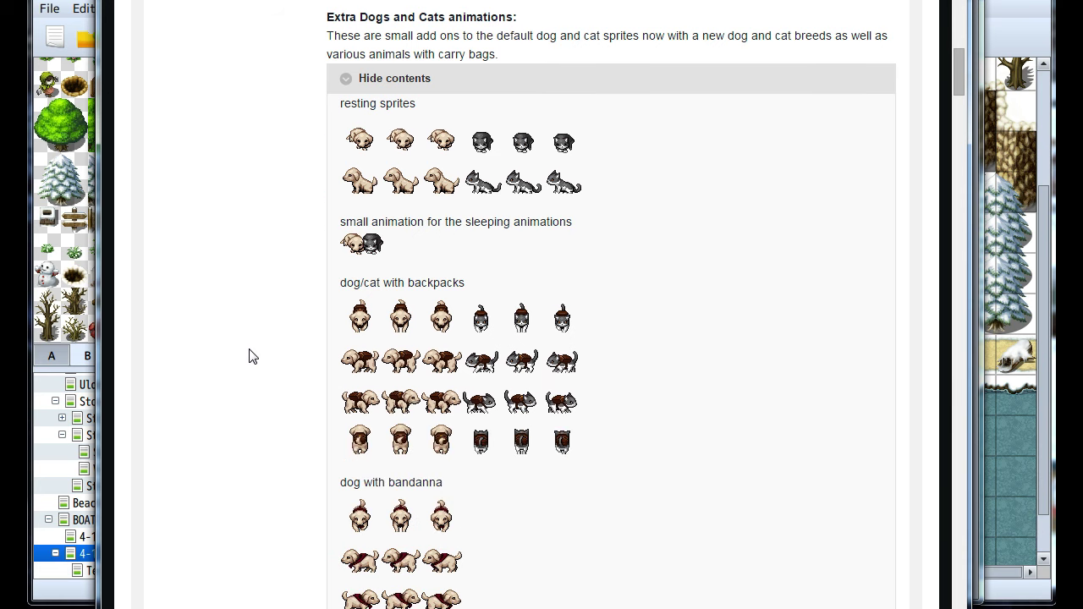
pyautogui.scroll(-3, 251, 356)
pyautogui.scroll(1, 251, 357)
pyautogui.scroll(-5, 251, 356)
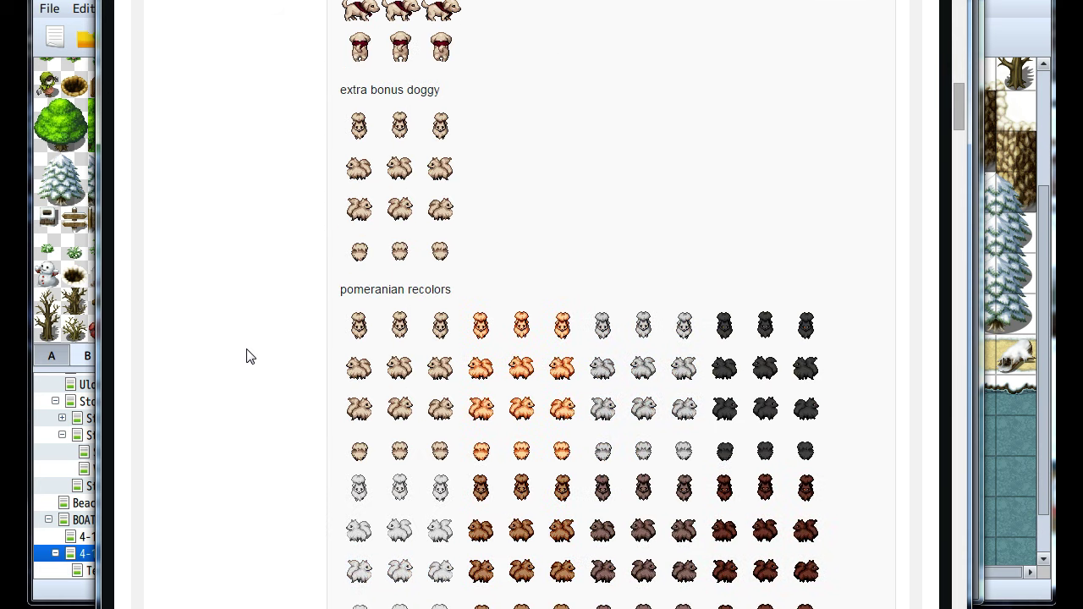
pyautogui.scroll(-1, 246, 357)
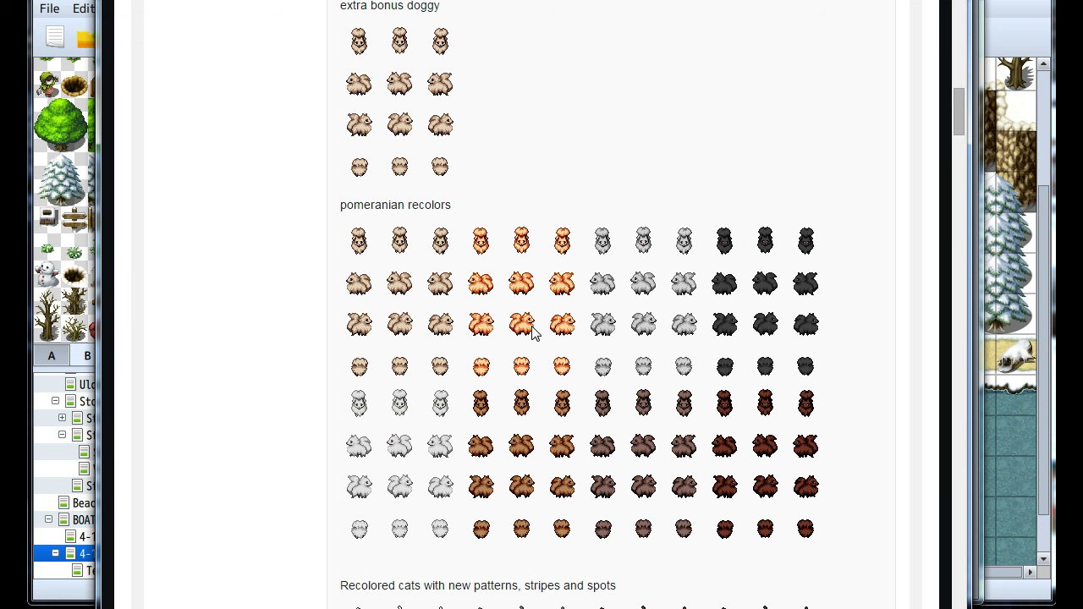
pyautogui.scroll(-2, 192, 457)
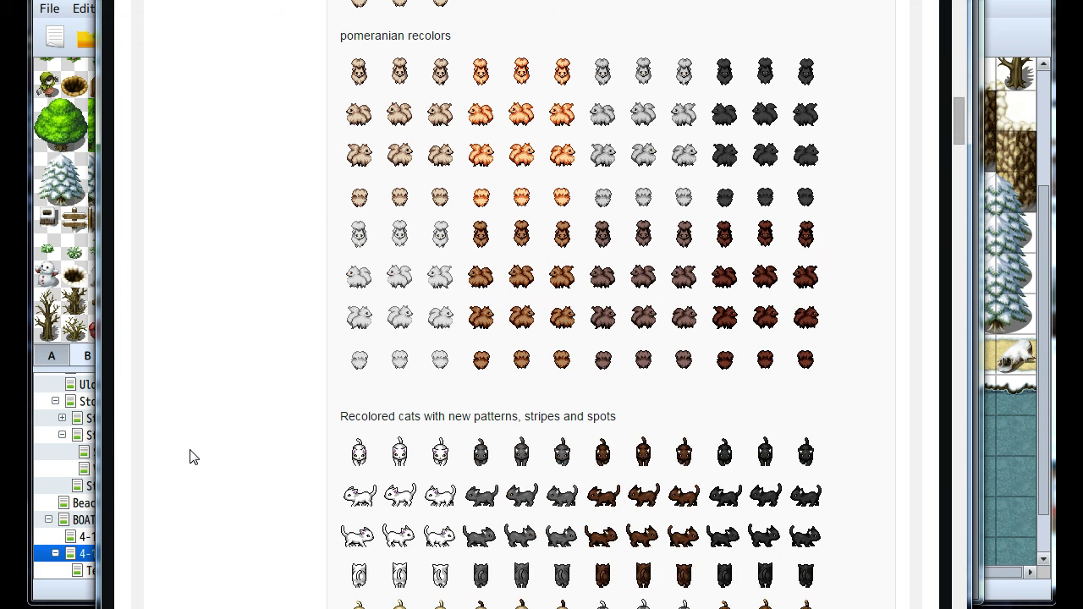
pyautogui.scroll(2, 189, 455)
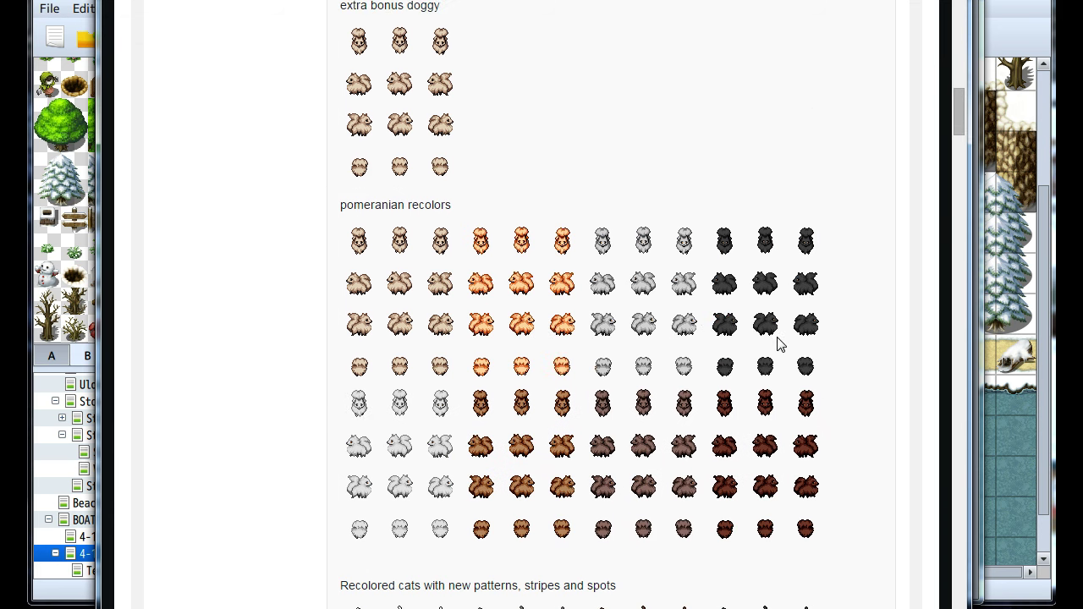
pyautogui.scroll(-3, 169, 434)
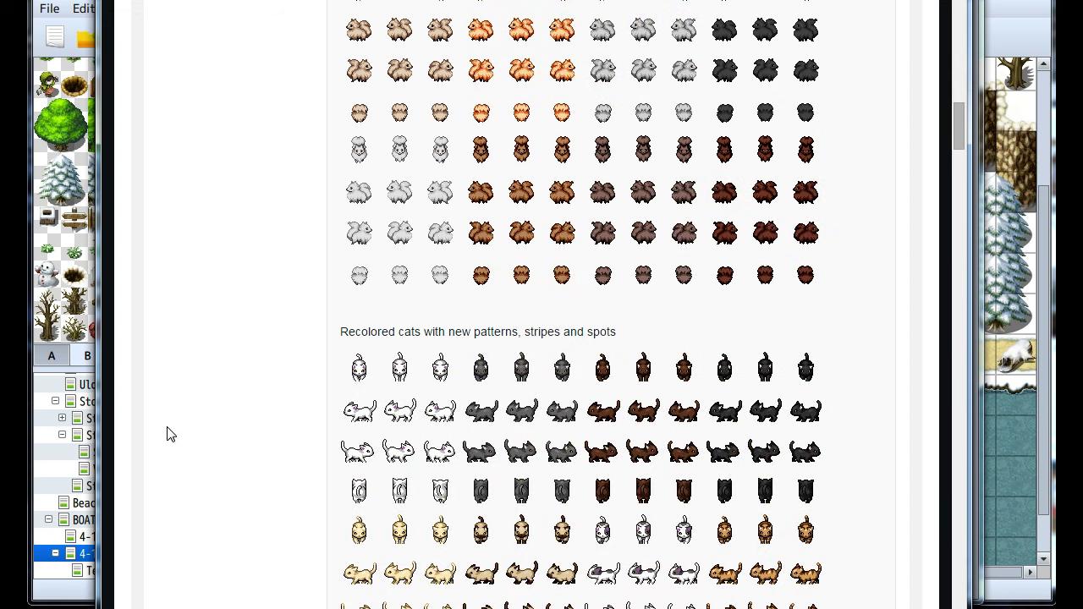
pyautogui.scroll(-7, 169, 434)
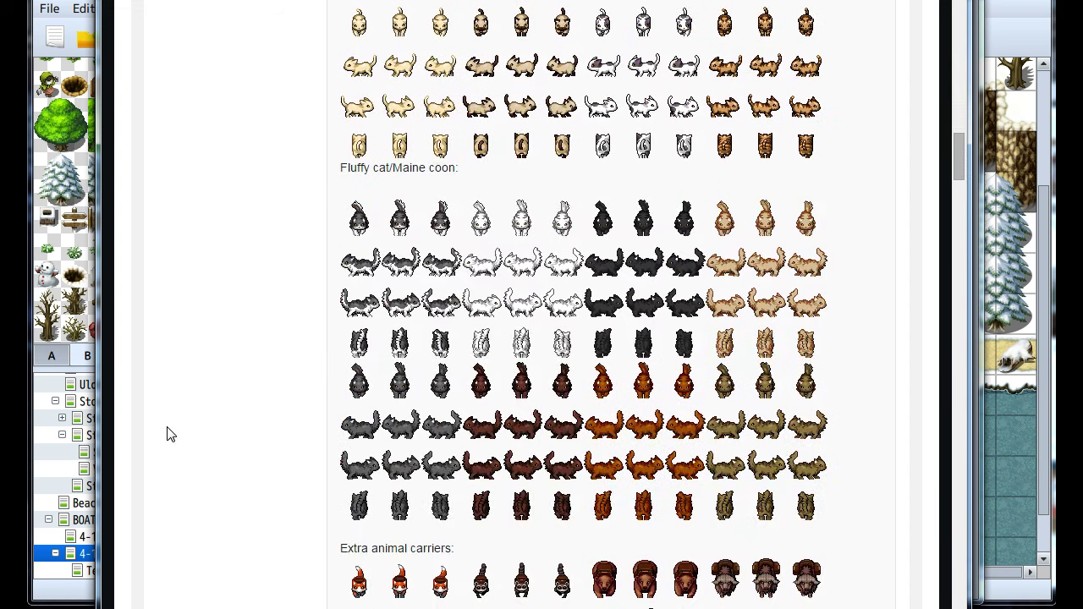
pyautogui.scroll(-6, 168, 434)
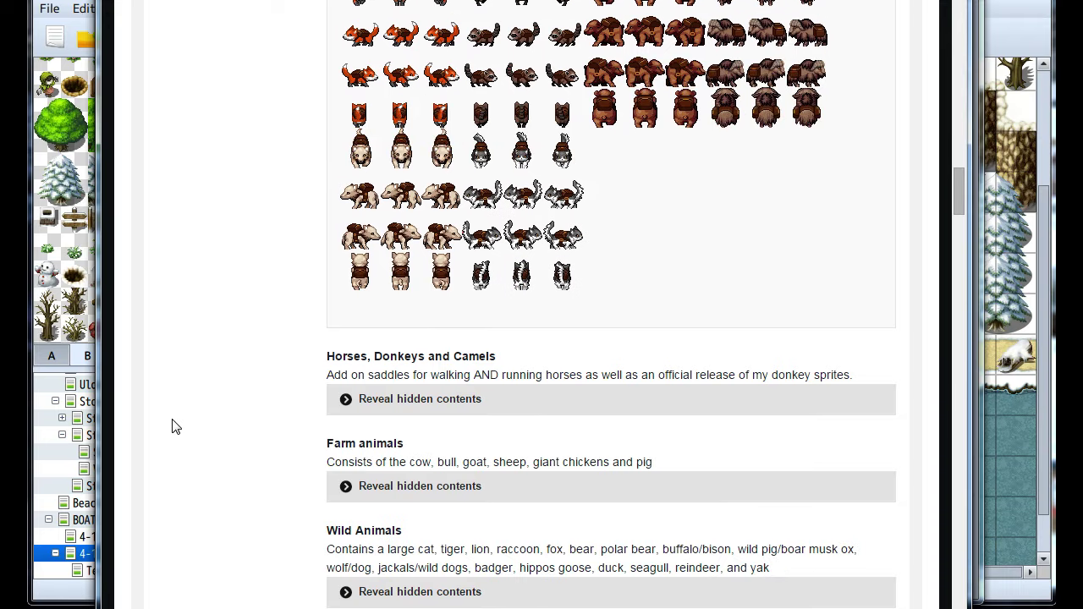
# Reveal the Fishes section and examine its common fish and shark sprites
pyautogui.scroll(-3, 308, 397)
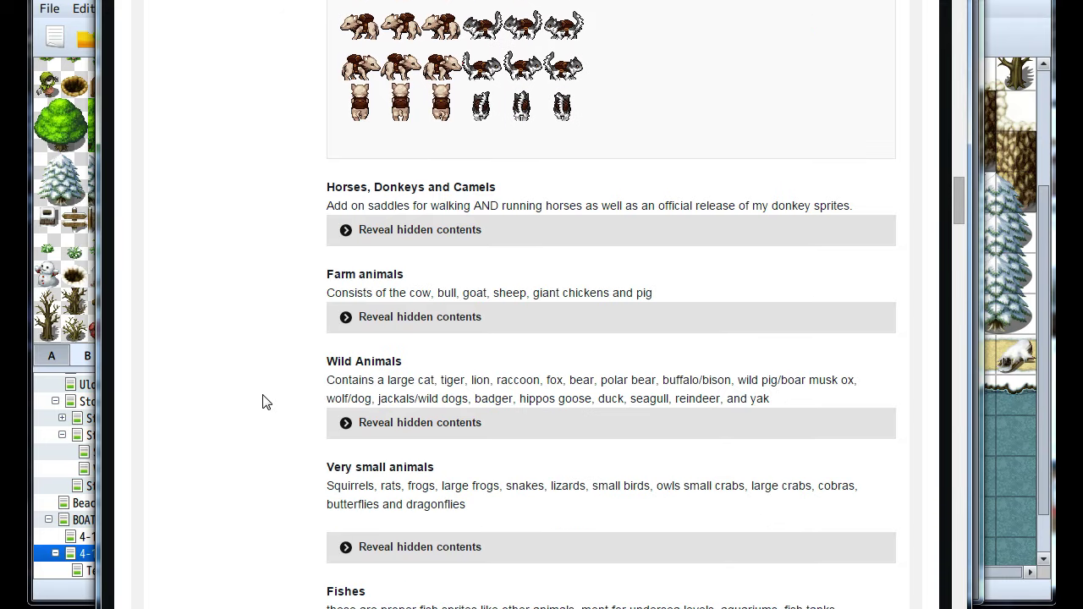
pyautogui.scroll(-3, 260, 402)
pyautogui.click(391, 332)
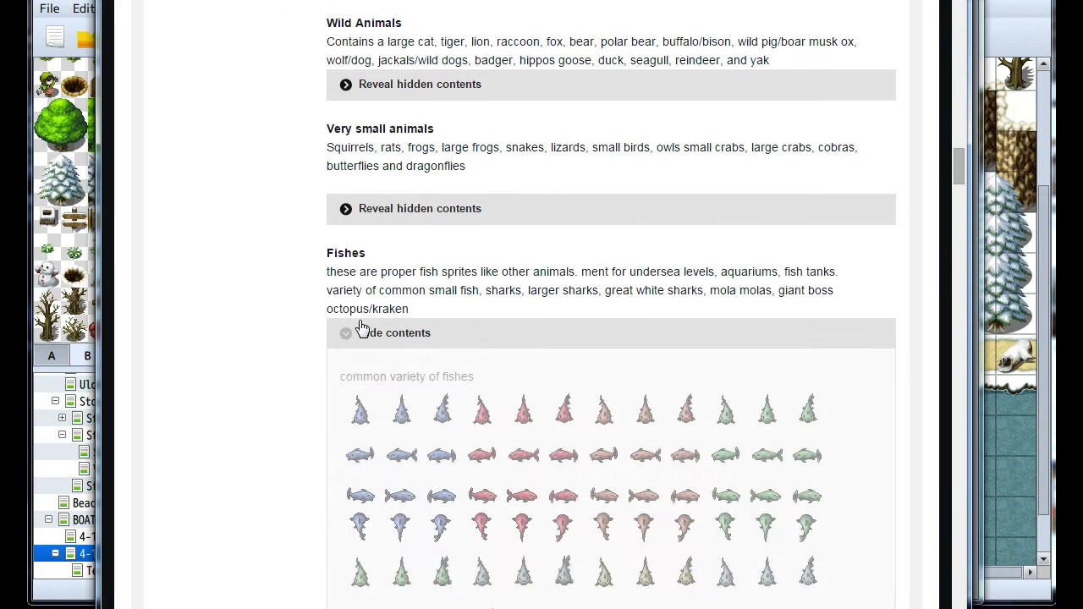
pyautogui.scroll(-2, 188, 285)
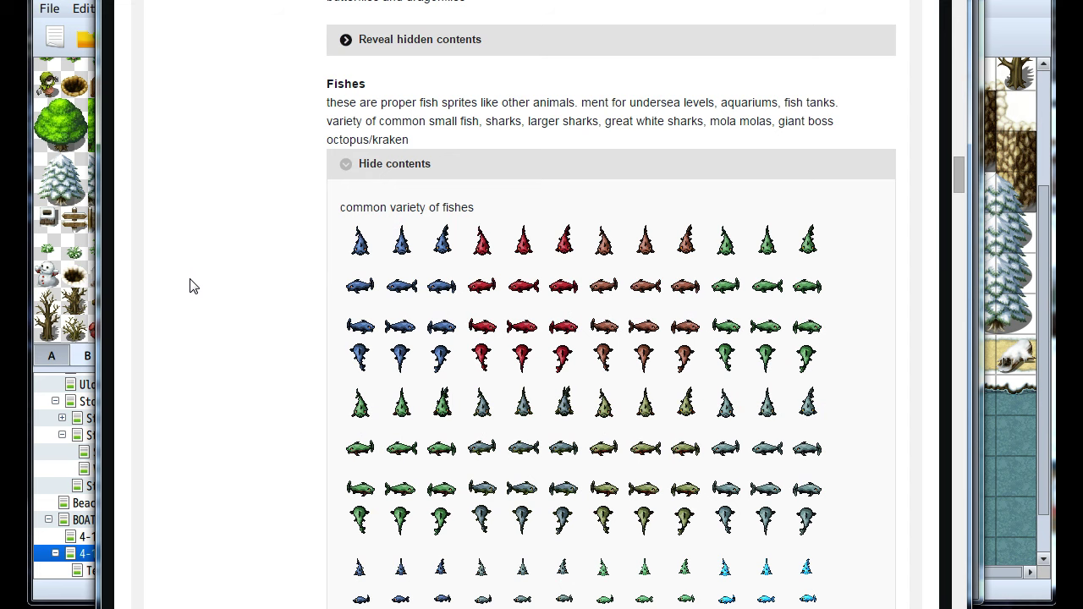
pyautogui.scroll(-3, 191, 286)
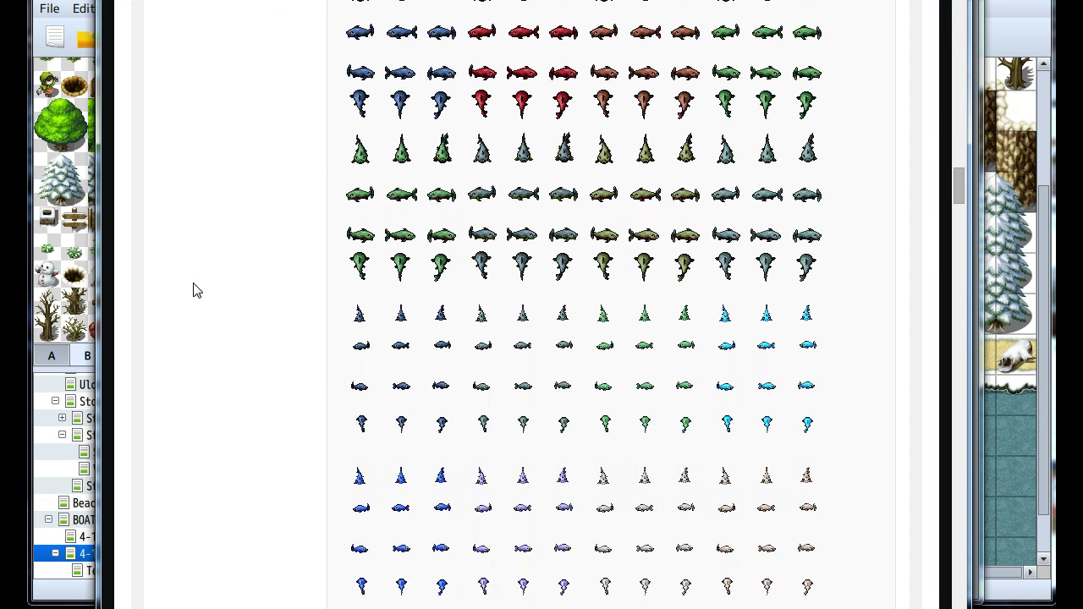
pyautogui.scroll(-10, 192, 290)
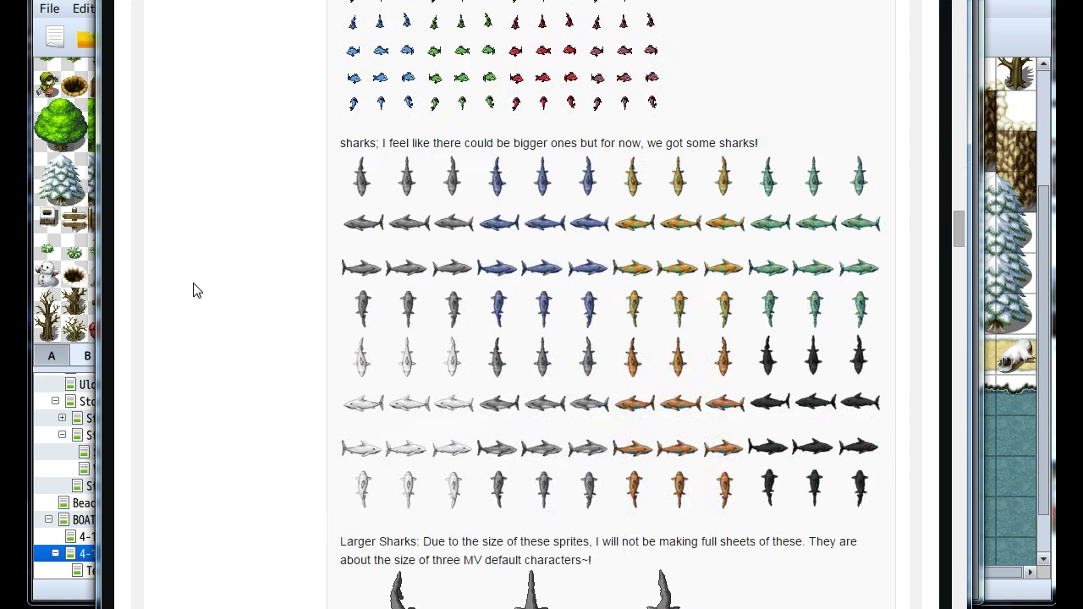
pyautogui.scroll(-3, 193, 290)
pyautogui.scroll(8, 193, 291)
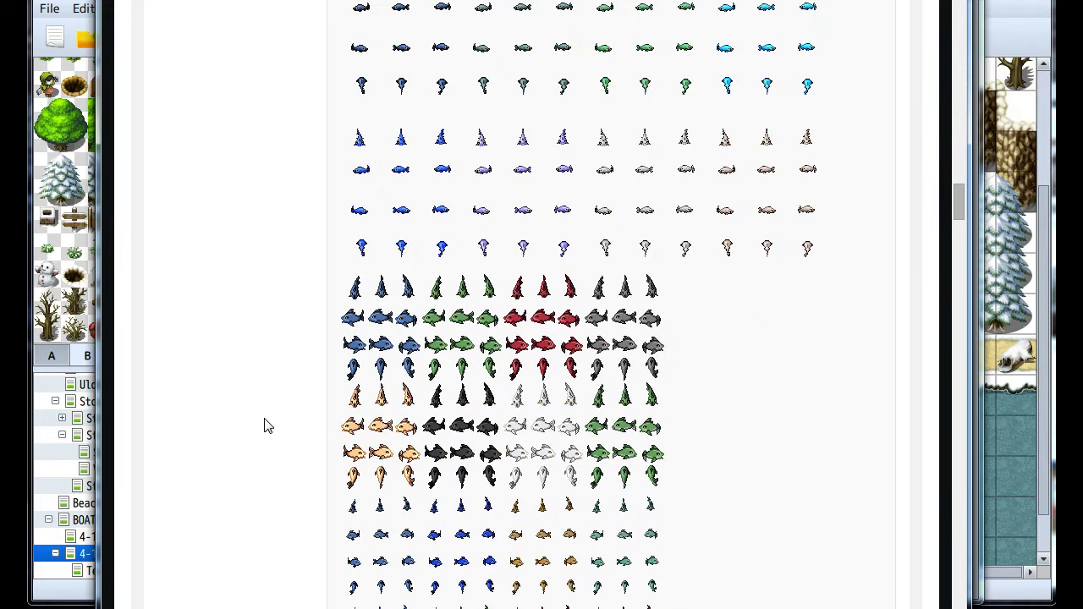
# Return to the start of the thread and select the author's username beside the first post
pyautogui.scroll(20, 262, 62)
pyautogui.moveTo(276, 363); pyautogui.dragTo(183, 366)
pyautogui.hotkey('alt', 'Tab')
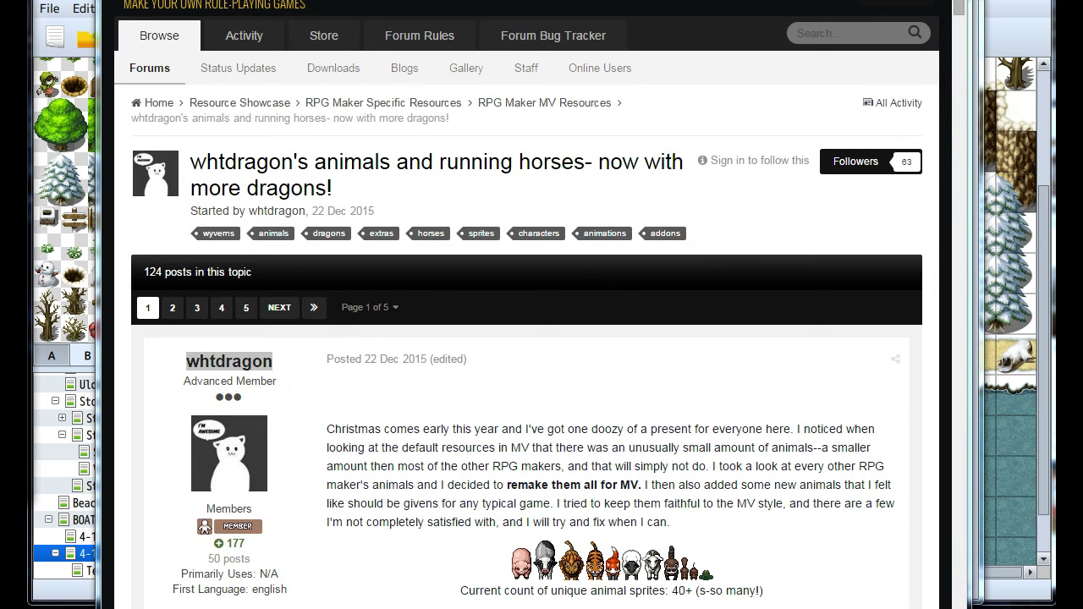
pyautogui.moveTo(255, 478)
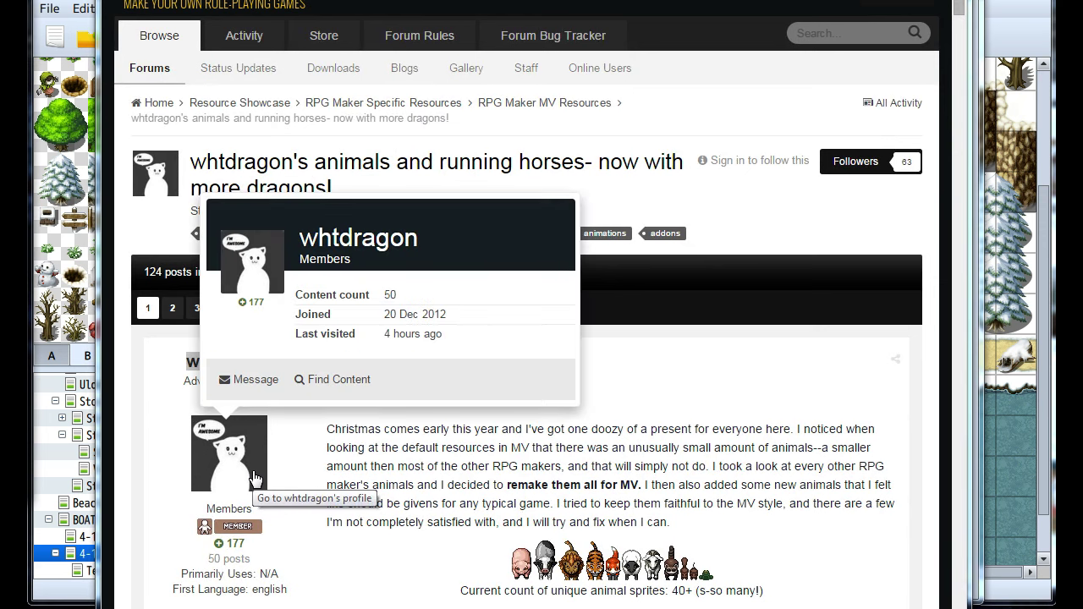
pyautogui.click(764, 428)
# Examine the first post's cat, animal carrier, fish and shark sprites for a suitable sea creature sheet
pyautogui.scroll(-3, 745, 430)
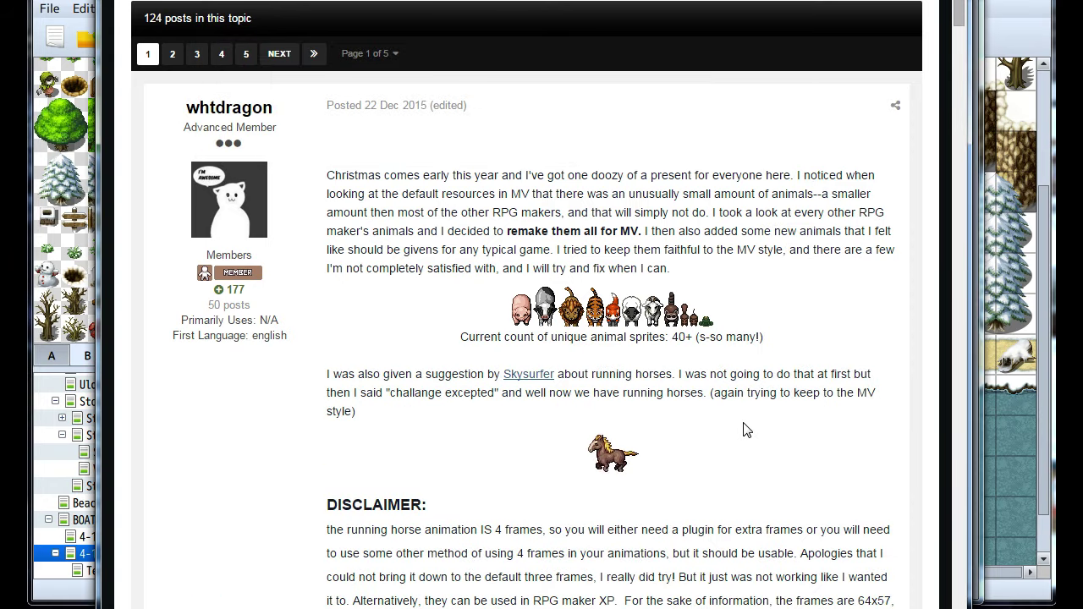
pyautogui.scroll(-20, 746, 430)
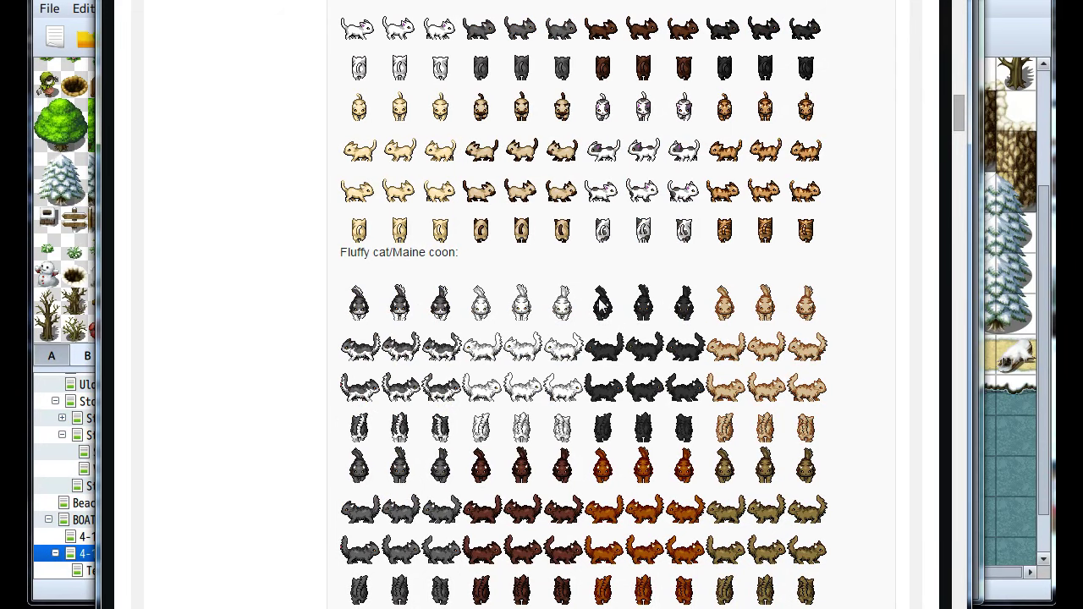
pyautogui.scroll(-6, 494, 376)
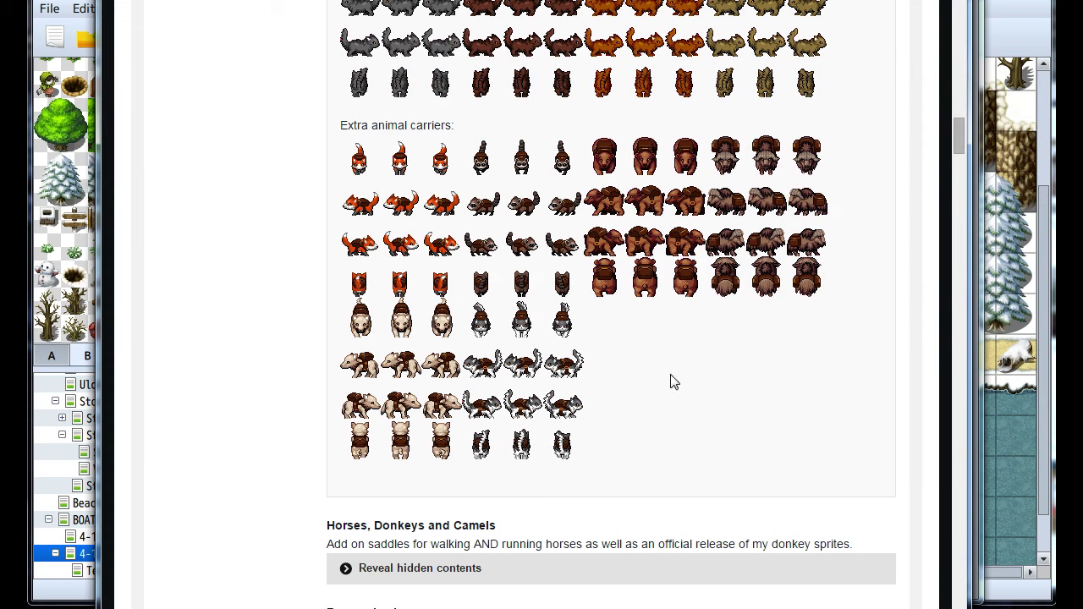
pyautogui.scroll(-4, 604, 306)
pyautogui.scroll(-7, 600, 299)
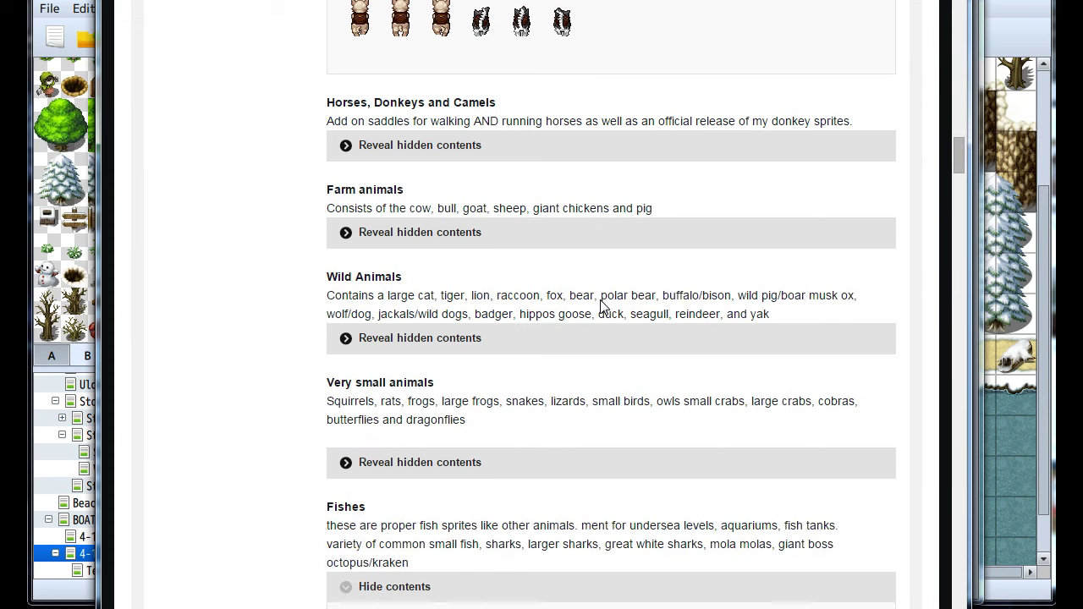
pyautogui.scroll(-6, 602, 306)
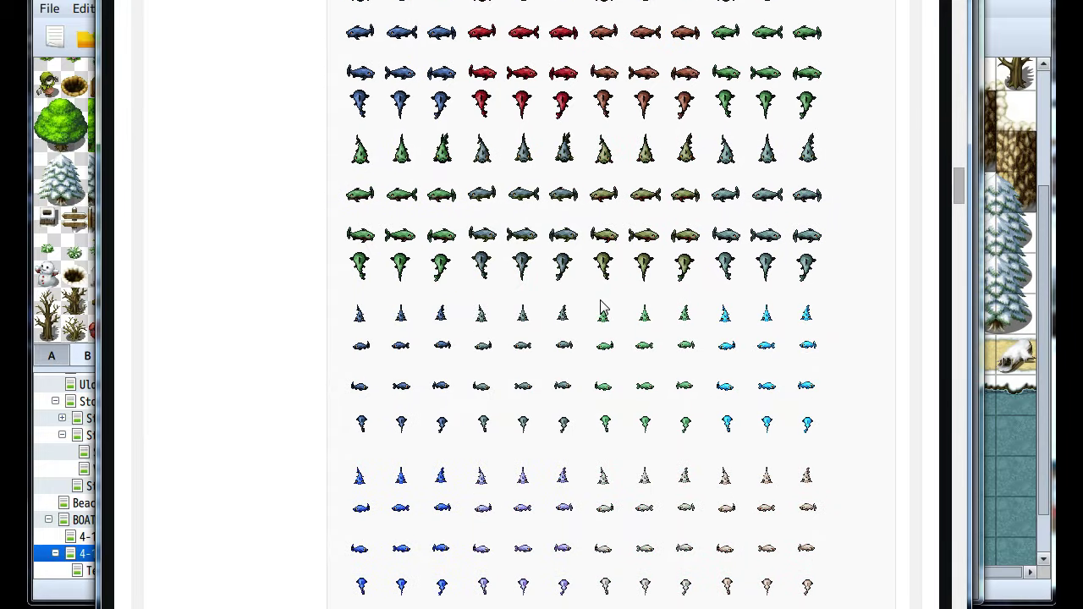
pyautogui.scroll(-2, 565, 305)
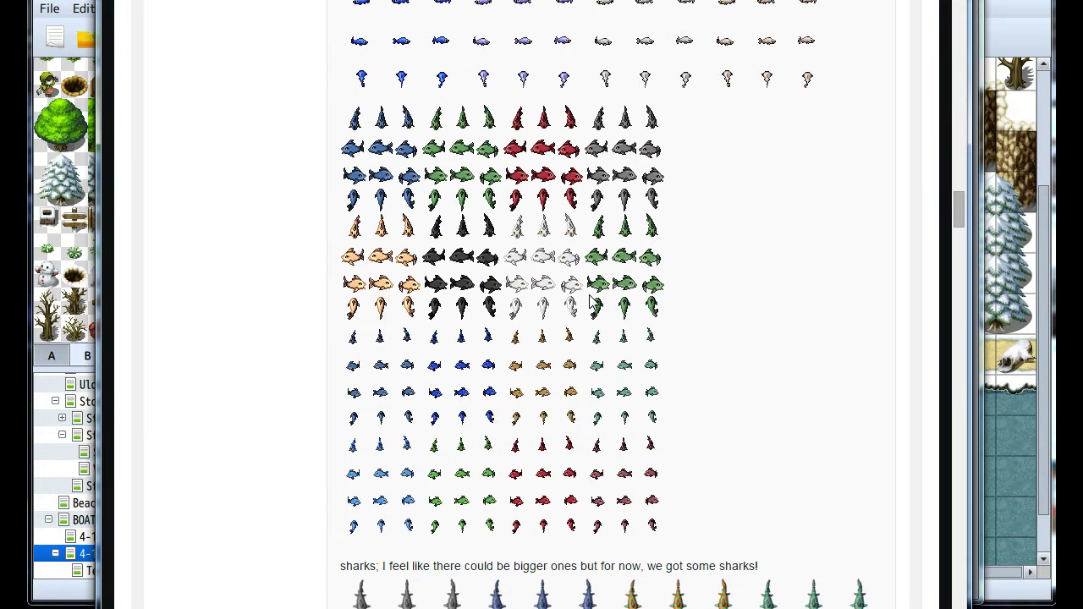
pyautogui.scroll(-3, 702, 346)
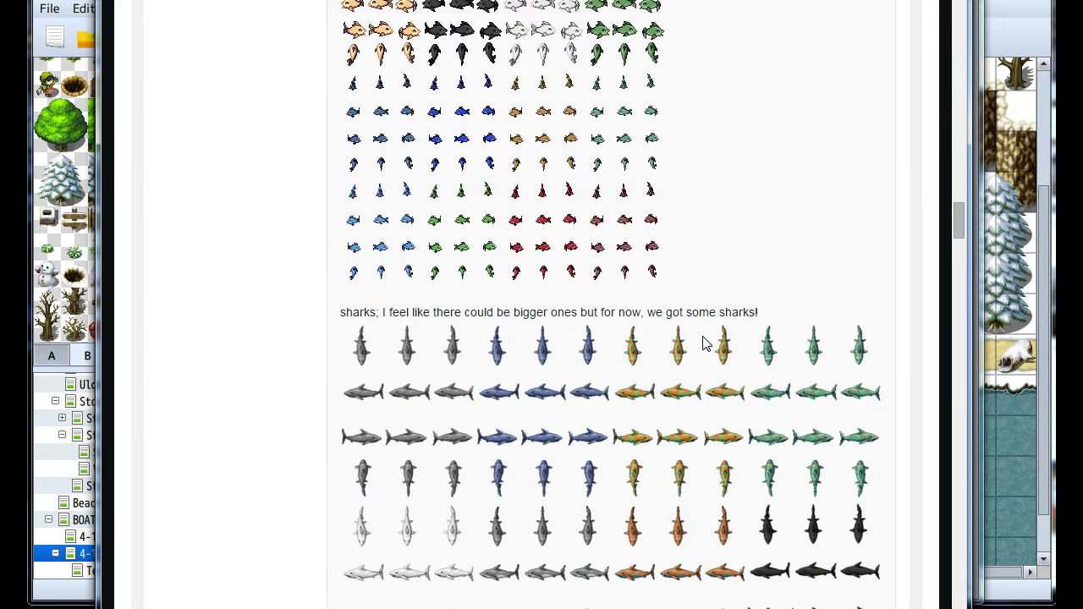
pyautogui.scroll(-3, 703, 342)
pyautogui.scroll(6, 703, 342)
pyautogui.scroll(2, 702, 342)
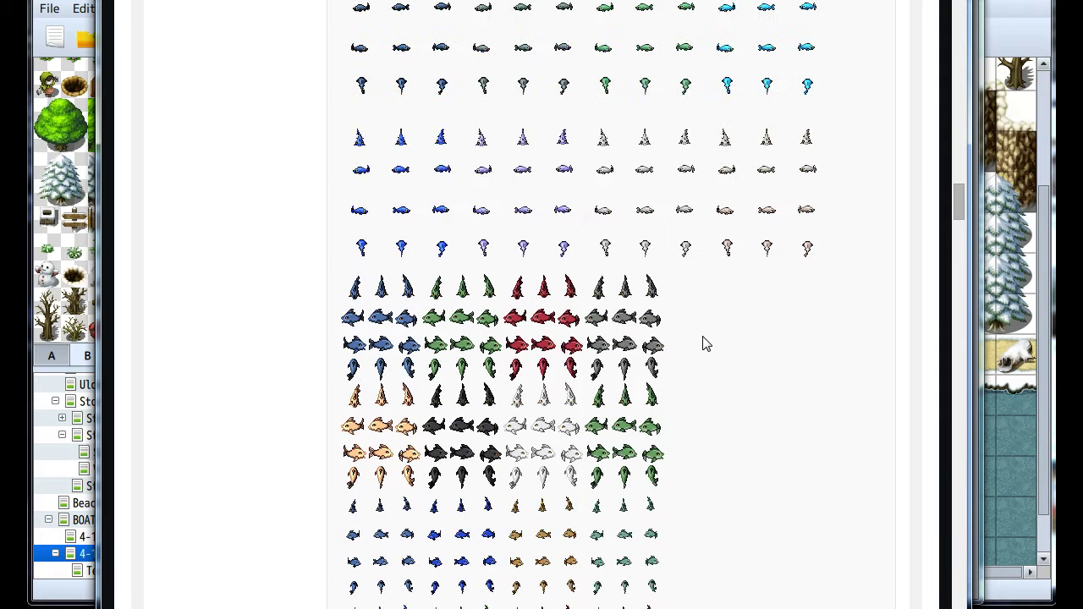
# Open the sprite sheet with the larger blue, green, red and grey fish in its own browser tab
pyautogui.scroll(-1, 706, 343)
pyautogui.rightClick(624, 318)
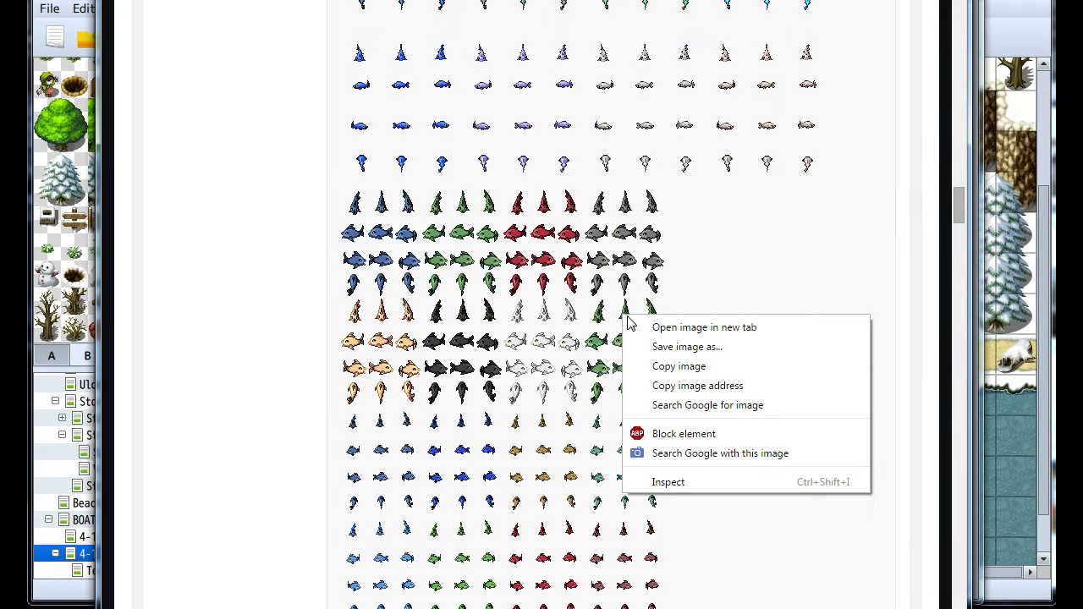
pyautogui.click(647, 326)
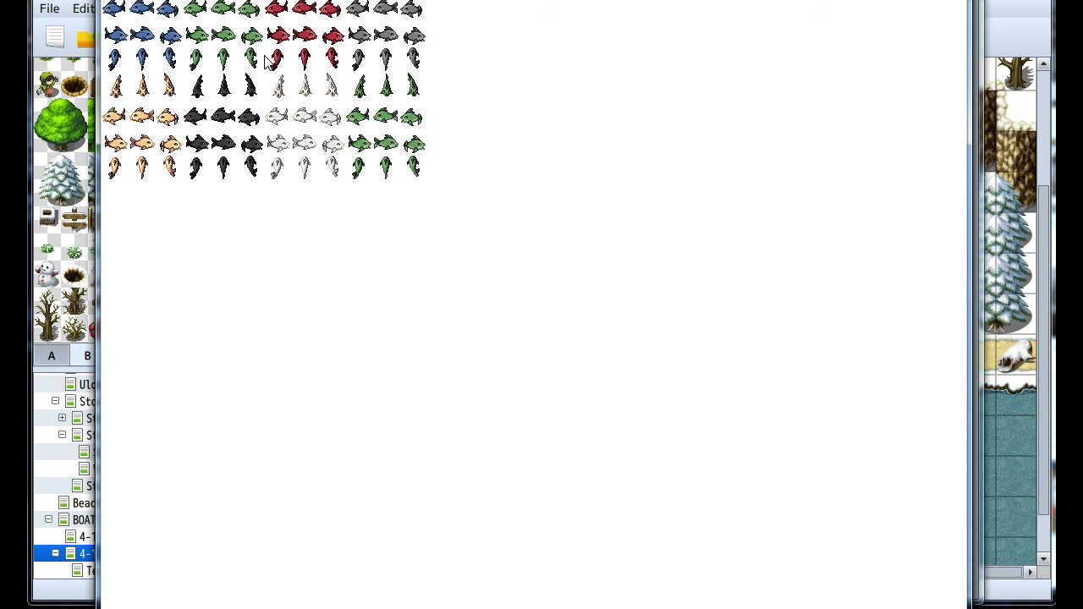
# Save the fish sheet as a PNG image named Wma0f9W_whtdragon in the project's characters folder
pyautogui.rightClick(267, 61)
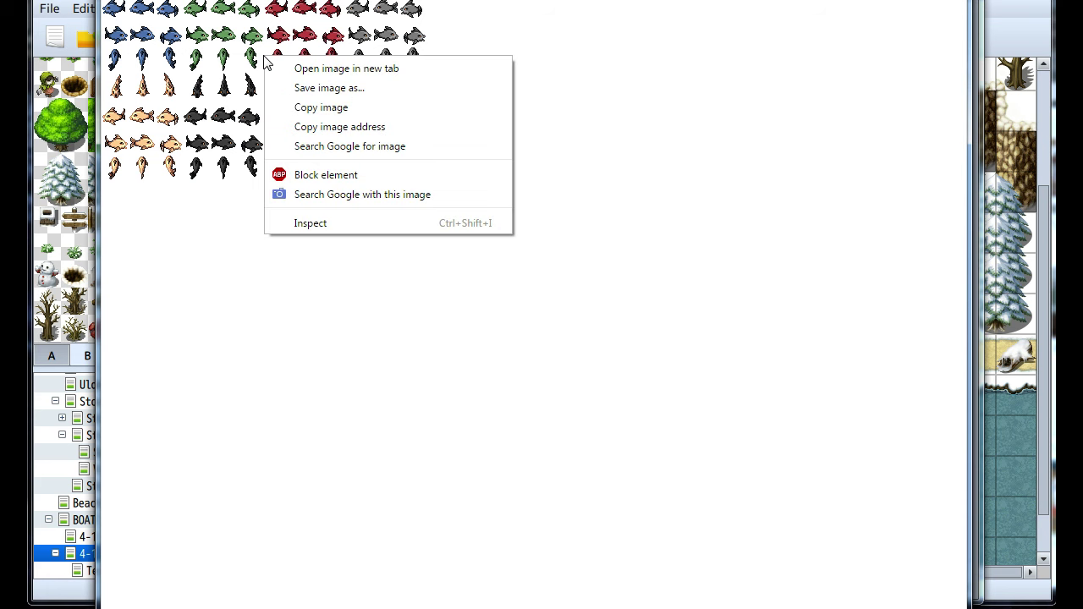
pyautogui.click(706, 60)
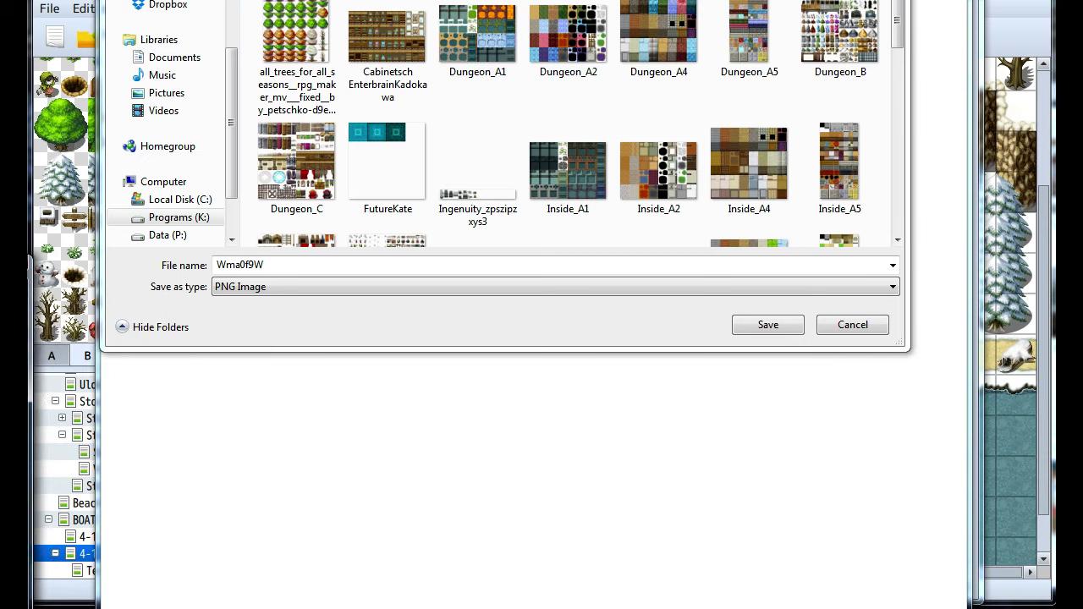
pyautogui.hotkey('alt', 'Up')
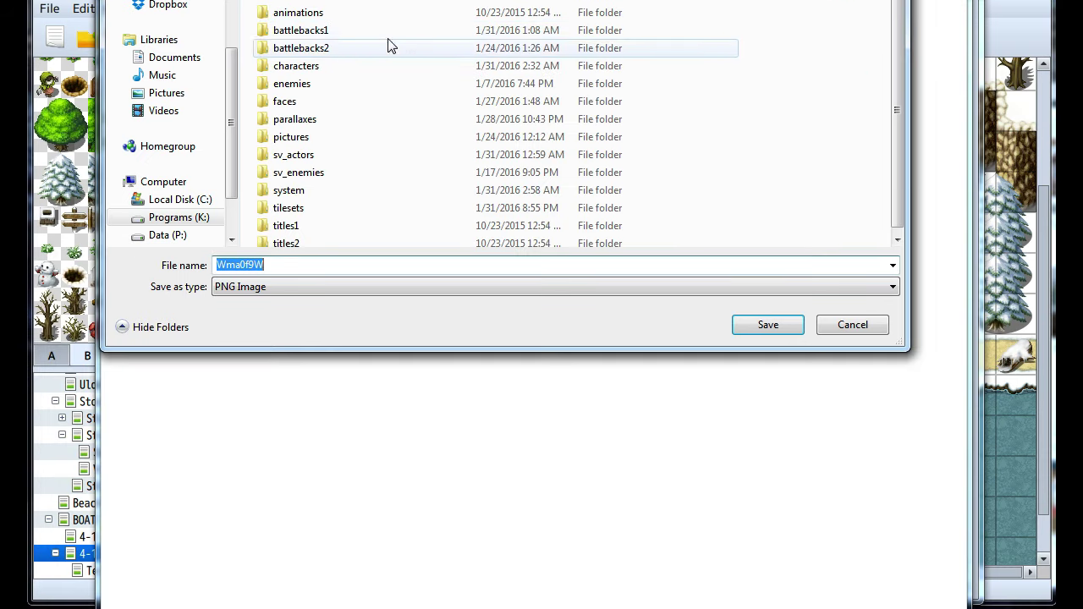
pyautogui.doubleClick(314, 73)
pyautogui.click(361, 269)
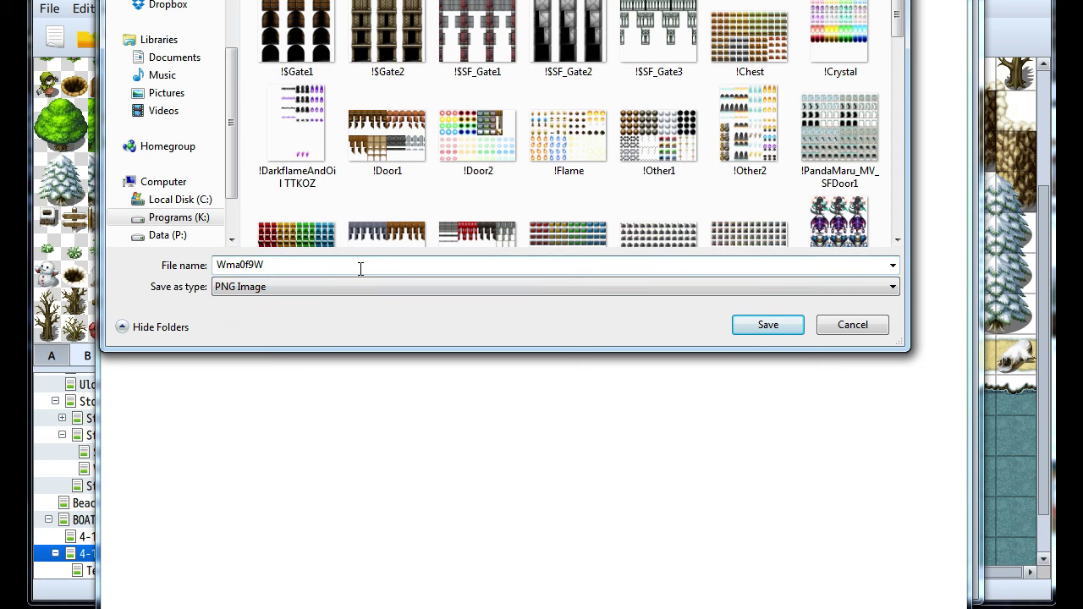
pyautogui.write('_whtdragond')
pyautogui.press('Return')
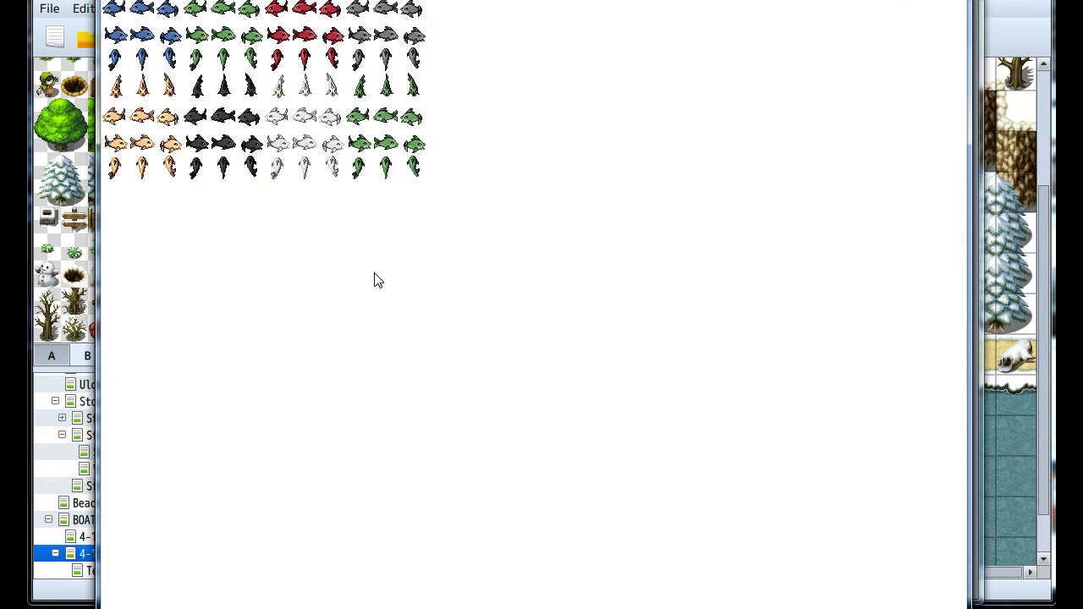
# Switch to RPG Maker MV and set event EV003's image to the middle up-facing blue fish from Wma0f9W_whtdragon
pyautogui.hotkey('alt', 'Tab')
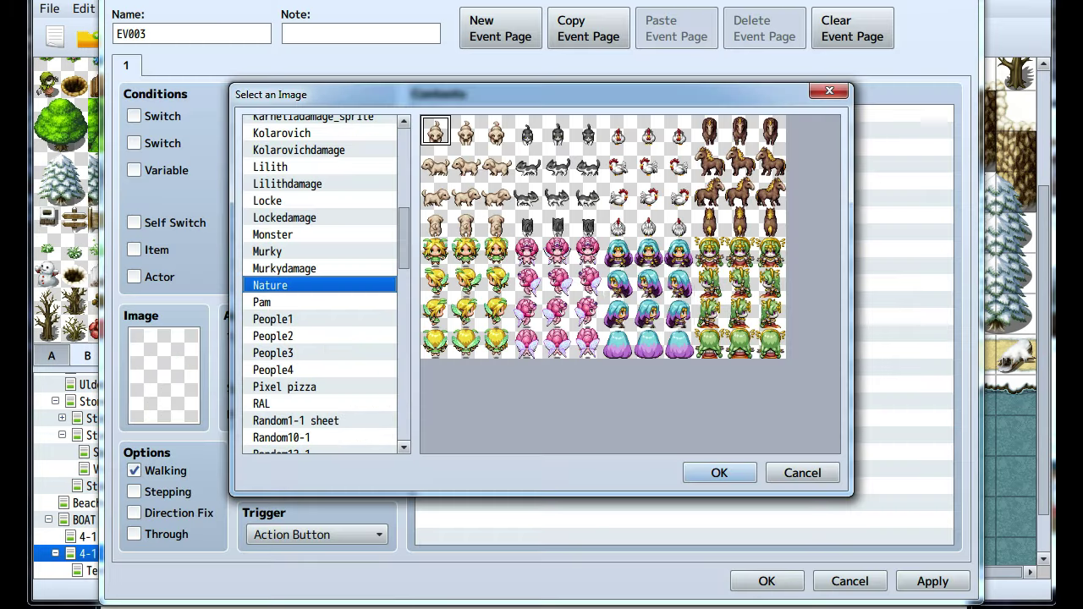
pyautogui.scroll(-2, 329, 292)
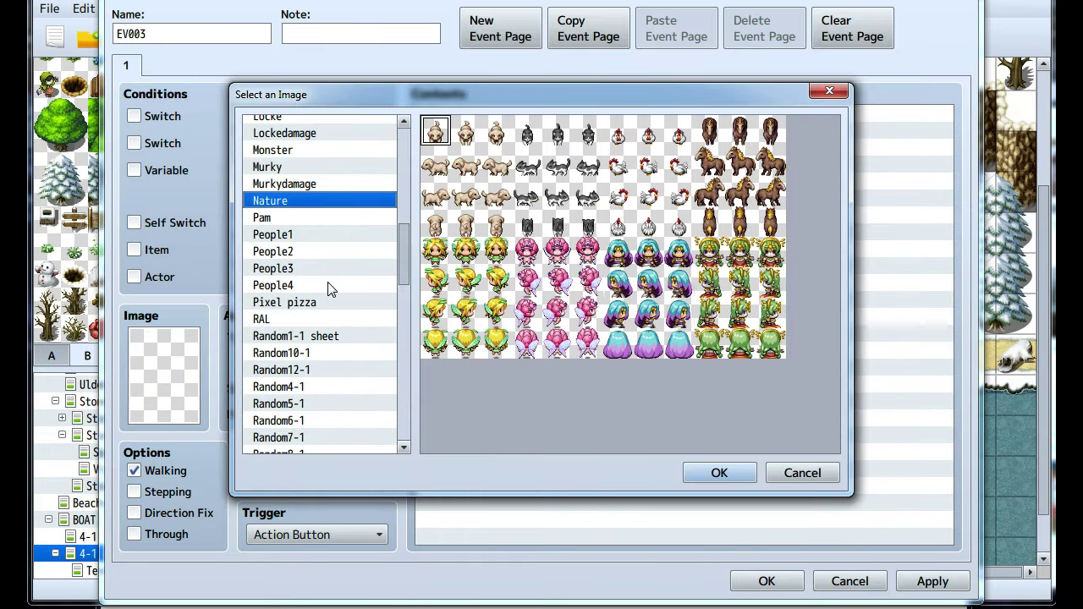
pyautogui.scroll(-12, 329, 289)
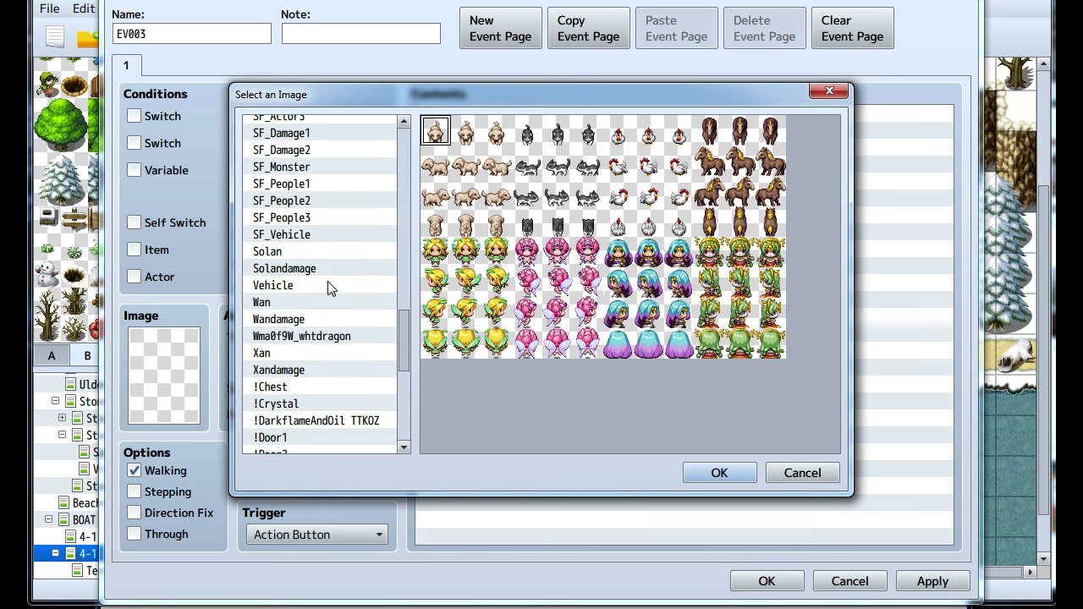
pyautogui.click(308, 203)
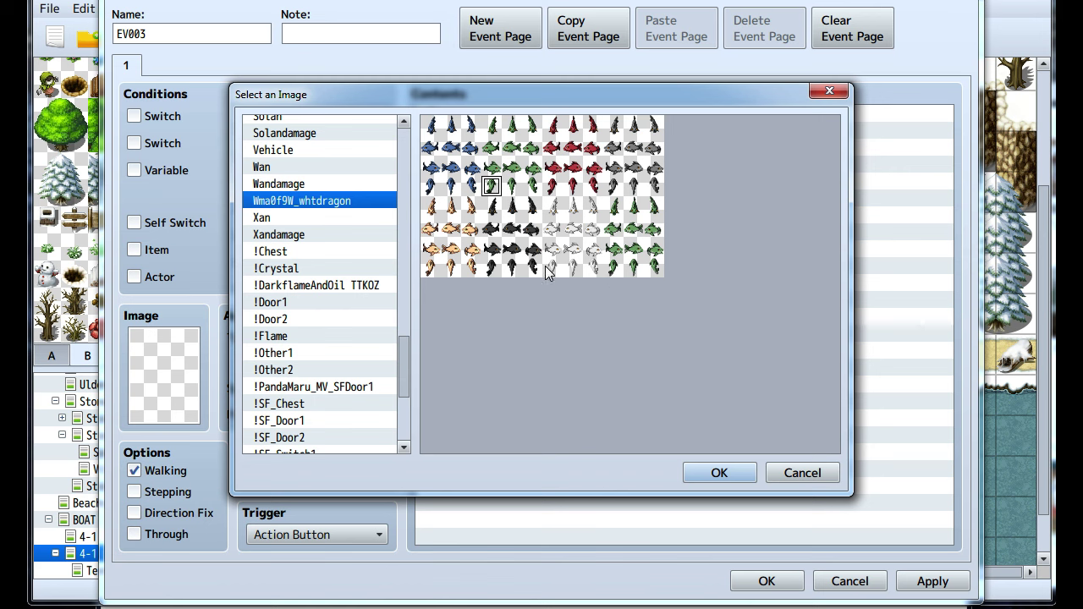
pyautogui.doubleClick(454, 187)
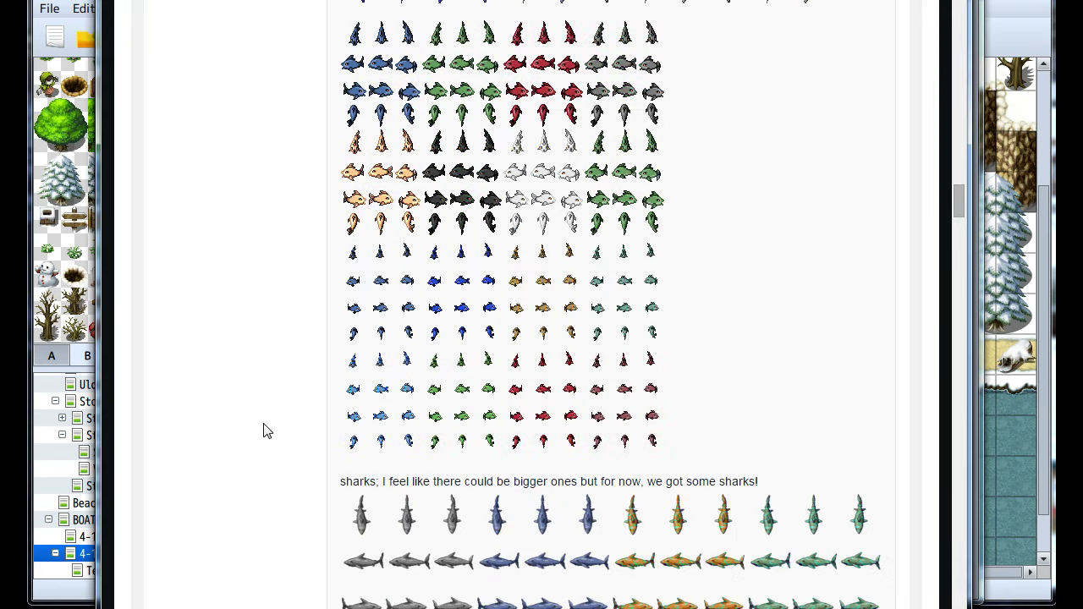
# Return to the browser's animals thread and examine the shark, great white, sunfish and giant octopus sprites
pyautogui.scroll(-3, 263, 431)
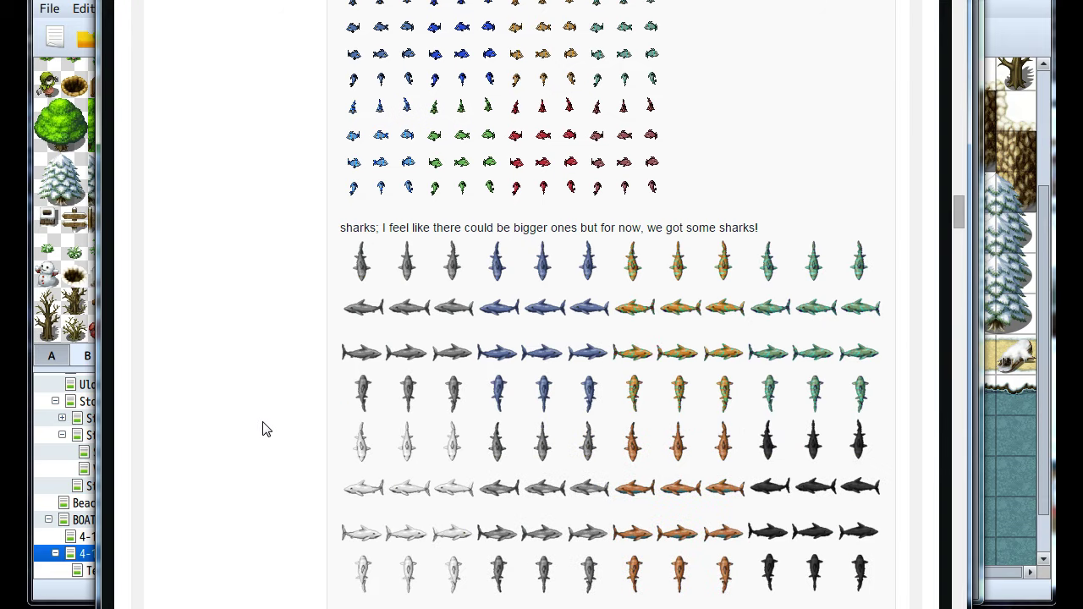
pyautogui.scroll(-8, 263, 429)
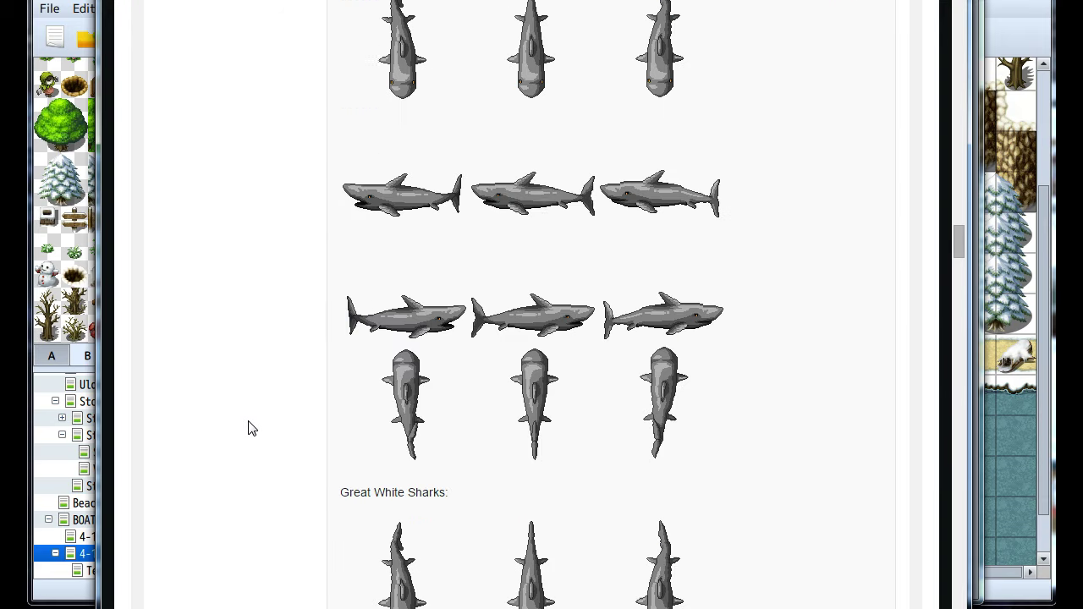
pyautogui.scroll(-12, 249, 428)
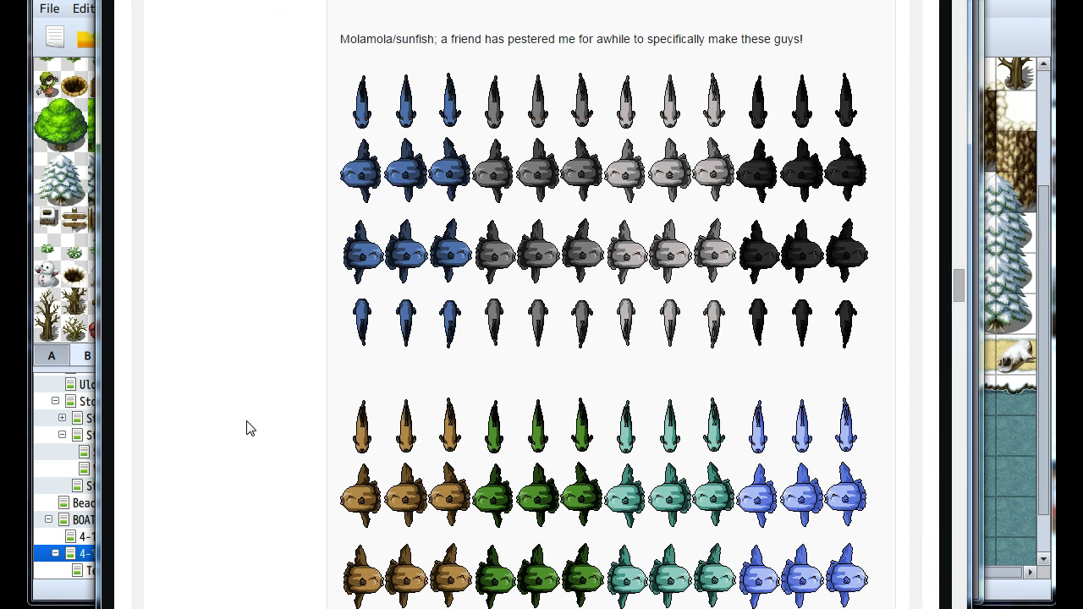
pyautogui.scroll(-5, 256, 297)
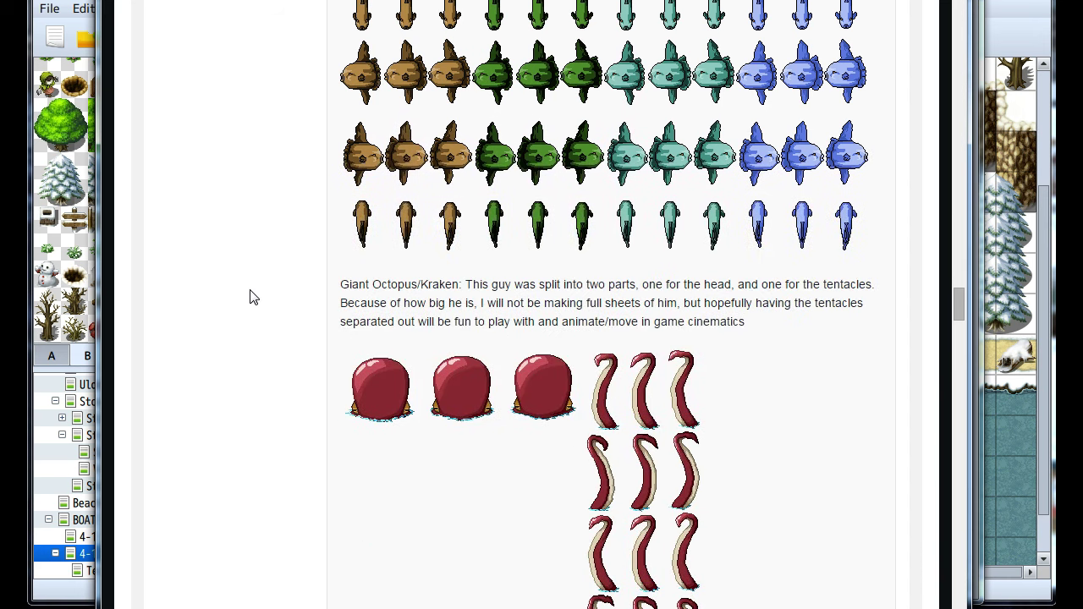
pyautogui.scroll(-6, 250, 297)
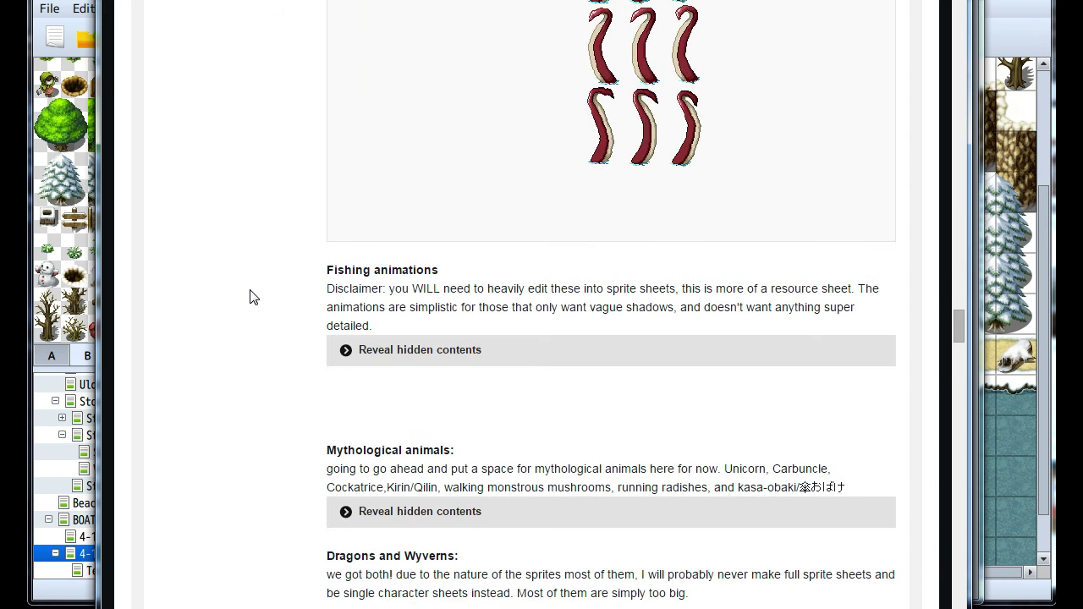
# Reveal the Fishing animations section and examine its fish and shark shadow sprites
pyautogui.click(398, 349)
pyautogui.scroll(-2, 225, 253)
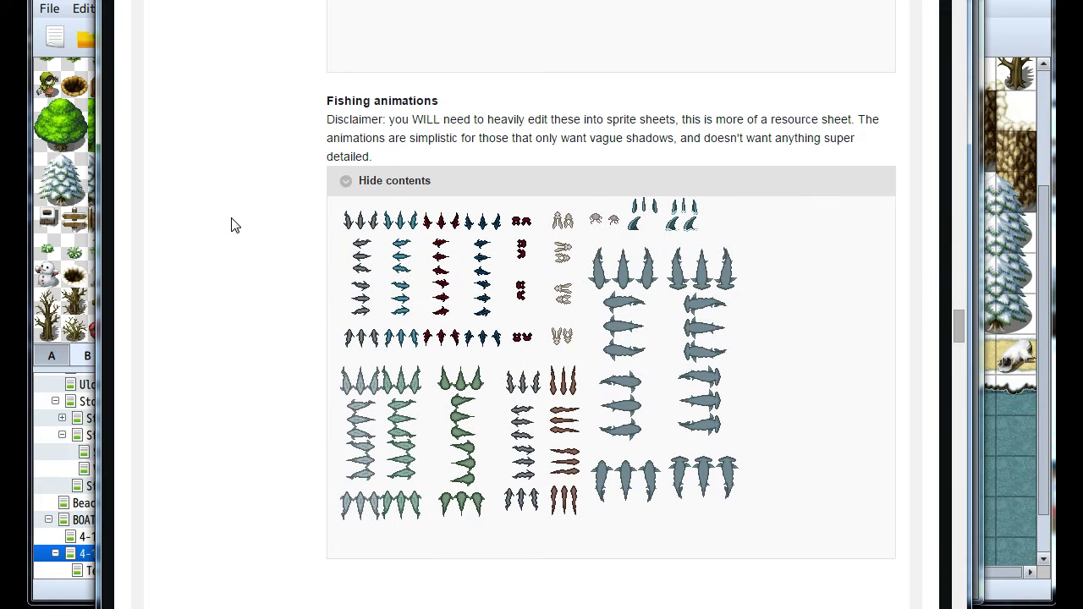
pyautogui.scroll(-5, 229, 246)
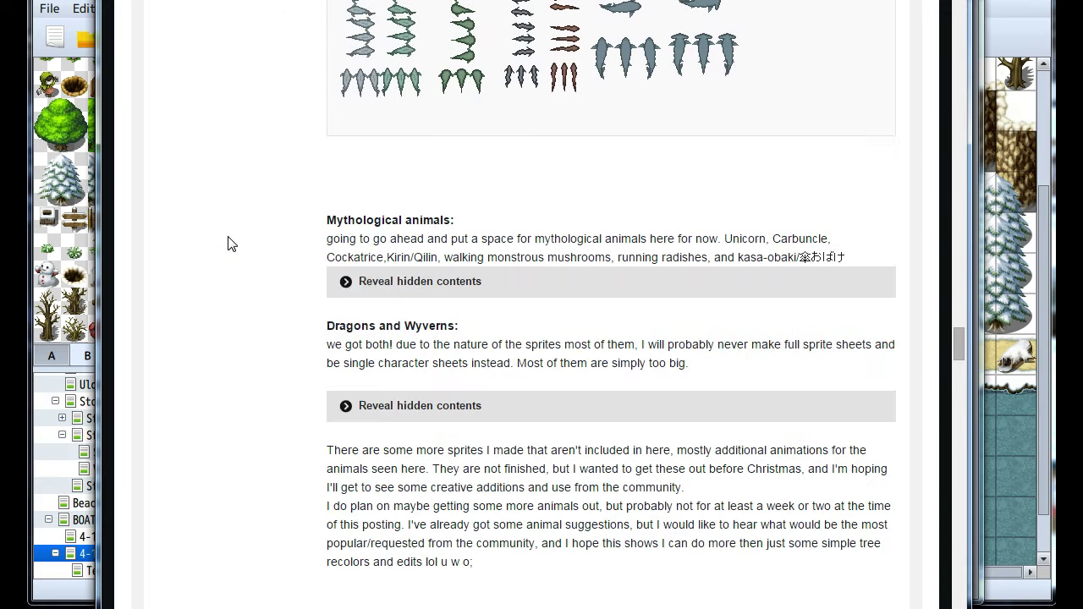
# Reveal the Mythological animals section and examine its sprites from the unicorns through to Kasa-Obake
pyautogui.click(394, 288)
pyautogui.scroll(-3, 262, 219)
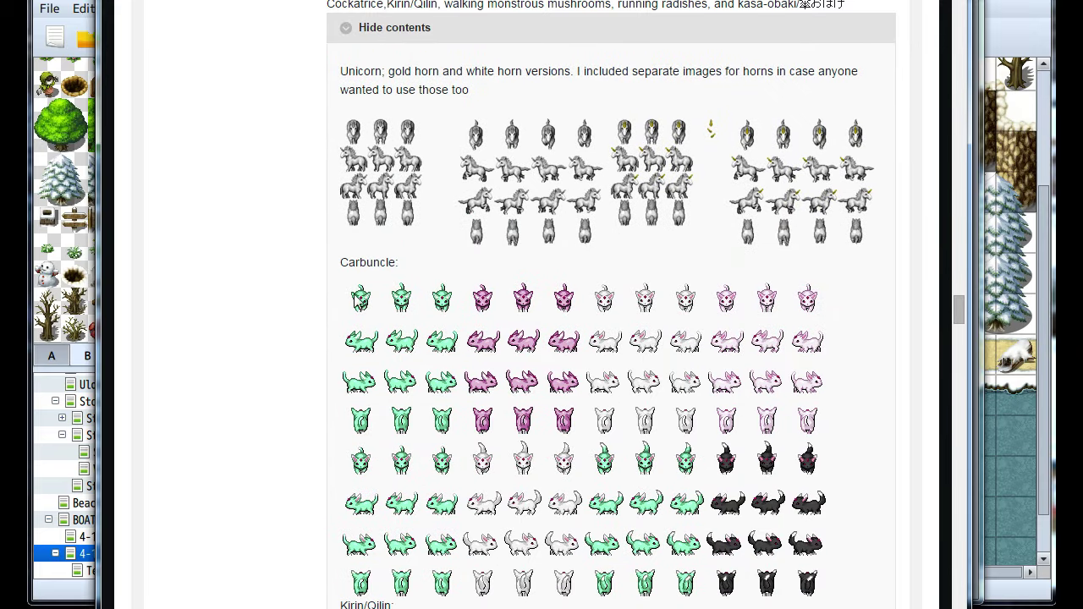
pyautogui.scroll(-2, 285, 279)
pyautogui.scroll(-4, 285, 279)
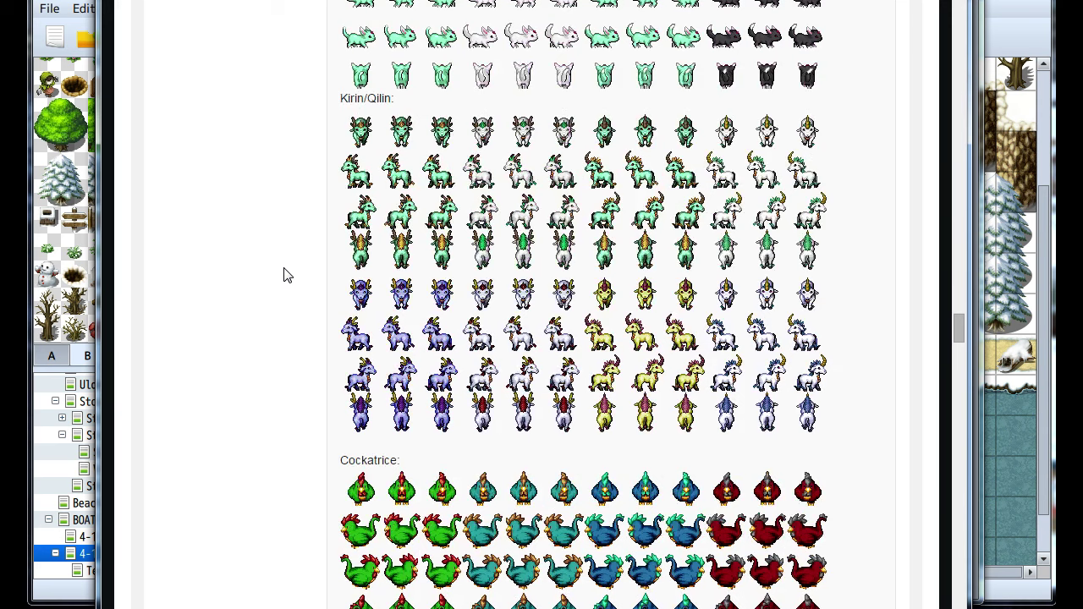
pyautogui.scroll(-3, 282, 273)
pyautogui.scroll(-1, 288, 273)
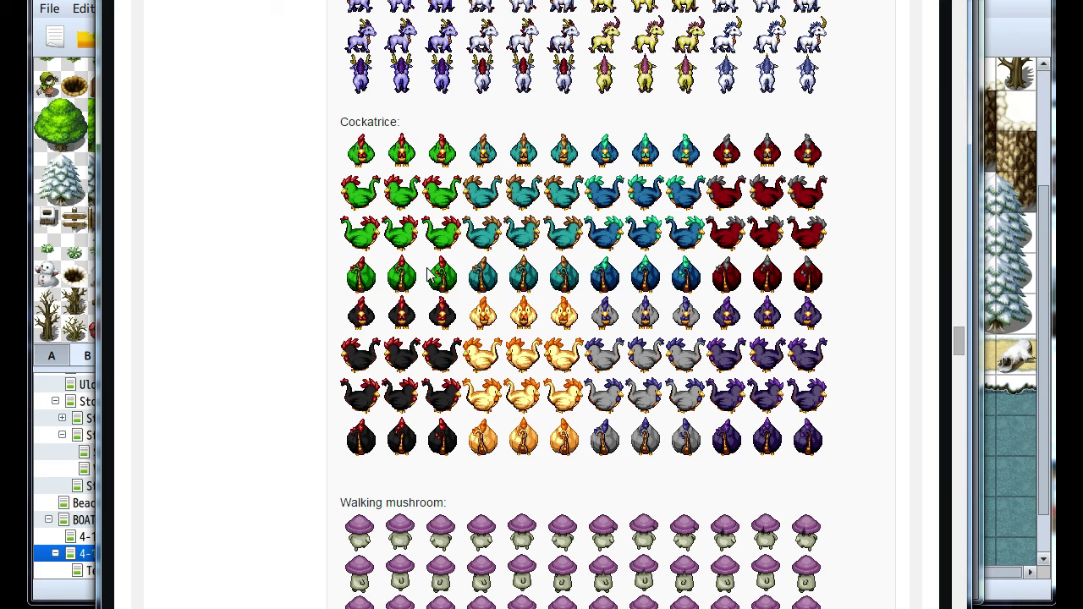
pyautogui.scroll(-4, 429, 270)
pyautogui.scroll(-7, 432, 273)
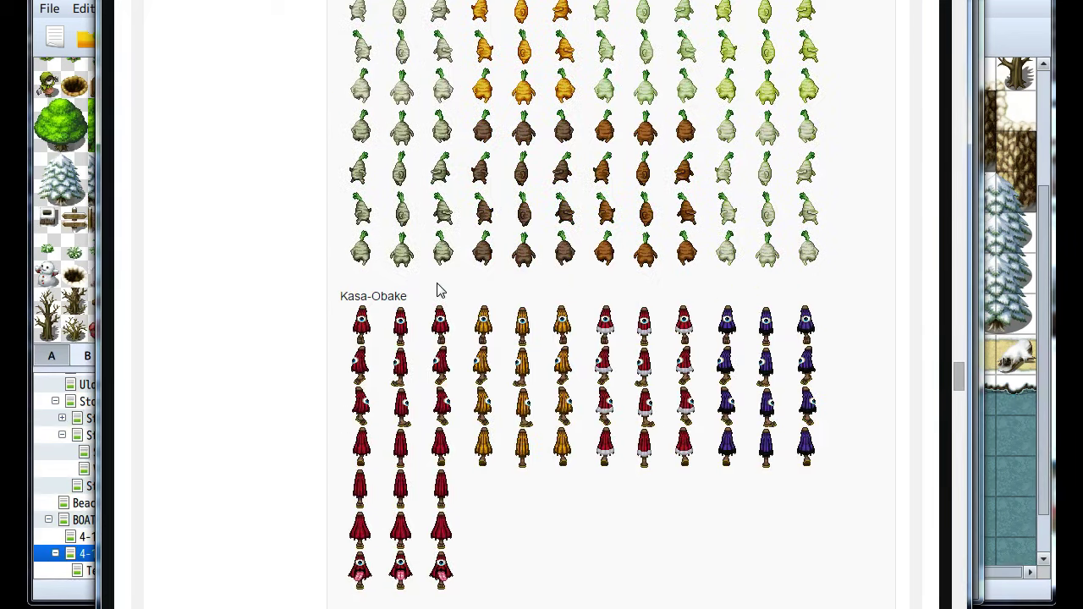
pyautogui.scroll(-2, 440, 291)
pyautogui.scroll(1, 439, 289)
pyautogui.scroll(4, 436, 289)
pyautogui.scroll(-6, 434, 287)
pyautogui.scroll(-2, 432, 297)
# Reveal the Dragons and Wyverns section and examine its wyvern, baby dragon and Asian serpent dragon sprites
pyautogui.click(435, 327)
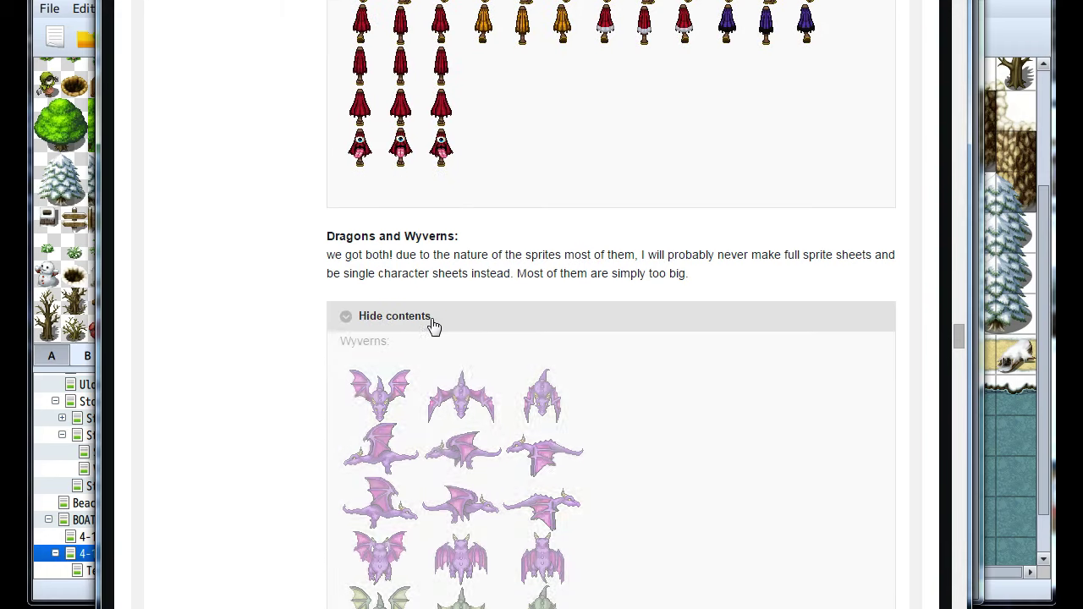
pyautogui.scroll(-4, 478, 311)
pyautogui.scroll(-14, 474, 310)
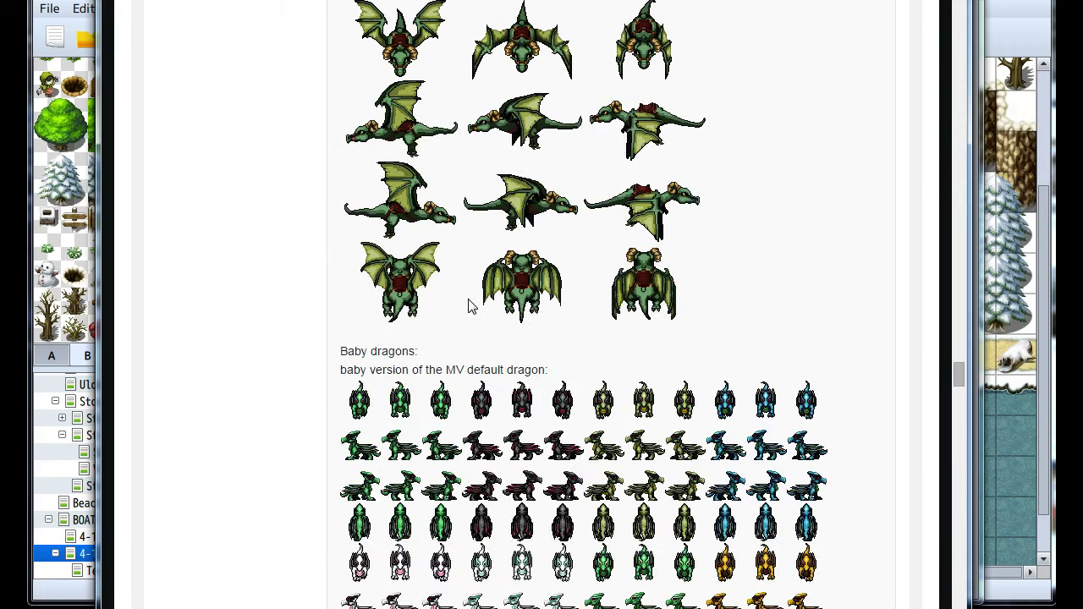
pyautogui.scroll(-8, 253, 293)
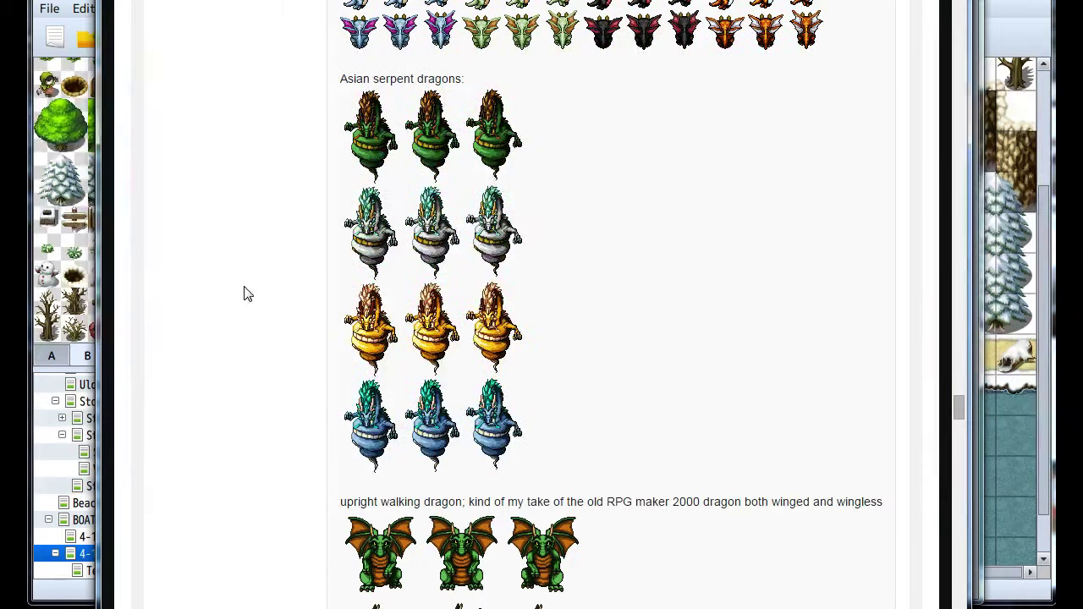
pyautogui.scroll(1, 243, 291)
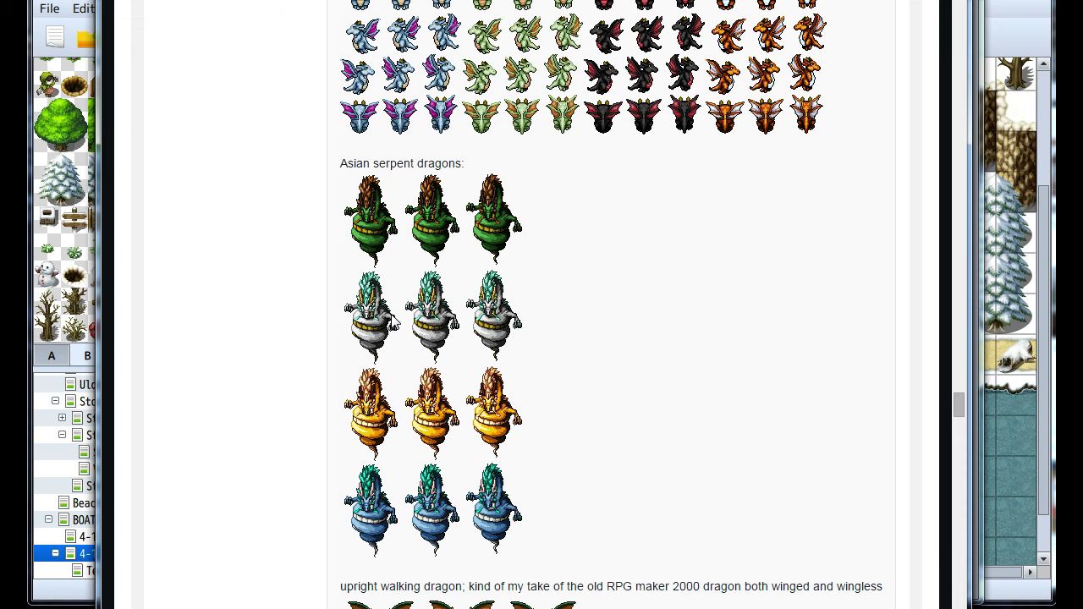
# Examine the upright walking dragon sprites and the edit history at the end of the whtdragon post
pyautogui.scroll(-9, 417, 337)
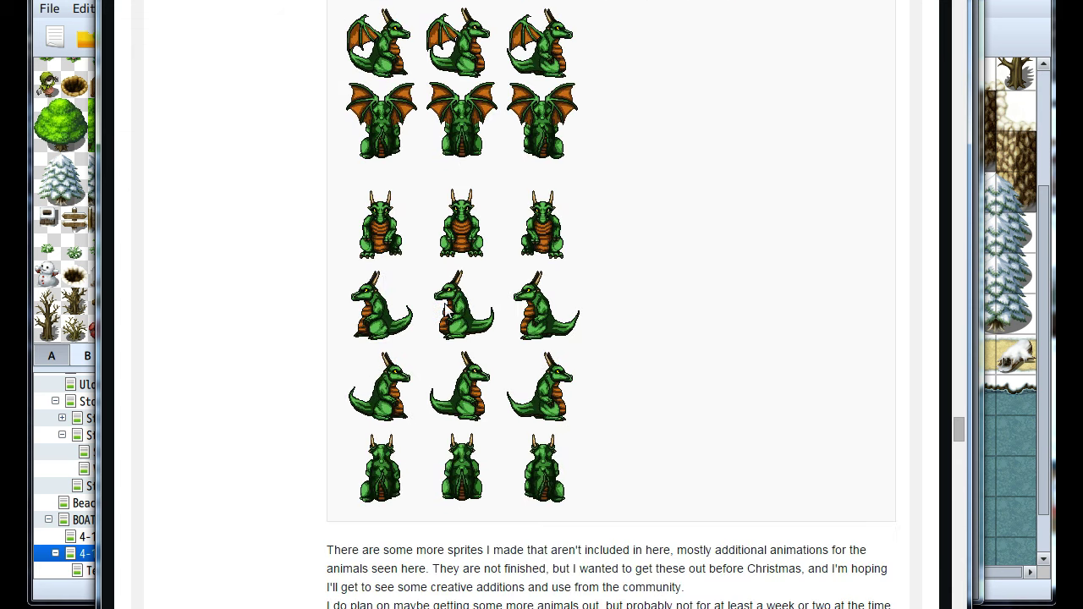
pyautogui.scroll(-9, 444, 307)
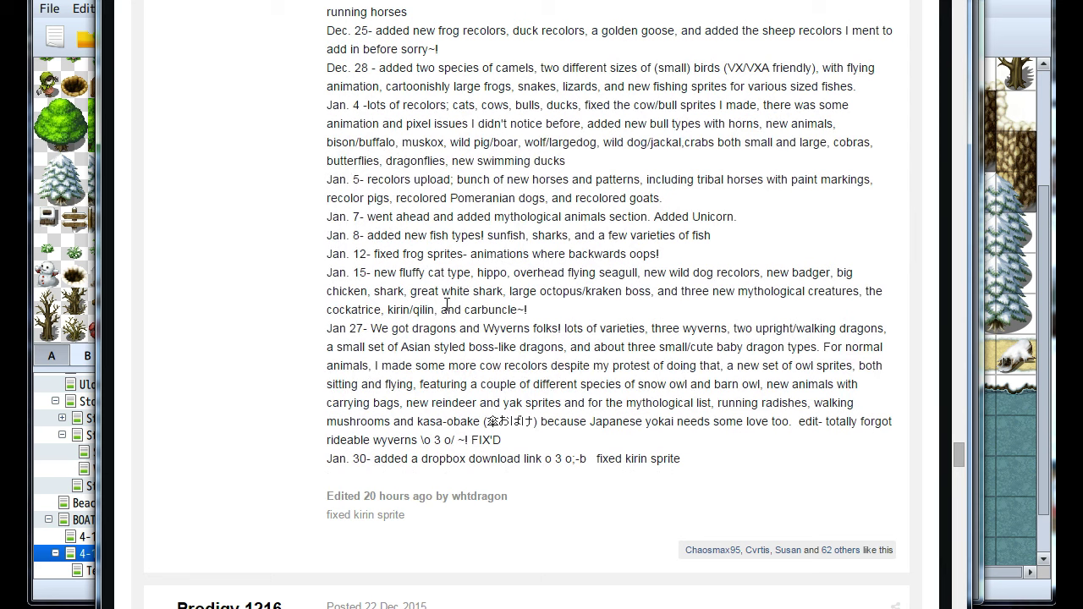
pyautogui.scroll(-9, 446, 307)
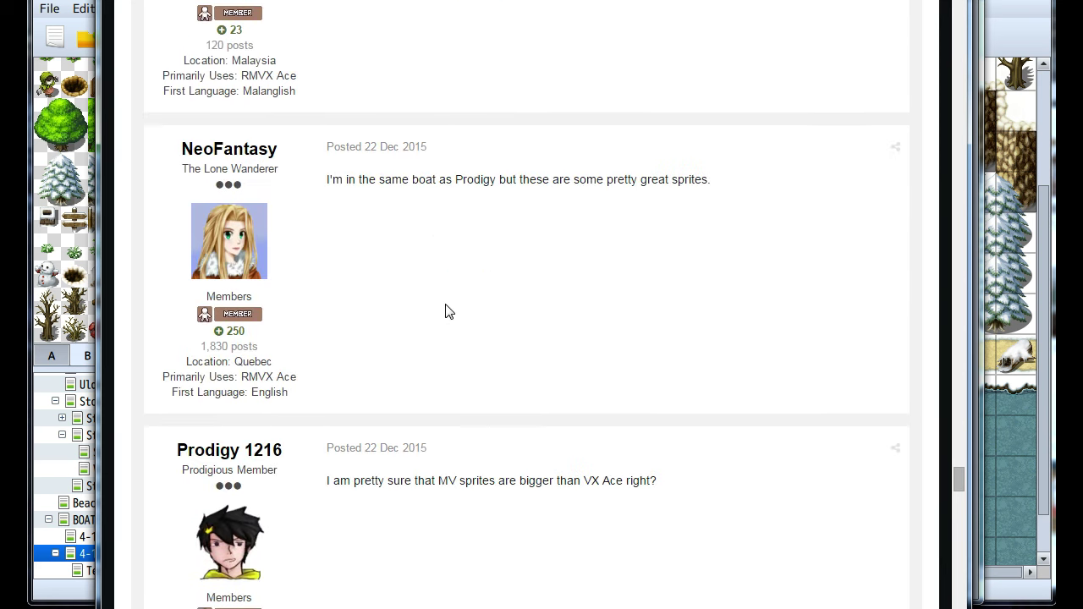
pyautogui.scroll(5, 447, 309)
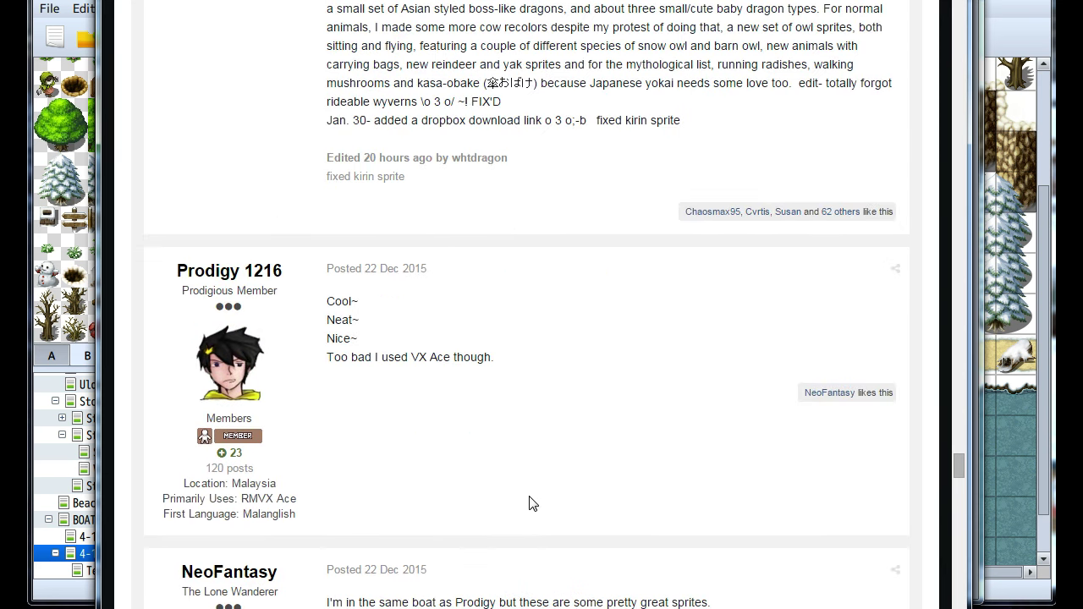
pyautogui.scroll(7, 543, 494)
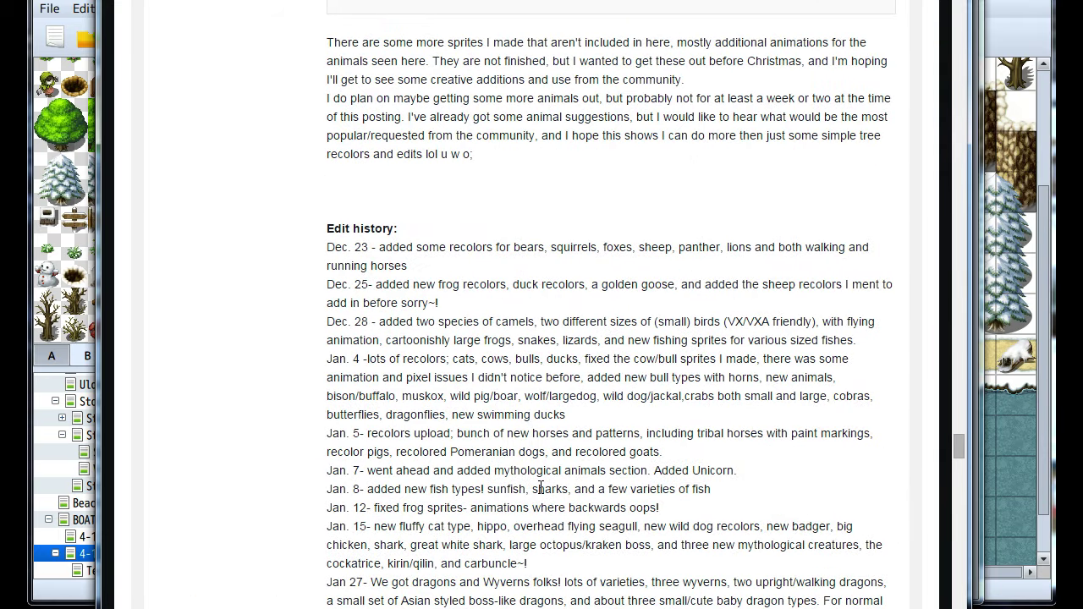
pyautogui.scroll(1, 541, 489)
pyautogui.scroll(-15, 507, 474)
pyautogui.scroll(4, 431, 451)
# Return through the wyvern and mythological sprites to the Fishing animations section
pyautogui.scroll(8, 355, 429)
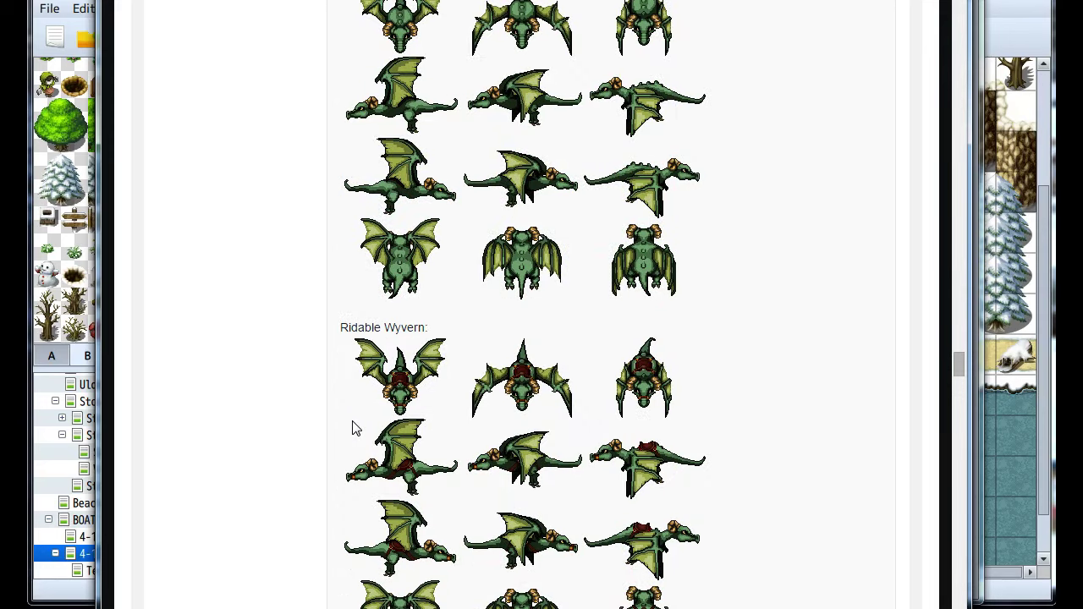
pyautogui.scroll(20, 355, 429)
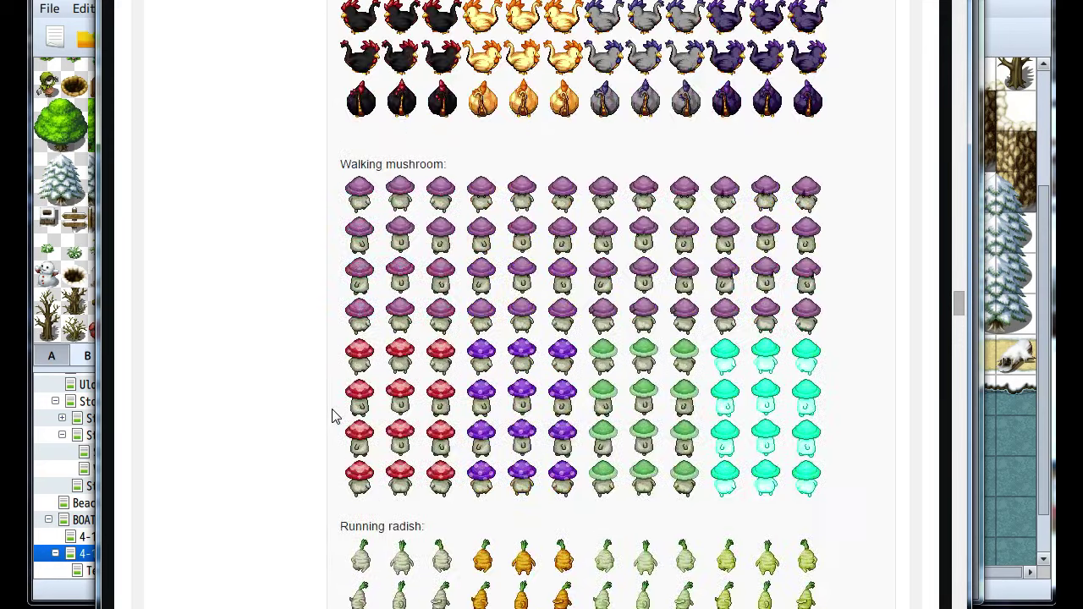
pyautogui.scroll(15, 333, 416)
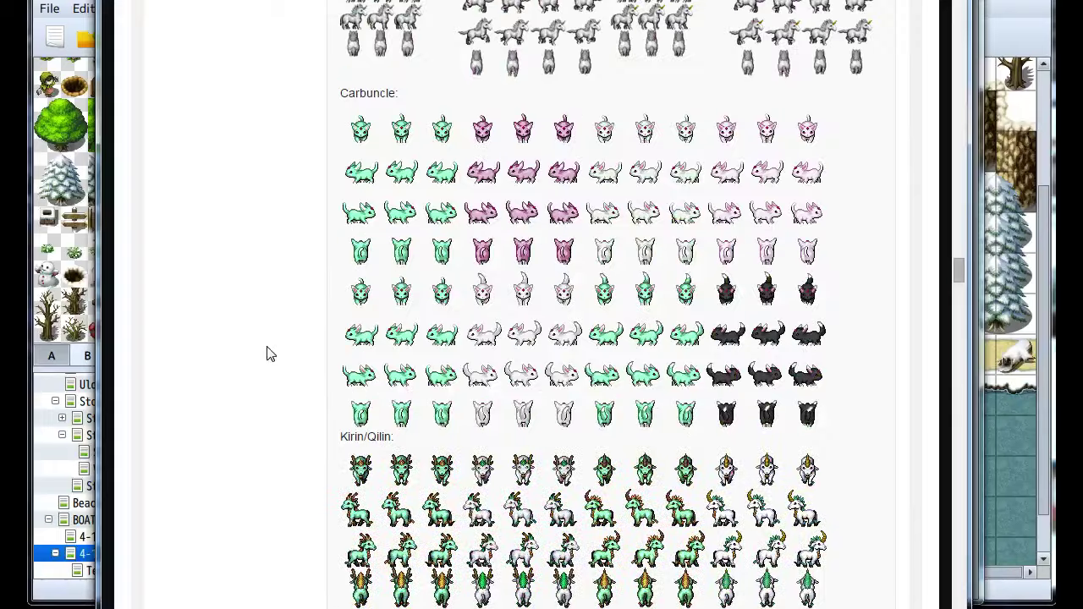
pyautogui.scroll(5, 266, 354)
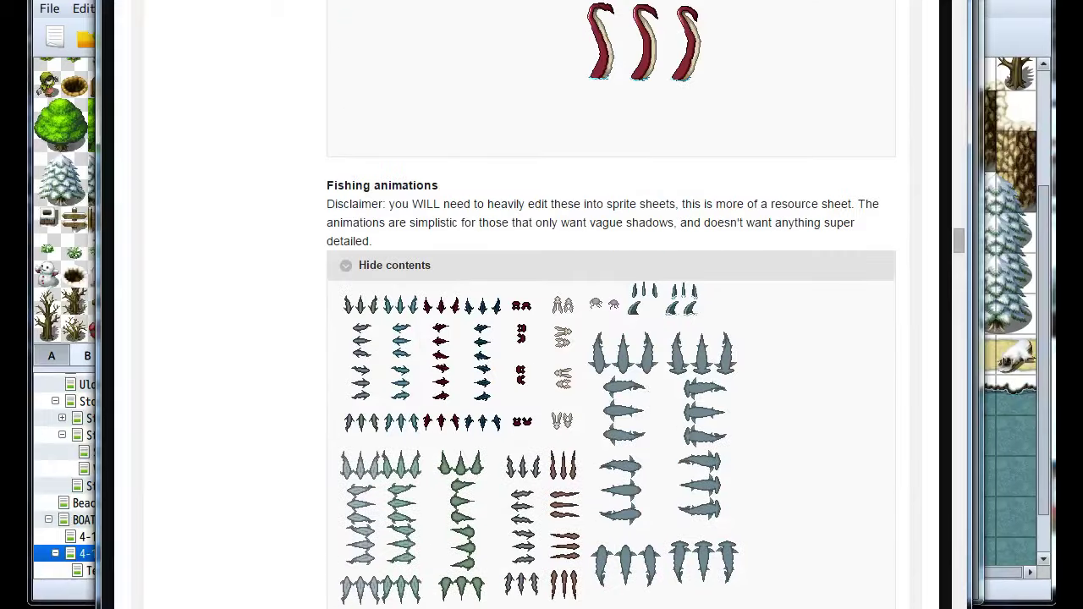
# Switch to RPG Maker MV and set the event's image to the orange side-facing fish from Wma0f9W_whtdragon
pyautogui.click(996, 410)
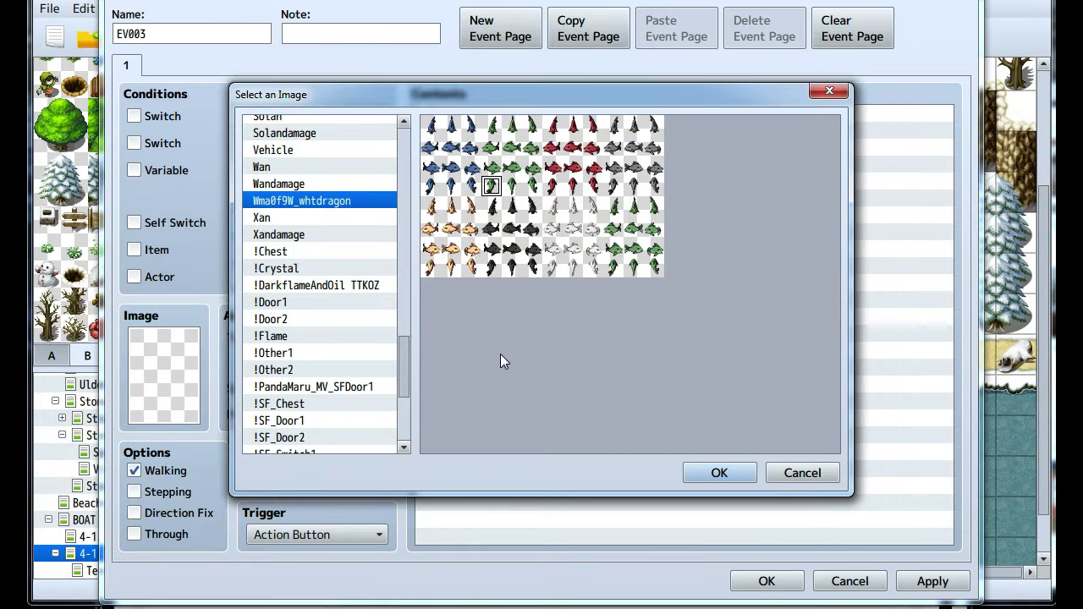
pyautogui.click(451, 229)
pyautogui.click(736, 475)
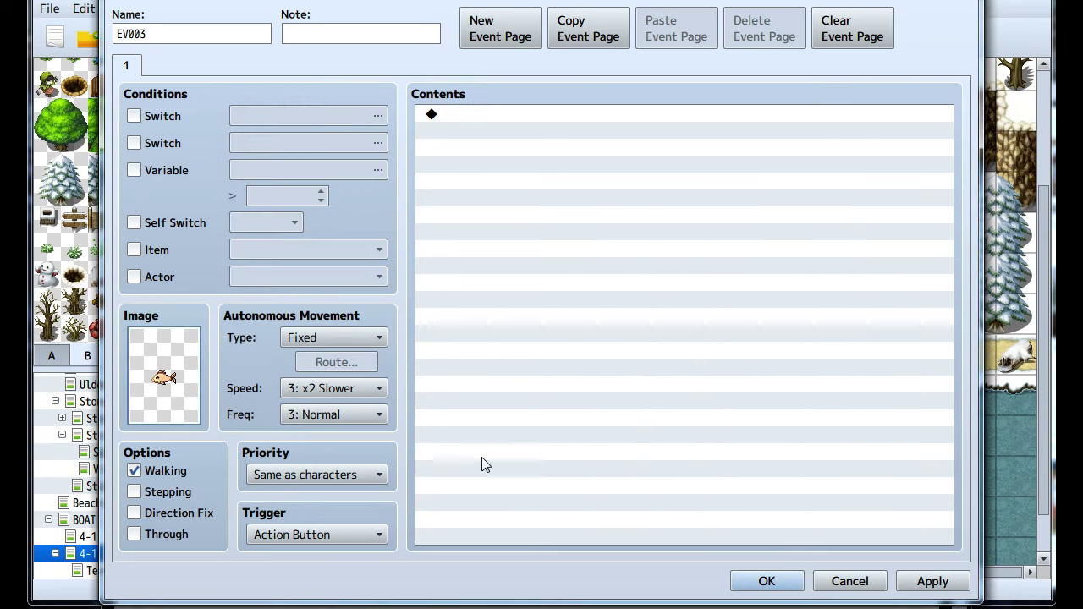
# Add a Show Text command without a face reading "Can't...move..." to the fish event
pyautogui.press('Return')
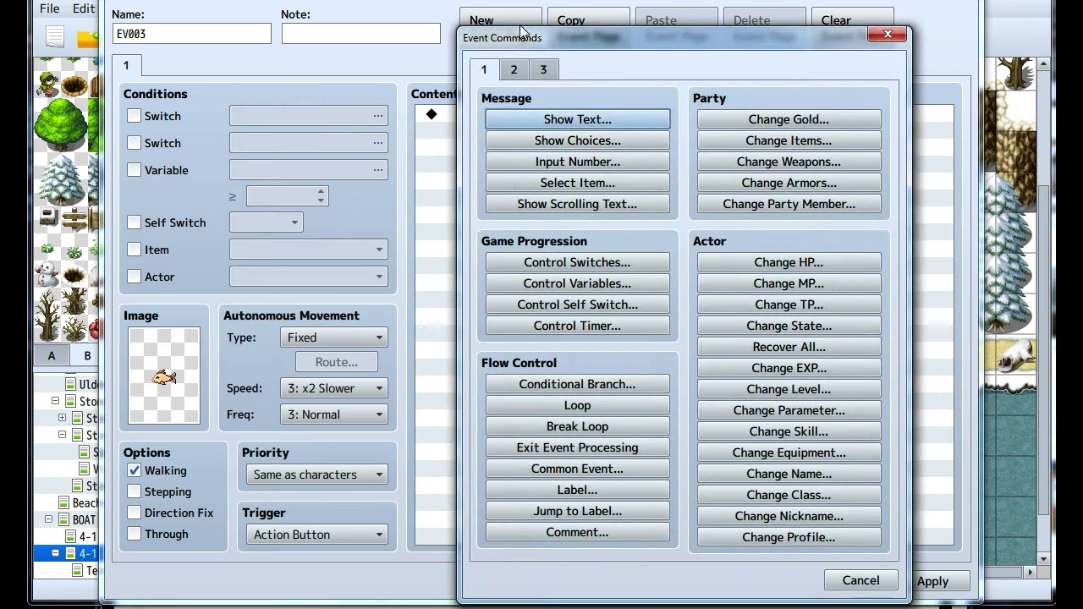
pyautogui.click(506, 119)
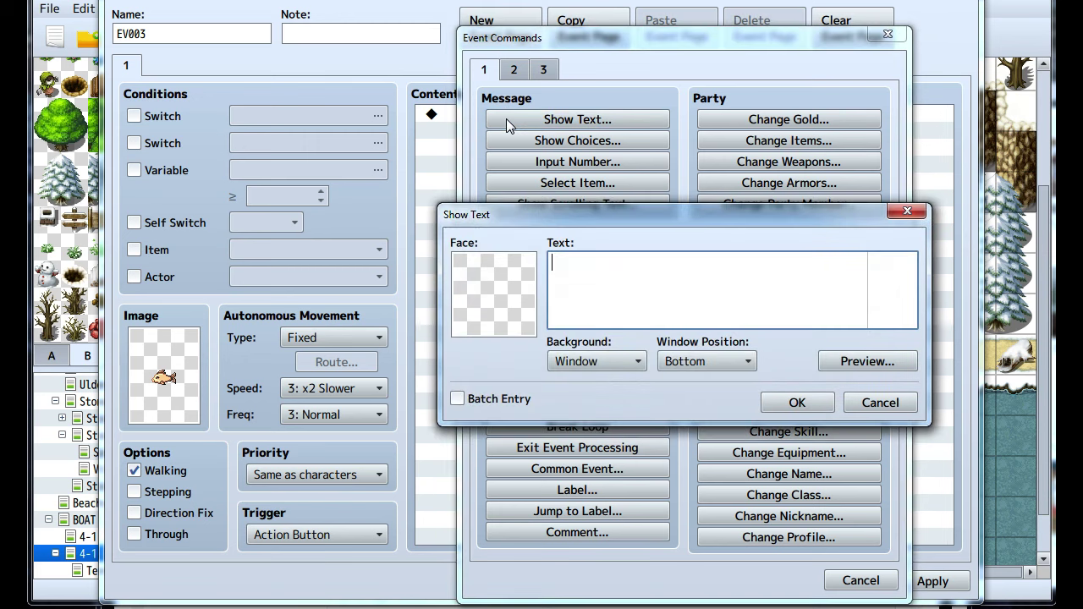
pyautogui.write("Can't...move...")
pyautogui.click(796, 402)
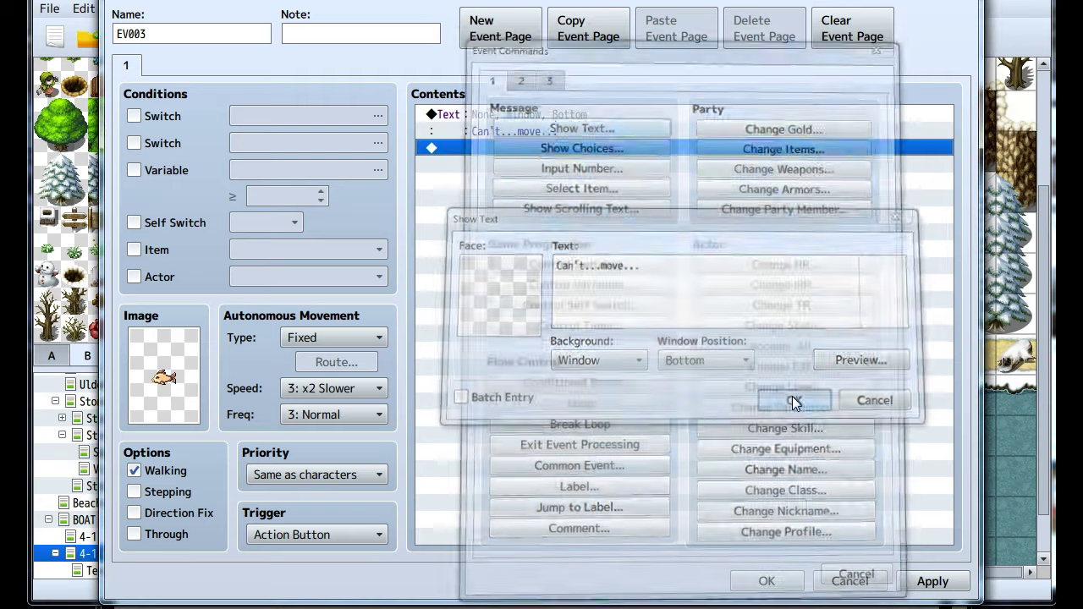
# Add a second Show Text command with the fourth Blaine1 face in the upper row and the text "\n<Blaine>"
pyautogui.doubleClick(552, 259)
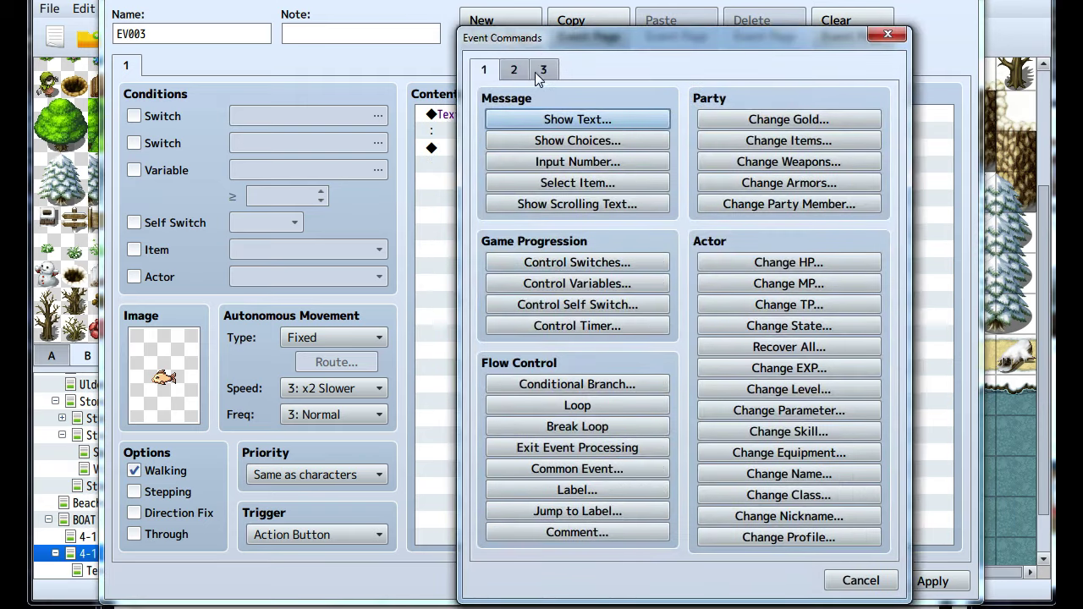
pyautogui.click(528, 116)
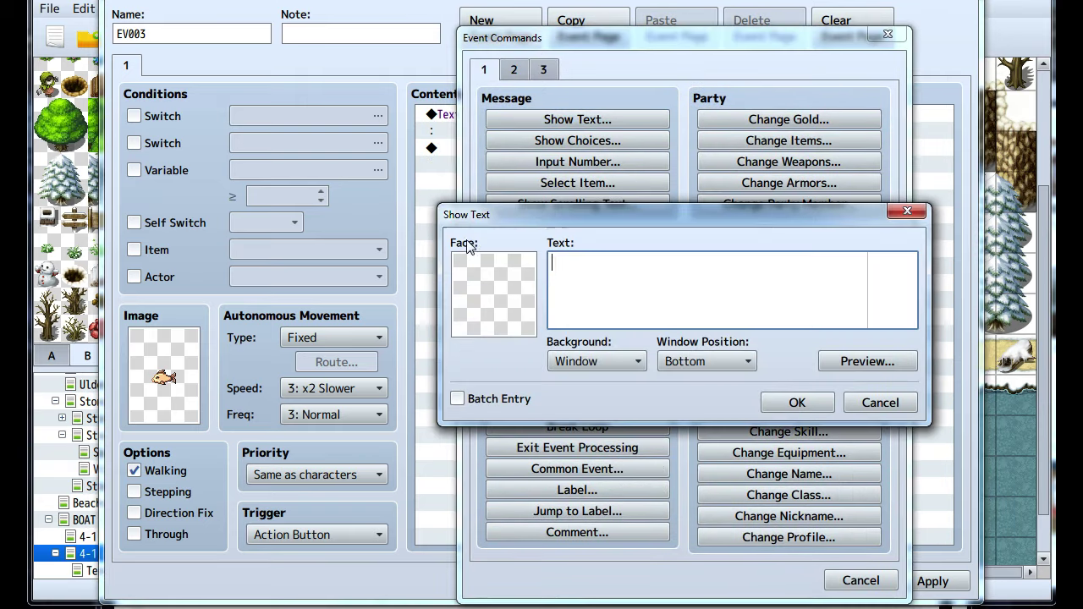
pyautogui.click(869, 404)
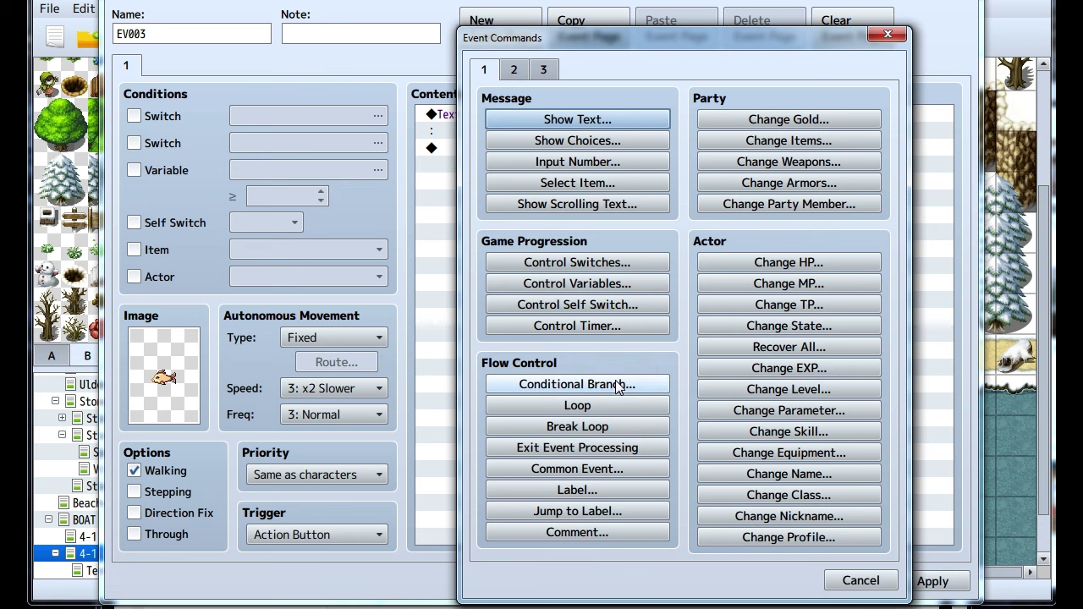
pyautogui.click(518, 120)
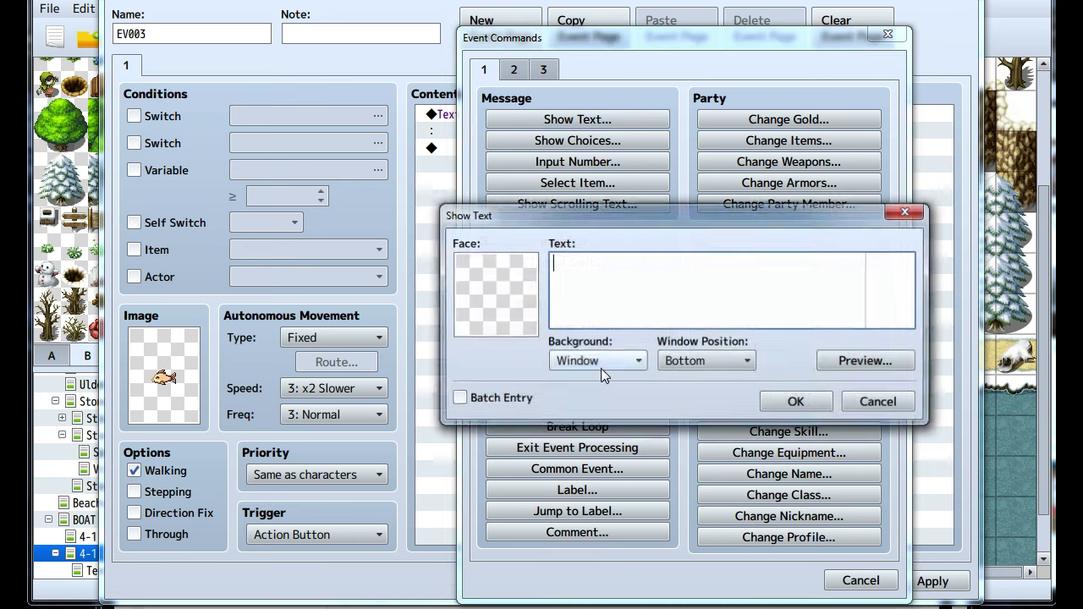
pyautogui.doubleClick(469, 286)
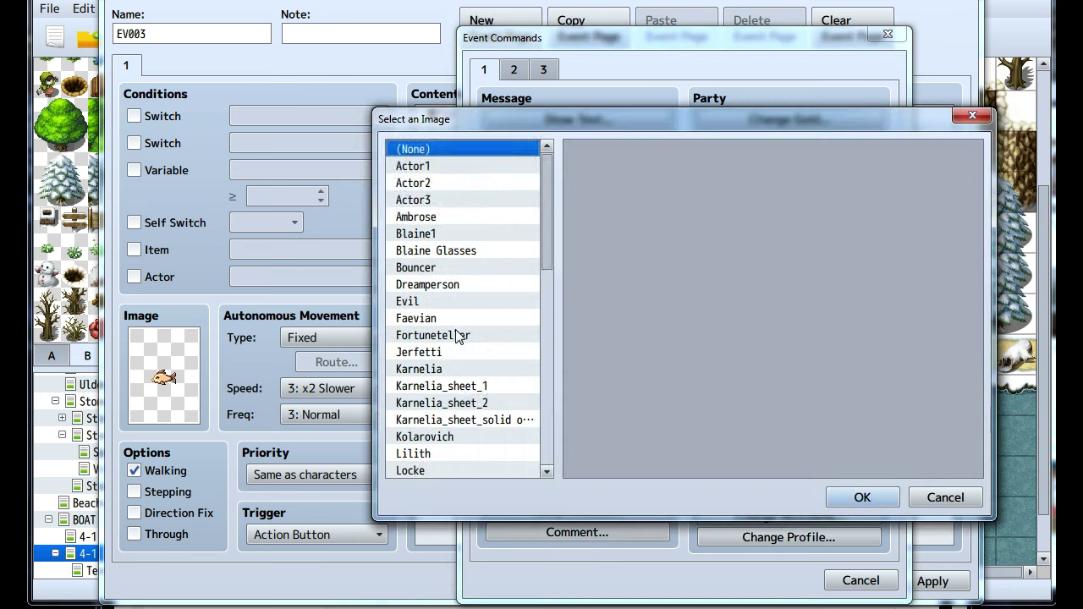
pyautogui.click(433, 237)
pyautogui.click(831, 196)
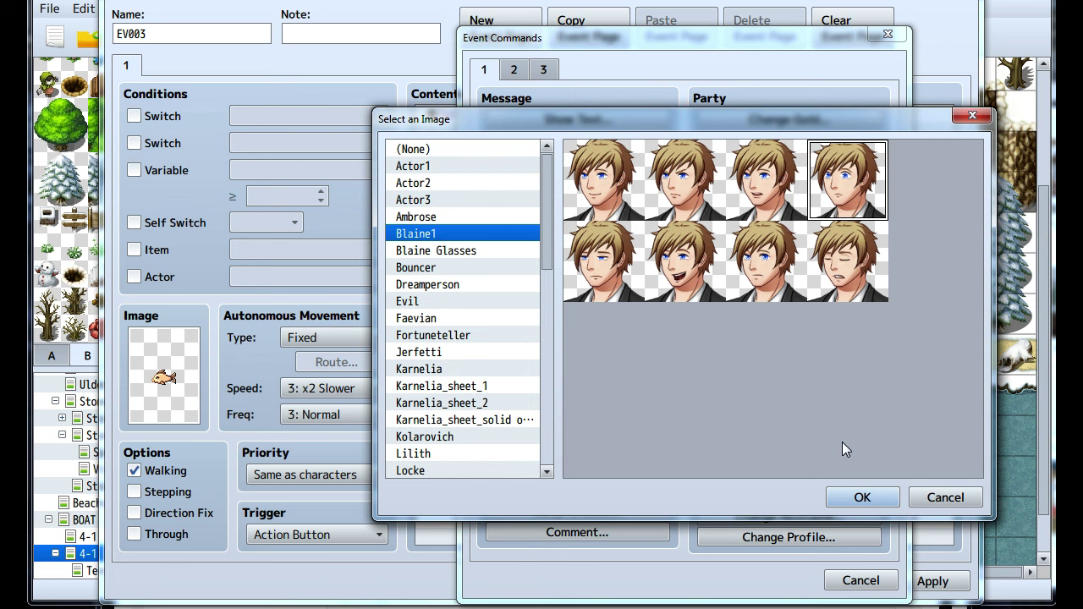
pyautogui.click(860, 499)
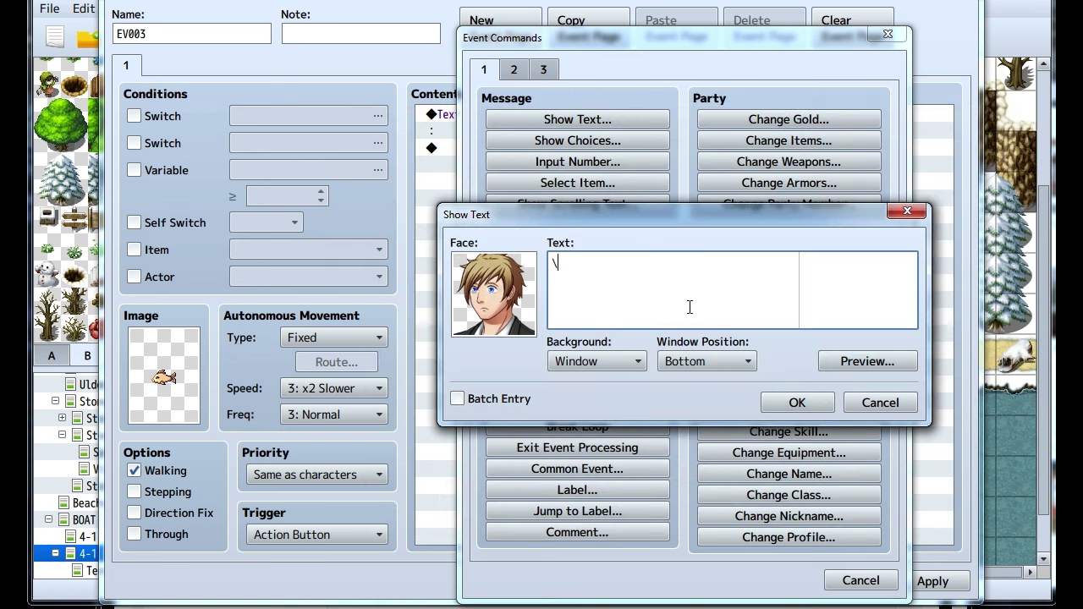
pyautogui.write('<Blaine>')
pyautogui.click(778, 402)
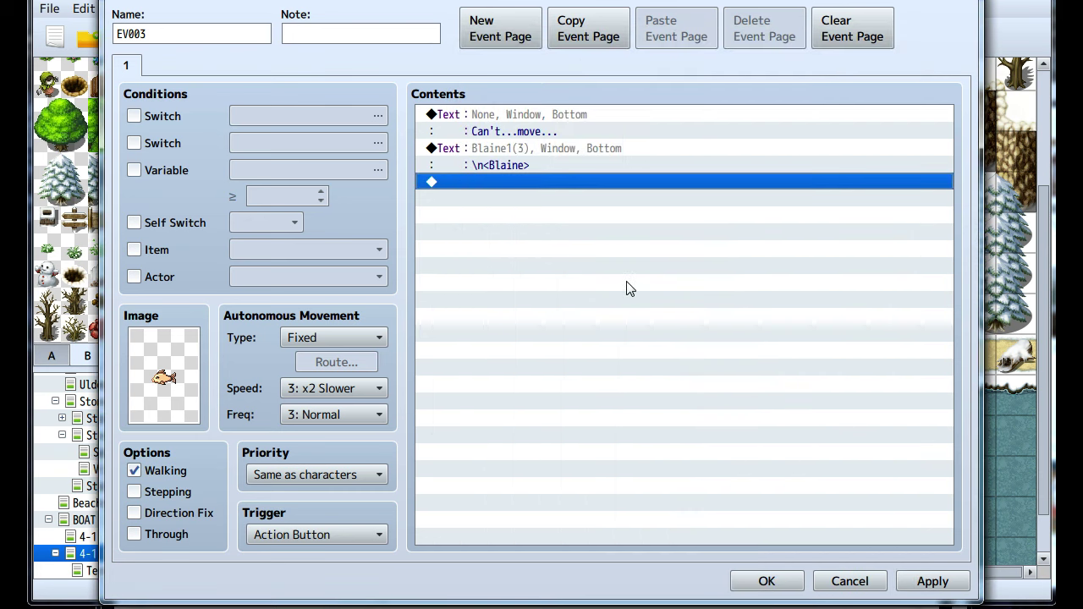
pyautogui.doubleClick(624, 284)
pyautogui.click(542, 140)
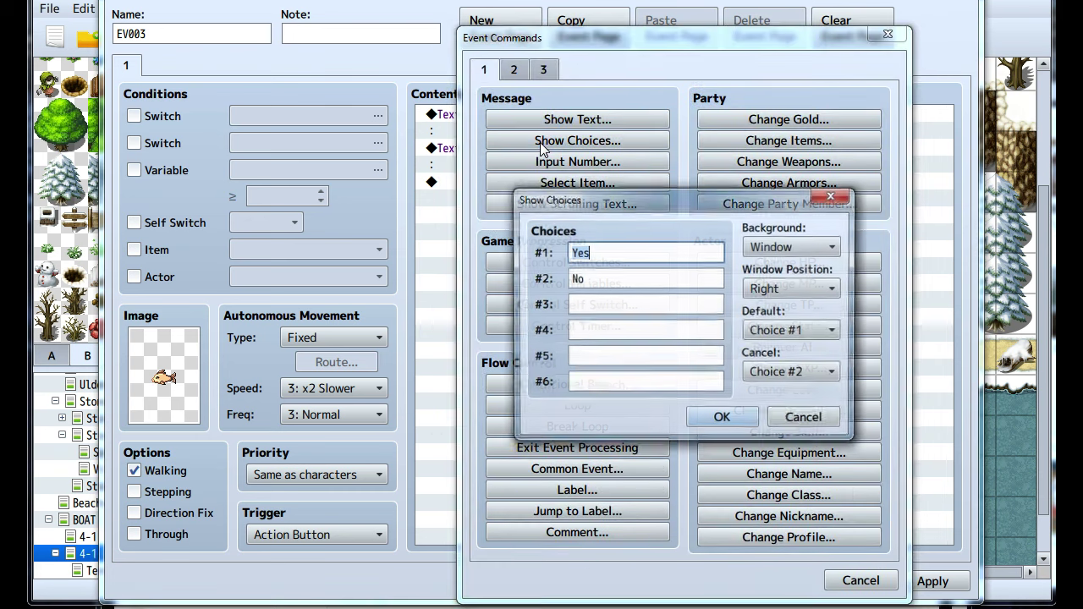
pyautogui.click(768, 287)
pyautogui.click(769, 288)
pyautogui.click(771, 246)
pyautogui.click(771, 246)
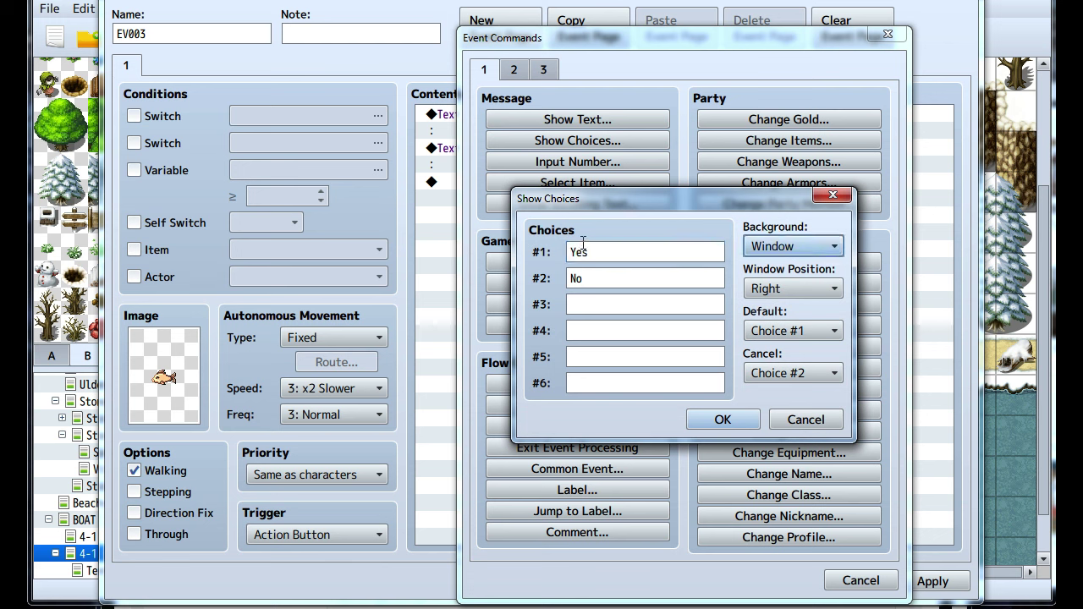
pyautogui.click(833, 195)
pyautogui.click(888, 35)
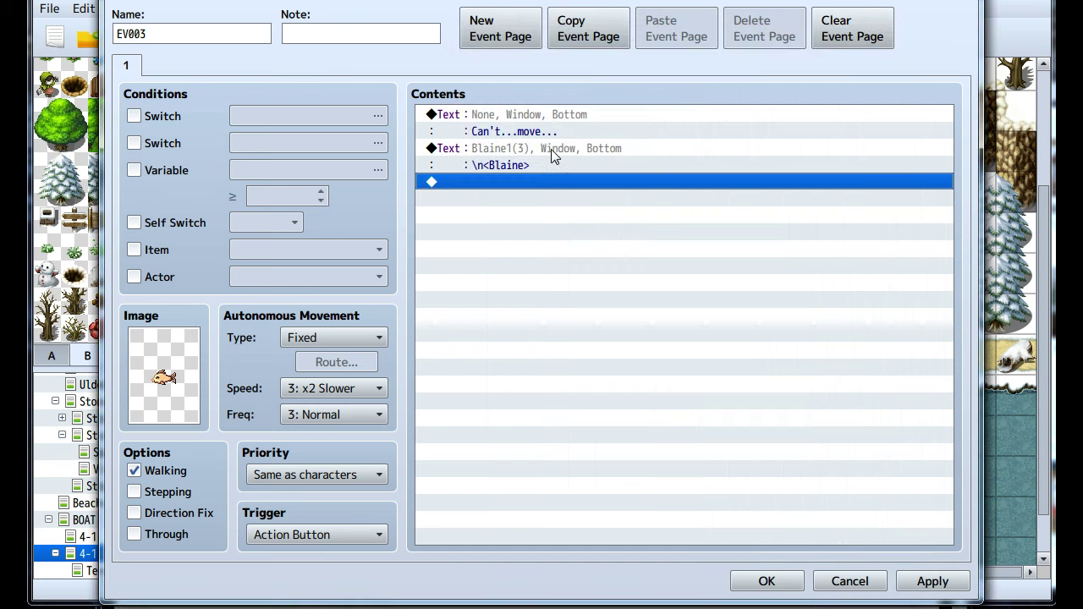
pyautogui.click(533, 149)
pyautogui.doubleClick(518, 216)
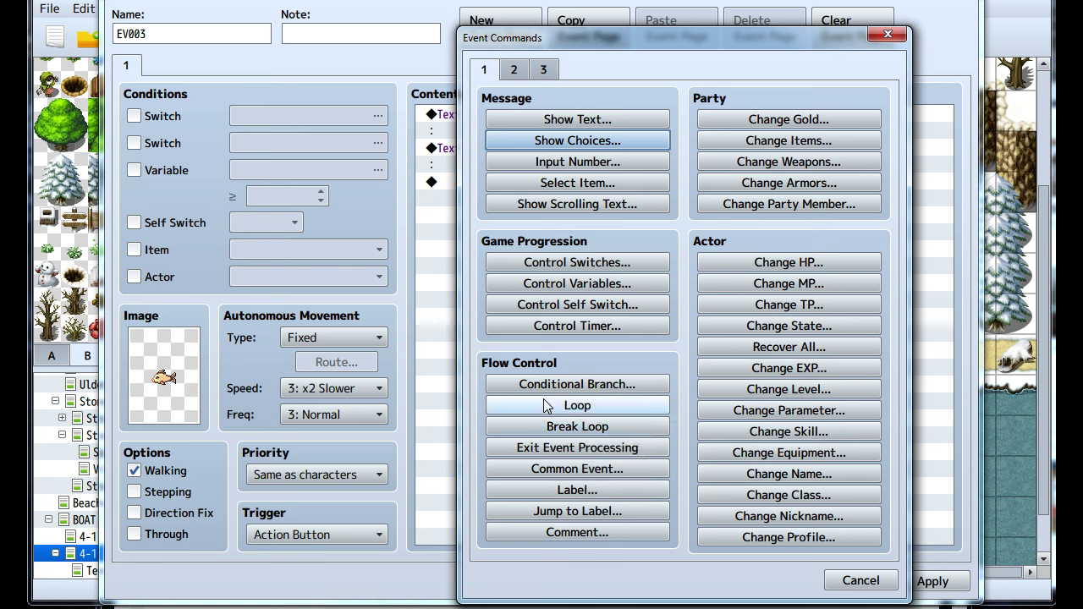
pyautogui.click(576, 140)
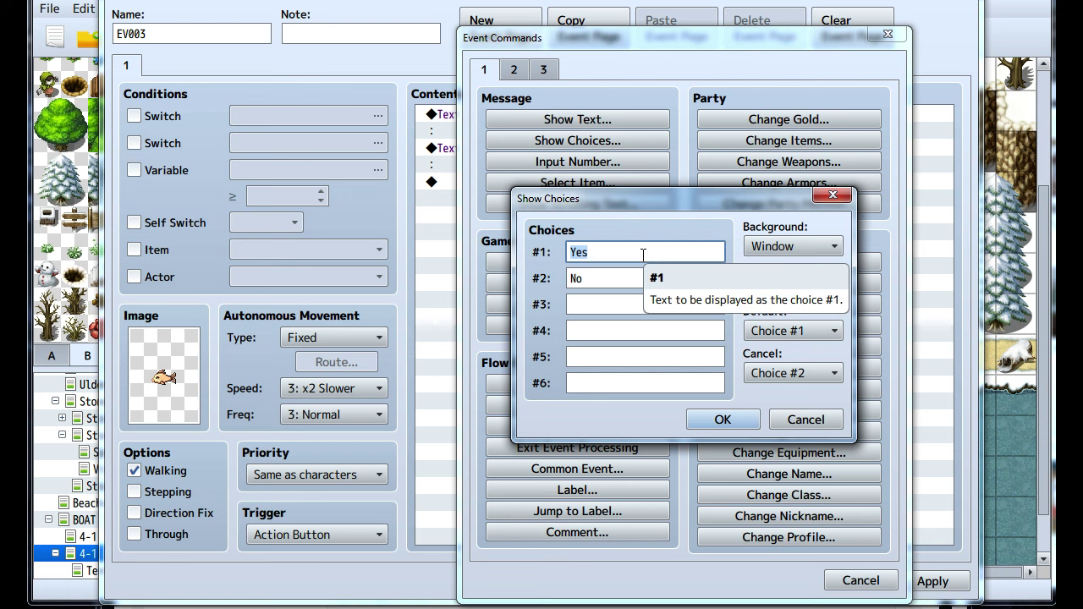
pyautogui.click(790, 418)
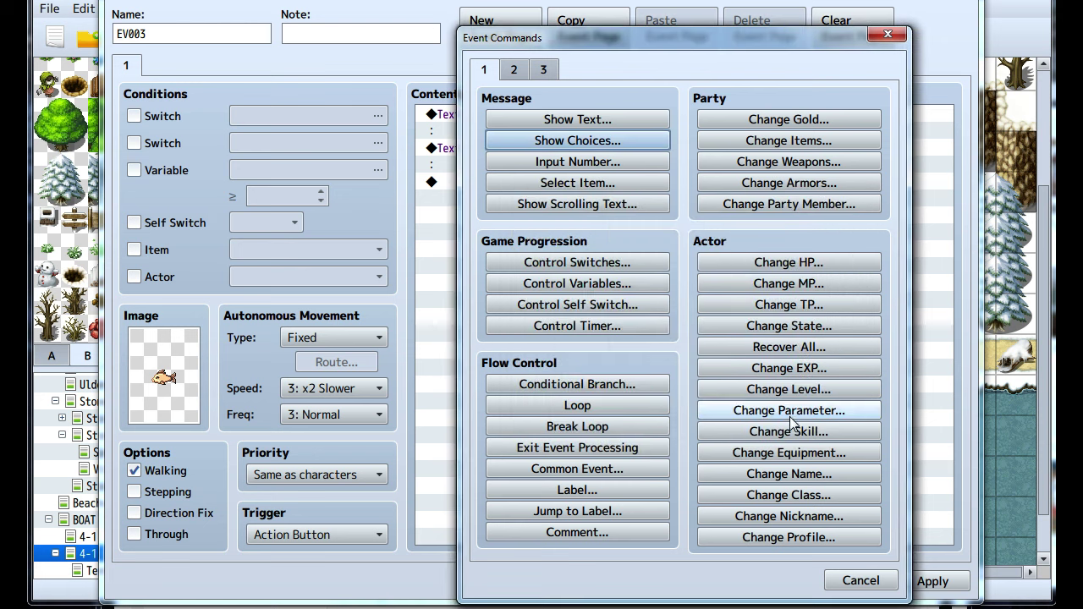
pyautogui.click(850, 580)
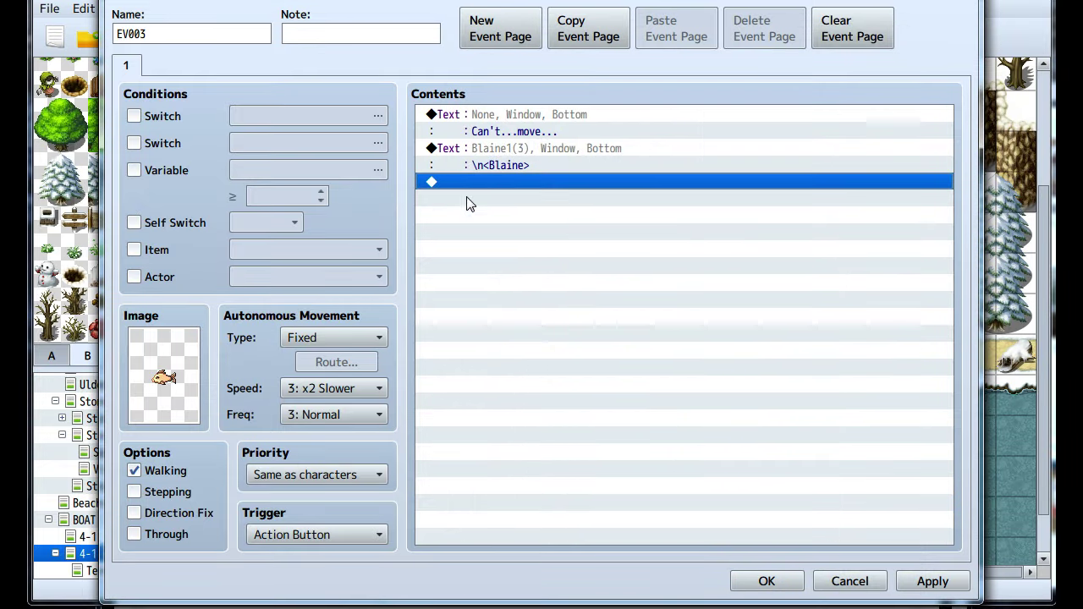
pyautogui.doubleClick(468, 210)
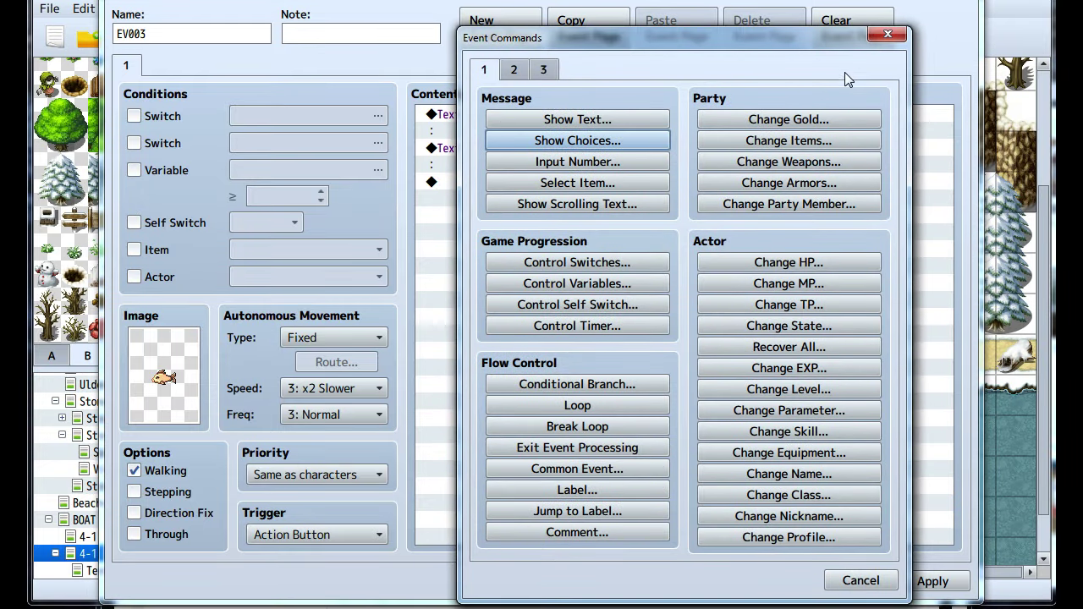
pyautogui.click(885, 35)
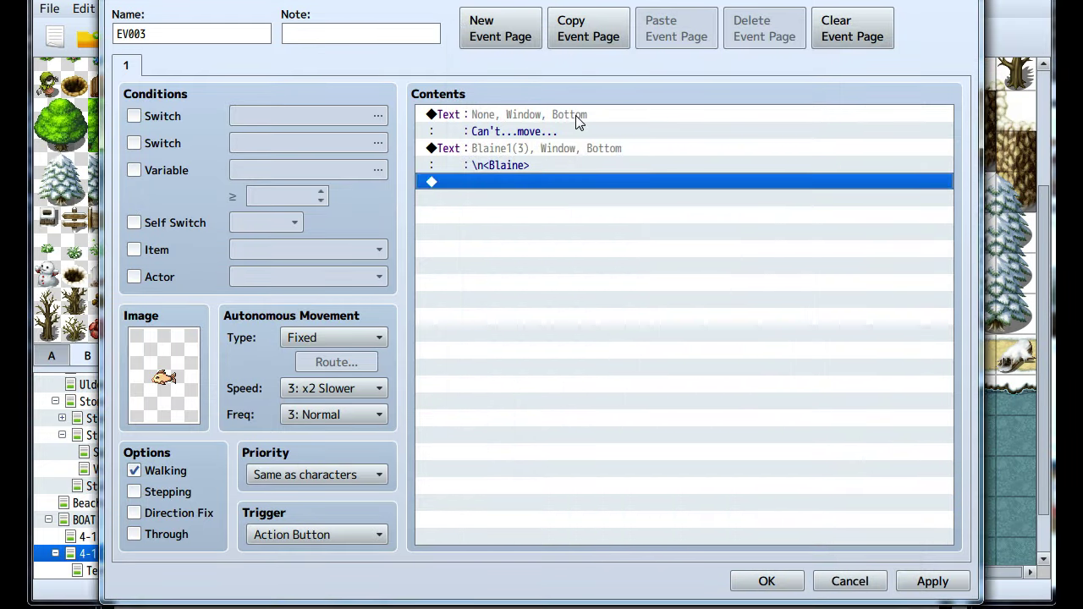
# Extend the first message of the fish event to "Can't...move...need juice."
pyautogui.rightClick(575, 115)
pyautogui.click(599, 147)
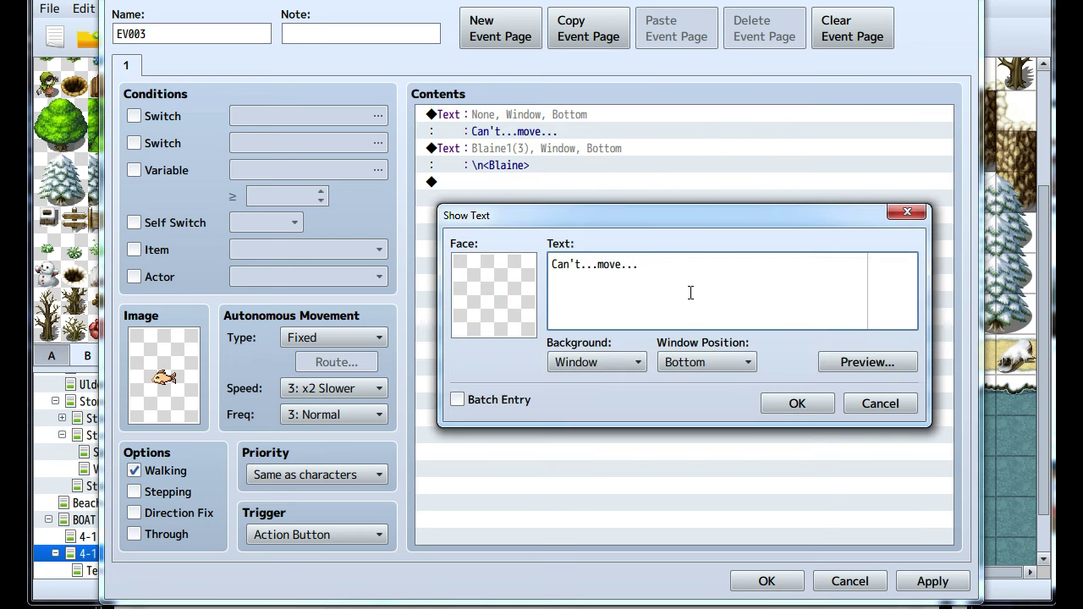
pyautogui.write('need juice.')
pyautogui.click(810, 410)
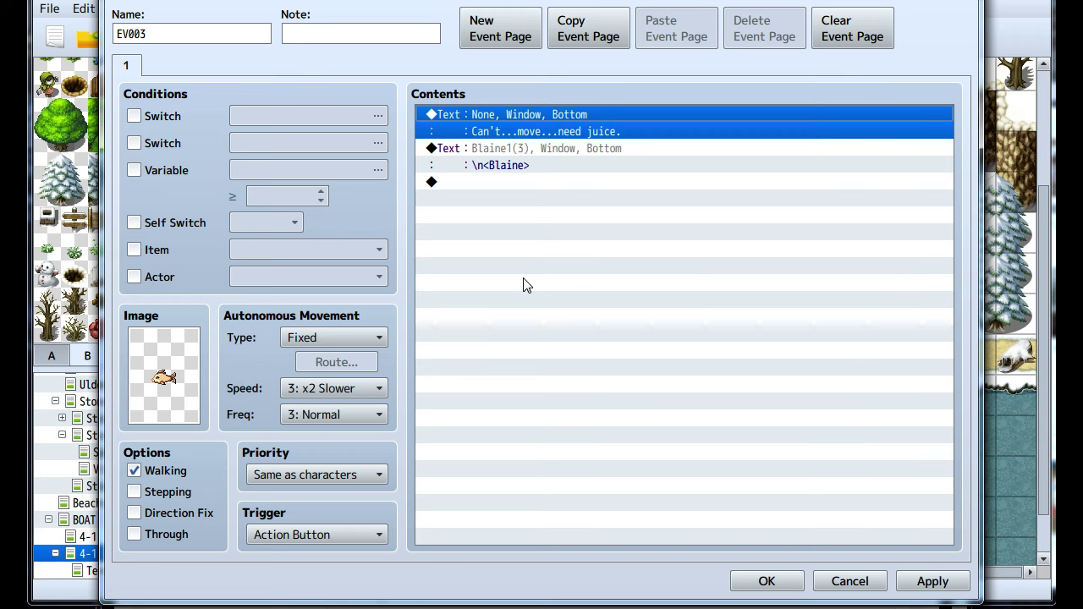
# Discard the fish event and return to the 4-1 Exit: Cold Beach map
pyautogui.doubleClick(523, 284)
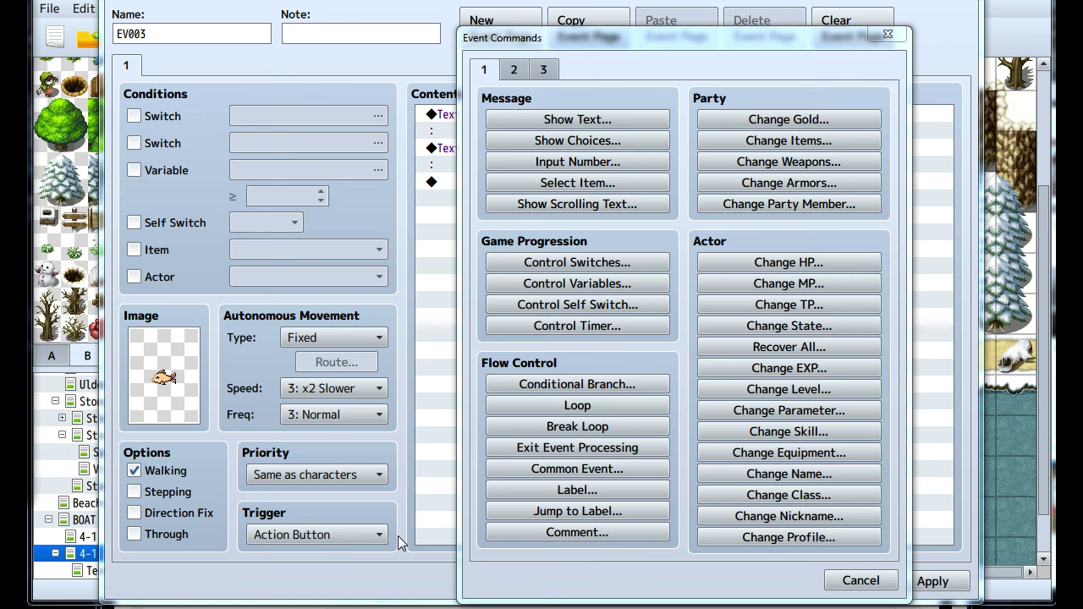
pyautogui.click(861, 580)
pyautogui.click(861, 581)
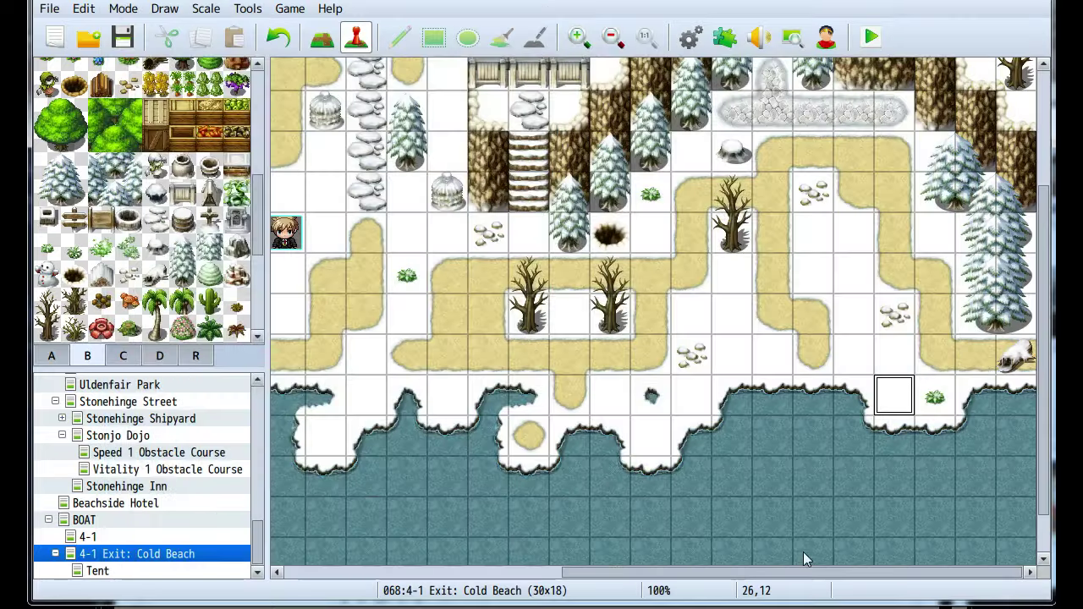
pyautogui.click(594, 387)
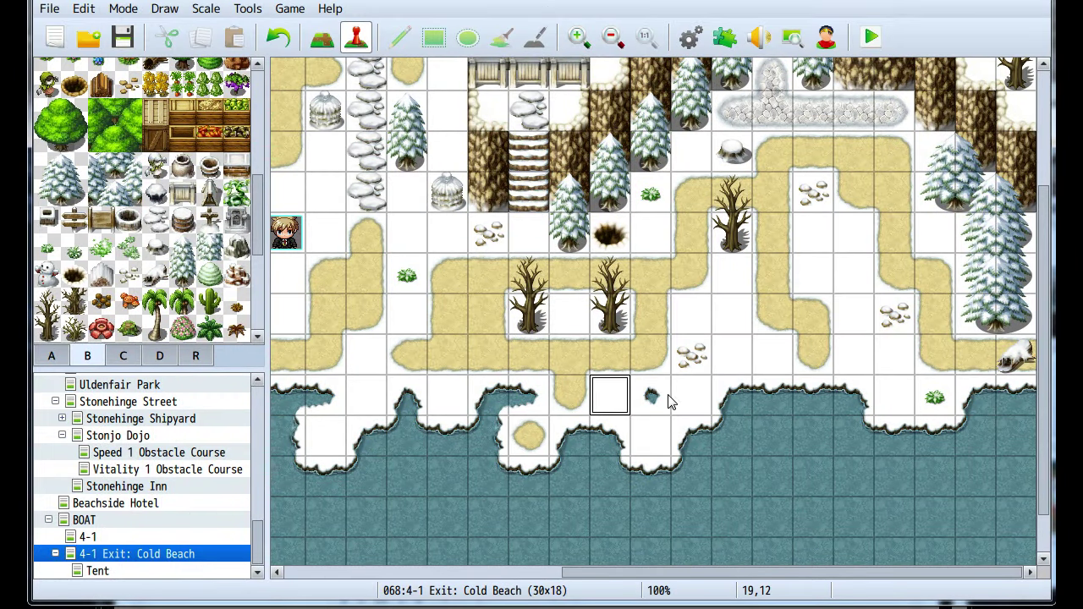
pyautogui.click(913, 401)
pyautogui.click(715, 389)
# Open the G-3F Offices map and view the contents of event EV073 just below the blue-carpeted office
pyautogui.scroll(2, 122, 489)
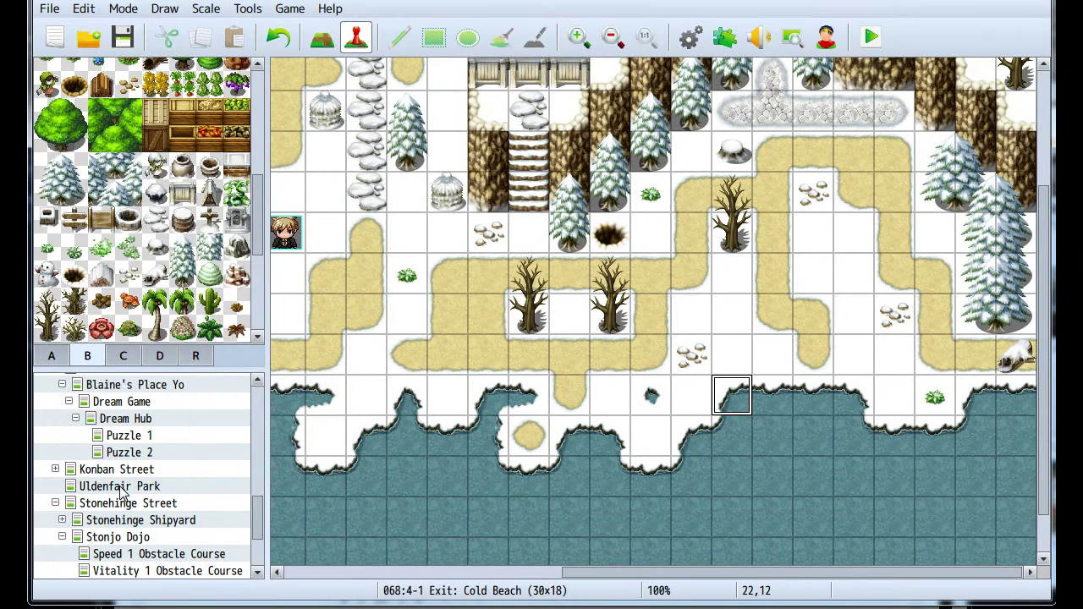
pyautogui.scroll(8, 122, 489)
pyautogui.scroll(-2, 131, 491)
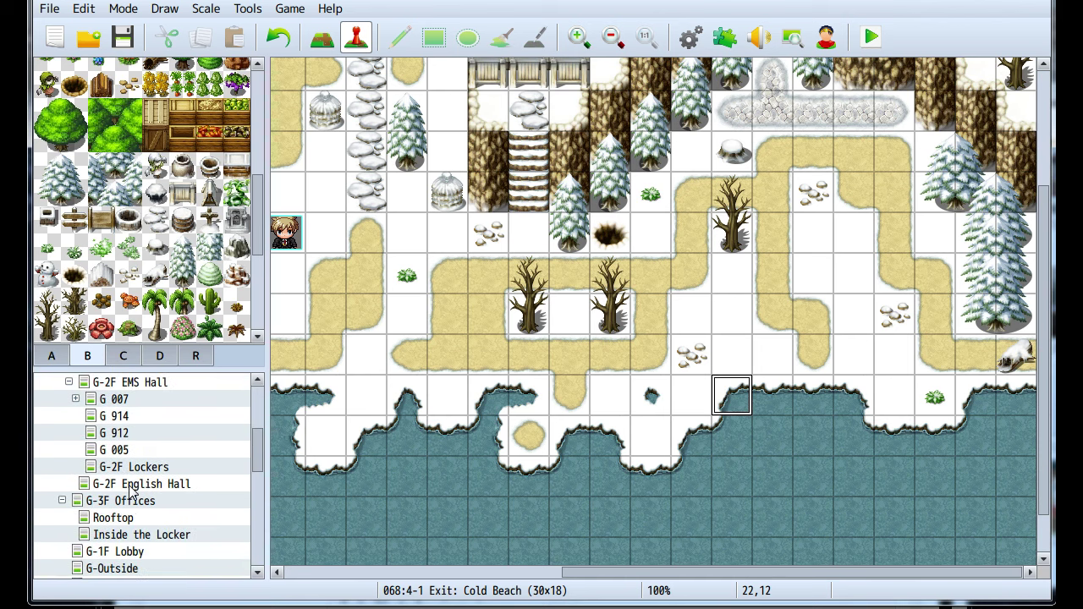
pyautogui.click(129, 503)
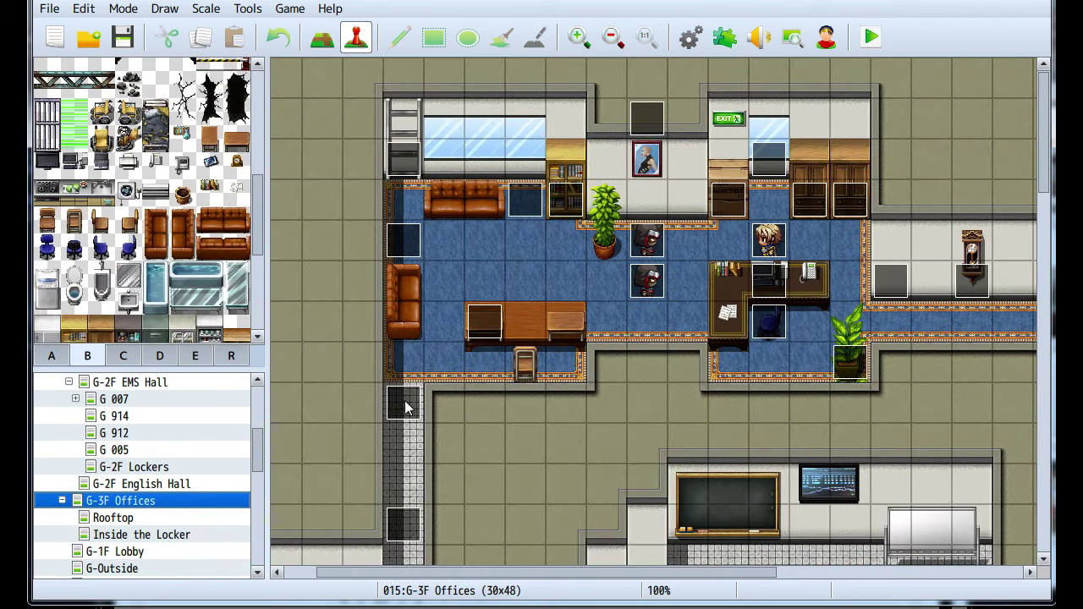
pyautogui.doubleClick(405, 407)
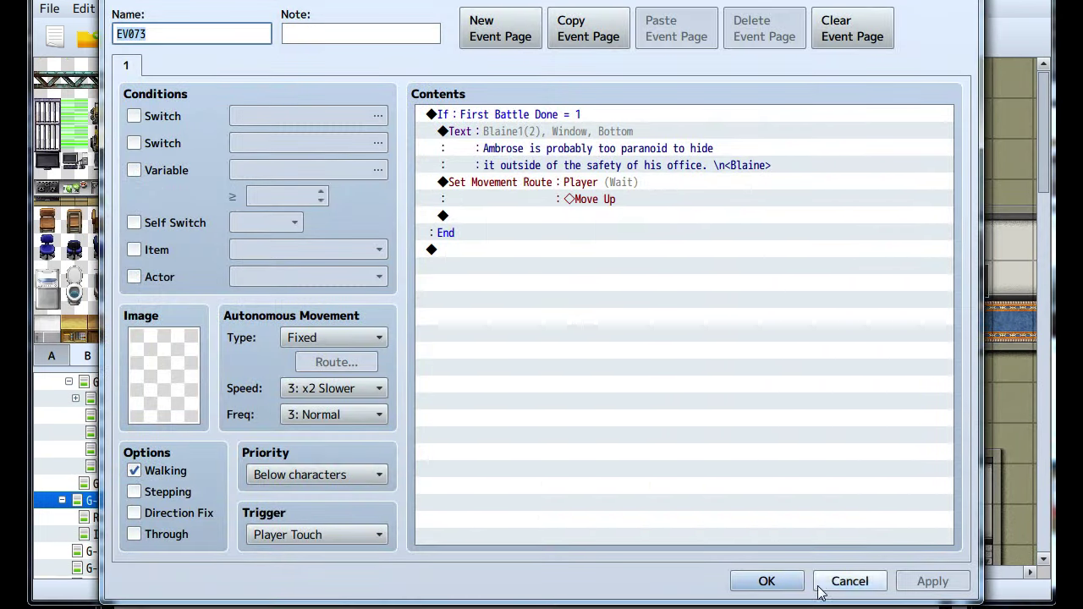
pyautogui.click(766, 581)
# Examine the dialogue in event EV015, especially the faceless "..." message placed before the Show Choices command, and close the event without changes
pyautogui.doubleClick(404, 517)
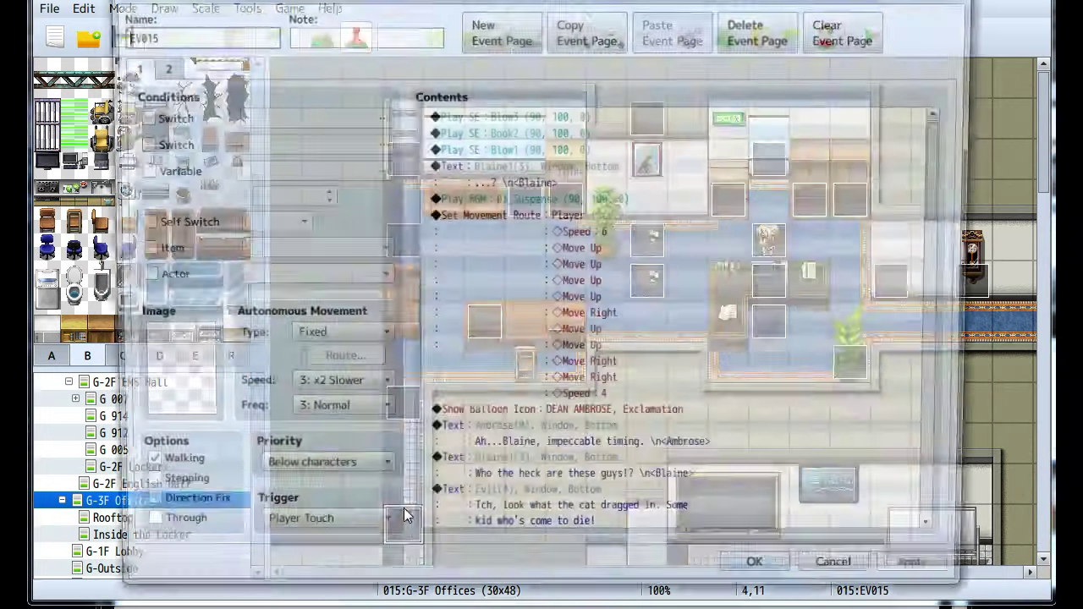
pyautogui.scroll(-10, 758, 309)
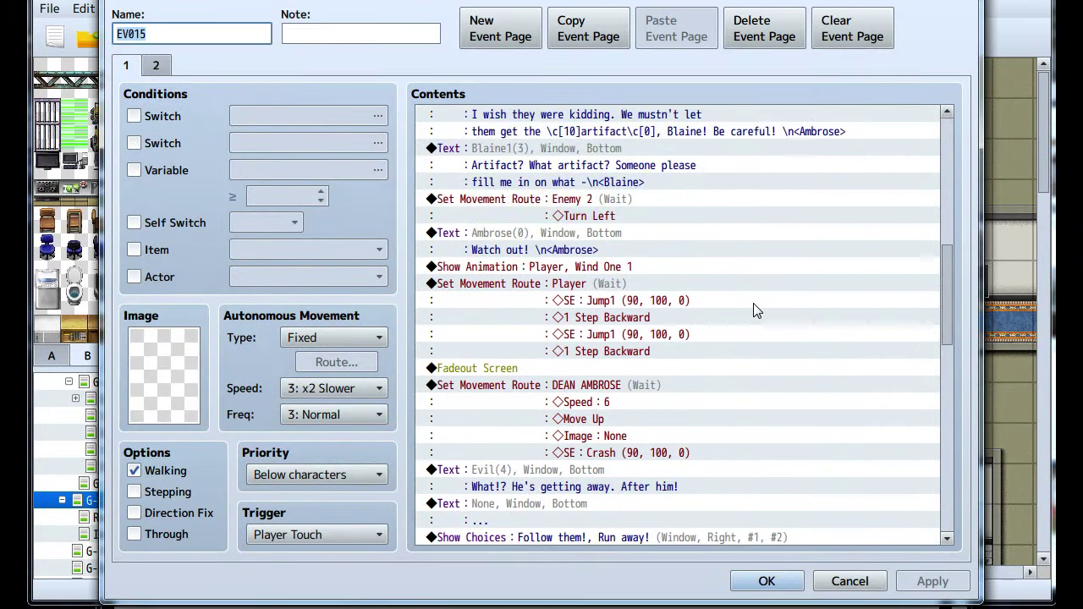
pyautogui.scroll(-6, 753, 309)
pyautogui.scroll(1, 754, 310)
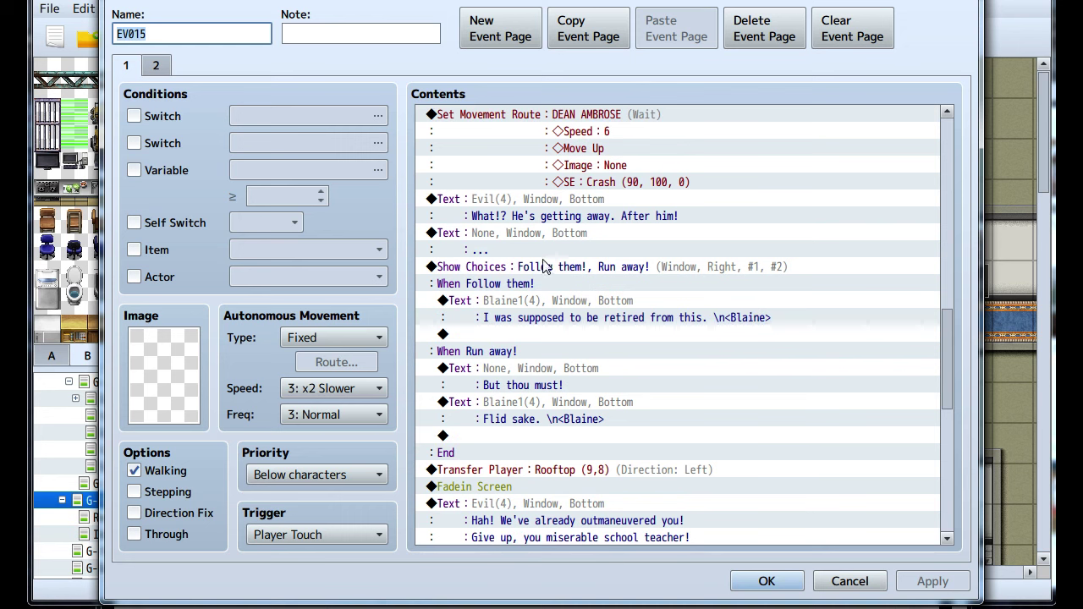
pyautogui.click(494, 228)
pyautogui.scroll(1, 494, 228)
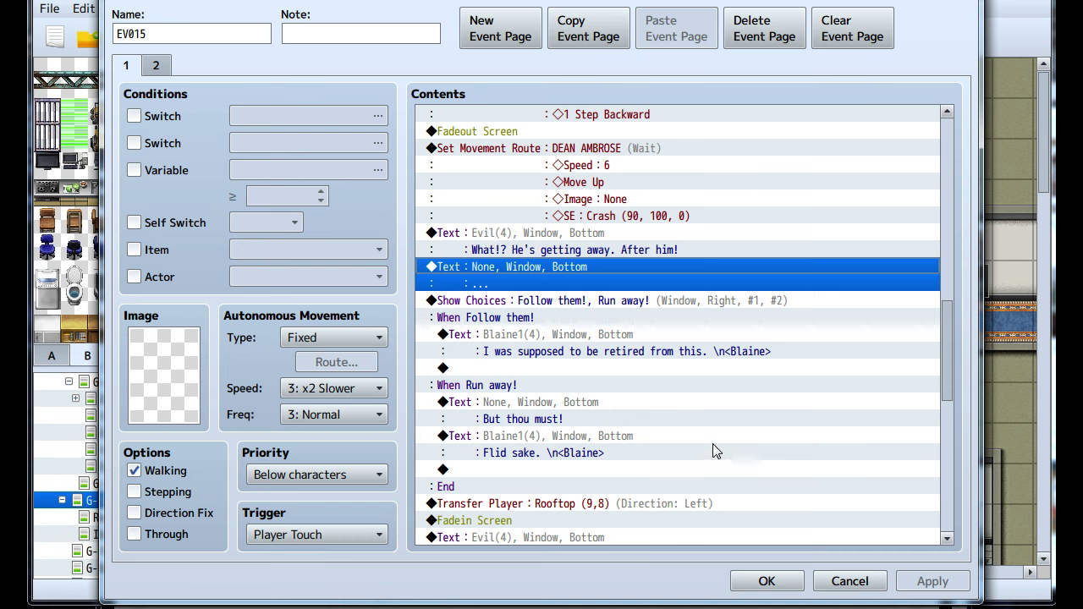
pyautogui.keyDown('shift'); pyautogui.click(528, 299); pyautogui.keyUp('shift')
pyautogui.click(493, 262)
pyautogui.press('Insert')
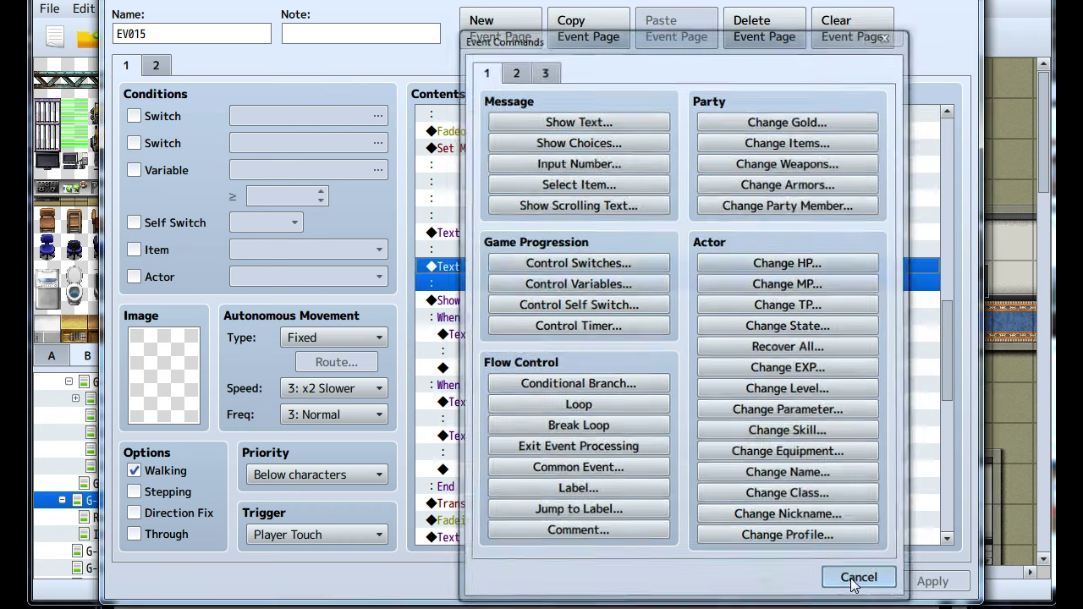
pyautogui.click(857, 579)
pyautogui.click(846, 580)
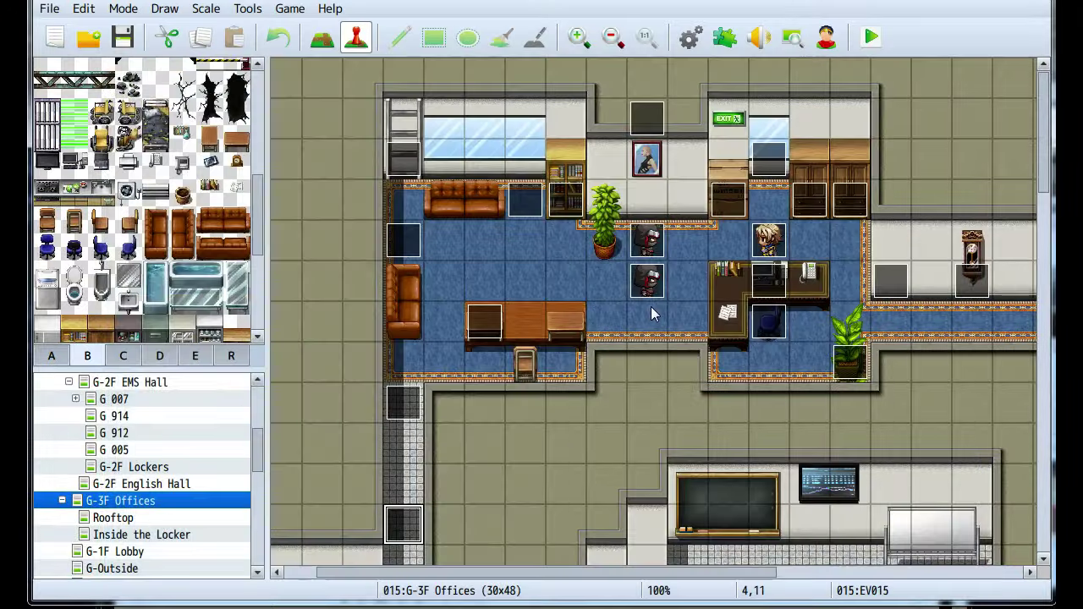
# View the Tent map and return to the 4-1 Exit: Cold Beach map
pyautogui.click(651, 313)
pyautogui.scroll(-10, 140, 483)
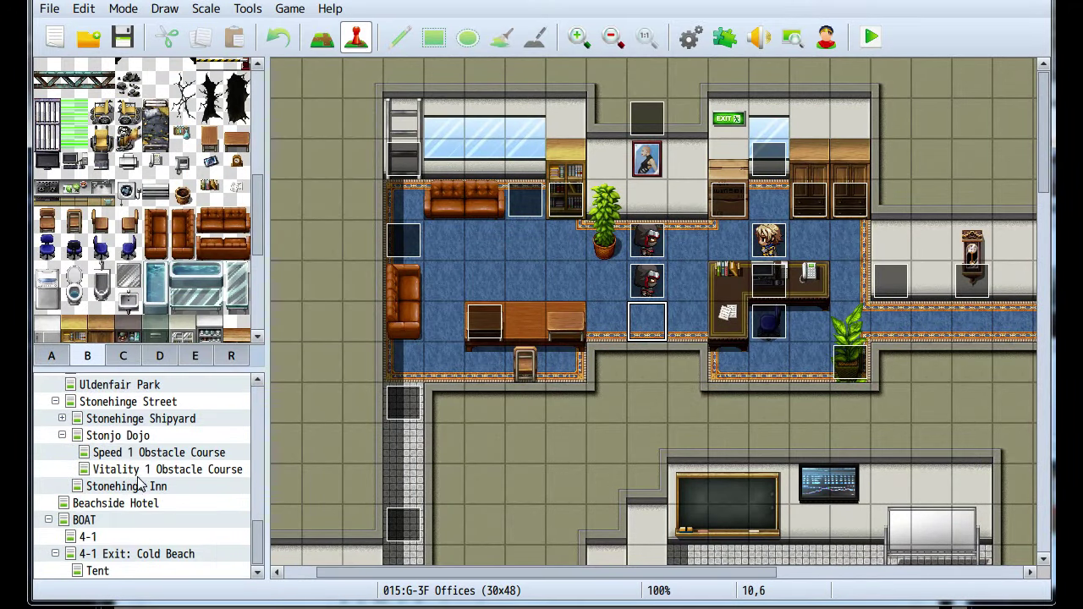
pyautogui.click(95, 573)
pyautogui.click(145, 556)
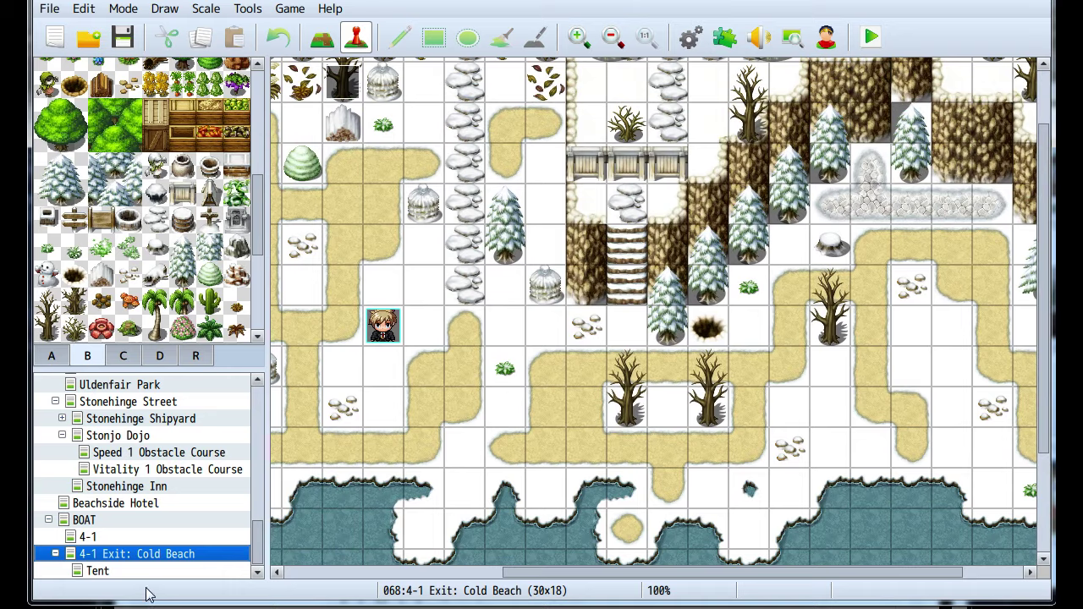
pyautogui.click(97, 571)
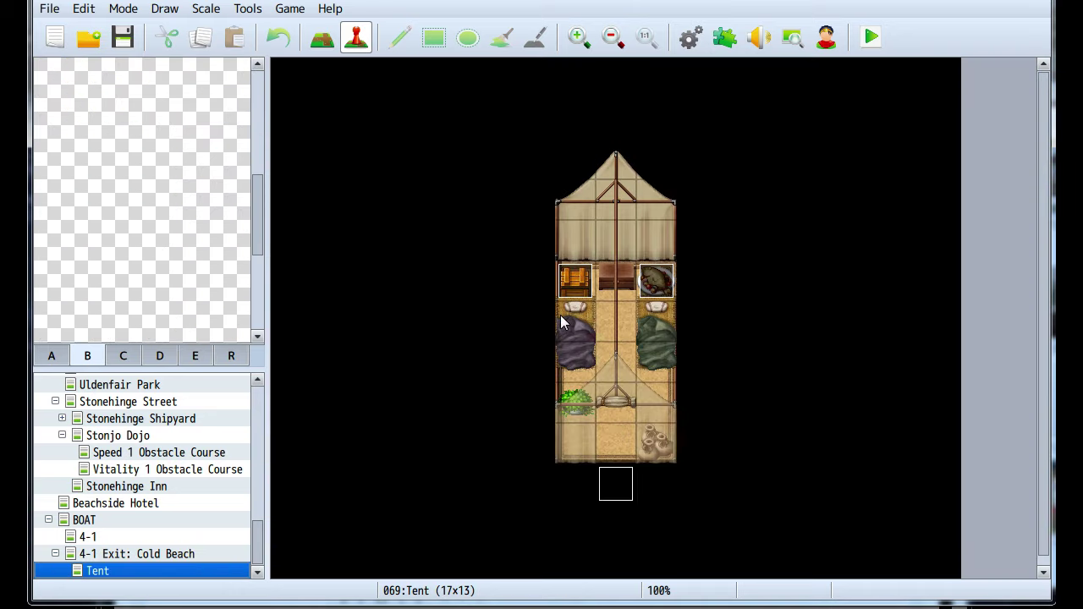
pyautogui.scroll(5, 139, 242)
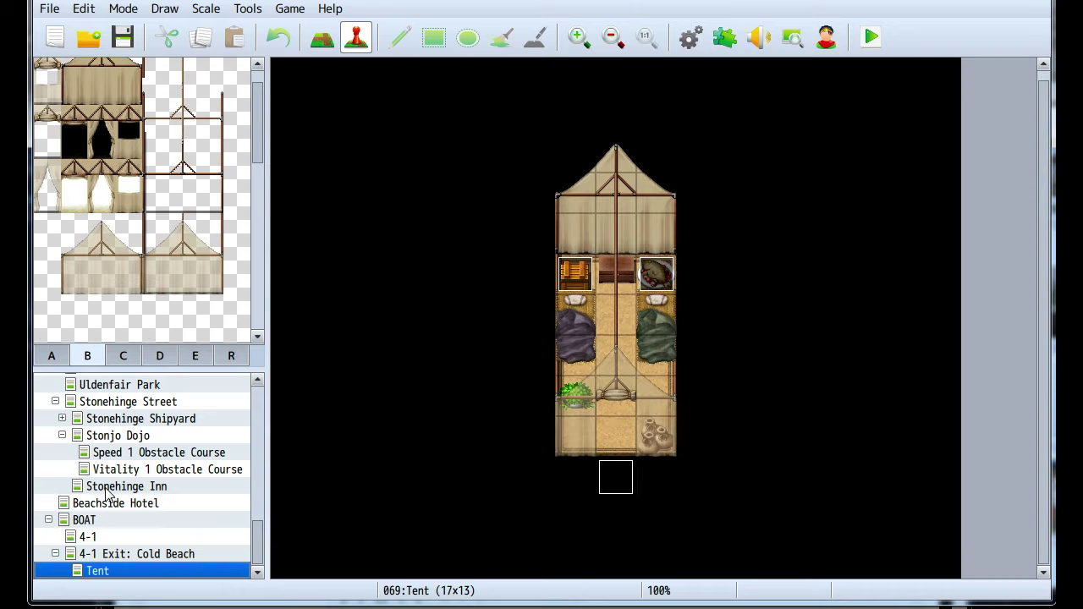
pyautogui.click(142, 554)
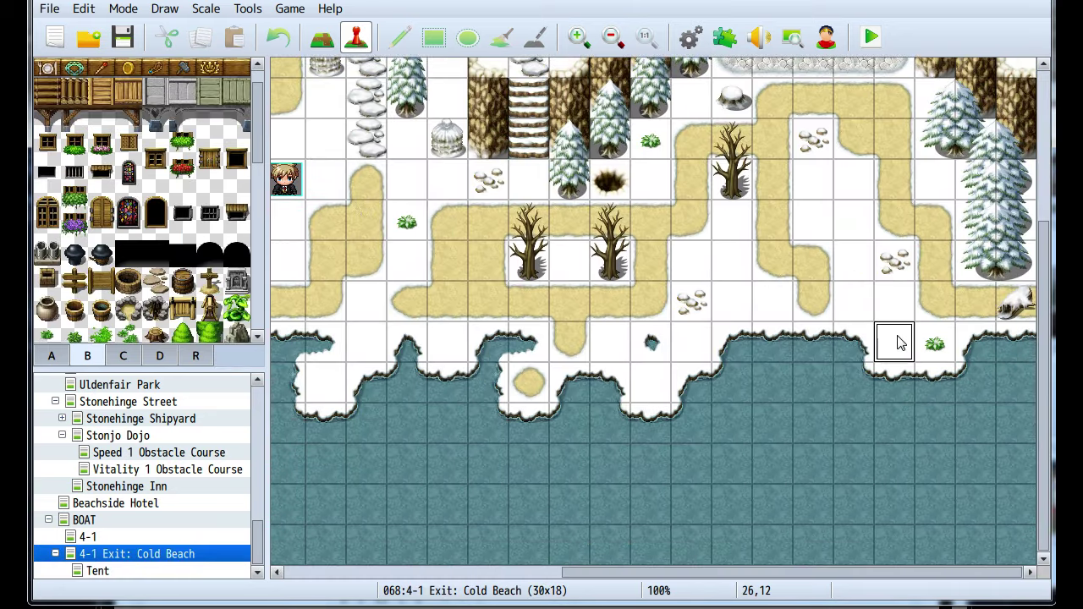
# Create an event at tile 26,12 on the snowy shore with its priority set to Same as characters
pyautogui.doubleClick(897, 341)
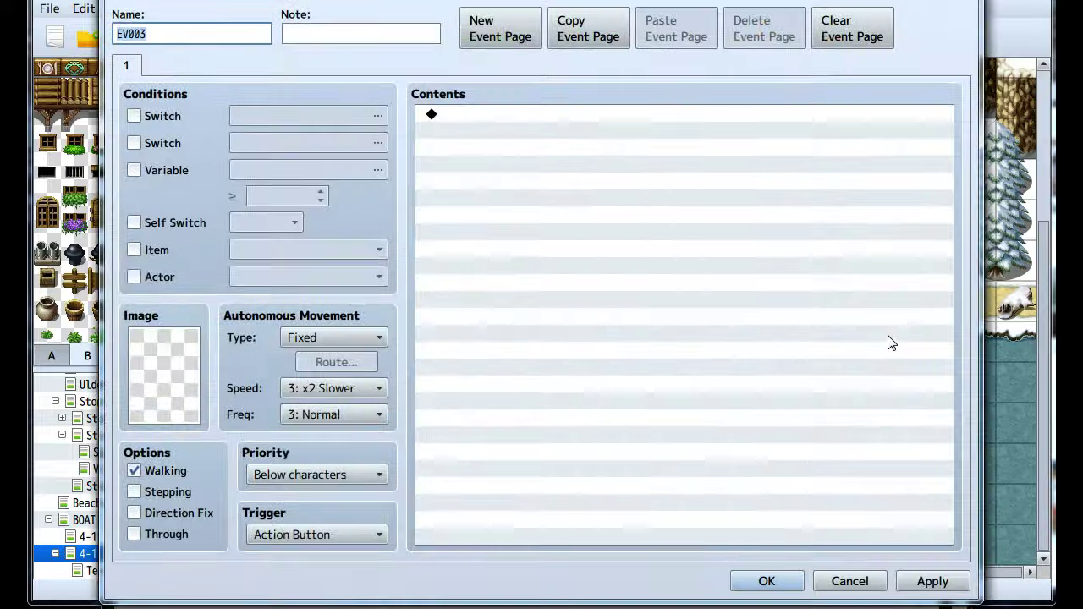
pyautogui.click(302, 474)
pyautogui.click(302, 515)
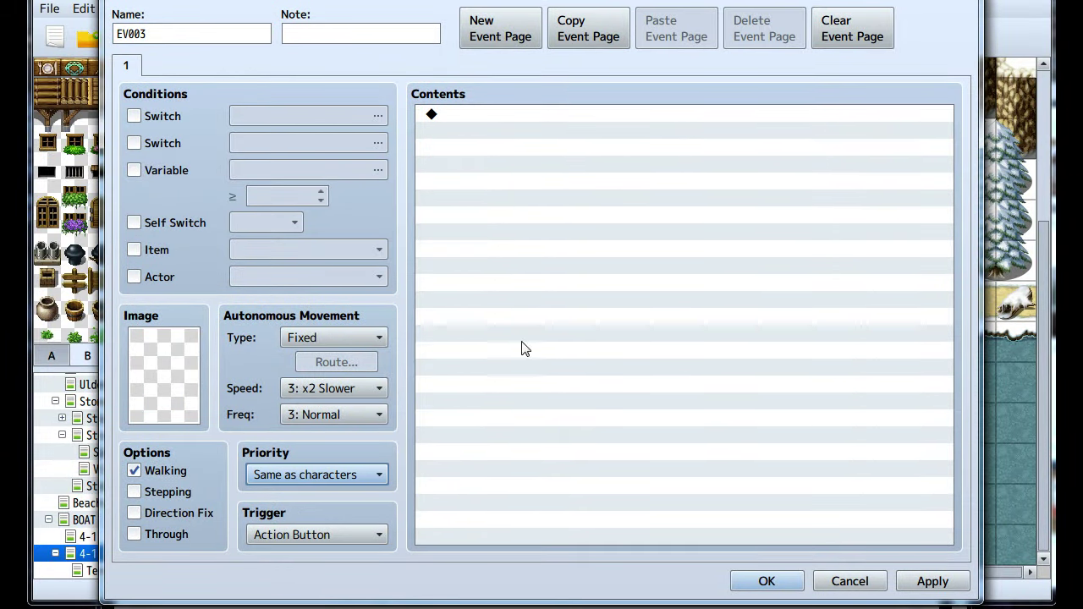
pyautogui.doubleClick(572, 321)
pyautogui.click(861, 581)
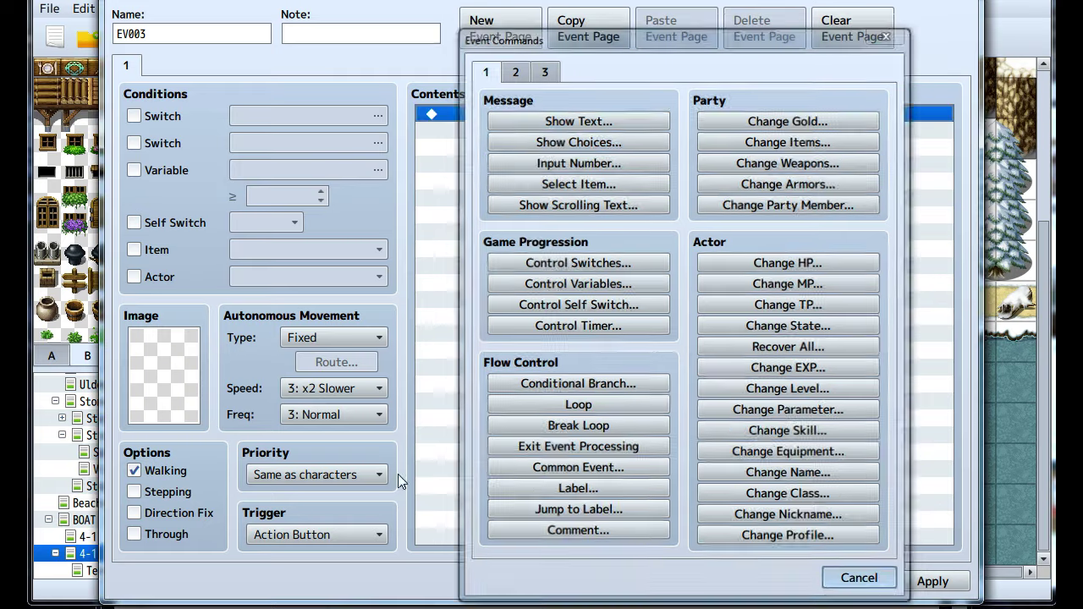
# Set the event's image to the left-facing orange fish from the Wma0f9W_whtdragon sheet
pyautogui.doubleClick(159, 385)
pyautogui.scroll(-18, 360, 325)
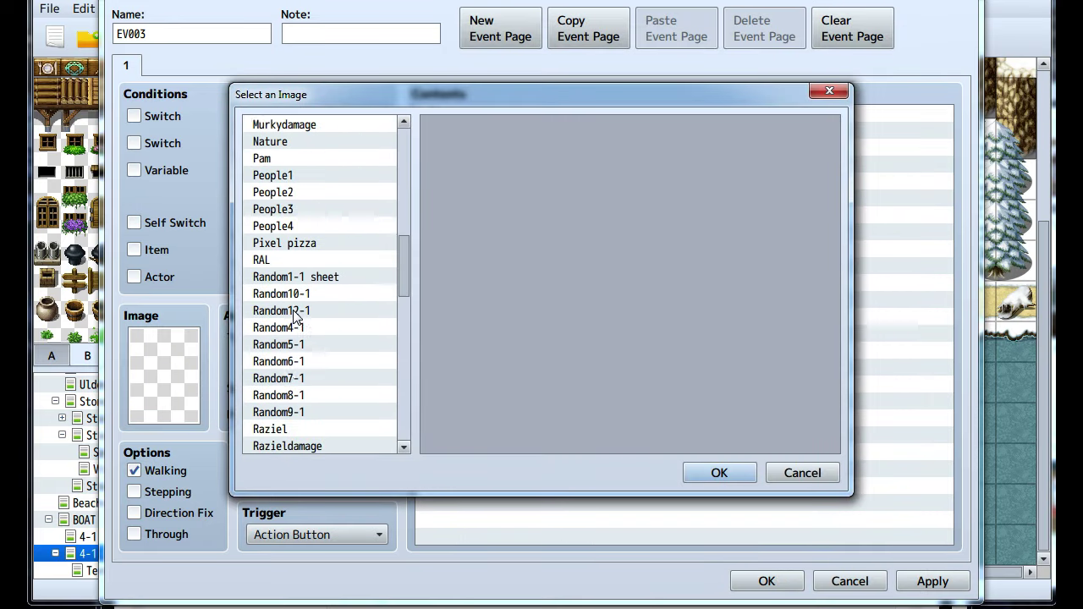
pyautogui.click(328, 326)
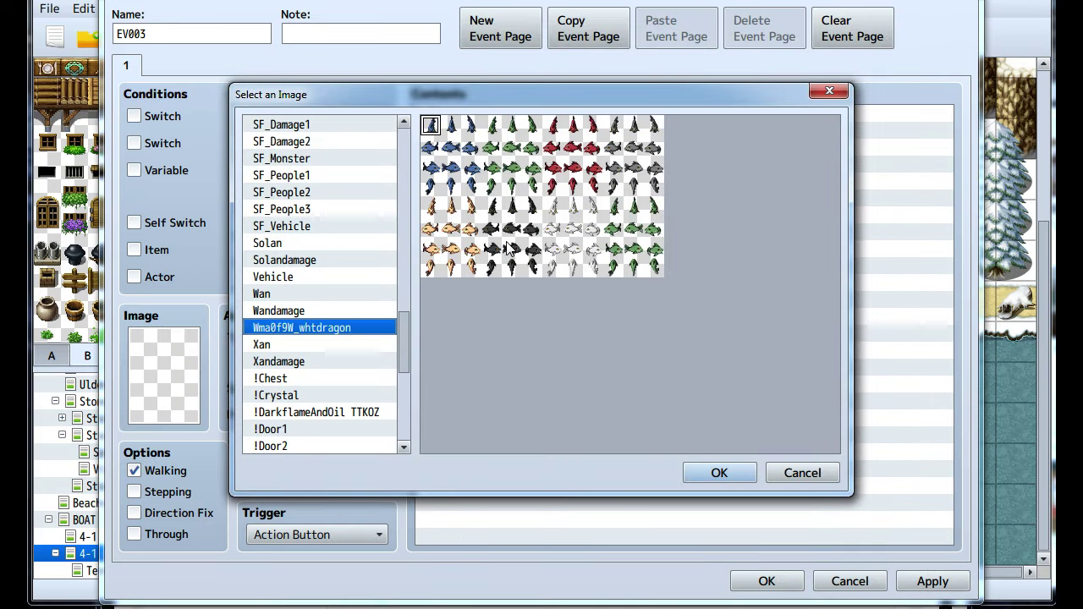
pyautogui.click(446, 231)
pyautogui.click(703, 472)
pyautogui.click(611, 304)
# Add a Show Text command without a face reading "So...cold. Need...juice."
pyautogui.doubleClick(508, 113)
pyautogui.click(504, 140)
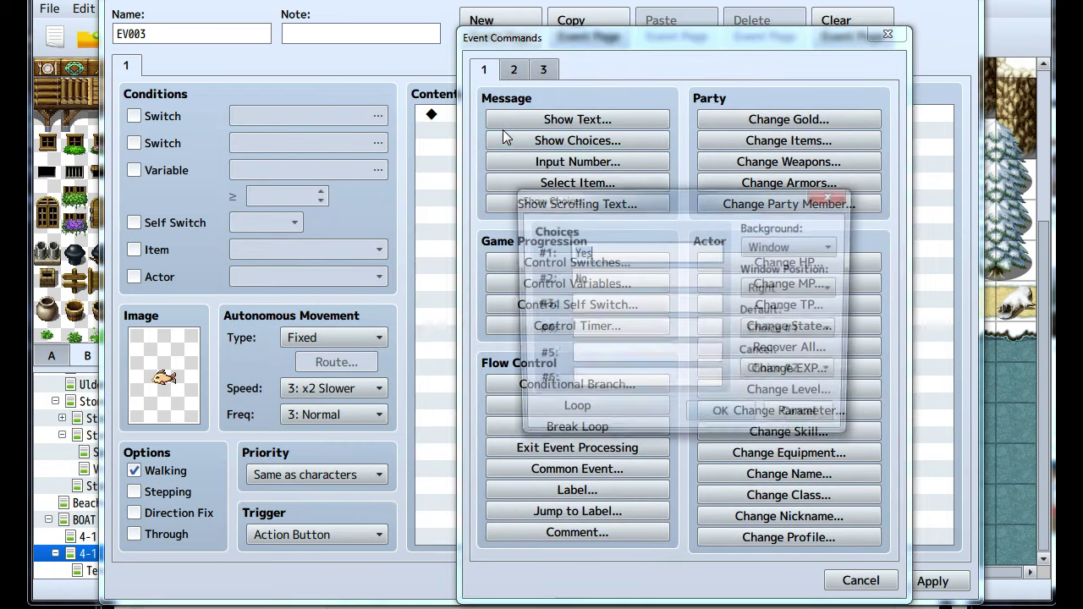
pyautogui.click(799, 421)
pyautogui.click(558, 120)
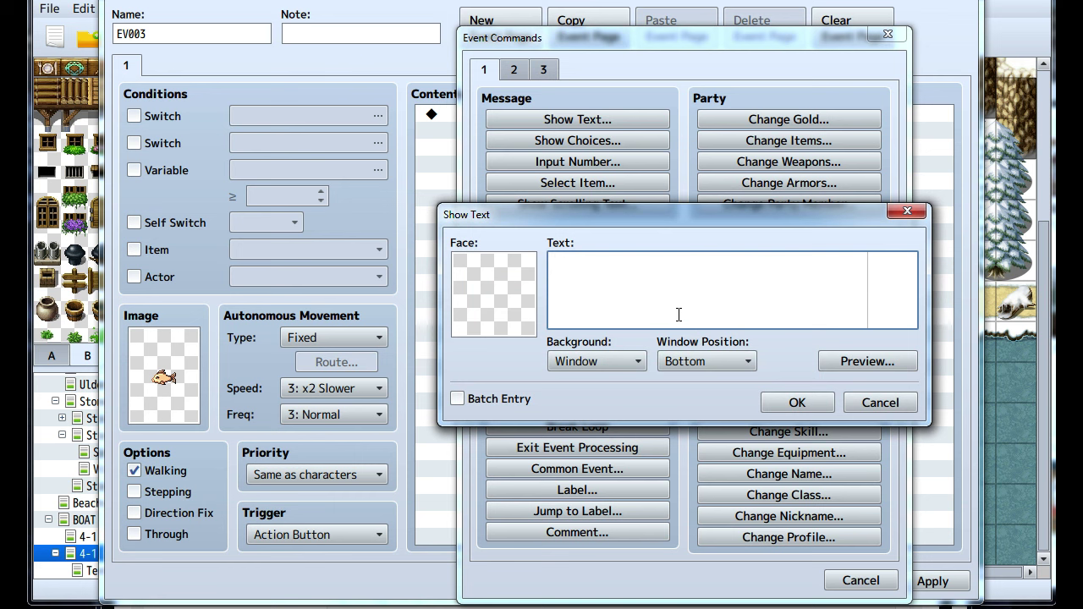
pyautogui.write('So...cold. Need...jice.uice.')
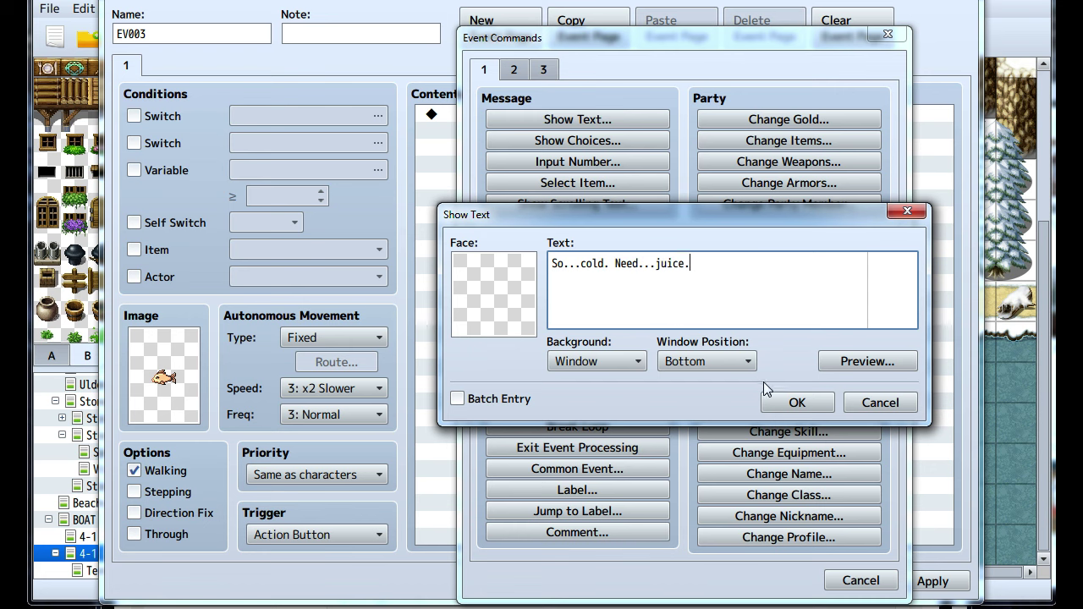
pyautogui.click(795, 402)
# Add a second Show Text command with the text "\n<Blaine>" and the fourth Blaine1 face in the upper row
pyautogui.doubleClick(520, 258)
pyautogui.click(518, 119)
pyautogui.write('\\n<Blaine>')
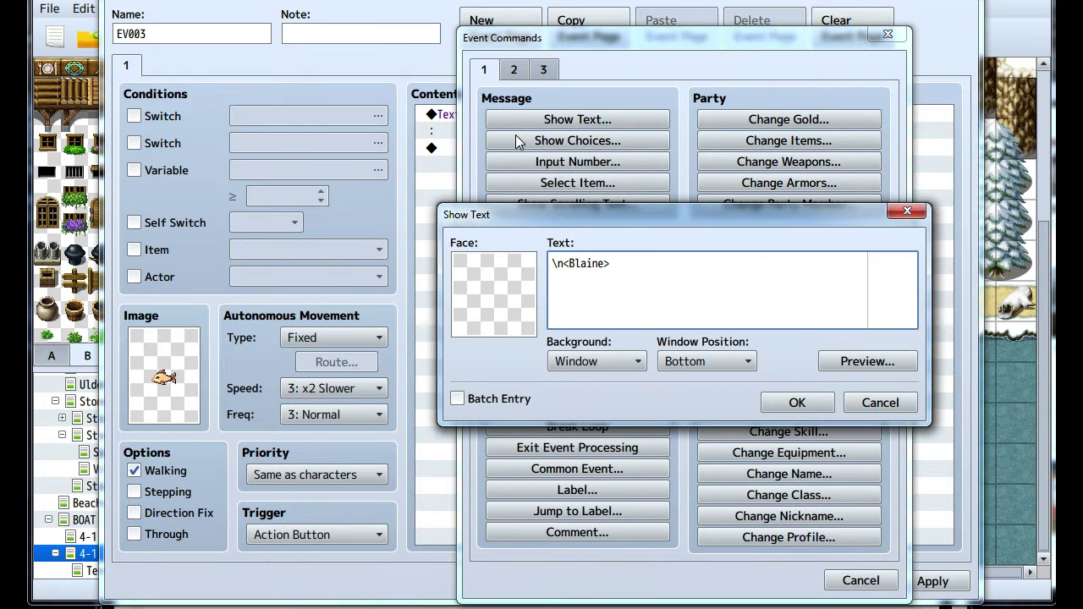
pyautogui.doubleClick(495, 292)
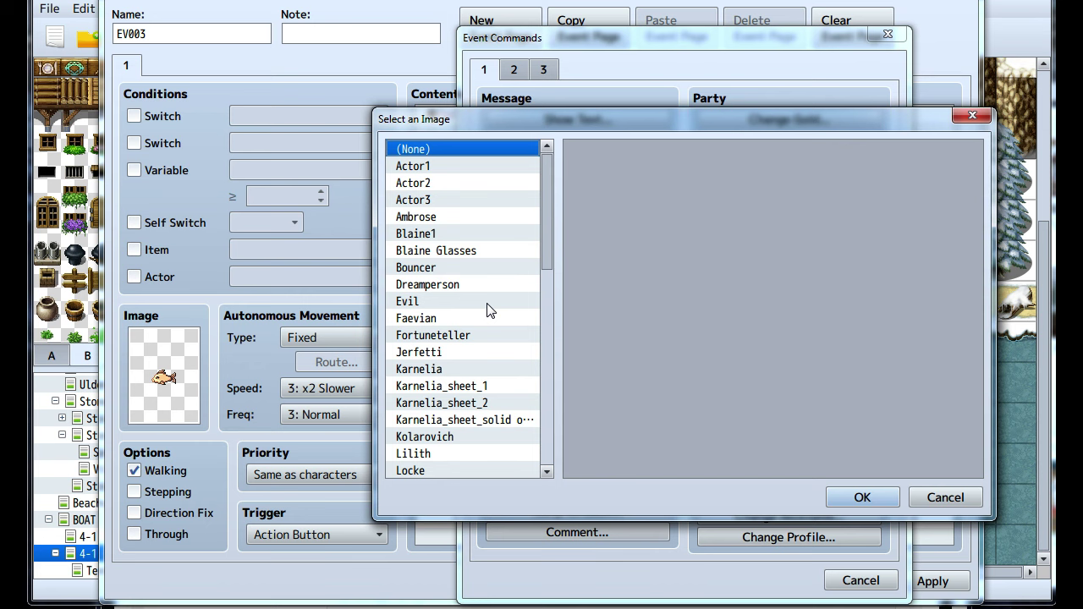
pyautogui.scroll(-2, 491, 310)
pyautogui.scroll(2, 500, 278)
pyautogui.scroll(-2, 502, 276)
pyautogui.scroll(-2, 482, 288)
pyautogui.scroll(3, 449, 319)
pyautogui.click(457, 234)
pyautogui.click(846, 191)
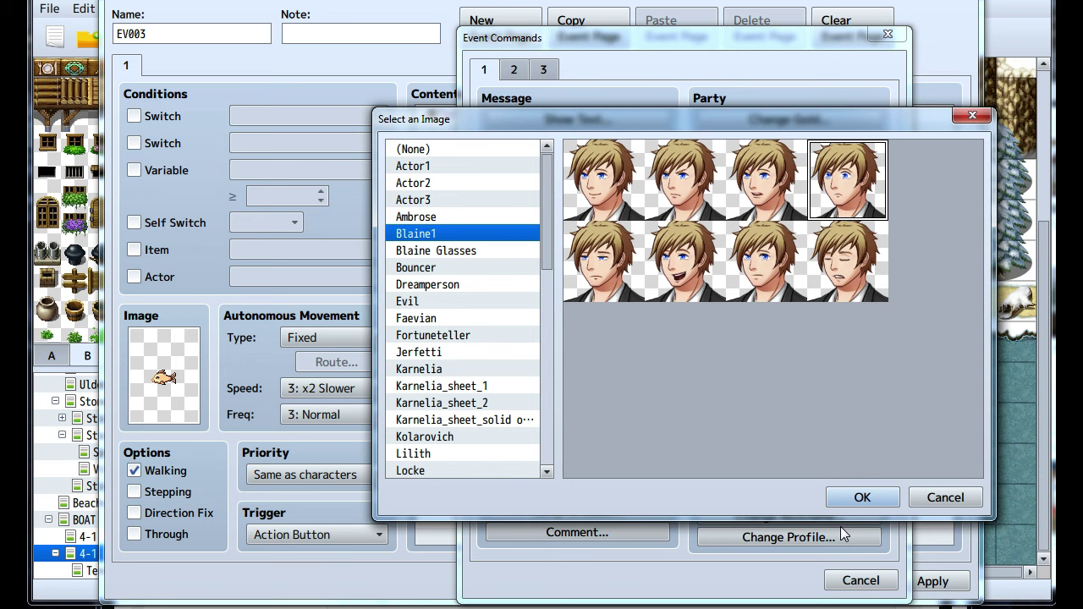
pyautogui.click(856, 498)
pyautogui.click(795, 402)
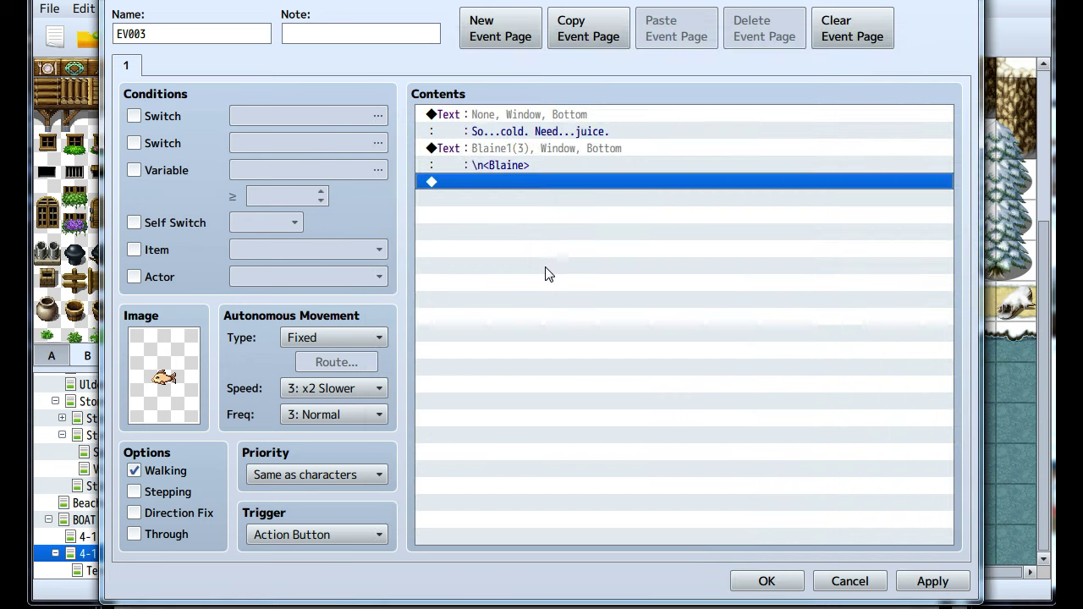
# Add a Conditional Branch below the messages that checks whether the party has the item Fish Juice, without an else branch
pyautogui.doubleClick(577, 295)
pyautogui.click(578, 384)
pyautogui.click(594, 182)
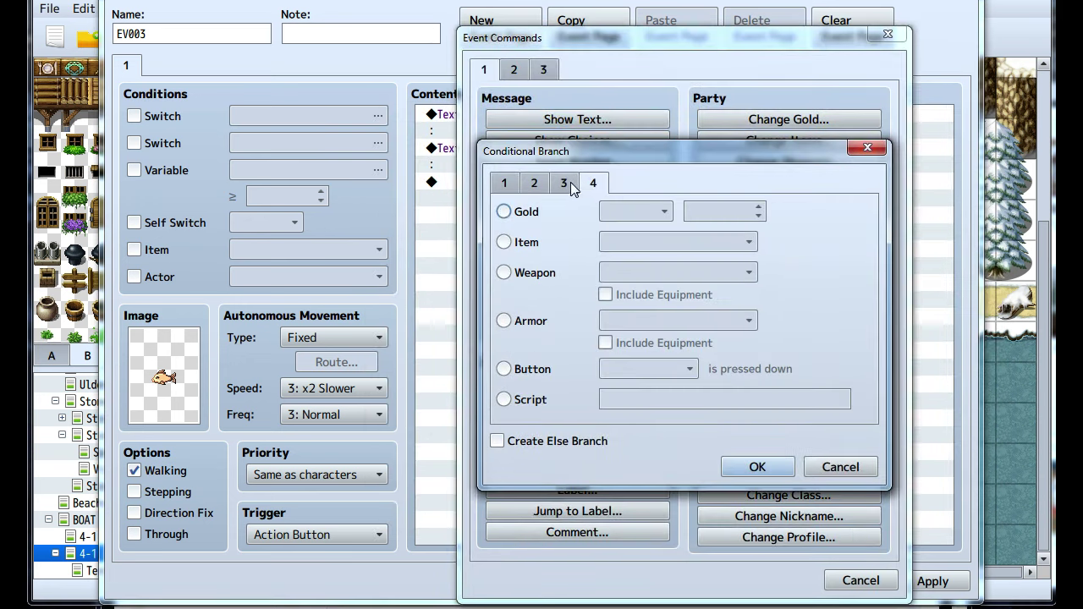
pyautogui.click(526, 244)
pyautogui.click(627, 244)
pyautogui.scroll(-6, 685, 423)
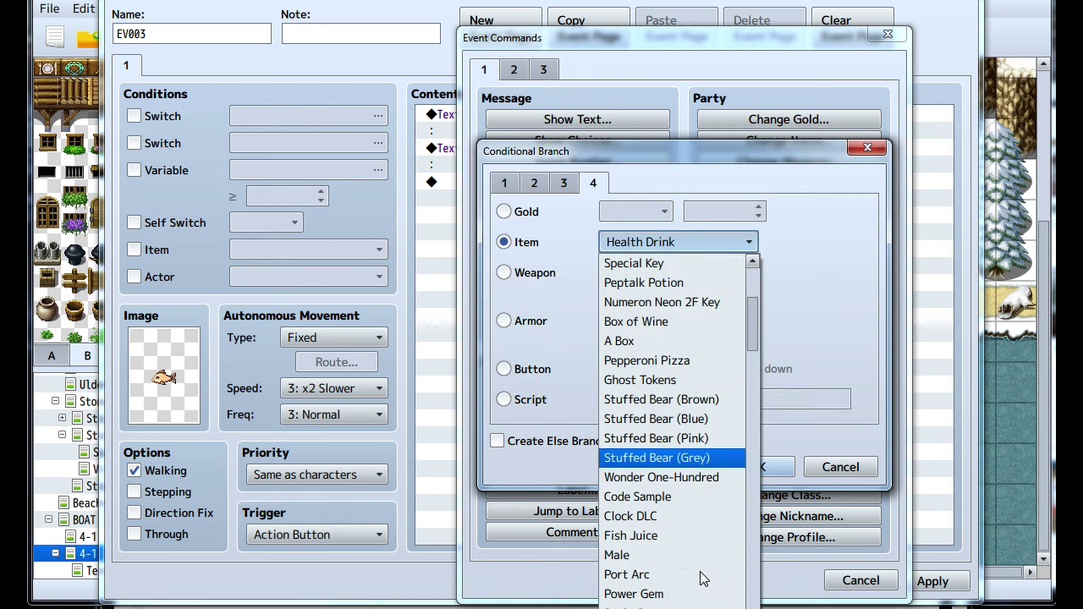
pyautogui.scroll(1, 673, 516)
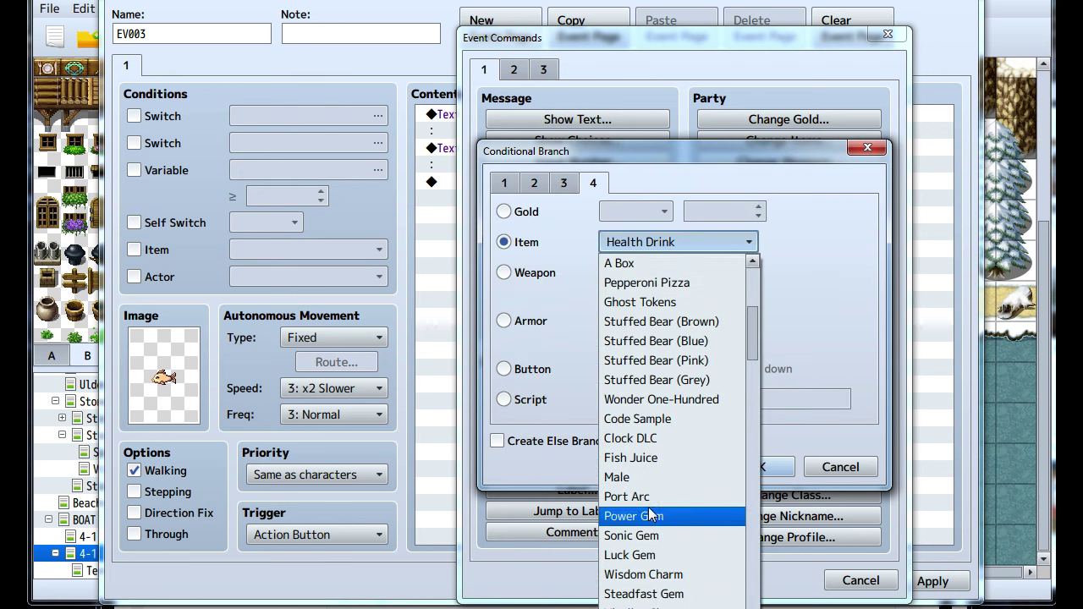
pyautogui.click(644, 461)
pyautogui.click(757, 466)
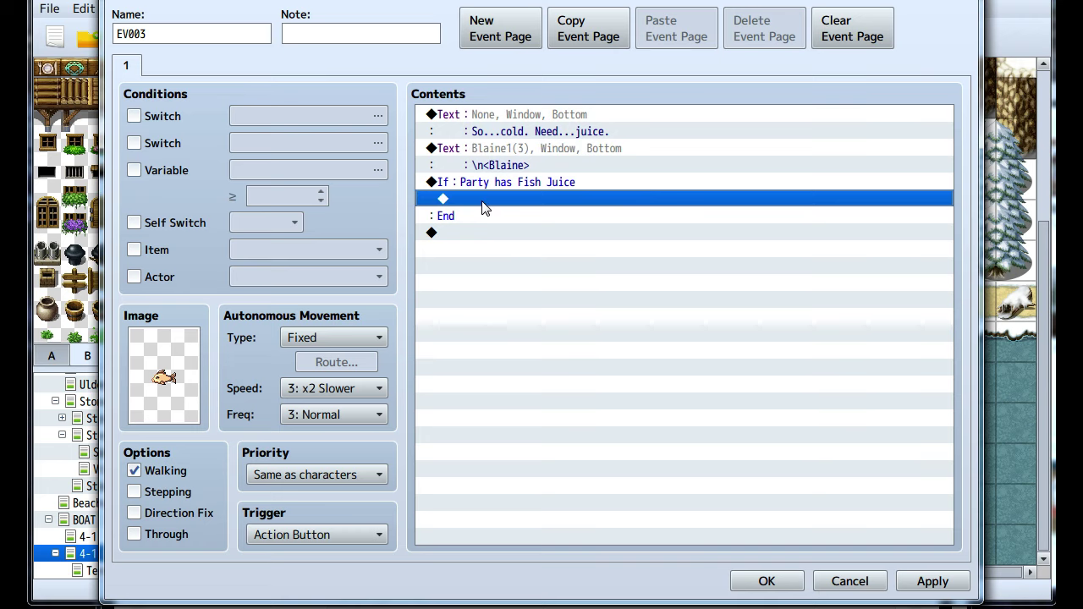
# Add a Show Choices command inside the Fish Juice branch with "(Give Fish Juice.)", "(Laugh at it.)" and "(Exit)", using Choice #3 for cancel
pyautogui.doubleClick(506, 200)
pyautogui.click(518, 142)
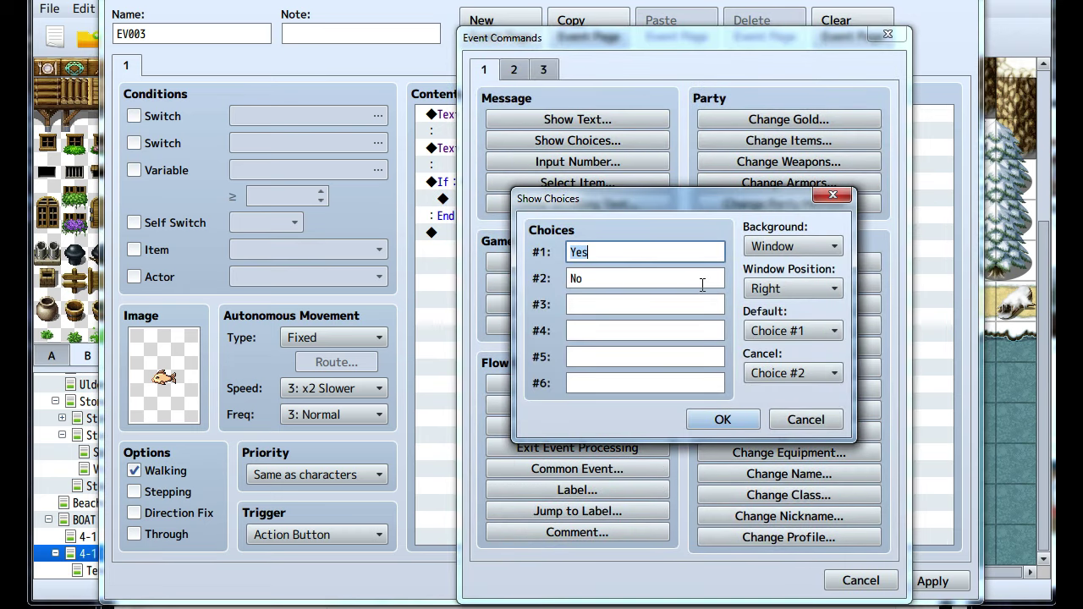
pyautogui.write('(Give Fish Juice.')
pyautogui.press('Tab')
pyautogui.write('(')
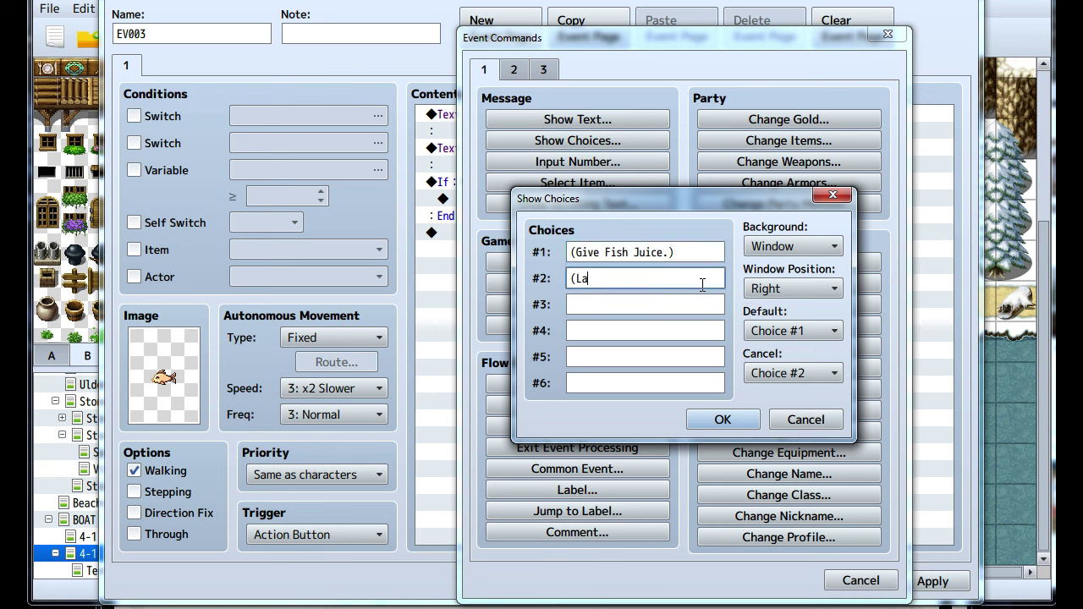
pyautogui.write('Laugh at it.)')
pyautogui.press('Tab')
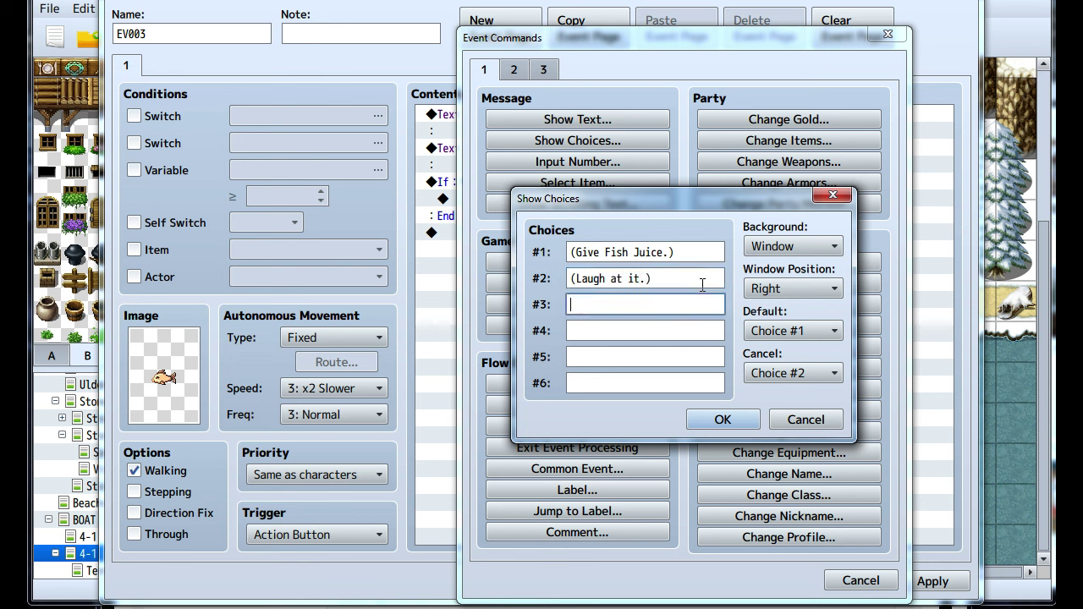
pyautogui.write('(Exit')
pyautogui.click(759, 372)
pyautogui.click(773, 471)
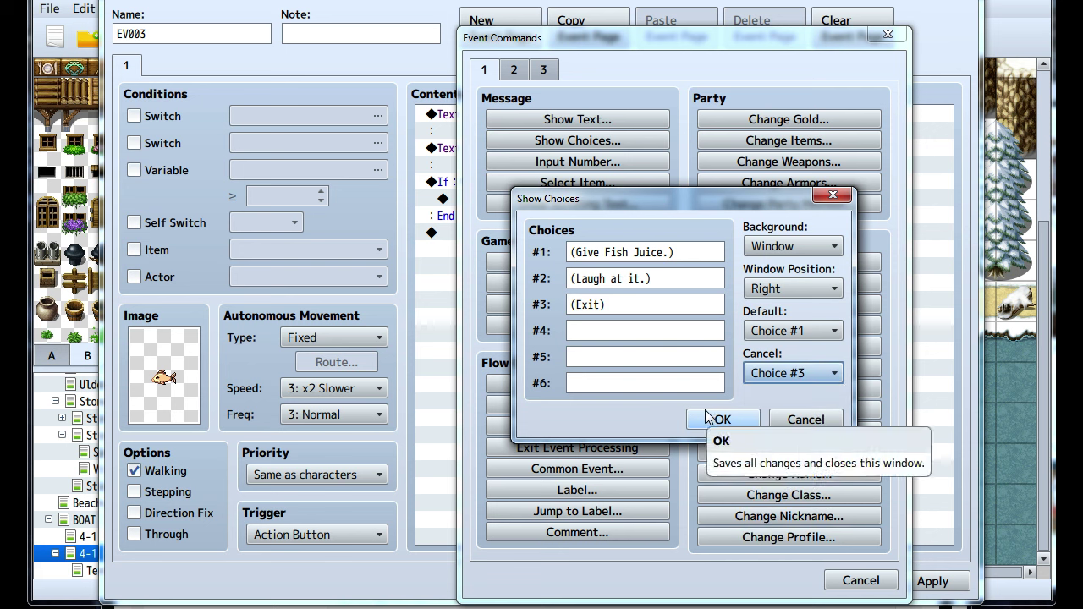
pyautogui.click(715, 419)
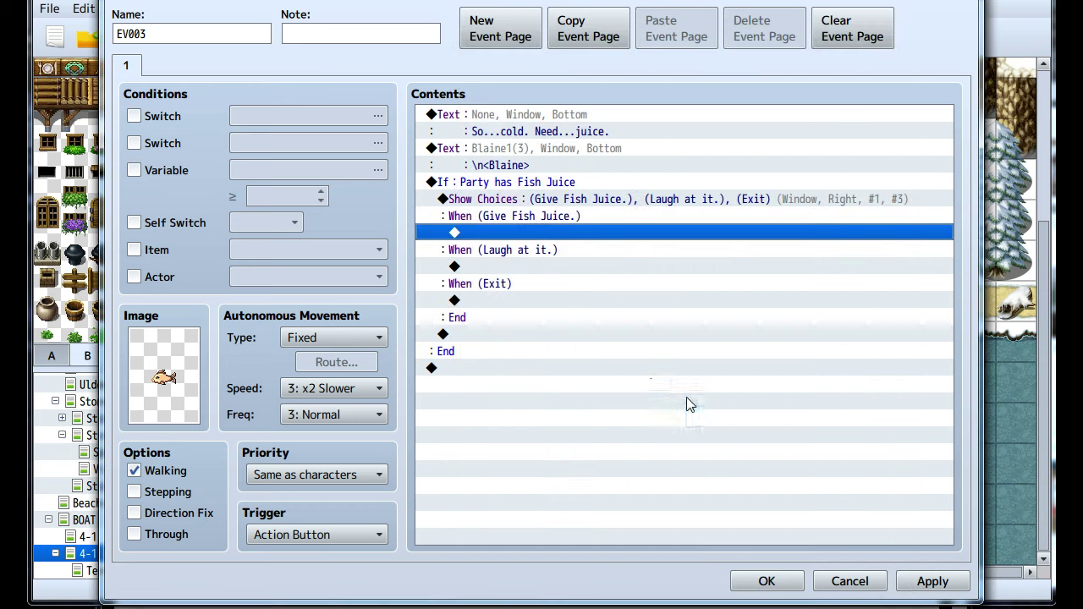
# Add a Show Text command without a face under the "(Laugh at it.)" choice reading "You cruel, cruel person."
pyautogui.doubleClick(529, 268)
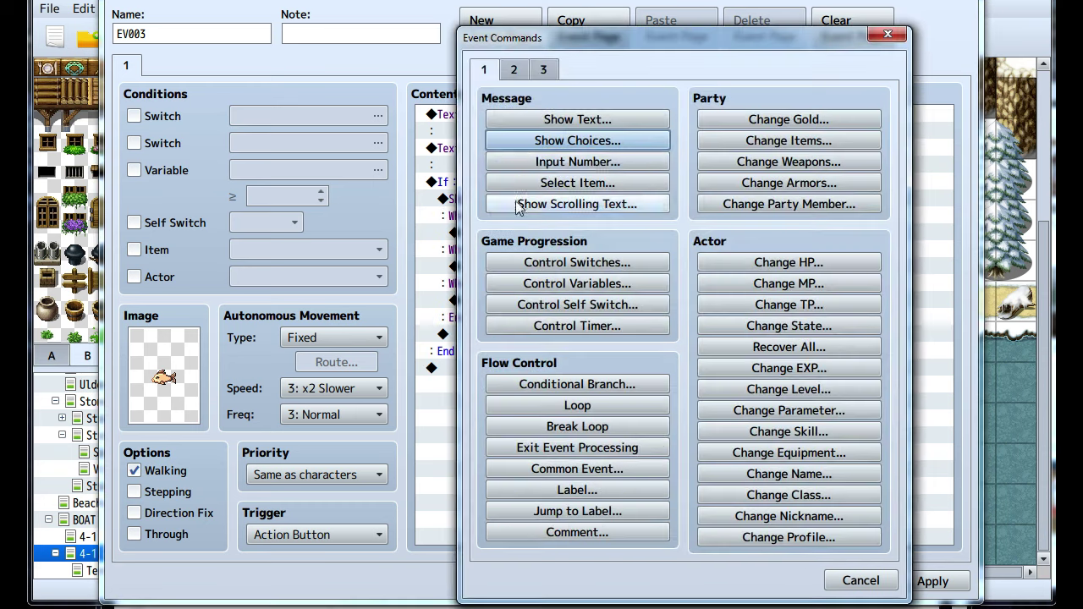
pyautogui.click(536, 125)
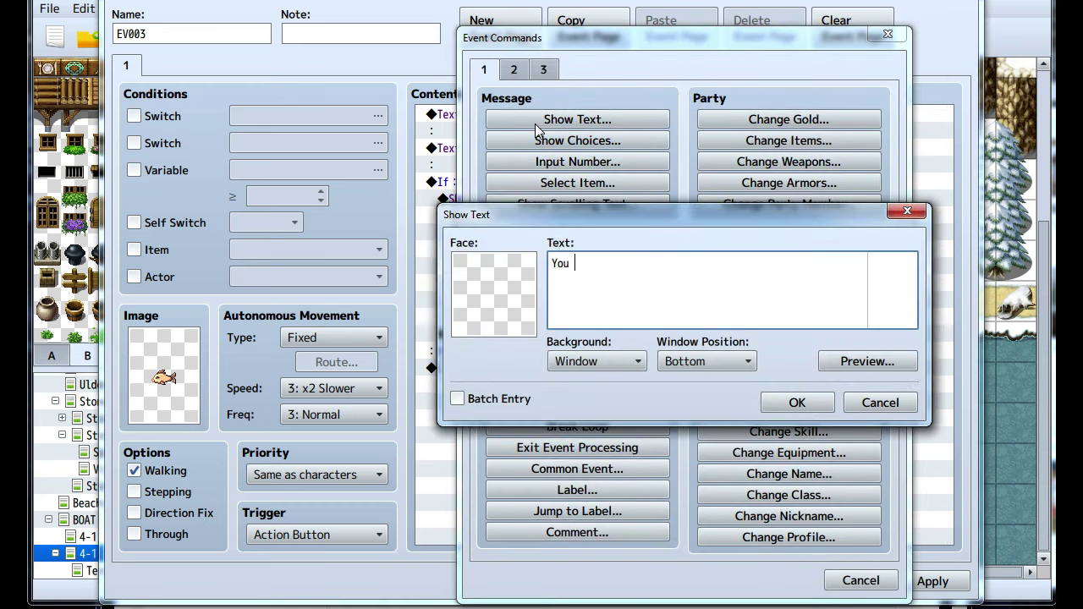
pyautogui.write('You cruel, cruel person.')
pyautogui.click(790, 403)
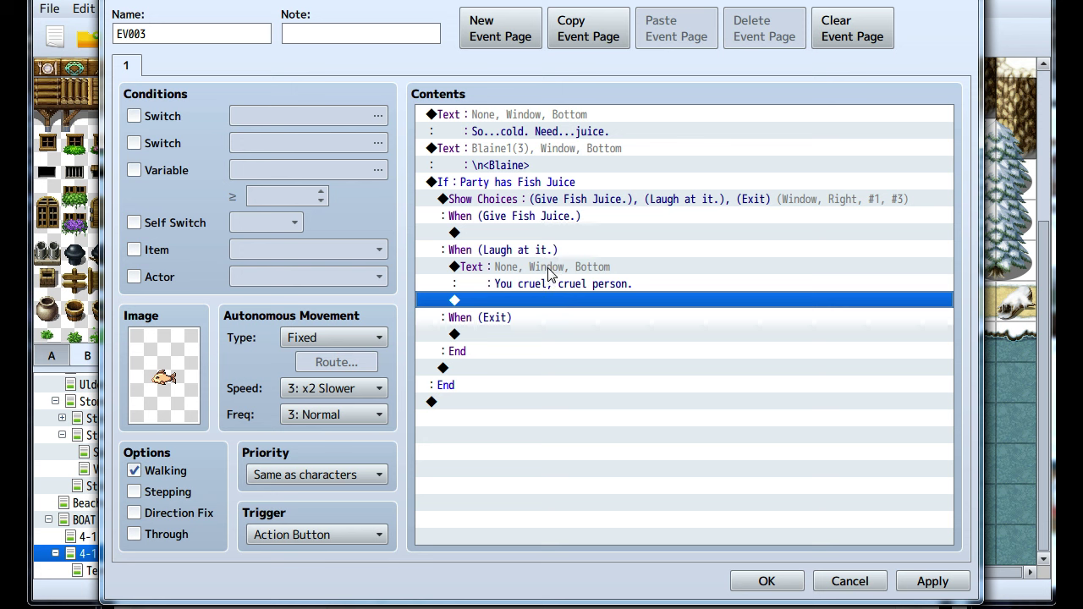
# Extend the "(Laugh at it.)" message with "Although you probably chose this out of curiosity to see what would happen. We should reward you for your choice exploring efforts."
pyautogui.click(550, 272)
pyautogui.rightClick(558, 273)
pyautogui.click(584, 297)
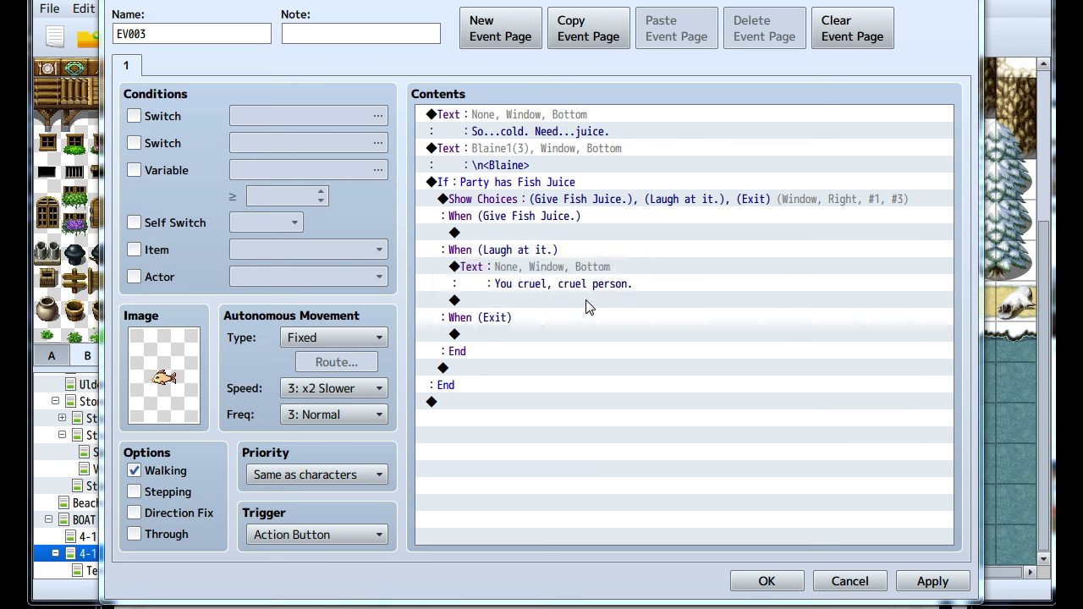
pyautogui.write('Although y')
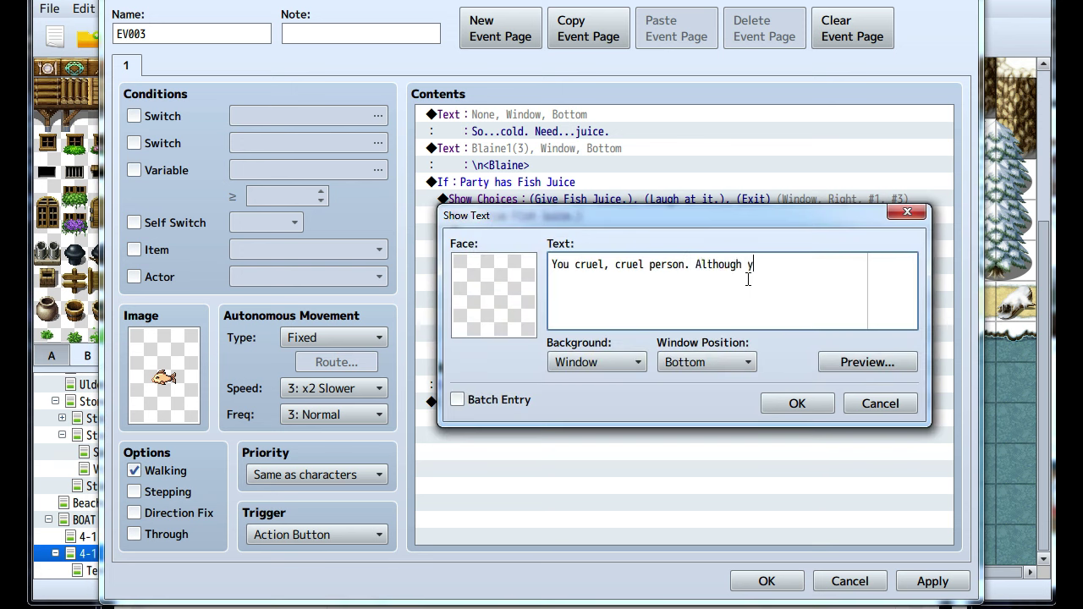
pyautogui.write('ou probably chose this ou to')
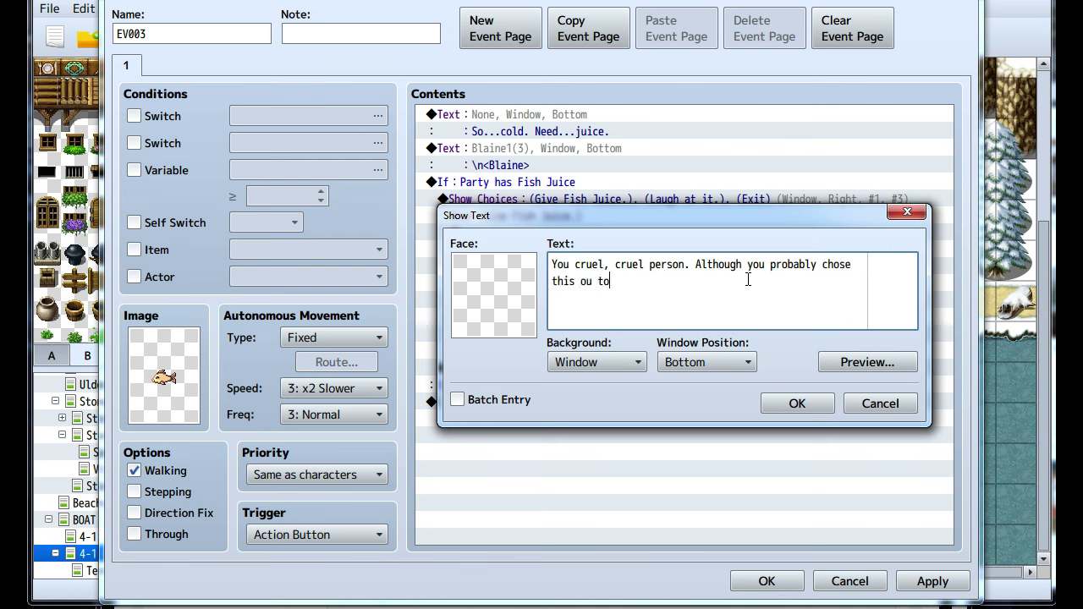
pyautogui.write('t ocurissity to see what woul')
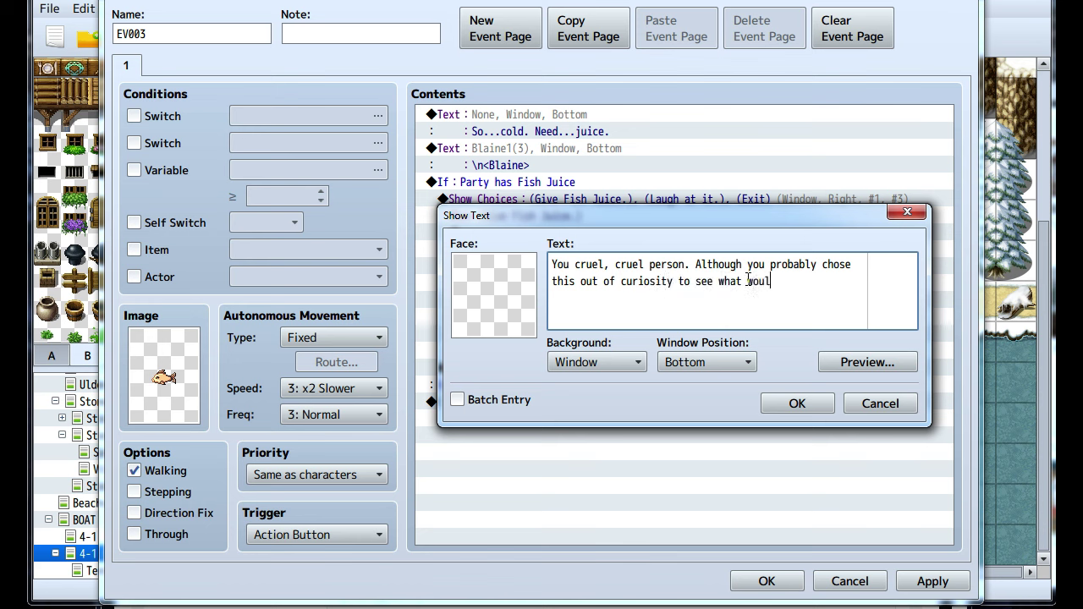
pyautogui.write('d happen. We')
pyautogui.press('Return')
pyautogui.write('shoul')
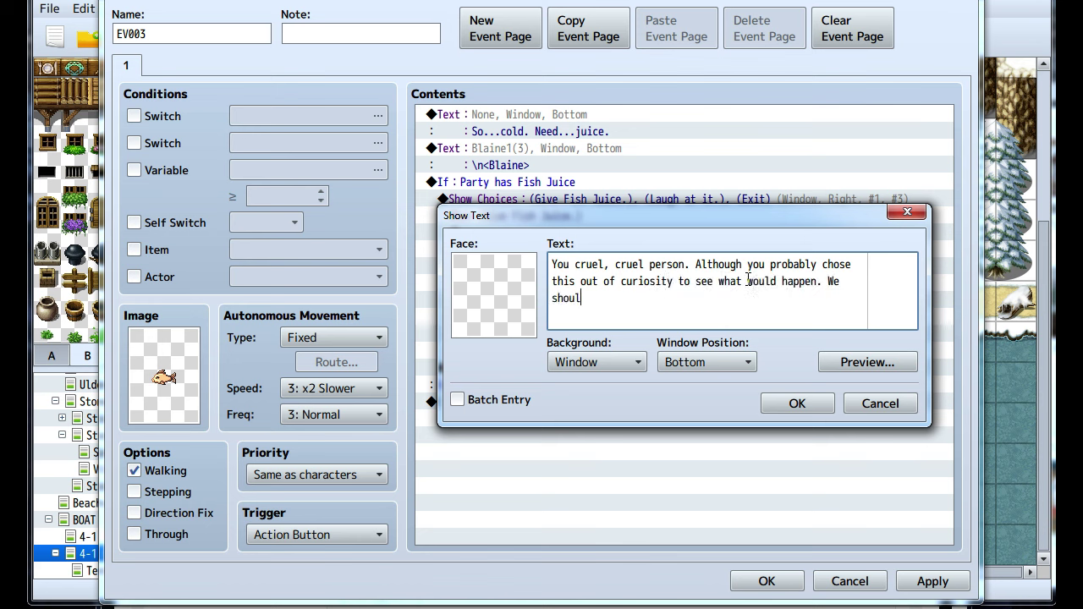
pyautogui.write('d reward you for your')
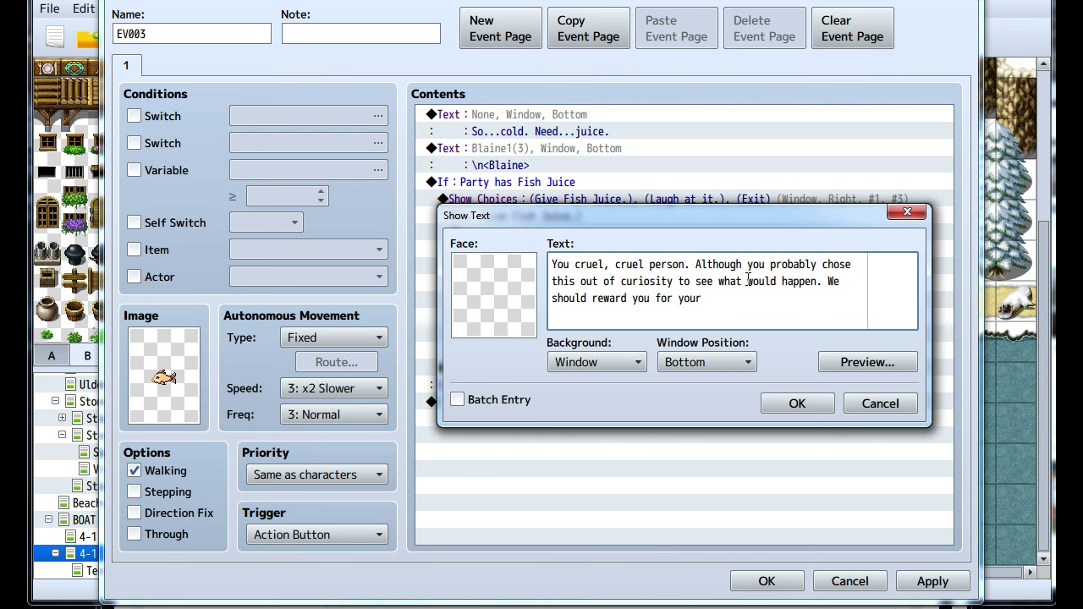
pyautogui.write(' choice exploring efforts.')
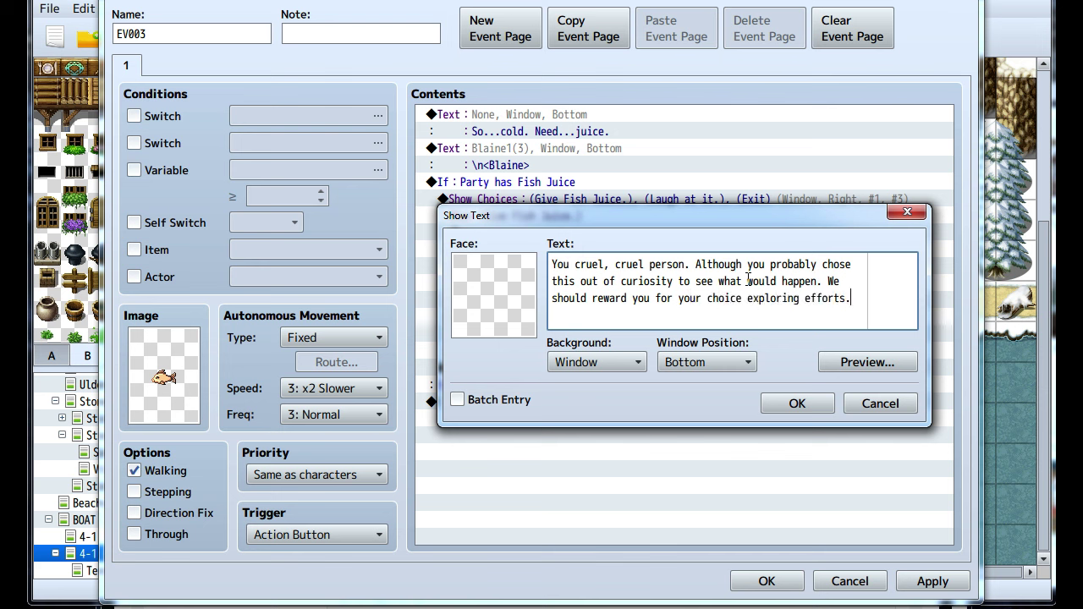
pyautogui.click(814, 408)
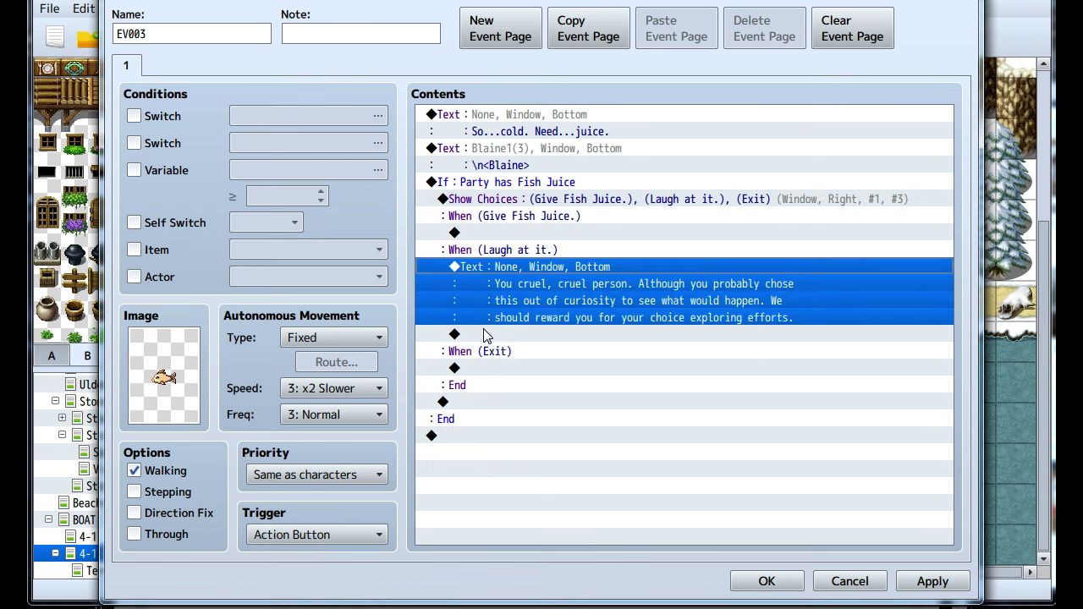
# Add a second Show Text command under the "(Laugh at it.)" choice reading "But we won't."
pyautogui.doubleClick(511, 229)
pyautogui.click(546, 121)
pyautogui.write('Butw e d')
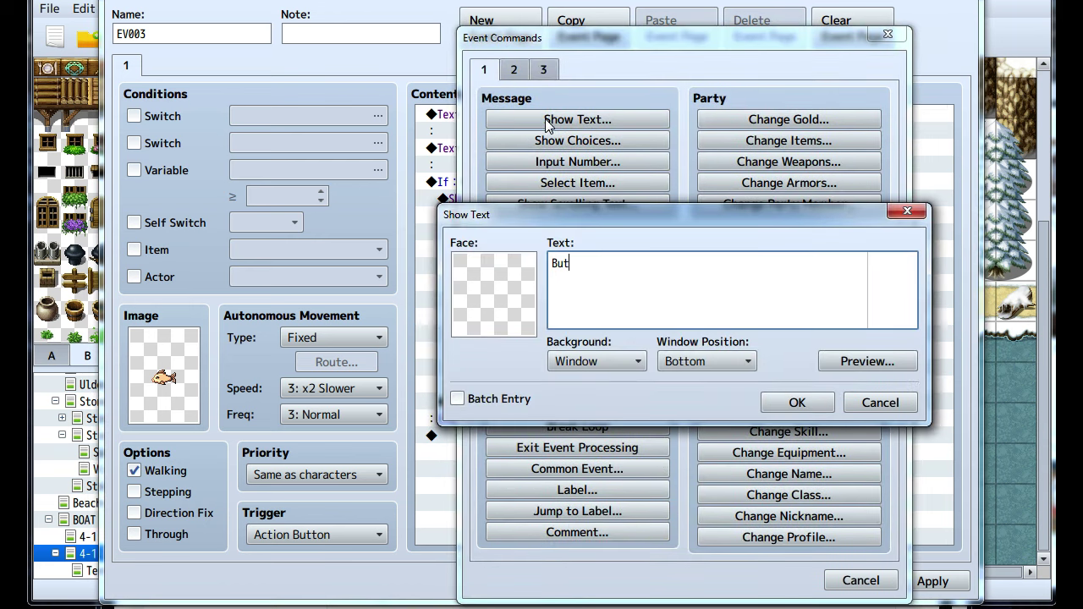
pyautogui.write(" won't.")
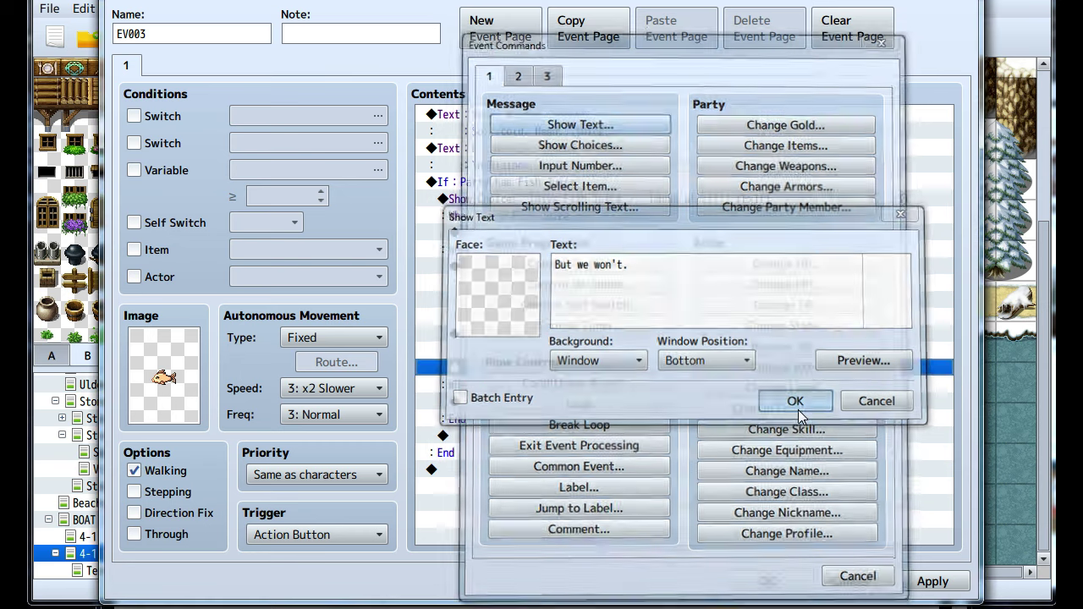
pyautogui.click(798, 408)
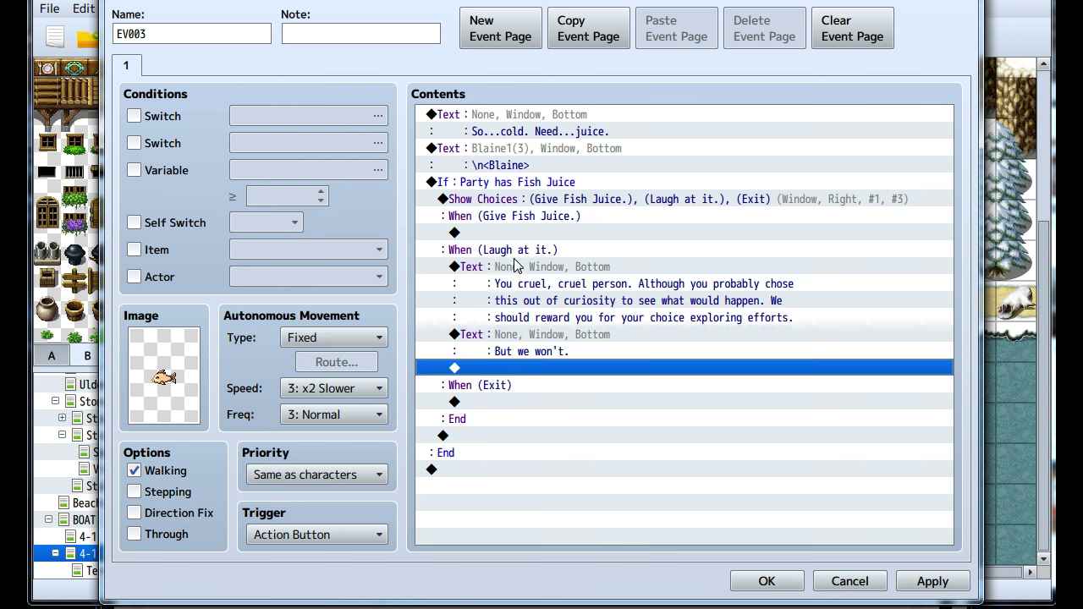
# Add a Change Items command under the "(Give Fish Juice.)" choice that decreases Fish Juice by 1
pyautogui.doubleClick(516, 234)
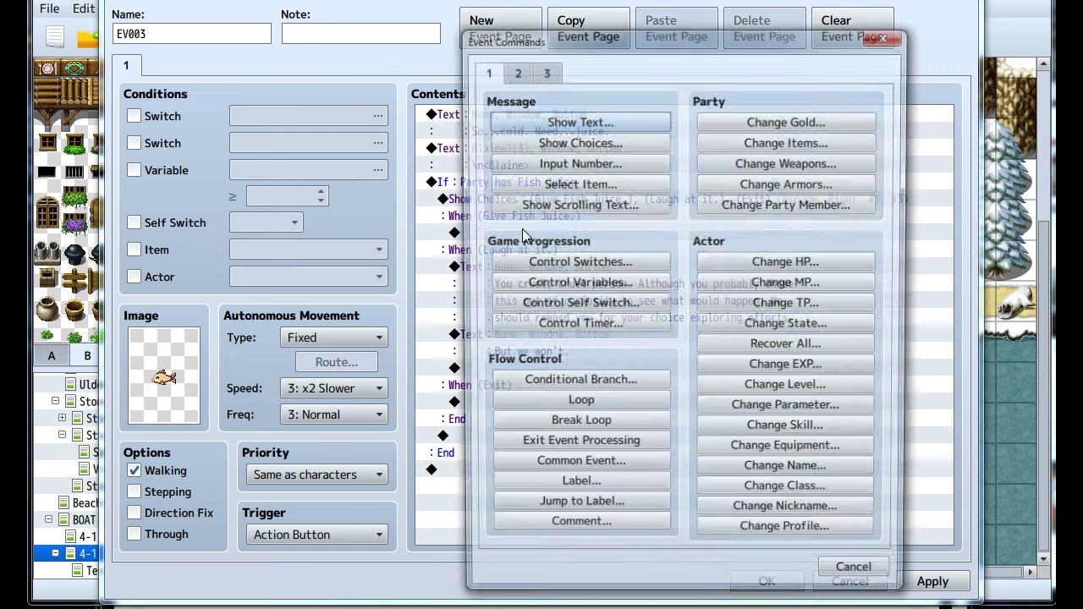
pyautogui.click(708, 141)
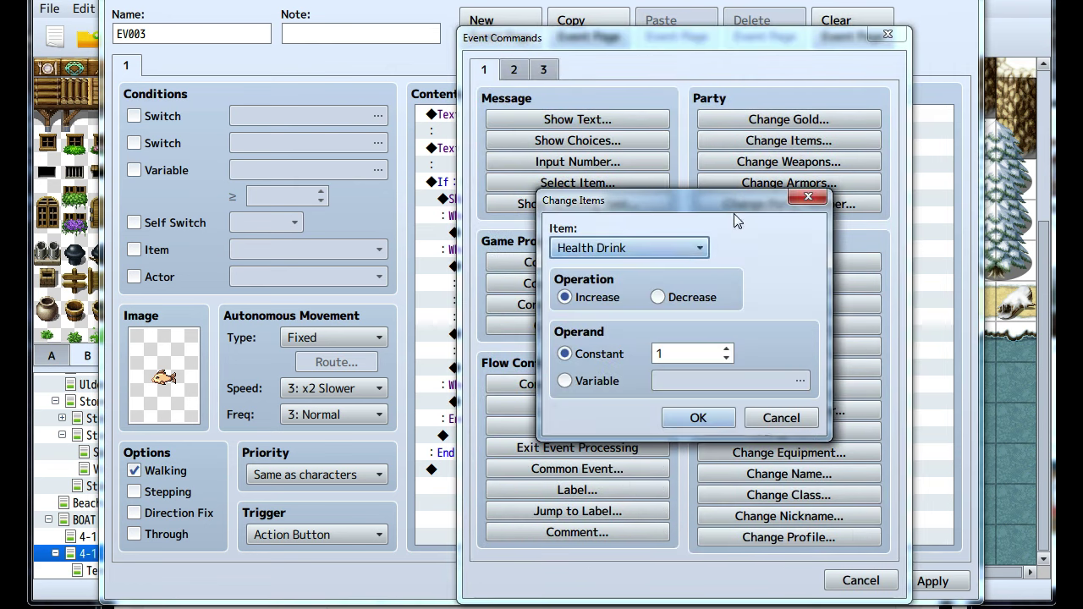
pyautogui.click(643, 247)
pyautogui.scroll(-1, 601, 484)
pyautogui.scroll(-5, 601, 485)
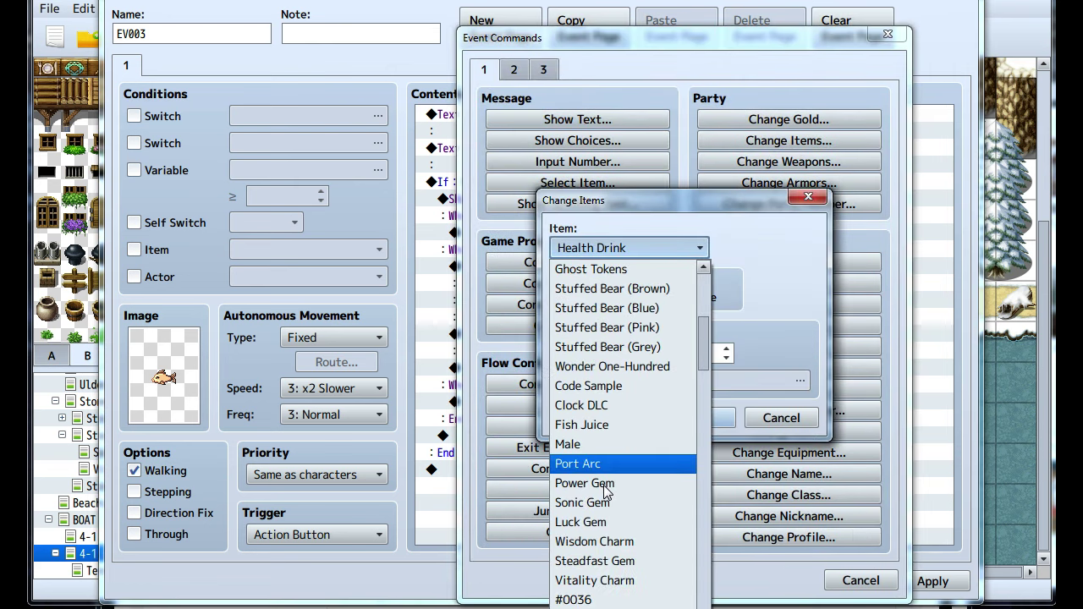
pyautogui.click(584, 424)
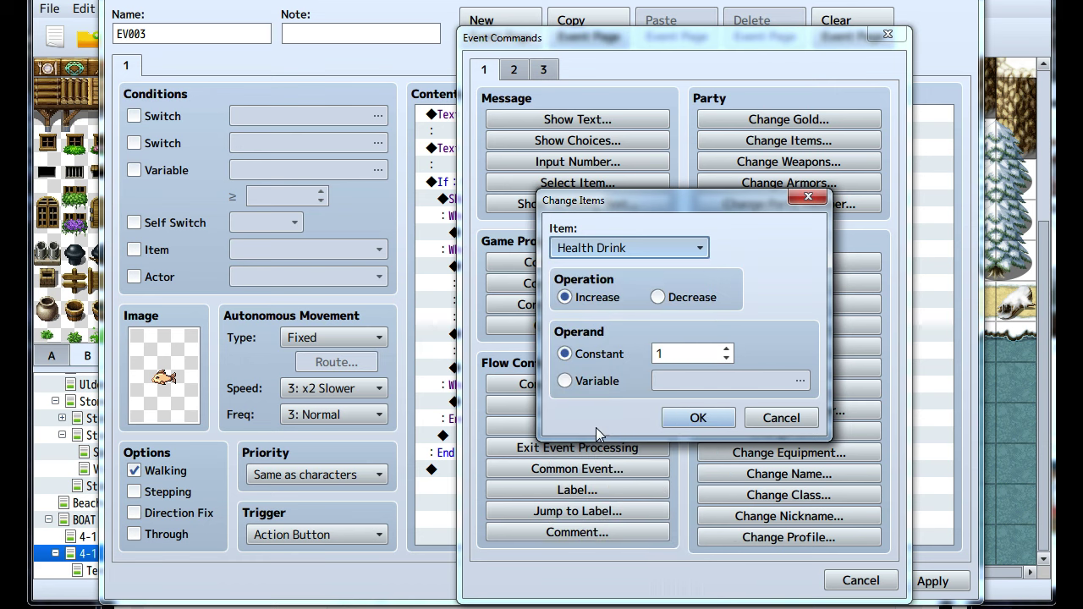
pyautogui.click(676, 303)
pyautogui.click(687, 420)
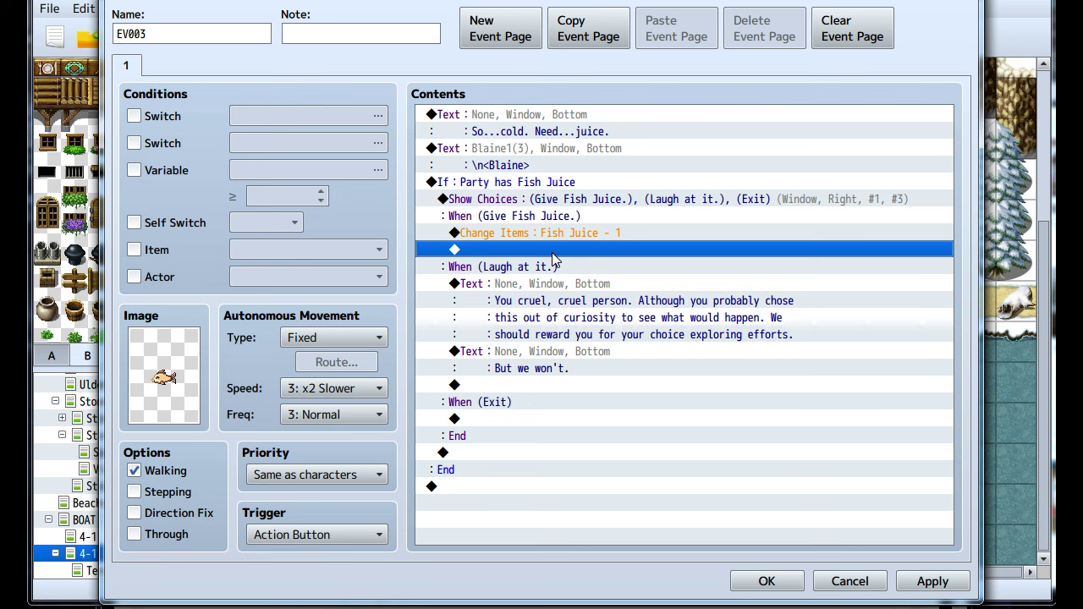
# Add an empty Set Movement Route command for This Event below the Fish Juice item change and apply the event
pyautogui.doubleClick(553, 253)
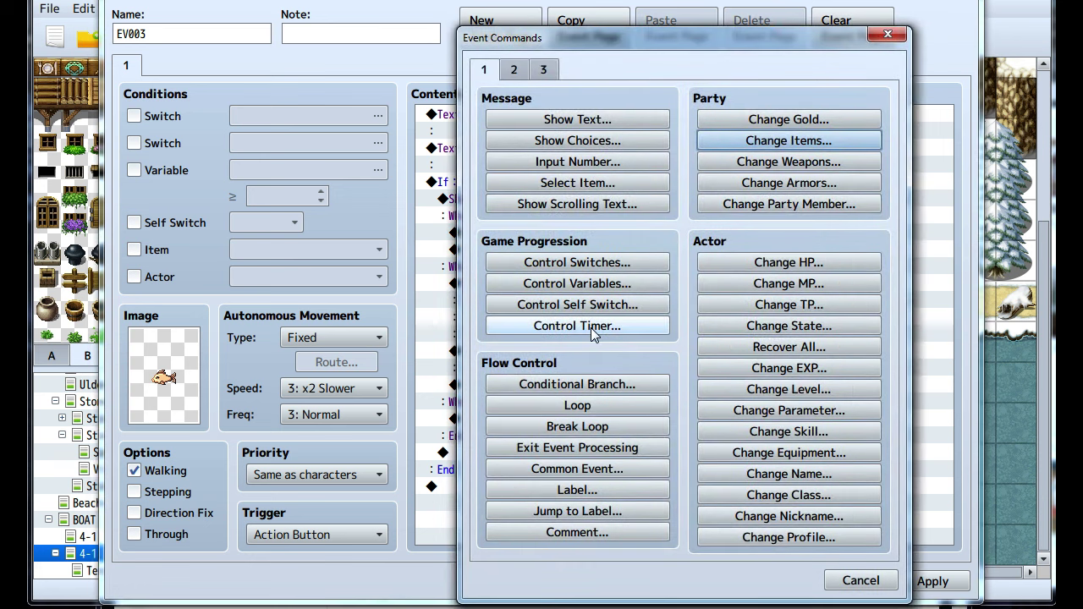
pyautogui.click(513, 71)
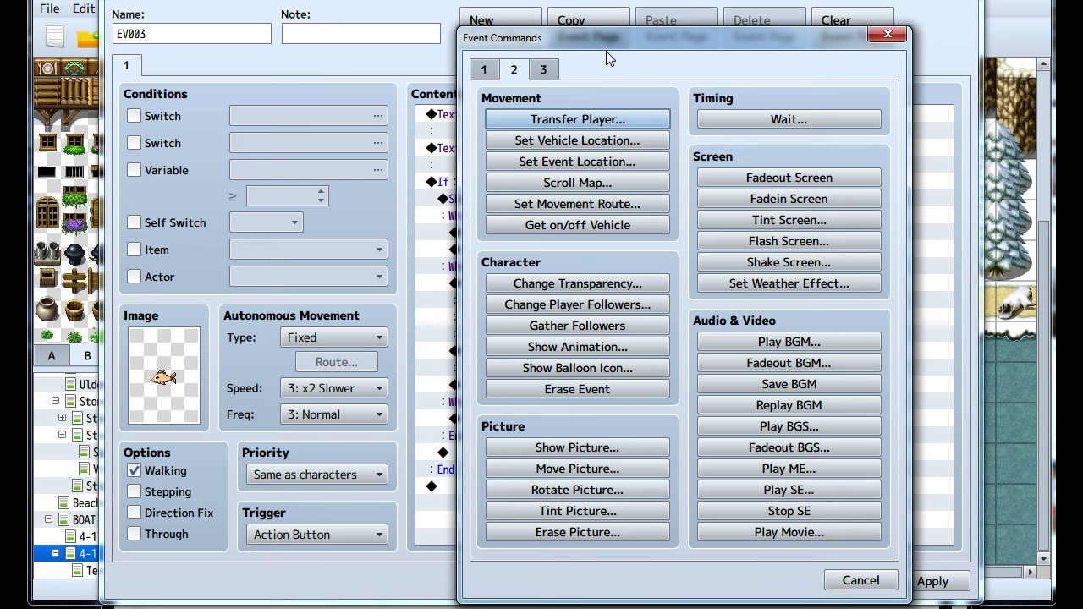
pyautogui.moveTo(639, 45); pyautogui.dragTo(591, 57)
pyautogui.click(516, 212)
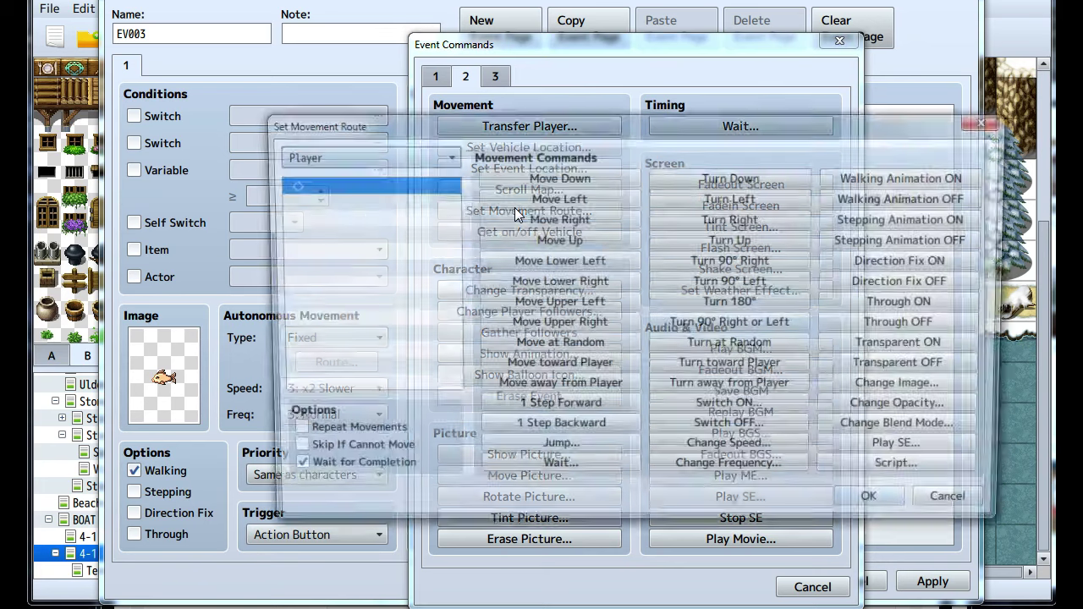
pyautogui.click(418, 153)
pyautogui.click(363, 196)
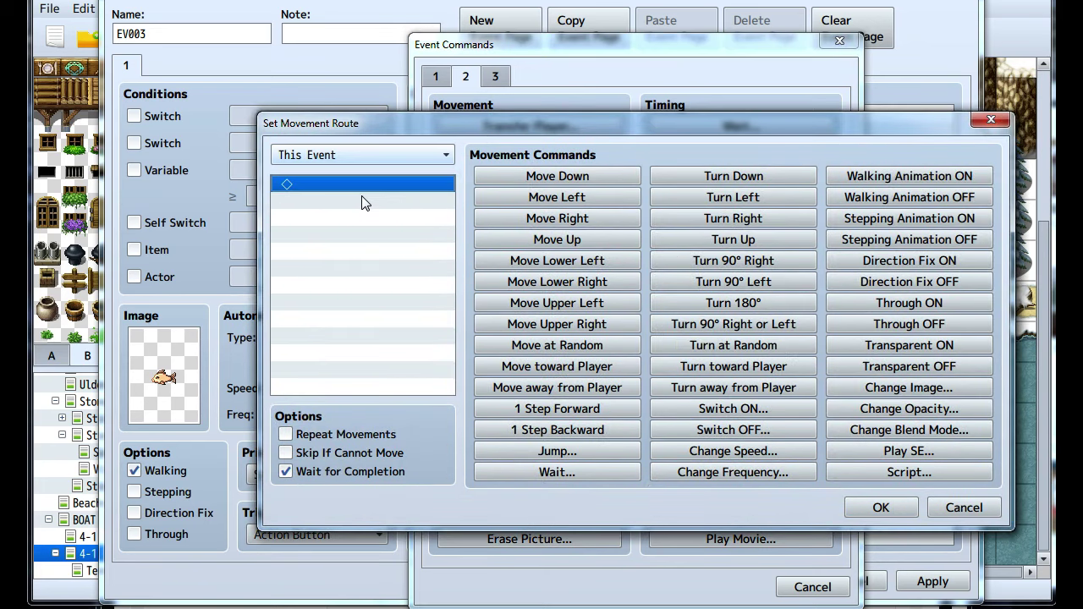
pyautogui.moveTo(426, 122); pyautogui.dragTo(379, 95)
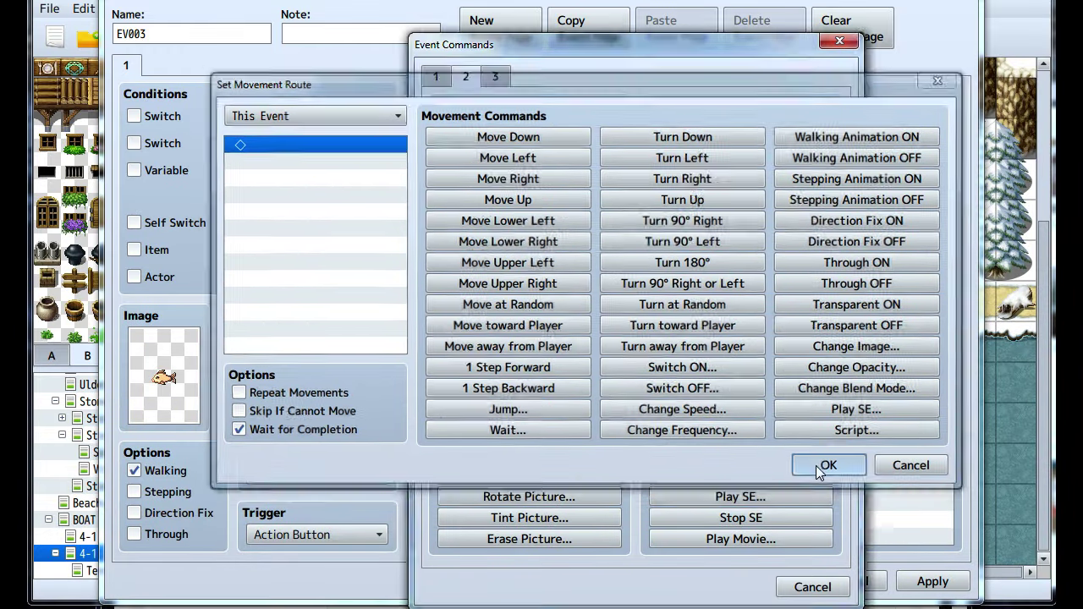
pyautogui.click(816, 466)
pyautogui.click(931, 581)
# Uncover the map around the fish and add a Jump with offset X +0, Y -3 to its movement route
pyautogui.moveTo(351, 0); pyautogui.dragTo(578, 9)
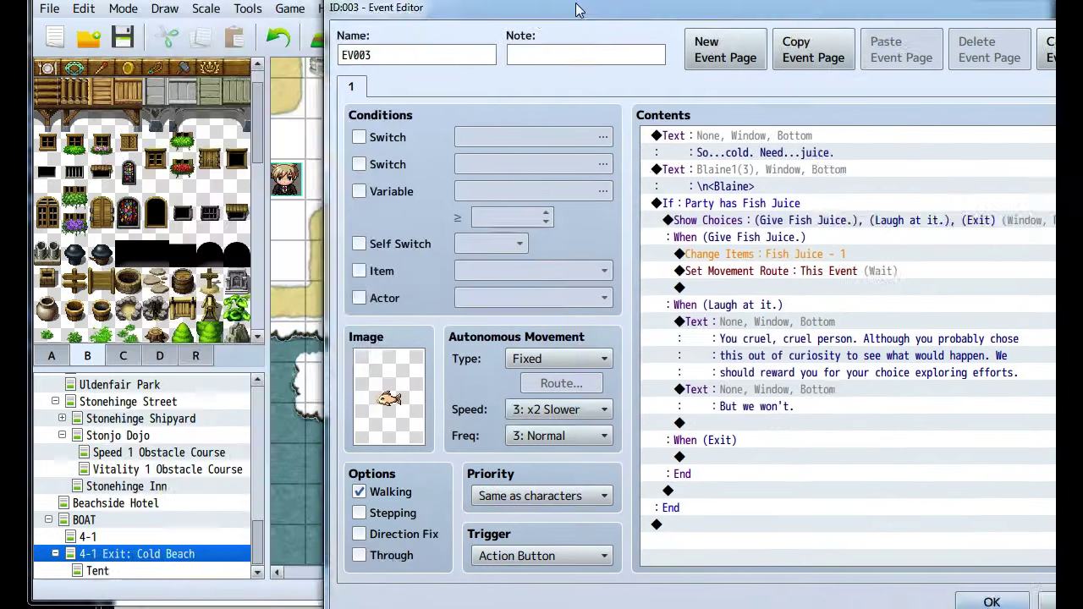
pyautogui.moveTo(397, 8); pyautogui.dragTo(1011, 26)
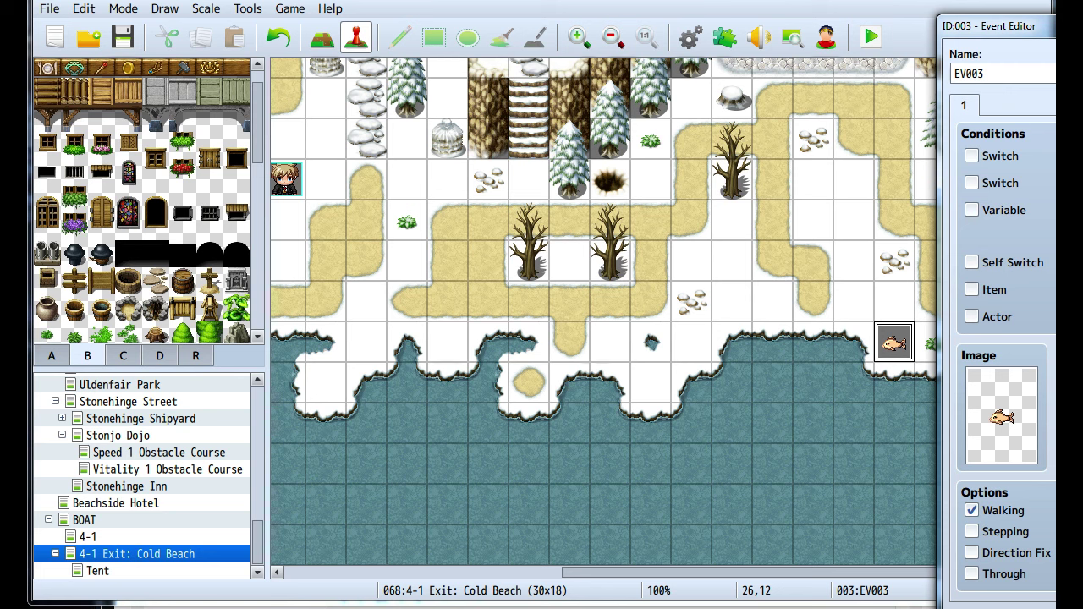
pyautogui.moveTo(833, 153); pyautogui.dragTo(802, 411)
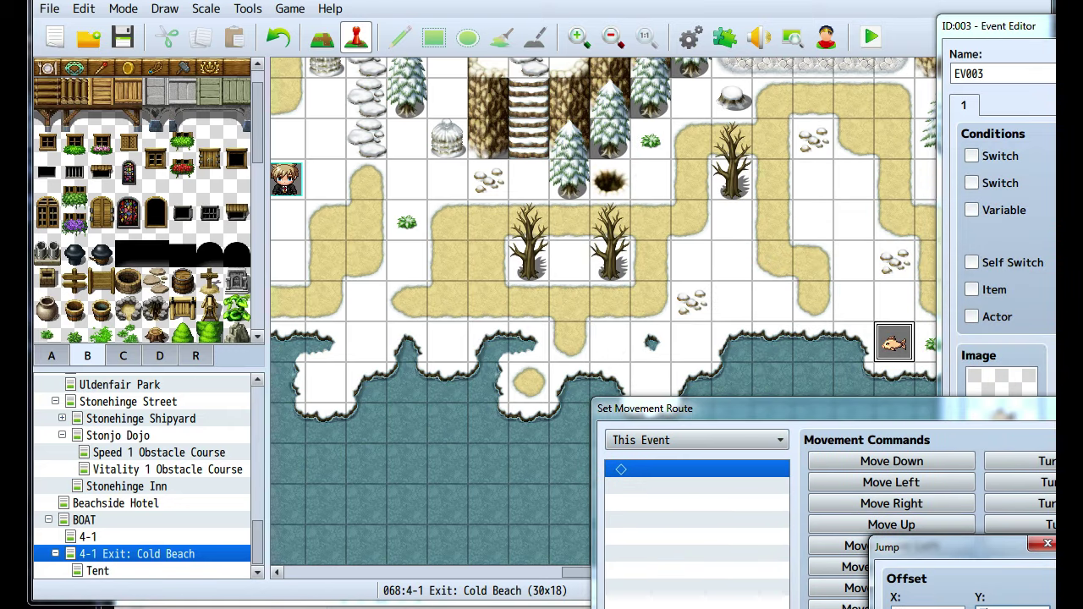
pyautogui.press('Return')
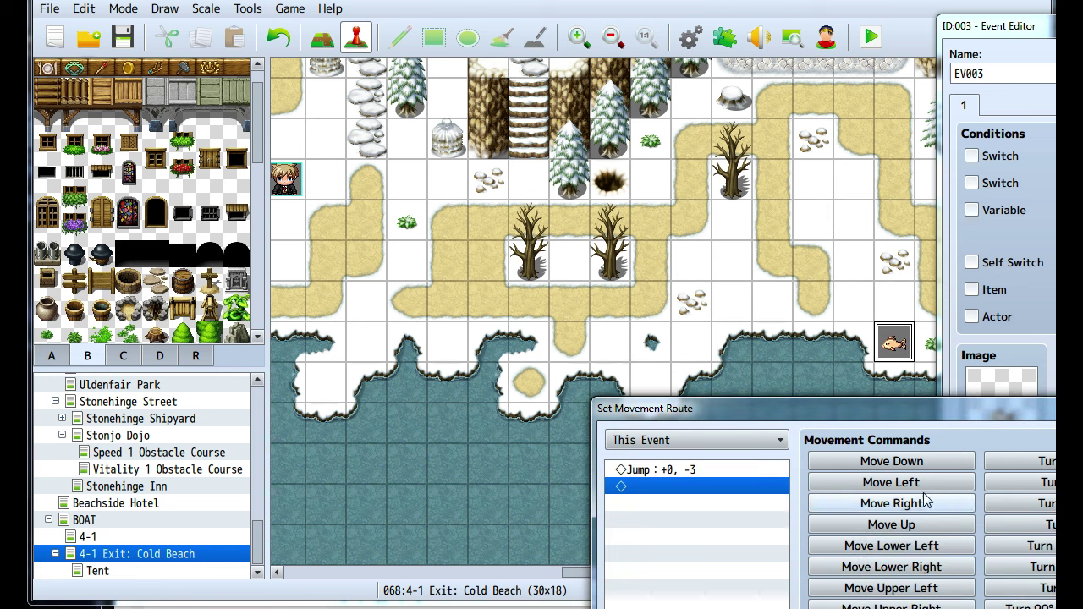
# Insert a Play SE command with the Jump1 sound above the Jump entry in the movement route
pyautogui.click(664, 470)
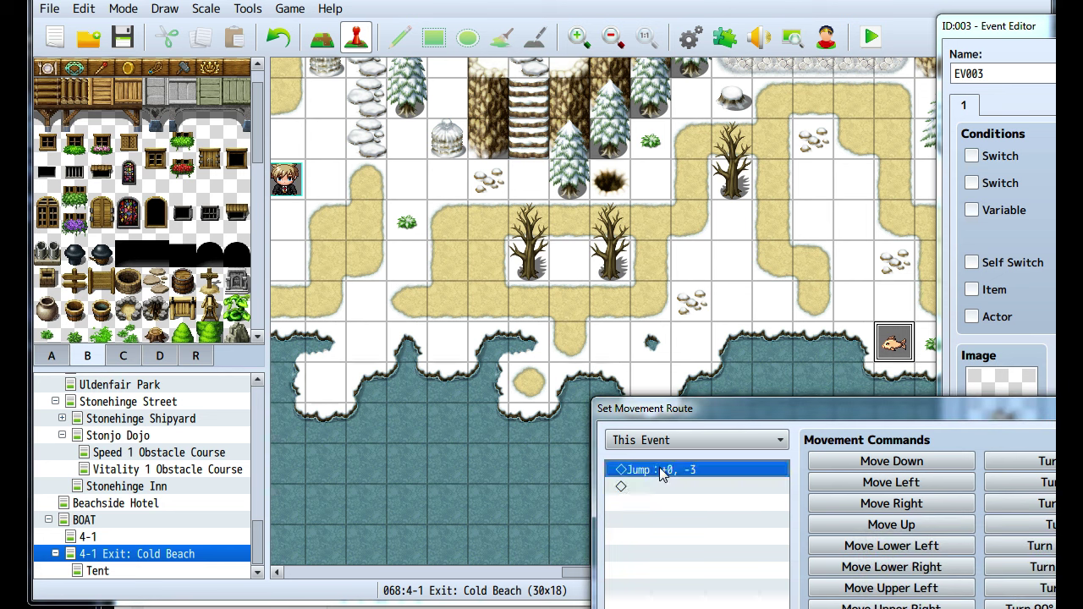
pyautogui.scroll(-8, 901, 536)
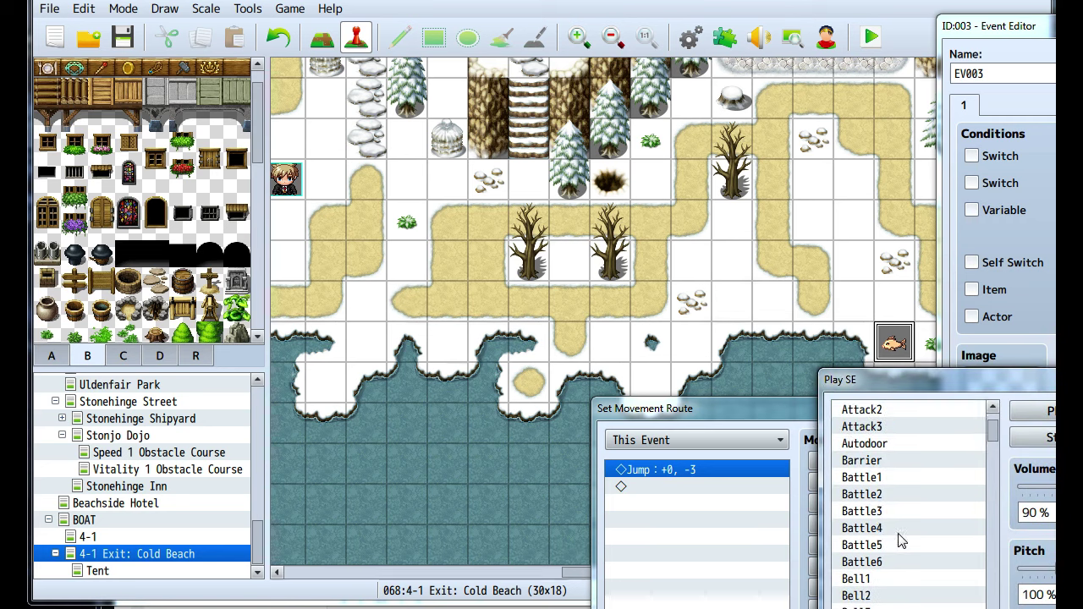
pyautogui.scroll(-14, 914, 531)
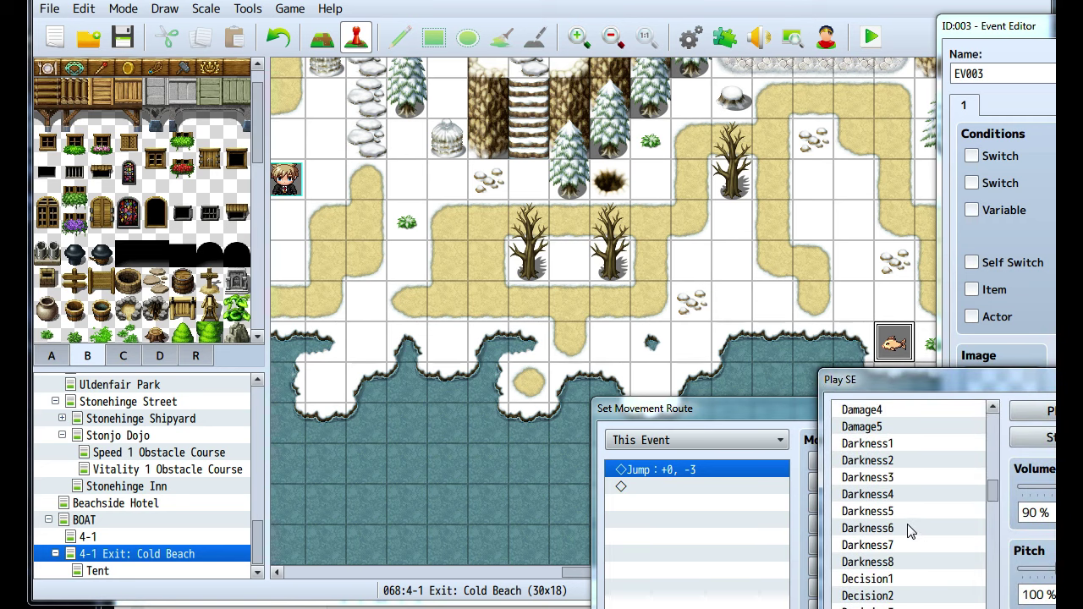
pyautogui.moveTo(992, 502); pyautogui.dragTo(992, 580)
pyautogui.click(880, 580)
pyautogui.doubleClick(880, 581)
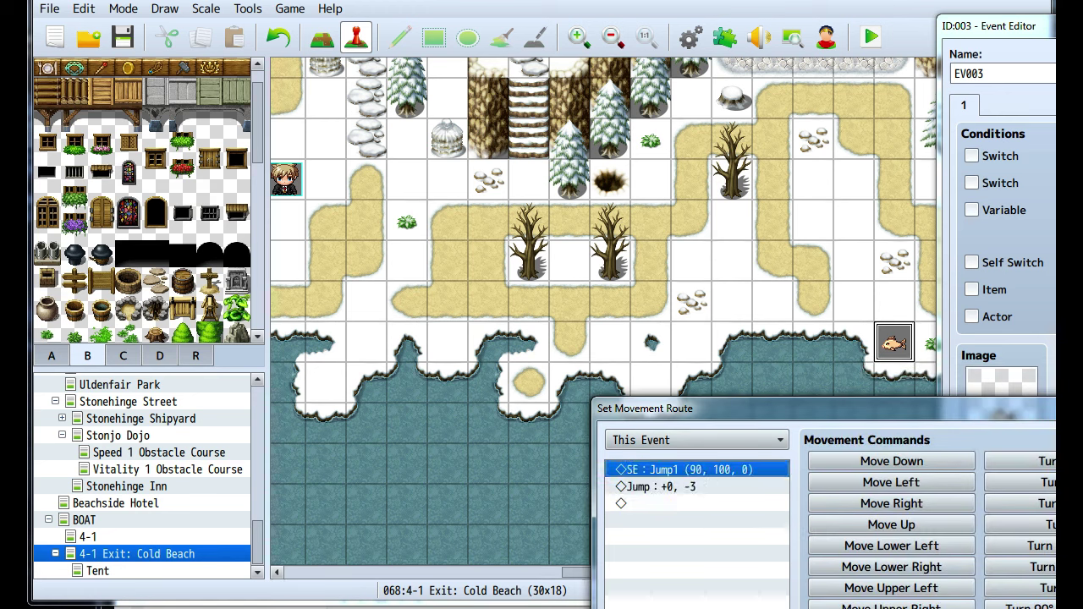
# Insert a Jump2 sound effect at the start of the movement route and delete the Jump1 entry
pyautogui.doubleClick(685, 469)
pyautogui.moveTo(994, 417); pyautogui.dragTo(1006, 588)
pyautogui.scroll(3, 1007, 588)
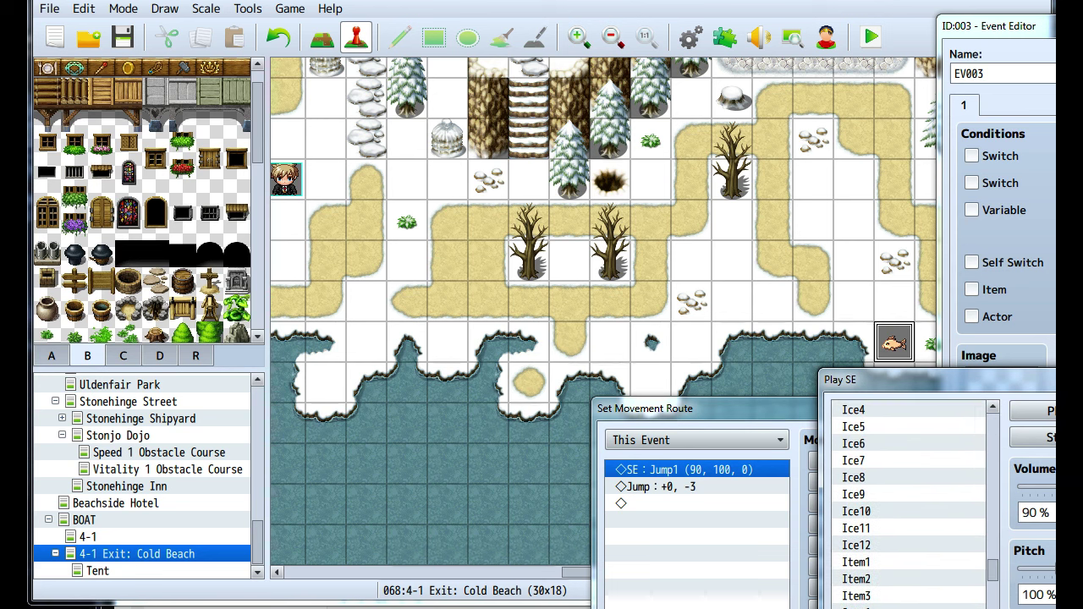
pyautogui.press('Return')
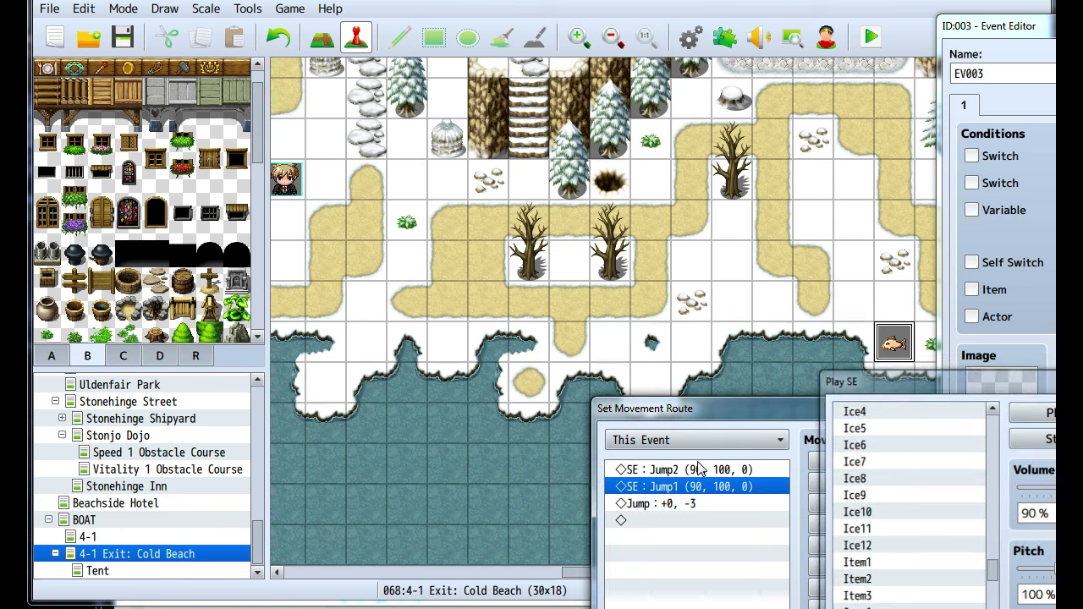
pyautogui.rightClick(661, 487)
pyautogui.press('Delete')
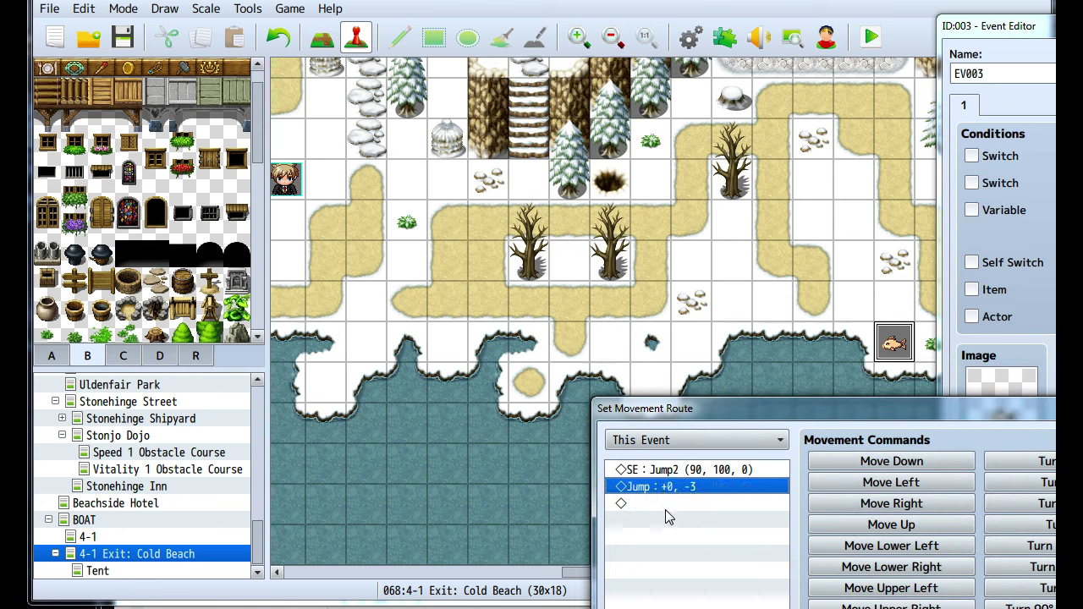
# Duplicate the Jump2 sound and Jump pair at the route's end and set the copied jump's offset to X -3, Y +0
pyautogui.hotkey('shift', 'Up')
pyautogui.hotkey('ctrl', 'c')
pyautogui.click(658, 505)
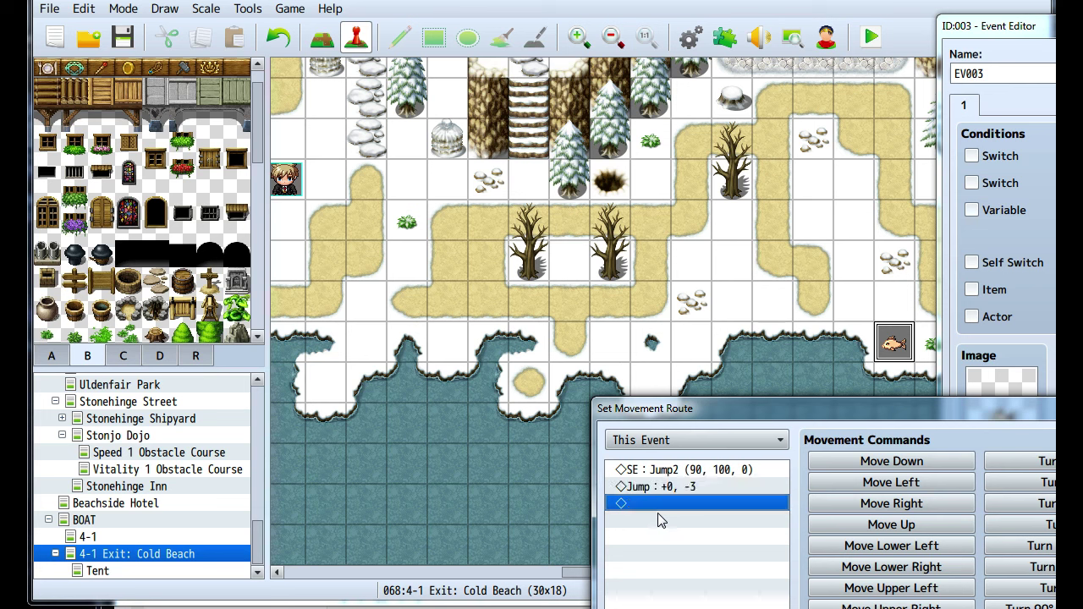
pyautogui.hotkey('ctrl', 'v')
pyautogui.rightClick(658, 521)
pyautogui.click(680, 531)
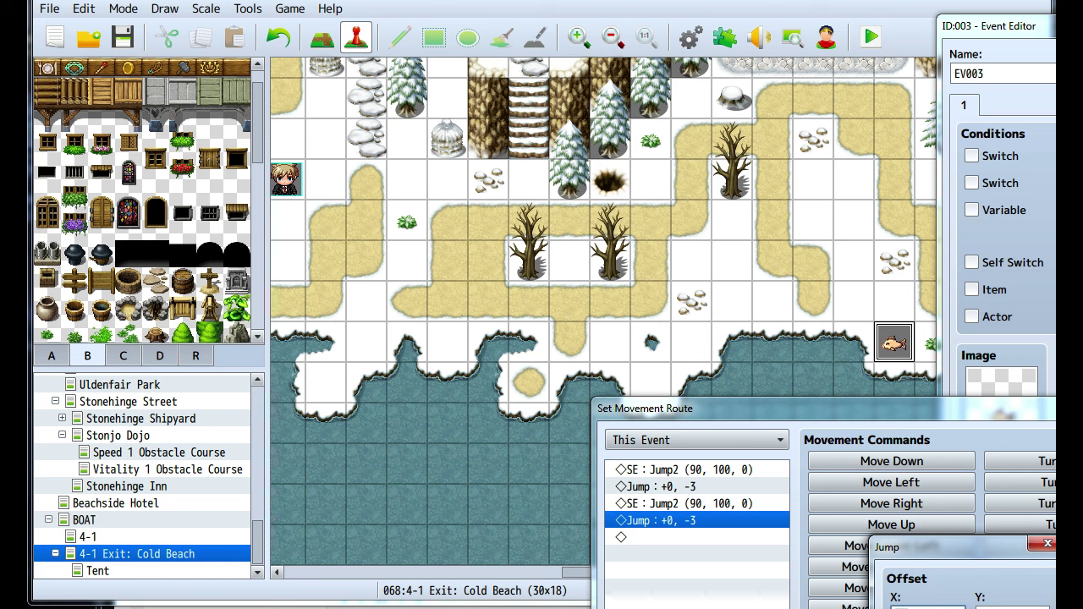
pyautogui.click(1012, 607)
pyautogui.press('Return')
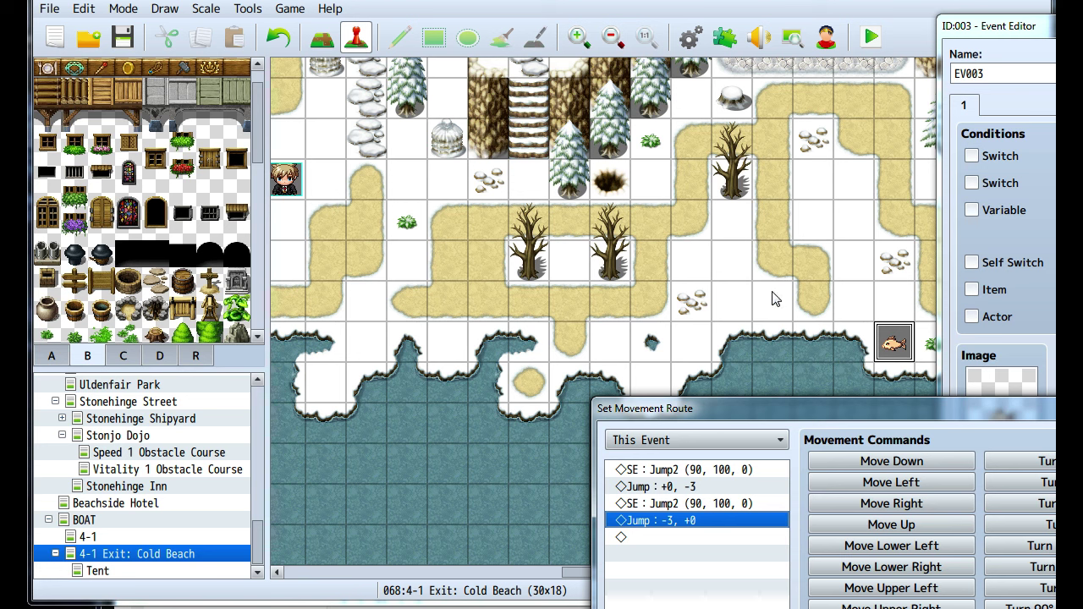
# Copy the first Jump2 sound and Jump pair to the route's end and set the new jump's offset to X +0, Y +2
pyautogui.click(668, 504)
pyautogui.keyDown('shift'); pyautogui.click(665, 521); pyautogui.keyUp('shift')
pyautogui.click(663, 542)
pyautogui.click(665, 470)
pyautogui.keyDown('shift'); pyautogui.click(665, 487); pyautogui.keyUp('shift')
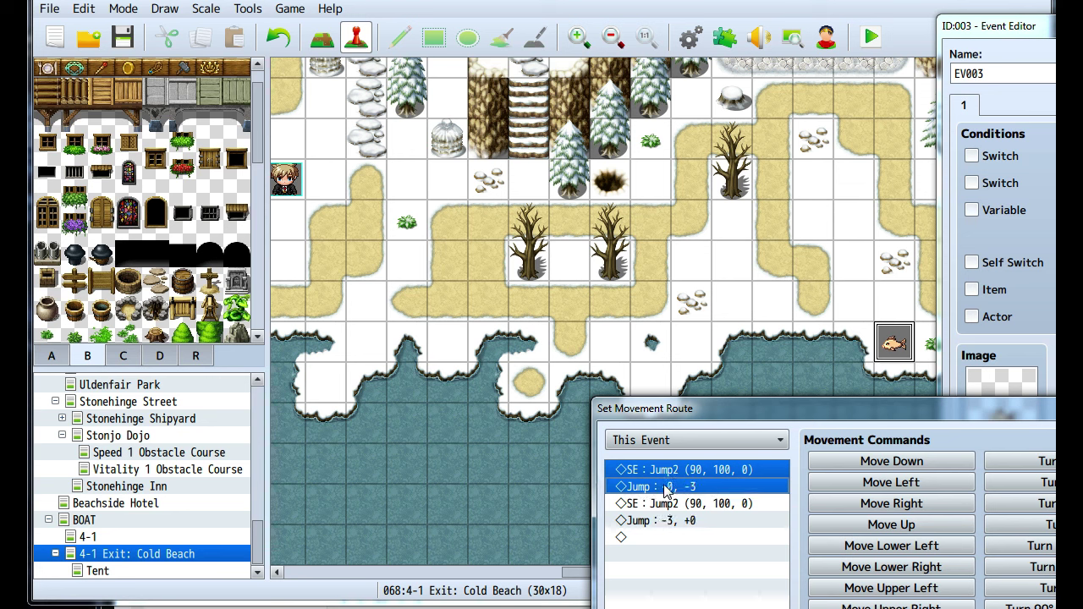
pyautogui.click(676, 538)
pyautogui.hotkey('ctrl', 'v')
pyautogui.click(677, 554)
pyautogui.rightClick(681, 555)
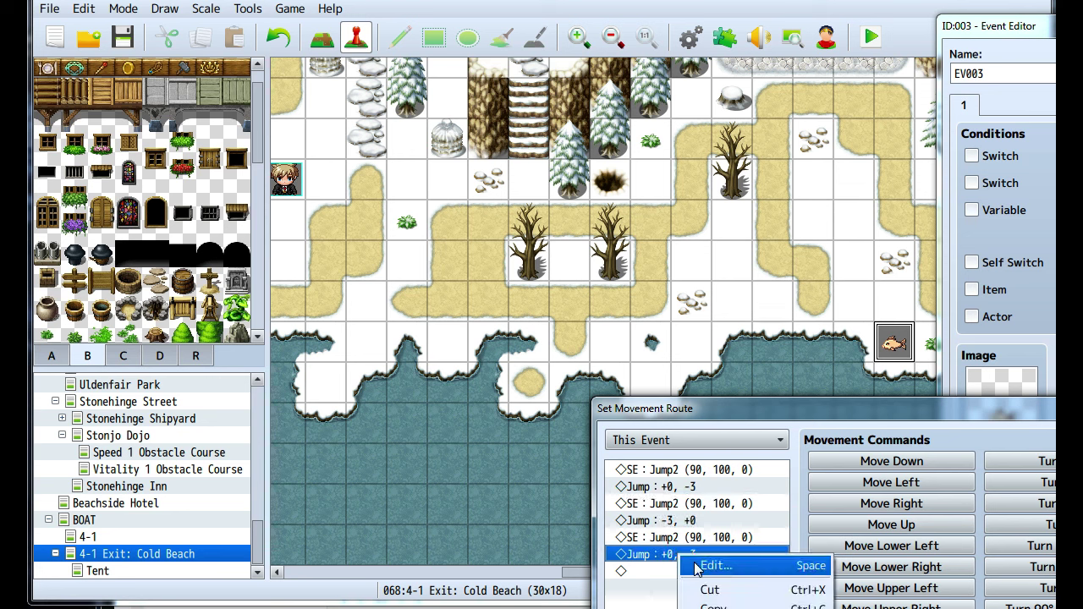
pyautogui.click(714, 572)
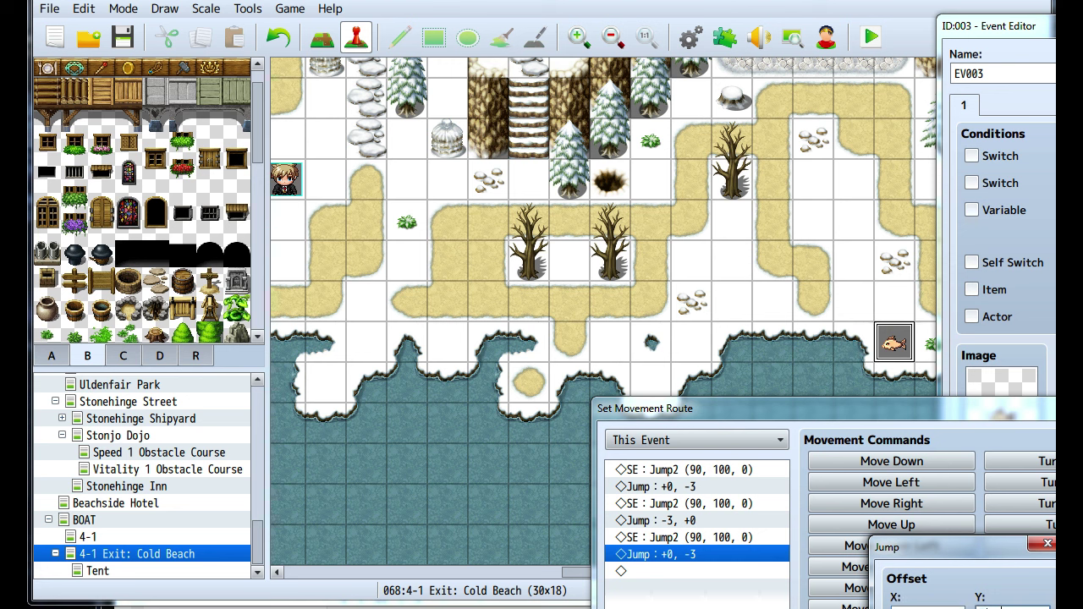
pyautogui.press('Return')
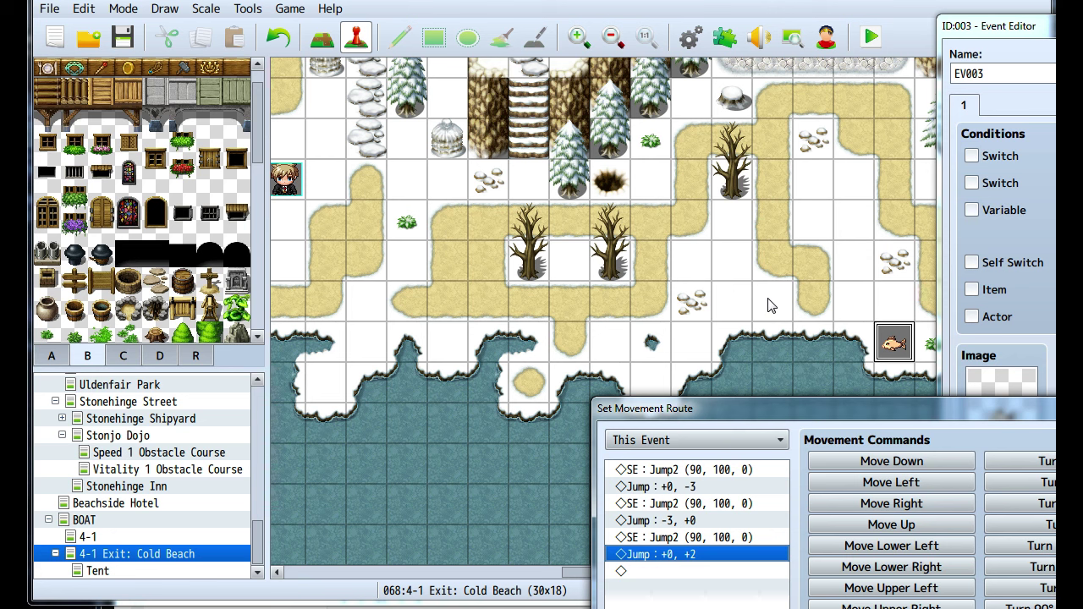
# Confirm the movement route and bring the event editor back fully into view
pyautogui.click(715, 573)
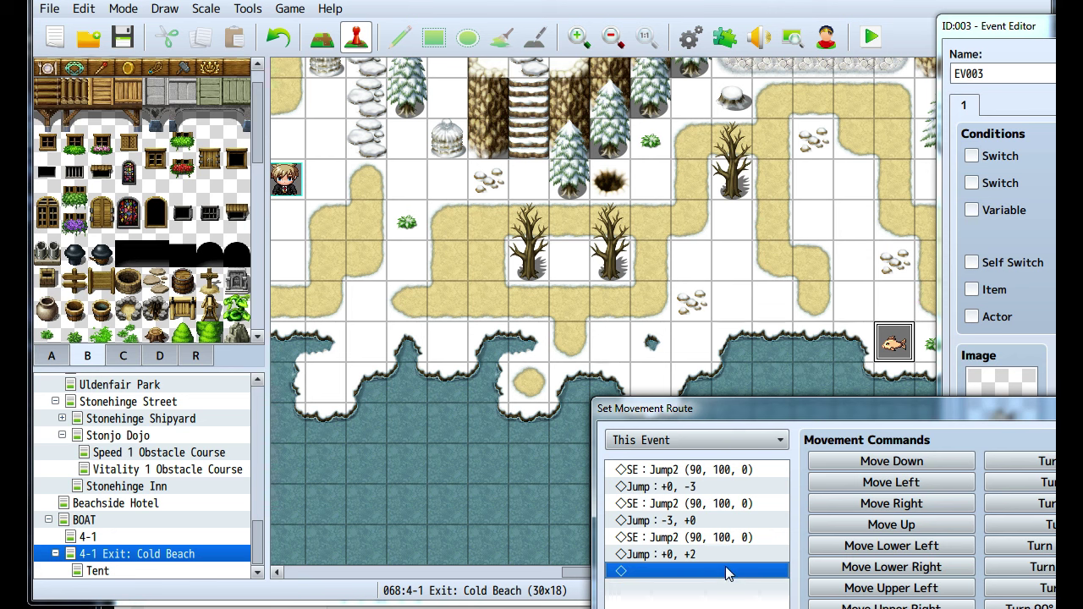
pyautogui.moveTo(891, 411); pyautogui.dragTo(876, 285)
pyautogui.press('Return')
pyautogui.moveTo(990, 26); pyautogui.dragTo(192, 0)
# Add a Show Text command below the movement route reading "You've done it! You've restored my strength!"
pyautogui.doubleClick(541, 354)
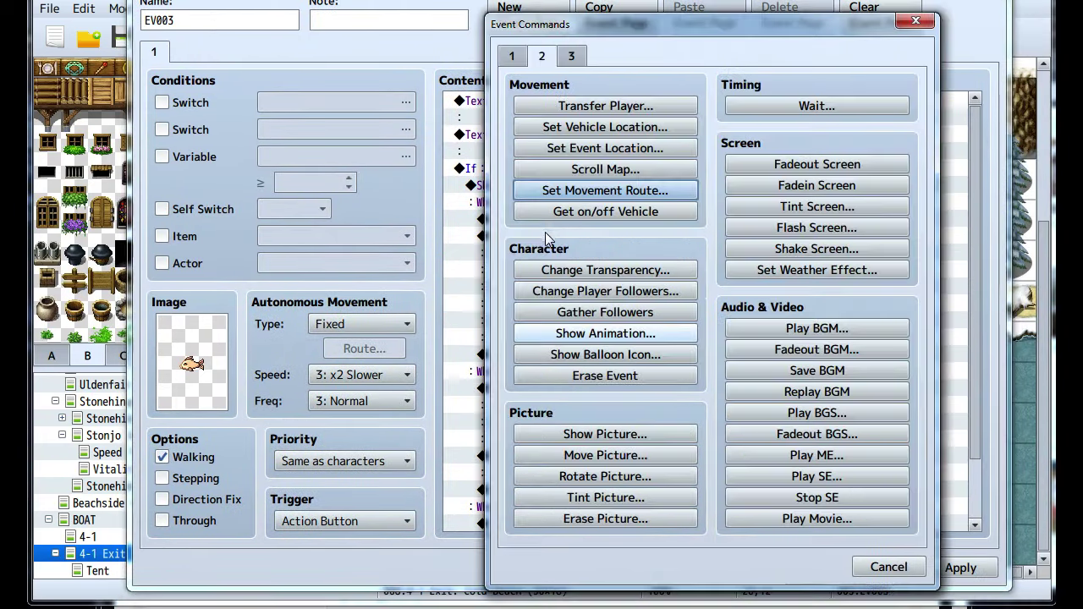
pyautogui.click(512, 56)
pyautogui.click(543, 110)
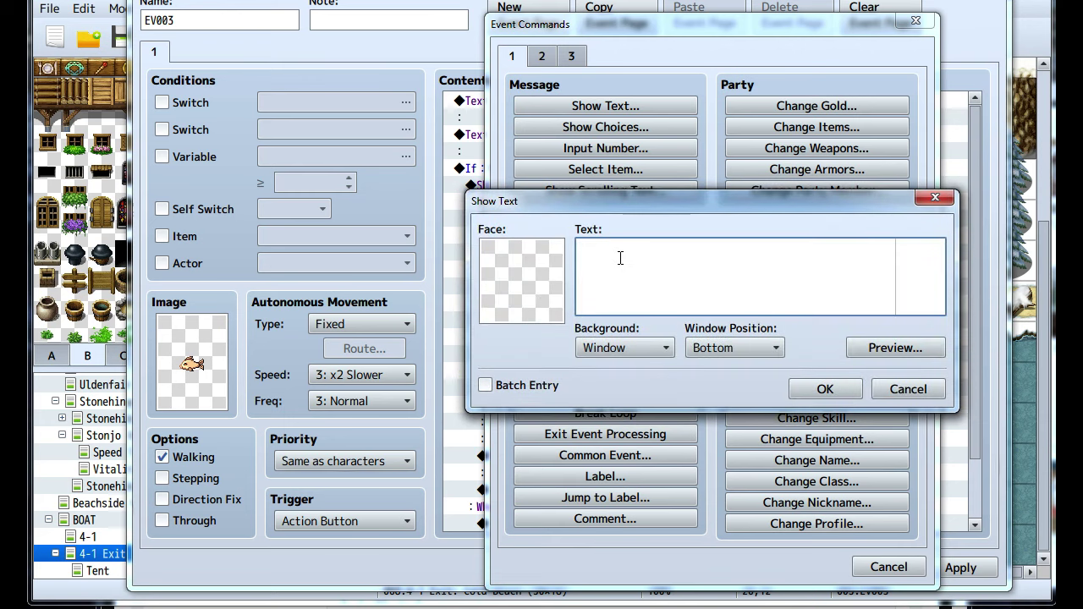
pyautogui.write("You've done it! You've re")
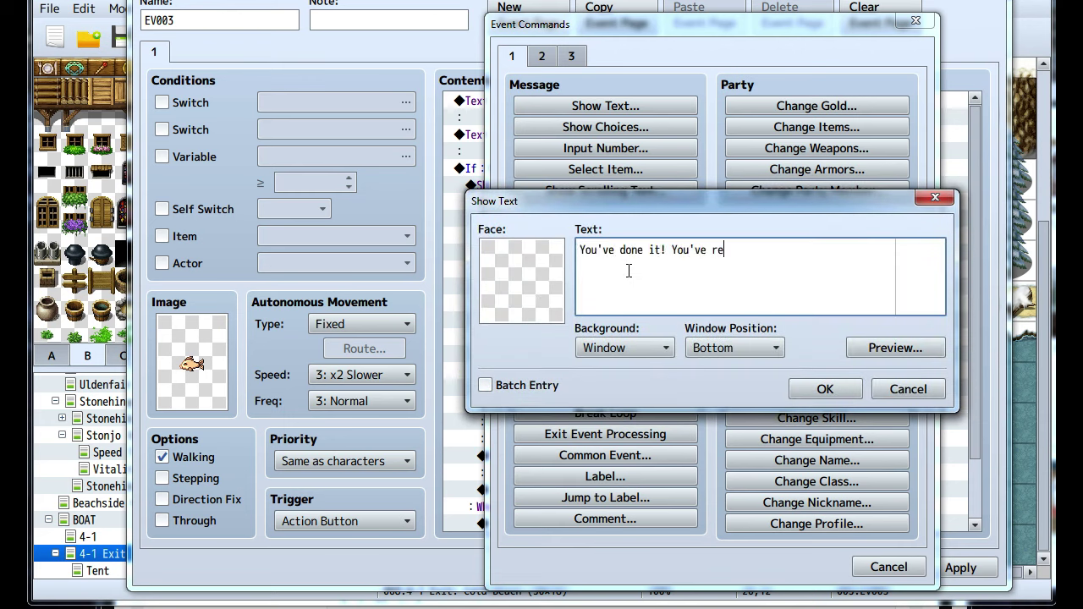
pyautogui.write('stored my strength!')
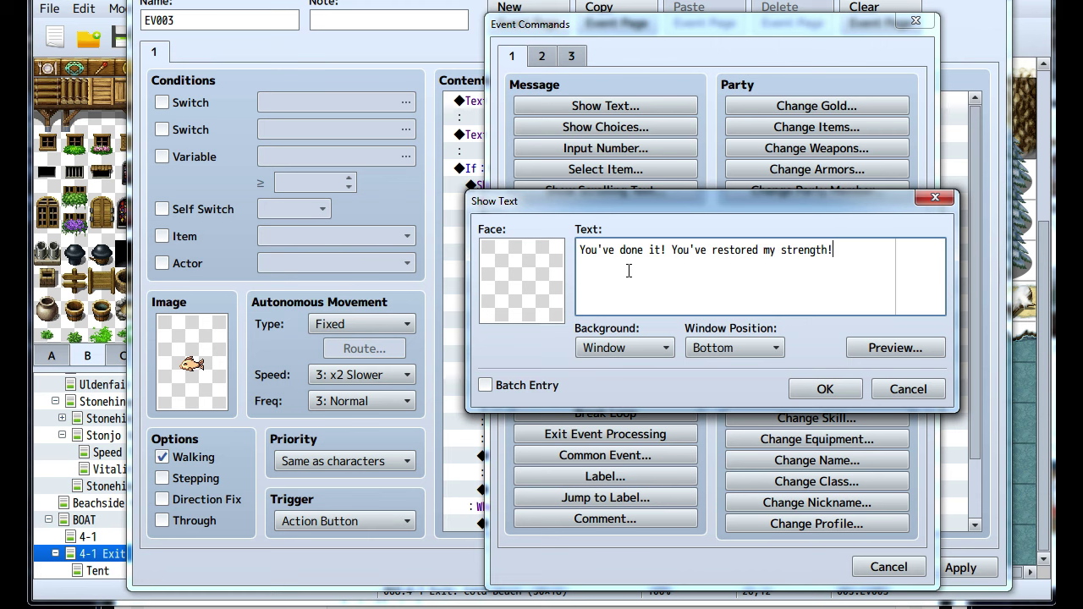
pyautogui.click(825, 388)
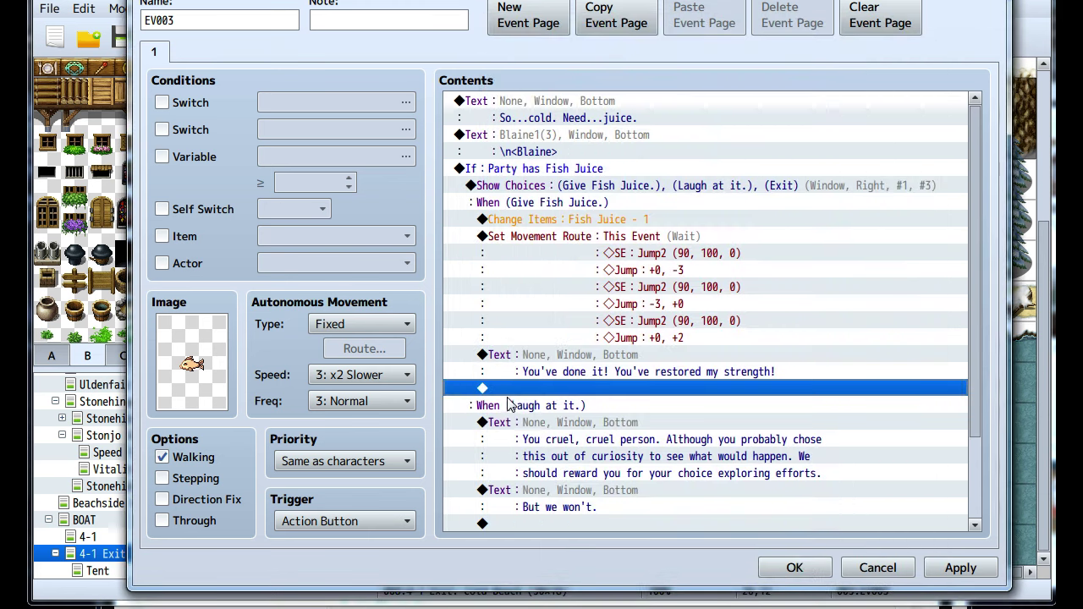
# Start another Show Text command below the strength message, using the fourth Blaine1 portrait as its face
pyautogui.doubleClick(509, 392)
pyautogui.click(559, 105)
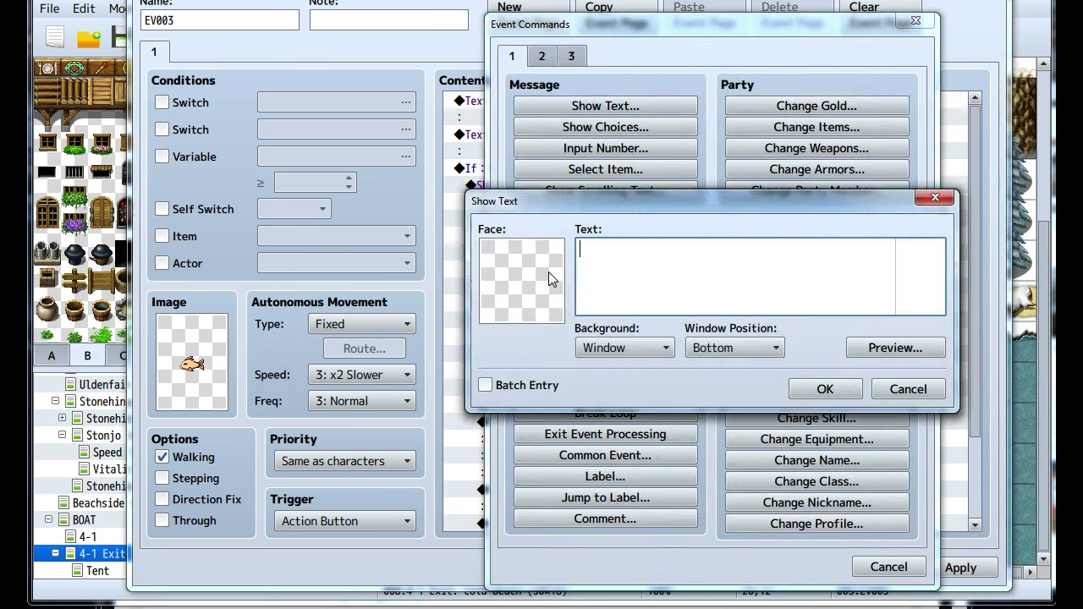
pyautogui.doubleClick(549, 272)
pyautogui.click(491, 220)
pyautogui.click(864, 183)
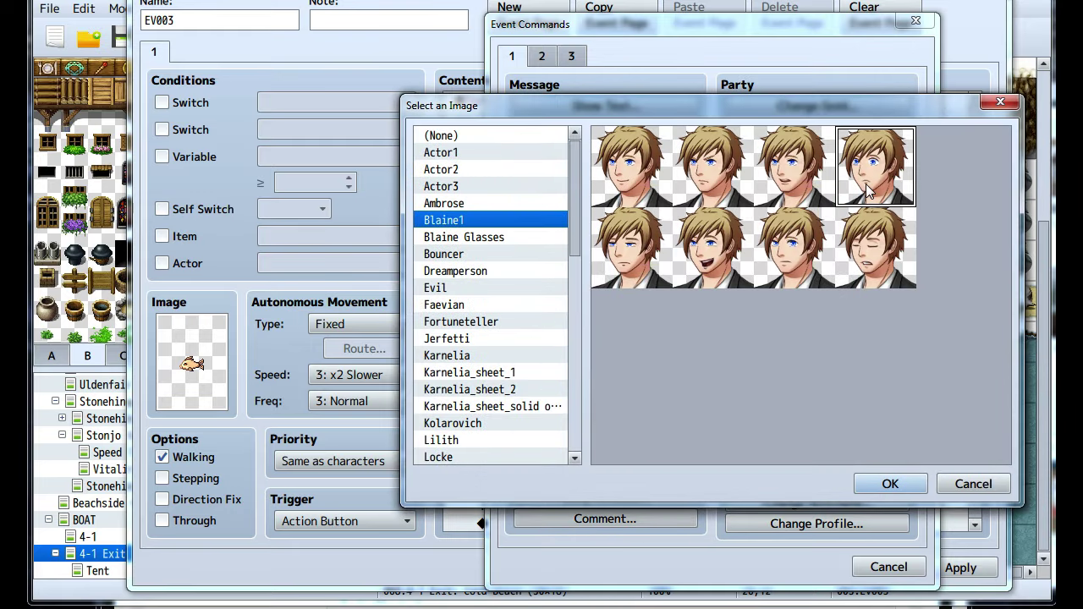
pyautogui.click(891, 484)
# Enter the reply "Oh, uh, great. No...problem? \n<Blaine>" and confirm the message
pyautogui.write('Oh')
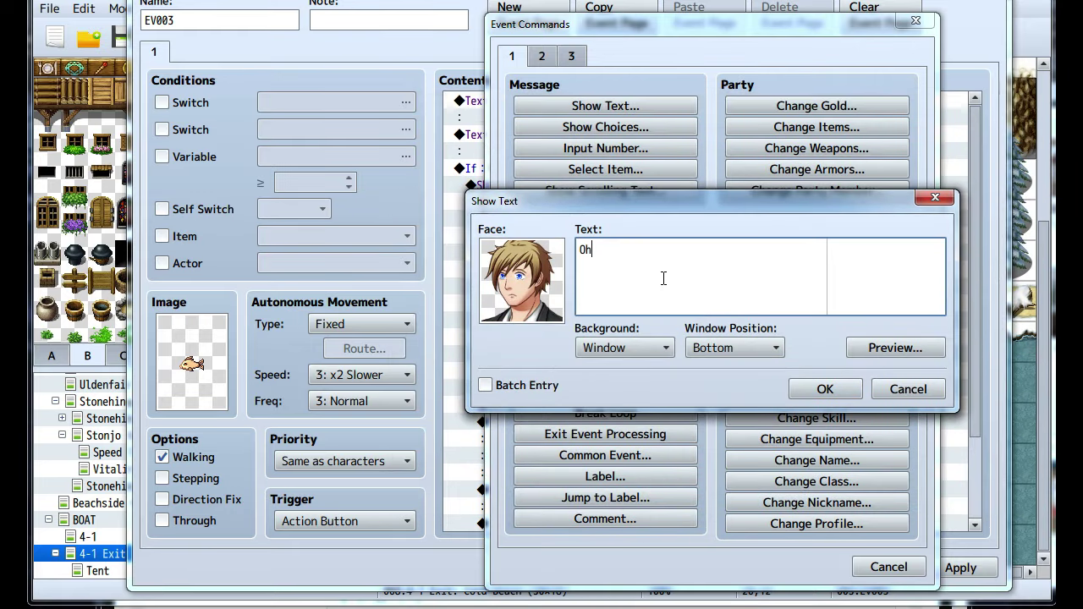
pyautogui.write(', uh, great.  <Blained')
pyautogui.press('BackSpace')
pyautogui.press('BackSpace')
pyautogui.press('BackSpace')
pyautogui.press('BackSpace')
pyautogui.press('BackSpace')
pyautogui.press('BackSpace')
pyautogui.press('BackSpace')
pyautogui.press('BackSpace')
pyautogui.press('BackSpace')
pyautogui.write('No...problem? ')
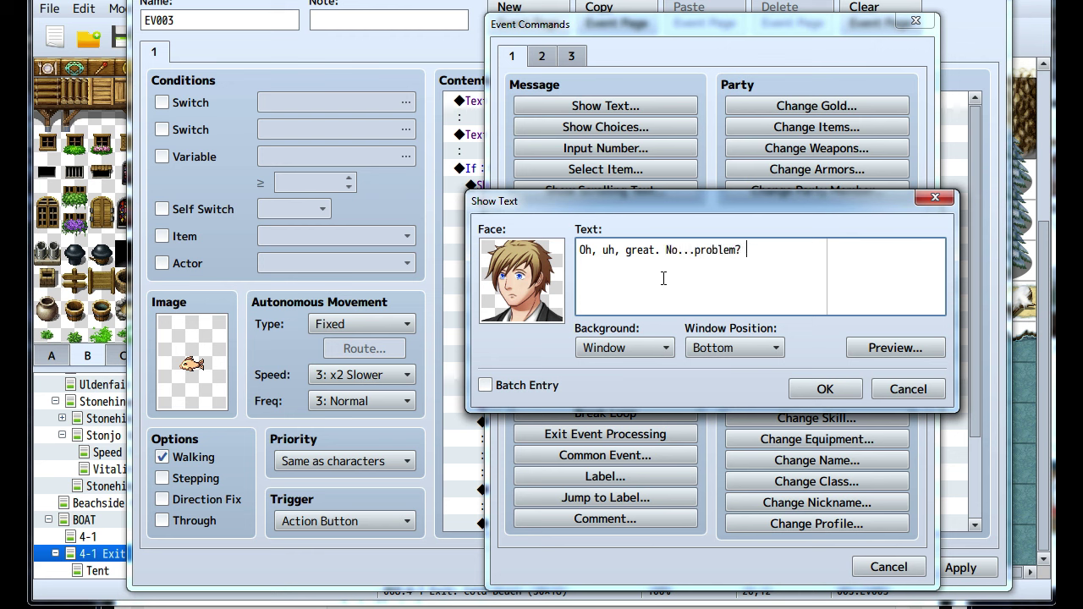
pyautogui.write(' <Blaine>')
pyautogui.click(821, 386)
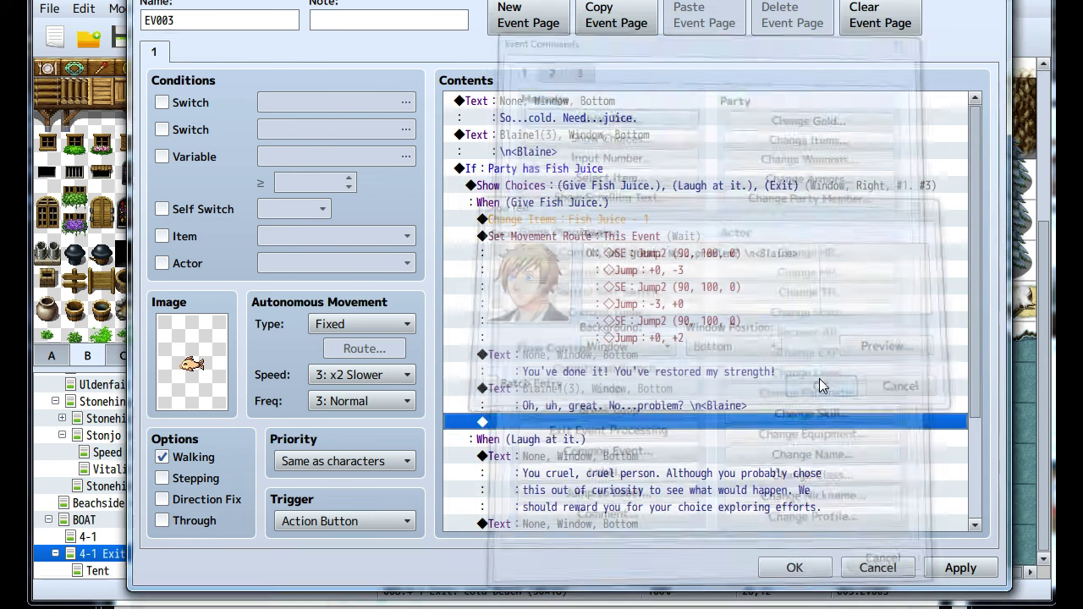
# Copy the fish's "You've done it!" message and paste it below Blaine's reply
pyautogui.click(590, 362)
pyautogui.hotkey('ctrl', 'c')
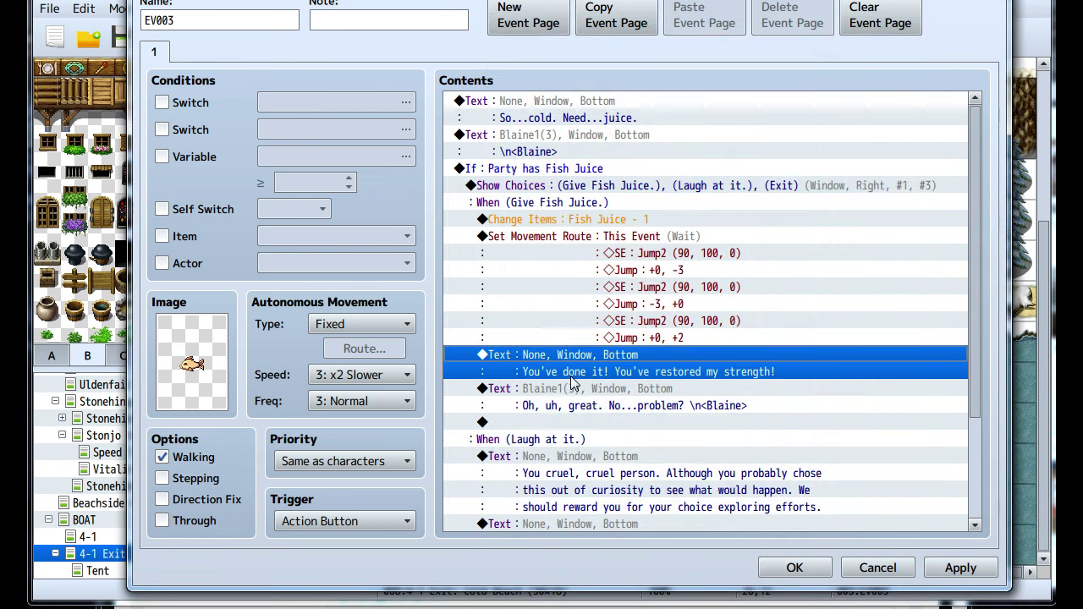
pyautogui.click(530, 422)
pyautogui.hotkey('ctrl', 'v')
# Change the pasted message to "What's a human like you doing out in these parts anyway?" with "anyway?" on a second line, and apply the event
pyautogui.rightClick(531, 430)
pyautogui.click(562, 451)
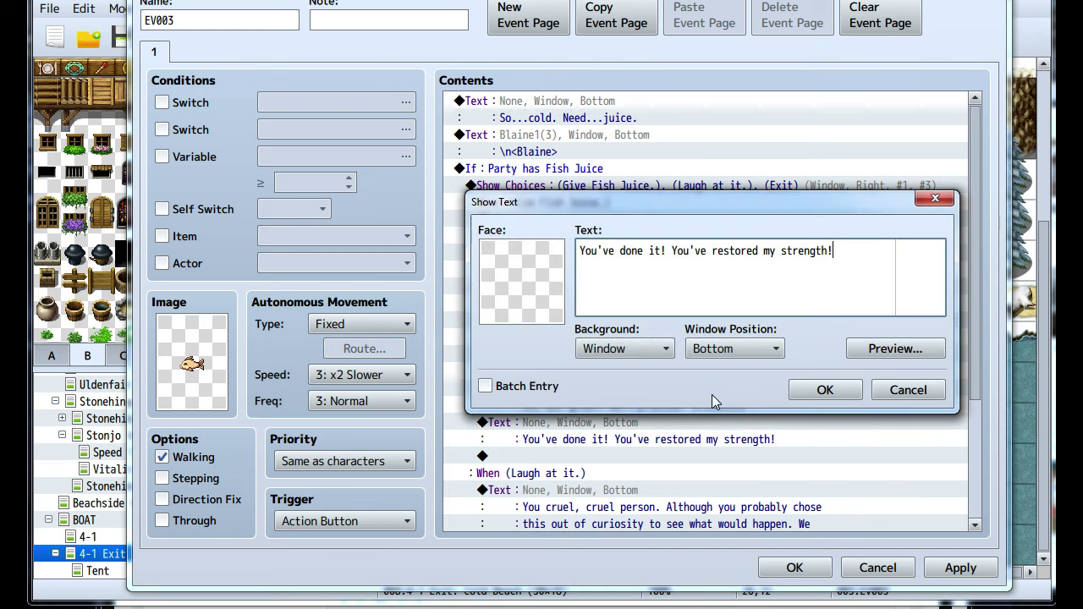
pyautogui.hotkey('ctrl', 'a')
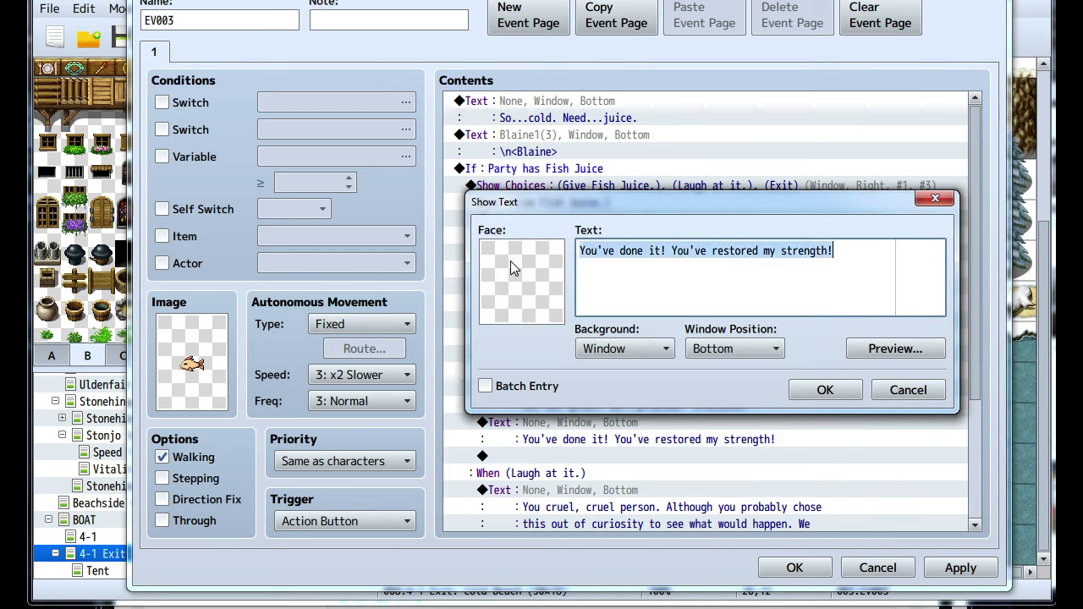
pyautogui.write("What's a human")
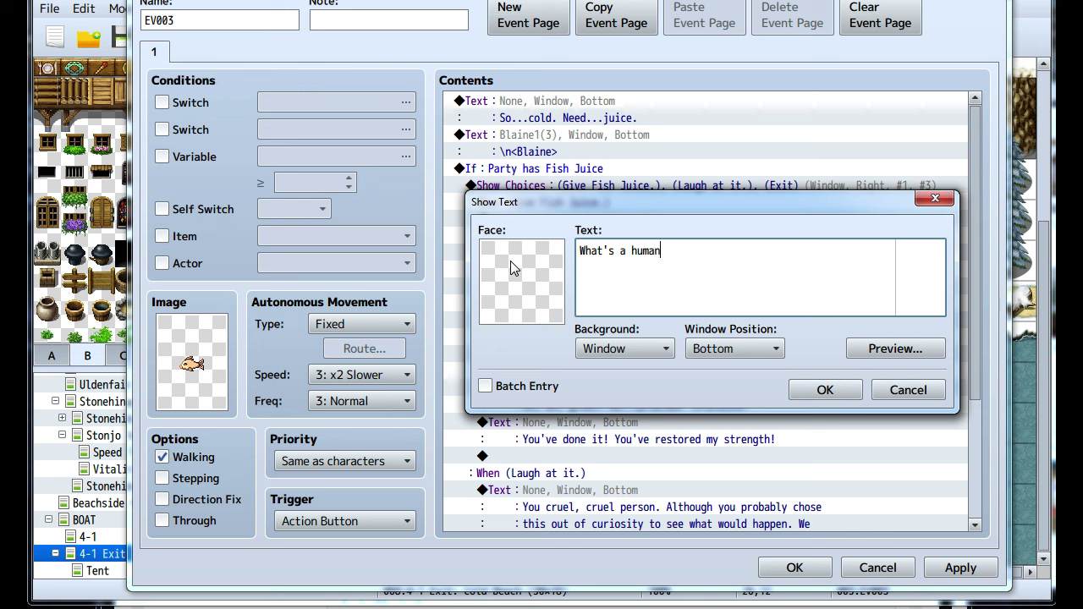
pyautogui.write(' like you doing out in the')
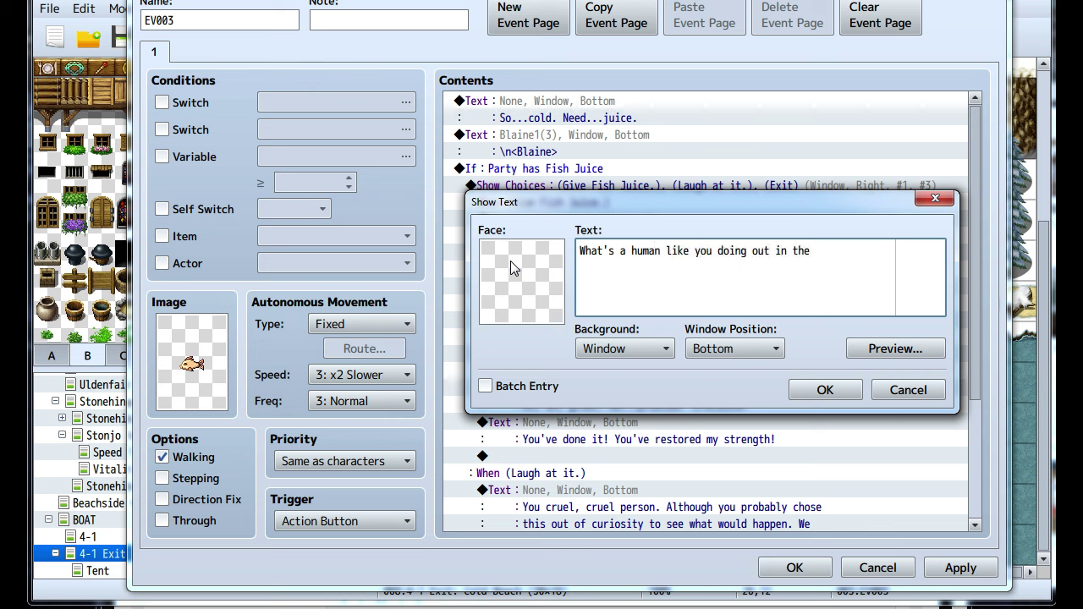
pyautogui.write('se parts anyw')
pyautogui.press('BackSpace')
pyautogui.press('BackSpace')
pyautogui.press('BackSpace')
pyautogui.press('BackSpace')
pyautogui.press('Return')
pyautogui.write('anyway?')
pyautogui.click(824, 390)
pyautogui.scroll(-2, 599, 395)
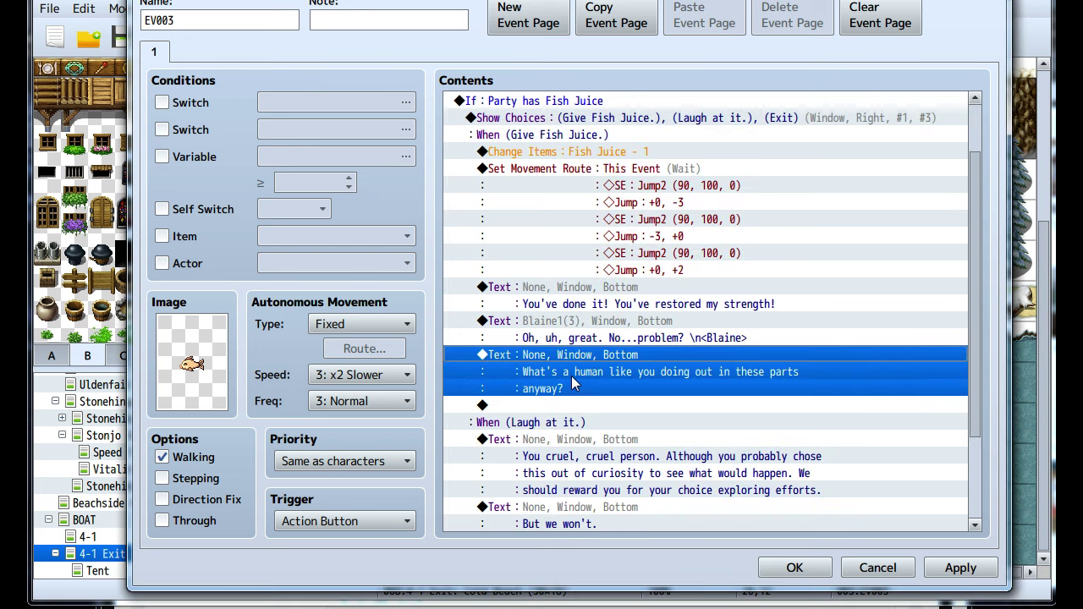
pyautogui.click(952, 570)
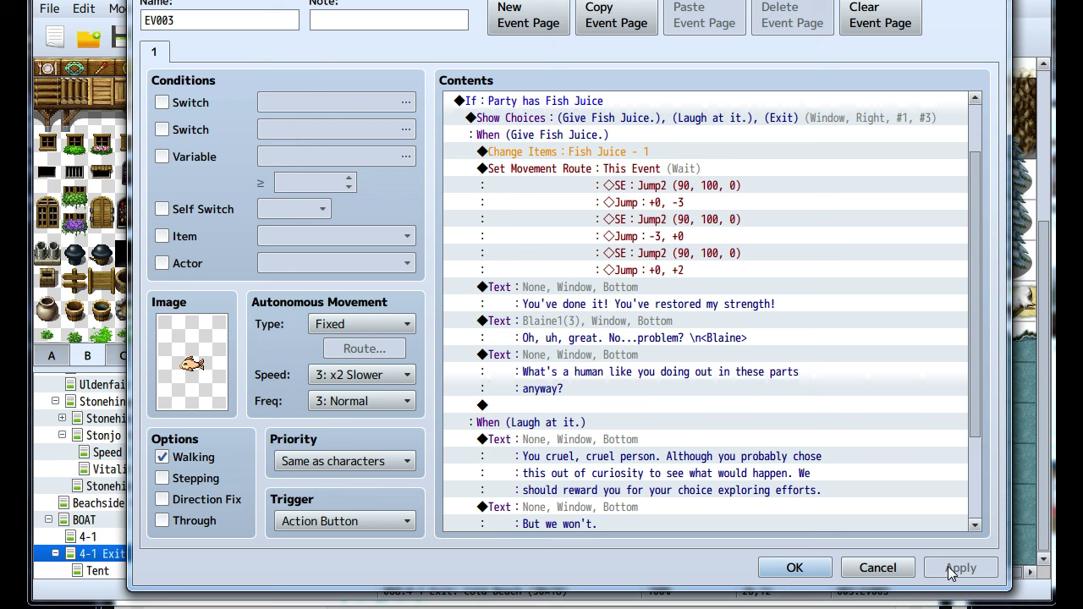
# Add Turn toward Player after the last jump in the fish's movement route and confirm the route
pyautogui.click(584, 162)
pyautogui.rightClick(584, 162)
pyautogui.click(622, 193)
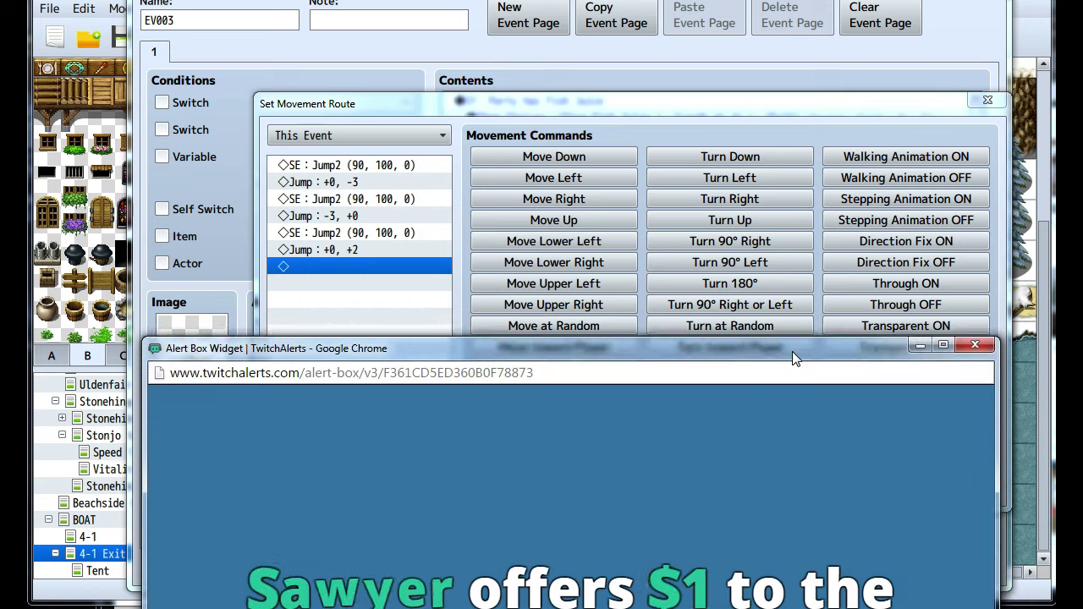
pyautogui.moveTo(792, 351); pyautogui.dragTo(850, 267)
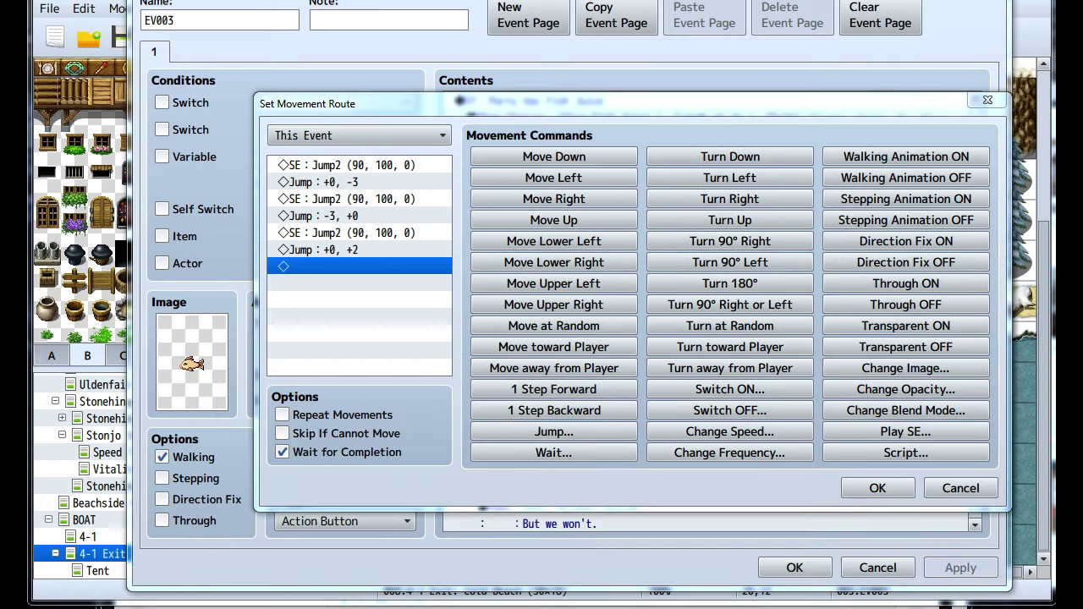
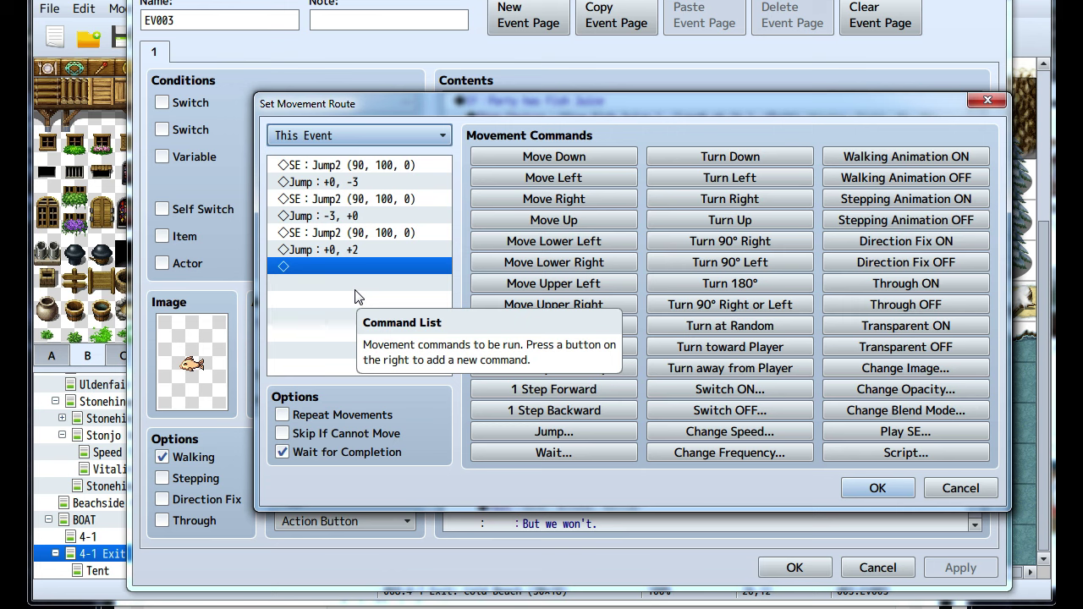
pyautogui.hotkey('alt', 'Tab')
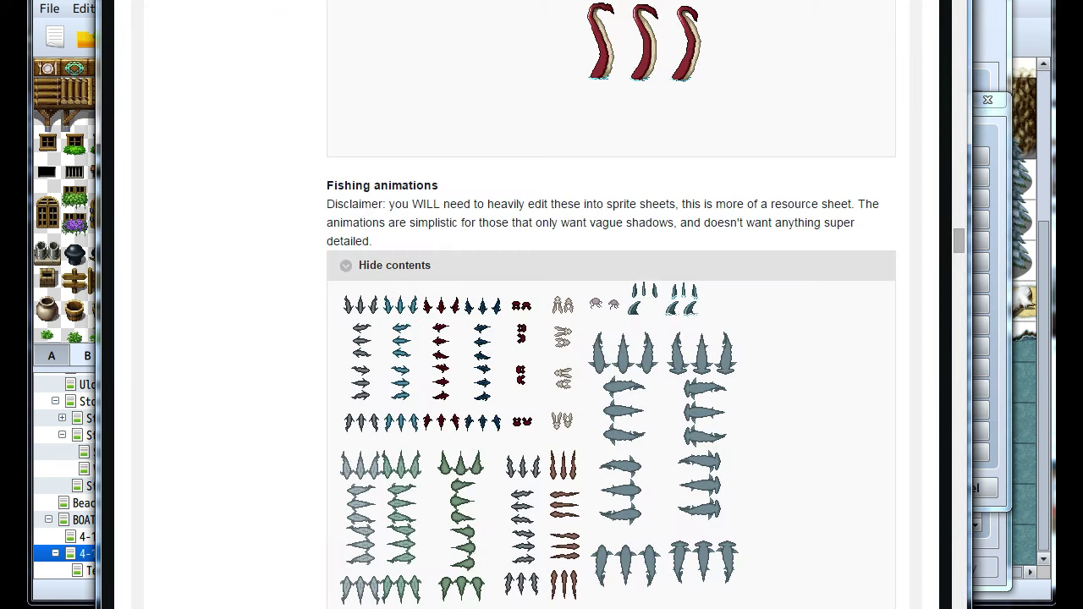
pyautogui.hotkey('alt', 'Tab')
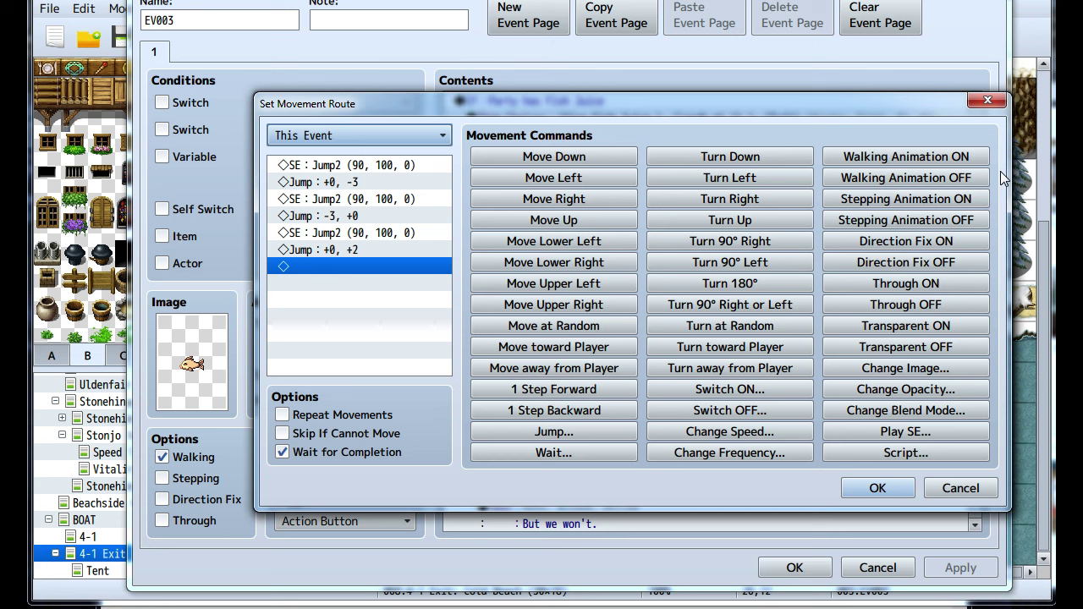
pyautogui.click(1003, 175)
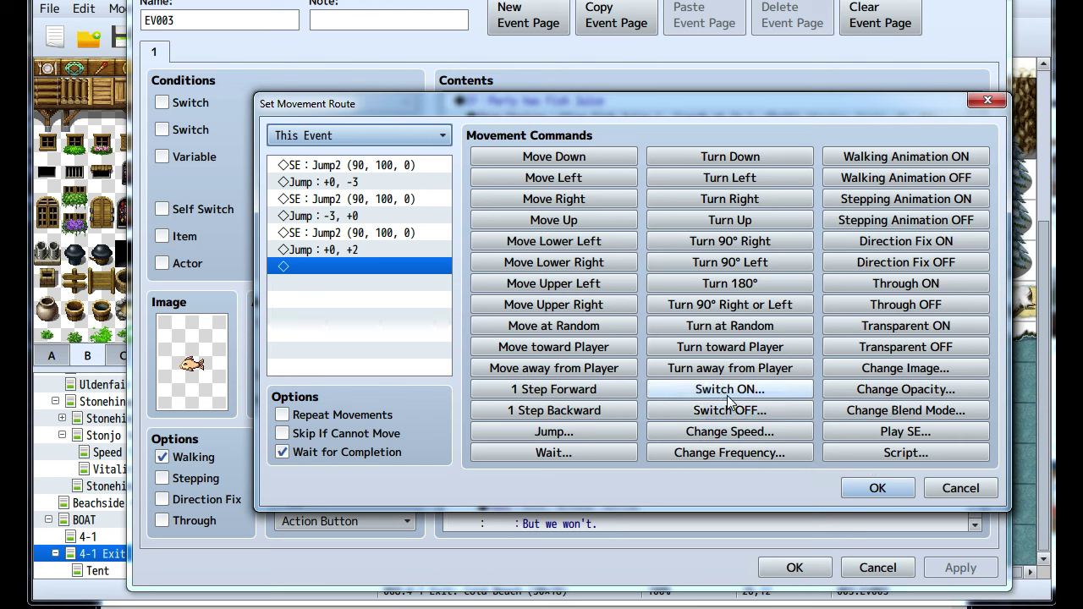
pyautogui.click(726, 348)
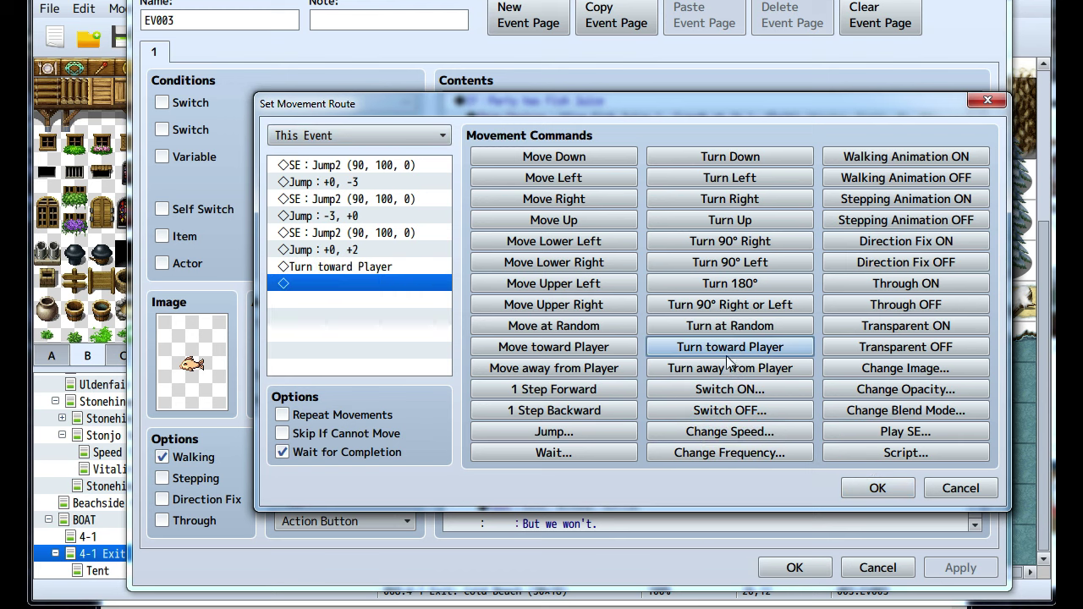
pyautogui.click(878, 488)
# Insert a movement route above the strength message that makes the Player Turn Left, and apply the event
pyautogui.scroll(-2, 682, 378)
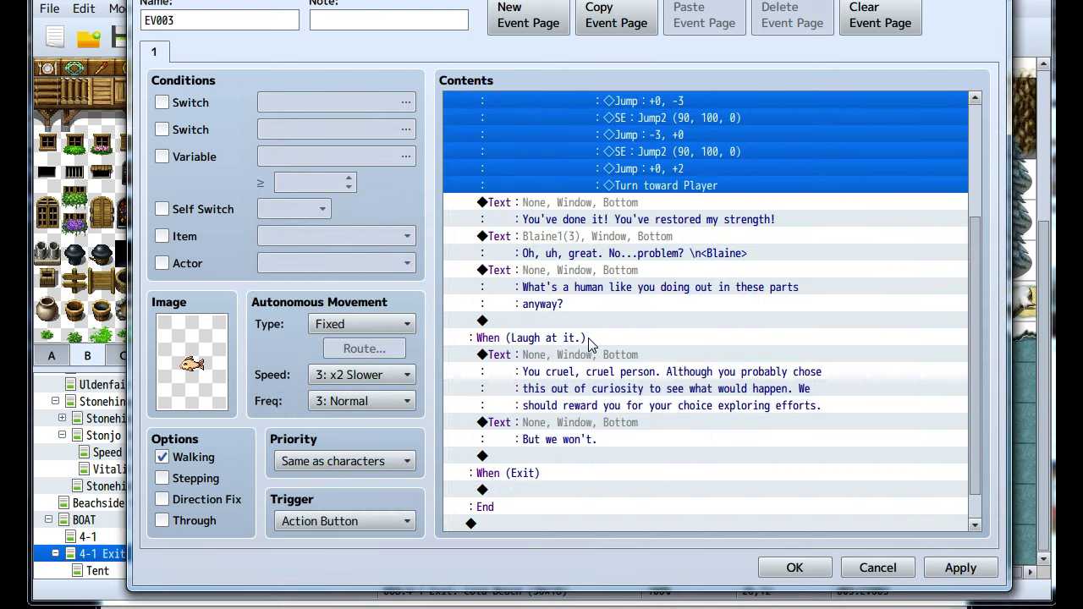
pyautogui.click(582, 208)
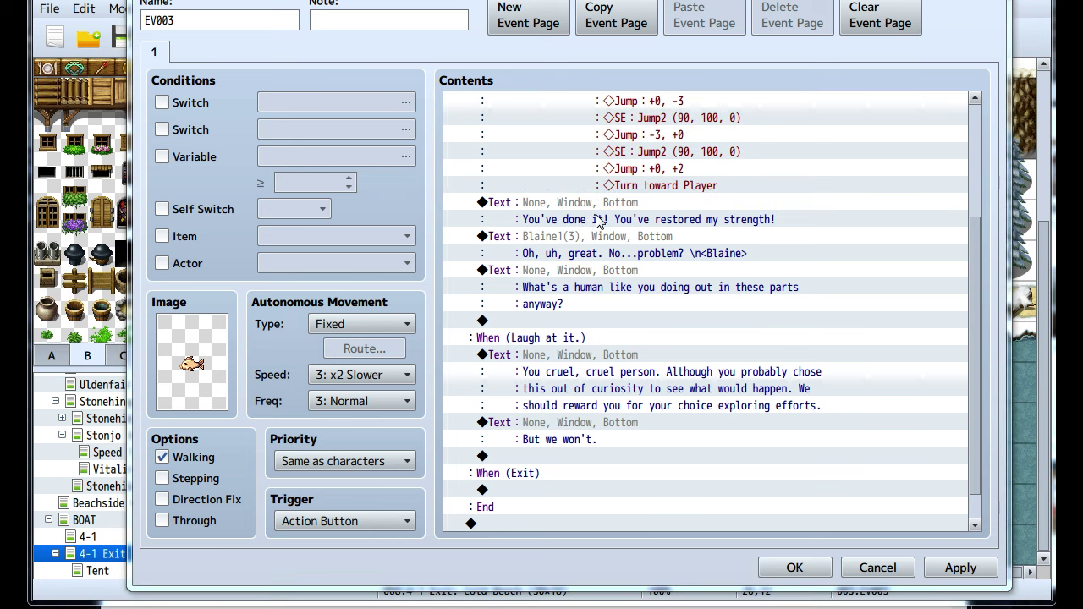
pyautogui.press('Insert')
pyautogui.click(542, 57)
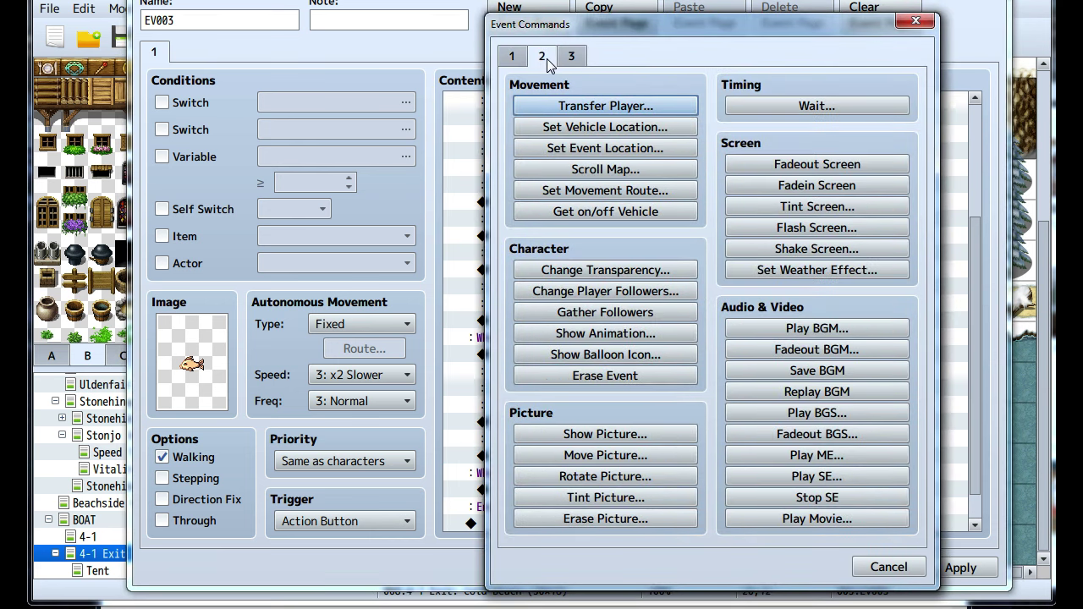
pyautogui.click(597, 191)
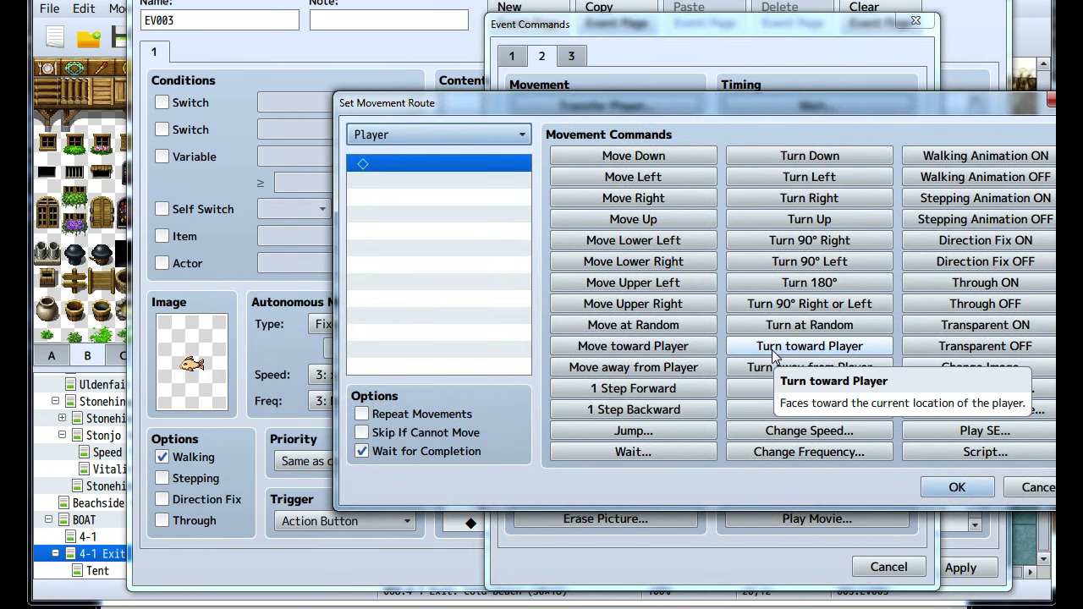
pyautogui.click(801, 181)
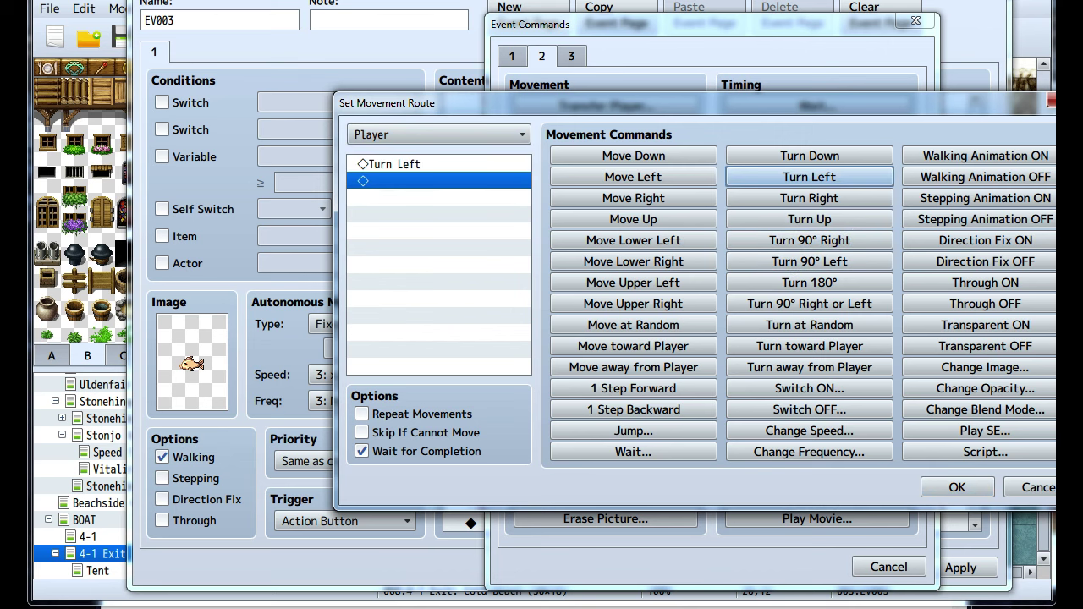
pyautogui.click(957, 488)
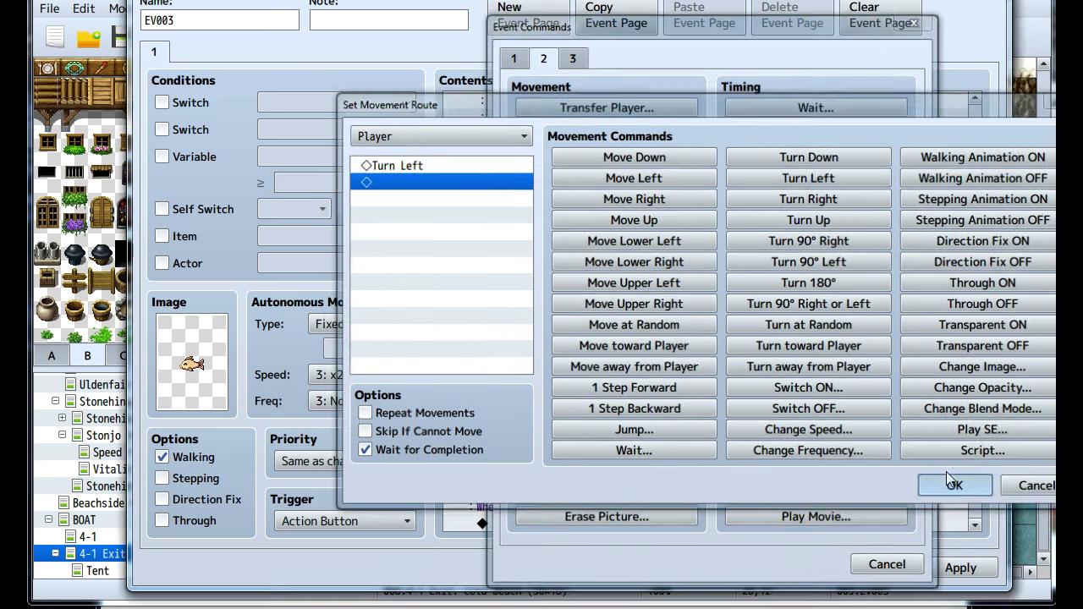
pyautogui.click(957, 572)
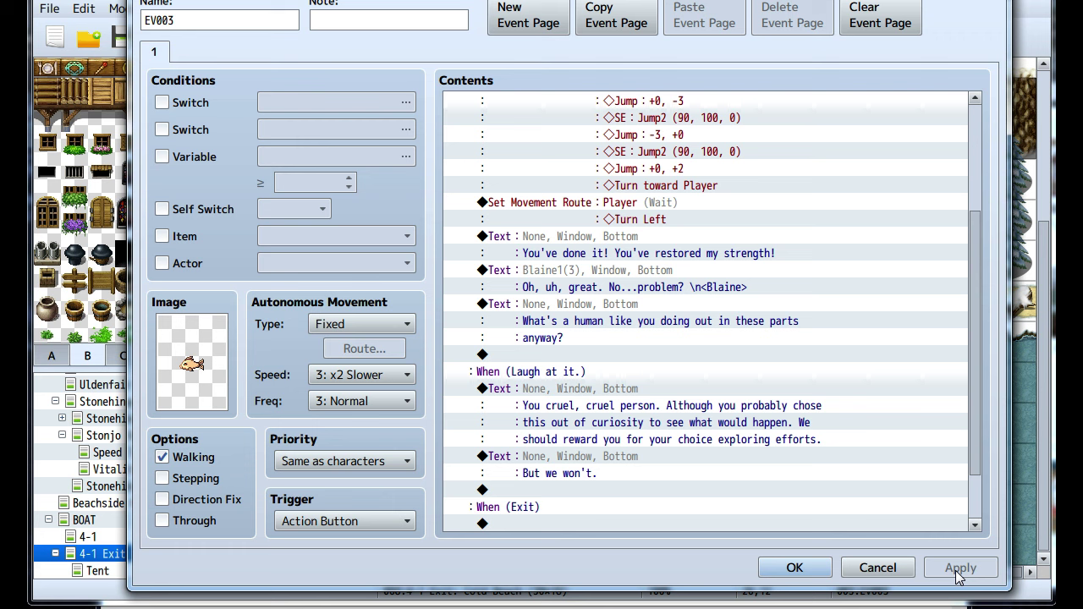
pyautogui.scroll(-2, 764, 438)
pyautogui.scroll(3, 757, 411)
pyautogui.scroll(-3, 735, 392)
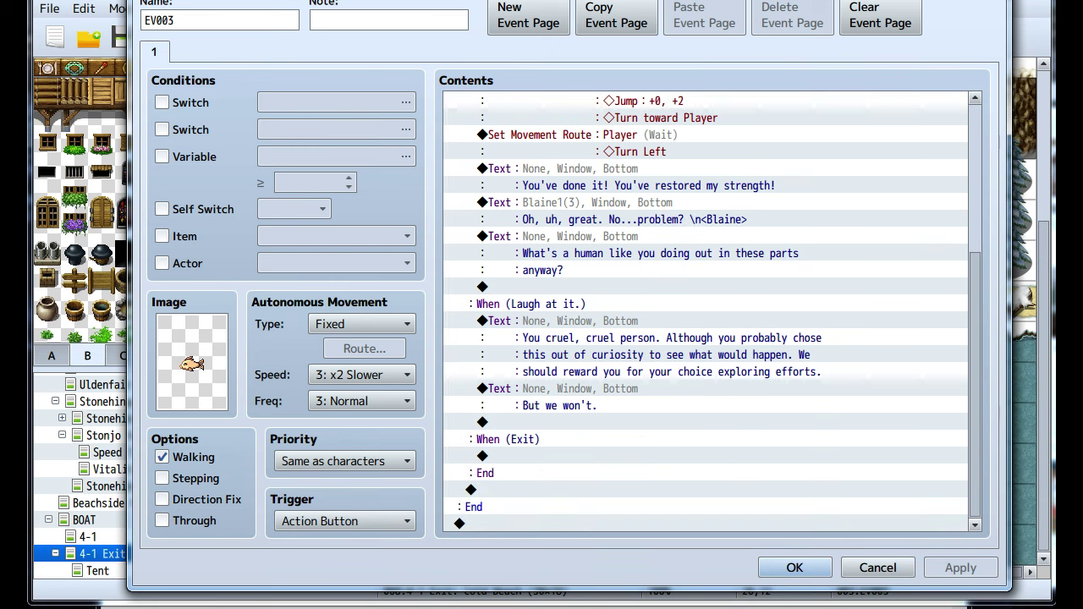
# Switch to the web browser, go back to the Deadbird Productions home page, and look over its welcome and news sections
pyautogui.hotkey('alt', 'Tab')
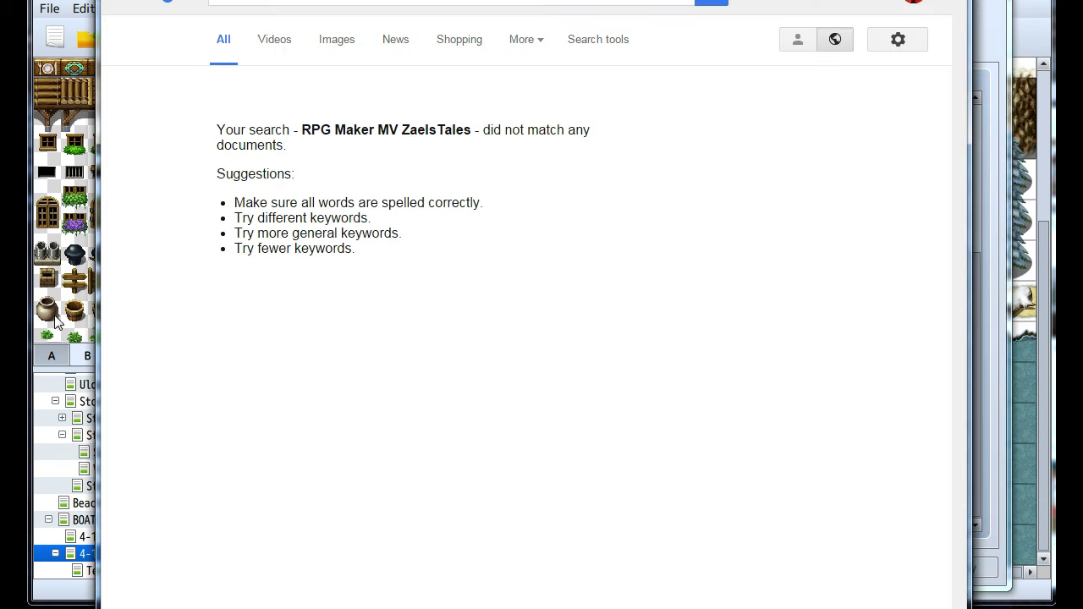
pyautogui.hotkey('alt', 'Left')
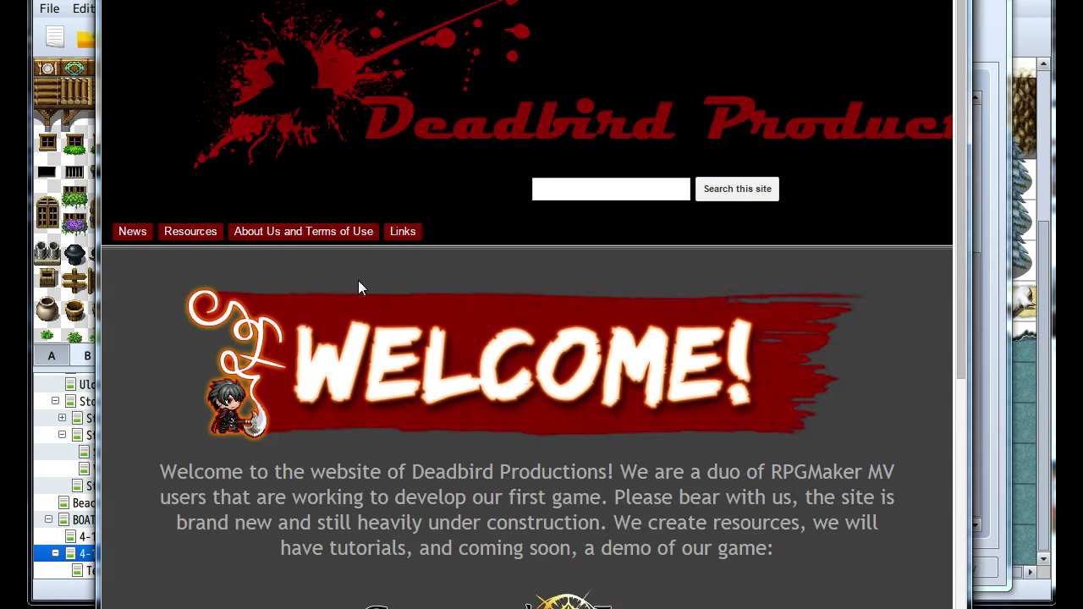
pyautogui.scroll(1, 356, 298)
pyautogui.scroll(-7, 356, 298)
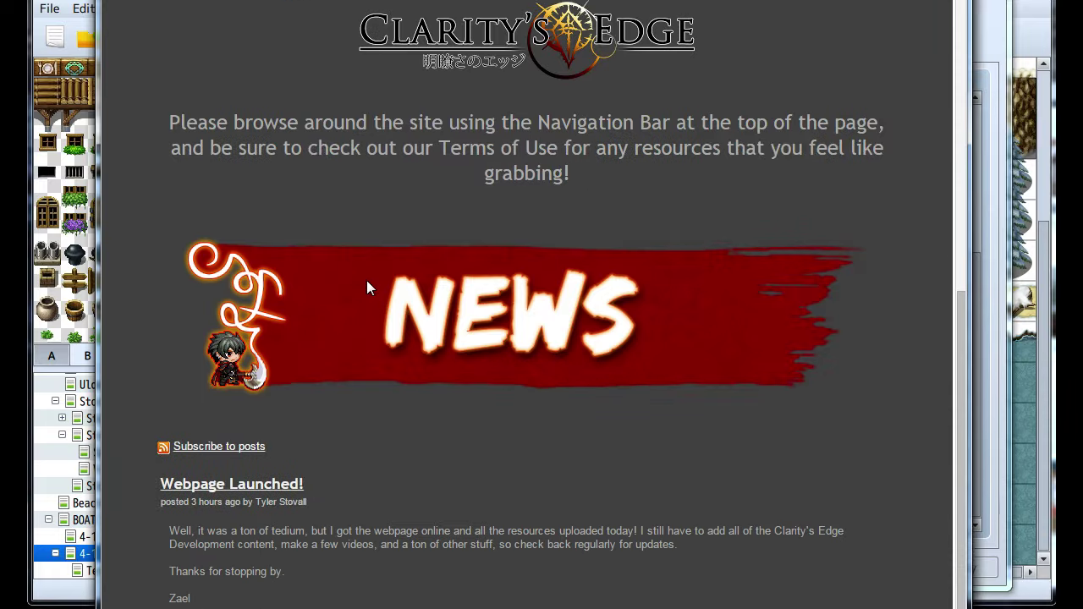
pyautogui.scroll(7, 366, 287)
pyautogui.scroll(-4, 378, 284)
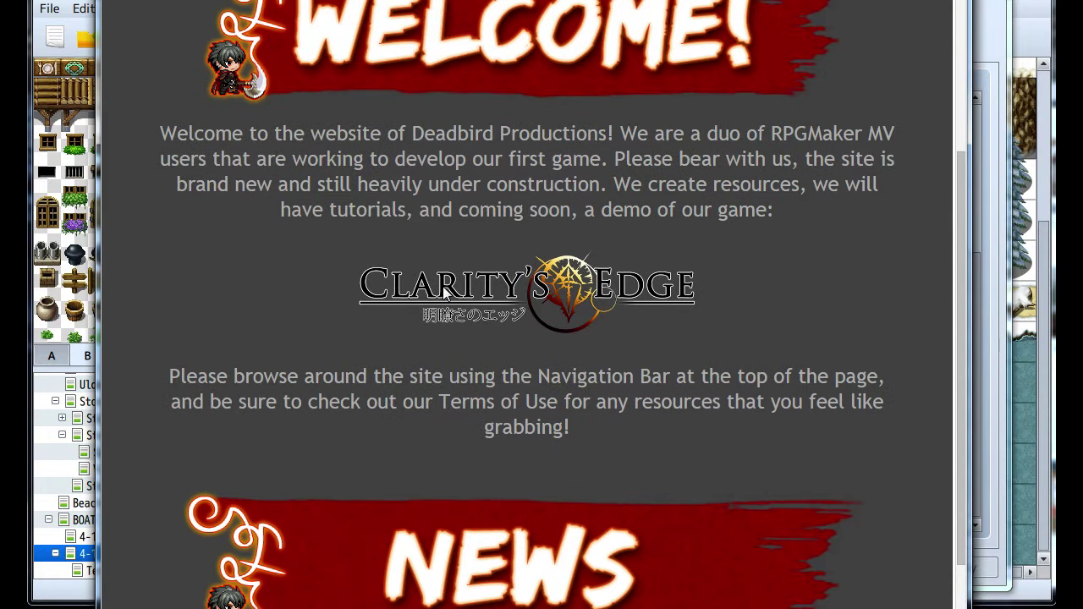
pyautogui.scroll(4, 330, 330)
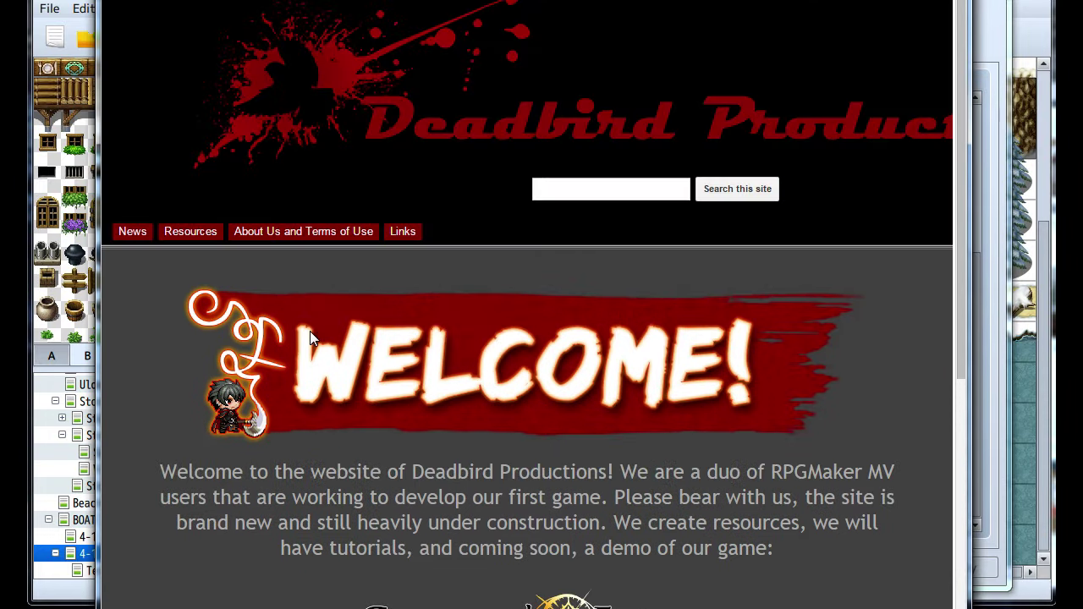
# Open the site's Resources page and examine the Backgrounds and the Battlebacks set meant for the battlebacks1 folder
pyautogui.click(196, 232)
pyautogui.scroll(-6, 347, 377)
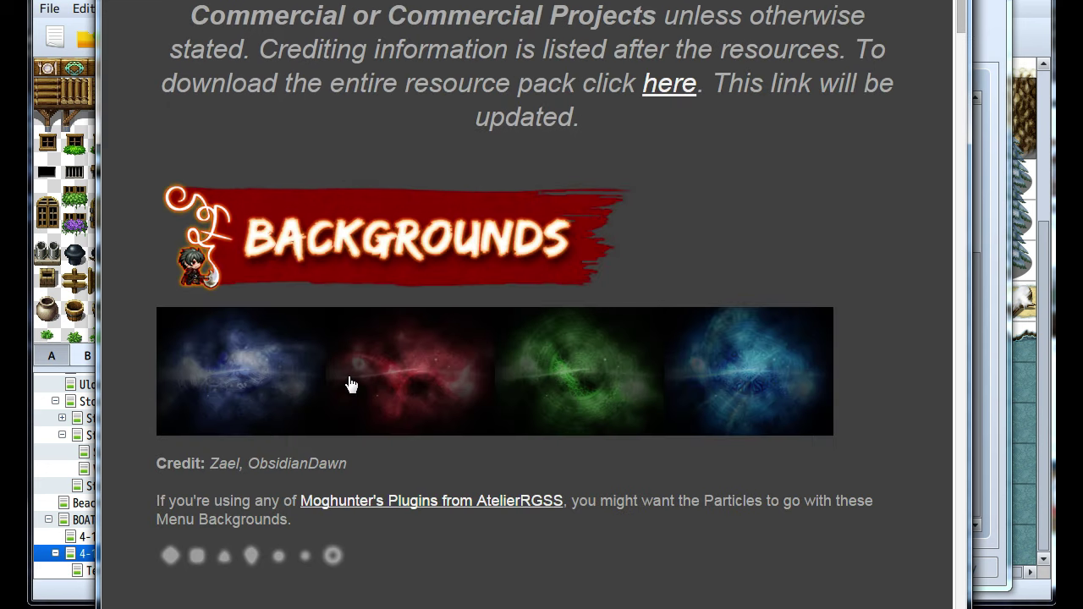
pyautogui.scroll(-1, 348, 376)
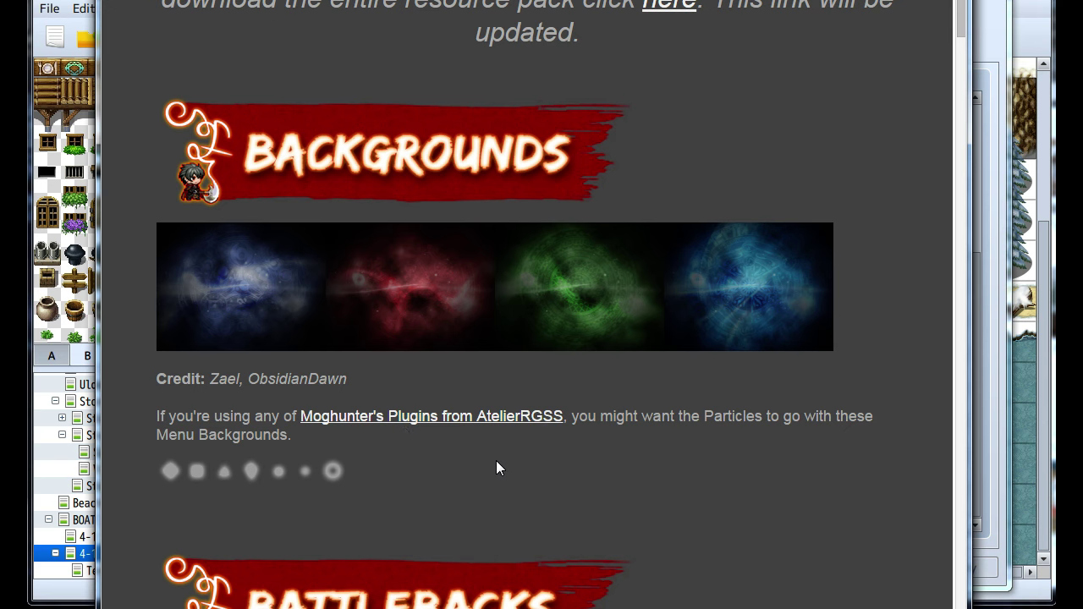
pyautogui.scroll(-5, 660, 354)
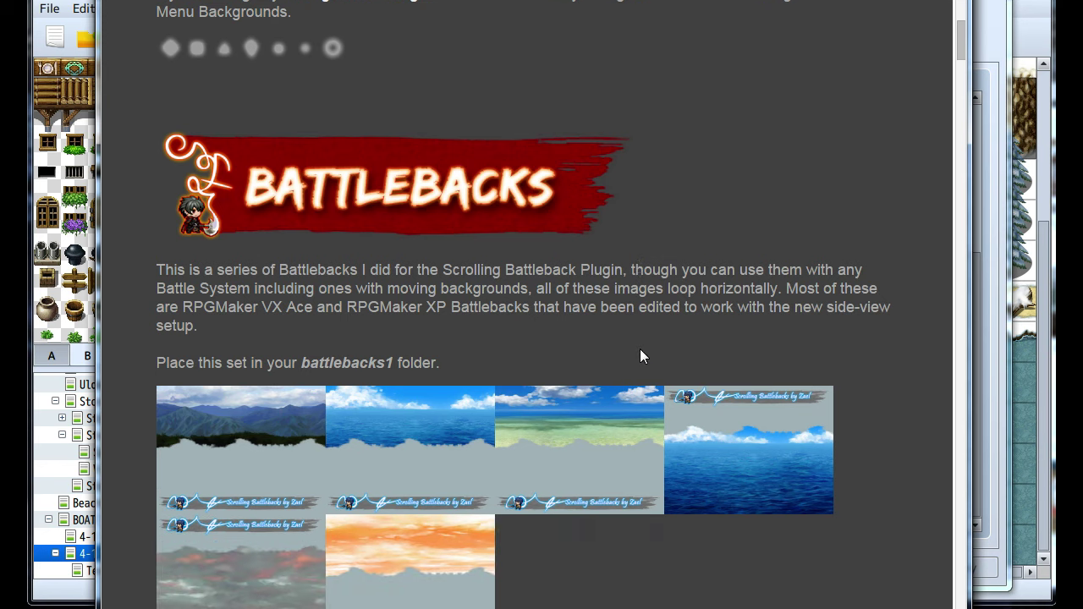
pyautogui.scroll(-1, 640, 356)
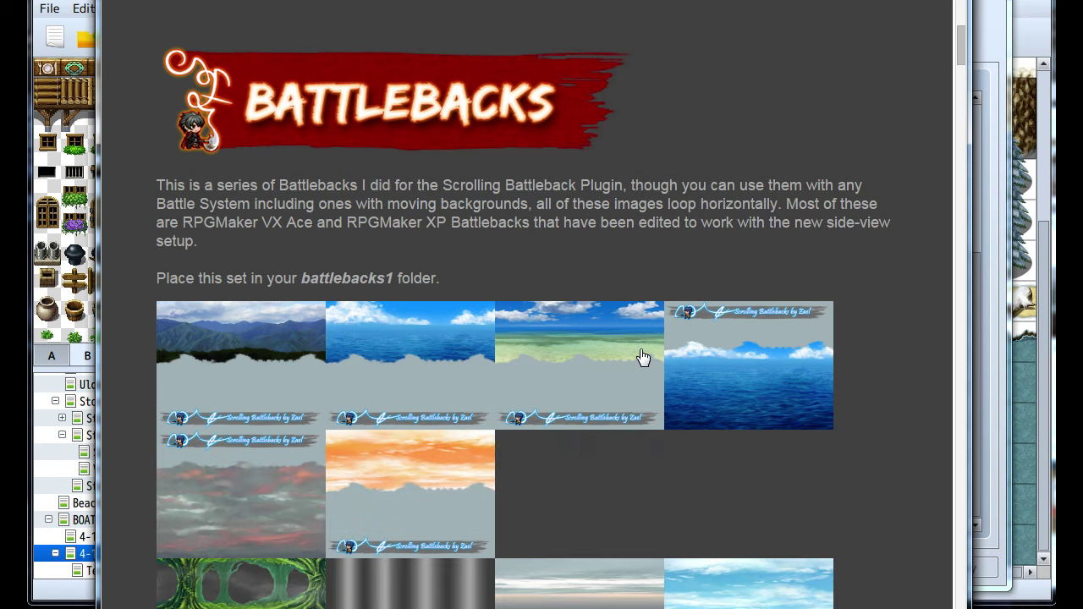
pyautogui.scroll(-1, 643, 357)
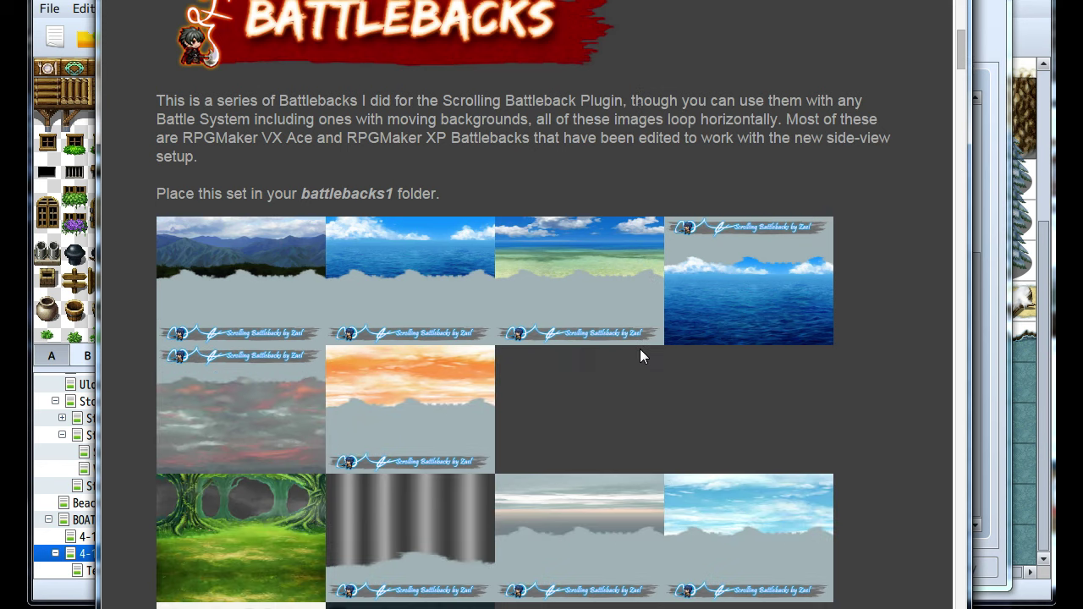
pyautogui.scroll(-1, 639, 356)
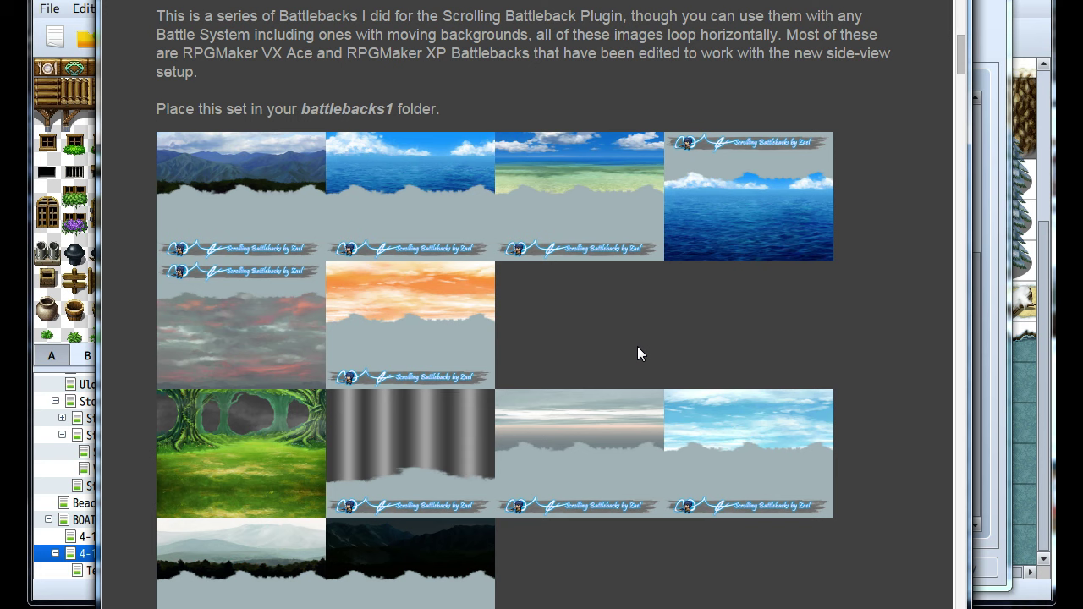
pyautogui.scroll(-3, 637, 347)
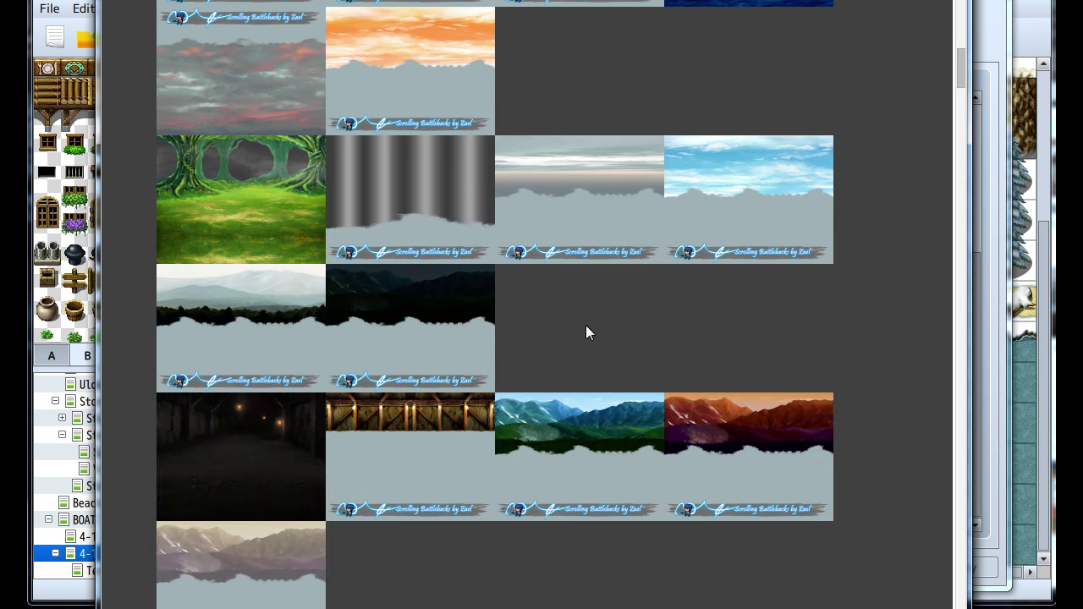
pyautogui.scroll(-4, 656, 273)
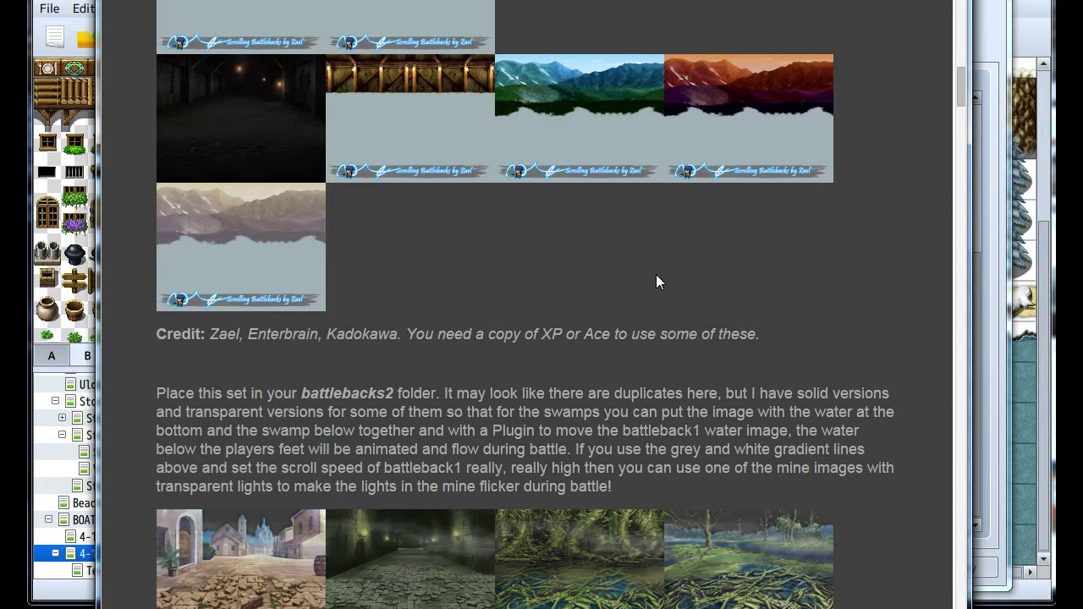
pyautogui.scroll(3, 656, 275)
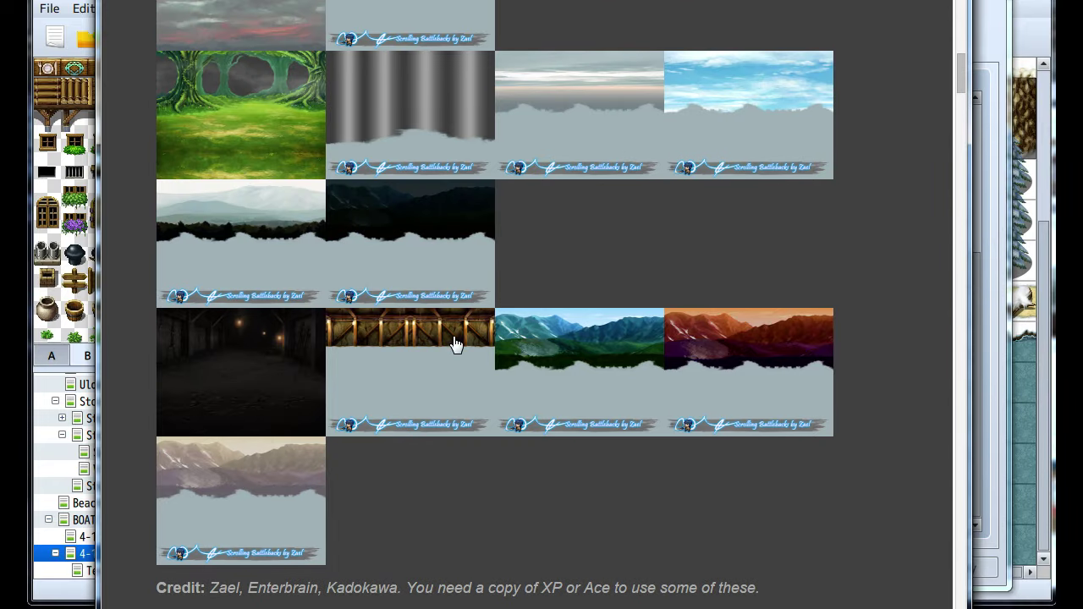
pyautogui.scroll(2, 470, 360)
pyautogui.scroll(2, 471, 360)
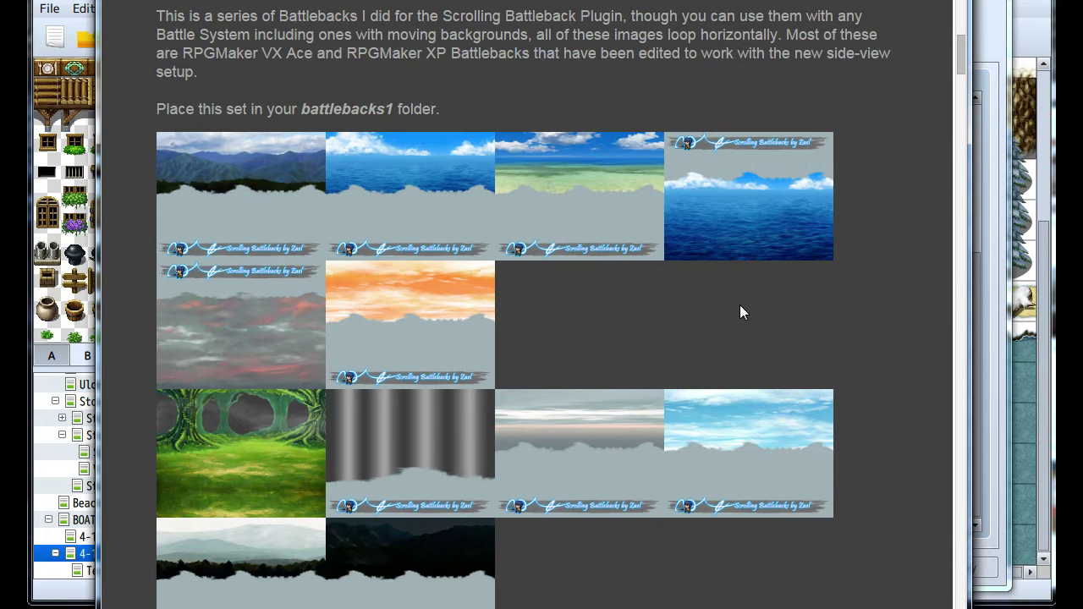
# Examine the rest of the battlebacks1 images with their credit line, and compare them with the start of the battlebacks2 set
pyautogui.scroll(-5, 740, 306)
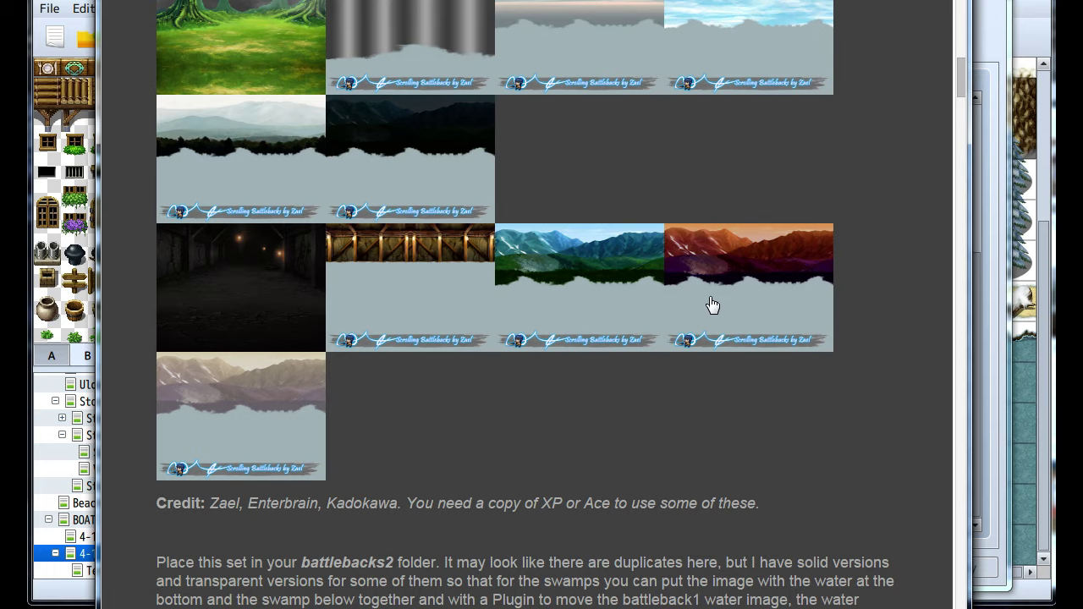
pyautogui.scroll(-2, 711, 301)
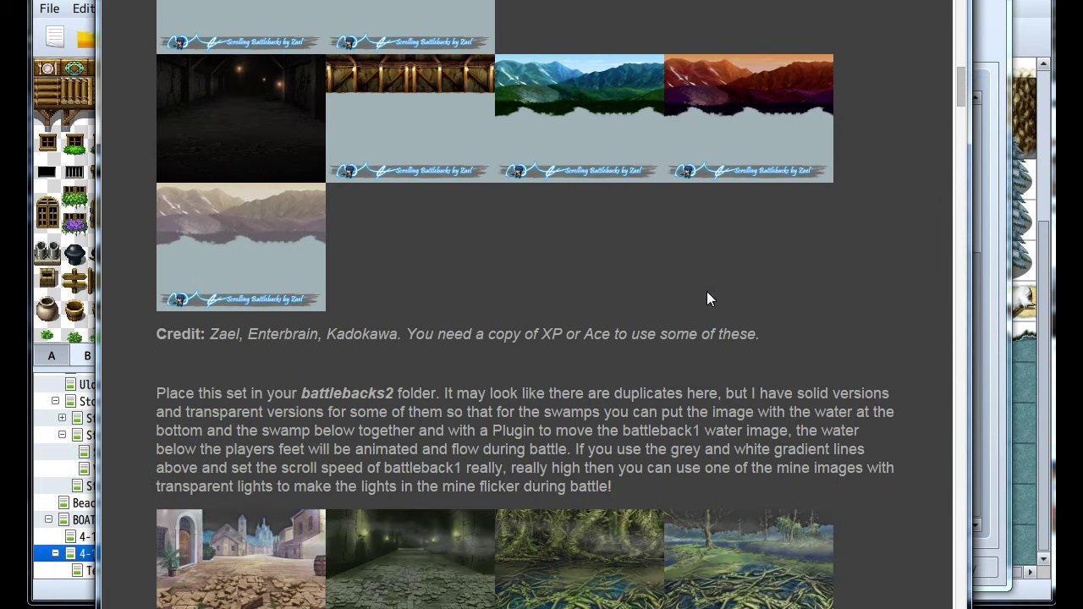
pyautogui.scroll(-2, 708, 298)
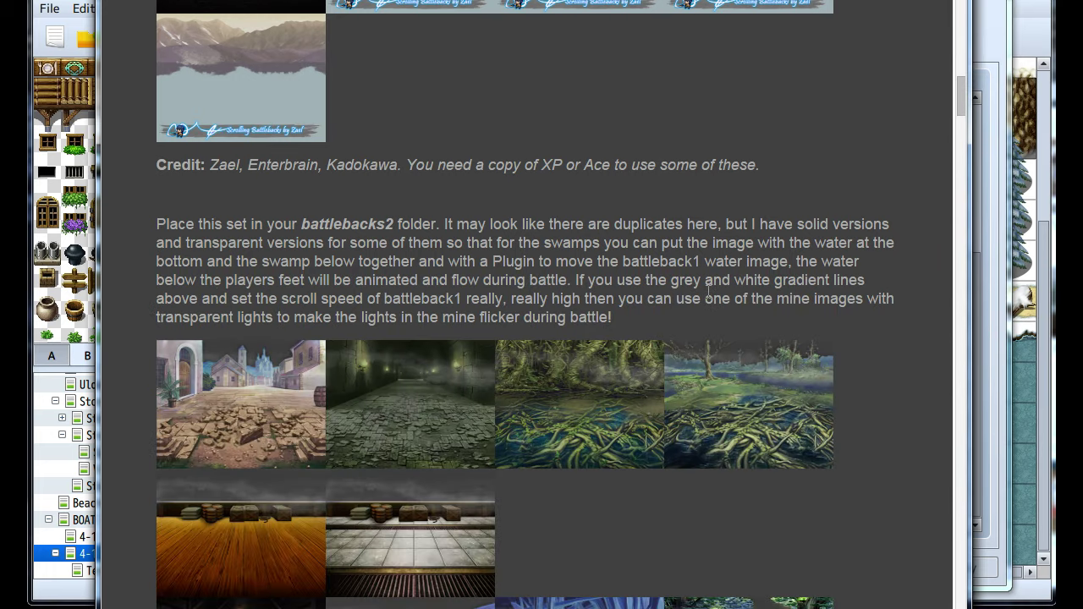
pyautogui.scroll(-1, 709, 292)
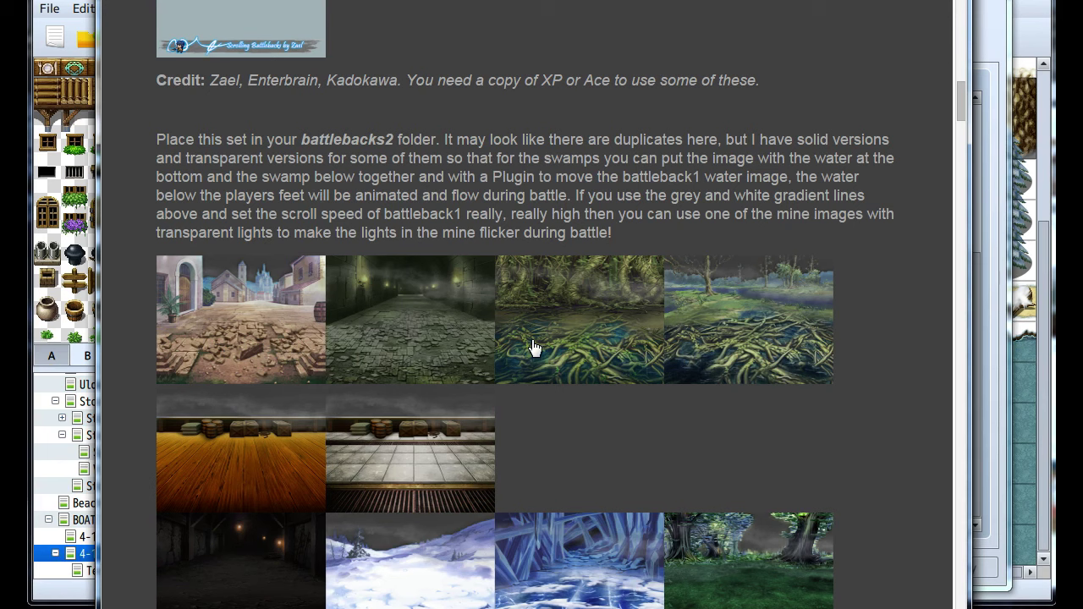
pyautogui.scroll(-3, 534, 347)
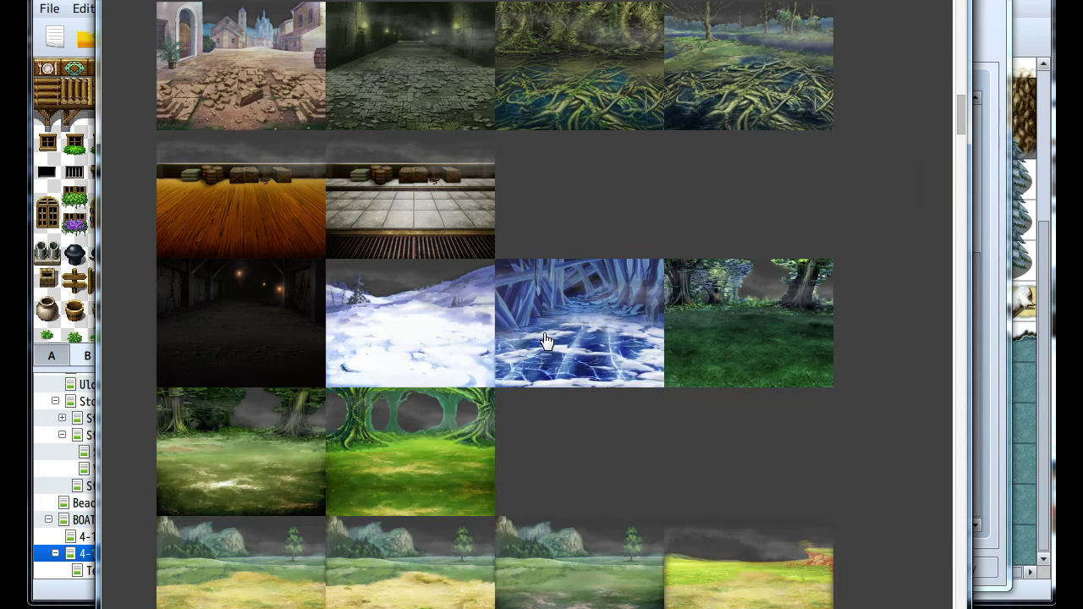
pyautogui.scroll(9, 545, 340)
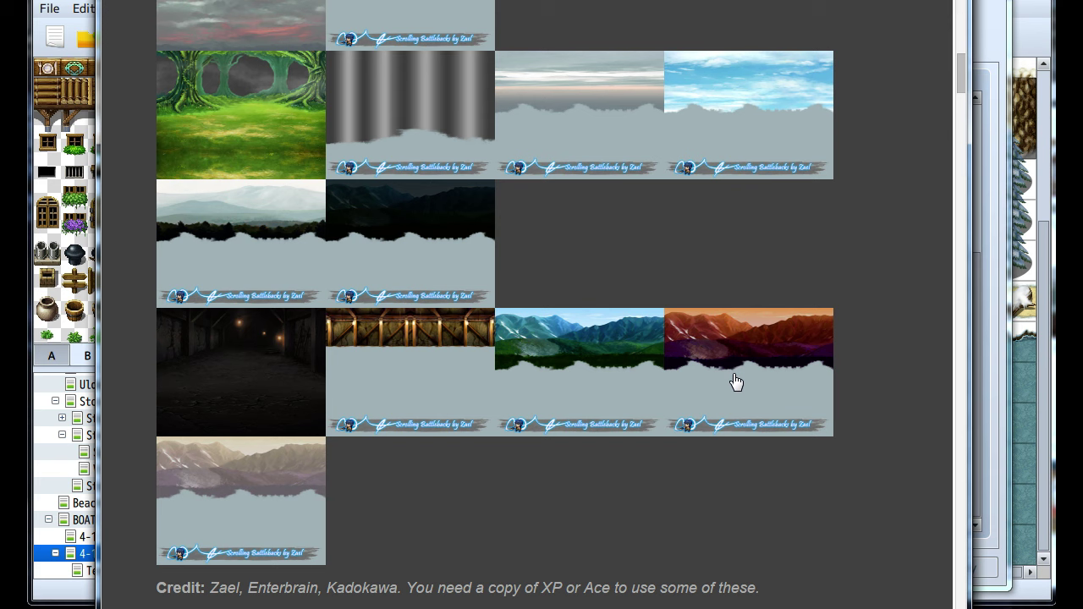
pyautogui.scroll(6, 742, 374)
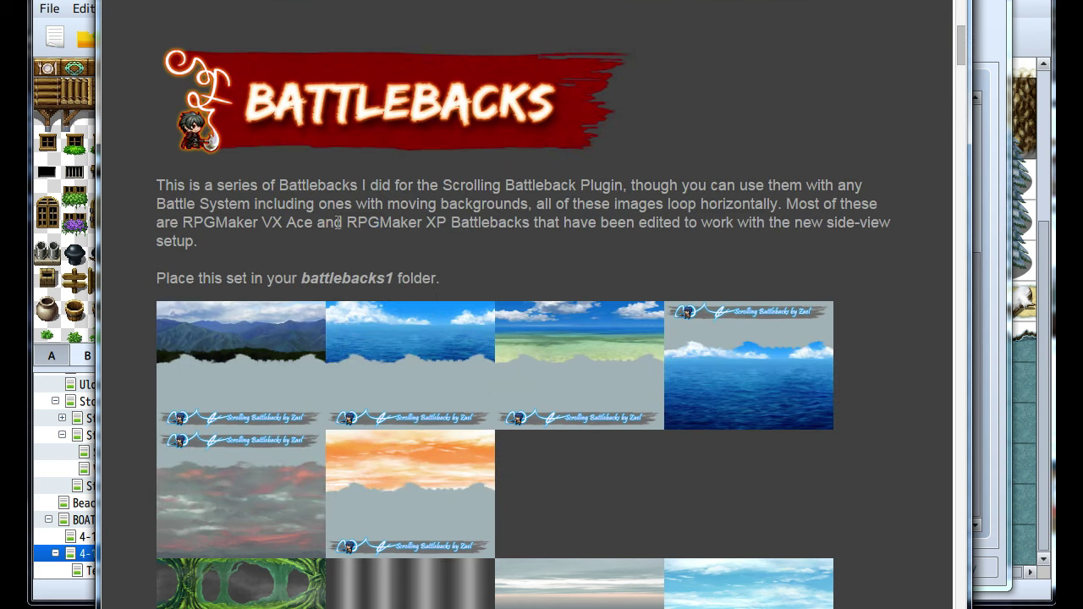
# Look through the whole battlebacks2 image set as far as its credit line
pyautogui.scroll(-7, 338, 222)
pyautogui.scroll(-4, 339, 218)
pyautogui.scroll(-3, 356, 214)
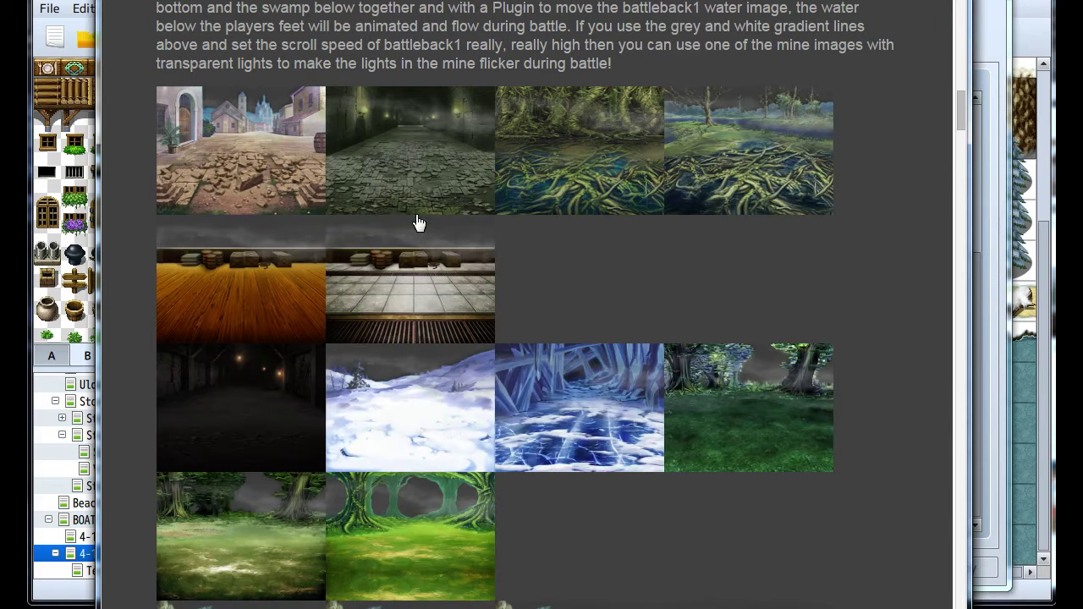
pyautogui.scroll(-7, 554, 231)
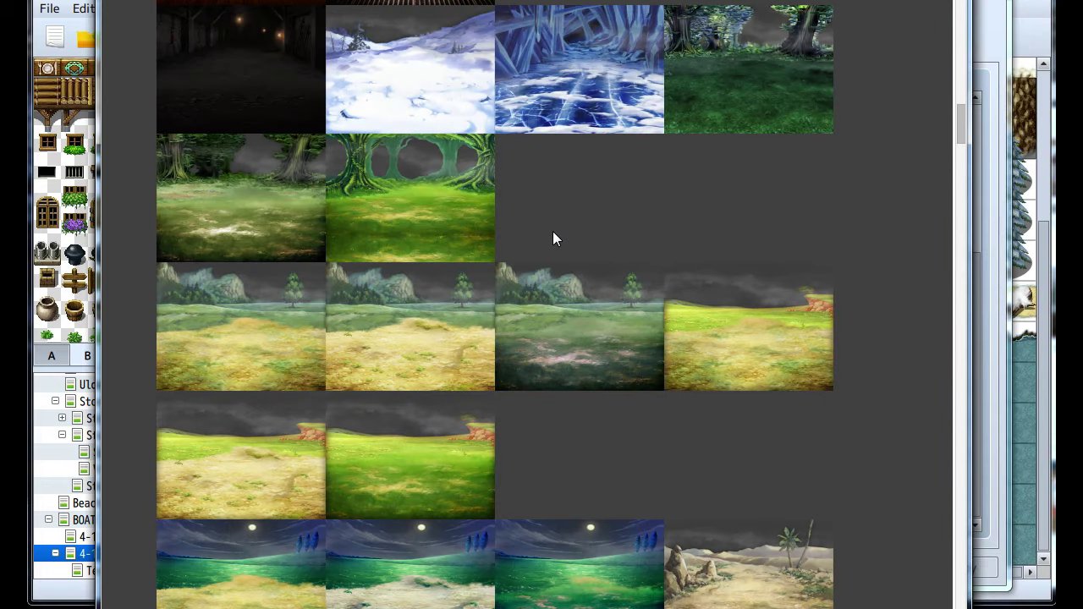
pyautogui.scroll(-4, 556, 241)
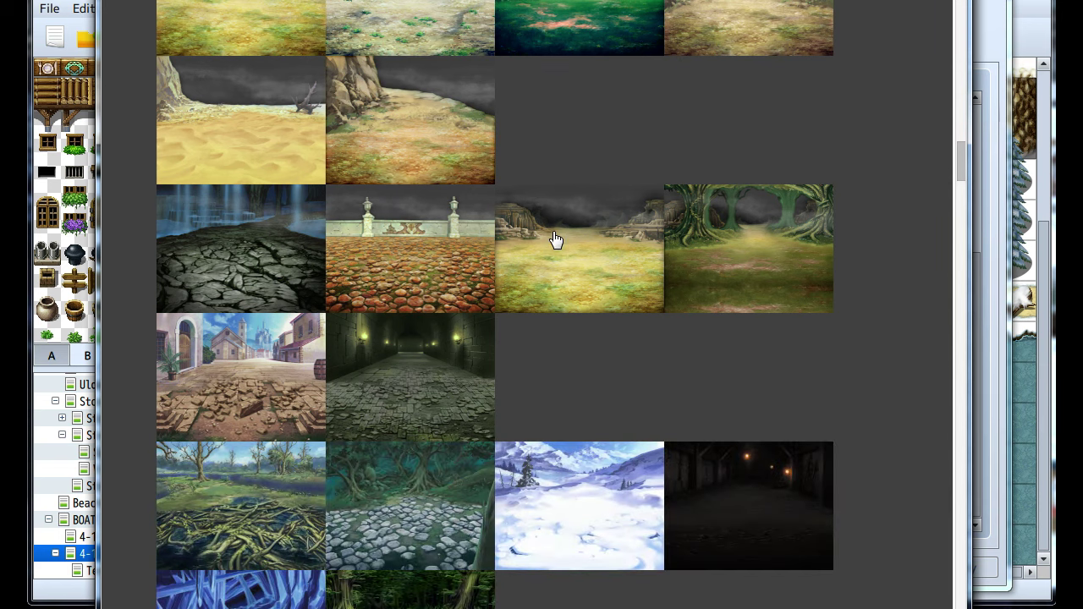
pyautogui.scroll(-6, 556, 240)
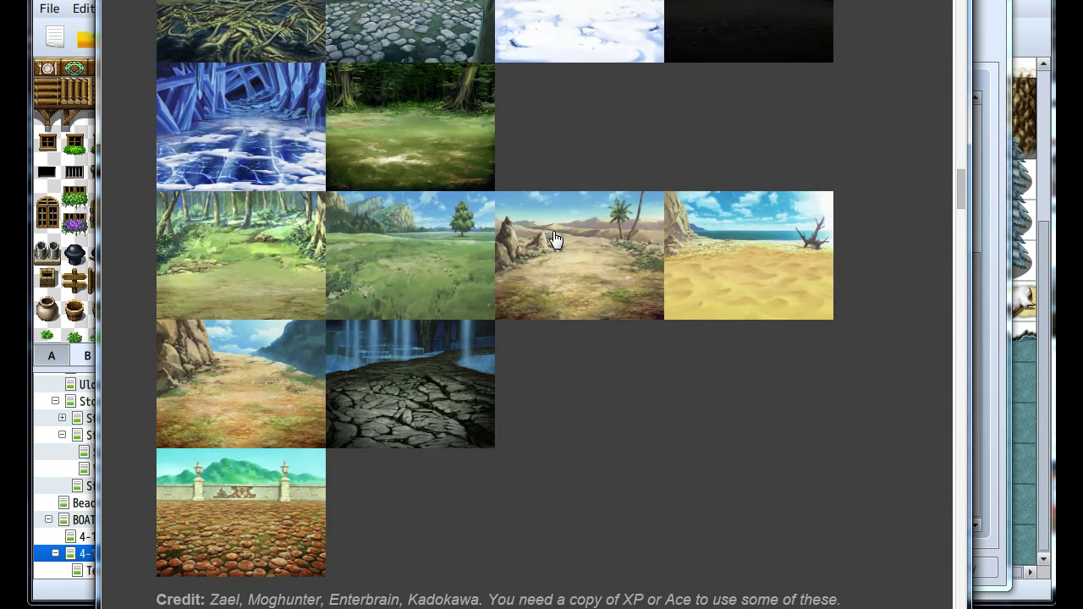
pyautogui.scroll(-3, 554, 240)
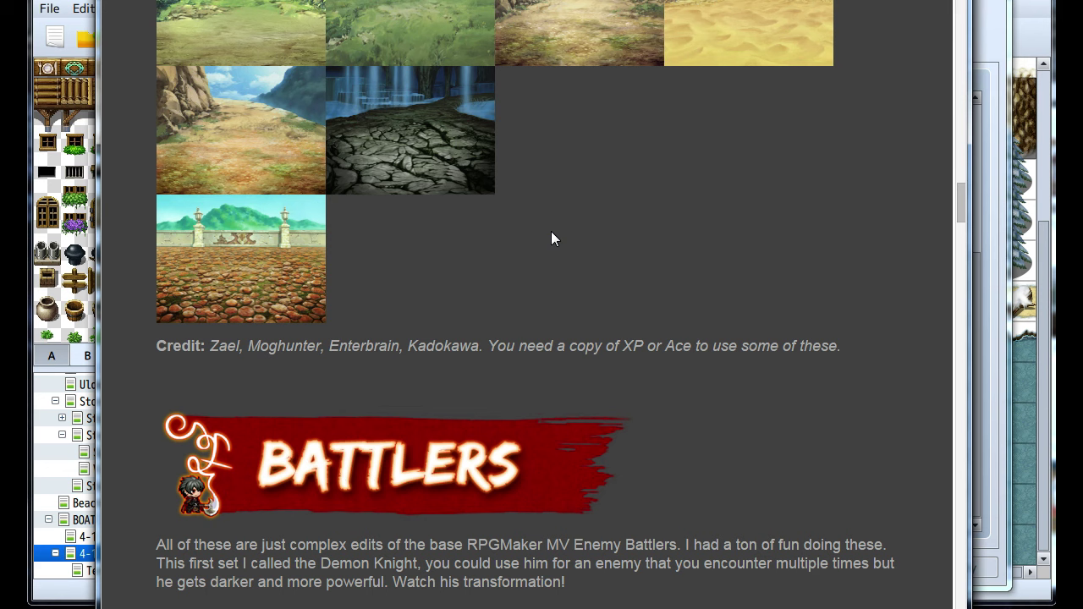
# Examine the Demon Knight images in the Battlers section, from the first poses through the full transformation and the wing recolors
pyautogui.scroll(-3, 551, 232)
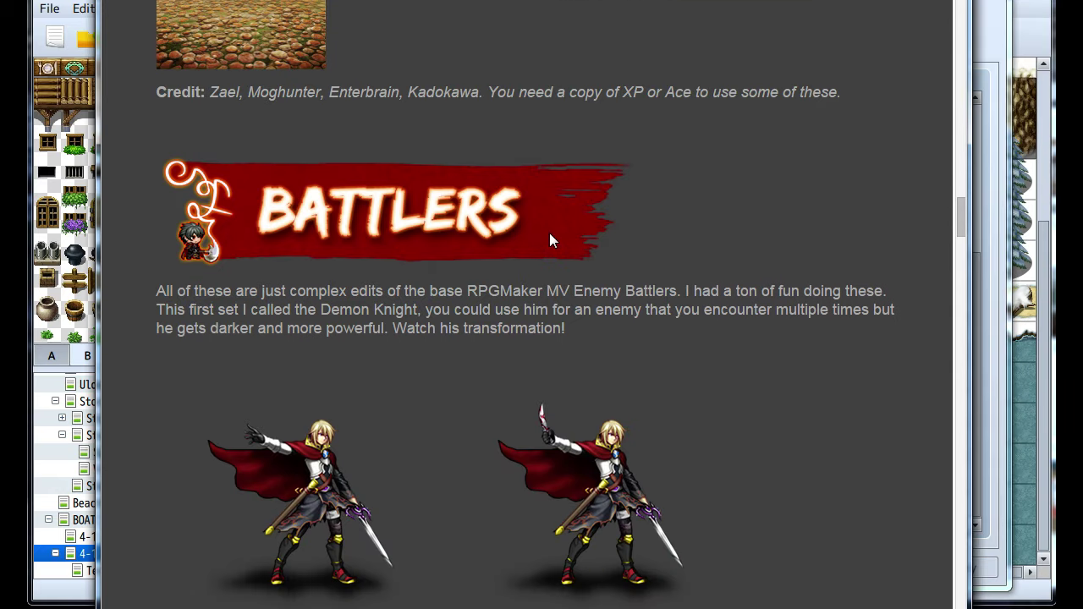
pyautogui.scroll(-4, 549, 232)
pyautogui.scroll(-2, 551, 240)
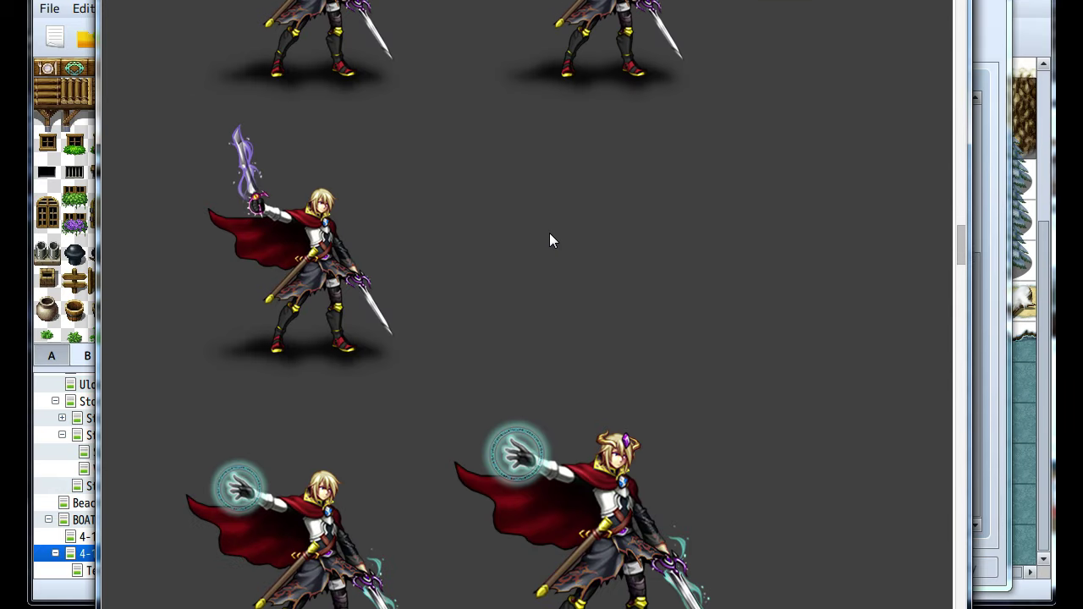
pyautogui.scroll(-3, 551, 241)
pyautogui.scroll(-4, 551, 240)
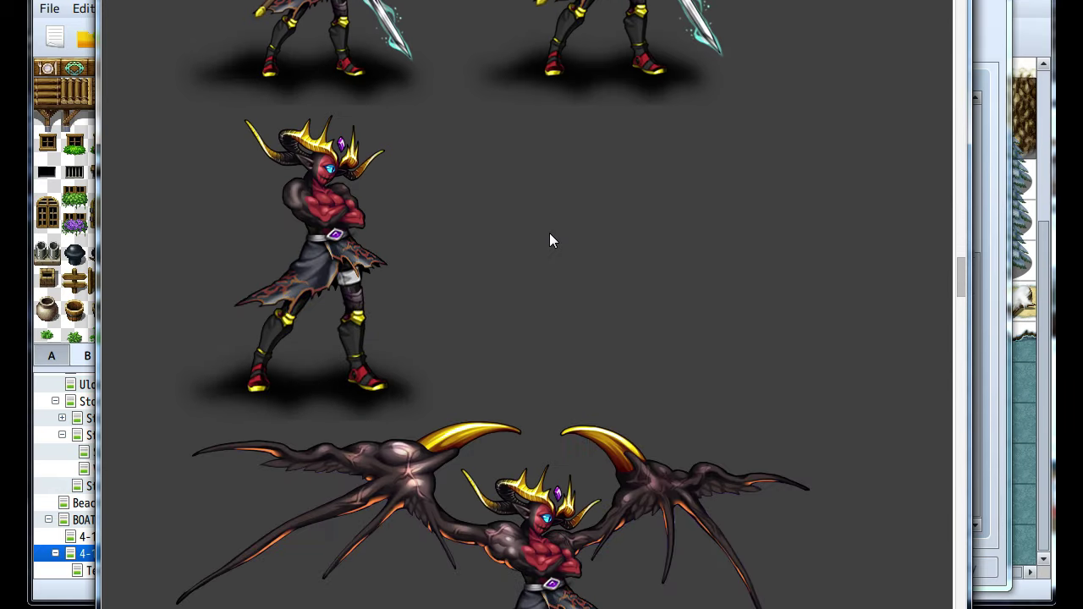
pyautogui.scroll(-3, 597, 414)
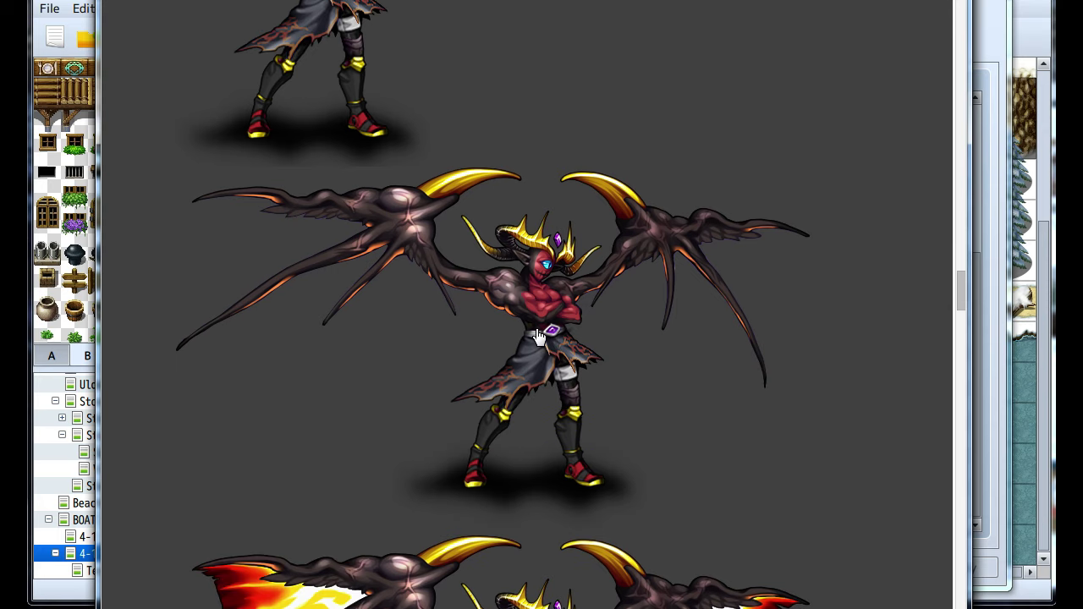
pyautogui.scroll(-4, 535, 328)
pyautogui.scroll(-1, 536, 328)
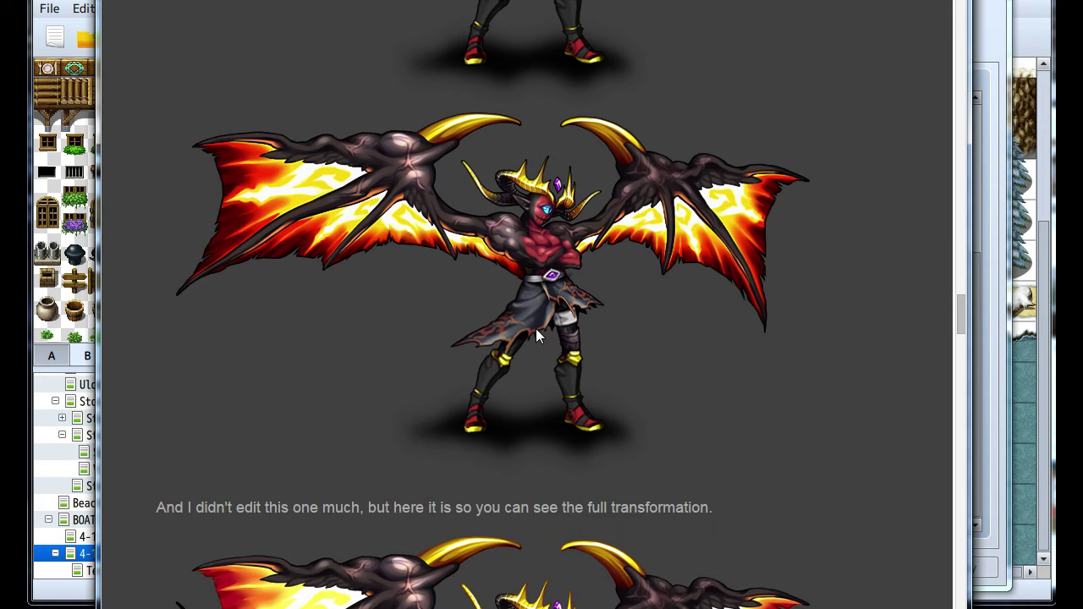
pyautogui.scroll(-3, 536, 330)
pyautogui.scroll(-1, 538, 333)
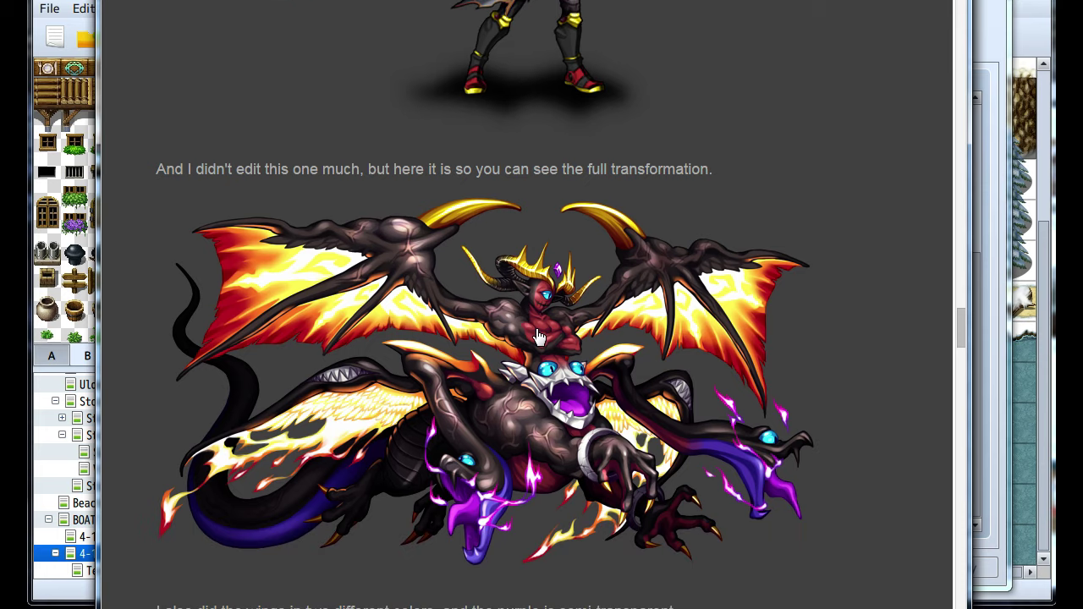
pyautogui.scroll(-3, 559, 362)
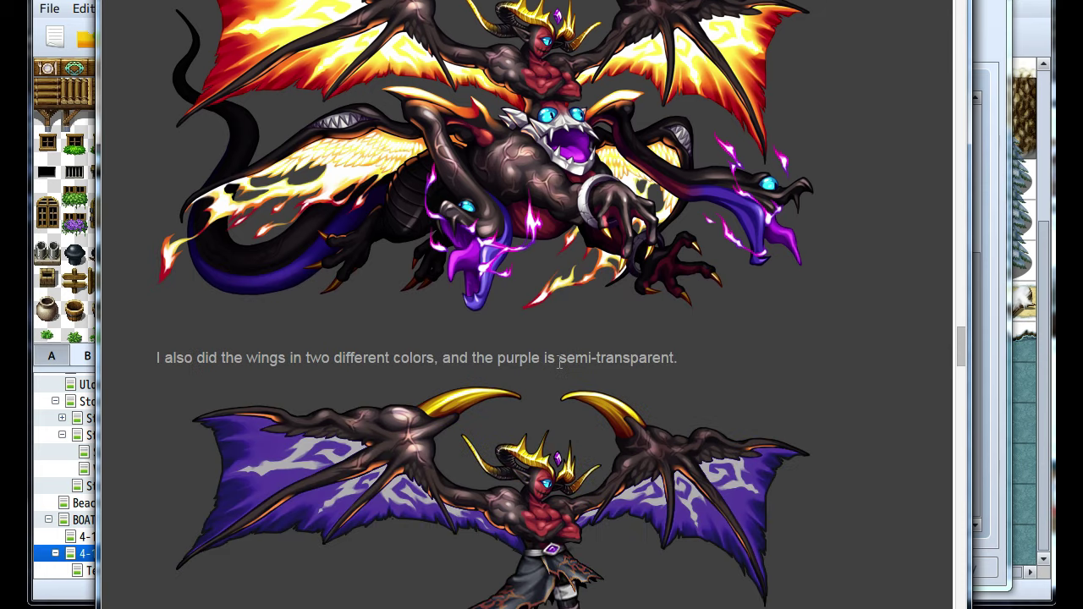
pyautogui.scroll(-8, 559, 363)
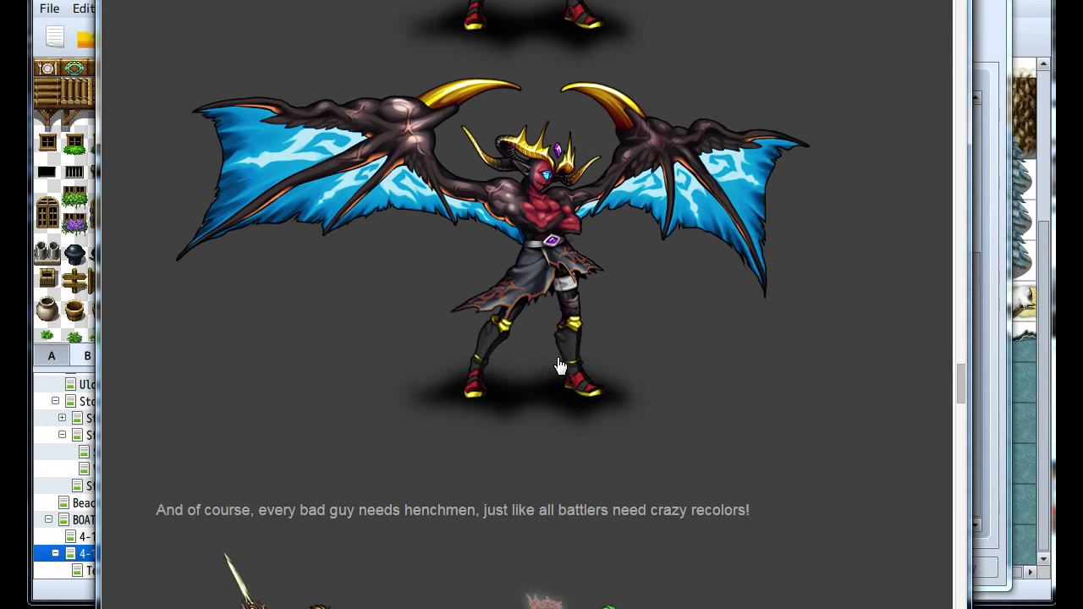
# Look over the henchmen battler recolors, view the red-haired battler's image on its own, and return to the resource page
pyautogui.scroll(-5, 559, 366)
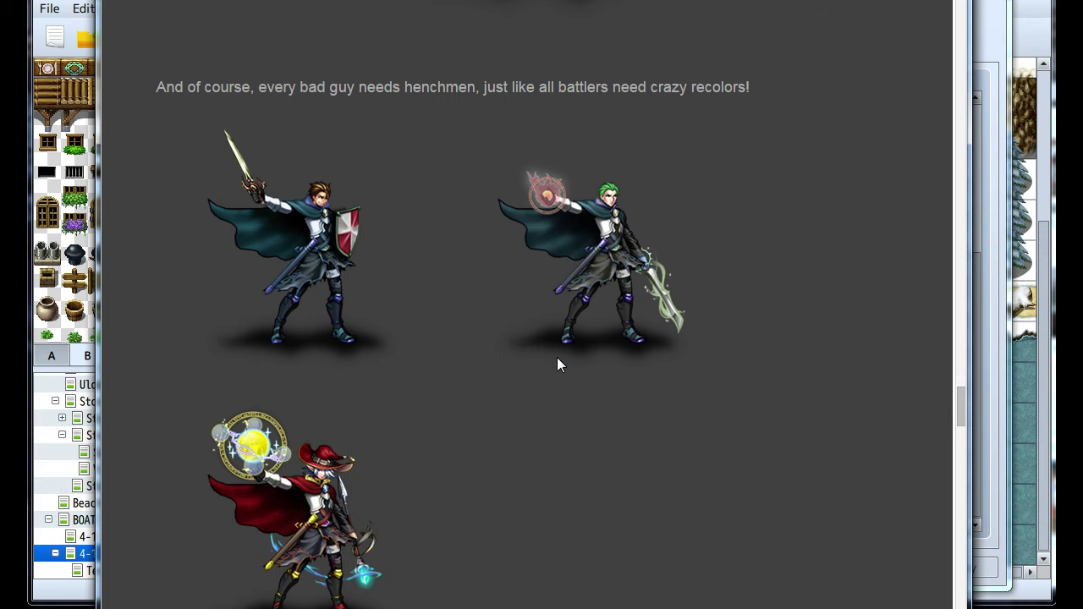
pyautogui.scroll(-5, 557, 364)
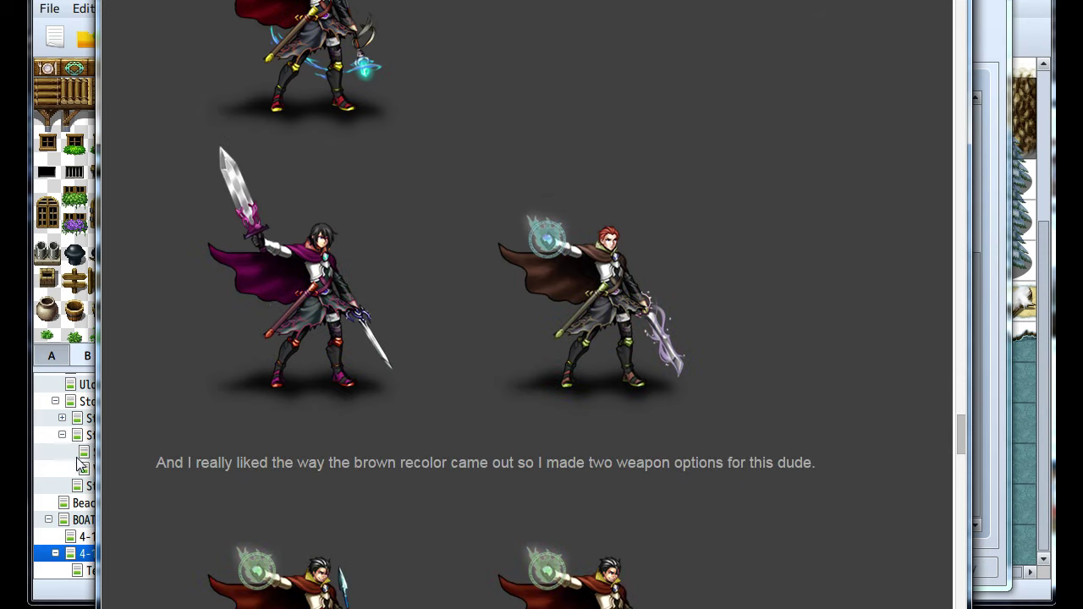
pyautogui.moveTo(27, 254); pyautogui.dragTo(0, 246)
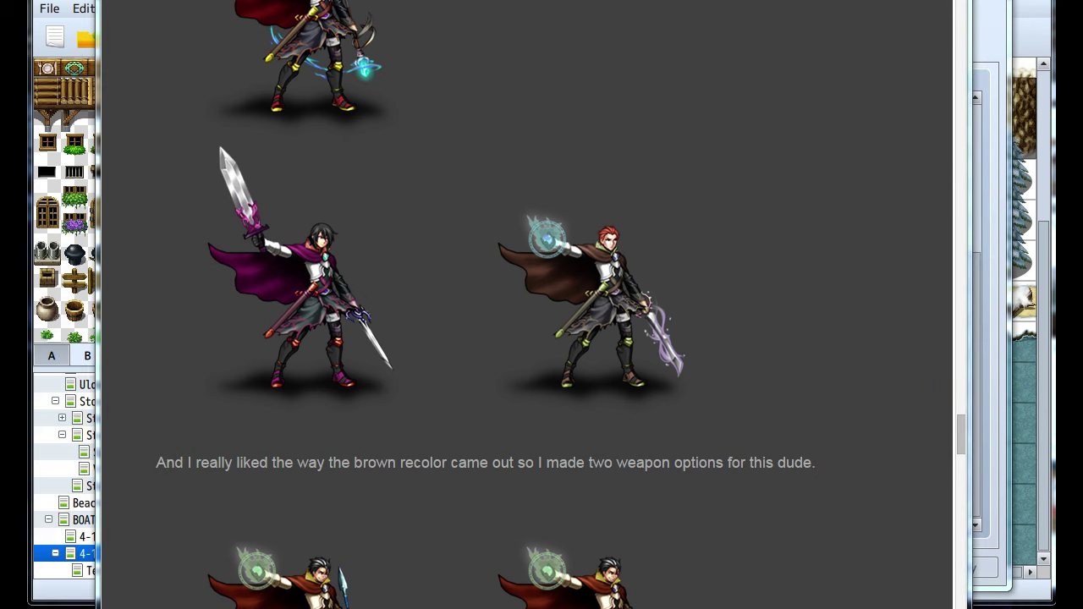
pyautogui.click(554, 375)
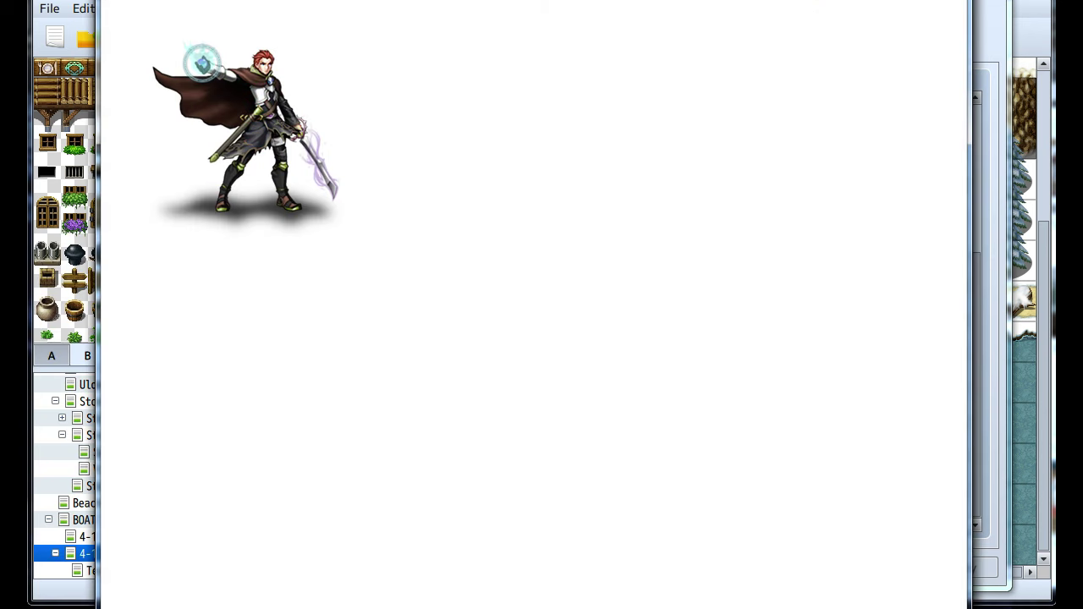
pyautogui.hotkey('alt', 'Left')
pyautogui.scroll(-4, 480, 351)
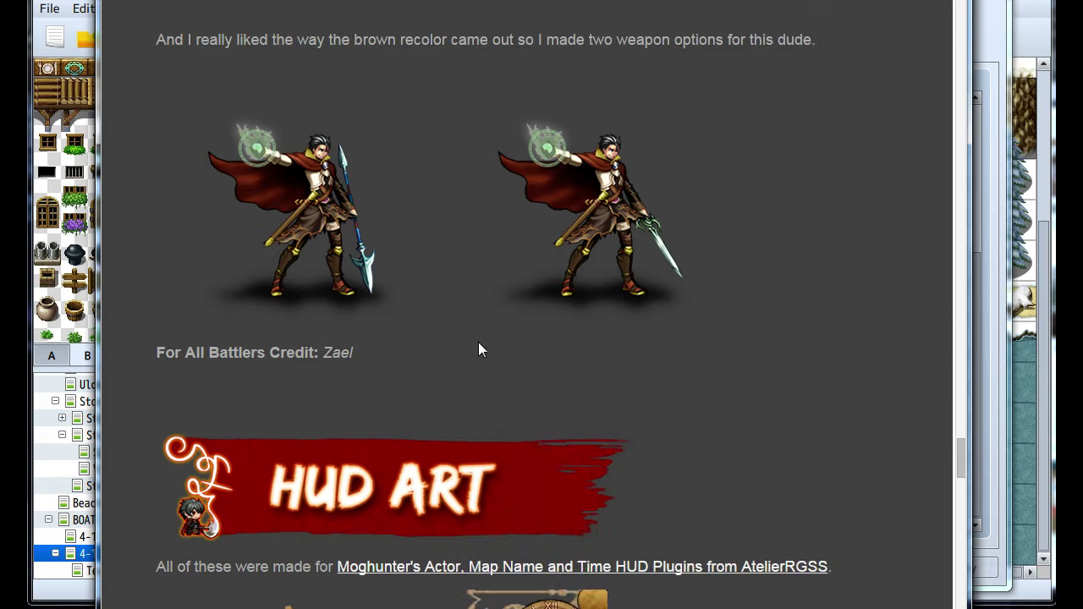
# Examine the HUD Art section and the introduction of the Icon Set below it
pyautogui.scroll(-1, 760, 350)
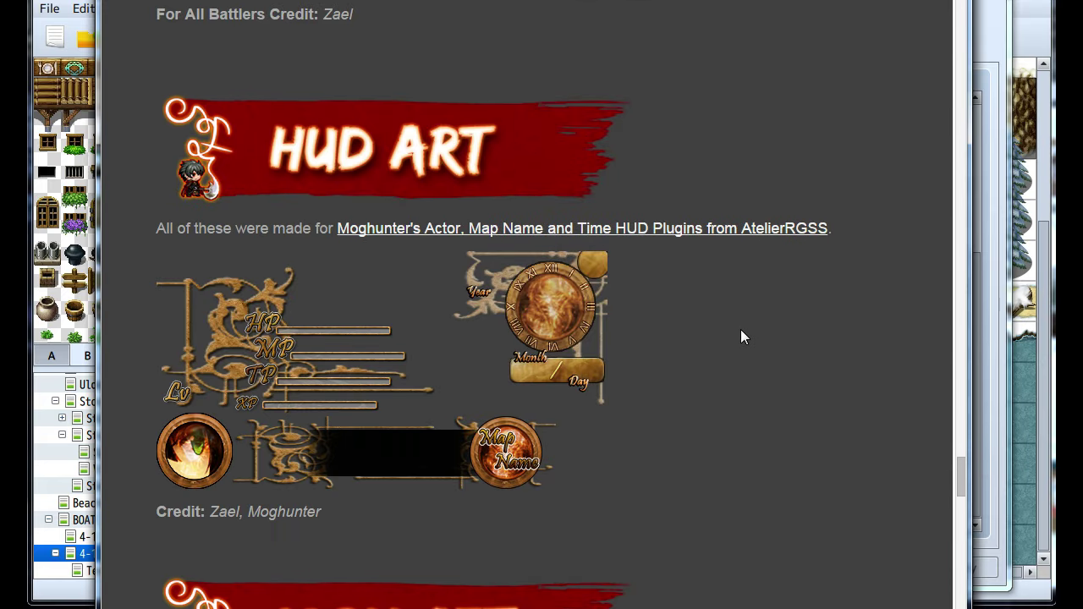
pyautogui.scroll(-4, 734, 343)
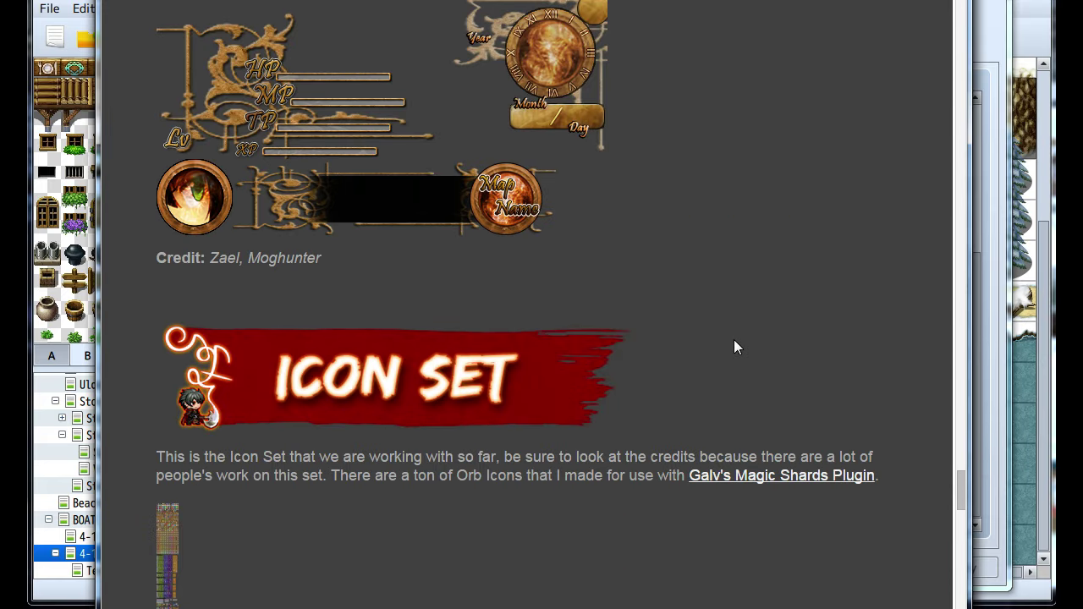
pyautogui.scroll(4, 734, 343)
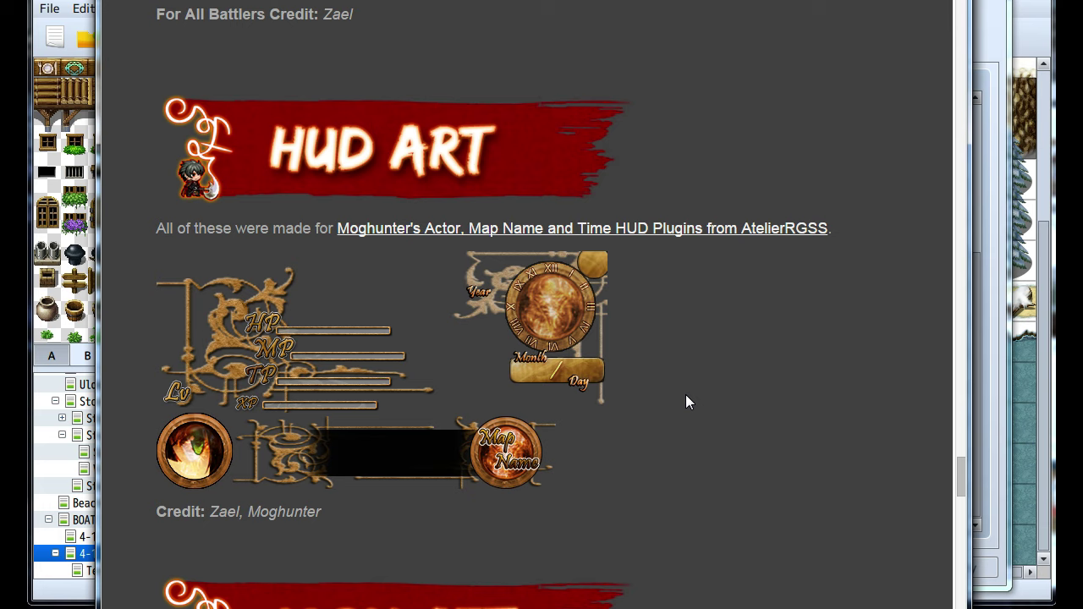
# Switch to RPG Maker MV, close the fish's event editor, and look through the BGM tracks in Sound Test
pyautogui.click(1025, 407)
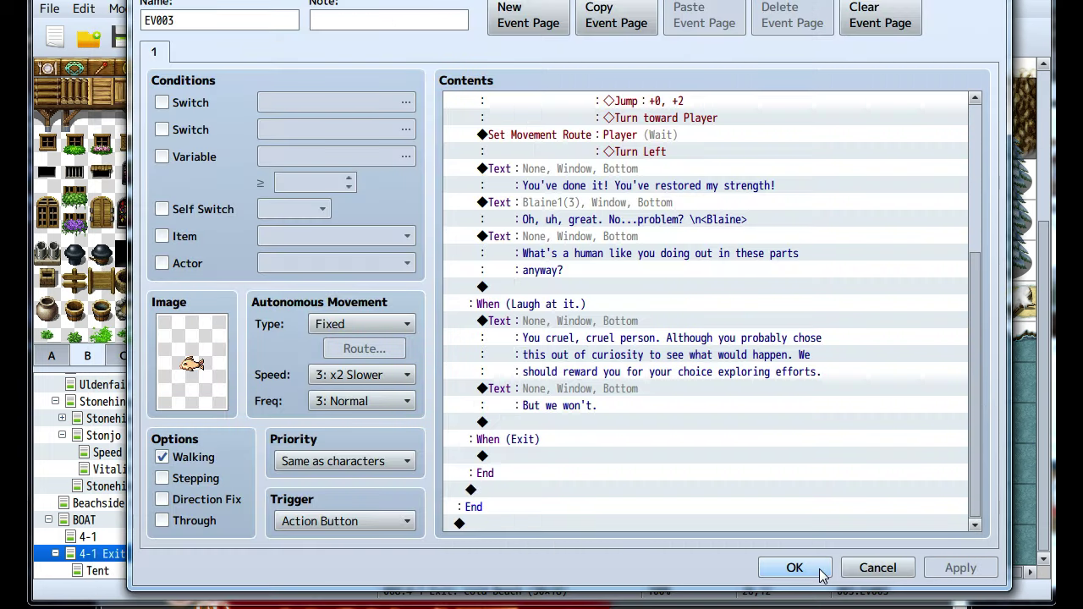
pyautogui.press('Escape')
pyautogui.click(759, 37)
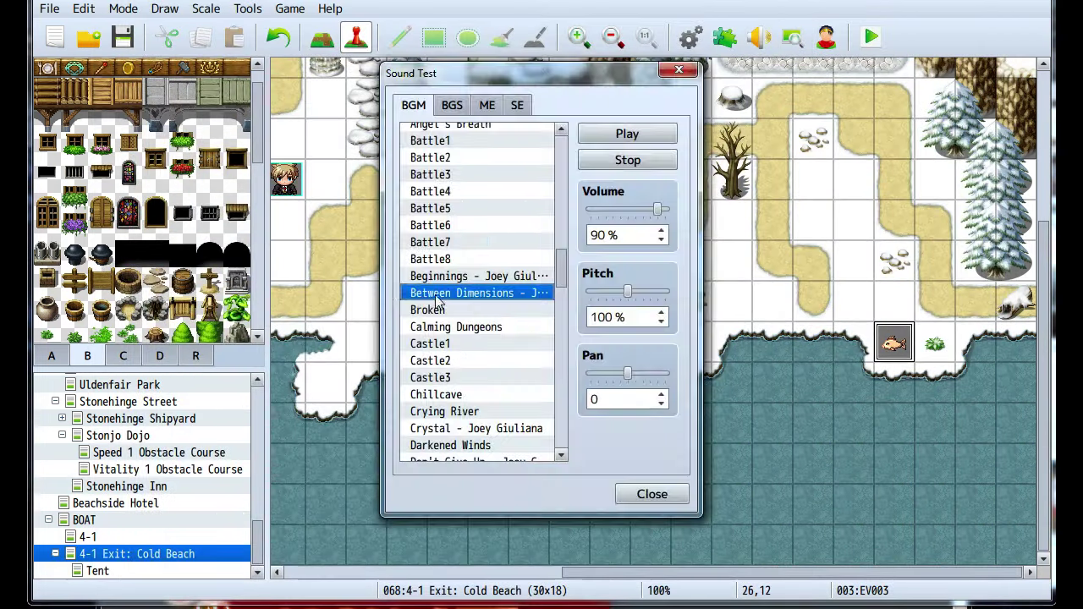
pyautogui.scroll(-2, 471, 318)
pyautogui.moveTo(562, 284); pyautogui.dragTo(559, 197)
pyautogui.scroll(1, 478, 273)
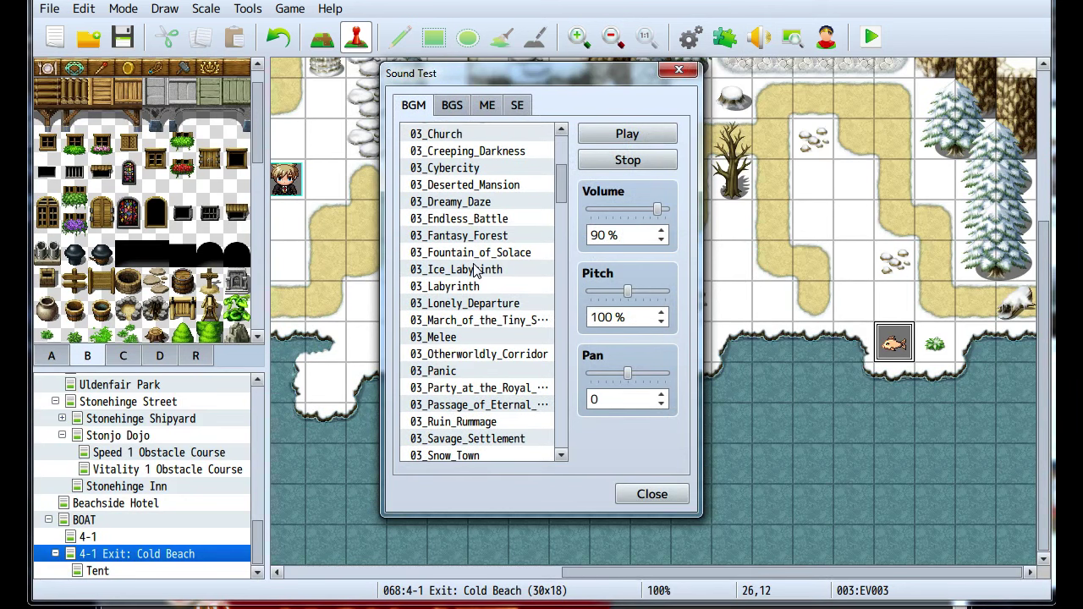
pyautogui.click(475, 253)
pyautogui.click(678, 69)
# Switch back to the web browser, try to view the full Icon Set image, and return to the resource page
pyautogui.hotkey('alt', 'Tab')
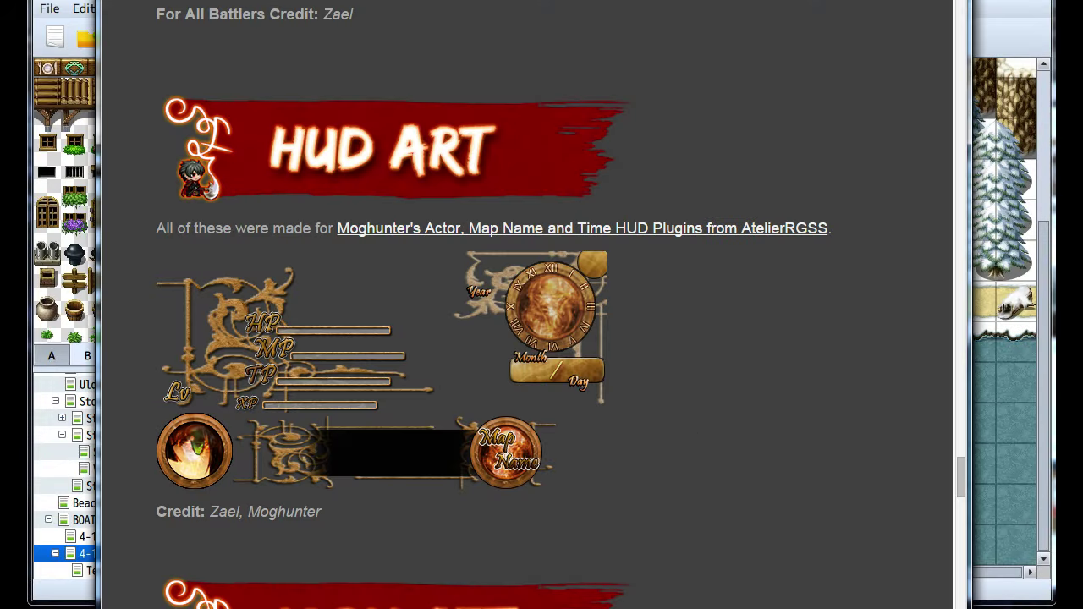
pyautogui.scroll(-2, 688, 418)
pyautogui.scroll(-3, 687, 418)
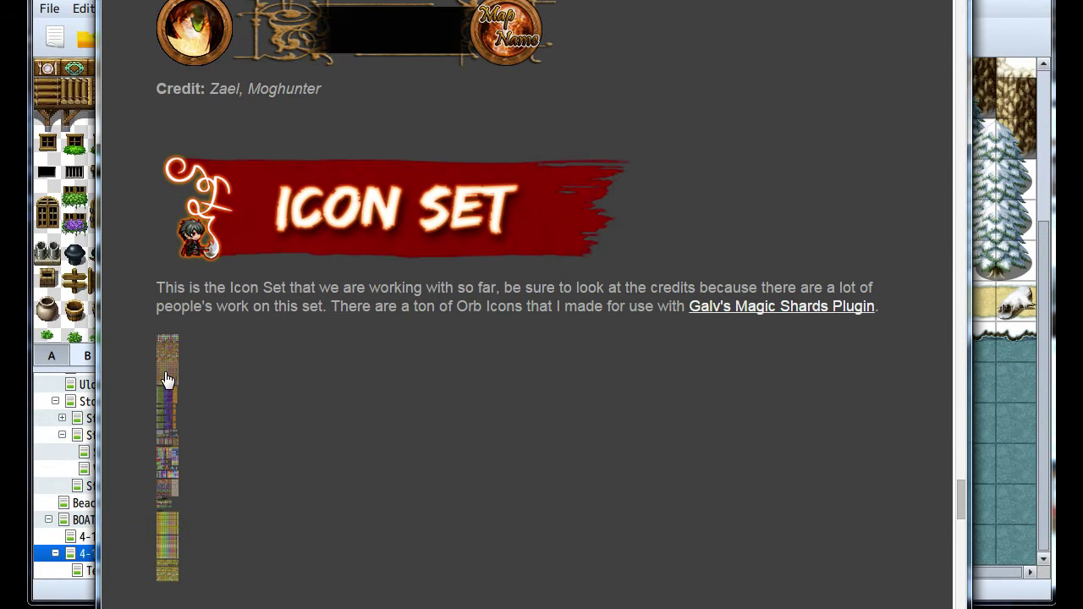
pyautogui.click(167, 457)
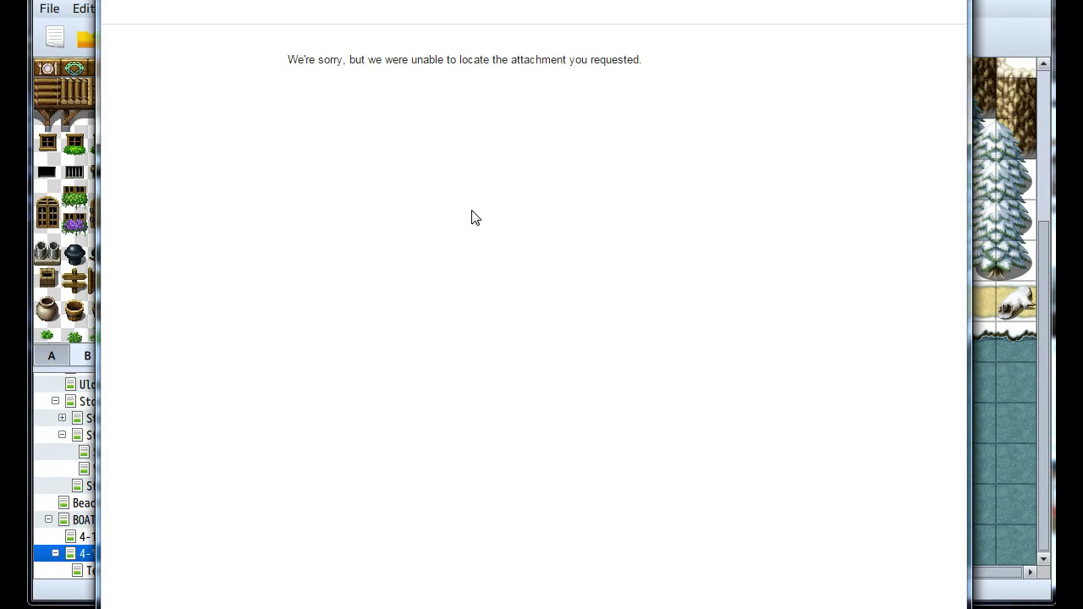
pyautogui.hotkey('alt', 'Left')
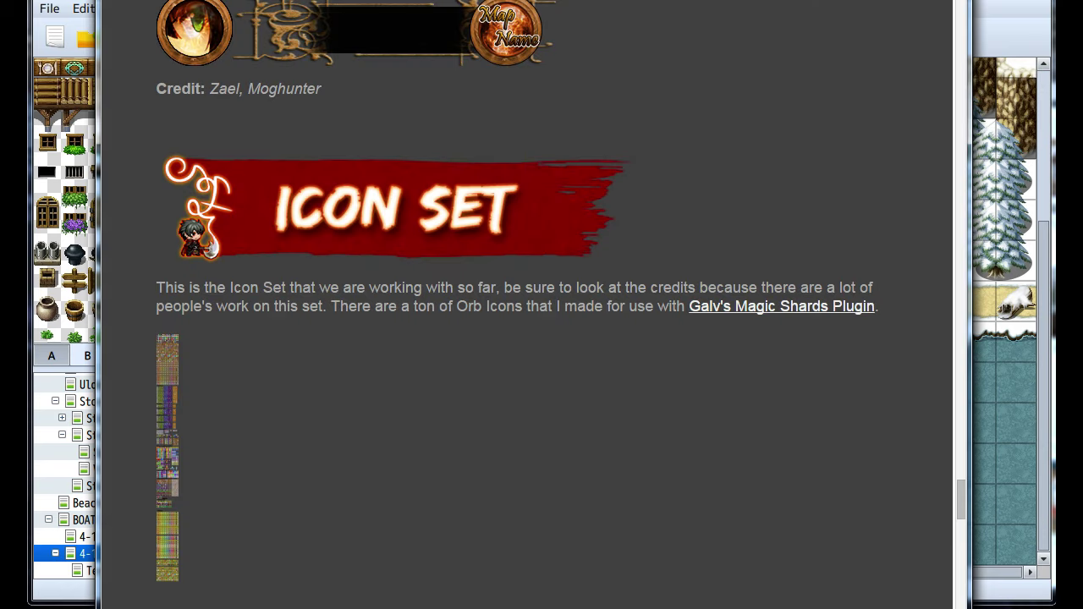
# Try again to view the full Icon Set image, return to the resource page, and read the Icon Set credits
pyautogui.click(170, 437)
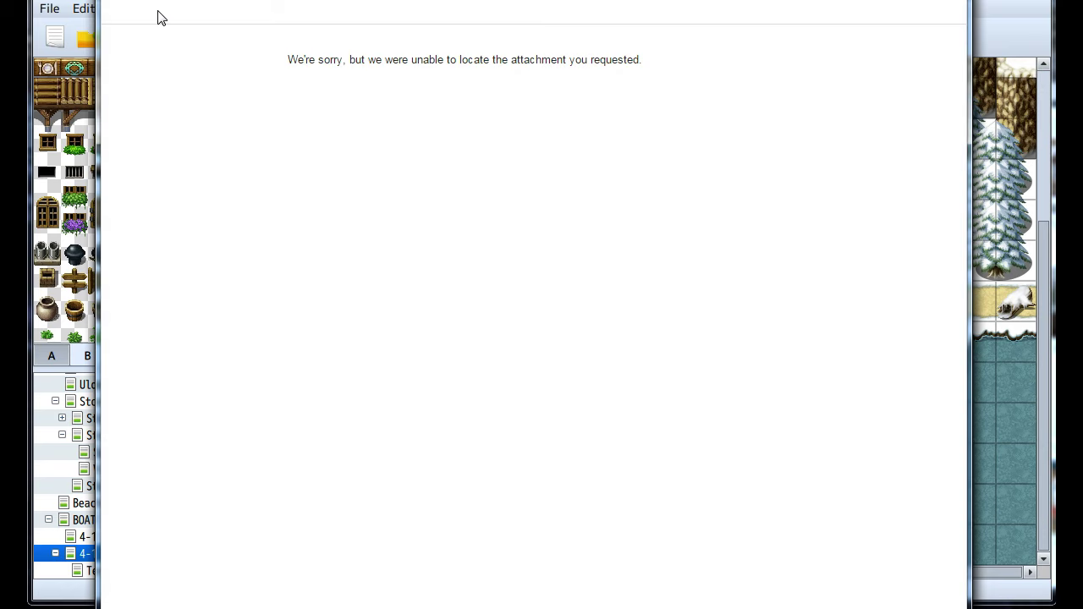
pyautogui.hotkey('alt', 'Left')
pyautogui.scroll(-5, 469, 353)
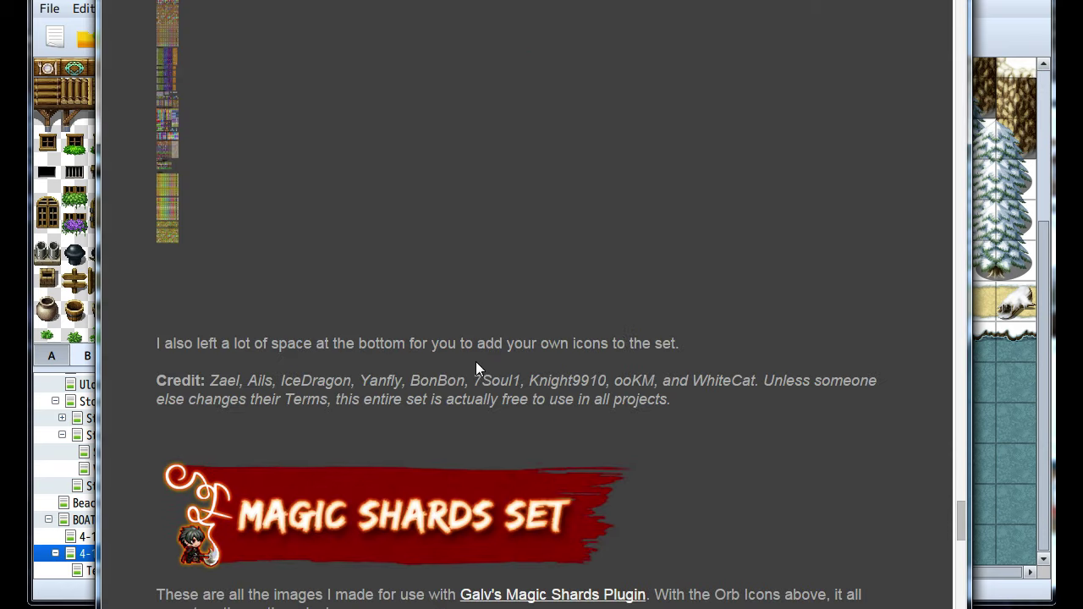
pyautogui.scroll(-5, 477, 361)
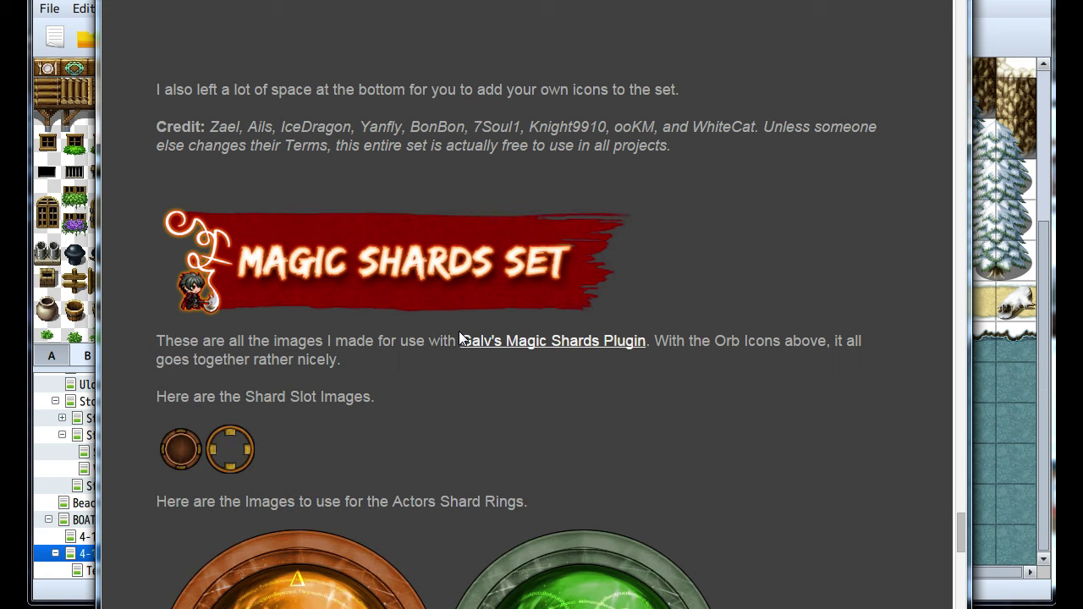
# Examine the Magic Shards Set introduction, shard slot images and actor shard rings
pyautogui.scroll(2, 459, 331)
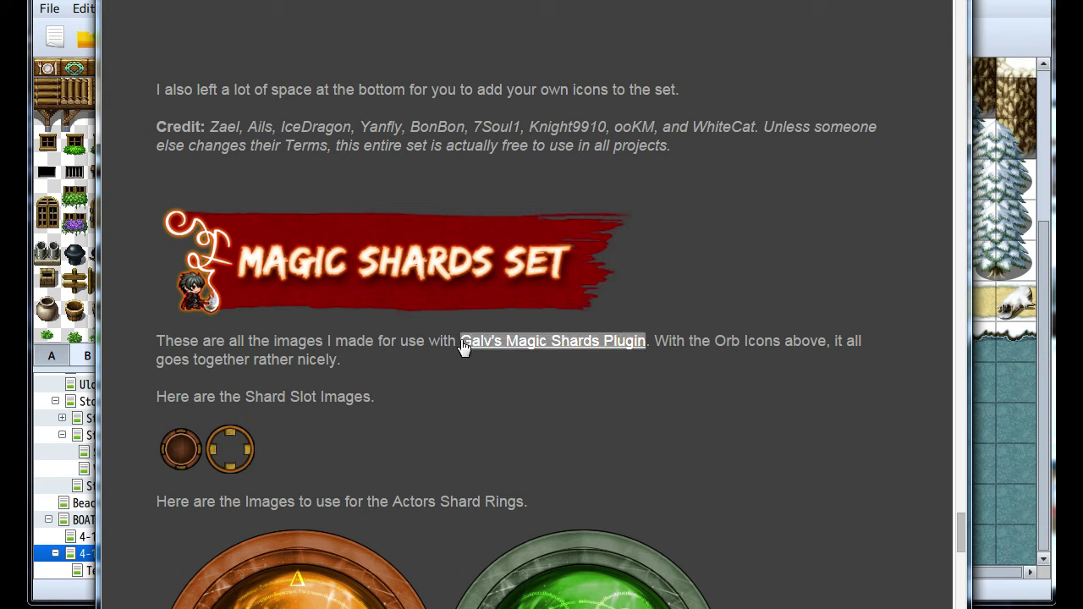
pyautogui.scroll(-2, 425, 362)
pyautogui.scroll(-11, 351, 324)
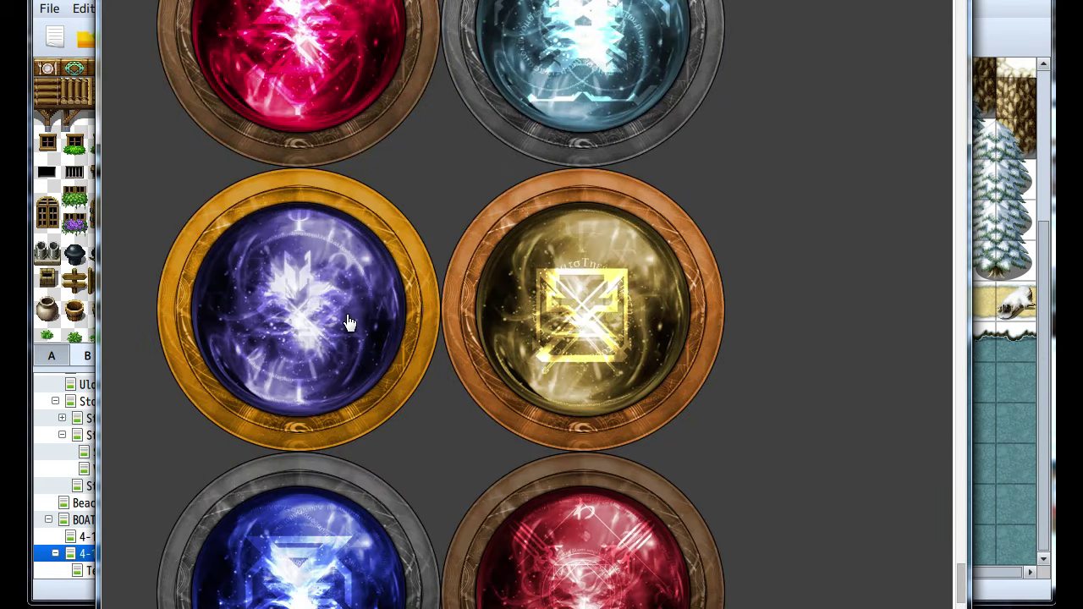
pyautogui.scroll(-15, 350, 323)
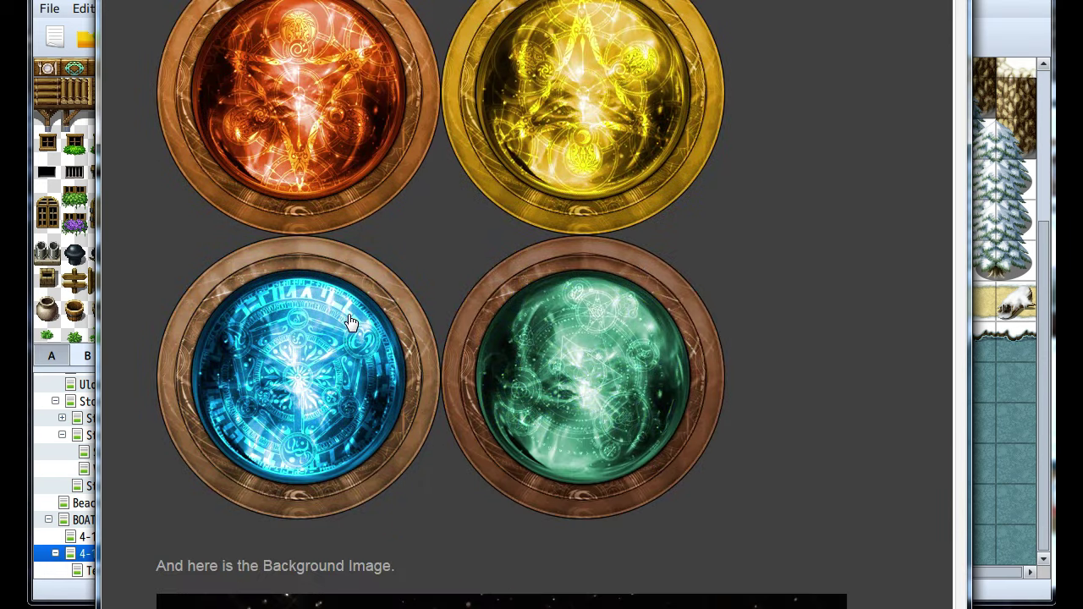
pyautogui.scroll(20, 350, 323)
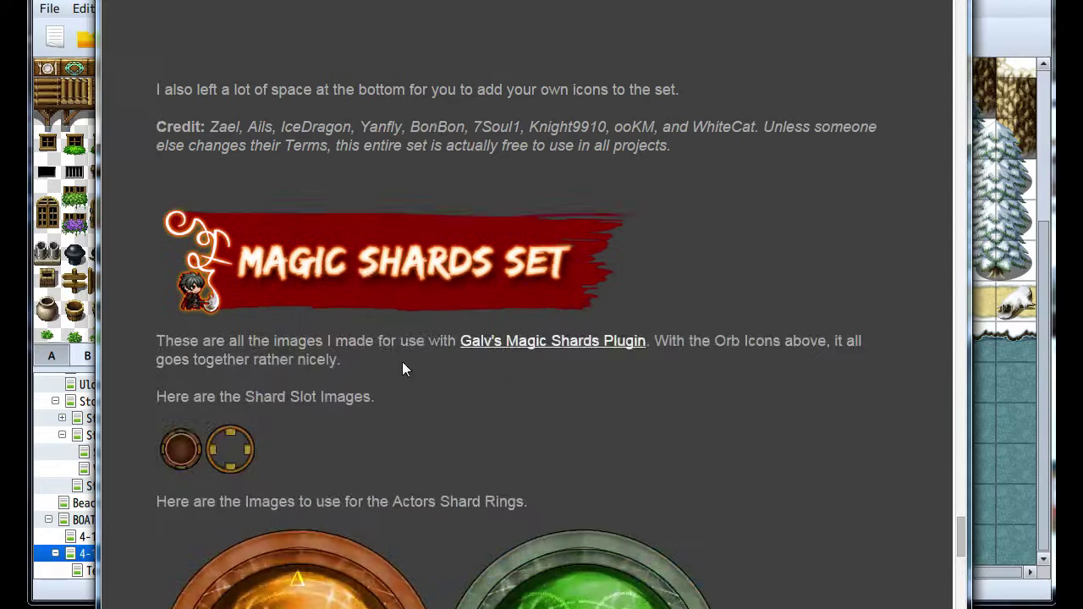
# Open the Galv's Magic Shards Plugin link in a new tab and look through the RPGMaker MV plugin categories
pyautogui.scroll(-2, 466, 389)
pyautogui.rightClick(554, 426)
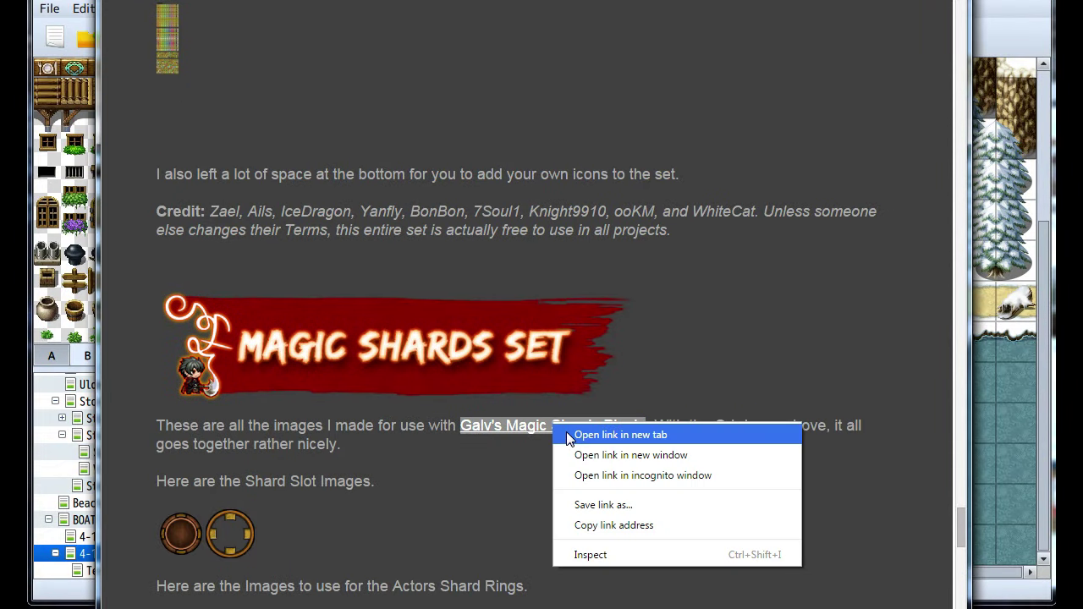
pyautogui.click(566, 434)
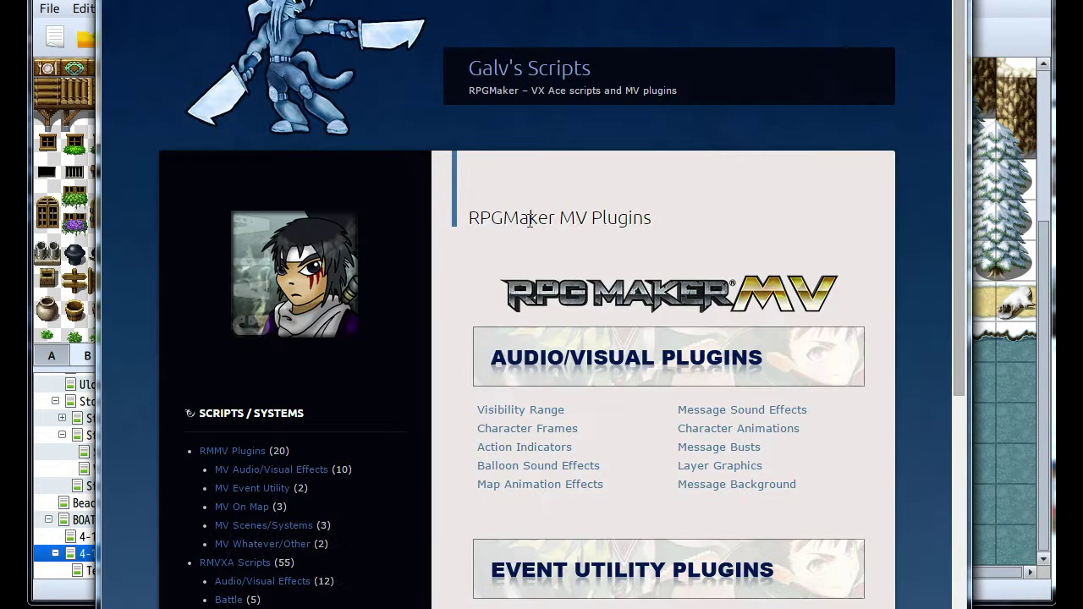
pyautogui.scroll(-3, 594, 317)
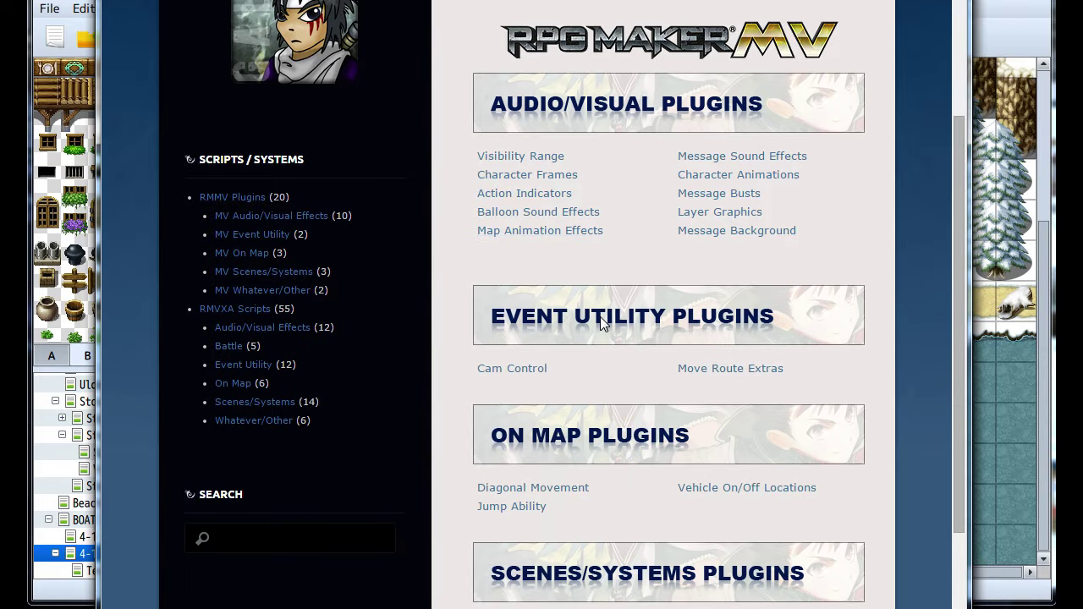
pyautogui.scroll(-2, 600, 319)
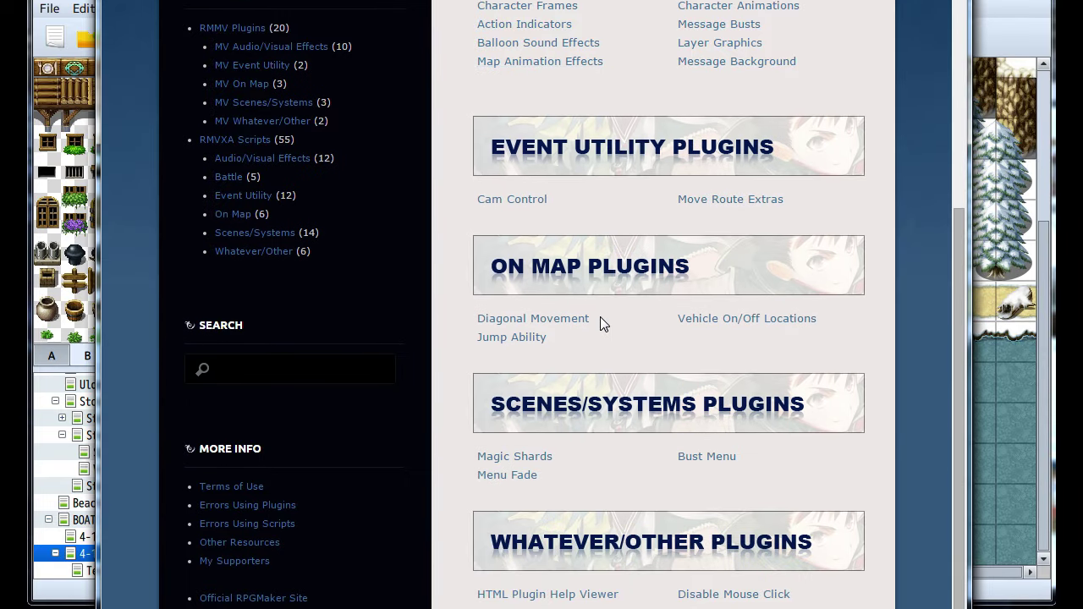
pyautogui.scroll(2, 600, 318)
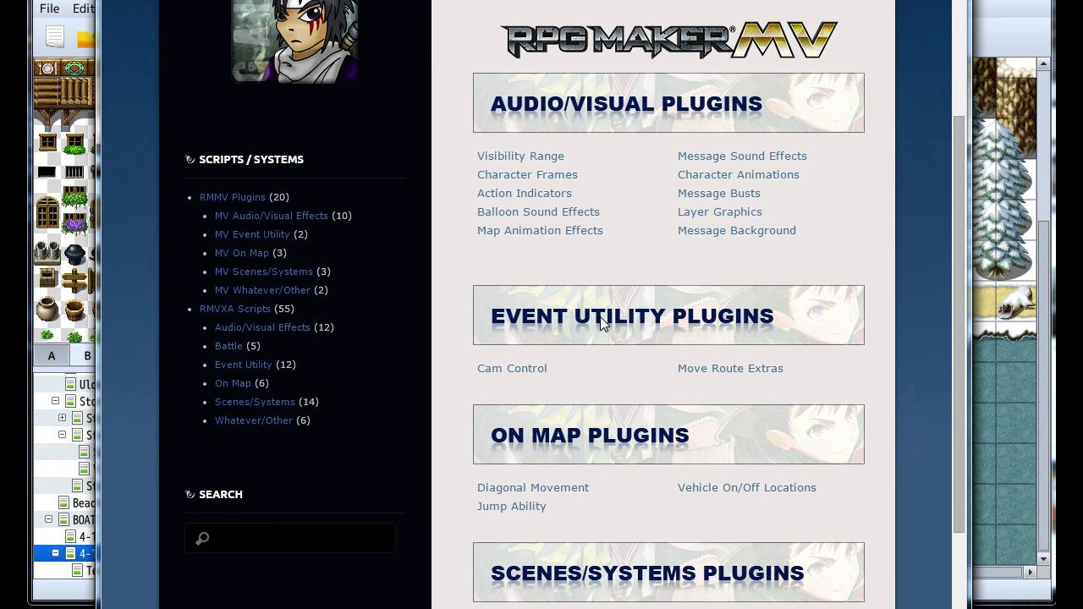
pyautogui.scroll(2, 602, 324)
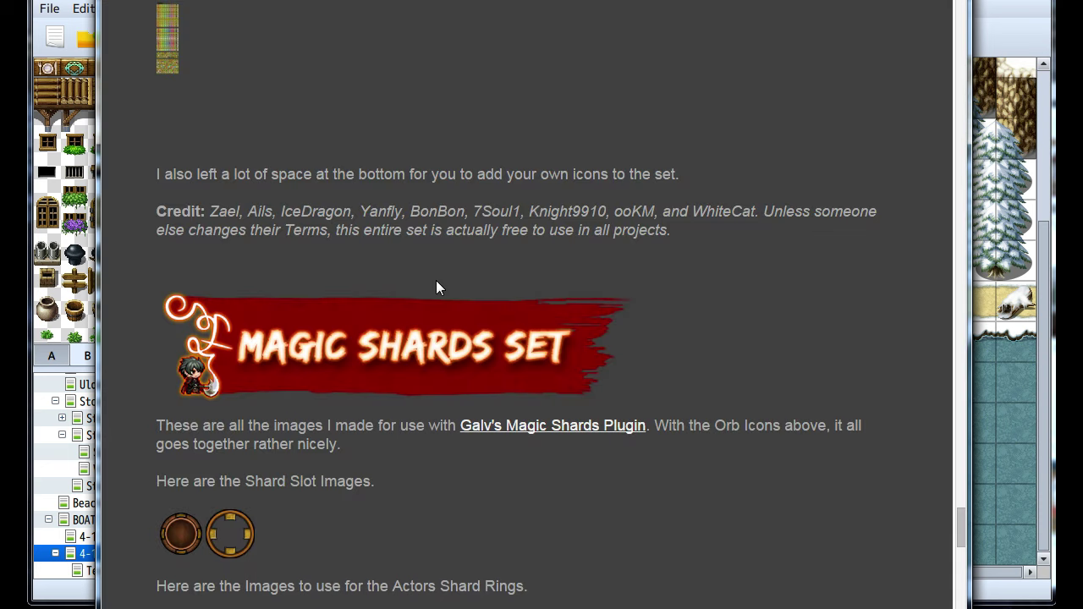
# Check the actor shard rings on the resource page, and review Galv's plugin list down to the Whatever/Other section
pyautogui.scroll(-6, 435, 282)
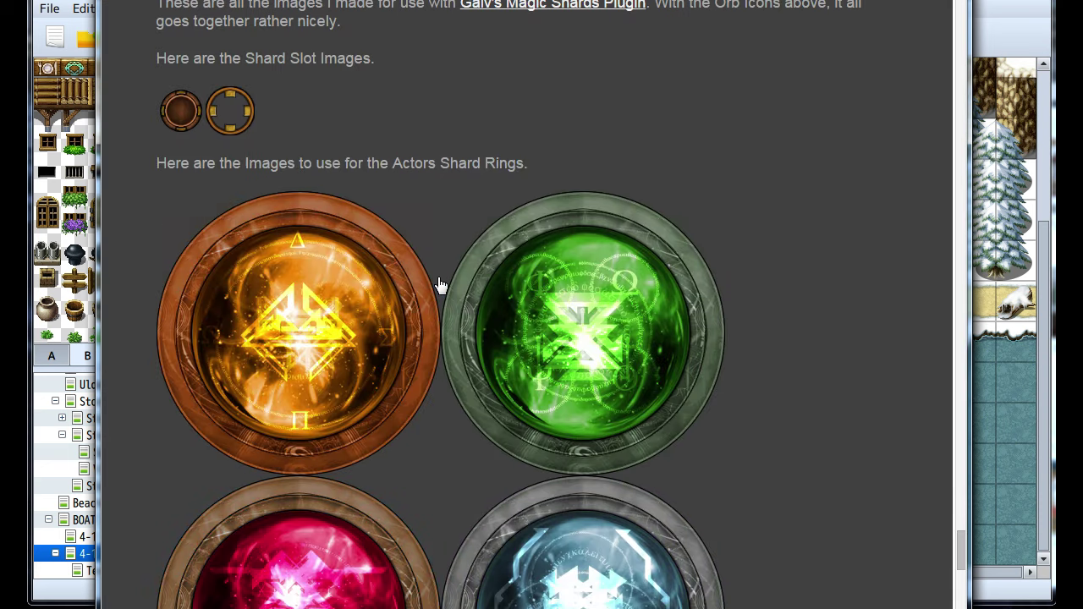
pyautogui.scroll(2, 389, 138)
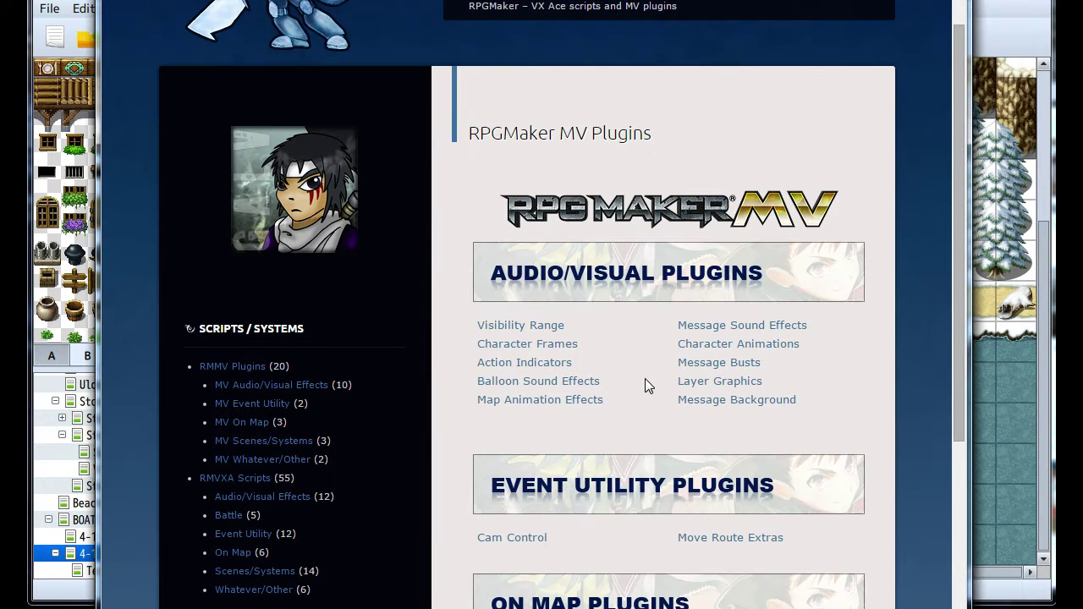
pyautogui.scroll(-1, 597, 377)
pyautogui.scroll(-3, 594, 382)
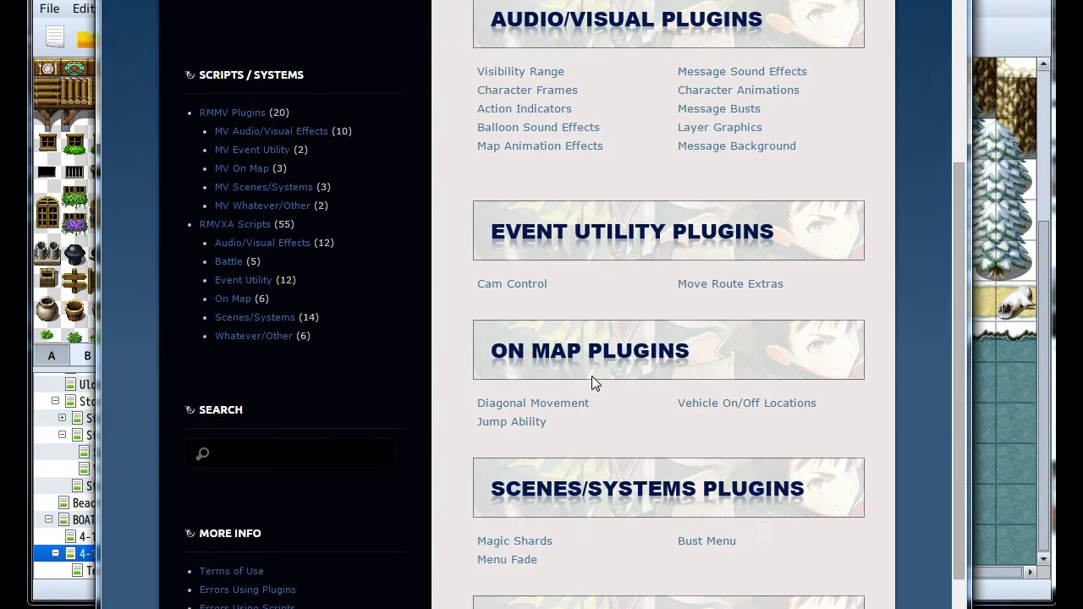
pyautogui.scroll(-2, 594, 382)
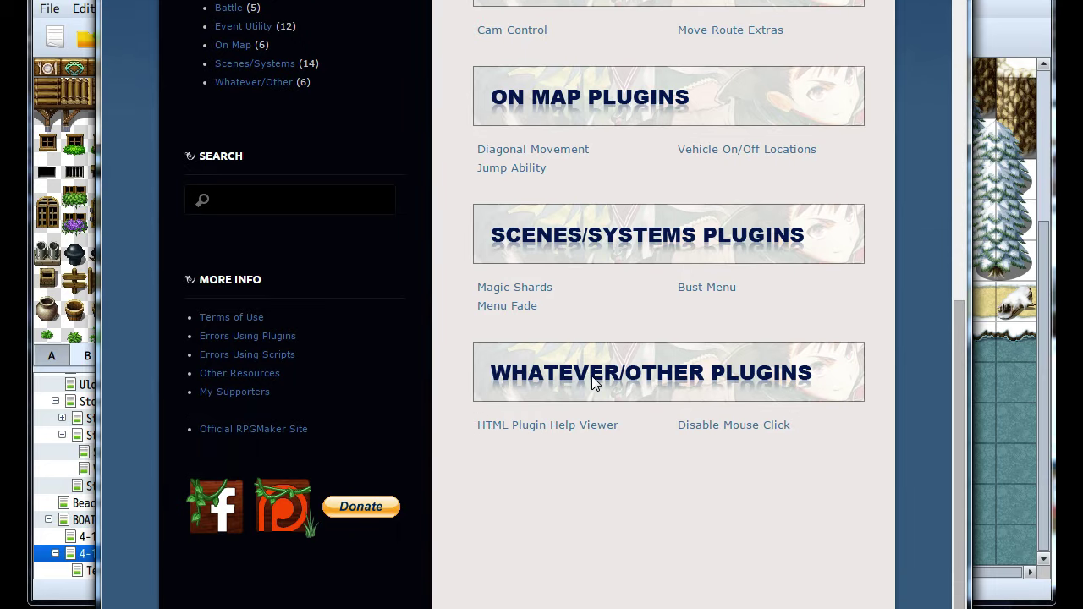
# Switch to RPG Maker MV, find GALV_MoveRouteExtras in the Plugin Manager, close it unchanged, and switch back to the web browser
pyautogui.click(988, 309)
pyautogui.click(725, 38)
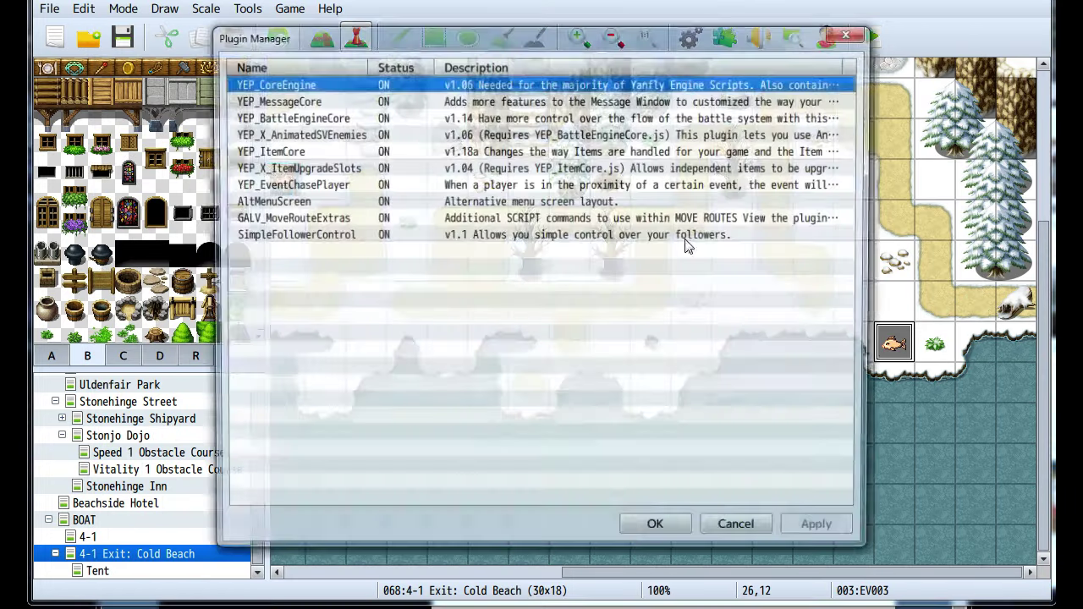
pyautogui.click(270, 218)
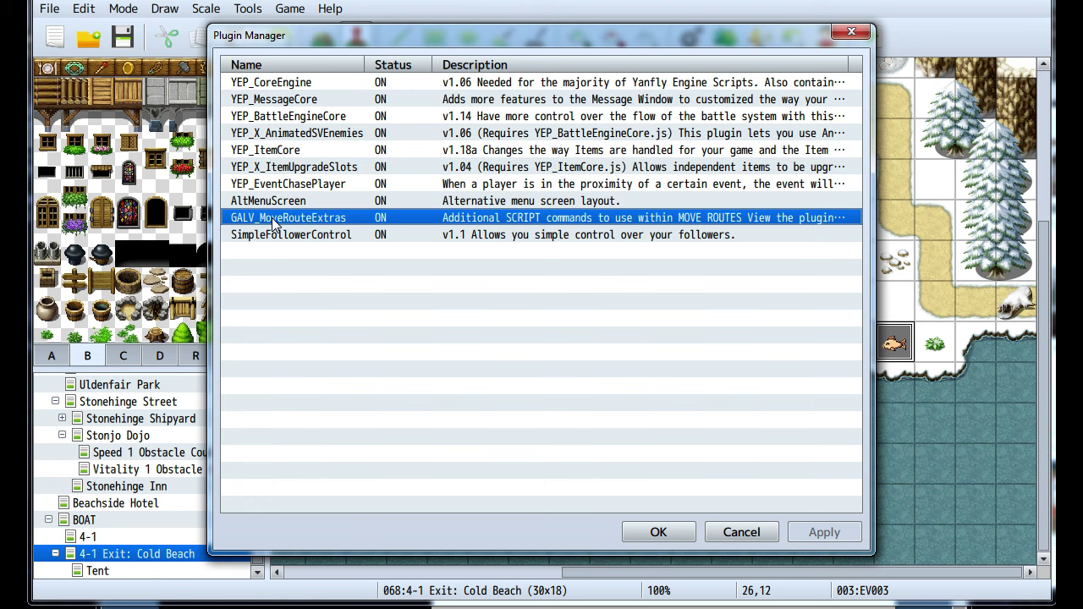
pyautogui.click(721, 538)
pyautogui.hotkey('alt', 'Tab')
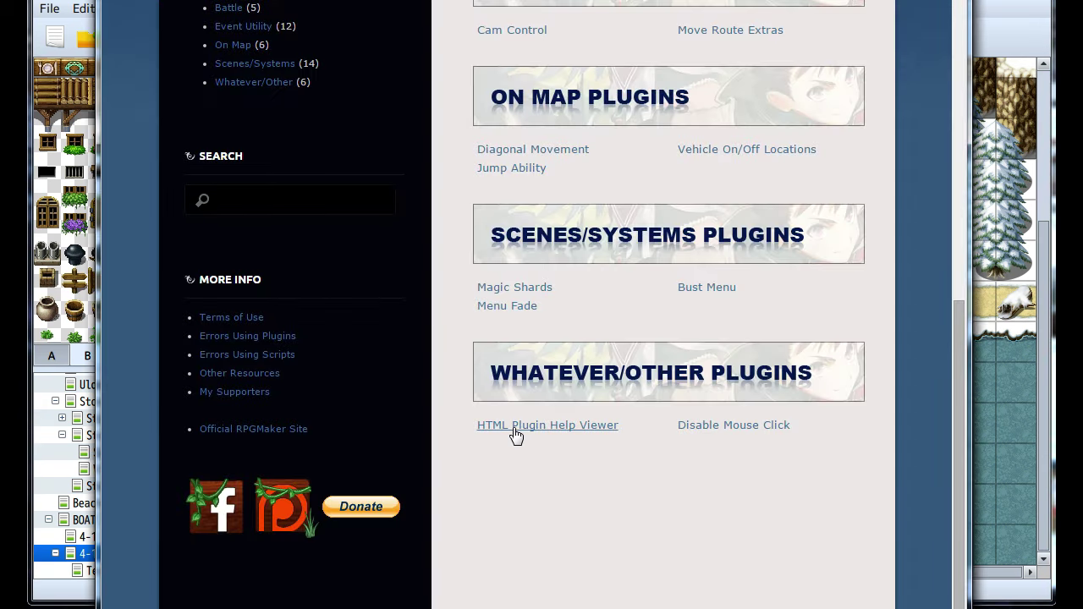
# Return to the resource page and examine all the actor shard rings and the Magic Shards background image
pyautogui.scroll(5, 517, 435)
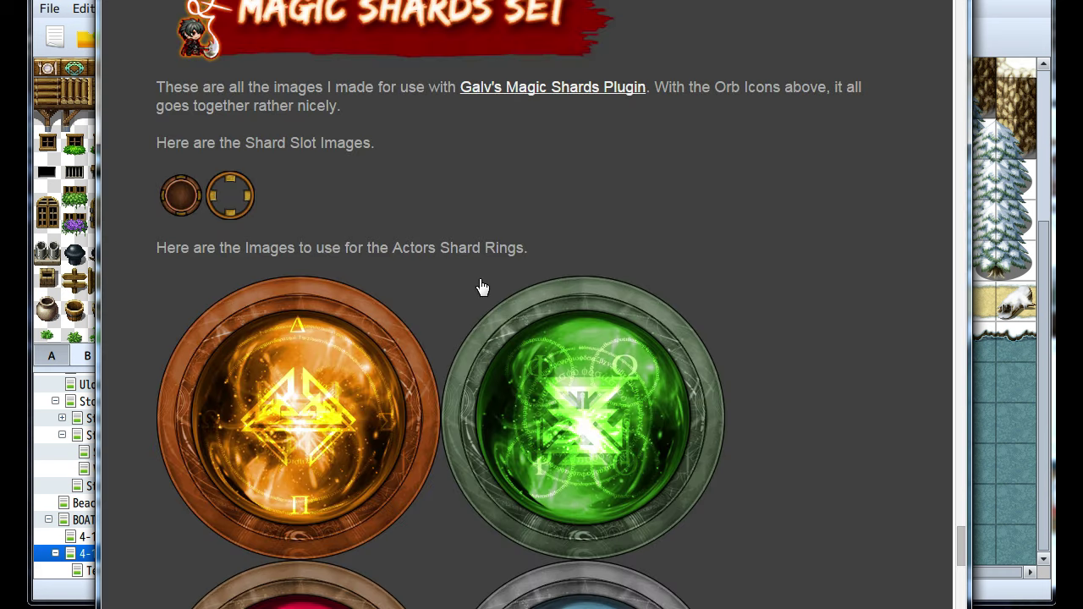
pyautogui.scroll(-7, 552, 311)
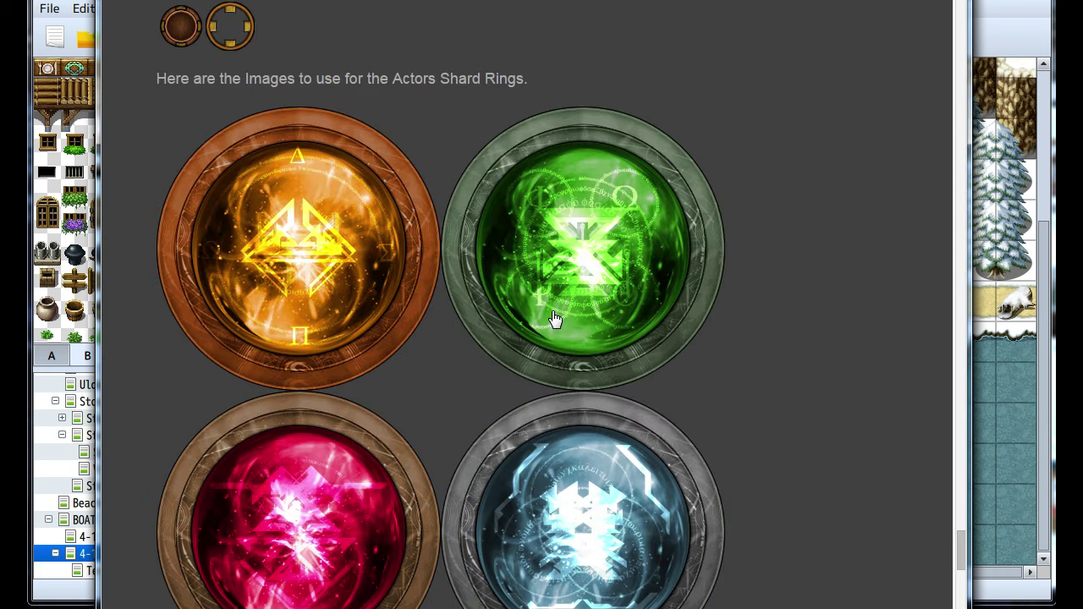
pyautogui.scroll(-12, 553, 312)
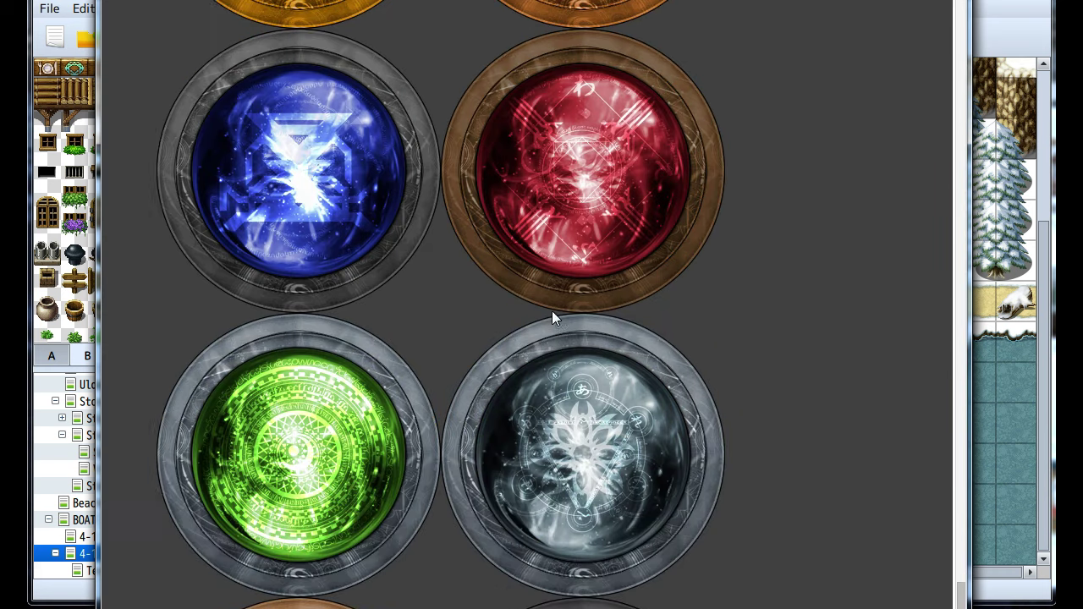
pyautogui.scroll(-8, 552, 312)
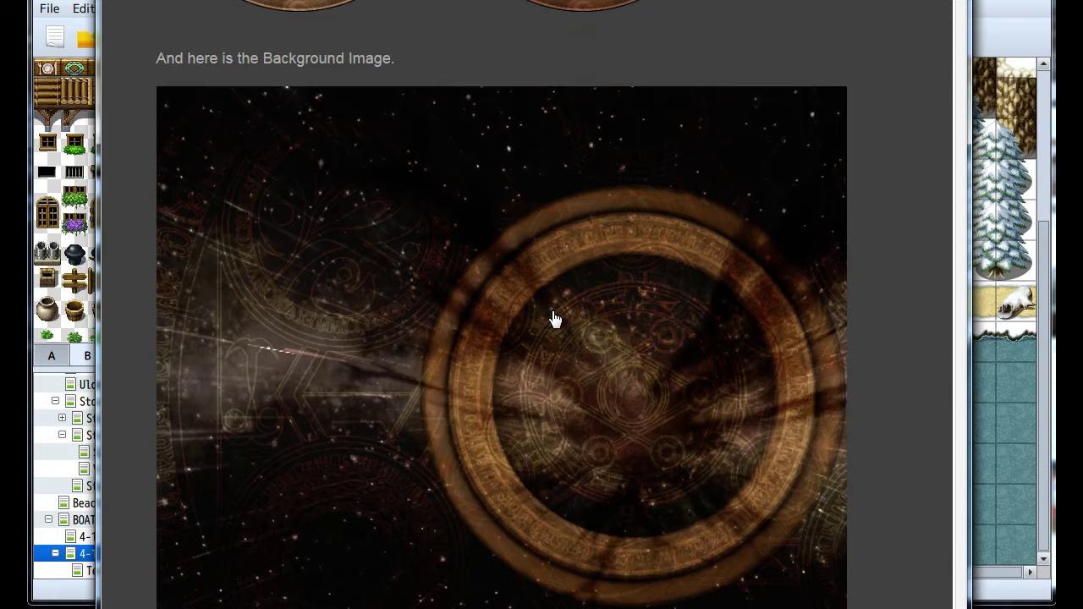
pyautogui.scroll(-3, 554, 319)
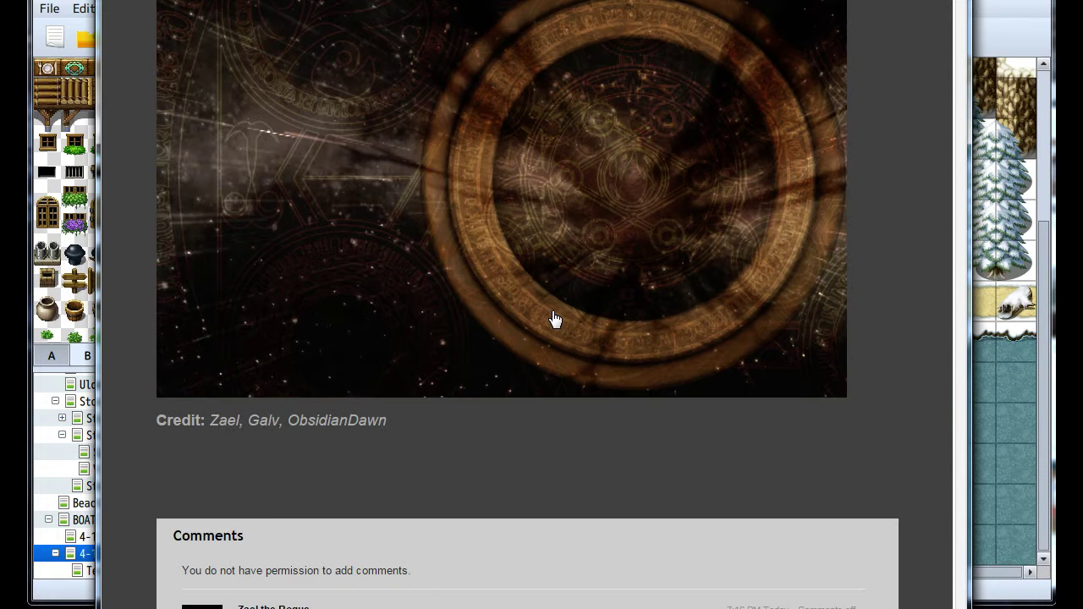
pyautogui.scroll(10, 554, 319)
pyautogui.scroll(-3, 554, 319)
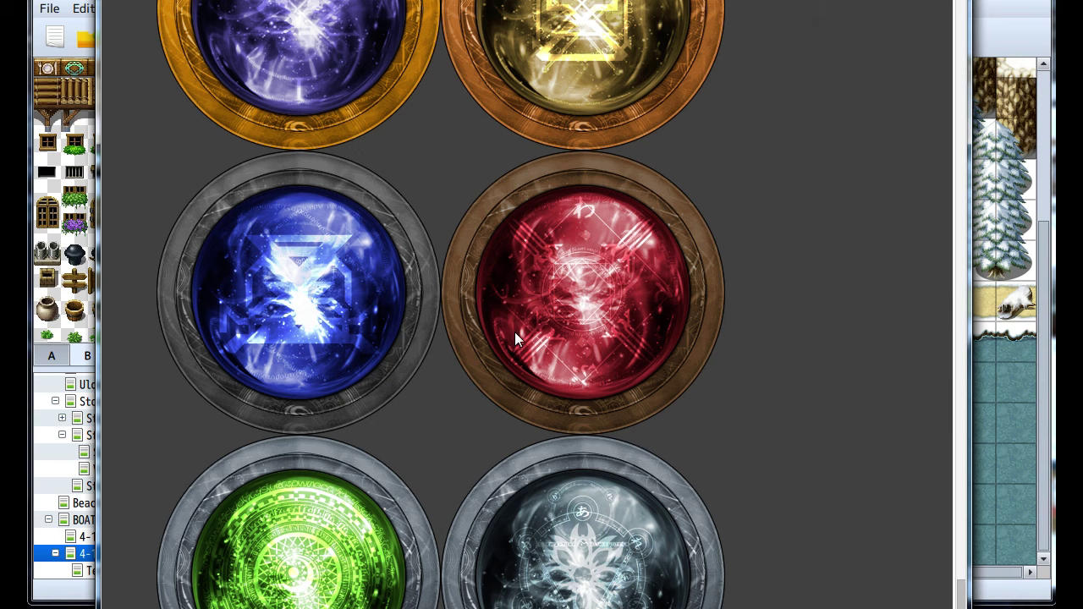
# Go back to the beginning of the resource page and review the usage terms and resource pack download note
pyautogui.scroll(-20, 858, 547)
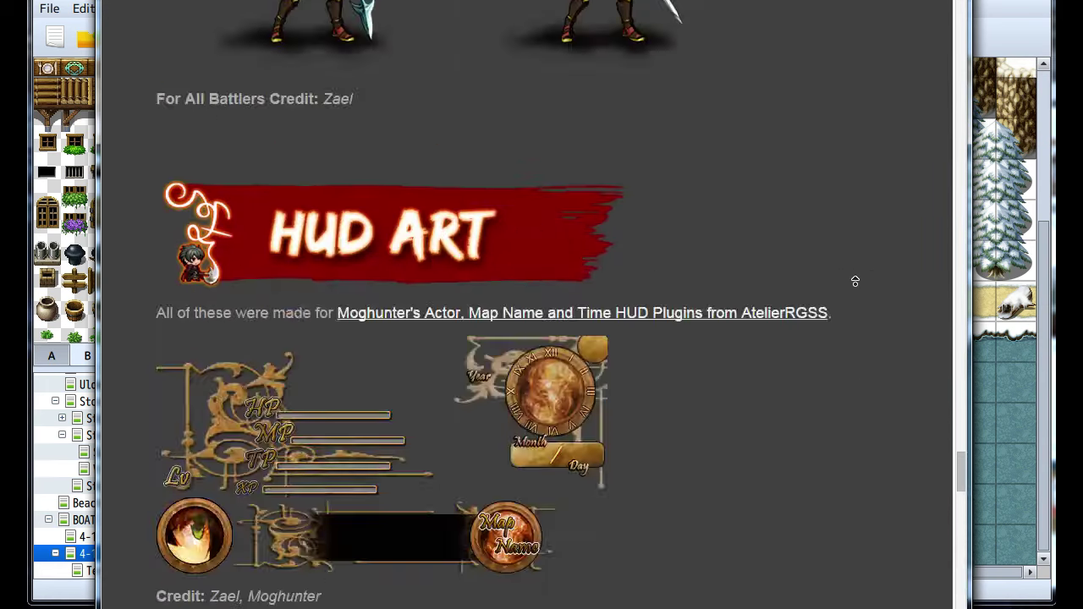
pyautogui.scroll(20, 840, 337)
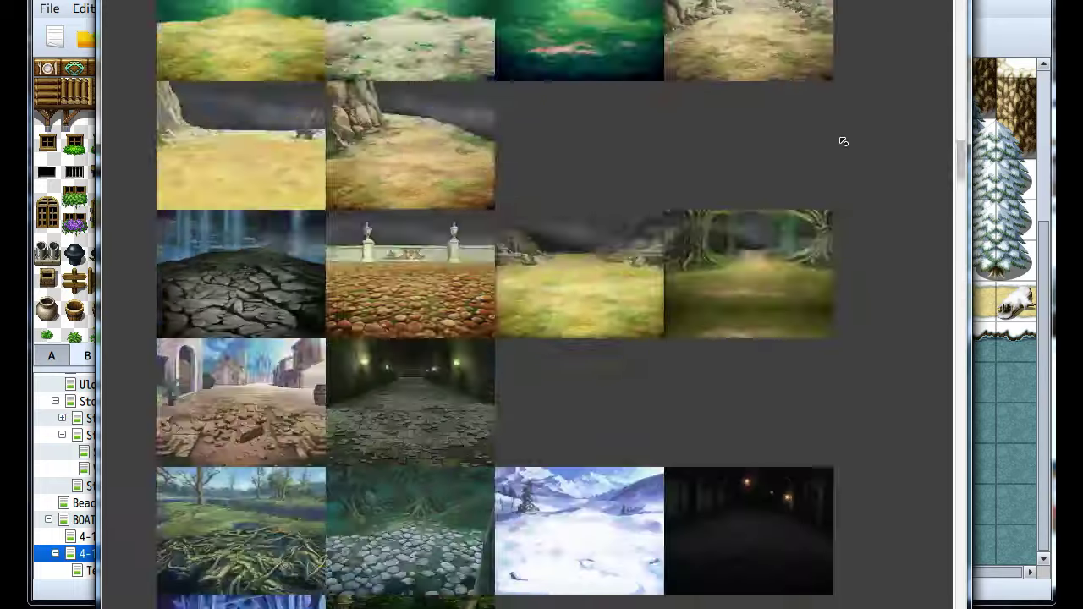
pyautogui.scroll(-5, 834, 244)
pyautogui.scroll(1, 834, 245)
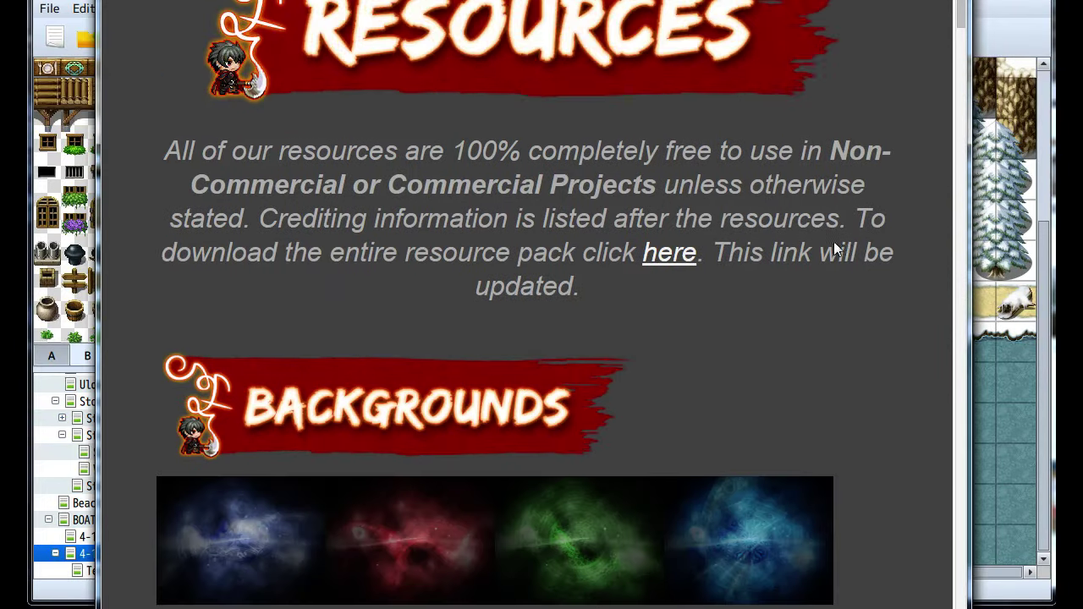
# View the Backgrounds section and highlight the names in the credit line beneath the menu backgrounds
pyautogui.scroll(-2, 834, 245)
pyautogui.doubleClick(227, 464)
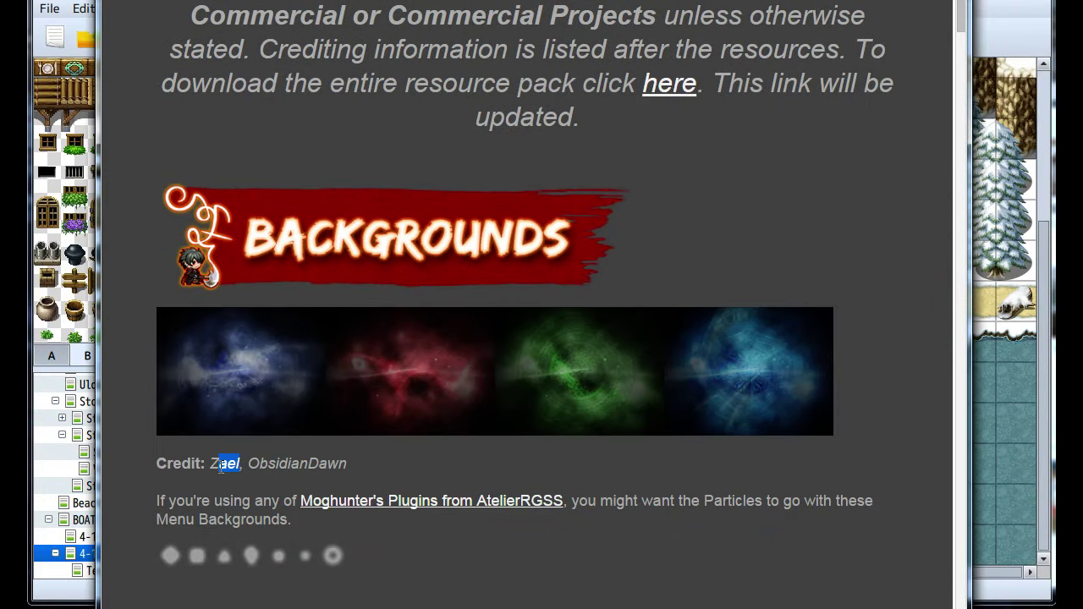
pyautogui.moveTo(247, 464); pyautogui.dragTo(210, 464)
pyautogui.click(378, 465)
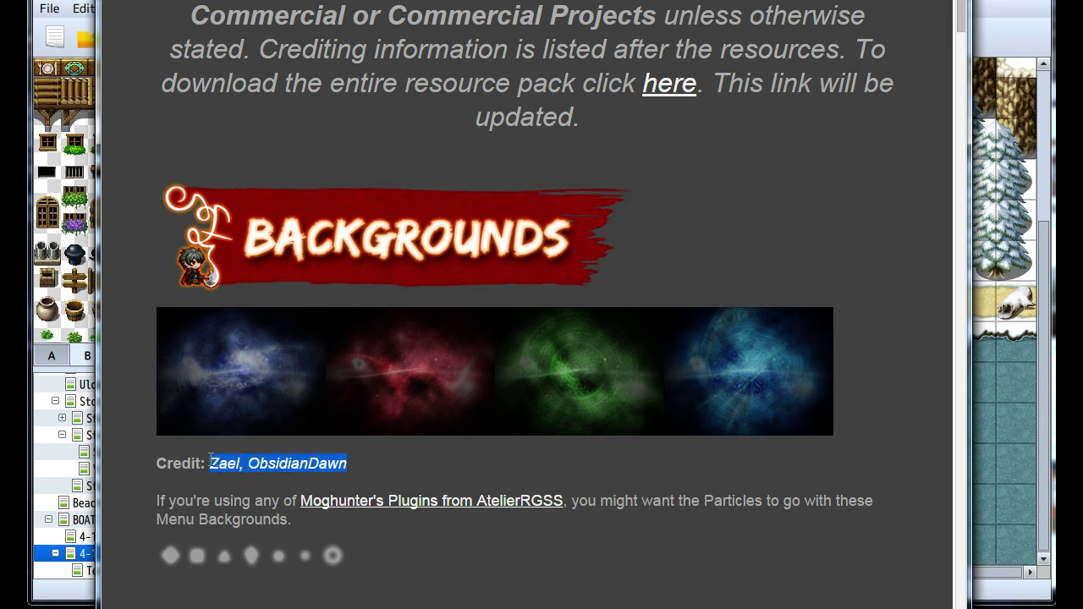
# Clear the credit highlight and look through the Battlebacks section, including the battlebacks1 and battlebacks2 image sets
pyautogui.hotkey('alt', 'Tab')
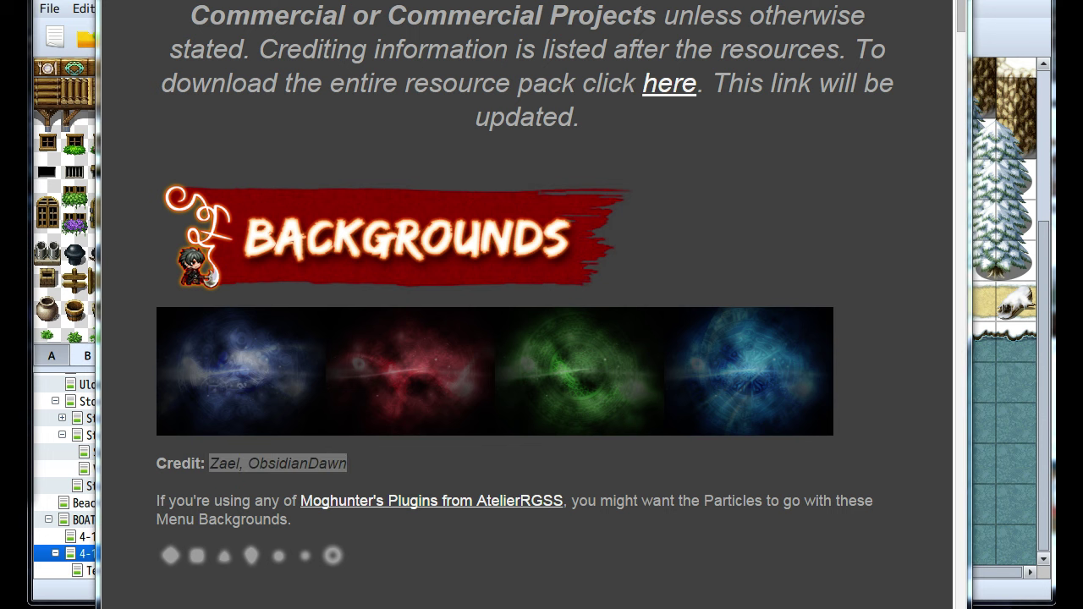
pyautogui.click(714, 584)
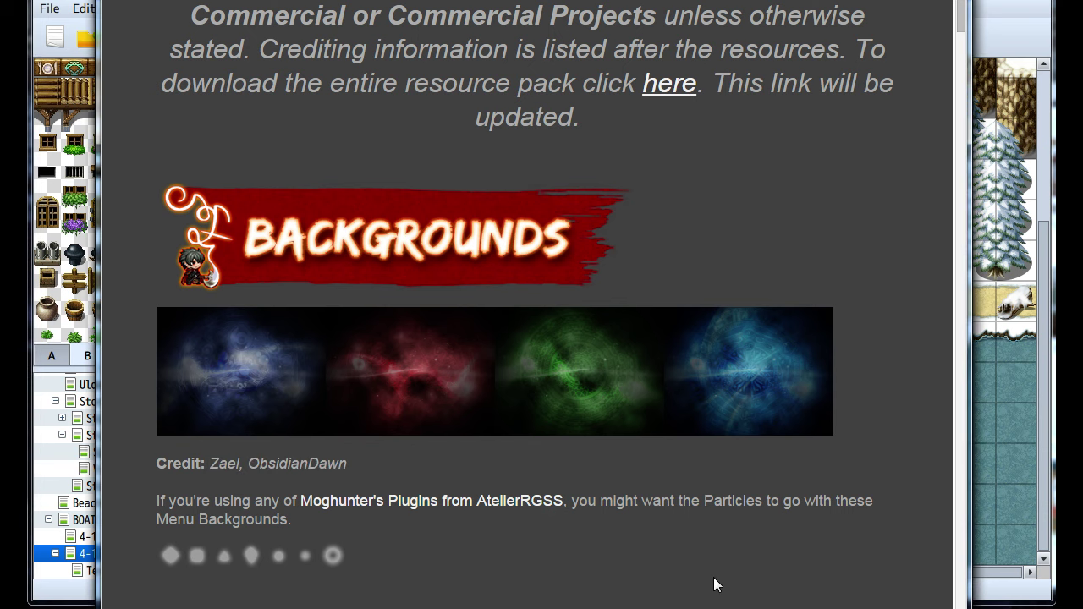
pyautogui.scroll(-6, 714, 579)
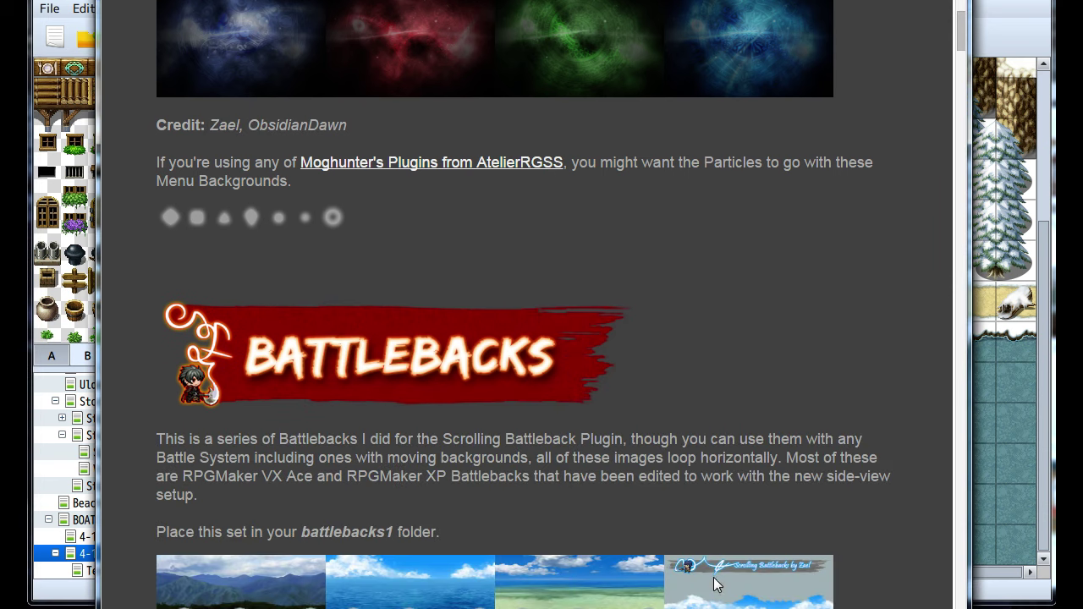
pyautogui.scroll(-8, 716, 586)
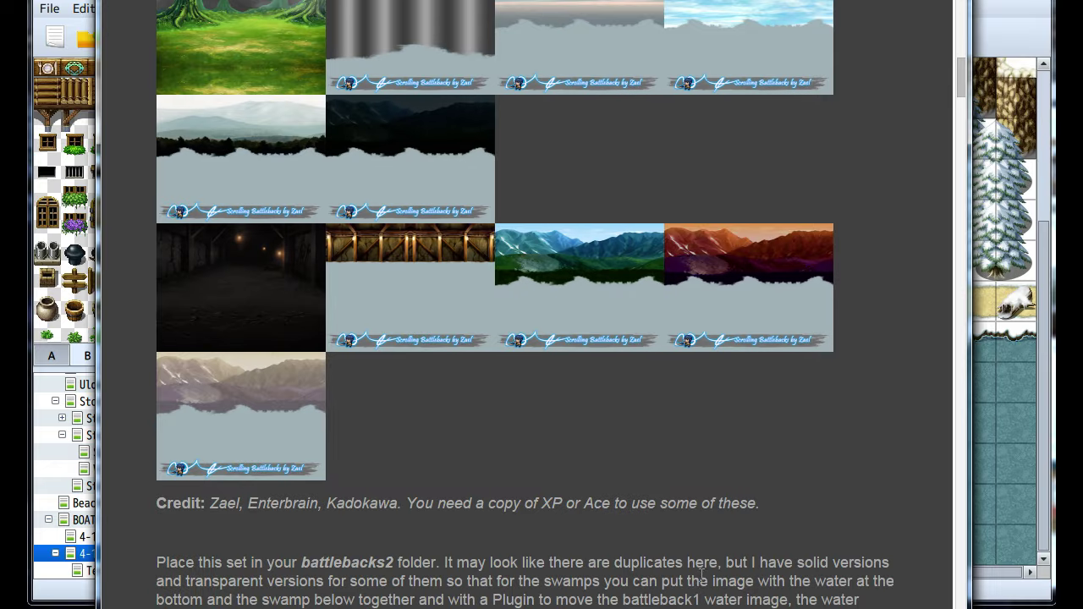
pyautogui.scroll(-8, 694, 579)
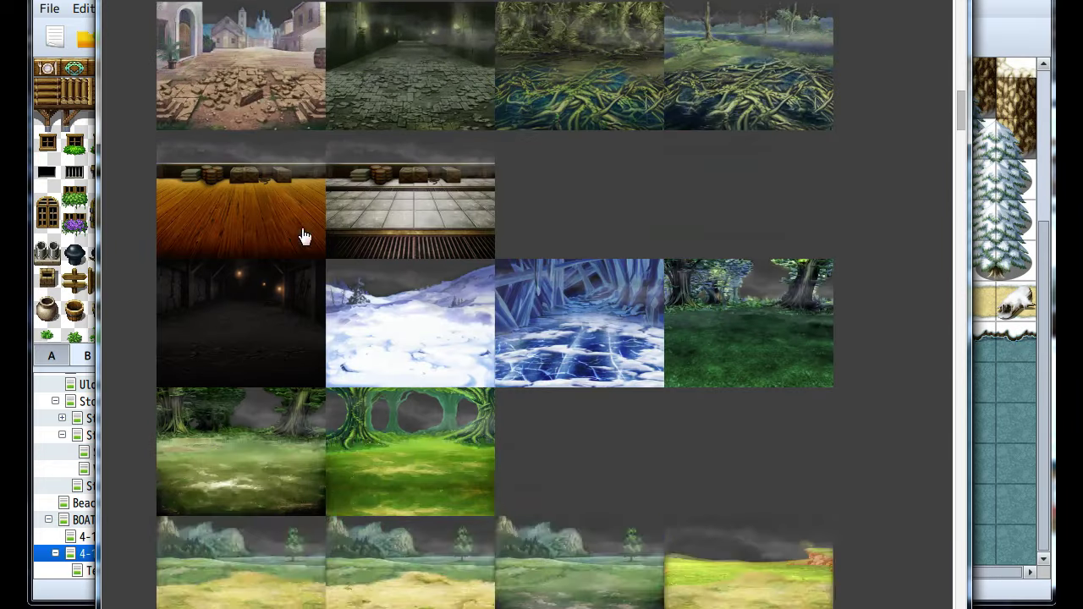
pyautogui.scroll(3, 307, 239)
pyautogui.scroll(1, 306, 239)
pyautogui.scroll(-14, 334, 191)
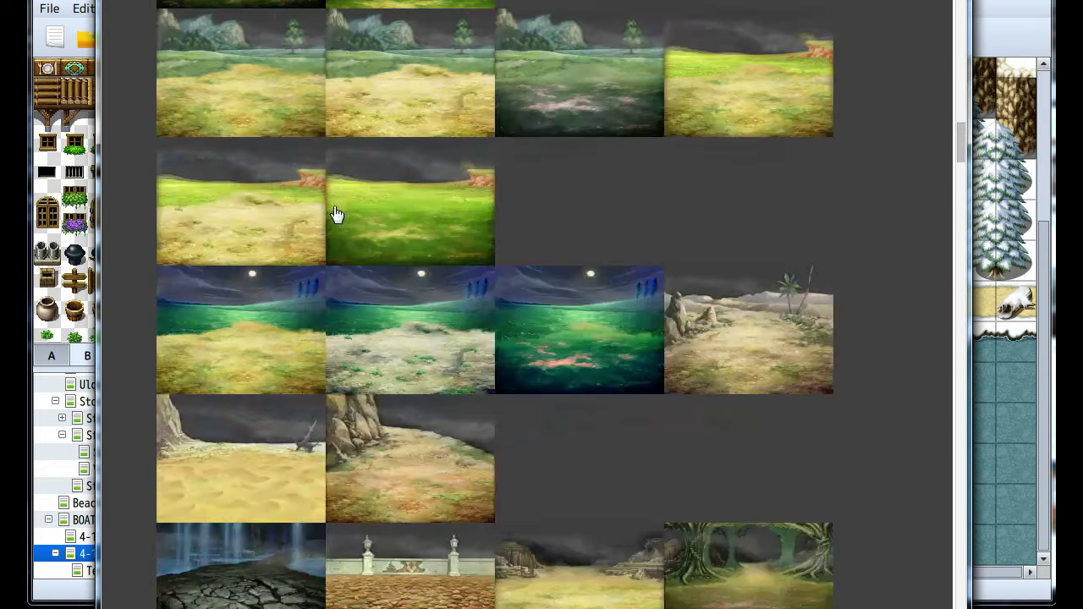
# Examine the Battlers section, from the Demon Knight set through the recolored variants to the battler credit line
pyautogui.scroll(-13, 334, 208)
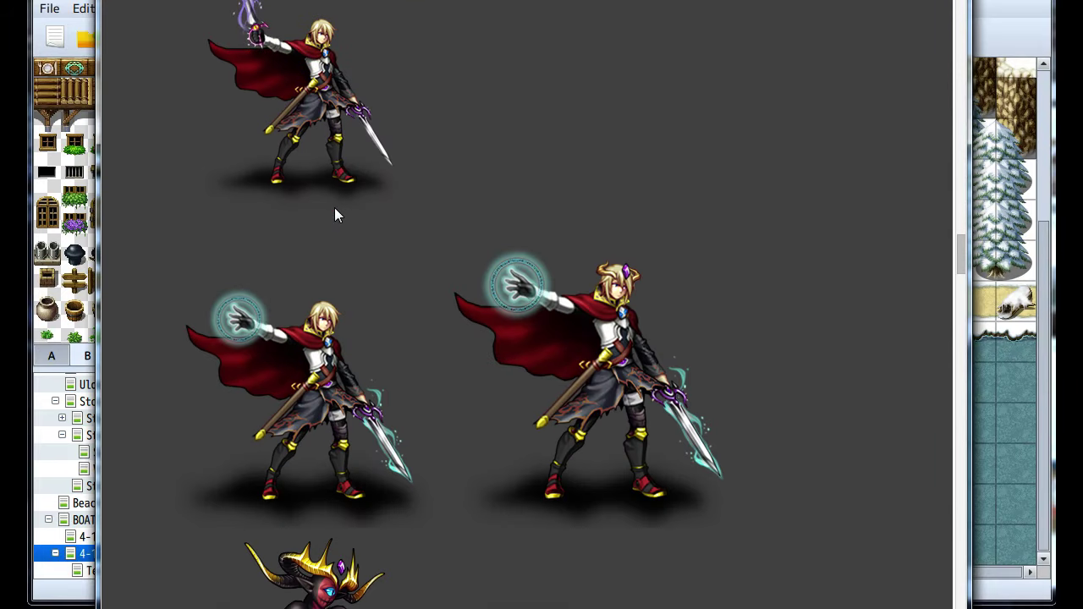
pyautogui.scroll(6, 334, 207)
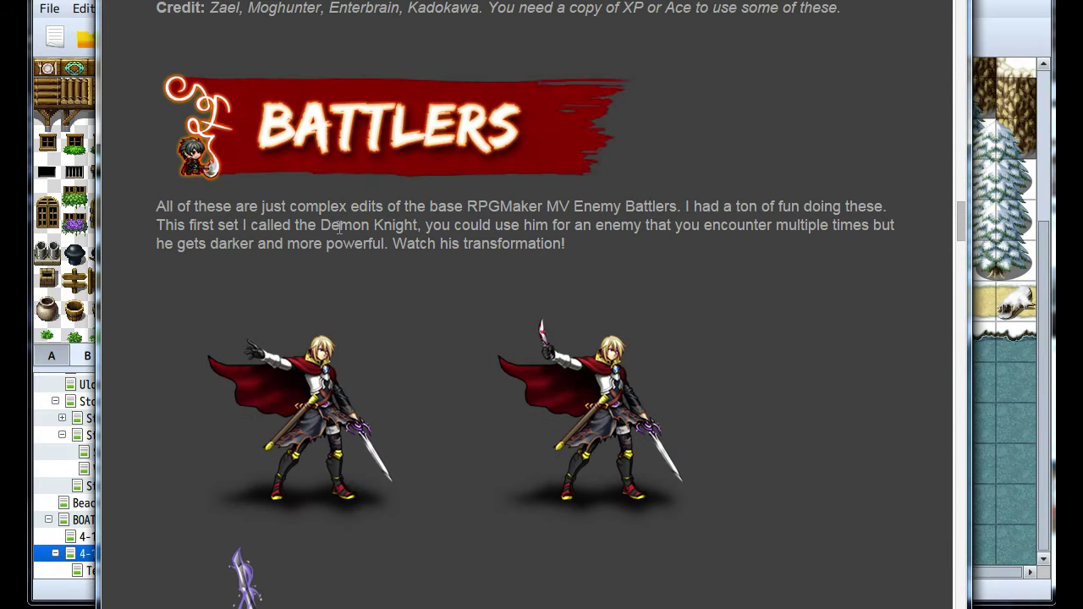
pyautogui.scroll(-18, 339, 229)
pyautogui.scroll(-20, 339, 234)
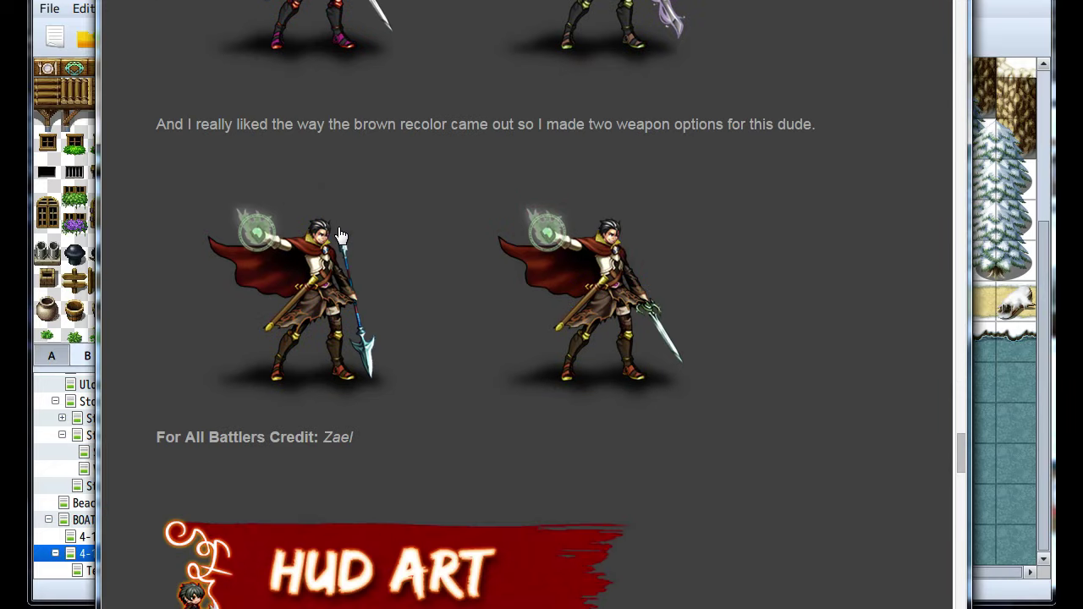
# Review the HUD Art and Icon Set sections together with their credit lines
pyautogui.scroll(-3, 338, 234)
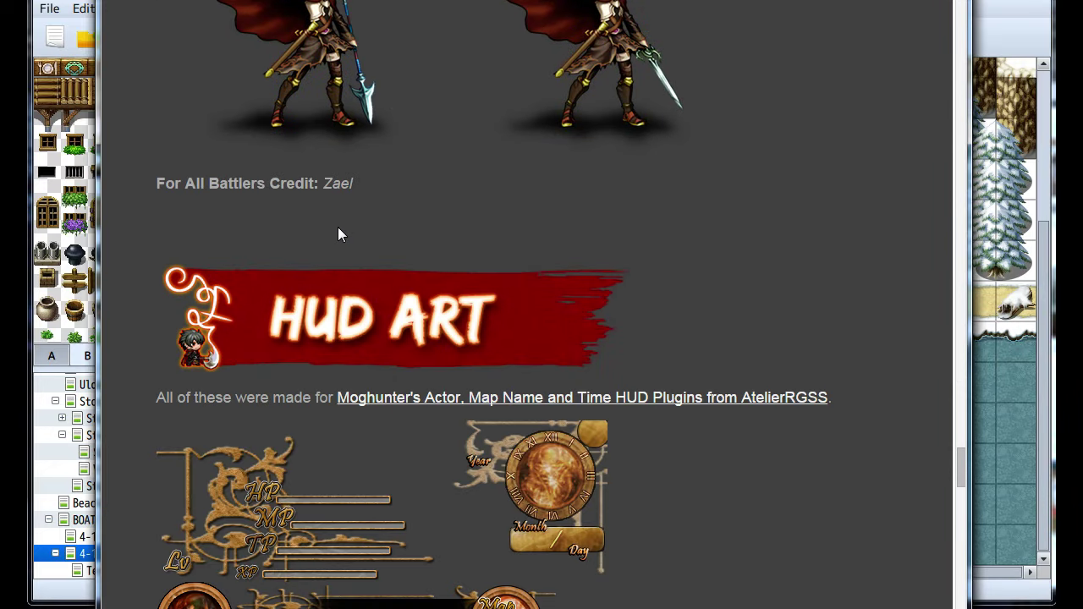
pyautogui.scroll(-2, 337, 235)
pyautogui.scroll(-2, 339, 235)
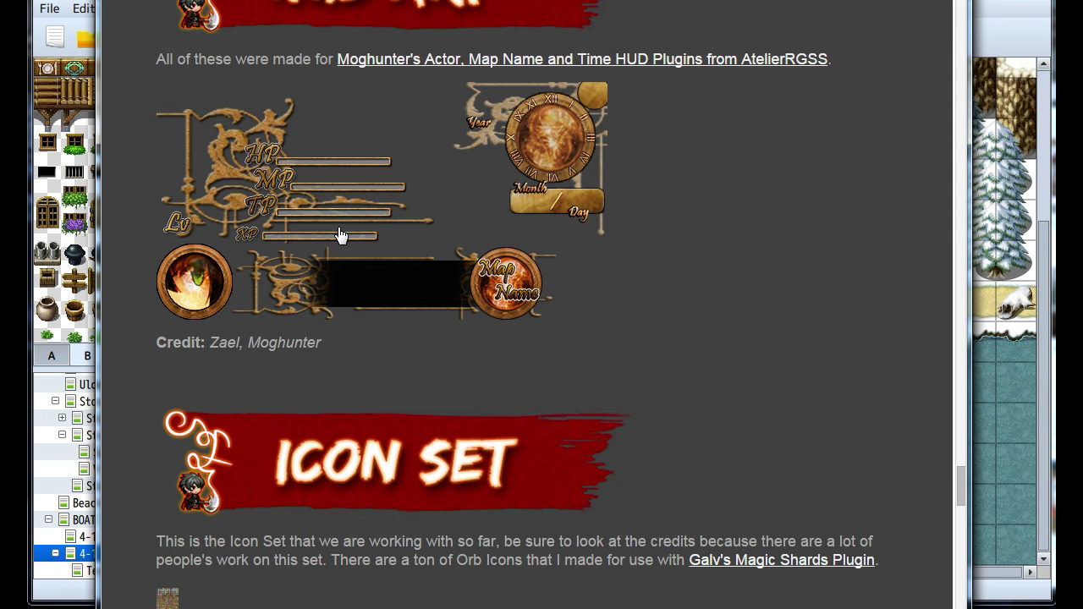
pyautogui.scroll(-2, 313, 365)
pyautogui.scroll(1, 296, 322)
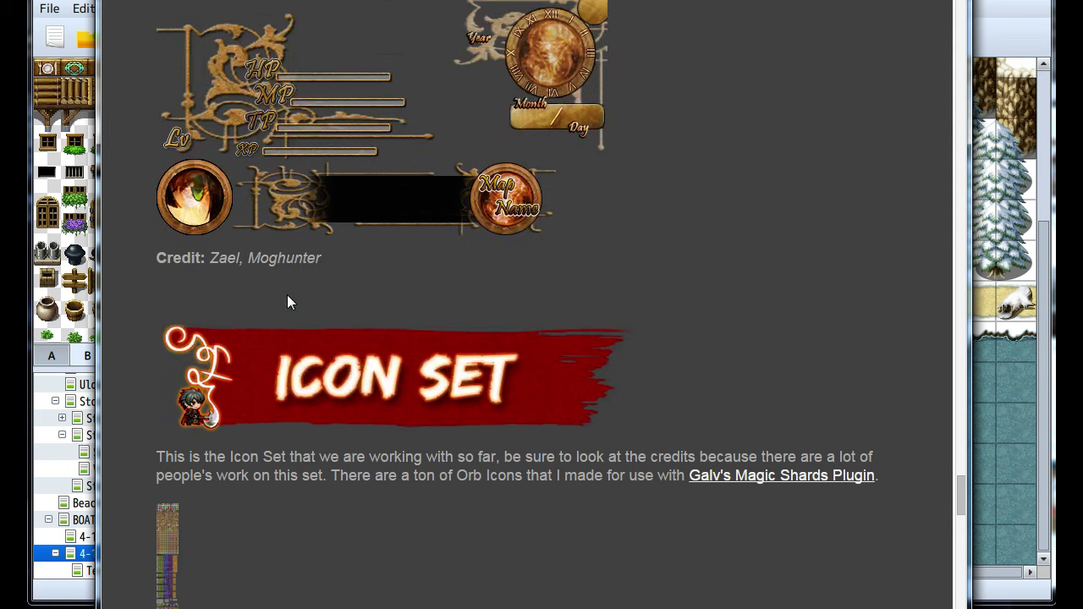
pyautogui.scroll(-8, 288, 300)
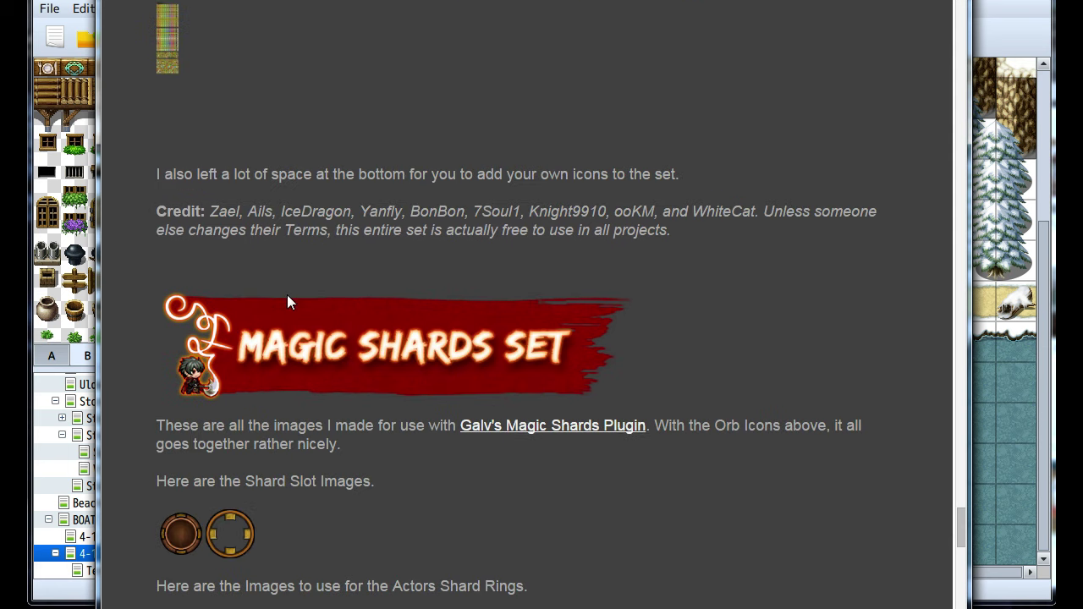
# Look over the Magic Shards Set again, covering the actor shard rings, the background image and its credit
pyautogui.scroll(-8, 287, 302)
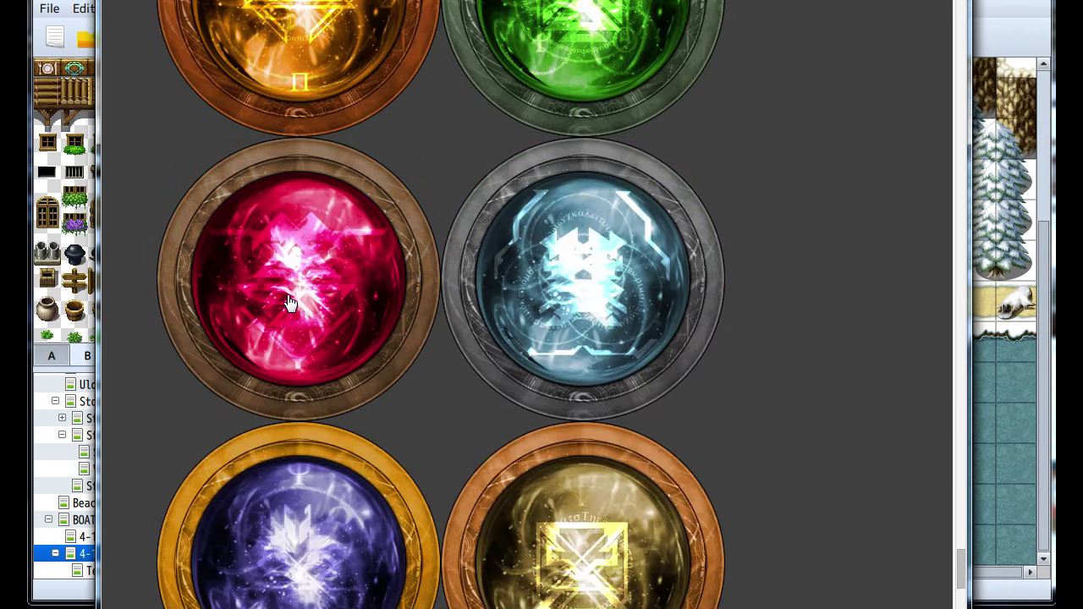
pyautogui.scroll(-15, 288, 302)
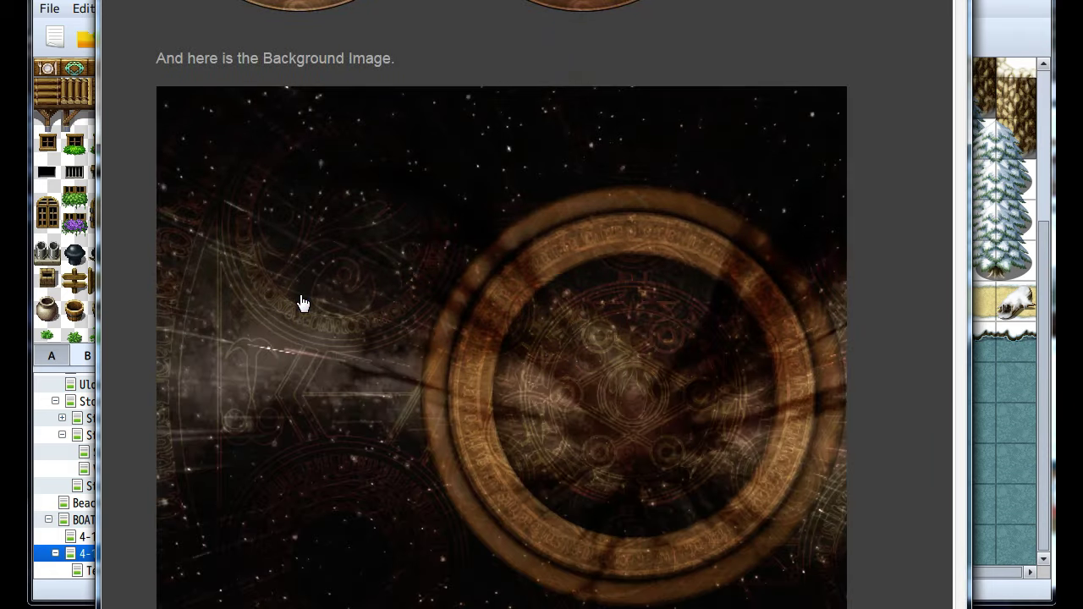
pyautogui.scroll(-2, 305, 303)
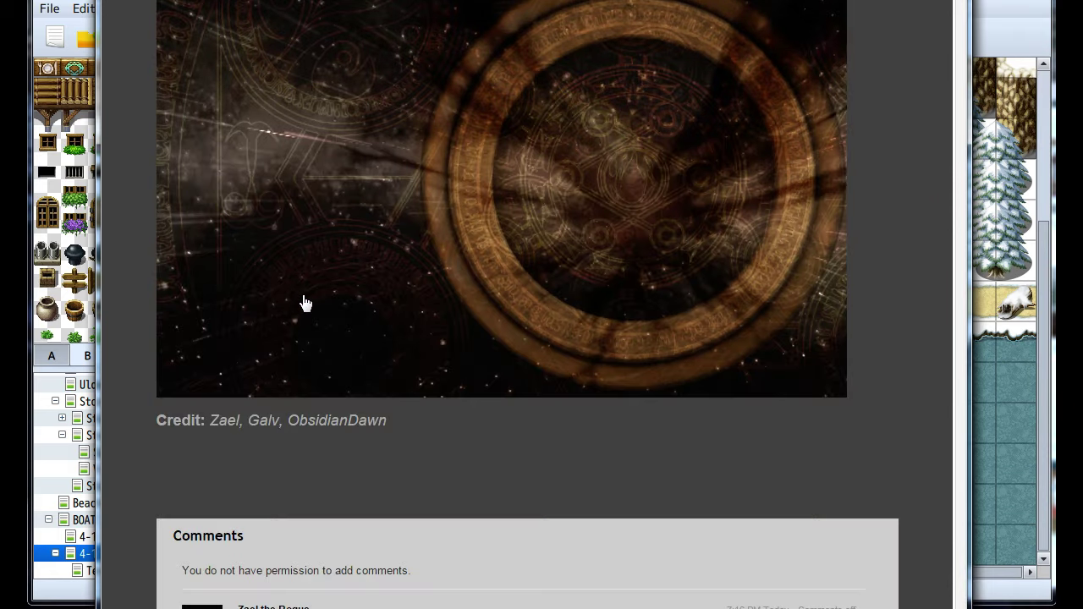
pyautogui.scroll(5, 306, 430)
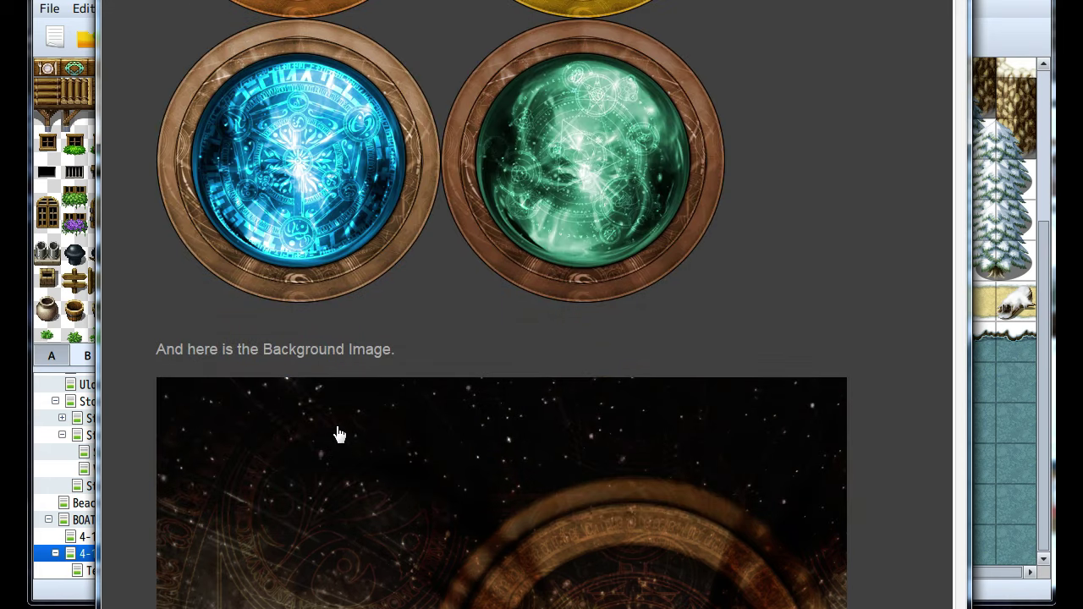
pyautogui.scroll(4, 337, 435)
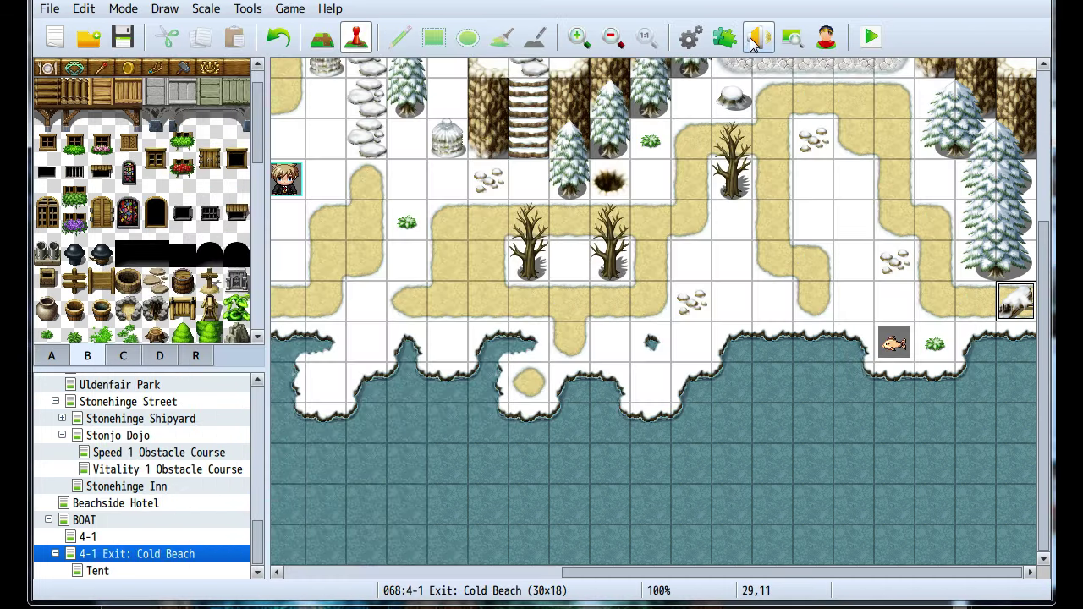
# Switch to RPG Maker MV, view the AltMenuScreen plugin's details in the Plugin Manager, and close them unchanged
pyautogui.click(726, 38)
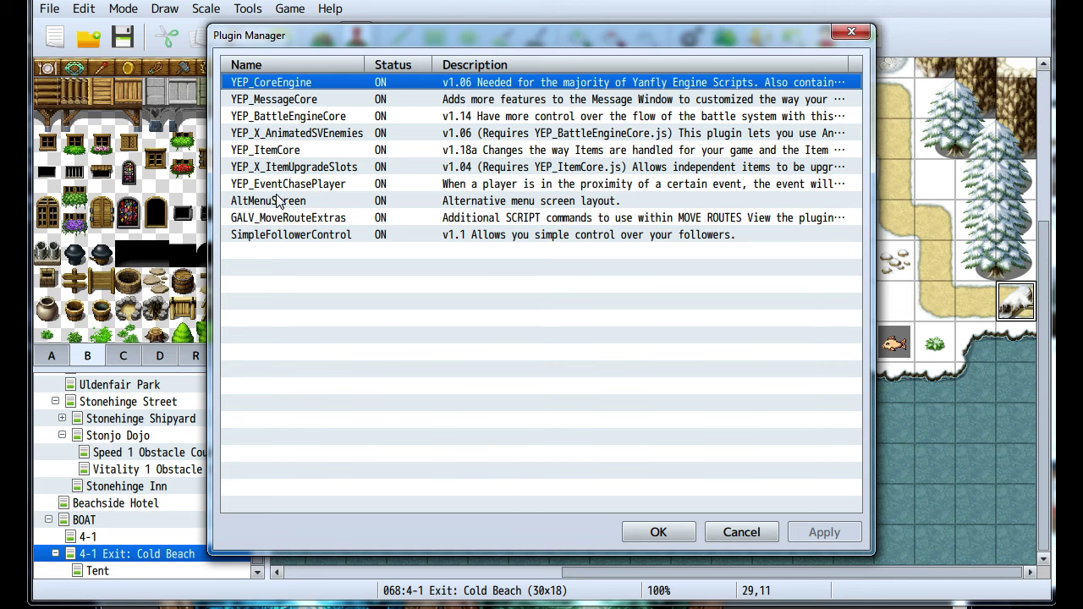
pyautogui.rightClick(275, 203)
pyautogui.click(296, 209)
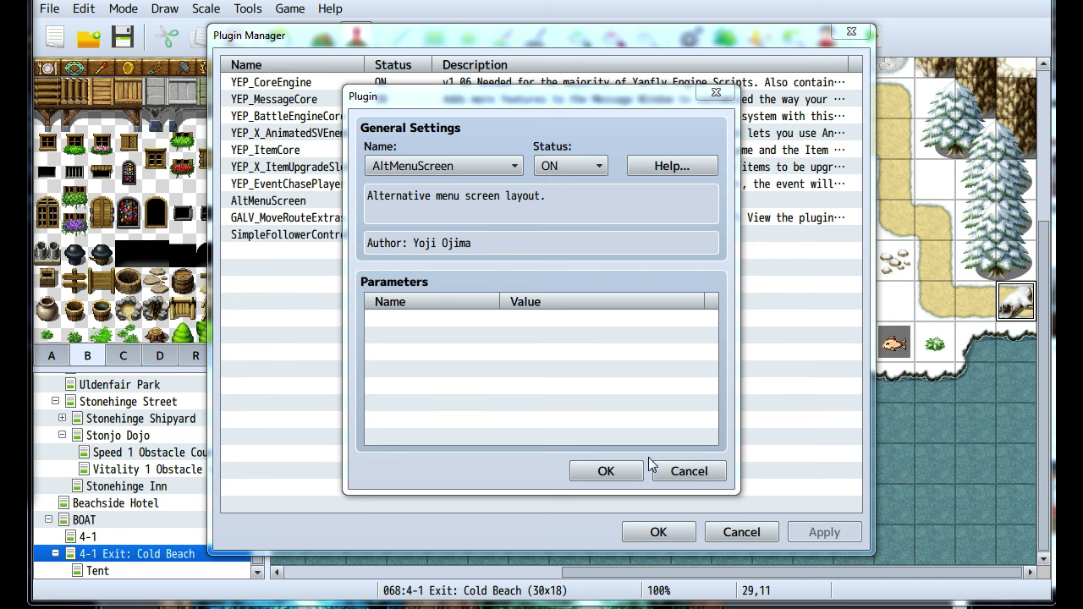
pyautogui.click(697, 469)
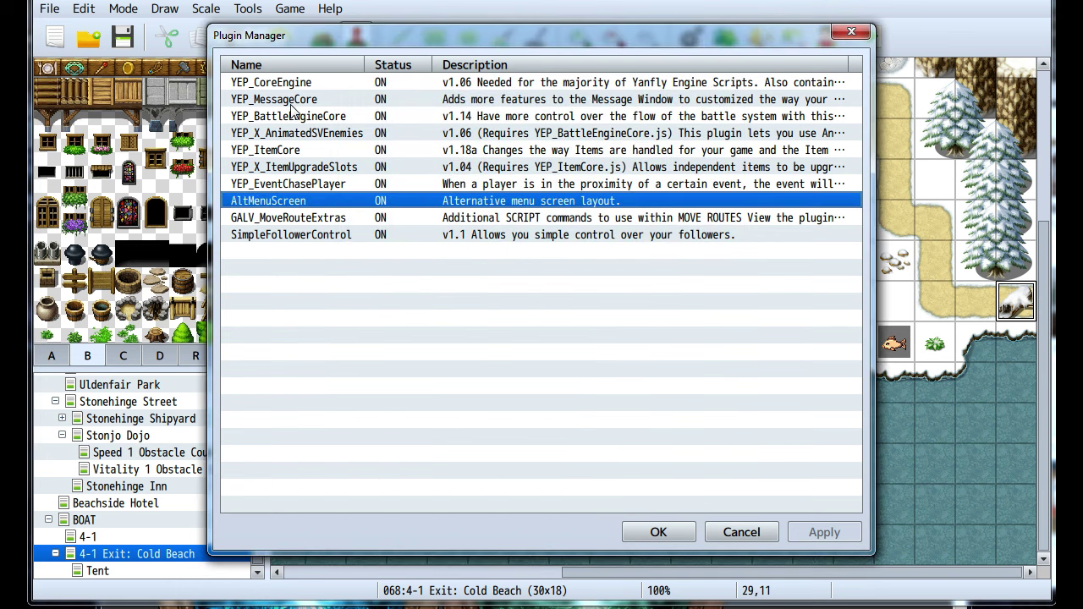
# View the SimpleFollowerControl plugin's author and parameters, and leave the Plugin Manager without changes
pyautogui.doubleClick(281, 236)
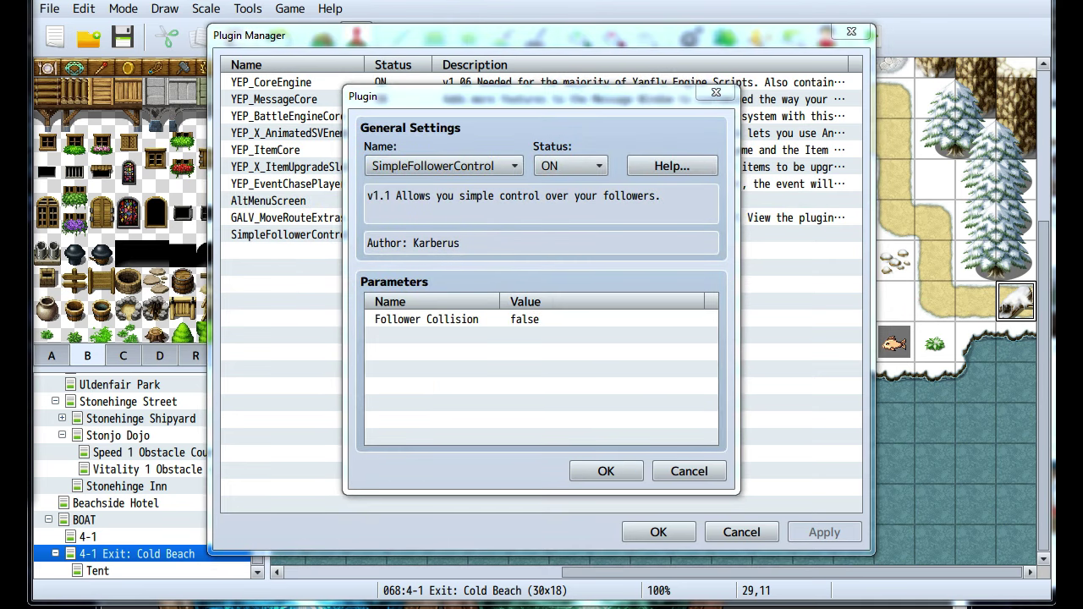
pyautogui.click(687, 471)
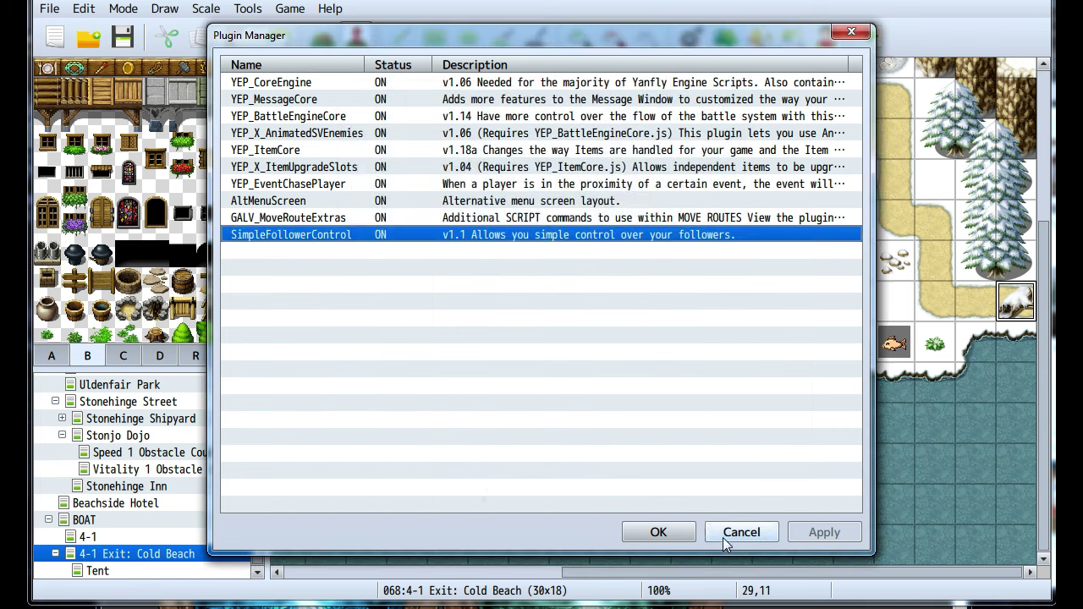
pyautogui.click(740, 531)
# View the tent area and the Tent map's interior, and return to the 4-1 Exit: Cold Beach map
pyautogui.click(692, 513)
pyautogui.scroll(5, 554, 385)
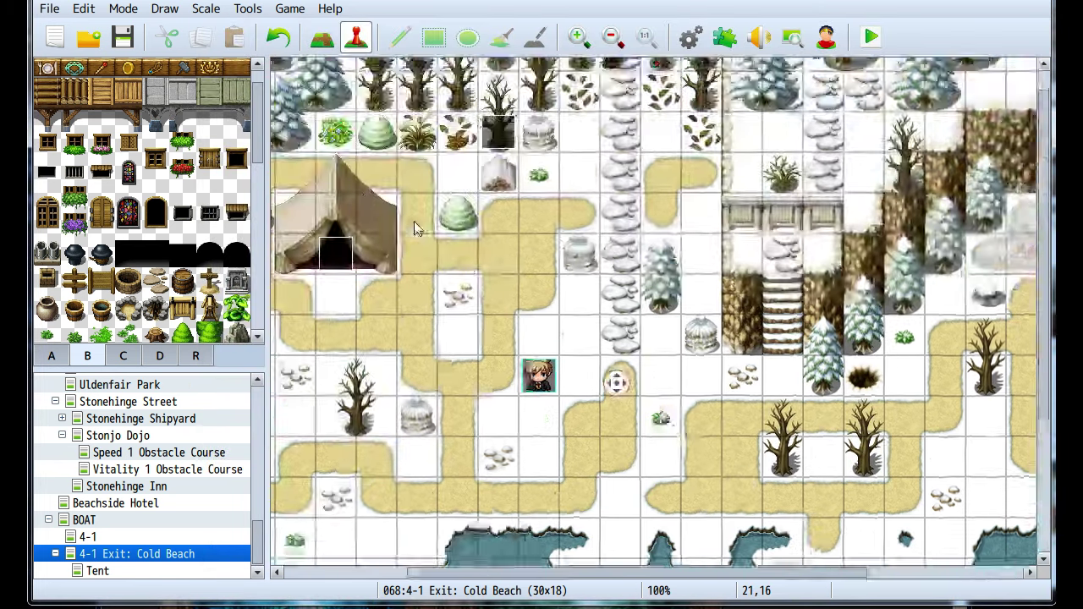
pyautogui.click(105, 572)
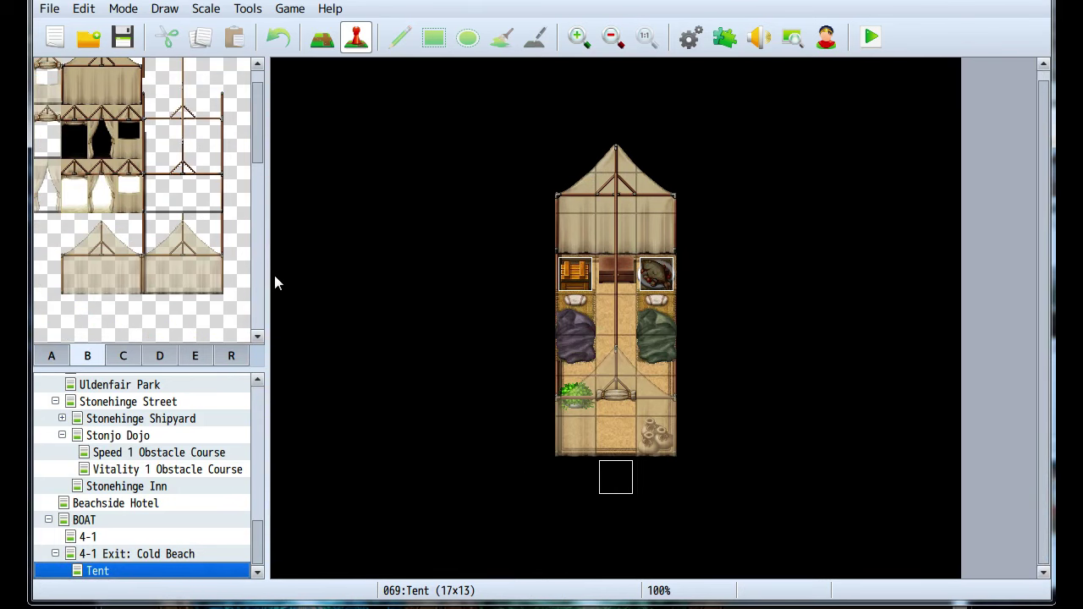
pyautogui.click(129, 553)
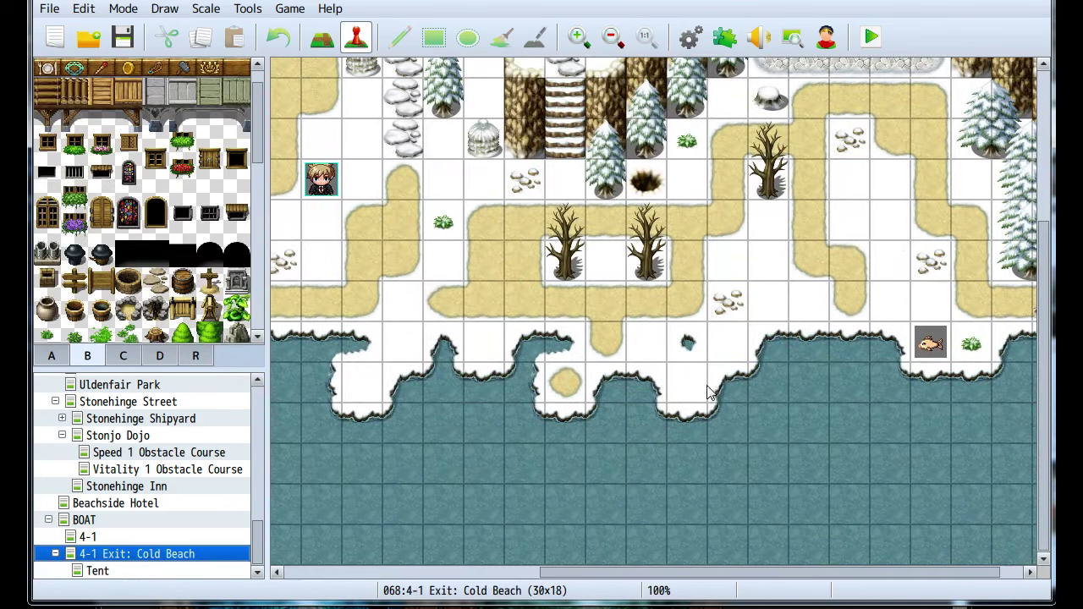
# Open the fish event EV003, read through its dialogue and choice branches, and close it
pyautogui.doubleClick(930, 341)
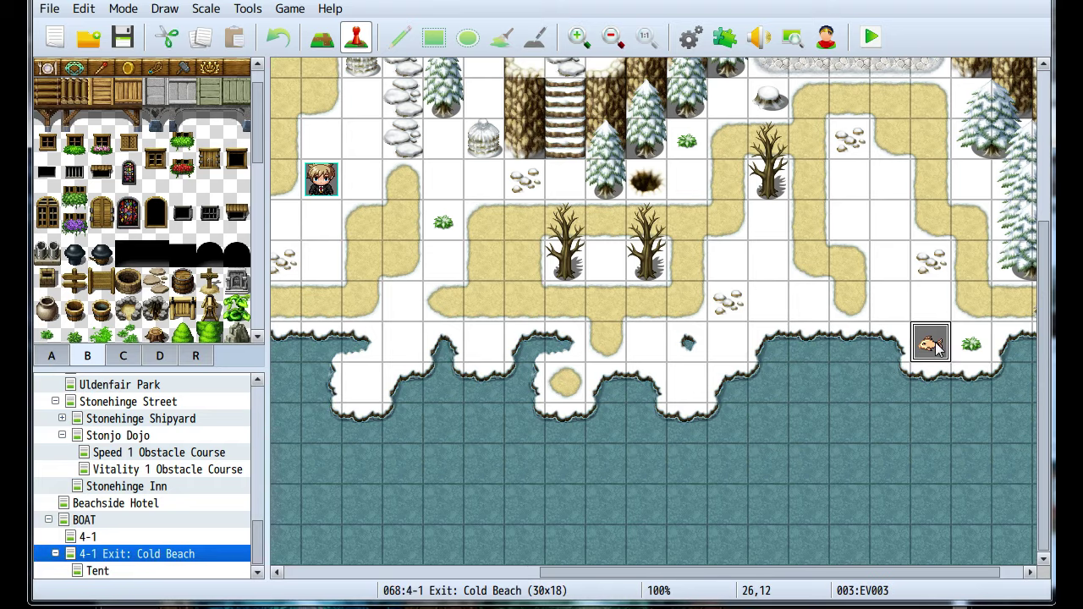
pyautogui.scroll(-2, 656, 313)
pyautogui.scroll(-3, 654, 313)
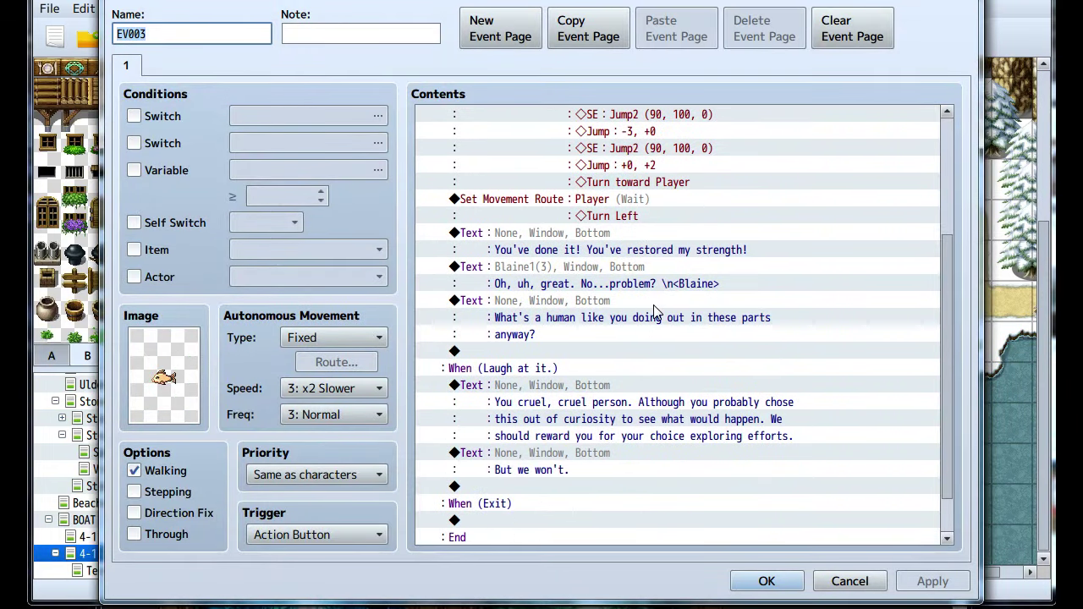
pyautogui.scroll(-1, 656, 311)
pyautogui.click(765, 581)
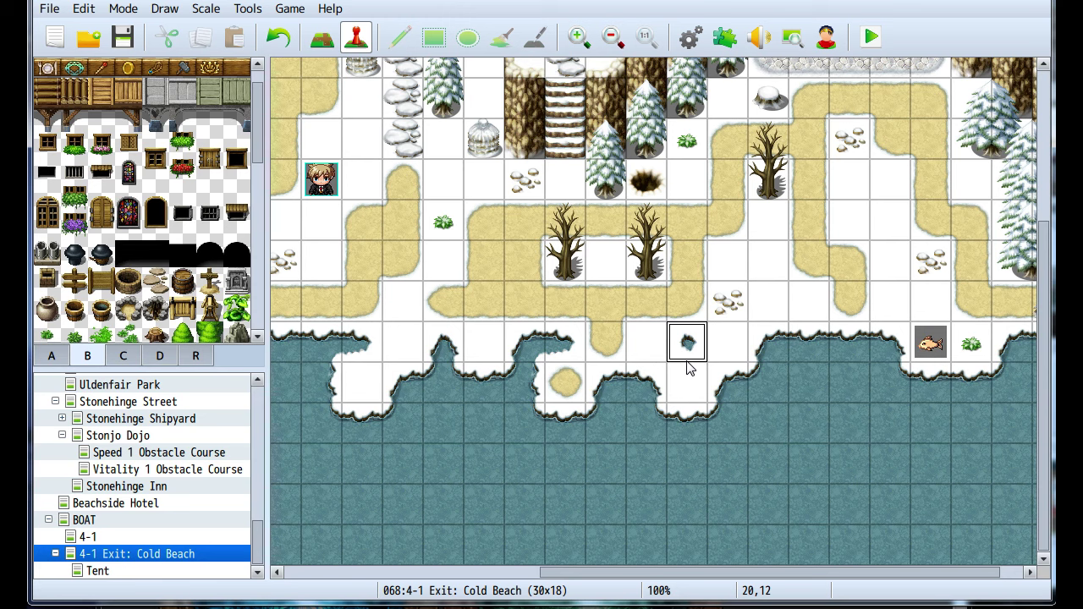
# Open the Stonjo Dojo map and set the player's starting position at 12,8, below the mat's center tile
pyautogui.moveTo(682, 426); pyautogui.dragTo(911, 6, button='middle')
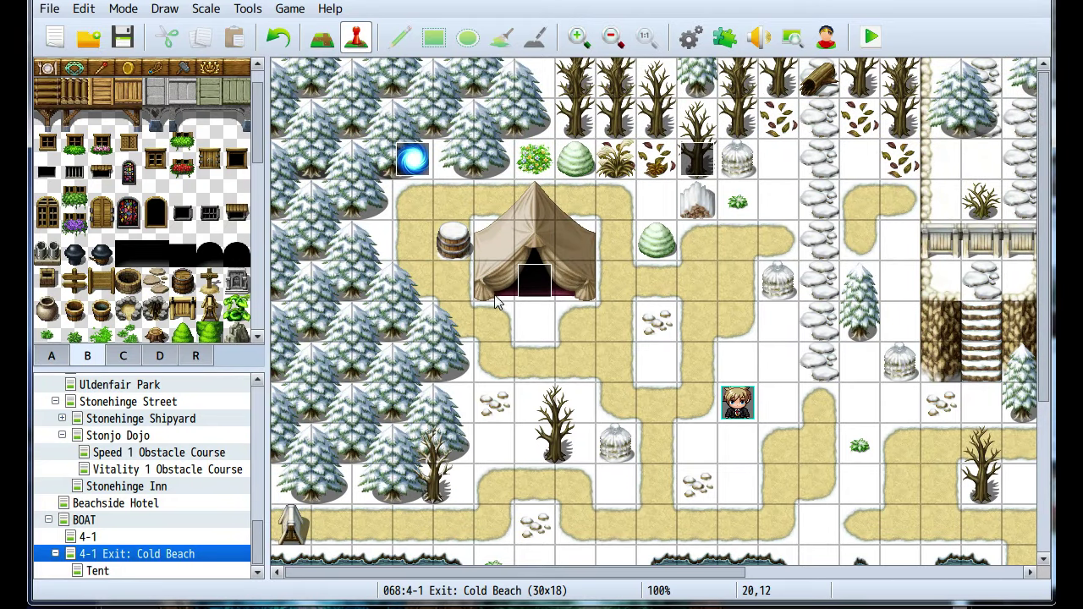
pyautogui.scroll(3, 135, 491)
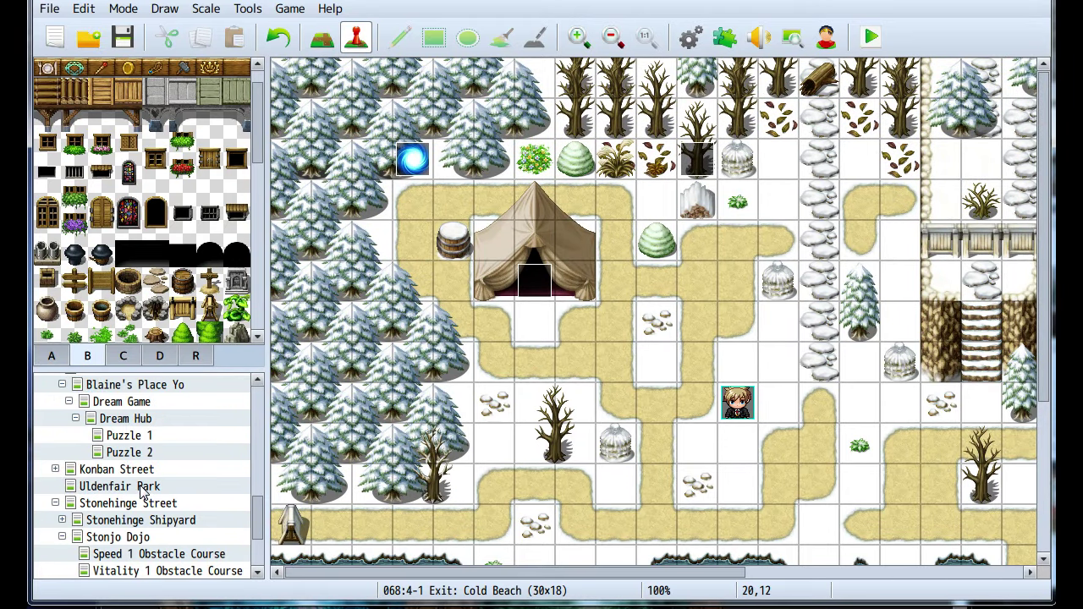
pyautogui.click(159, 491)
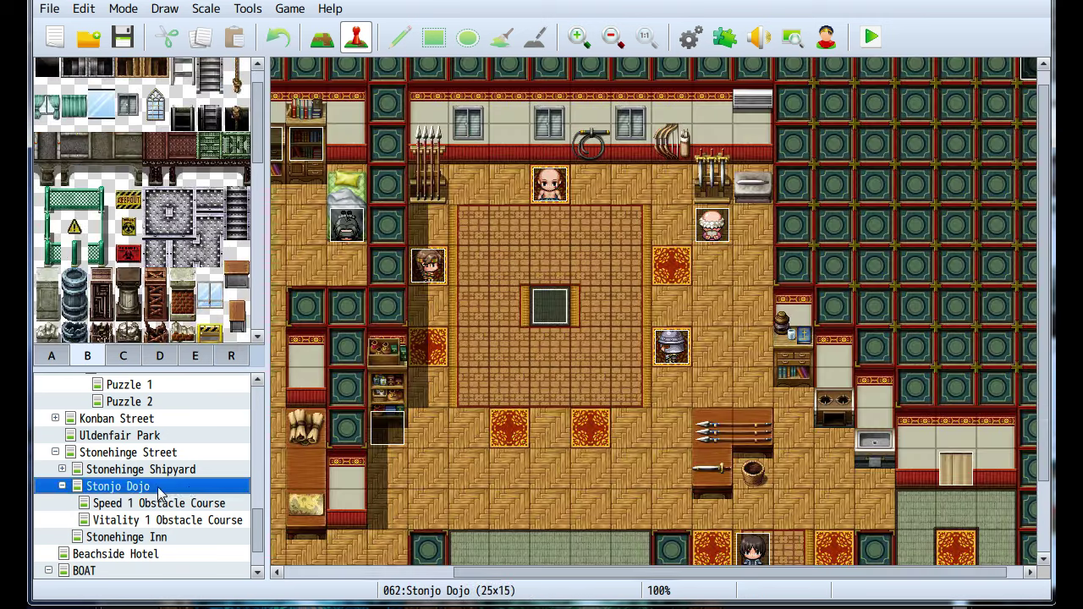
pyautogui.rightClick(551, 369)
pyautogui.moveTo(711, 540)
pyautogui.click(780, 533)
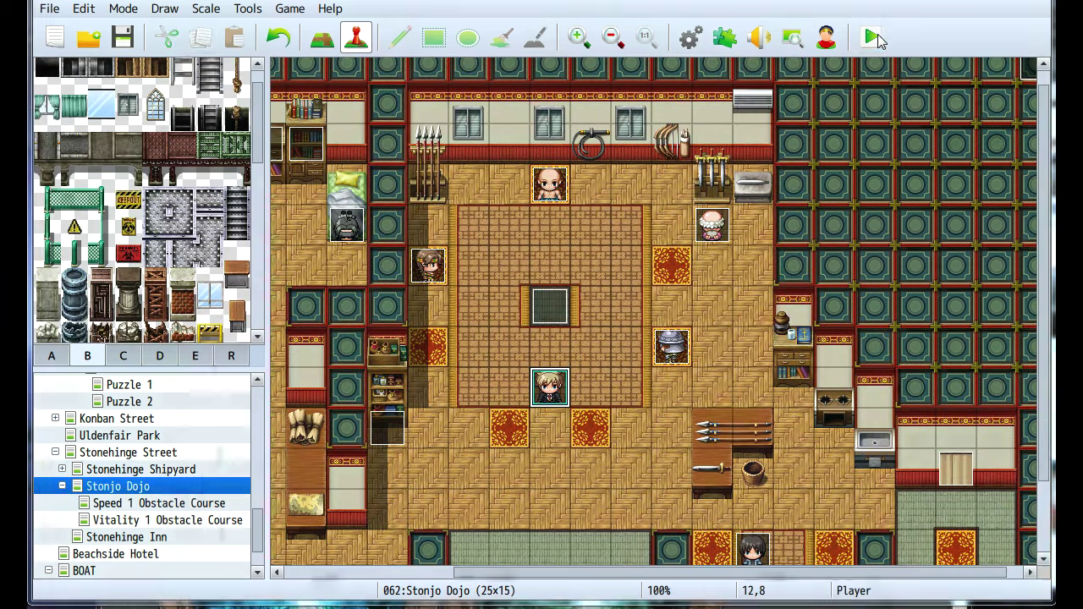
# Playtest from Stonjo Dojo, advance the bald fighter's dialogue on the center tile, and dismiss the Game Over screen
pyautogui.click(876, 36)
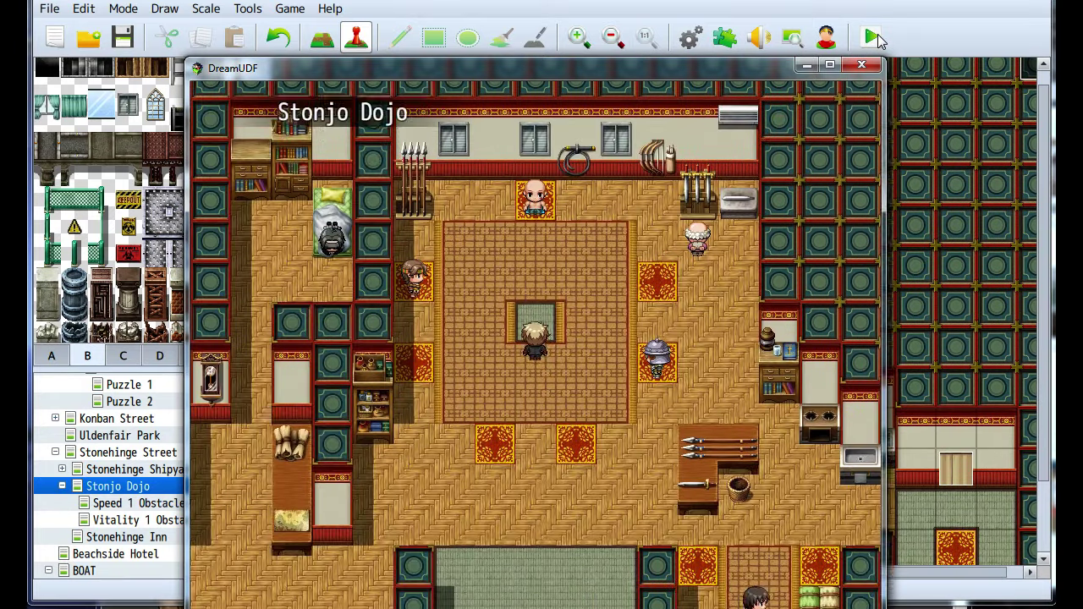
pyautogui.press('Return')
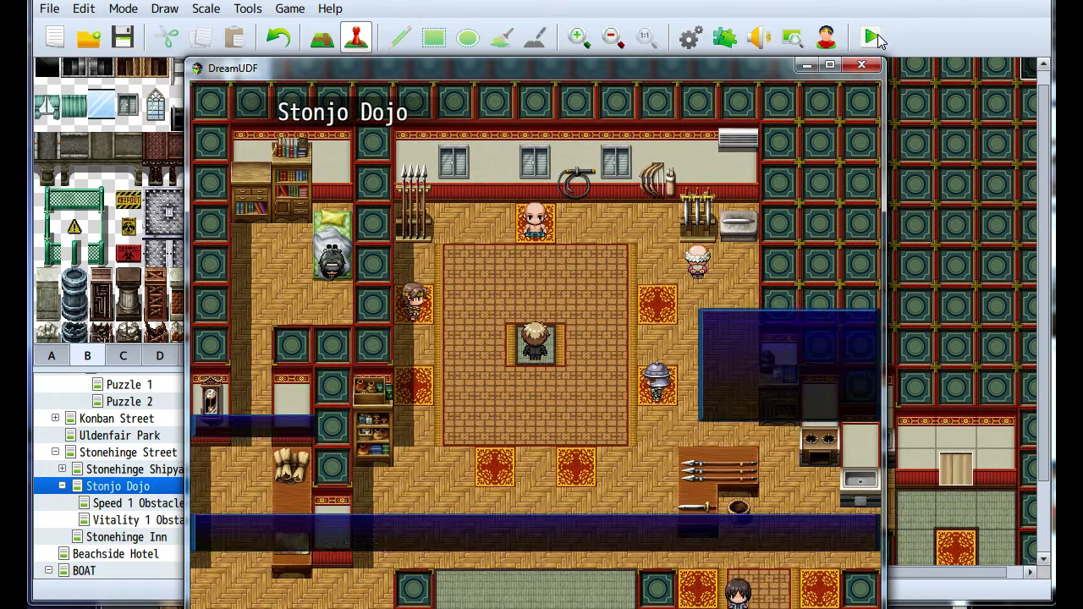
pyautogui.press('Return')
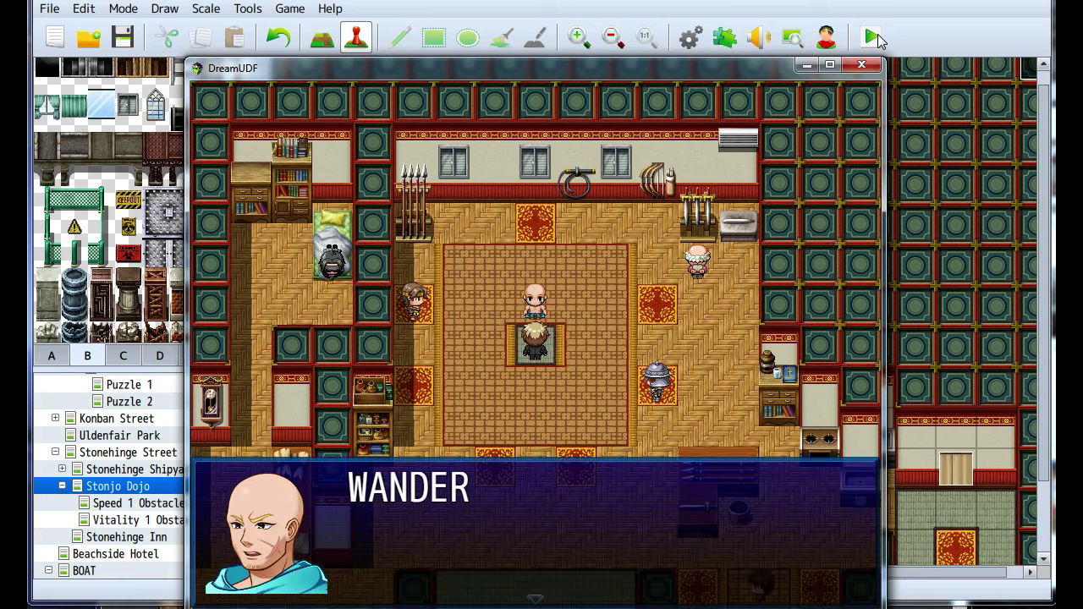
pyautogui.press('Return')
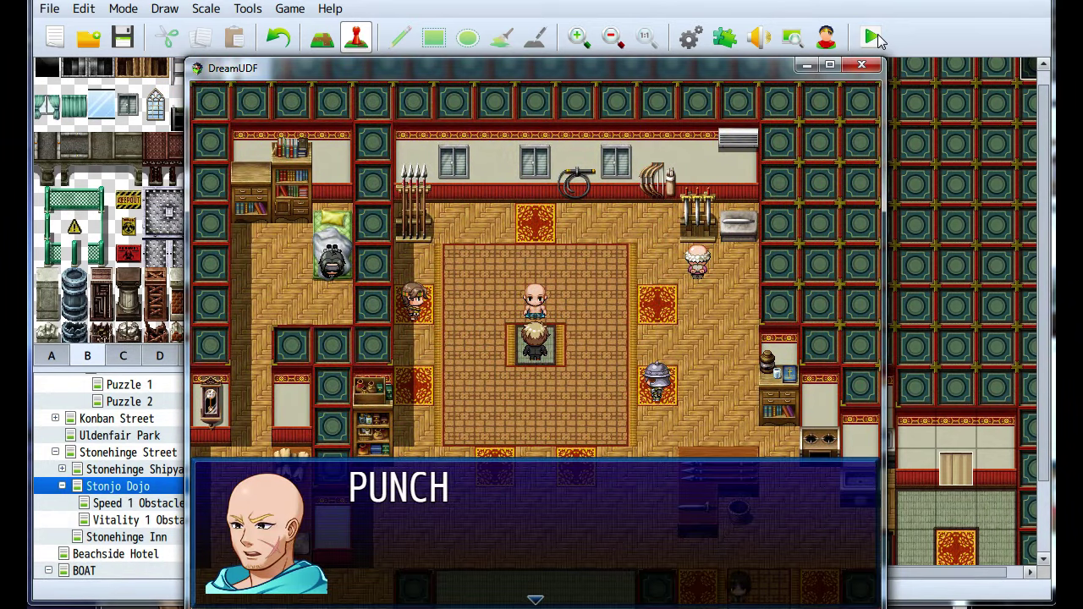
pyautogui.press('Return')
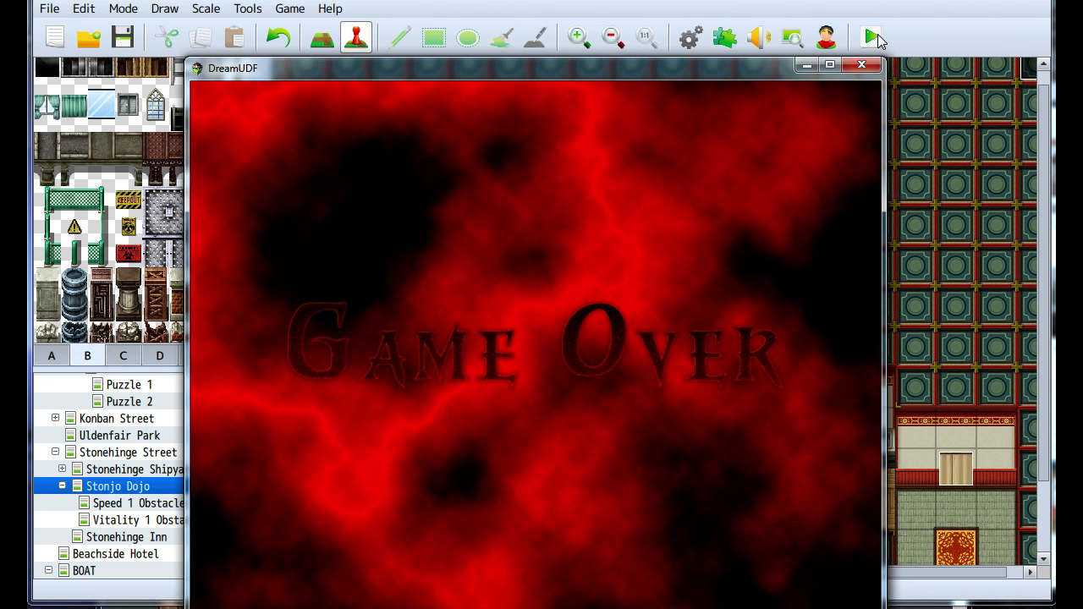
pyautogui.click(831, 132)
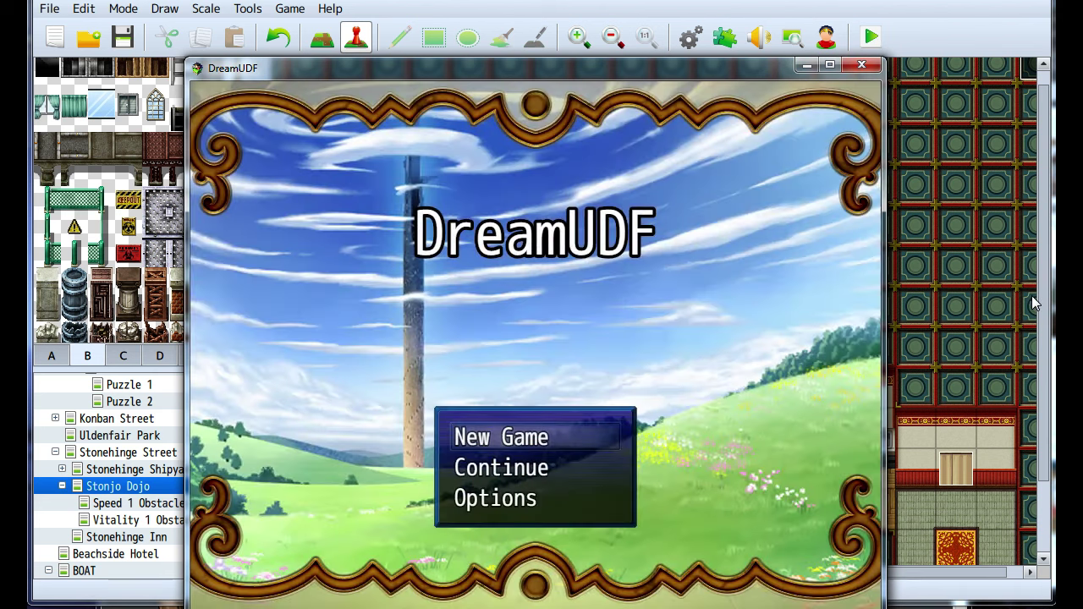